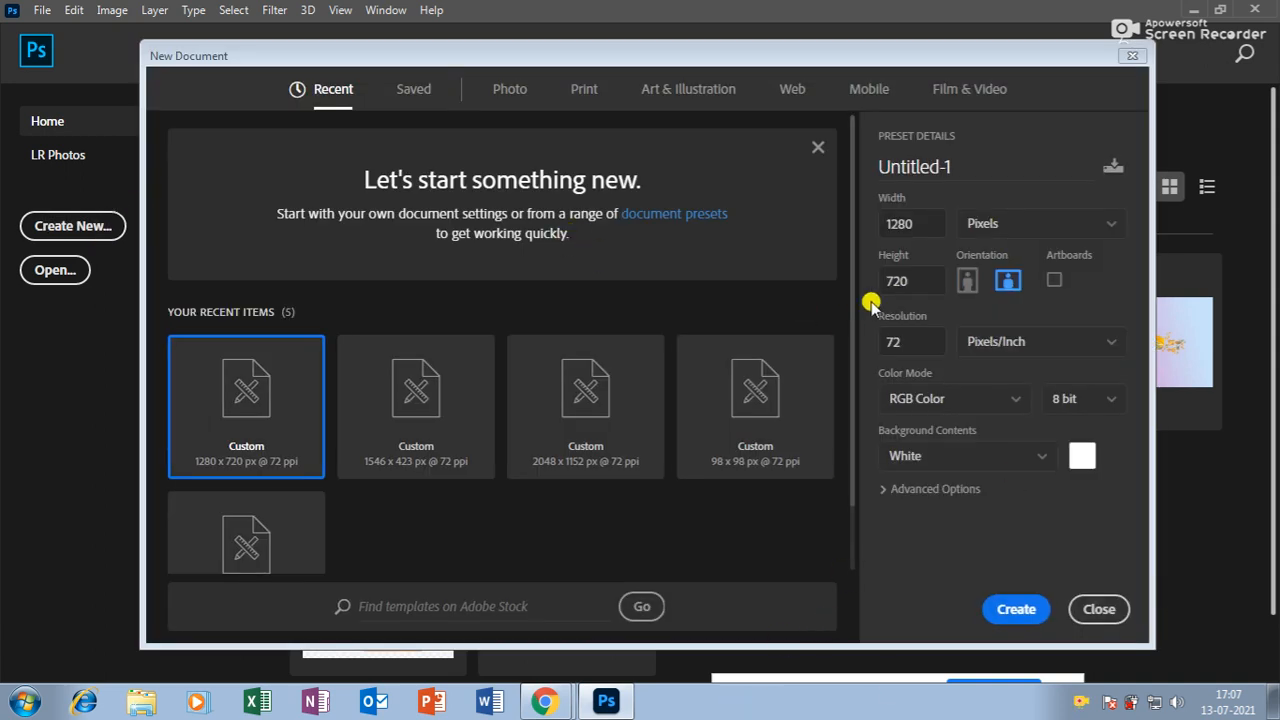
Create a new 1280 × 1280 px document at 72 ppi, changing the height from 720.
{"action": "left_click", "coordinate": [902, 279]}
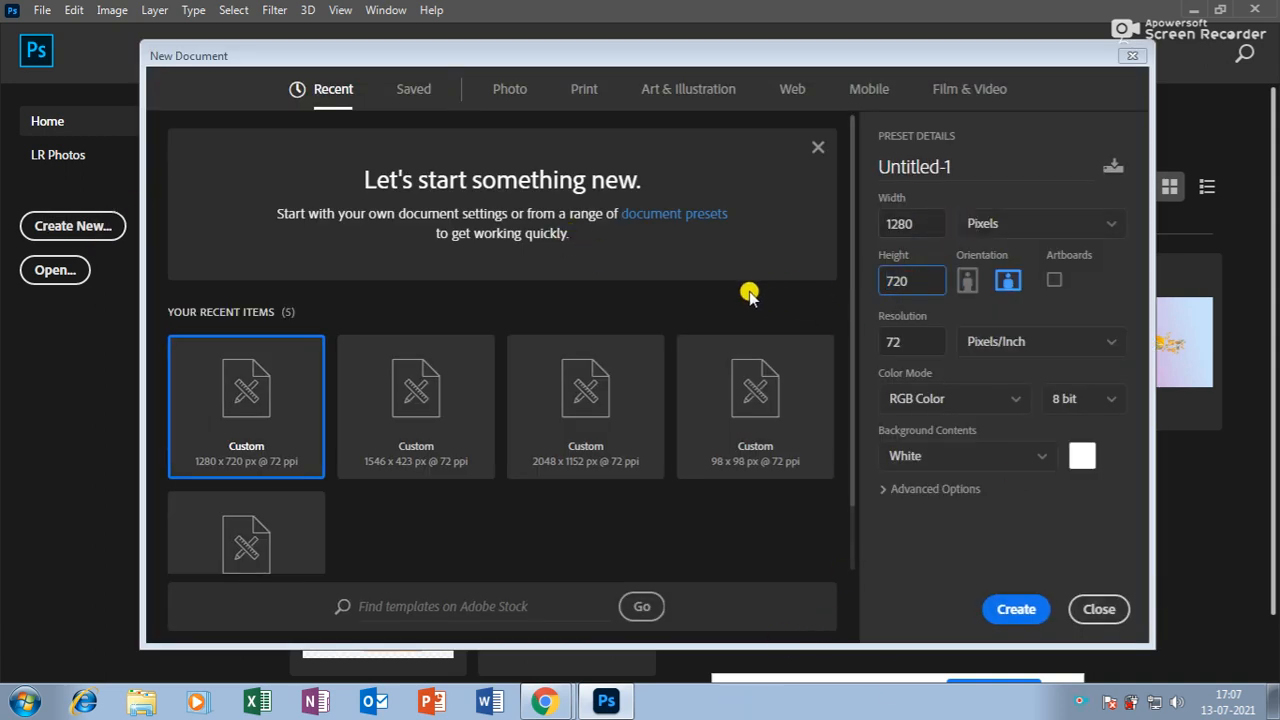
{"action": "key", "text": "ctrl+a"}
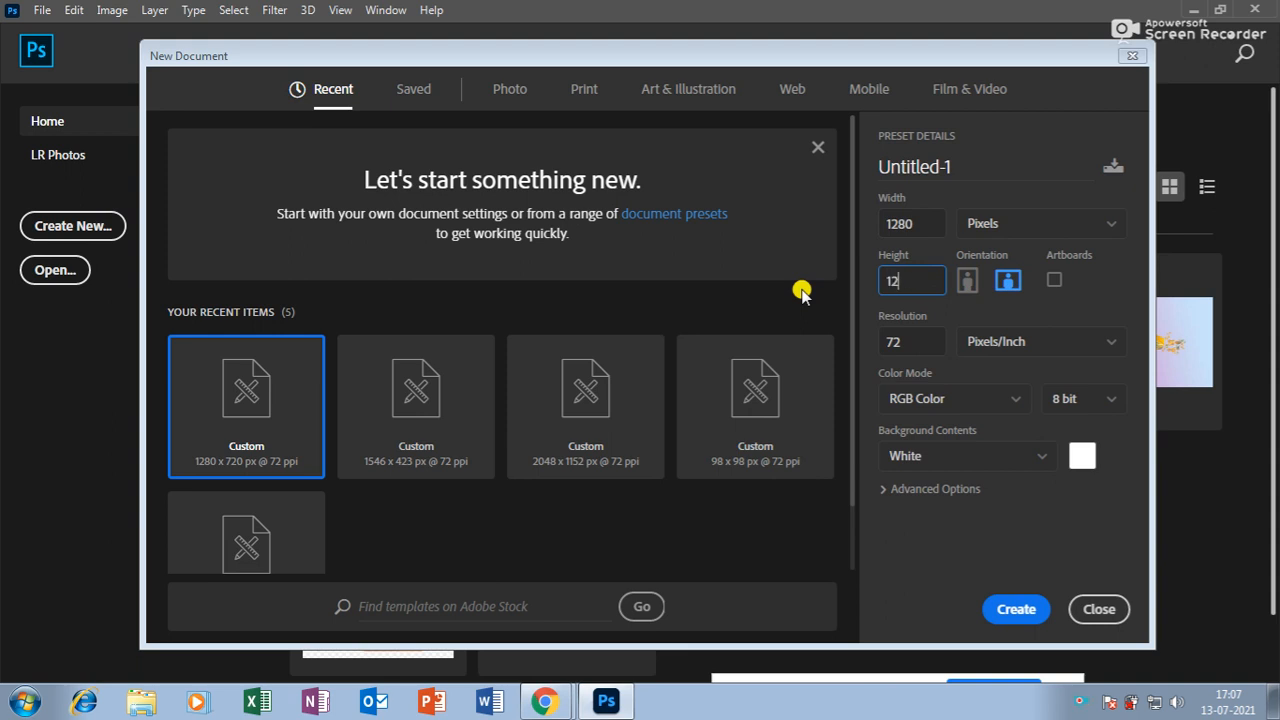
{"action": "left_click", "coordinate": [1015, 608]}
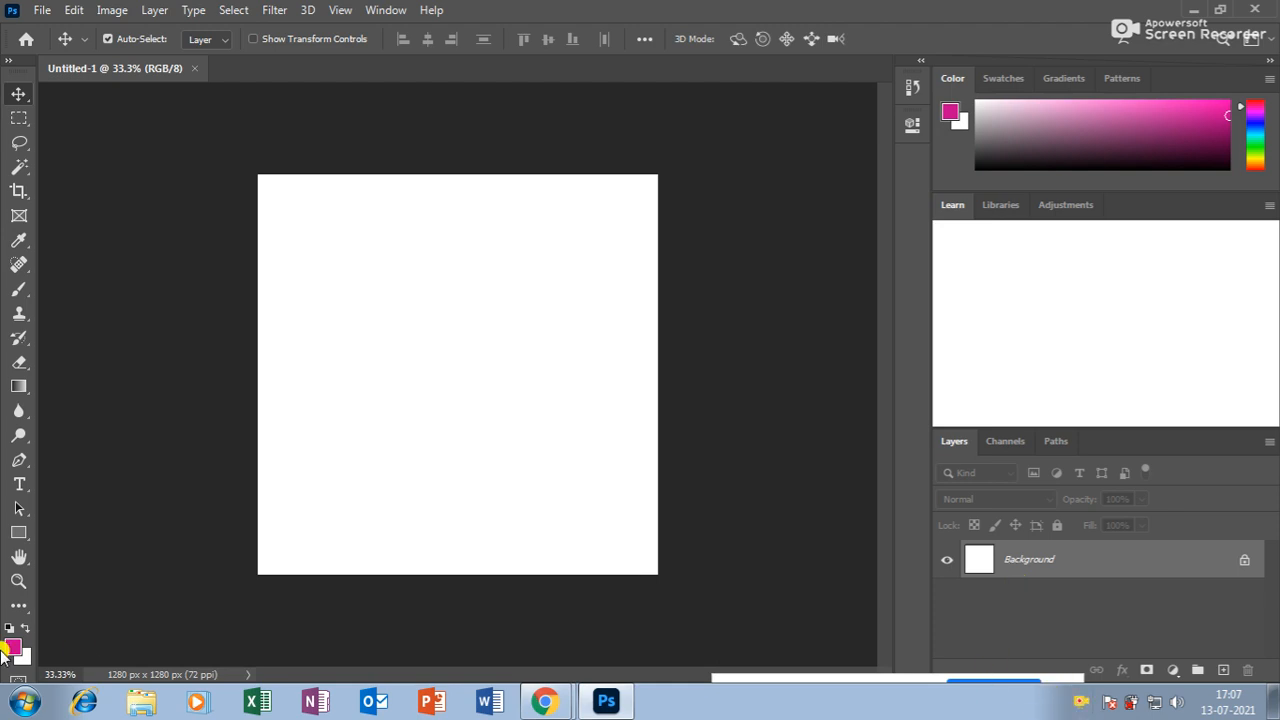
Admit the waiting participant into the Meet call, then return to the blank Photoshop canvas.
{"action": "left_click", "coordinate": [20, 579]}
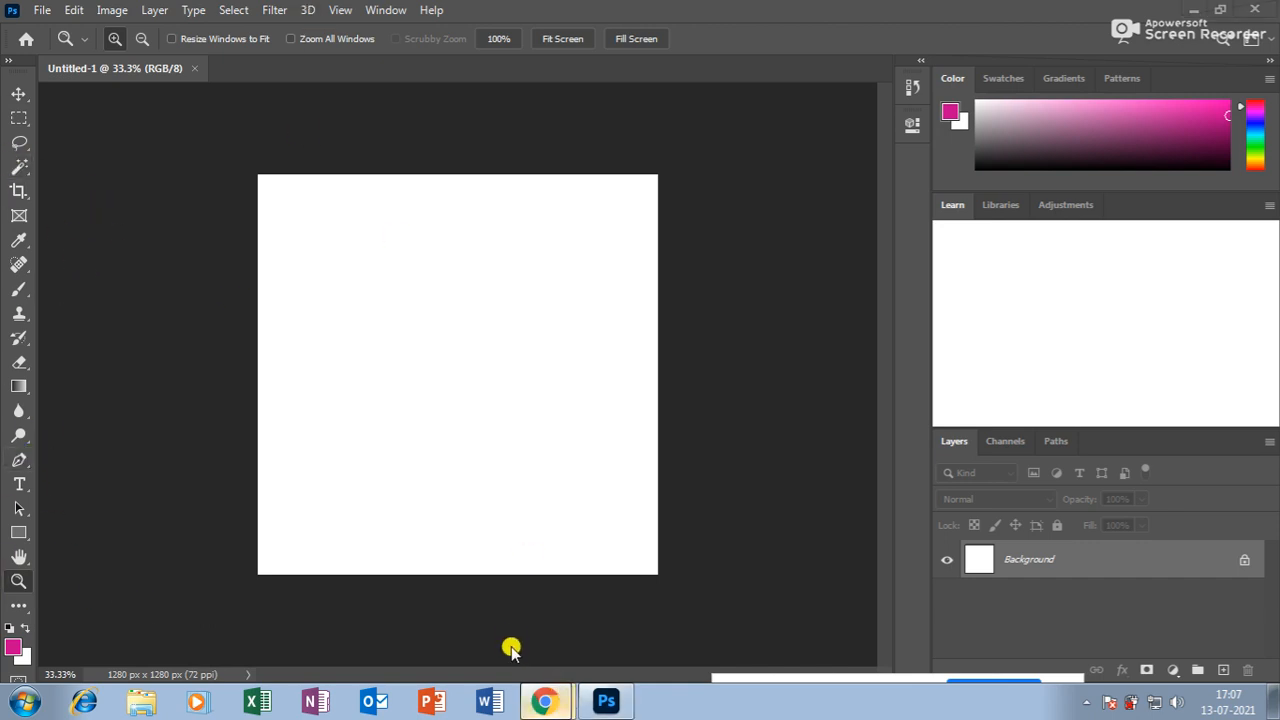
{"action": "left_click", "coordinate": [544, 701]}
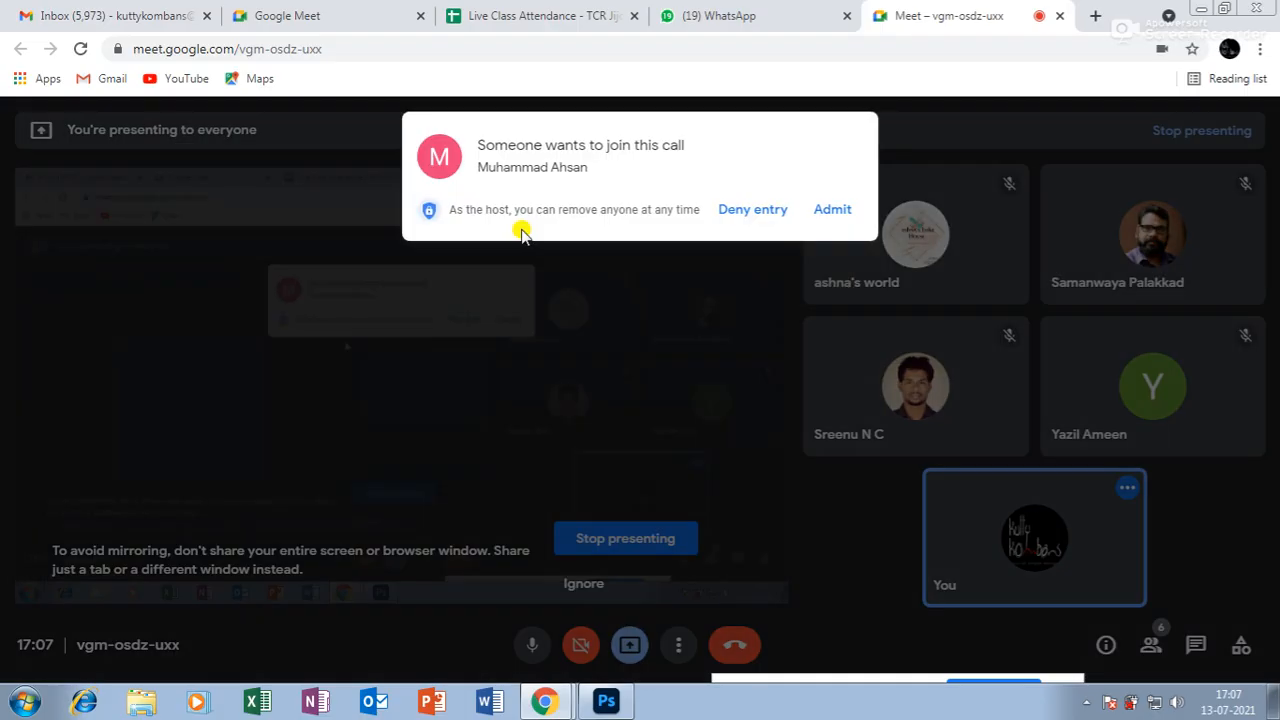
{"action": "left_click", "coordinate": [823, 213]}
{"action": "left_click", "coordinate": [606, 701]}
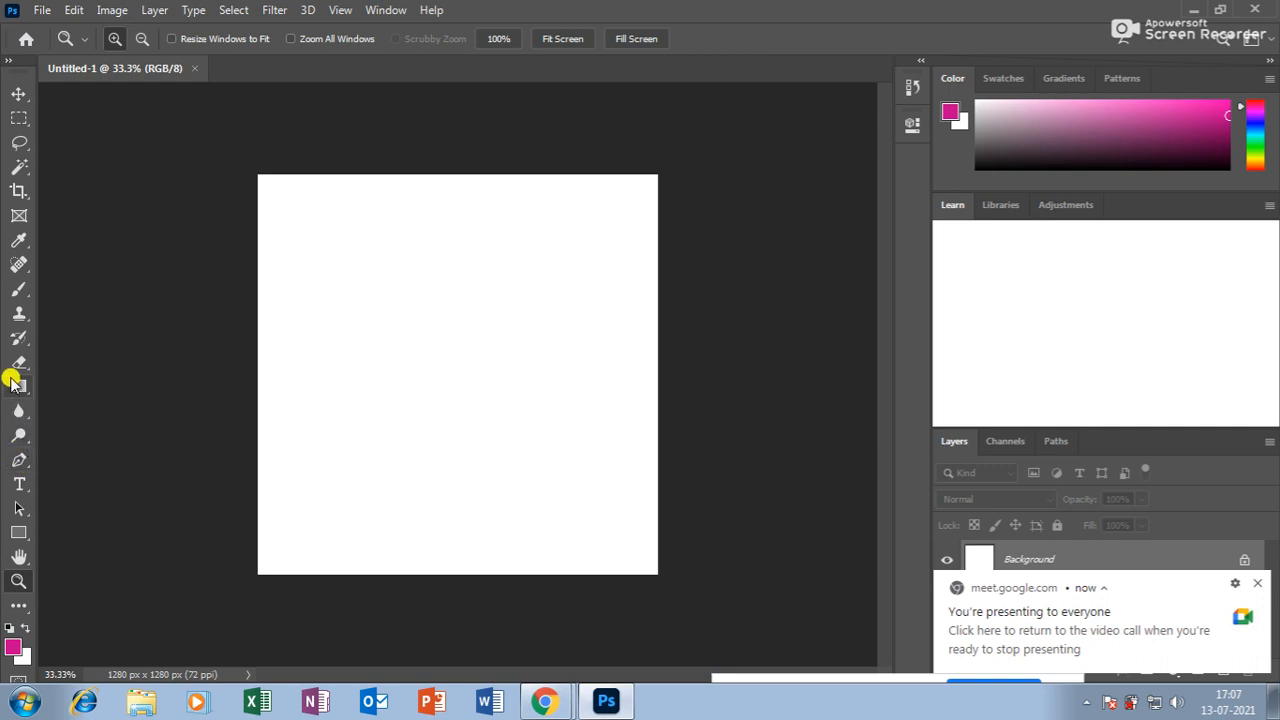
Select the Blur tool from the blur/sharpen/smudge group and switch to Chrome.
{"action": "left_click", "coordinate": [16, 410]}
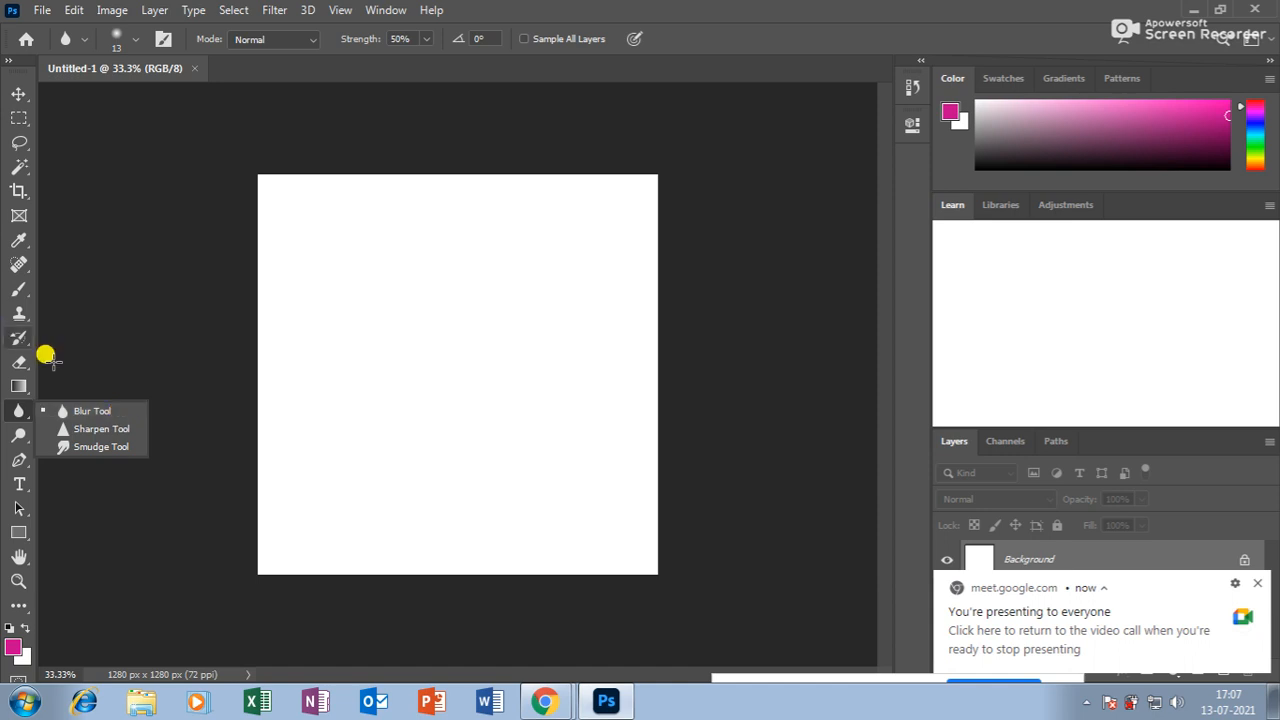
{"action": "left_click", "coordinate": [24, 416]}
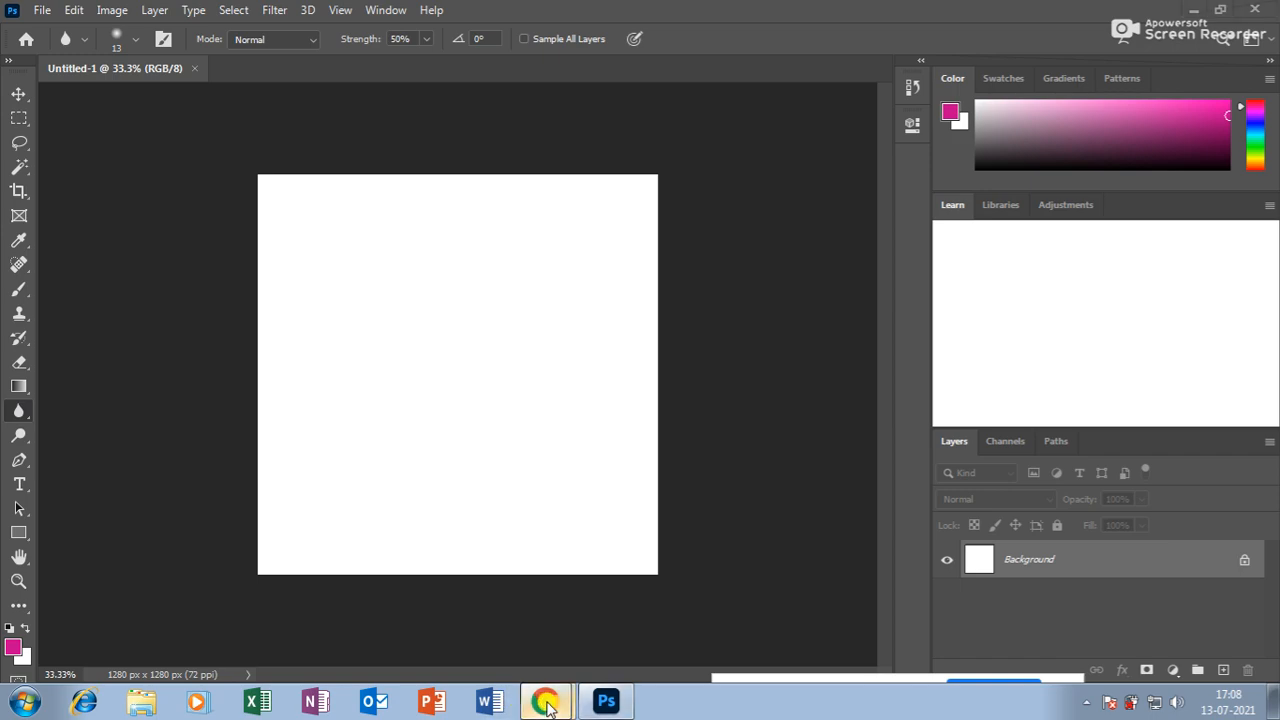
{"action": "left_click", "coordinate": [518, 628]}
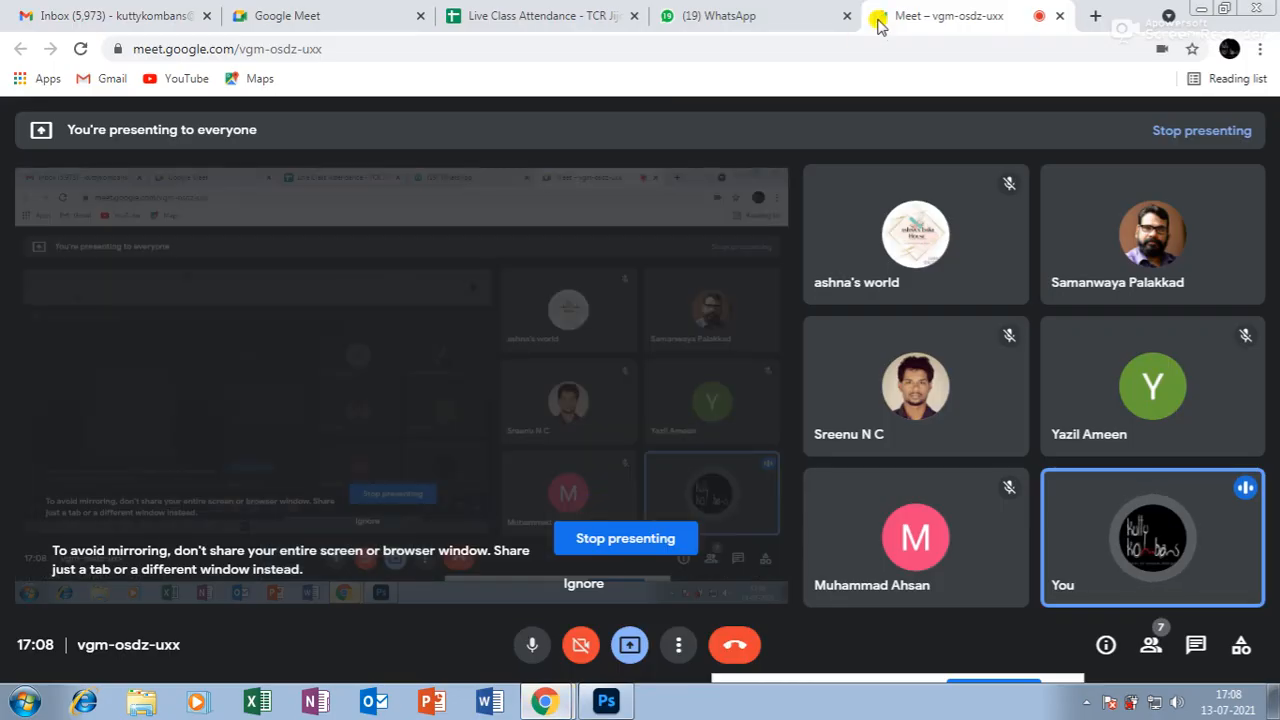
In a new tab, search Google for the actress and browse the Images results.
{"action": "left_click", "coordinate": [1096, 16]}
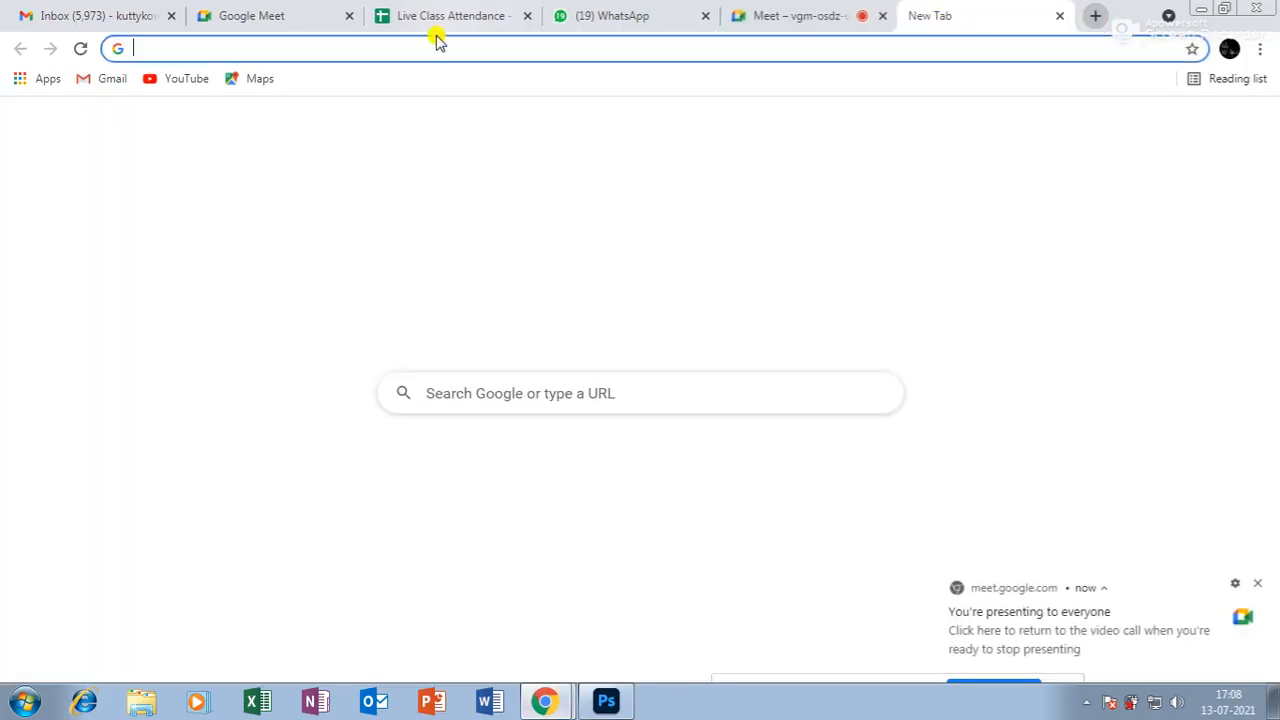
{"action": "left_click", "coordinate": [555, 386]}
{"action": "type", "text": "M"}
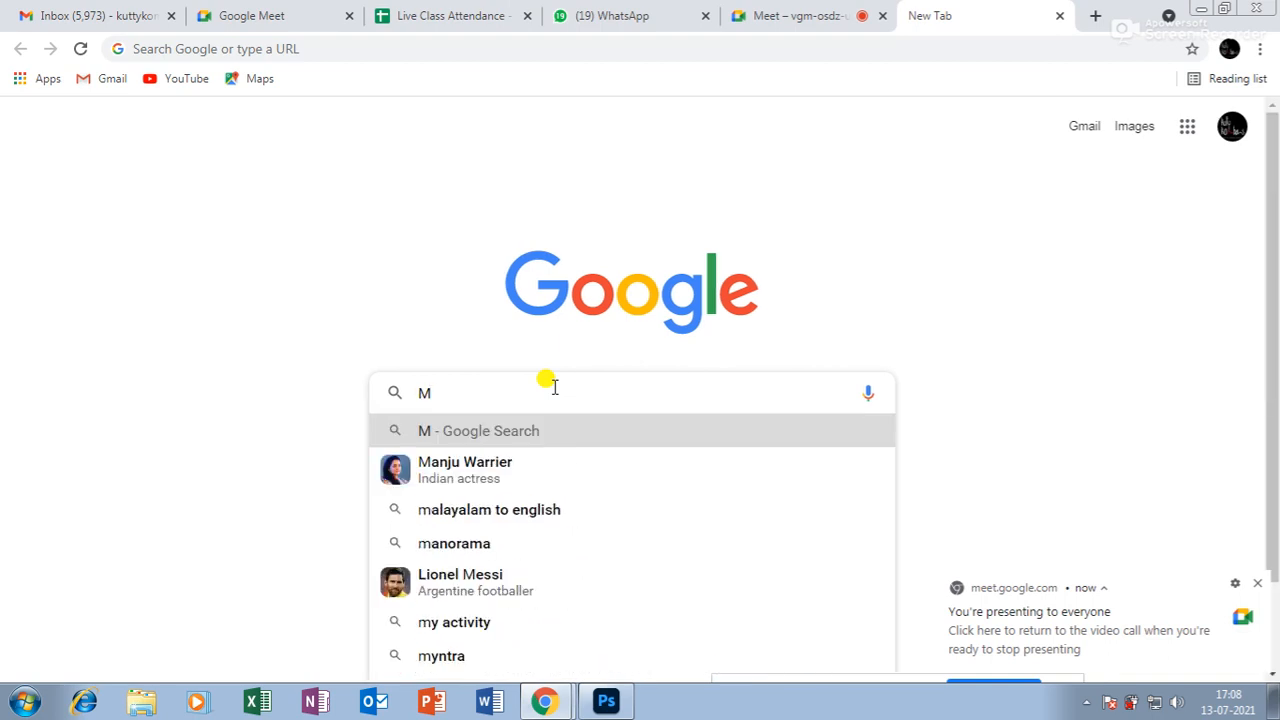
{"action": "left_click", "coordinate": [551, 474]}
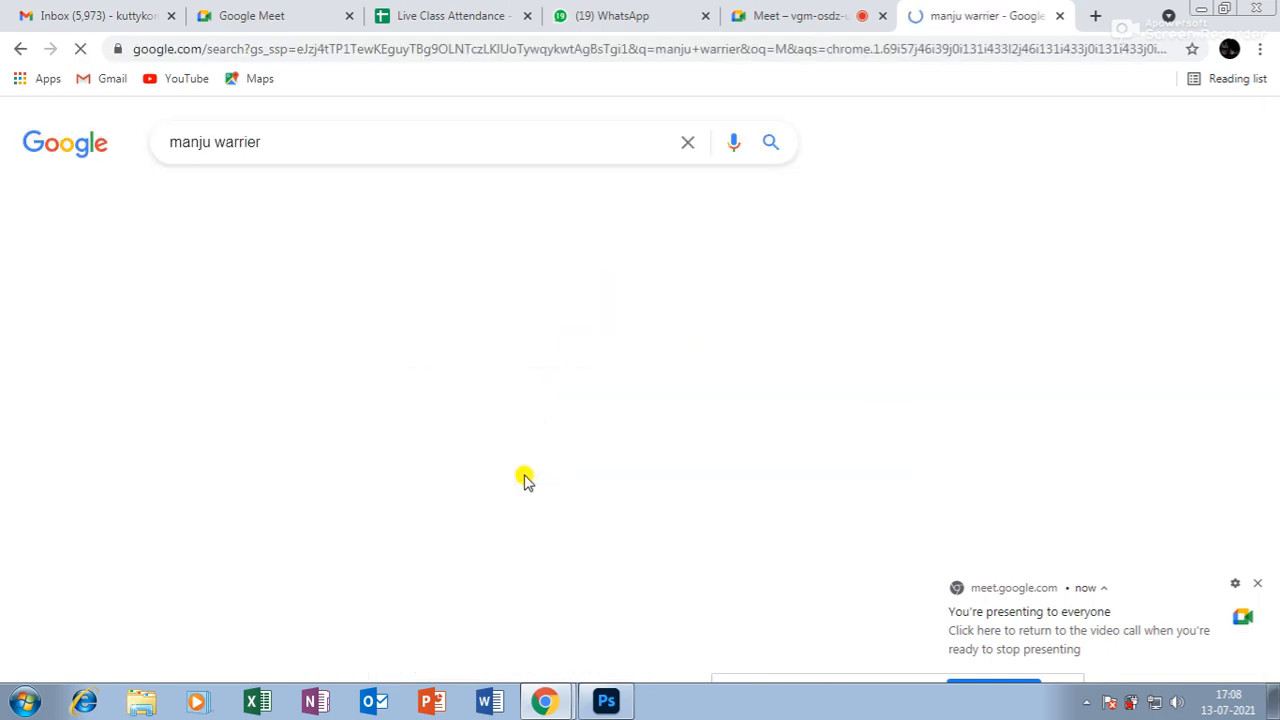
{"action": "left_click", "coordinate": [265, 201]}
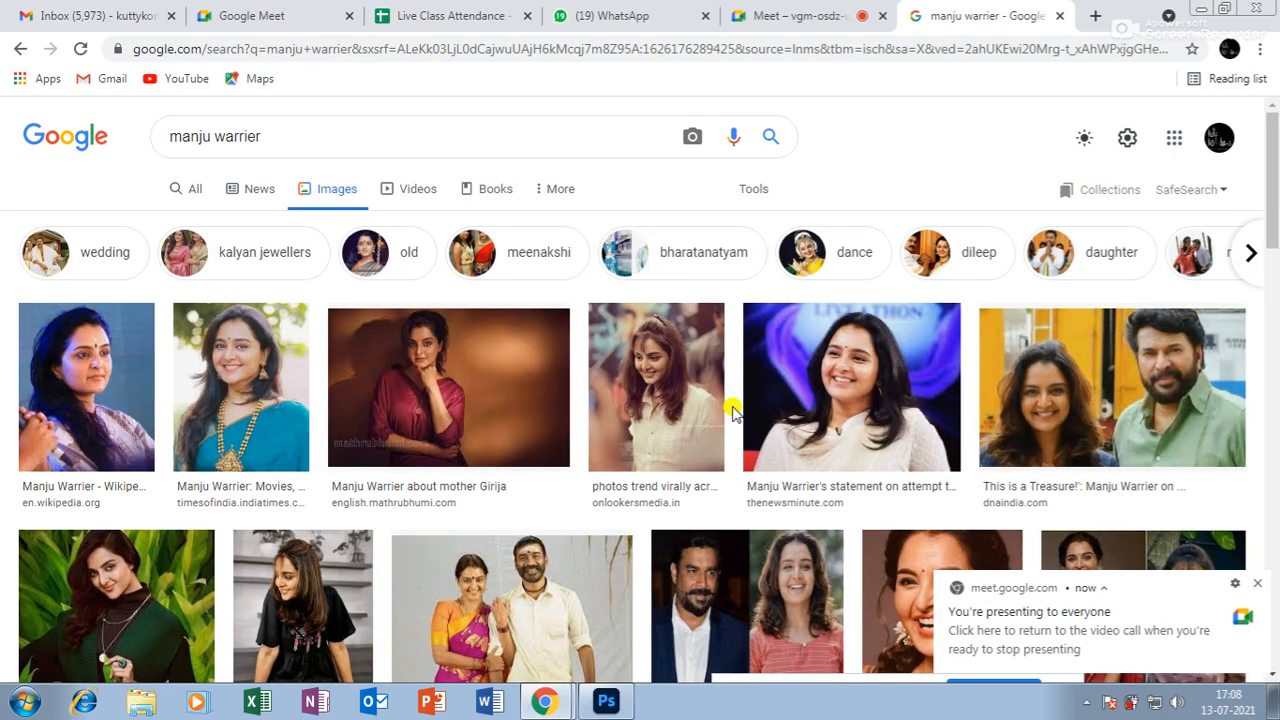
{"action": "scroll", "coordinate": [423, 474], "scroll_direction": "down", "scroll_amount": 5}
{"action": "scroll", "coordinate": [480, 483], "scroll_direction": "up", "scroll_amount": 2}
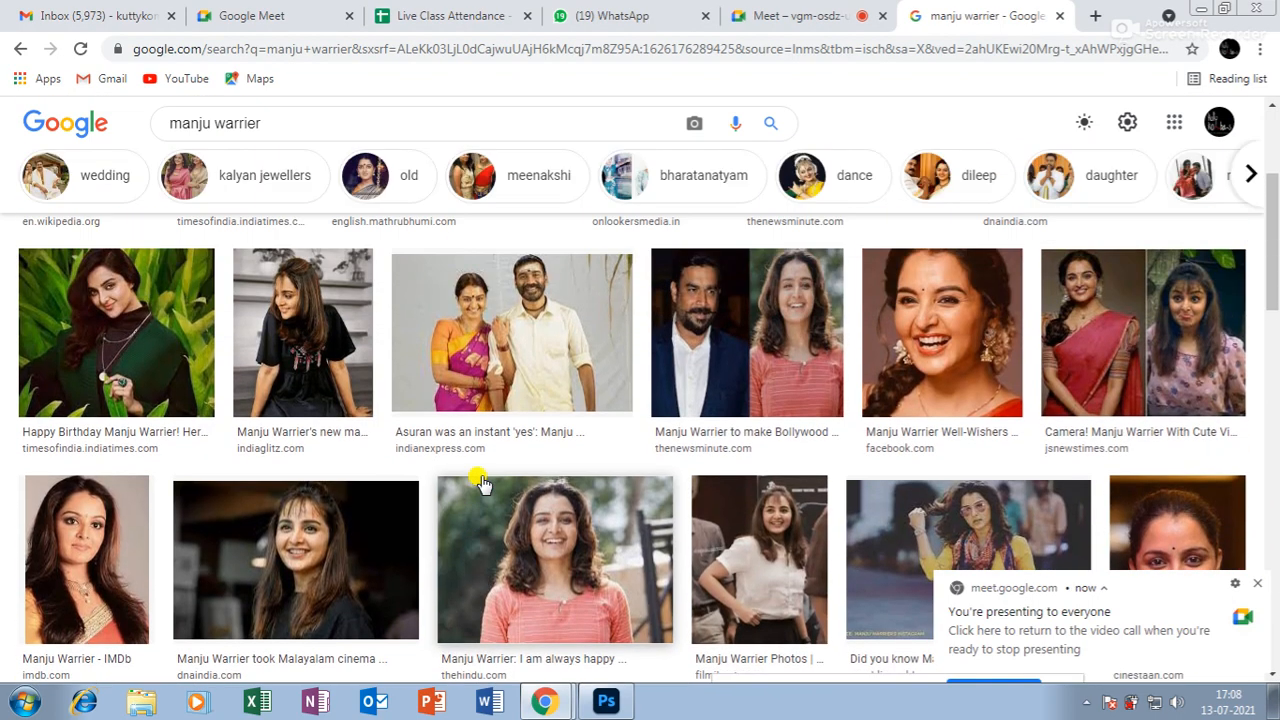
{"action": "scroll", "coordinate": [480, 483], "scroll_direction": "down", "scroll_amount": 3}
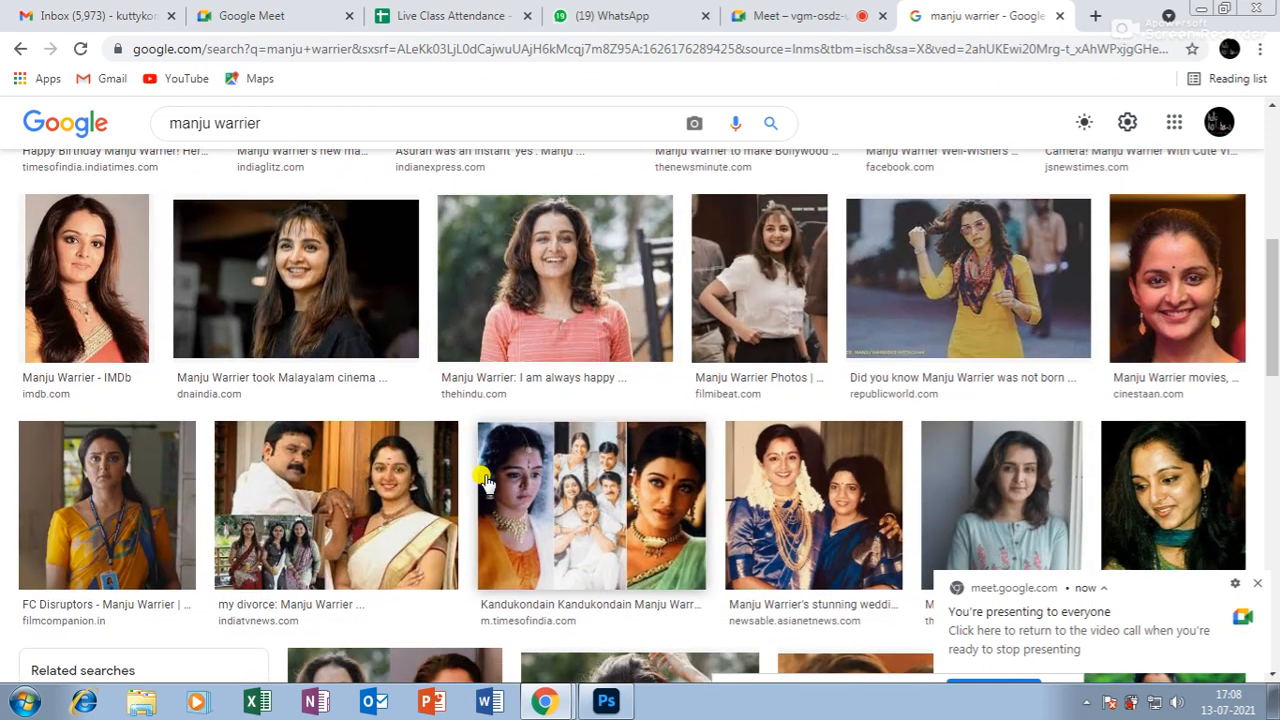
Save a close-up smiling portrait as 145290.jpg and return to Photoshop.
{"action": "left_click", "coordinate": [1186, 312]}
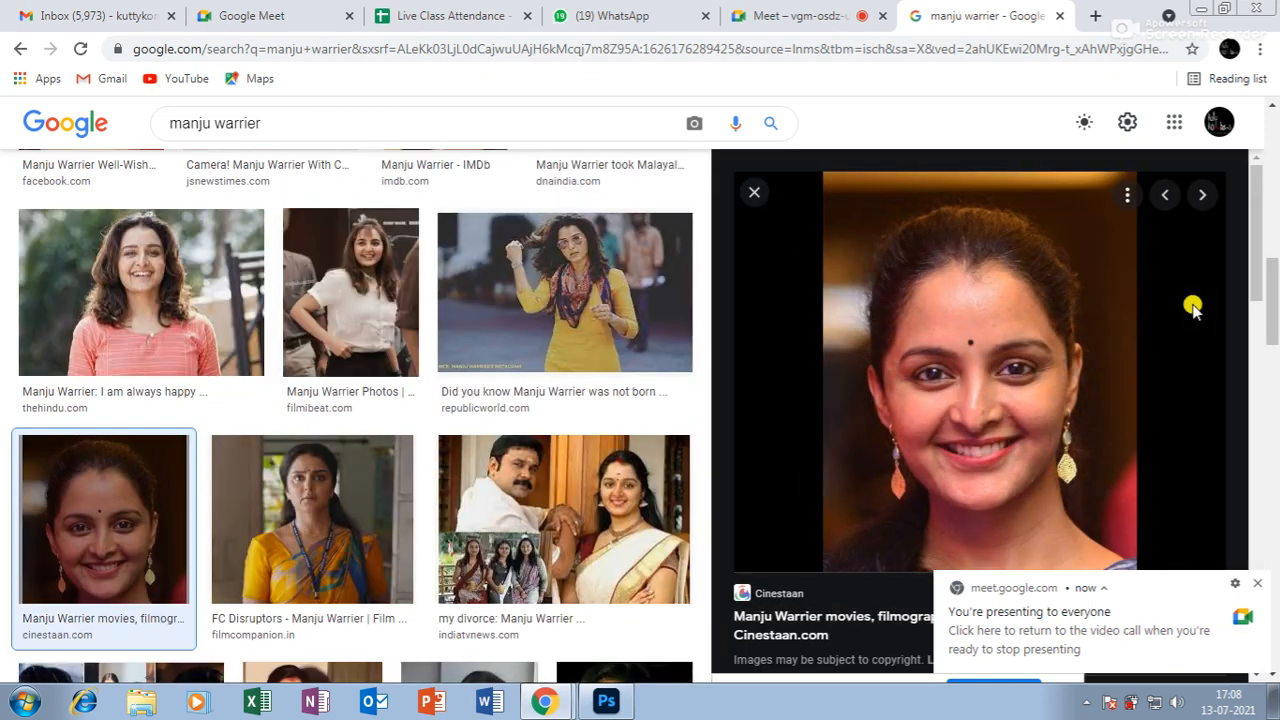
{"action": "right_click", "coordinate": [968, 342]}
{"action": "left_click", "coordinate": [1062, 540]}
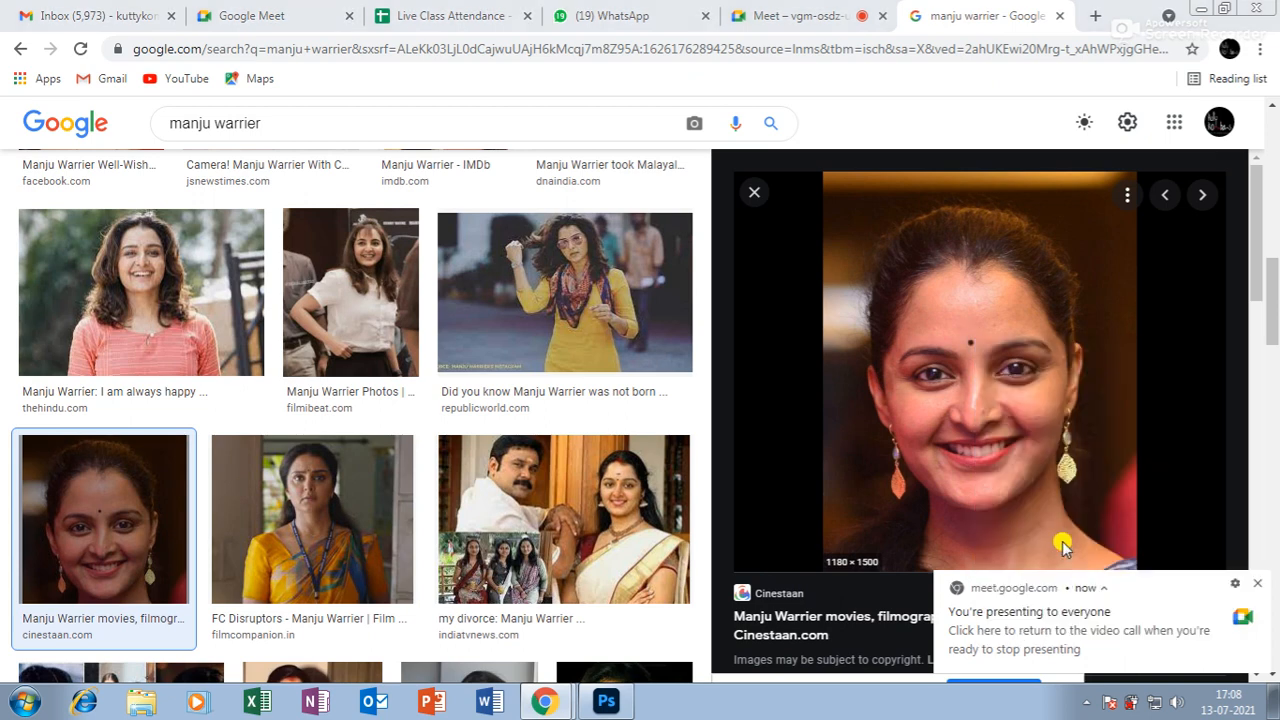
{"action": "left_click", "coordinate": [481, 419]}
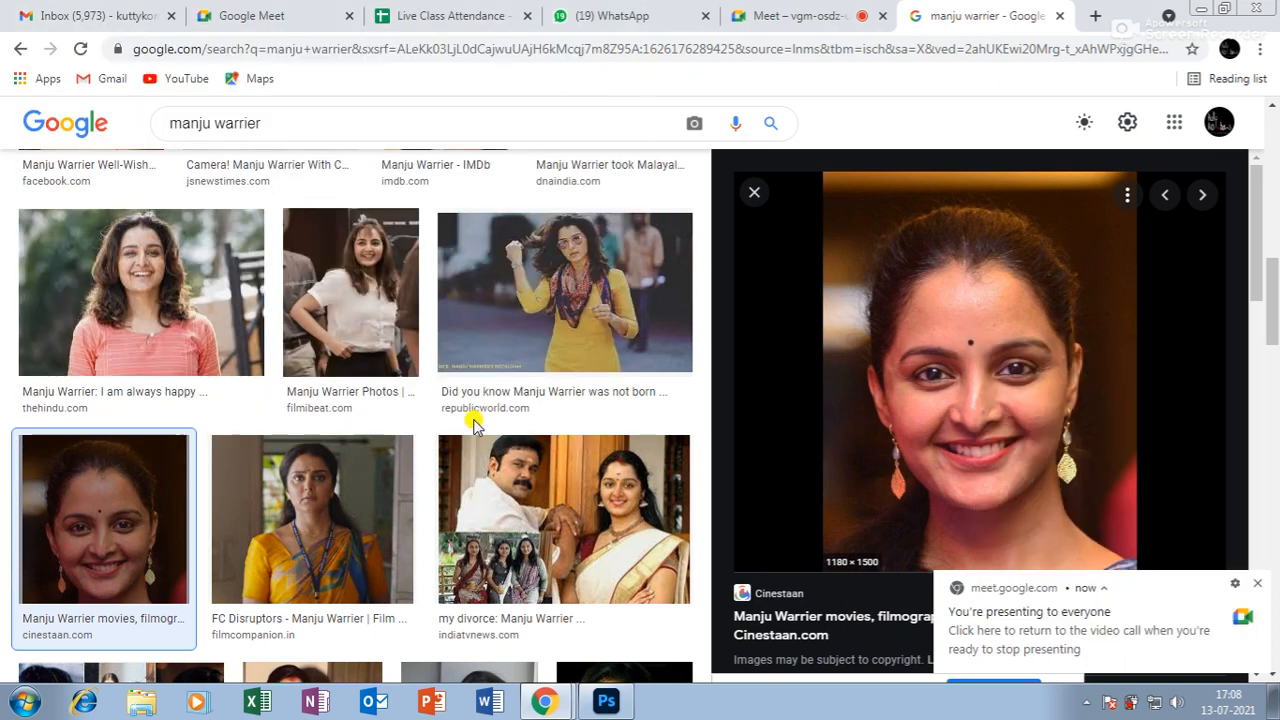
{"action": "left_click", "coordinate": [594, 706]}
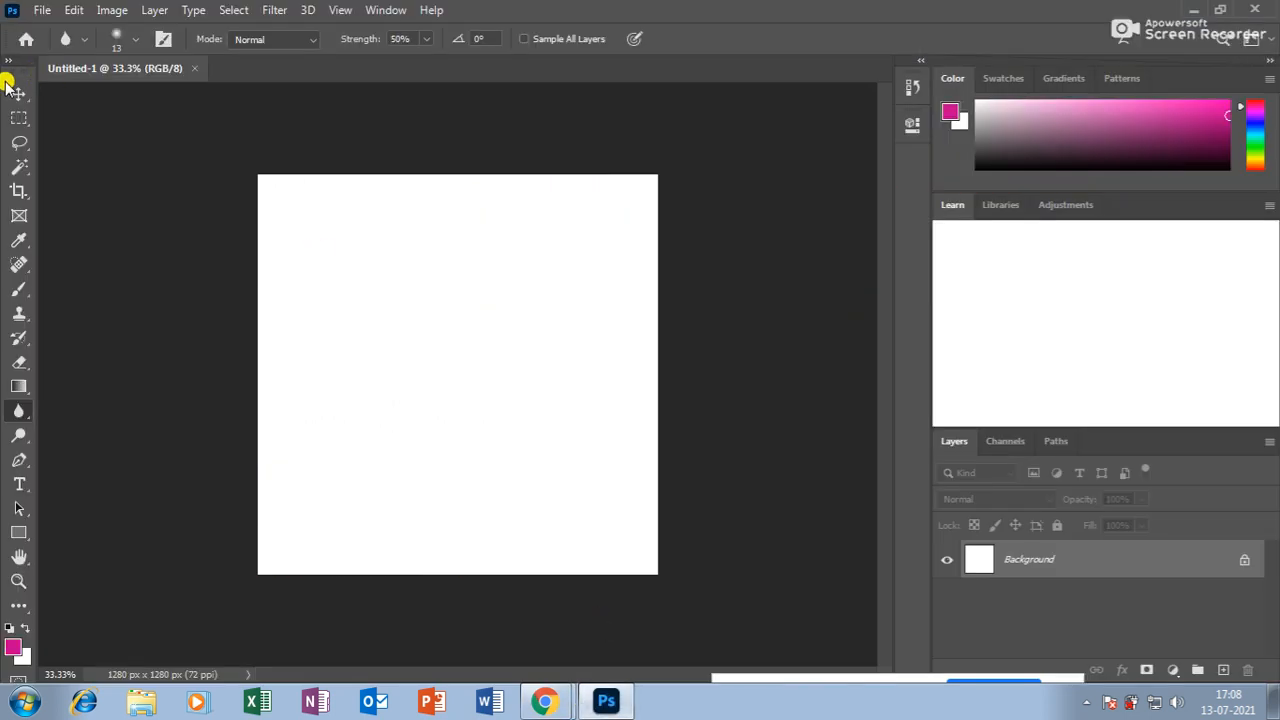
Open 145290.jpg from the Desktop as a new document.
{"action": "left_click", "coordinate": [12, 88]}
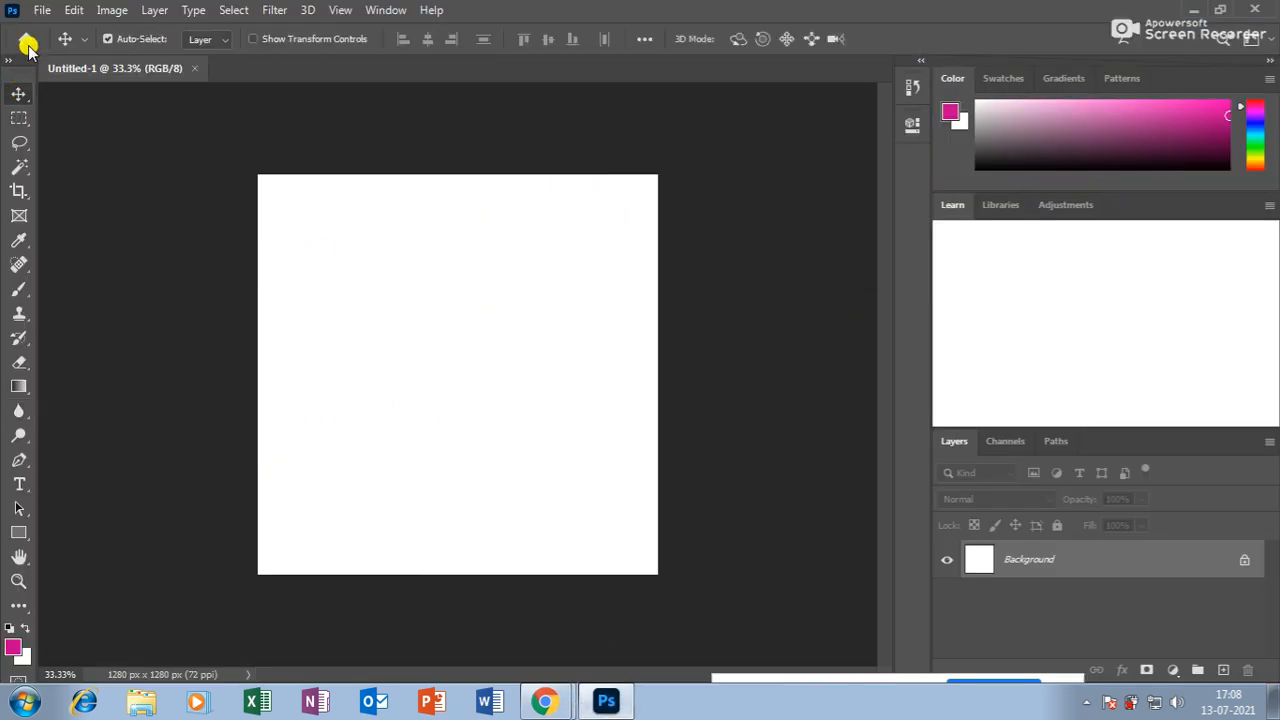
{"action": "left_click", "coordinate": [42, 10]}
{"action": "left_click", "coordinate": [57, 49]}
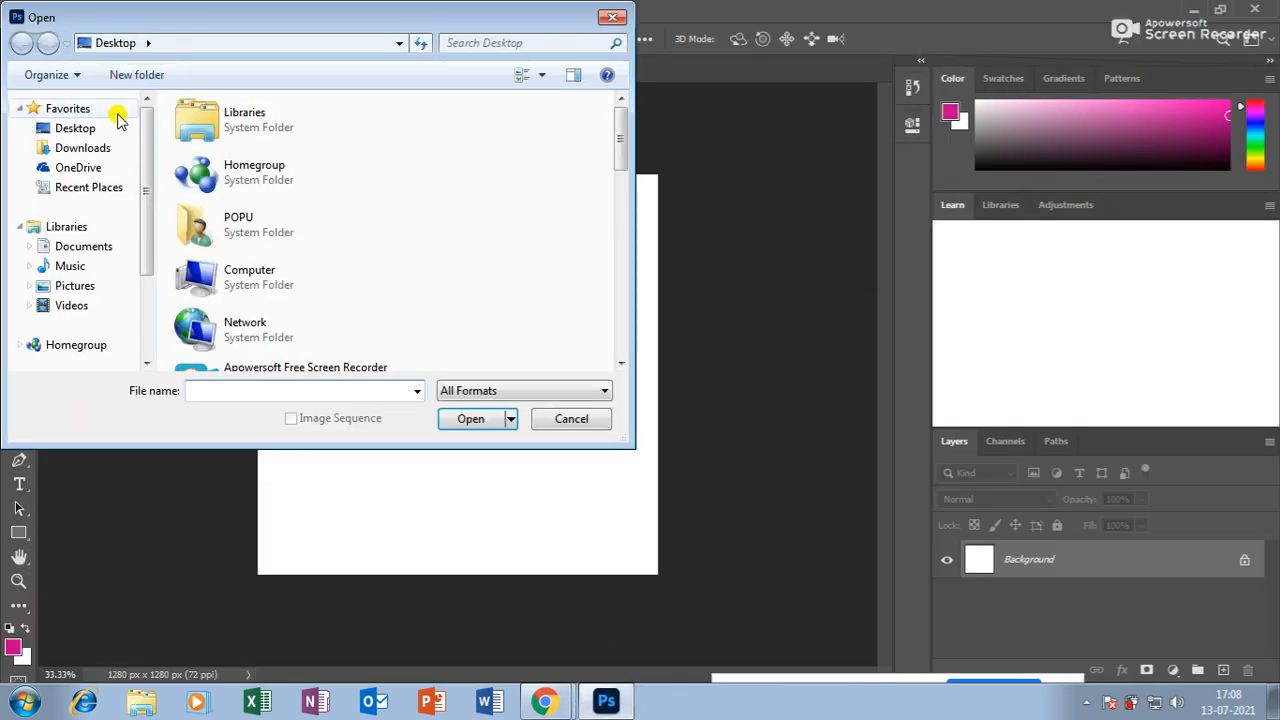
{"action": "left_click", "coordinate": [60, 128]}
{"action": "left_click_drag", "start_coordinate": [622, 135], "coordinate": [620, 238]}
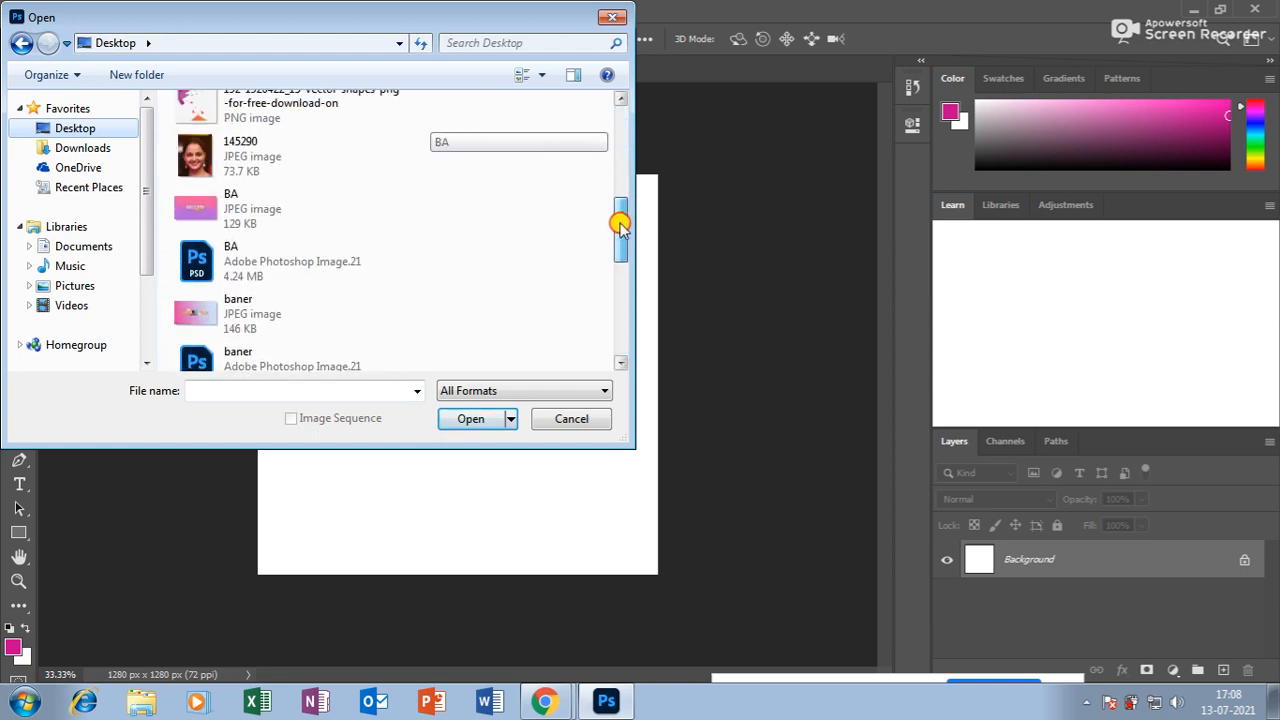
{"action": "left_click", "coordinate": [245, 160]}
{"action": "left_click", "coordinate": [465, 420]}
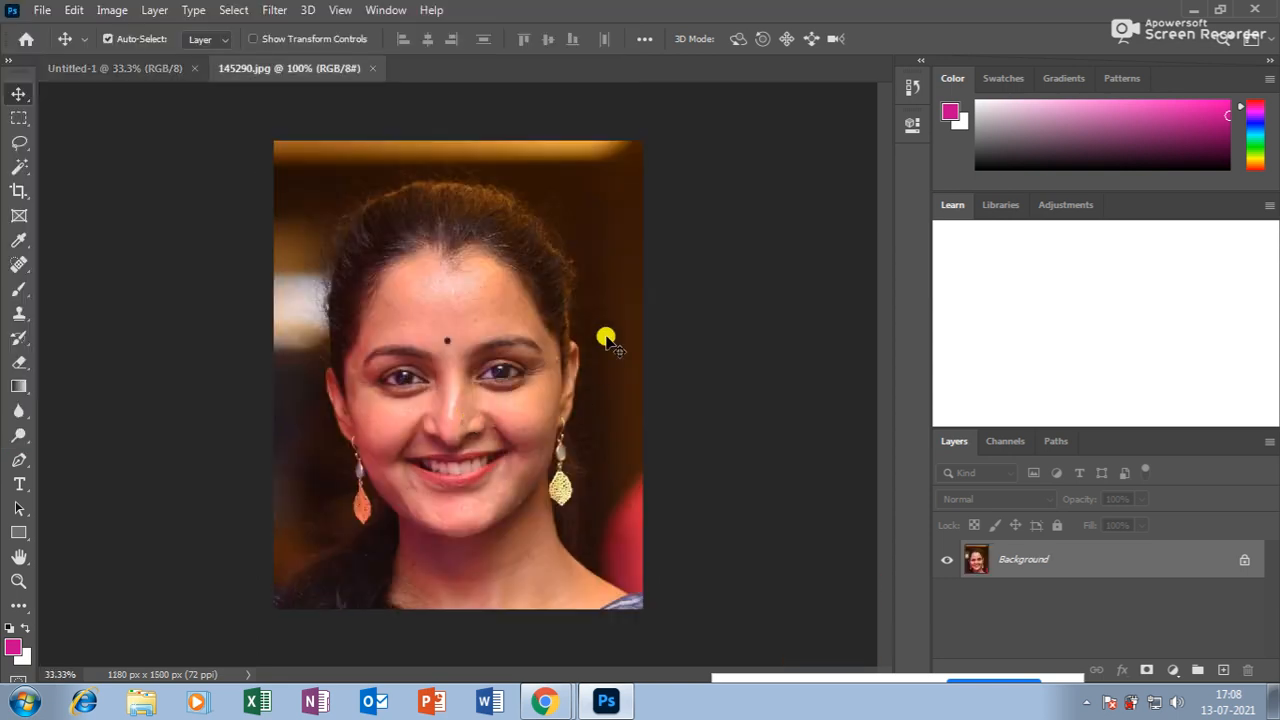
Zoom the portrait to 100% around the eyes and forehead, then float it in its own window.
{"action": "left_click", "coordinate": [18, 580]}
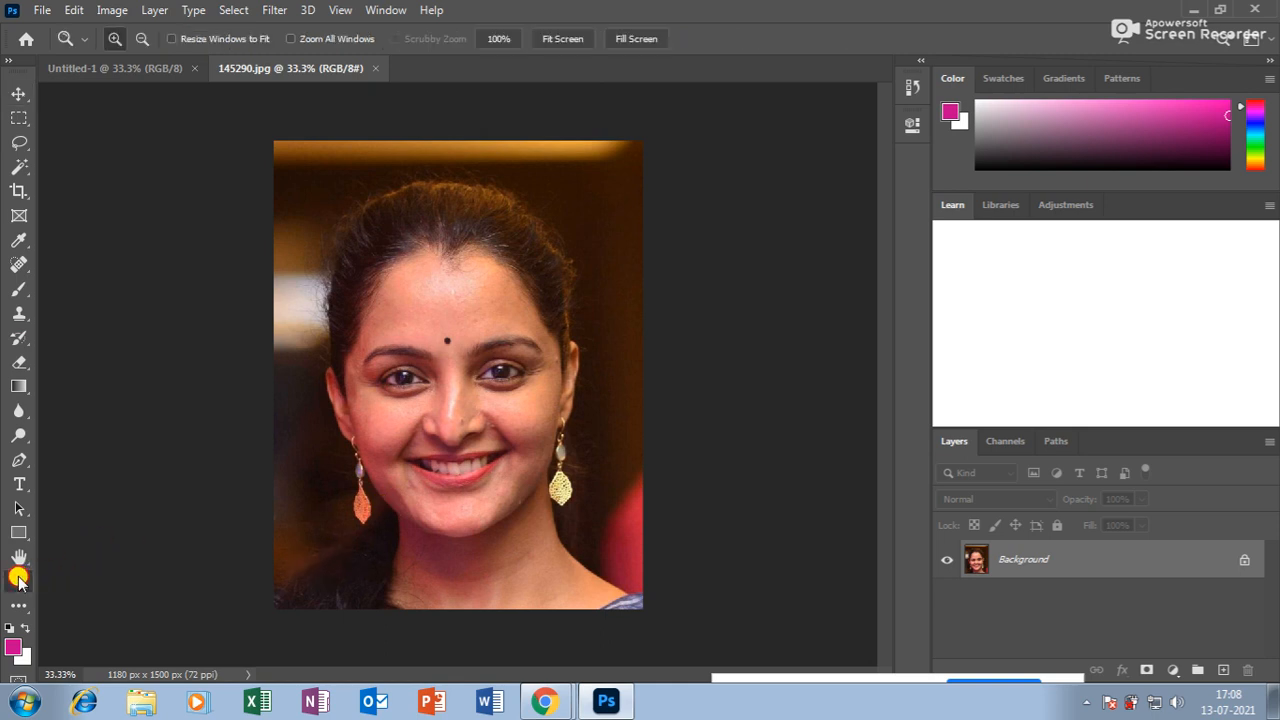
{"action": "left_click", "coordinate": [489, 288]}
{"action": "left_click", "coordinate": [375, 355]}
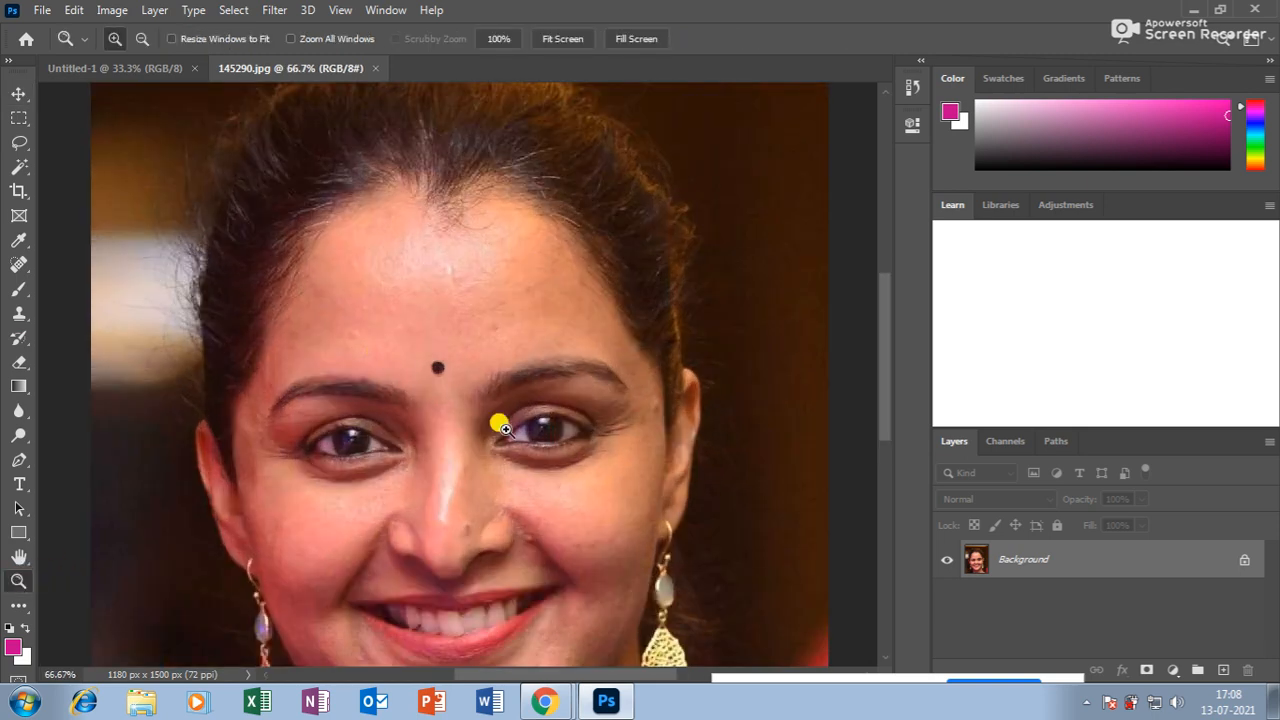
{"action": "left_click", "coordinate": [466, 405]}
{"action": "scroll", "coordinate": [468, 372], "scroll_direction": "up", "scroll_amount": 1}
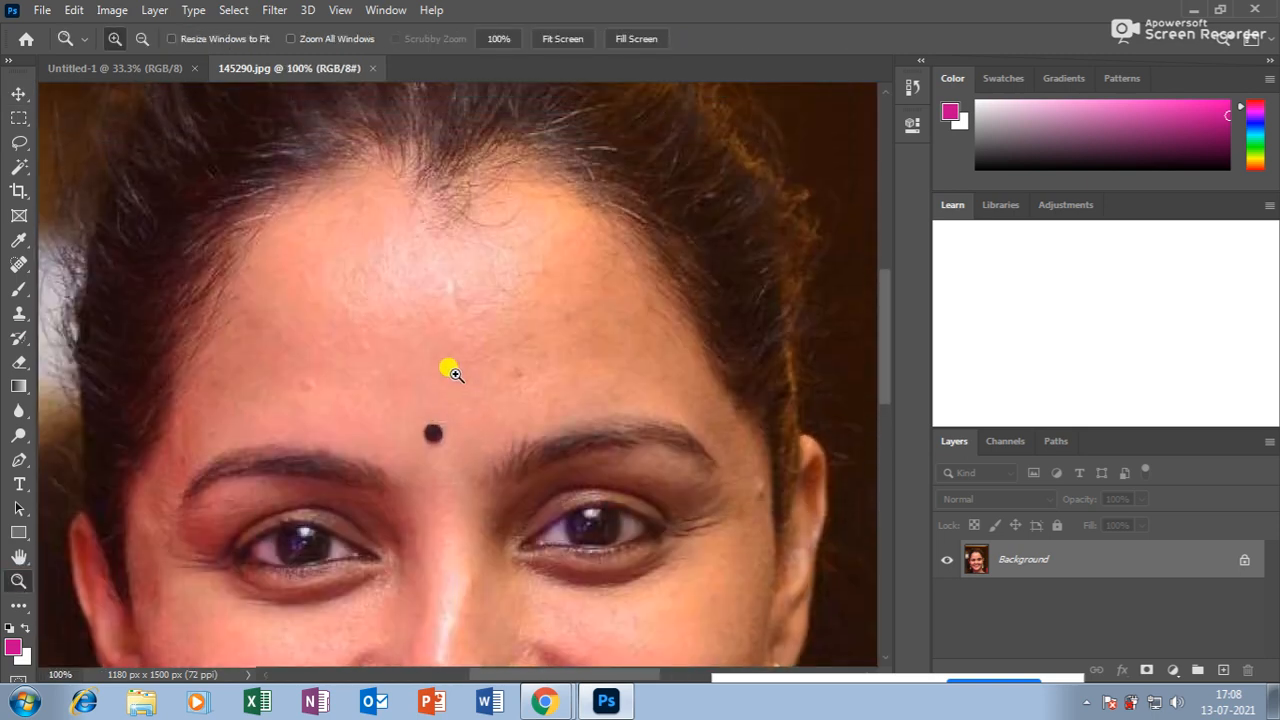
{"action": "scroll", "coordinate": [465, 385], "scroll_direction": "down", "scroll_amount": 1}
{"action": "scroll", "coordinate": [440, 400], "scroll_direction": "up", "scroll_amount": 1}
{"action": "scroll", "coordinate": [455, 370], "scroll_direction": "down", "scroll_amount": 3}
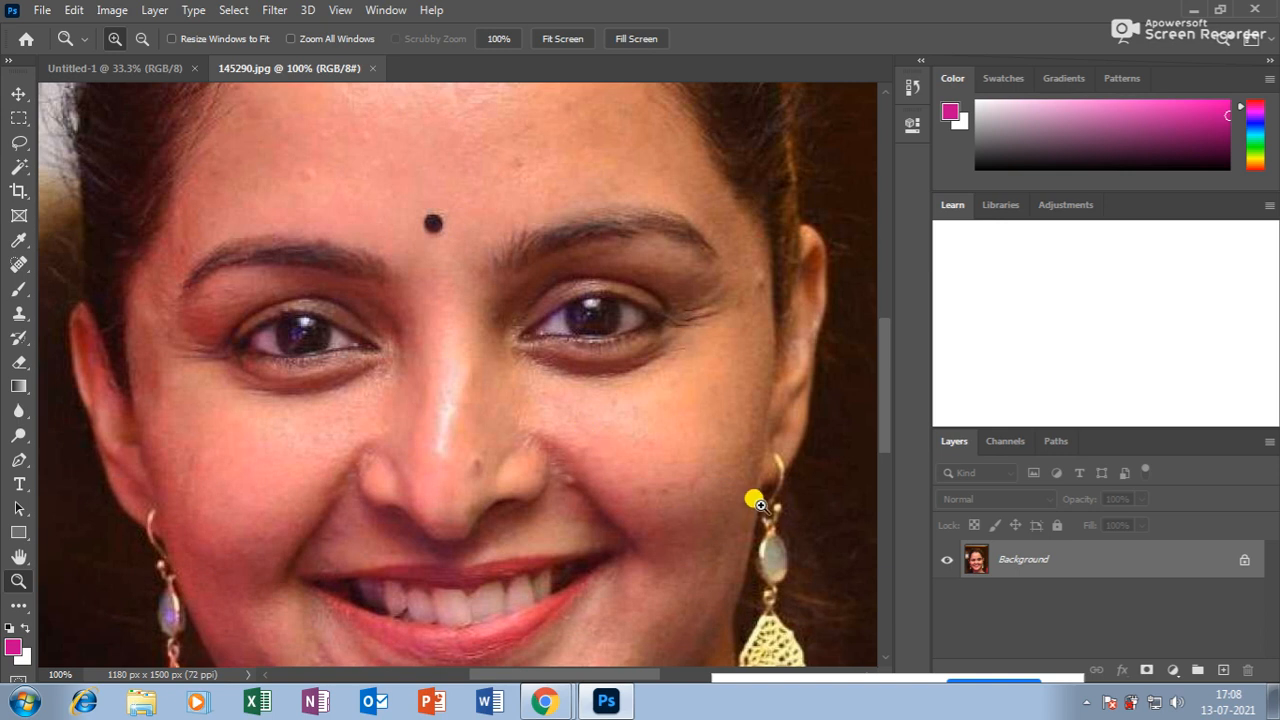
{"action": "scroll", "coordinate": [337, 400], "scroll_direction": "down", "scroll_amount": 2}
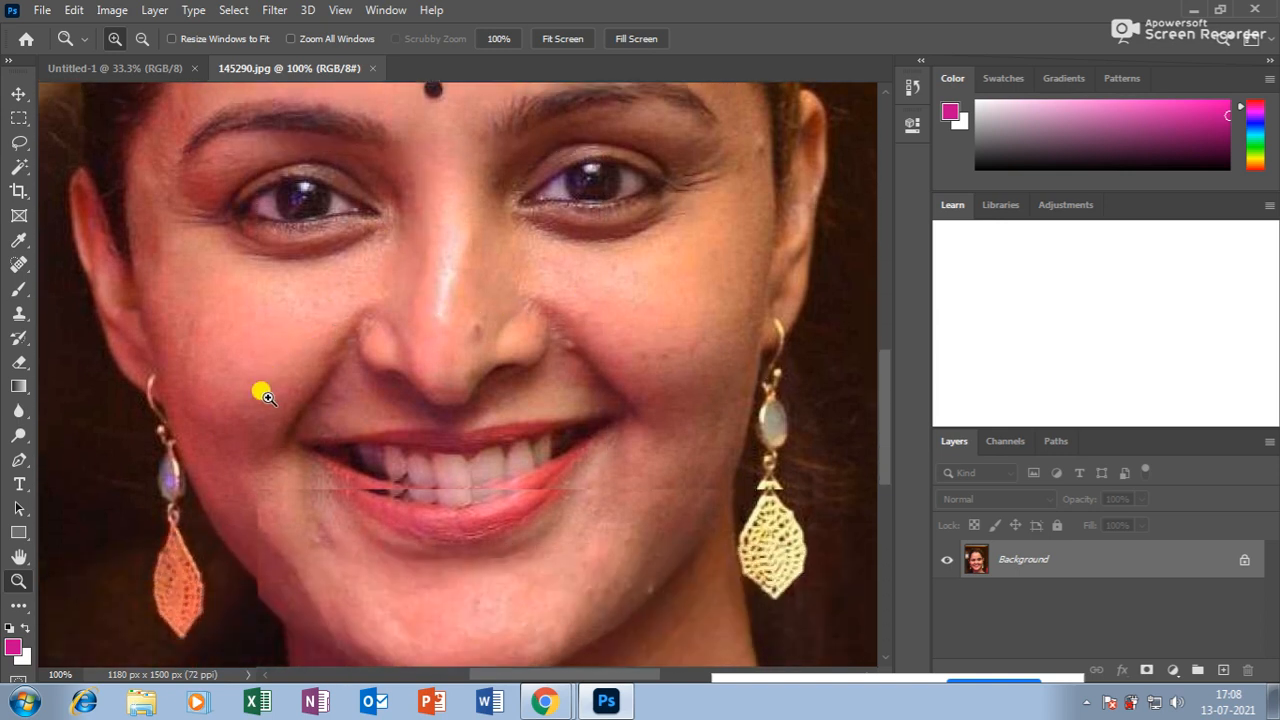
{"action": "scroll", "coordinate": [371, 374], "scroll_direction": "up", "scroll_amount": 3}
{"action": "scroll", "coordinate": [463, 421], "scroll_direction": "up", "scroll_amount": 1}
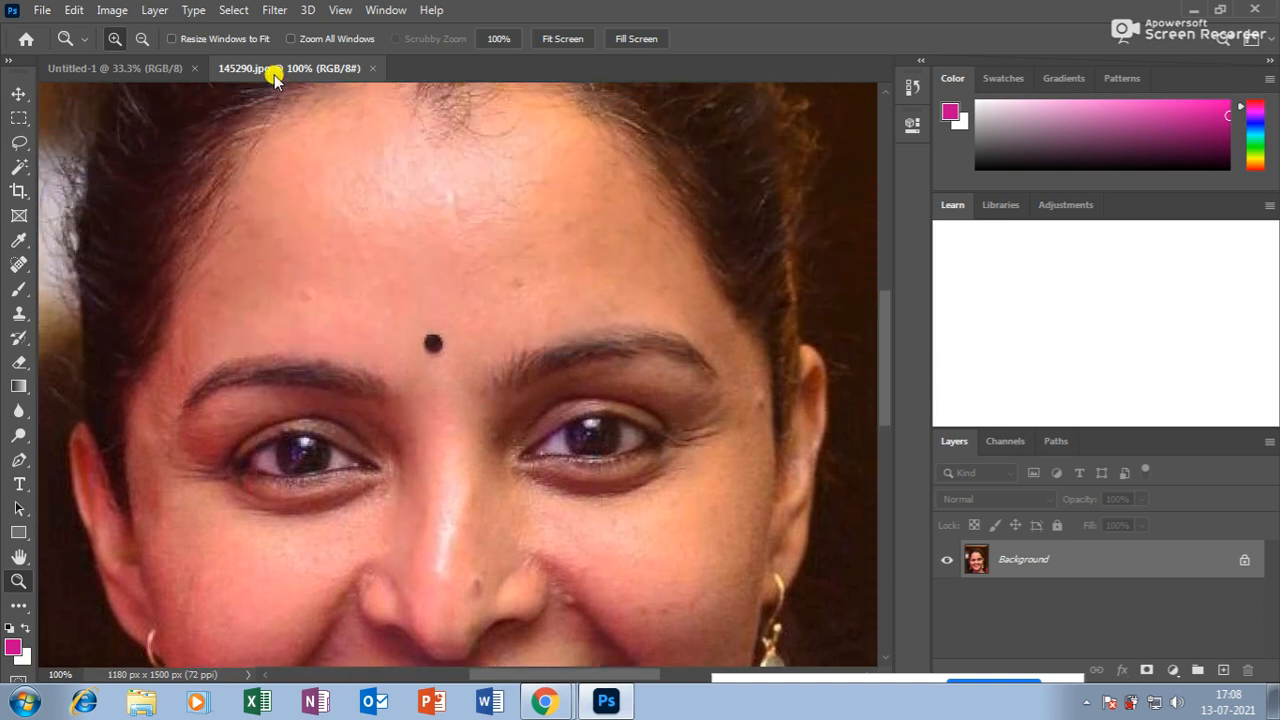
{"action": "left_click_drag", "start_coordinate": [275, 80], "coordinate": [237, 111]}
Duplicate the portrait as '145290 copy' and close the original 145290.jpg.
{"action": "right_click", "coordinate": [437, 112]}
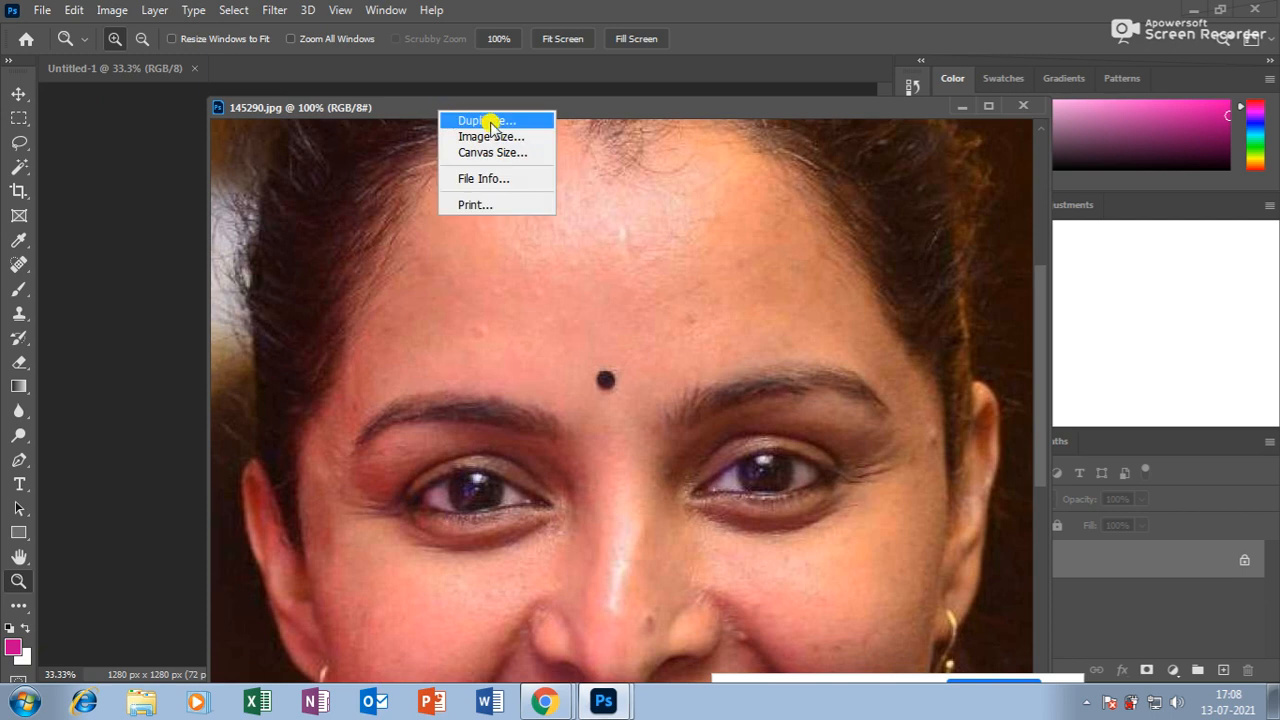
{"action": "left_click", "coordinate": [488, 121]}
{"action": "left_click", "coordinate": [789, 209]}
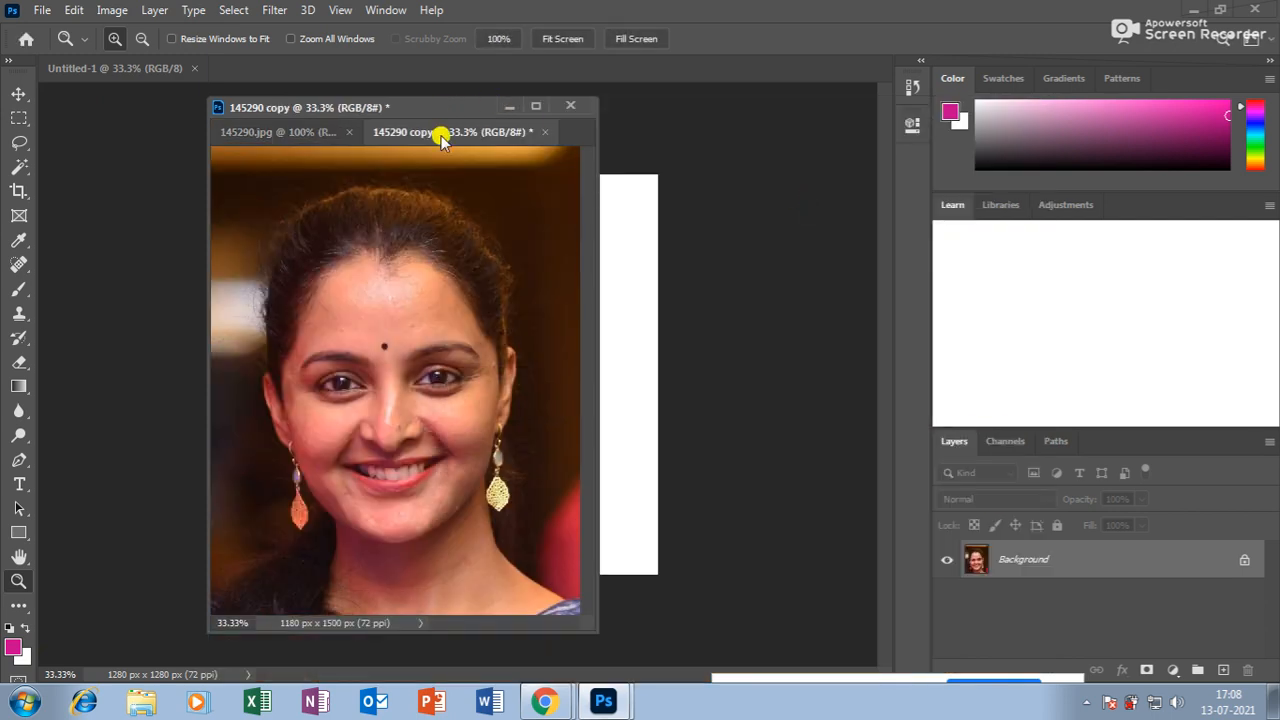
{"action": "left_click_drag", "start_coordinate": [462, 135], "coordinate": [457, 143]}
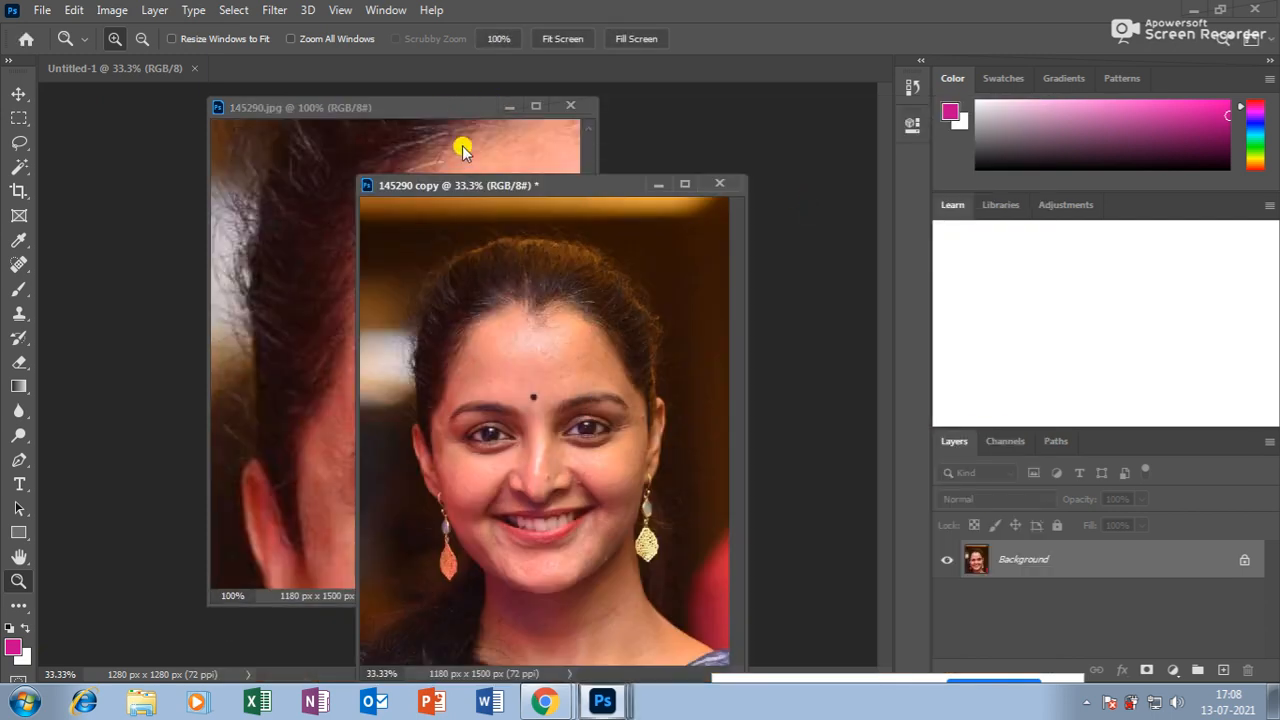
{"action": "left_click", "coordinate": [566, 106]}
View the maximized copy at 100%, pick the Blur tool, and switch to Chrome.
{"action": "left_click", "coordinate": [687, 181]}
{"action": "left_click", "coordinate": [666, 305]}
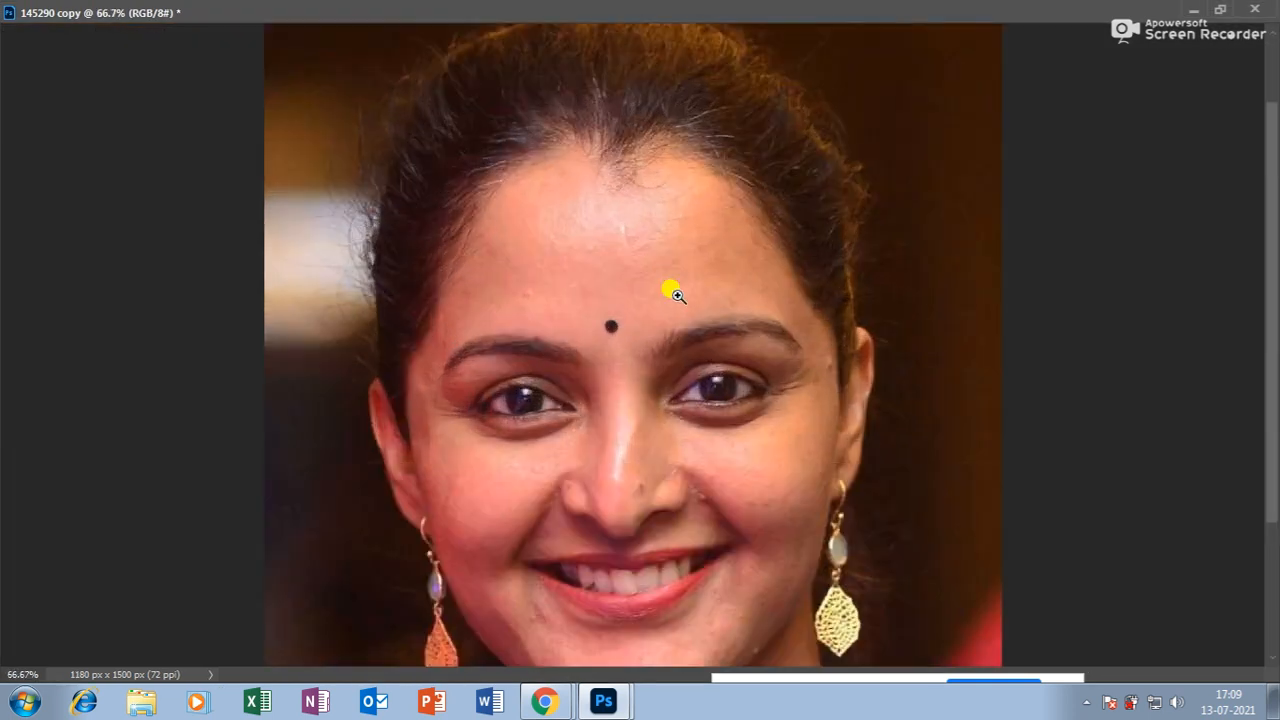
{"action": "left_click", "coordinate": [670, 289]}
{"action": "left_click", "coordinate": [1219, 9]}
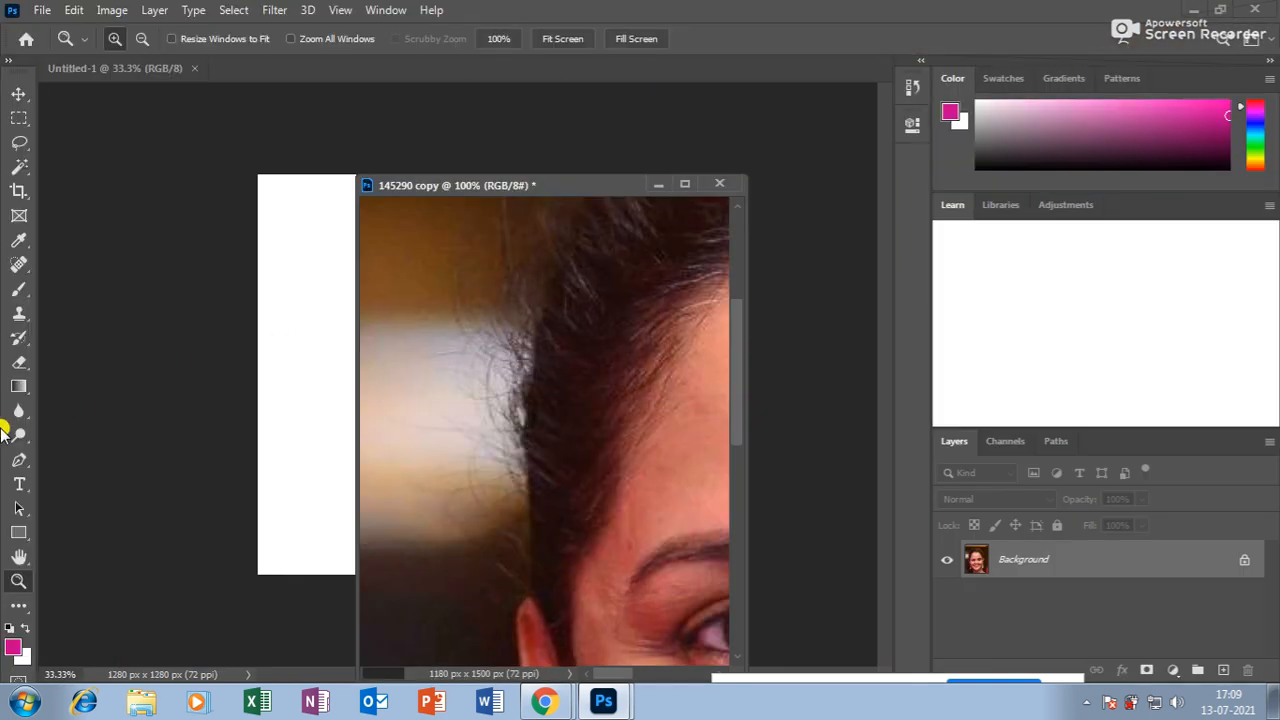
{"action": "left_click", "coordinate": [17, 413]}
{"action": "left_click_drag", "start_coordinate": [17, 413], "coordinate": [80, 414]}
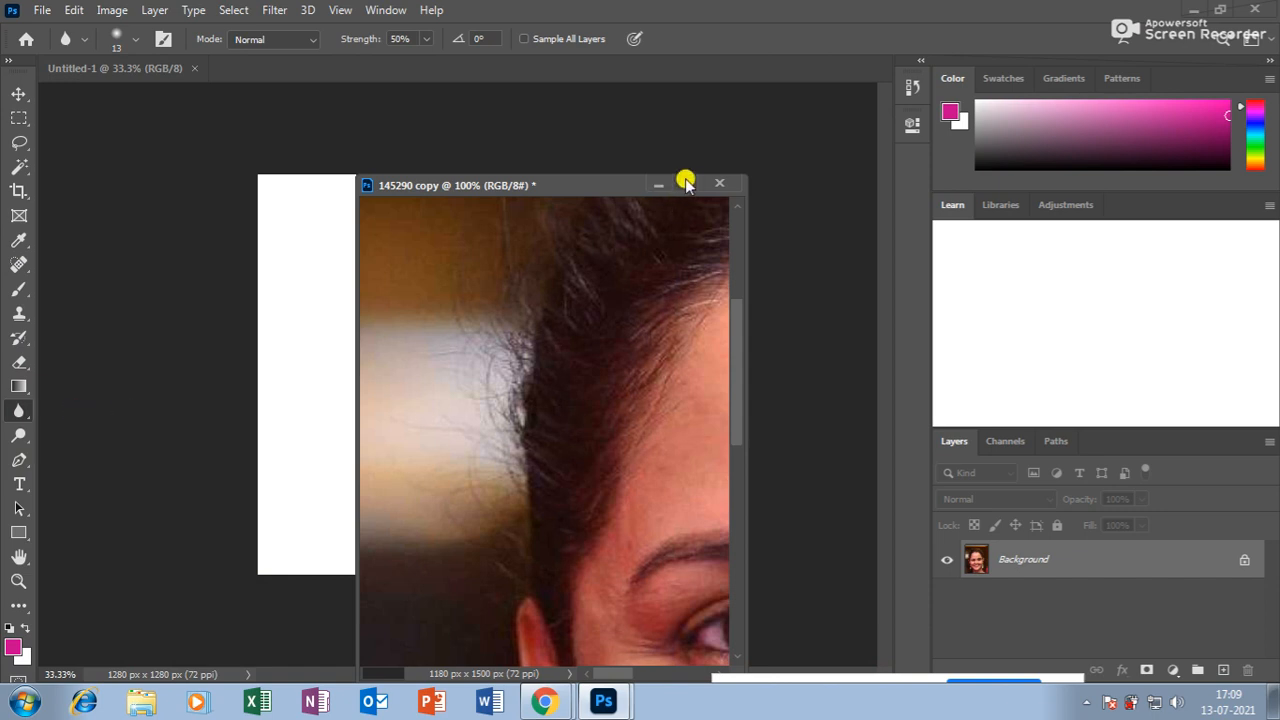
{"action": "left_click", "coordinate": [686, 185]}
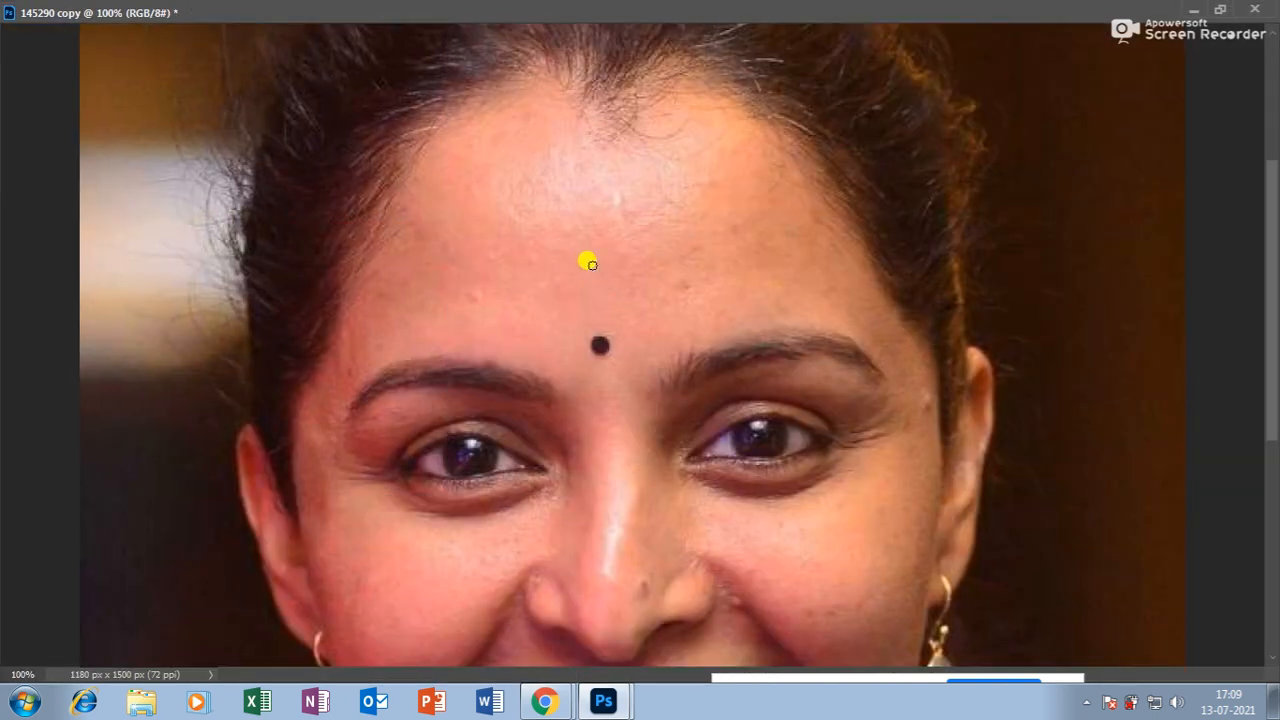
{"action": "left_click", "coordinate": [544, 700]}
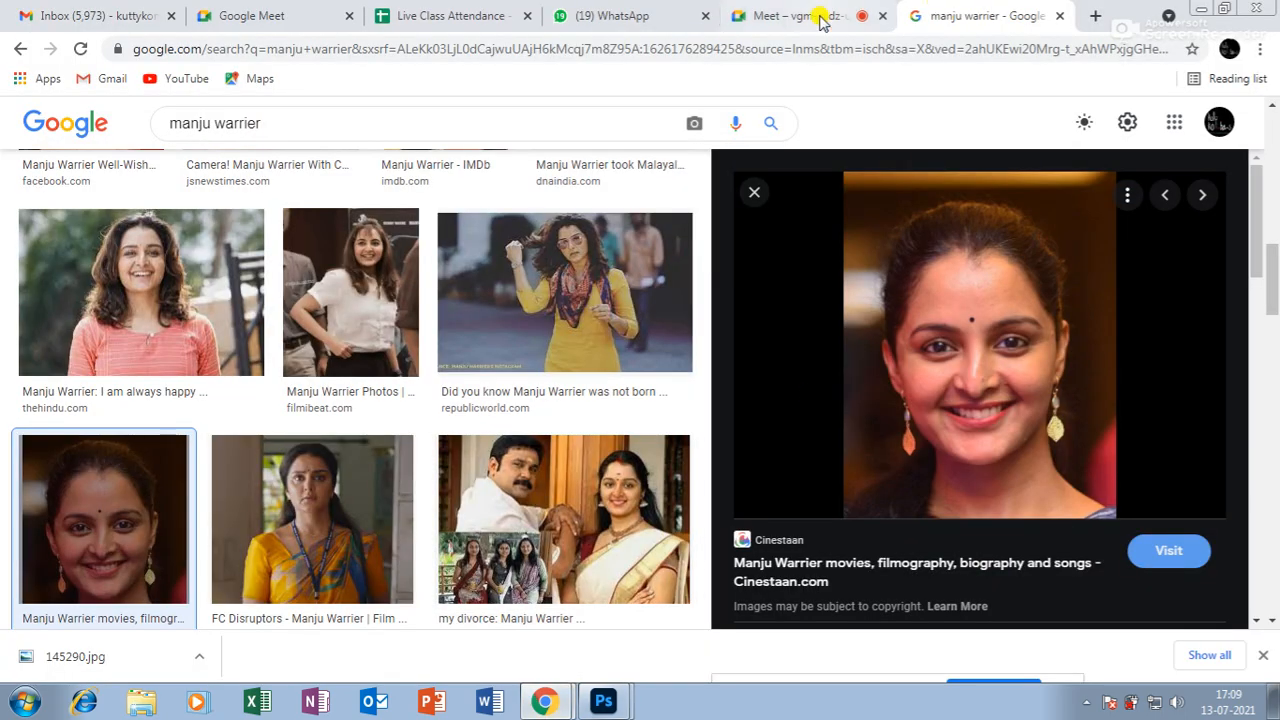
On the Meet tab, admit the person waiting to join, then go back to the 145290 copy portrait.
{"action": "left_click", "coordinate": [820, 18]}
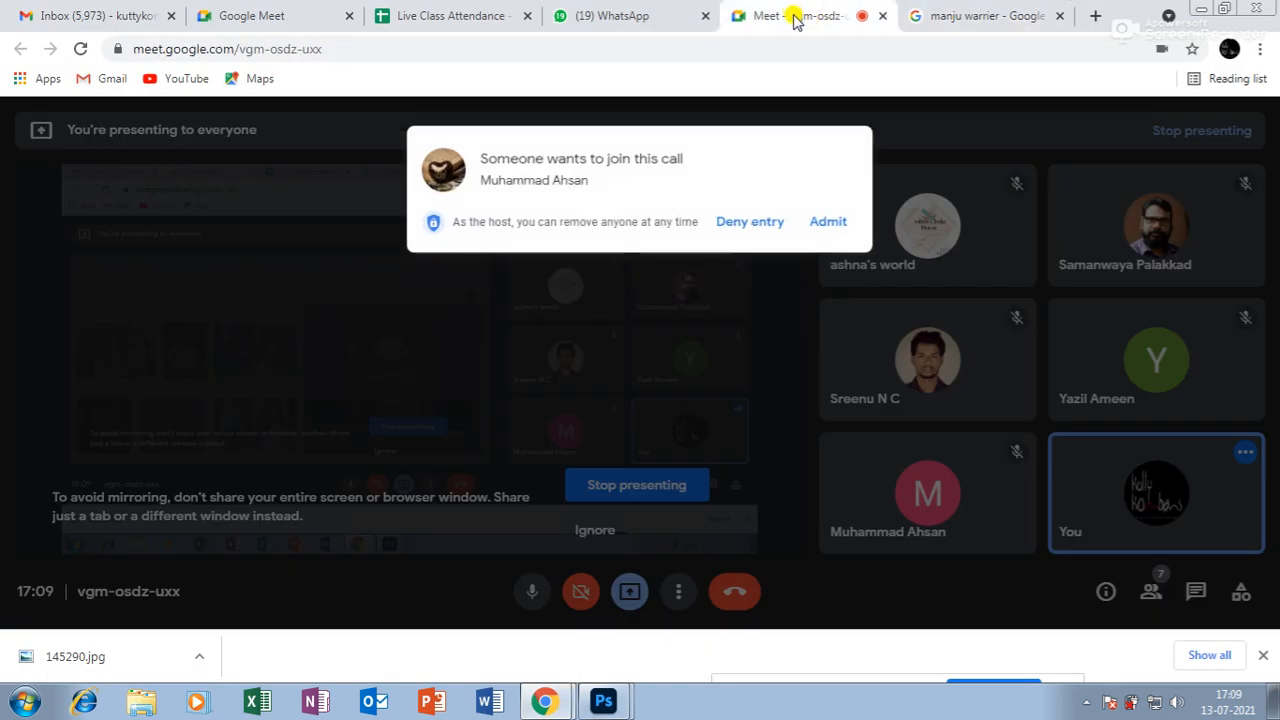
{"action": "left_click", "coordinate": [833, 214]}
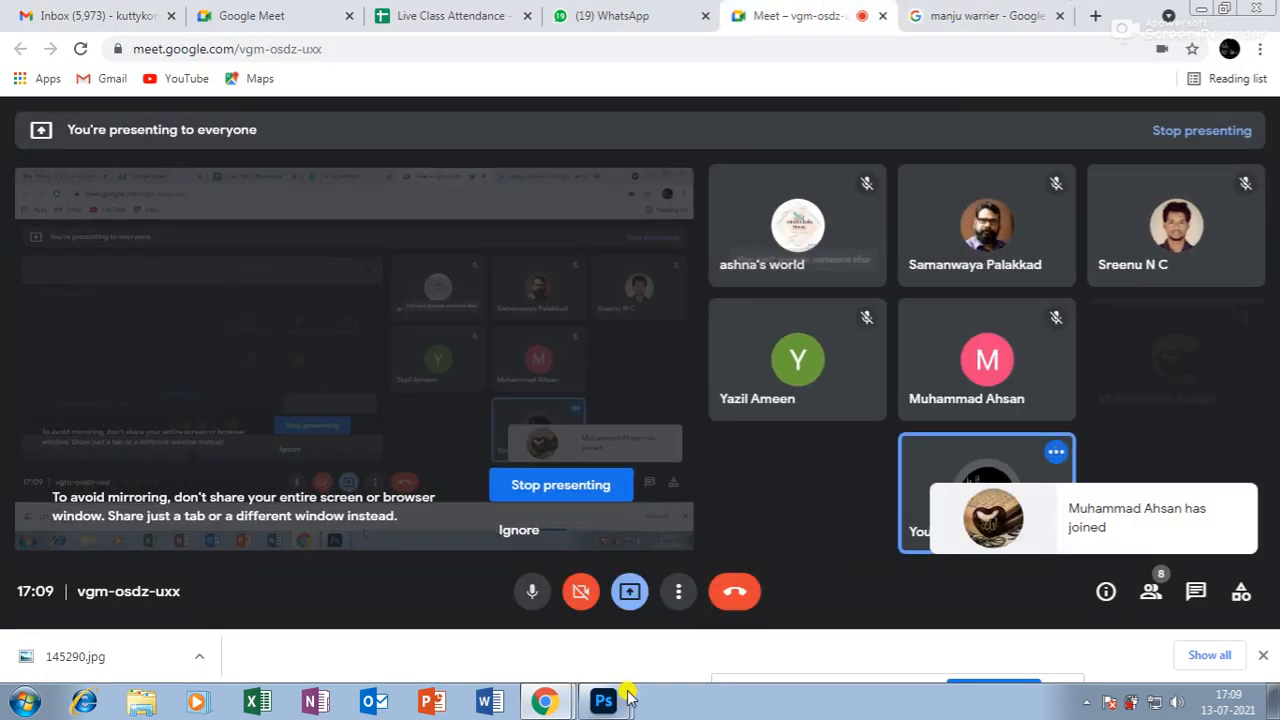
{"action": "left_click", "coordinate": [603, 700]}
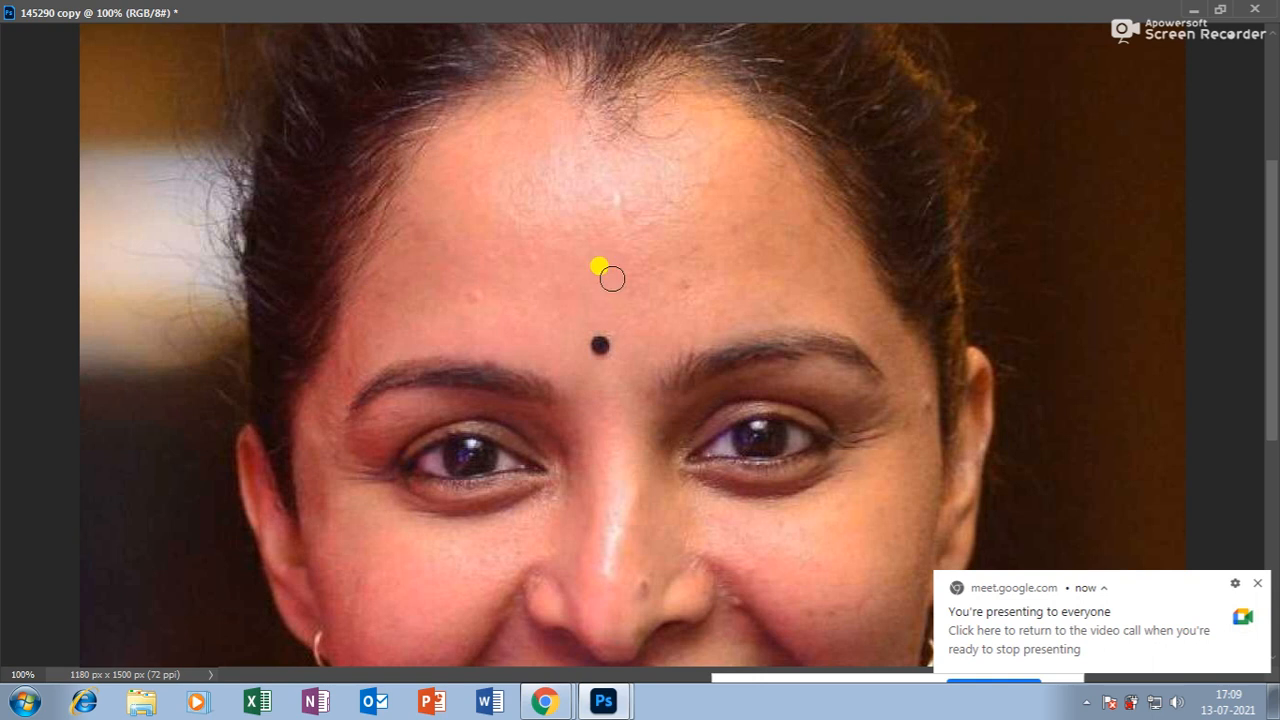
Dismiss the Meet presenting notice and reselect the Blur tool with an enlarged 80 px brush.
{"action": "key", "text": "bracketright"}
{"action": "key", "text": "bracketright"}
{"action": "key", "text": "bracketright"}
{"action": "key", "text": "bracketright"}
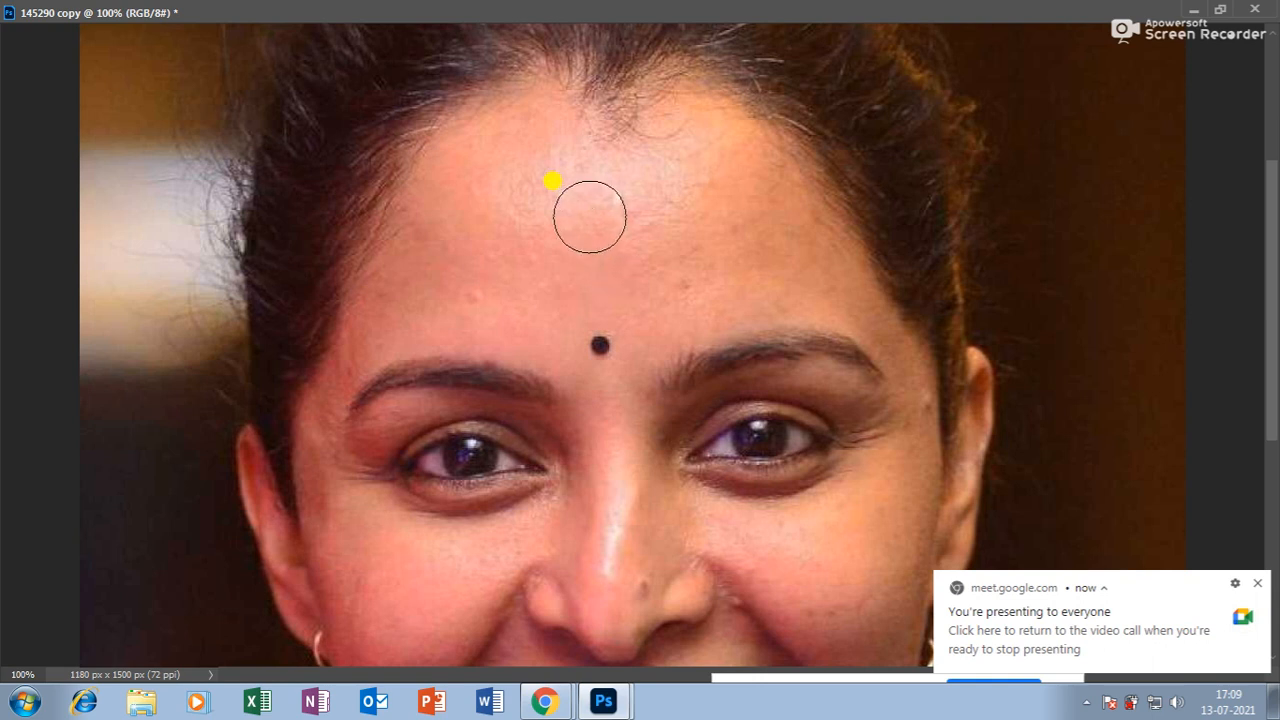
{"action": "left_click", "coordinate": [588, 217], "text": "alt"}
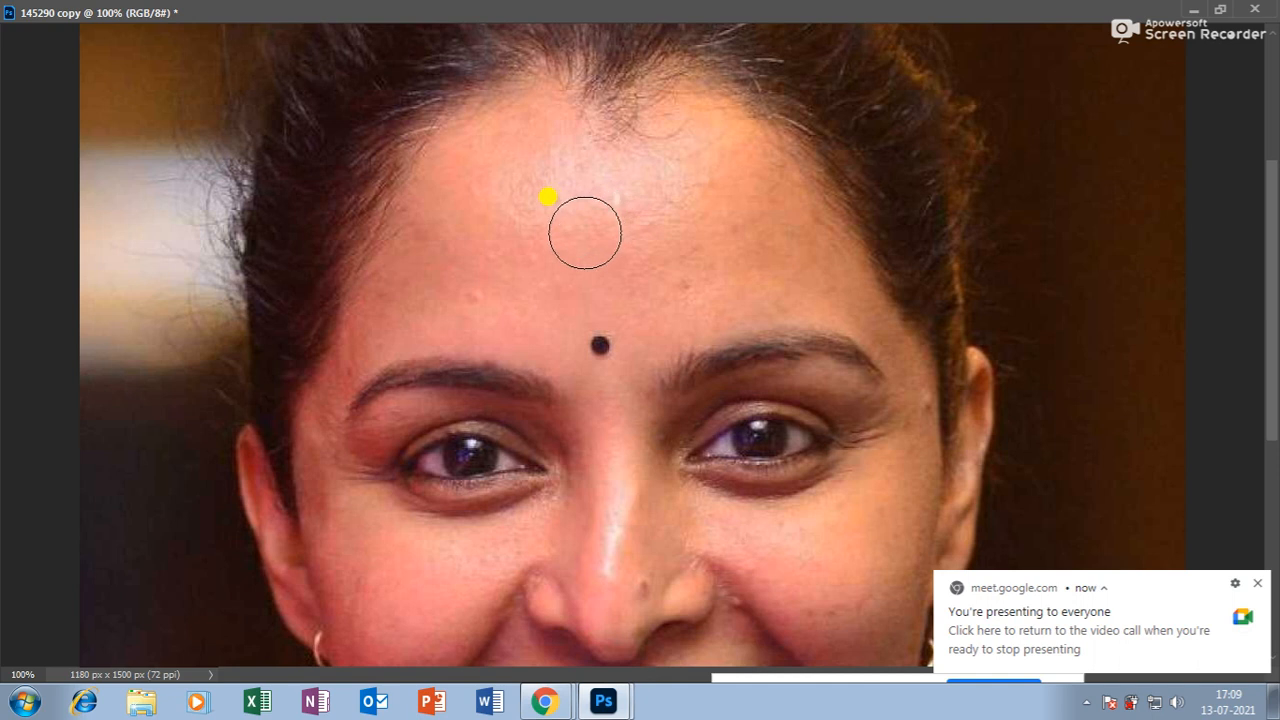
{"action": "left_click", "coordinate": [1260, 587]}
{"action": "left_click", "coordinate": [1220, 9]}
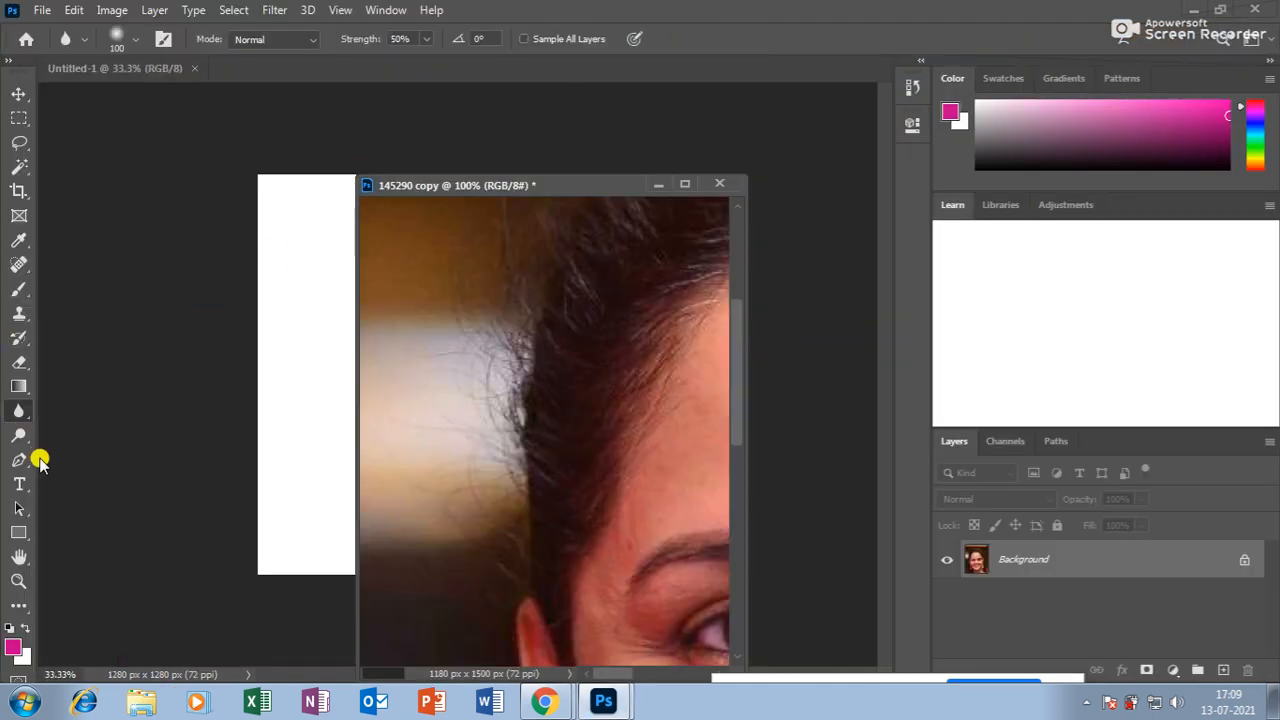
{"action": "right_click", "coordinate": [20, 418]}
{"action": "left_click", "coordinate": [71, 409]}
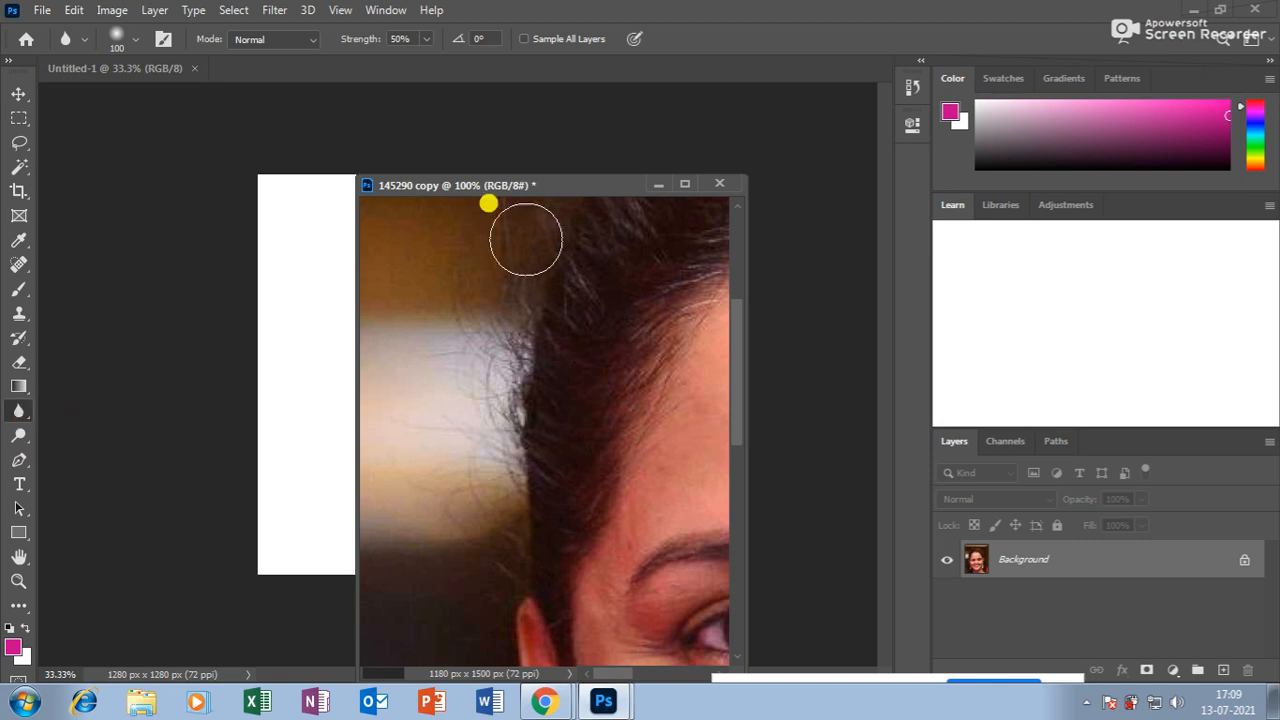
Maximize the portrait, zoom to 200% on the forehead, then back out to the whole face.
{"action": "left_click", "coordinate": [685, 185]}
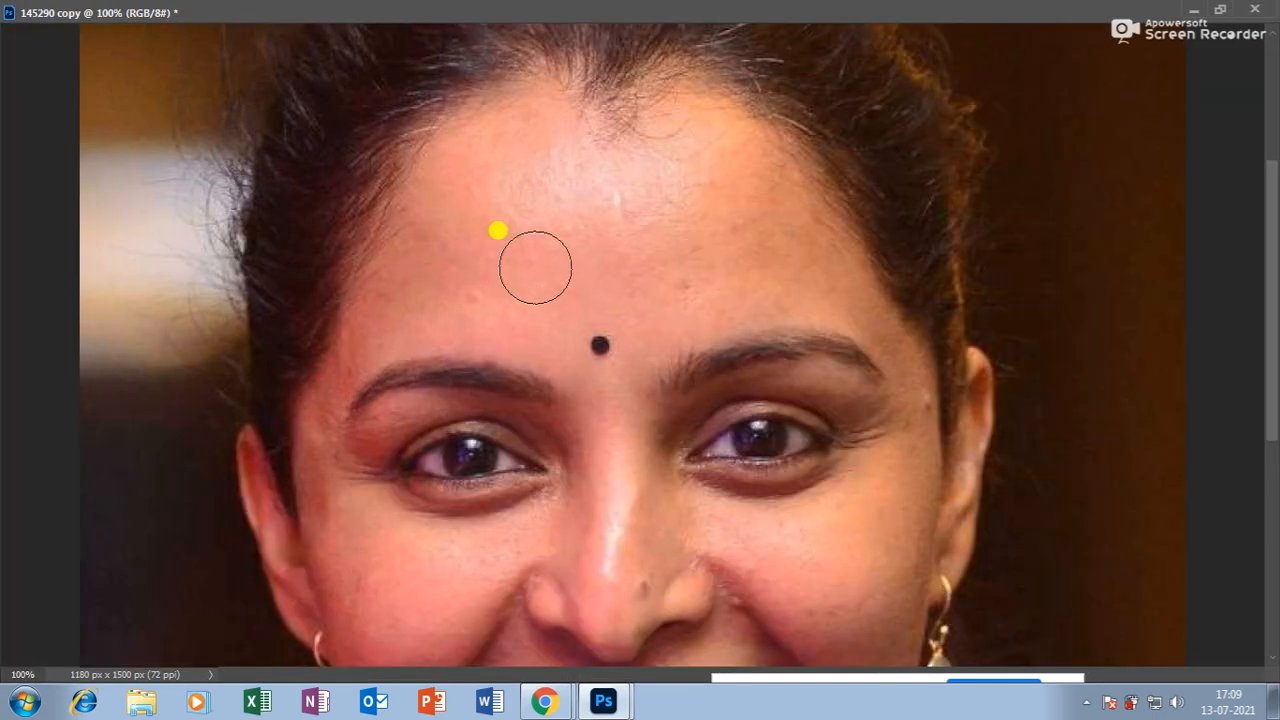
{"action": "key", "text": "ctrl+plus"}
{"action": "scroll", "coordinate": [600, 242], "scroll_direction": "up", "scroll_amount": 1}
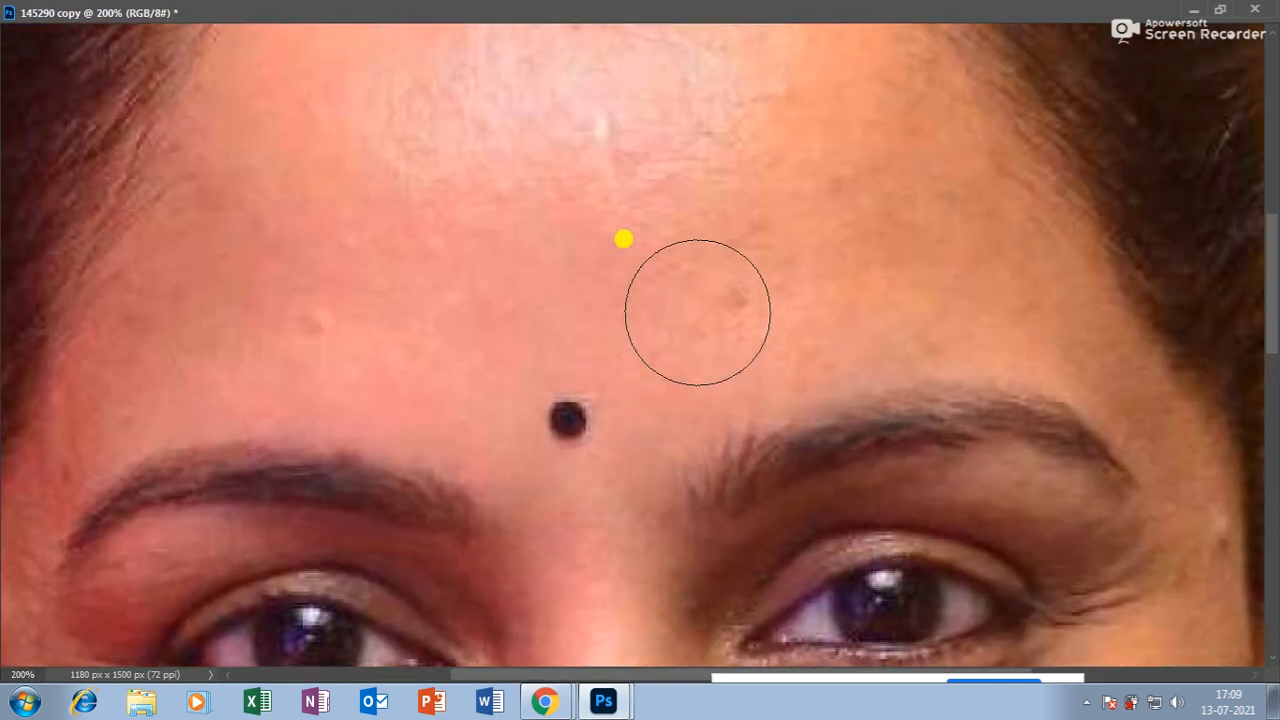
{"action": "key", "text": "ctrl+minus"}
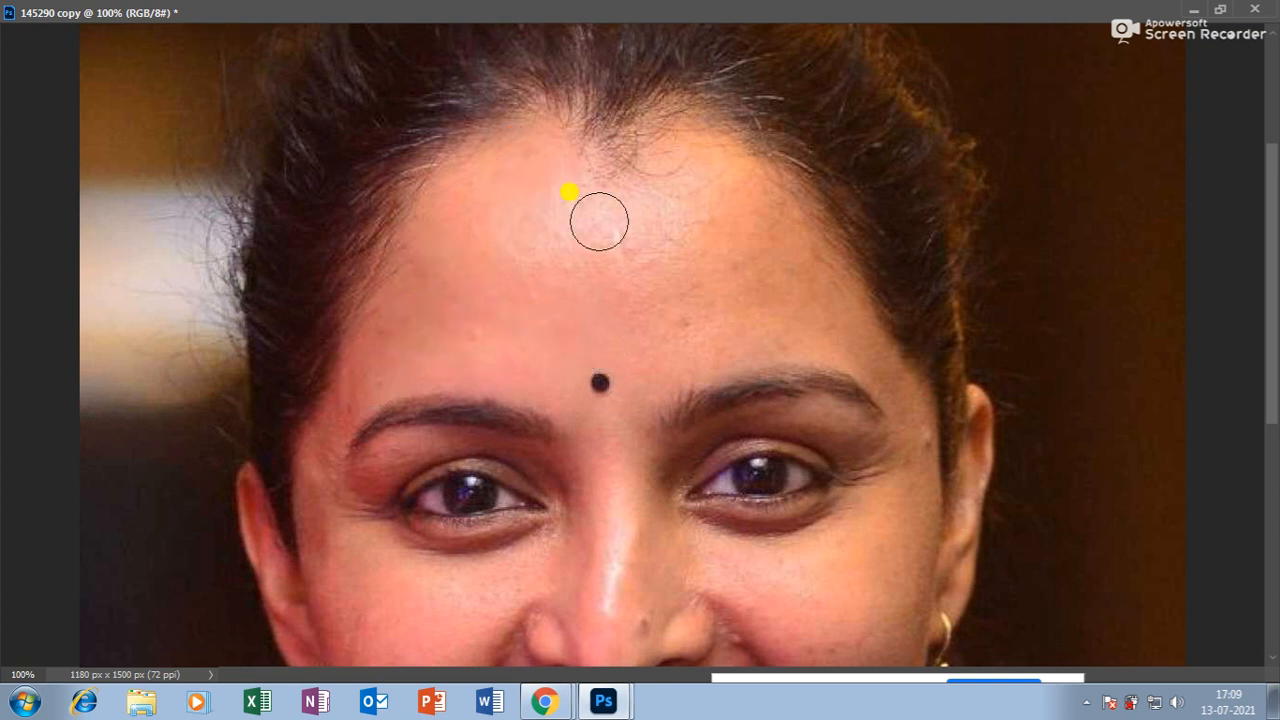
{"action": "key", "text": "ctrl+minus"}
{"action": "left_click", "coordinate": [1222, 8]}
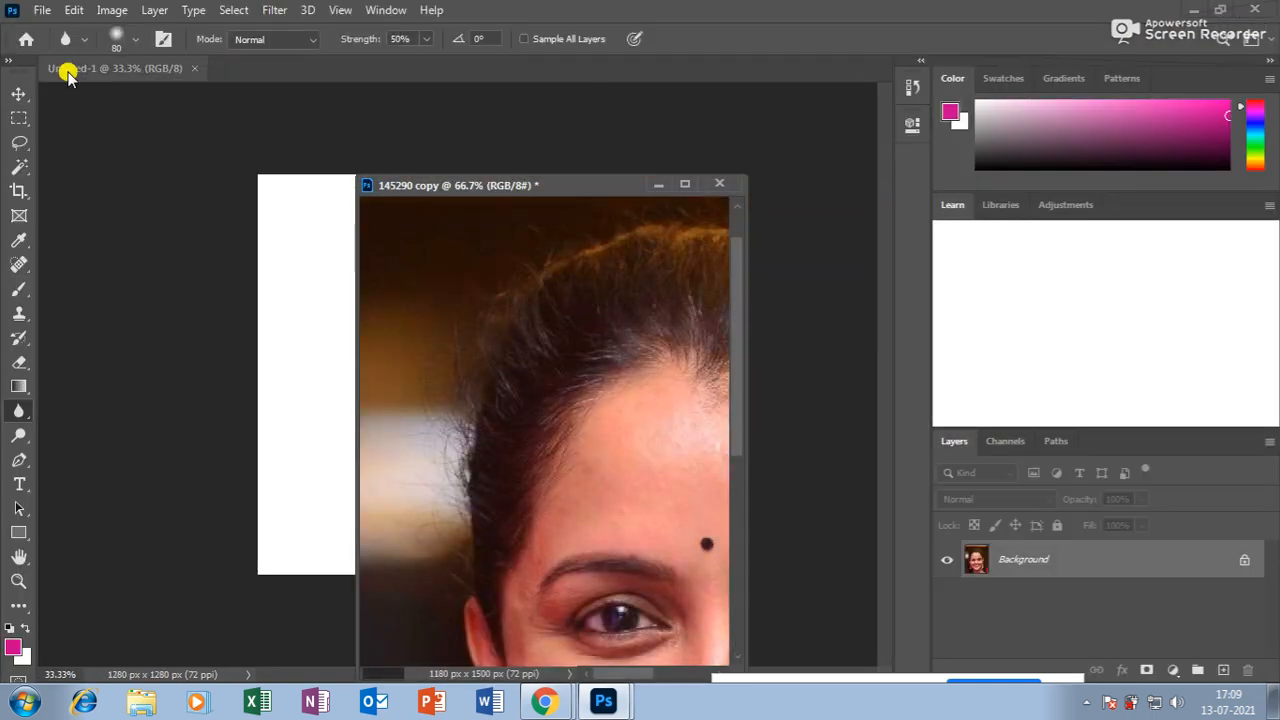
Raise the blur brush hardness and view the maximized portrait at 100%.
{"action": "left_click", "coordinate": [139, 40]}
{"action": "left_click_drag", "start_coordinate": [120, 141], "coordinate": [127, 139]}
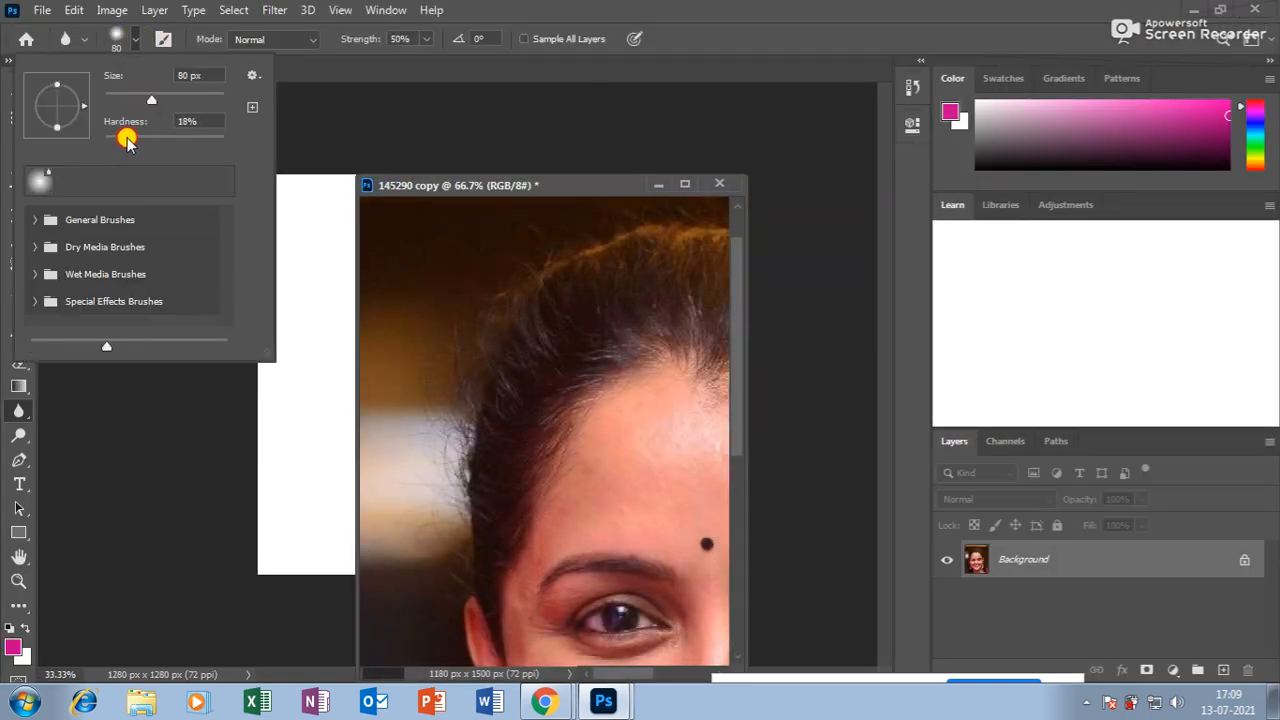
{"action": "left_click", "coordinate": [131, 48]}
{"action": "left_click", "coordinate": [685, 183]}
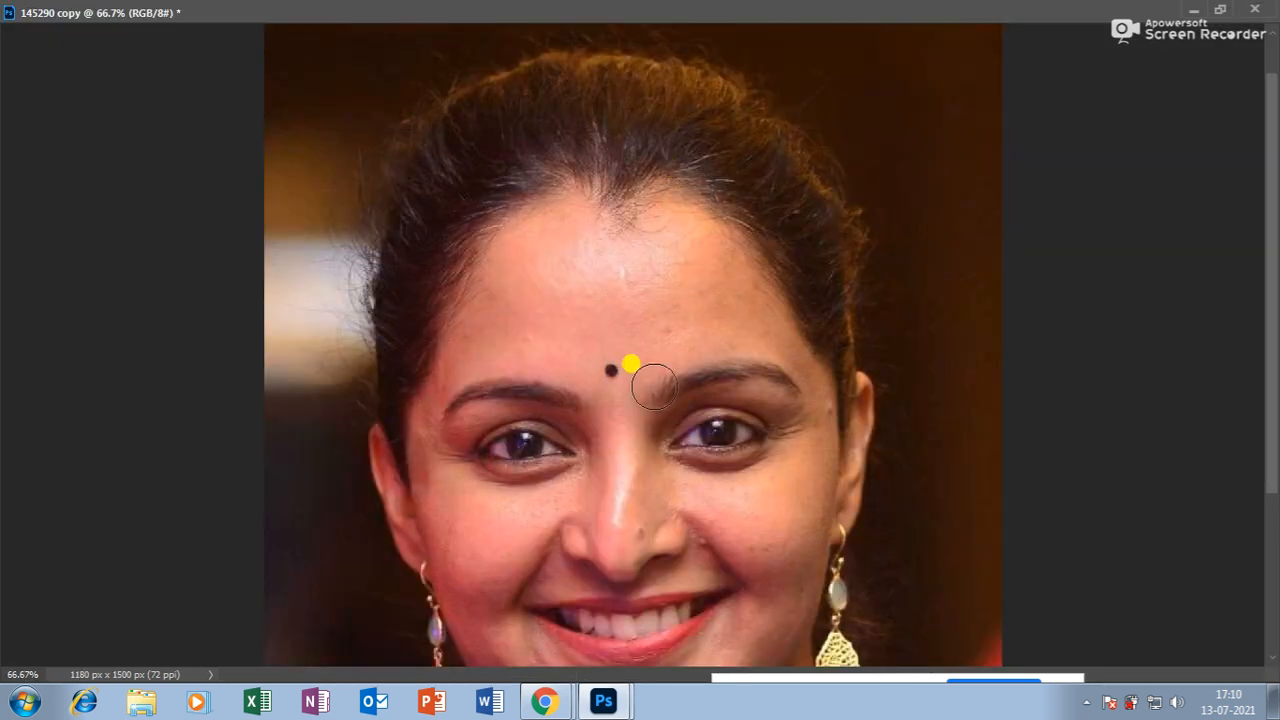
{"action": "key", "text": "ctrl+plus"}
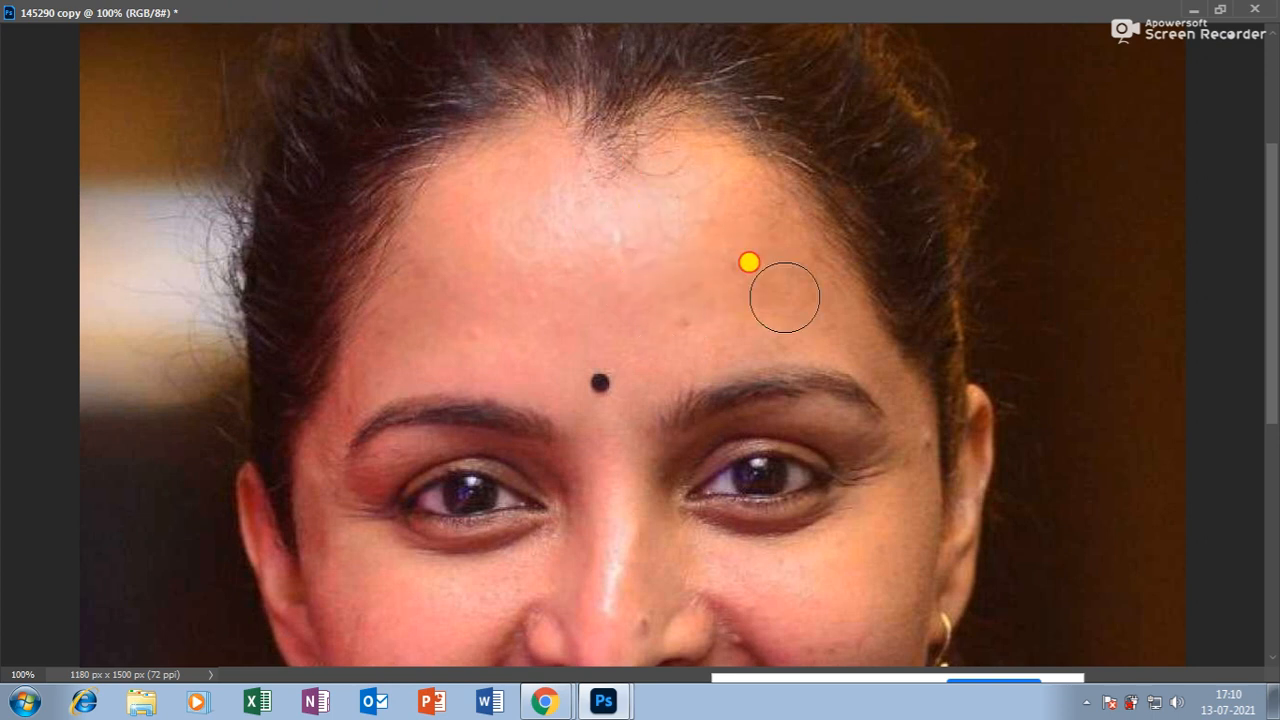
Blur away forehead blemishes and smooth the cheek down toward the jaw.
{"action": "mouse_move", "coordinate": [693, 335]}
{"action": "left_mouse_down"}
{"action": "mouse_move", "coordinate": [813, 315]}
{"action": "mouse_move", "coordinate": [676, 319]}
{"action": "mouse_move", "coordinate": [802, 313]}
{"action": "mouse_move", "coordinate": [722, 307]}
{"action": "mouse_move", "coordinate": [855, 325]}
{"action": "mouse_move", "coordinate": [755, 206]}
{"action": "left_mouse_up"}
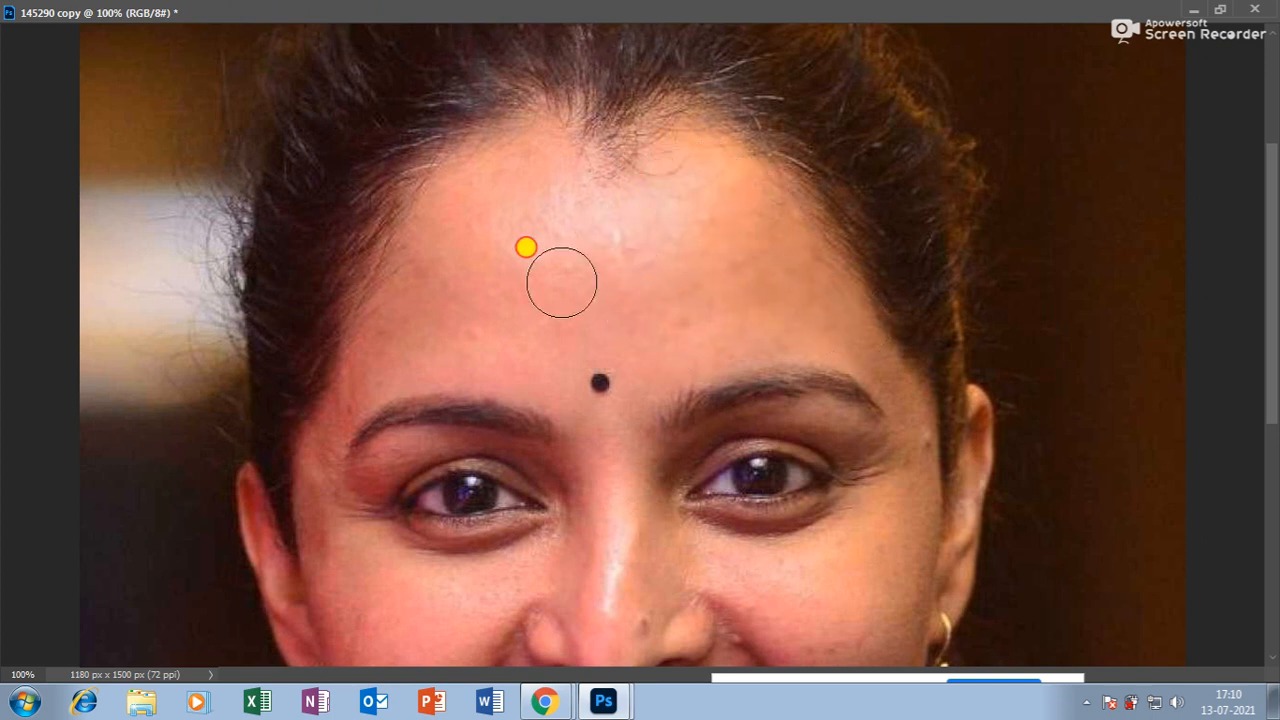
{"action": "scroll", "coordinate": [486, 283], "scroll_direction": "down", "scroll_amount": 5}
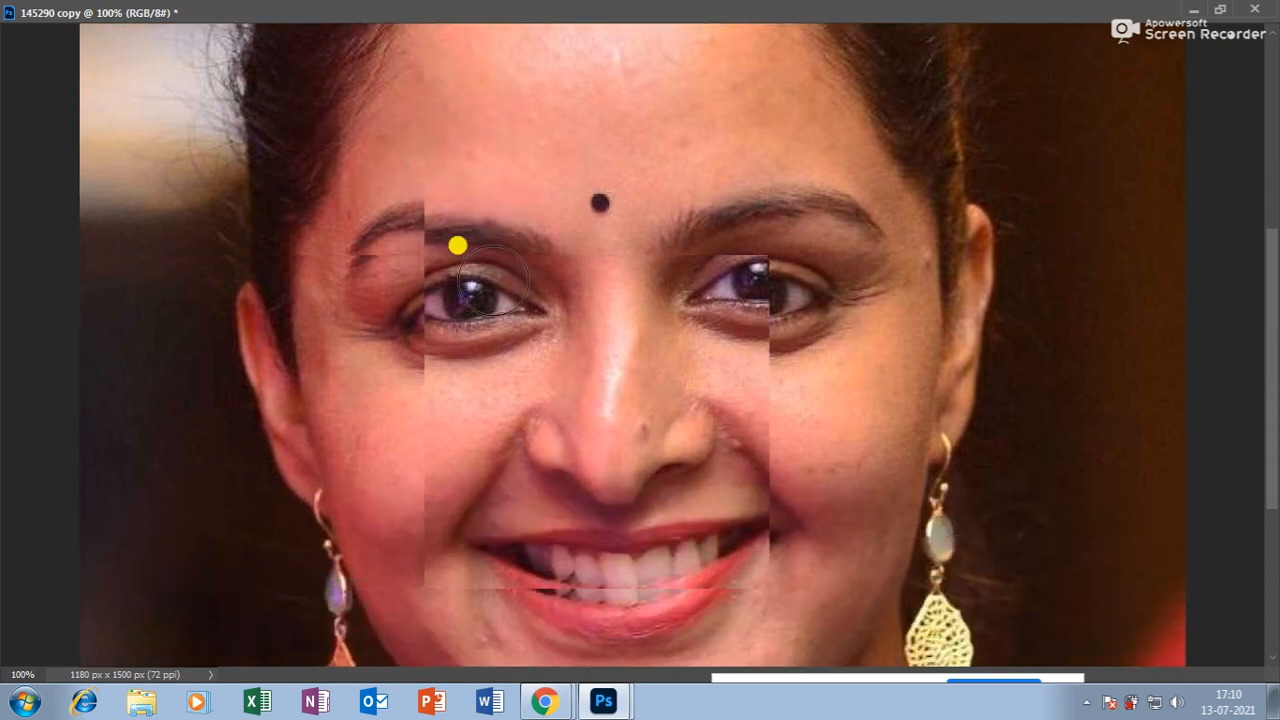
{"action": "mouse_move", "coordinate": [853, 373]}
{"action": "left_mouse_down"}
{"action": "mouse_move", "coordinate": [851, 531]}
{"action": "mouse_move", "coordinate": [864, 403]}
{"action": "mouse_move", "coordinate": [847, 529]}
{"action": "left_mouse_up"}
{"action": "left_click_drag", "start_coordinate": [888, 439], "coordinate": [818, 612]}
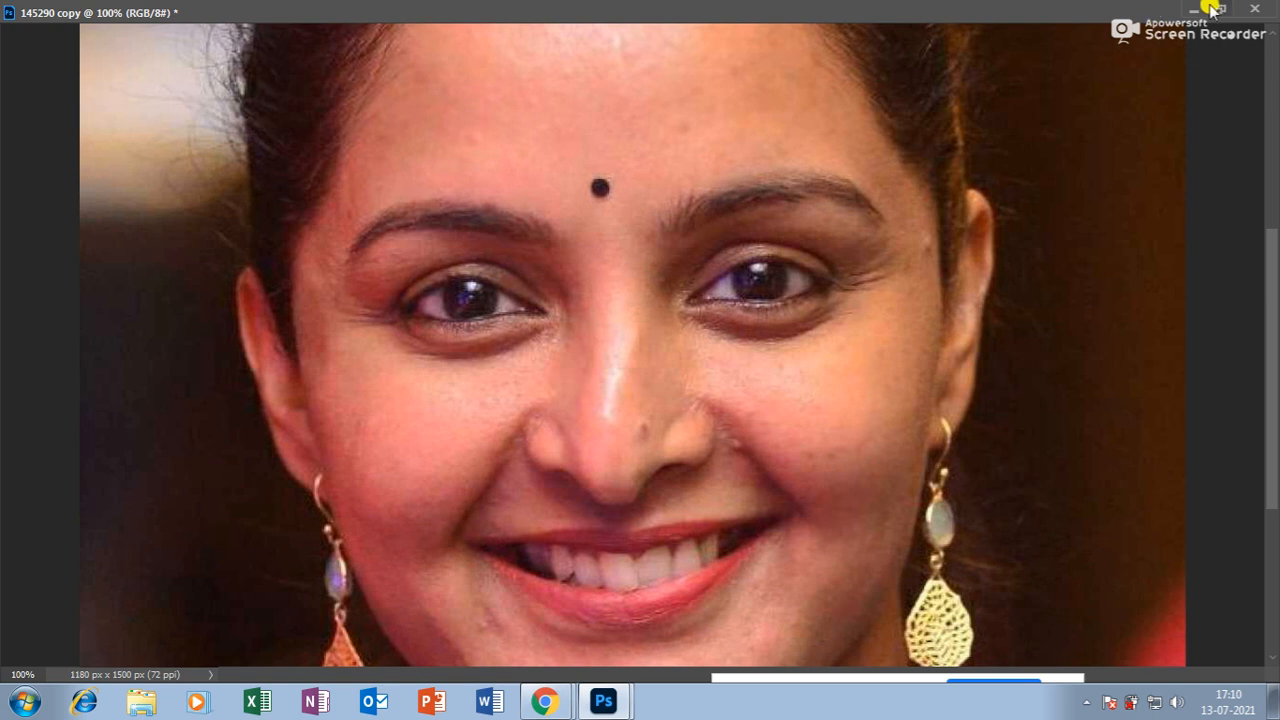
Refit the portrait window, zoom to 200% and scroll down over the face.
{"action": "left_click", "coordinate": [1219, 11]}
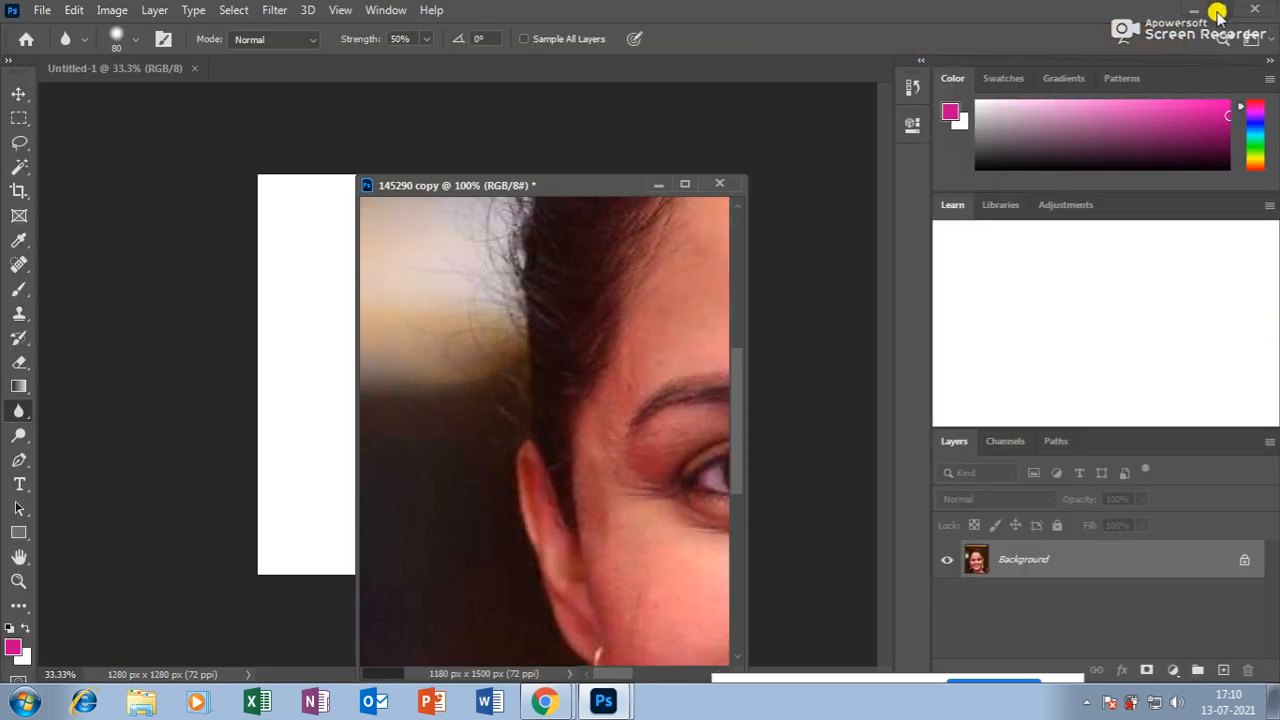
{"action": "left_click", "coordinate": [684, 183]}
{"action": "key", "text": "ctrl+plus"}
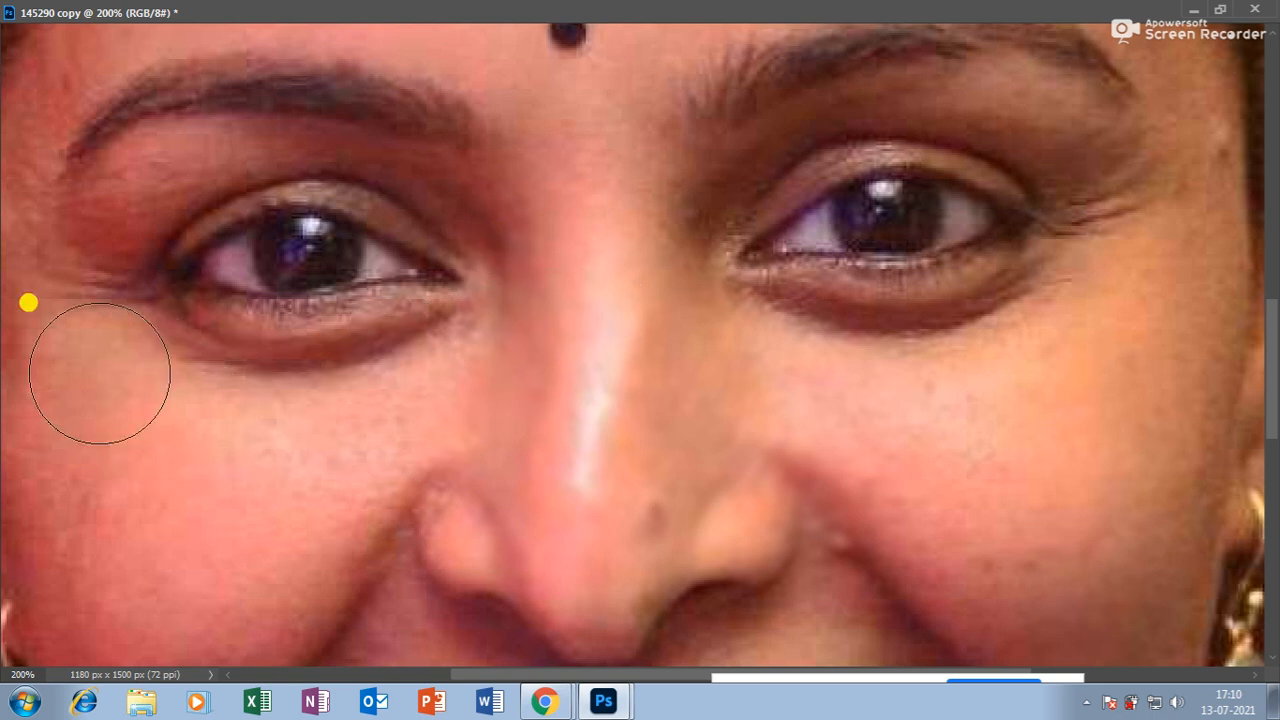
{"action": "scroll", "coordinate": [348, 452], "scroll_direction": "down", "scroll_amount": 2}
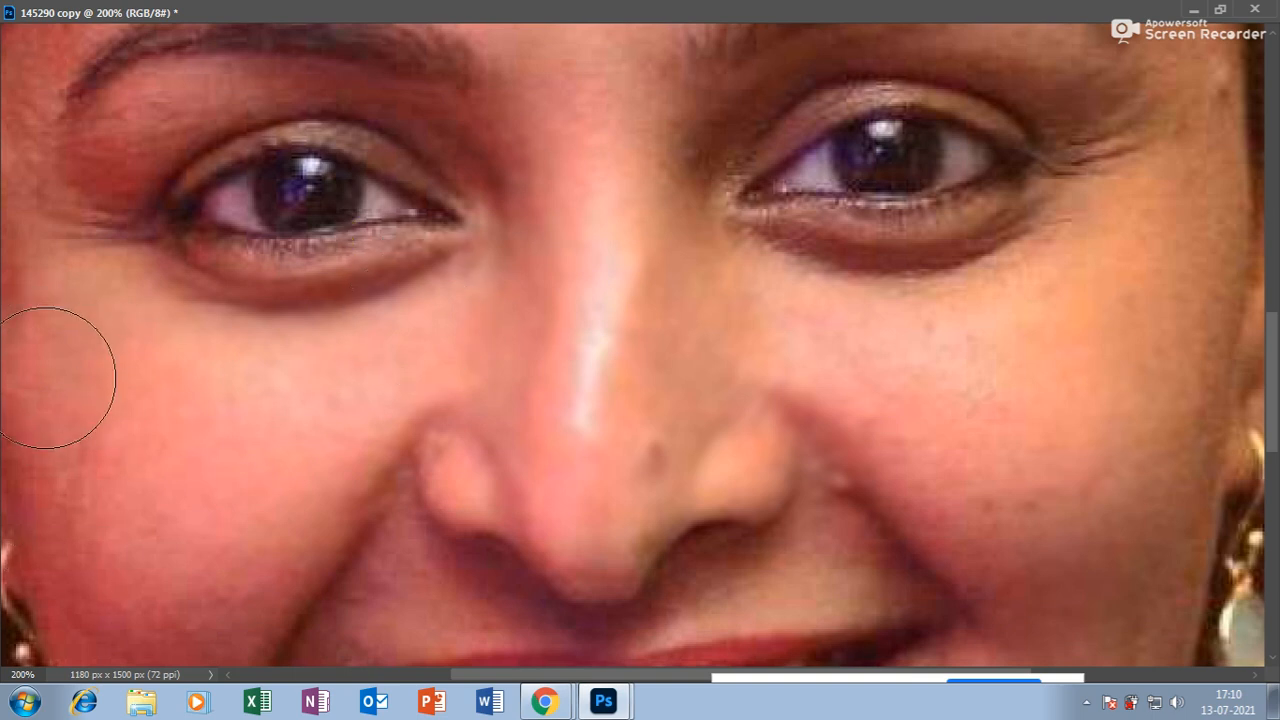
{"action": "scroll", "coordinate": [82, 498], "scroll_direction": "down", "scroll_amount": 4}
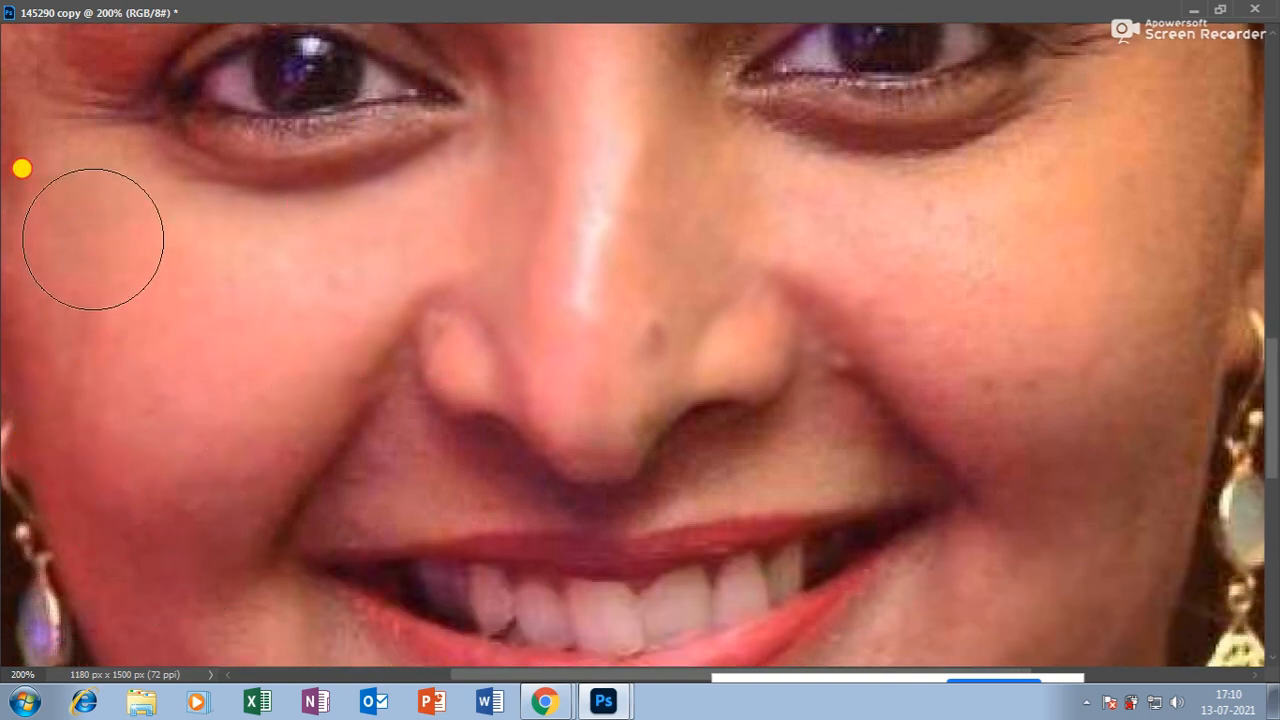
{"action": "scroll", "coordinate": [200, 390], "scroll_direction": "down", "scroll_amount": 3}
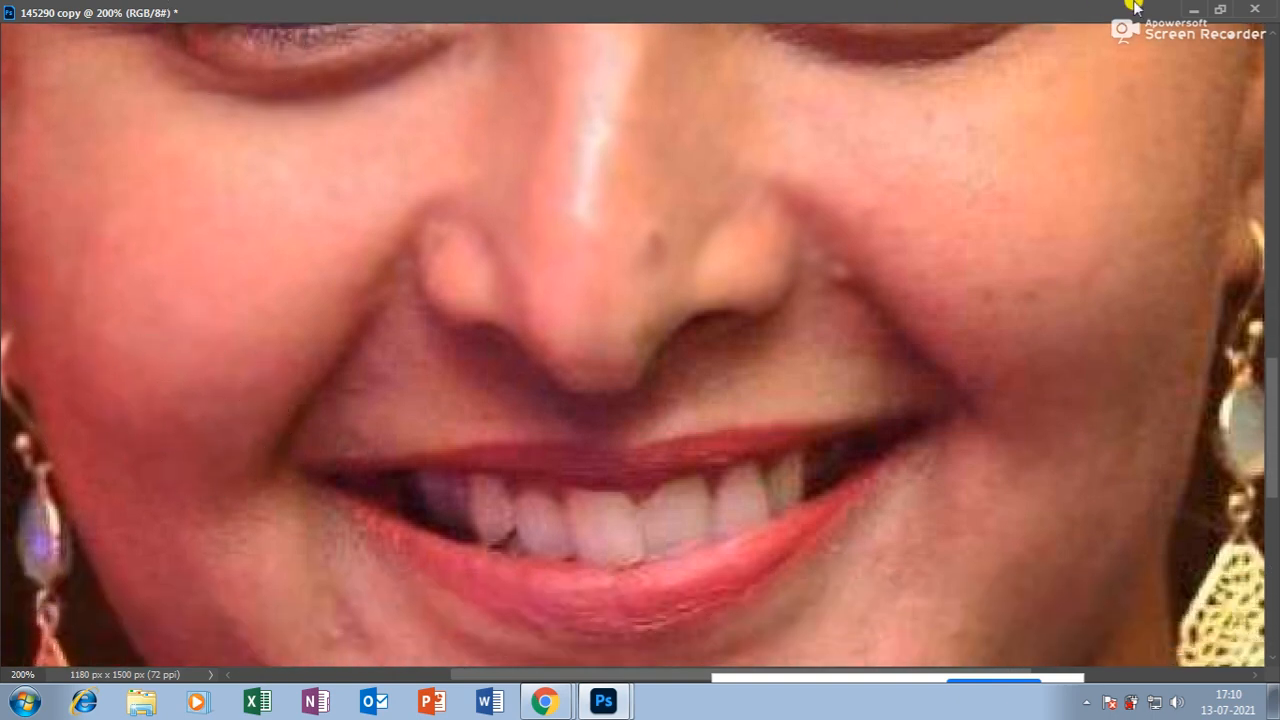
{"action": "left_click", "coordinate": [1220, 8]}
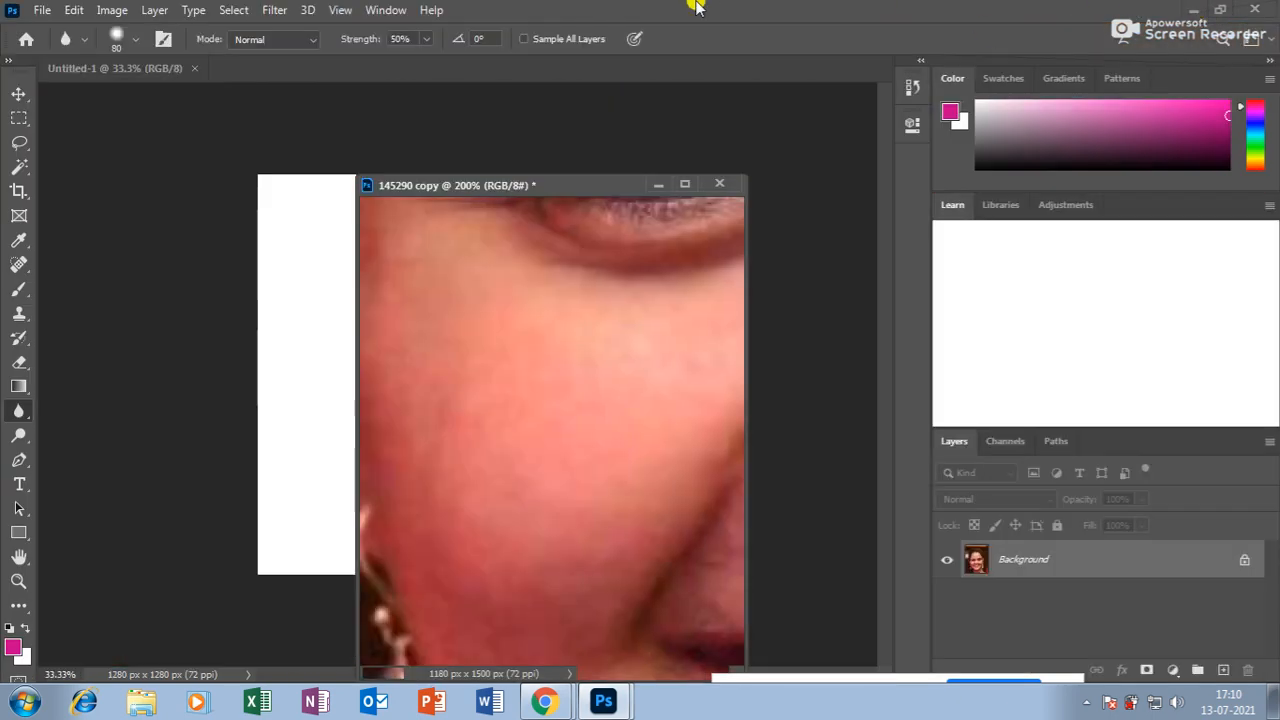
{"action": "left_click", "coordinate": [425, 40]}
{"action": "left_click_drag", "start_coordinate": [424, 58], "coordinate": [505, 78]}
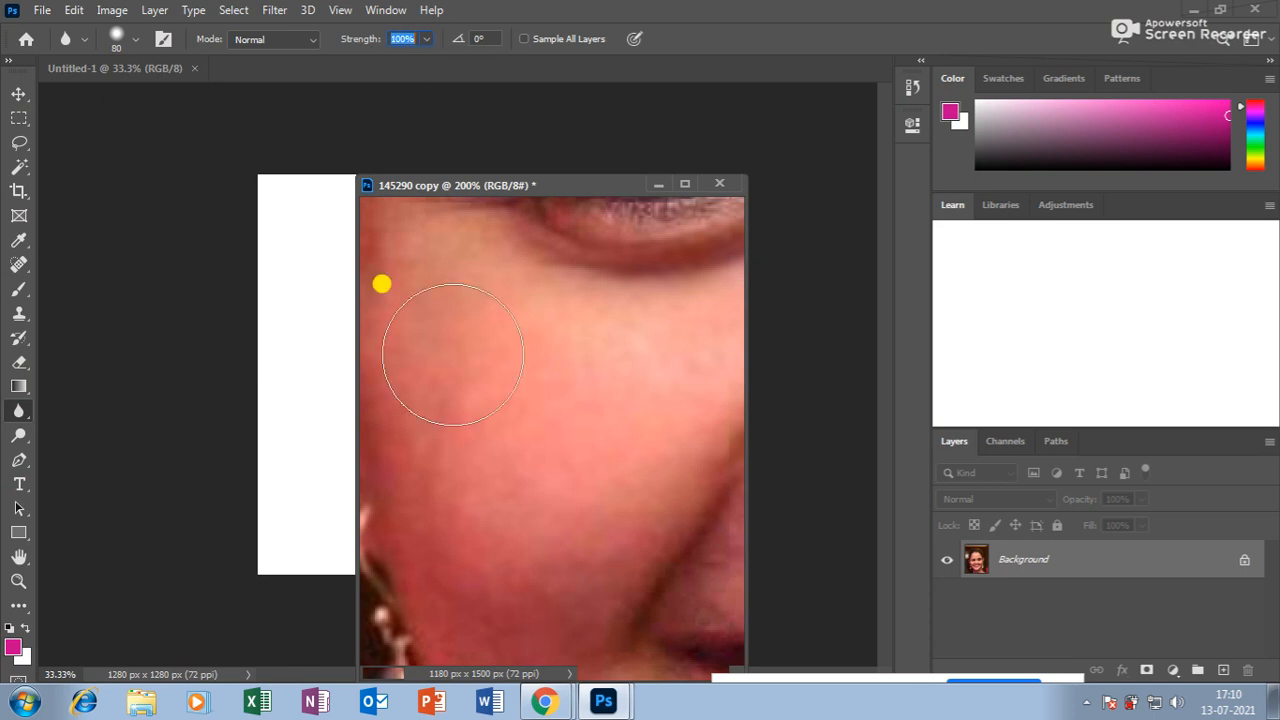
{"action": "left_click", "coordinate": [684, 184]}
{"action": "mouse_move", "coordinate": [271, 184]}
{"action": "left_mouse_down"}
{"action": "mouse_move", "coordinate": [276, 220]}
{"action": "mouse_move", "coordinate": [67, 229]}
{"action": "mouse_move", "coordinate": [71, 418]}
{"action": "mouse_move", "coordinate": [67, 358]}
{"action": "mouse_move", "coordinate": [294, 277]}
{"action": "mouse_move", "coordinate": [188, 473]}
{"action": "mouse_move", "coordinate": [155, 435]}
{"action": "left_mouse_up"}
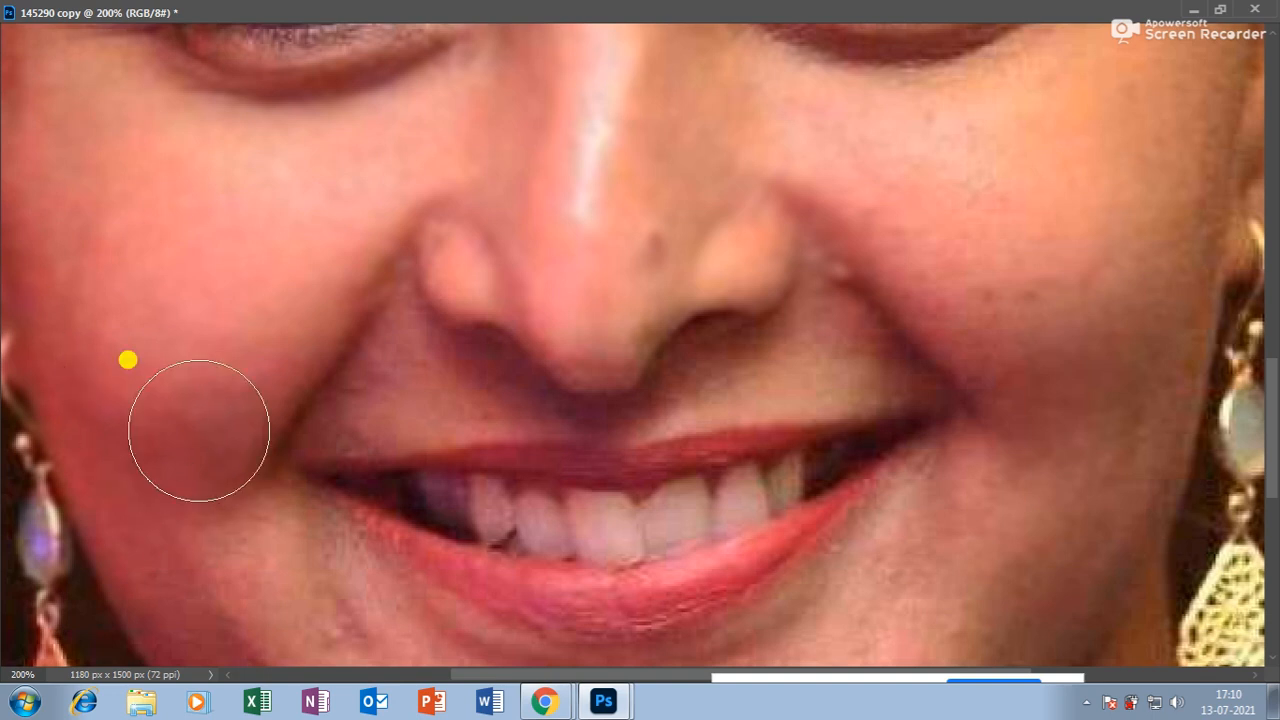
{"action": "scroll", "coordinate": [210, 420], "scroll_direction": "down", "scroll_amount": 4}
{"action": "mouse_move", "coordinate": [60, 293]}
{"action": "left_mouse_down"}
{"action": "mouse_move", "coordinate": [242, 537]}
{"action": "mouse_move", "coordinate": [171, 298]}
{"action": "mouse_move", "coordinate": [336, 453]}
{"action": "mouse_move", "coordinate": [217, 356]}
{"action": "mouse_move", "coordinate": [254, 363]}
{"action": "mouse_move", "coordinate": [411, 562]}
{"action": "mouse_move", "coordinate": [257, 390]}
{"action": "mouse_move", "coordinate": [471, 536]}
{"action": "mouse_move", "coordinate": [254, 380]}
{"action": "mouse_move", "coordinate": [454, 611]}
{"action": "mouse_move", "coordinate": [149, 434]}
{"action": "mouse_move", "coordinate": [309, 637]}
{"action": "mouse_move", "coordinate": [204, 433]}
{"action": "mouse_move", "coordinate": [783, 580]}
{"action": "mouse_move", "coordinate": [550, 543]}
{"action": "mouse_move", "coordinate": [813, 523]}
{"action": "mouse_move", "coordinate": [846, 460]}
{"action": "mouse_move", "coordinate": [554, 524]}
{"action": "mouse_move", "coordinate": [746, 527]}
{"action": "mouse_move", "coordinate": [983, 318]}
{"action": "mouse_move", "coordinate": [730, 490]}
{"action": "mouse_move", "coordinate": [925, 408]}
{"action": "mouse_move", "coordinate": [1010, 314]}
{"action": "mouse_move", "coordinate": [786, 598]}
{"action": "mouse_move", "coordinate": [1129, 380]}
{"action": "mouse_move", "coordinate": [1079, 399]}
{"action": "mouse_move", "coordinate": [872, 564]}
{"action": "mouse_move", "coordinate": [1096, 318]}
{"action": "left_mouse_up"}
{"action": "scroll", "coordinate": [1097, 319], "scroll_direction": "down", "scroll_amount": 2}
{"action": "mouse_move", "coordinate": [1024, 354]}
{"action": "left_mouse_down"}
{"action": "mouse_move", "coordinate": [804, 563]}
{"action": "mouse_move", "coordinate": [1014, 348]}
{"action": "mouse_move", "coordinate": [682, 477]}
{"action": "mouse_move", "coordinate": [860, 399]}
{"action": "mouse_move", "coordinate": [745, 561]}
{"action": "mouse_move", "coordinate": [814, 513]}
{"action": "mouse_move", "coordinate": [606, 565]}
{"action": "mouse_move", "coordinate": [641, 598]}
{"action": "mouse_move", "coordinate": [404, 535]}
{"action": "mouse_move", "coordinate": [384, 543]}
{"action": "mouse_move", "coordinate": [746, 556]}
{"action": "mouse_move", "coordinate": [902, 389]}
{"action": "mouse_move", "coordinate": [1005, 343]}
{"action": "mouse_move", "coordinate": [1011, 417]}
{"action": "left_mouse_up"}
{"action": "scroll", "coordinate": [1011, 417], "scroll_direction": "up", "scroll_amount": 2}
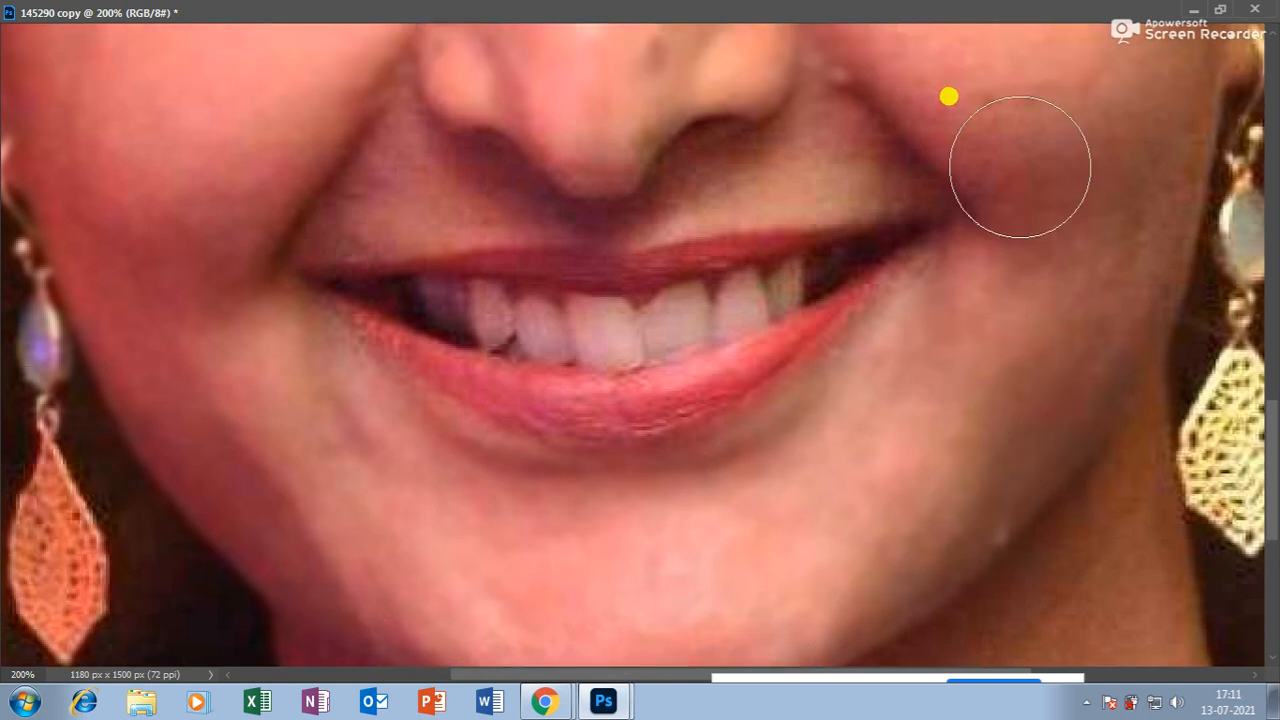
{"action": "scroll", "coordinate": [1100, 330], "scroll_direction": "up", "scroll_amount": 3}
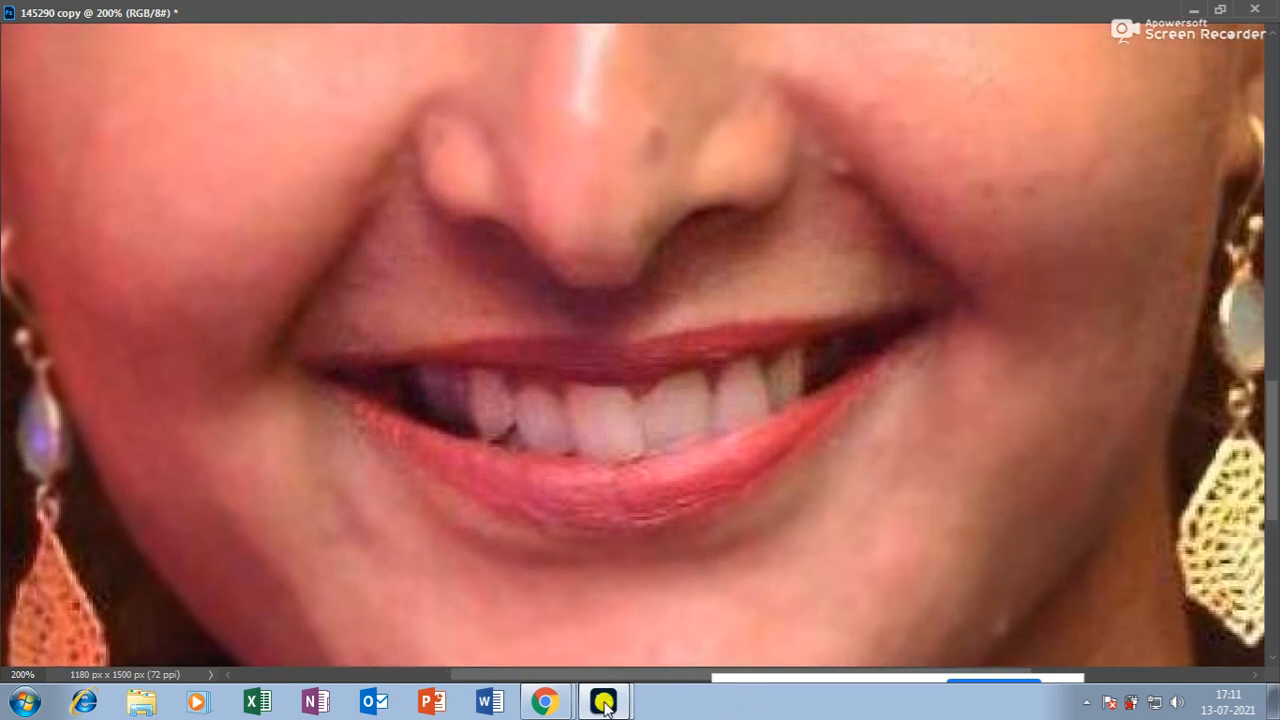
{"action": "left_click", "coordinate": [547, 711]}
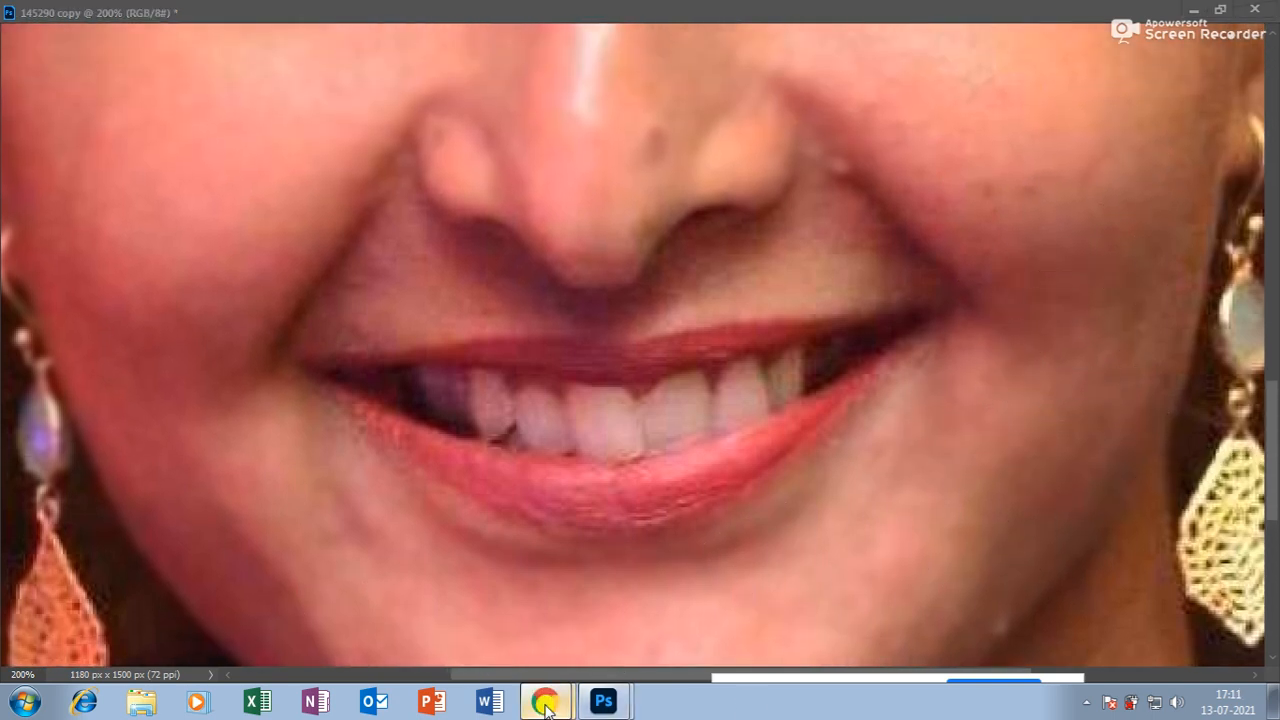
{"action": "left_click", "coordinate": [532, 629]}
{"action": "left_click", "coordinate": [629, 591]}
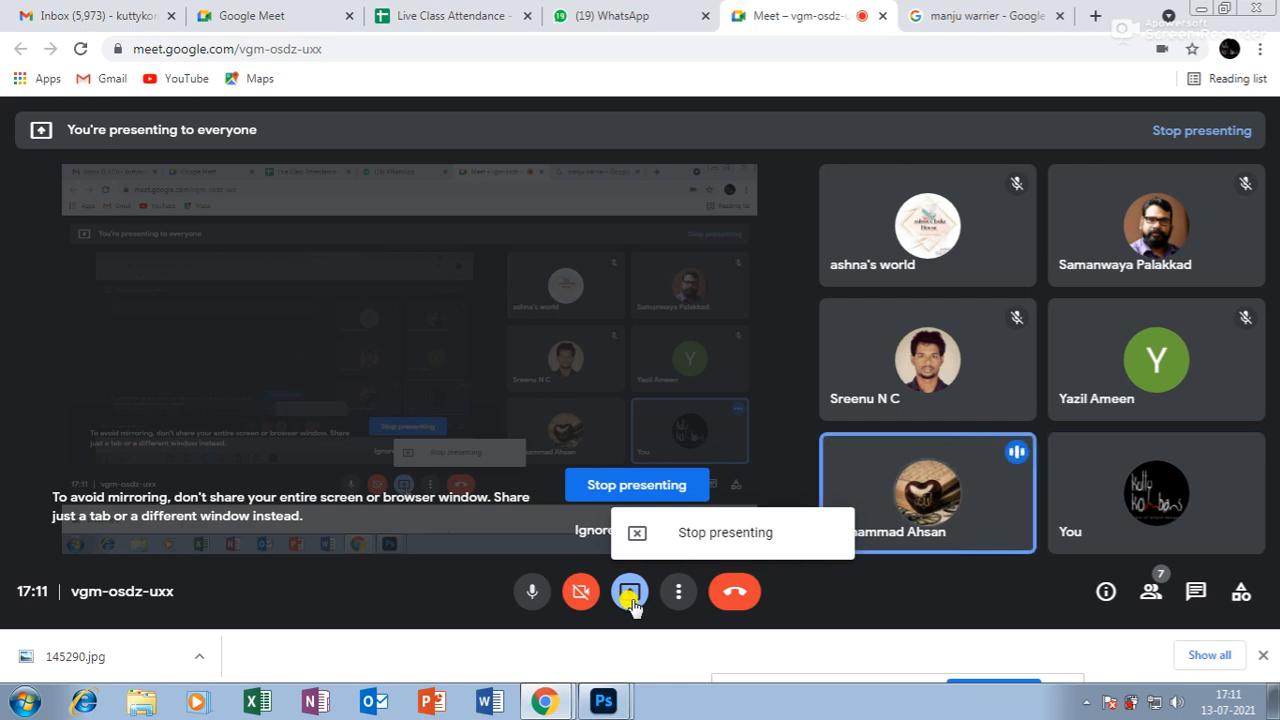
{"action": "left_click", "coordinate": [605, 702]}
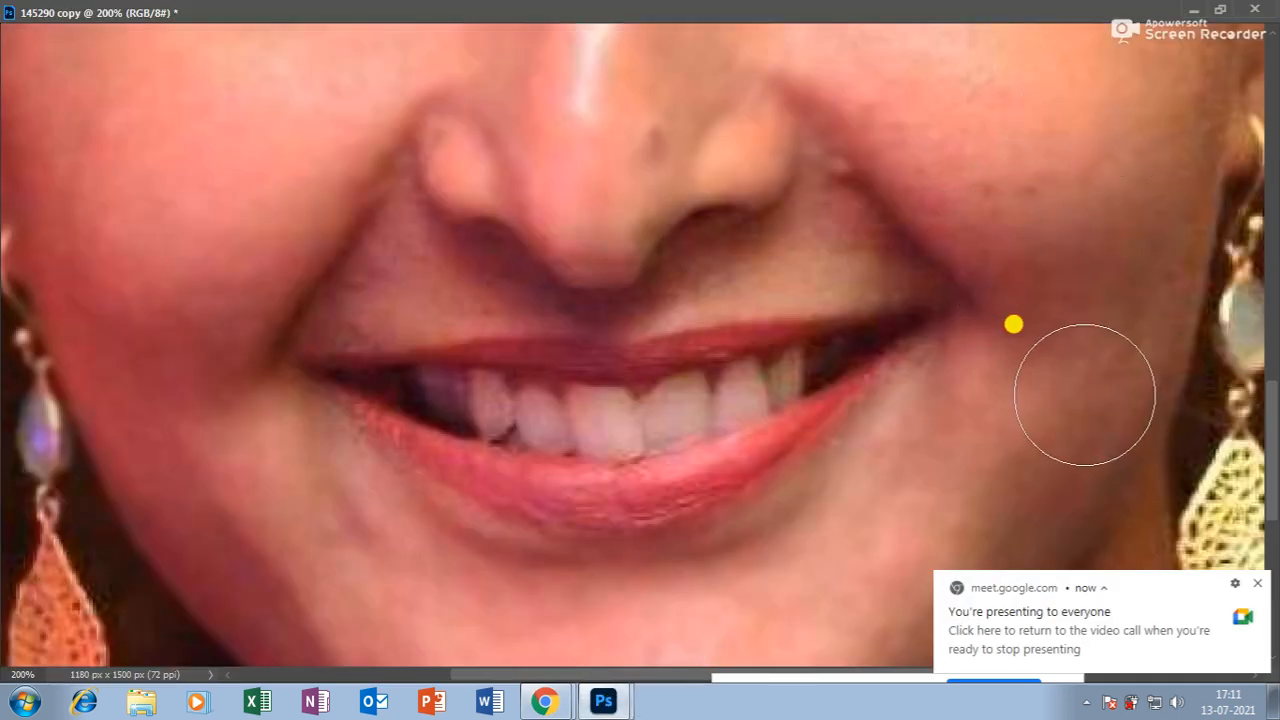
Float the portrait at 66.7% zoom and enlarge the Blur brush to 90 px.
{"action": "scroll", "coordinate": [1013, 320], "scroll_direction": "up", "scroll_amount": 3}
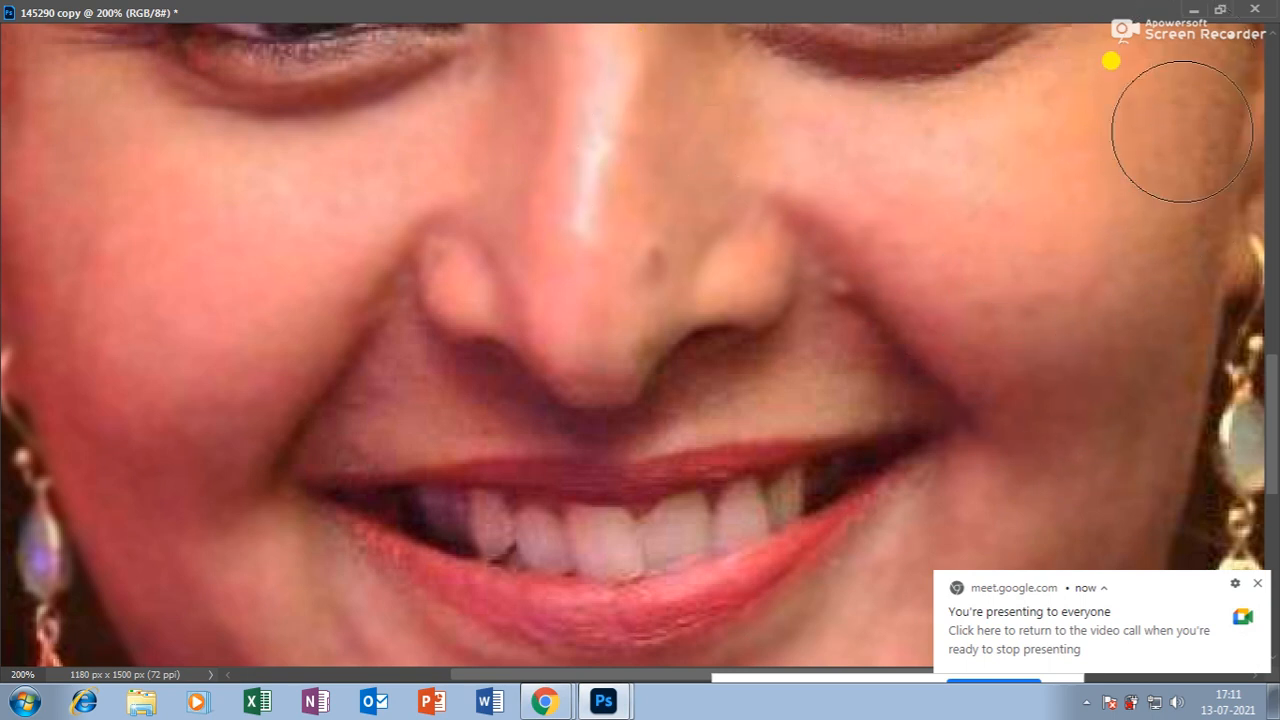
{"action": "key", "text": "bracketleft"}
{"action": "key", "text": "bracketleft"}
{"action": "key", "text": "bracketleft"}
{"action": "key", "text": "bracketleft"}
{"action": "key", "text": "bracketleft"}
{"action": "key", "text": "bracketleft"}
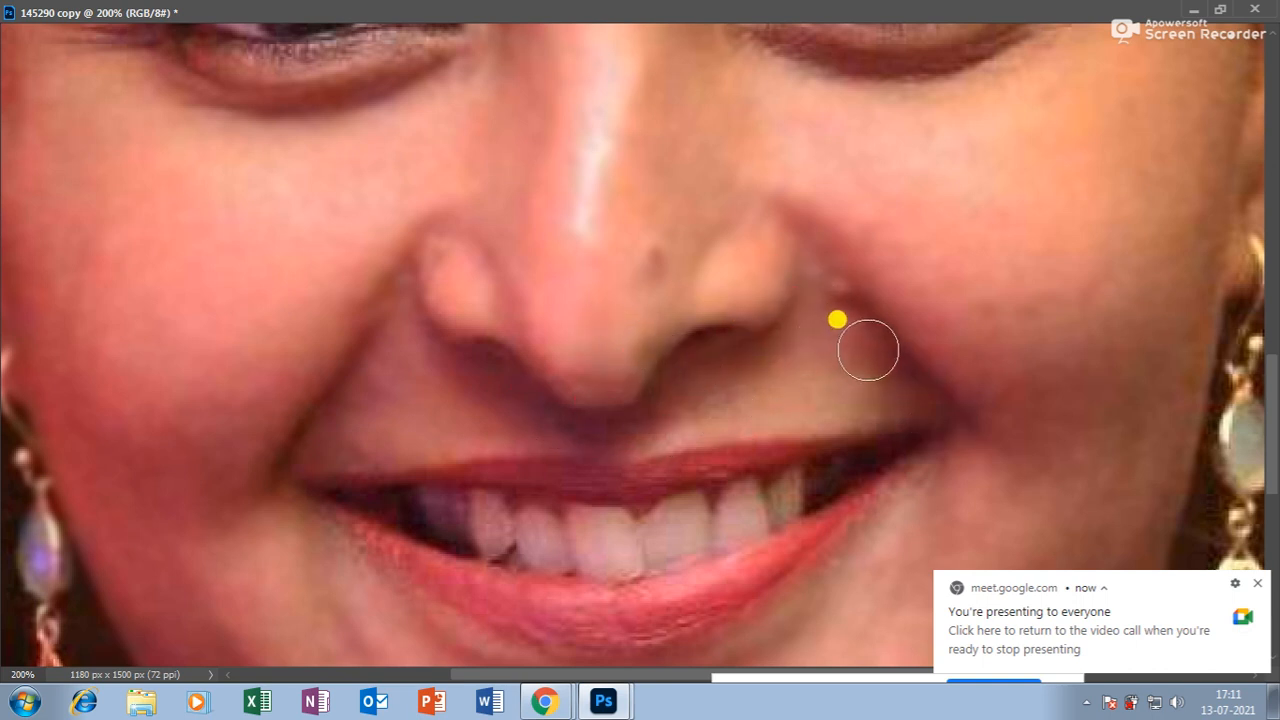
{"action": "key", "text": "ctrl+minus"}
{"action": "key", "text": "ctrl+minus"}
{"action": "key", "text": "ctrl+minus"}
{"action": "key", "text": "ctrl+minus"}
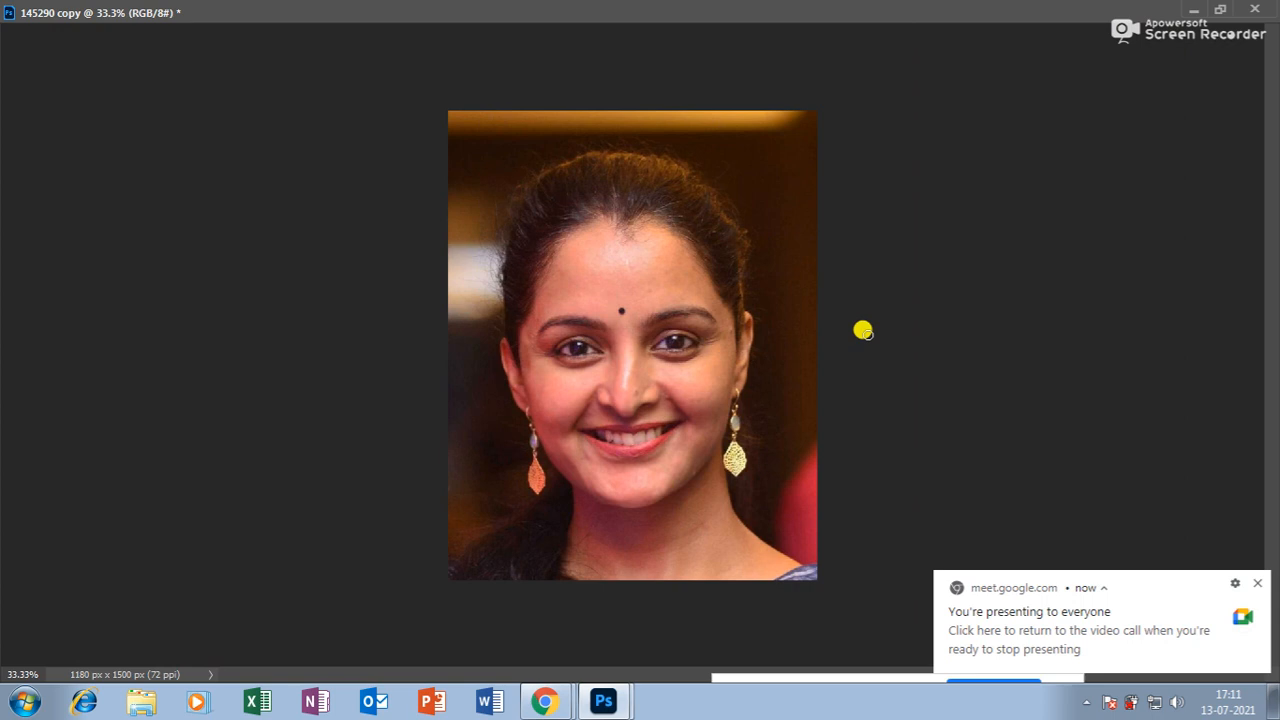
{"action": "left_click", "coordinate": [1220, 9]}
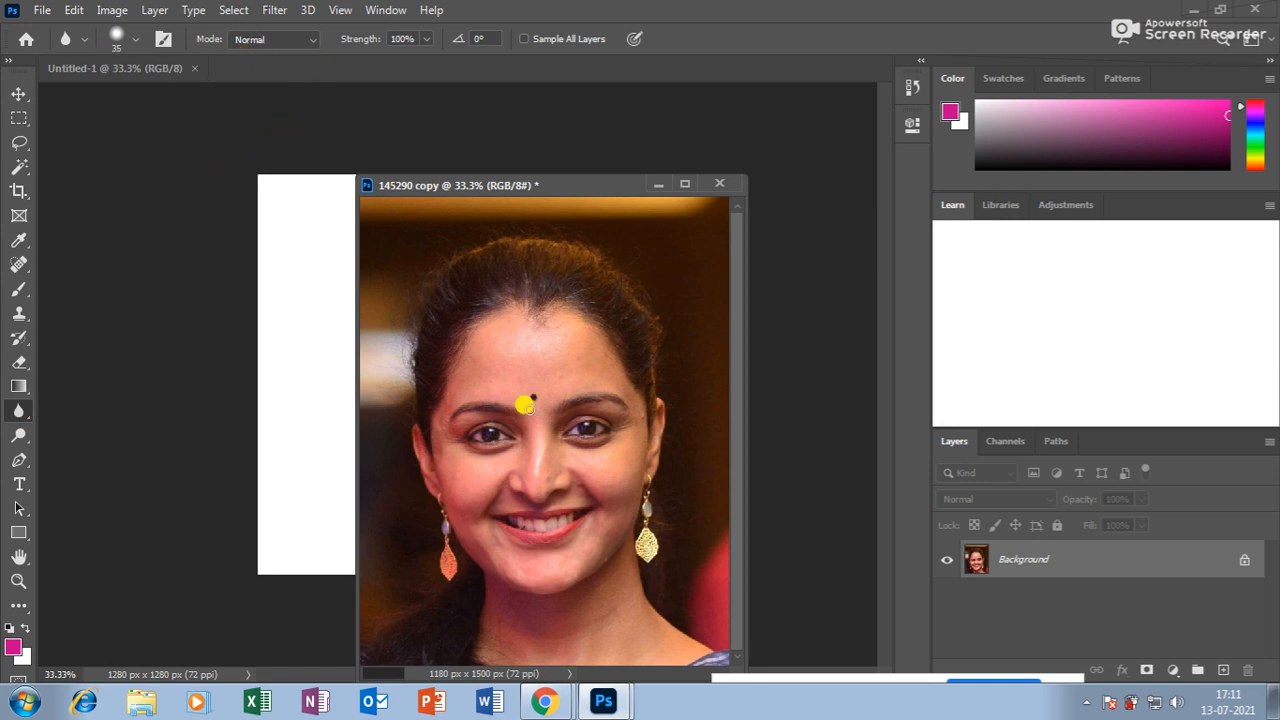
{"action": "key", "text": "ctrl+plus"}
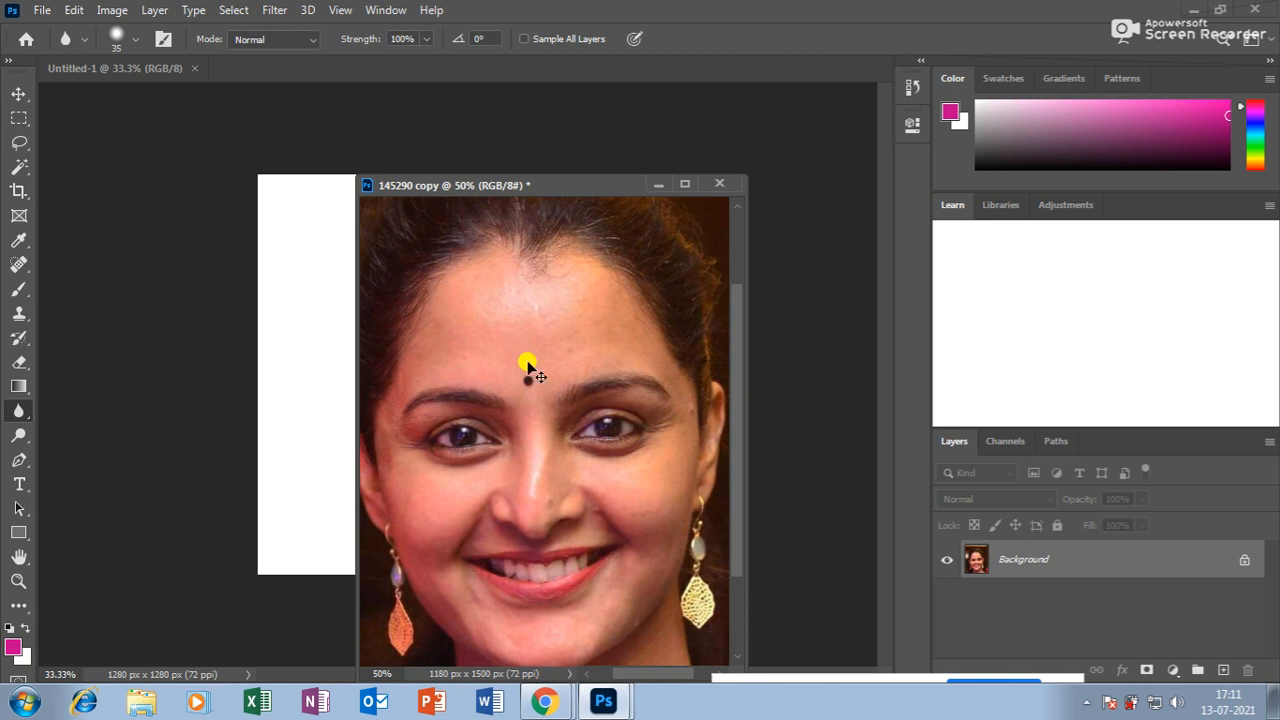
{"action": "key", "text": "ctrl+plus"}
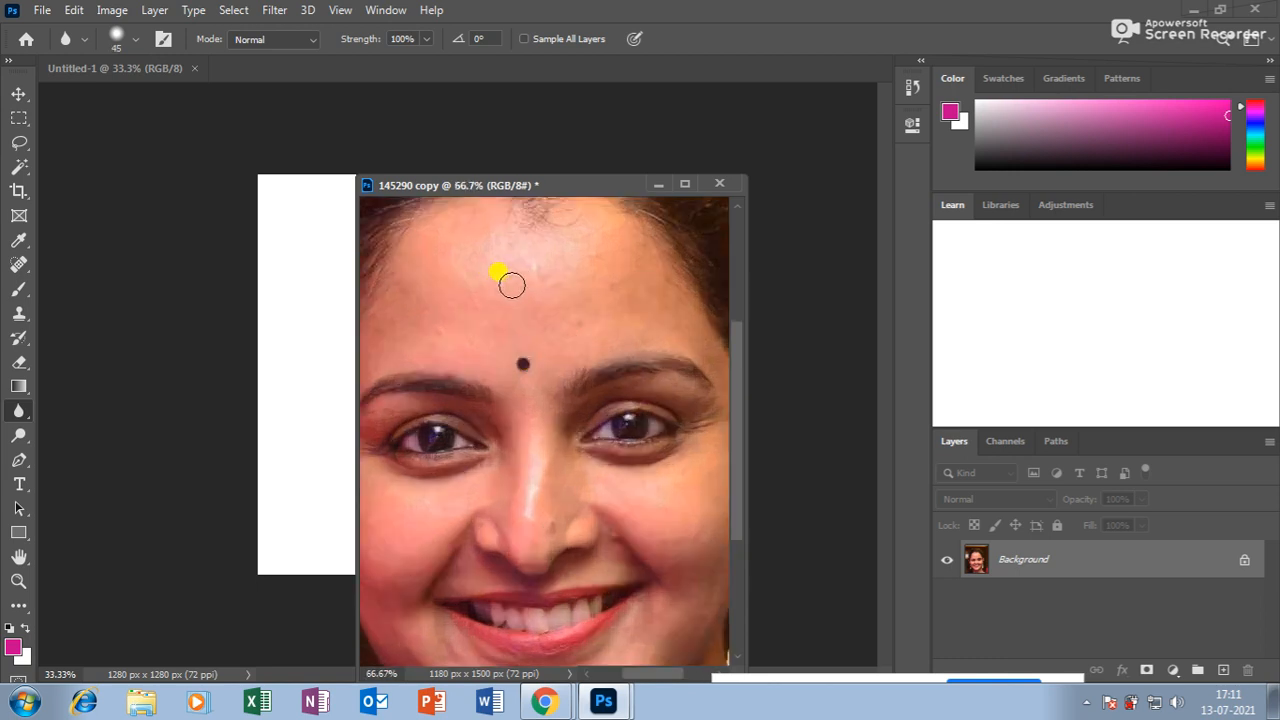
{"action": "key", "text": "bracketright"}
{"action": "key", "text": "bracketright"}
{"action": "key", "text": "bracketright"}
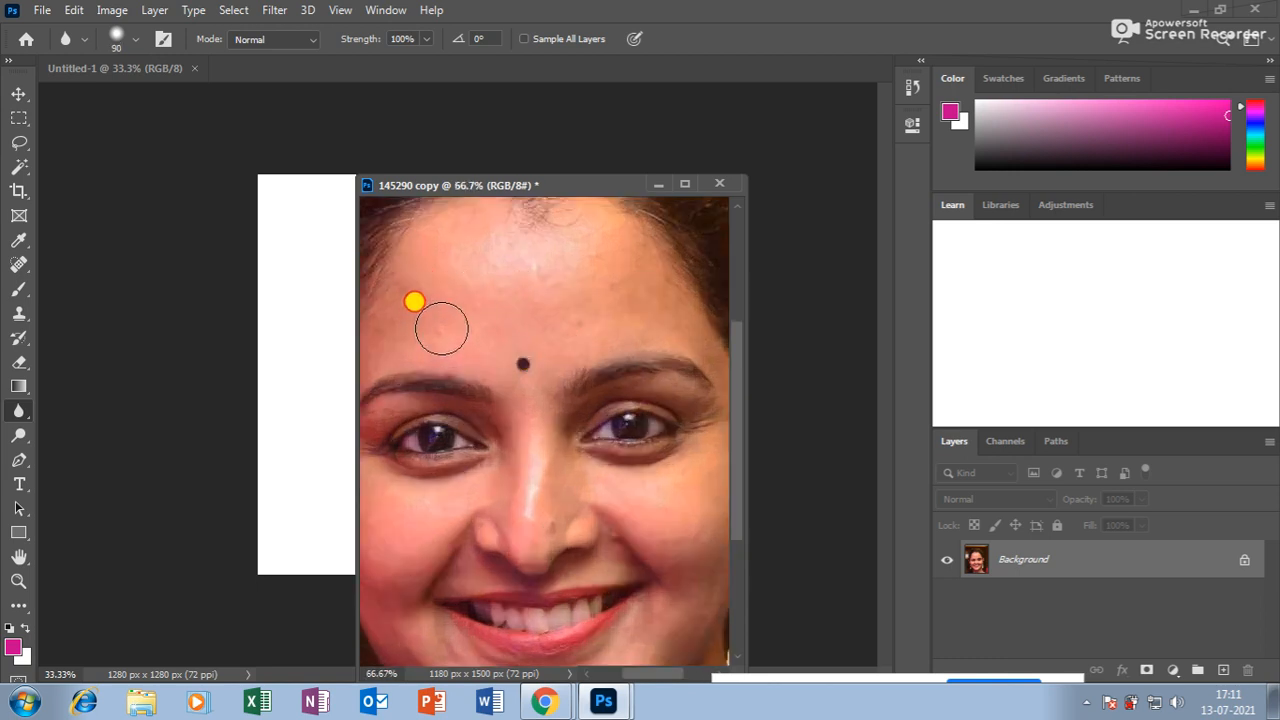
Switch to the Sharpen tool and sharpen the hair at the parting with a 125 px brush.
{"action": "right_click", "coordinate": [17, 410]}
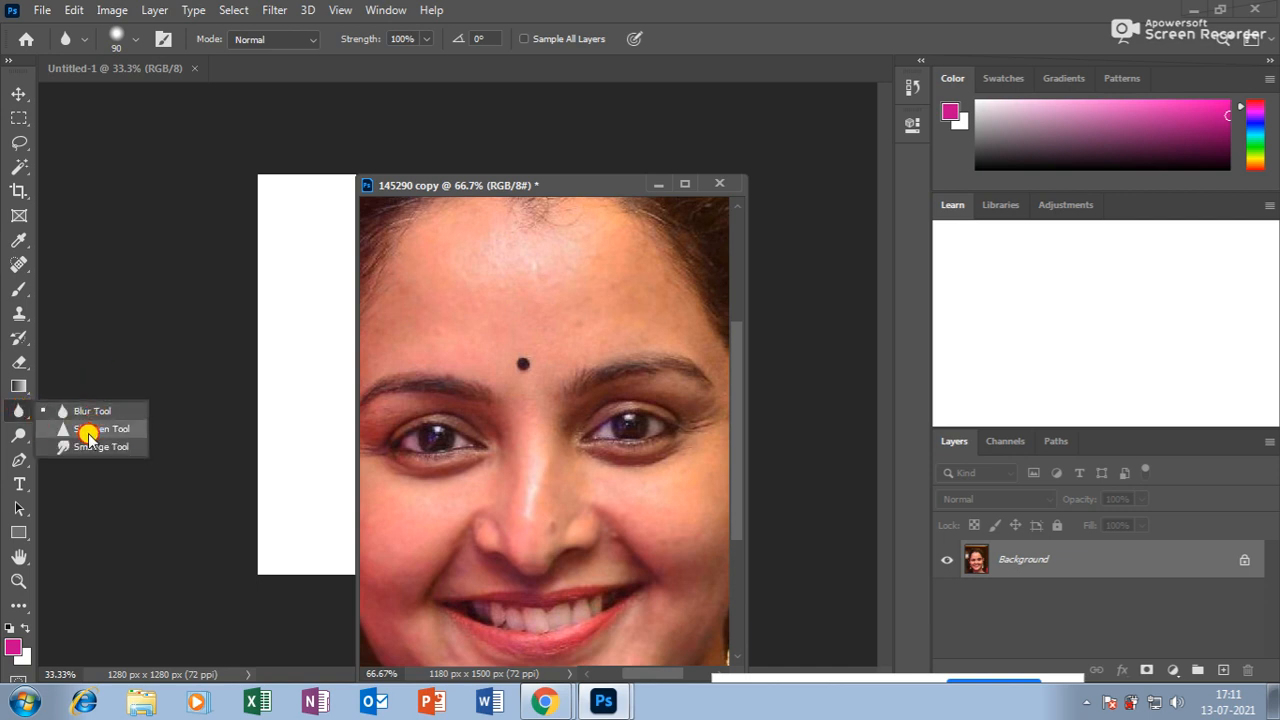
{"action": "left_click", "coordinate": [89, 431]}
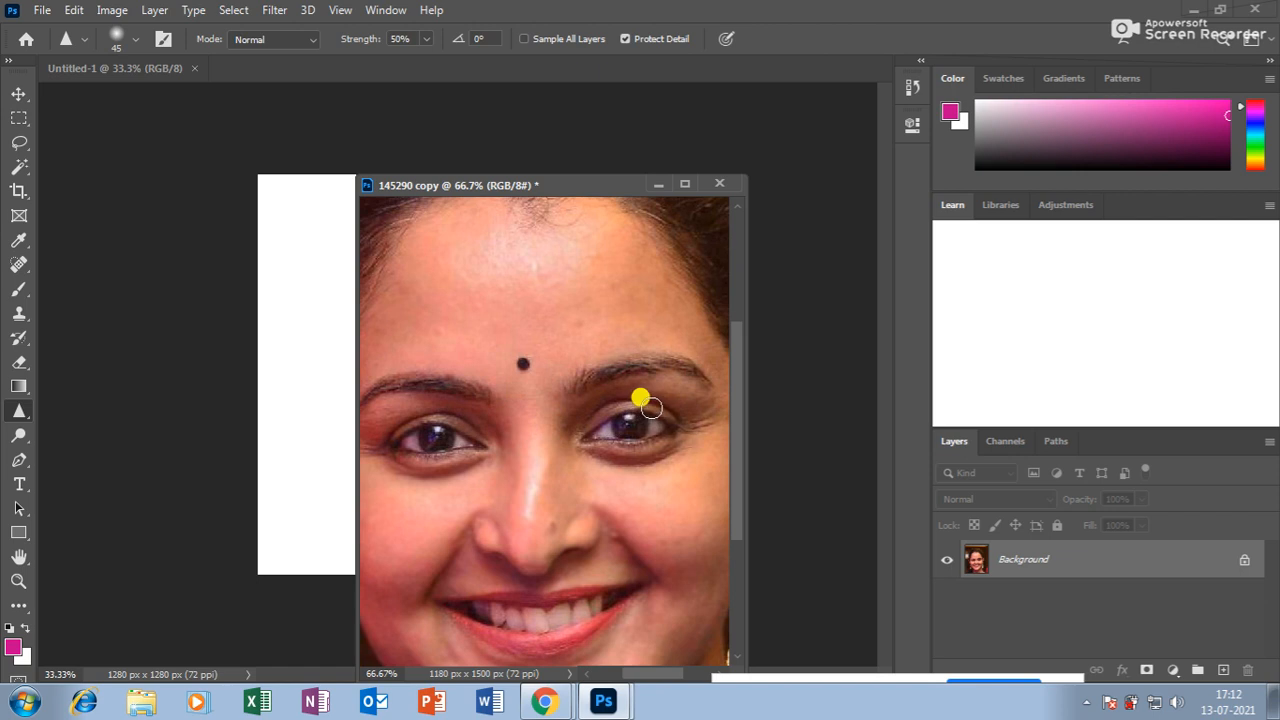
{"action": "scroll", "coordinate": [651, 430], "scroll_direction": "up", "scroll_amount": 3}
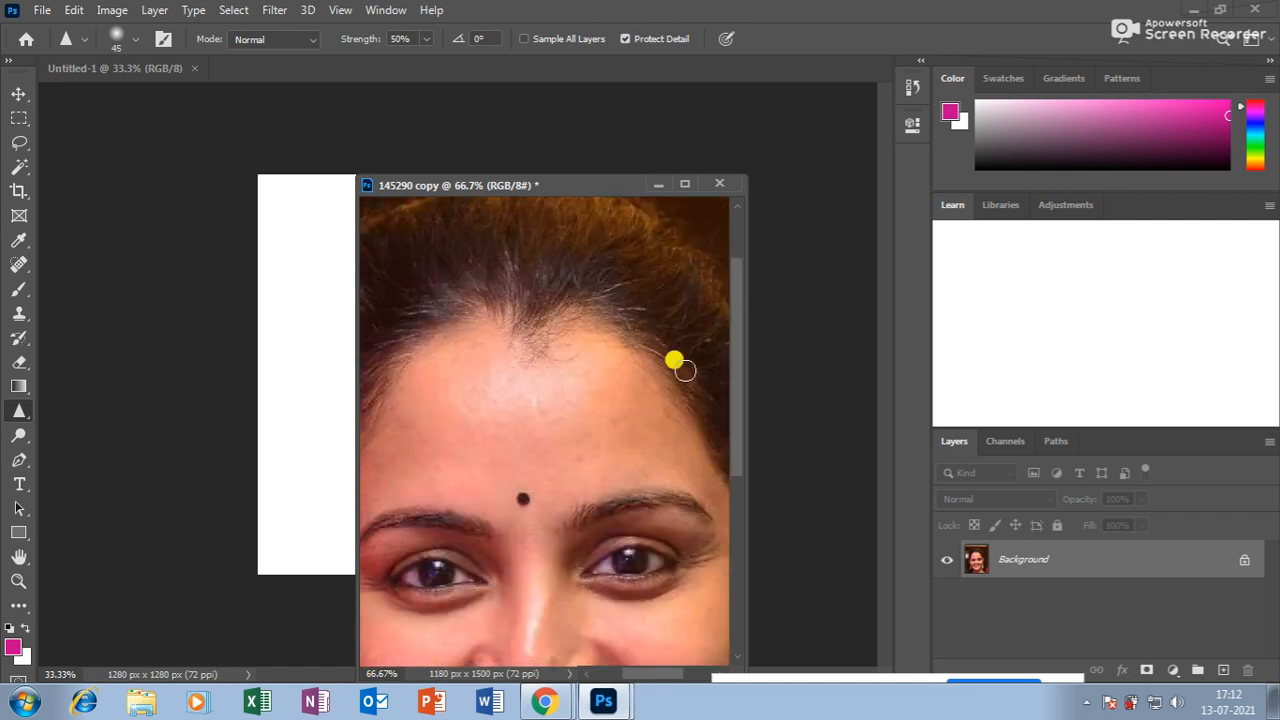
{"action": "key", "text": "bracketright"}
{"action": "key", "text": "bracketright"}
{"action": "key", "text": "bracketright"}
{"action": "key", "text": "bracketright"}
{"action": "key", "text": "bracketright"}
{"action": "key", "text": "bracketright"}
{"action": "key", "text": "bracketright"}
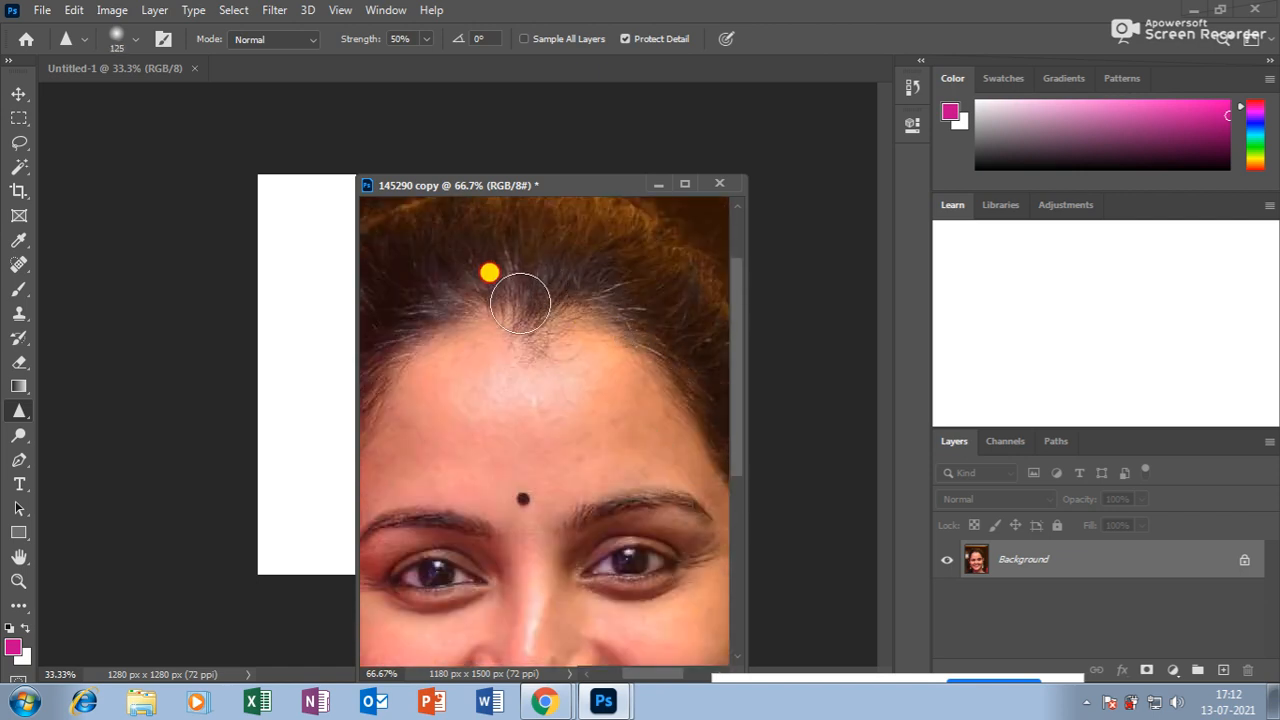
{"action": "mouse_move", "coordinate": [507, 269]}
{"action": "left_mouse_down"}
{"action": "mouse_move", "coordinate": [541, 299]}
{"action": "mouse_move", "coordinate": [494, 304]}
{"action": "mouse_move", "coordinate": [560, 304]}
{"action": "mouse_move", "coordinate": [541, 279]}
{"action": "mouse_move", "coordinate": [706, 277]}
{"action": "mouse_move", "coordinate": [583, 300]}
{"action": "mouse_move", "coordinate": [480, 269]}
{"action": "mouse_move", "coordinate": [564, 267]}
{"action": "mouse_move", "coordinate": [491, 254]}
{"action": "mouse_move", "coordinate": [469, 370]}
{"action": "left_mouse_up"}
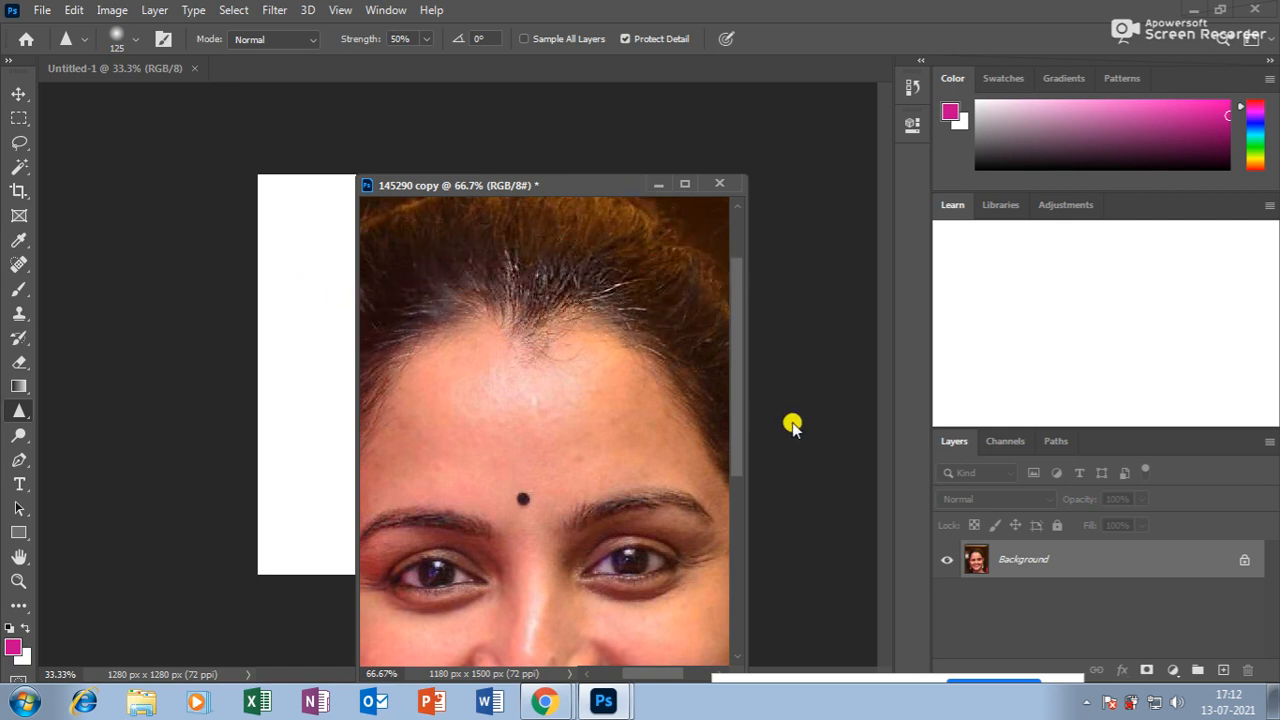
Sharpen the irises of both eyes with a 90 px brush at 66.7% and 50% zoom.
{"action": "key", "text": "ctrl+minus"}
{"action": "key", "text": "ctrl+minus"}
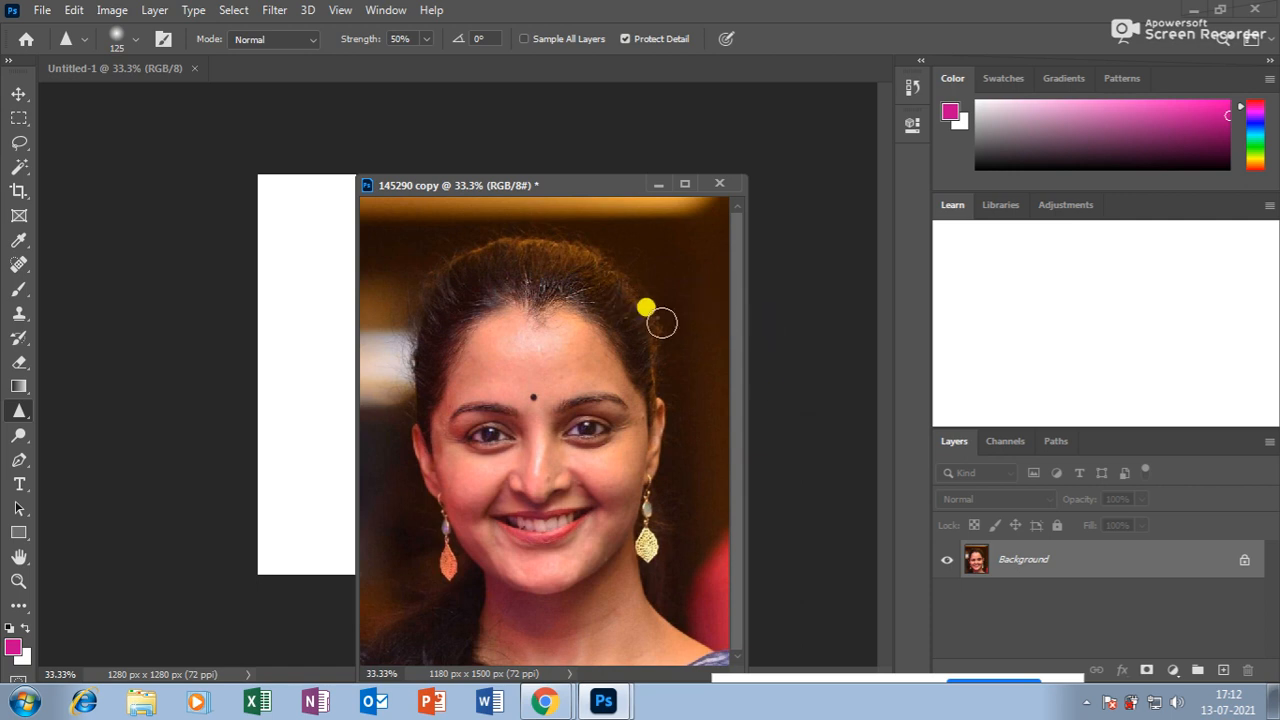
{"action": "key", "text": "ctrl+plus"}
{"action": "key", "text": "ctrl+plus"}
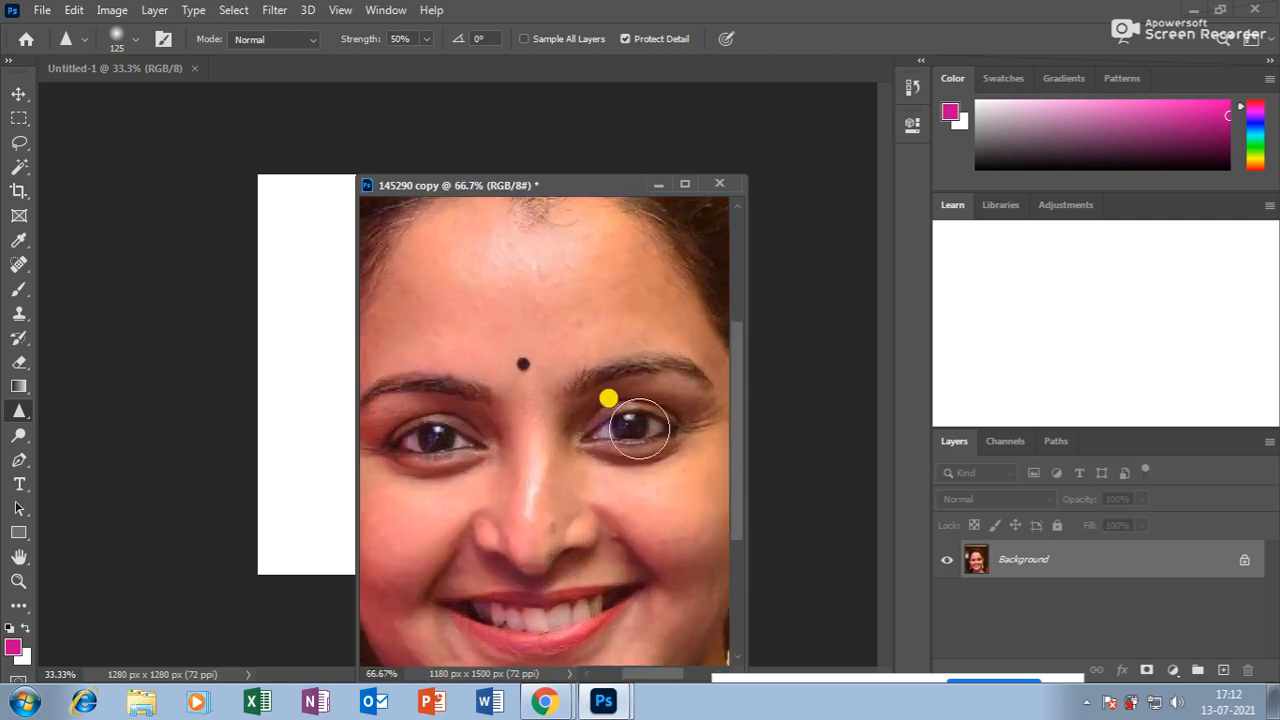
{"action": "key", "text": "bracketleft"}
{"action": "key", "text": "bracketleft"}
{"action": "mouse_move", "coordinate": [631, 426]}
{"action": "left_mouse_down"}
{"action": "mouse_move", "coordinate": [619, 429]}
{"action": "mouse_move", "coordinate": [640, 428]}
{"action": "left_mouse_up"}
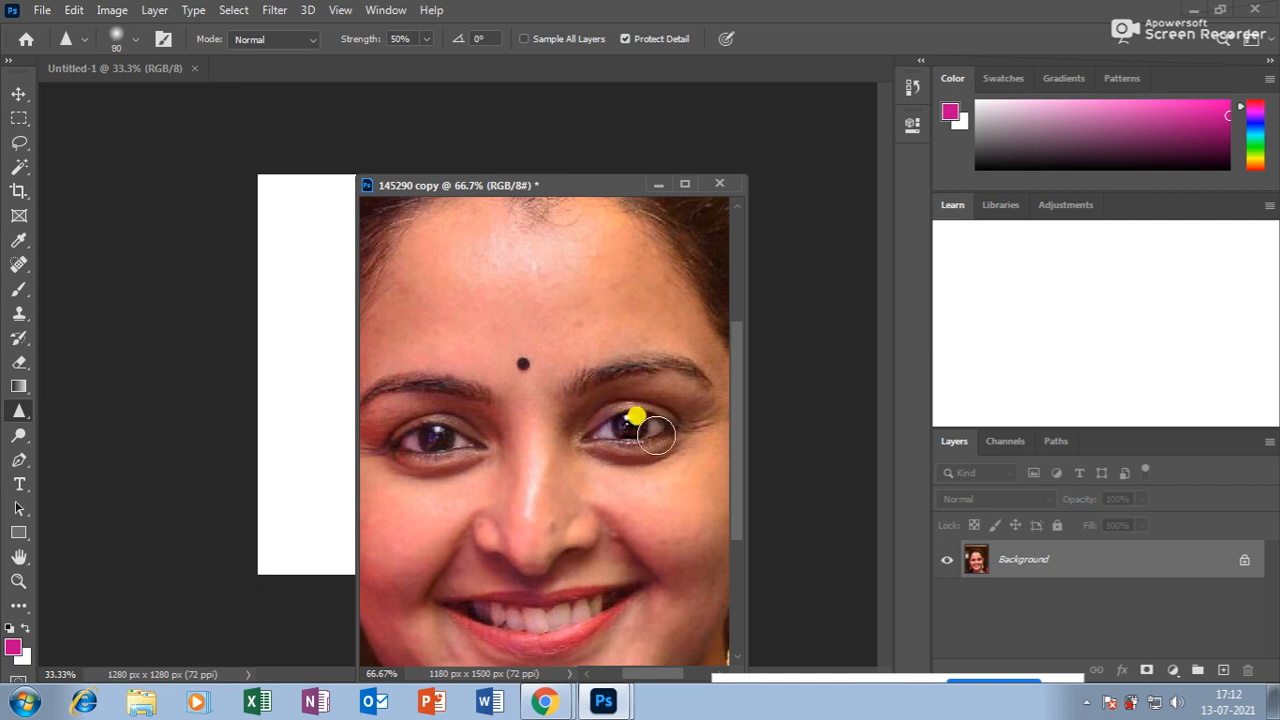
{"action": "key", "text": "ctrl+minus"}
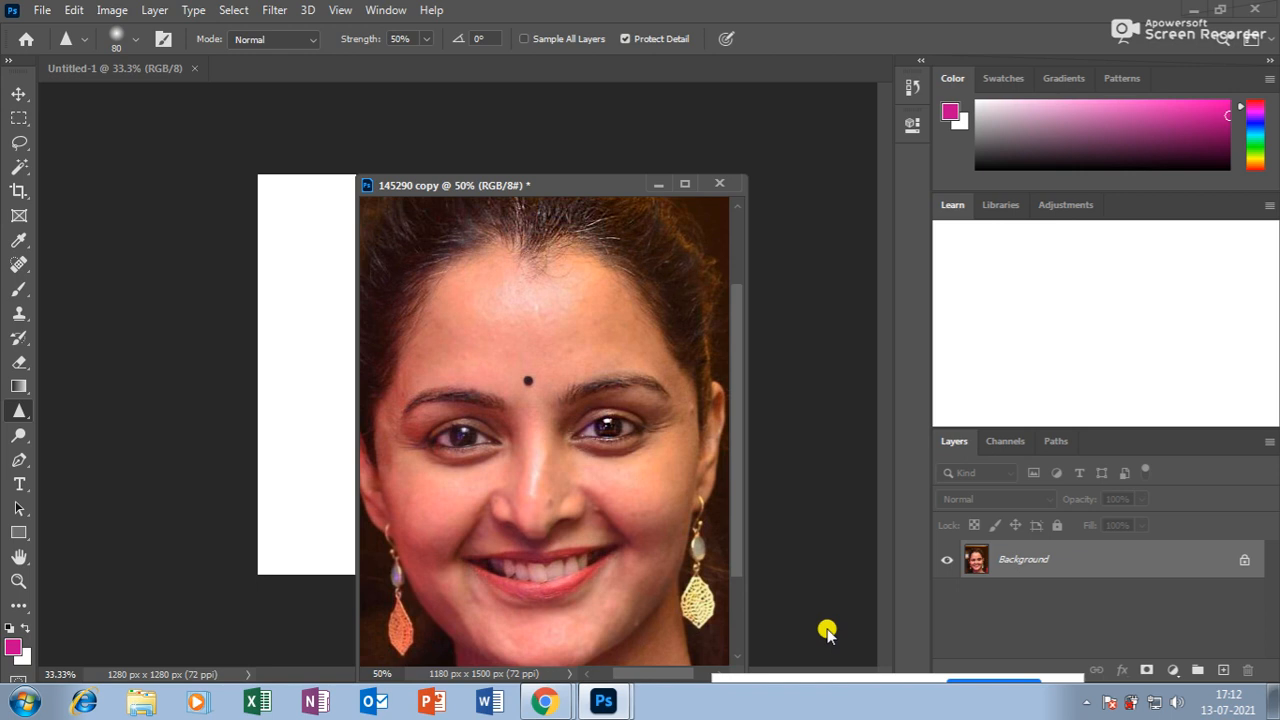
{"action": "left_click_drag", "start_coordinate": [471, 440], "coordinate": [458, 434]}
Sharpen the hair on the left side with a 175 px brush.
{"action": "scroll", "coordinate": [543, 223], "scroll_direction": "up", "scroll_amount": 2}
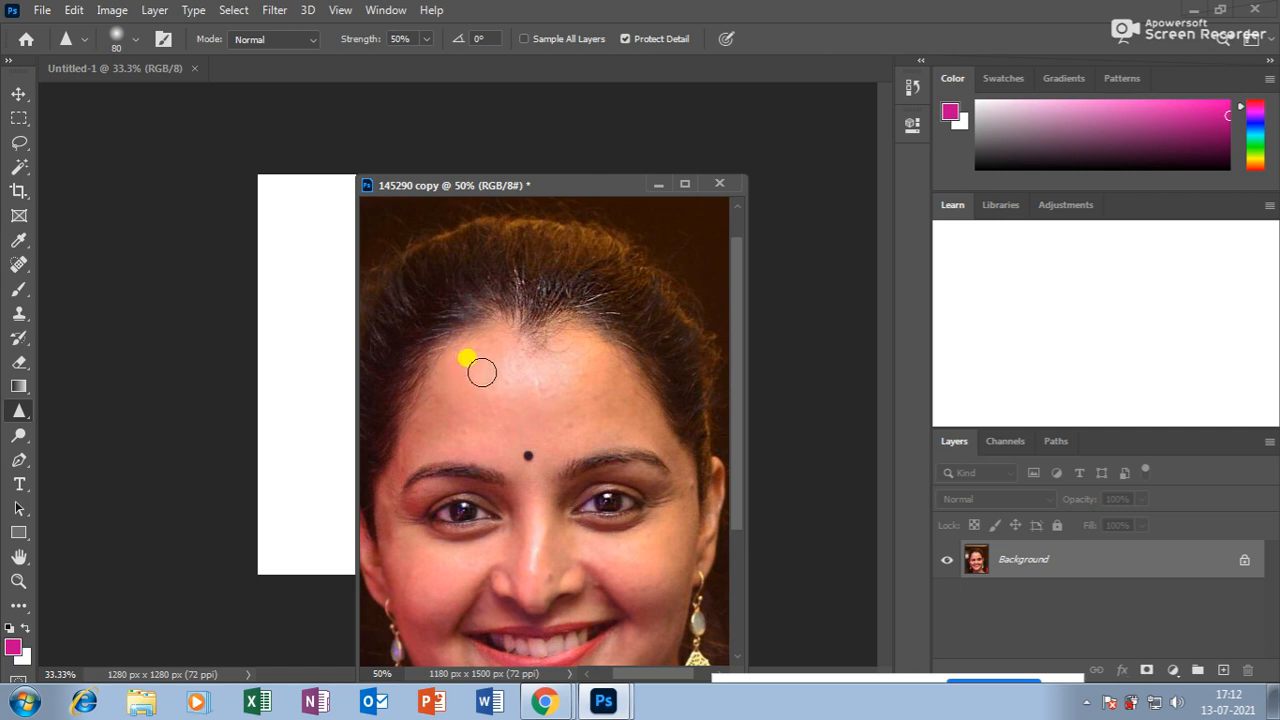
{"action": "left_click_drag", "start_coordinate": [498, 382], "coordinate": [545, 380]}
{"action": "key", "text": "bracketright"}
{"action": "key", "text": "bracketright"}
{"action": "key", "text": "bracketright"}
{"action": "key", "text": "bracketright"}
{"action": "key", "text": "bracketright"}
{"action": "mouse_move", "coordinate": [491, 288]}
{"action": "left_mouse_down"}
{"action": "mouse_move", "coordinate": [489, 314]}
{"action": "mouse_move", "coordinate": [406, 417]}
{"action": "left_mouse_up"}
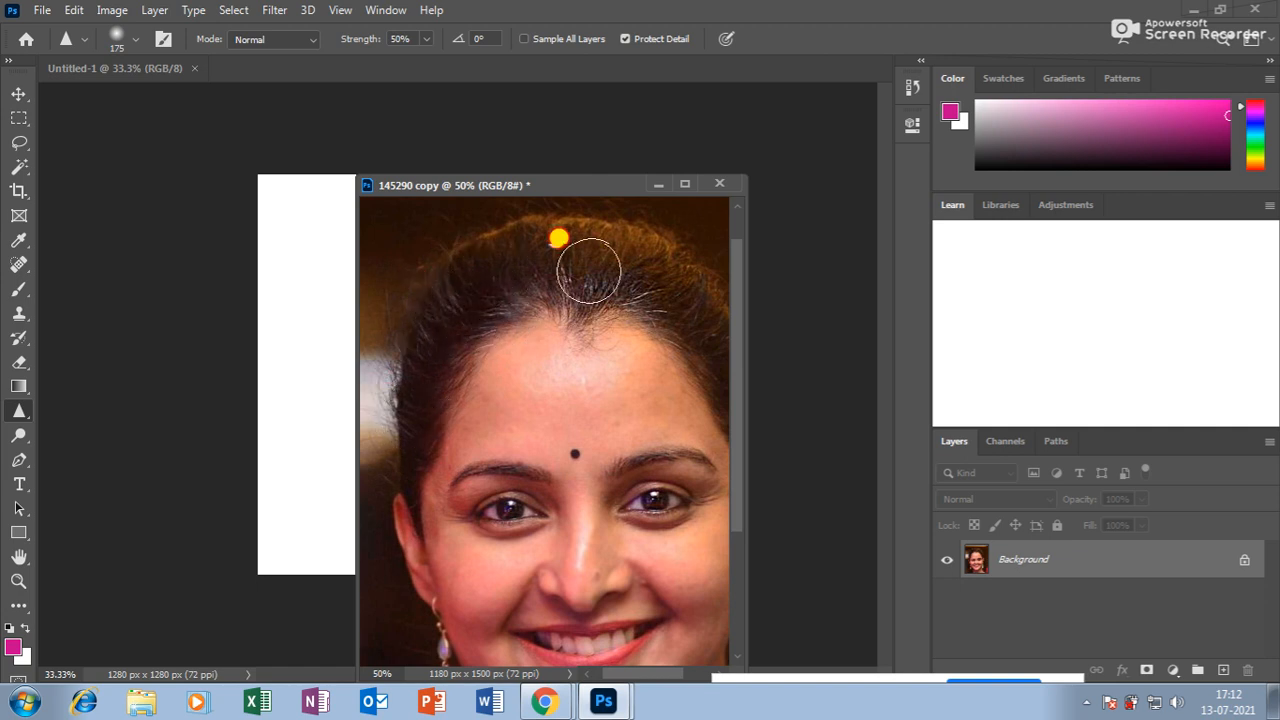
Switch to the Smudge tool after dismissing a stray system tray popup.
{"action": "right_click", "coordinate": [22, 413]}
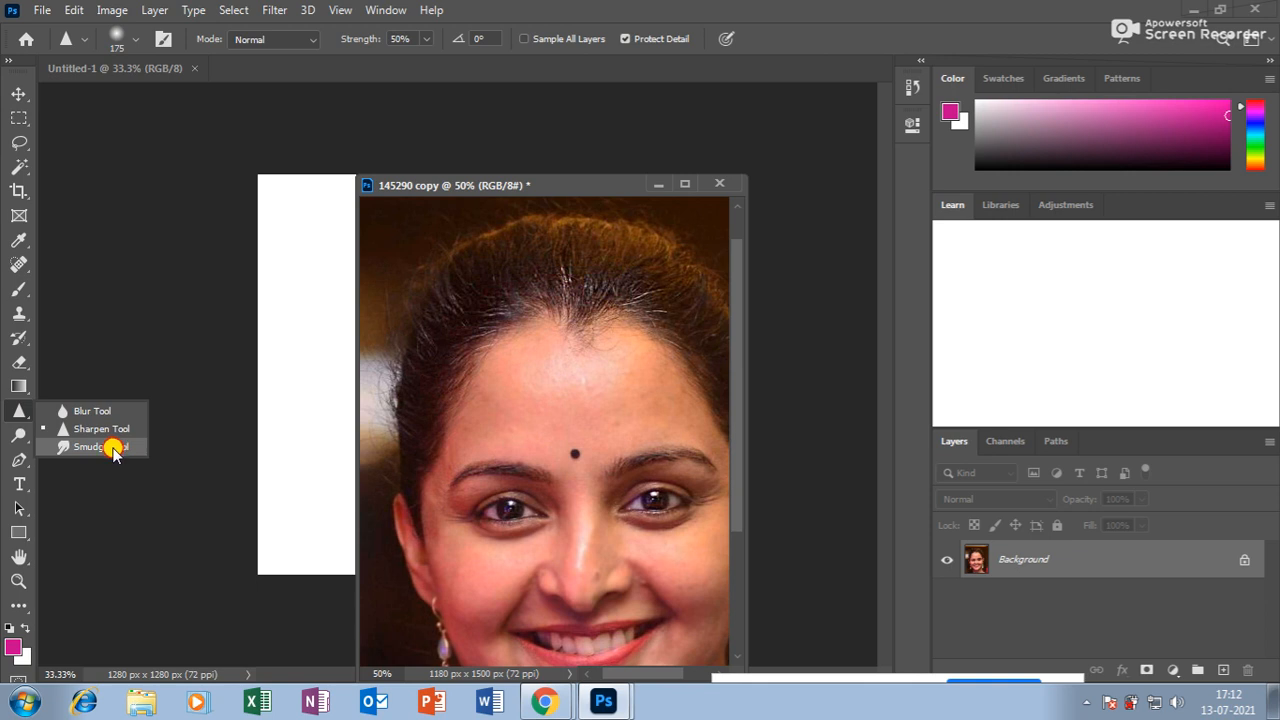
{"action": "left_click", "coordinate": [113, 450]}
{"action": "left_click", "coordinate": [1085, 702]}
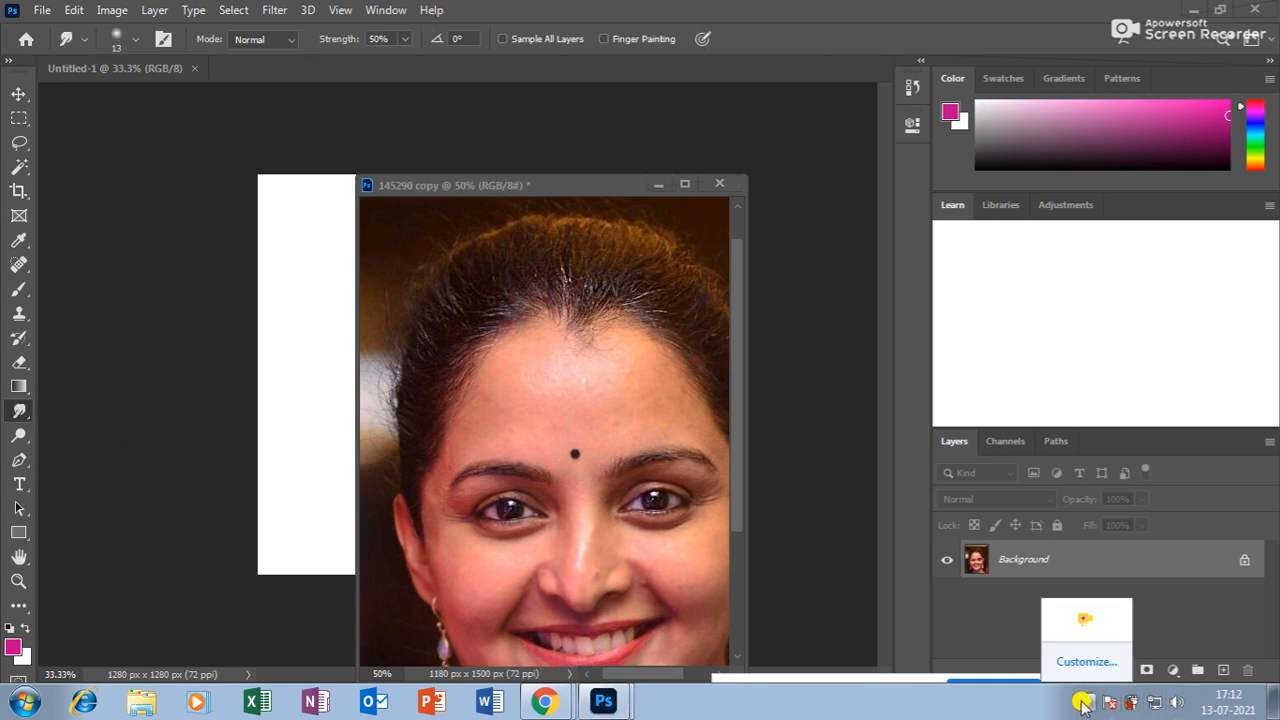
{"action": "left_click", "coordinate": [1085, 702]}
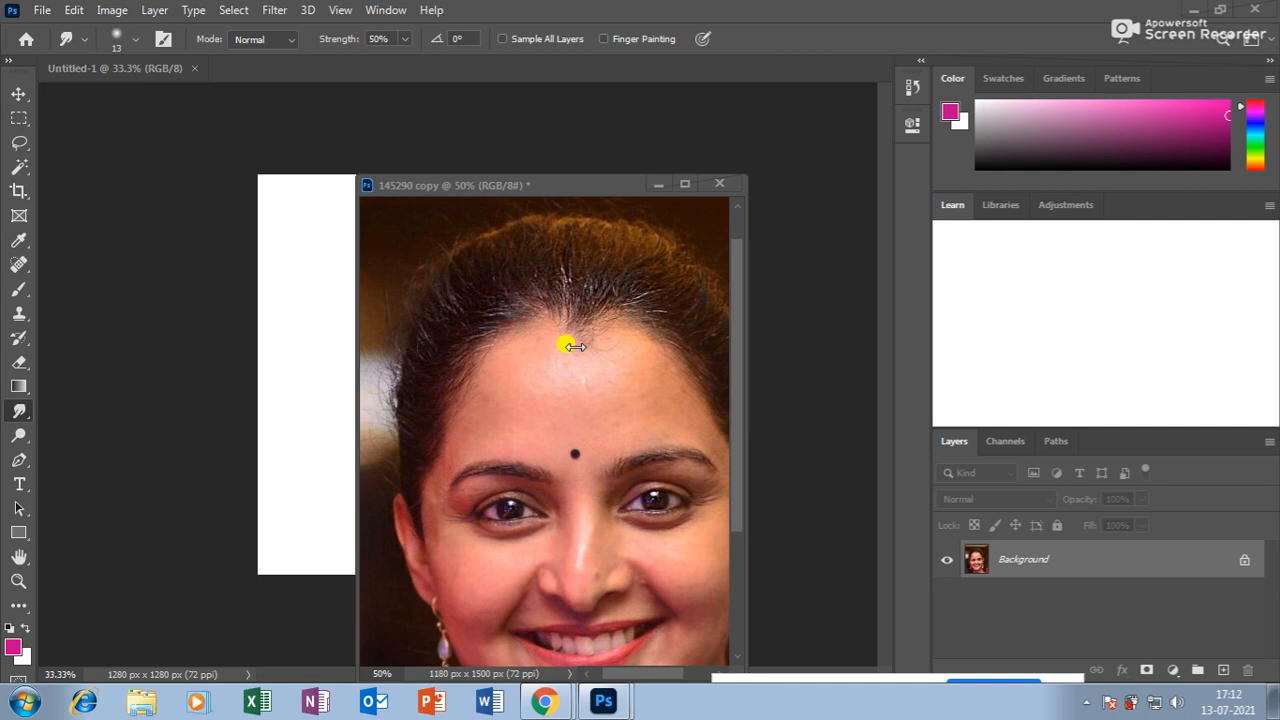
{"action": "right_click", "coordinate": [33, 418]}
{"action": "left_click", "coordinate": [75, 446]}
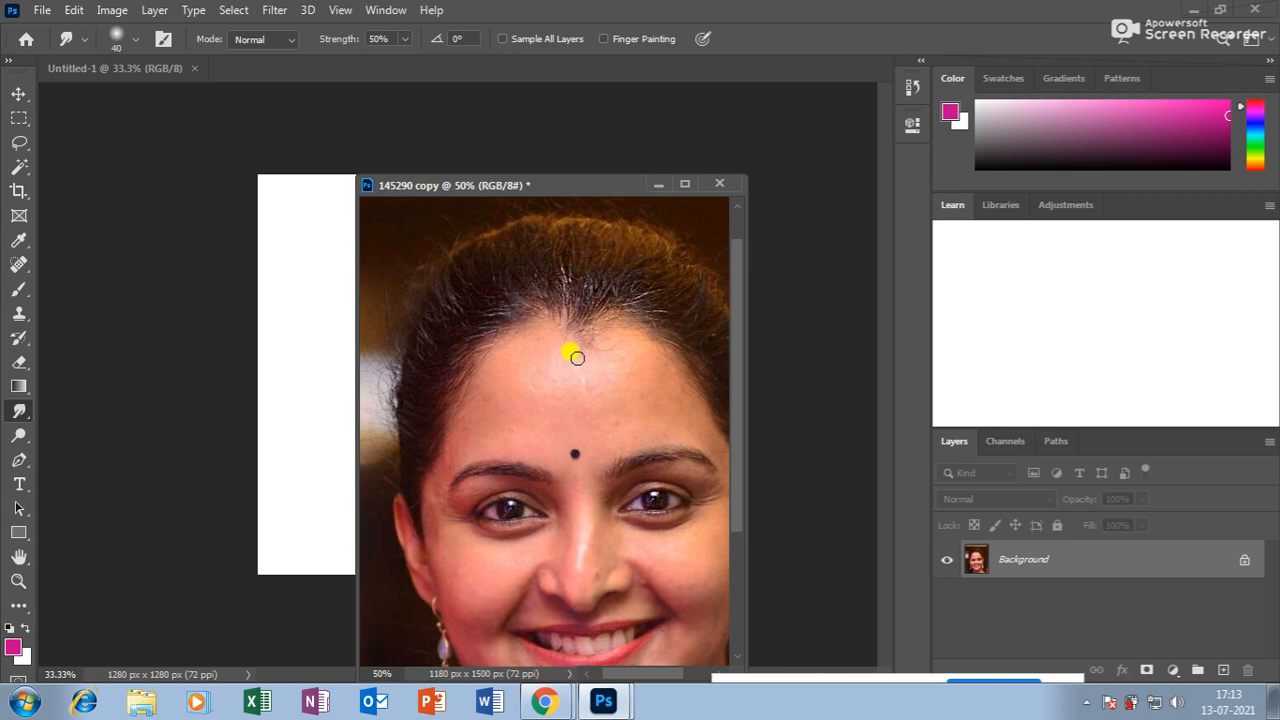
Enlarge the Smudge brush to 125 px and smear the hairline to soften it.
{"action": "key", "text": "bracketright"}
{"action": "key", "text": "bracketright"}
{"action": "key", "text": "bracketright"}
{"action": "key", "text": "bracketright"}
{"action": "mouse_move", "coordinate": [564, 347]}
{"action": "left_mouse_down"}
{"action": "mouse_move", "coordinate": [590, 362]}
{"action": "mouse_move", "coordinate": [626, 314]}
{"action": "mouse_move", "coordinate": [522, 317]}
{"action": "mouse_move", "coordinate": [467, 365]}
{"action": "left_mouse_up"}
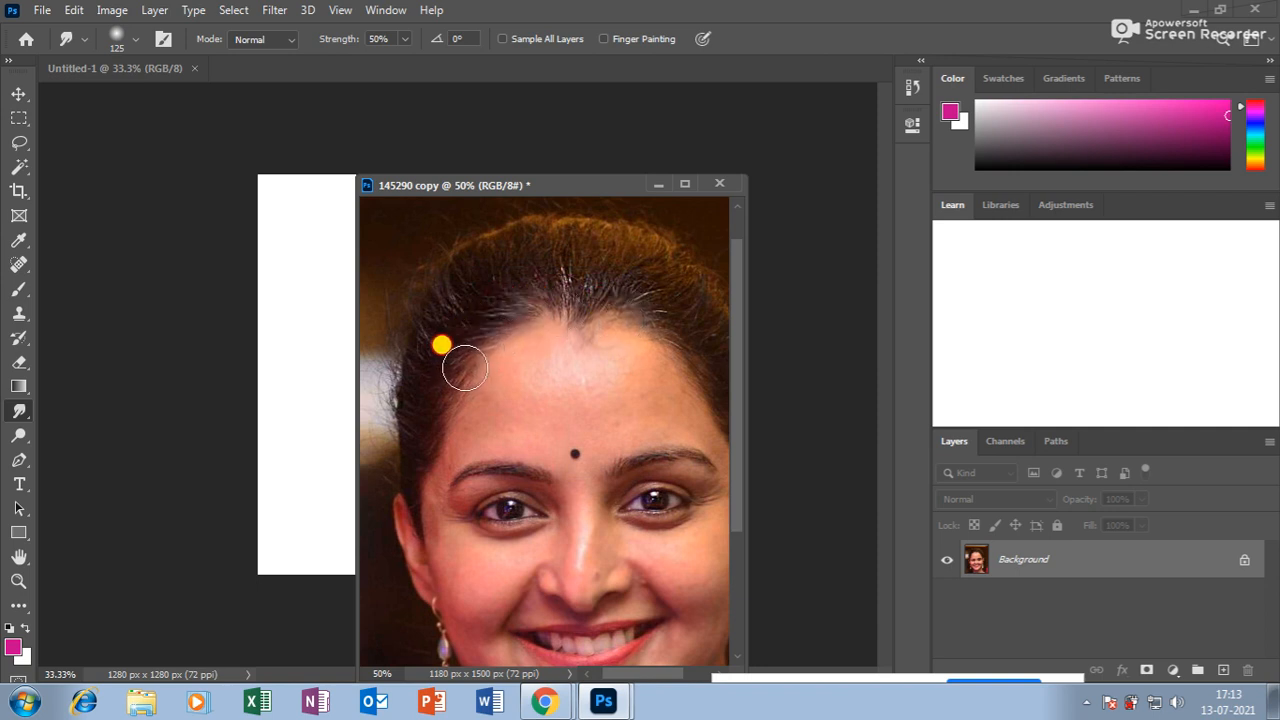
{"action": "key", "text": "ctrl+minus"}
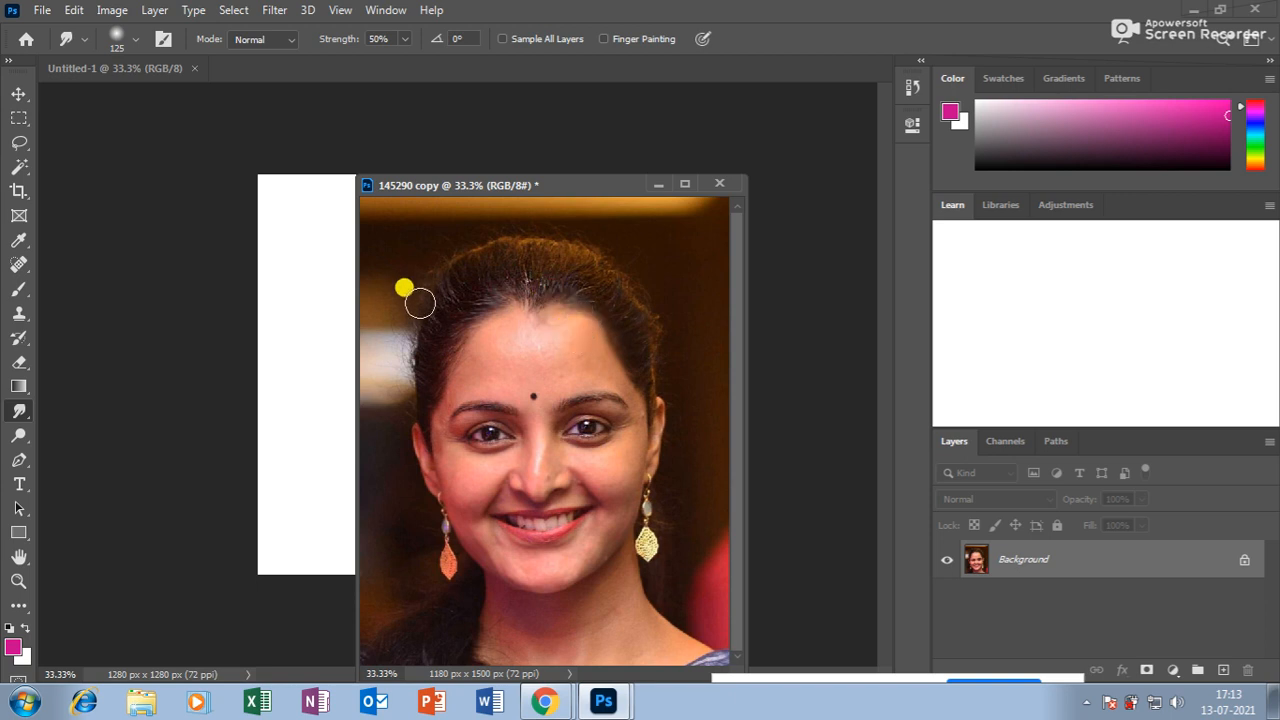
Briefly pick the Dodge tool, then return to the Smudge tool.
{"action": "right_click", "coordinate": [19, 412]}
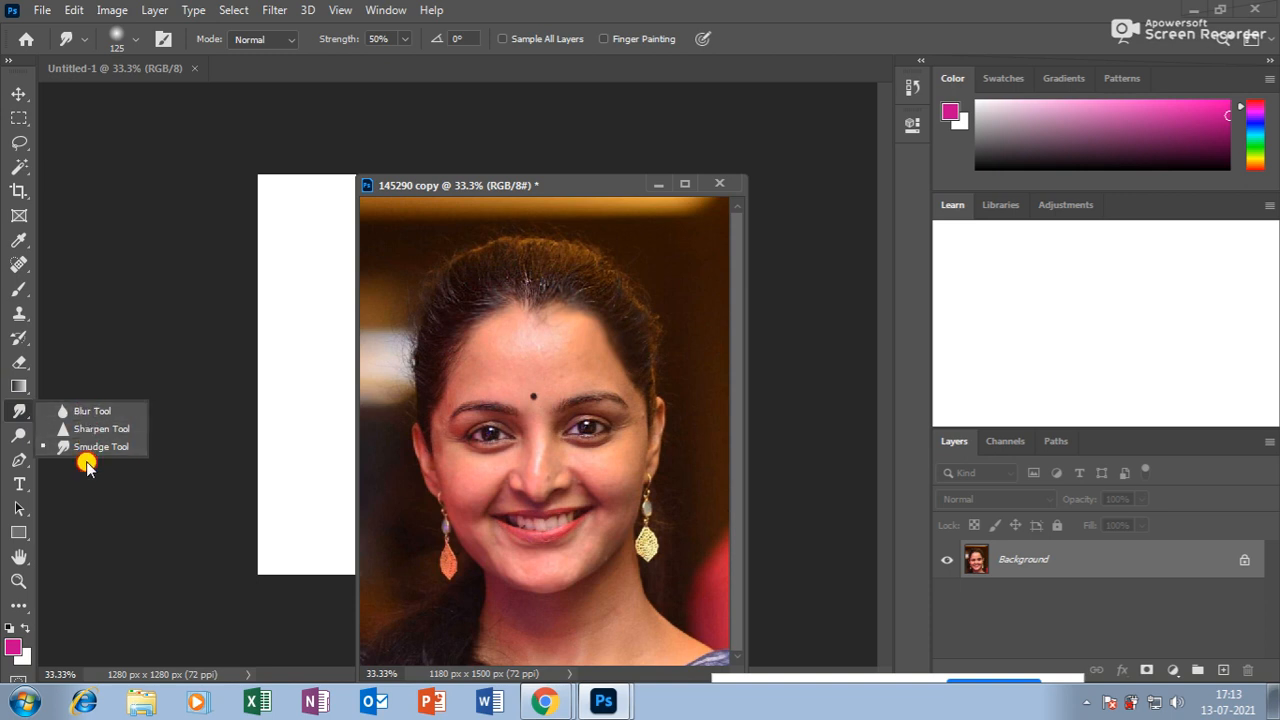
{"action": "left_click", "coordinate": [20, 435]}
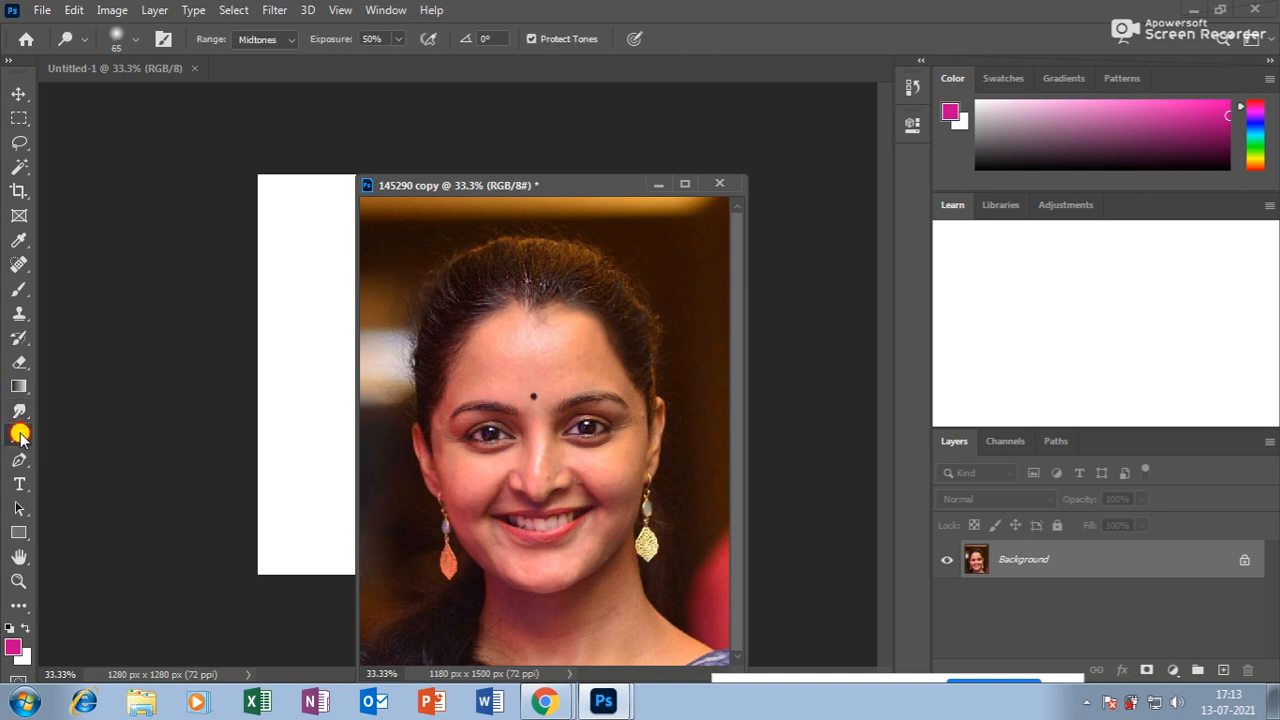
{"action": "left_click", "coordinate": [20, 409]}
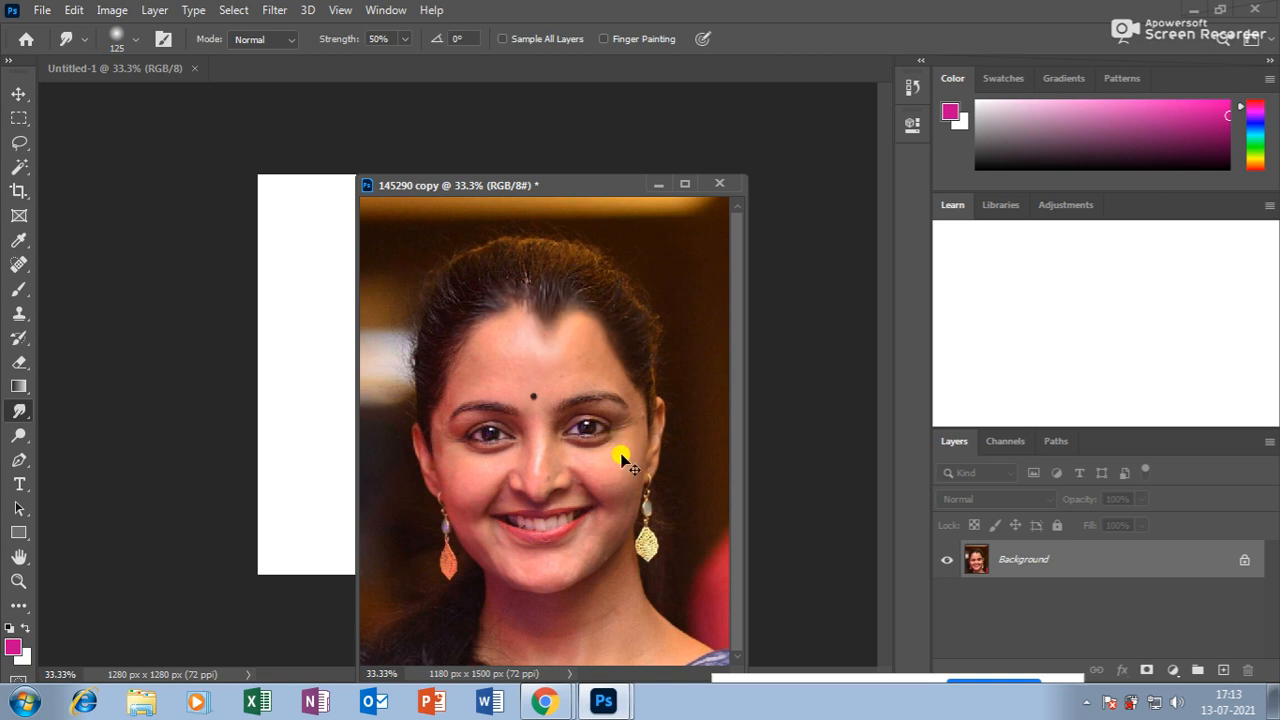
Cancel the print settings without printing, leaving the portrait zoomed out to 25%.
{"action": "key", "text": "ctrl+plus"}
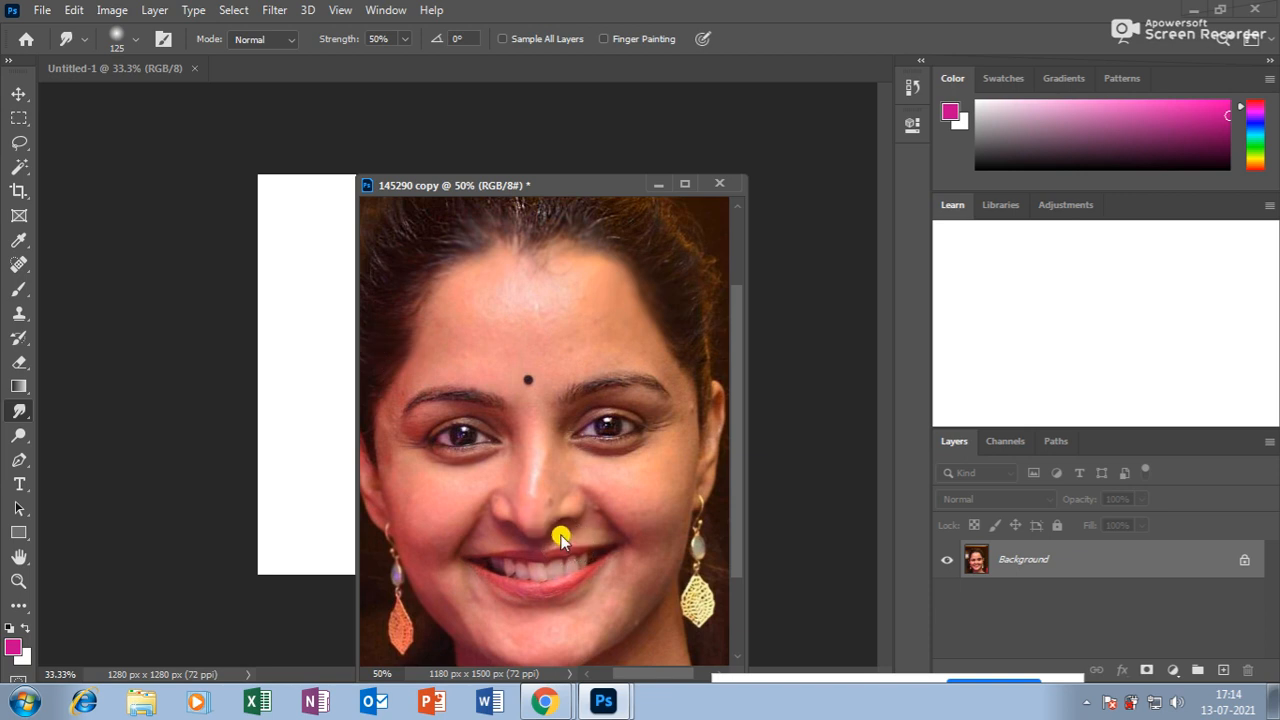
{"action": "key", "text": "ctrl+p"}
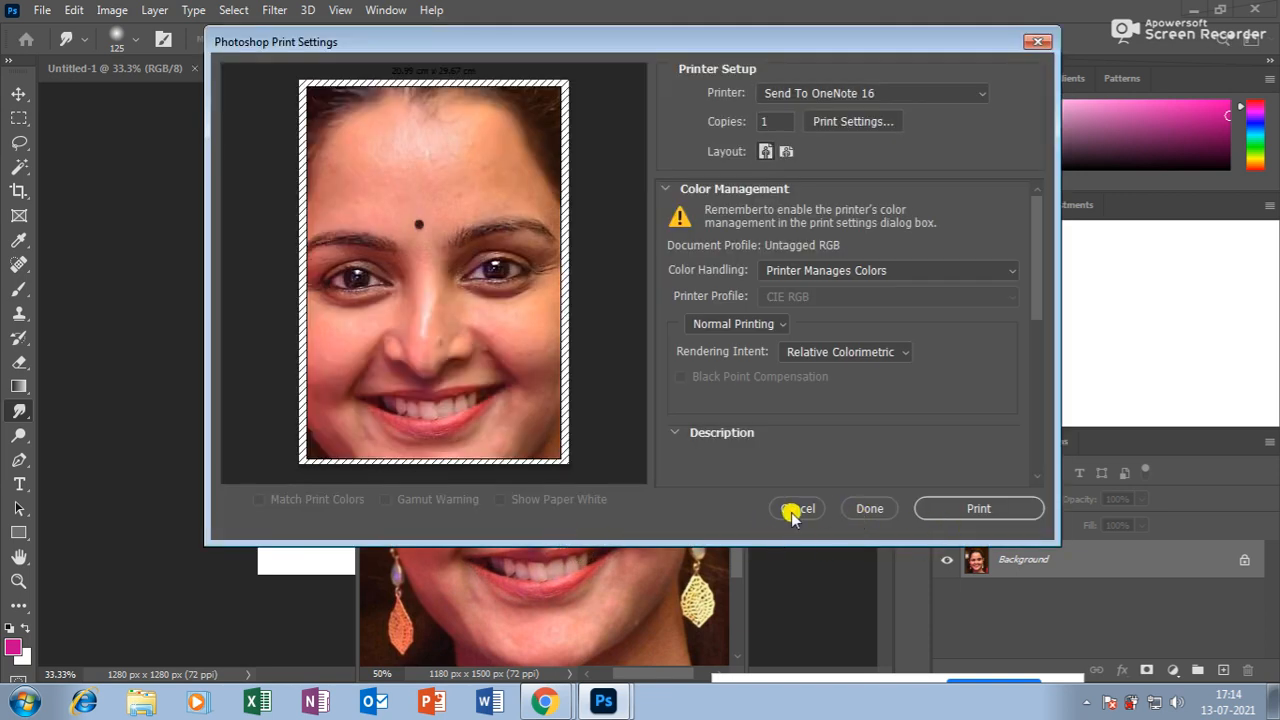
{"action": "left_click", "coordinate": [792, 512]}
{"action": "key", "text": "ctrl+minus"}
{"action": "key", "text": "ctrl+minus"}
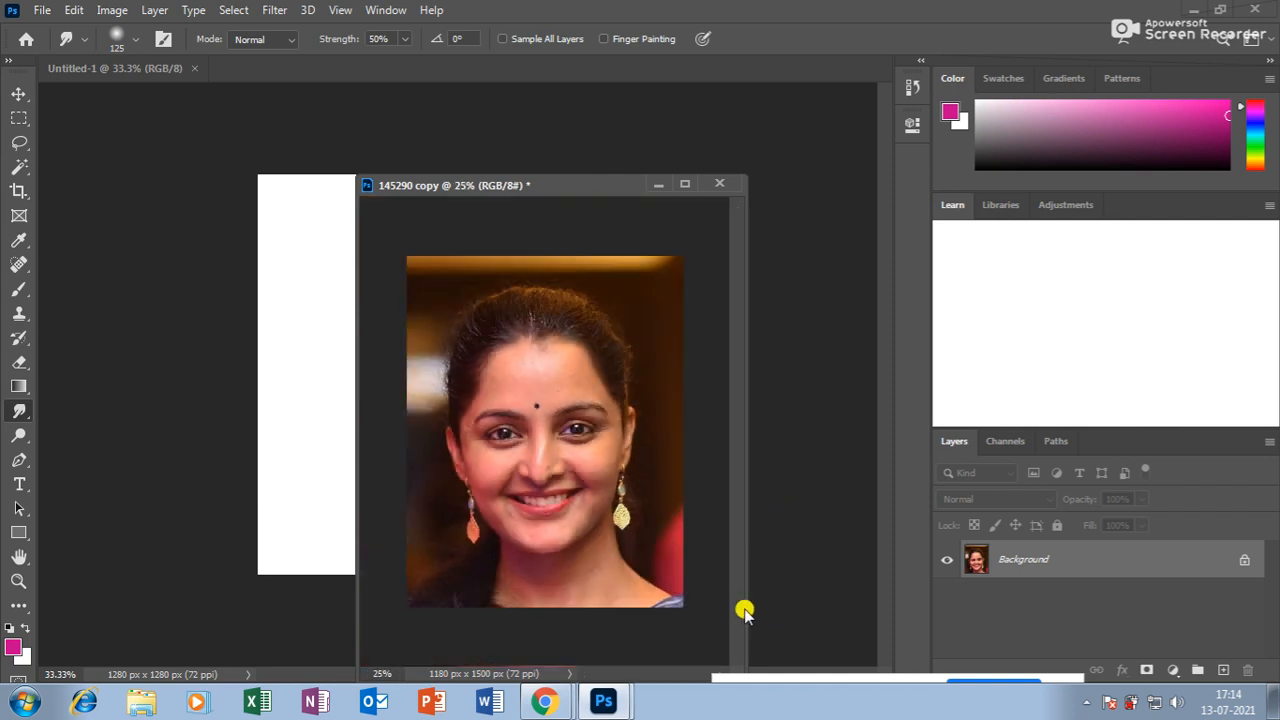
Choose the Dodge tool from the Blur/Smudge and toning tool flyouts.
{"action": "left_click", "coordinate": [22, 412]}
{"action": "mouse_move", "coordinate": [24, 418]}
{"action": "left_mouse_down"}
{"action": "mouse_move", "coordinate": [60, 414]}
{"action": "mouse_move", "coordinate": [80, 450]}
{"action": "left_mouse_up"}
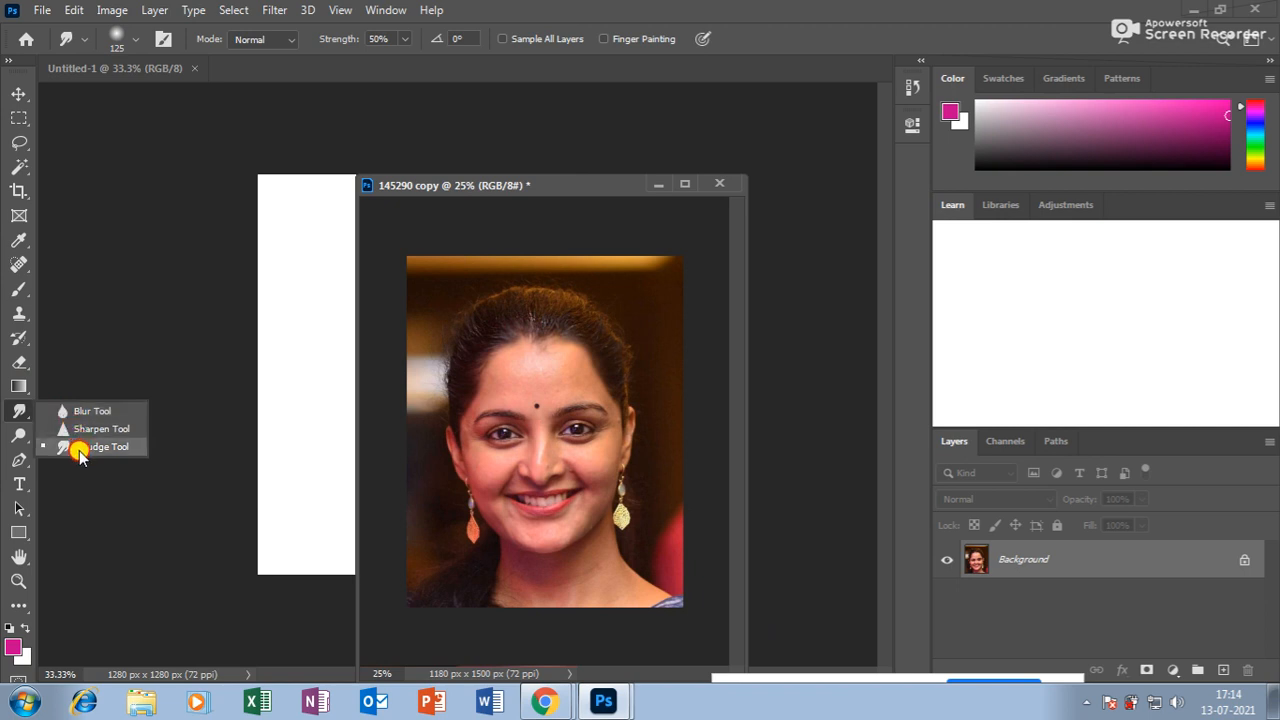
{"action": "mouse_move", "coordinate": [80, 452]}
{"action": "left_mouse_down"}
{"action": "mouse_move", "coordinate": [70, 410]}
{"action": "mouse_move", "coordinate": [80, 452]}
{"action": "mouse_move", "coordinate": [23, 414]}
{"action": "mouse_move", "coordinate": [32, 437]}
{"action": "mouse_move", "coordinate": [110, 437]}
{"action": "left_mouse_up"}
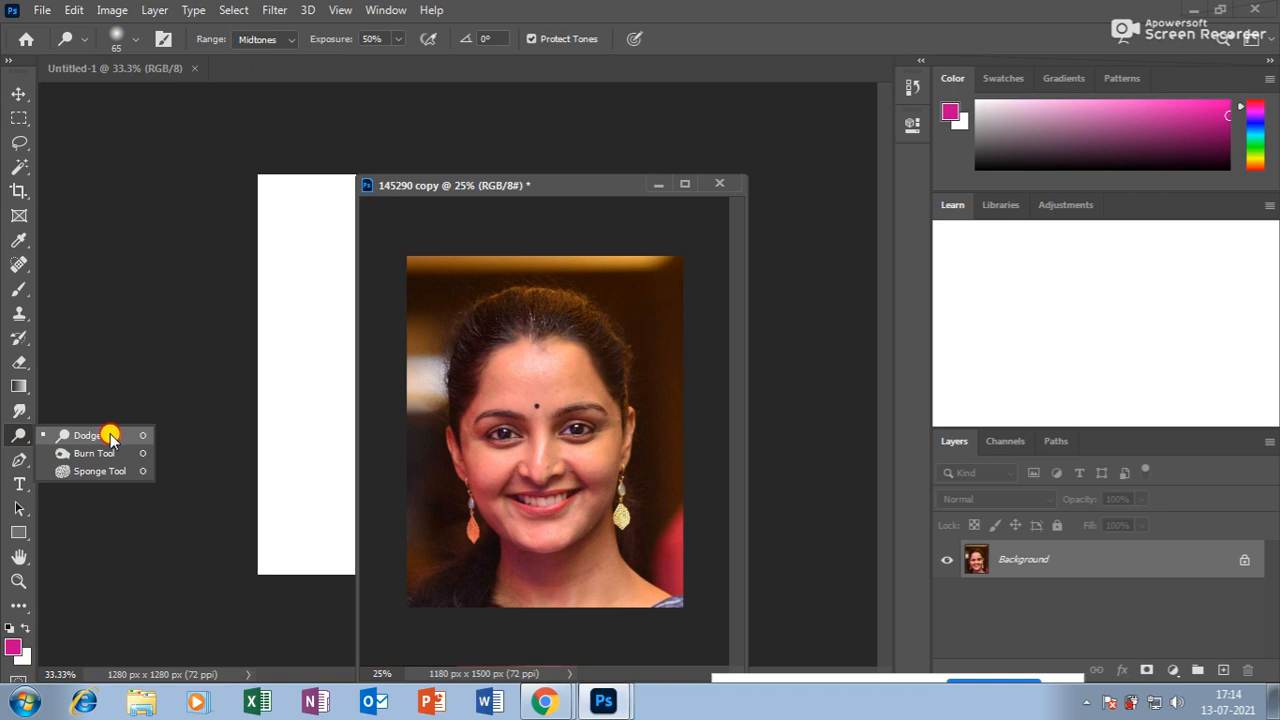
{"action": "left_click_drag", "start_coordinate": [110, 436], "coordinate": [108, 438]}
{"action": "left_click_drag", "start_coordinate": [96, 440], "coordinate": [86, 437]}
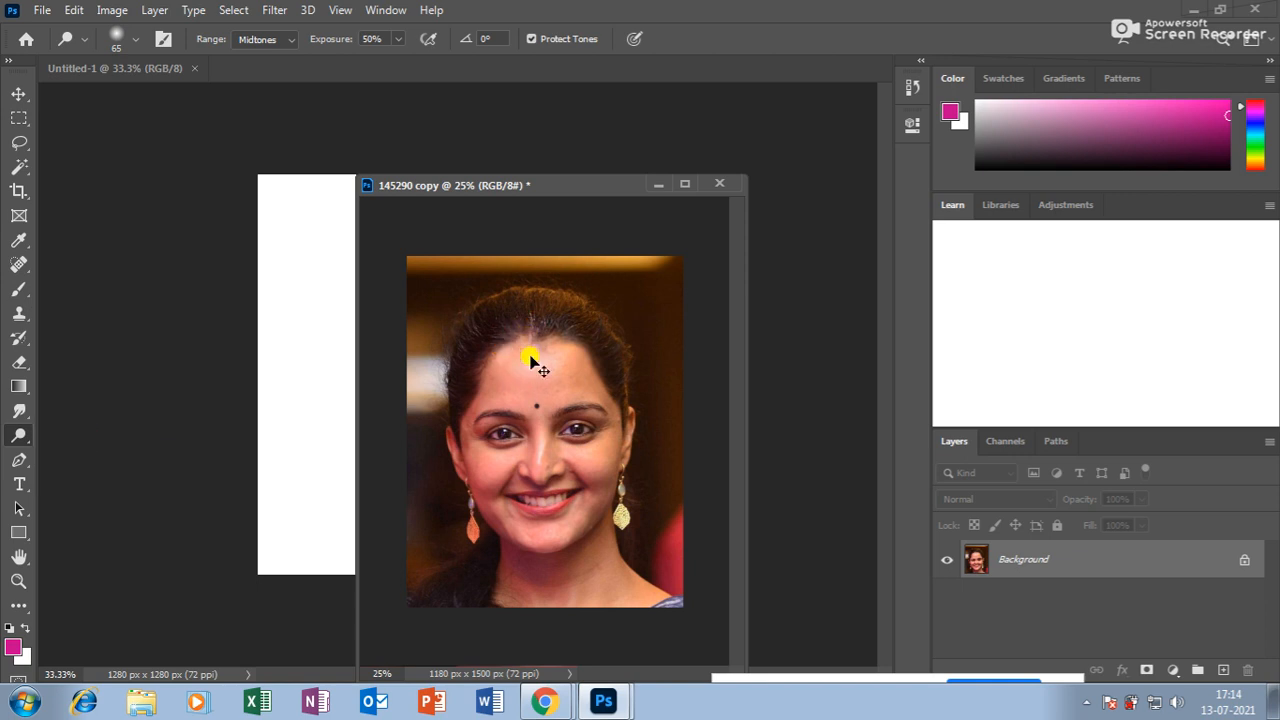
Enlarge the Dodge brush and lighten the forehead, nose and cheeks.
{"action": "key", "text": "bracketright"}
{"action": "key", "text": "bracketright"}
{"action": "key", "text": "bracketright"}
{"action": "key", "text": "bracketright"}
{"action": "key", "text": "bracketright"}
{"action": "key", "text": "bracketright"}
{"action": "key", "text": "bracketright"}
{"action": "key", "text": "bracketright"}
{"action": "key", "text": "bracketright"}
{"action": "key", "text": "bracketright"}
{"action": "key", "text": "bracketright"}
{"action": "key", "text": "bracketright"}
{"action": "mouse_move", "coordinate": [535, 372]}
{"action": "left_mouse_down"}
{"action": "mouse_move", "coordinate": [553, 401]}
{"action": "mouse_move", "coordinate": [516, 452]}
{"action": "mouse_move", "coordinate": [560, 480]}
{"action": "mouse_move", "coordinate": [529, 430]}
{"action": "left_mouse_up"}
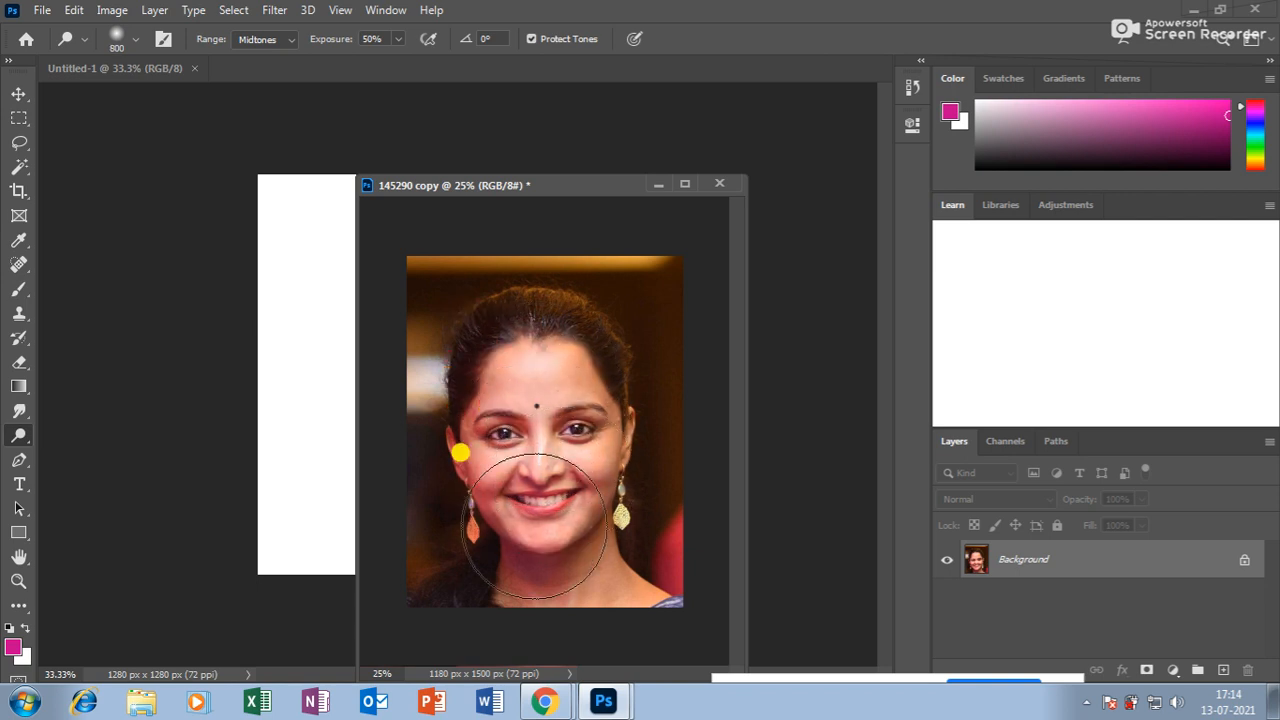
{"action": "left_click", "coordinate": [687, 187]}
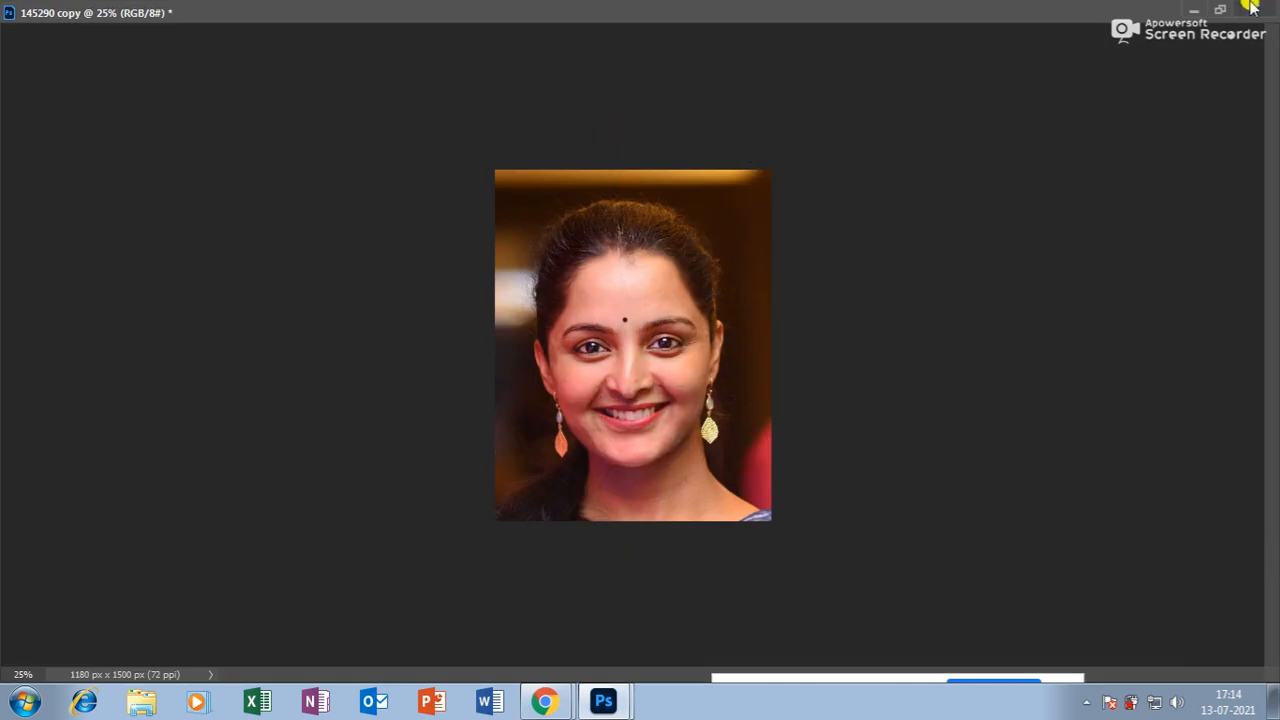
{"action": "left_click", "coordinate": [1219, 10]}
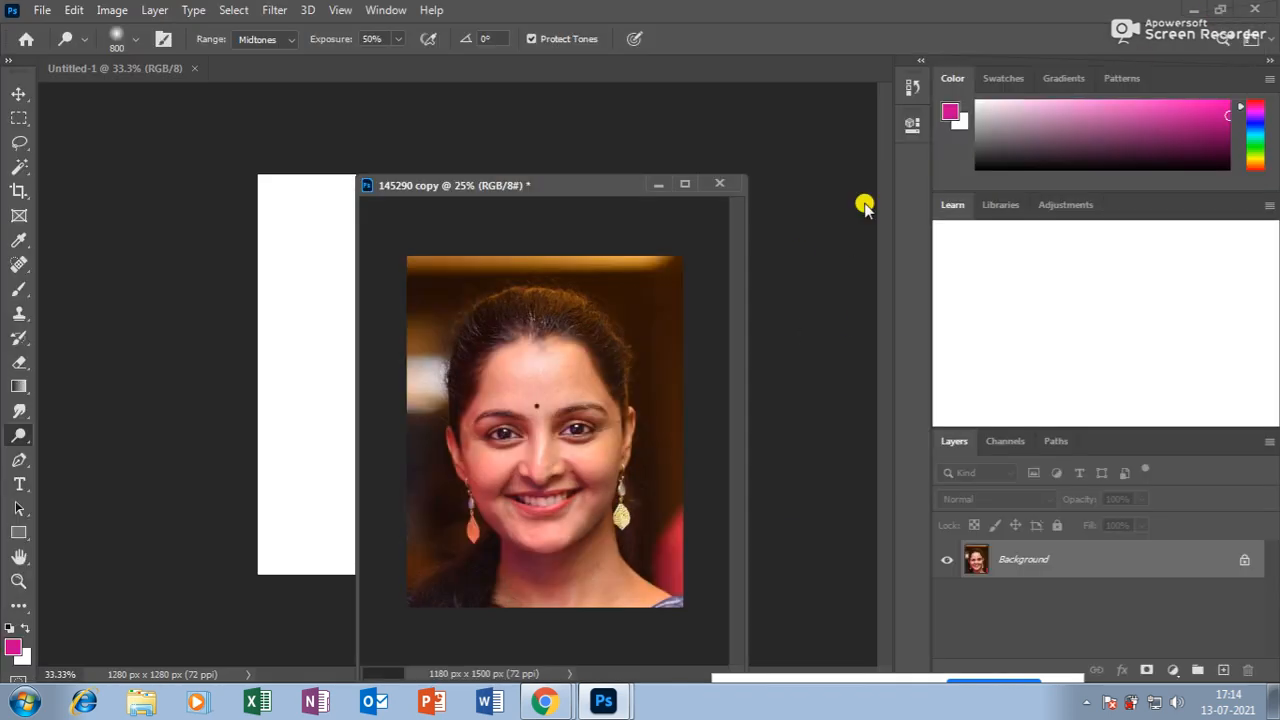
Keep the Dodge tool selected in the Dodge/Burn/Sponge flyout.
{"action": "right_click", "coordinate": [18, 436]}
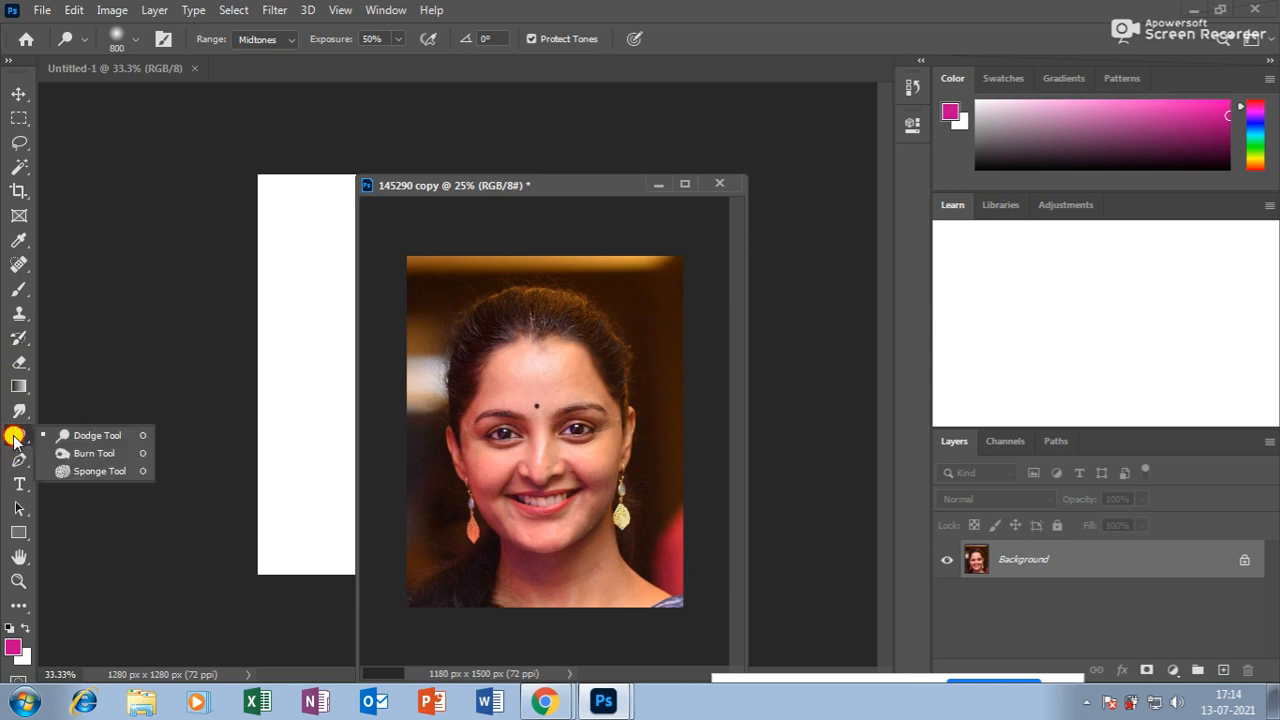
{"action": "left_click", "coordinate": [88, 437]}
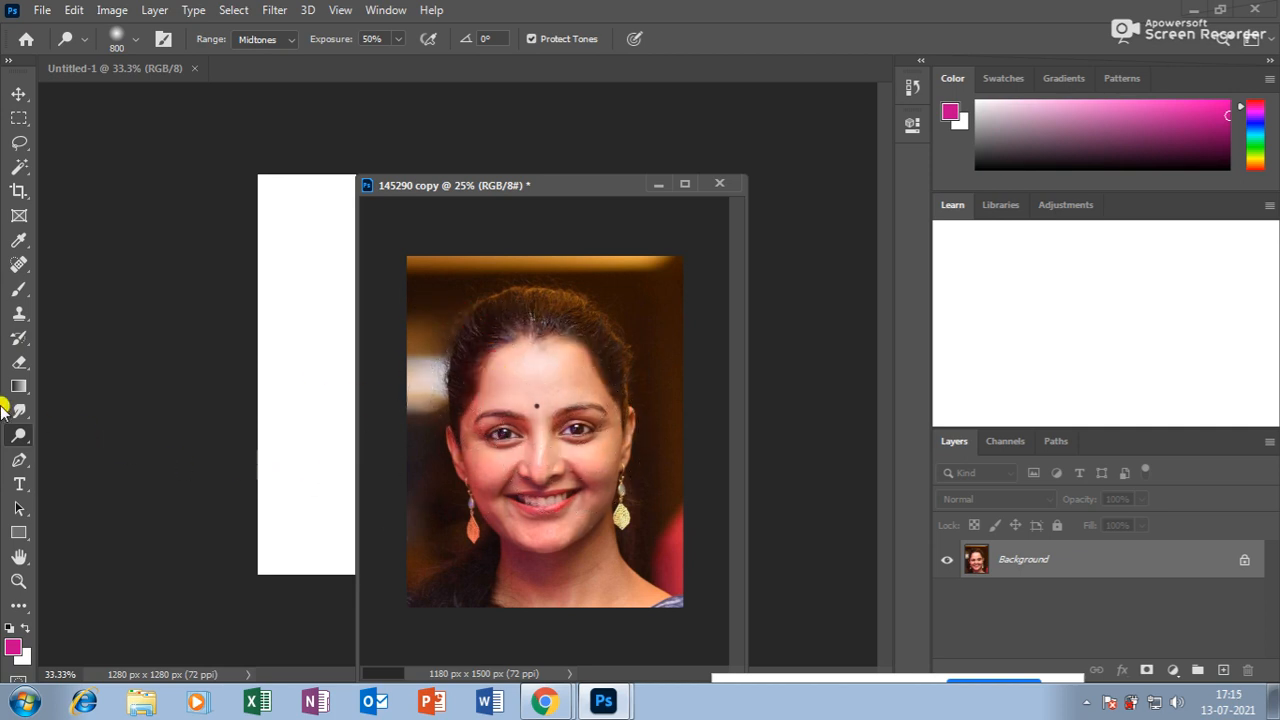
{"action": "left_click", "coordinate": [19, 435]}
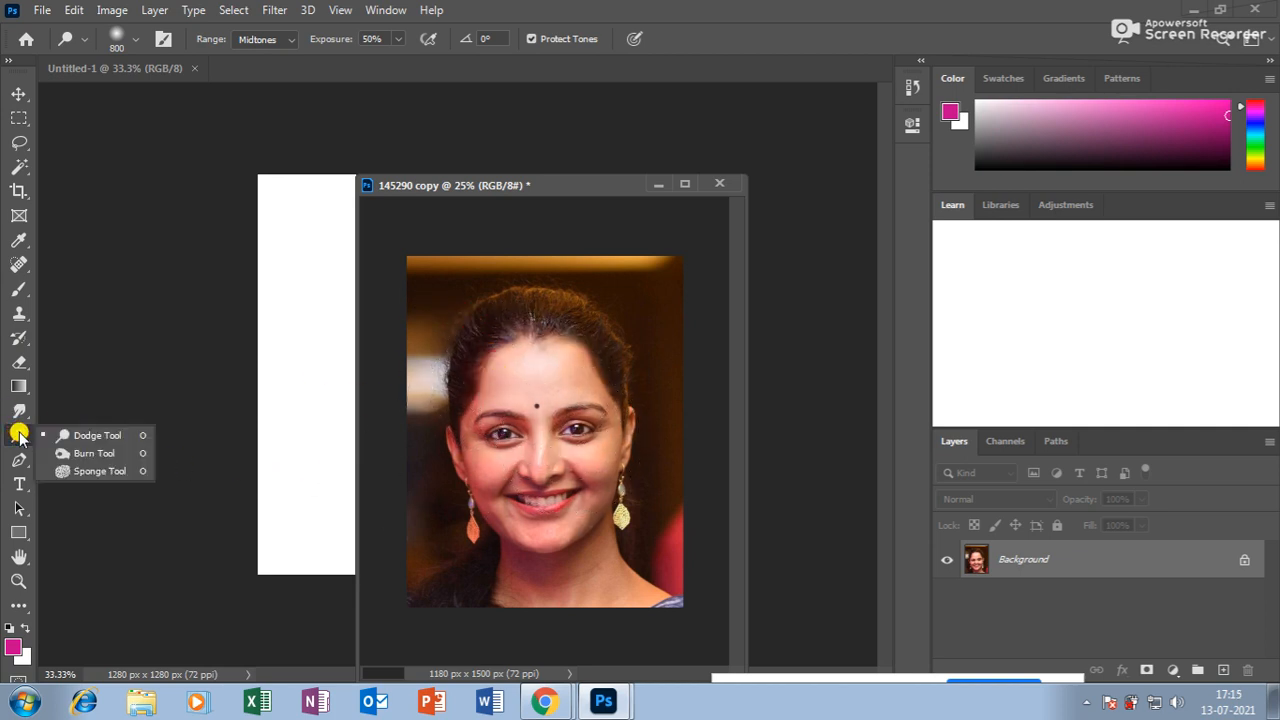
{"action": "left_click", "coordinate": [90, 437]}
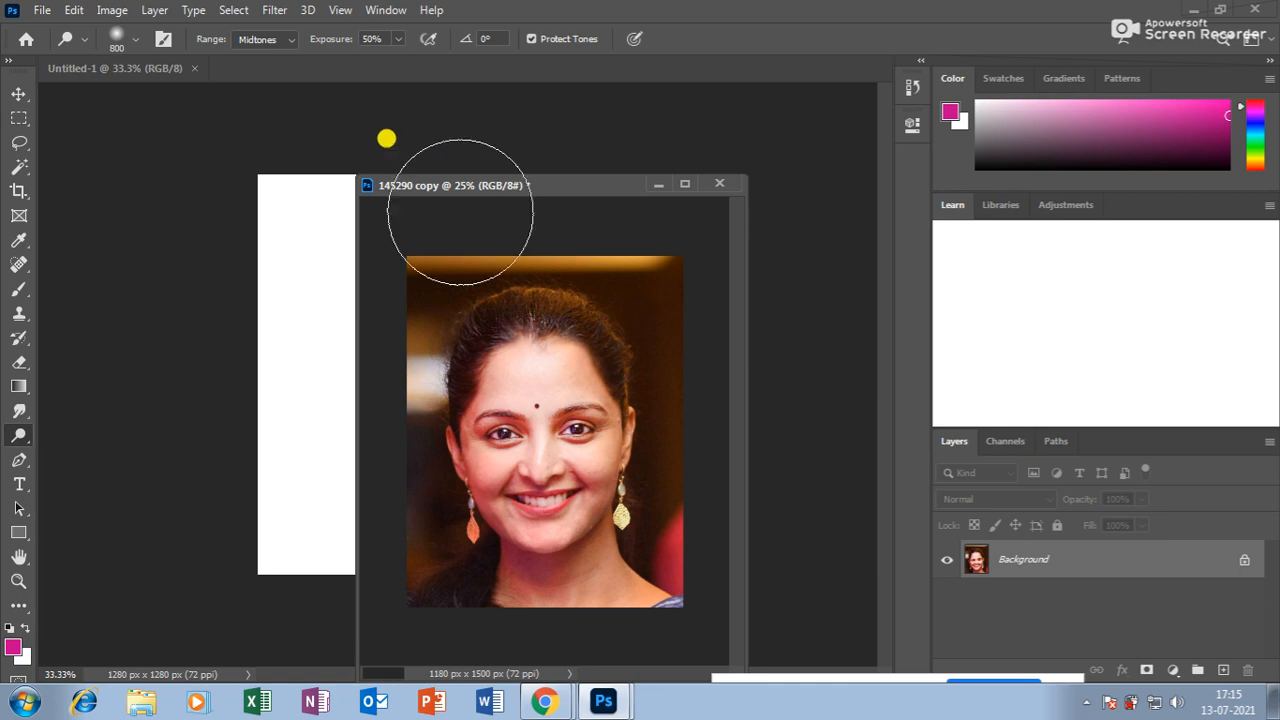
{"action": "left_click", "coordinate": [557, 705]}
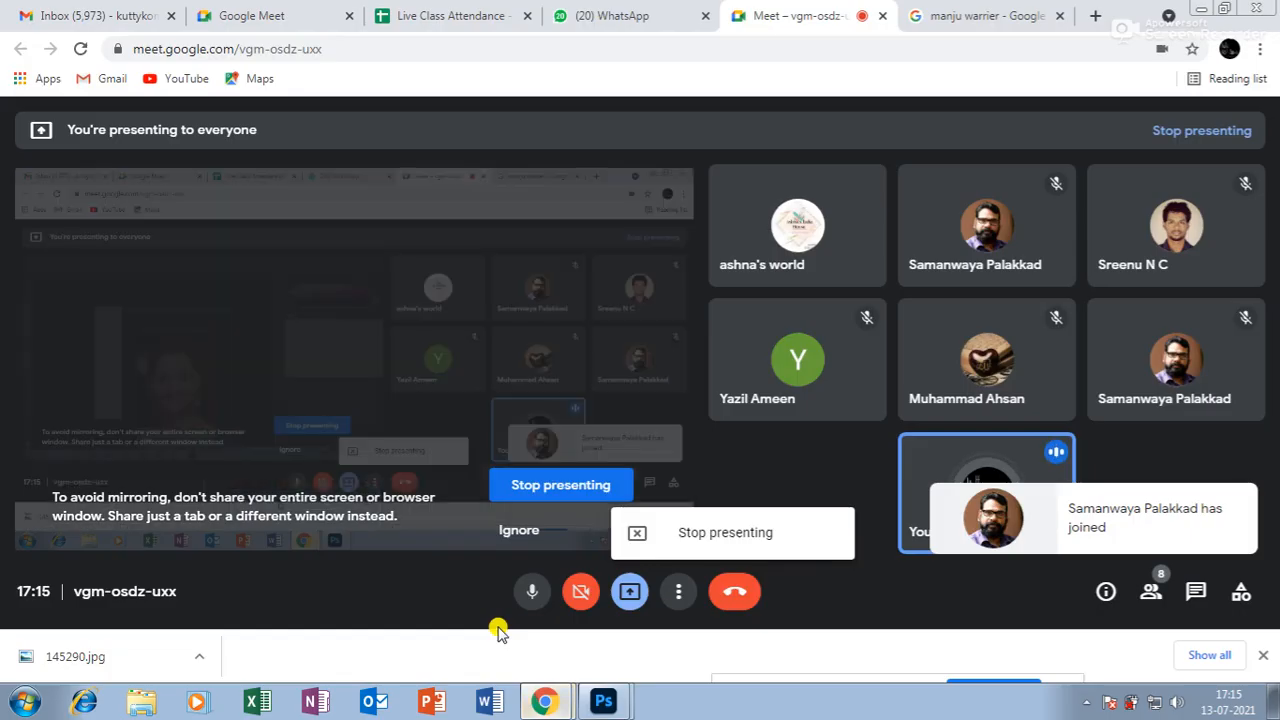
{"action": "left_click", "coordinate": [530, 592]}
{"action": "left_click", "coordinate": [531, 592]}
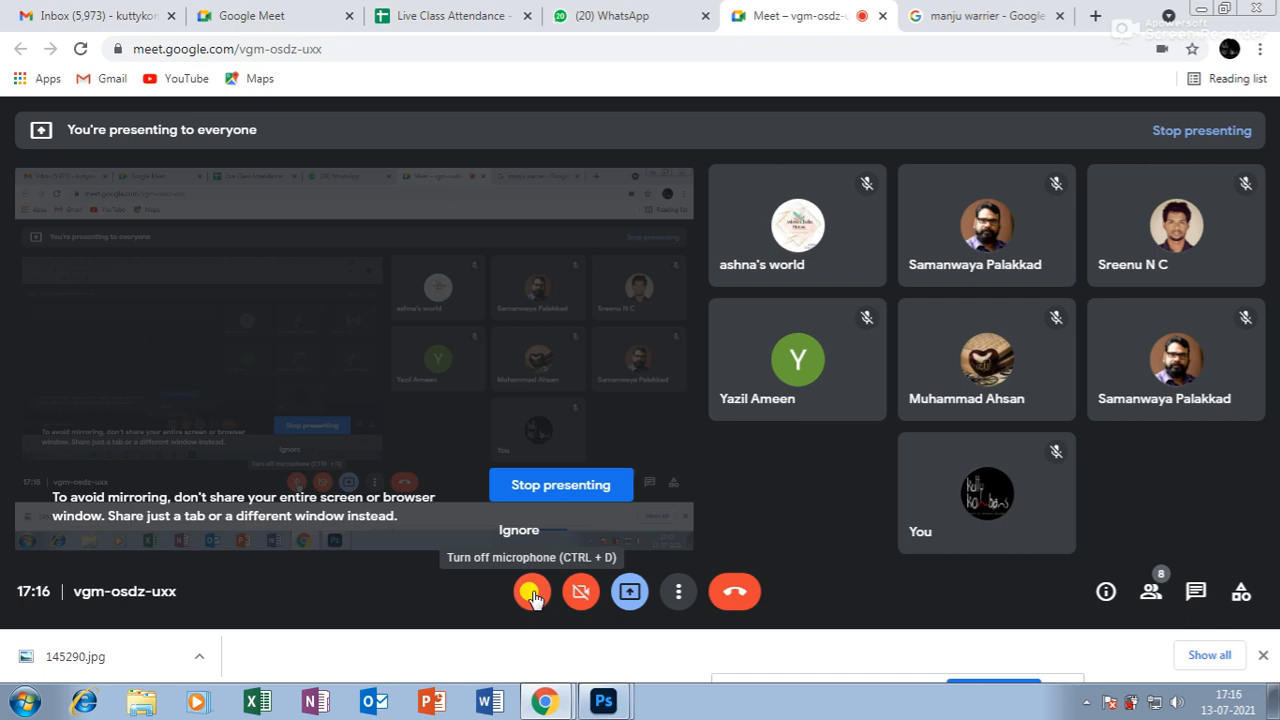
{"action": "left_click", "coordinate": [531, 594]}
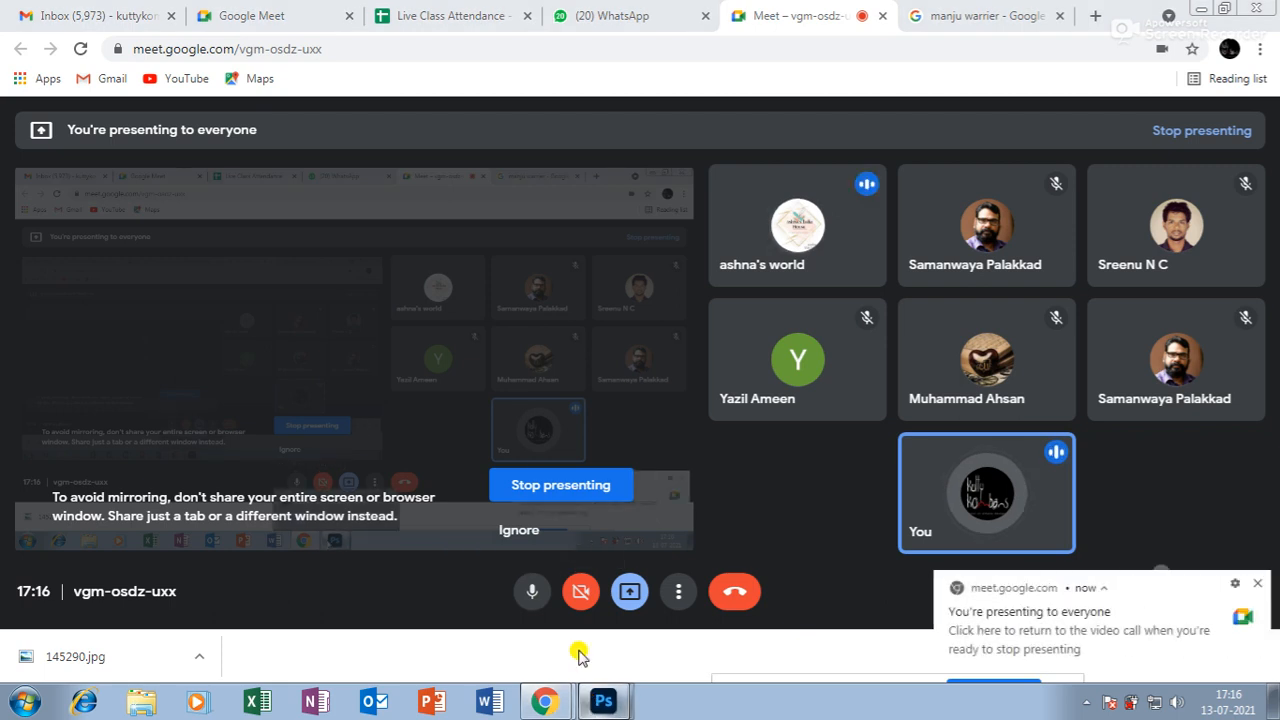
{"action": "left_click", "coordinate": [600, 701]}
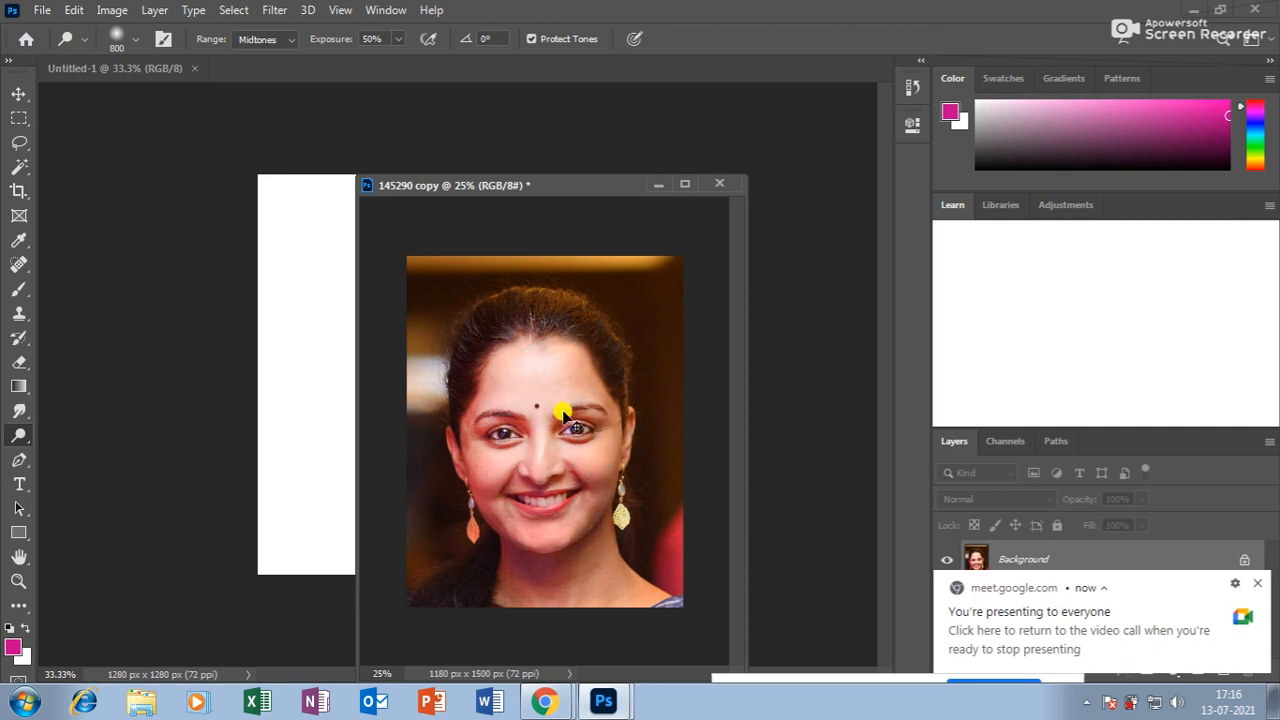
Dismiss the Meet notification and add Dodge dabs to the nose, cheek and chin.
{"action": "left_click", "coordinate": [1257, 584]}
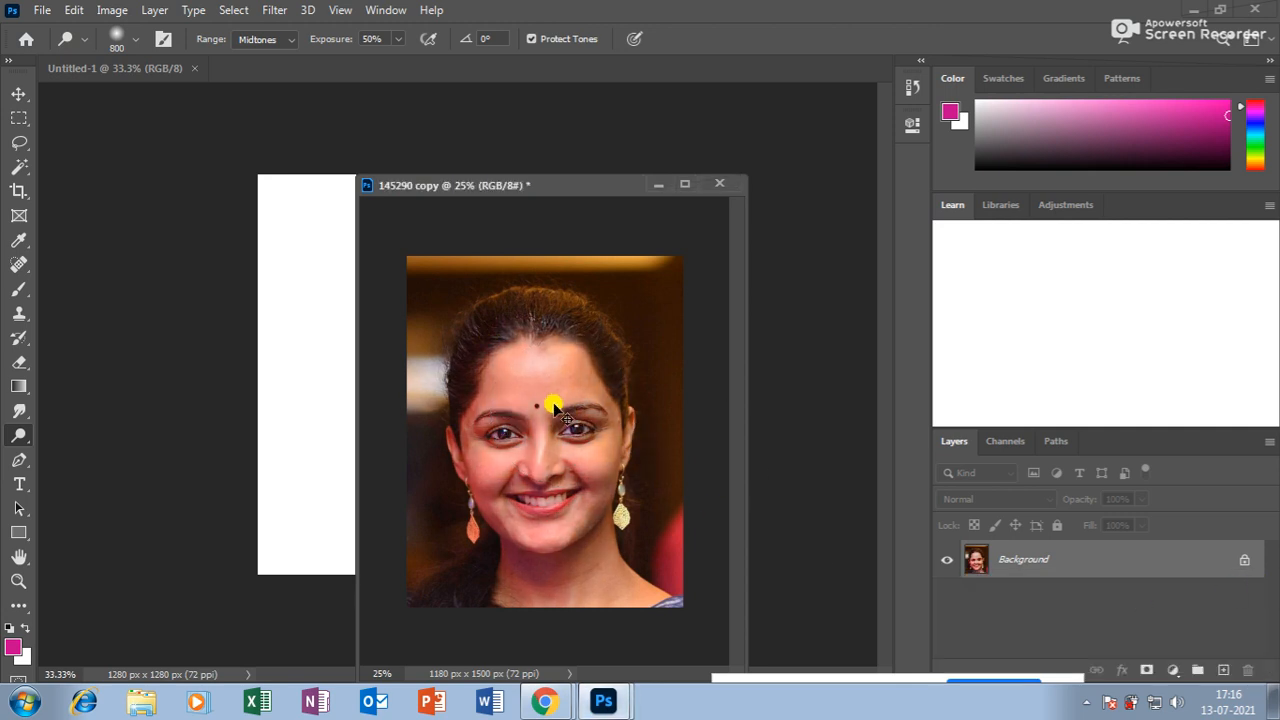
{"action": "left_click", "coordinate": [516, 457]}
{"action": "left_click", "coordinate": [585, 454]}
{"action": "left_click", "coordinate": [564, 549]}
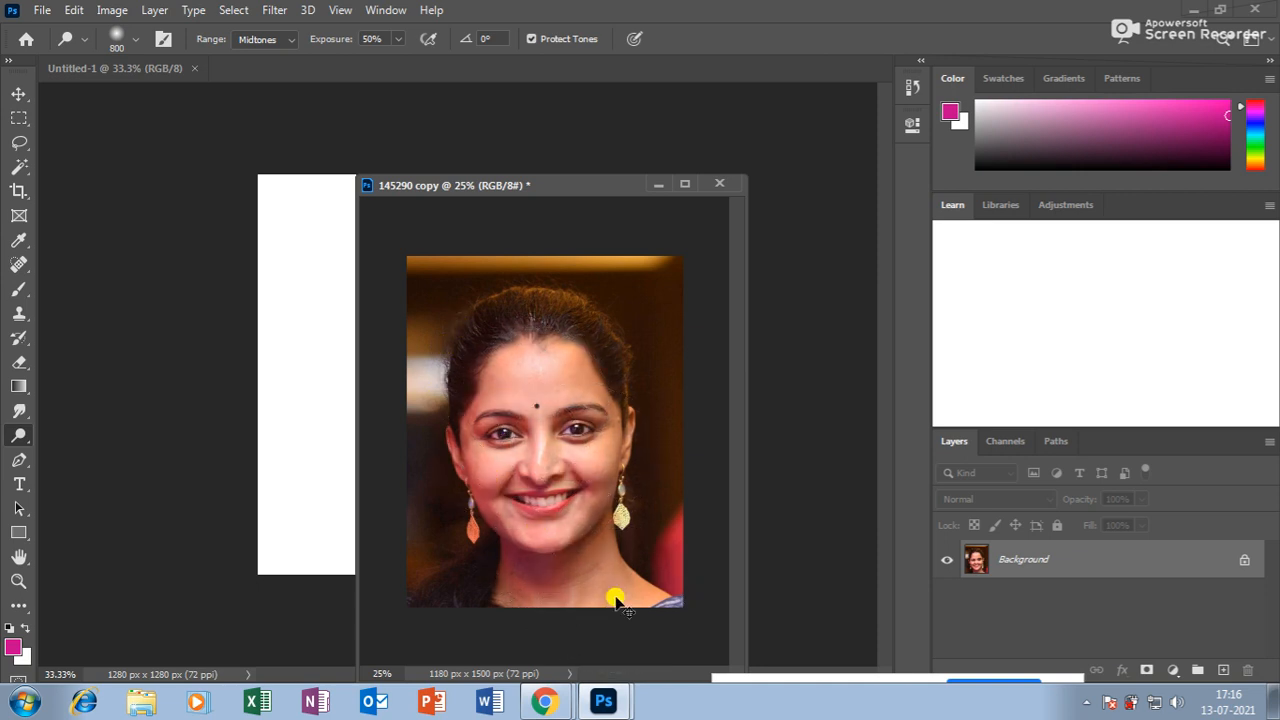
Select the Burn tool (65 px, Midtones, 50% exposure) from the toning flyout.
{"action": "right_click", "coordinate": [18, 437]}
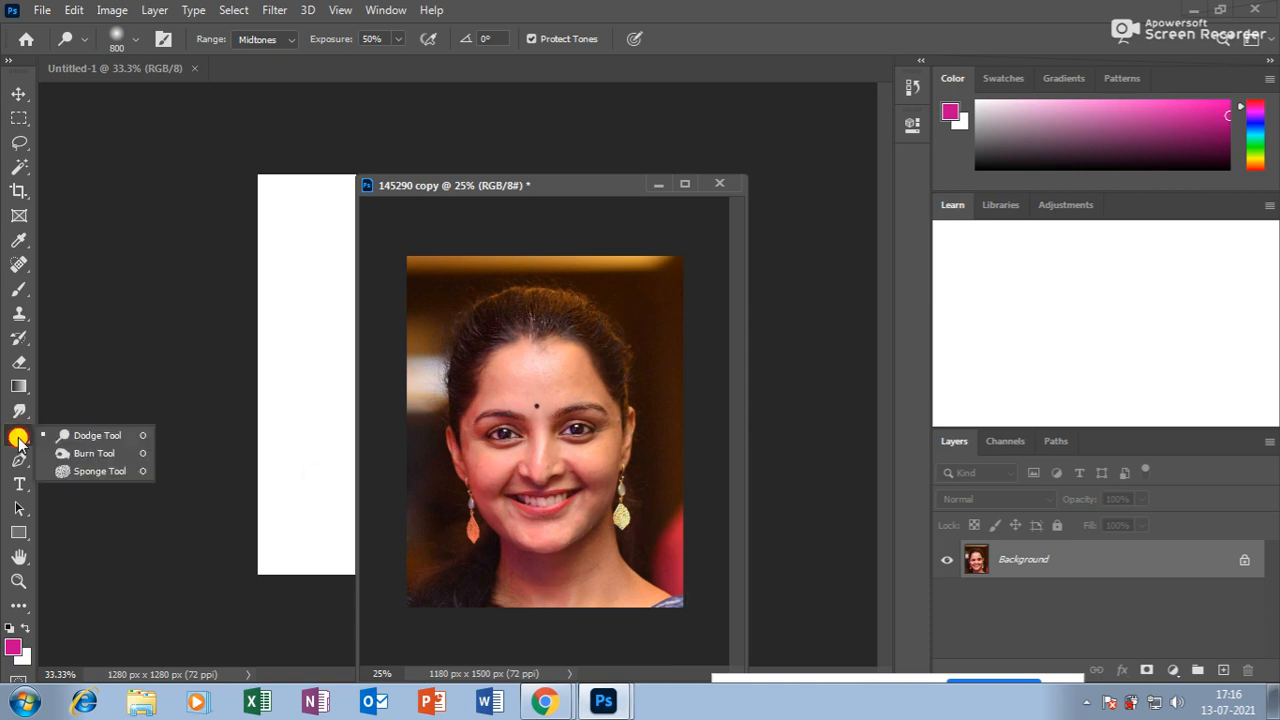
{"action": "left_click", "coordinate": [84, 437]}
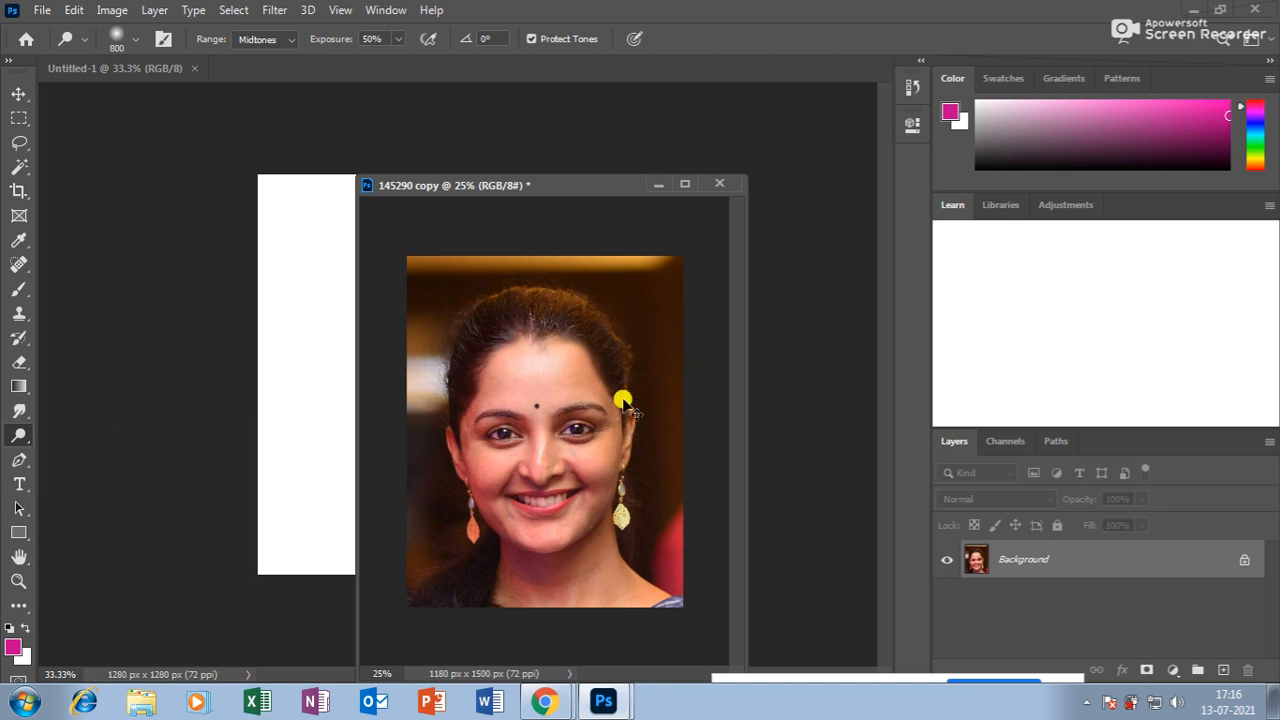
{"action": "left_click", "coordinate": [19, 437]}
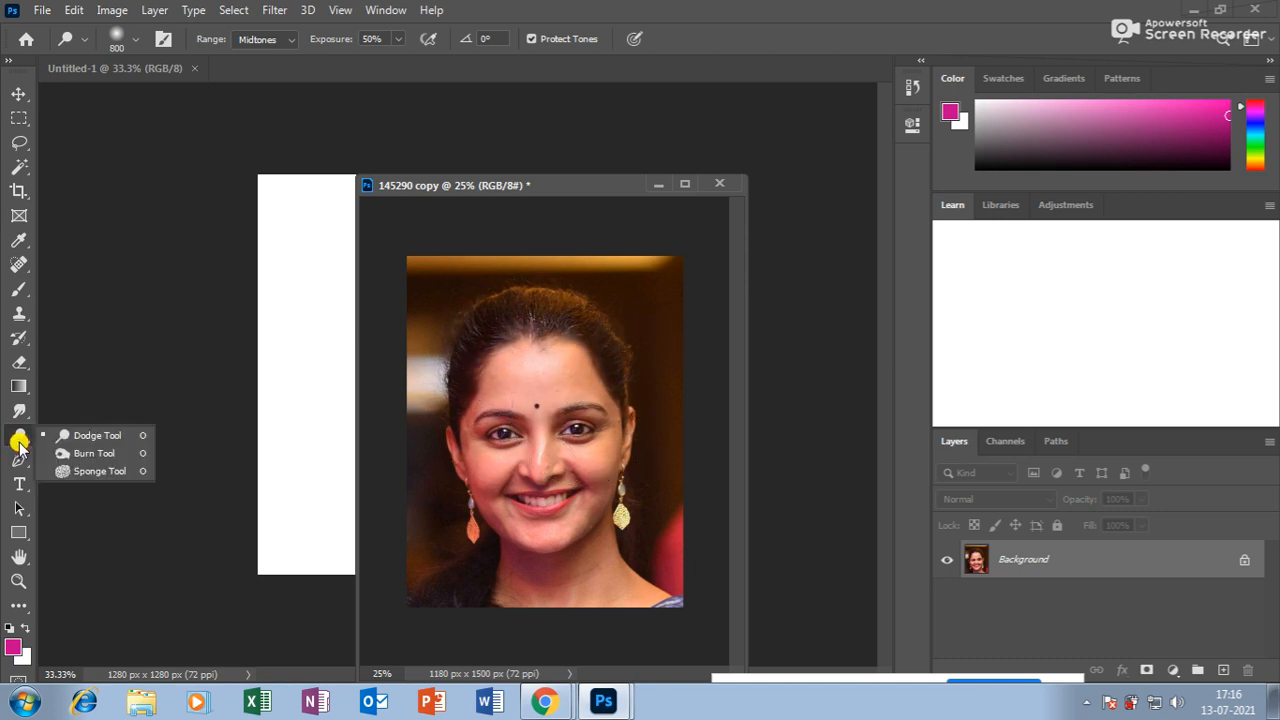
{"action": "left_click", "coordinate": [96, 453]}
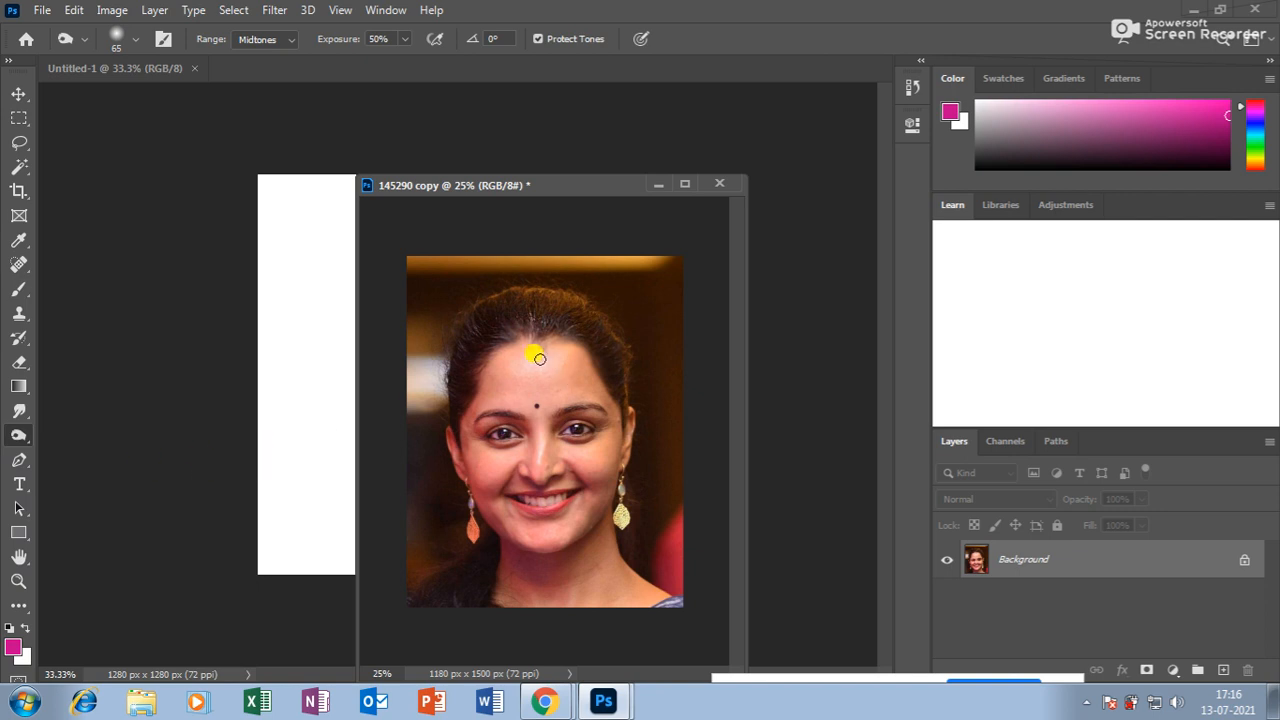
Enlarge the Burn brush to 1000 px and darken the face centre with two clicks.
{"action": "key", "text": "bracketright"}
{"action": "key", "text": "bracketright"}
{"action": "key", "text": "bracketright"}
{"action": "key", "text": "bracketright"}
{"action": "key", "text": "bracketright"}
{"action": "key", "text": "bracketright"}
{"action": "key", "text": "bracketright"}
{"action": "key", "text": "bracketright"}
{"action": "key", "text": "bracketright"}
{"action": "key", "text": "bracketright"}
{"action": "key", "text": "bracketright"}
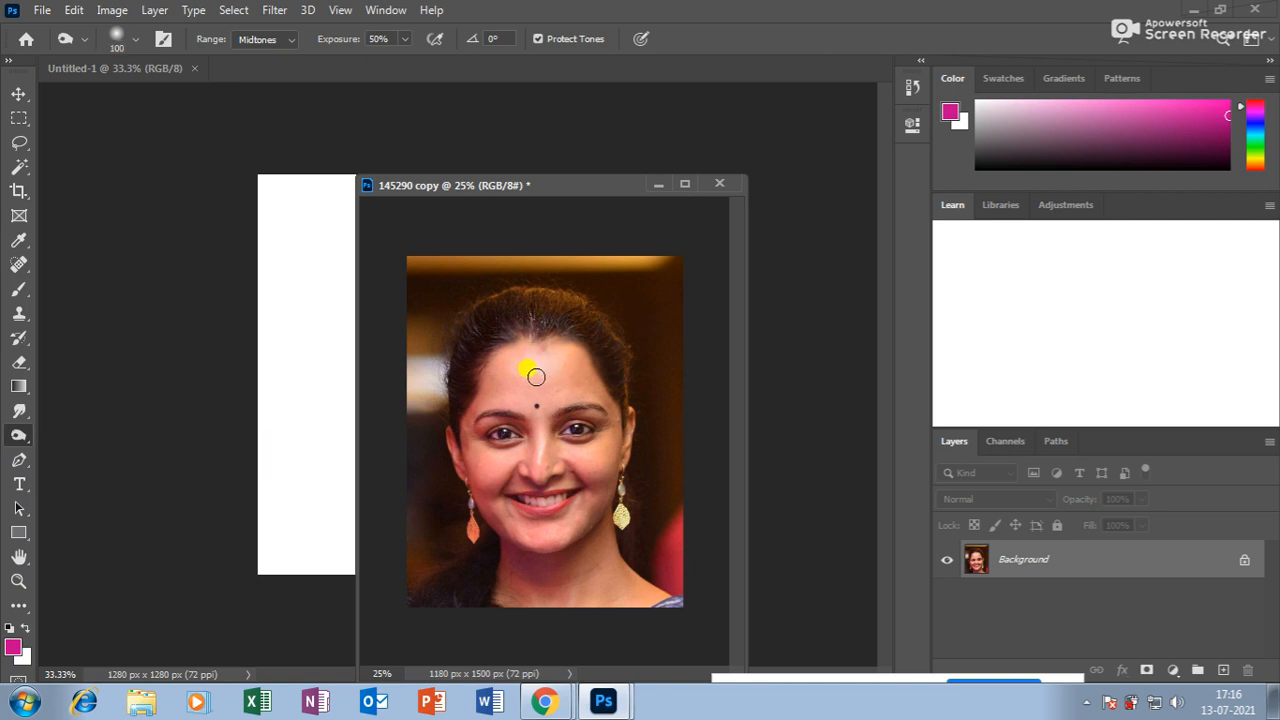
{"action": "key", "text": "bracketright"}
{"action": "key", "text": "bracketright"}
{"action": "key", "text": "bracketright"}
{"action": "key", "text": "bracketright"}
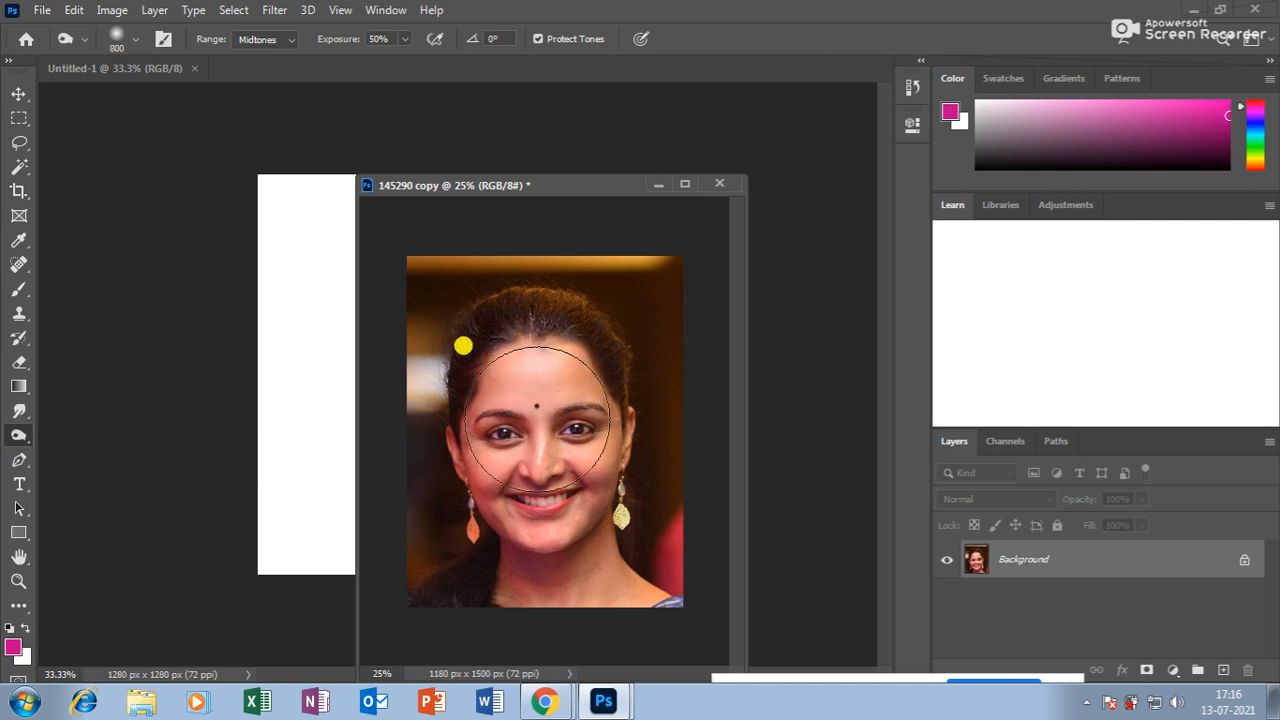
{"action": "left_click", "coordinate": [543, 420]}
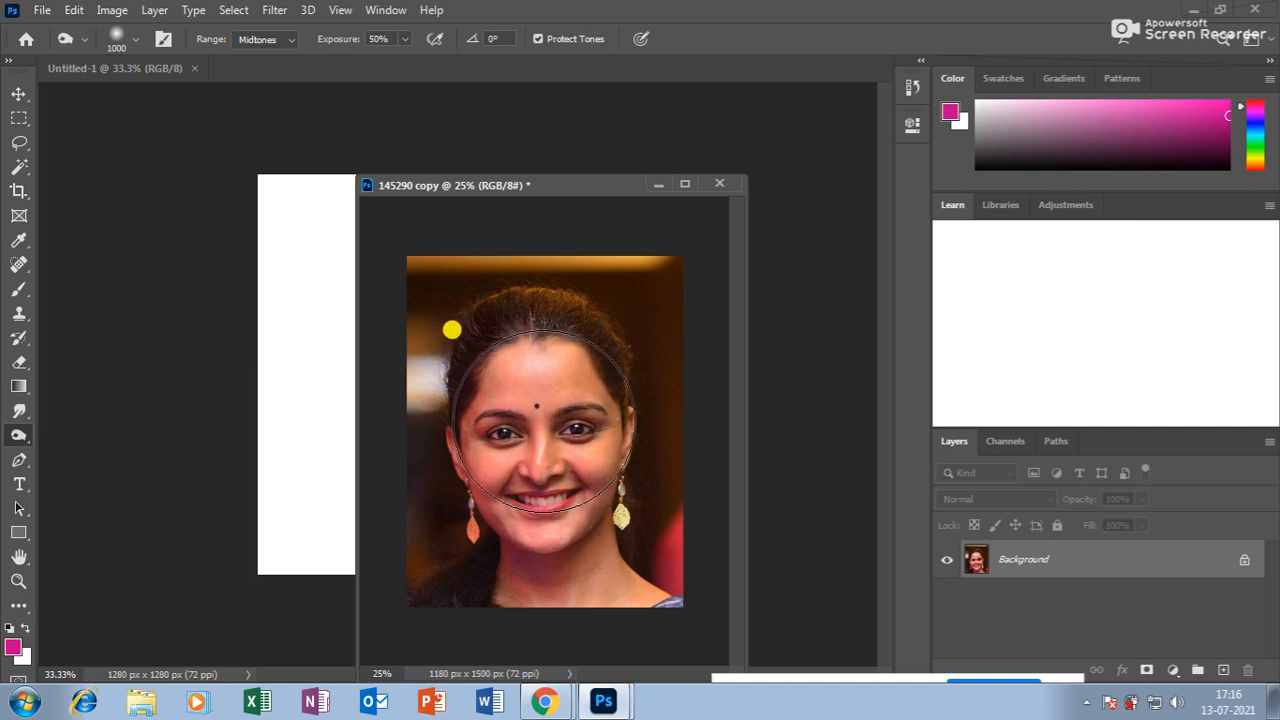
{"action": "left_click", "coordinate": [543, 407]}
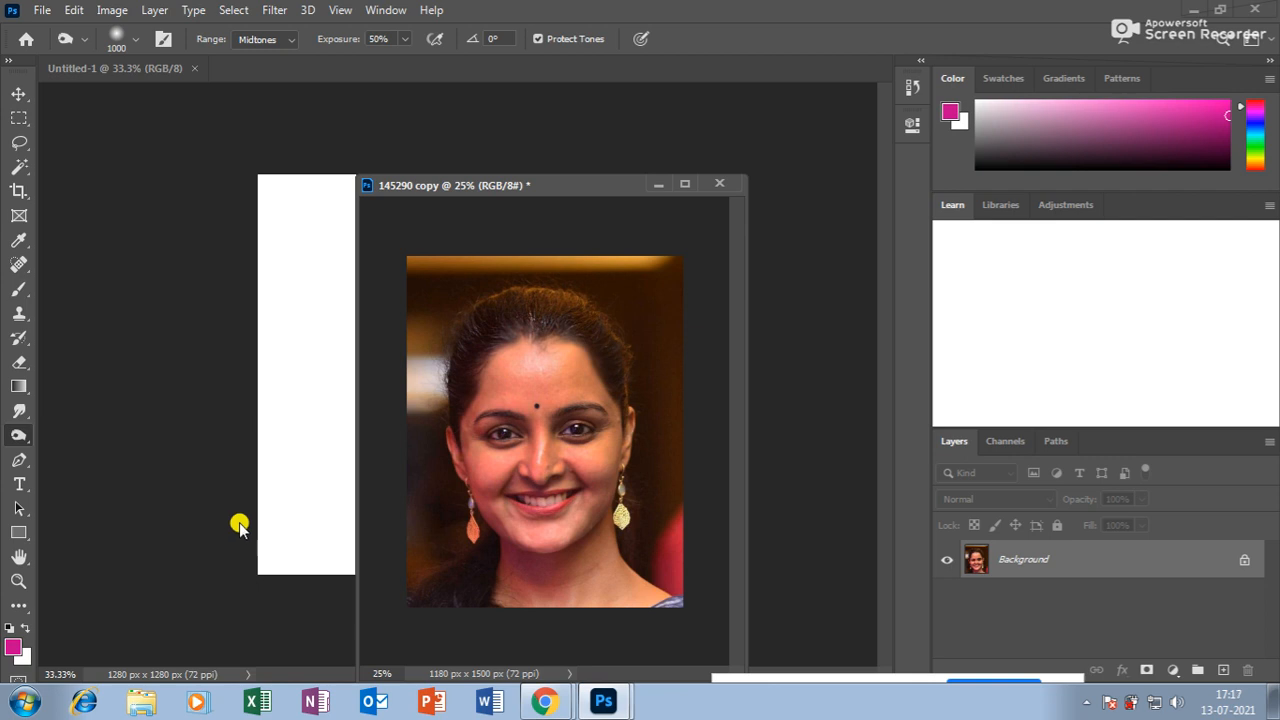
{"action": "left_click_drag", "start_coordinate": [18, 437], "coordinate": [95, 458]}
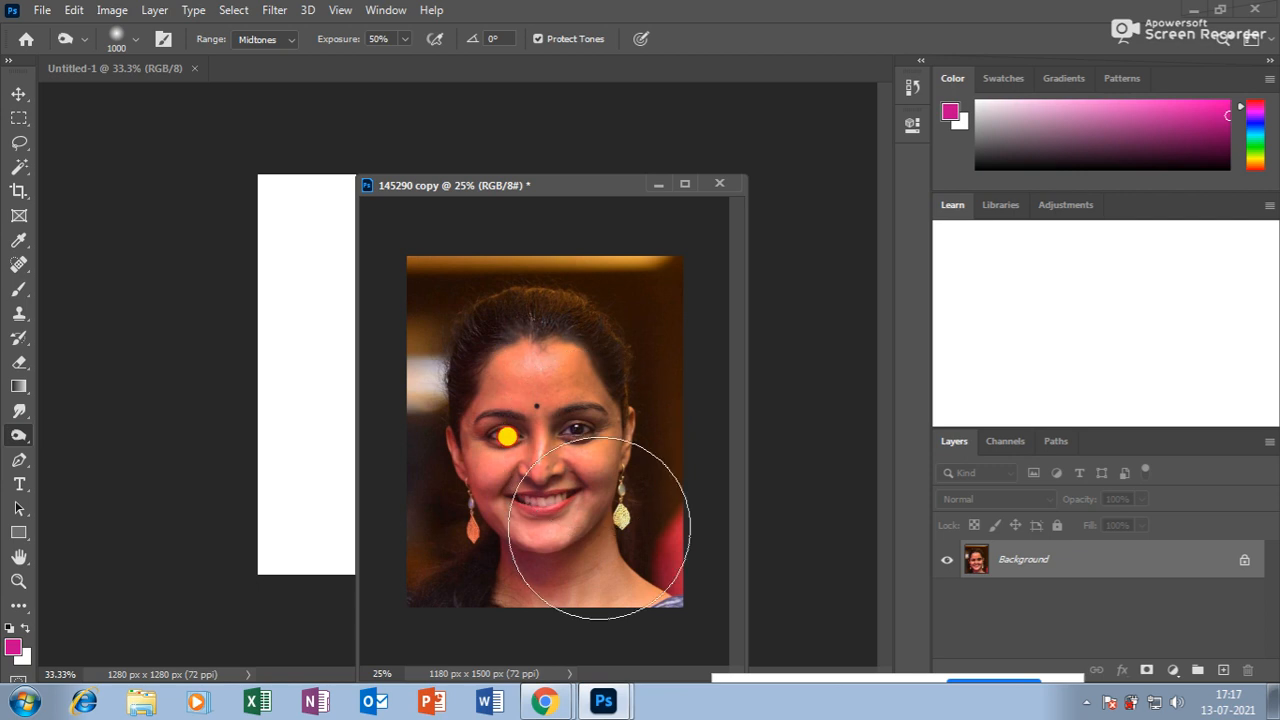
{"action": "mouse_move", "coordinate": [19, 436]}
{"action": "left_mouse_down"}
{"action": "mouse_move", "coordinate": [83, 432]}
{"action": "mouse_move", "coordinate": [82, 456]}
{"action": "left_mouse_up"}
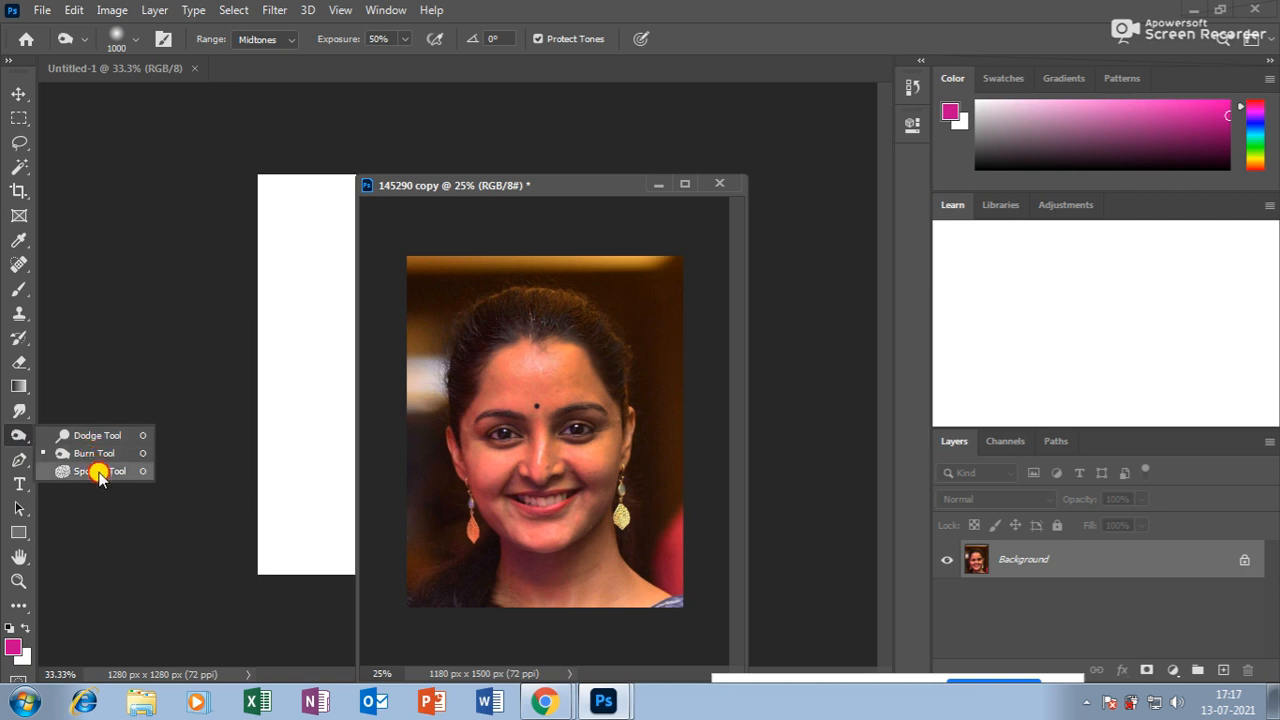
Select the Sponge tool at 600 px and desaturate the hair and forehead to grey.
{"action": "left_click", "coordinate": [102, 471]}
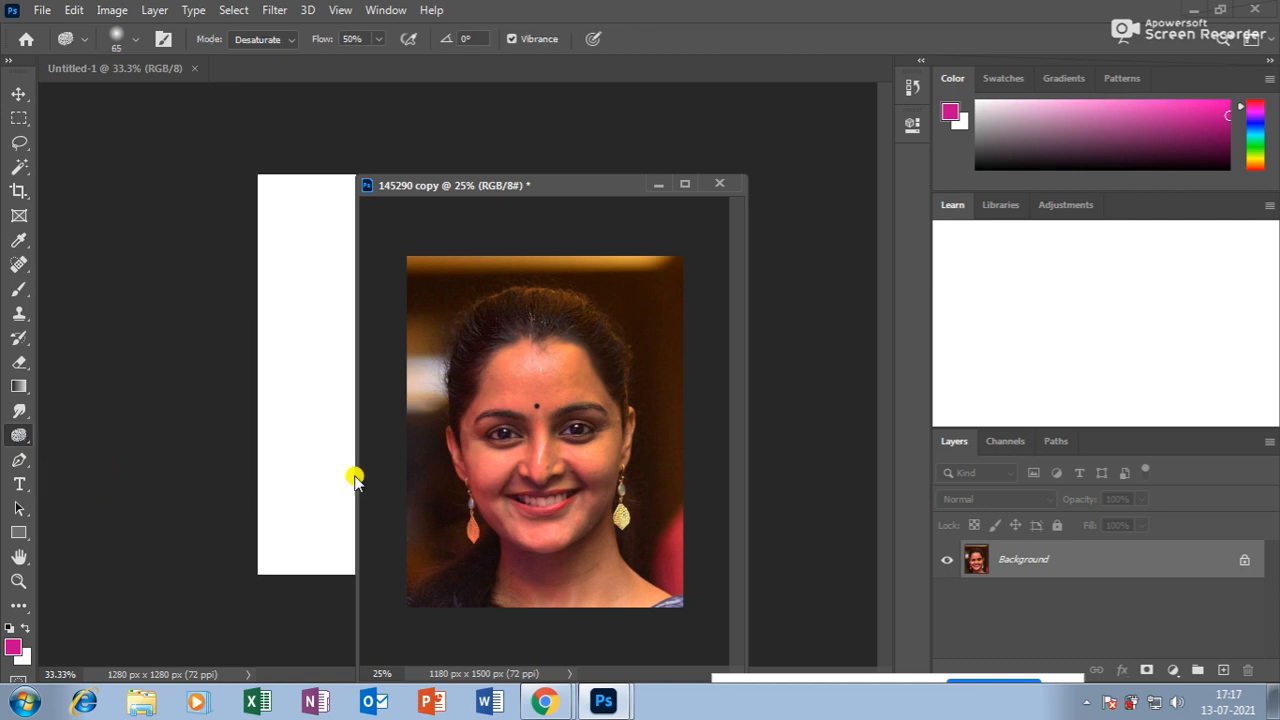
{"action": "key", "text": "bracketright"}
{"action": "key", "text": "bracketright"}
{"action": "key", "text": "bracketright"}
{"action": "key", "text": "bracketright"}
{"action": "key", "text": "bracketright"}
{"action": "key", "text": "bracketright"}
{"action": "key", "text": "bracketright"}
{"action": "key", "text": "bracketright"}
{"action": "key", "text": "bracketright"}
{"action": "key", "text": "bracketright"}
{"action": "key", "text": "bracketright"}
{"action": "key", "text": "bracketright"}
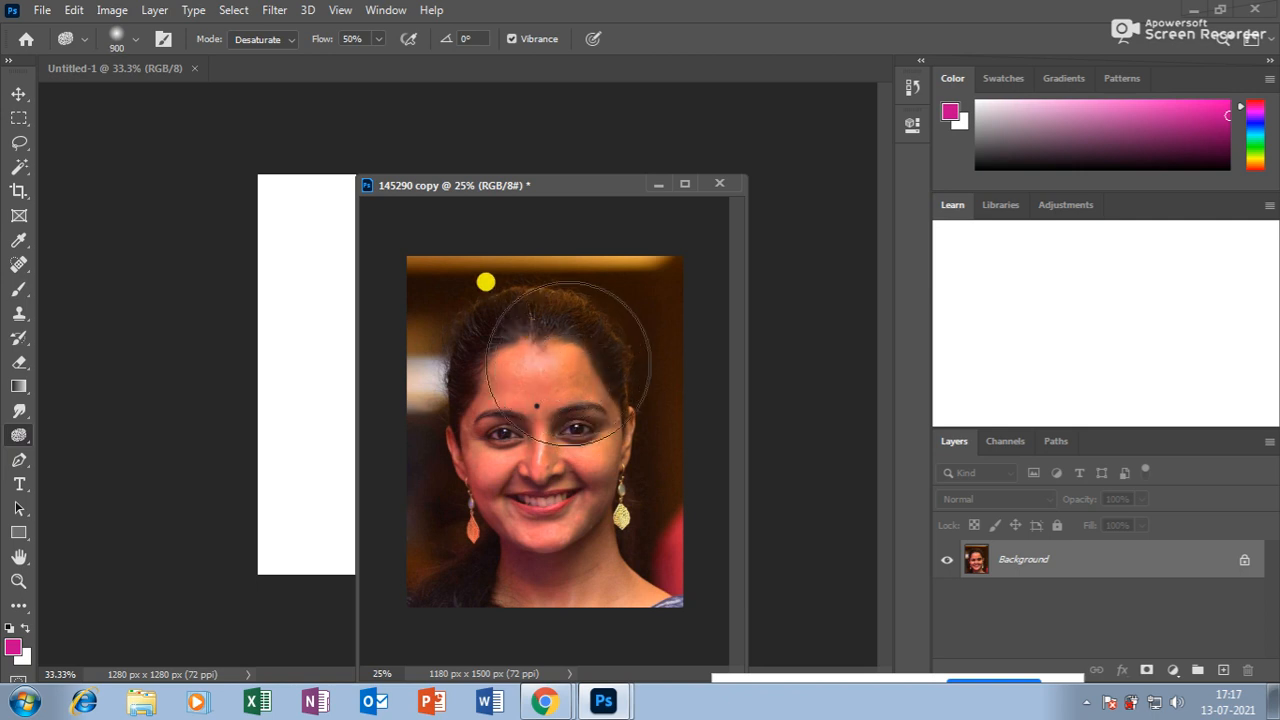
{"action": "key", "text": "bracketleft"}
{"action": "key", "text": "bracketleft"}
{"action": "key", "text": "bracketleft"}
{"action": "mouse_move", "coordinate": [520, 311]}
{"action": "left_mouse_down"}
{"action": "mouse_move", "coordinate": [552, 464]}
{"action": "mouse_move", "coordinate": [519, 360]}
{"action": "mouse_move", "coordinate": [531, 266]}
{"action": "mouse_move", "coordinate": [540, 414]}
{"action": "mouse_move", "coordinate": [491, 423]}
{"action": "mouse_move", "coordinate": [514, 292]}
{"action": "mouse_move", "coordinate": [523, 494]}
{"action": "mouse_move", "coordinate": [529, 234]}
{"action": "mouse_move", "coordinate": [586, 491]}
{"action": "mouse_move", "coordinate": [543, 352]}
{"action": "mouse_move", "coordinate": [526, 220]}
{"action": "mouse_move", "coordinate": [566, 563]}
{"action": "mouse_move", "coordinate": [607, 571]}
{"action": "mouse_move", "coordinate": [494, 211]}
{"action": "mouse_move", "coordinate": [531, 451]}
{"action": "mouse_move", "coordinate": [690, 672]}
{"action": "mouse_move", "coordinate": [560, 420]}
{"action": "mouse_move", "coordinate": [523, 249]}
{"action": "mouse_move", "coordinate": [535, 460]}
{"action": "left_mouse_up"}
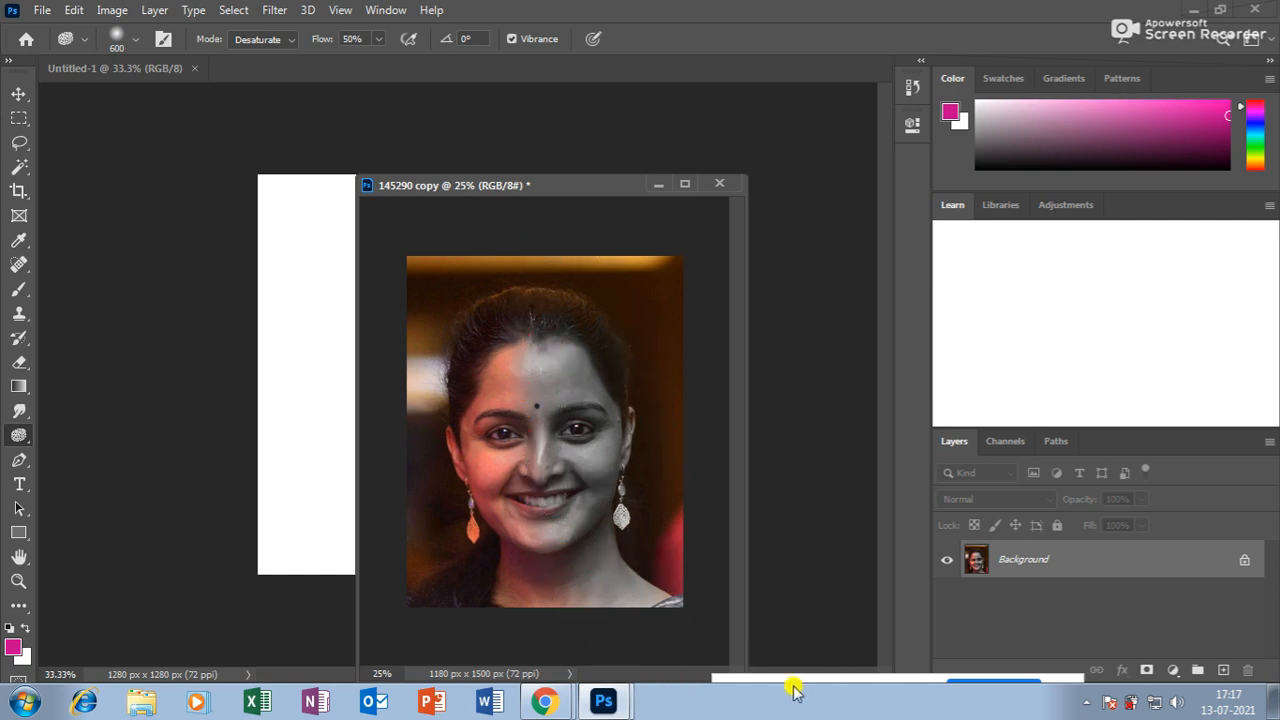
{"action": "mouse_move", "coordinate": [502, 348]}
{"action": "left_mouse_down"}
{"action": "mouse_move", "coordinate": [484, 409]}
{"action": "mouse_move", "coordinate": [500, 316]}
{"action": "mouse_move", "coordinate": [488, 329]}
{"action": "mouse_move", "coordinate": [502, 341]}
{"action": "mouse_move", "coordinate": [466, 461]}
{"action": "mouse_move", "coordinate": [517, 357]}
{"action": "mouse_move", "coordinate": [500, 428]}
{"action": "left_mouse_up"}
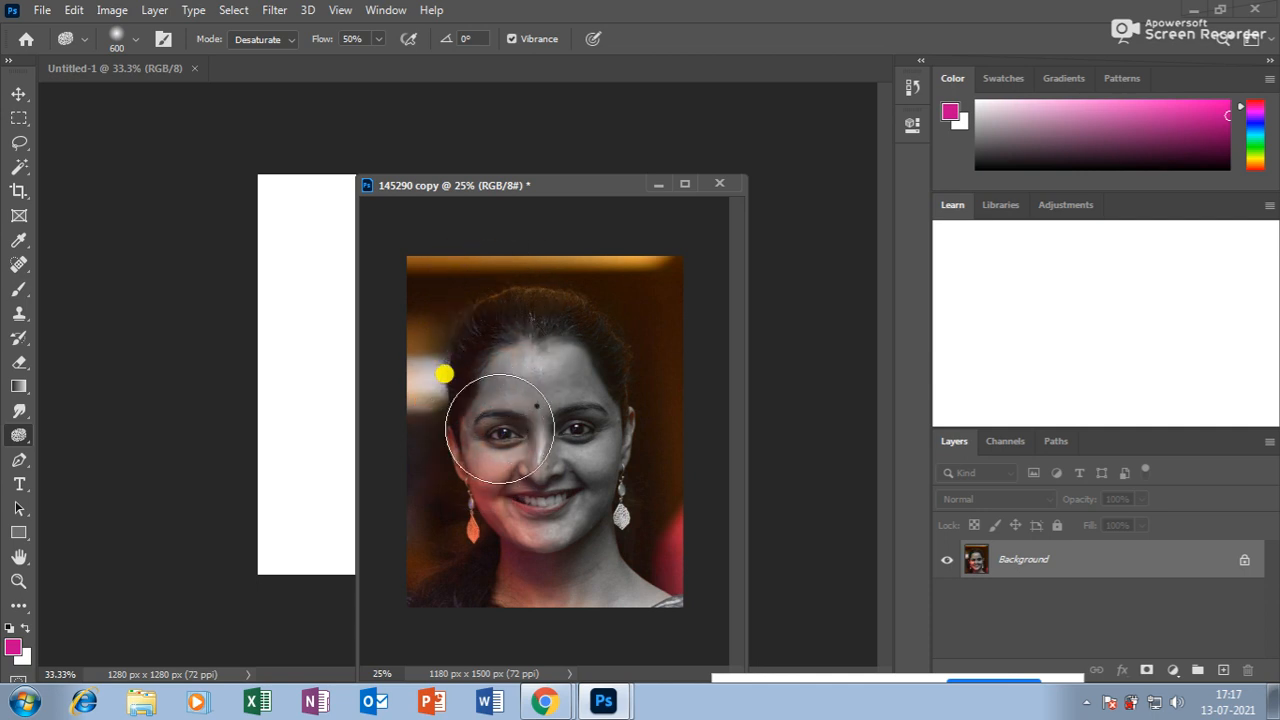
Keep the Sponge tool active and bring the Google Meet call to the front.
{"action": "left_click_drag", "start_coordinate": [16, 430], "coordinate": [88, 478]}
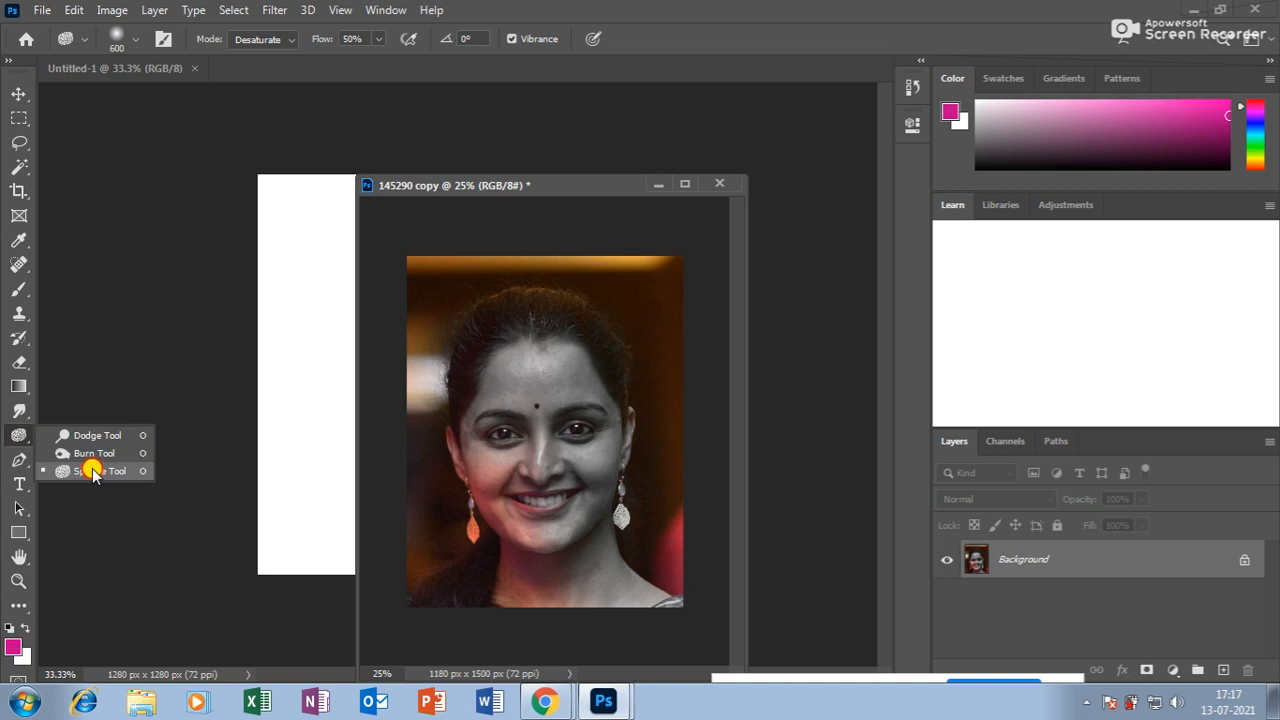
{"action": "left_click_drag", "start_coordinate": [92, 474], "coordinate": [92, 474]}
{"action": "left_click", "coordinate": [546, 703]}
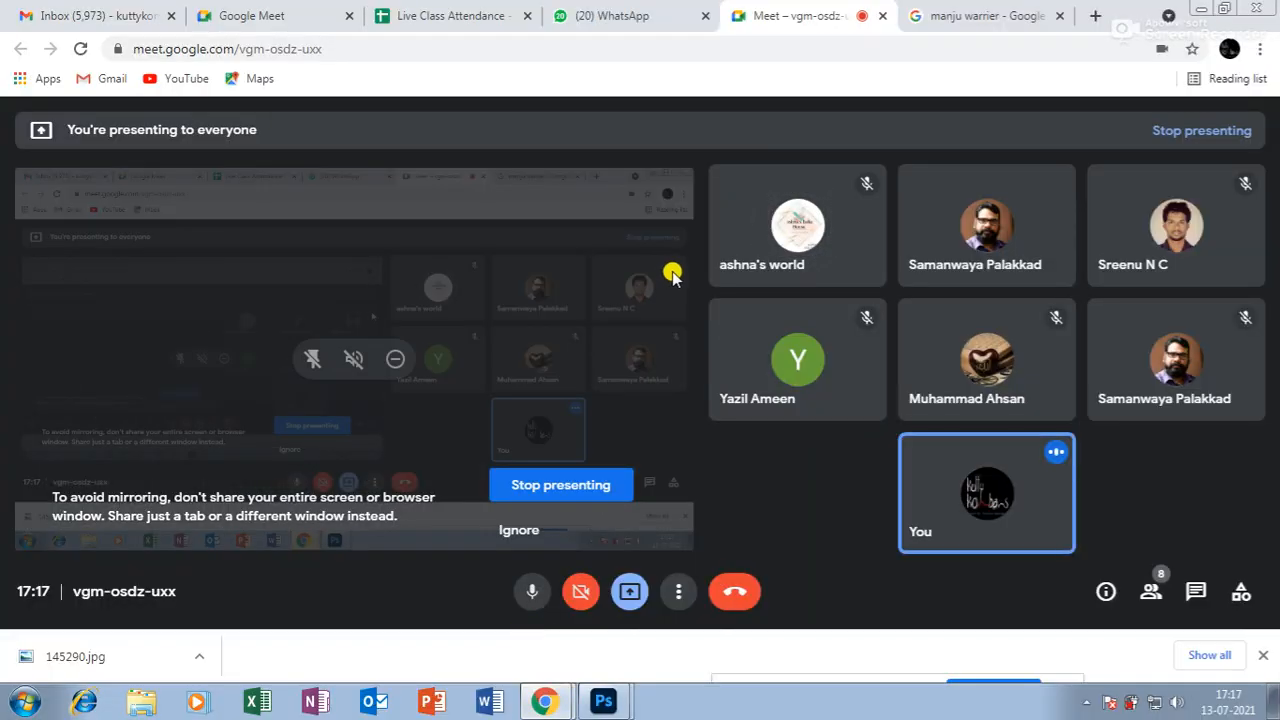
Return to Photoshop from the Google Meet window via the taskbar icon.
{"action": "left_click", "coordinate": [608, 704]}
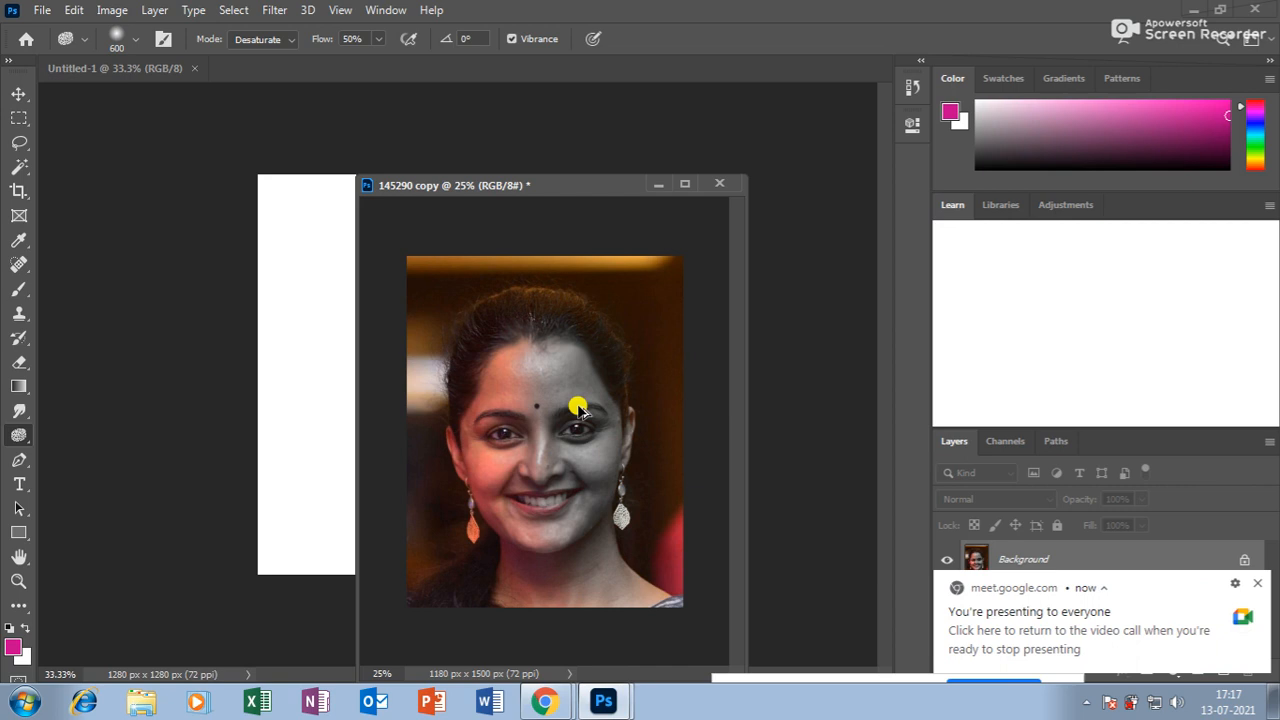
Desaturate more of the face, try Dodge and Burn, then grey the left face with Sponge.
{"action": "left_click_drag", "start_coordinate": [580, 410], "coordinate": [523, 349]}
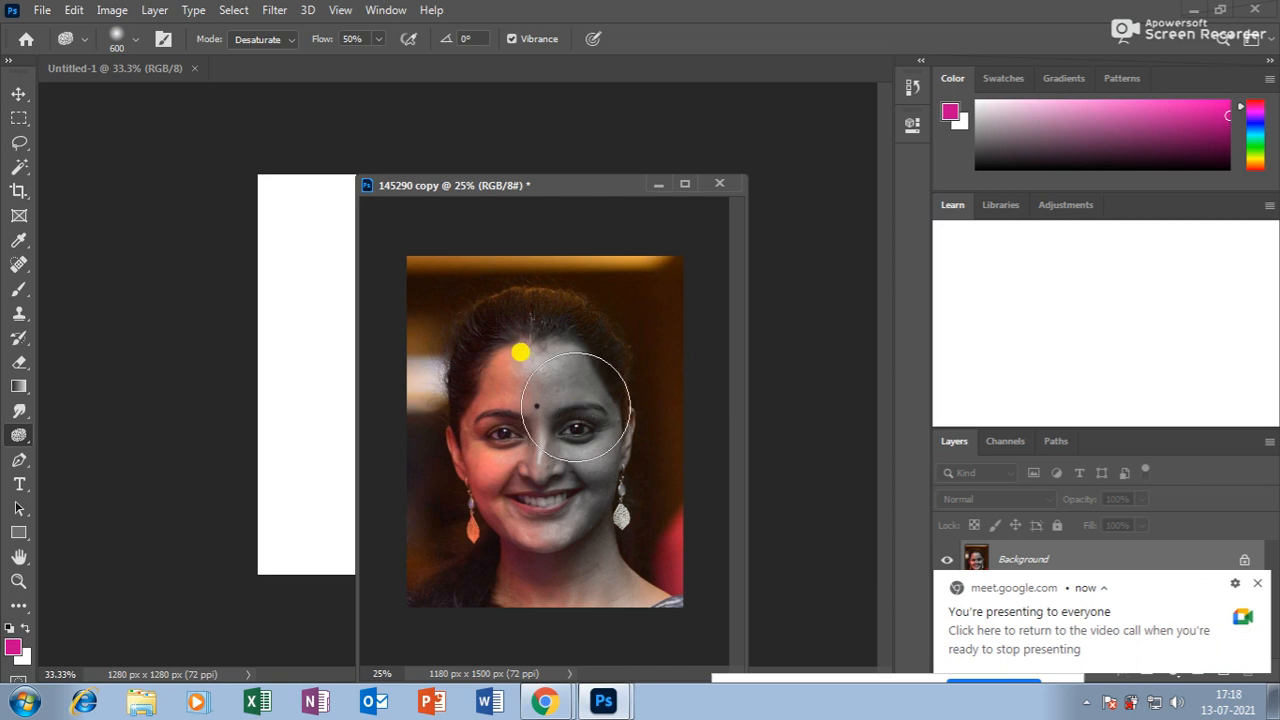
{"action": "right_click", "coordinate": [14, 437]}
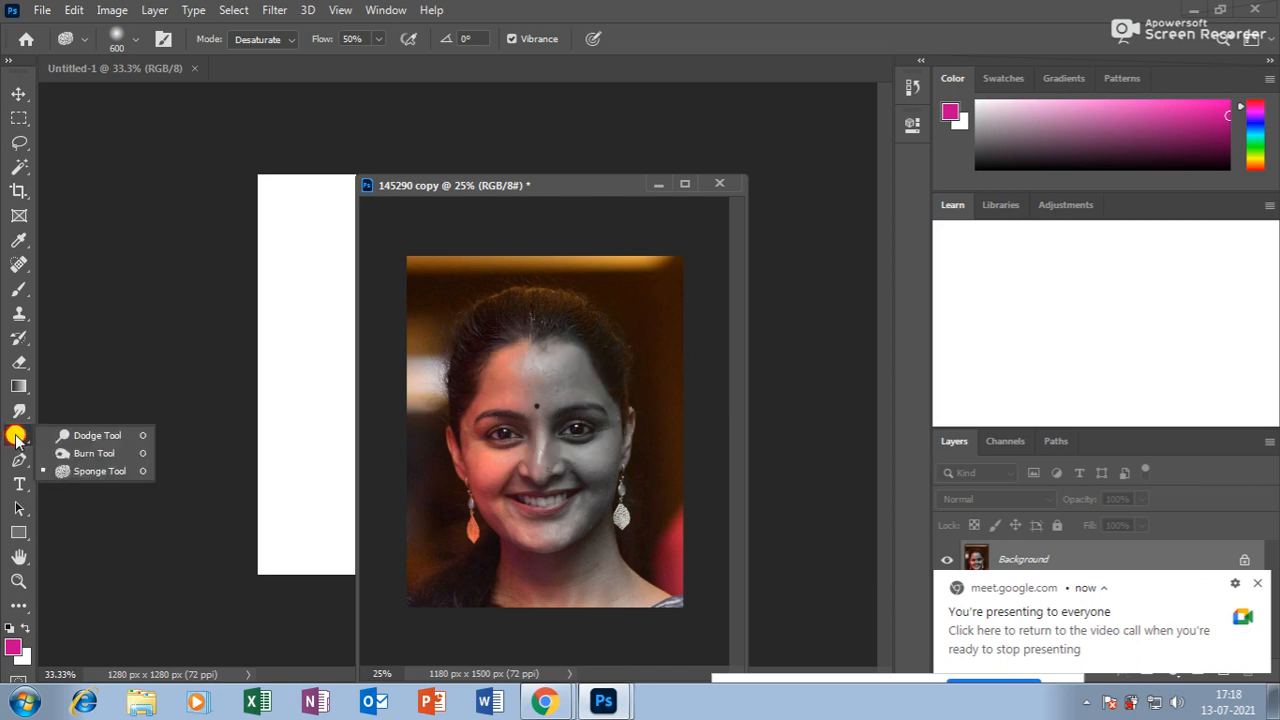
{"action": "left_click", "coordinate": [85, 437]}
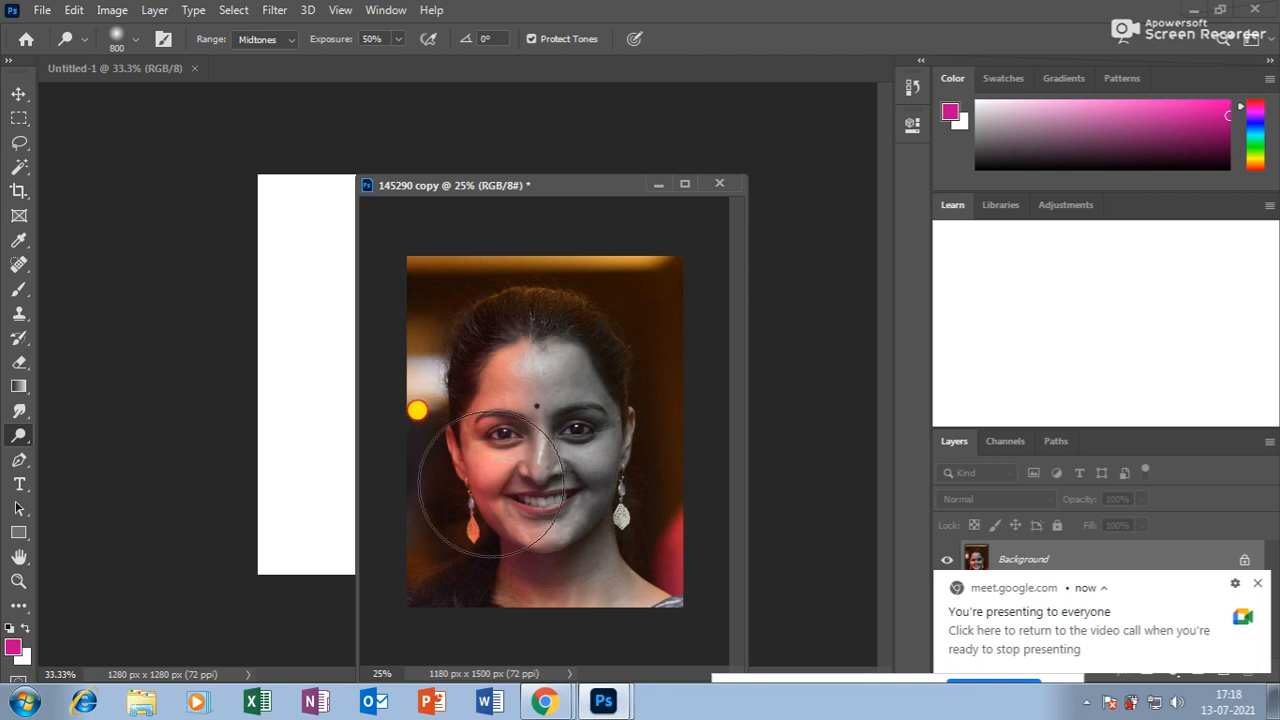
{"action": "right_click", "coordinate": [24, 435]}
{"action": "left_click", "coordinate": [85, 450]}
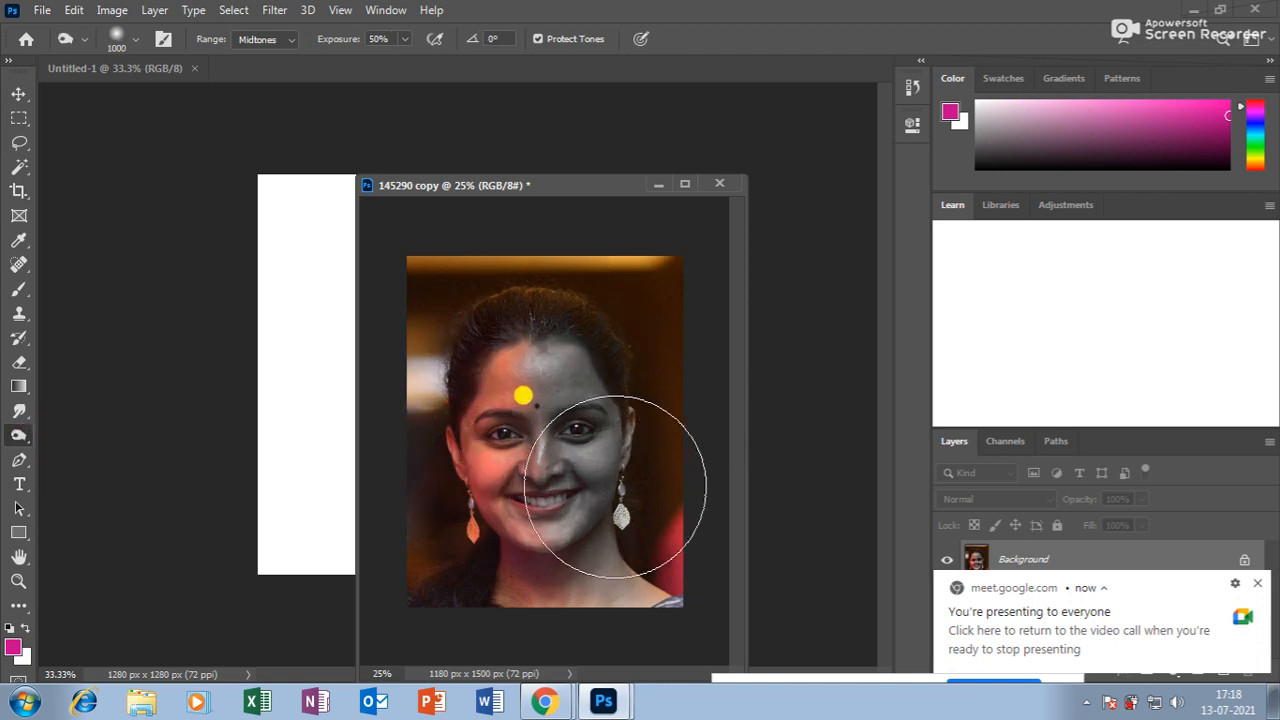
{"action": "right_click", "coordinate": [17, 435]}
{"action": "left_click", "coordinate": [72, 472]}
{"action": "mouse_move", "coordinate": [478, 388]}
{"action": "left_mouse_down"}
{"action": "mouse_move", "coordinate": [498, 429]}
{"action": "mouse_move", "coordinate": [504, 341]}
{"action": "mouse_move", "coordinate": [515, 484]}
{"action": "mouse_move", "coordinate": [526, 413]}
{"action": "left_mouse_up"}
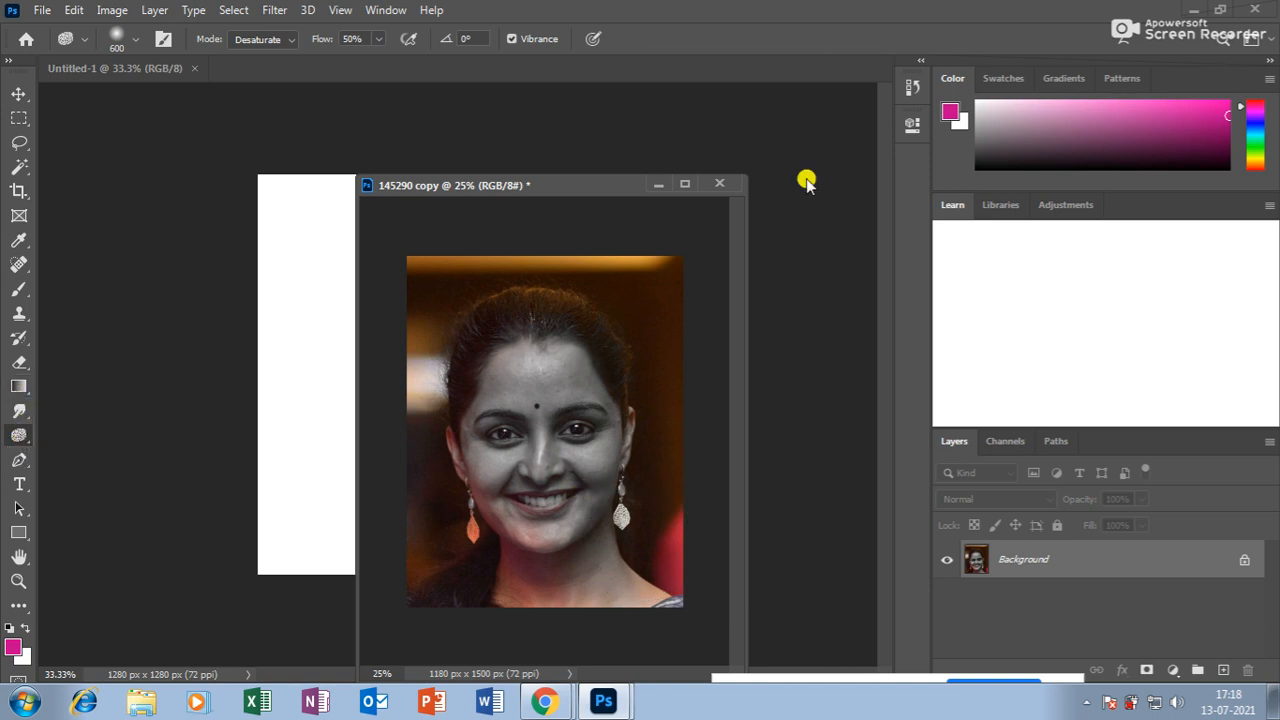
Close the greyed copy without saving, select Clone Stamp, and reopen 145290.jpg from Open Recent.
{"action": "left_click", "coordinate": [719, 183]}
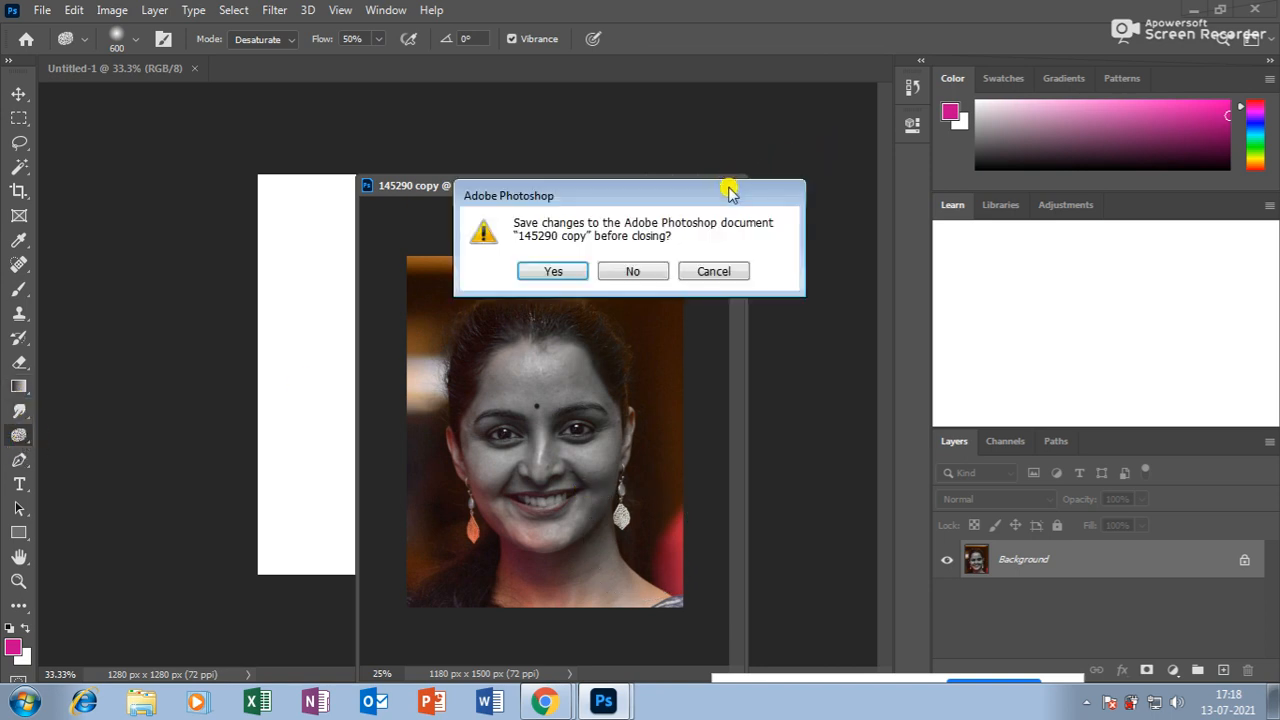
{"action": "left_click", "coordinate": [634, 271]}
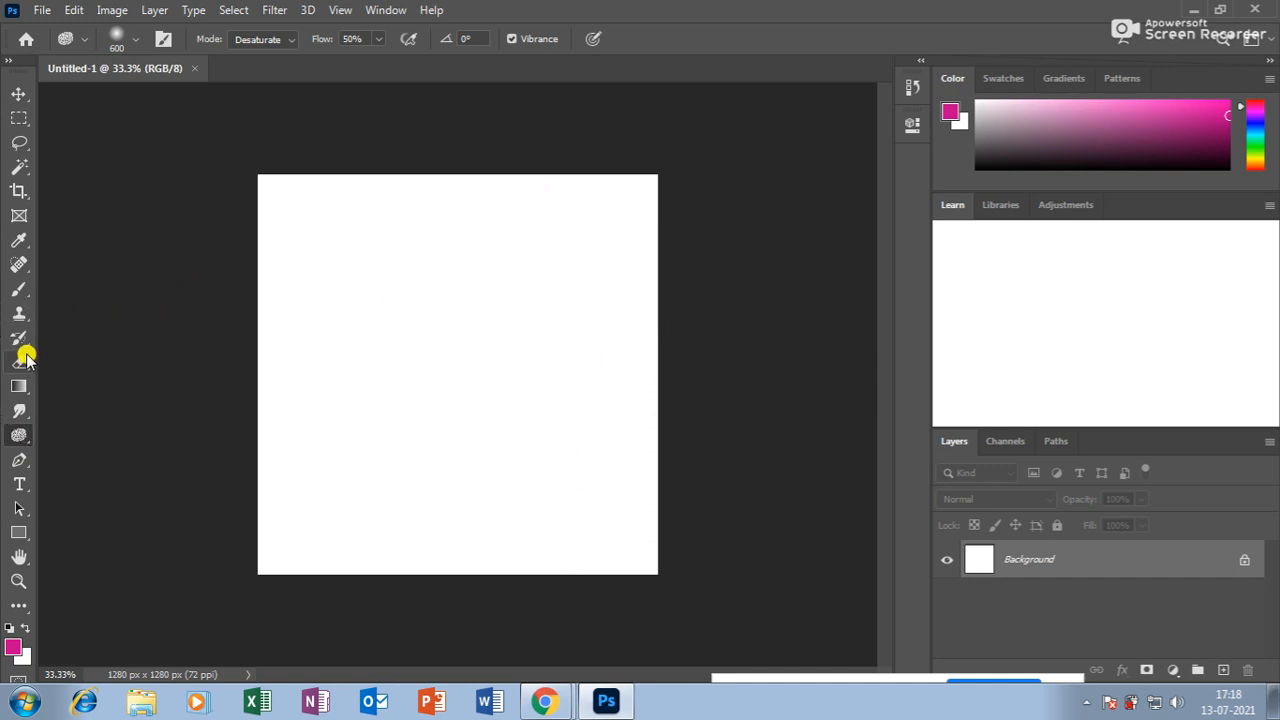
{"action": "left_click", "coordinate": [22, 316]}
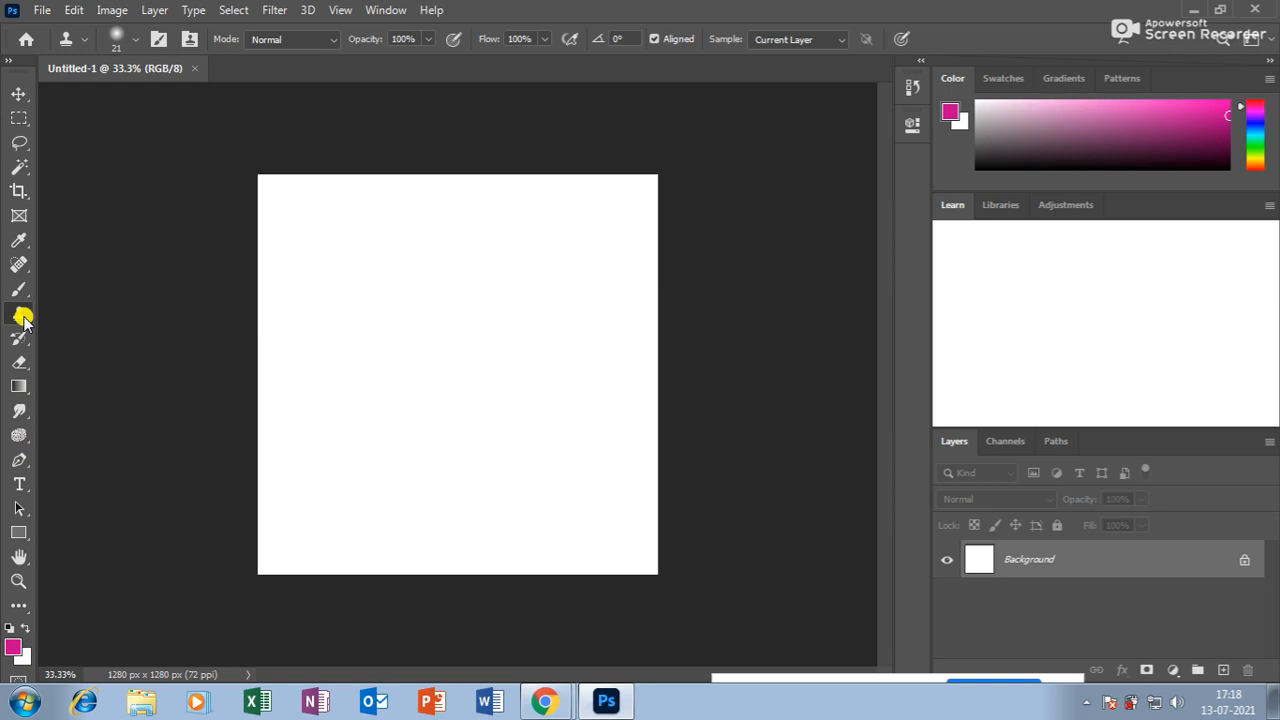
{"action": "left_click", "coordinate": [42, 12]}
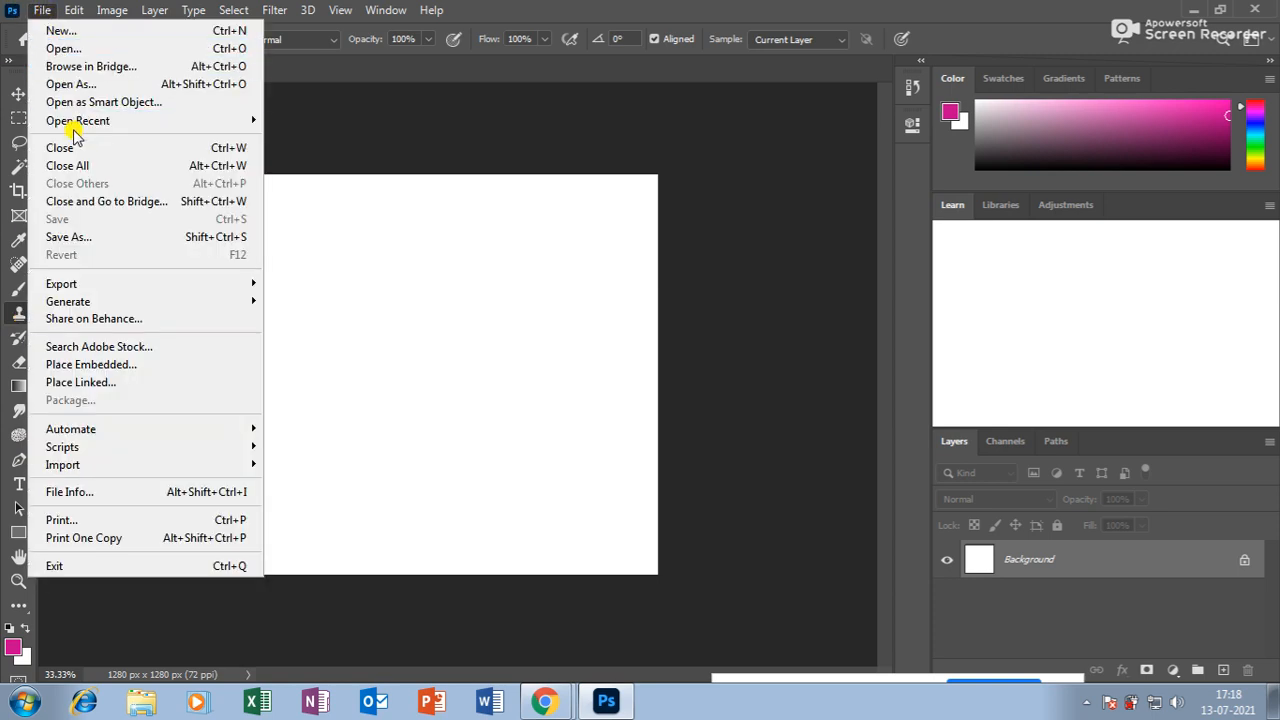
{"action": "mouse_move", "coordinate": [80, 124]}
{"action": "left_click", "coordinate": [330, 123]}
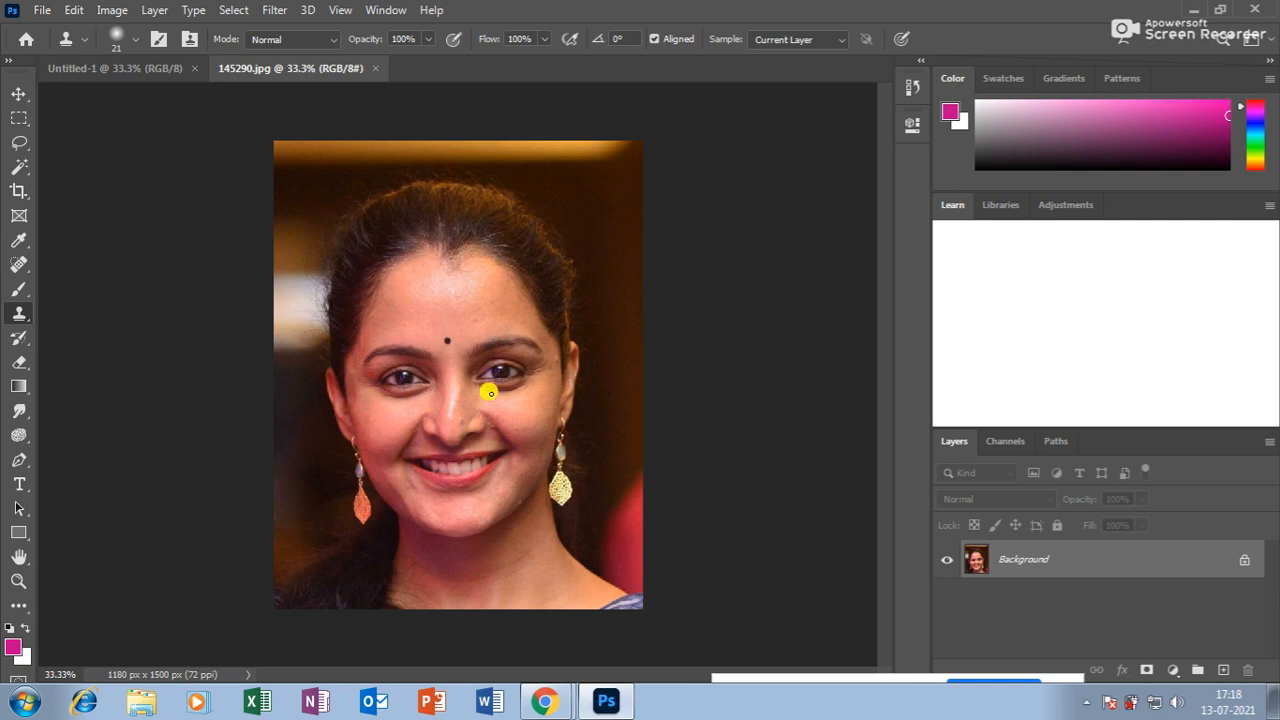
Zoom into the face to 100% and scroll over the forehead and cheeks.
{"action": "left_click", "coordinate": [18, 581]}
{"action": "left_click", "coordinate": [503, 389]}
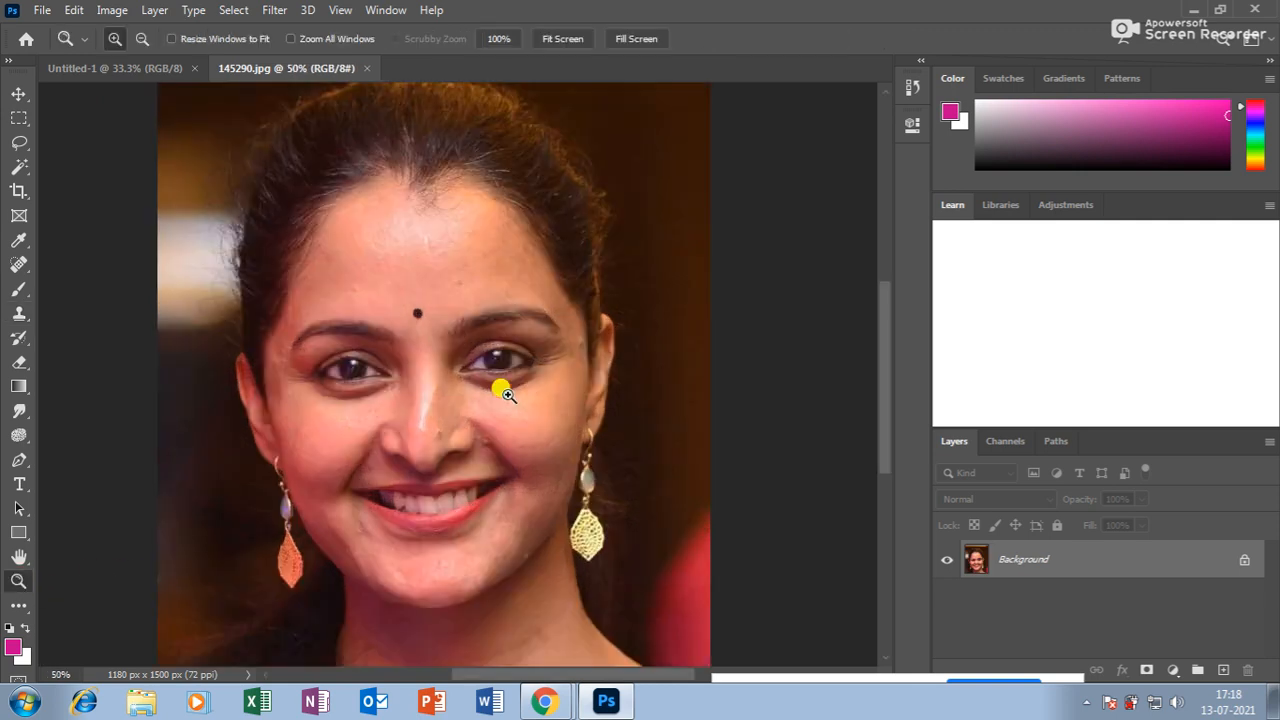
{"action": "left_click", "coordinate": [366, 309]}
{"action": "left_click", "coordinate": [430, 340]}
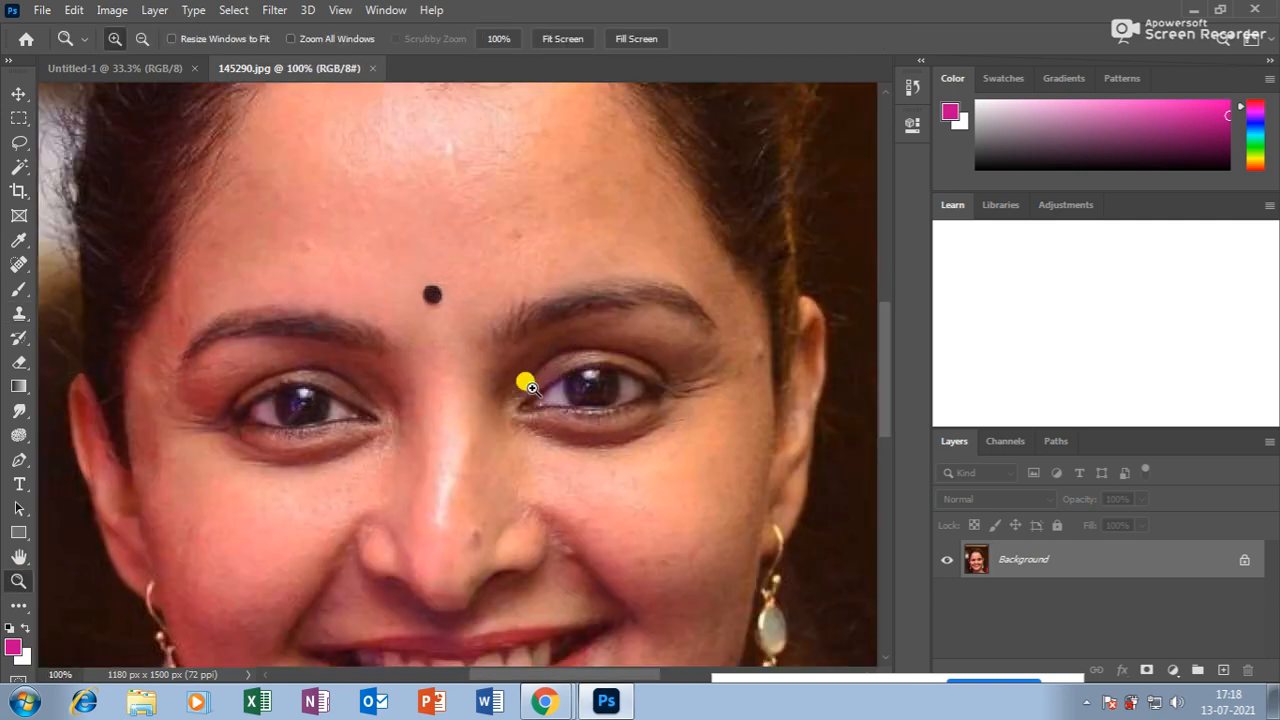
{"action": "scroll", "coordinate": [522, 387], "scroll_direction": "up", "scroll_amount": 1}
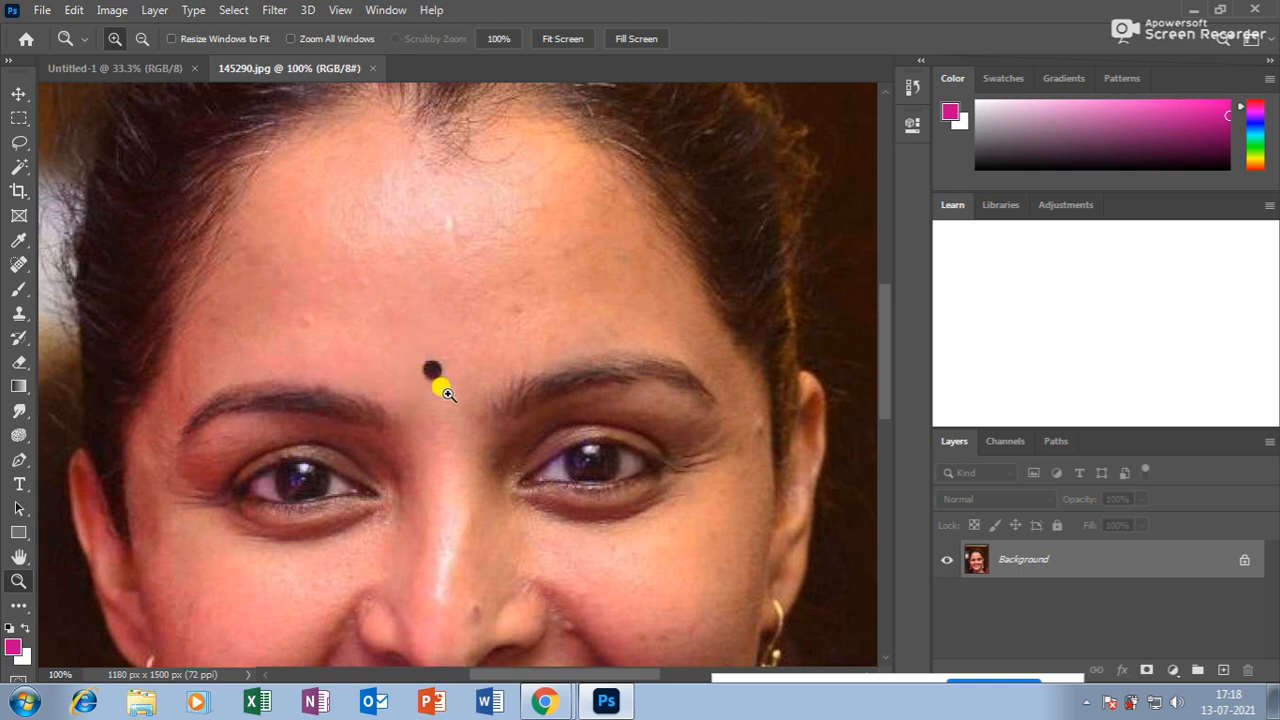
{"action": "scroll", "coordinate": [426, 390], "scroll_direction": "down", "scroll_amount": 2}
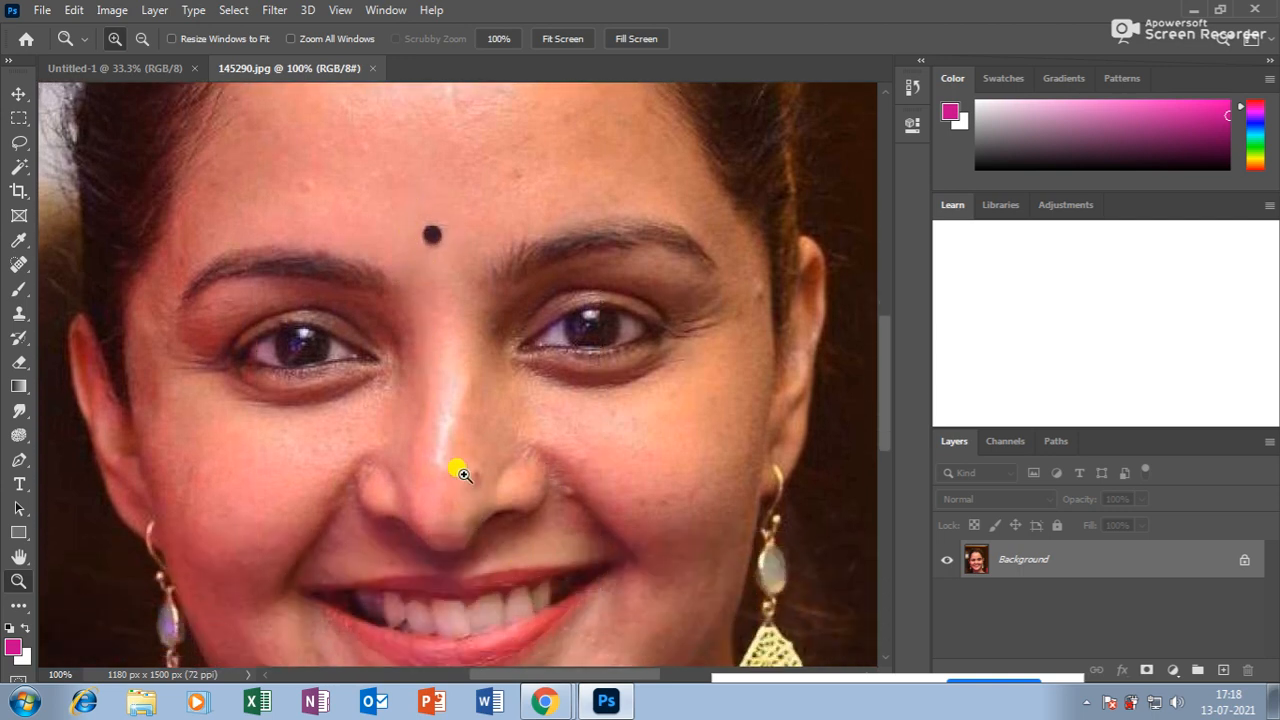
{"action": "scroll", "coordinate": [730, 425], "scroll_direction": "down", "scroll_amount": 2}
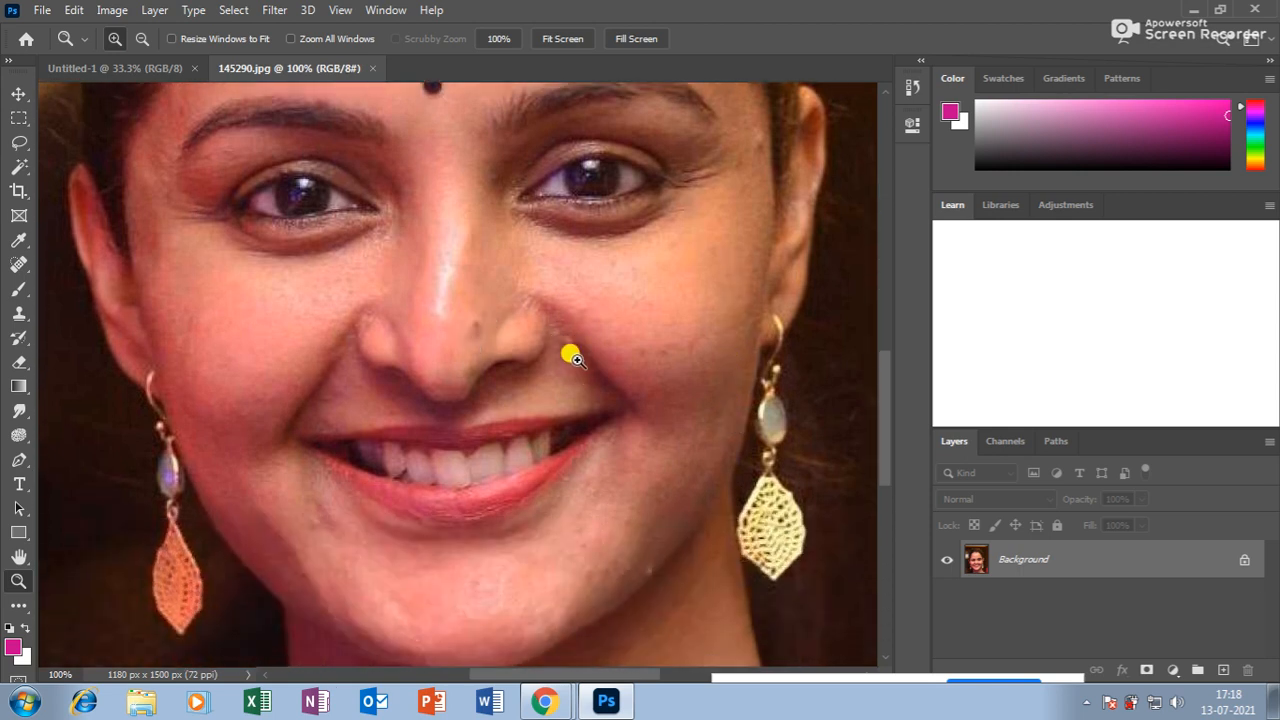
{"action": "scroll", "coordinate": [735, 383], "scroll_direction": "down", "scroll_amount": 1}
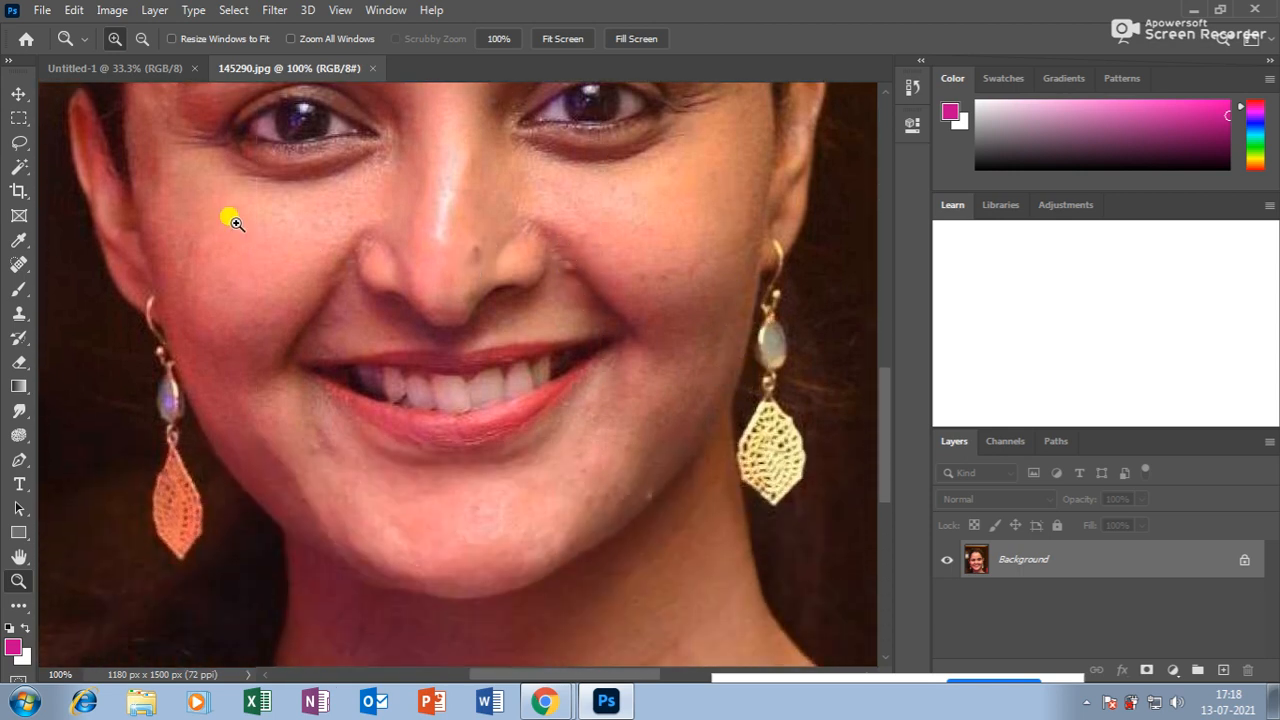
{"action": "scroll", "coordinate": [229, 214], "scroll_direction": "up", "scroll_amount": 3}
{"action": "scroll", "coordinate": [399, 320], "scroll_direction": "up", "scroll_amount": 1}
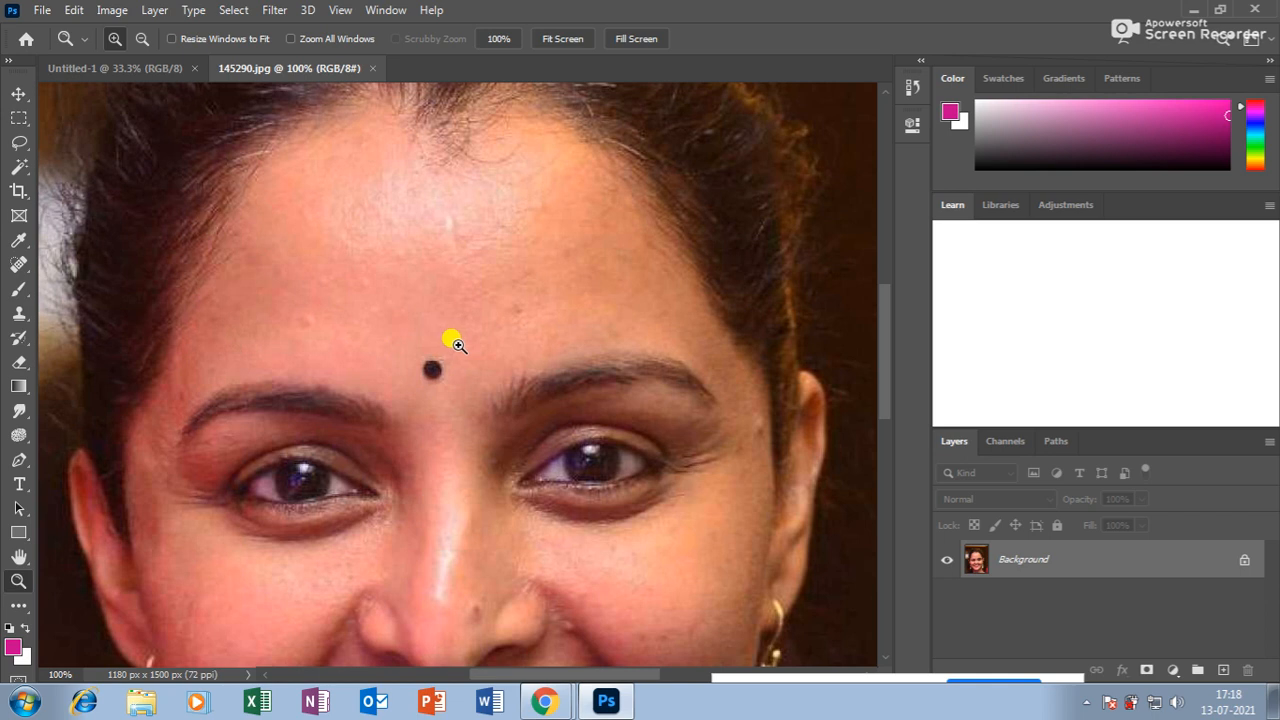
Close a taskbar popup and select the Clone Stamp tool.
{"action": "left_click", "coordinate": [1086, 705]}
{"action": "left_click", "coordinate": [1086, 705]}
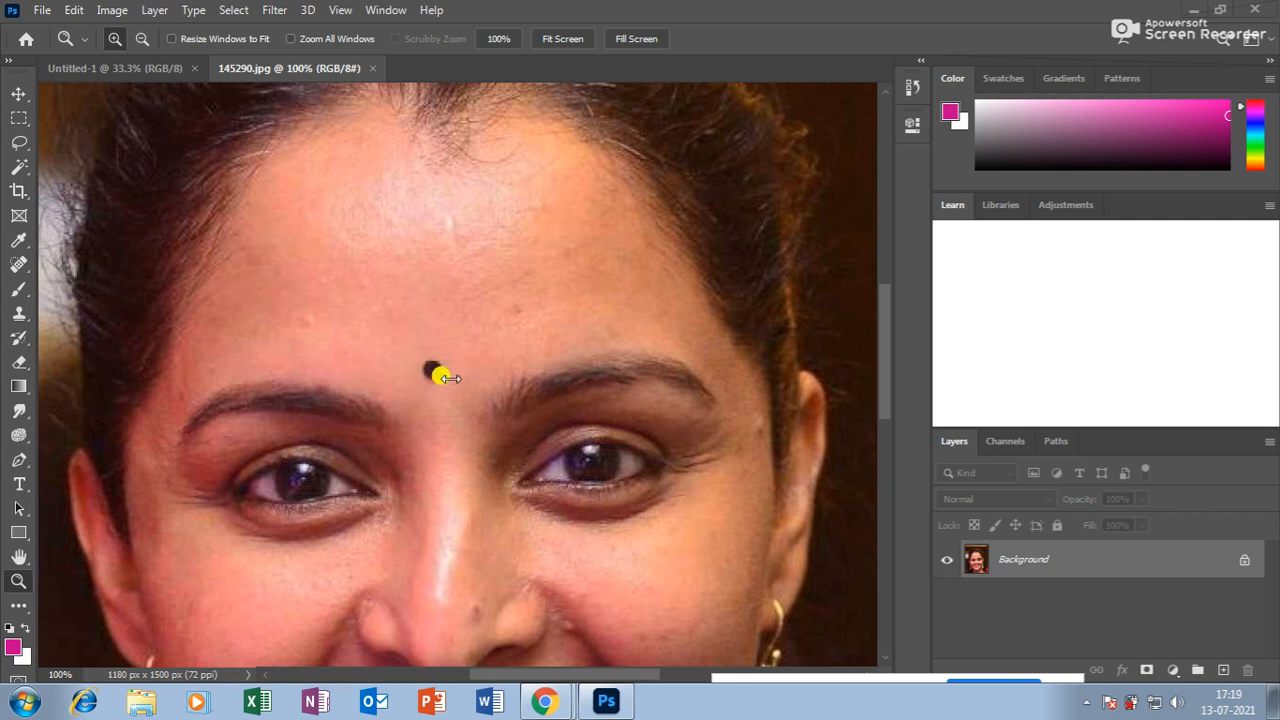
{"action": "left_click", "coordinate": [432, 366]}
{"action": "left_click", "coordinate": [18, 313]}
Clone clean forehead skin over the bindi and the remaining brownish spot.
{"action": "left_click", "coordinate": [70, 312]}
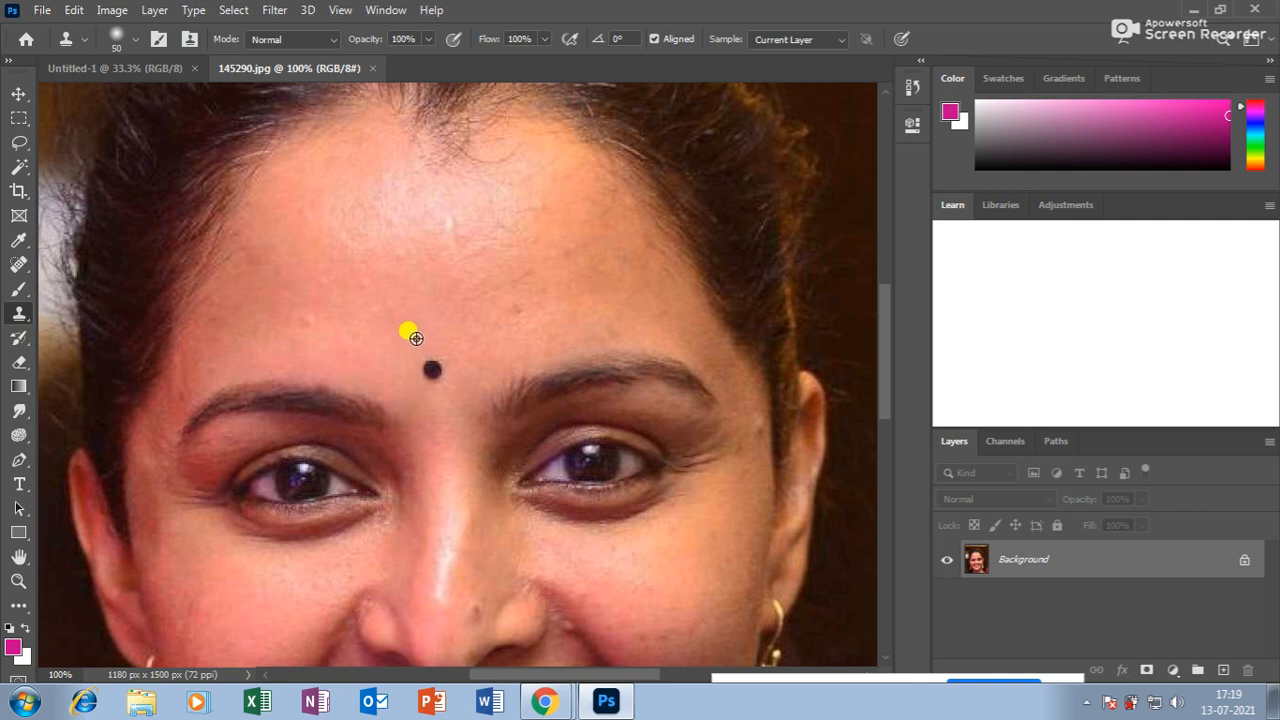
{"action": "left_click", "coordinate": [416, 338], "text": "alt"}
{"action": "left_click", "coordinate": [431, 368]}
{"action": "left_click", "coordinate": [432, 368]}
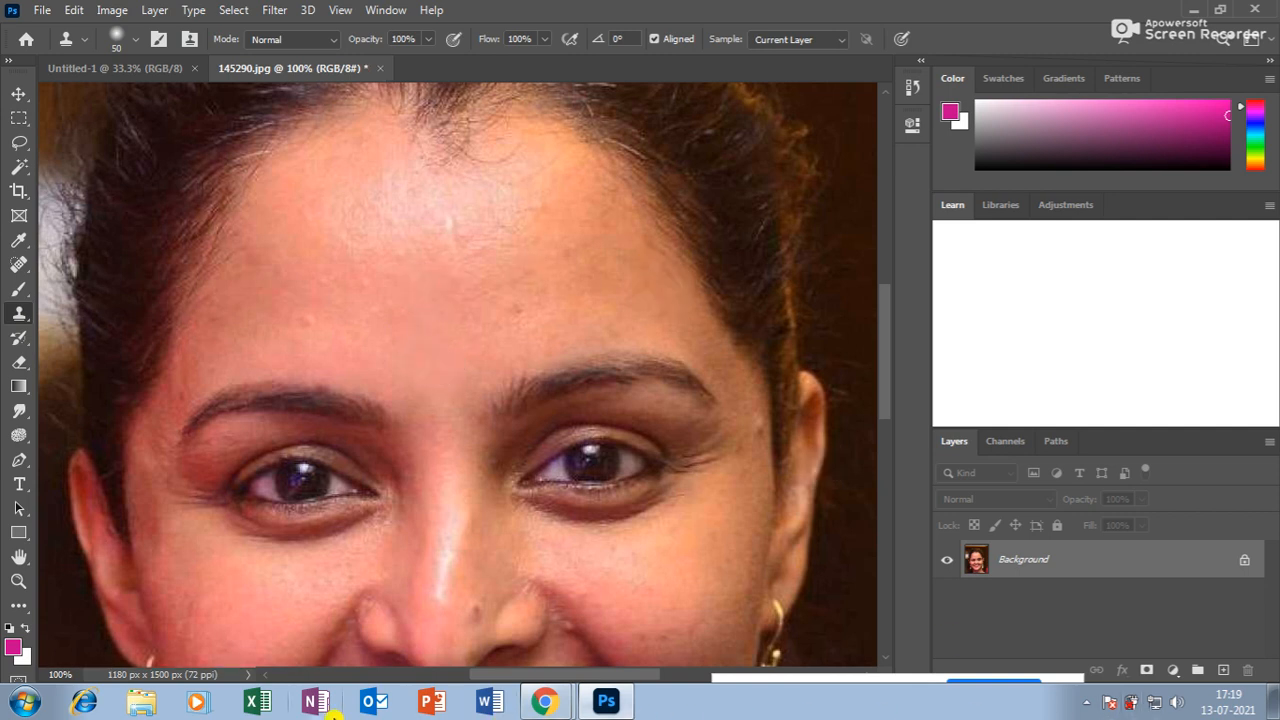
{"action": "left_click", "coordinate": [305, 298], "text": "alt"}
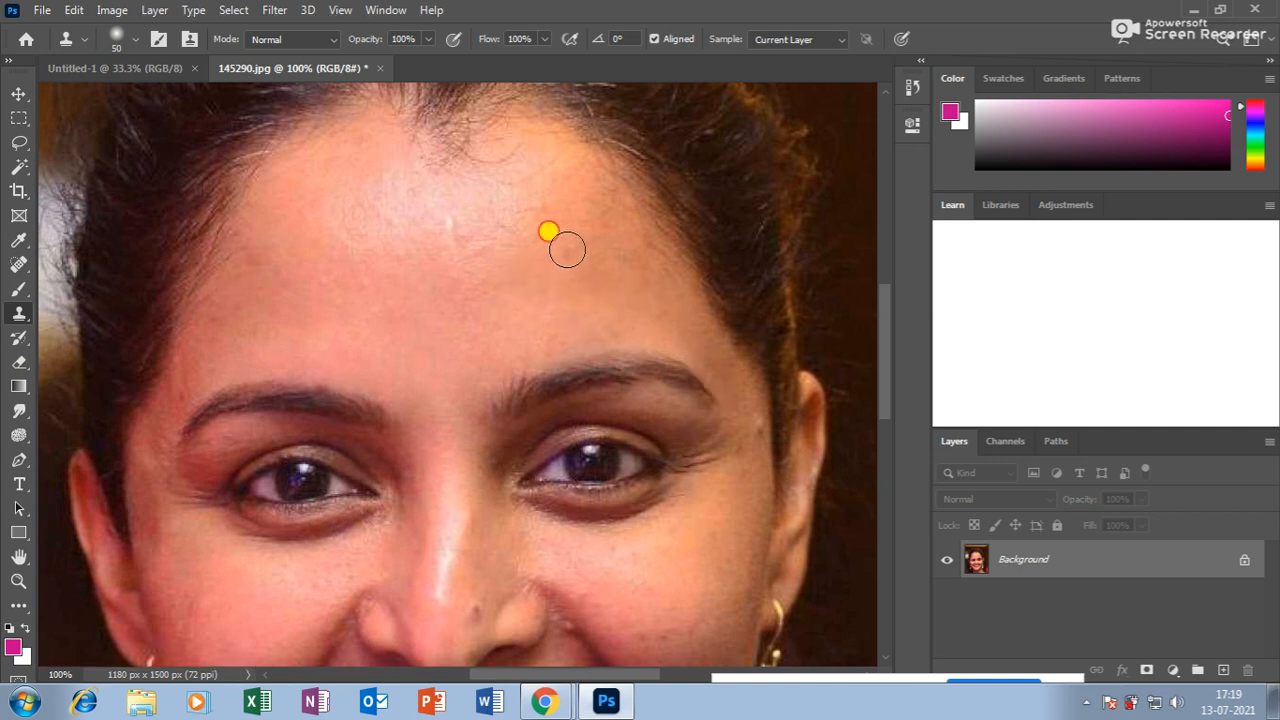
Sample skin near the right temple, then cover the blemish at the mouth corner.
{"action": "scroll", "coordinate": [488, 254], "scroll_direction": "down", "scroll_amount": 2}
{"action": "scroll", "coordinate": [488, 254], "scroll_direction": "down", "scroll_amount": 2}
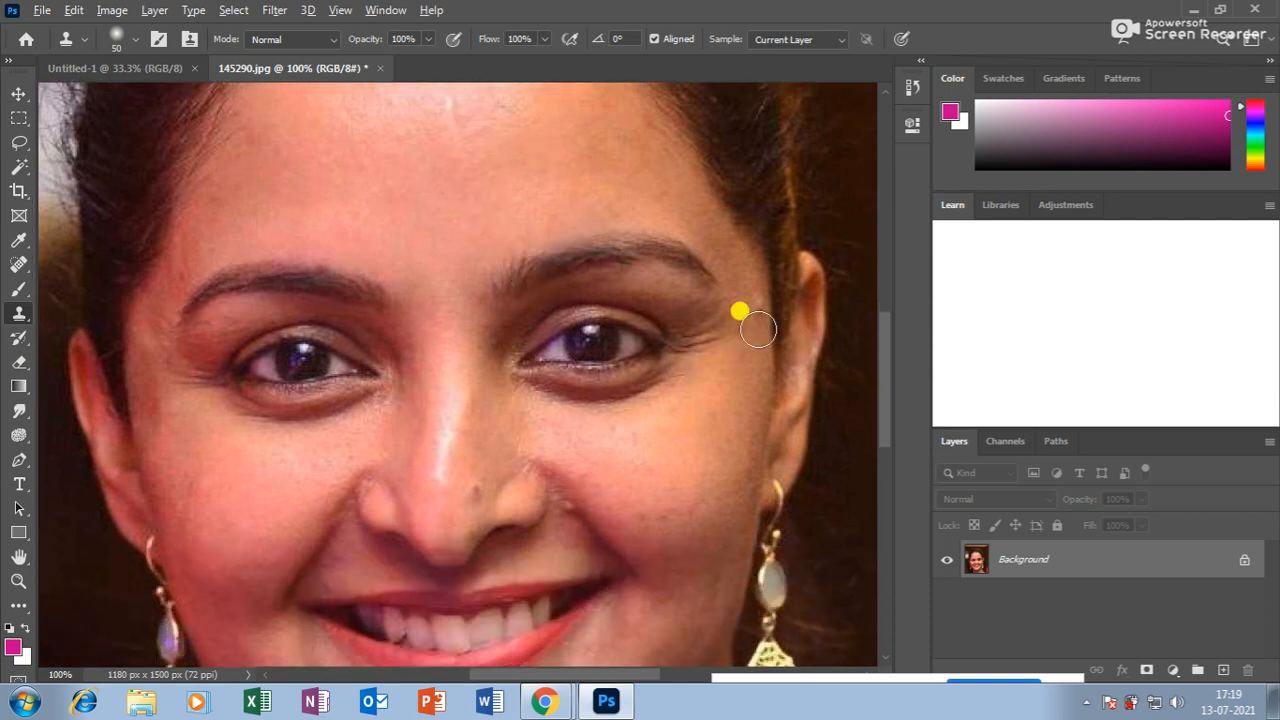
{"action": "left_click", "coordinate": [757, 330], "text": "alt"}
{"action": "scroll", "coordinate": [500, 410], "scroll_direction": "down", "scroll_amount": 2}
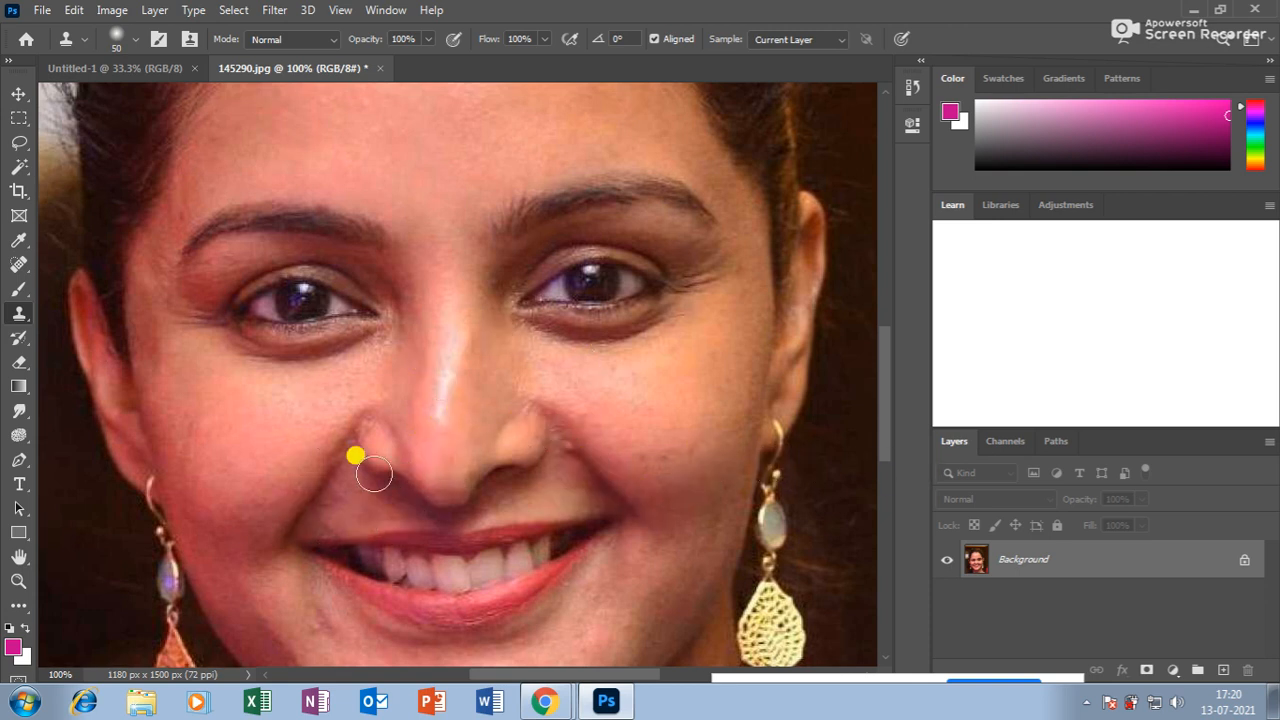
{"action": "scroll", "coordinate": [646, 454], "scroll_direction": "down", "scroll_amount": 3}
{"action": "scroll", "coordinate": [646, 454], "scroll_direction": "down", "scroll_amount": 2}
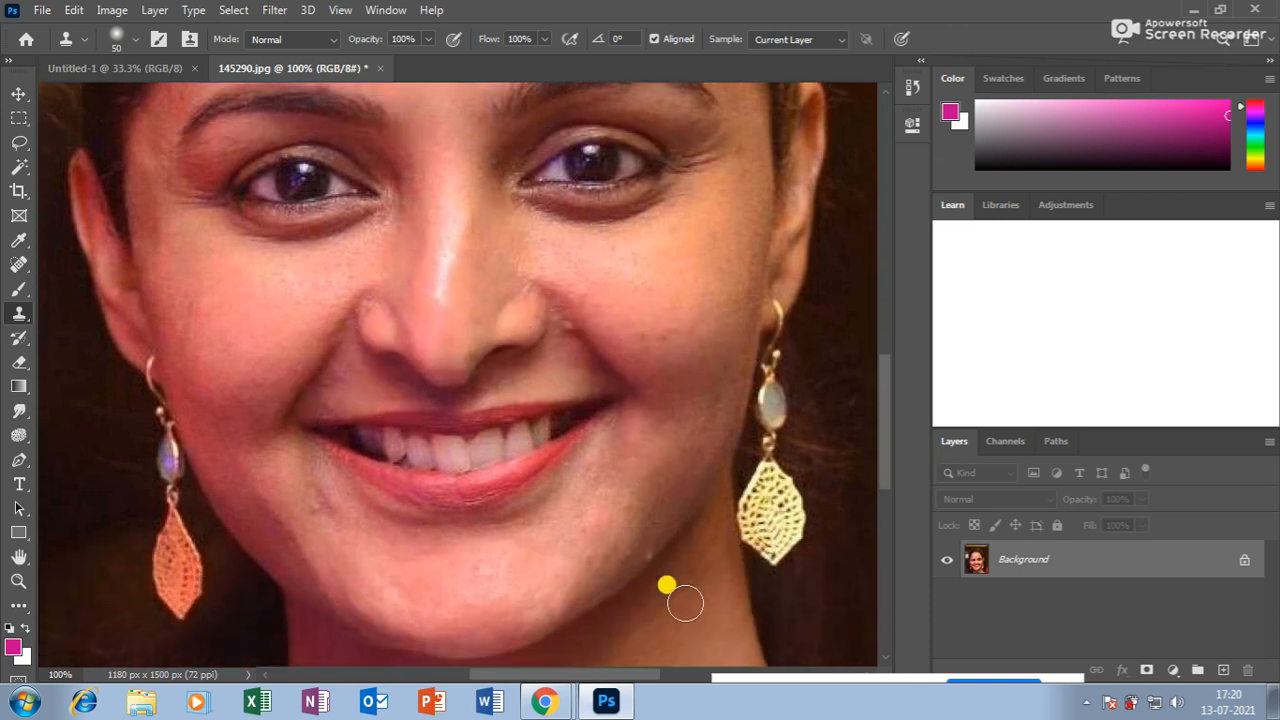
{"action": "left_click", "coordinate": [318, 510]}
{"action": "left_click", "coordinate": [329, 538], "text": "alt"}
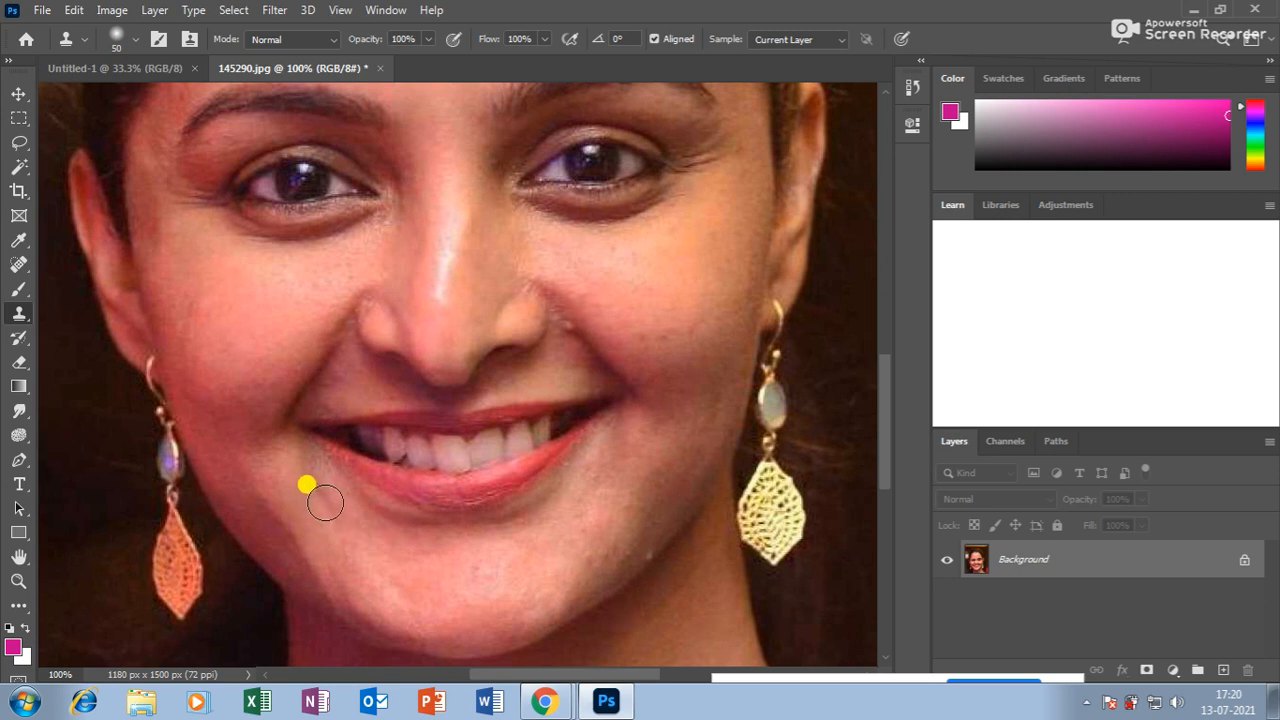
Clone over the chin blemishes, sample beside the nostril, and zoom out to the whole face.
{"action": "left_click", "coordinate": [655, 533], "text": "alt"}
{"action": "left_click", "coordinate": [648, 553]}
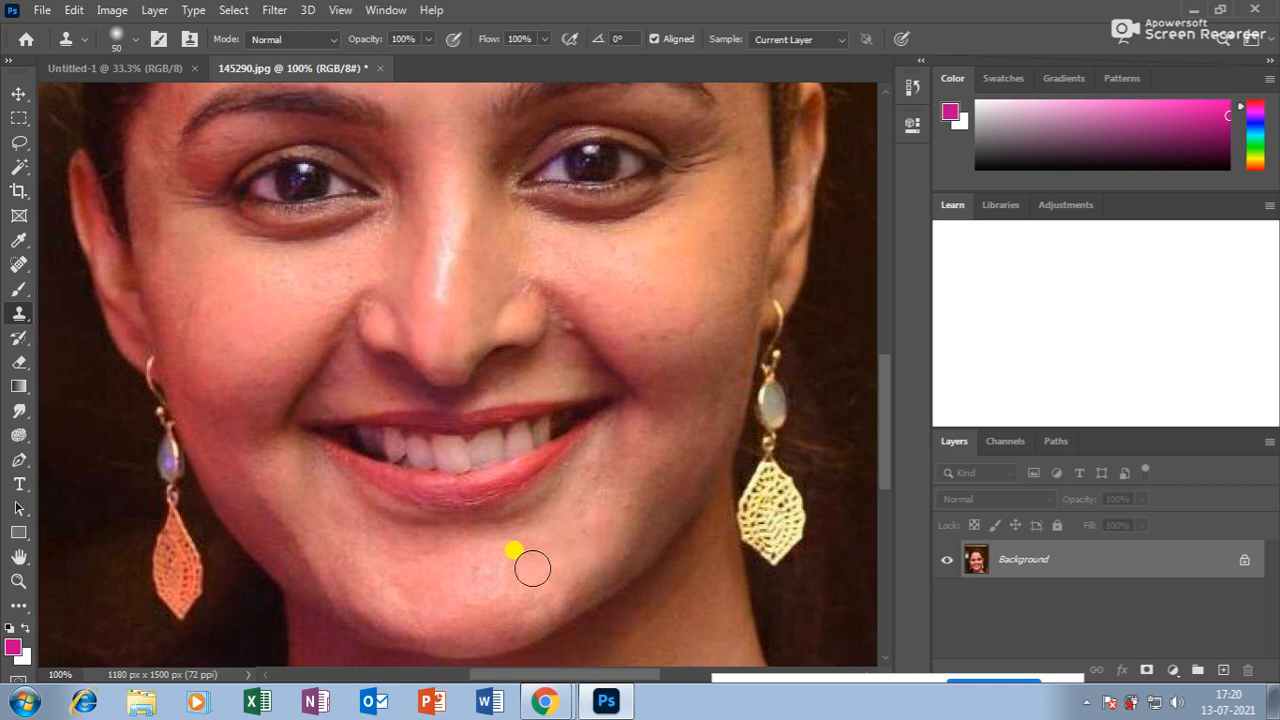
{"action": "left_click", "coordinate": [624, 530], "text": "alt"}
{"action": "left_click", "coordinate": [622, 542]}
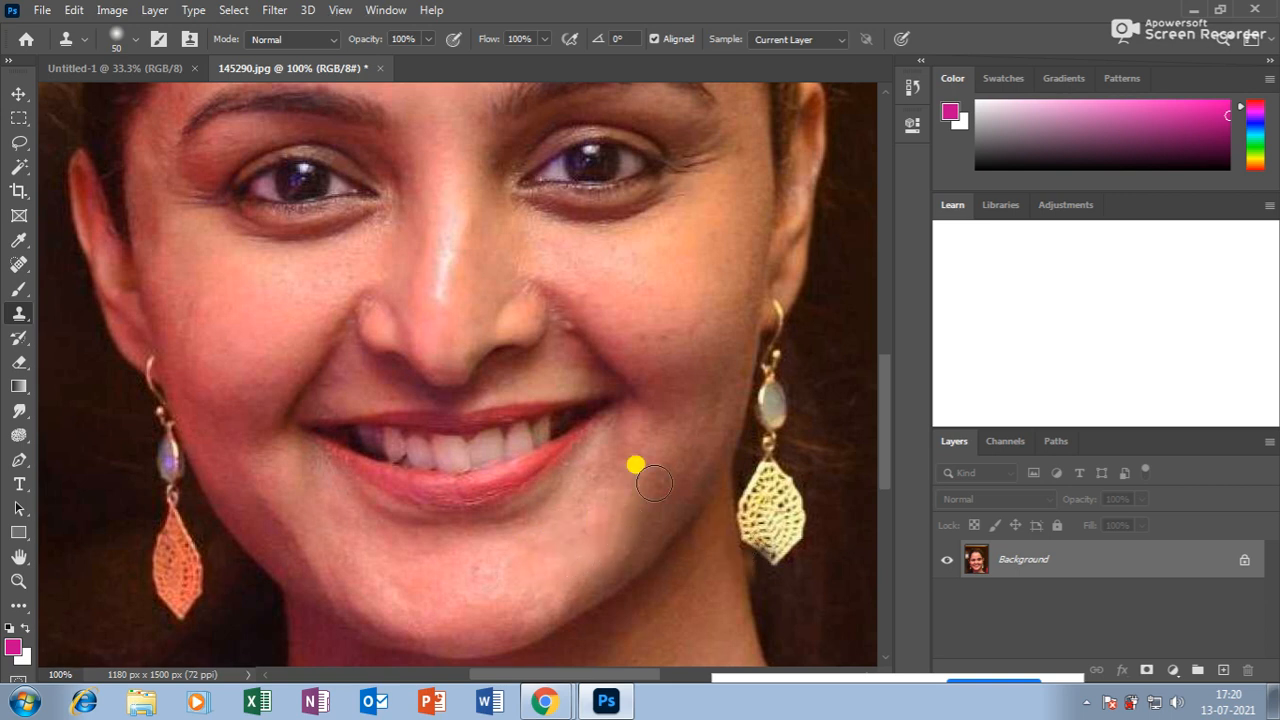
{"action": "left_click", "coordinate": [583, 363], "text": "alt"}
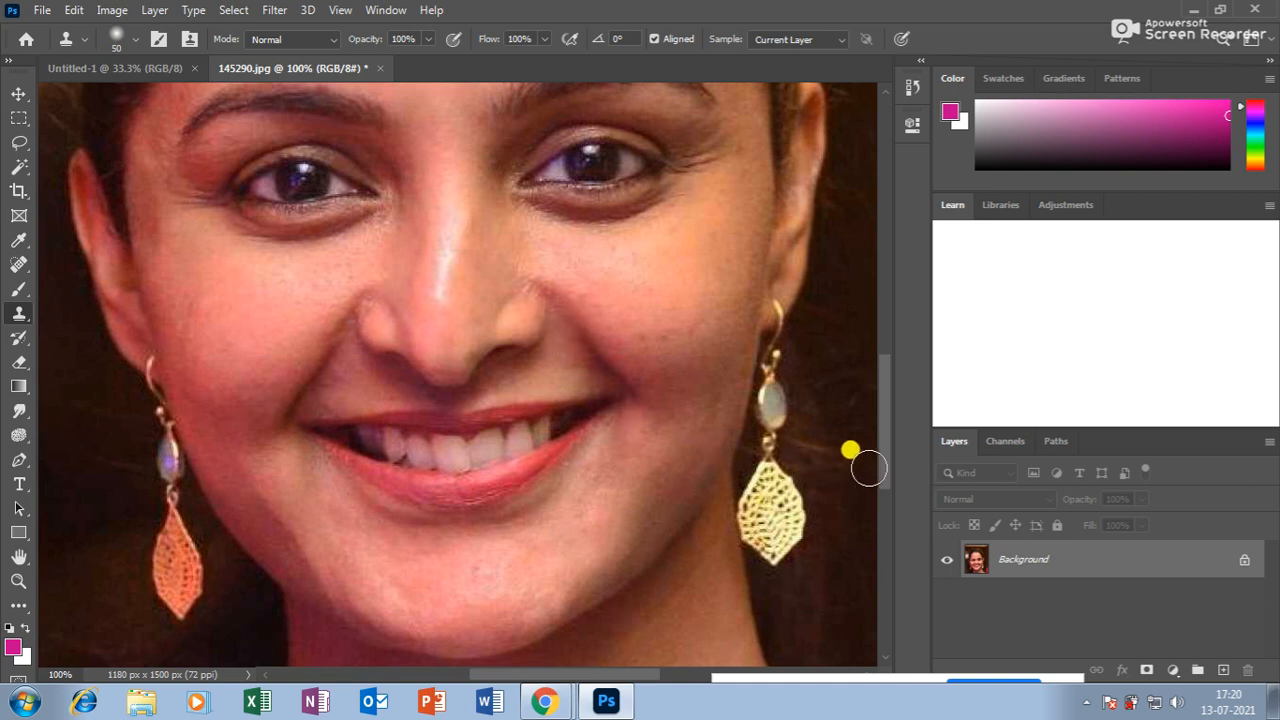
{"action": "key", "text": "ctrl+minus"}
{"action": "key", "text": "ctrl+minus"}
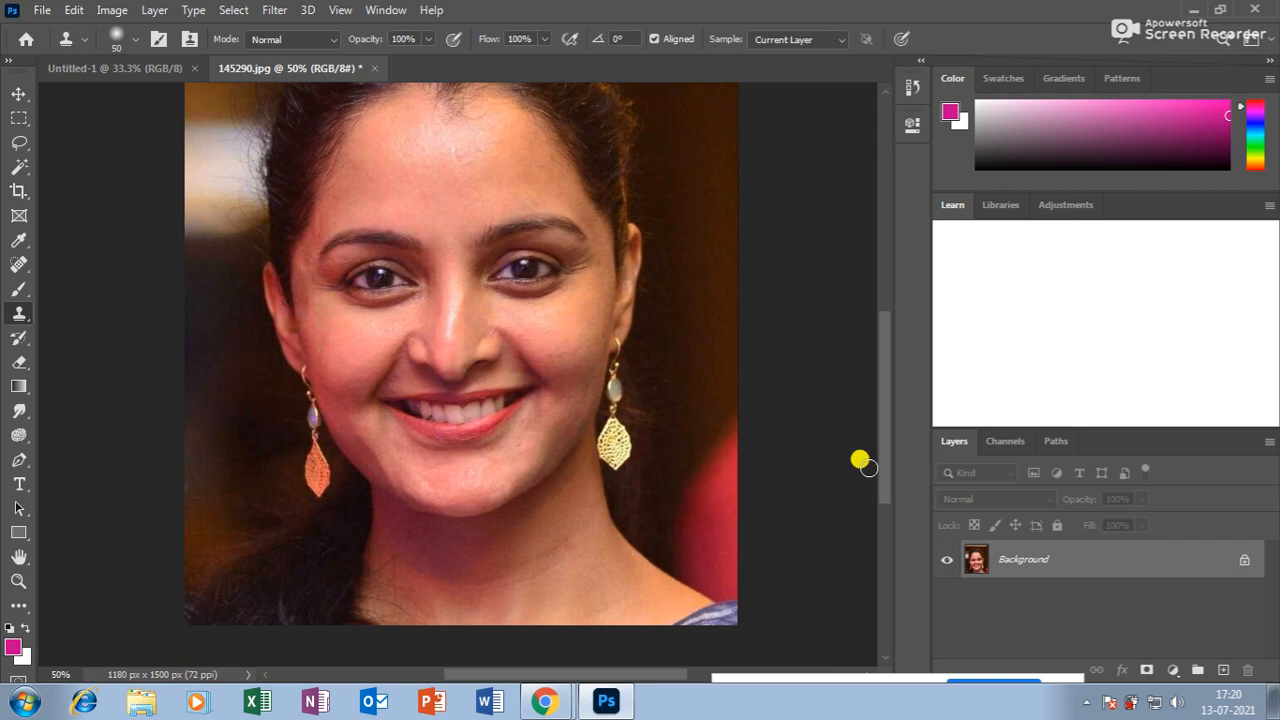
{"action": "left_click", "coordinate": [603, 695]}
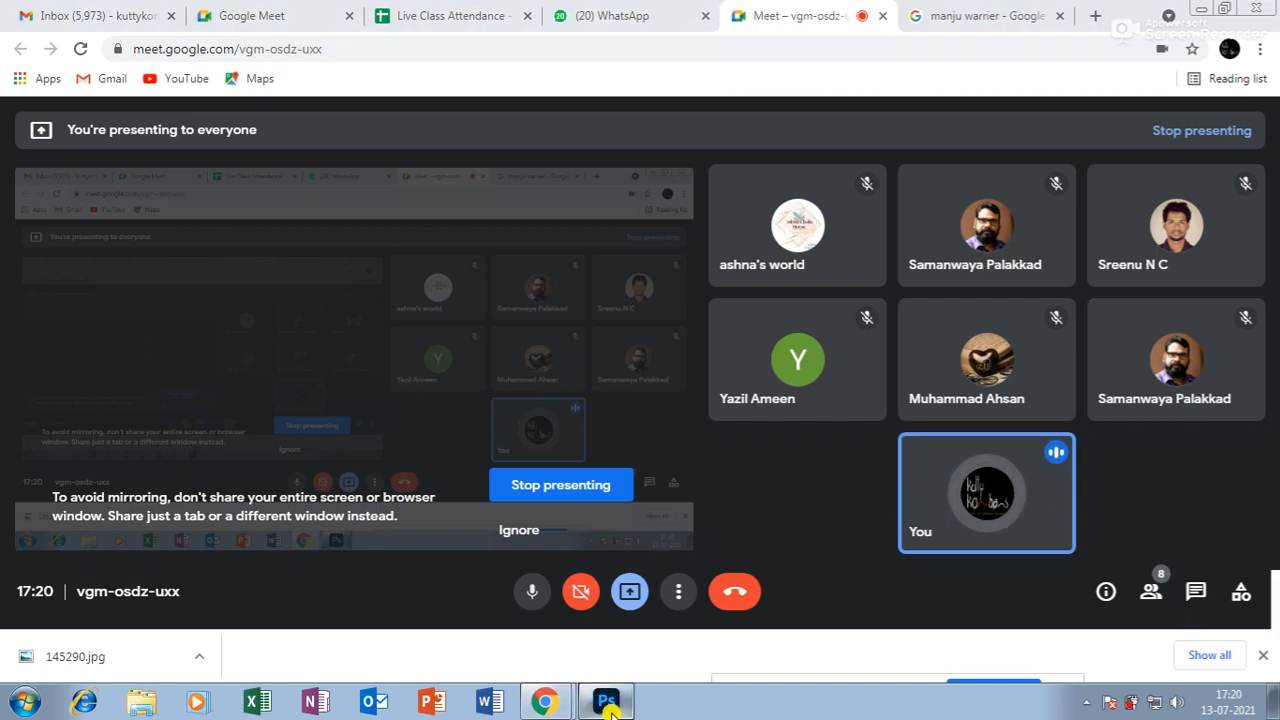
{"action": "left_click", "coordinate": [607, 702]}
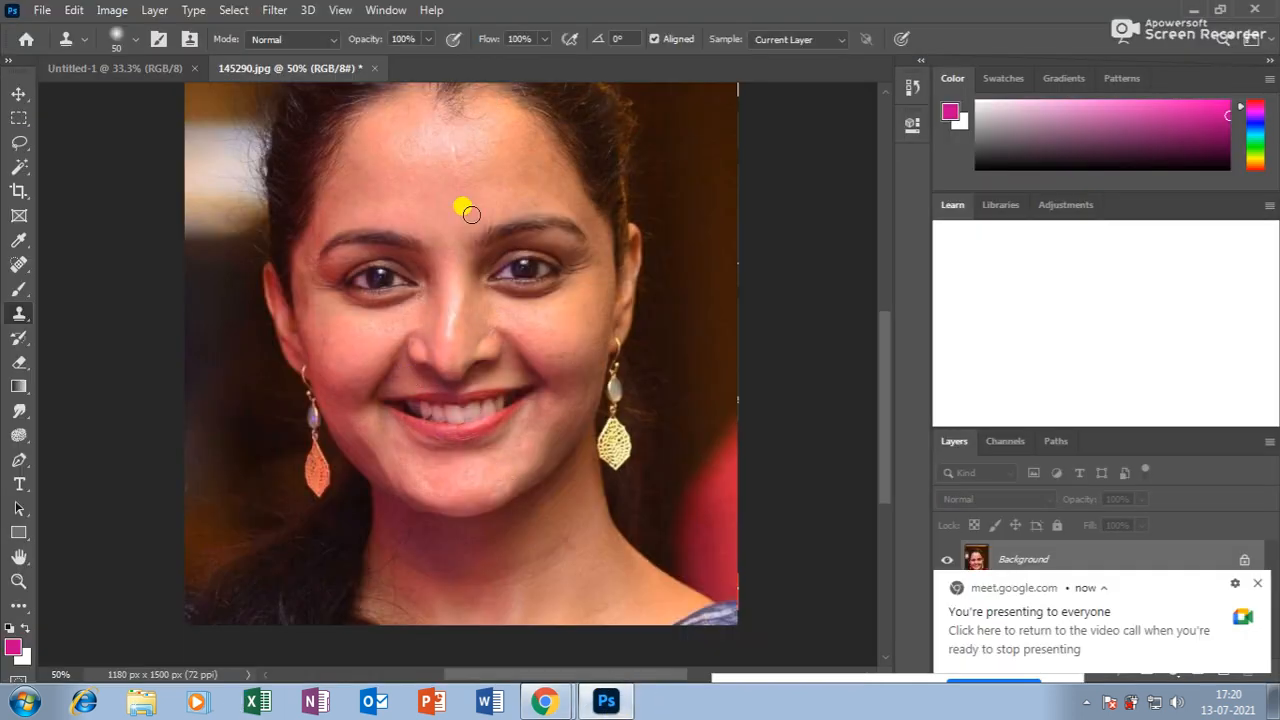
Enlarge the Clone Stamp brush from 50 to 90 px and reveal the Pattern Stamp alternative.
{"action": "key", "text": "bracketright"}
{"action": "key", "text": "bracketright"}
{"action": "key", "text": "bracketright"}
{"action": "key", "text": "bracketright"}
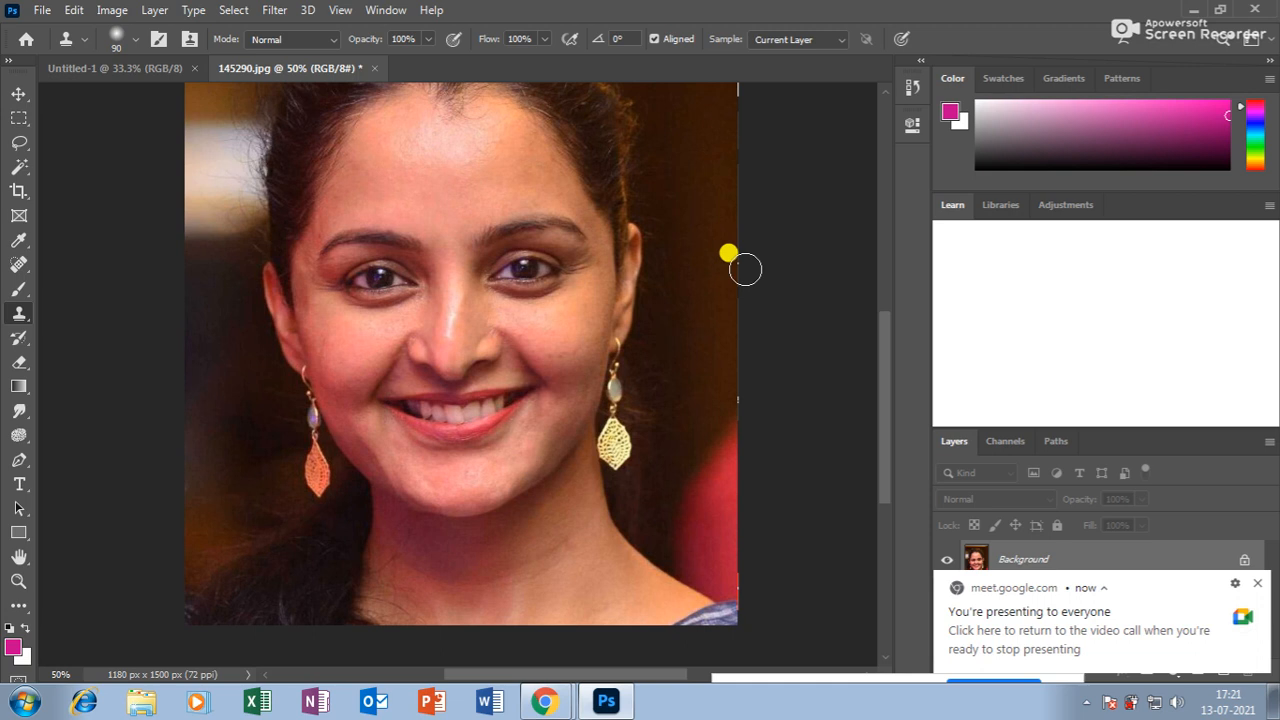
{"action": "right_click", "coordinate": [18, 314]}
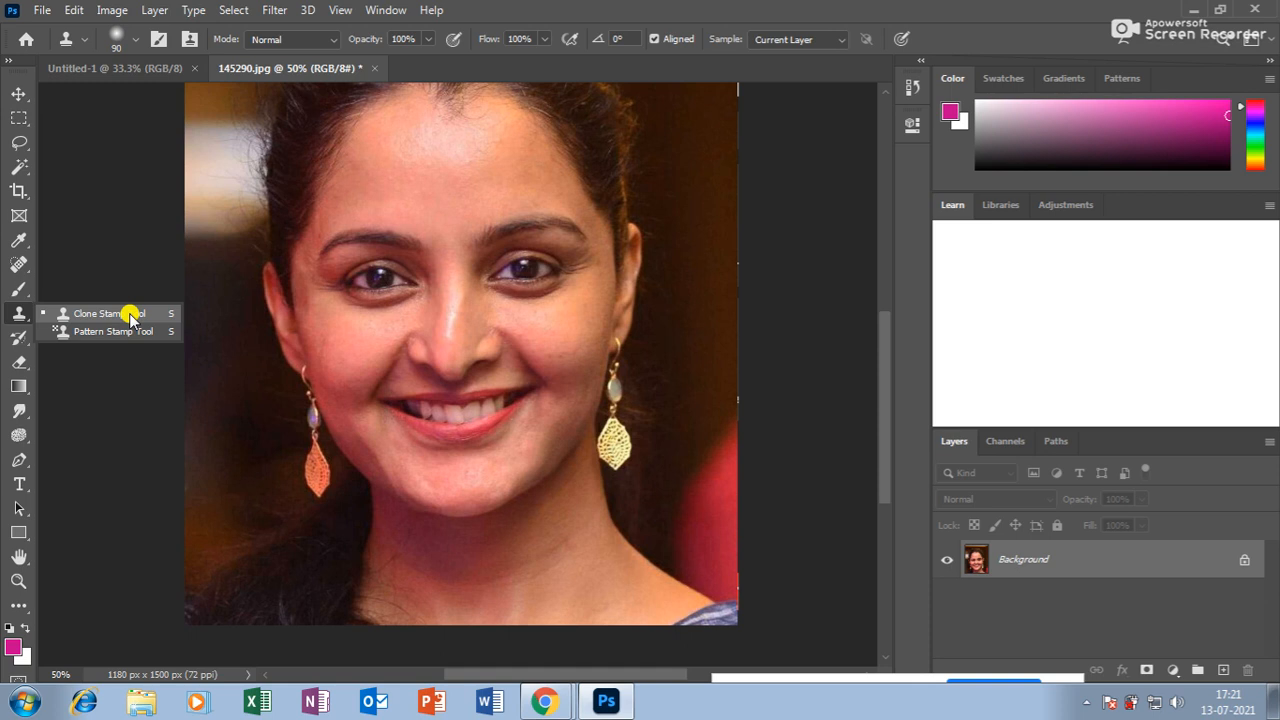
Define a rectangle around the left eye as a new pattern named 'welcome', then deselect.
{"action": "left_click", "coordinate": [17, 121]}
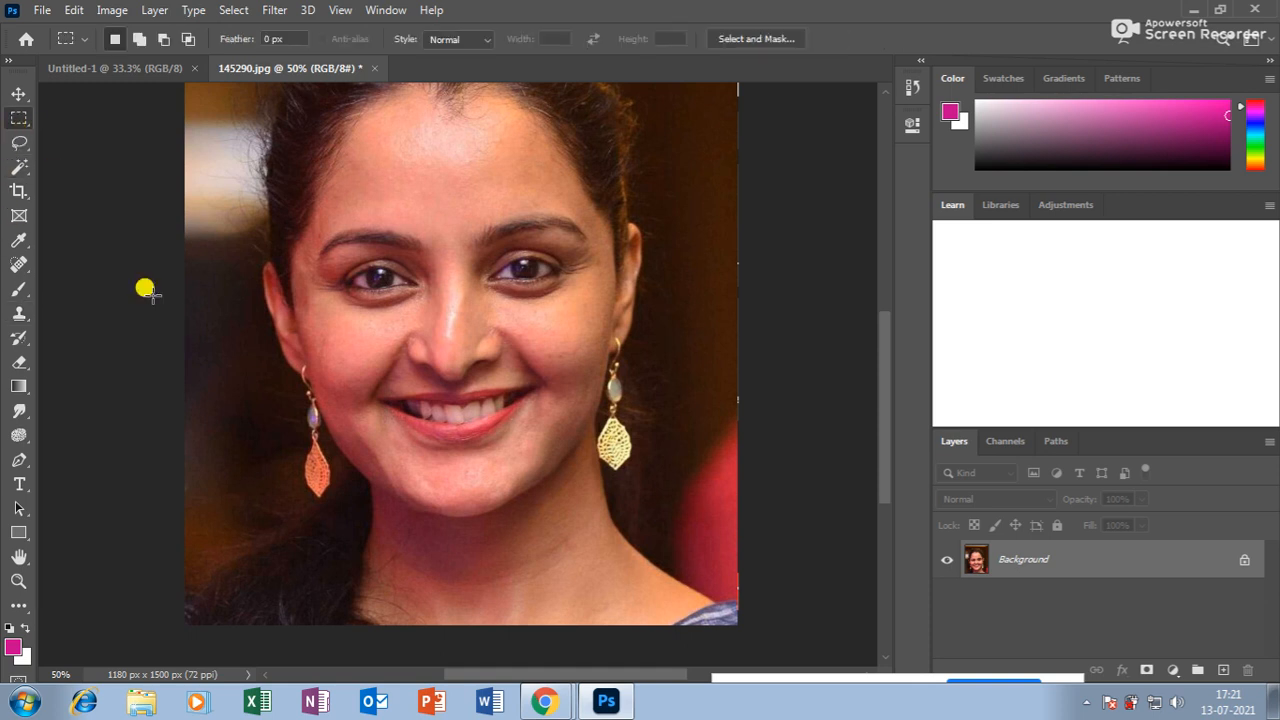
{"action": "left_click_drag", "start_coordinate": [326, 257], "coordinate": [427, 304]}
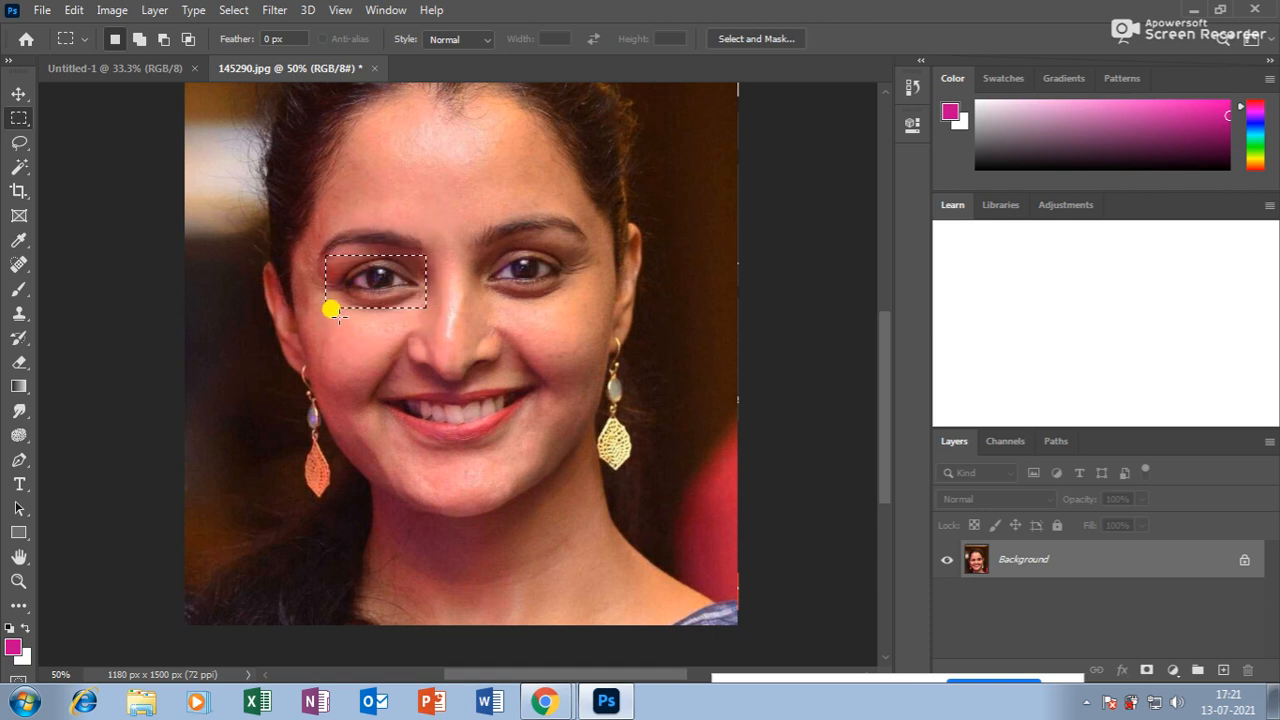
{"action": "left_click", "coordinate": [76, 11]}
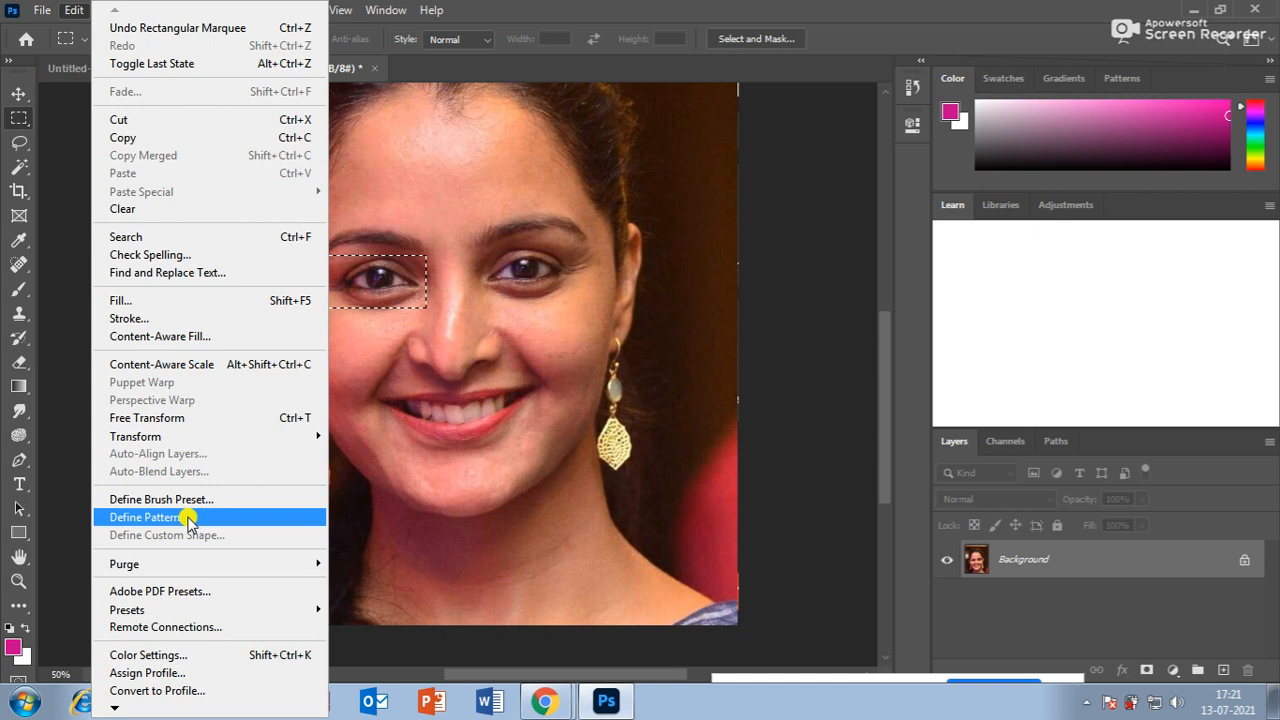
{"action": "left_click", "coordinate": [70, 10]}
{"action": "left_click", "coordinate": [70, 10]}
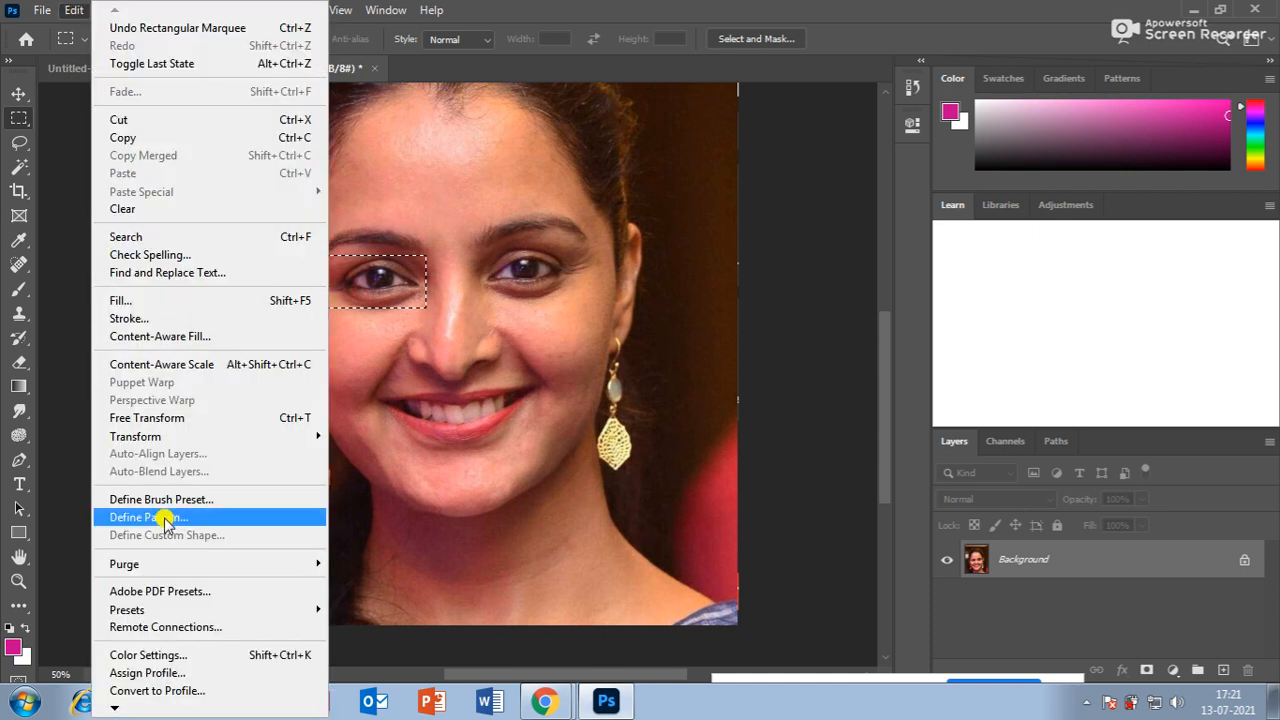
{"action": "left_click", "coordinate": [397, 203]}
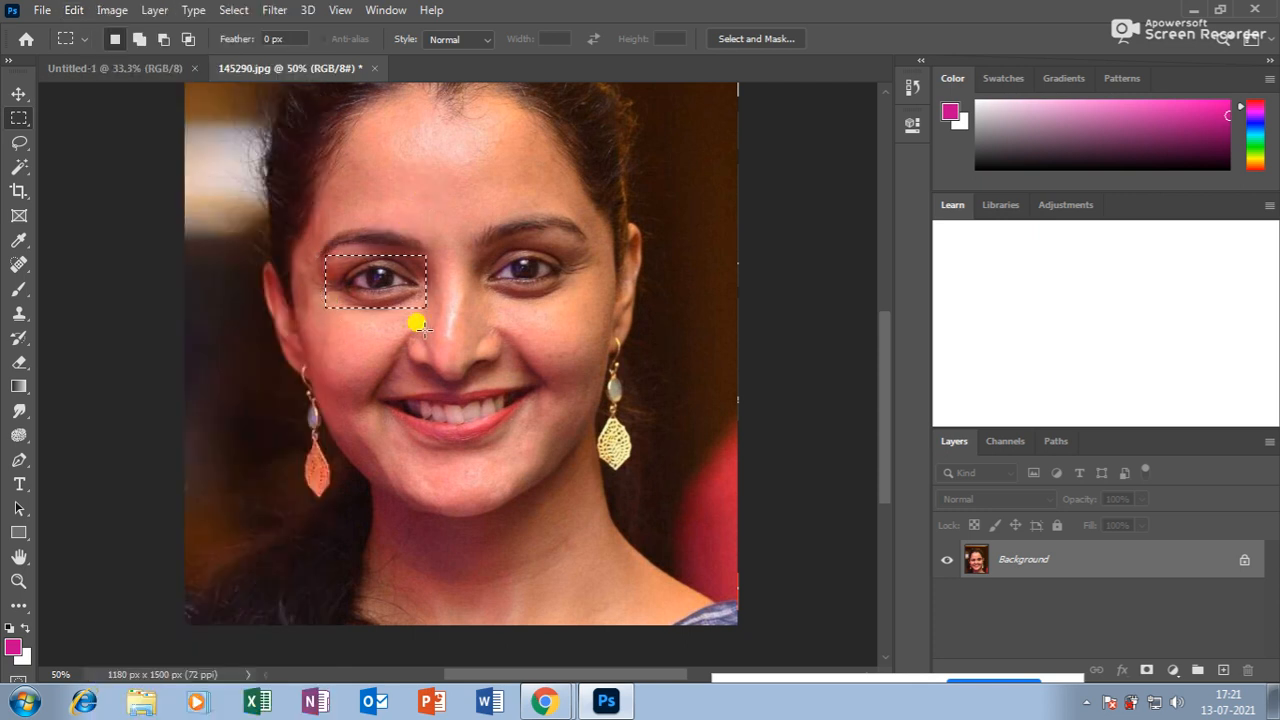
{"action": "left_click", "coordinate": [78, 10]}
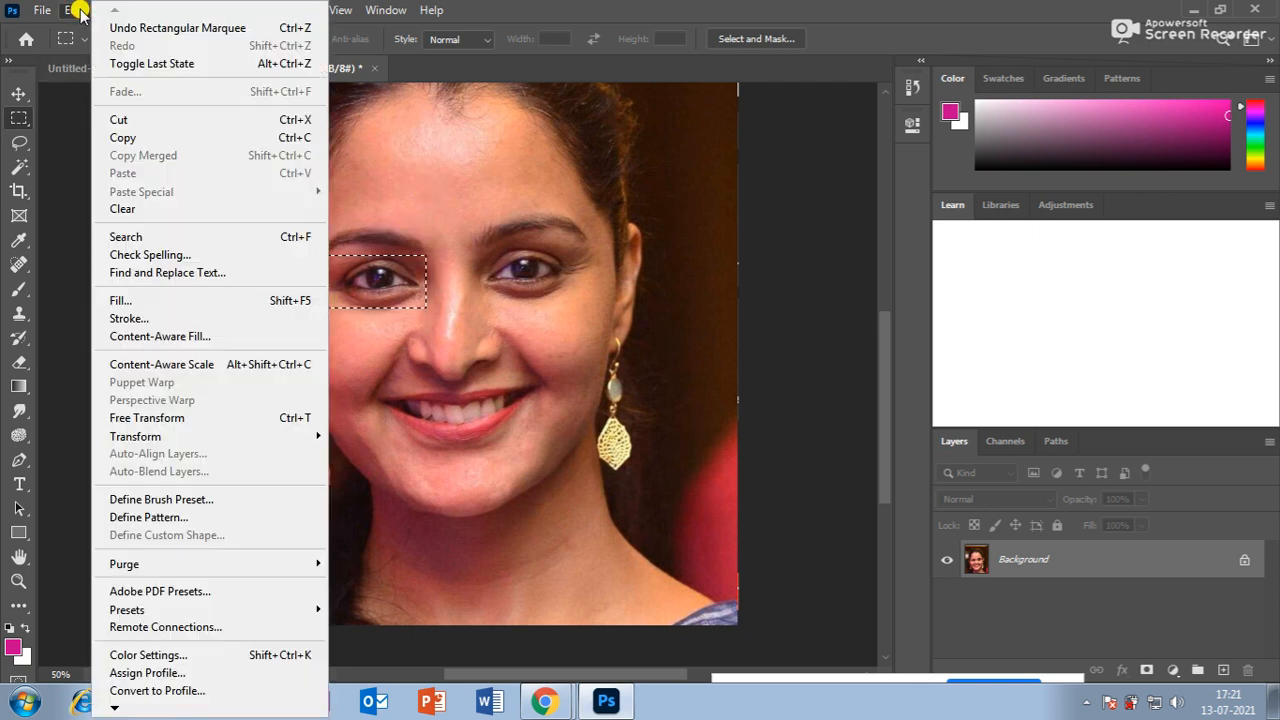
{"action": "left_click", "coordinate": [142, 518]}
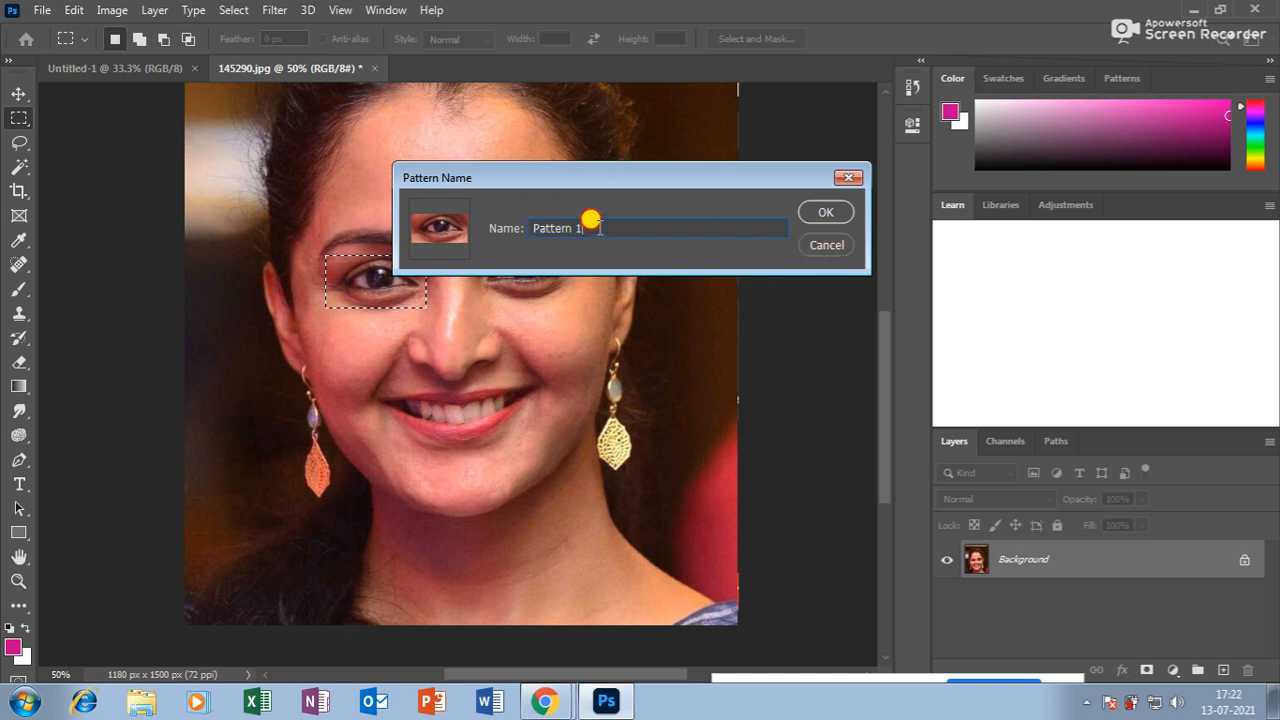
{"action": "type", "text": "welcome"}
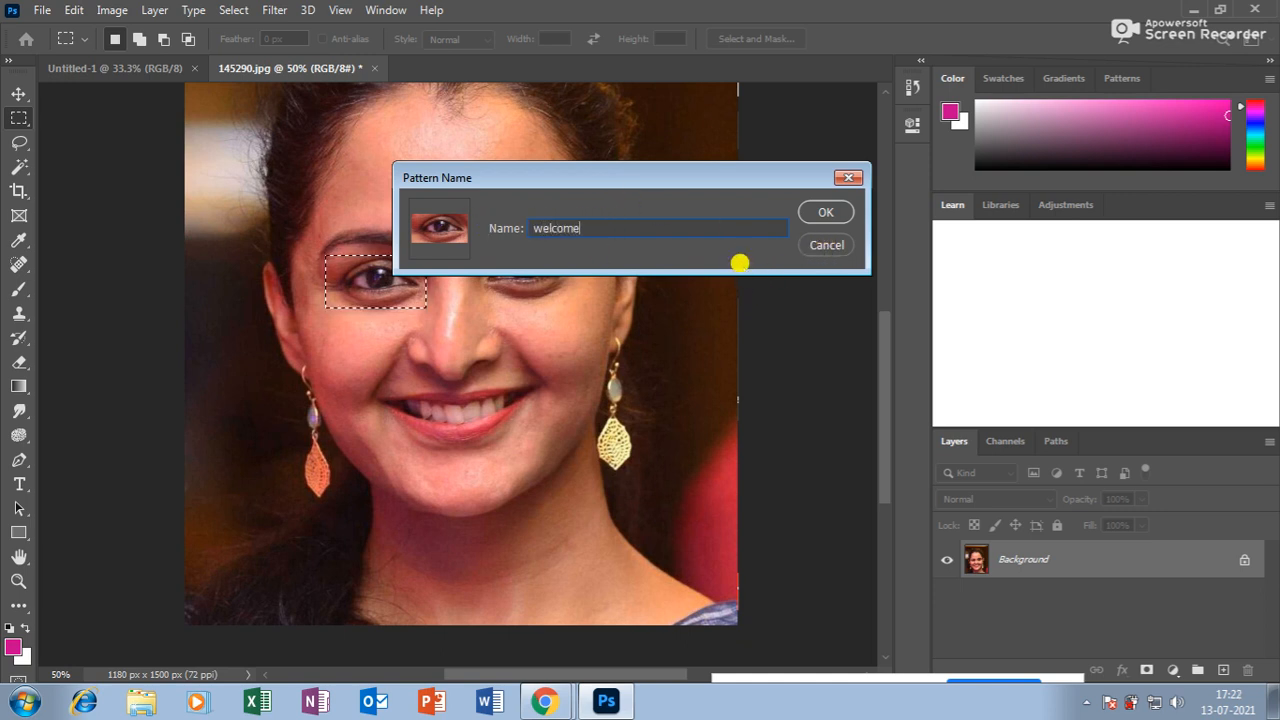
{"action": "left_click", "coordinate": [818, 213]}
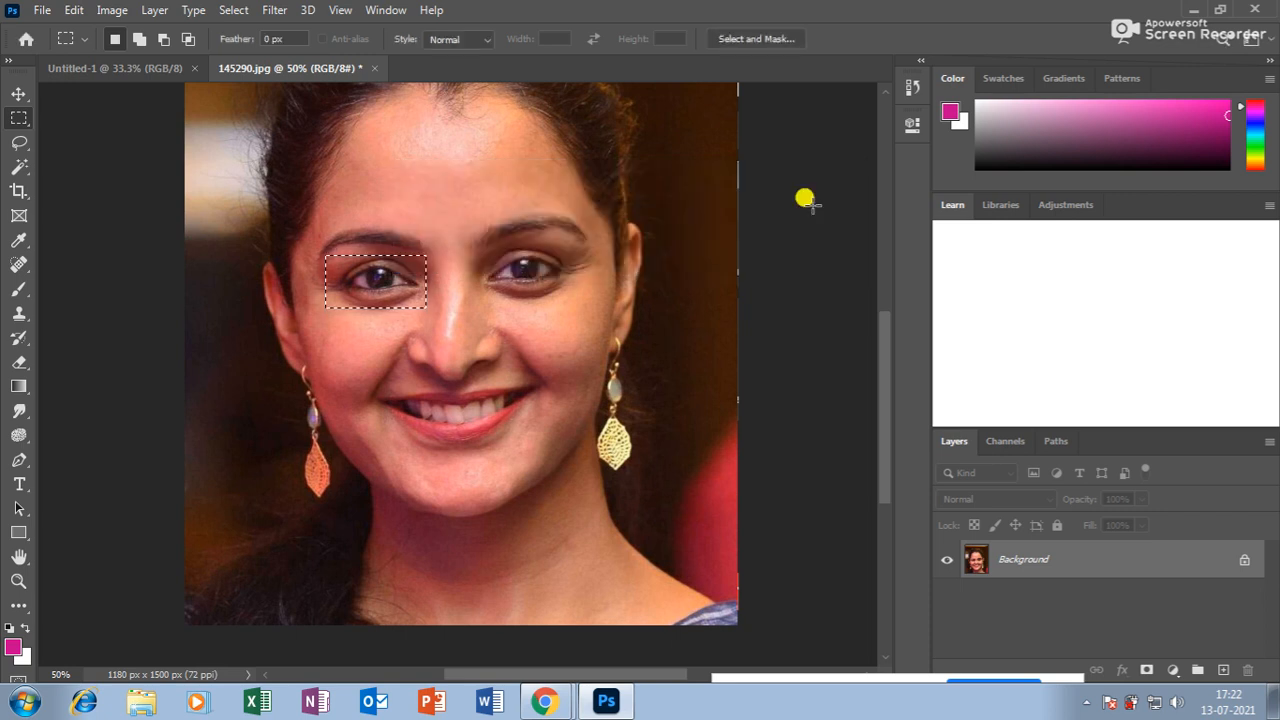
{"action": "left_click", "coordinate": [818, 204]}
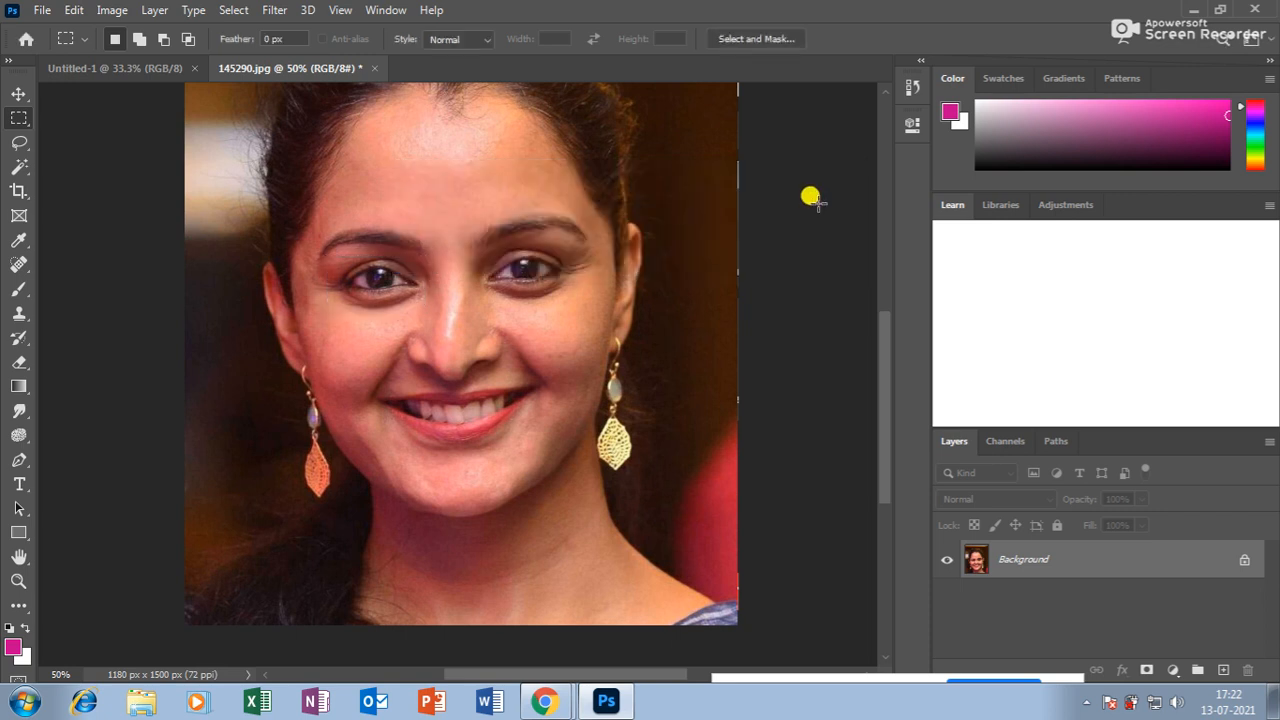
Switch to the Pattern Stamp Tool with the 'welcome' eye pattern and a larger brush.
{"action": "left_click", "coordinate": [18, 315]}
{"action": "right_click", "coordinate": [18, 318]}
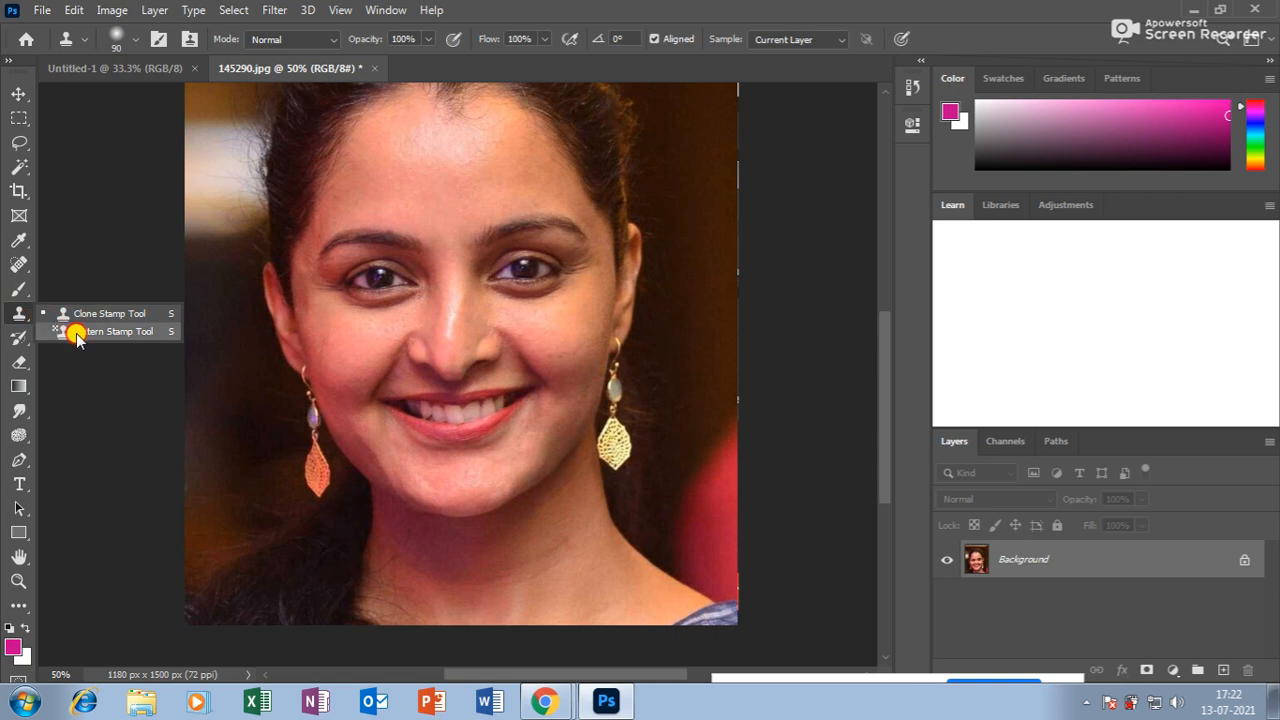
{"action": "left_click", "coordinate": [40, 330]}
{"action": "left_click", "coordinate": [664, 39]}
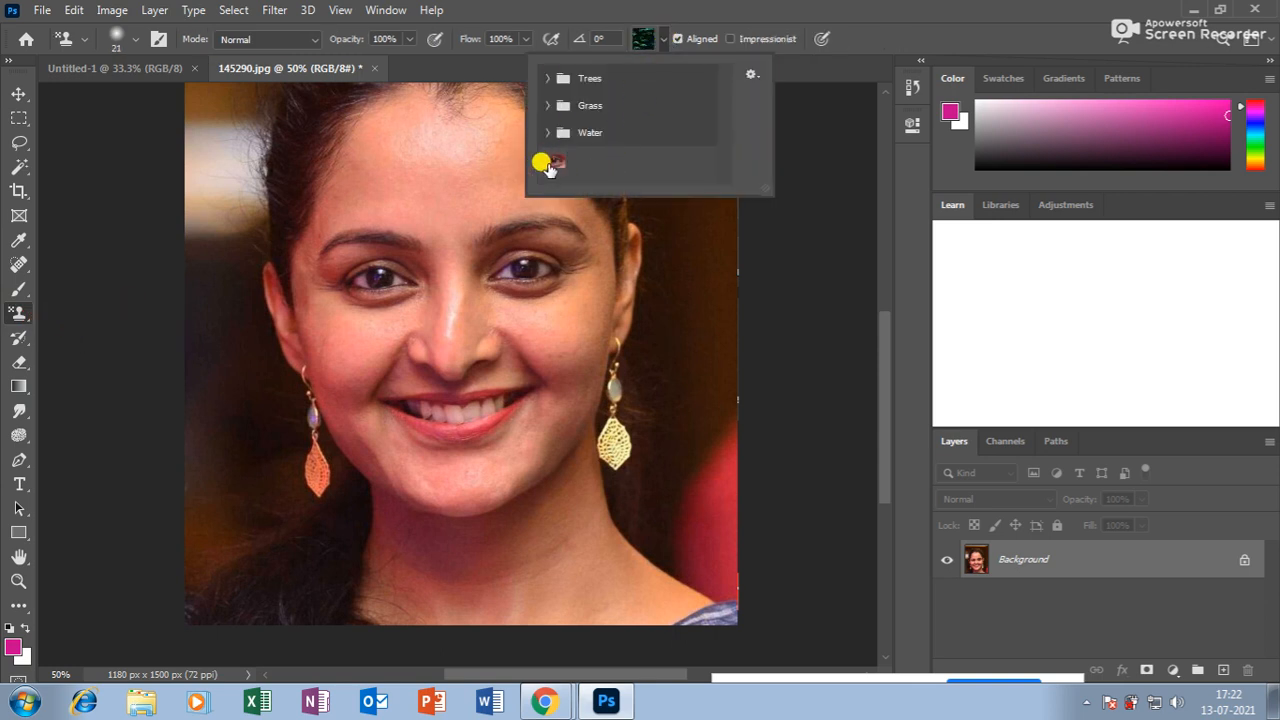
{"action": "left_click", "coordinate": [553, 162]}
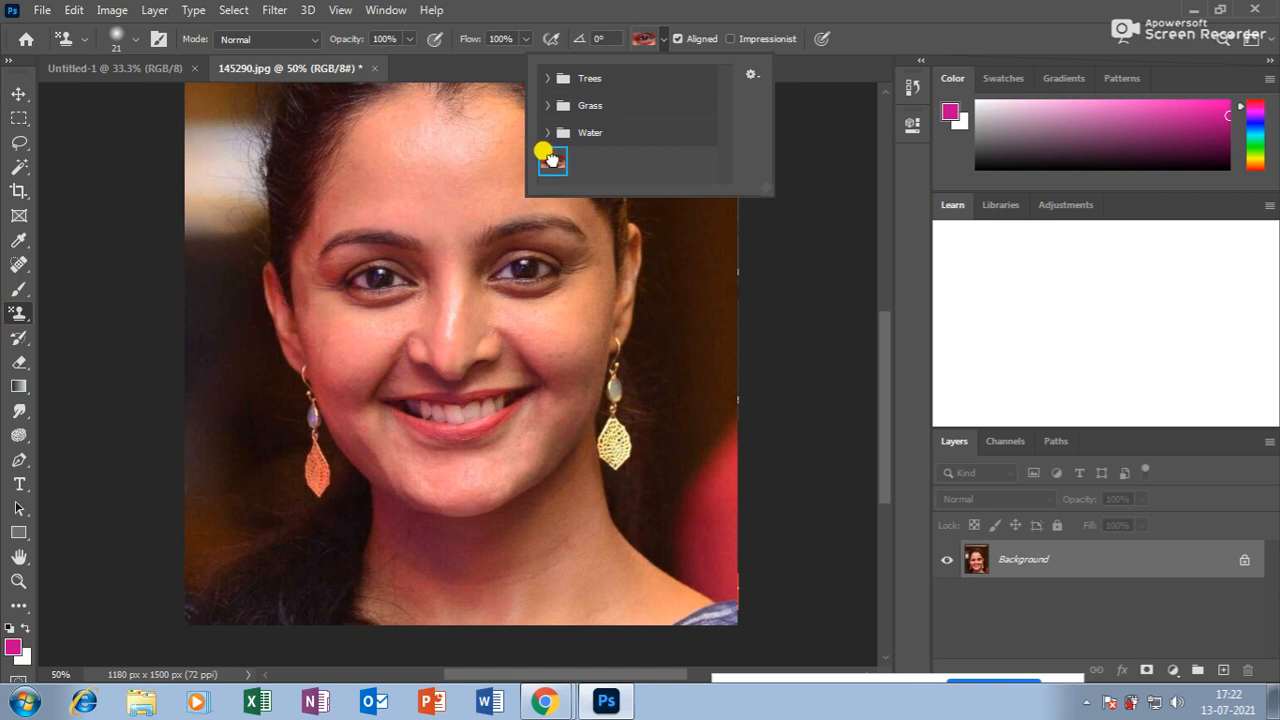
{"action": "left_click", "coordinate": [414, 233]}
{"action": "key", "text": "bracketright"}
{"action": "key", "text": "bracketright"}
{"action": "key", "text": "bracketright"}
{"action": "key", "text": "bracketright"}
{"action": "key", "text": "bracketright"}
{"action": "key", "text": "bracketright"}
{"action": "key", "text": "bracketright"}
{"action": "key", "text": "bracketright"}
{"action": "key", "text": "bracketright"}
{"action": "key", "text": "bracketright"}
{"action": "key", "text": "bracketright"}
{"action": "key", "text": "bracketright"}
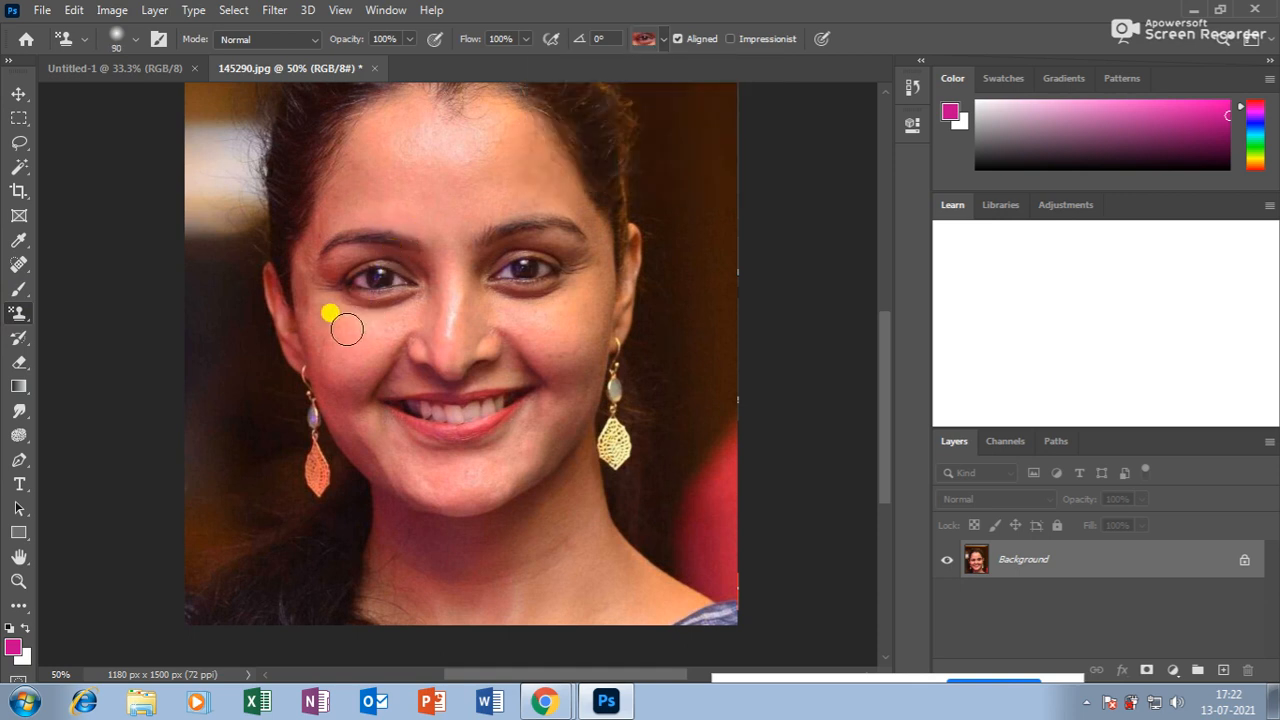
Paint test strokes of tiled eyes over the face, then undo them both.
{"action": "mouse_move", "coordinate": [320, 350]}
{"action": "left_mouse_down"}
{"action": "mouse_move", "coordinate": [491, 123]}
{"action": "mouse_move", "coordinate": [229, 242]}
{"action": "mouse_move", "coordinate": [529, 227]}
{"action": "mouse_move", "coordinate": [149, 440]}
{"action": "mouse_move", "coordinate": [772, 285]}
{"action": "mouse_move", "coordinate": [91, 543]}
{"action": "mouse_move", "coordinate": [143, 434]}
{"action": "mouse_move", "coordinate": [221, 477]}
{"action": "mouse_move", "coordinate": [686, 162]}
{"action": "mouse_move", "coordinate": [555, 149]}
{"action": "mouse_move", "coordinate": [646, 120]}
{"action": "mouse_move", "coordinate": [234, 100]}
{"action": "mouse_move", "coordinate": [843, 135]}
{"action": "left_mouse_up"}
{"action": "scroll", "coordinate": [525, 310], "scroll_direction": "up", "scroll_amount": 3}
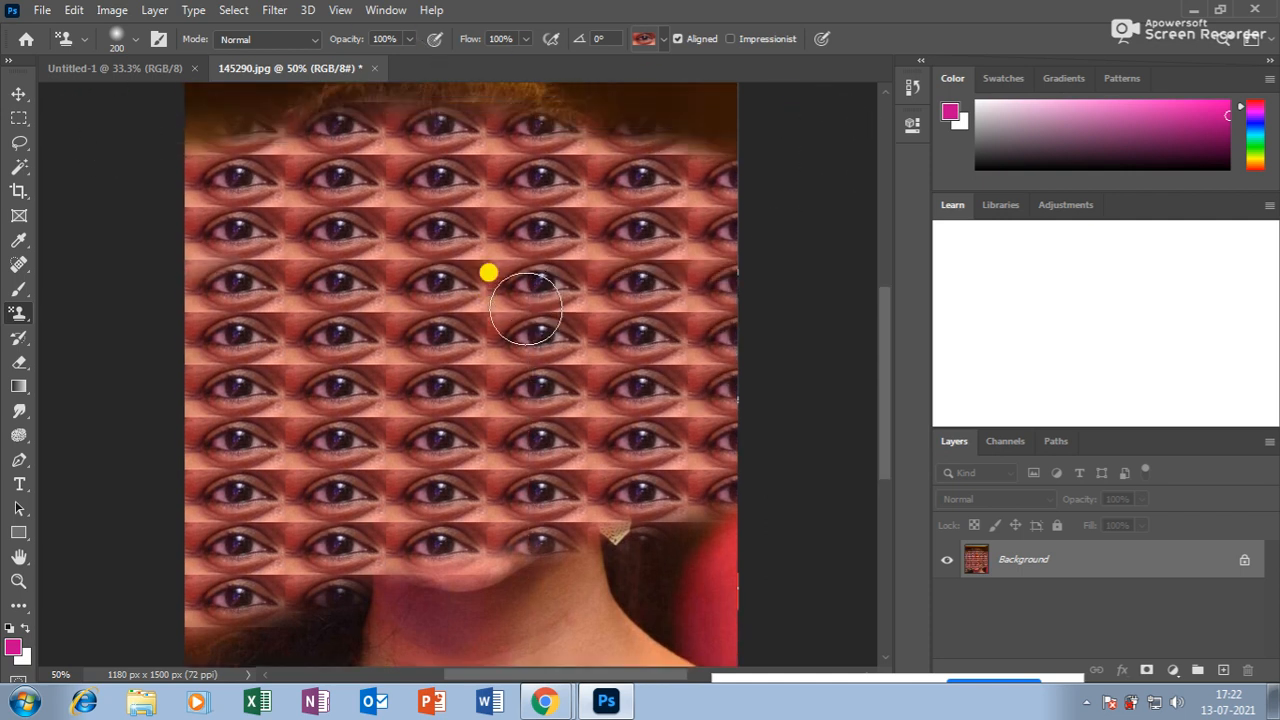
{"action": "mouse_move", "coordinate": [786, 226]}
{"action": "left_mouse_down"}
{"action": "mouse_move", "coordinate": [102, 129]}
{"action": "mouse_move", "coordinate": [917, 103]}
{"action": "left_mouse_up"}
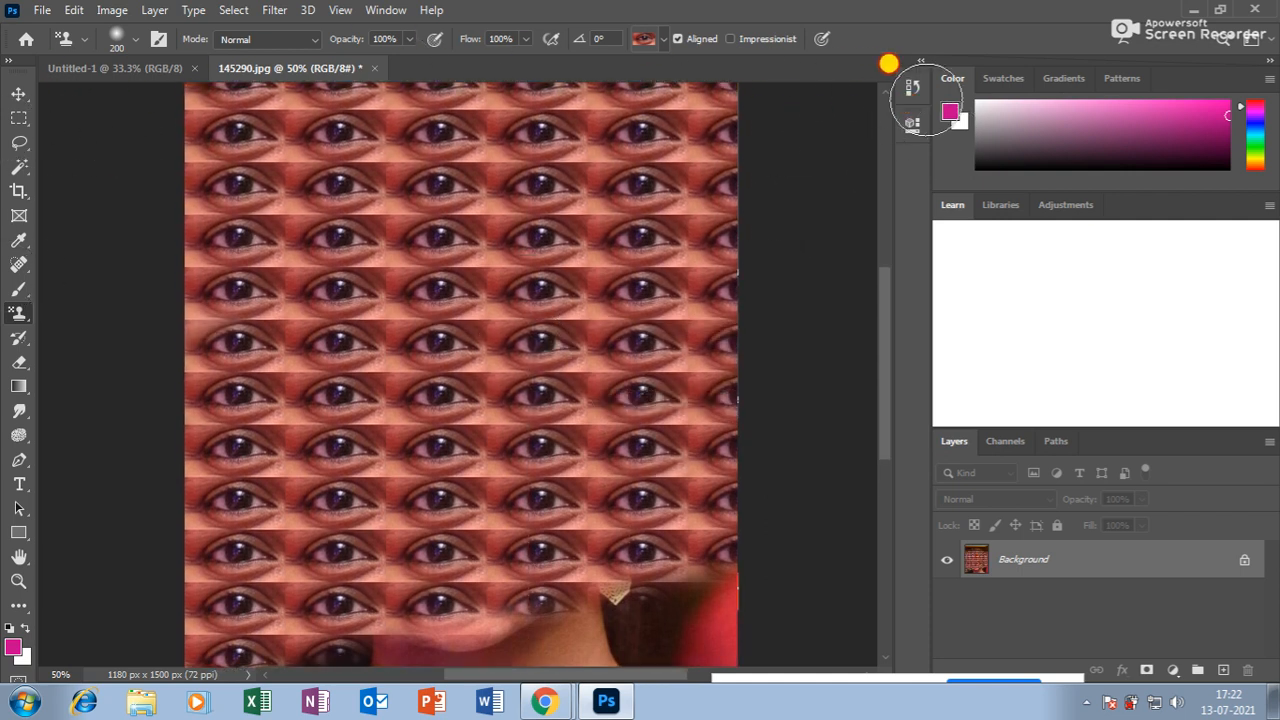
{"action": "key", "text": "ctrl+z"}
{"action": "key", "text": "ctrl+z"}
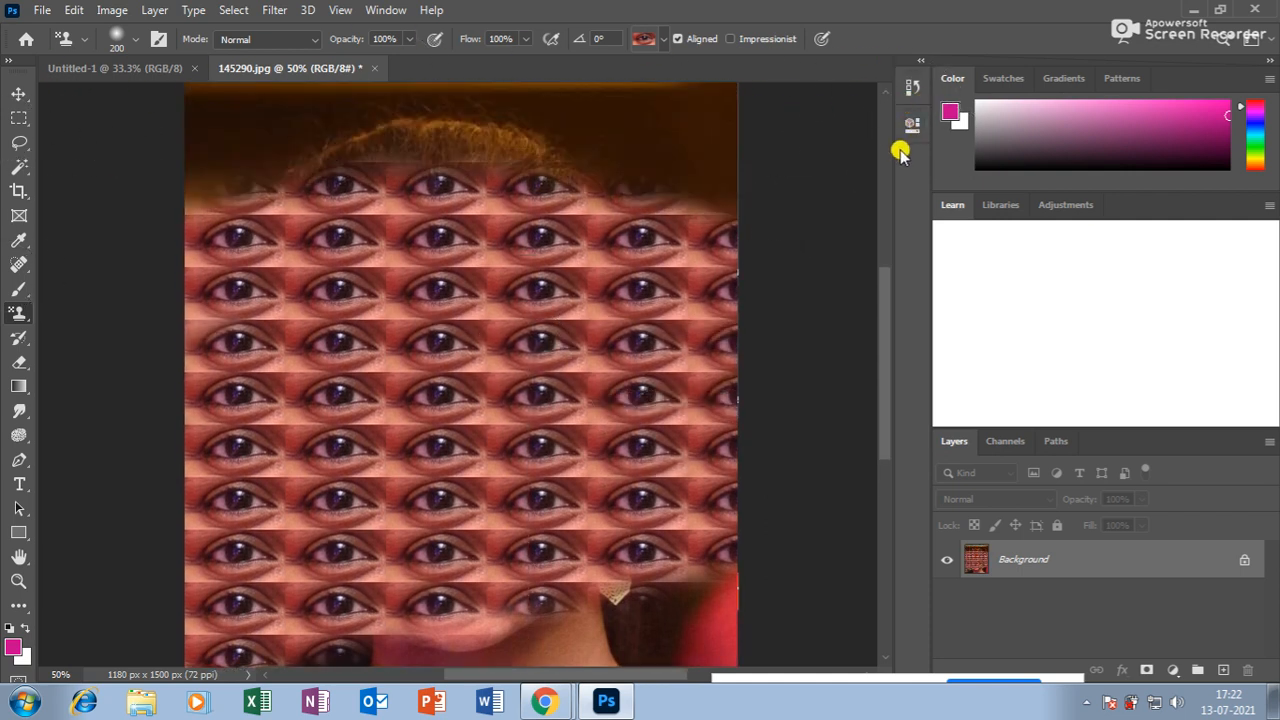
{"action": "key", "text": "ctrl+z"}
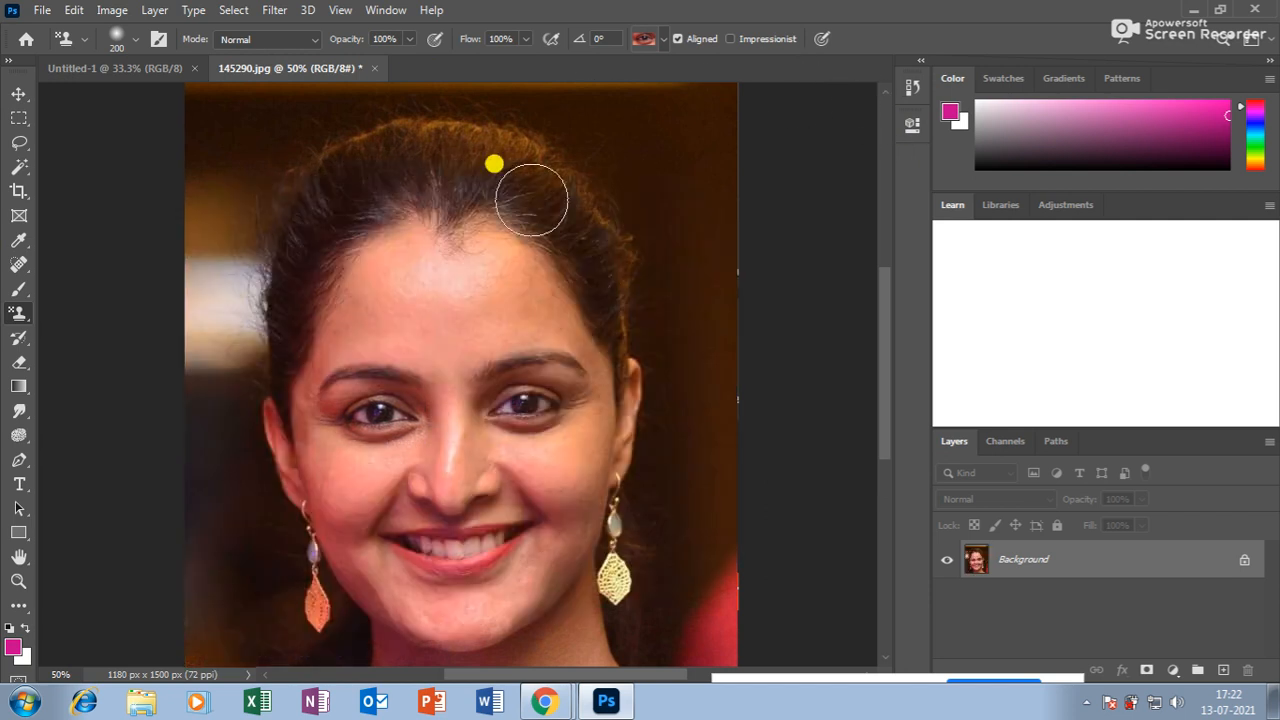
Start a new 1280 × 1280 px document with Transparent background contents.
{"action": "left_click", "coordinate": [42, 10]}
{"action": "left_click", "coordinate": [55, 30]}
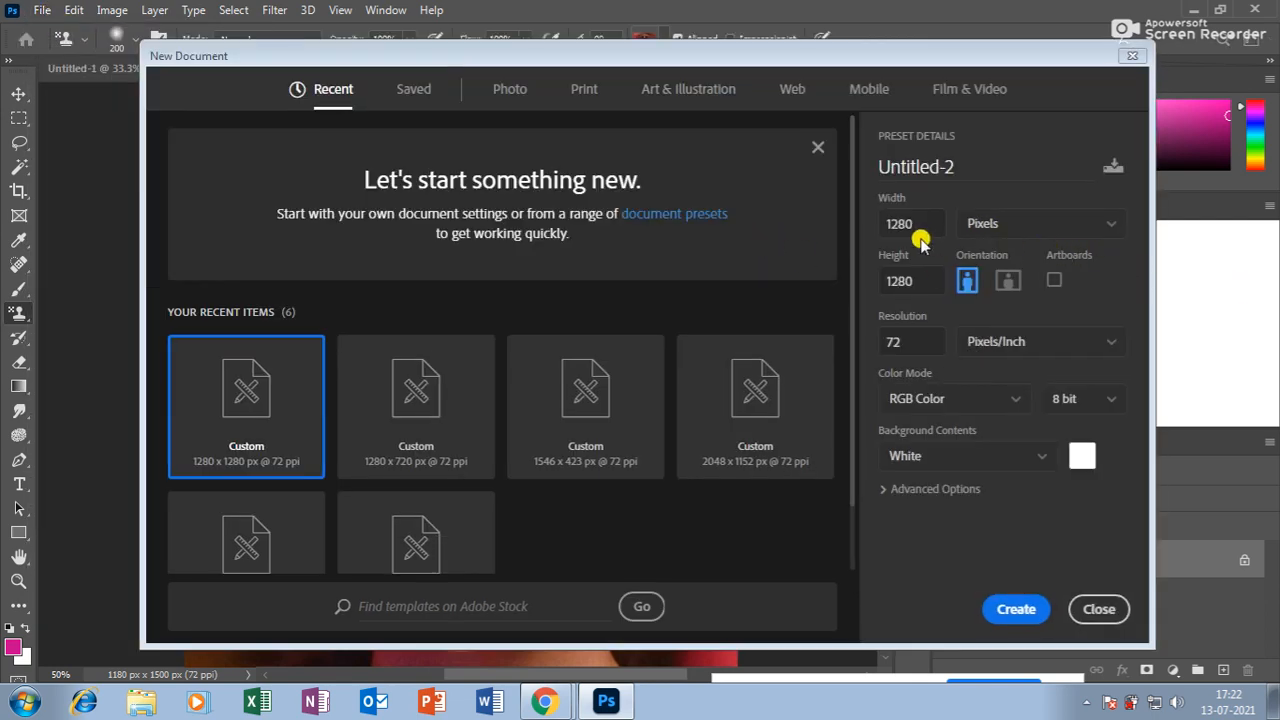
{"action": "left_click", "coordinate": [942, 460]}
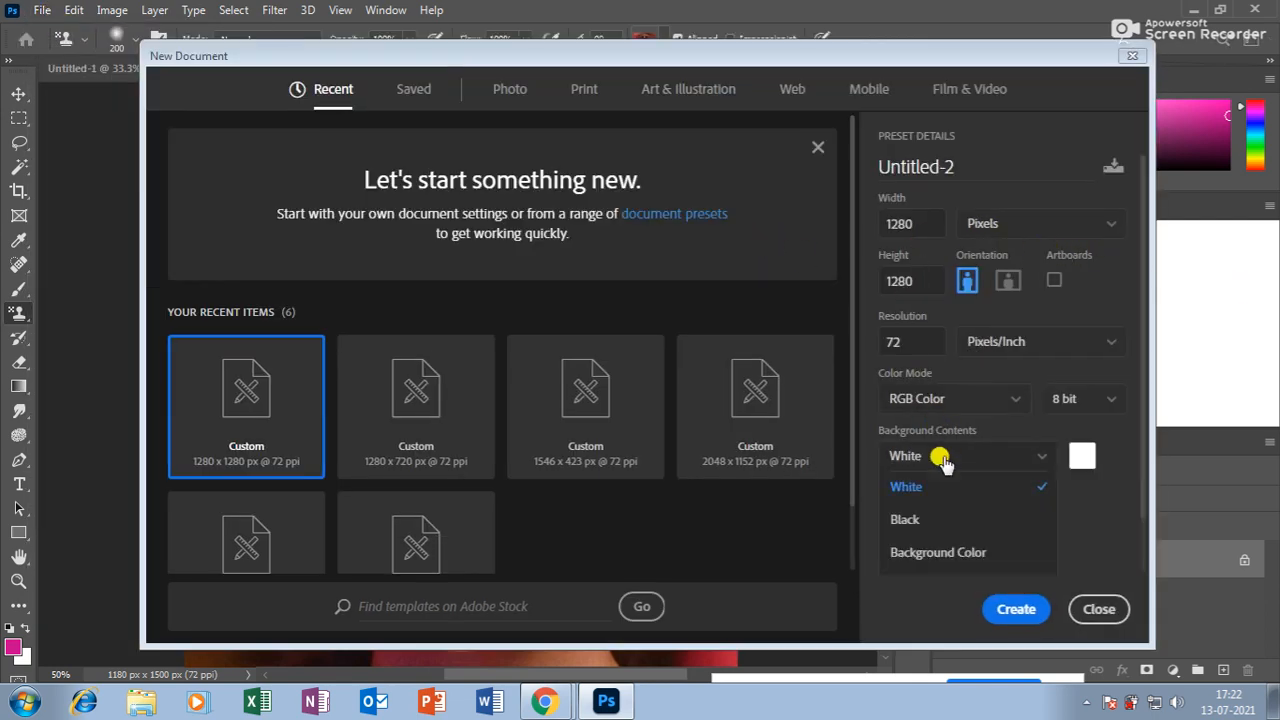
{"action": "scroll", "coordinate": [943, 530], "scroll_direction": "down", "scroll_amount": 1}
{"action": "left_click", "coordinate": [948, 530]}
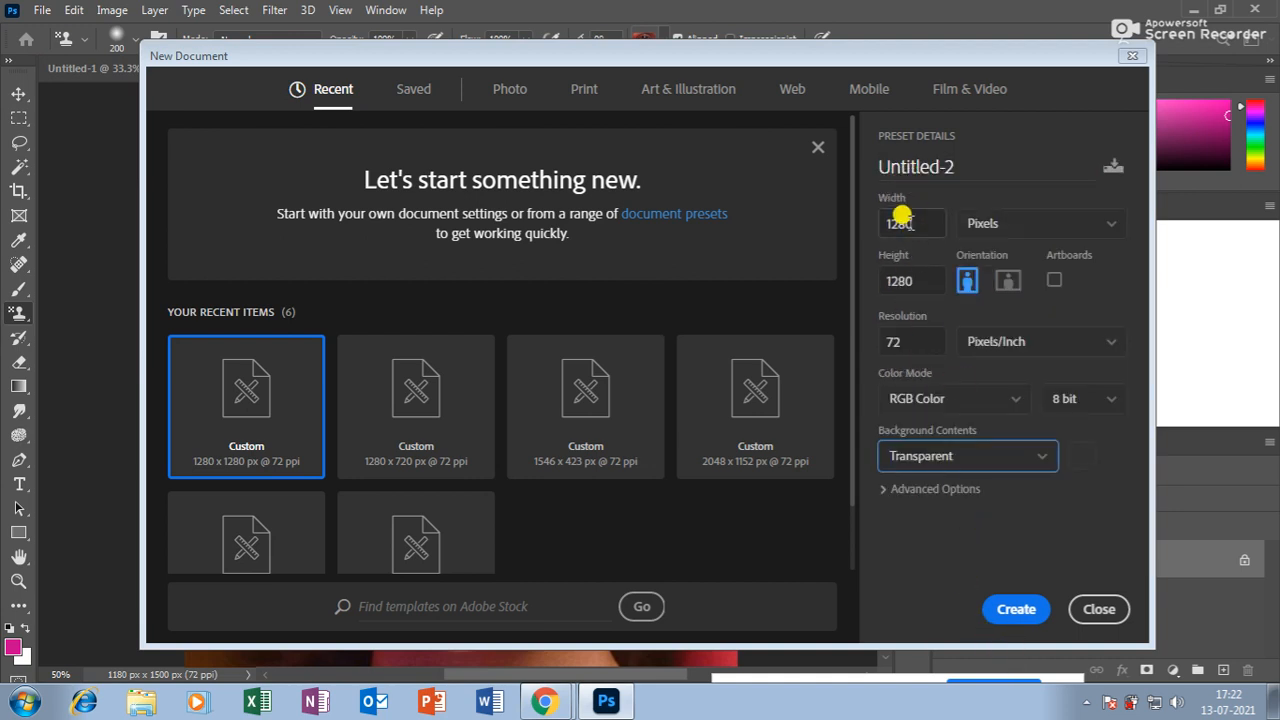
{"action": "left_click", "coordinate": [930, 458]}
{"action": "scroll", "coordinate": [926, 525], "scroll_direction": "down", "scroll_amount": 1}
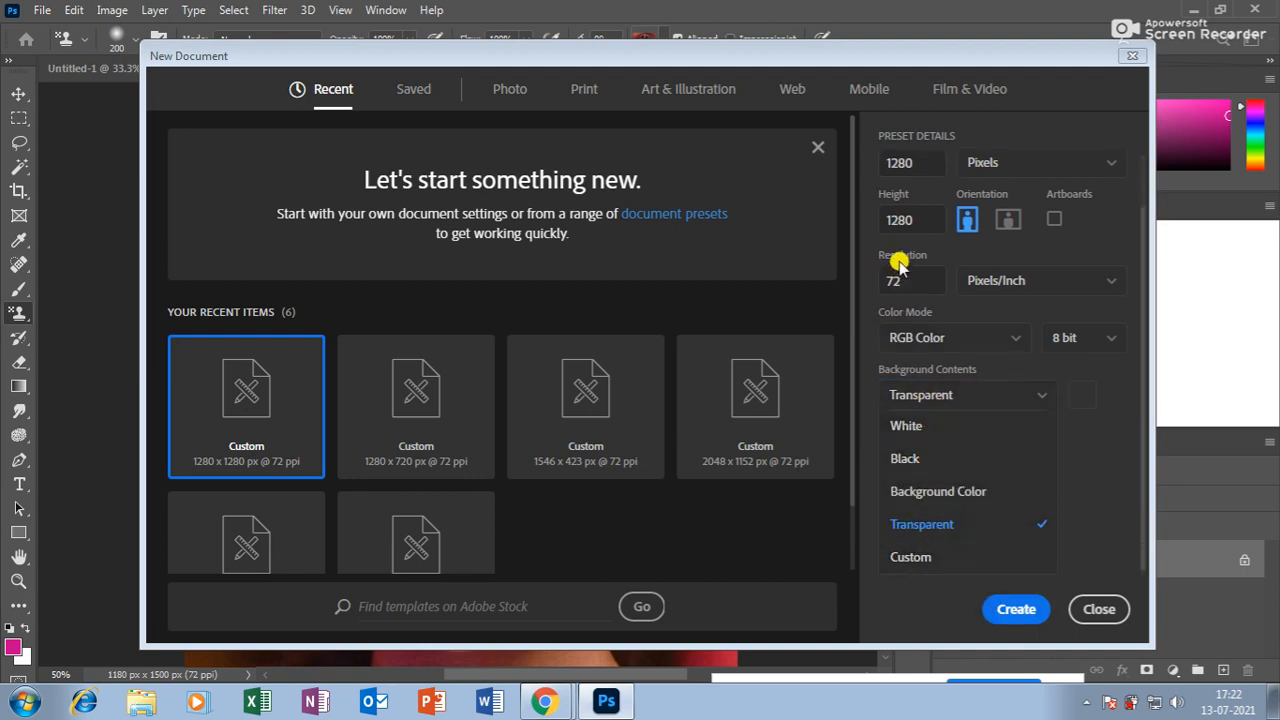
Create the transparent document, zoom to 50% and fill a small circular selection with magenta.
{"action": "left_click", "coordinate": [1018, 609]}
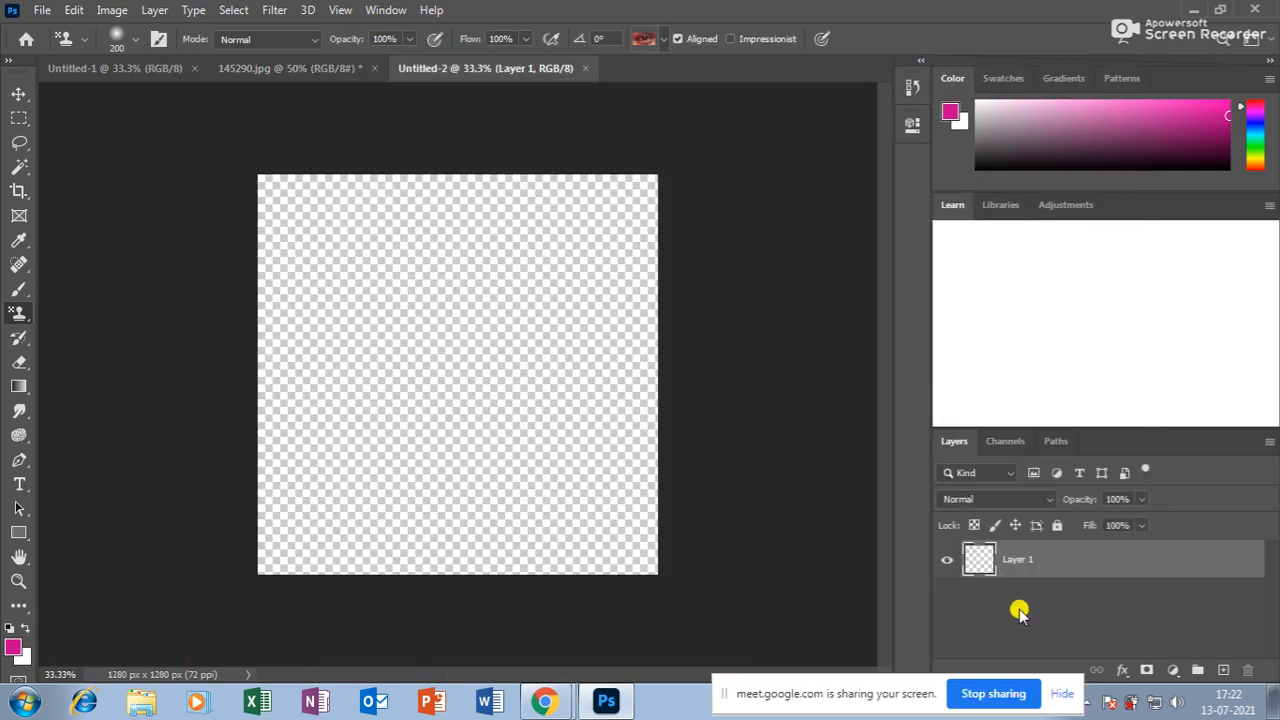
{"action": "left_click", "coordinate": [18, 581]}
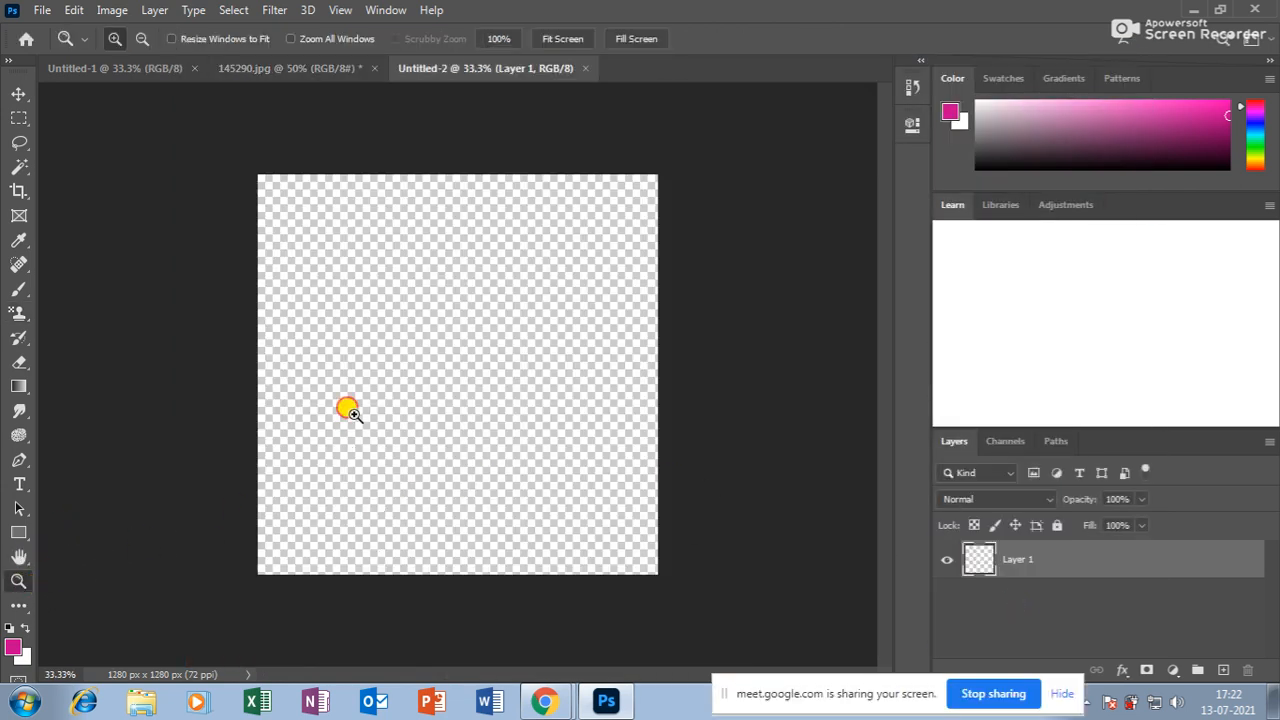
{"action": "left_click", "coordinate": [420, 430]}
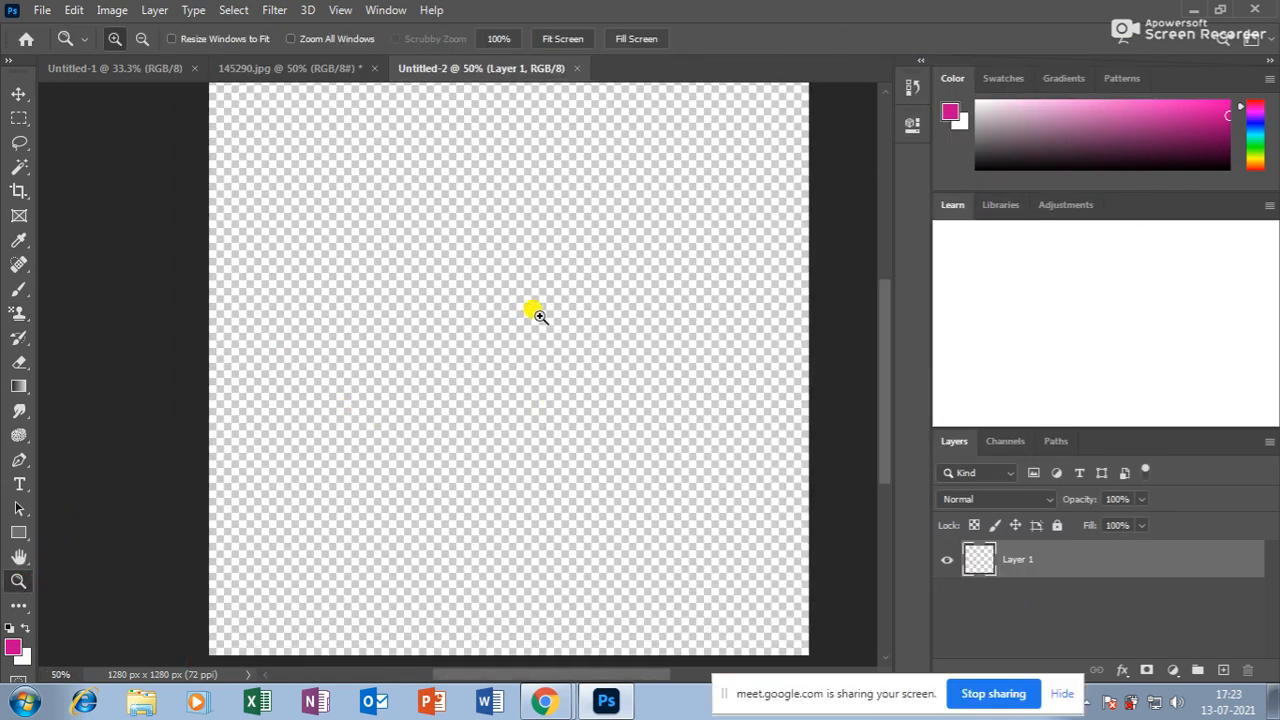
{"action": "left_click_drag", "start_coordinate": [19, 117], "coordinate": [105, 135]}
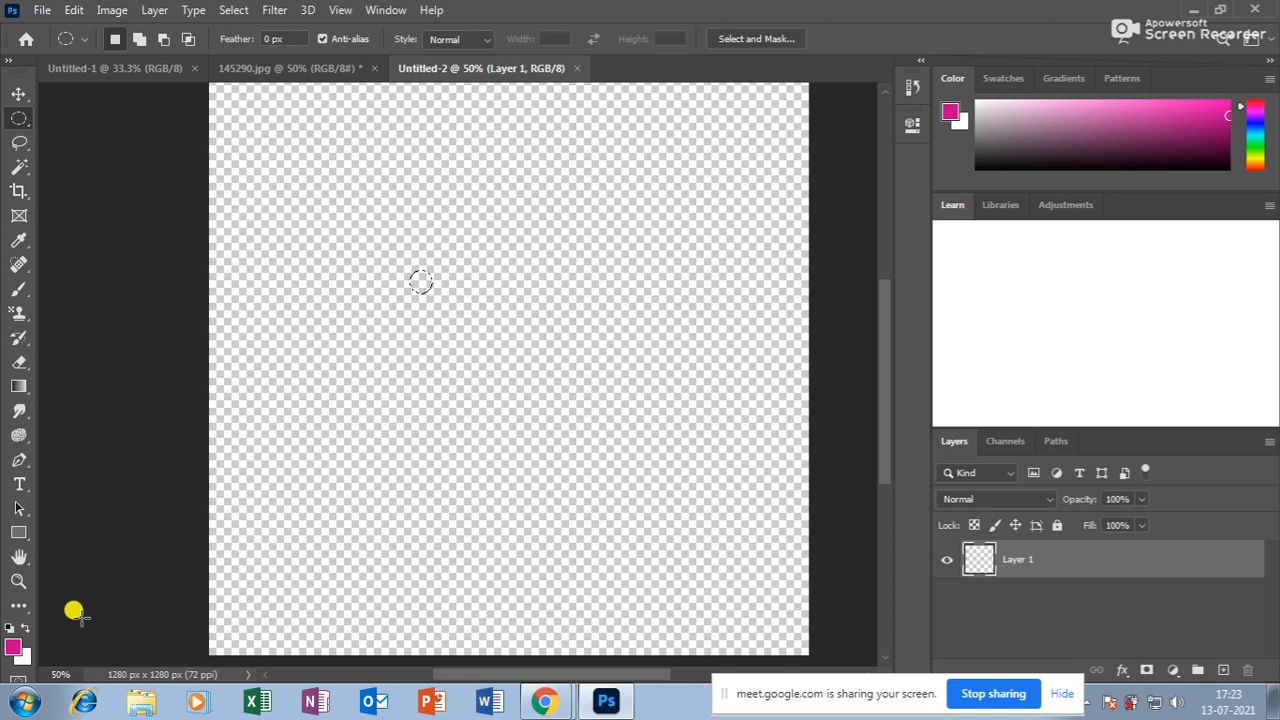
{"action": "left_click", "coordinate": [13, 647]}
{"action": "left_click", "coordinate": [614, 164]}
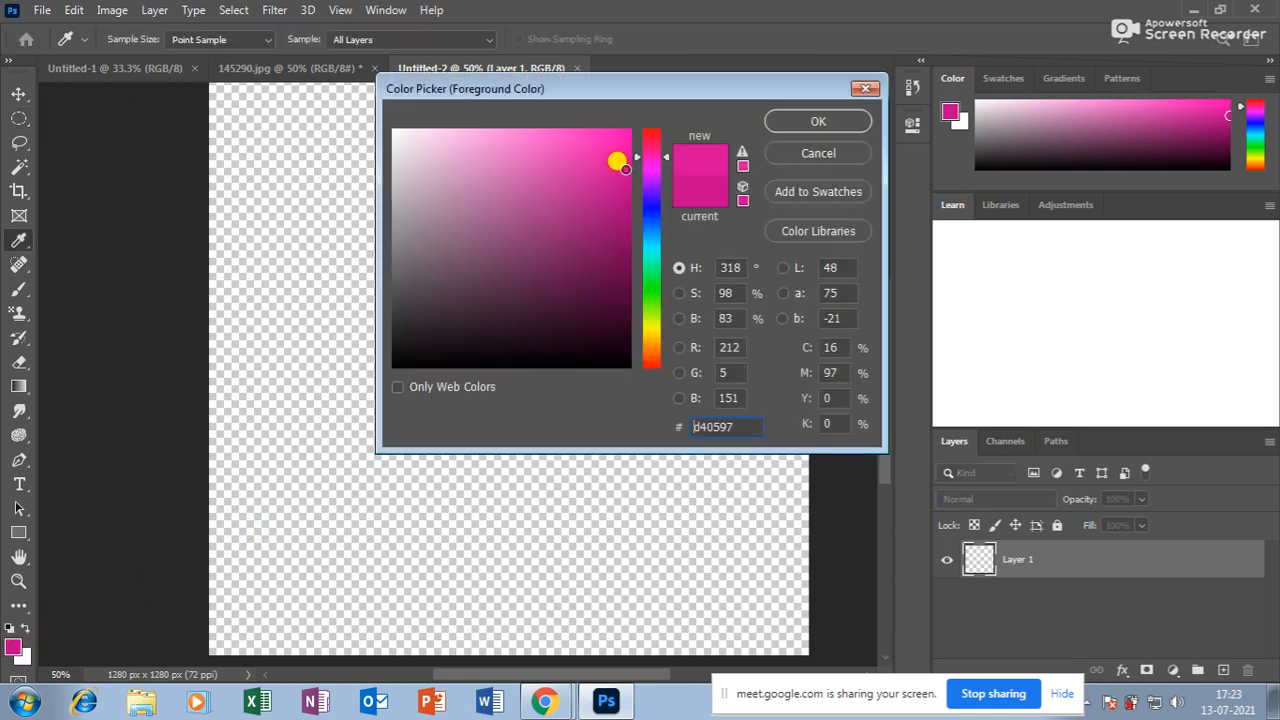
{"action": "left_click", "coordinate": [778, 118]}
{"action": "key", "text": "alt+BackSpace"}
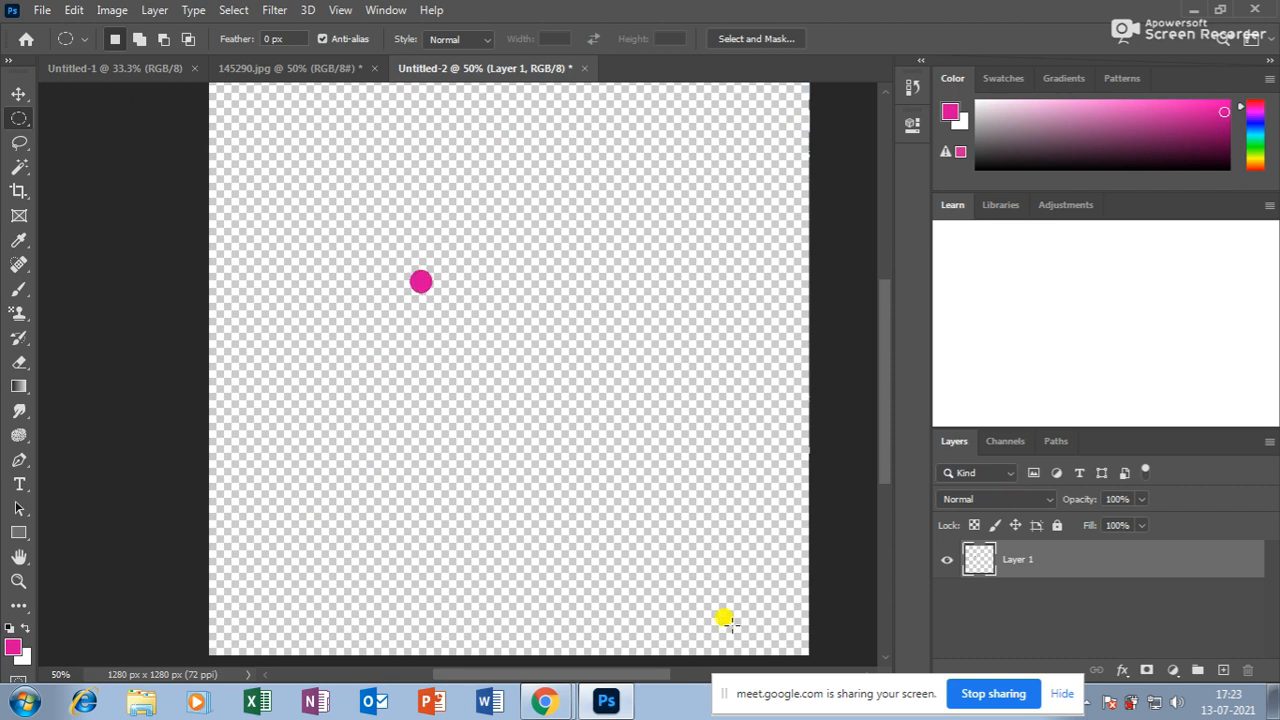
Zoom in on the pink dot and draw a square selection around it.
{"action": "left_click", "coordinate": [18, 580]}
{"action": "left_click", "coordinate": [408, 291]}
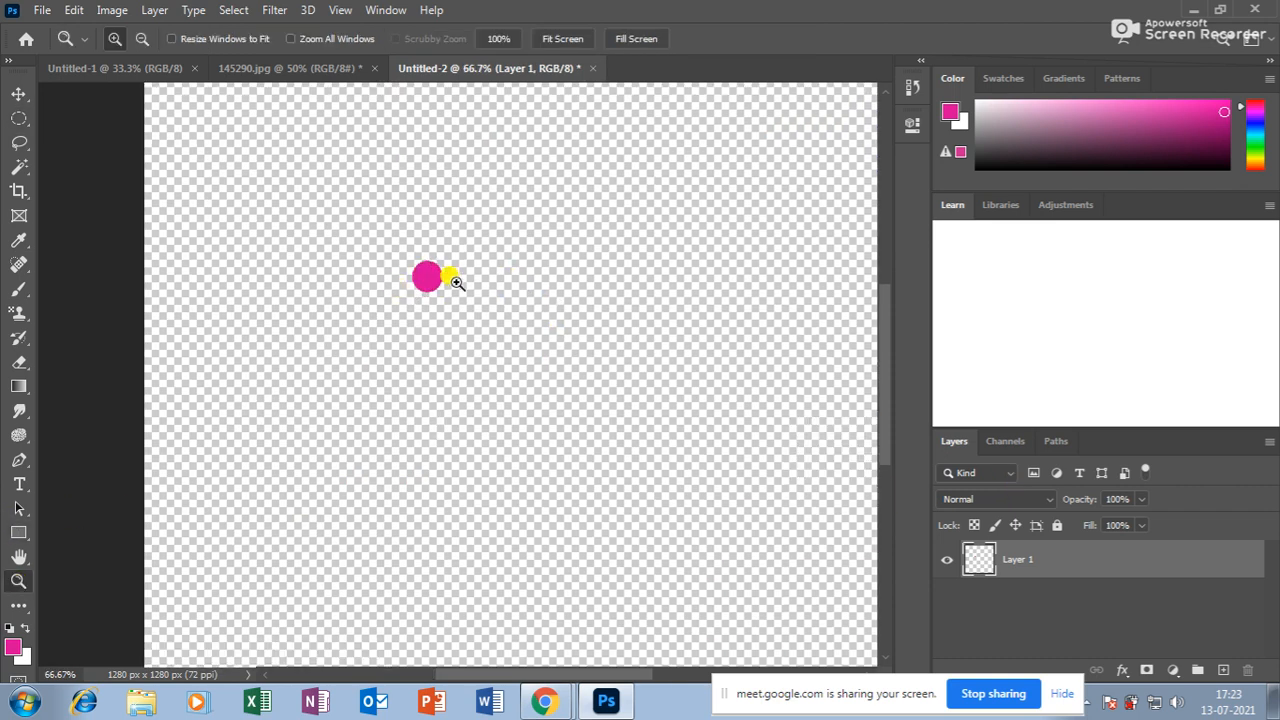
{"action": "left_click", "coordinate": [449, 277]}
{"action": "left_click", "coordinate": [20, 120]}
{"action": "right_click", "coordinate": [20, 120]}
{"action": "left_click", "coordinate": [90, 117]}
{"action": "left_click_drag", "start_coordinate": [386, 249], "coordinate": [440, 306]}
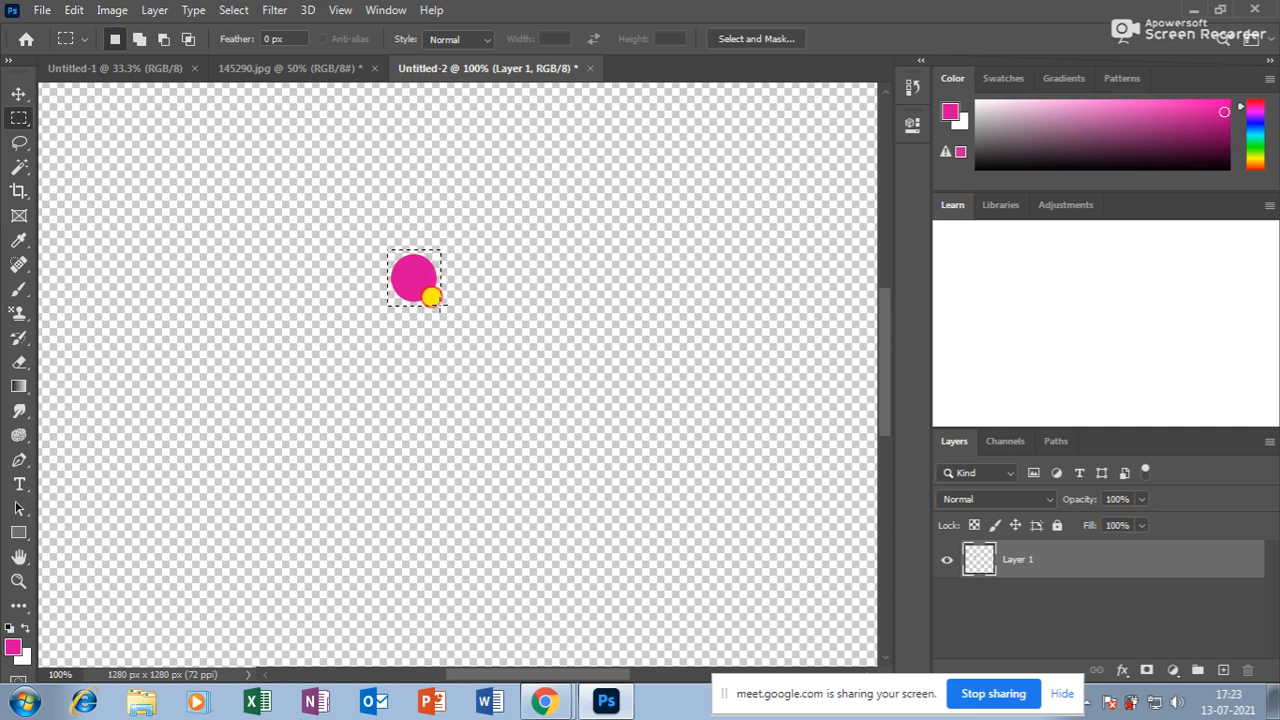
Define the pink dot as a new pattern, keeping the name Pattern 1.
{"action": "left_click", "coordinate": [75, 12]}
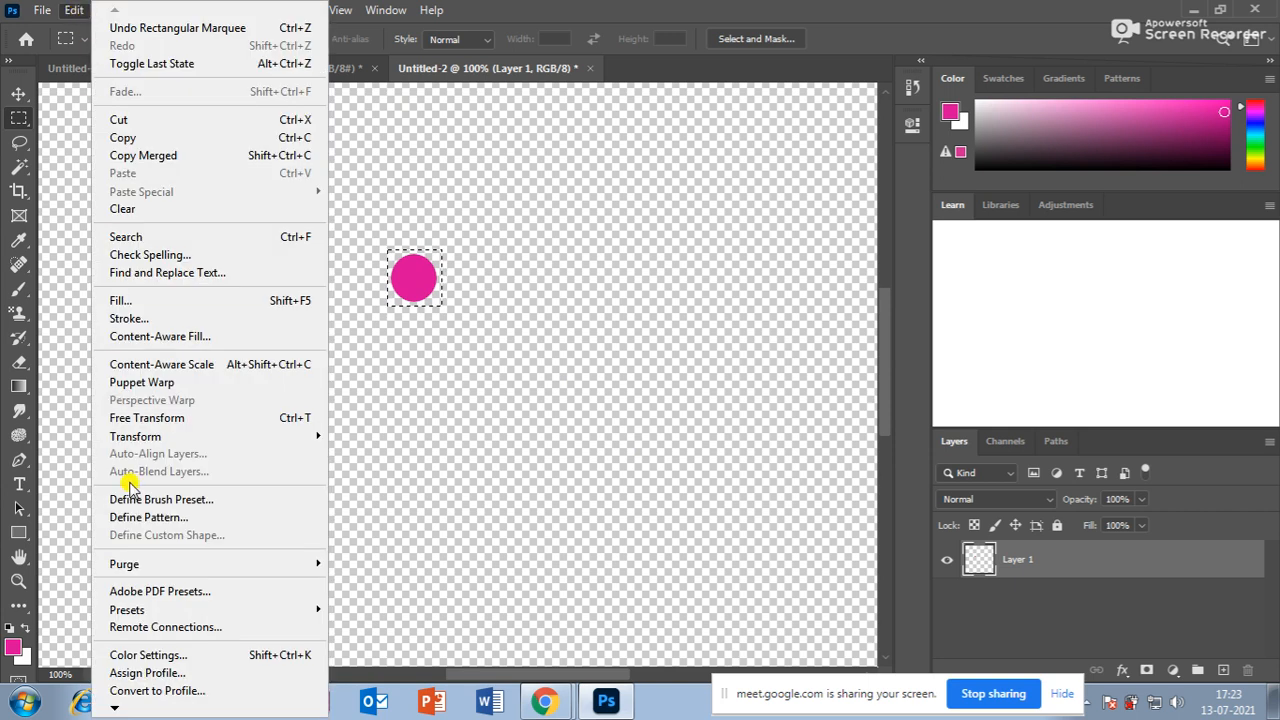
{"action": "left_click", "coordinate": [522, 320]}
{"action": "key", "text": "ctrl+d"}
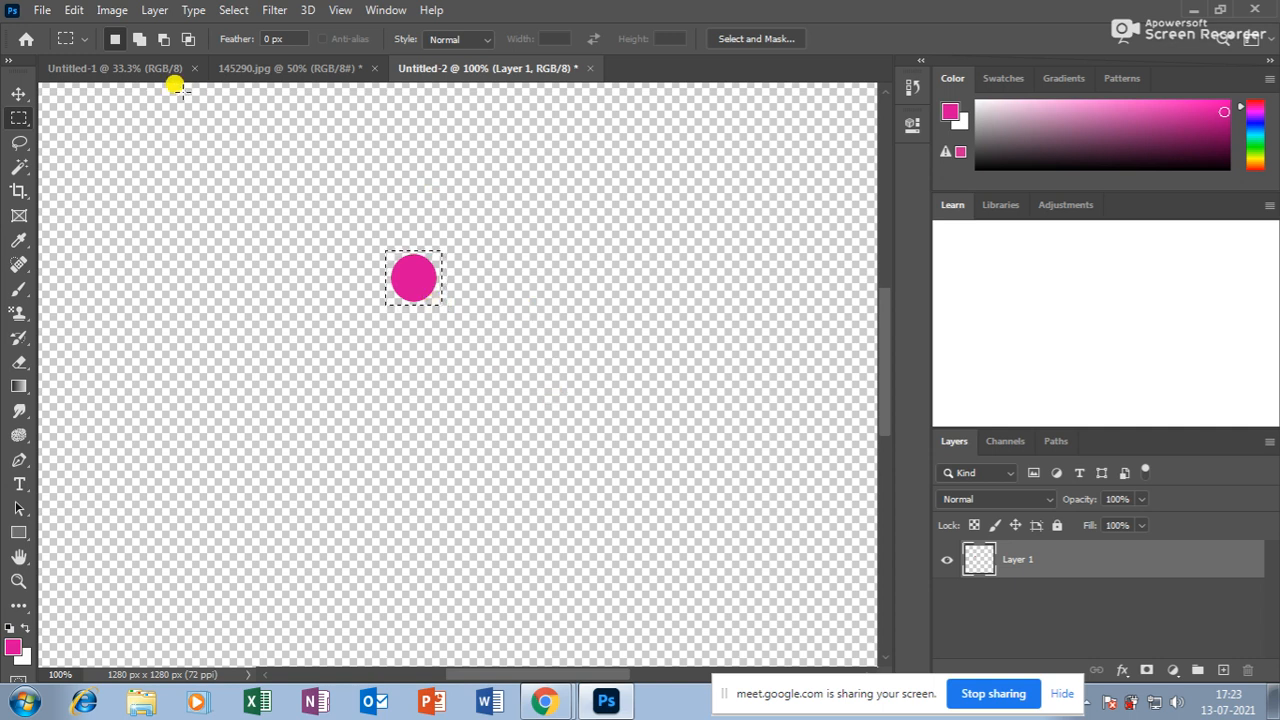
{"action": "left_click", "coordinate": [76, 10]}
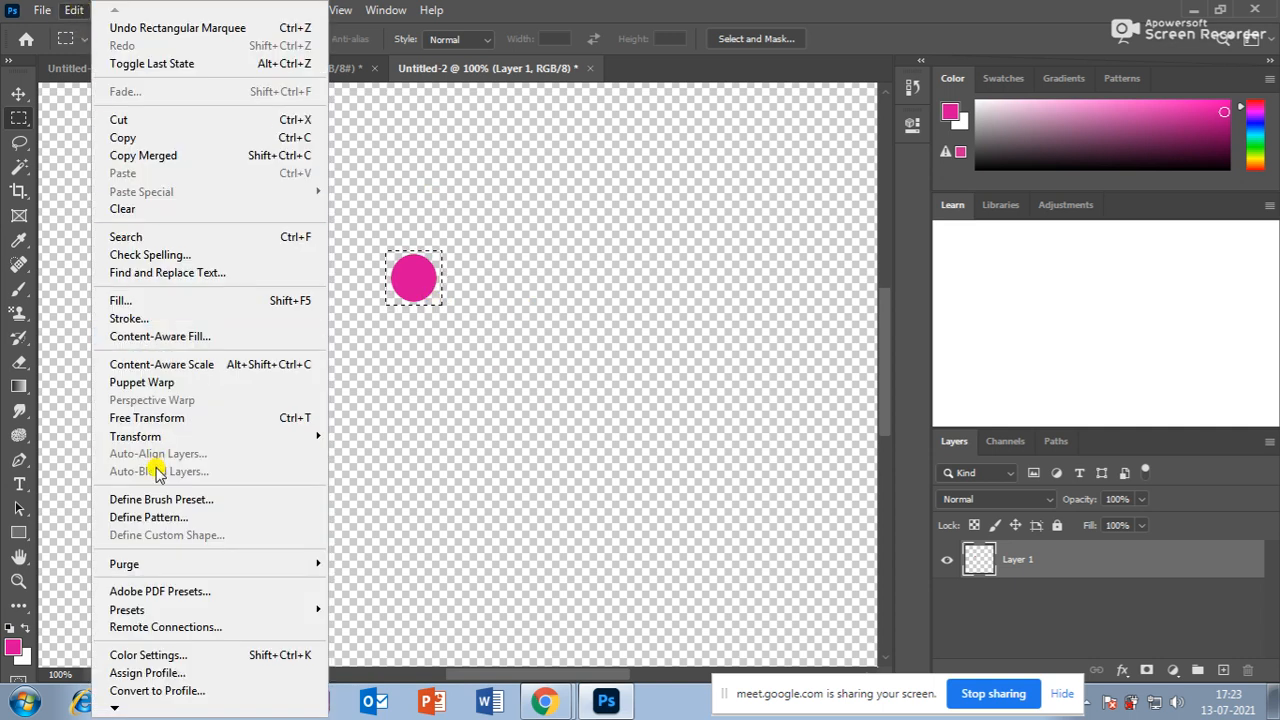
{"action": "left_click", "coordinate": [160, 518]}
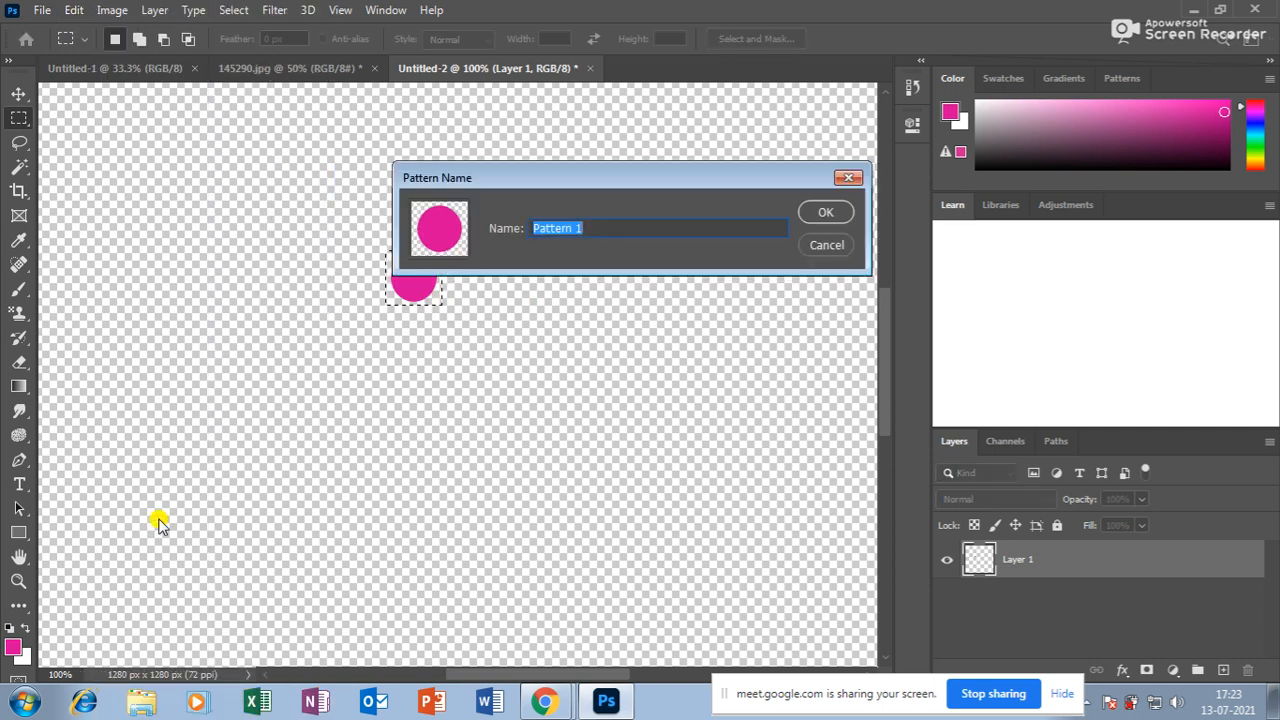
{"action": "left_click", "coordinate": [826, 211]}
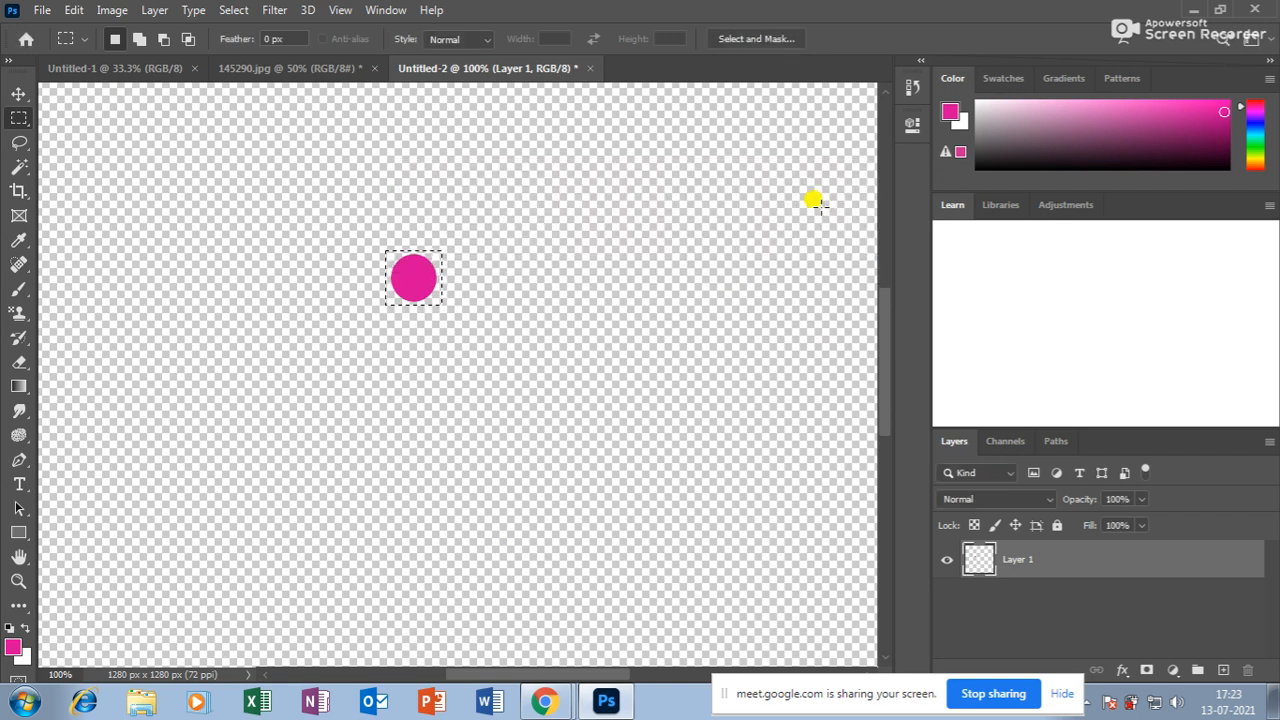
{"action": "left_click", "coordinate": [257, 67]}
On Untitled-1, add a new layer and set up Pattern Stamp with the pink dot pattern at size 1500.
{"action": "left_click", "coordinate": [97, 67]}
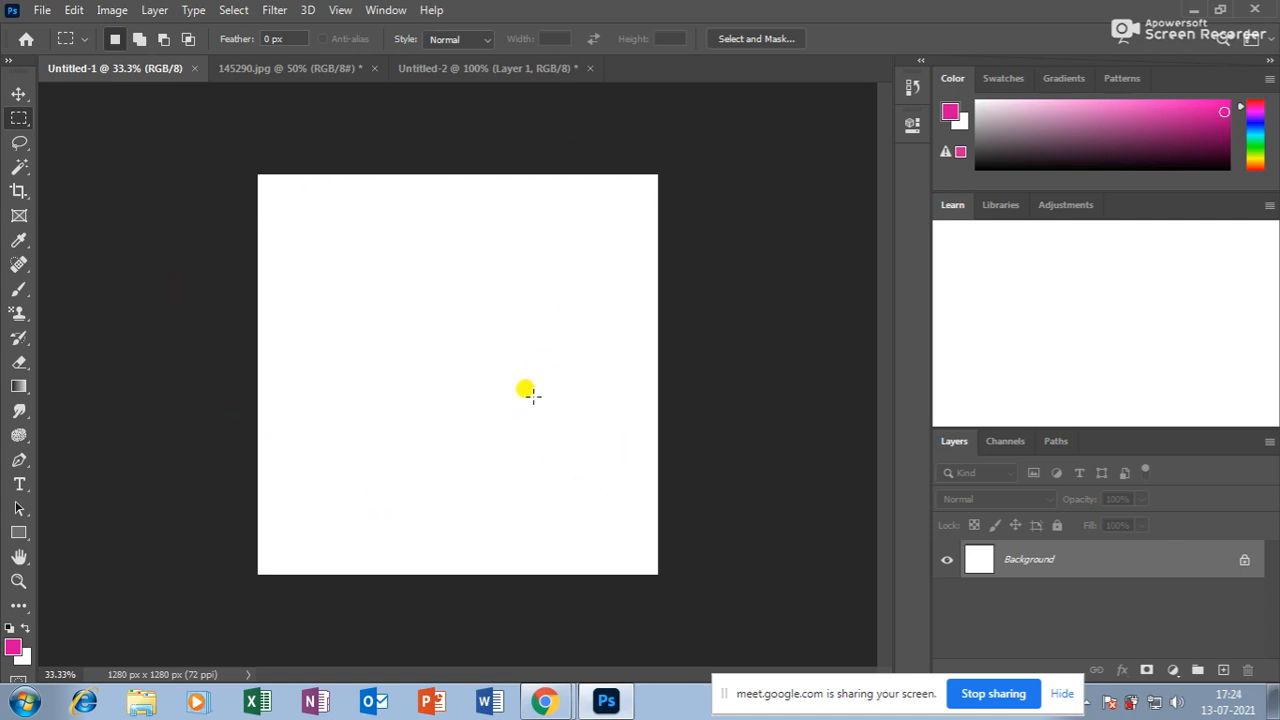
{"action": "left_click", "coordinate": [1223, 669]}
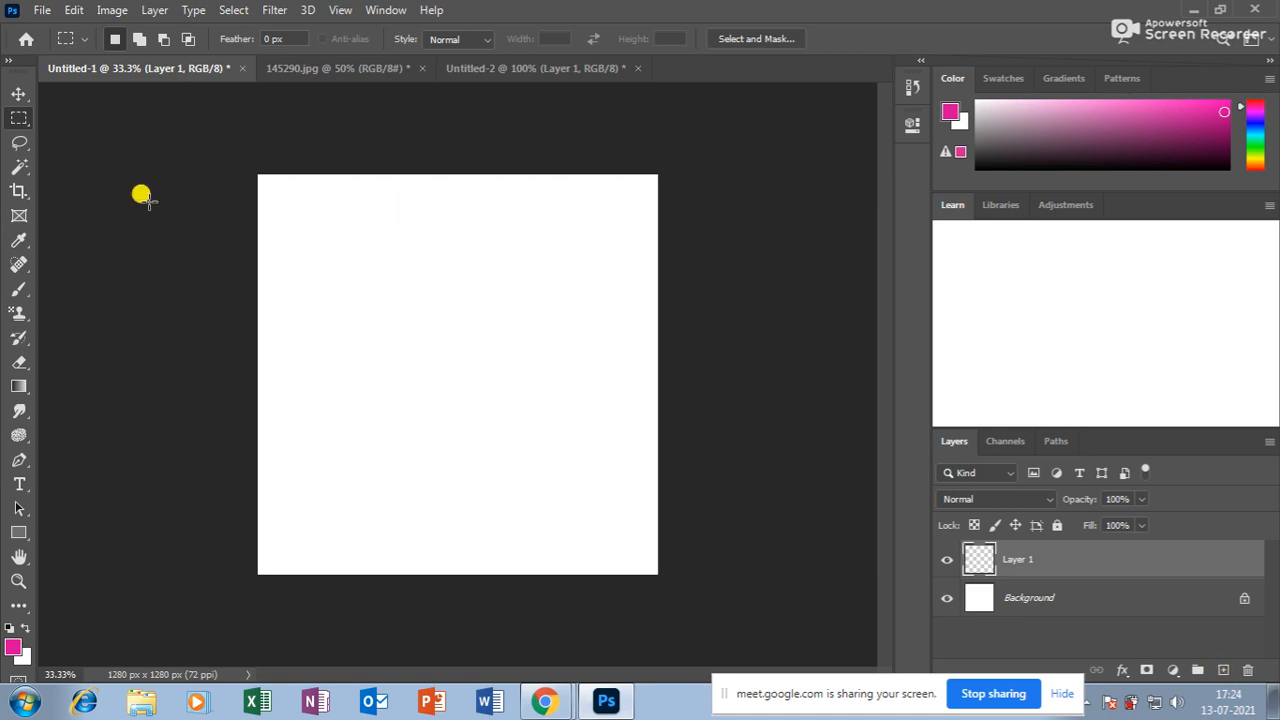
{"action": "left_click", "coordinate": [20, 314]}
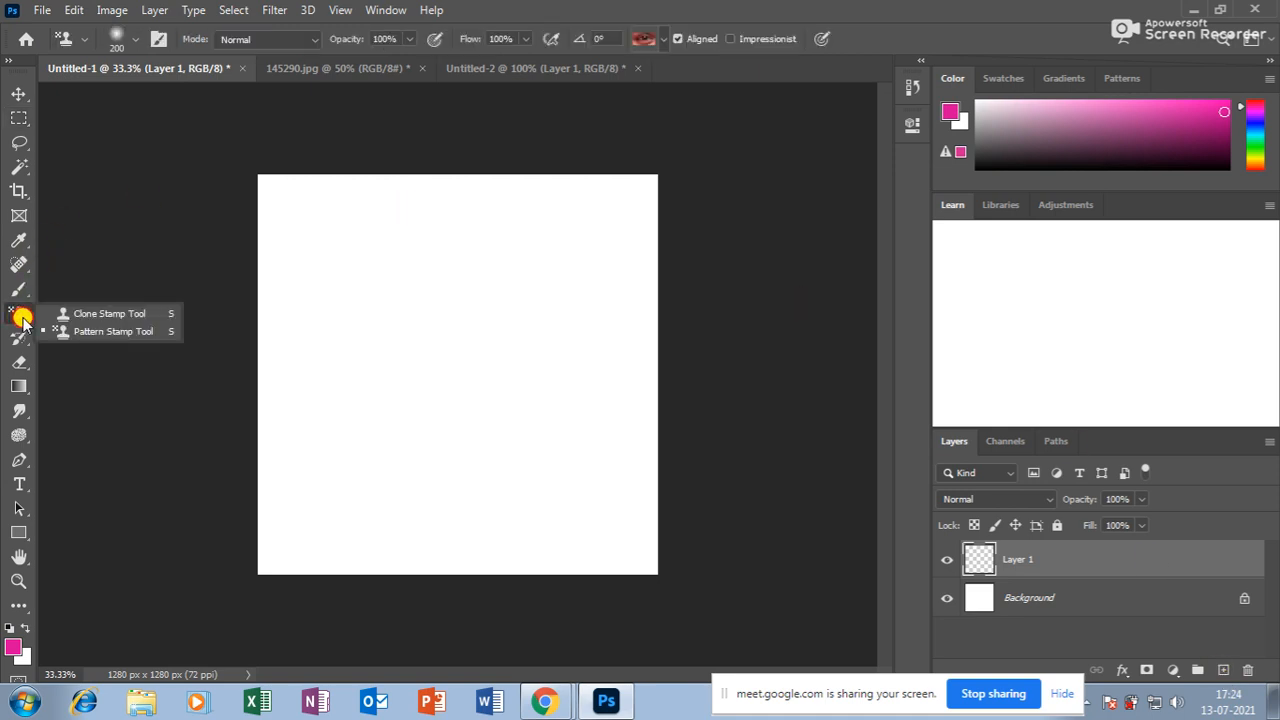
{"action": "left_click", "coordinate": [91, 330]}
{"action": "left_click", "coordinate": [664, 40]}
{"action": "left_click", "coordinate": [582, 161]}
{"action": "left_click", "coordinate": [649, 40]}
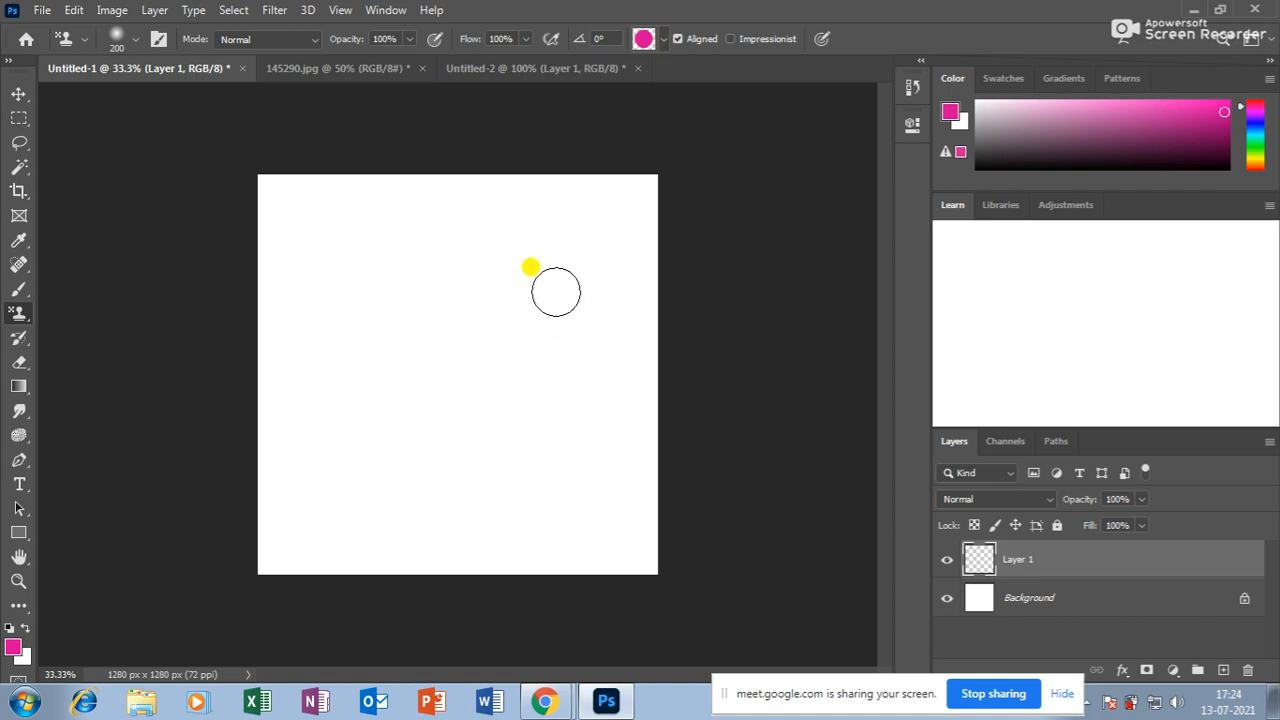
{"action": "key", "text": "bracketright"}
{"action": "key", "text": "bracketright"}
{"action": "key", "text": "bracketright"}
{"action": "key", "text": "bracketright"}
{"action": "key", "text": "bracketright"}
{"action": "key", "text": "bracketright"}
{"action": "key", "text": "bracketright"}
{"action": "key", "text": "bracketright"}
{"action": "key", "text": "bracketright"}
{"action": "key", "text": "bracketright"}
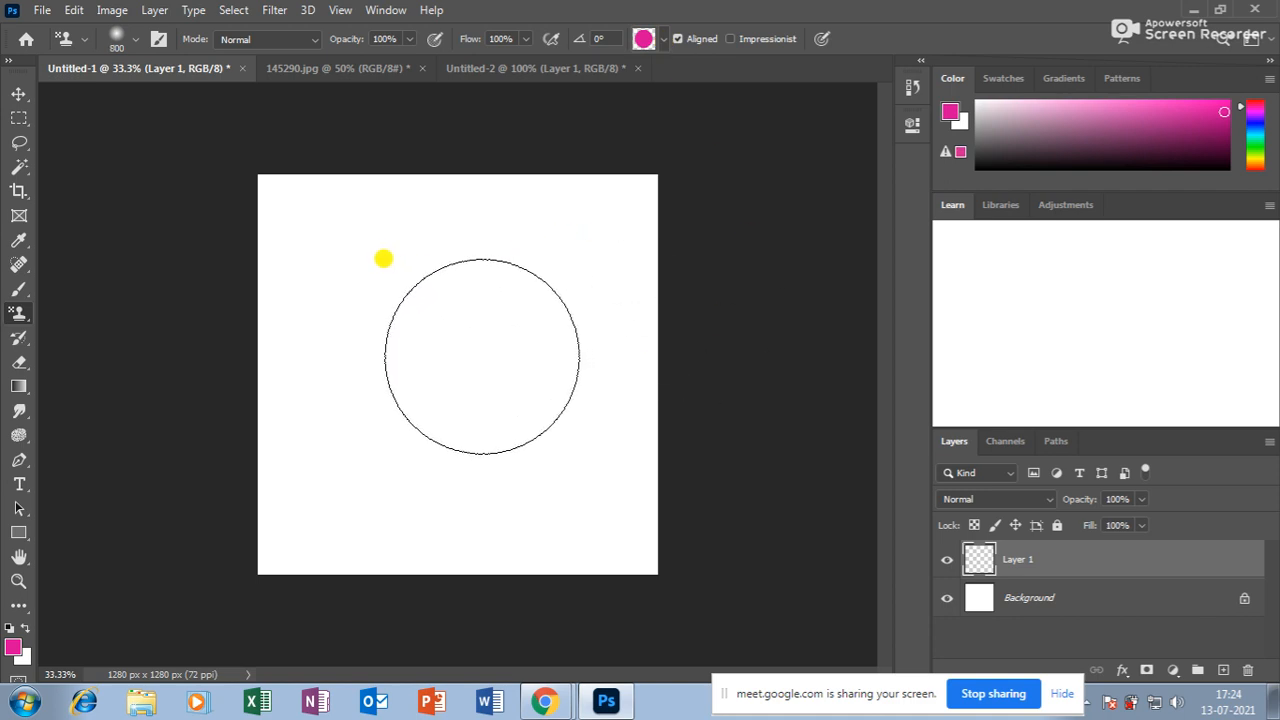
{"action": "key", "text": "bracketright"}
{"action": "key", "text": "bracketright"}
{"action": "key", "text": "bracketright"}
{"action": "key", "text": "bracketright"}
Stamp the dot pattern across the canvas, undoing and restamping twice.
{"action": "left_click", "coordinate": [460, 371]}
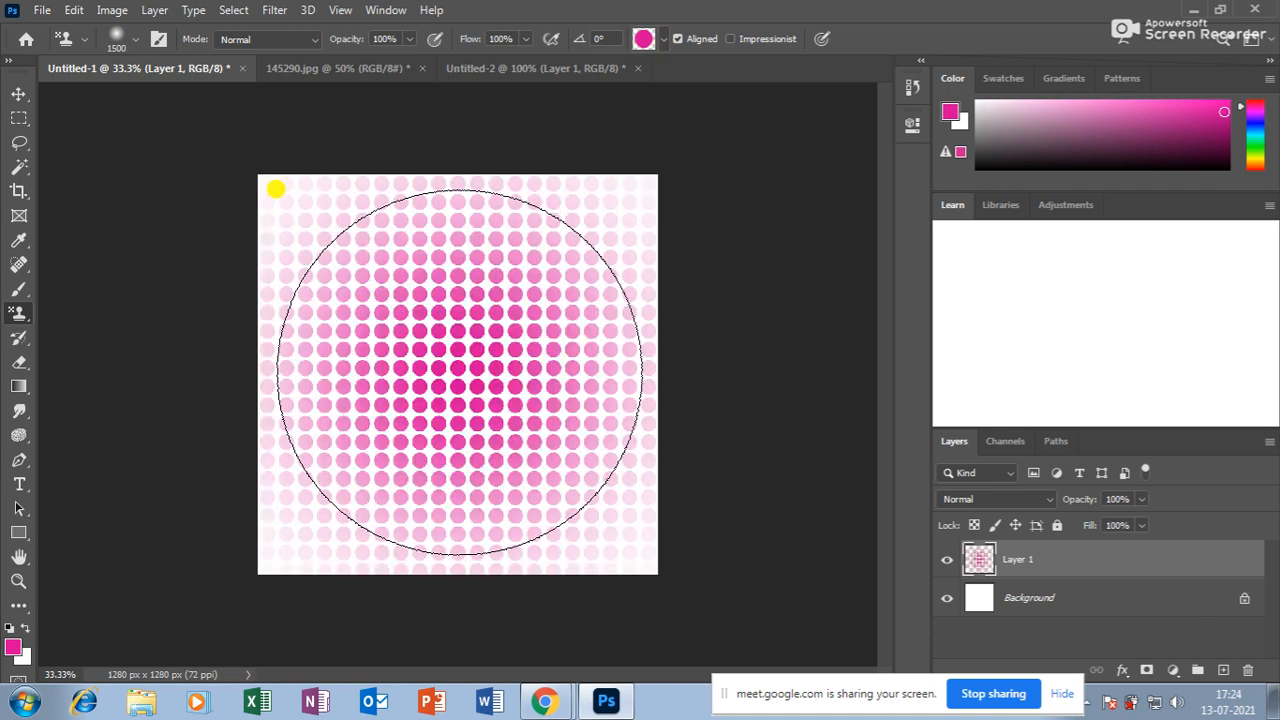
{"action": "key", "text": "ctrl+z"}
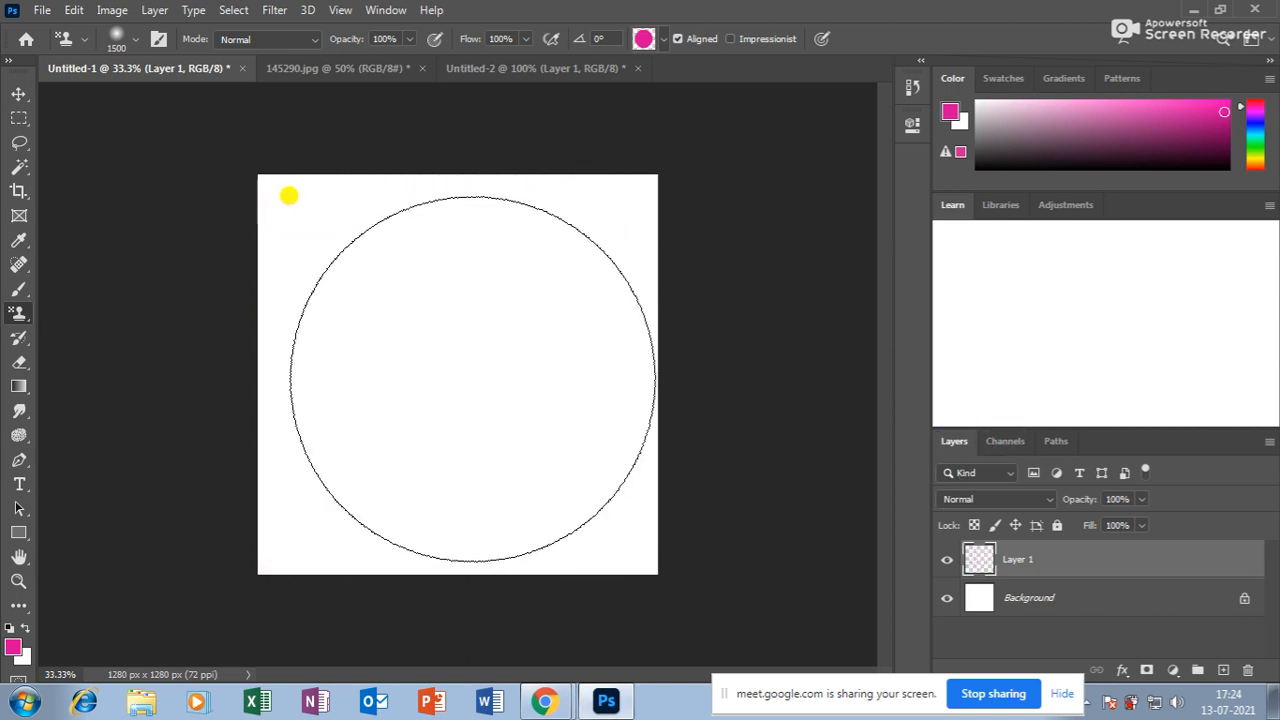
{"action": "left_click", "coordinate": [456, 373]}
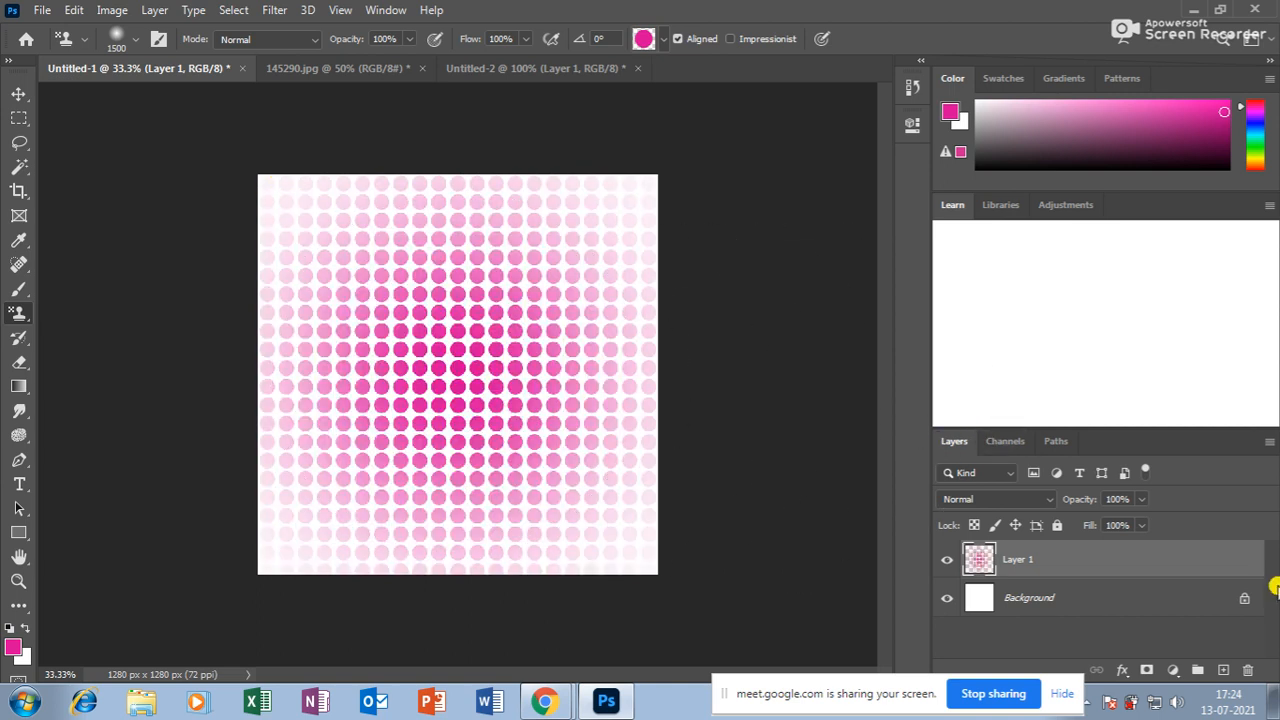
{"action": "key", "text": "ctrl+z"}
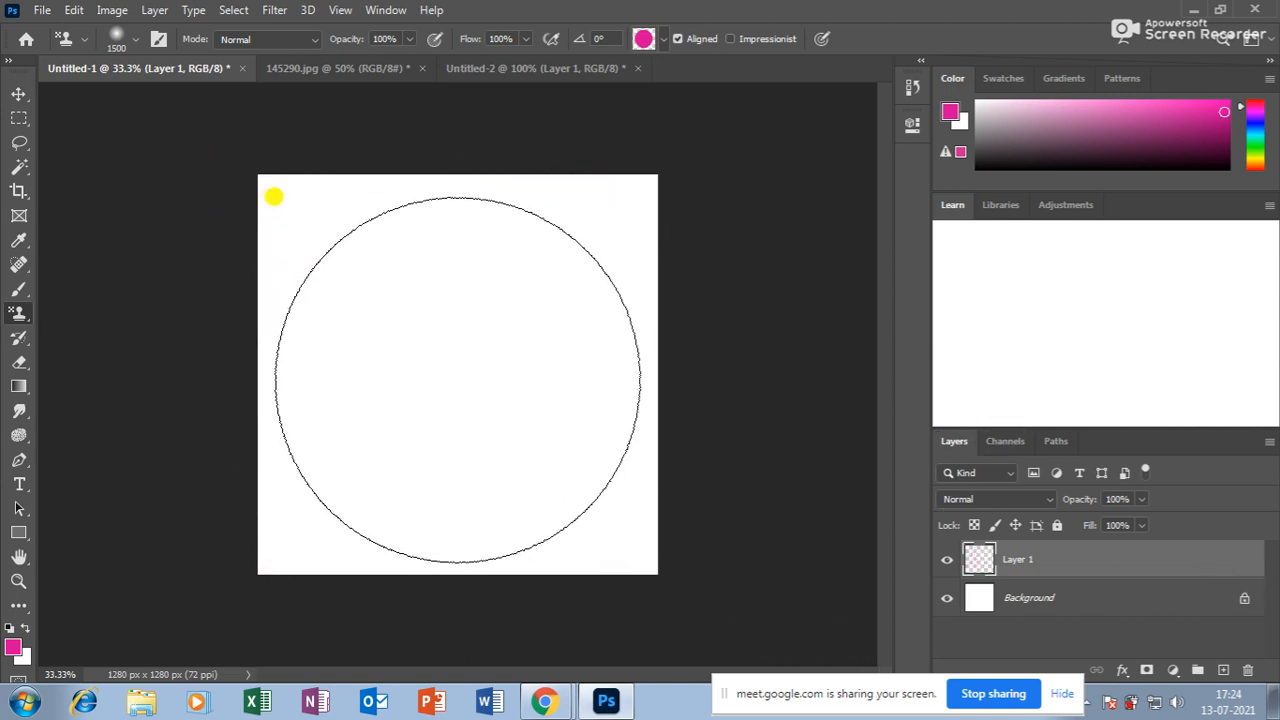
{"action": "left_click", "coordinate": [458, 376]}
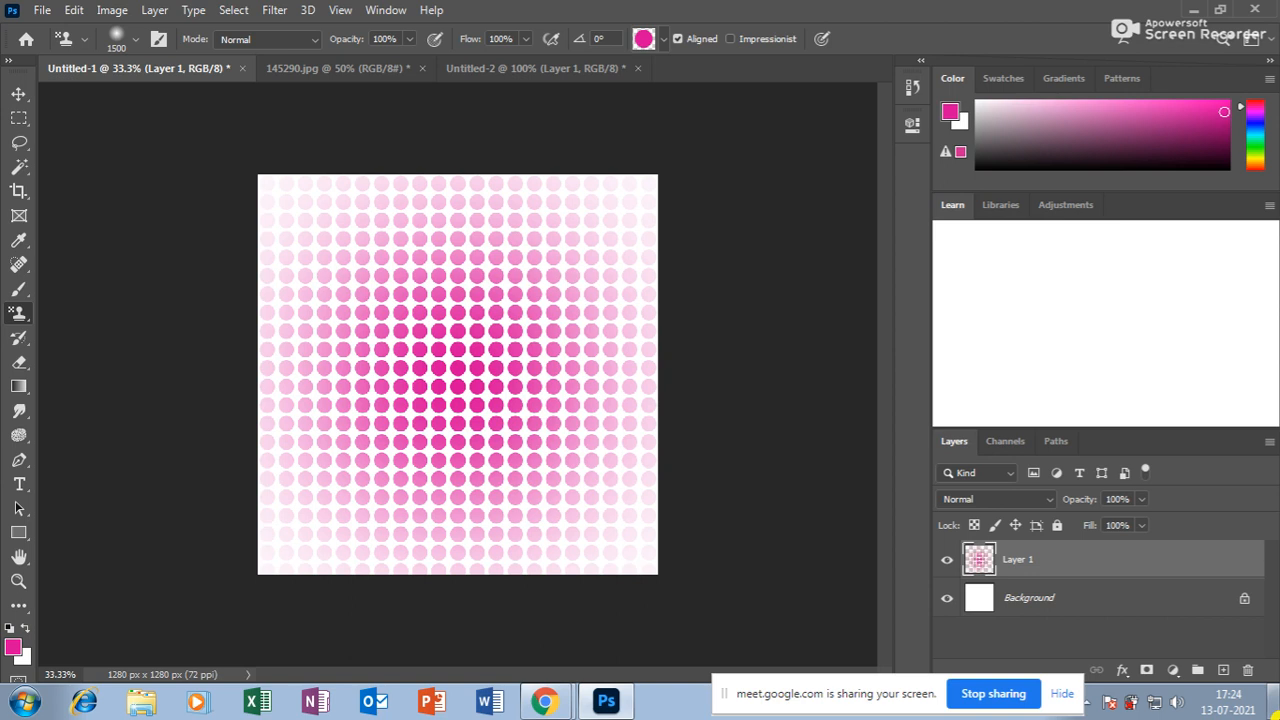
Fill the Background layer with a darker magenta foreground colour.
{"action": "left_click", "coordinate": [1057, 597]}
{"action": "left_click", "coordinate": [13, 647]}
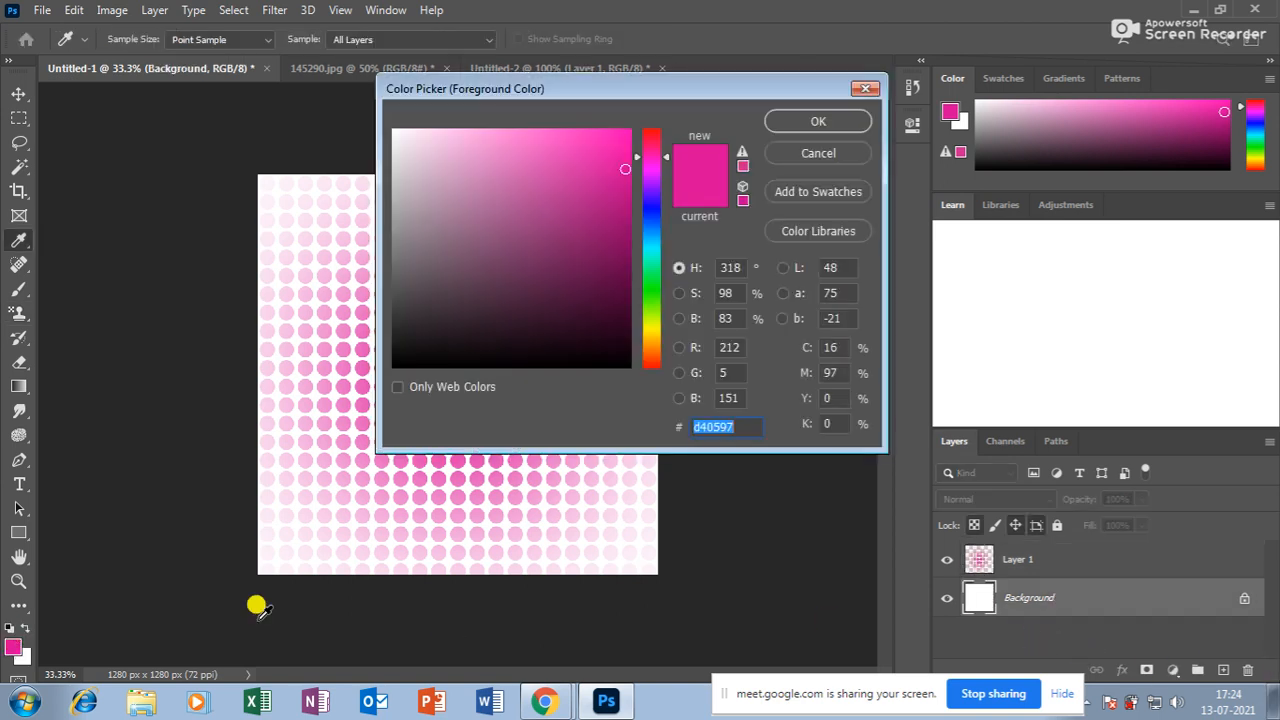
{"action": "left_click", "coordinate": [610, 242]}
{"action": "left_click", "coordinate": [818, 121]}
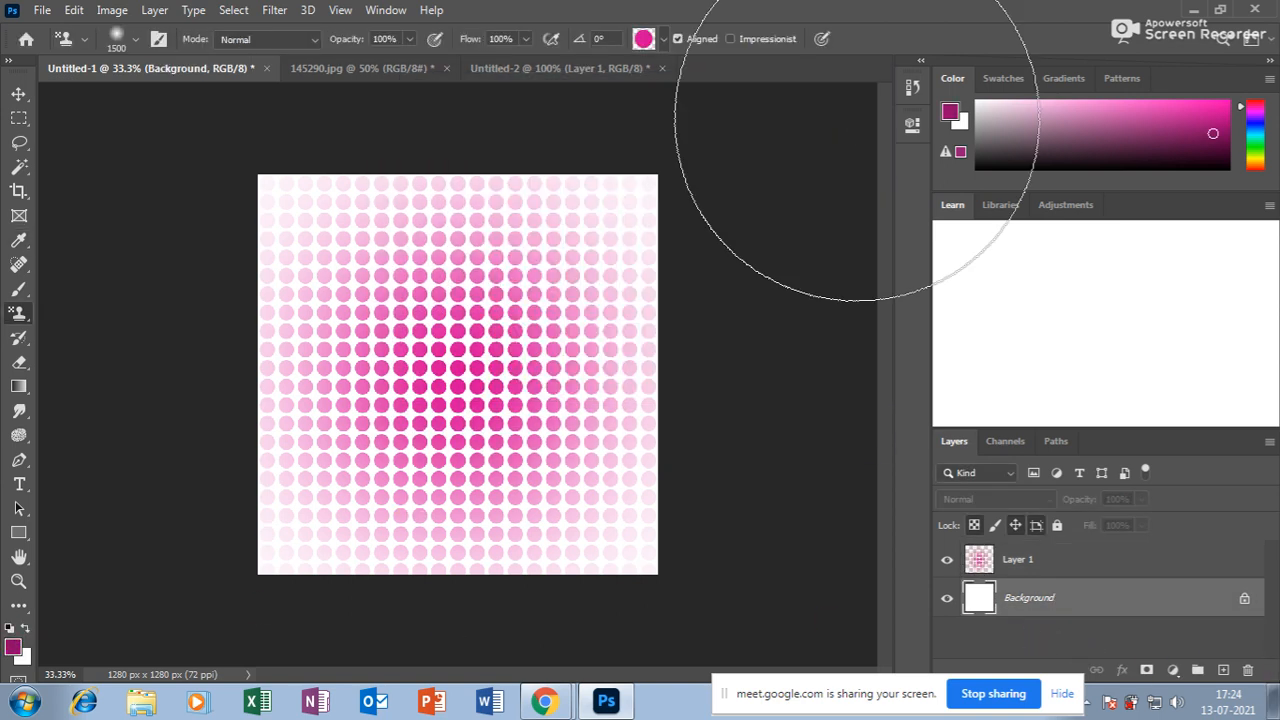
{"action": "key", "text": "alt+BackSpace"}
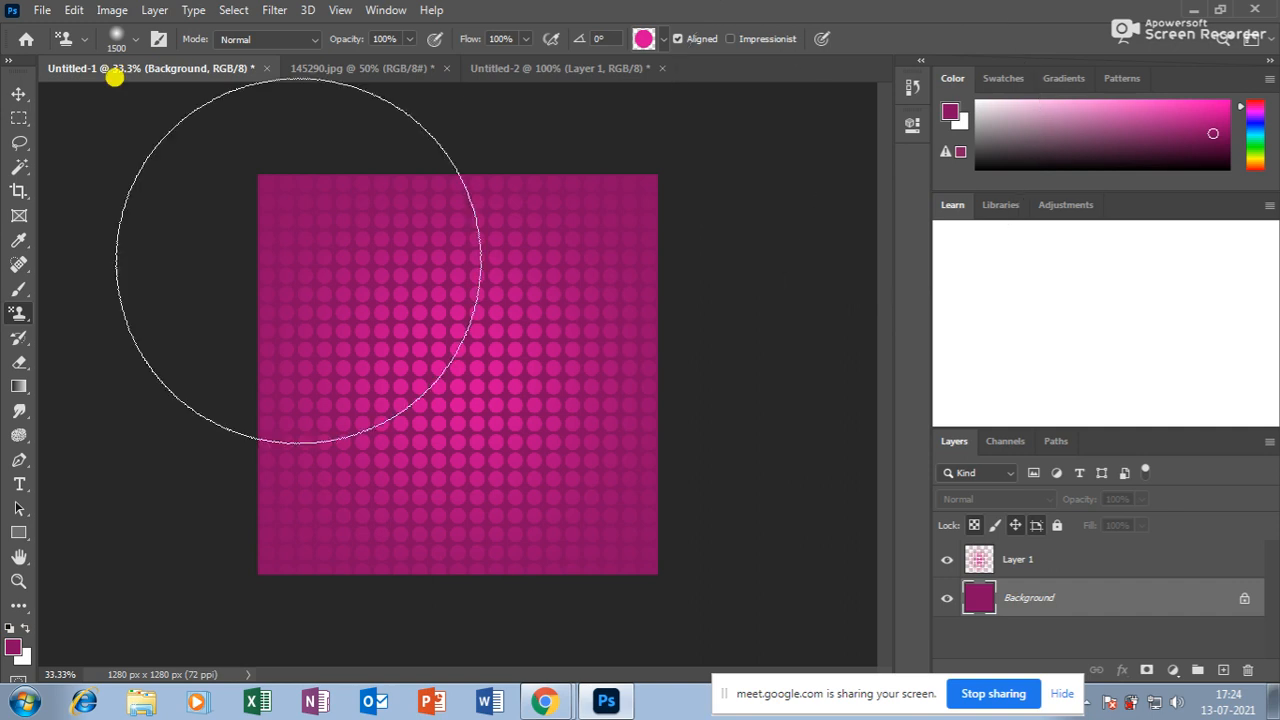
Zoom the canvas to 50% and make Layer 1 with the dots active.
{"action": "left_click", "coordinate": [18, 581]}
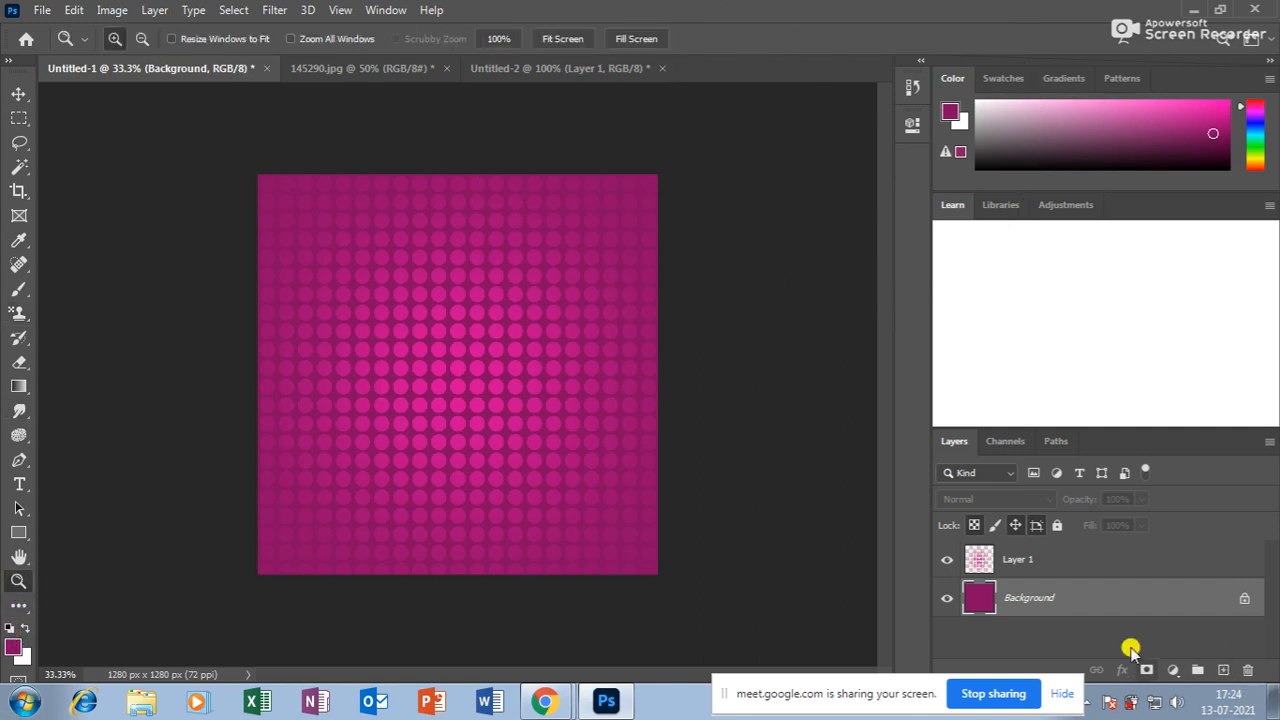
{"action": "left_click", "coordinate": [470, 399]}
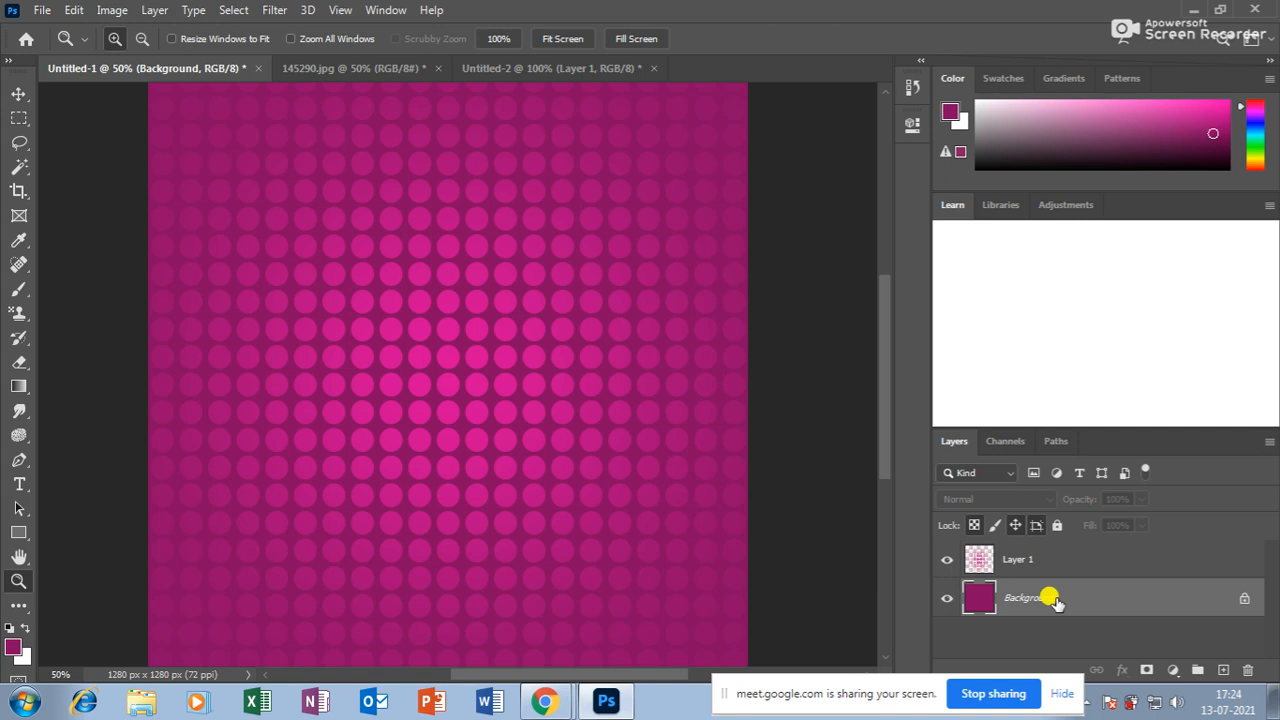
{"action": "left_click", "coordinate": [18, 93]}
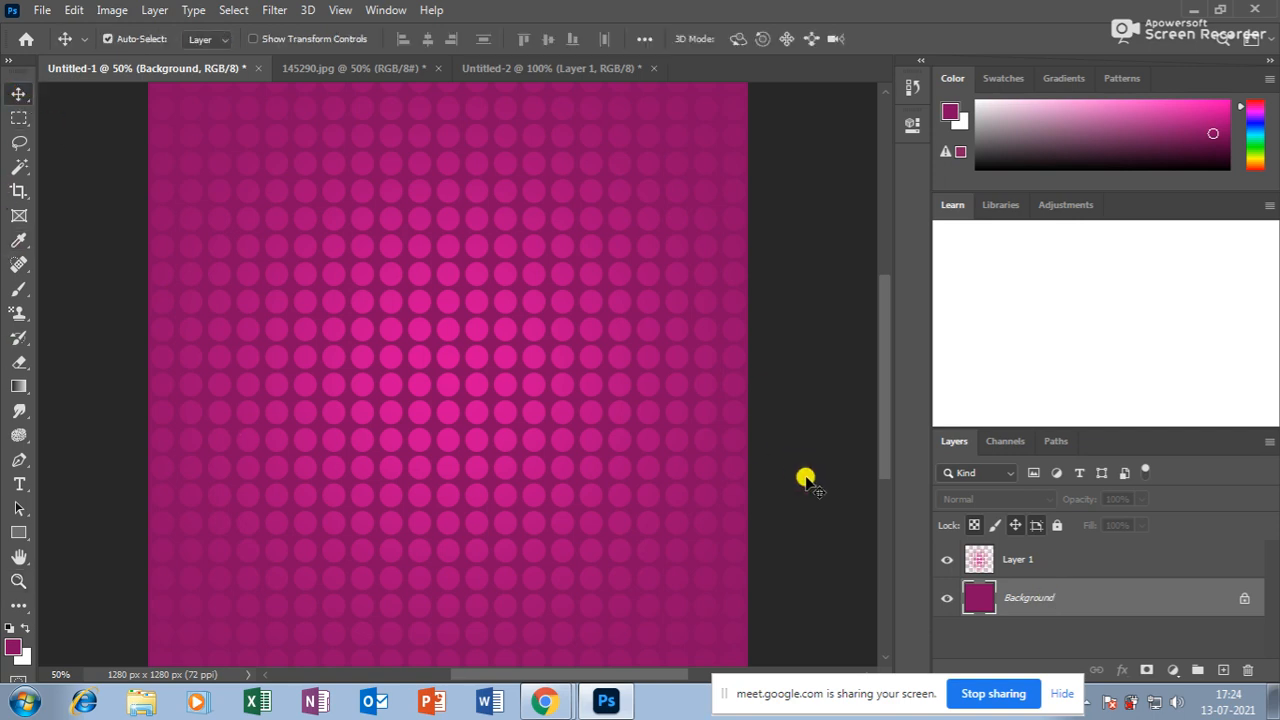
{"action": "left_click", "coordinate": [1010, 564]}
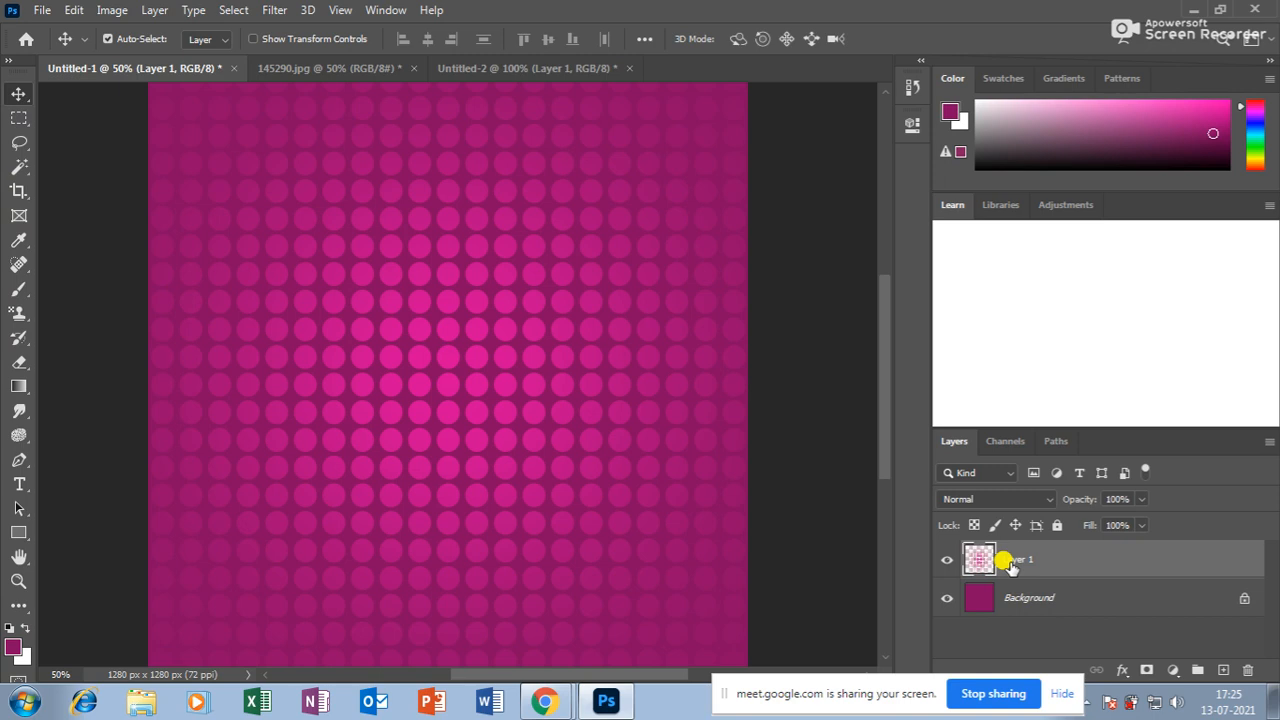
Fill the dots with white (ffffff), preserving transparency.
{"action": "left_click", "coordinate": [12, 646]}
{"action": "type", "text": "ffffff"}
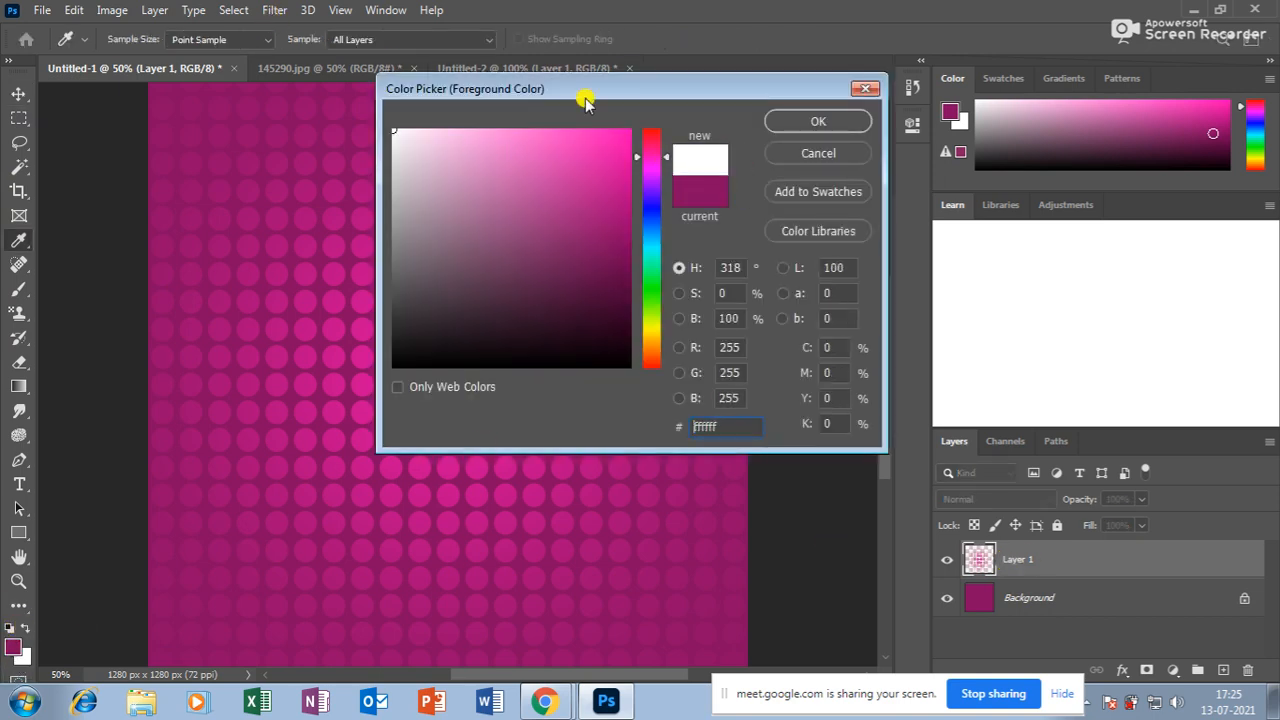
{"action": "left_click", "coordinate": [845, 121]}
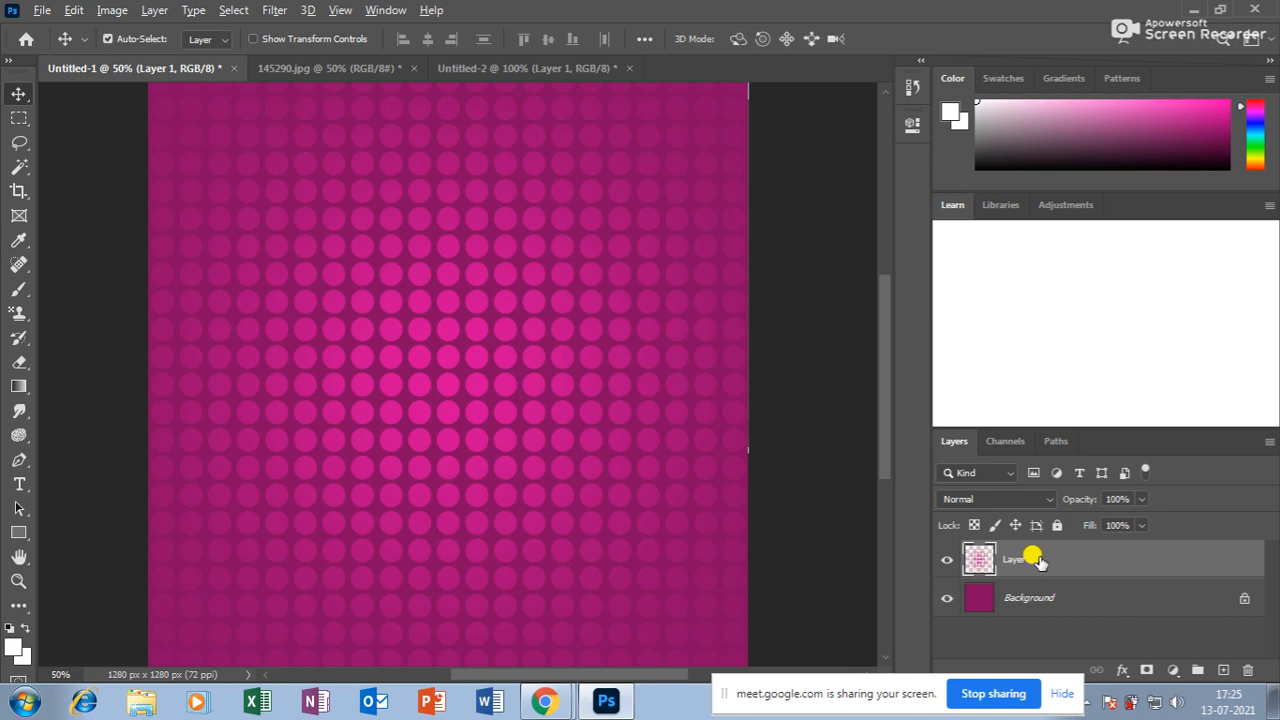
{"action": "key", "text": "alt+shift+BackSpace"}
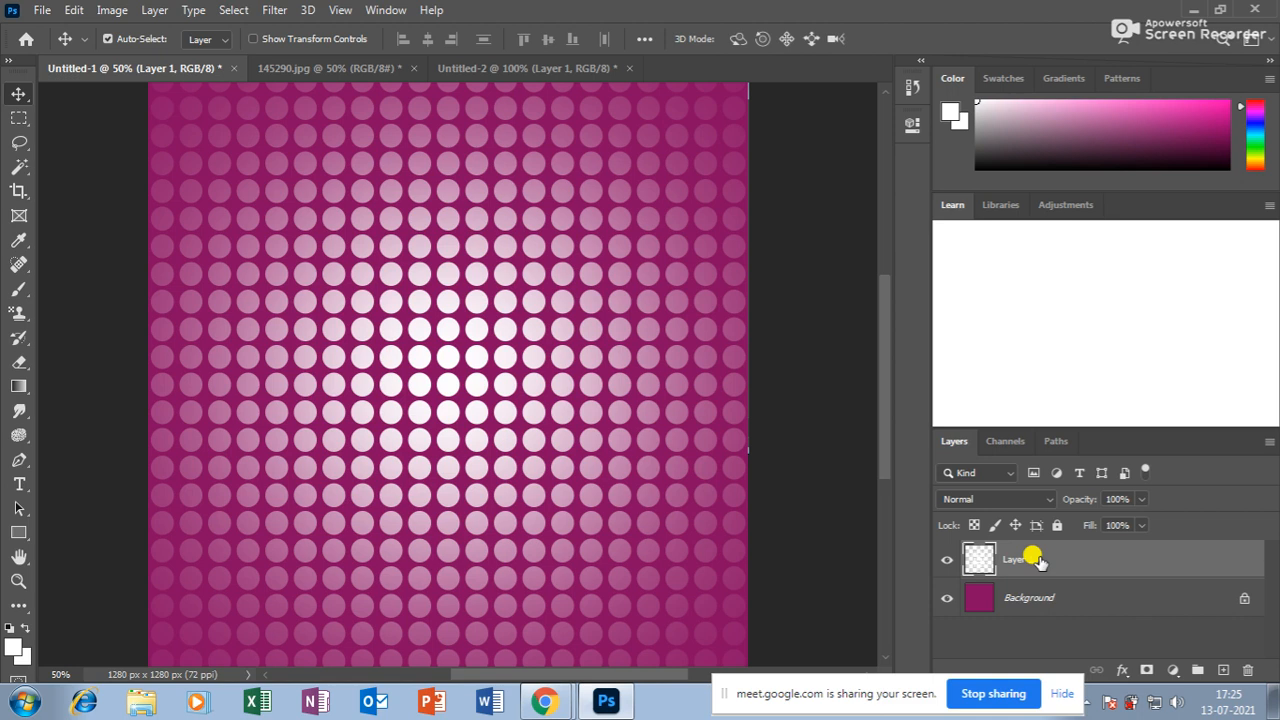
Refill the dots with green, preserving transparency.
{"action": "left_click", "coordinate": [14, 646]}
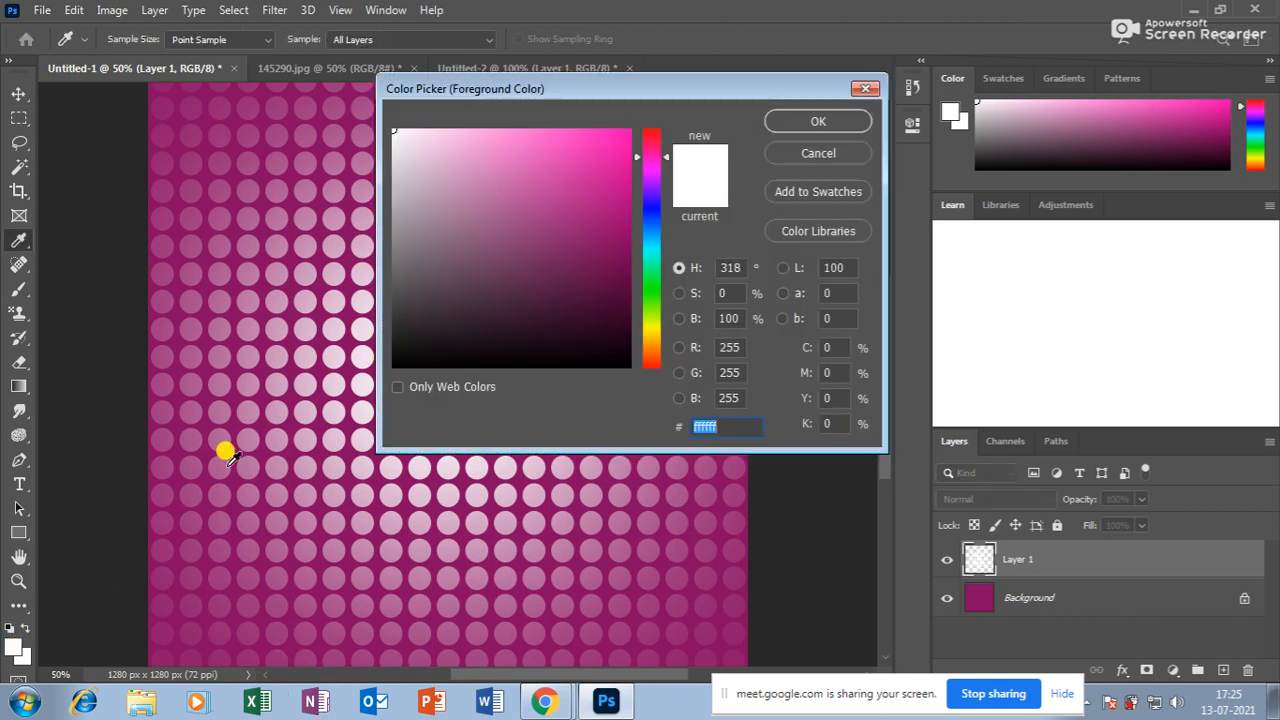
{"action": "left_click_drag", "start_coordinate": [647, 244], "coordinate": [654, 290]}
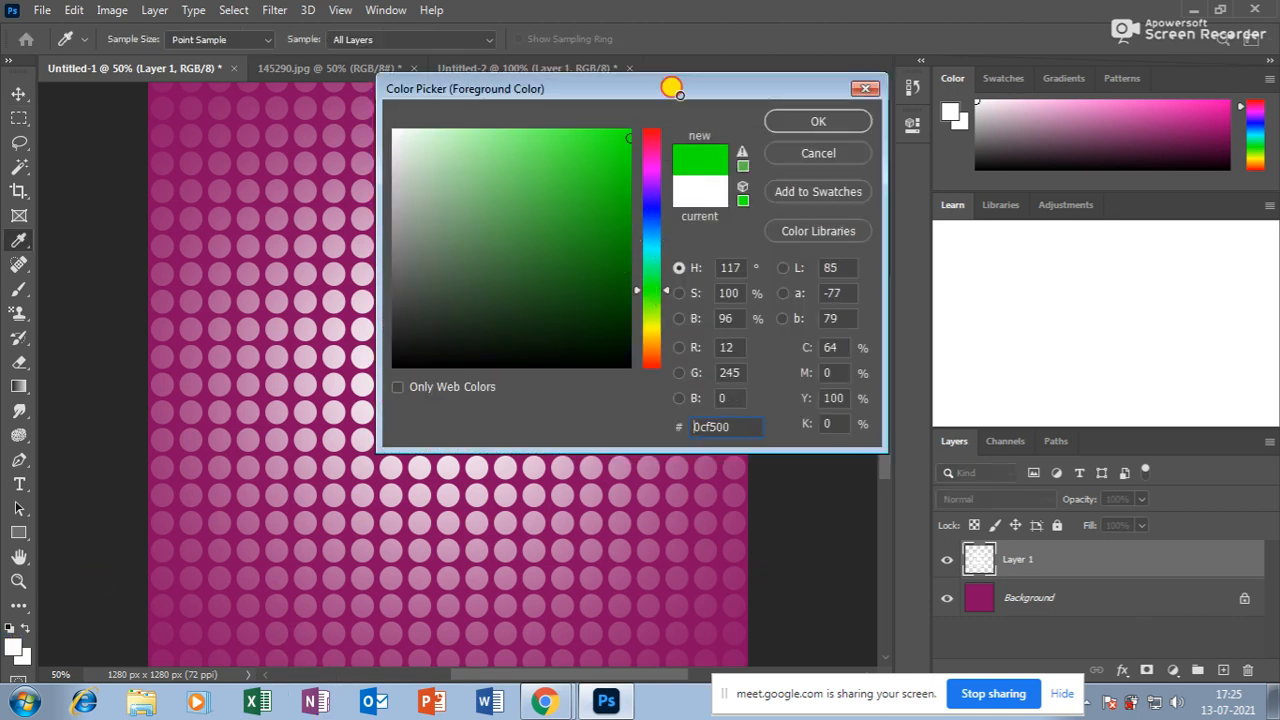
{"action": "left_click", "coordinate": [800, 119]}
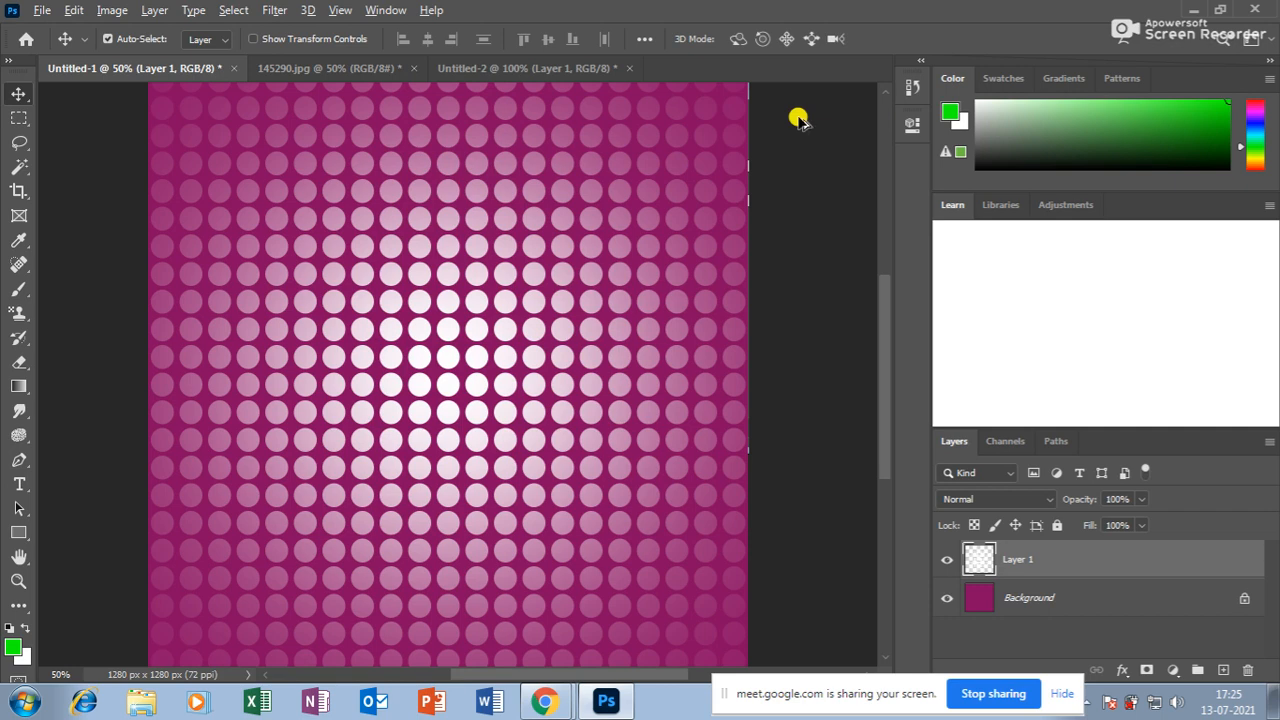
{"action": "key", "text": "shift+alt+BackSpace"}
Refill the dots with yellow (deff00), preserving transparency.
{"action": "left_click", "coordinate": [14, 646]}
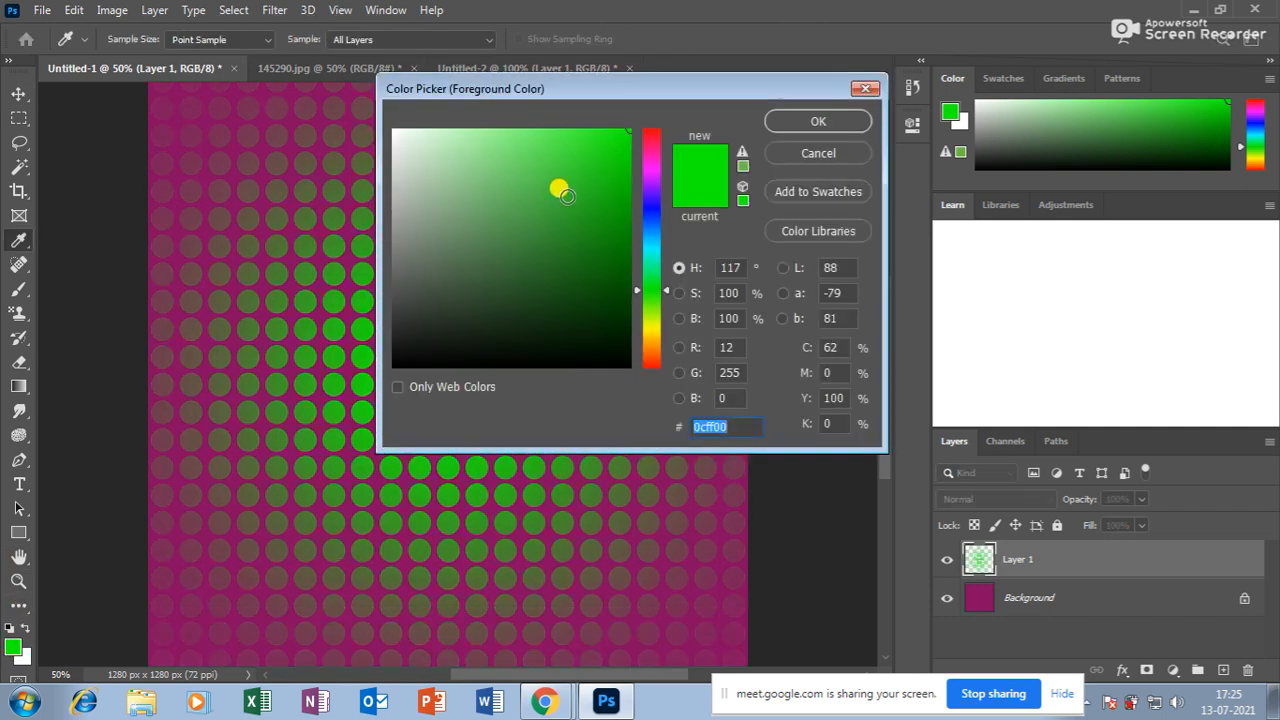
{"action": "left_click", "coordinate": [652, 322]}
{"action": "left_click", "coordinate": [812, 120]}
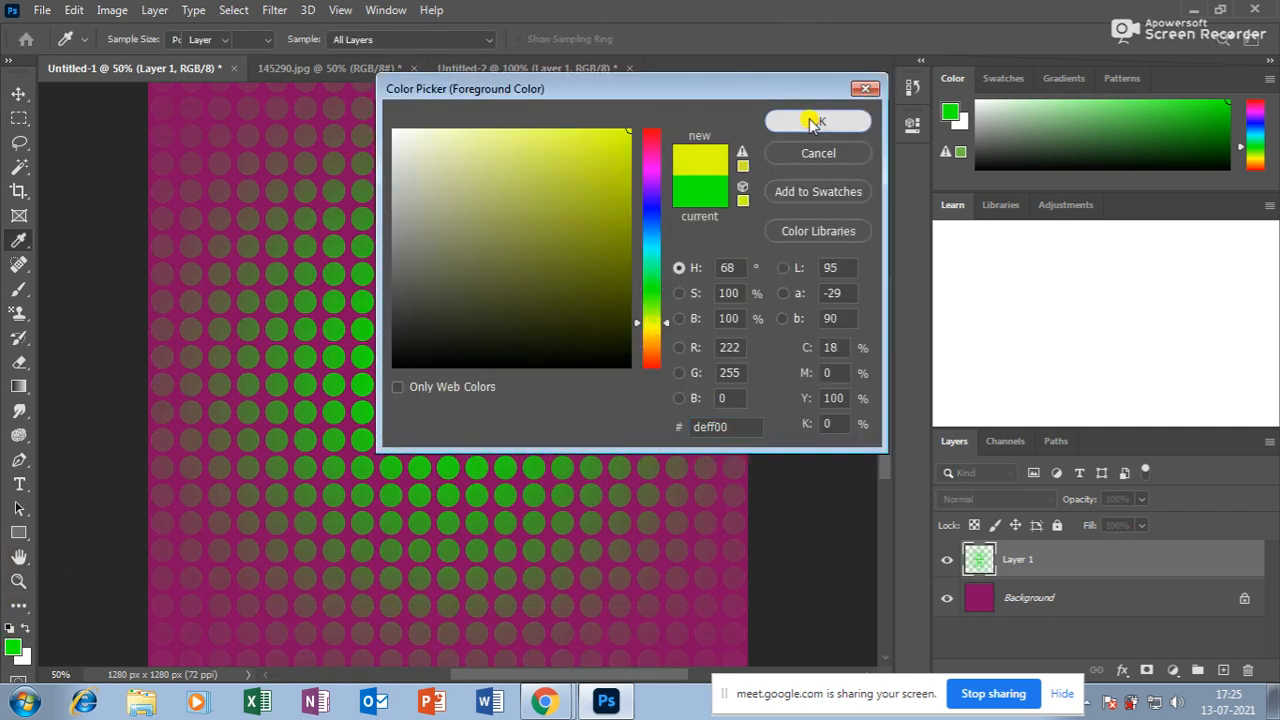
{"action": "key", "text": "v"}
{"action": "key", "text": "shift+alt+BackSpace"}
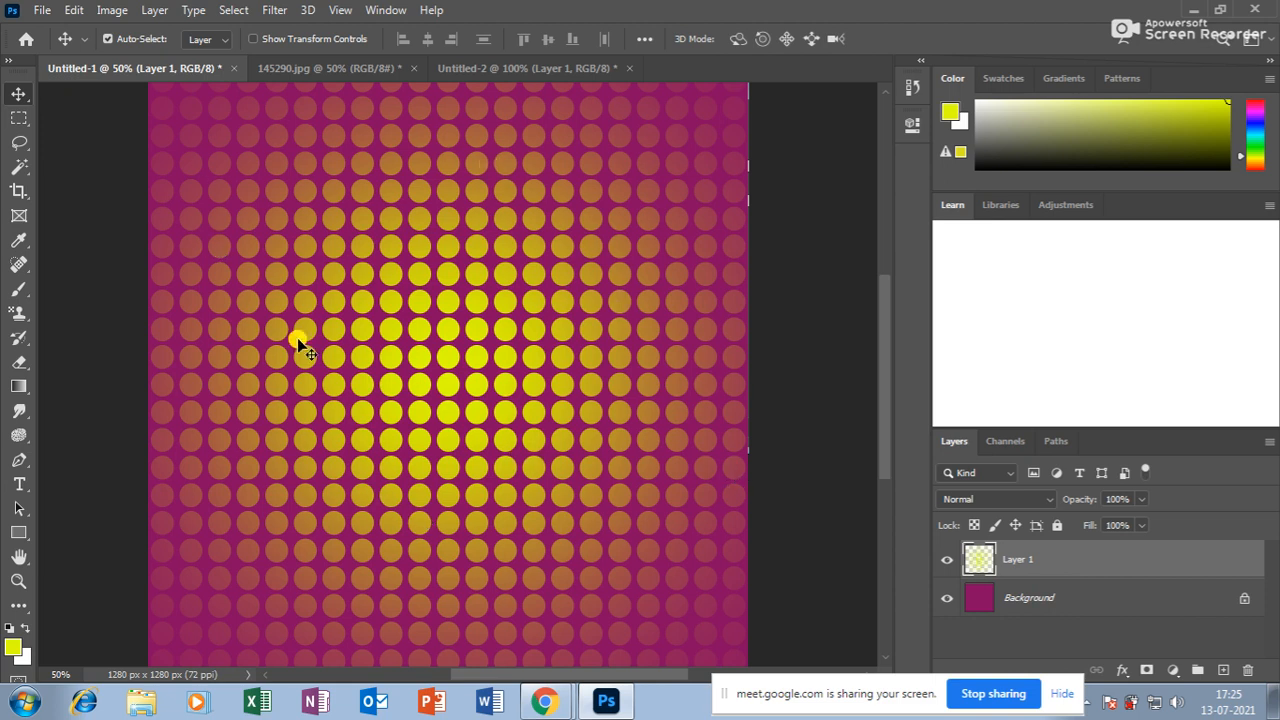
Pick a pink foreground and refill only Layer 1's dots with it, preserving transparency.
{"action": "left_click", "coordinate": [13, 647]}
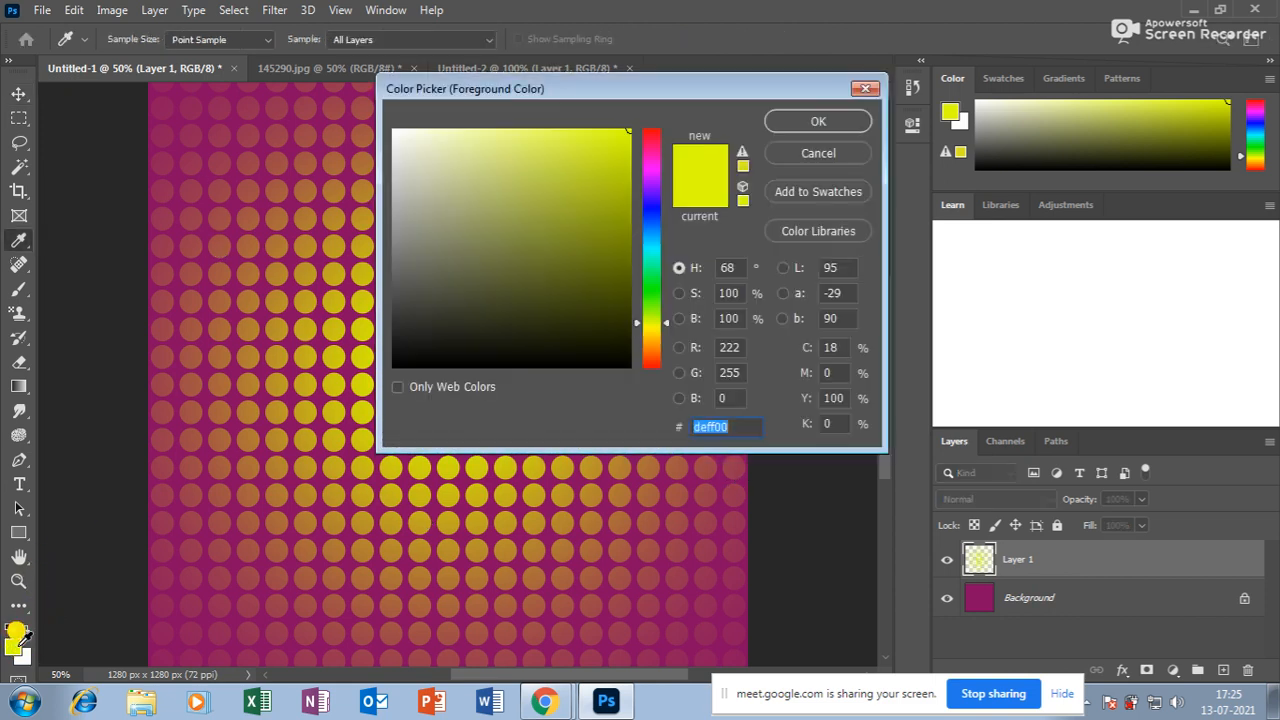
{"action": "left_click_drag", "start_coordinate": [646, 154], "coordinate": [646, 132]}
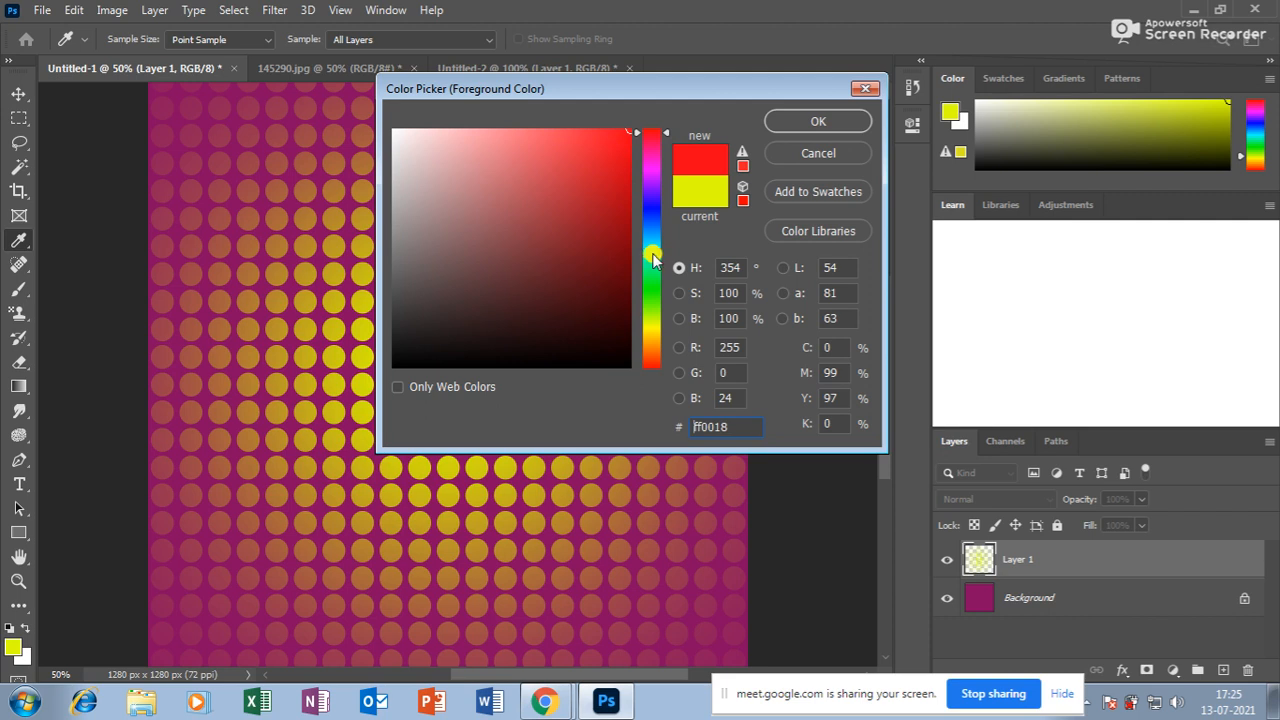
{"action": "left_click", "coordinate": [698, 492]}
{"action": "left_click", "coordinate": [601, 196]}
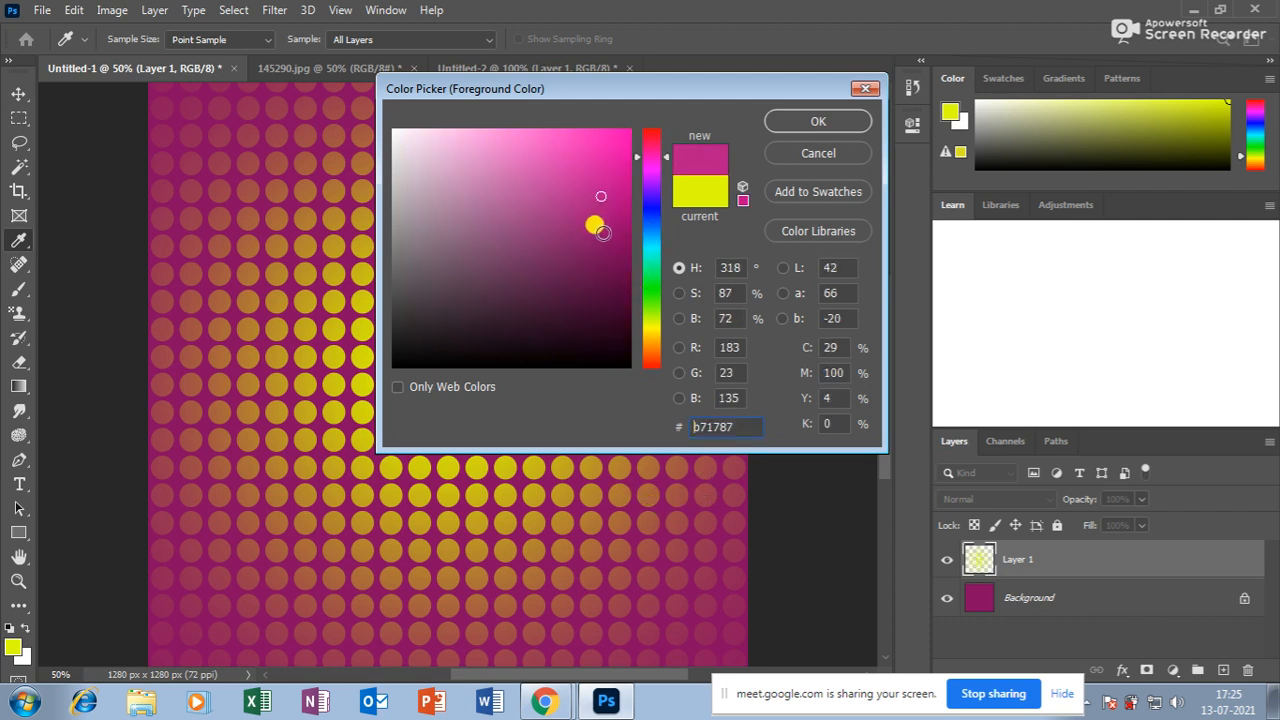
{"action": "left_click", "coordinate": [790, 121]}
{"action": "key", "text": "alt+BackSpace"}
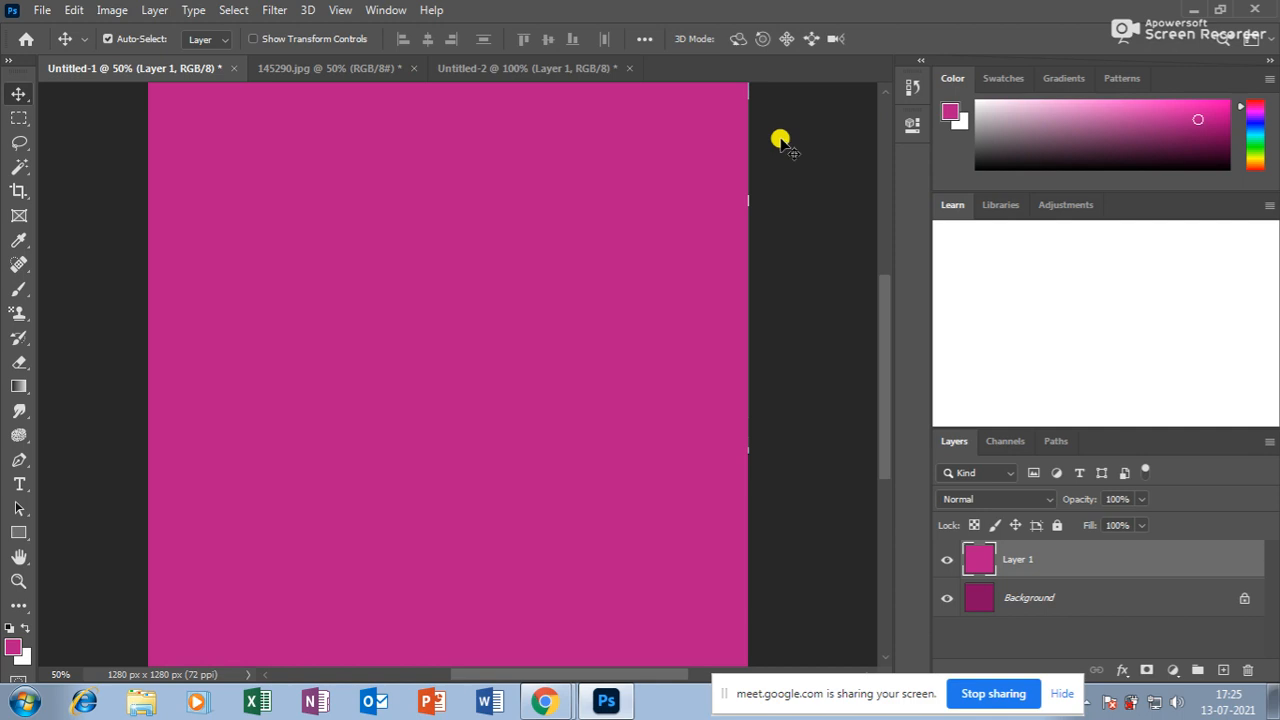
{"action": "key", "text": "ctrl+z"}
{"action": "key", "text": "shift+alt+BackSpace"}
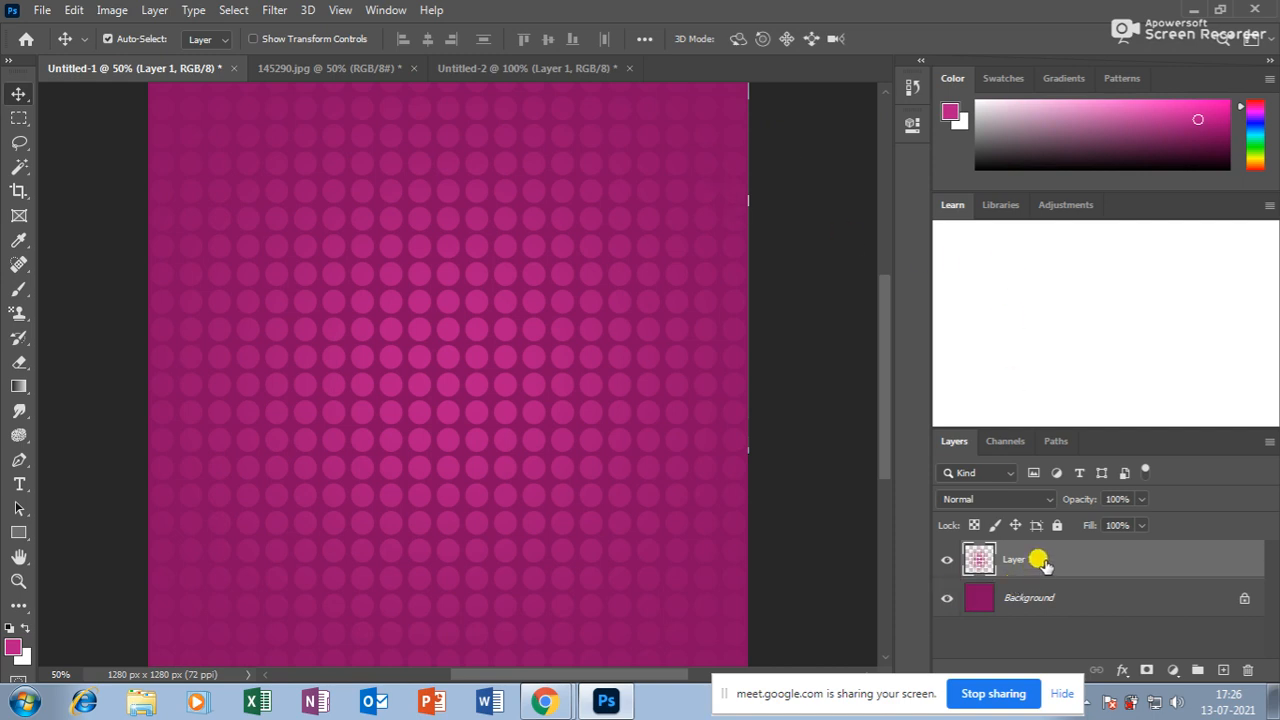
{"action": "left_click", "coordinate": [357, 66]}
Zoom Untitled-2 to 300% on the area beside the pink dot.
{"action": "left_click", "coordinate": [446, 68]}
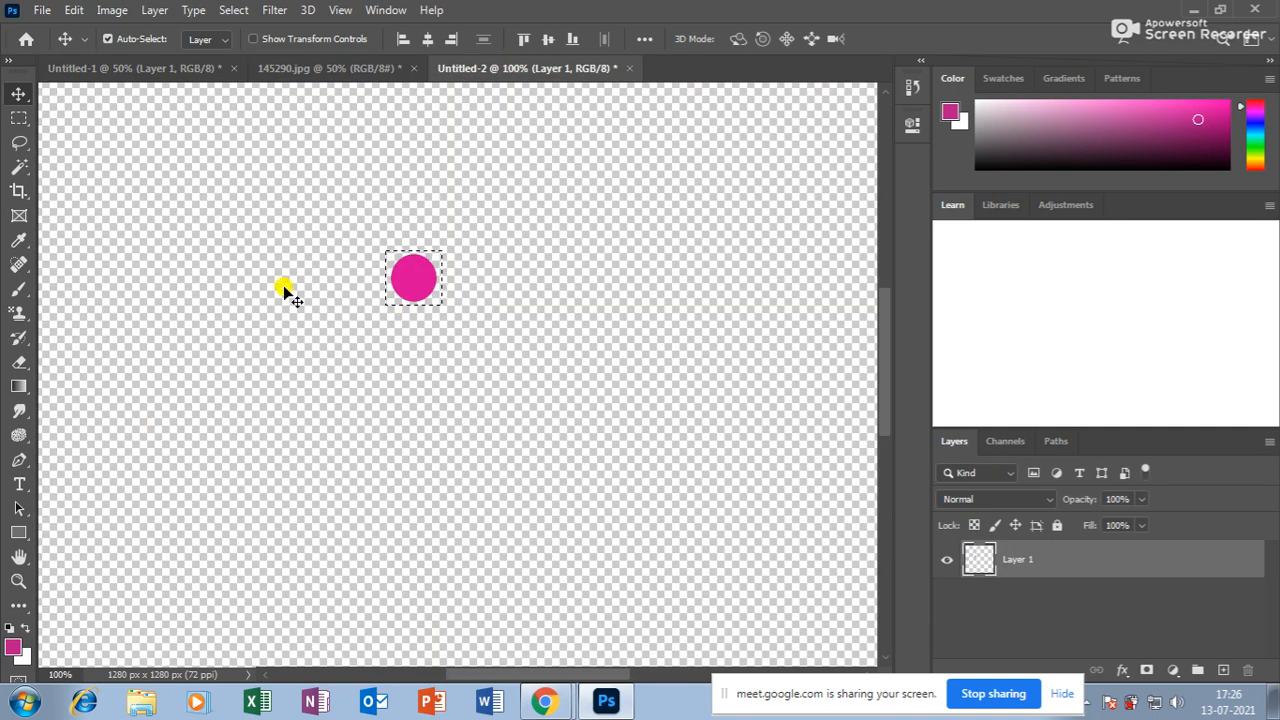
{"action": "left_click", "coordinate": [18, 580]}
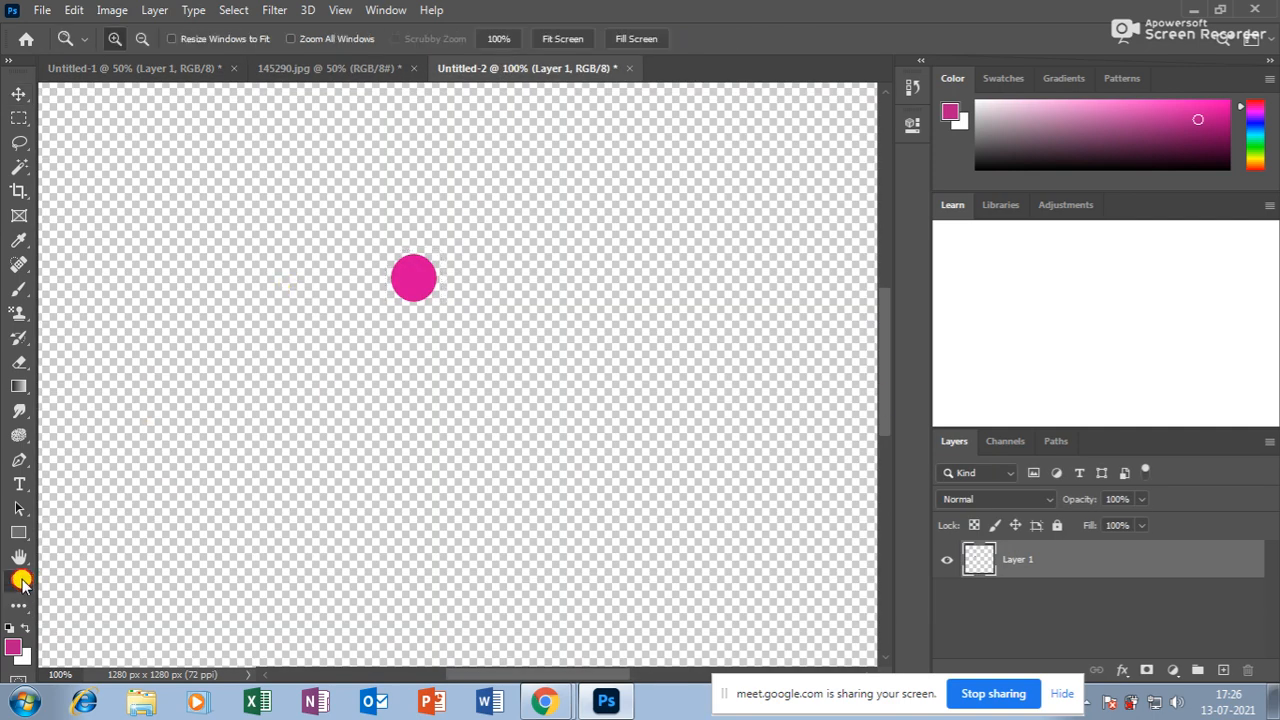
{"action": "left_click", "coordinate": [340, 350]}
{"action": "left_click", "coordinate": [322, 405]}
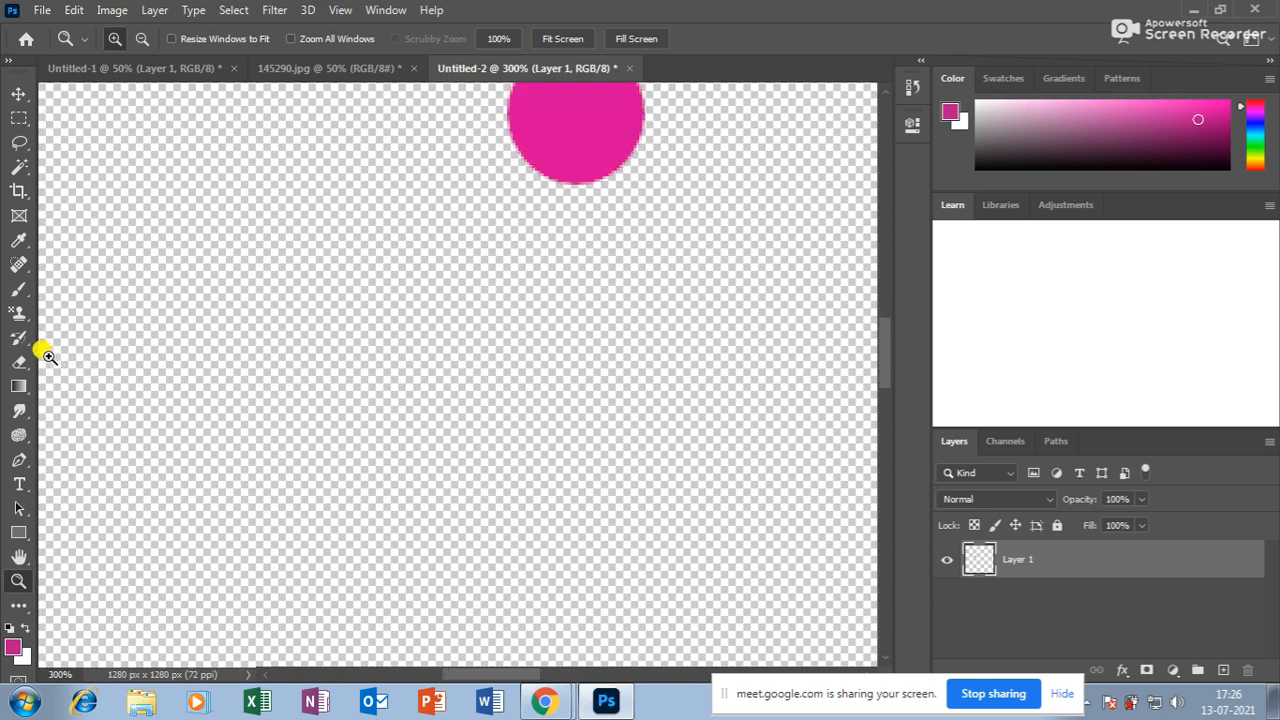
Type the caption 'made for each other' below the dot, shrinking it to about 36 pt.
{"action": "left_click", "coordinate": [18, 484]}
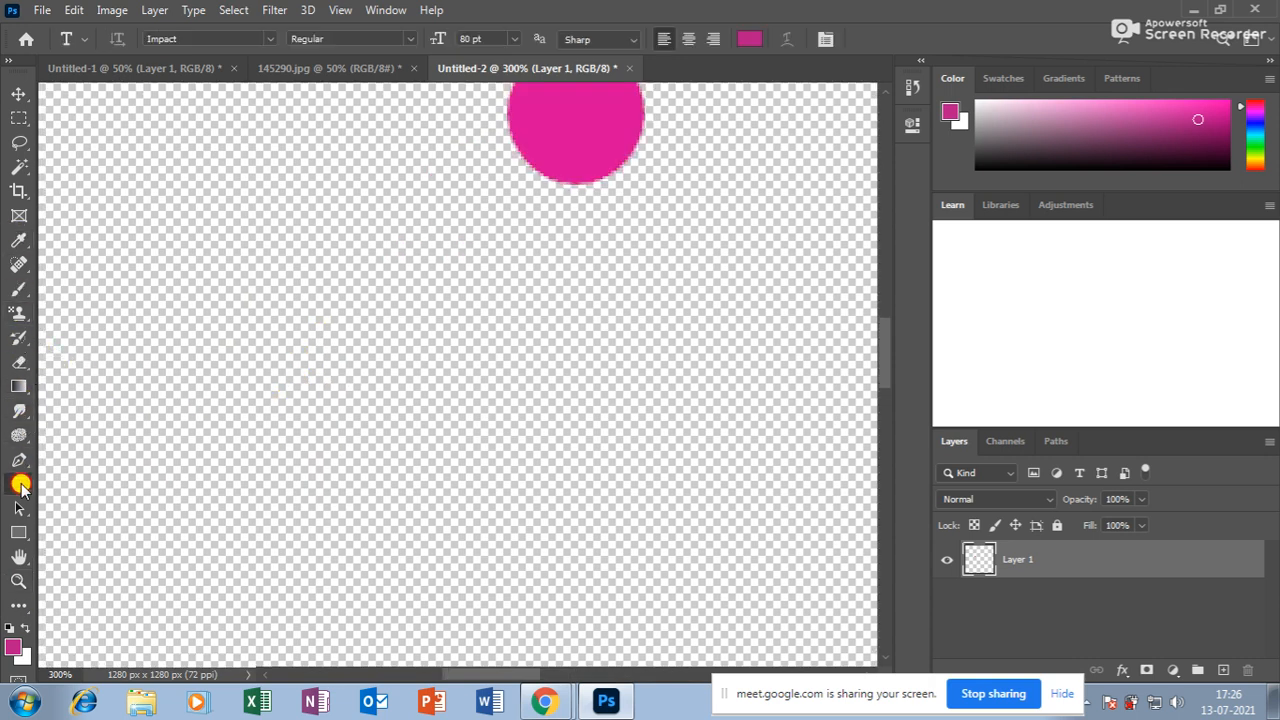
{"action": "left_click", "coordinate": [212, 416]}
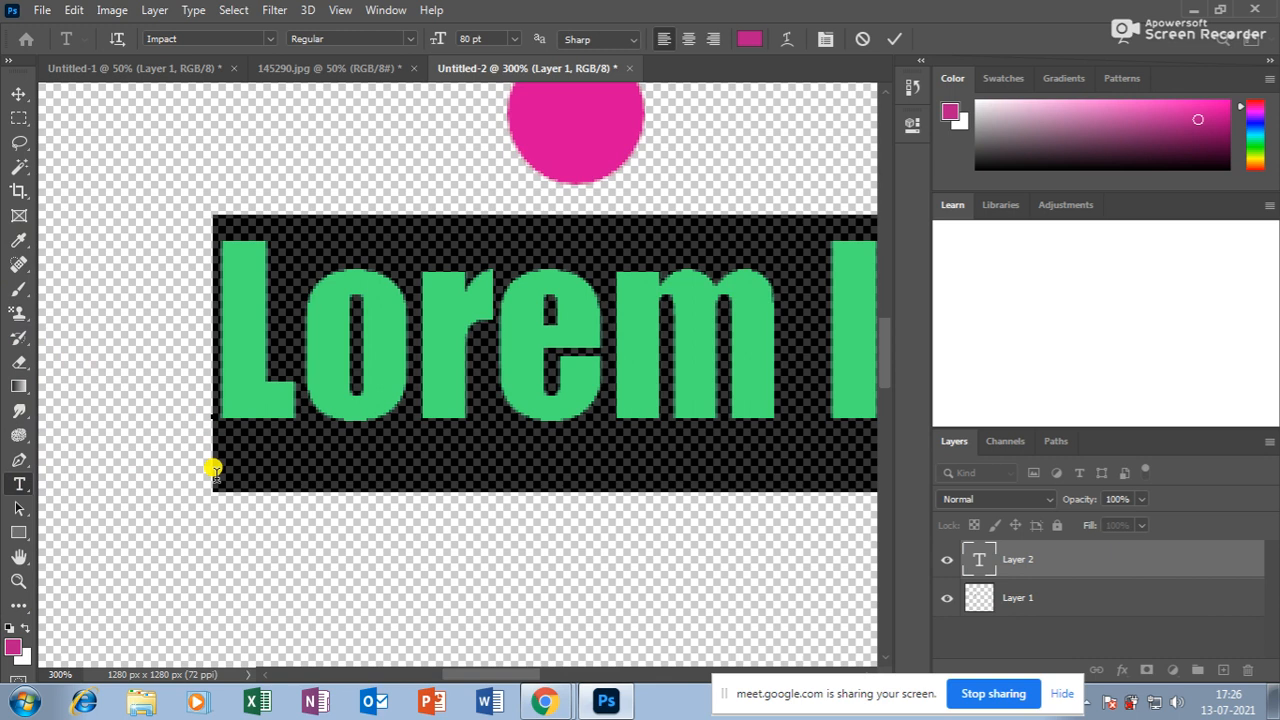
{"action": "type", "text": "wedd"}
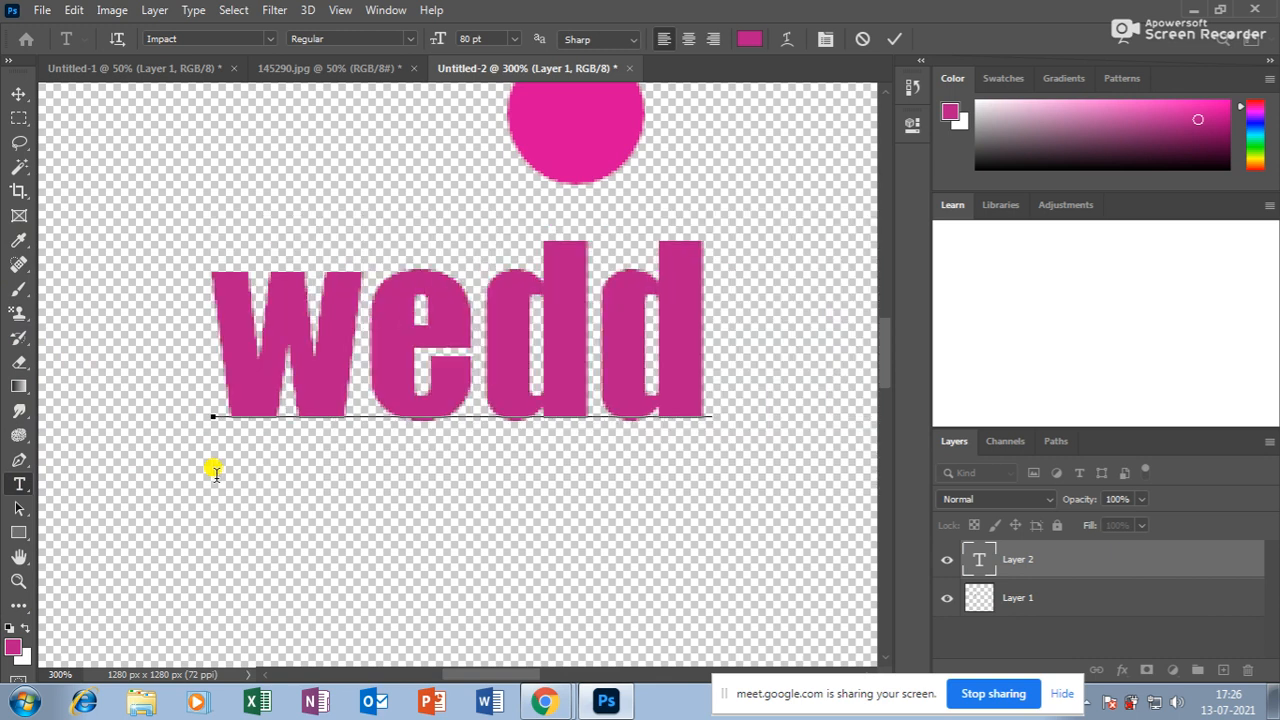
{"action": "key", "text": "BackSpace"}
{"action": "key", "text": "BackSpace"}
{"action": "key", "text": "BackSpace"}
{"action": "key", "text": "BackSpace"}
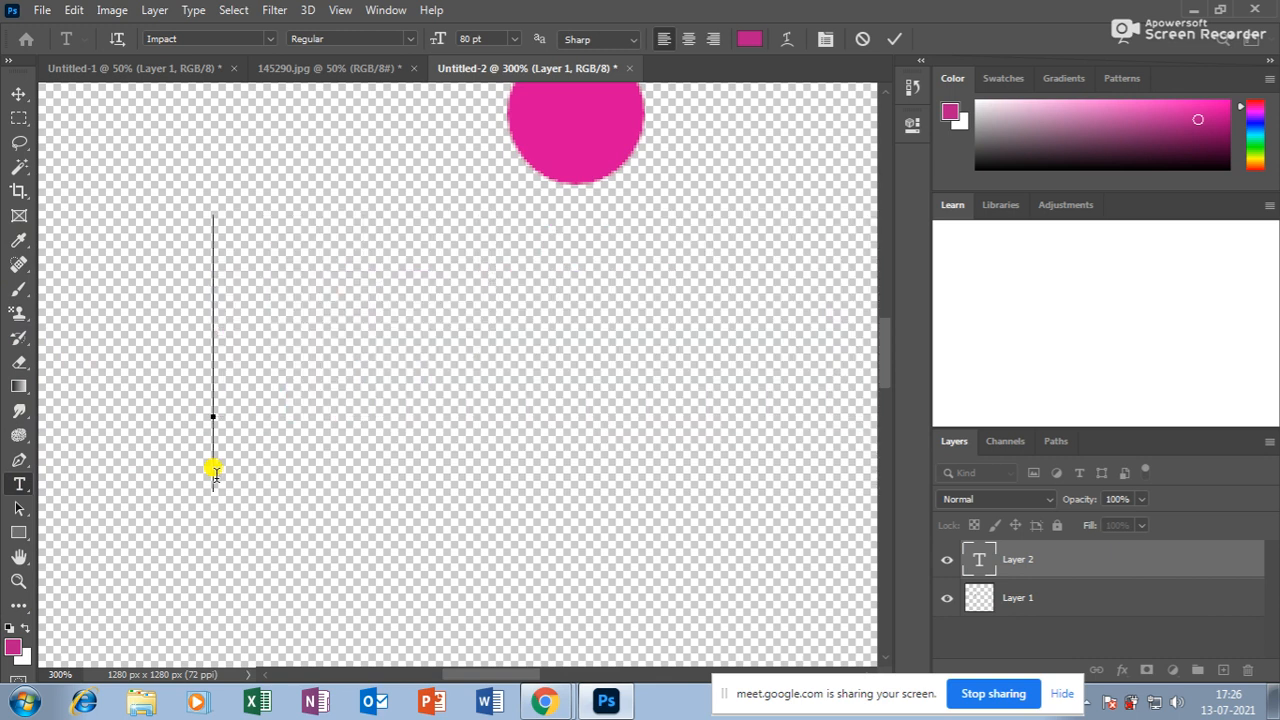
{"action": "type", "text": "mad"}
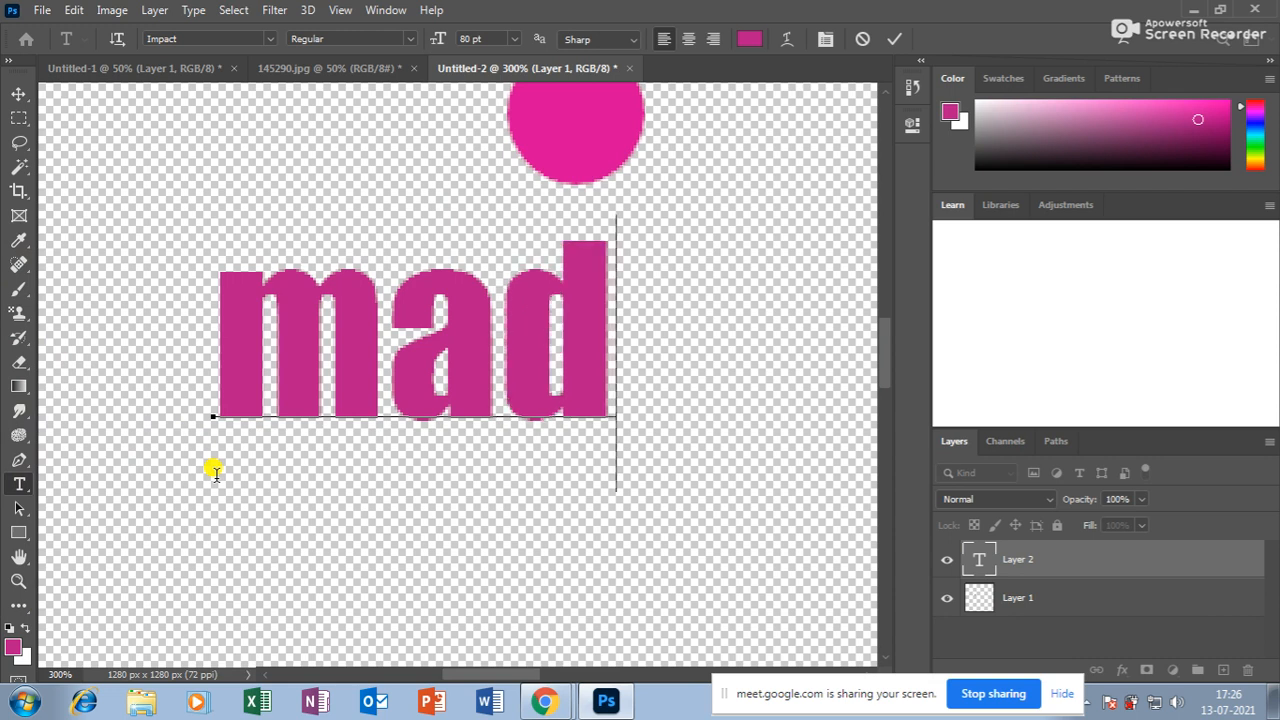
{"action": "type", "text": "e fo"}
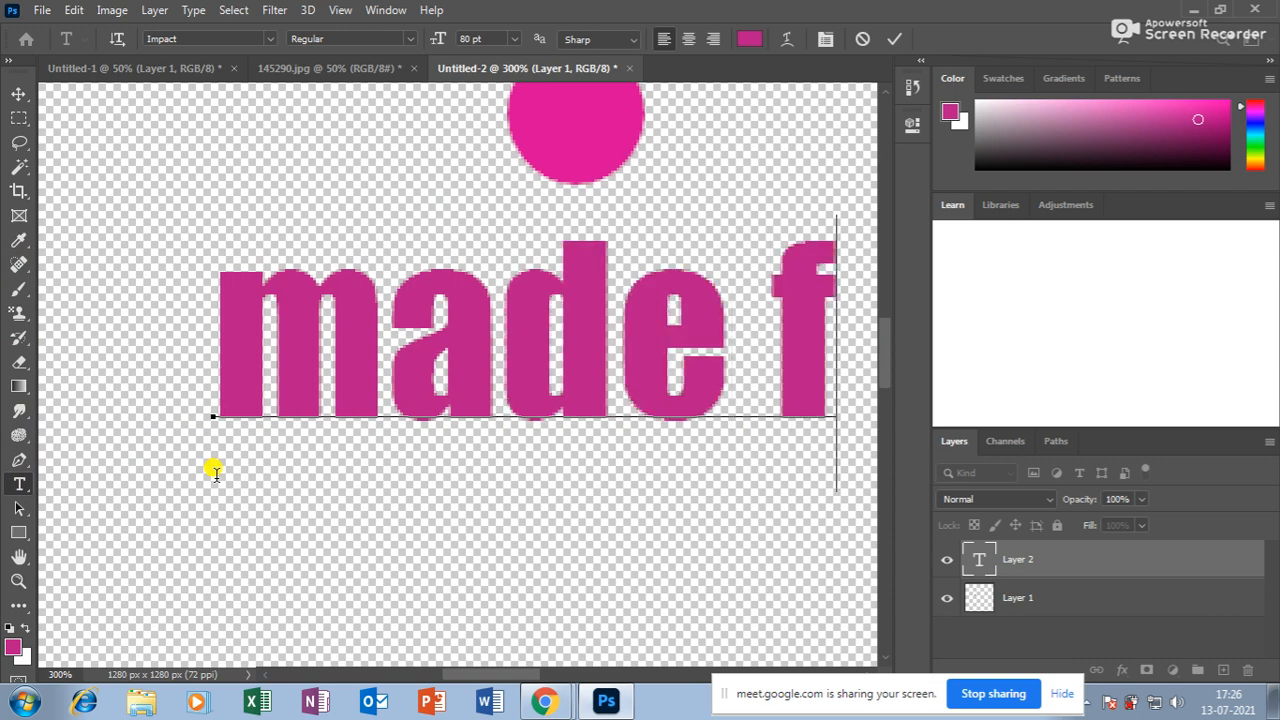
{"action": "key", "text": "ctrl+a"}
{"action": "key", "text": "ctrl+shift+comma"}
{"action": "key", "text": "ctrl+shift+comma"}
{"action": "key", "text": "ctrl+shift+comma"}
{"action": "key", "text": "ctrl+shift+comma"}
{"action": "key", "text": "ctrl+shift+comma"}
{"action": "key", "text": "ctrl+shift+comma"}
{"action": "key", "text": "ctrl+shift+comma"}
{"action": "key", "text": "ctrl+shift+comma"}
{"action": "key", "text": "ctrl+shift+comma"}
{"action": "key", "text": "ctrl+shift+comma"}
{"action": "key", "text": "ctrl+shift+comma"}
{"action": "key", "text": "ctrl+shift+comma"}
{"action": "key", "text": "ctrl+shift+comma"}
{"action": "key", "text": "ctrl+shift+comma"}
{"action": "key", "text": "ctrl+shift+comma"}
{"action": "key", "text": "ctrl+shift+comma"}
{"action": "key", "text": "ctrl+shift+comma"}
{"action": "key", "text": "ctrl+shift+comma"}
{"action": "key", "text": "ctrl+shift+comma"}
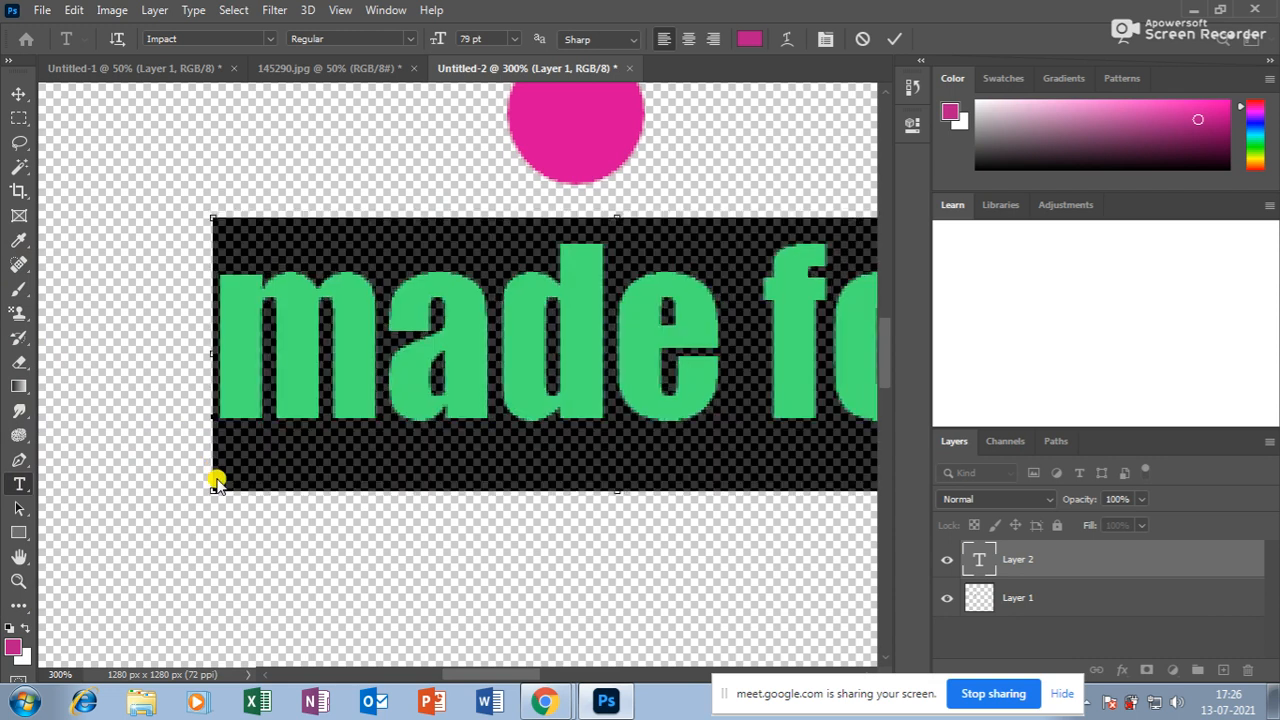
{"action": "key", "text": "ctrl+shift+comma"}
{"action": "key", "text": "ctrl+shift+comma"}
{"action": "key", "text": "ctrl+shift+comma"}
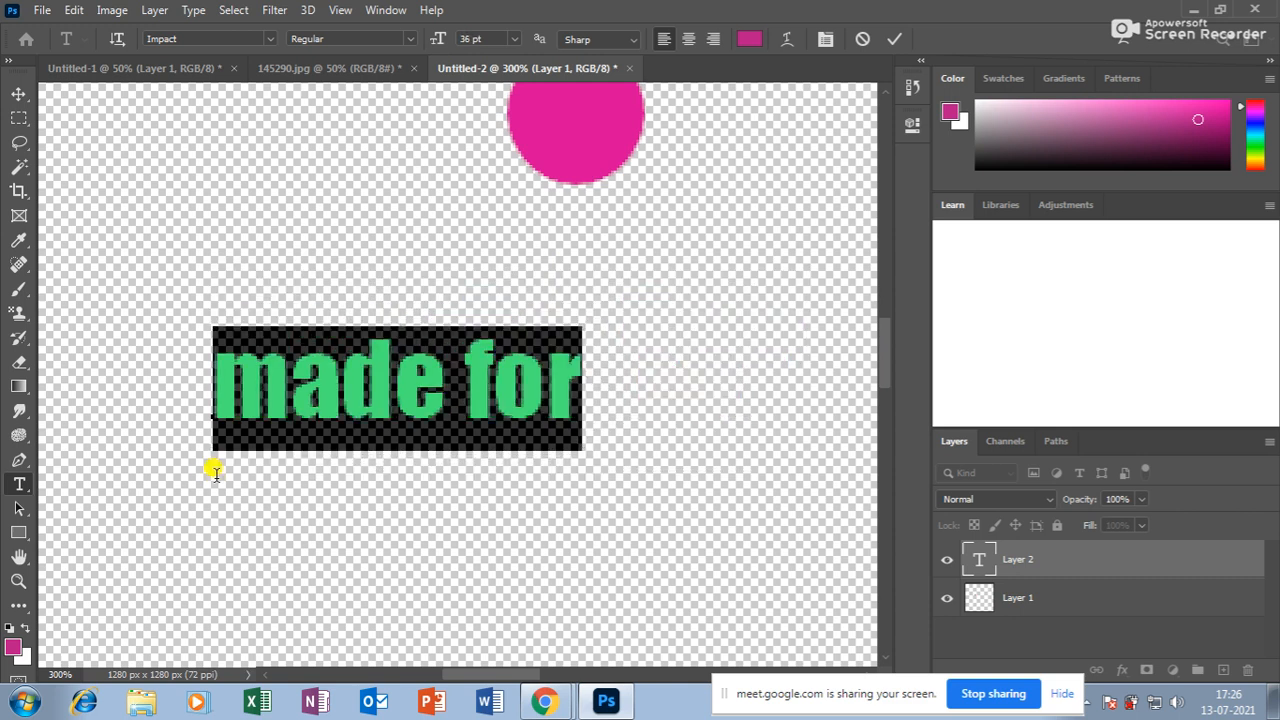
{"action": "left_click", "coordinate": [555, 399]}
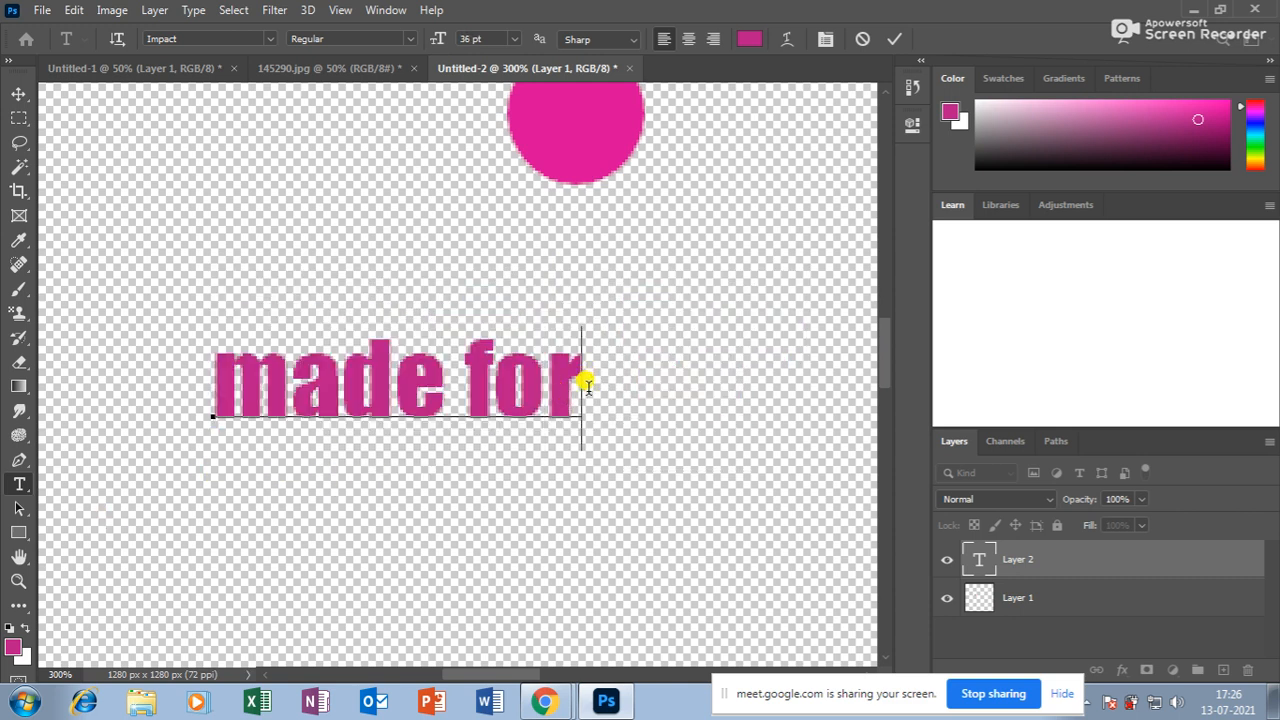
{"action": "type", "text": "ea"}
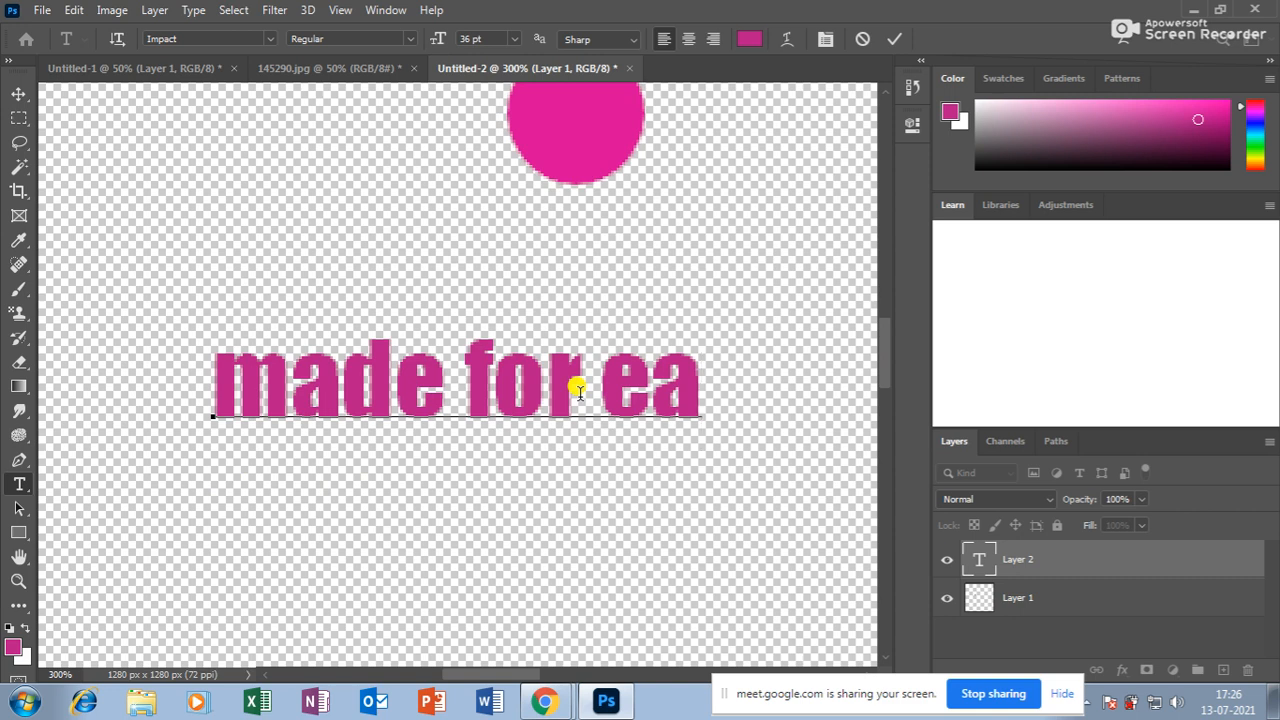
{"action": "type", "text": "ch"}
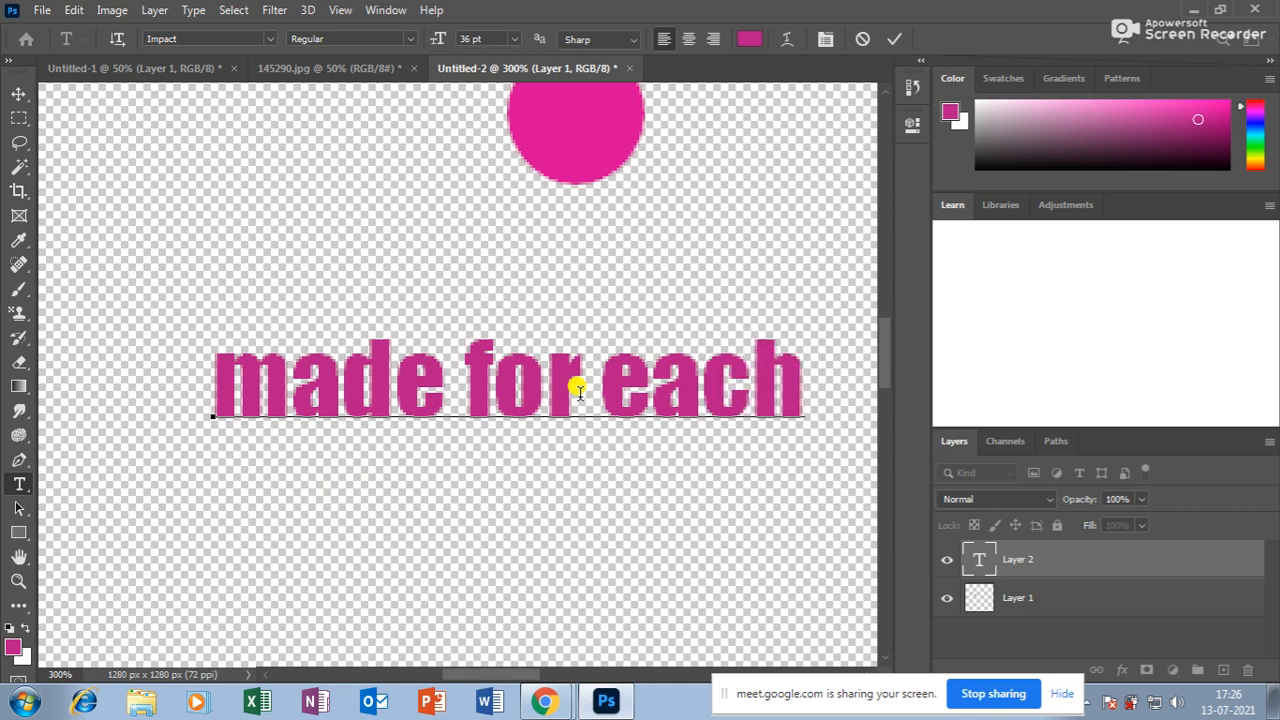
{"action": "type", "text": " o"}
{"action": "key", "text": "ctrl+a"}
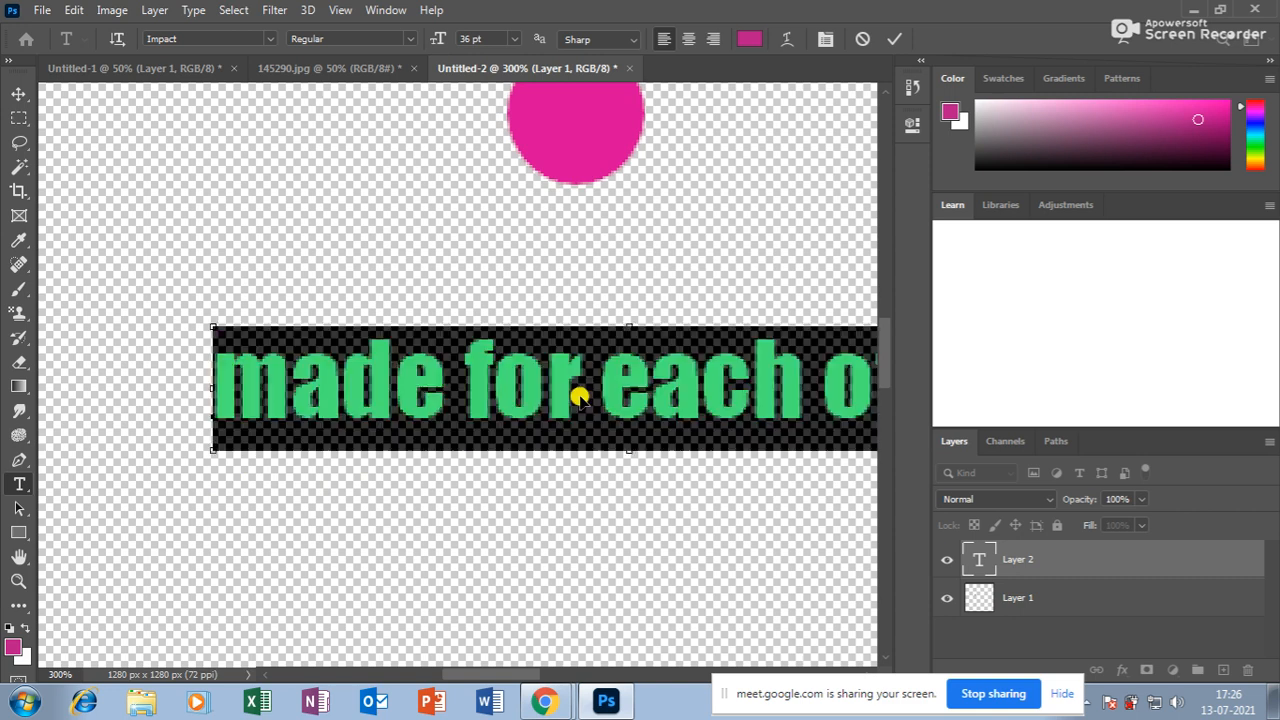
{"action": "key", "text": "ctrl+shift+comma"}
{"action": "key", "text": "ctrl+shift+comma"}
{"action": "key", "text": "ctrl+shift+comma"}
{"action": "key", "text": "ctrl+shift+comma"}
{"action": "key", "text": "ctrl+shift+comma"}
{"action": "key", "text": "ctrl+shift+comma"}
{"action": "key", "text": "ctrl+shift+comma"}
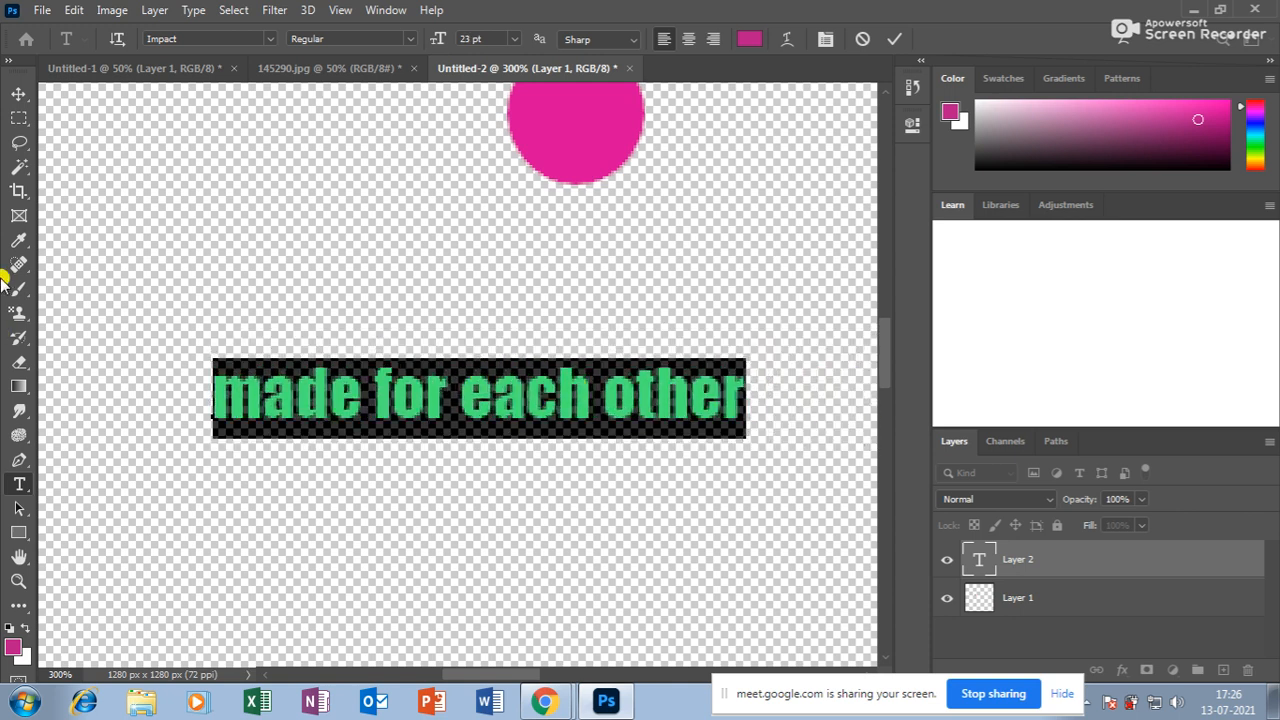
{"action": "left_click", "coordinate": [16, 94]}
Enlarge the caption with Free Transform and draw a rectangular selection around it.
{"action": "key", "text": "ctrl+minus"}
{"action": "key", "text": "ctrl+minus"}
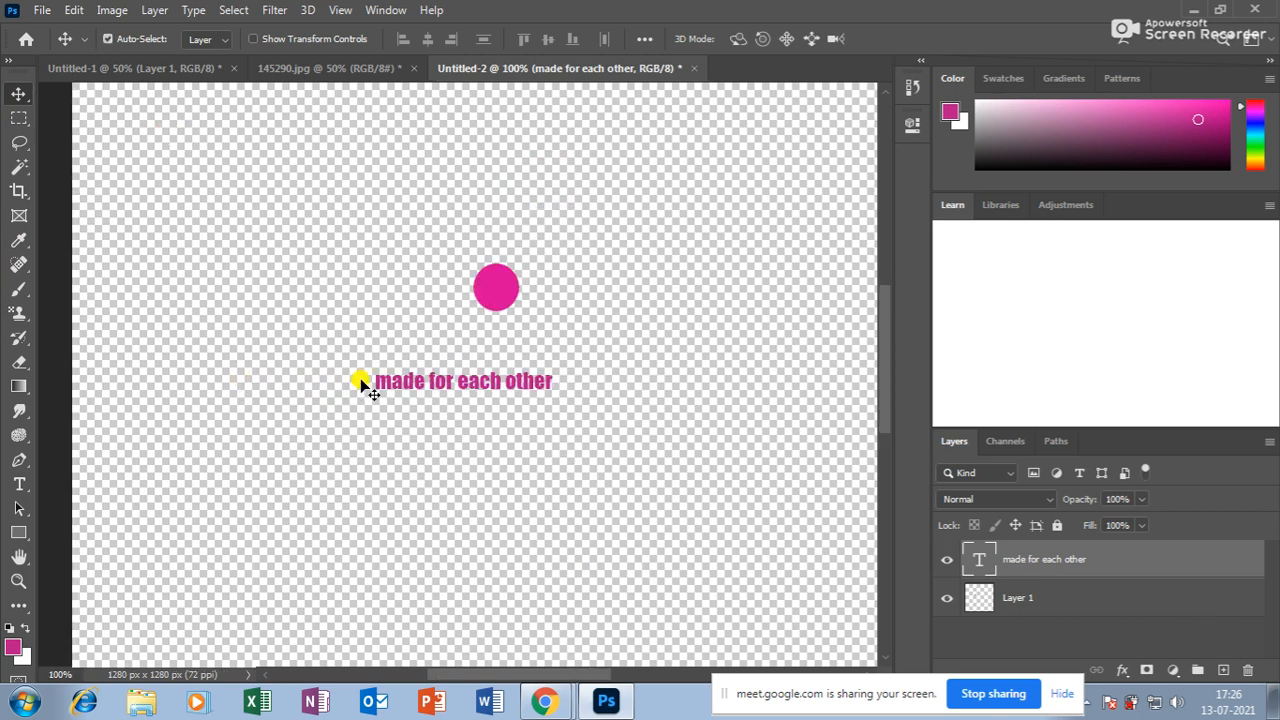
{"action": "key", "text": "ctrl+t"}
{"action": "left_click_drag", "start_coordinate": [548, 362], "coordinate": [562, 353]}
{"action": "double_click", "coordinate": [517, 376]}
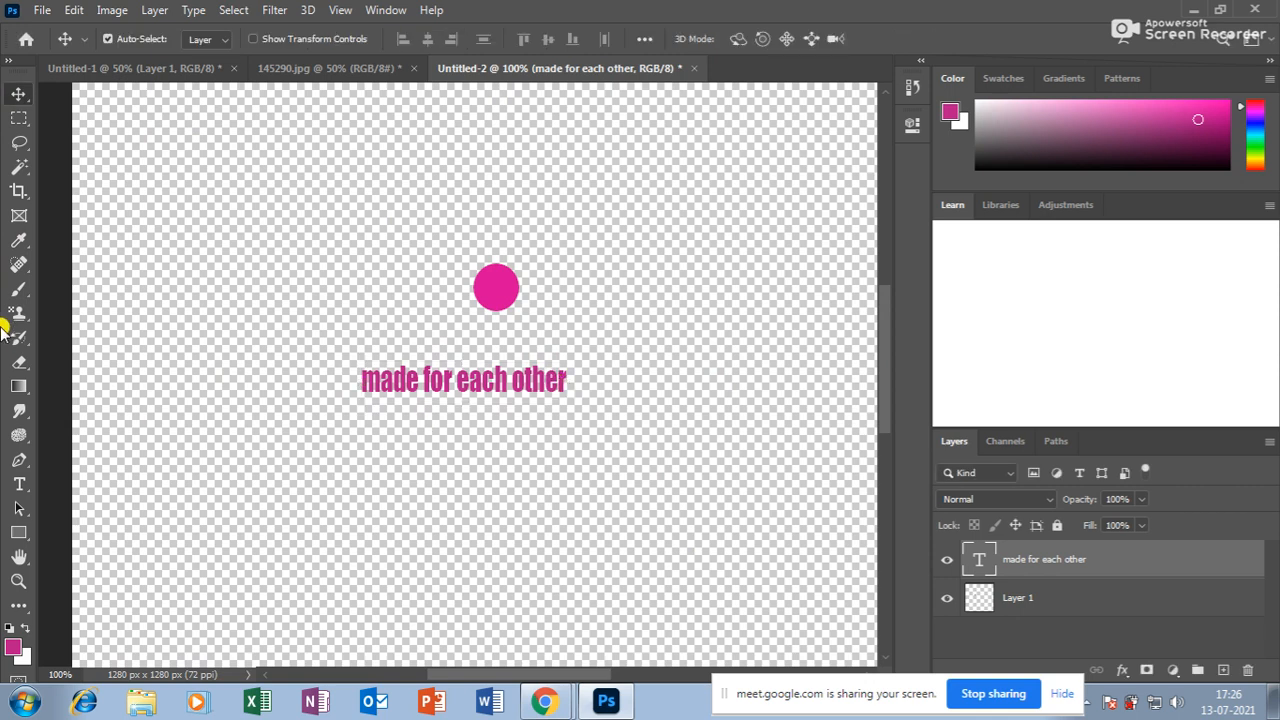
{"action": "left_click", "coordinate": [19, 118]}
{"action": "left_click_drag", "start_coordinate": [352, 366], "coordinate": [562, 387]}
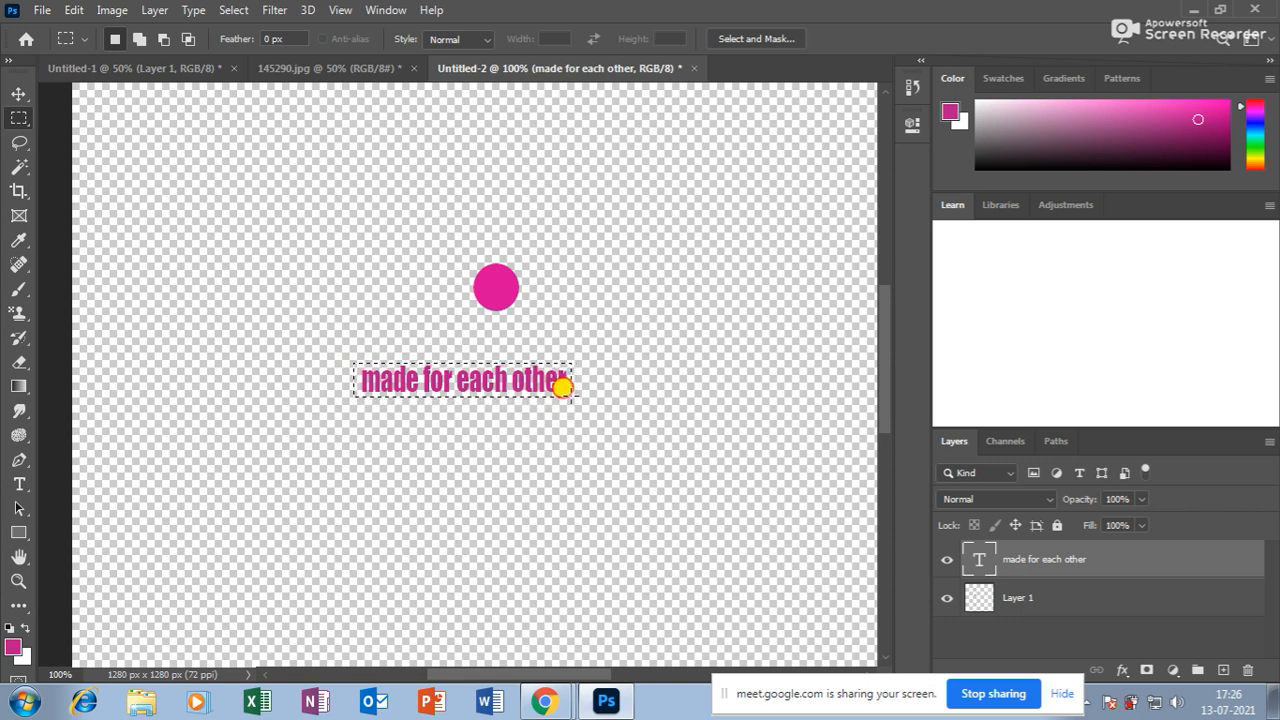
Define the selected 'made for each other' caption as a new pattern.
{"action": "left_click", "coordinate": [76, 10]}
{"action": "left_click", "coordinate": [133, 517]}
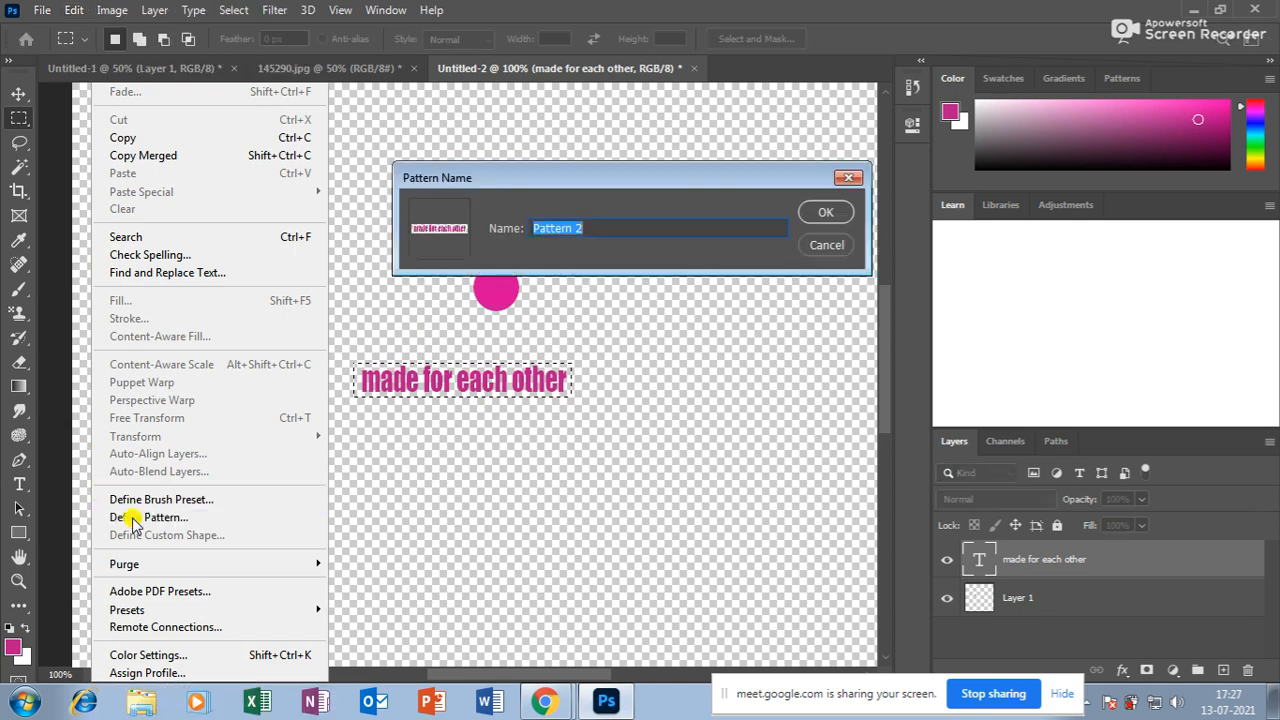
{"action": "left_click", "coordinate": [801, 215]}
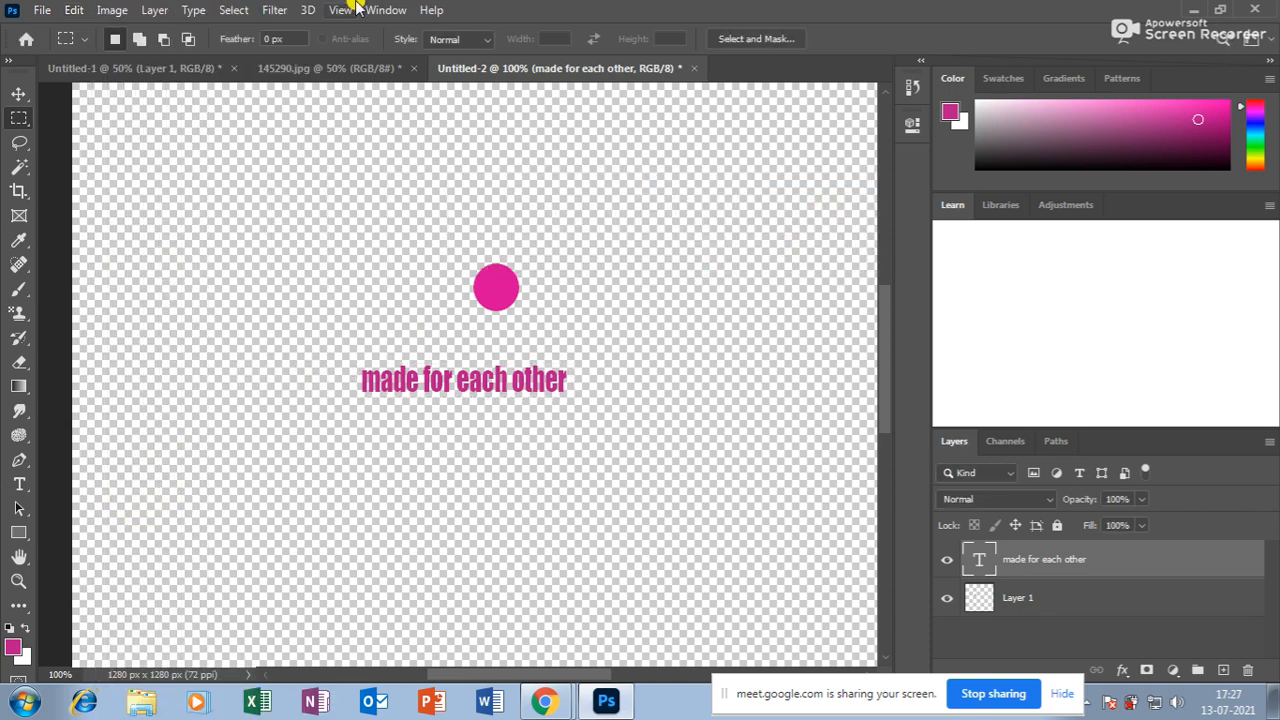
{"action": "left_click", "coordinate": [371, 69]}
{"action": "left_click", "coordinate": [148, 80]}
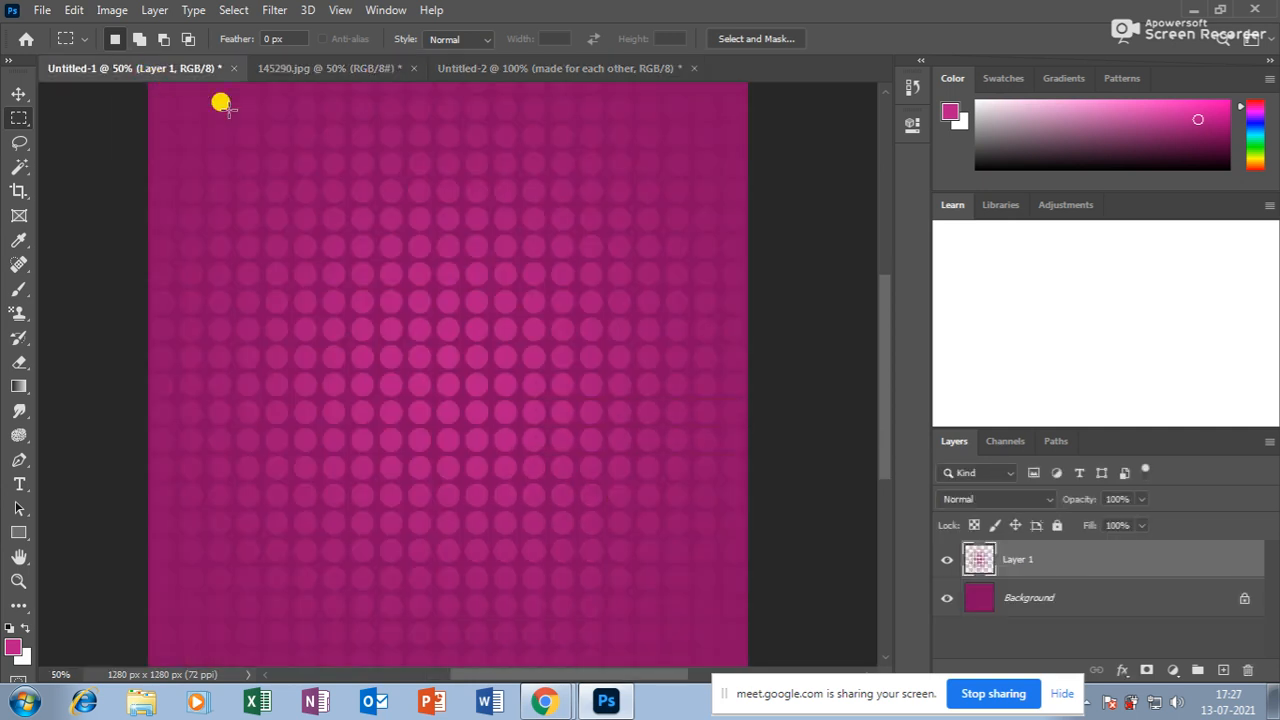
Select the Pattern Stamp tool loaded with the new caption pattern in Untitled-1.
{"action": "left_click", "coordinate": [22, 316]}
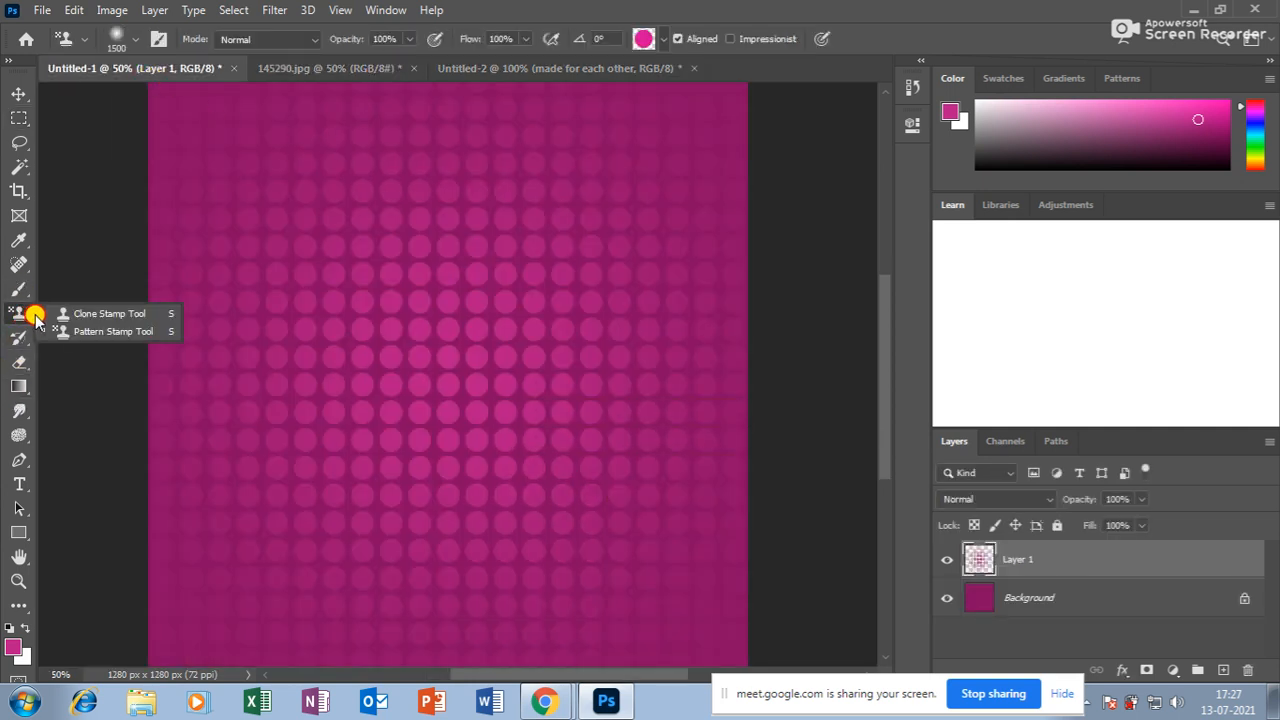
{"action": "left_click", "coordinate": [66, 330]}
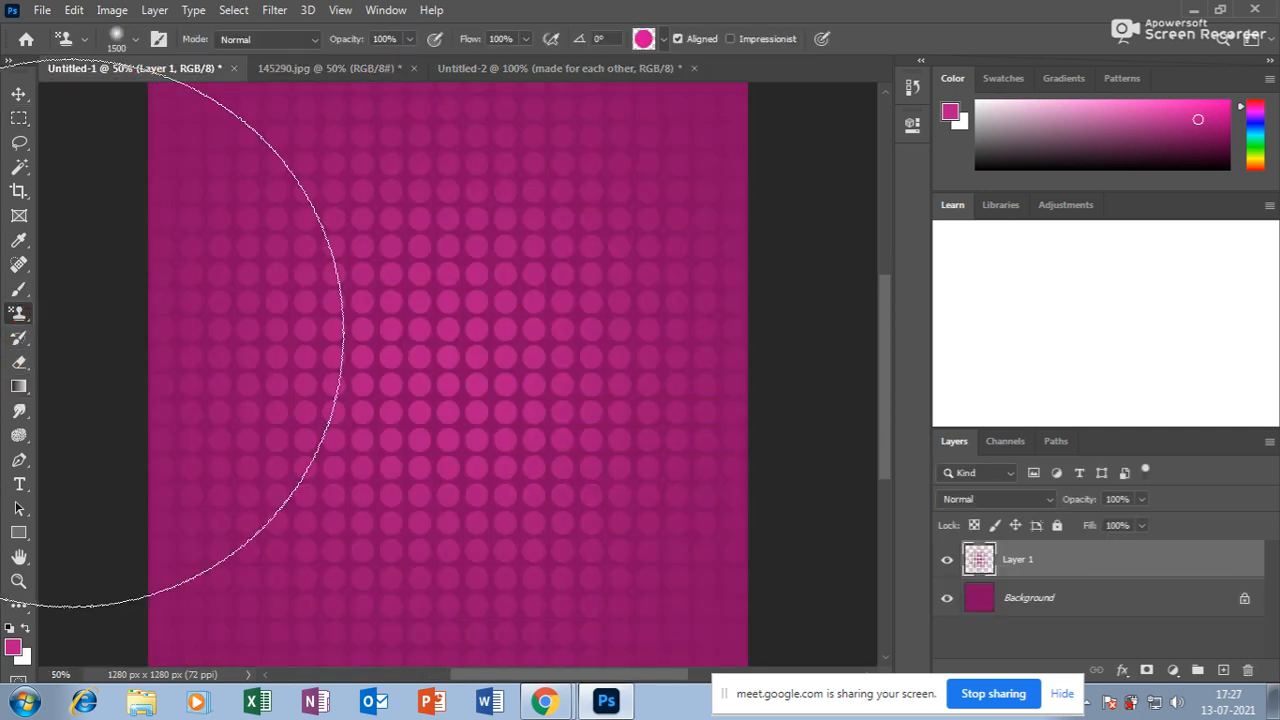
{"action": "left_click", "coordinate": [663, 39]}
{"action": "left_click", "coordinate": [612, 160]}
{"action": "left_click", "coordinate": [670, 20]}
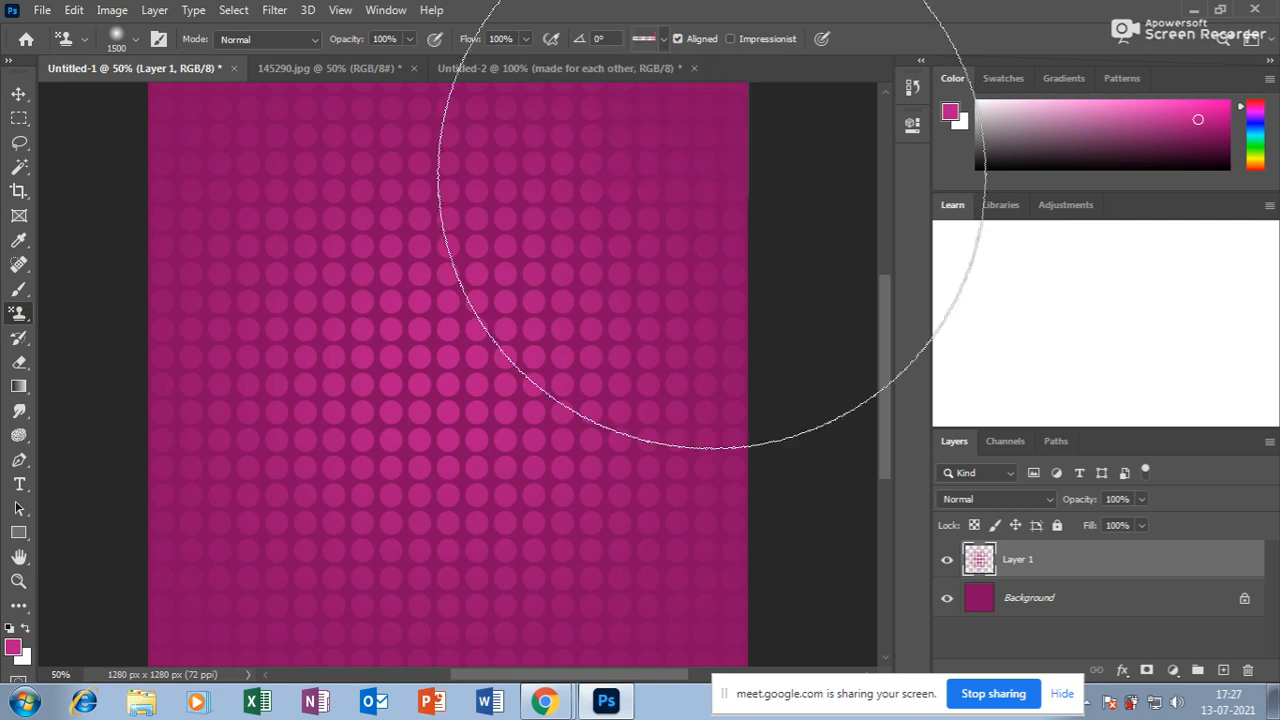
Paint the caption pattern across a new Layer 2 and hide Layer 1's dots.
{"action": "left_click", "coordinate": [1223, 670]}
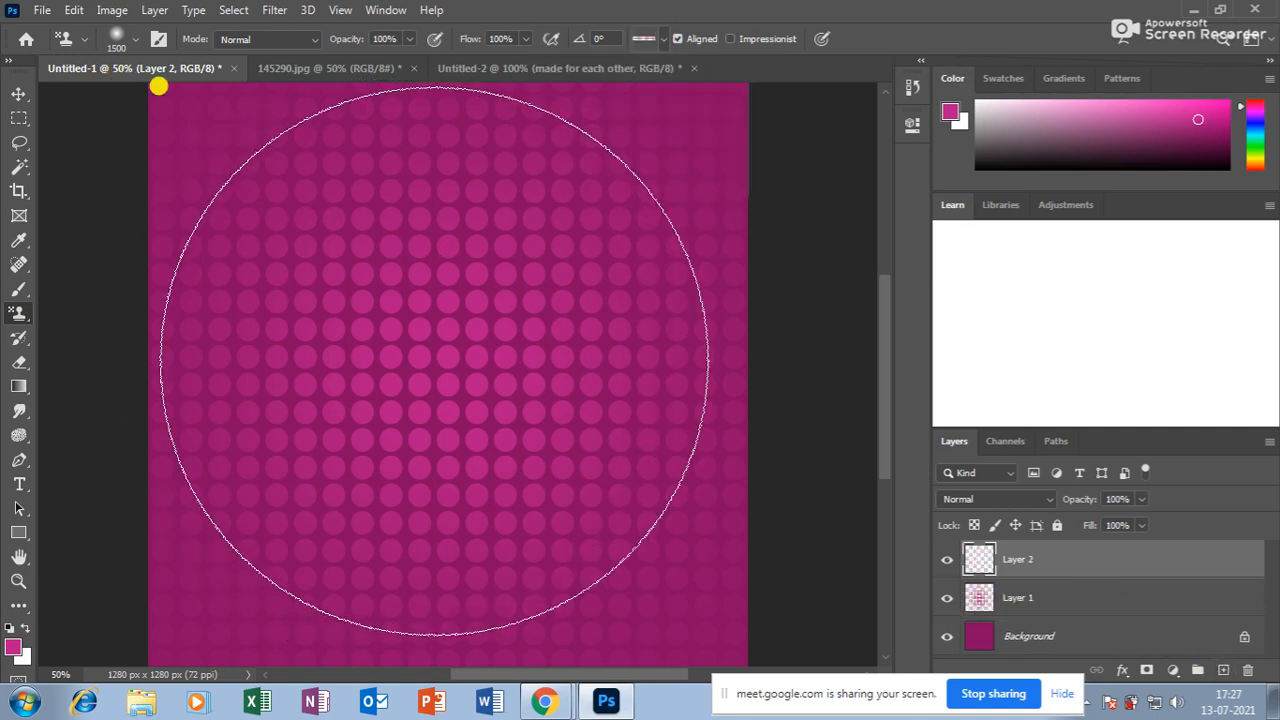
{"action": "left_click", "coordinate": [445, 363]}
{"action": "key", "text": "ctrl+d"}
{"action": "left_click", "coordinate": [946, 597]}
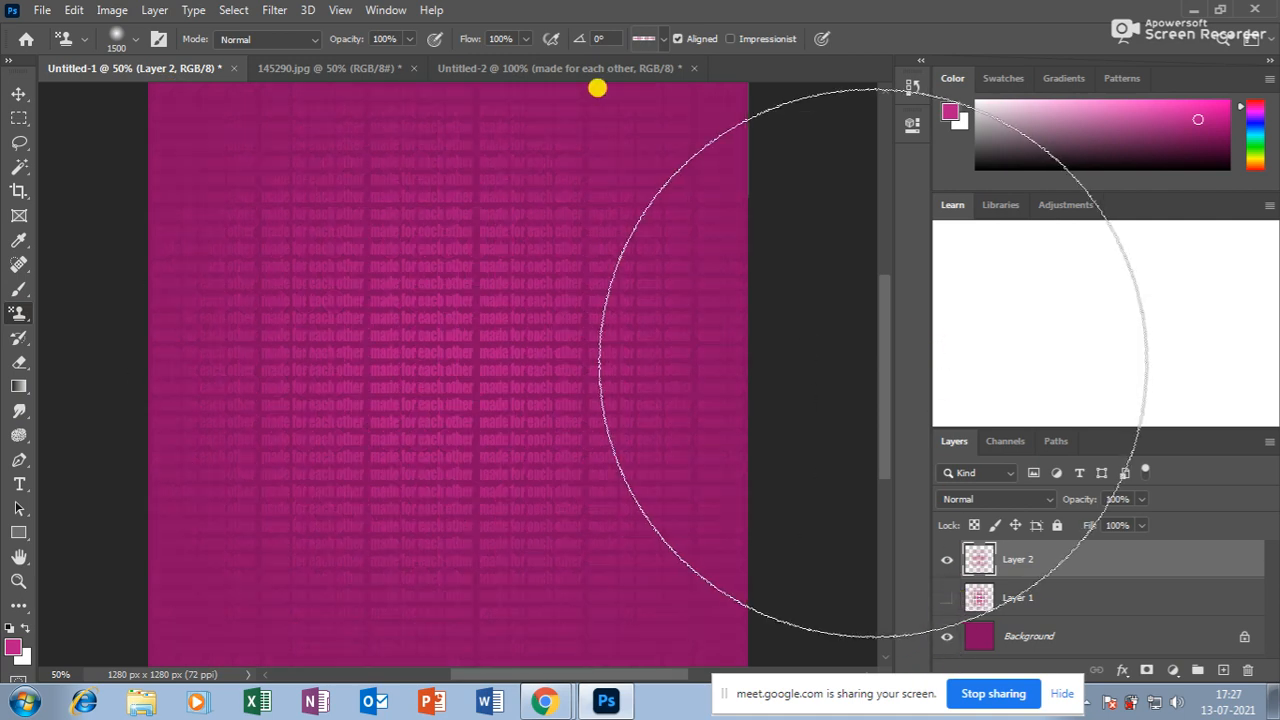
{"action": "key", "text": "ctrl+plus"}
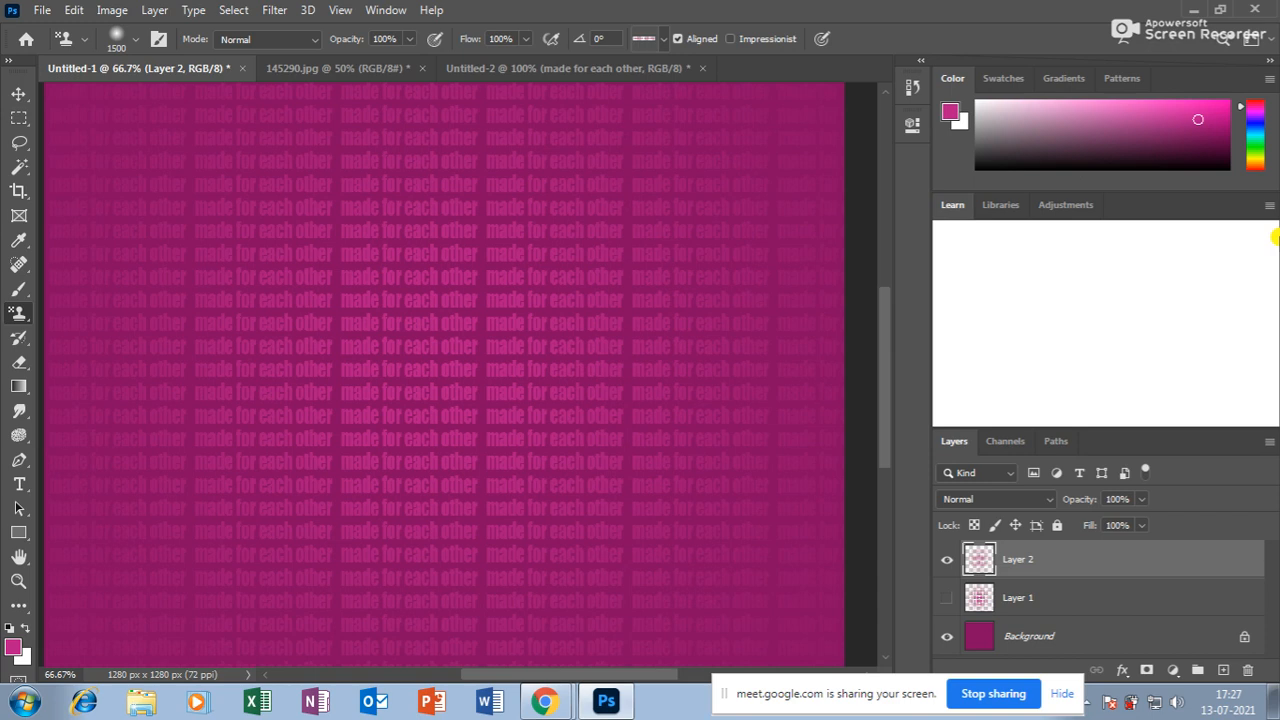
{"action": "key", "text": "ctrl+minus"}
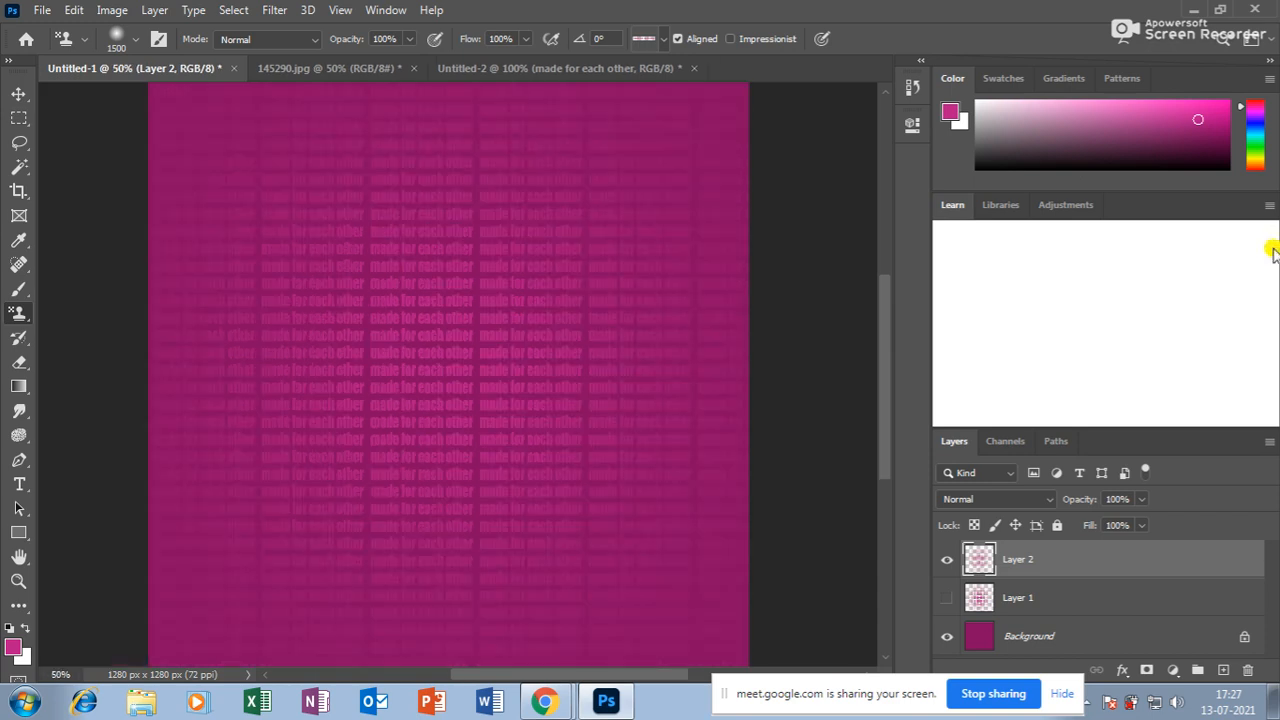
Try filling Layer 2's pattern with white (ffffff), undo it, and zoom to 100%.
{"action": "left_click", "coordinate": [17, 91]}
{"action": "left_click", "coordinate": [10, 645]}
{"action": "type", "text": "ffffff"}
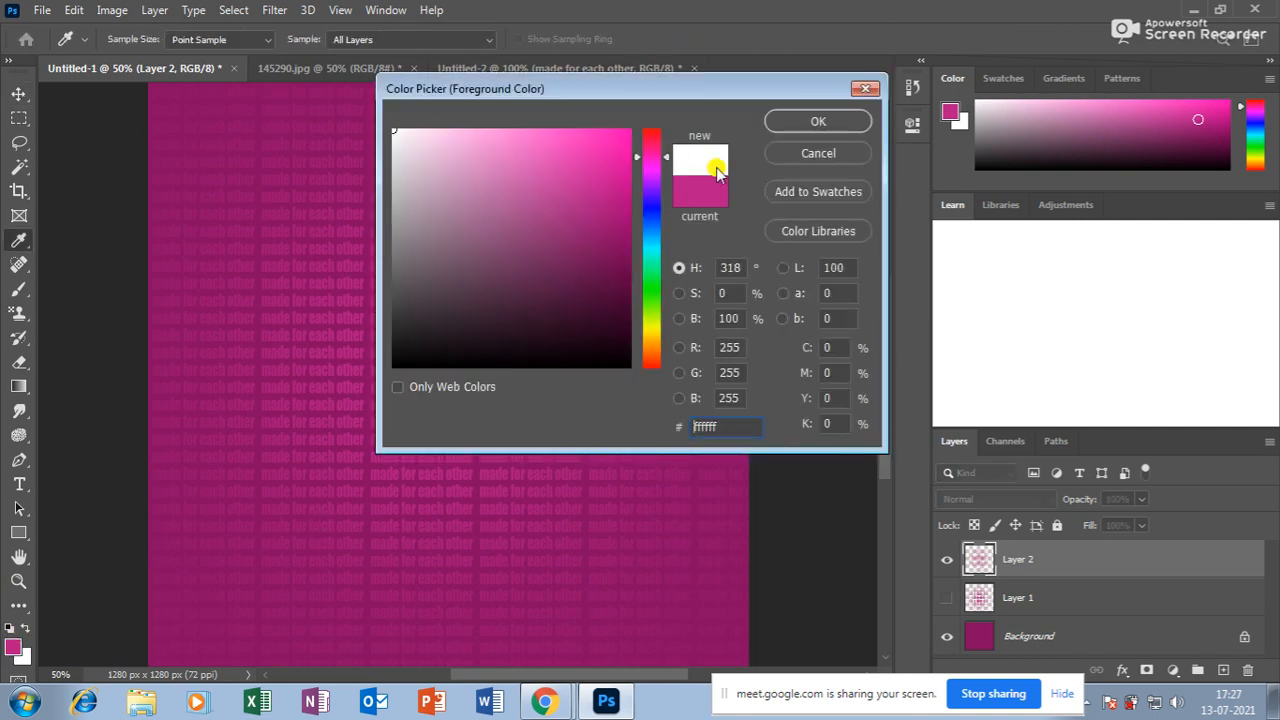
{"action": "left_click", "coordinate": [812, 120]}
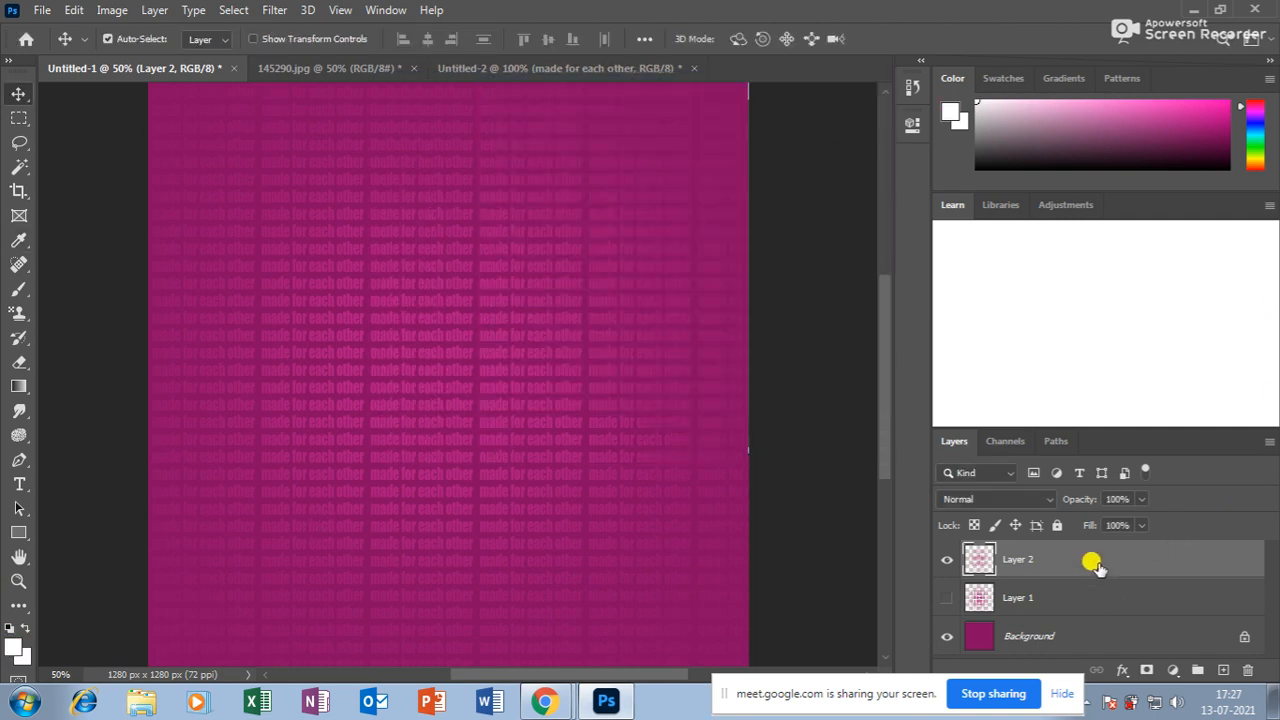
{"action": "key", "text": "shift+alt+BackSpace"}
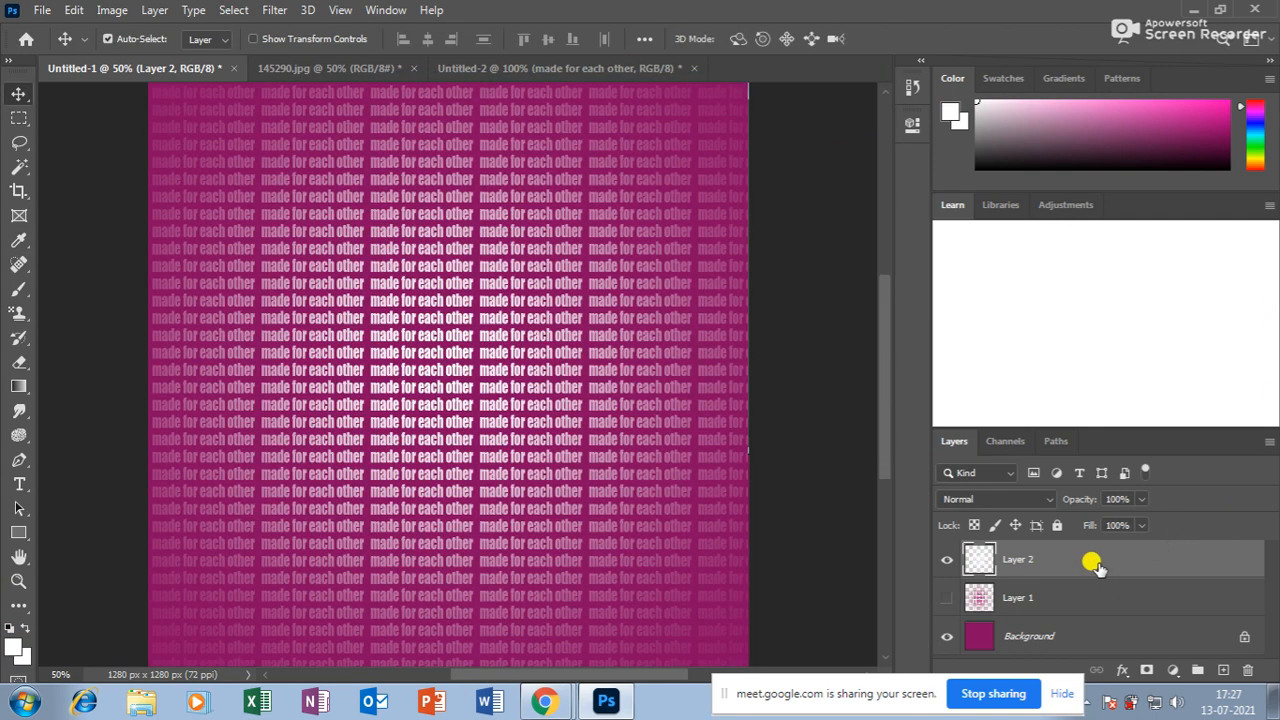
{"action": "key", "text": "ctrl+z"}
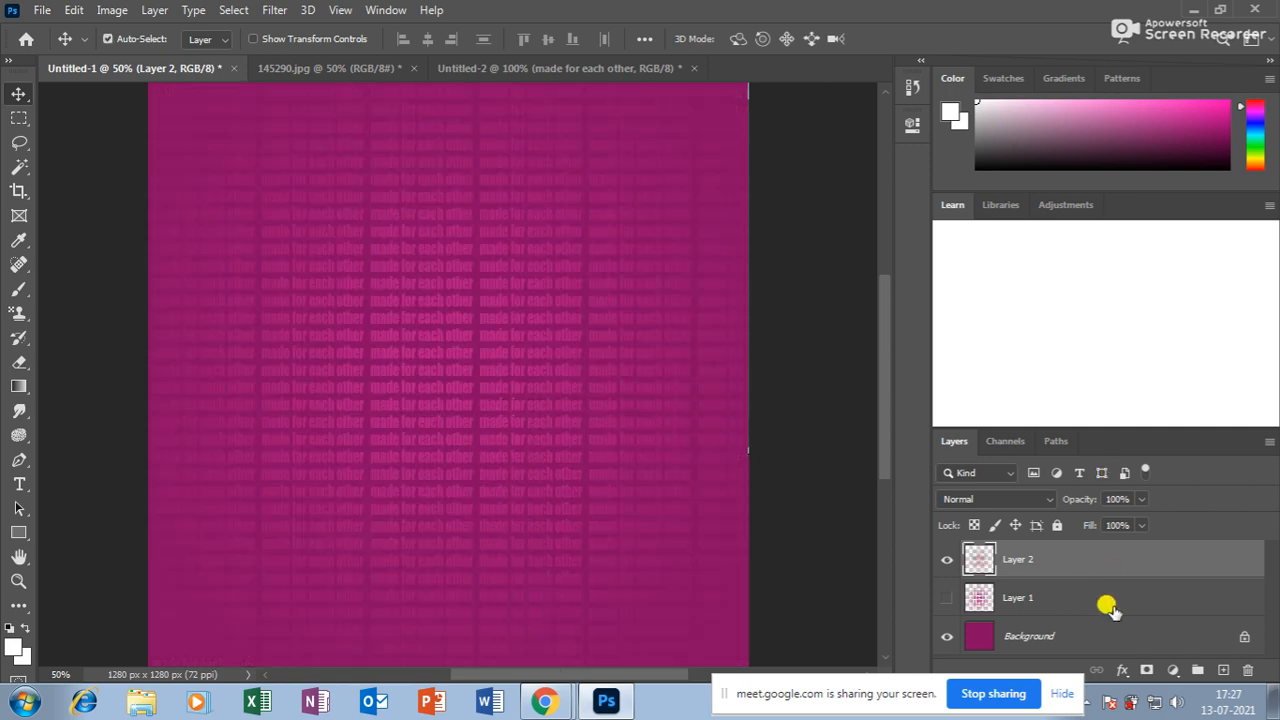
{"action": "left_click", "coordinate": [18, 581]}
{"action": "left_click", "coordinate": [414, 366]}
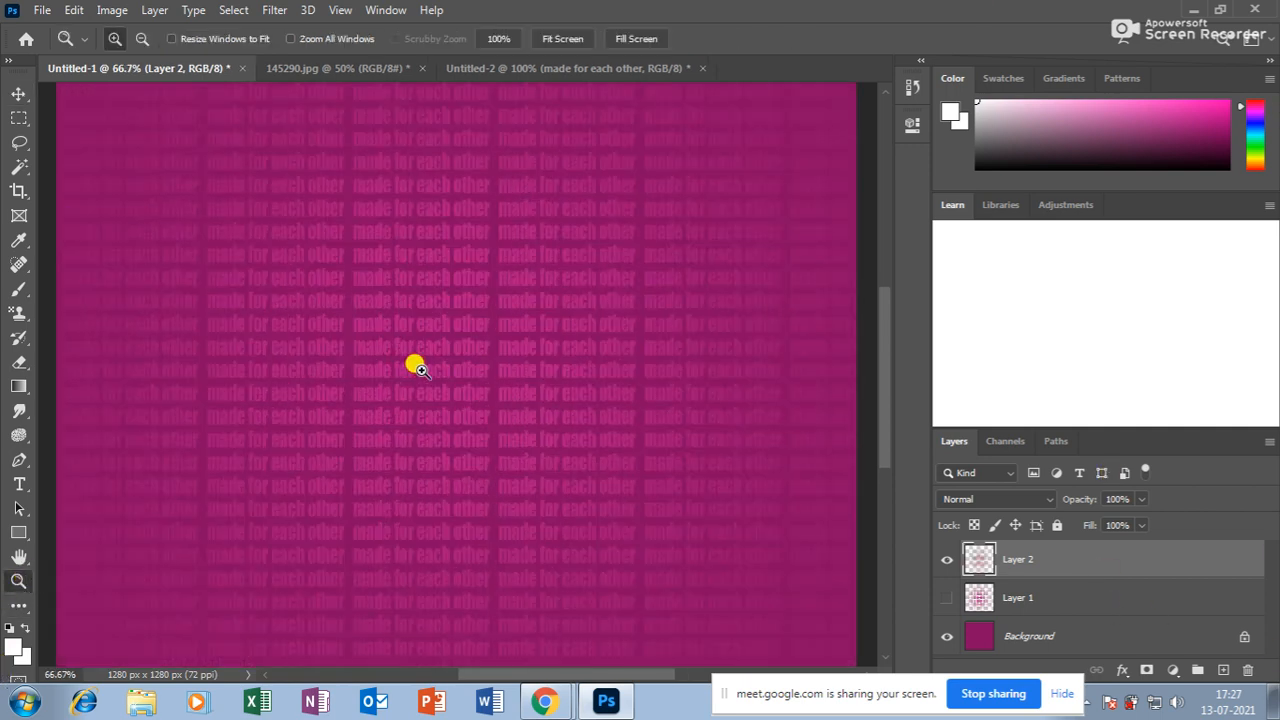
{"action": "left_click", "coordinate": [385, 370]}
{"action": "left_click", "coordinate": [18, 484]}
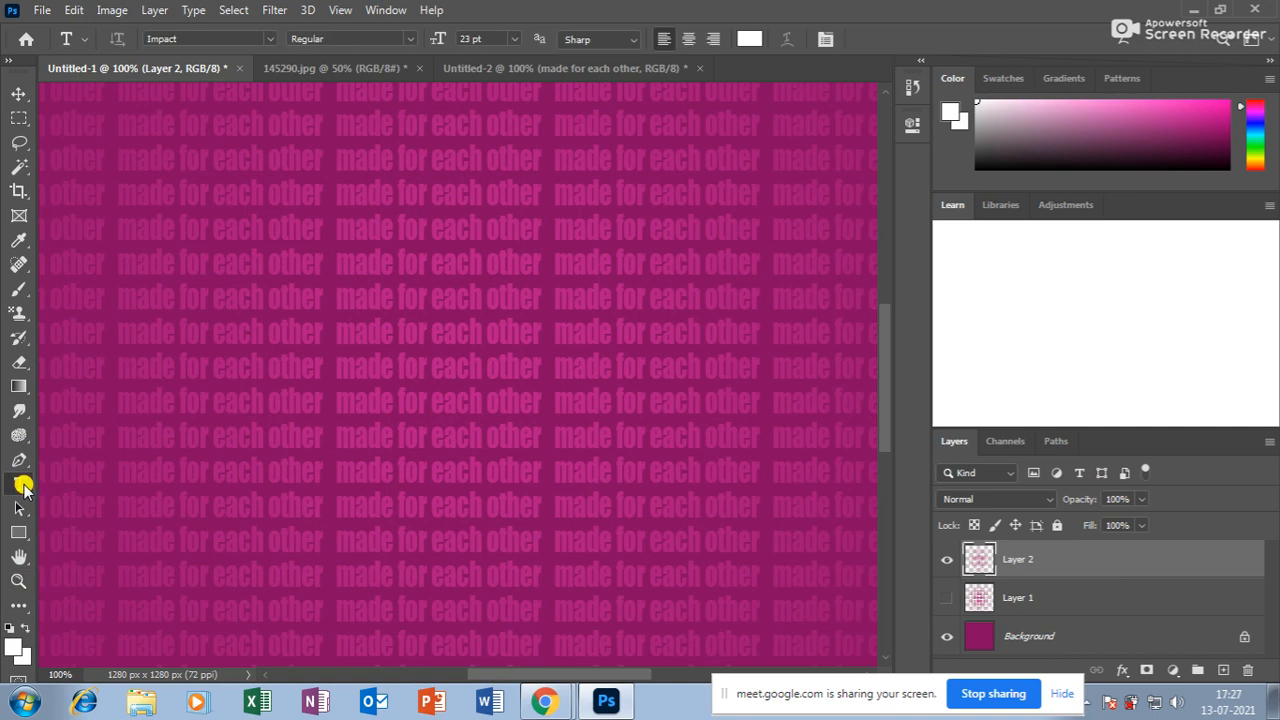
{"action": "left_click", "coordinate": [308, 256]}
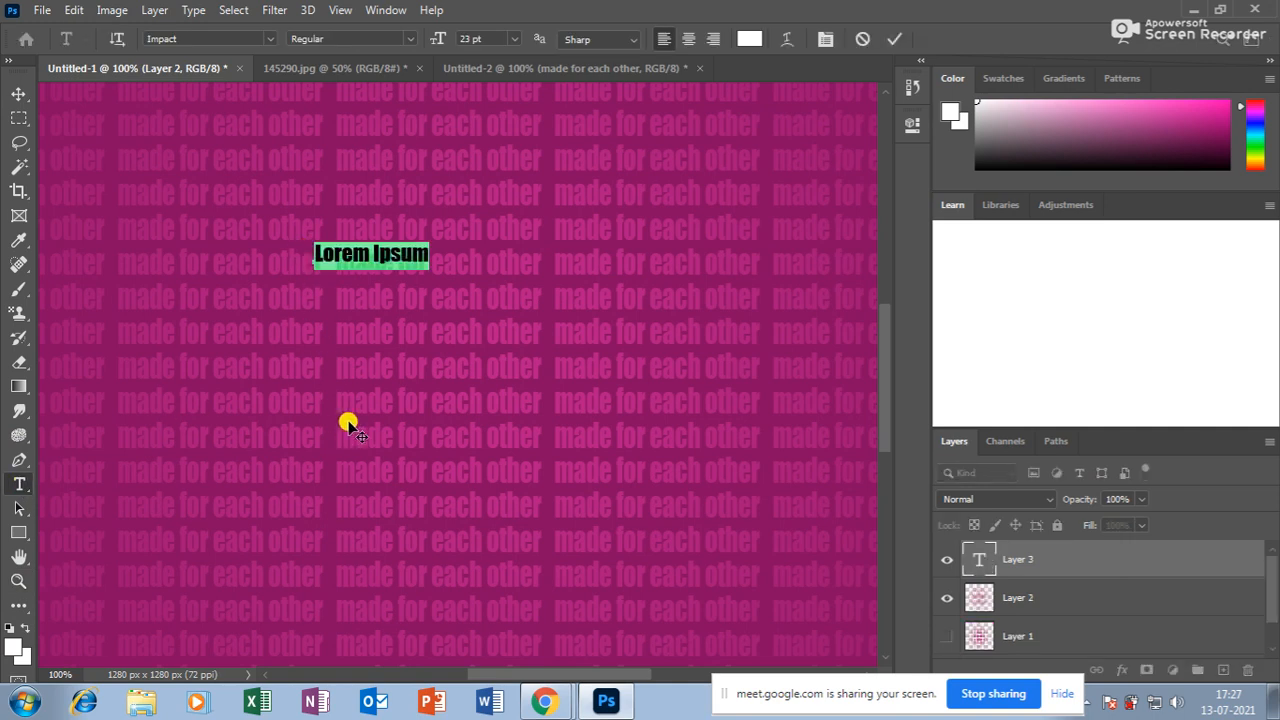
{"action": "type", "text": "made foreach other"}
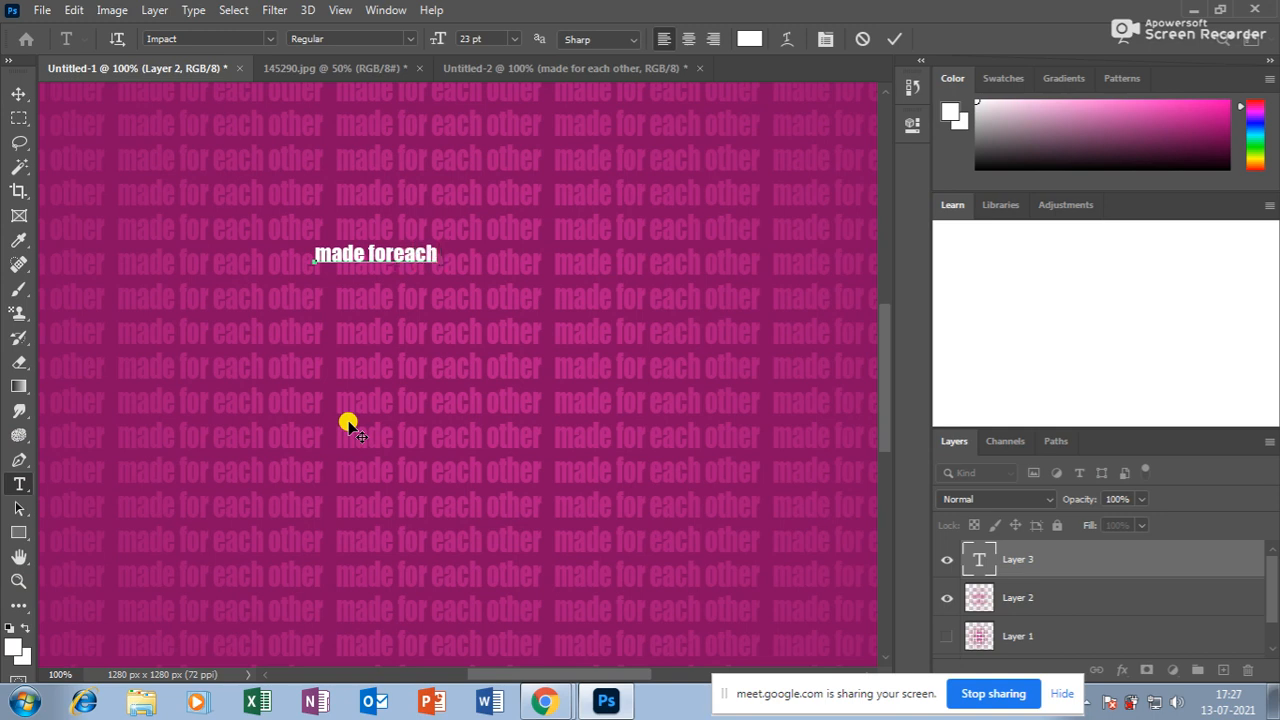
{"action": "left_click", "coordinate": [18, 93]}
{"action": "key", "text": "ctrl+t"}
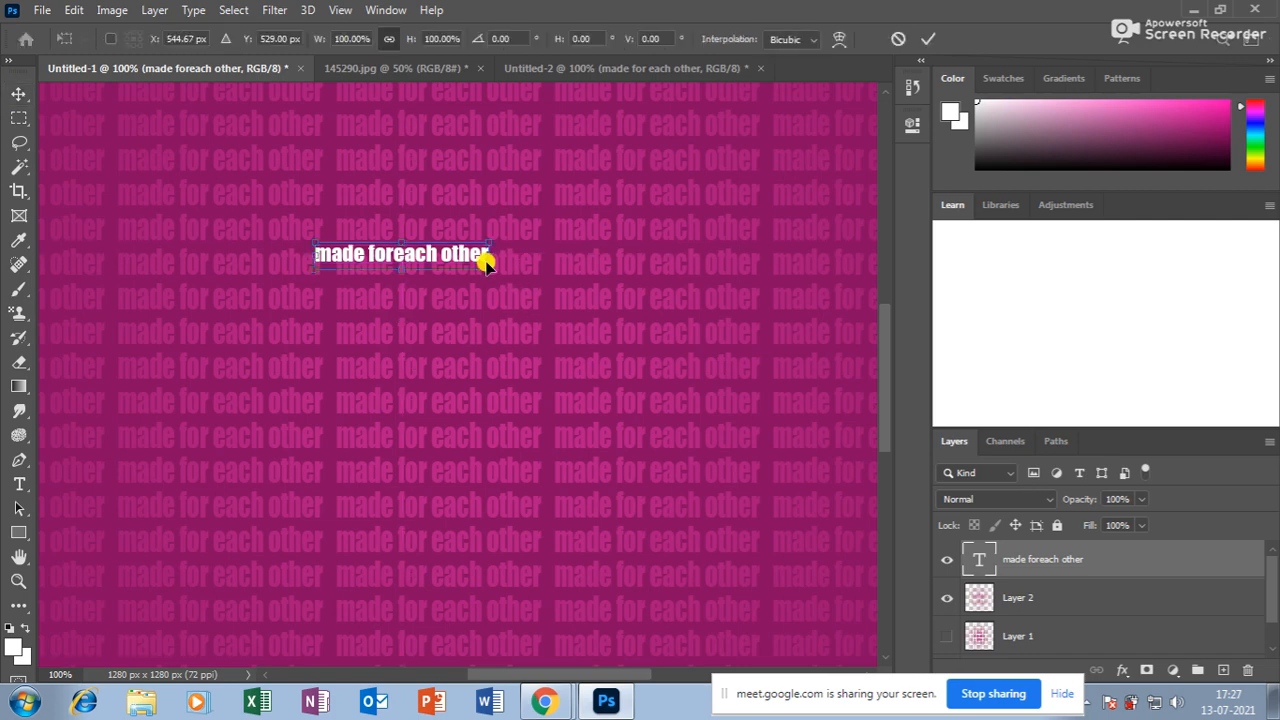
{"action": "left_click_drag", "start_coordinate": [481, 262], "coordinate": [737, 383]}
{"action": "key", "text": "ctrl+minus"}
{"action": "key", "text": "ctrl+minus"}
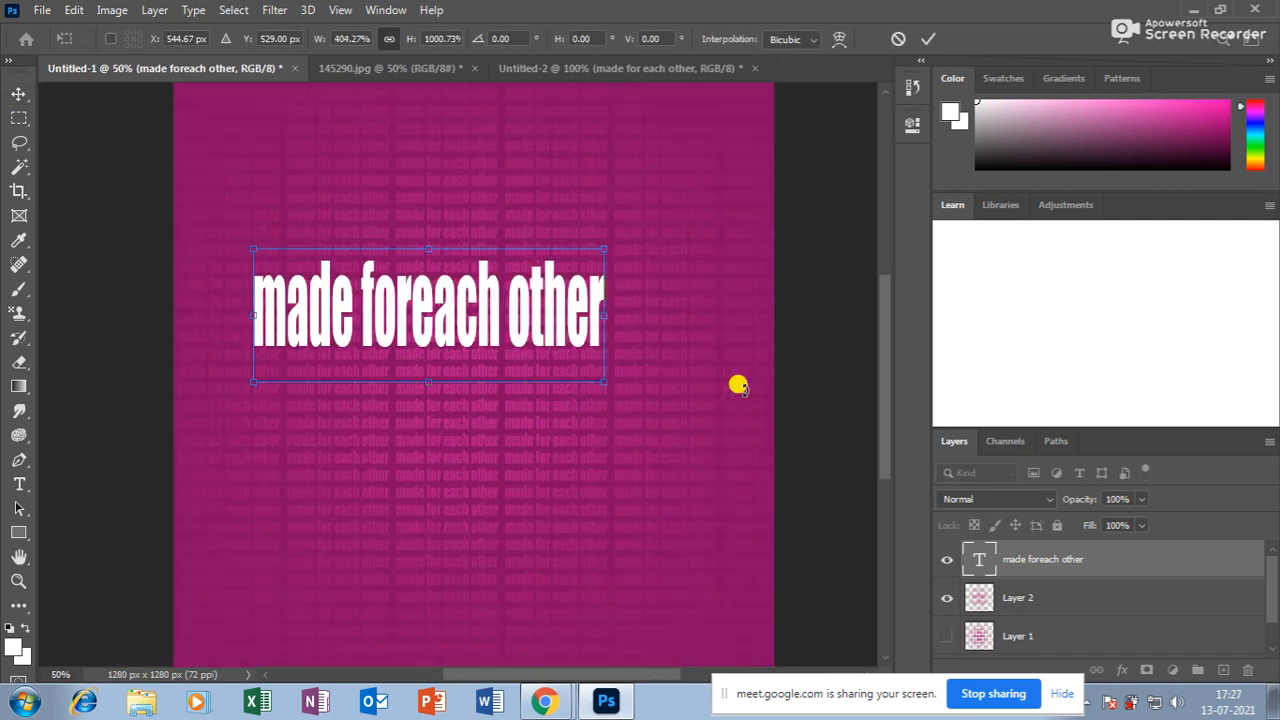
{"action": "left_click_drag", "start_coordinate": [600, 383], "coordinate": [634, 350]}
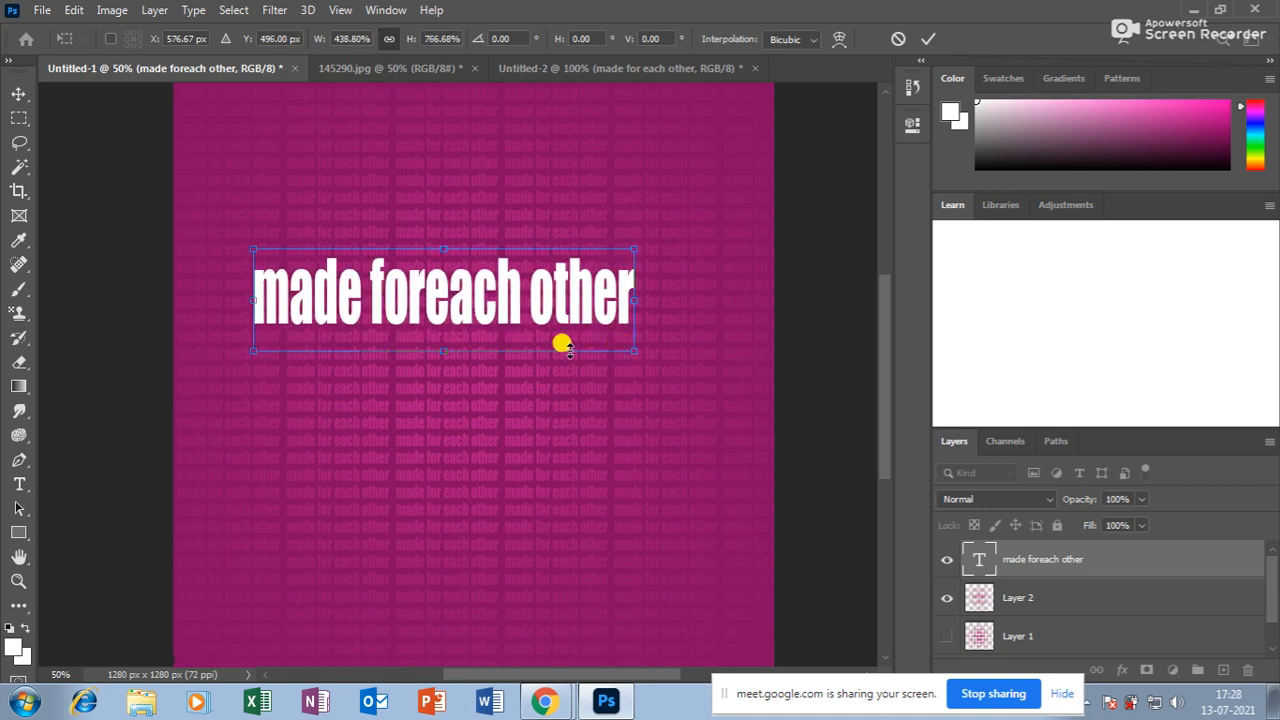
{"action": "left_click", "coordinate": [19, 484]}
{"action": "left_click", "coordinate": [427, 296]}
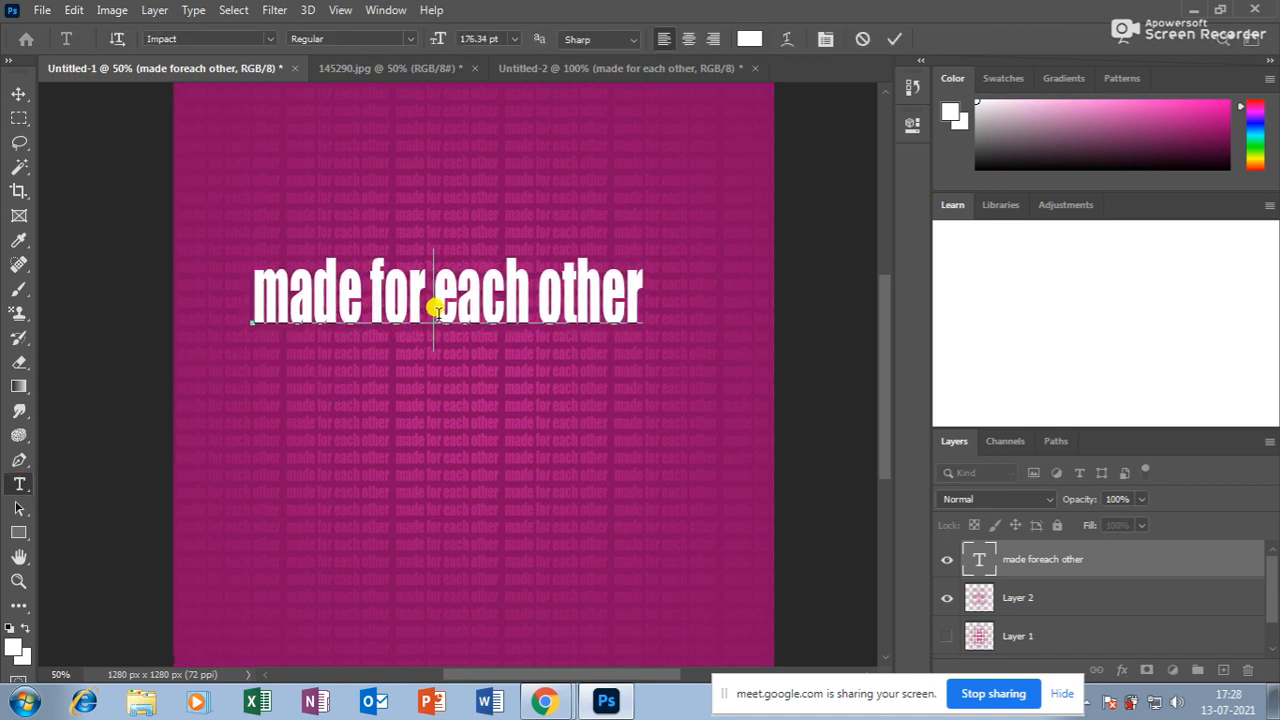
{"action": "key", "text": "Return"}
{"action": "key", "text": "ctrl+a"}
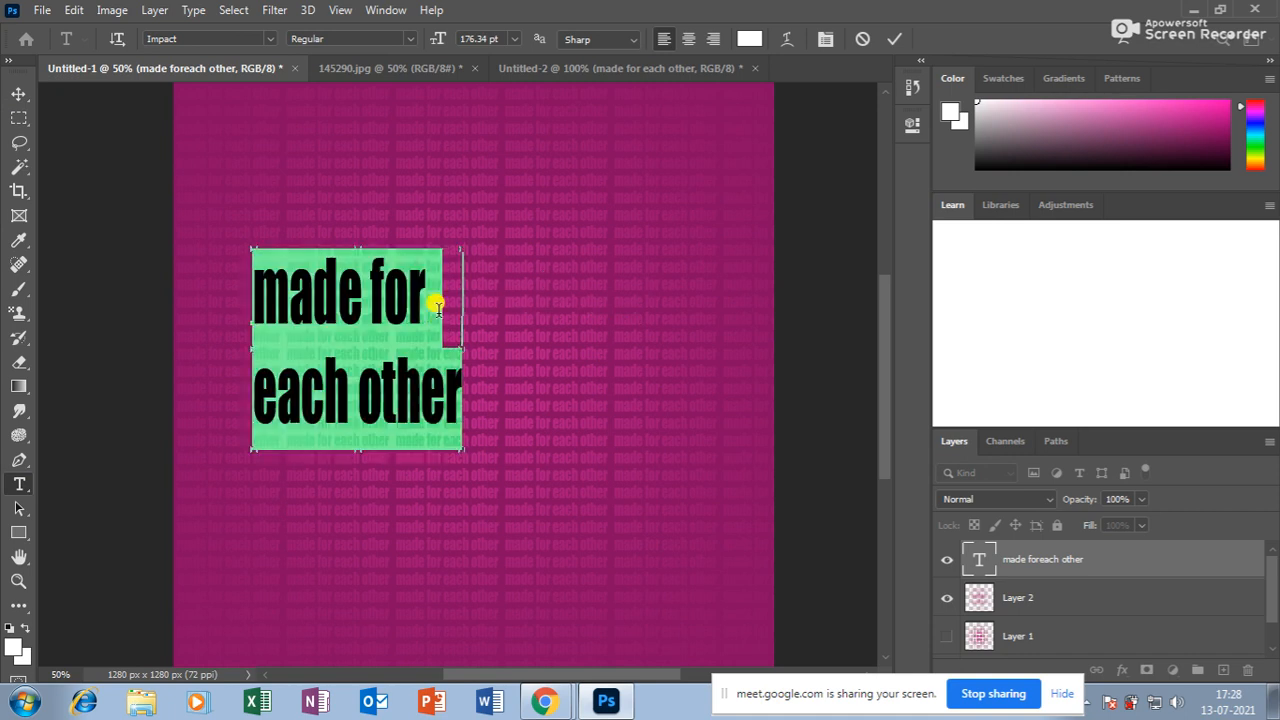
{"action": "key", "text": "alt+Up"}
{"action": "key", "text": "alt+Up"}
{"action": "key", "text": "alt+Up"}
{"action": "key", "text": "alt+Up"}
{"action": "key", "text": "alt+Up"}
{"action": "key", "text": "alt+Up"}
{"action": "key", "text": "alt+Up"}
{"action": "key", "text": "alt+Up"}
{"action": "key", "text": "alt+Up"}
{"action": "key", "text": "alt+Up"}
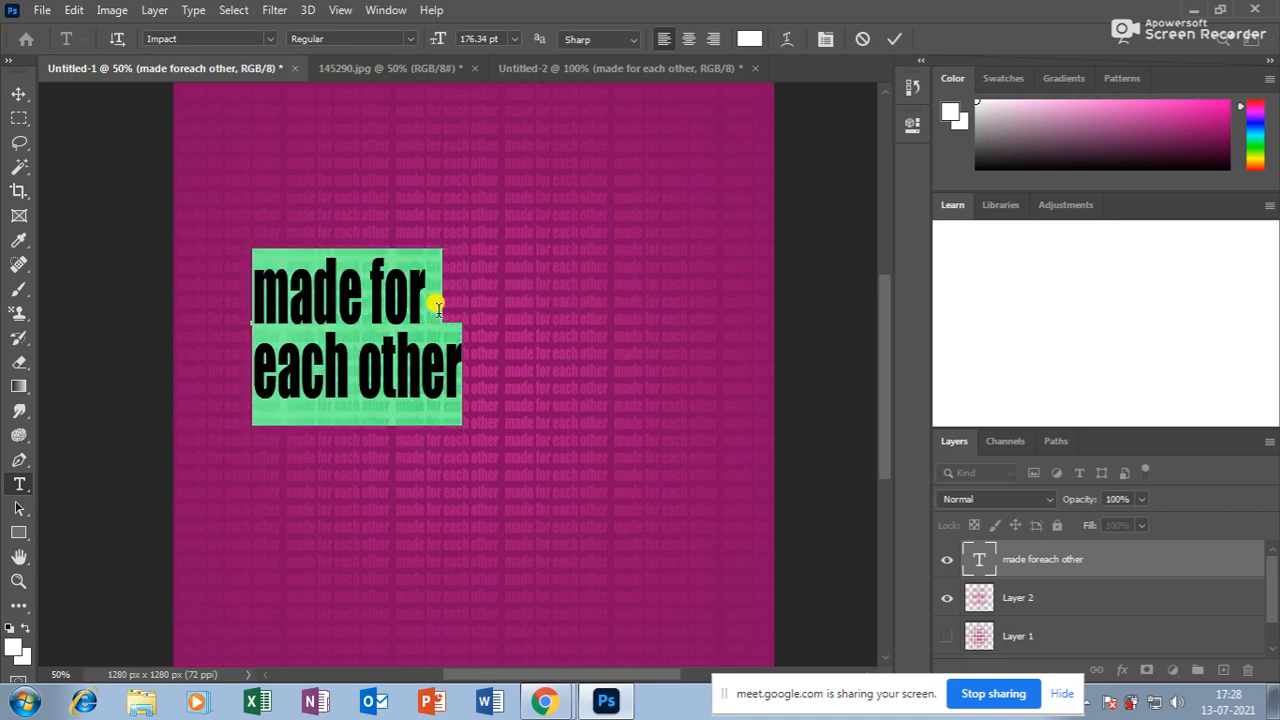
{"action": "left_click", "coordinate": [18, 92]}
{"action": "left_click_drag", "start_coordinate": [386, 288], "coordinate": [530, 318]}
{"action": "scroll", "coordinate": [714, 449], "scroll_direction": "up", "scroll_amount": 2}
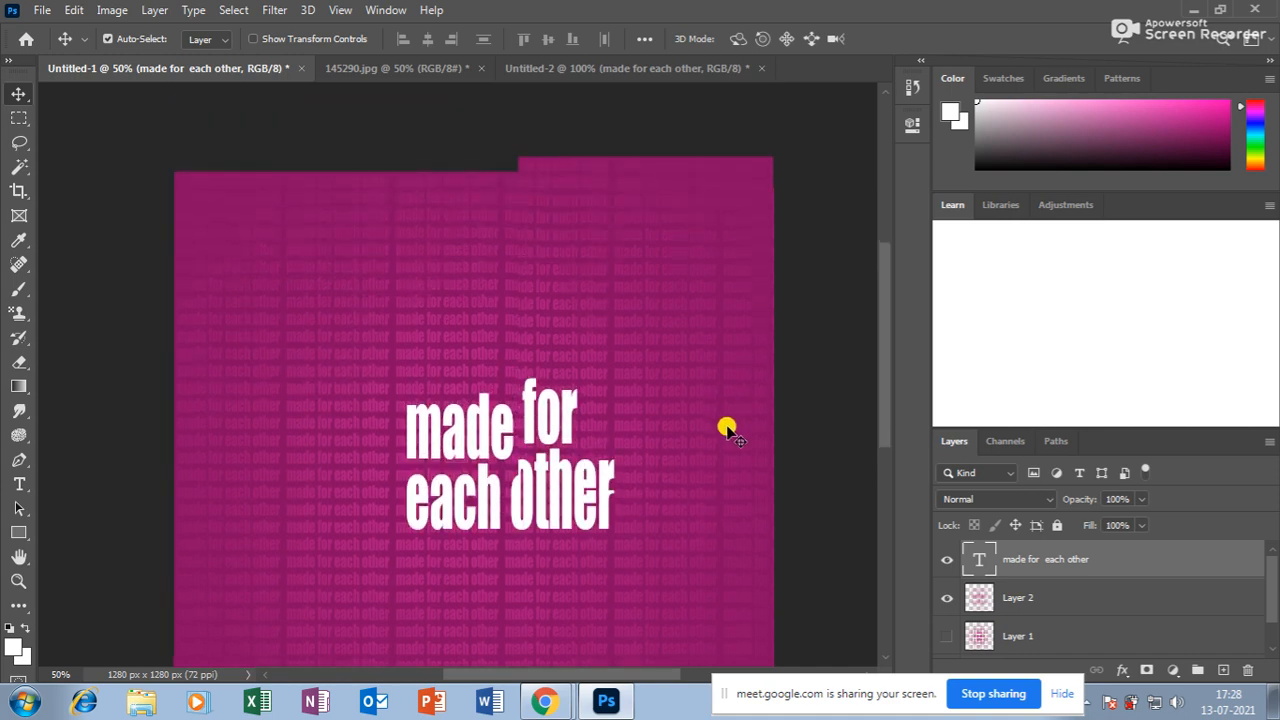
{"action": "scroll", "coordinate": [726, 429], "scroll_direction": "down", "scroll_amount": 4}
{"action": "scroll", "coordinate": [731, 540], "scroll_direction": "up", "scroll_amount": 5}
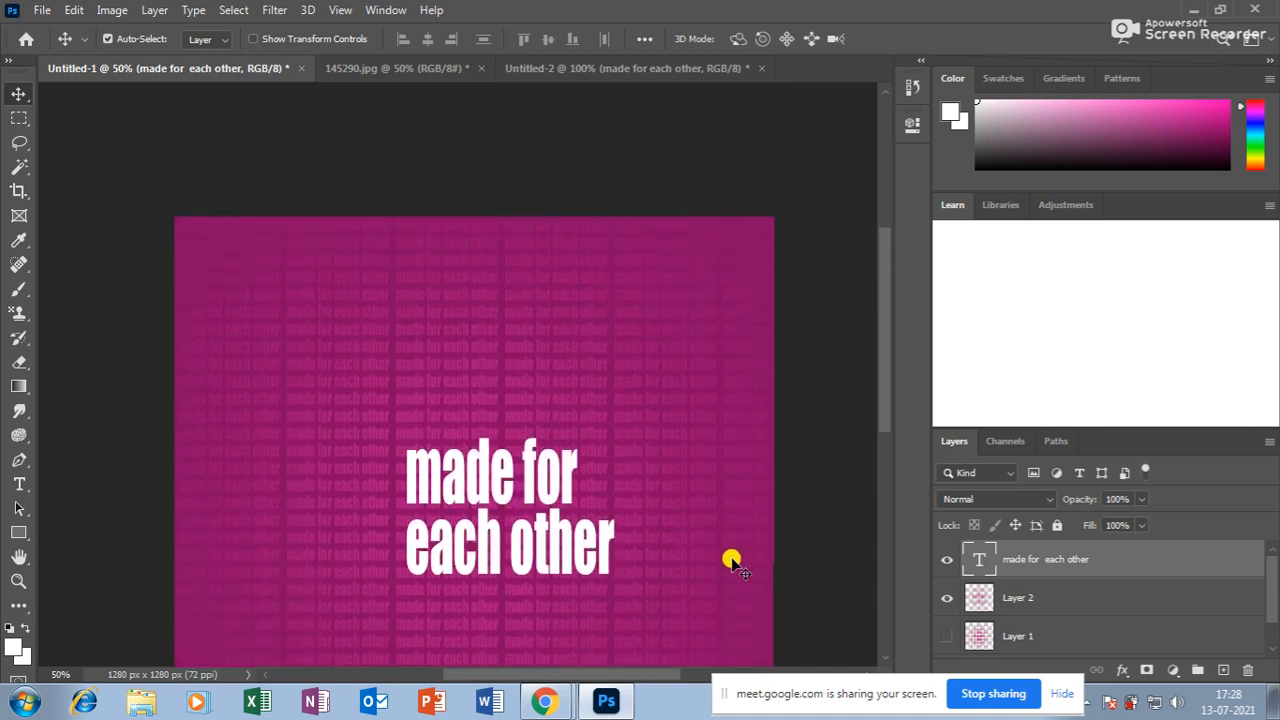
{"action": "scroll", "coordinate": [731, 570], "scroll_direction": "down", "scroll_amount": 3}
{"action": "key", "text": "ctrl+t"}
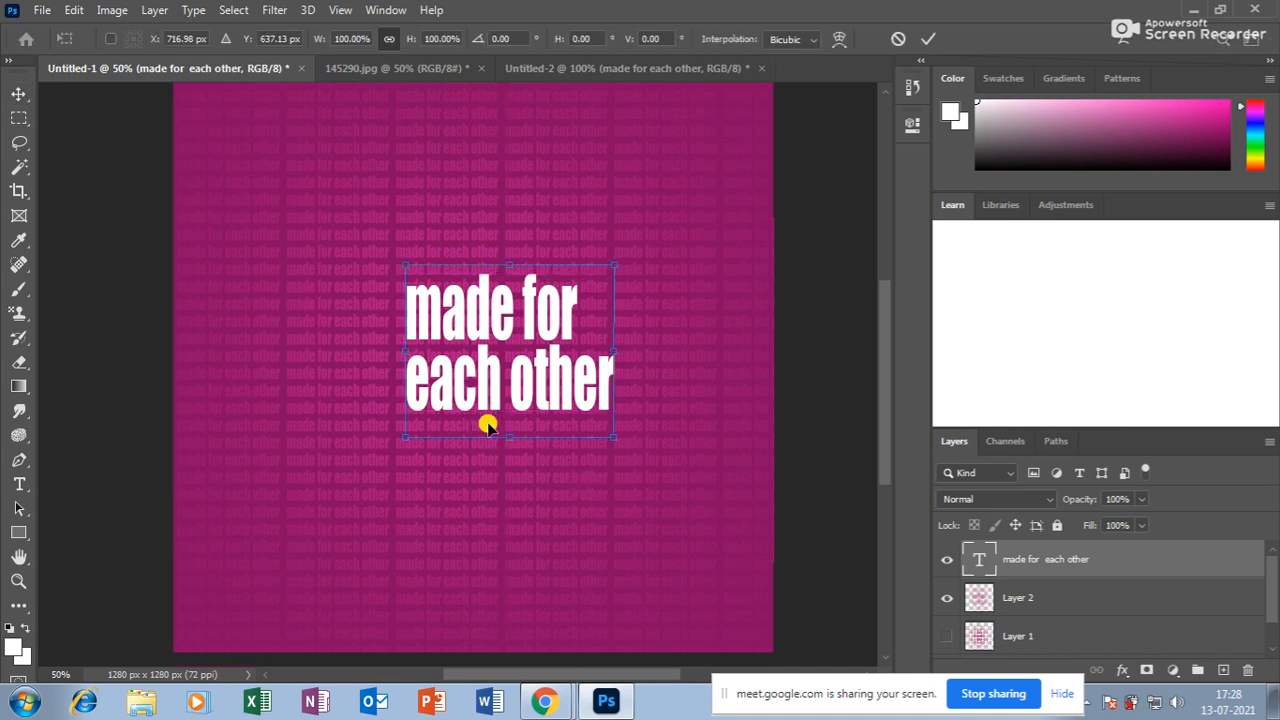
{"action": "left_click_drag", "start_coordinate": [500, 430], "coordinate": [503, 409]}
{"action": "left_click_drag", "start_coordinate": [598, 340], "coordinate": [654, 338]}
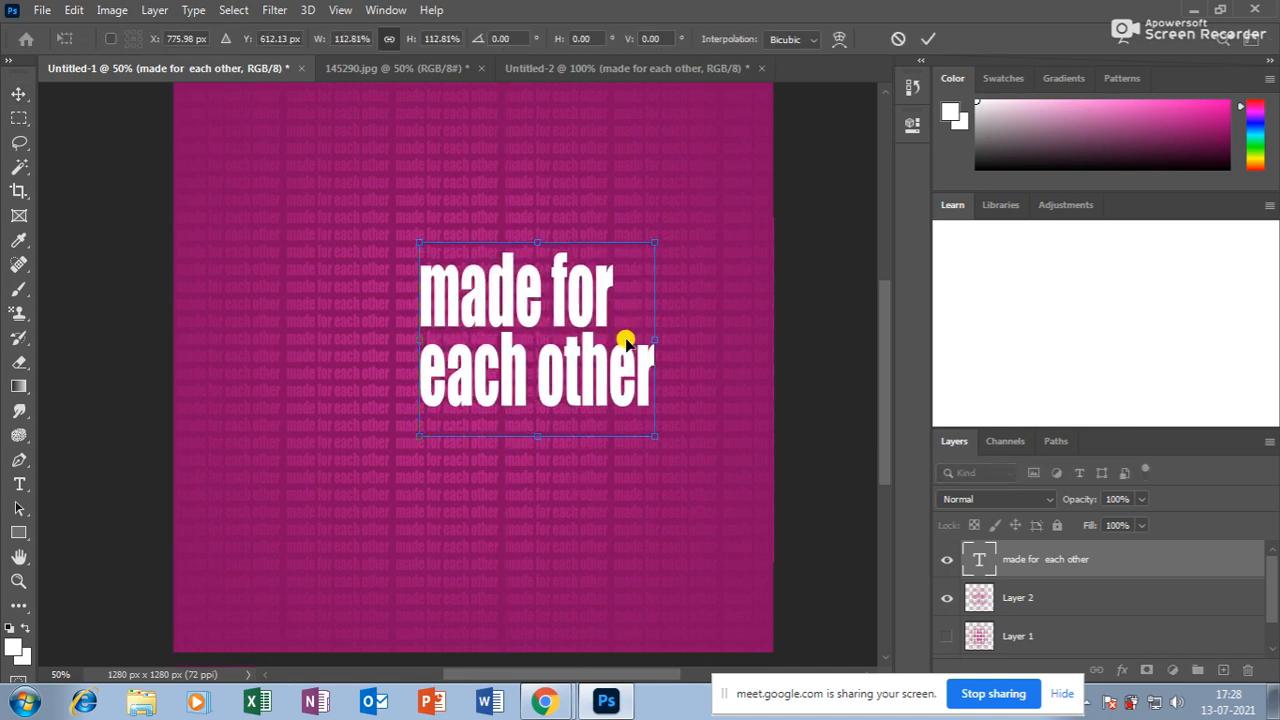
{"action": "key", "text": "Return"}
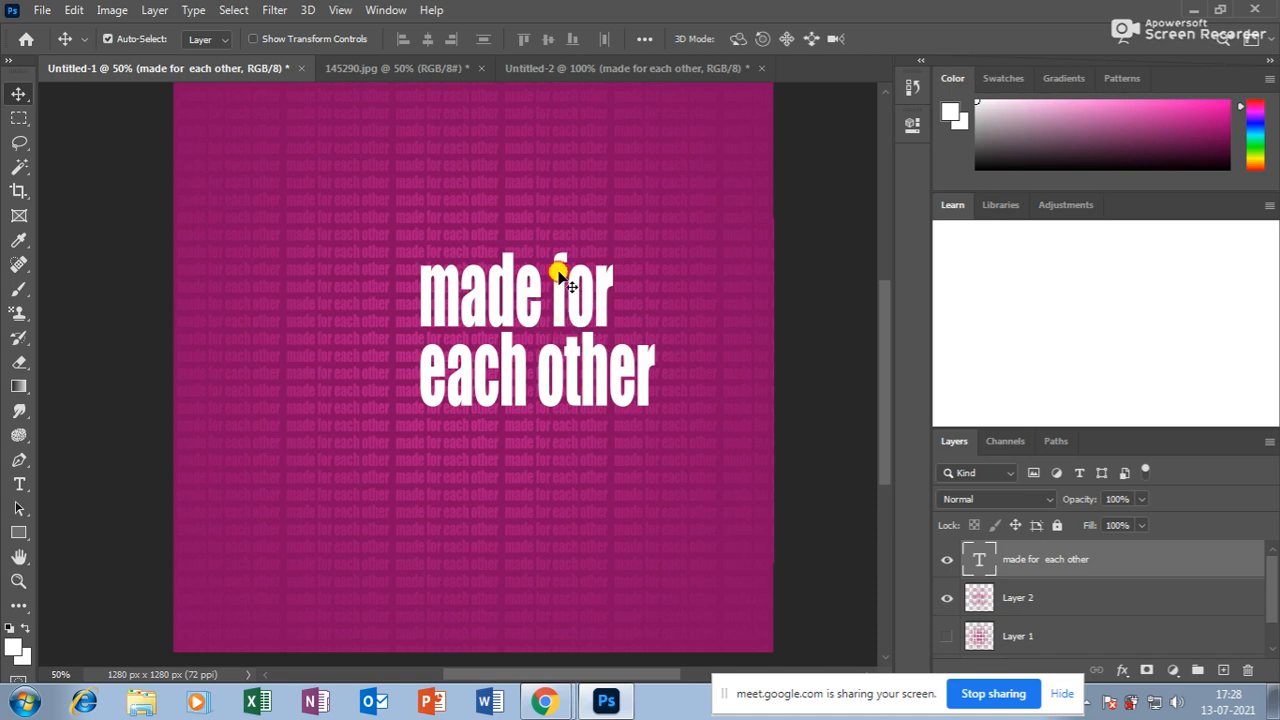
{"action": "key", "text": "Delete"}
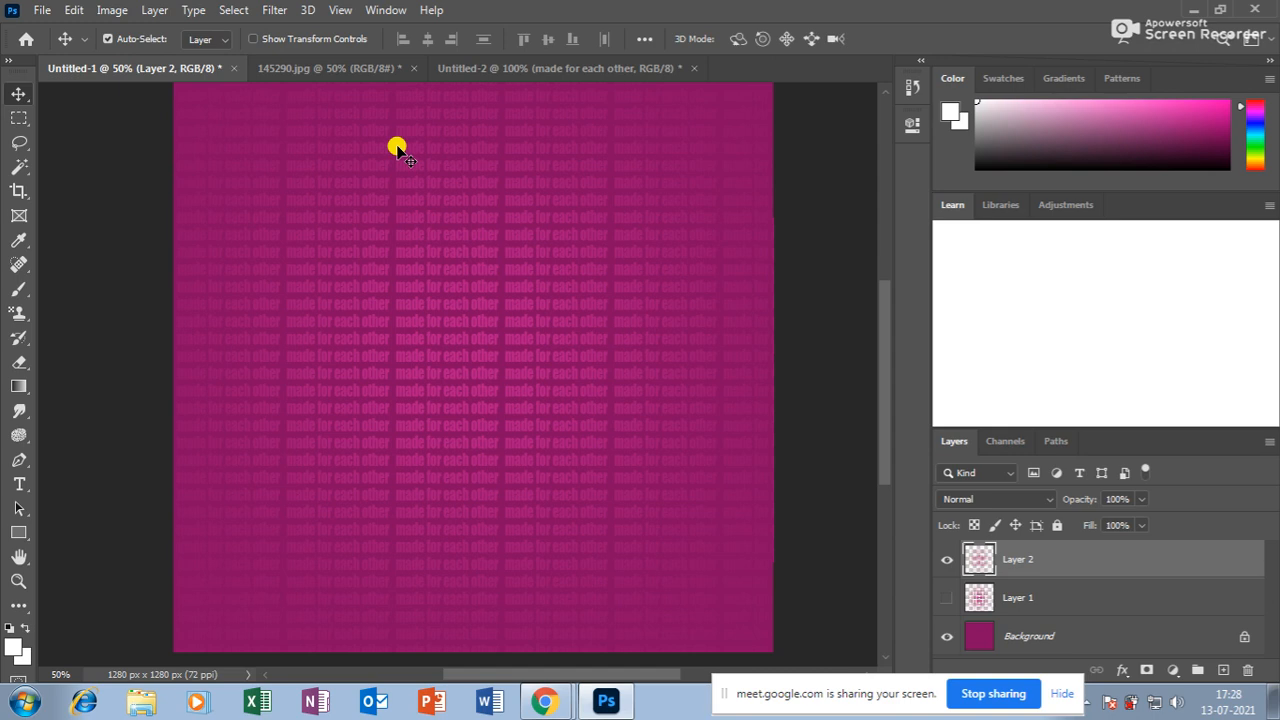
Create a new 1280 × 1280 px document with a transparent background.
{"action": "left_click", "coordinate": [315, 70]}
{"action": "left_click", "coordinate": [530, 70]}
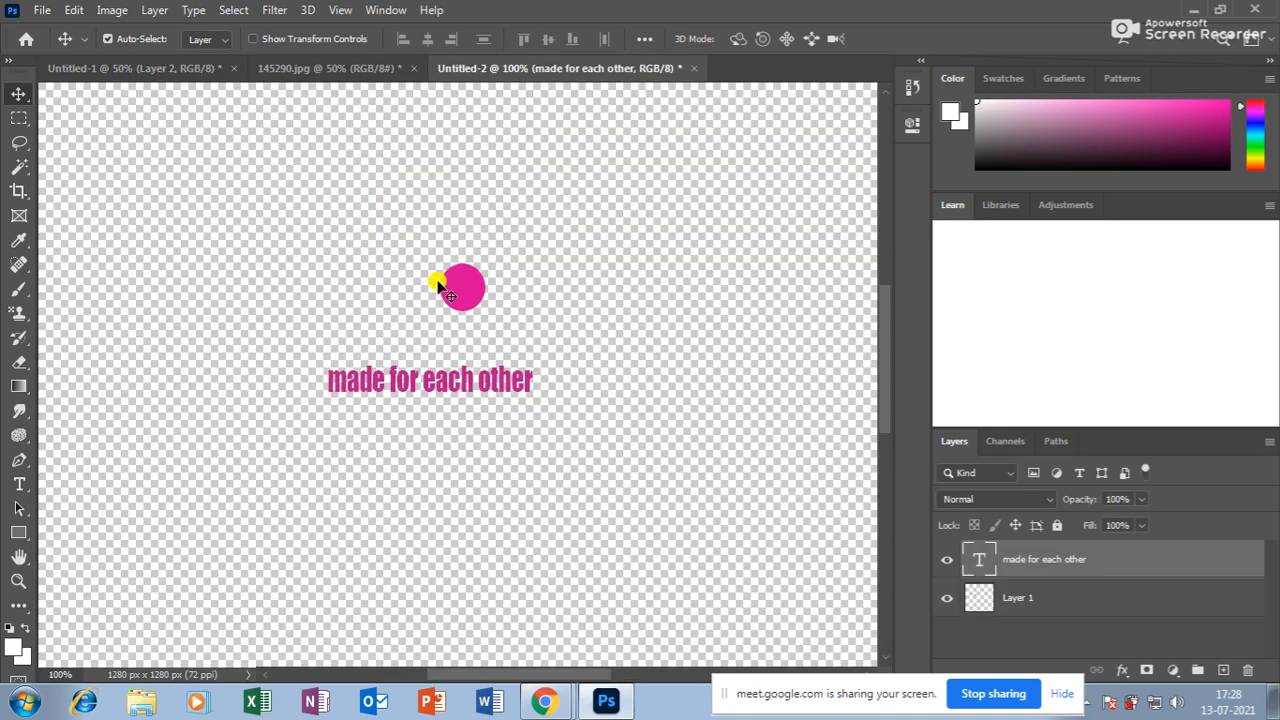
{"action": "left_click", "coordinate": [19, 118]}
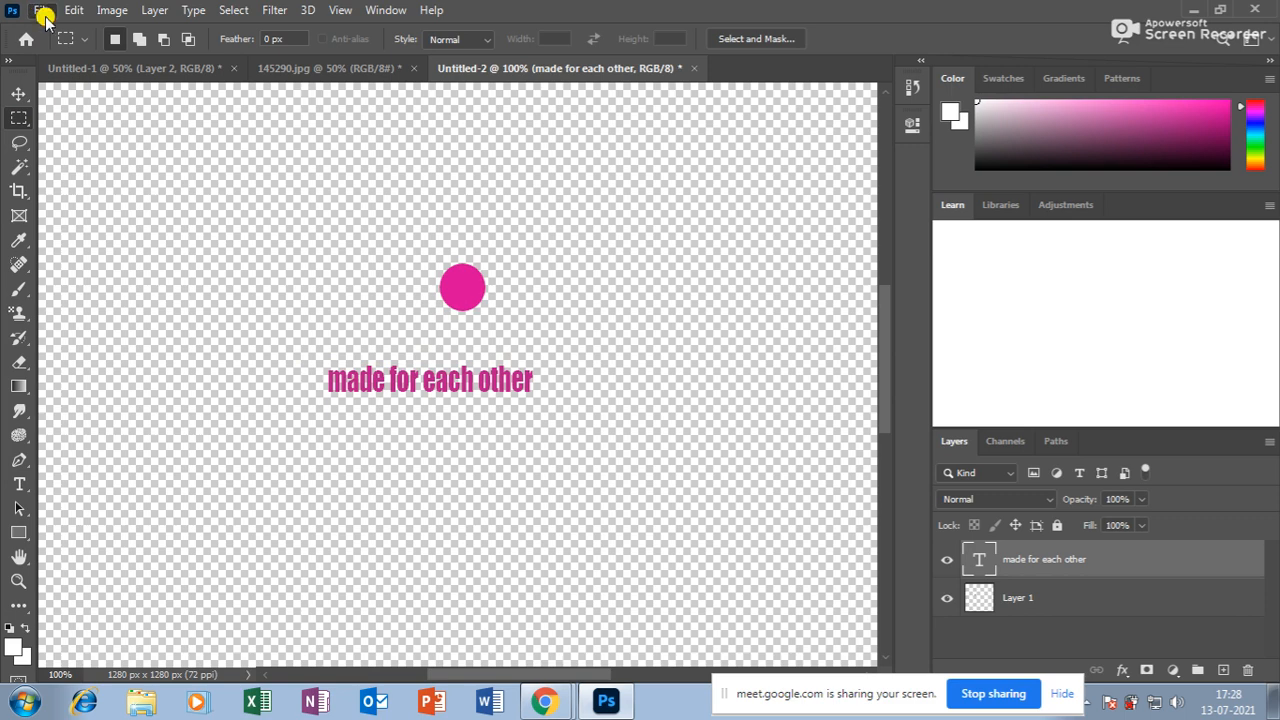
{"action": "key", "text": "ctrl+n"}
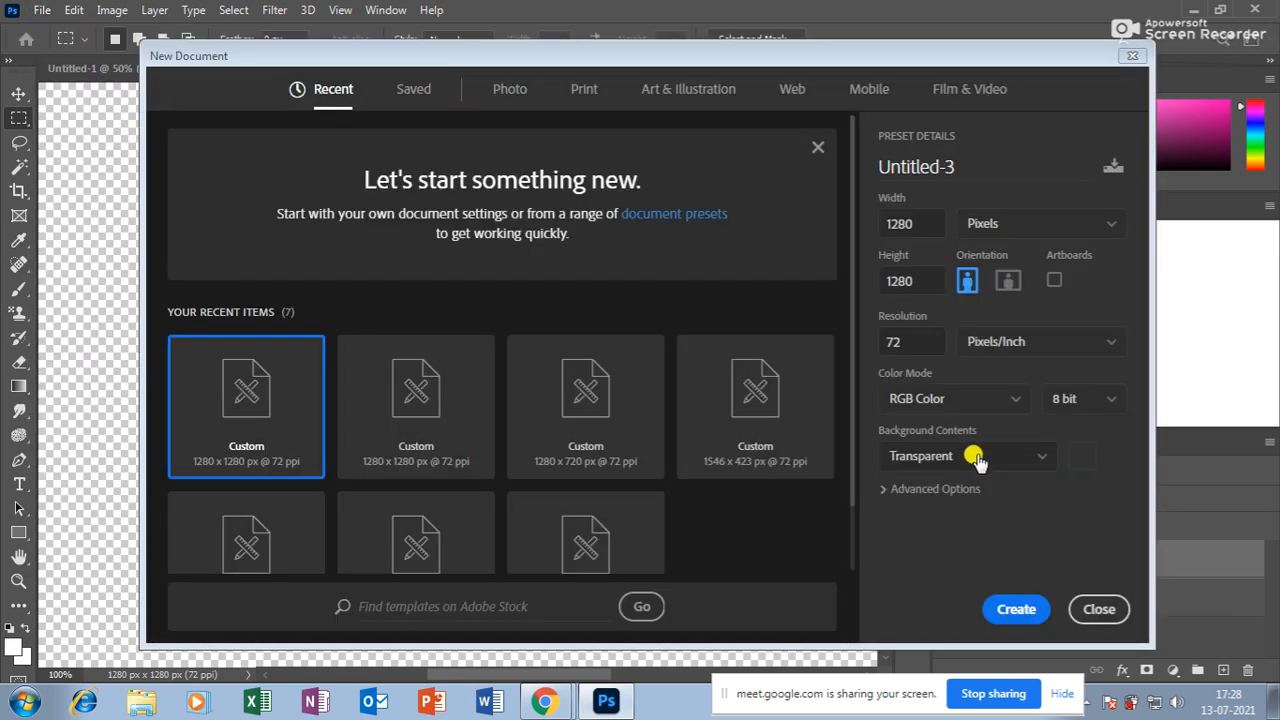
{"action": "left_click", "coordinate": [957, 456]}
{"action": "left_click", "coordinate": [1012, 609]}
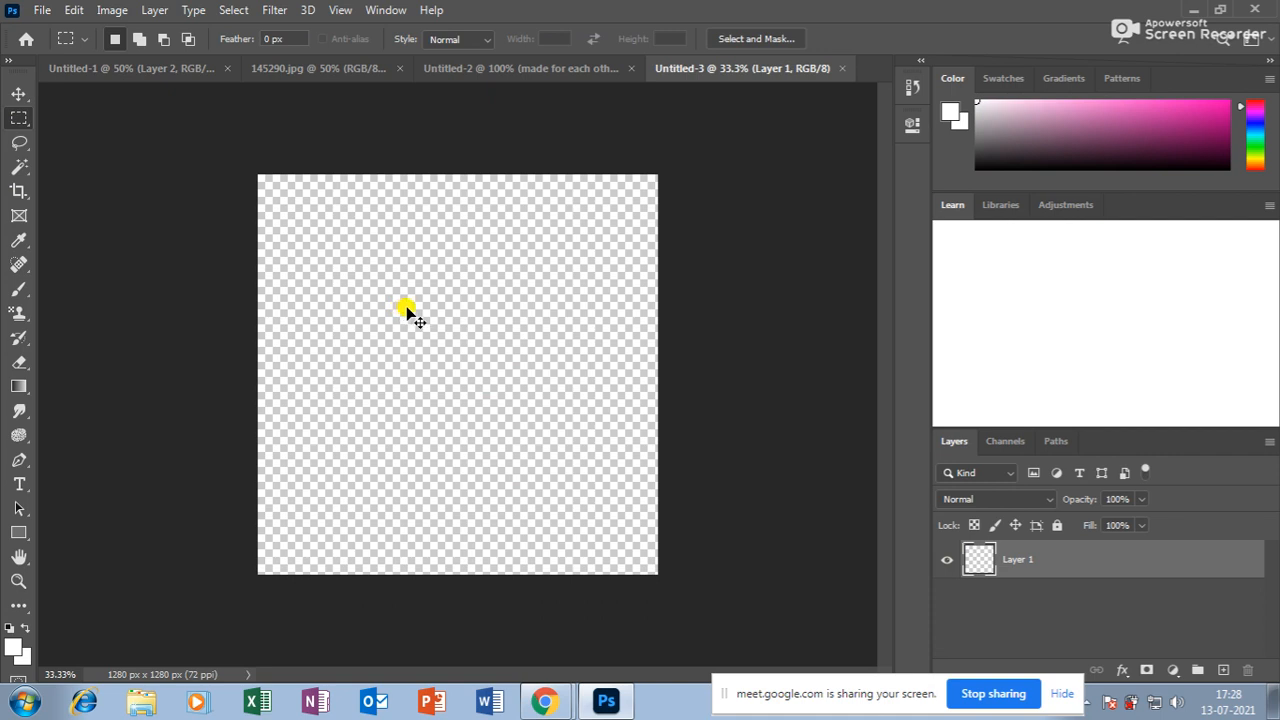
Create another 1280 × 1280 px document with a white background.
{"action": "key", "text": "ctrl+n"}
{"action": "left_click", "coordinate": [957, 456]}
{"action": "left_click", "coordinate": [957, 459]}
{"action": "left_click", "coordinate": [923, 486]}
{"action": "left_click", "coordinate": [940, 455]}
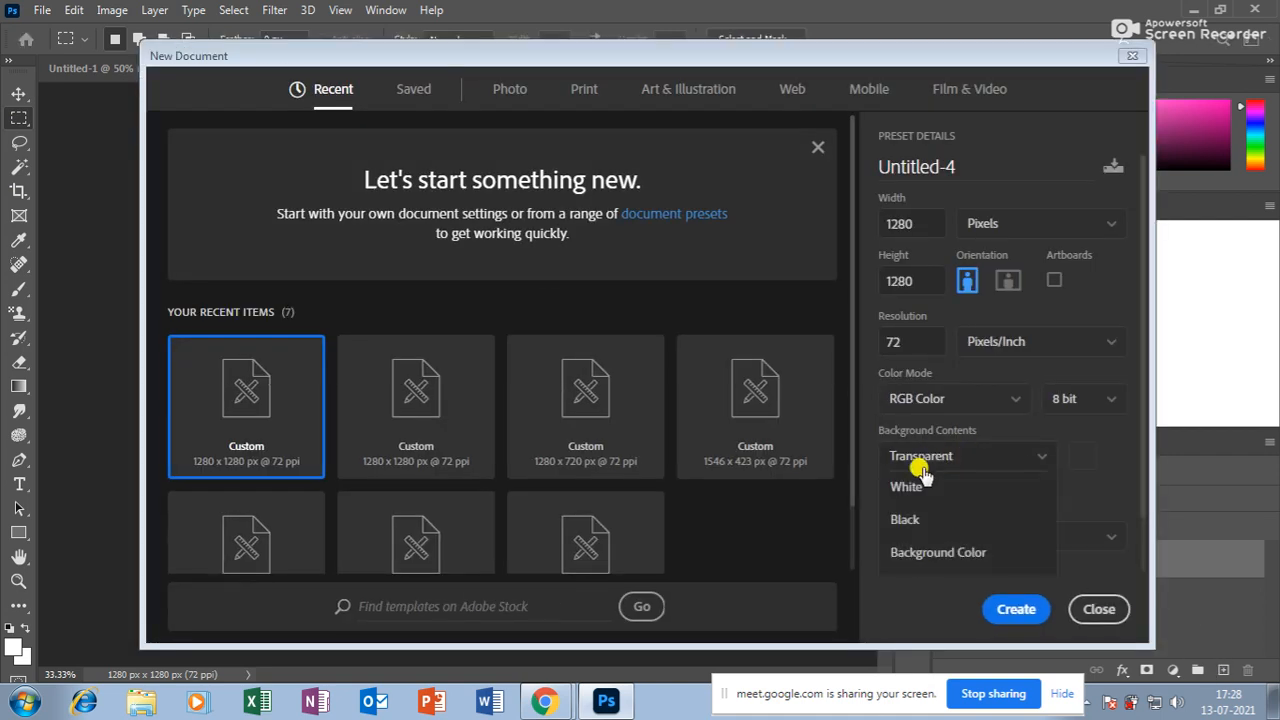
{"action": "left_click", "coordinate": [910, 486]}
{"action": "left_click", "coordinate": [1040, 609]}
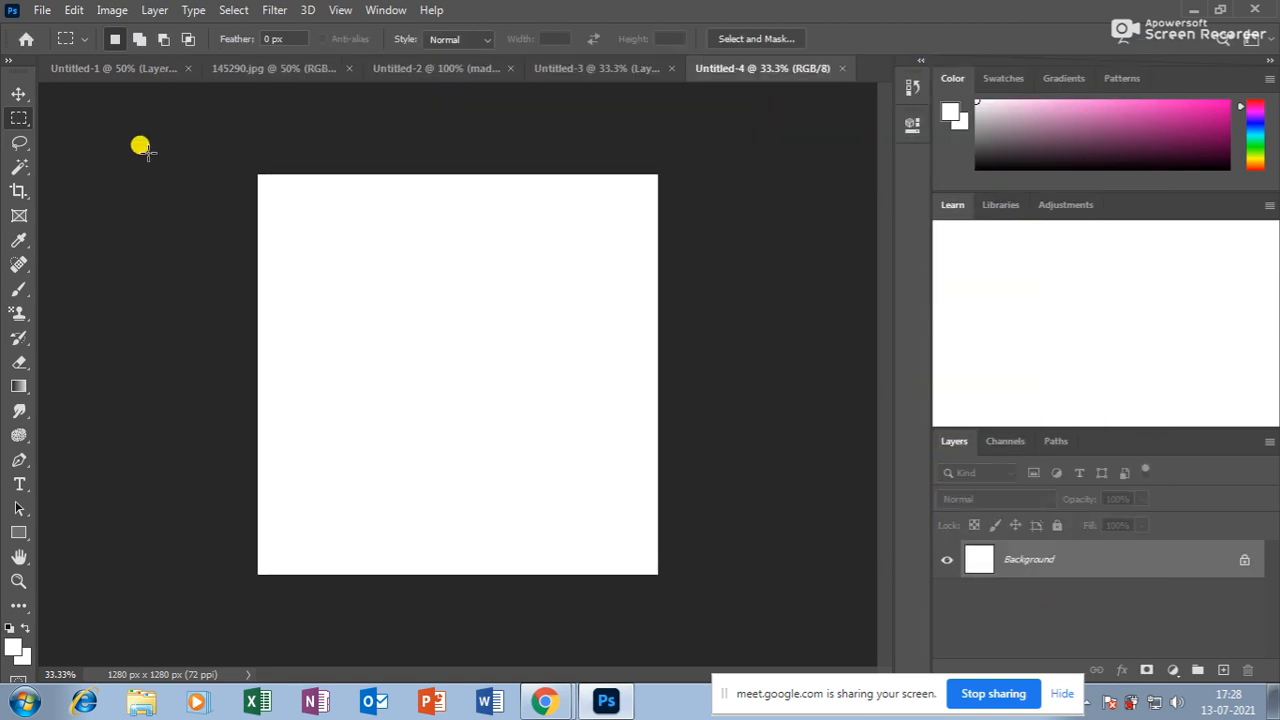
Draw a small elliptical selection and fill it with pink (ff00b3).
{"action": "key", "text": "ctrl+plus"}
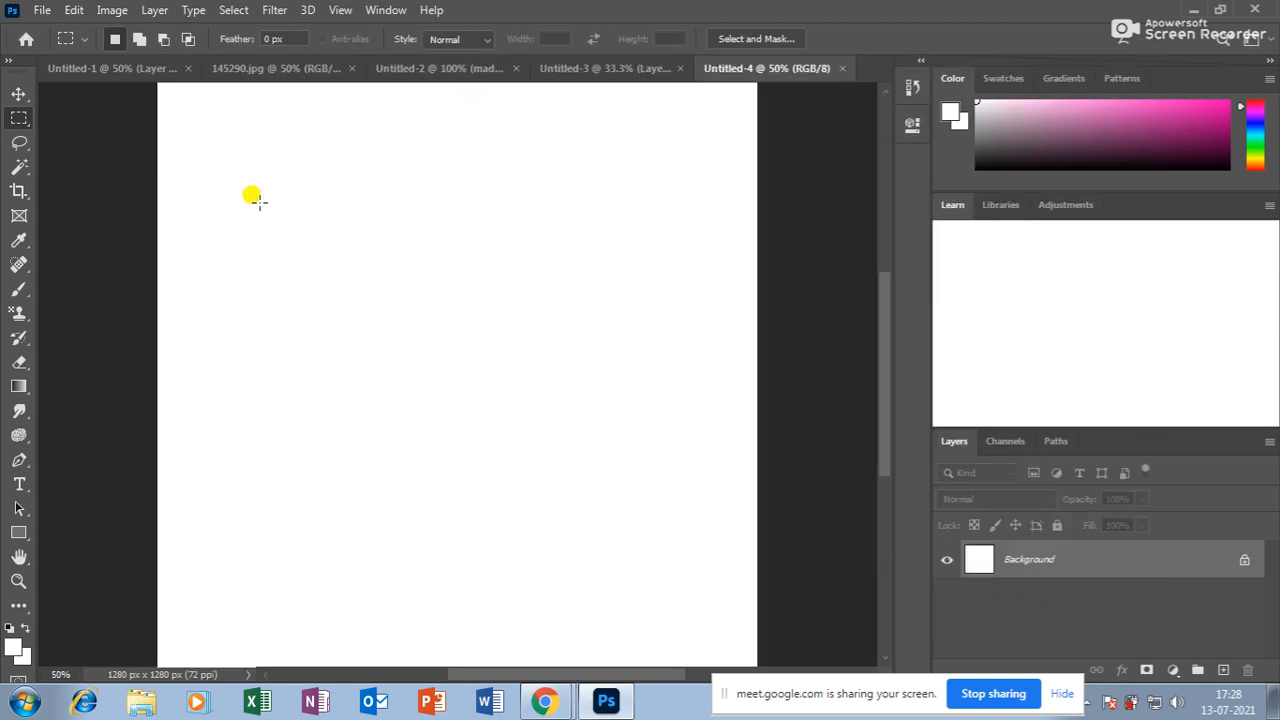
{"action": "right_click", "coordinate": [19, 121]}
{"action": "left_click", "coordinate": [57, 133]}
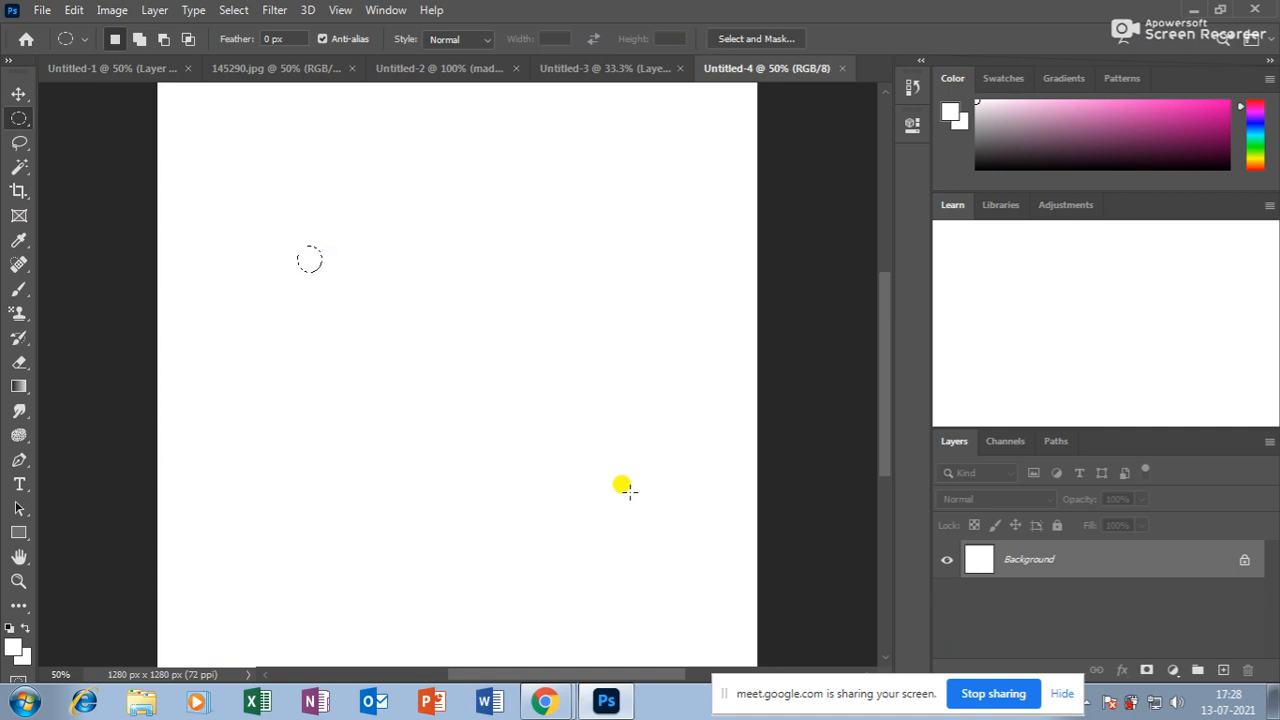
{"action": "left_click", "coordinate": [14, 648]}
{"action": "left_click_drag", "start_coordinate": [594, 137], "coordinate": [628, 130]}
{"action": "left_click", "coordinate": [818, 121]}
{"action": "key", "text": "alt+BackSpace"}
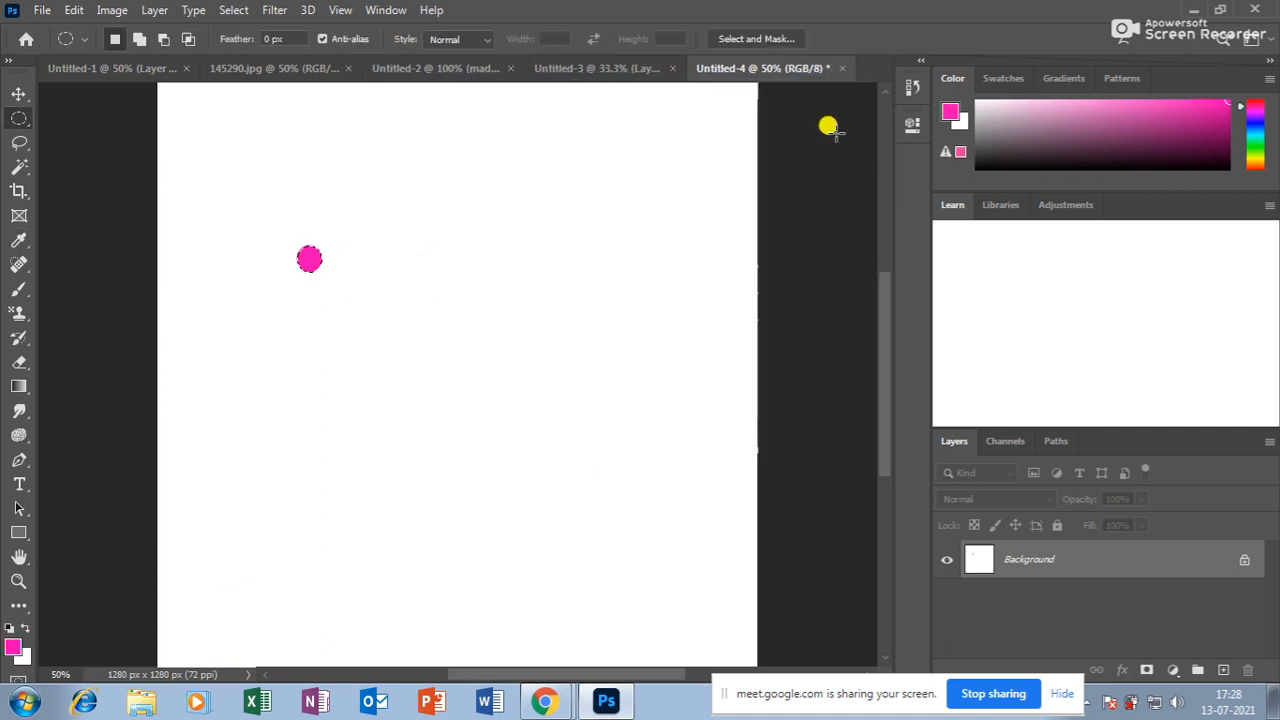
{"action": "key", "text": "ctrl+d"}
Box the pink circle with a rectangular selection and define it as Pattern 3.
{"action": "right_click", "coordinate": [23, 120]}
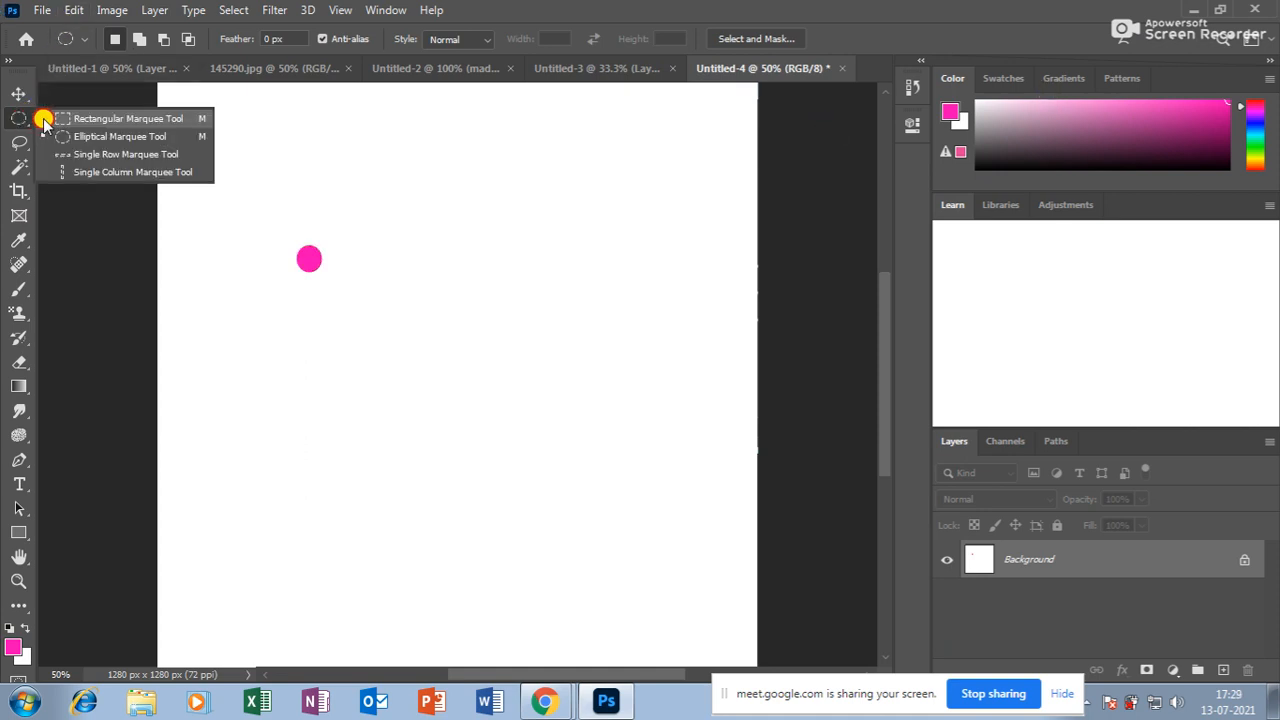
{"action": "left_click", "coordinate": [90, 135]}
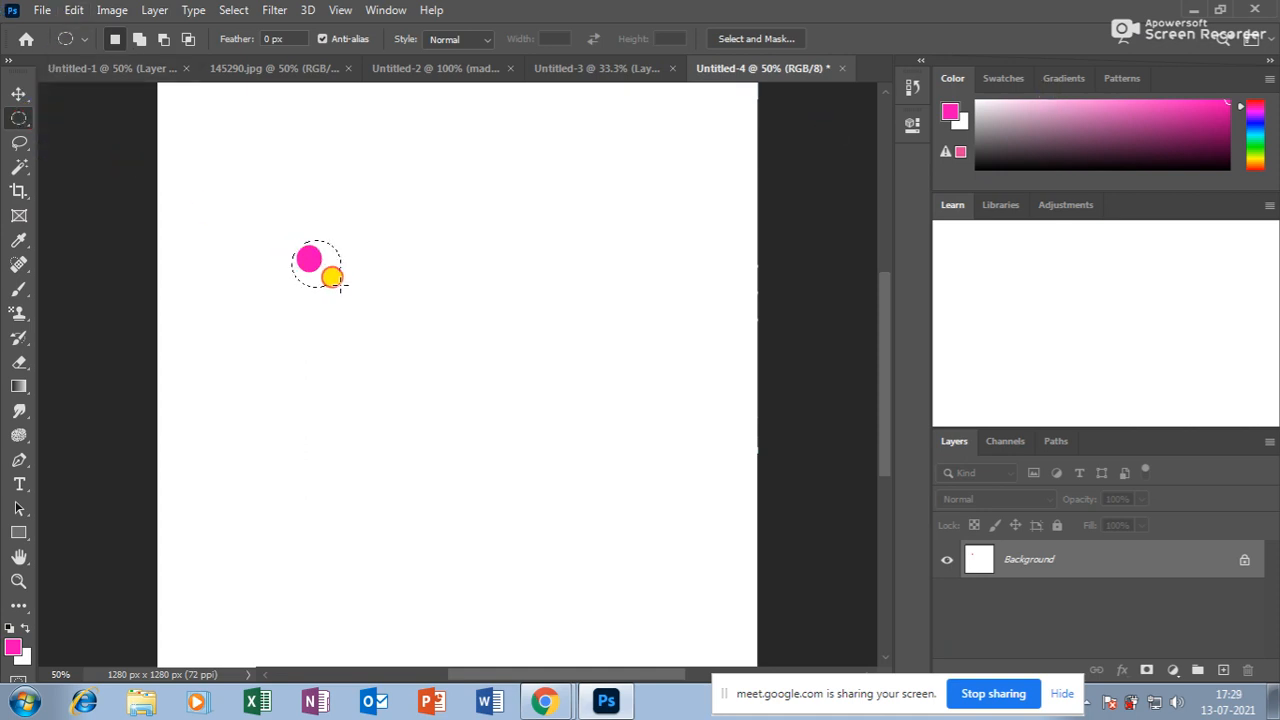
{"action": "right_click", "coordinate": [20, 115]}
{"action": "left_click", "coordinate": [83, 117]}
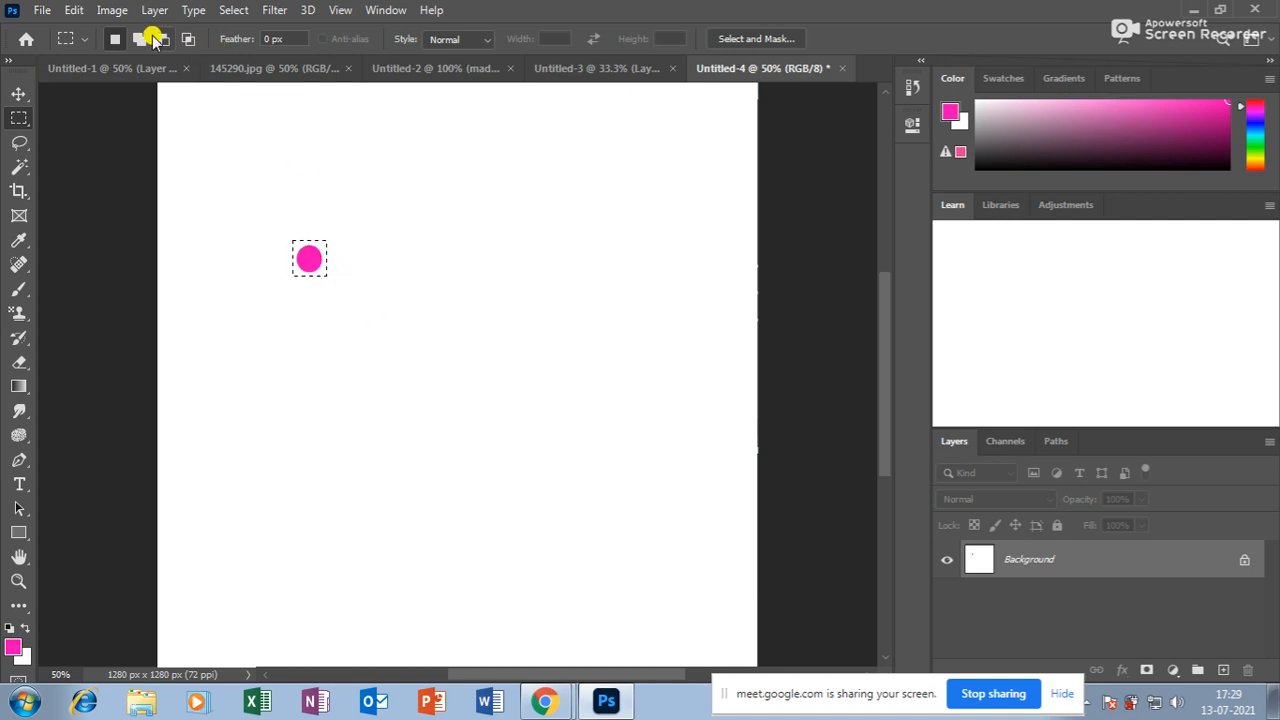
{"action": "left_click", "coordinate": [76, 11]}
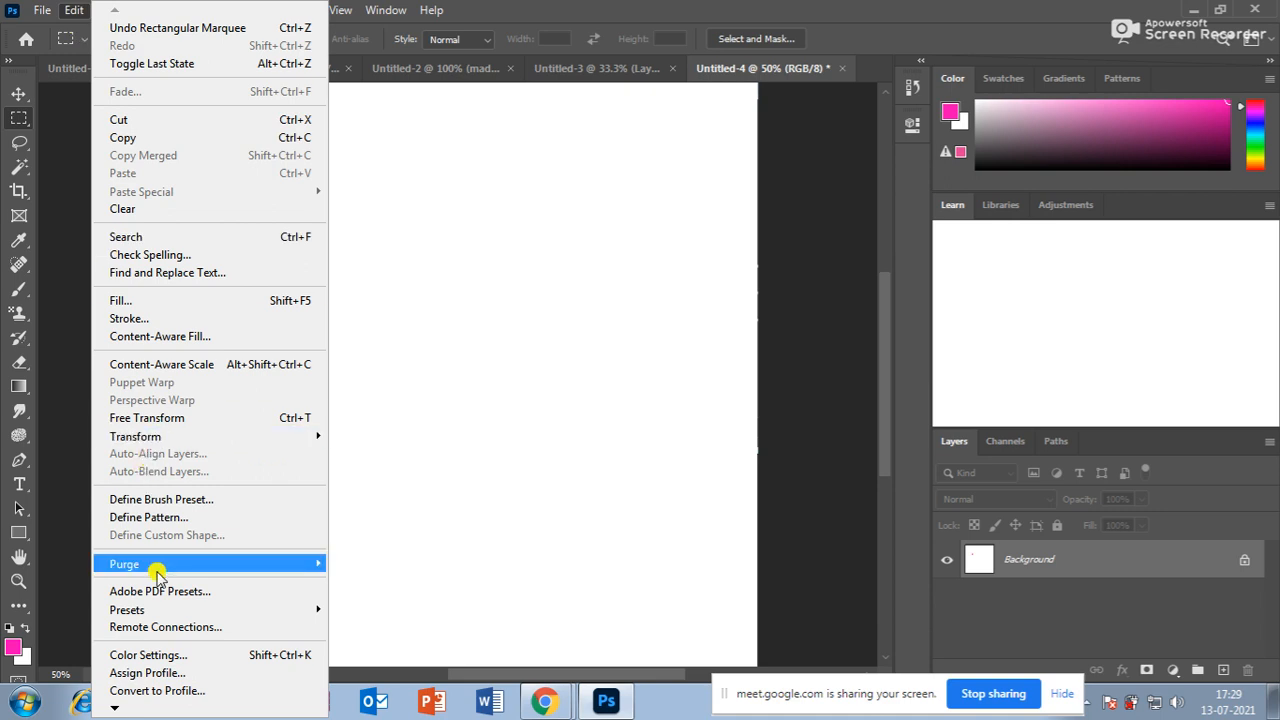
{"action": "left_click", "coordinate": [148, 518]}
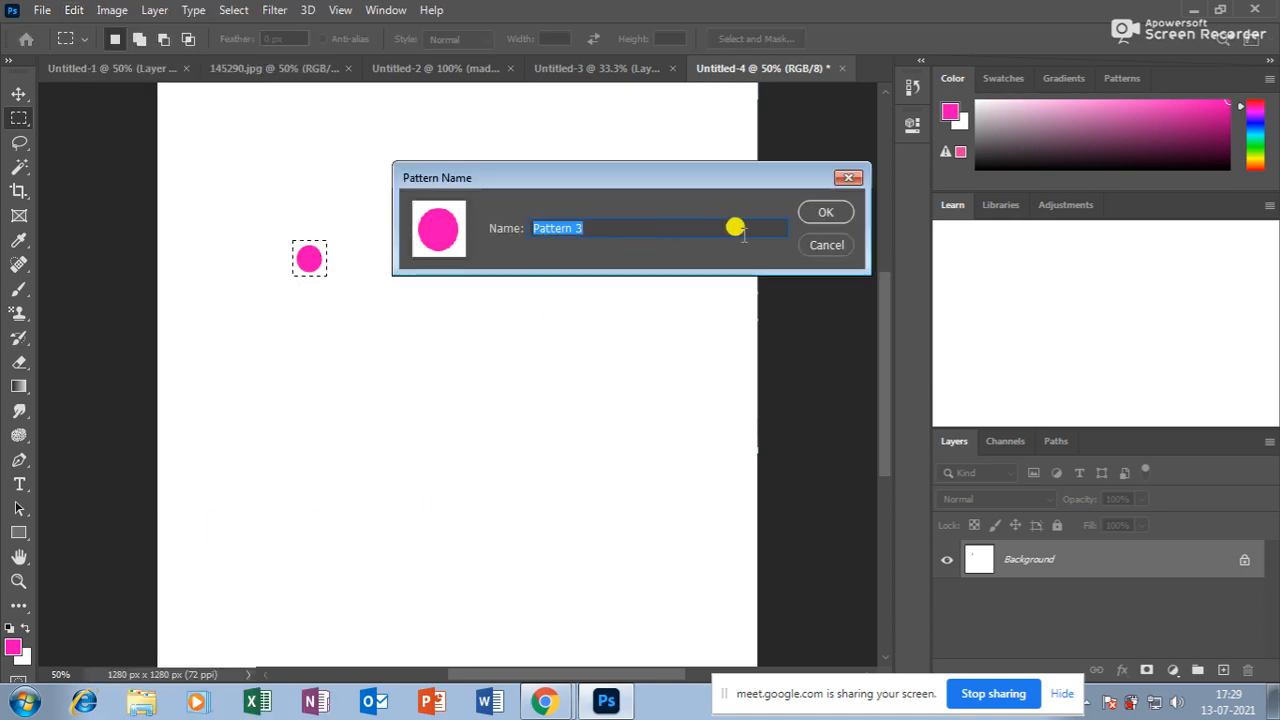
{"action": "left_click", "coordinate": [822, 208]}
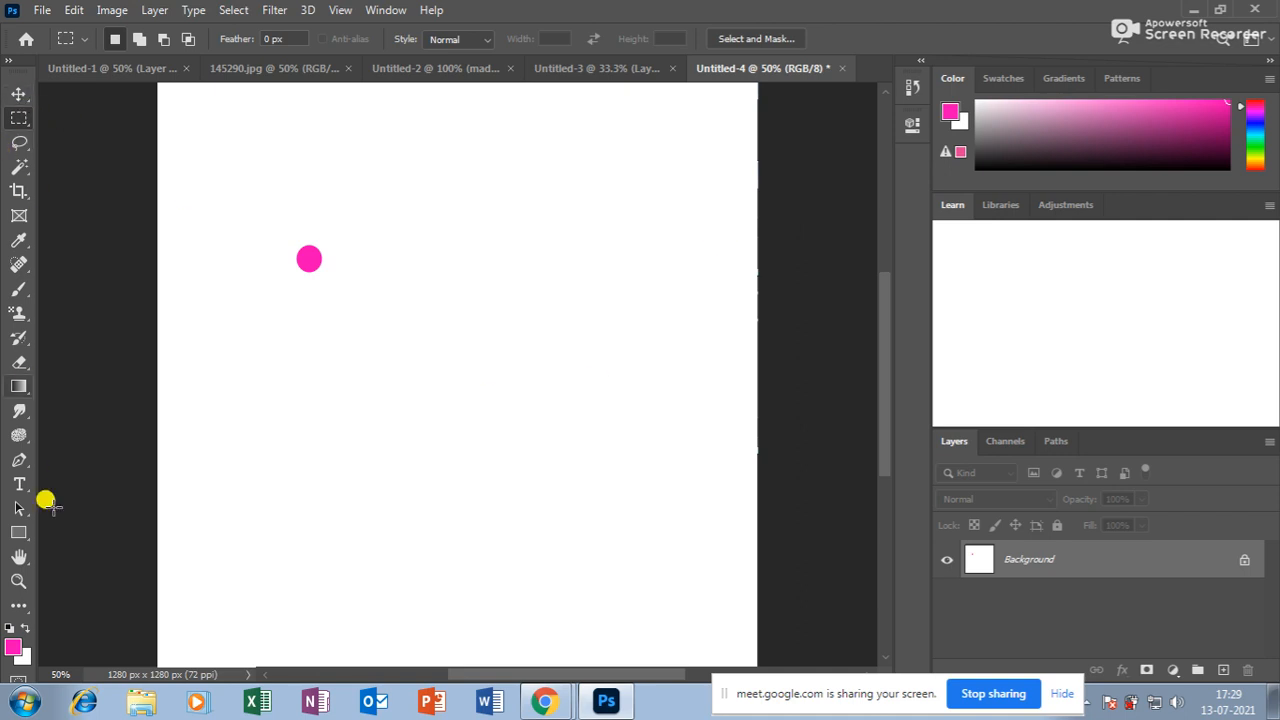
In Untitled-1, select the Pattern Stamp tool with the new pink-dot pattern.
{"action": "left_click", "coordinate": [106, 67]}
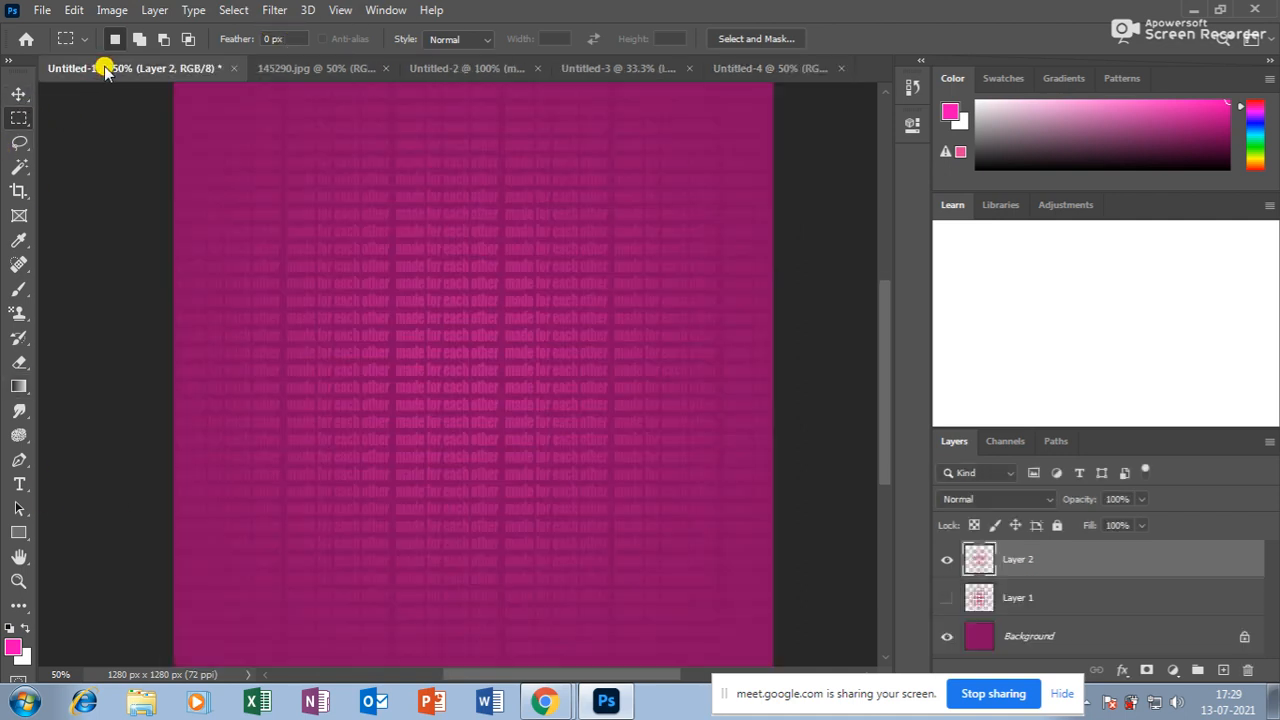
{"action": "left_click", "coordinate": [20, 364]}
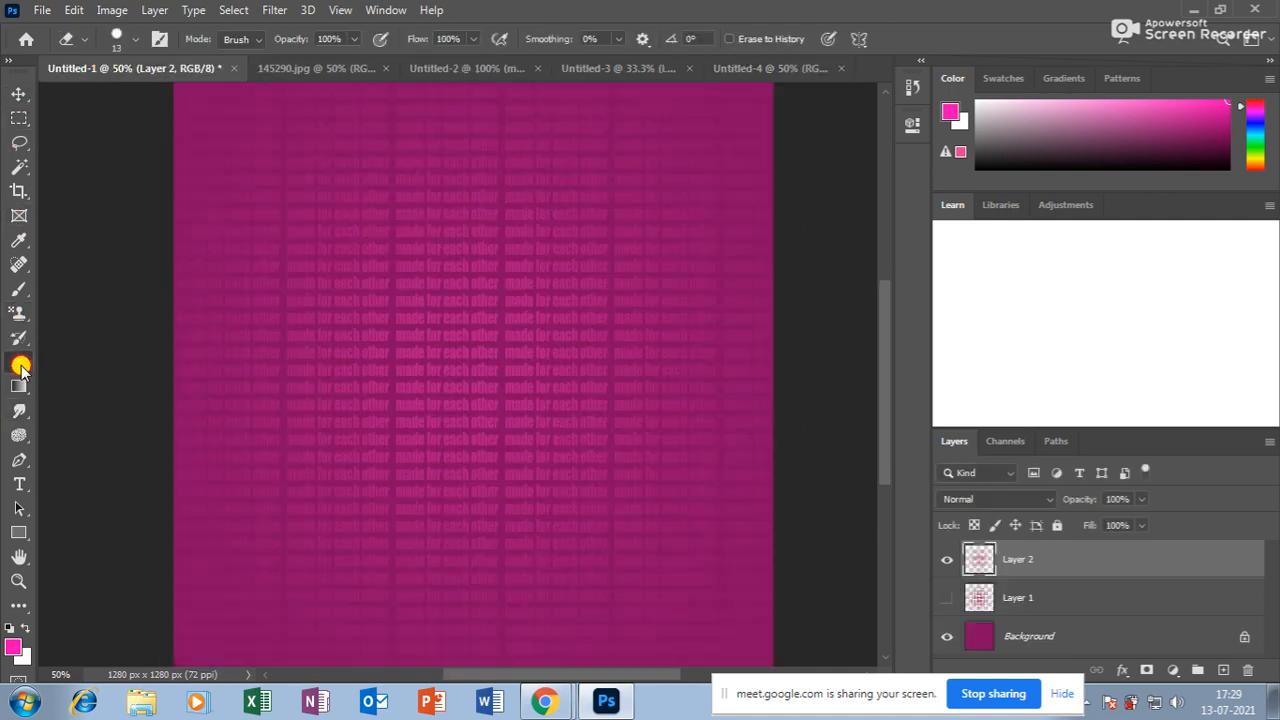
{"action": "left_click", "coordinate": [22, 315]}
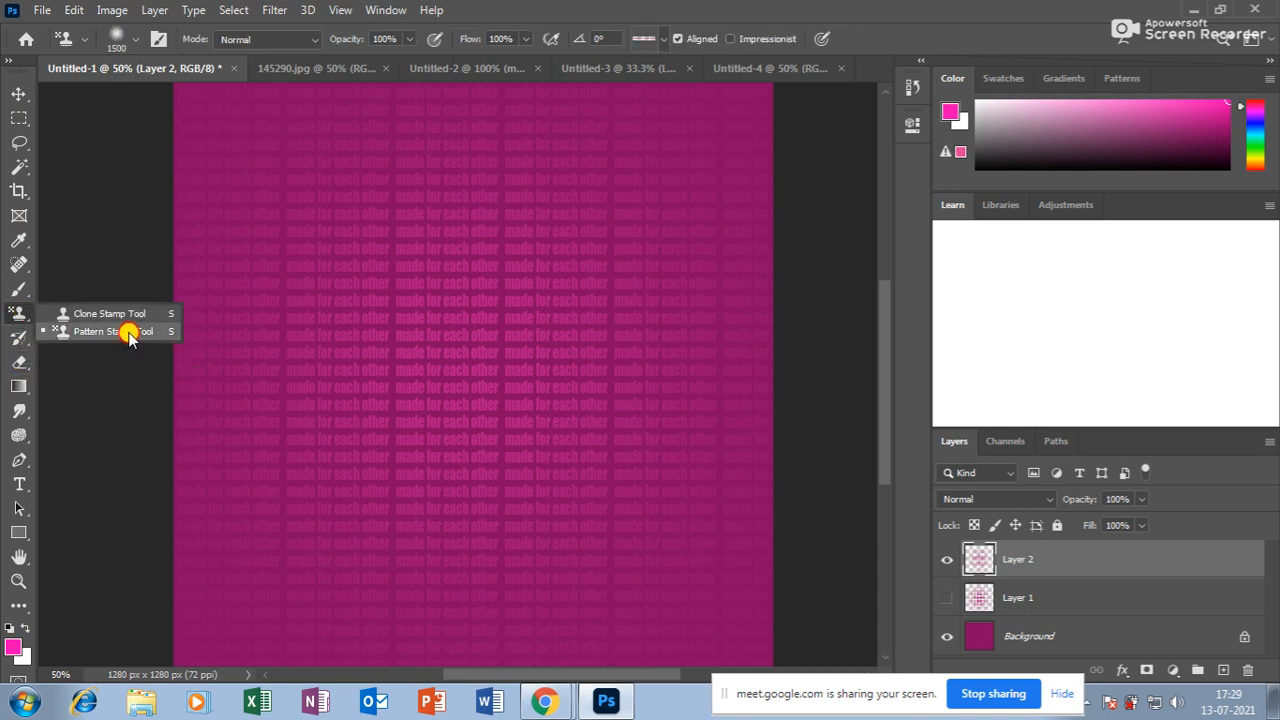
{"action": "left_click", "coordinate": [128, 334]}
{"action": "left_click", "coordinate": [663, 39]}
{"action": "left_click", "coordinate": [642, 161]}
Test-paint several pink-dot strokes on the canvas and undo each of them.
{"action": "mouse_move", "coordinate": [280, 392]}
{"action": "left_mouse_down"}
{"action": "mouse_move", "coordinate": [363, 275]}
{"action": "mouse_move", "coordinate": [391, 332]}
{"action": "mouse_move", "coordinate": [642, 316]}
{"action": "mouse_move", "coordinate": [445, 422]}
{"action": "mouse_move", "coordinate": [415, 264]}
{"action": "mouse_move", "coordinate": [473, 460]}
{"action": "mouse_move", "coordinate": [489, 296]}
{"action": "left_mouse_up"}
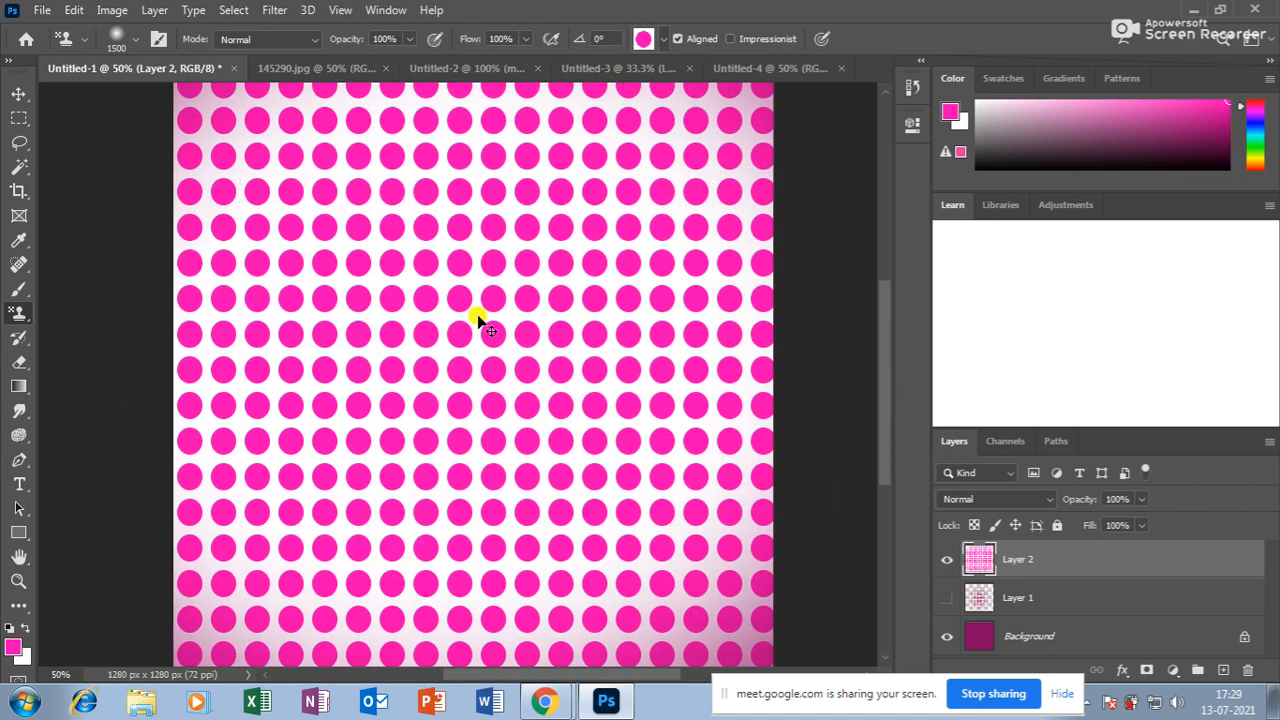
{"action": "key", "text": "ctrl+z"}
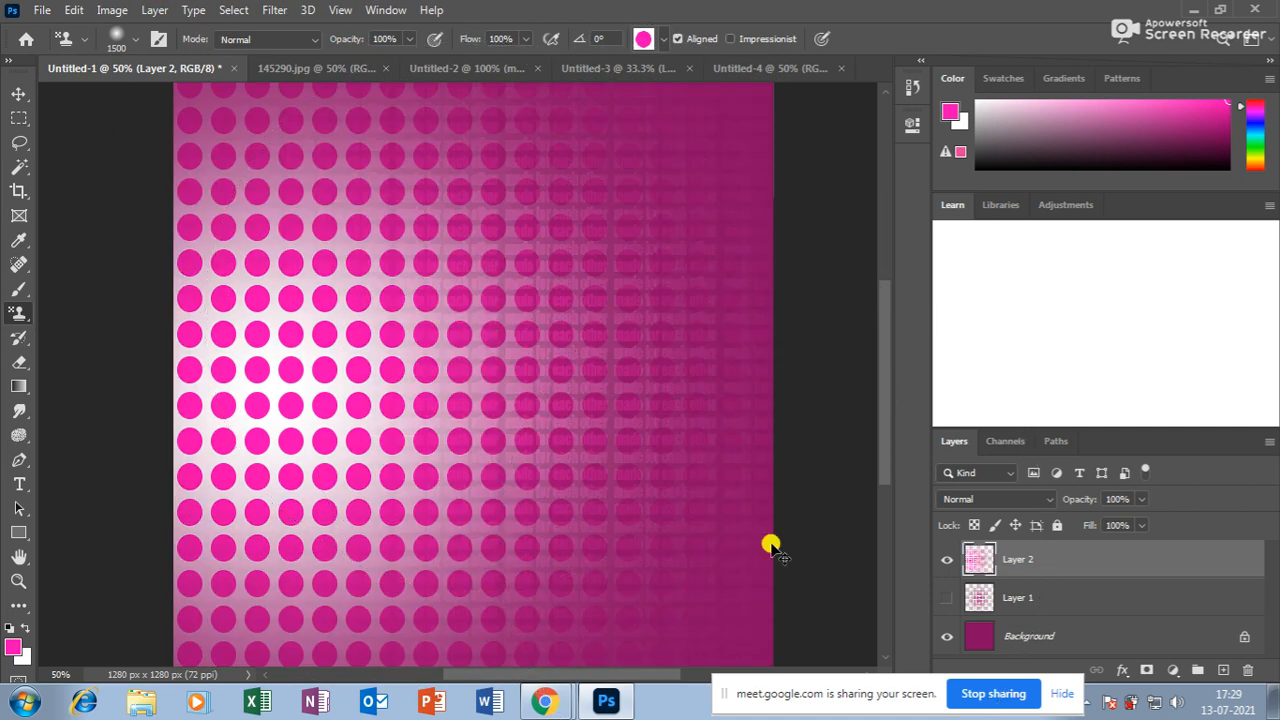
{"action": "key", "text": "ctrl+minus"}
{"action": "key", "text": "ctrl+z"}
{"action": "key", "text": "ctrl+z"}
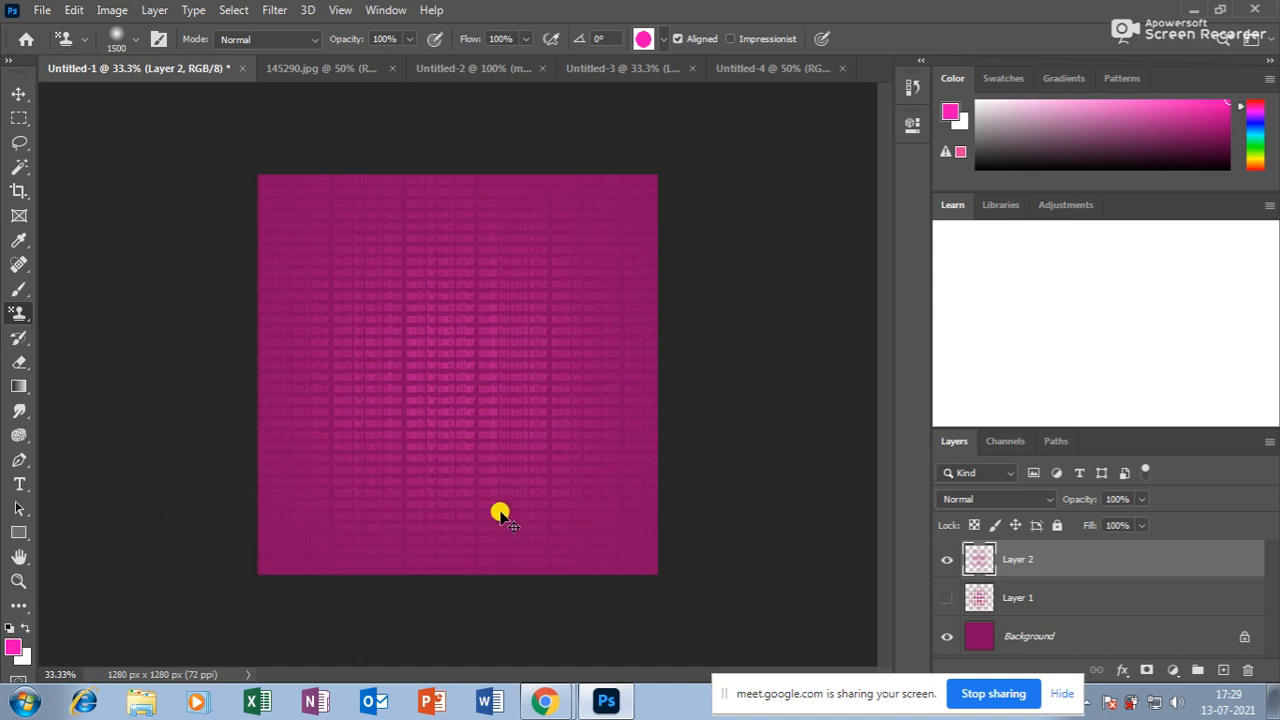
{"action": "key", "text": "bracketleft"}
{"action": "key", "text": "bracketleft"}
{"action": "key", "text": "bracketleft"}
{"action": "key", "text": "bracketleft"}
{"action": "key", "text": "bracketleft"}
{"action": "key", "text": "bracketleft"}
{"action": "key", "text": "bracketleft"}
{"action": "key", "text": "bracketleft"}
{"action": "key", "text": "bracketleft"}
{"action": "key", "text": "bracketleft"}
{"action": "key", "text": "bracketleft"}
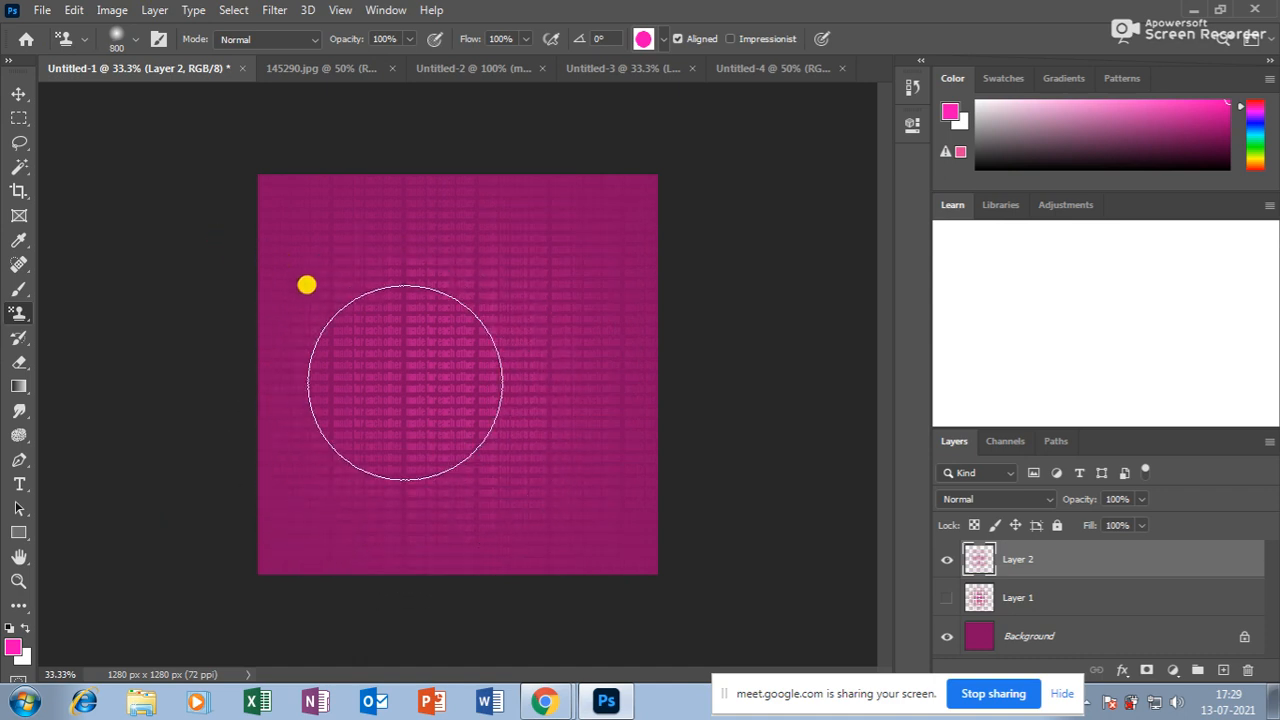
{"action": "mouse_move", "coordinate": [403, 371]}
{"action": "left_mouse_down"}
{"action": "mouse_move", "coordinate": [420, 280]}
{"action": "mouse_move", "coordinate": [507, 342]}
{"action": "left_mouse_up"}
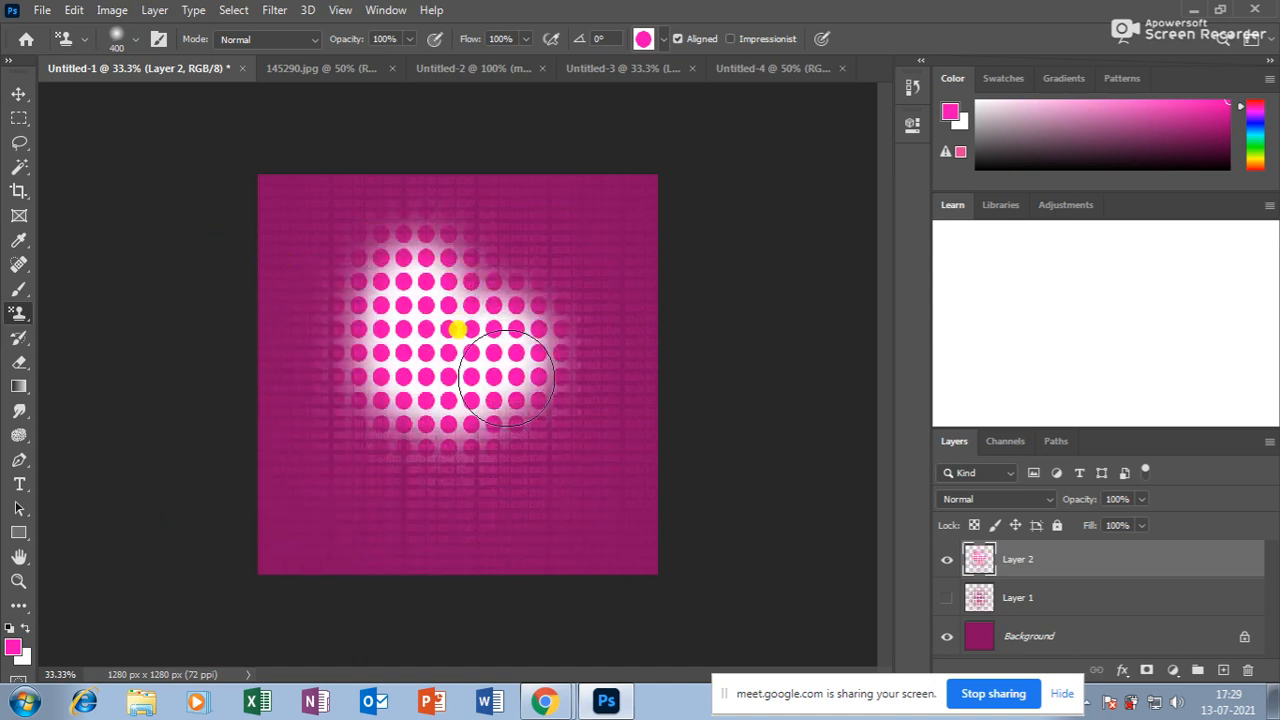
{"action": "key", "text": "ctrl+z"}
{"action": "left_click", "coordinate": [386, 381]}
{"action": "left_click_drag", "start_coordinate": [386, 381], "coordinate": [349, 382]}
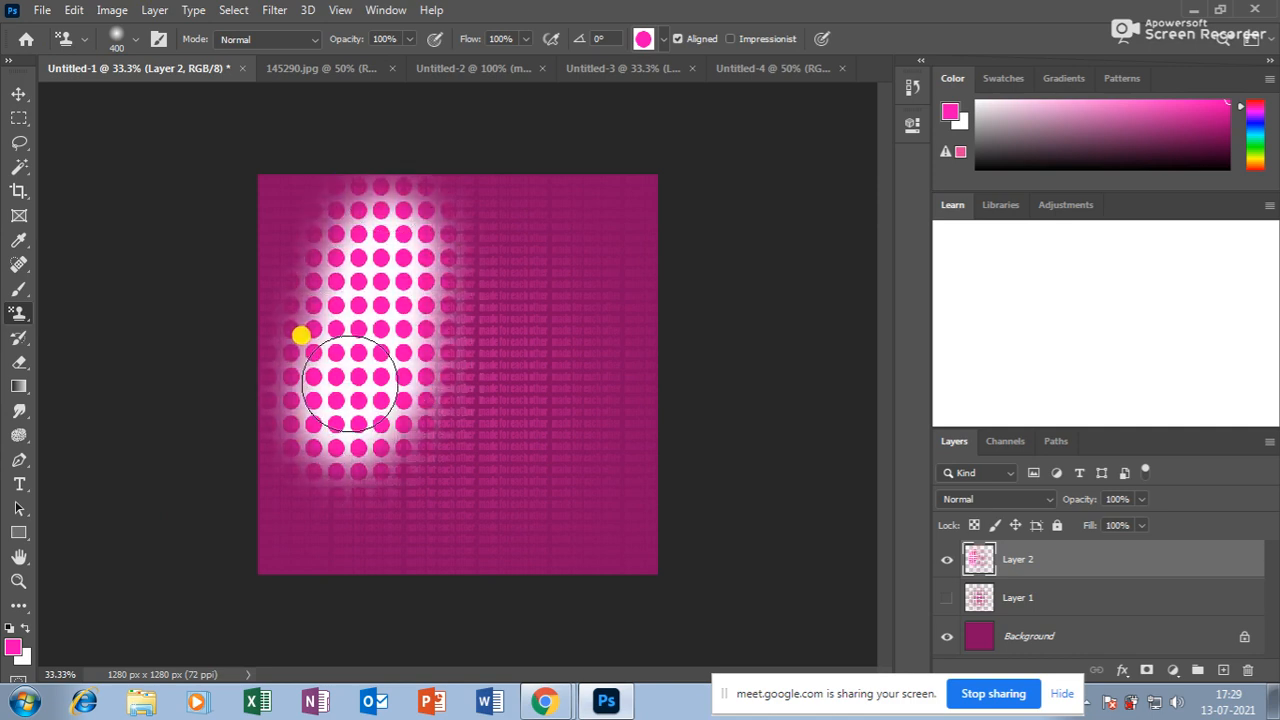
{"action": "key", "text": "ctrl+equal"}
{"action": "key", "text": "ctrl+z"}
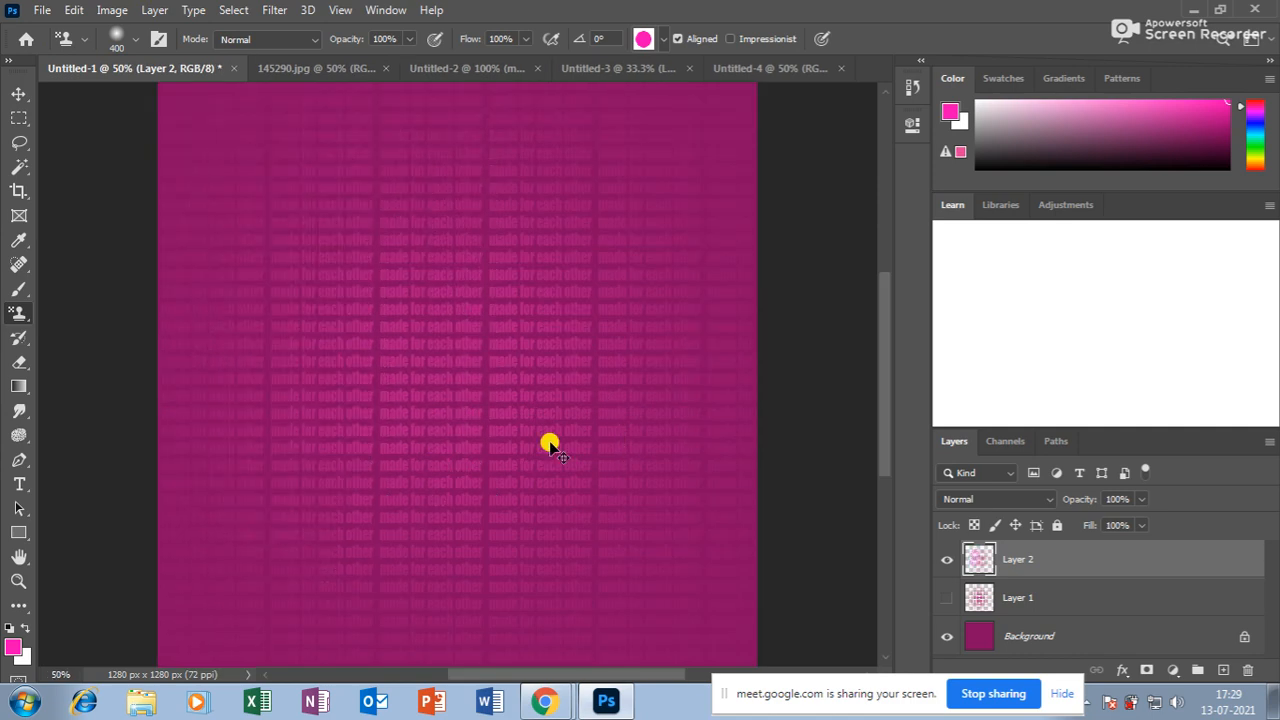
Make Layer 1's circle pattern visible and active, and hide Layer 2's text pattern.
{"action": "left_click", "coordinate": [1025, 598]}
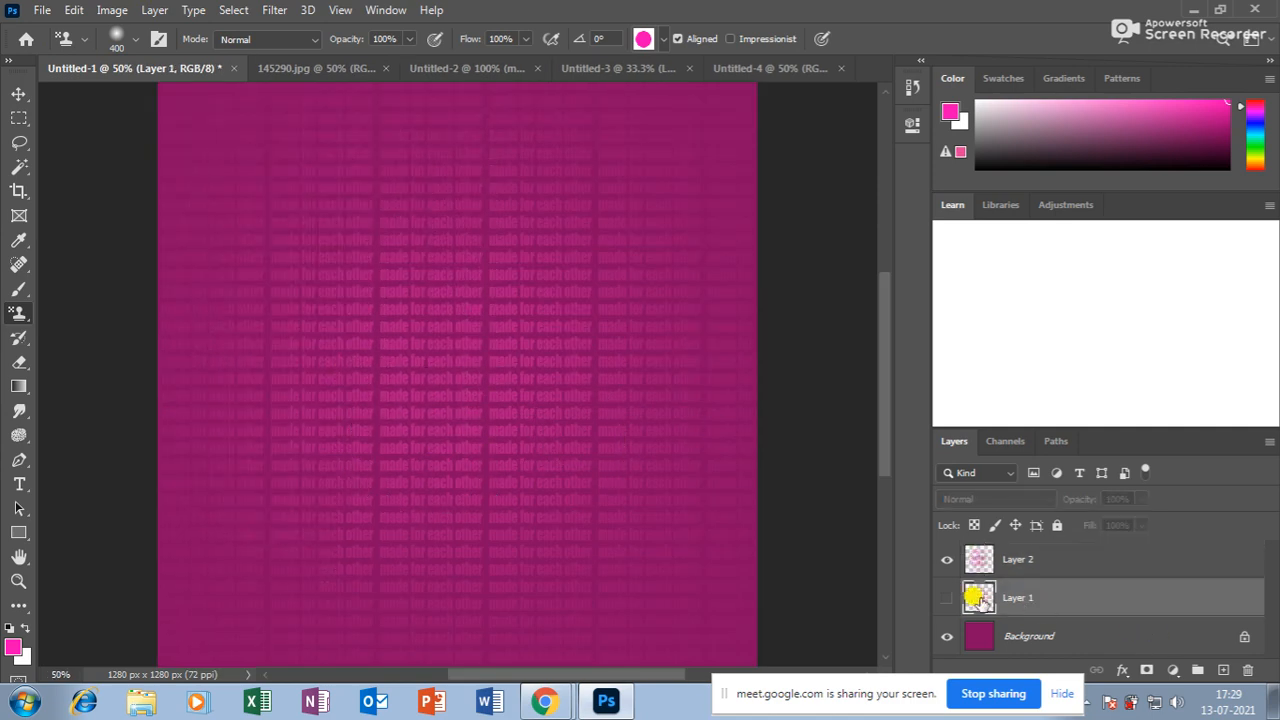
{"action": "left_click", "coordinate": [942, 597]}
{"action": "left_click", "coordinate": [946, 559]}
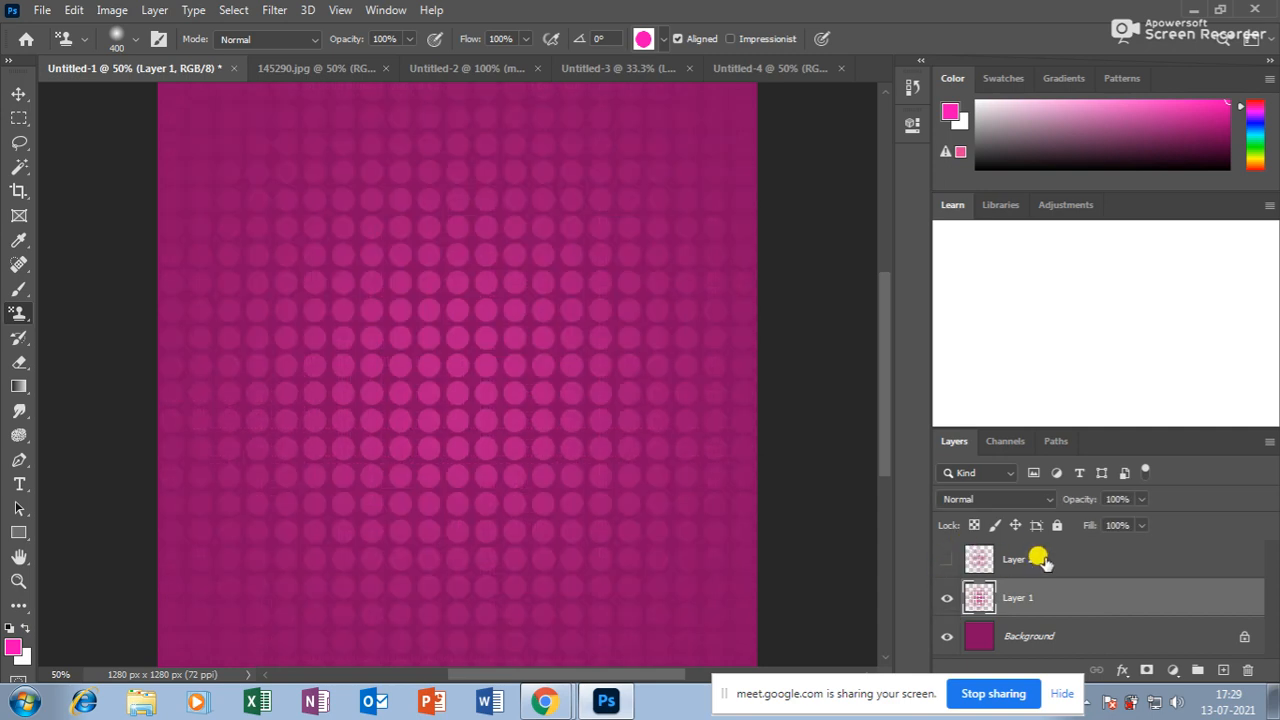
{"action": "left_click", "coordinate": [19, 100]}
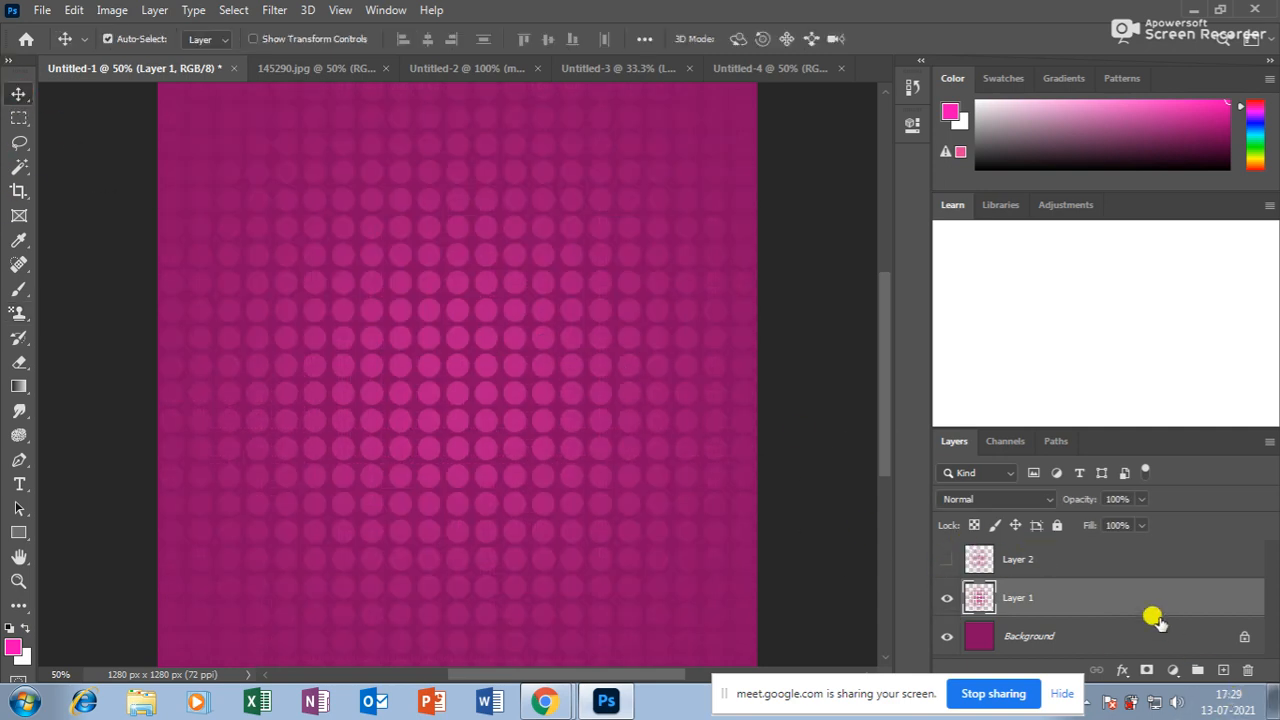
Set the foreground to cyan (00c6ff) and fill only Layer 1's circles with it.
{"action": "left_click", "coordinate": [14, 648]}
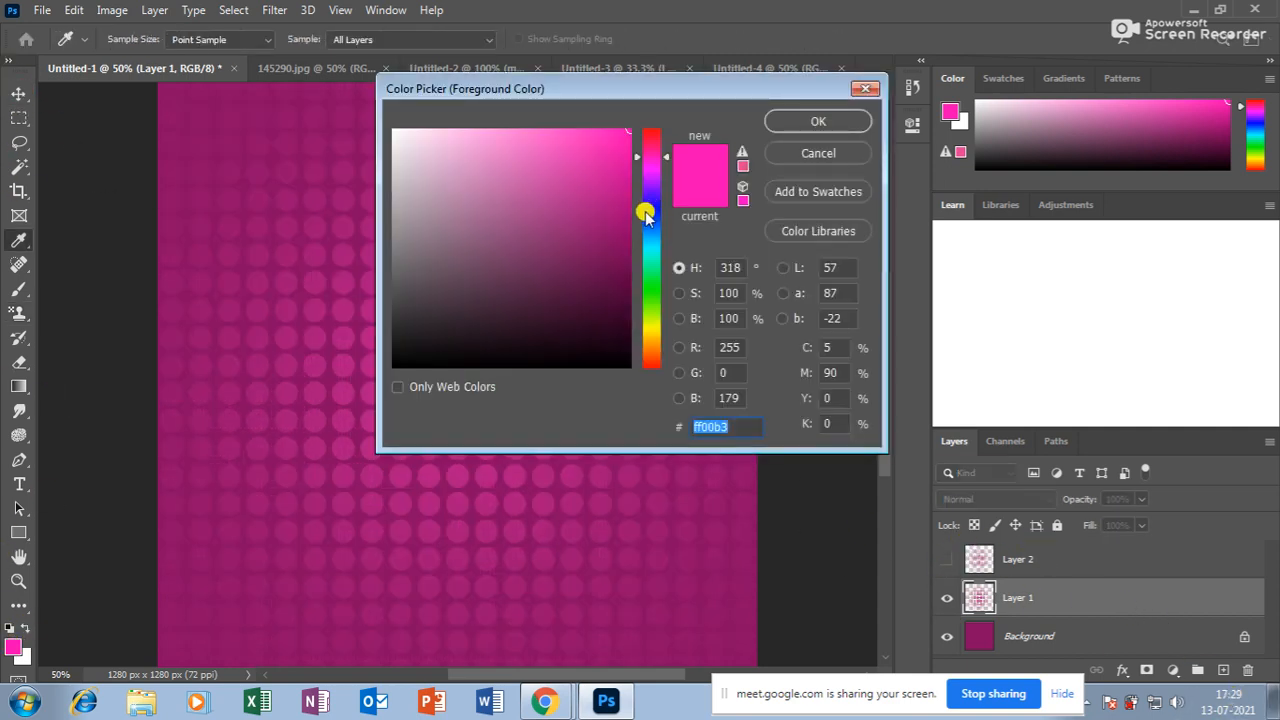
{"action": "left_click_drag", "start_coordinate": [643, 209], "coordinate": [646, 240]}
{"action": "key", "text": "Return"}
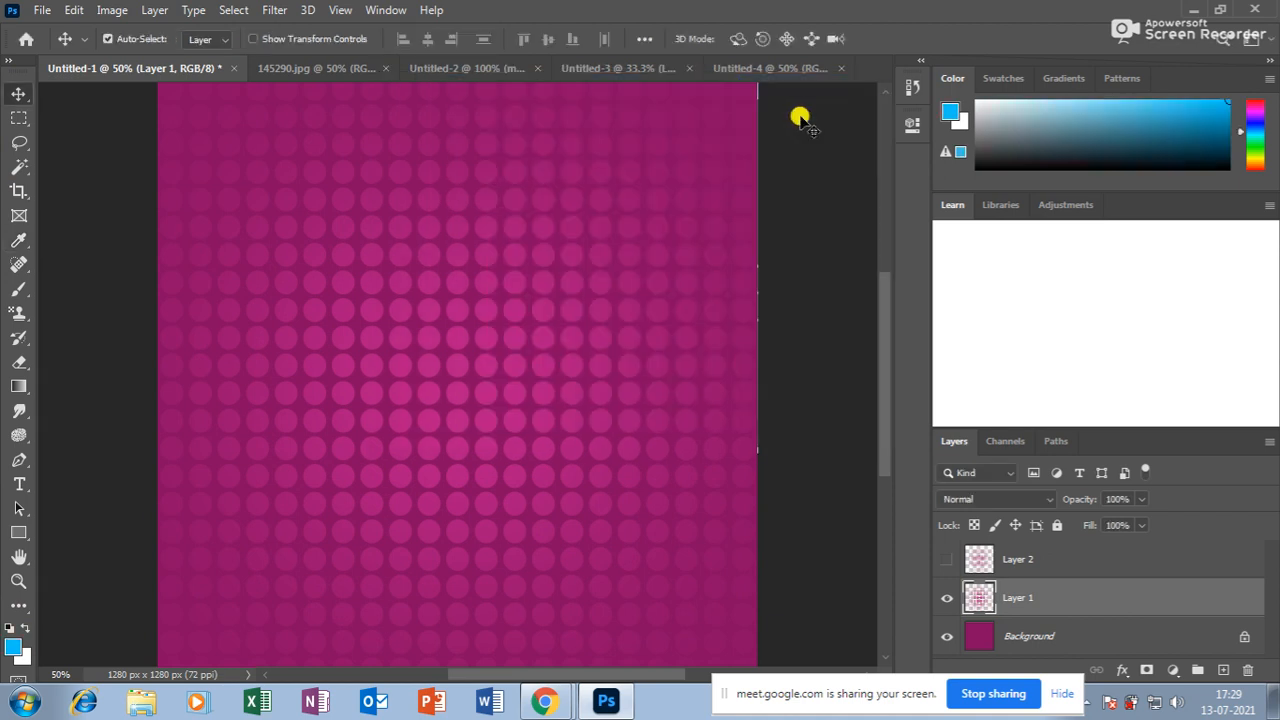
{"action": "key", "text": "alt+shift+BackSpace"}
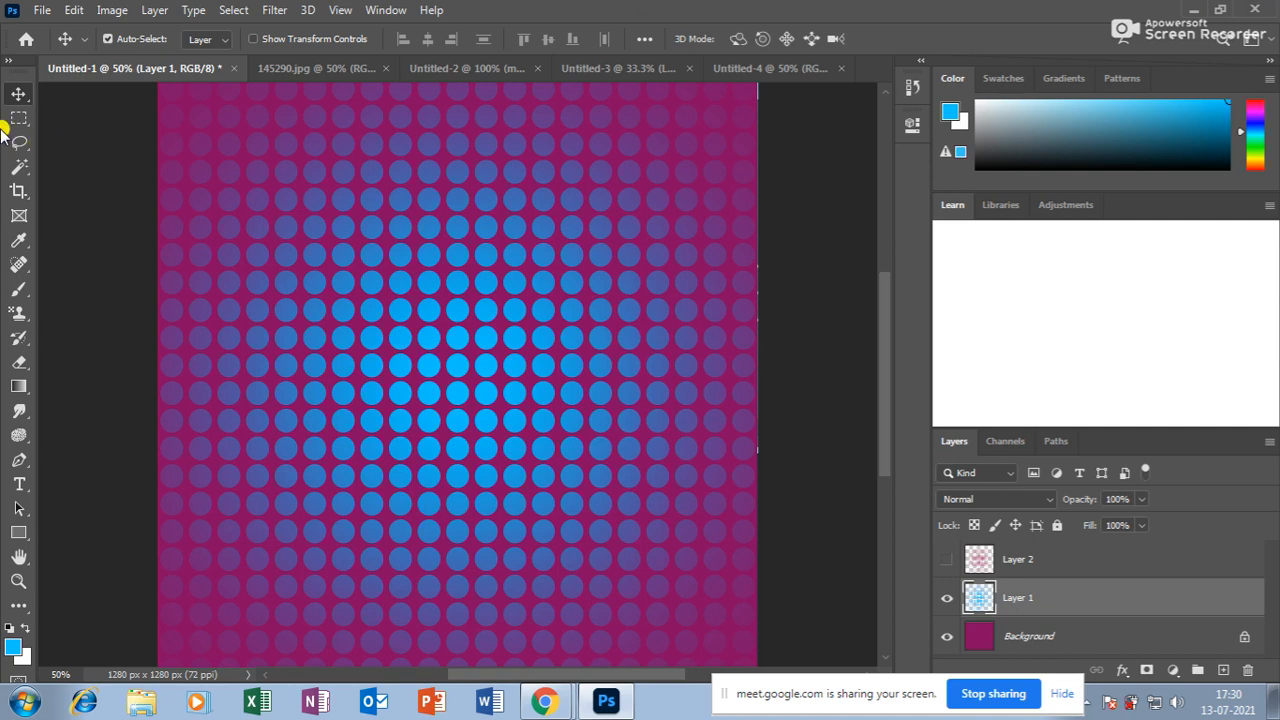
{"action": "left_click", "coordinate": [18, 316]}
{"action": "right_click", "coordinate": [18, 316]}
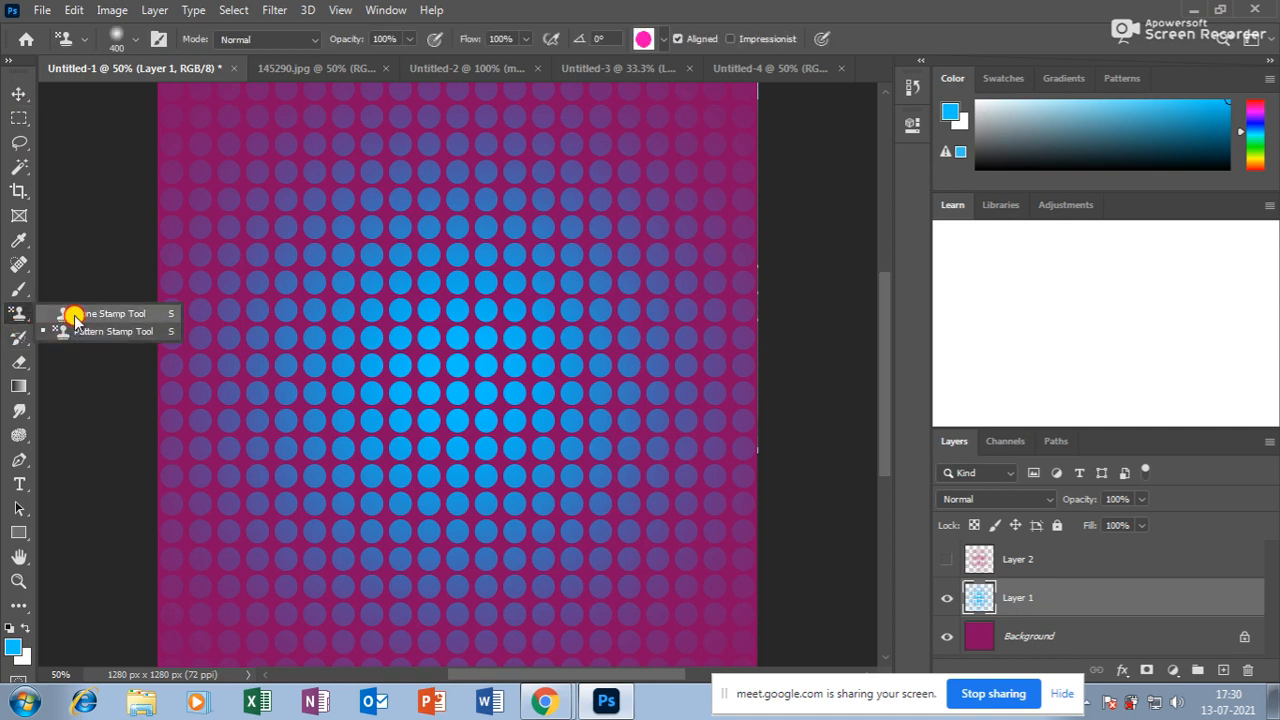
Select the Move tool and switch to the Google Meet call in Chrome.
{"action": "left_click", "coordinate": [22, 316]}
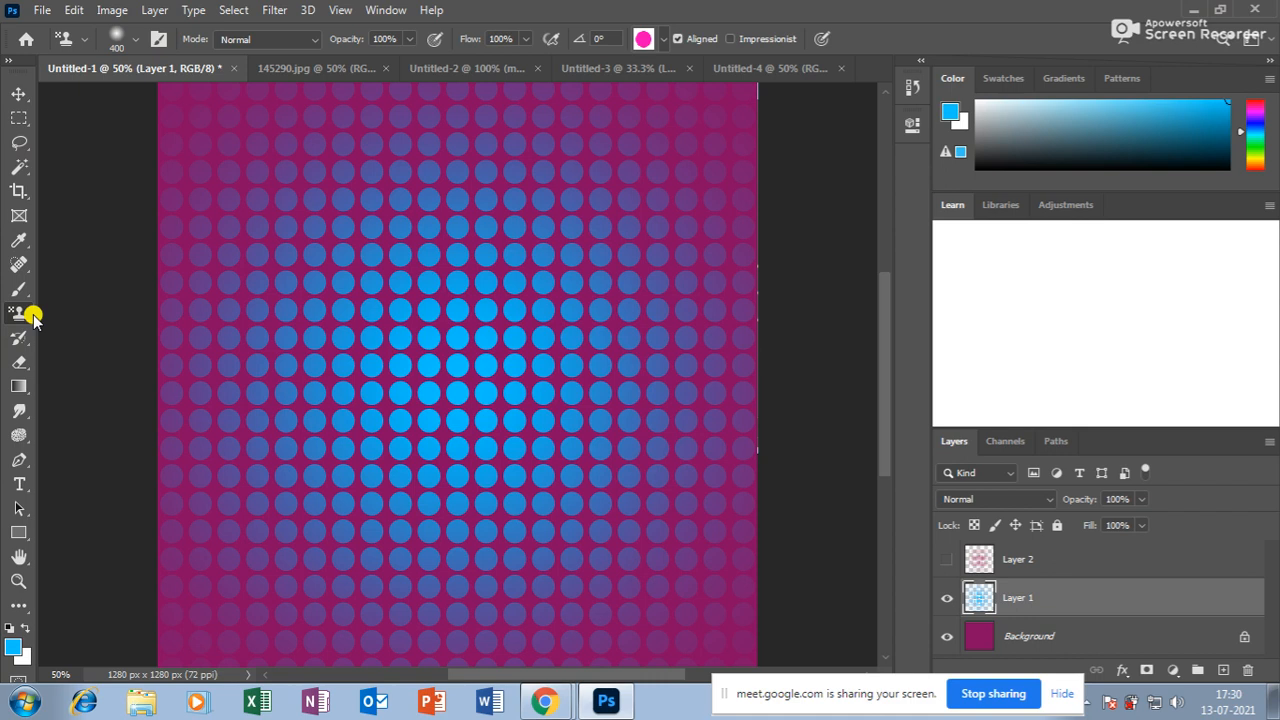
{"action": "left_click", "coordinate": [19, 265]}
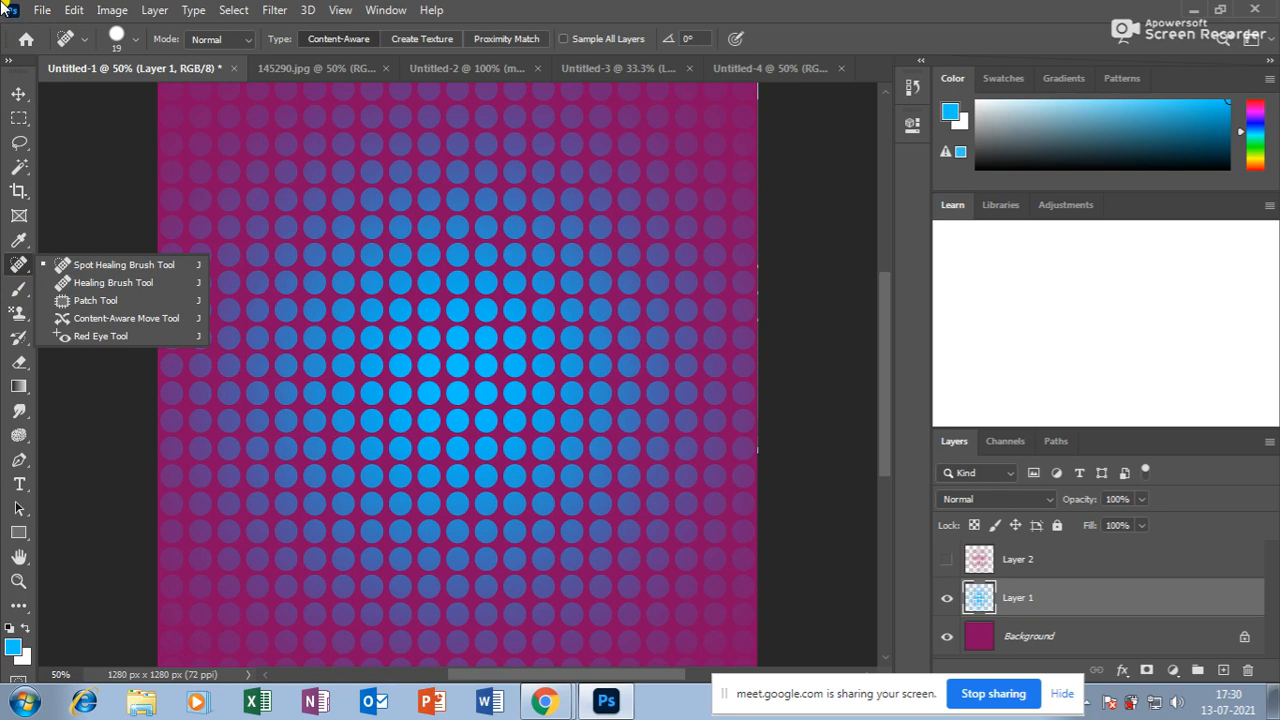
{"action": "left_click", "coordinate": [19, 93]}
{"action": "left_click", "coordinate": [565, 703]}
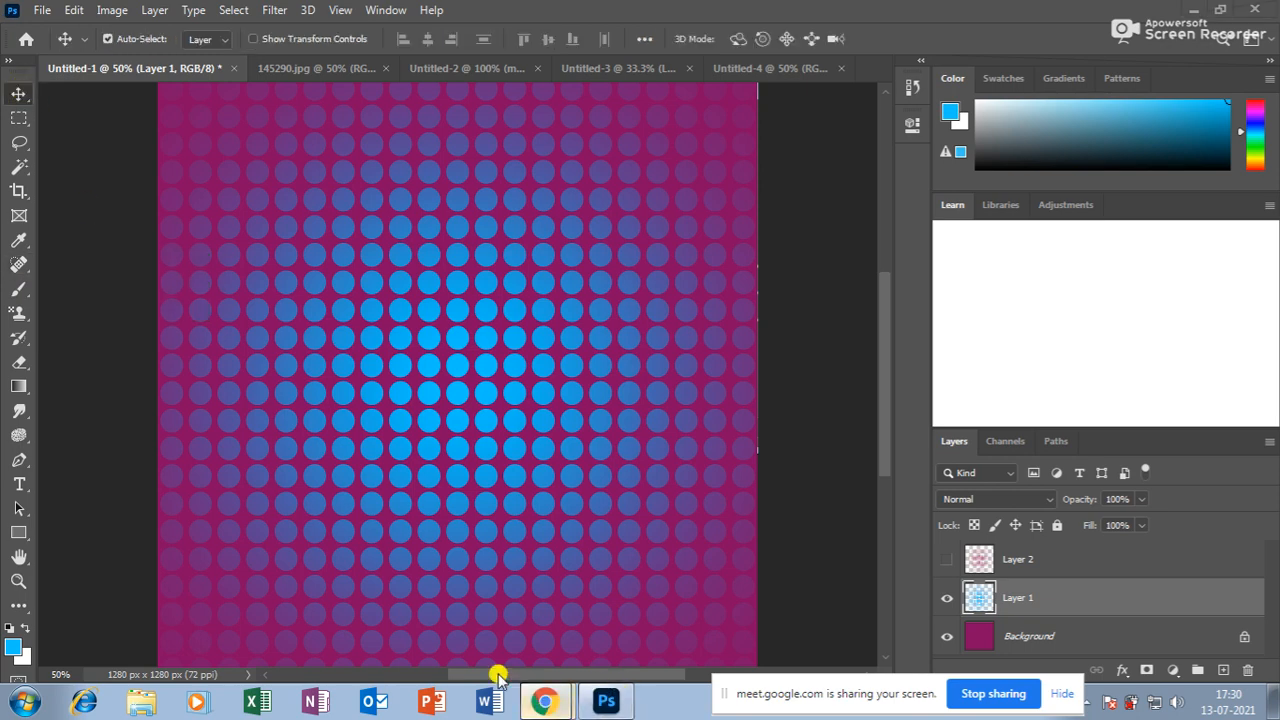
{"action": "left_click", "coordinate": [487, 630]}
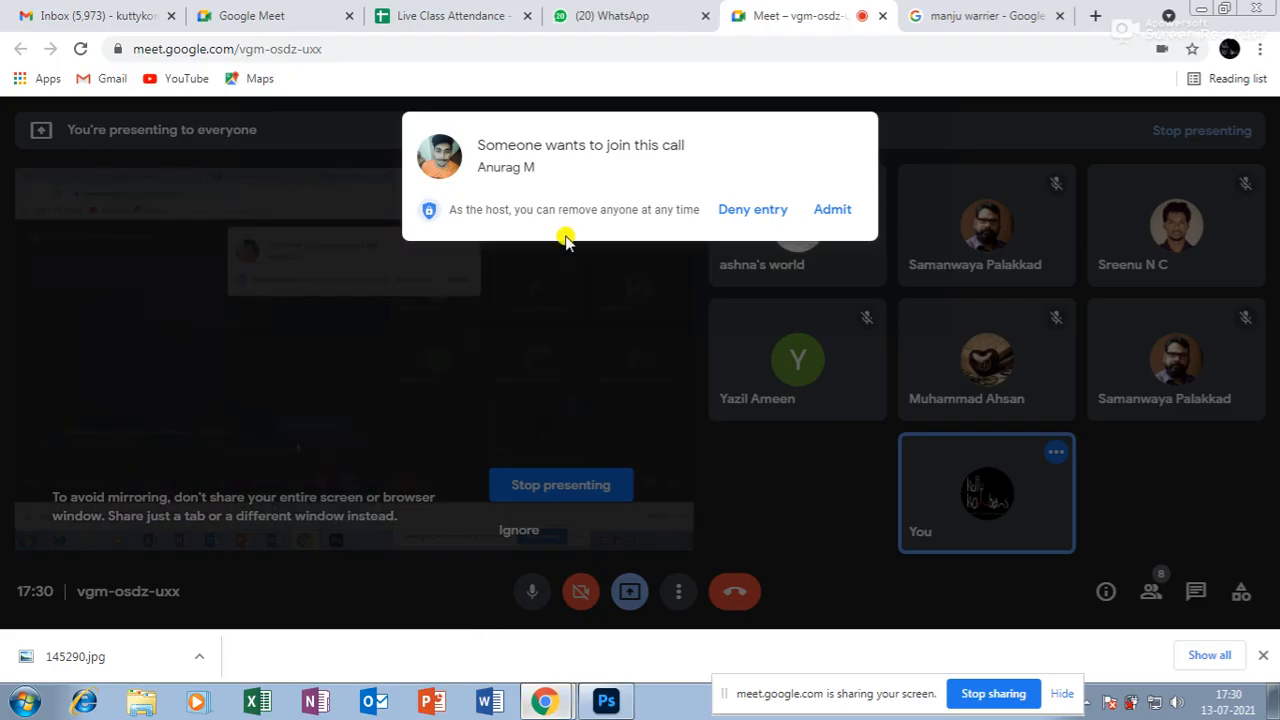
Admit the waiting participant into the Meet call and return to Photoshop.
{"action": "left_click", "coordinate": [835, 212]}
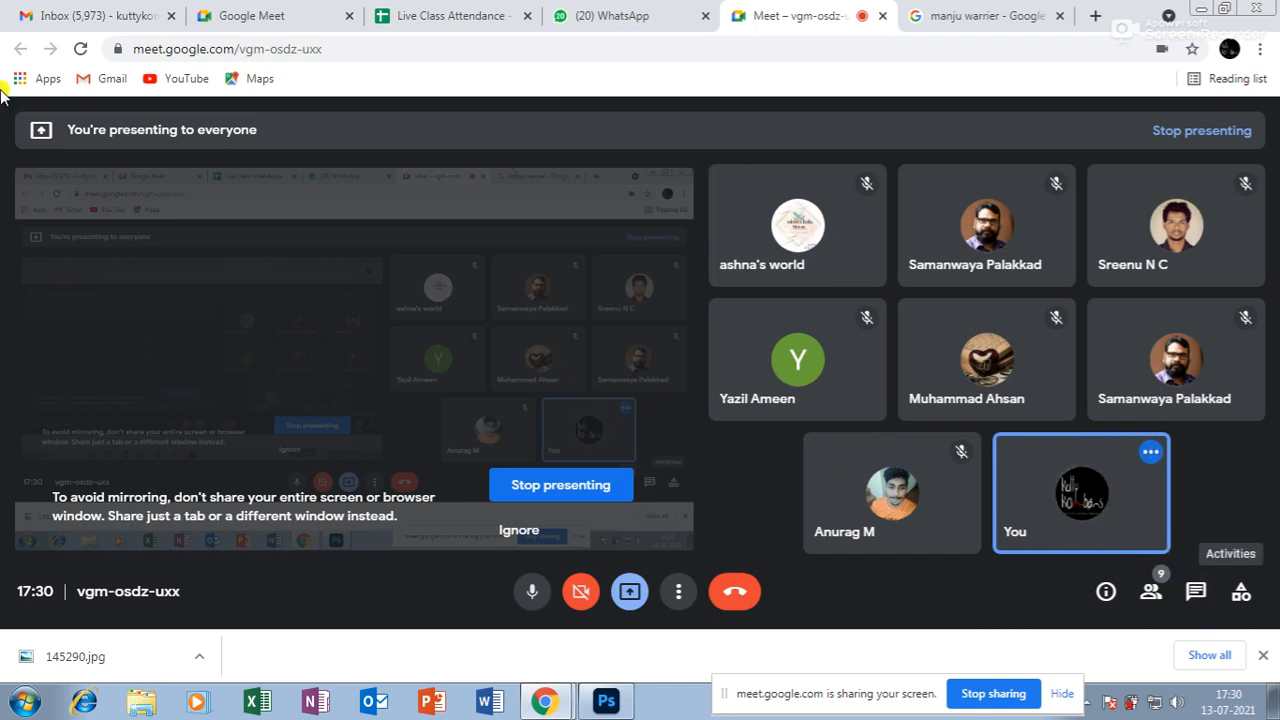
{"action": "left_click", "coordinate": [607, 697]}
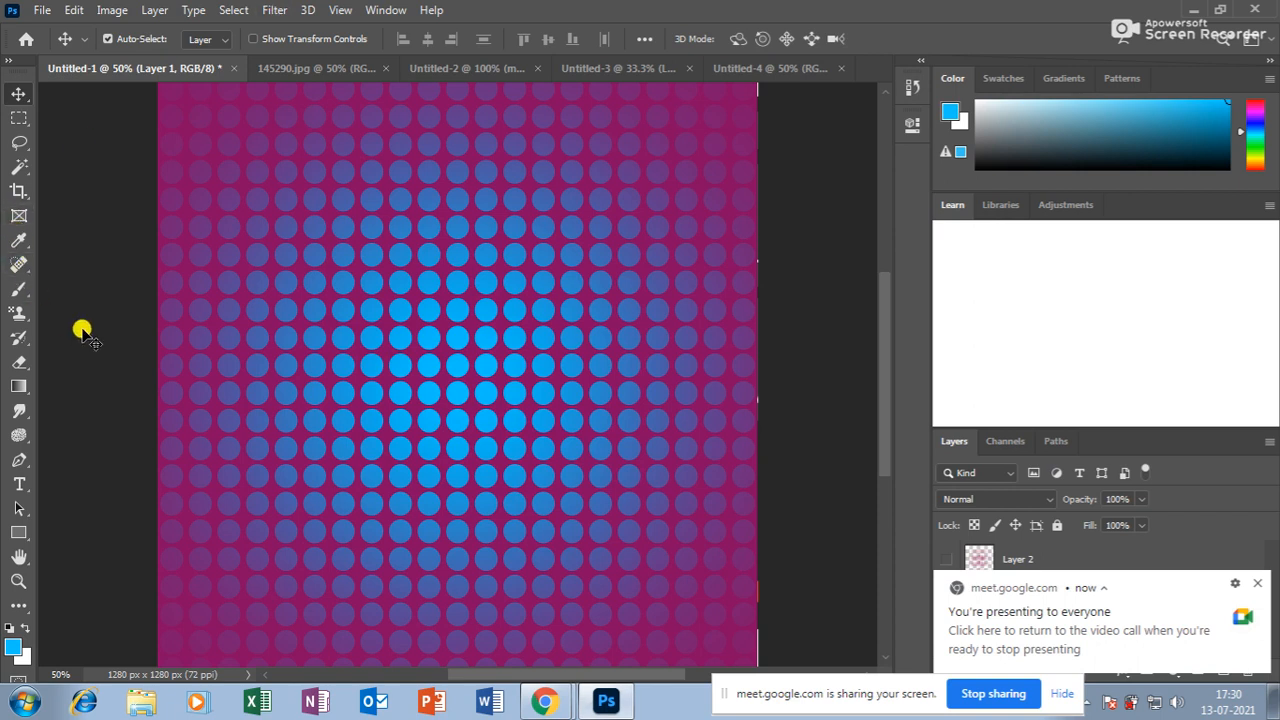
Choose the Spot Healing Brush, dismiss its canvas error, and return to Google Meet.
{"action": "left_click", "coordinate": [19, 264]}
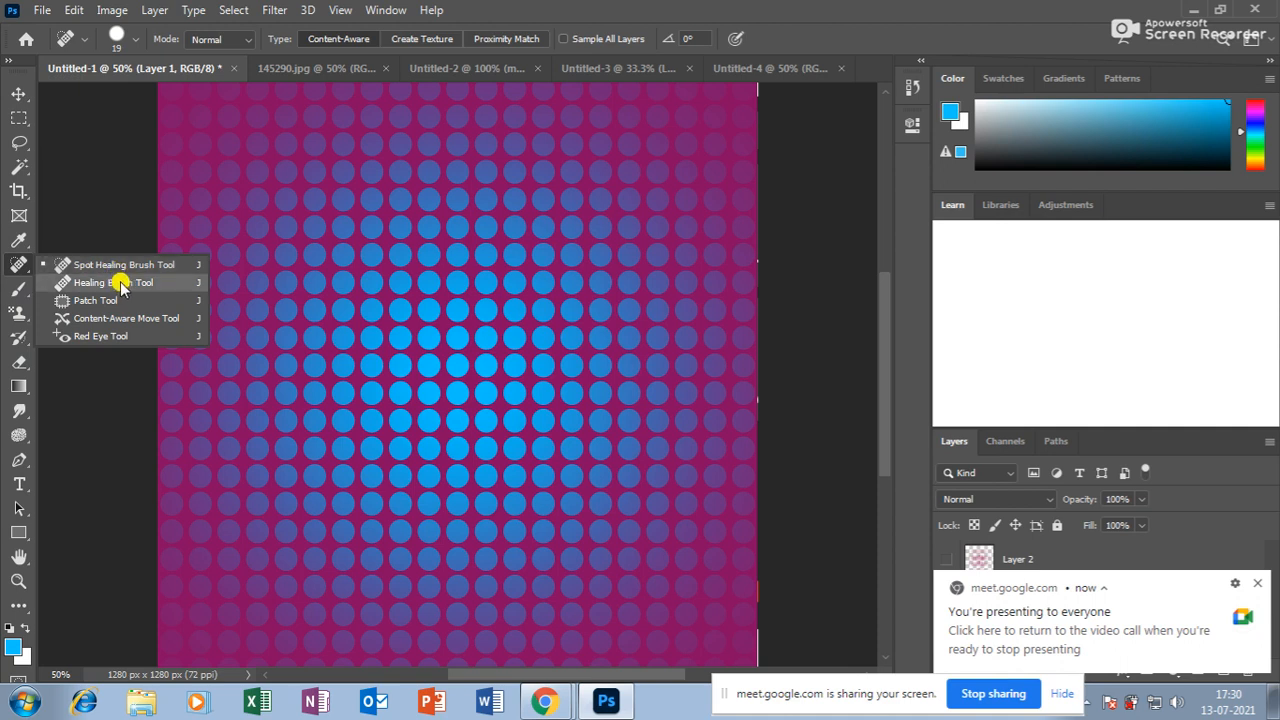
{"action": "left_click", "coordinate": [497, 334]}
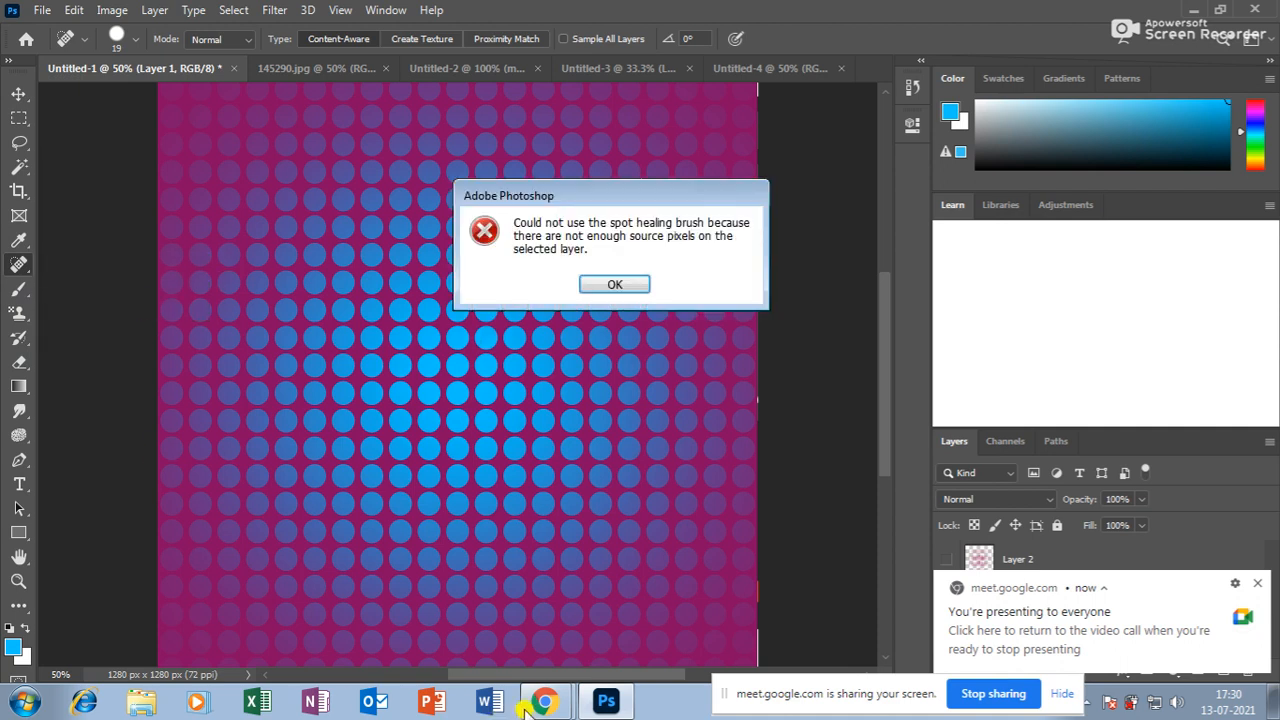
{"action": "left_click", "coordinate": [615, 284]}
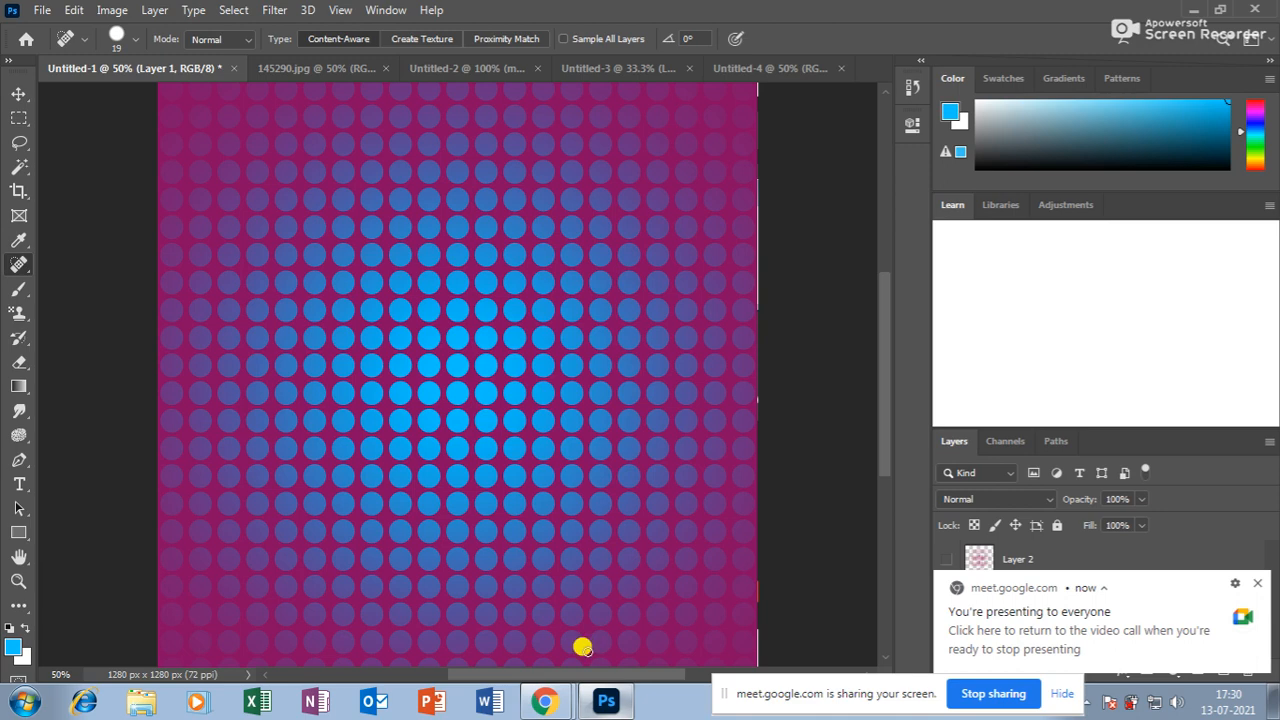
{"action": "left_click", "coordinate": [543, 701]}
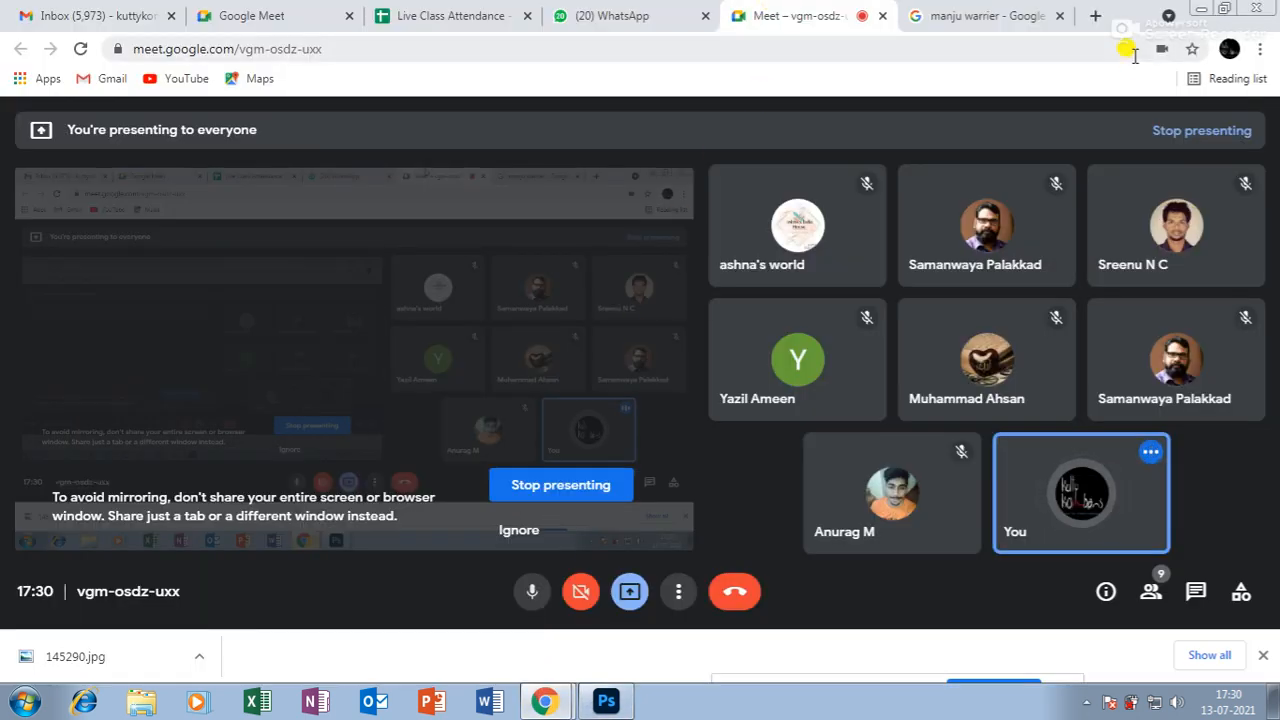
Replace the earlier image search with a search for 'nature images'.
{"action": "left_click", "coordinate": [990, 16]}
{"action": "left_click", "coordinate": [214, 123]}
{"action": "key", "text": "ctrl+a"}
{"action": "key", "text": "BackSpace"}
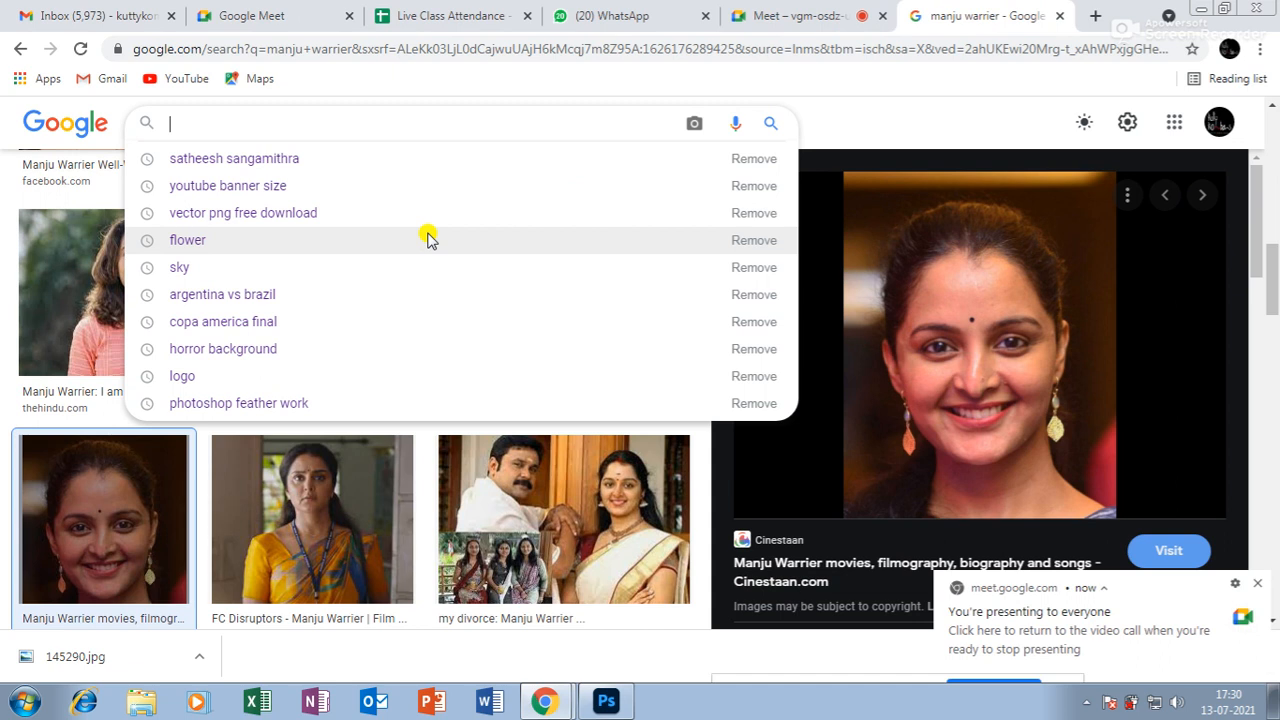
{"action": "type", "text": "nat"}
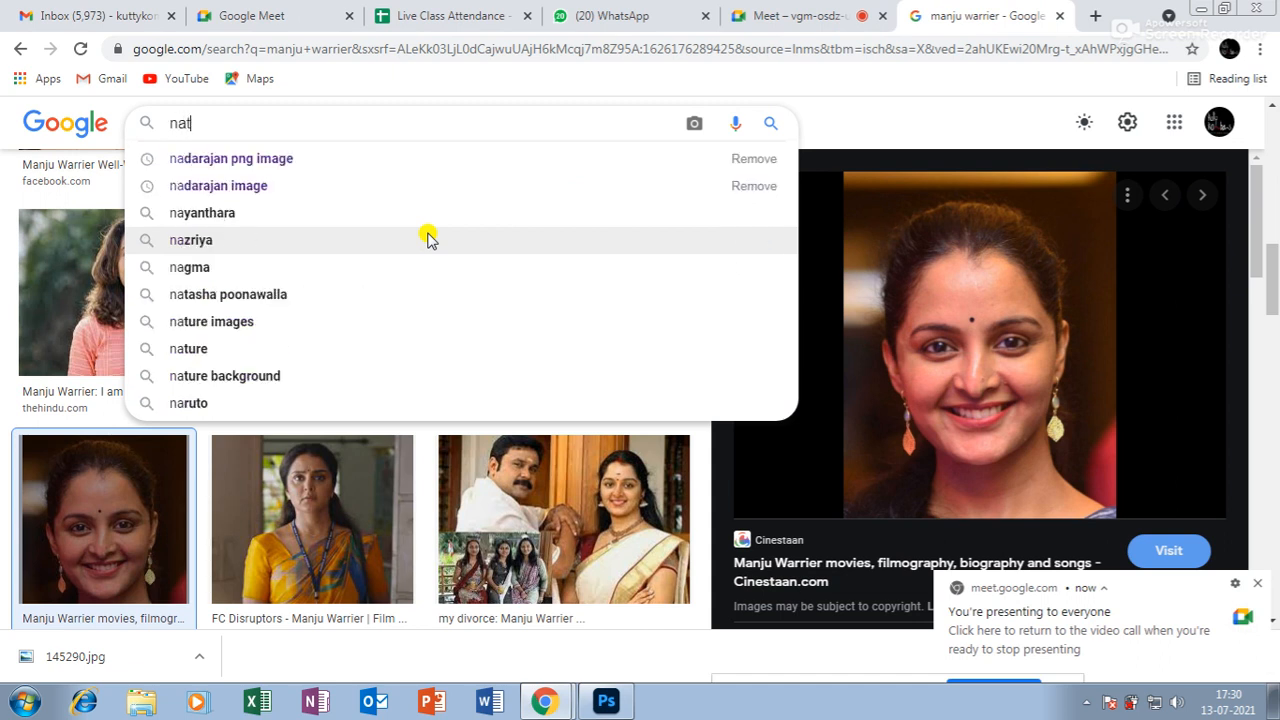
{"action": "type", "text": "ure"}
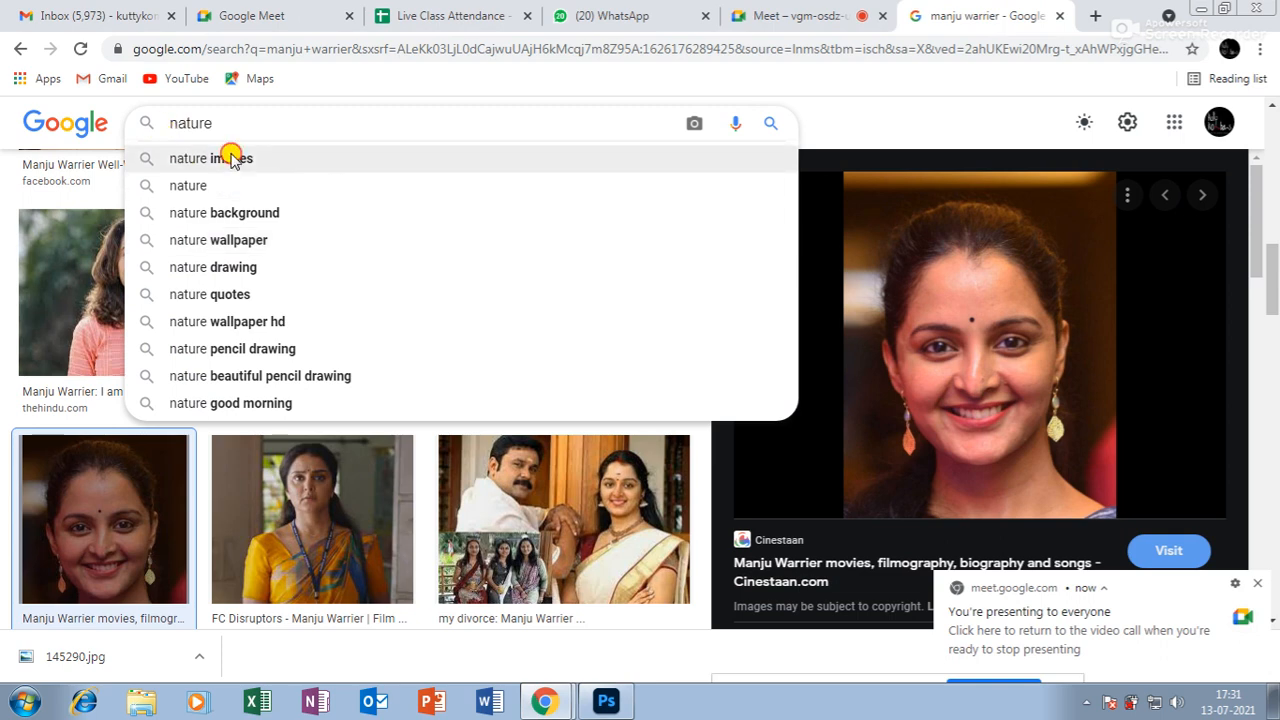
{"action": "left_click", "coordinate": [191, 158]}
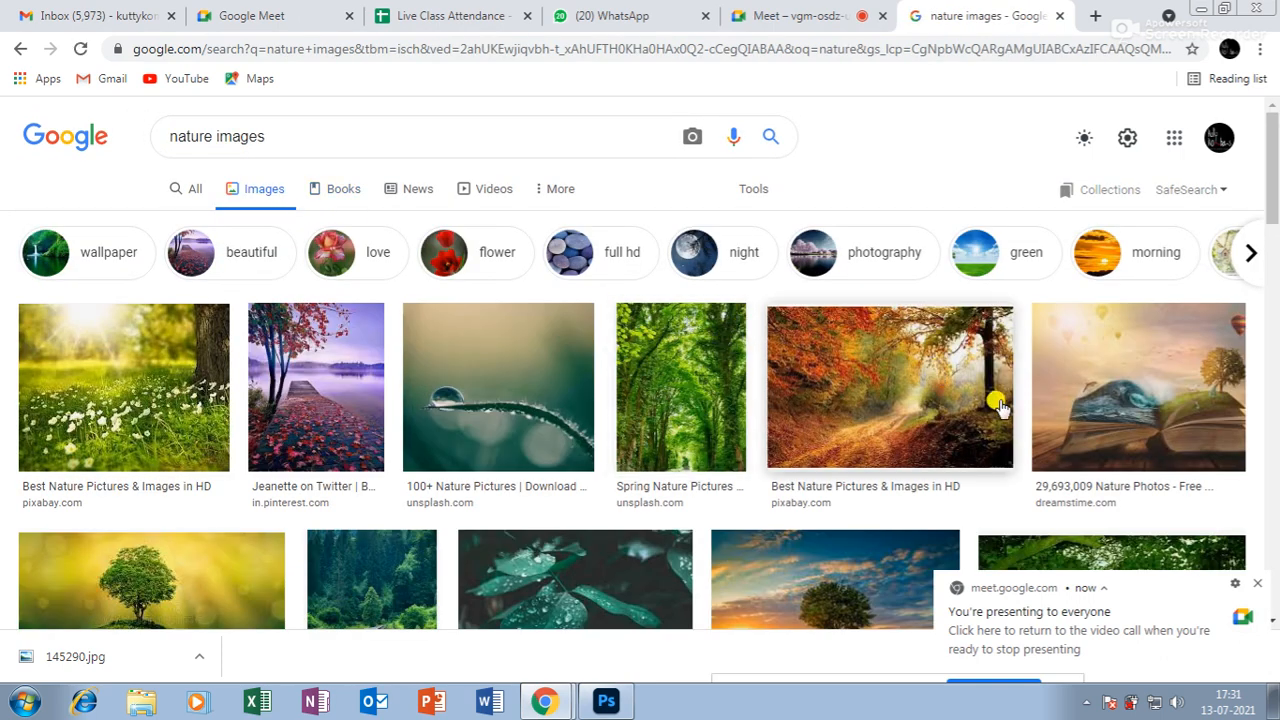
Scroll down through the nature image results.
{"action": "scroll", "coordinate": [990, 390], "scroll_direction": "down", "scroll_amount": 2}
{"action": "scroll", "coordinate": [987, 392], "scroll_direction": "down", "scroll_amount": 1}
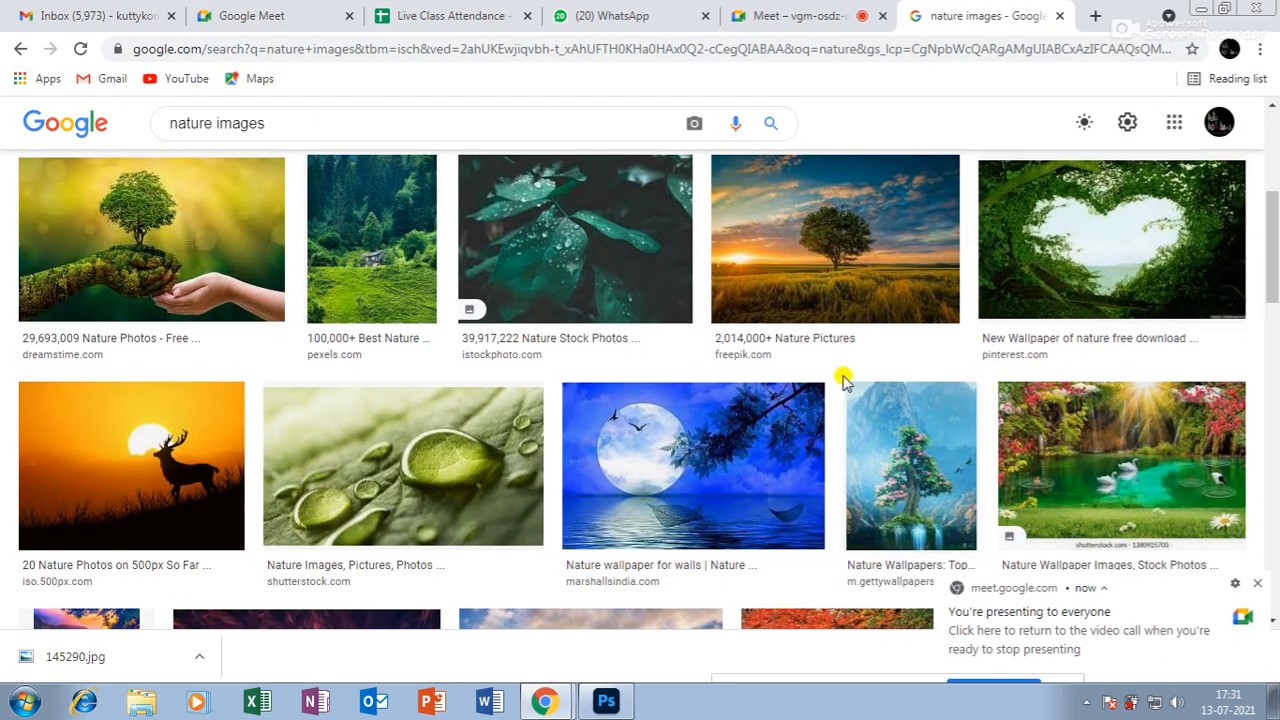
{"action": "scroll", "coordinate": [843, 376], "scroll_direction": "down", "scroll_amount": 2}
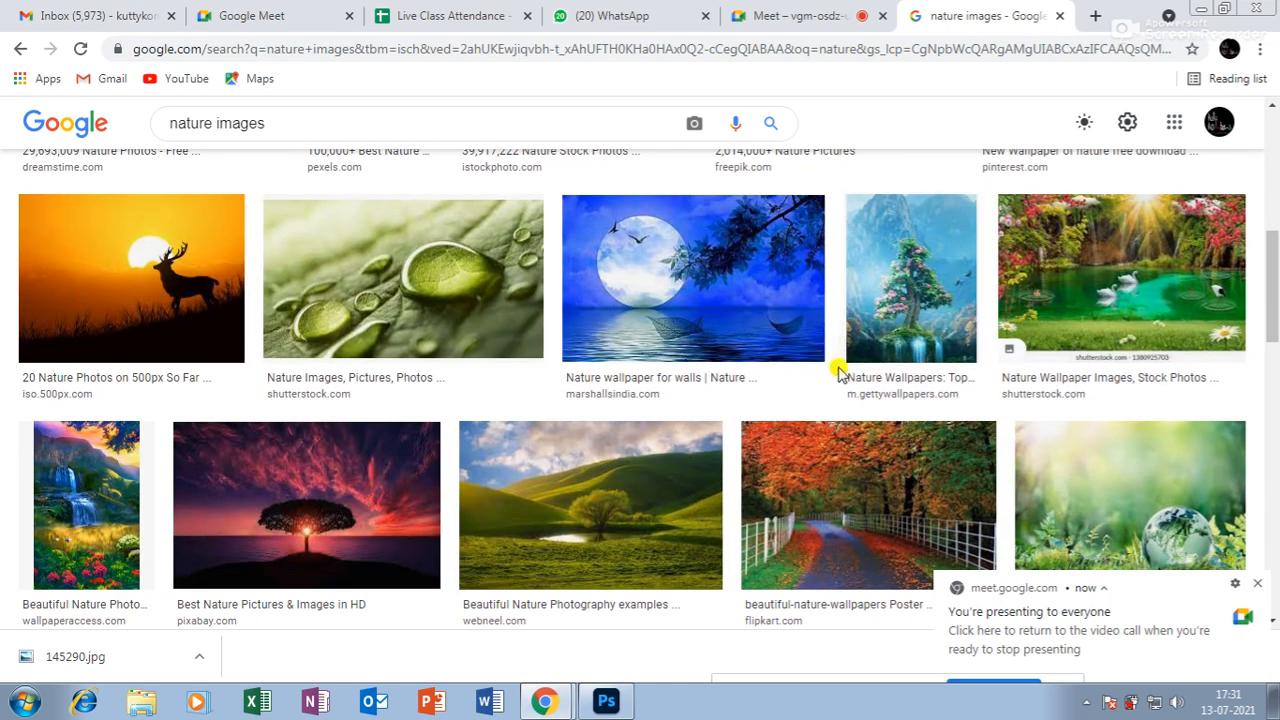
{"action": "scroll", "coordinate": [800, 296], "scroll_direction": "down", "scroll_amount": 2}
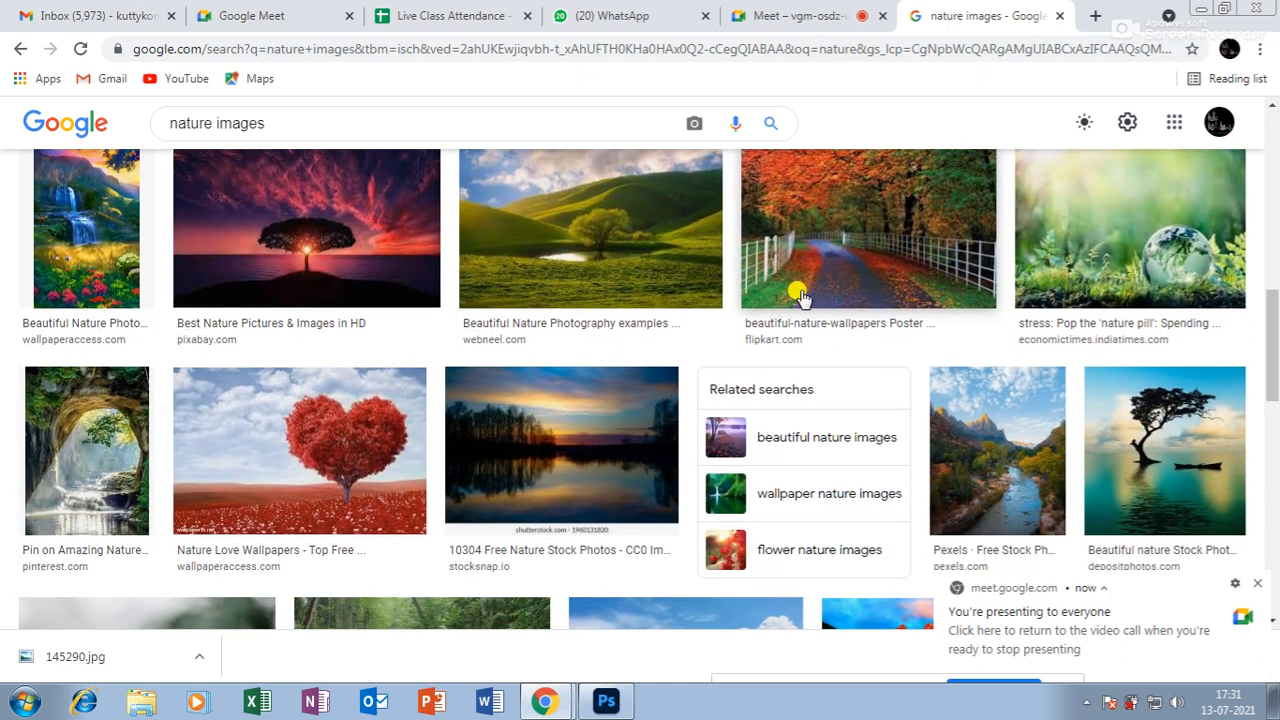
{"action": "scroll", "coordinate": [800, 296], "scroll_direction": "down", "scroll_amount": 2}
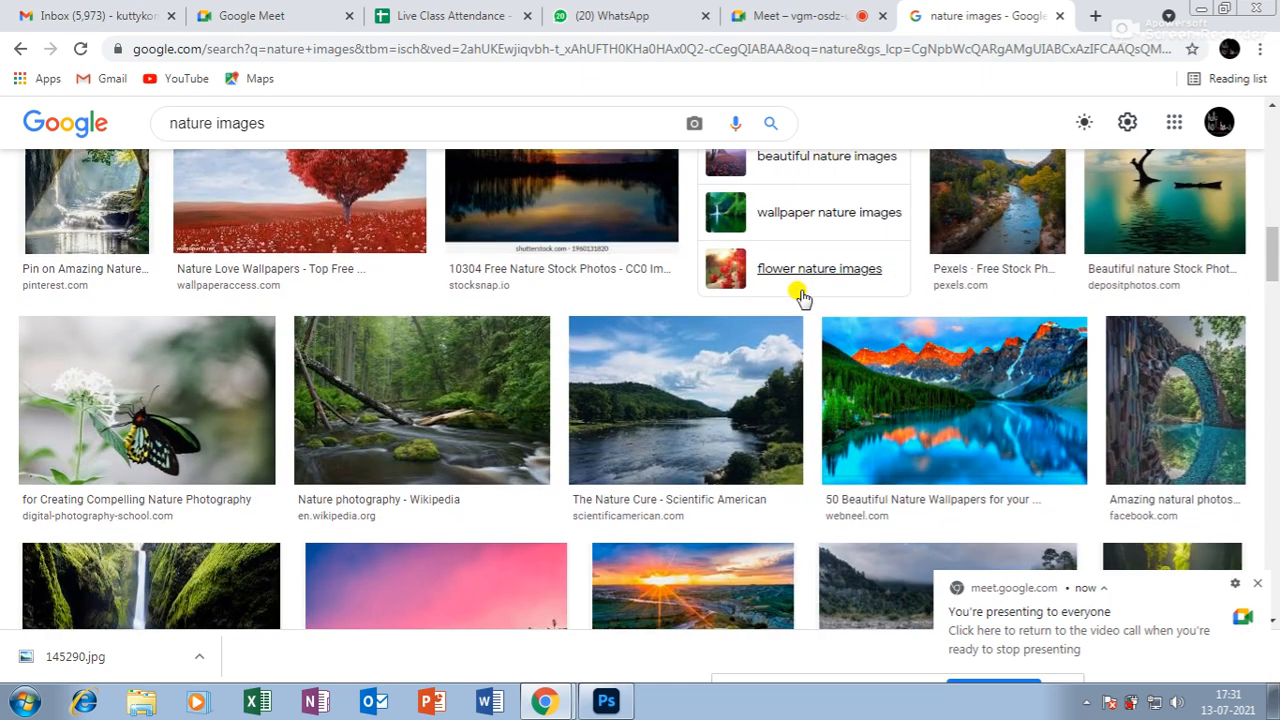
{"action": "scroll", "coordinate": [800, 296], "scroll_direction": "down", "scroll_amount": 5}
{"action": "scroll", "coordinate": [800, 293], "scroll_direction": "down", "scroll_amount": 3}
{"action": "scroll", "coordinate": [800, 296], "scroll_direction": "down", "scroll_amount": 5}
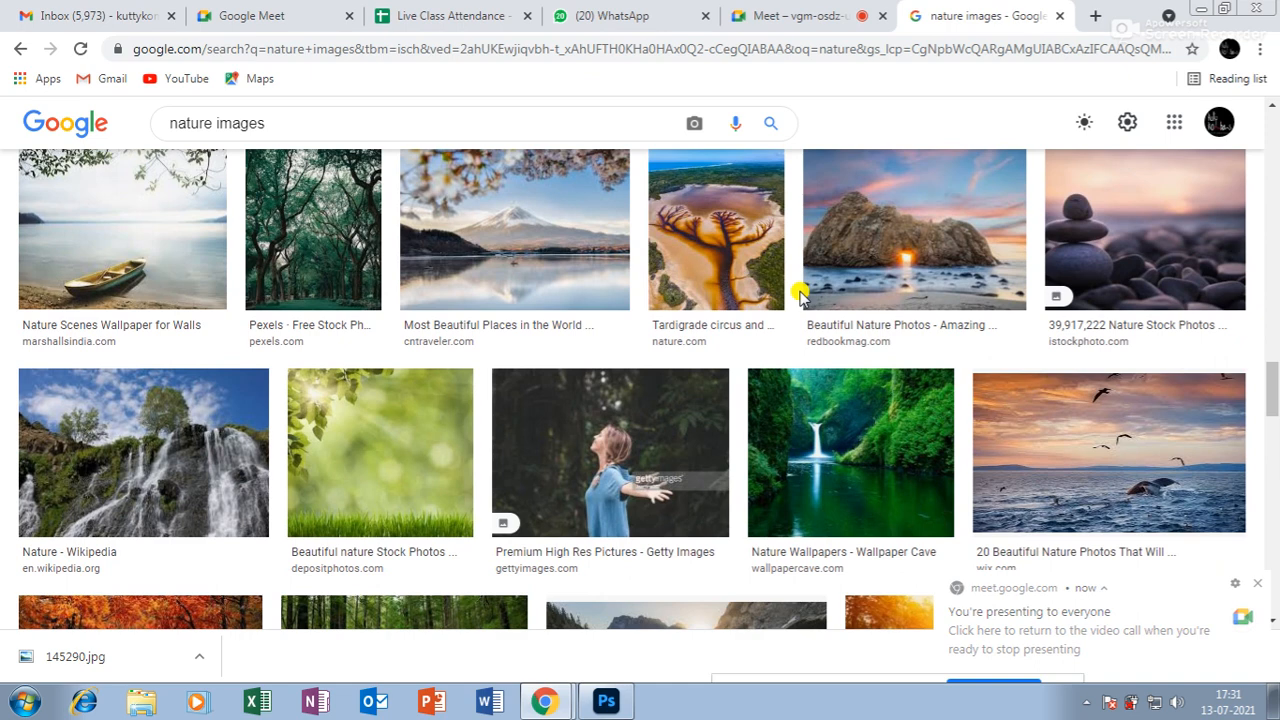
{"action": "scroll", "coordinate": [800, 296], "scroll_direction": "down", "scroll_amount": 3}
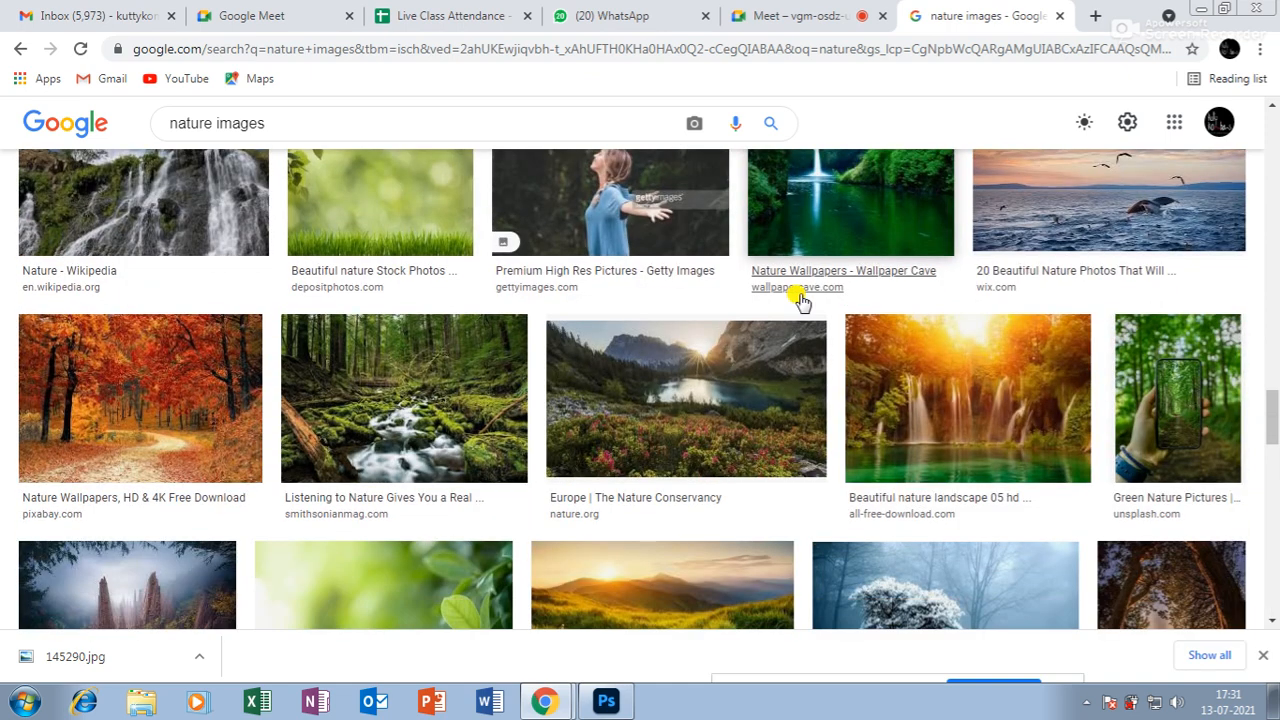
{"action": "scroll", "coordinate": [800, 300], "scroll_direction": "down", "scroll_amount": 3}
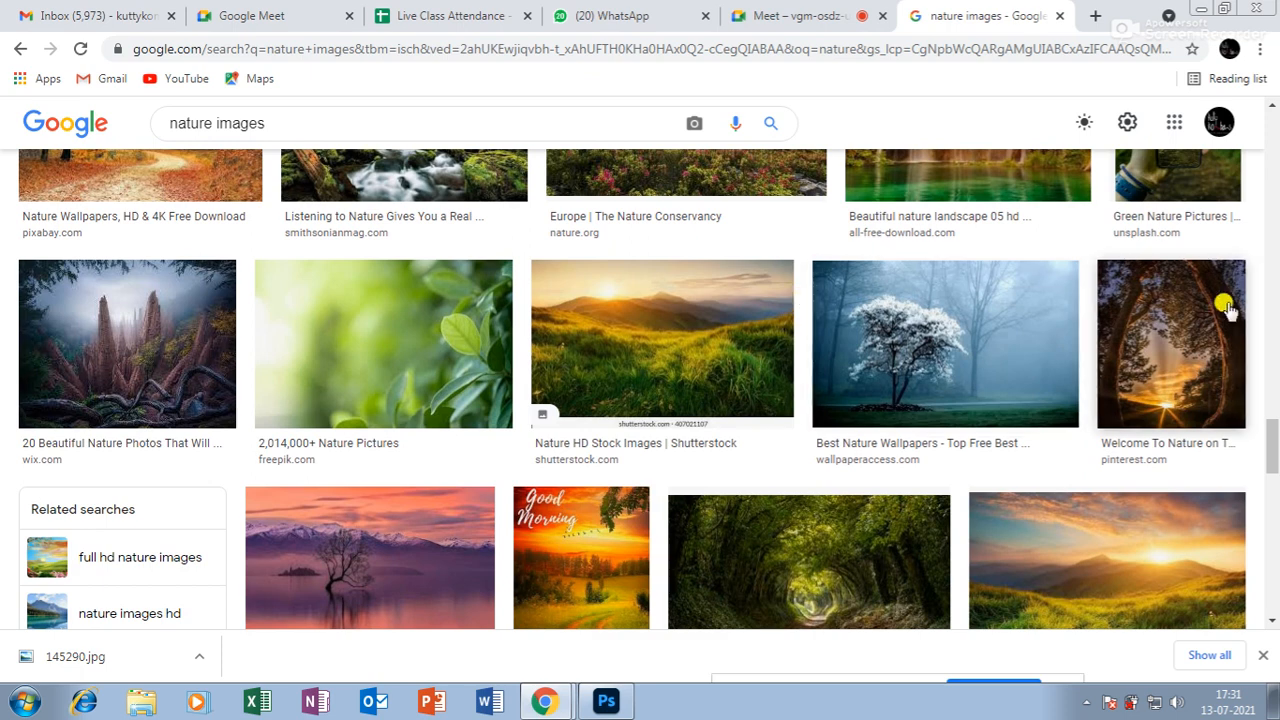
Admit the second waiting participant to the Meet call, then preview the misty white-blossom tree wallpaper.
{"action": "left_click", "coordinate": [785, 16]}
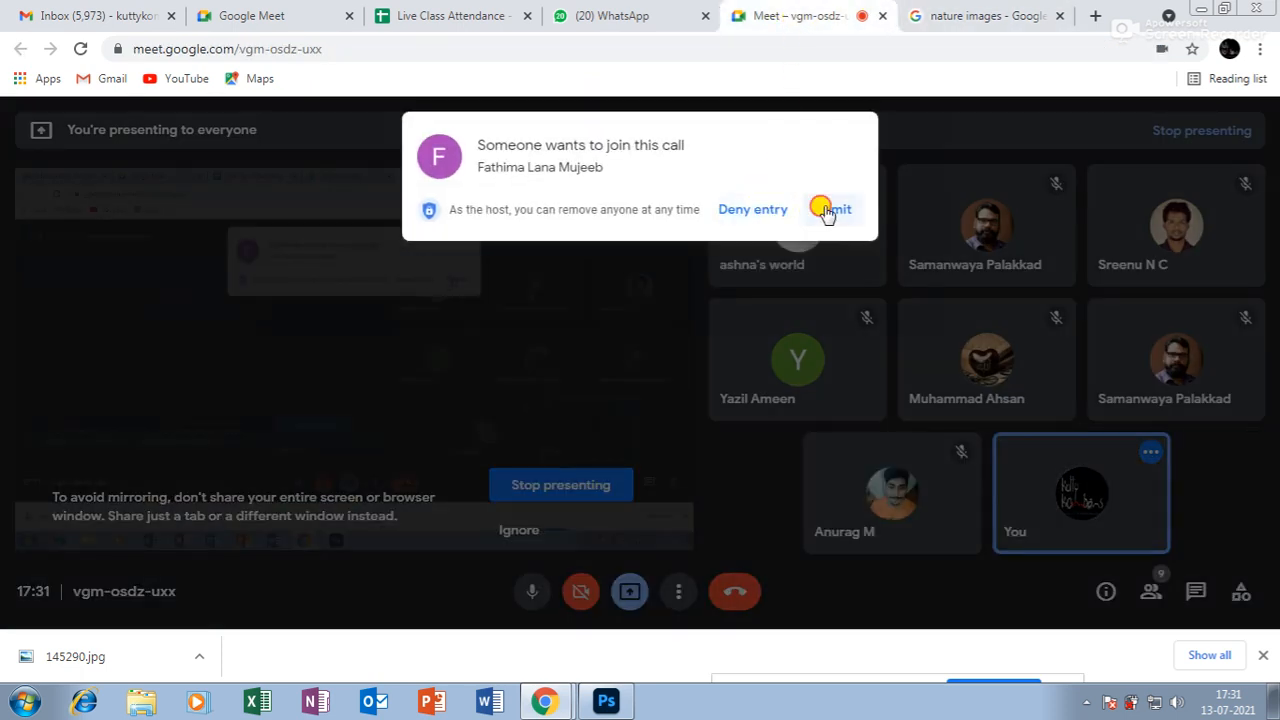
{"action": "left_click", "coordinate": [830, 209]}
{"action": "left_click", "coordinate": [955, 16]}
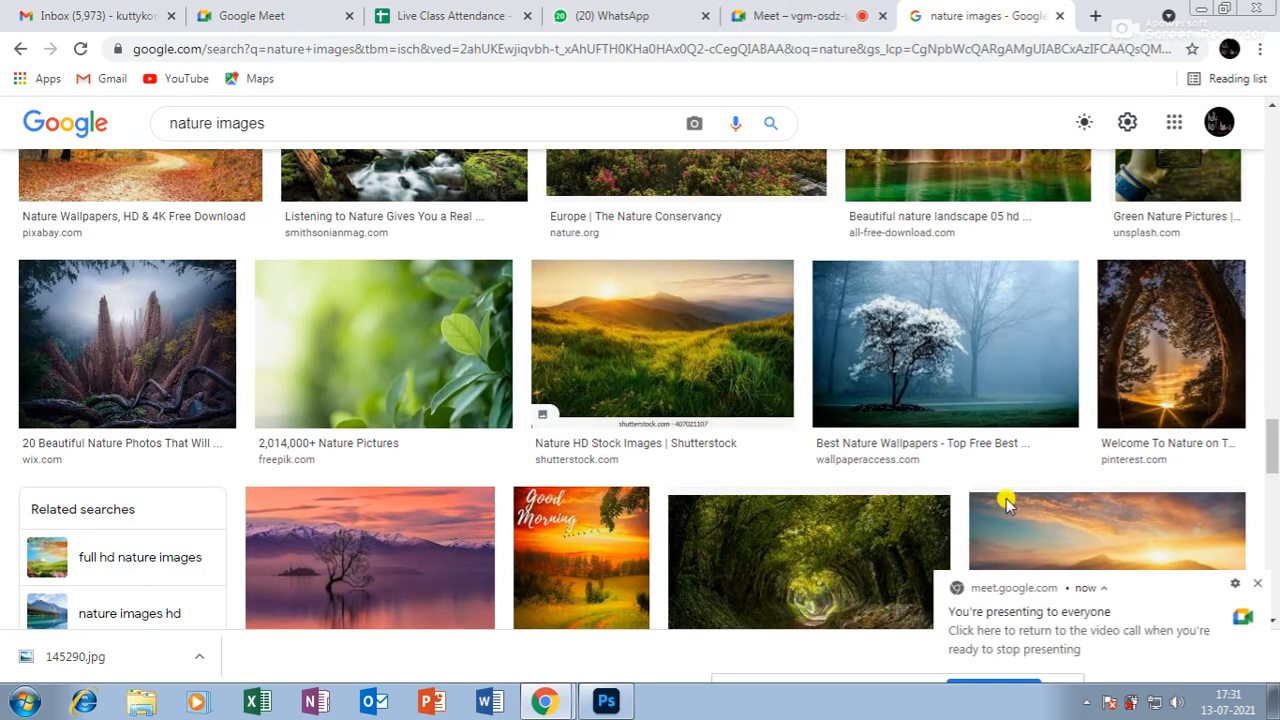
{"action": "left_click", "coordinate": [945, 370]}
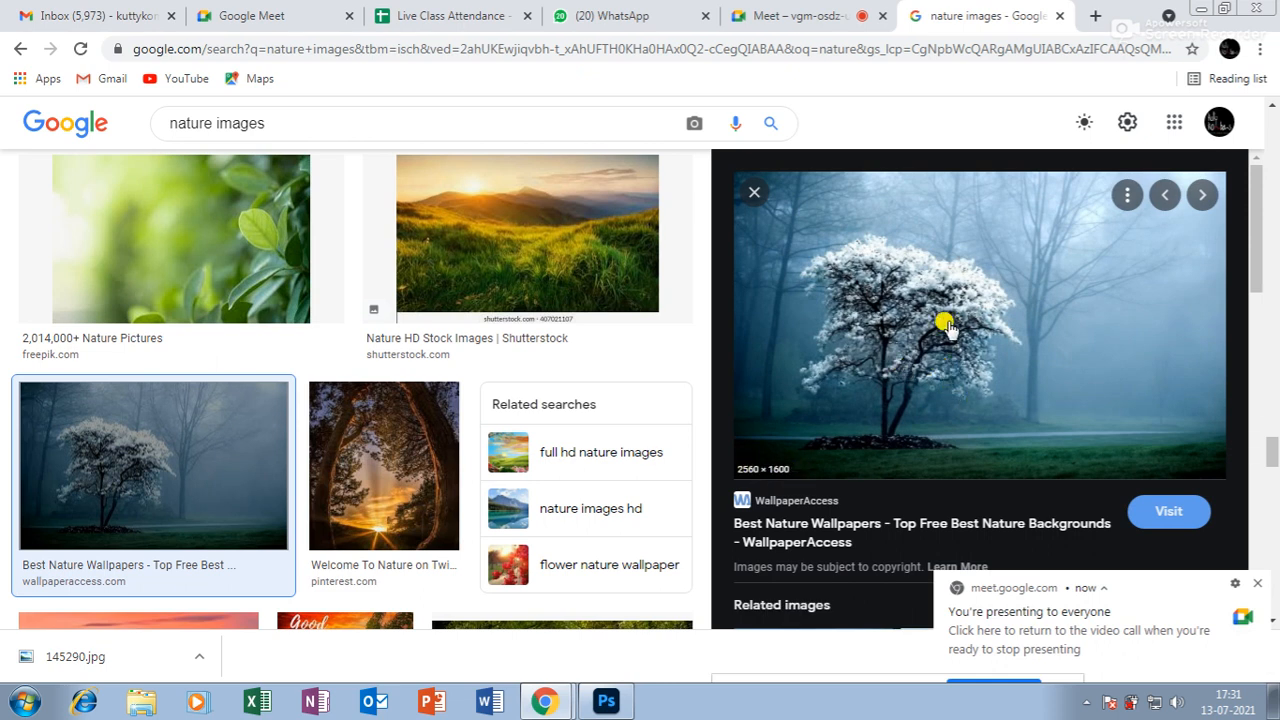
{"action": "right_click", "coordinate": [946, 322]}
Open the wallpaper's source page and open the tree wallpaper for download.
{"action": "left_click", "coordinate": [907, 286]}
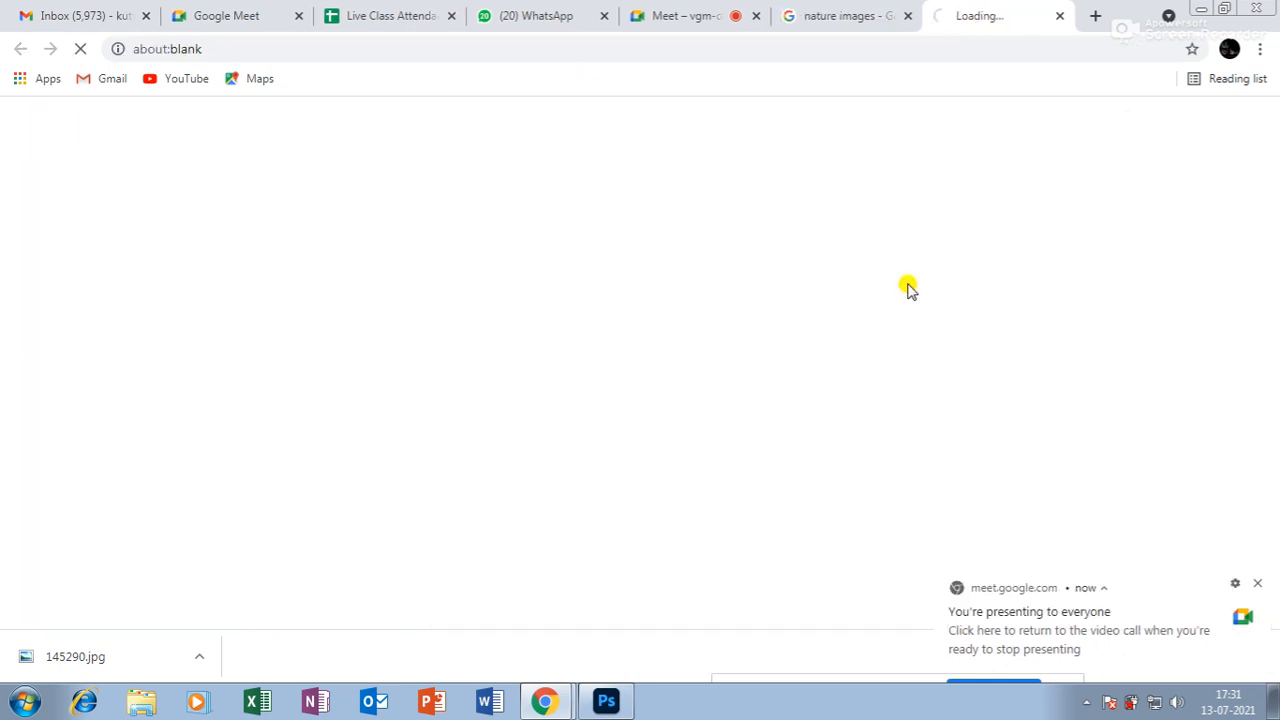
{"action": "left_click", "coordinate": [1257, 584]}
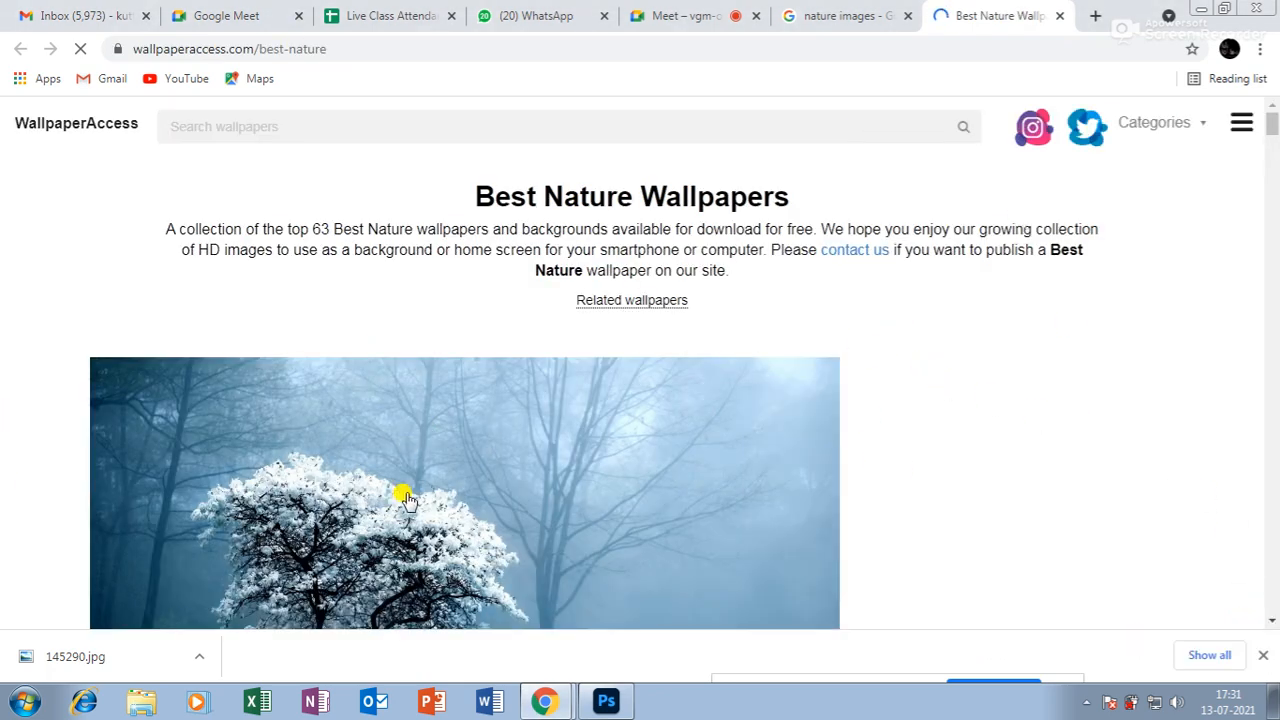
{"action": "scroll", "coordinate": [467, 498], "scroll_direction": "down", "scroll_amount": 1}
{"action": "scroll", "coordinate": [467, 498], "scroll_direction": "down", "scroll_amount": 1}
{"action": "left_click", "coordinate": [479, 289]}
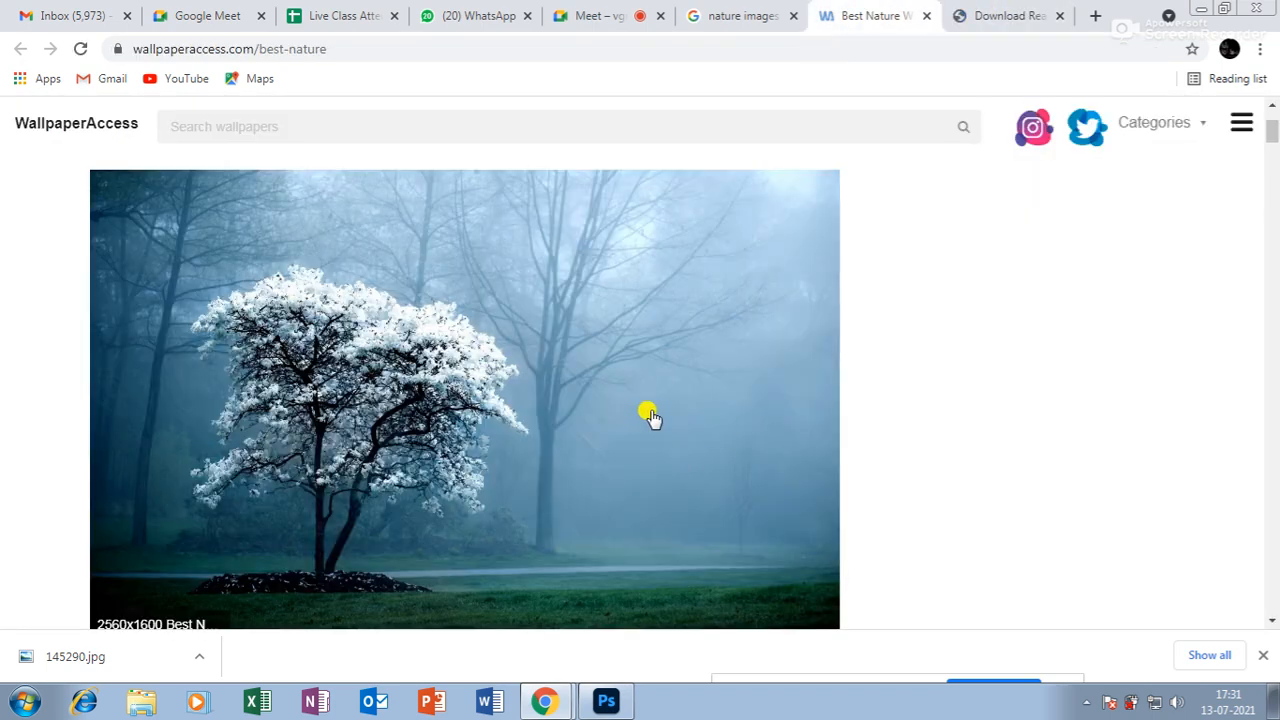
Try downloading the 2560x1600 wallpaper from the downloader page.
{"action": "left_click", "coordinate": [652, 418]}
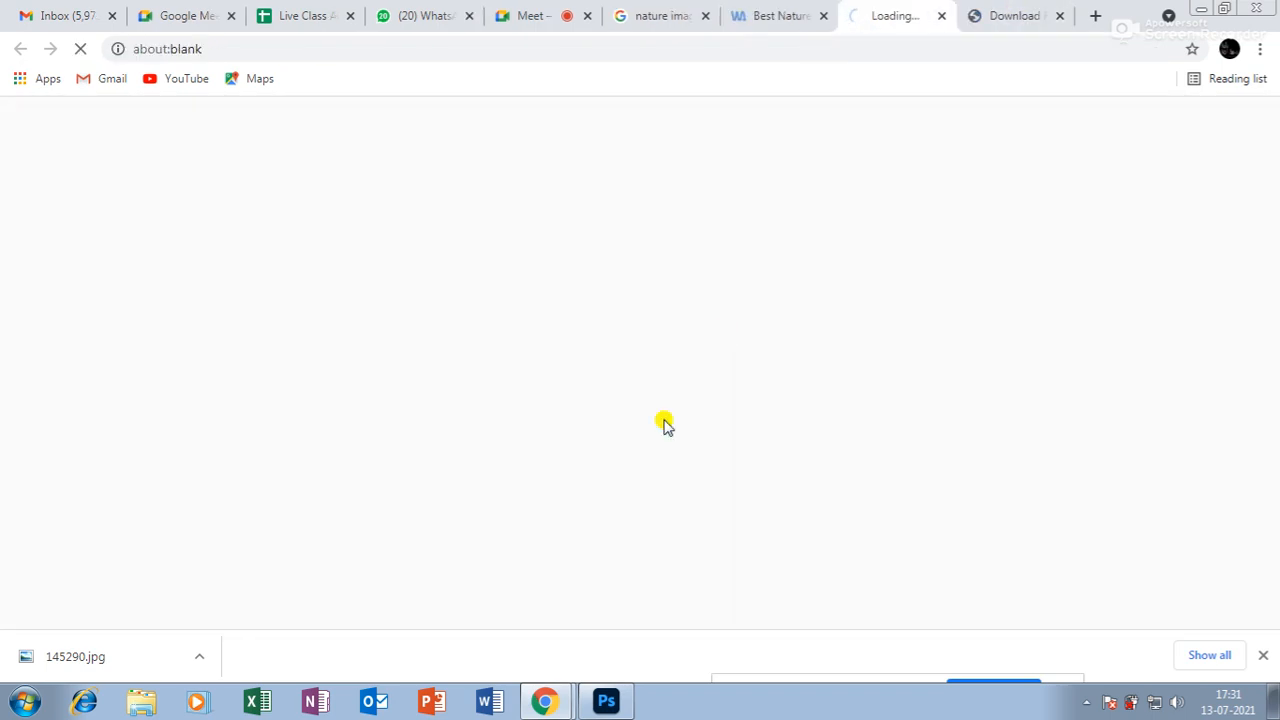
{"action": "left_click", "coordinate": [1011, 14]}
{"action": "left_click", "coordinate": [579, 506]}
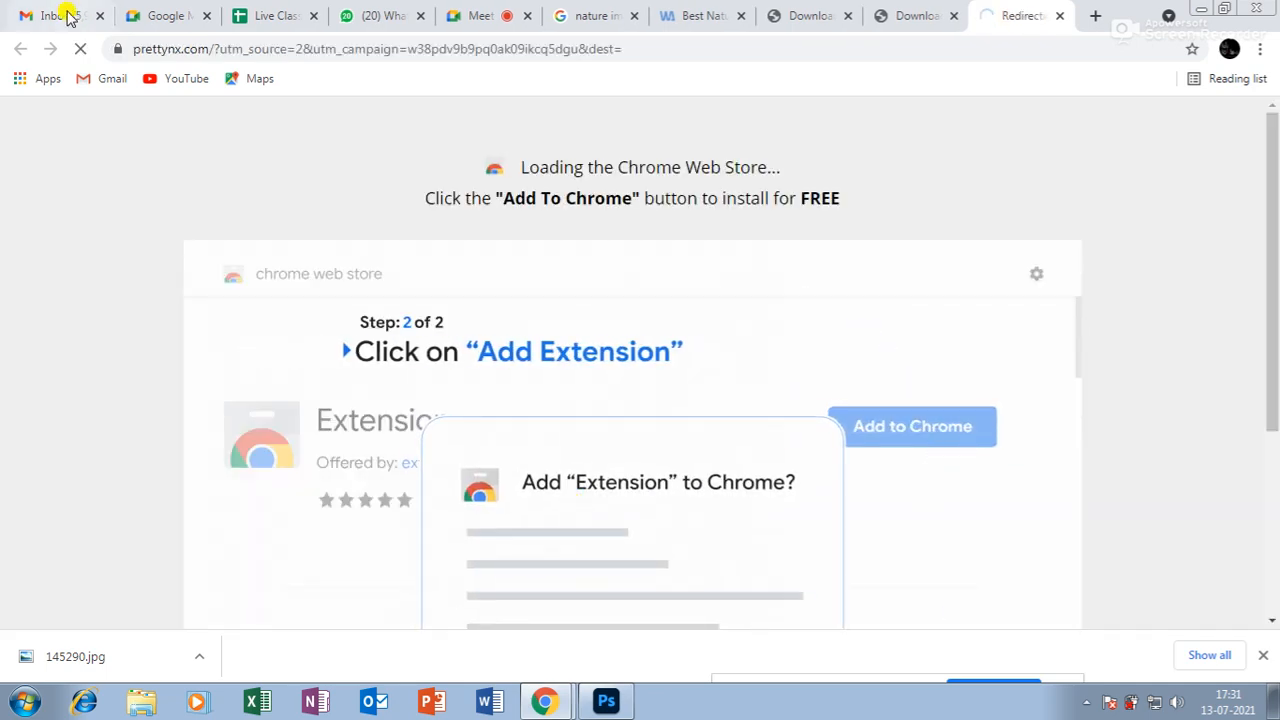
{"action": "scroll", "coordinate": [386, 260], "scroll_direction": "down", "scroll_amount": 3}
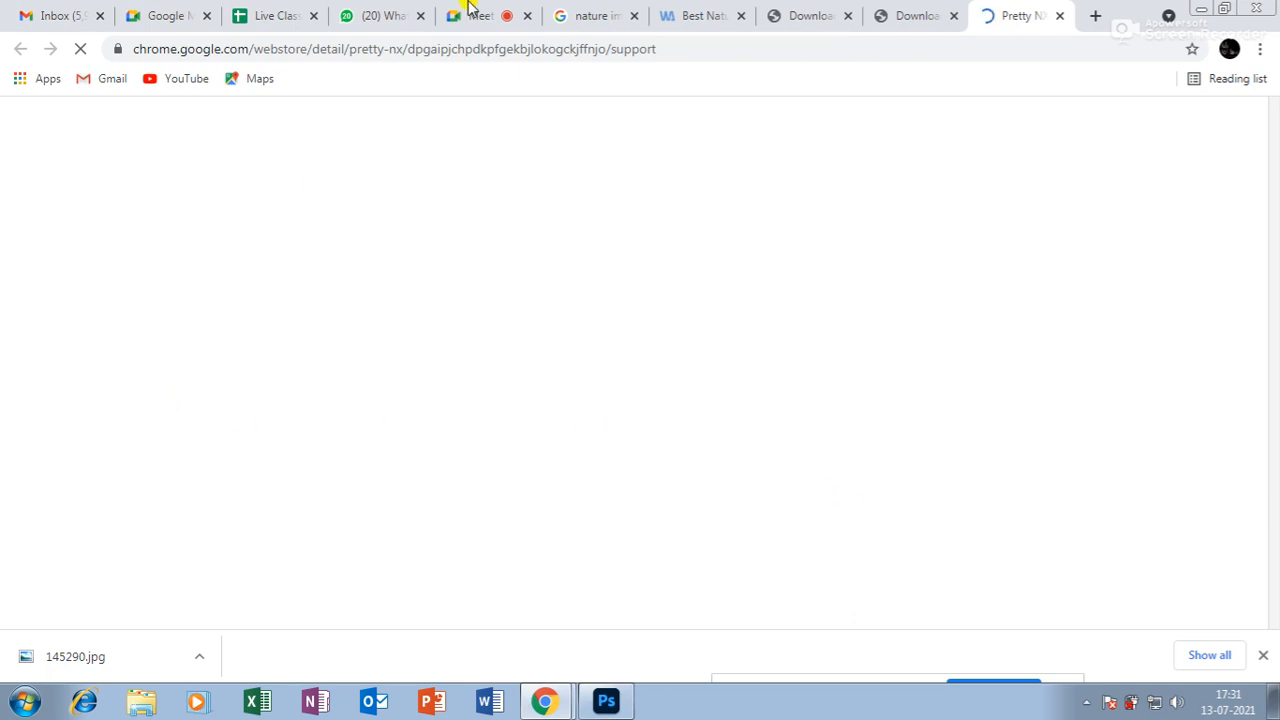
Check the downloader and extension tabs, then retry the nature wallpaper download from the popup.
{"action": "left_click", "coordinate": [812, 16]}
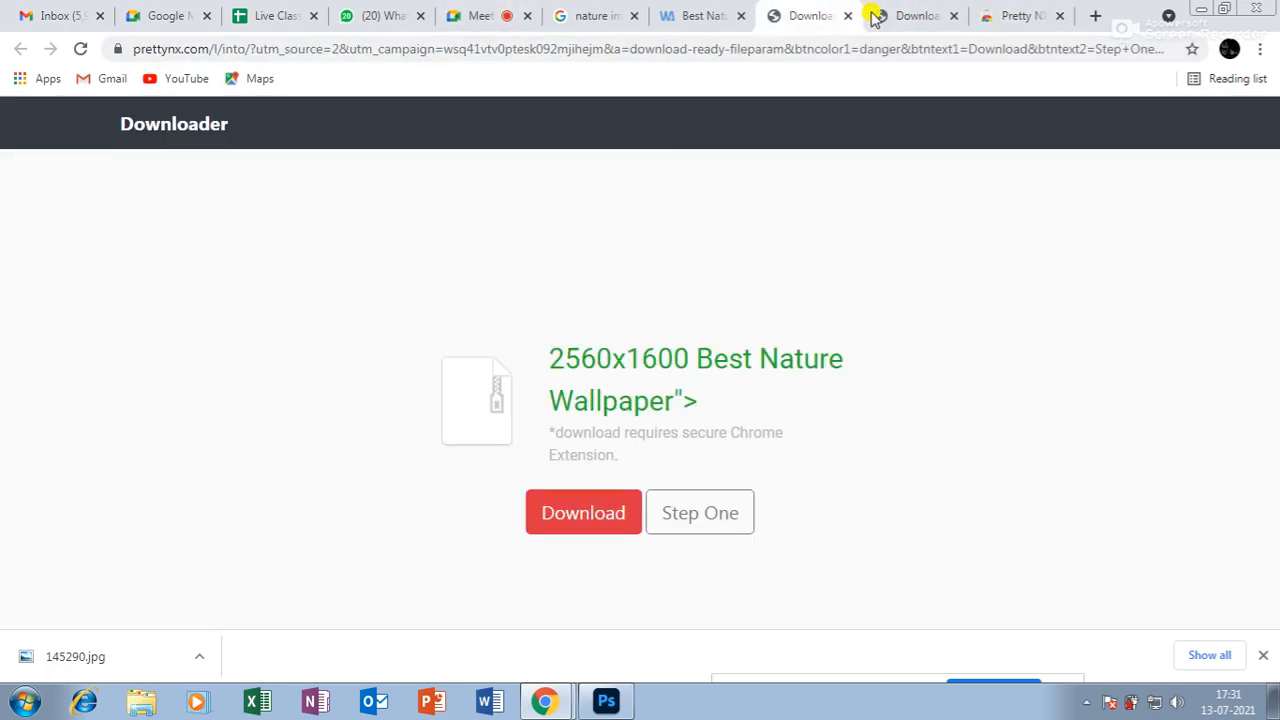
{"action": "left_click", "coordinate": [918, 12]}
{"action": "left_click", "coordinate": [812, 12]}
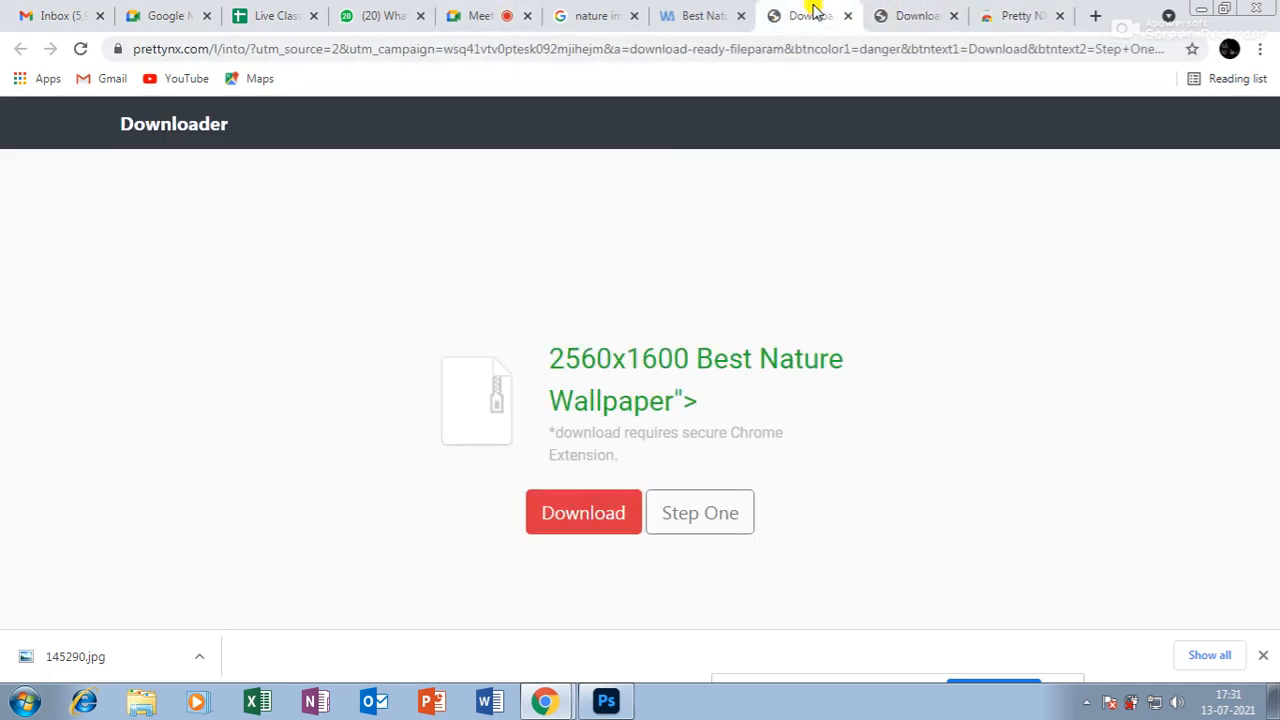
{"action": "left_click", "coordinate": [1020, 15]}
{"action": "left_click", "coordinate": [680, 14]}
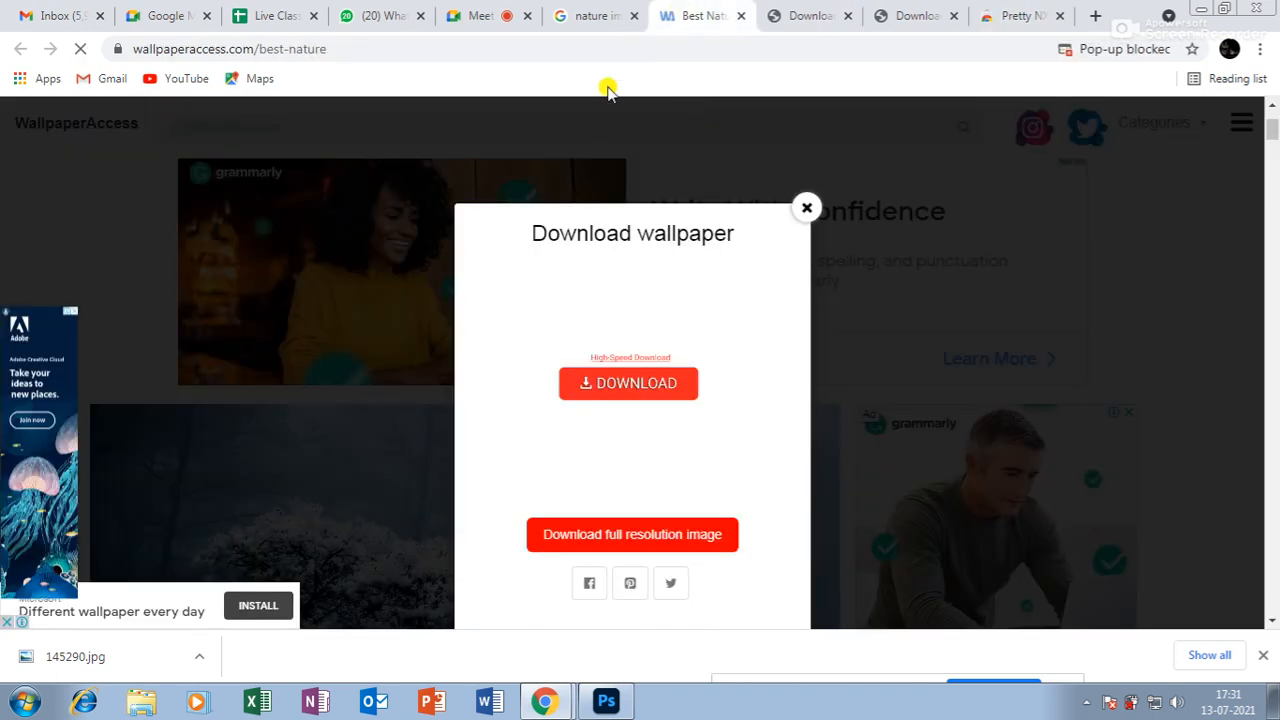
{"action": "left_click", "coordinate": [650, 385]}
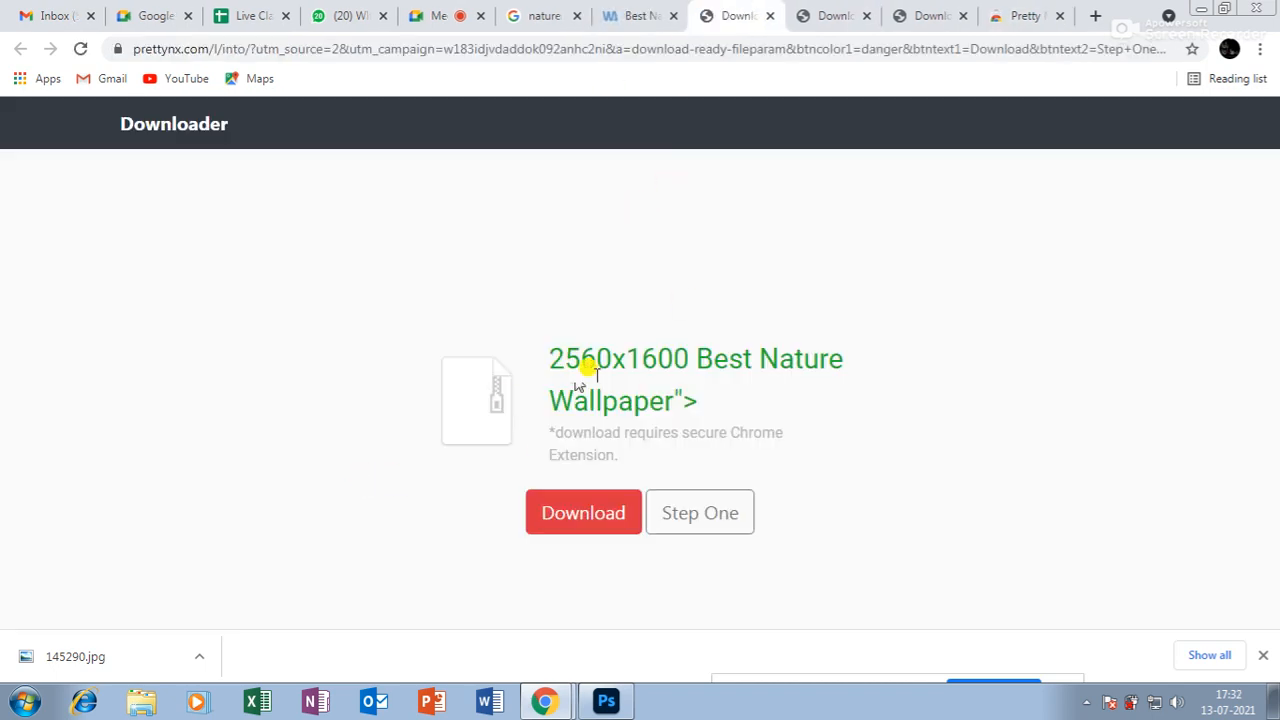
{"action": "left_click", "coordinate": [585, 513]}
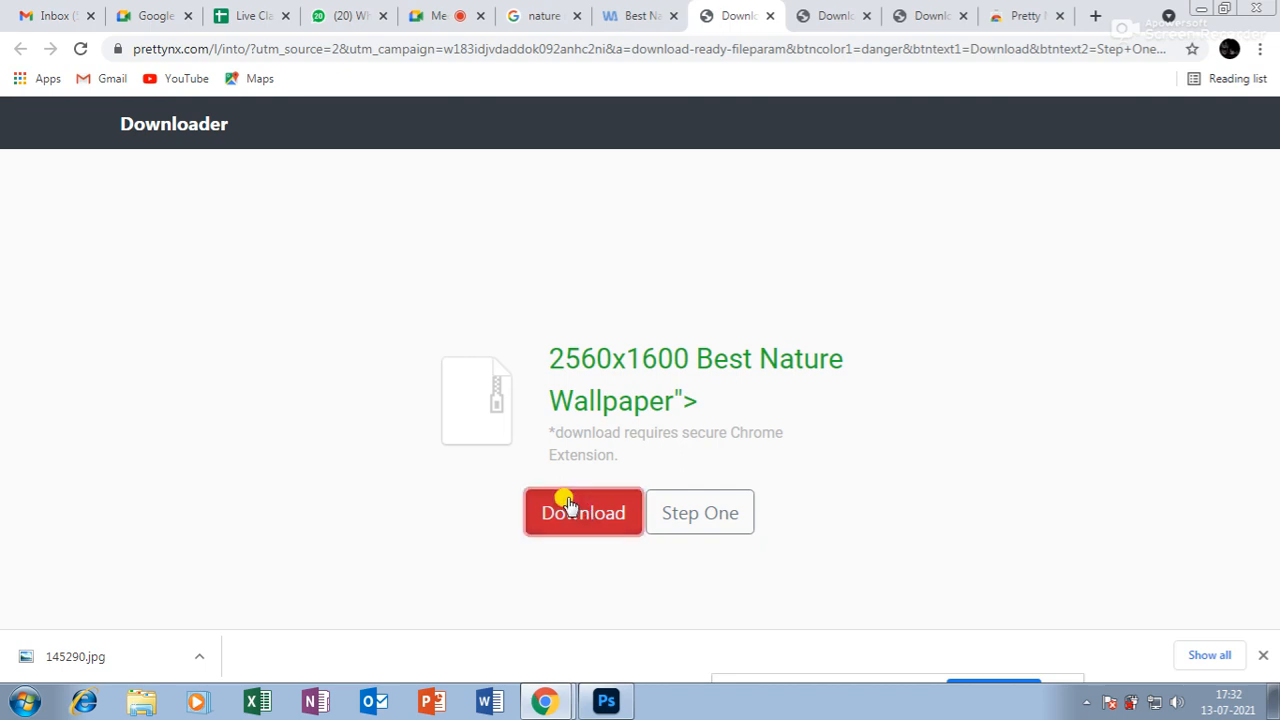
Dismiss the download popup and try downloading the tree wallpaper file once more.
{"action": "left_click", "coordinate": [636, 15]}
{"action": "left_click", "coordinate": [806, 209]}
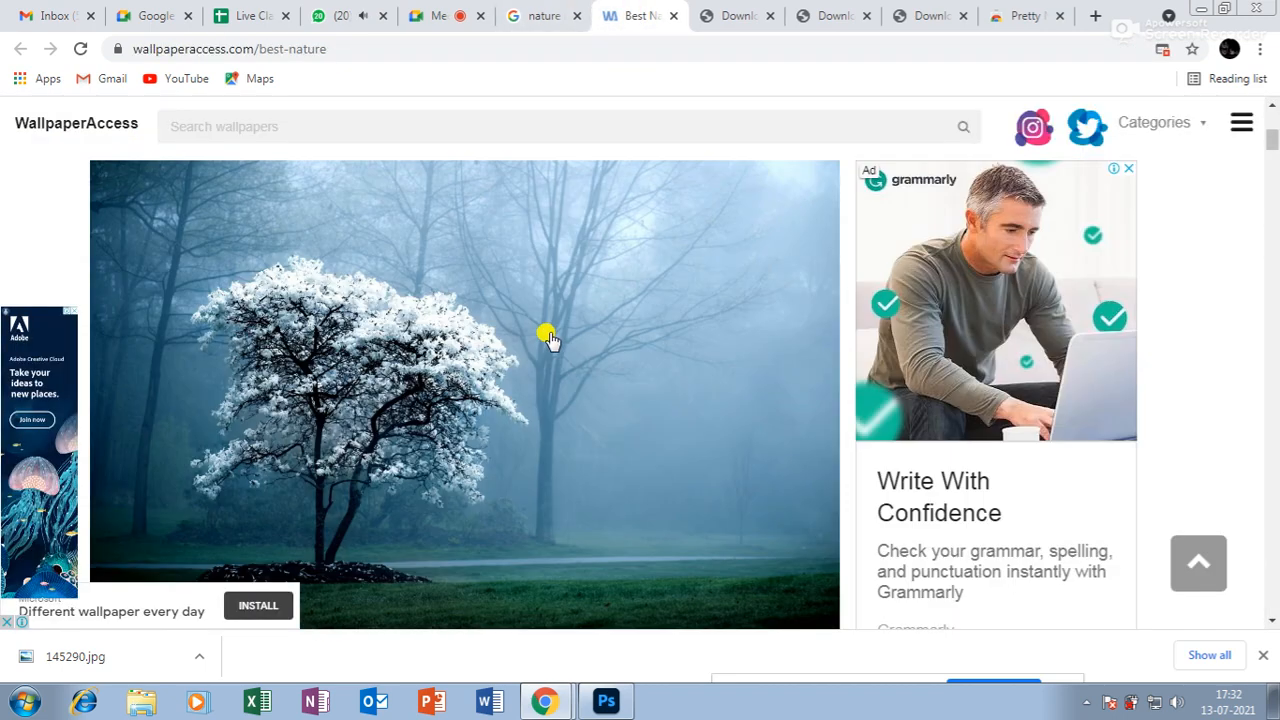
{"action": "left_click", "coordinate": [525, 302]}
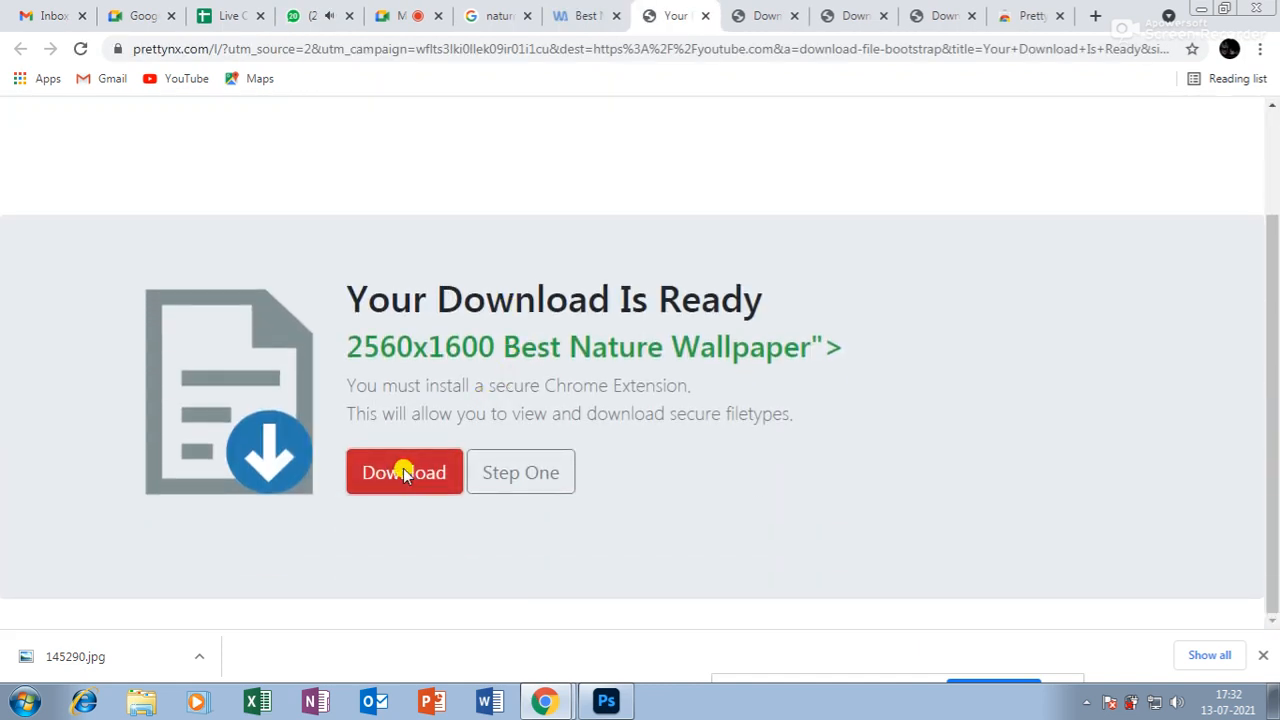
{"action": "left_click", "coordinate": [403, 471]}
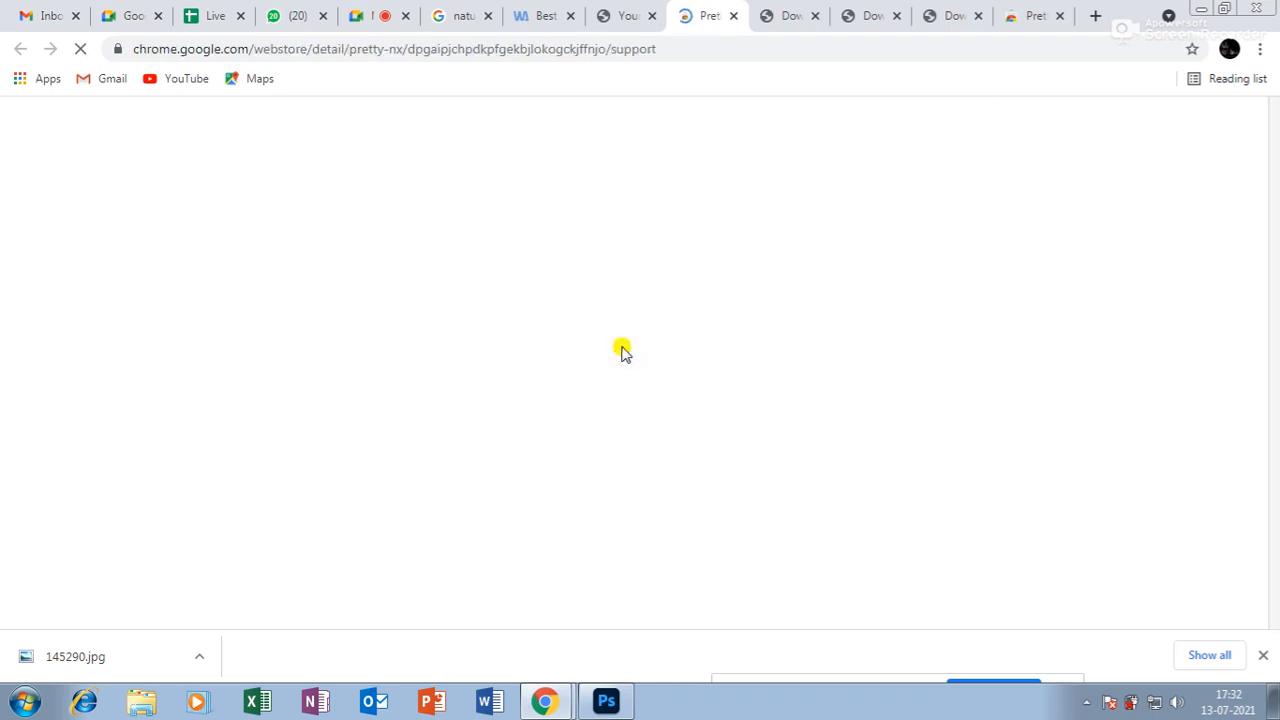
Close the Best Nature wallpaper tab and return to the nature image results.
{"action": "left_click", "coordinate": [548, 16]}
{"action": "left_click", "coordinate": [570, 16]}
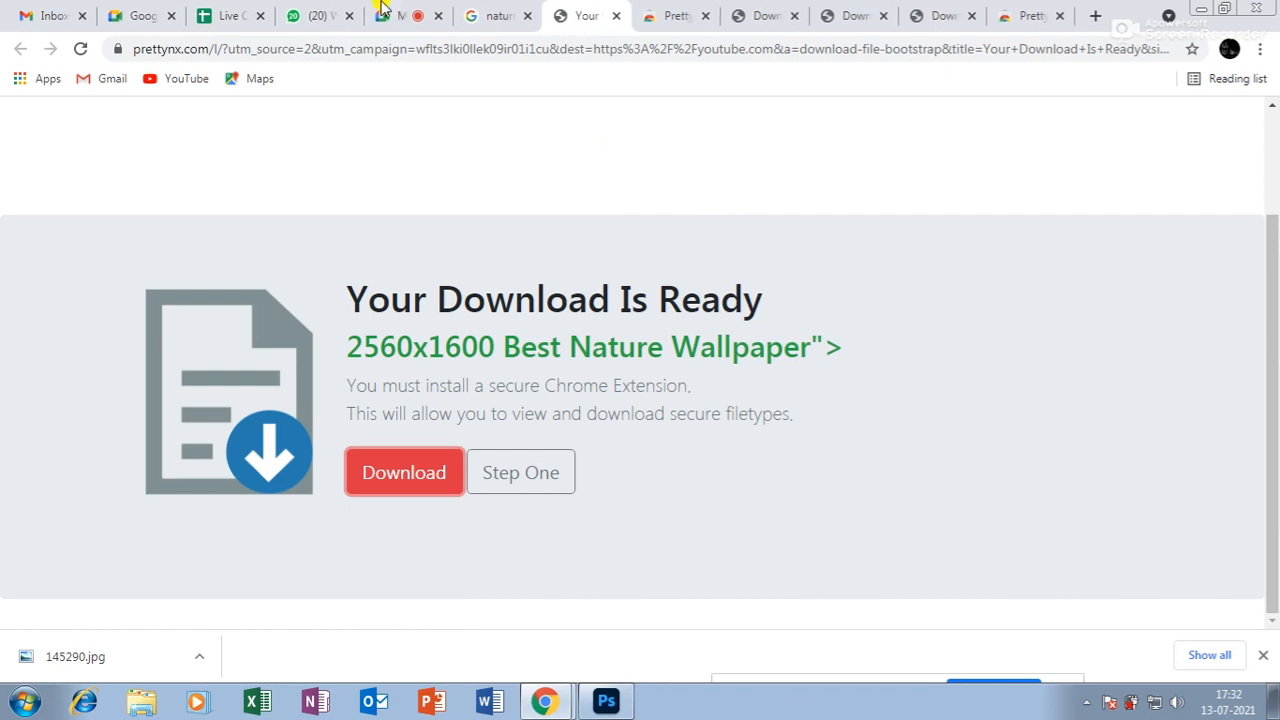
{"action": "left_click", "coordinate": [495, 14]}
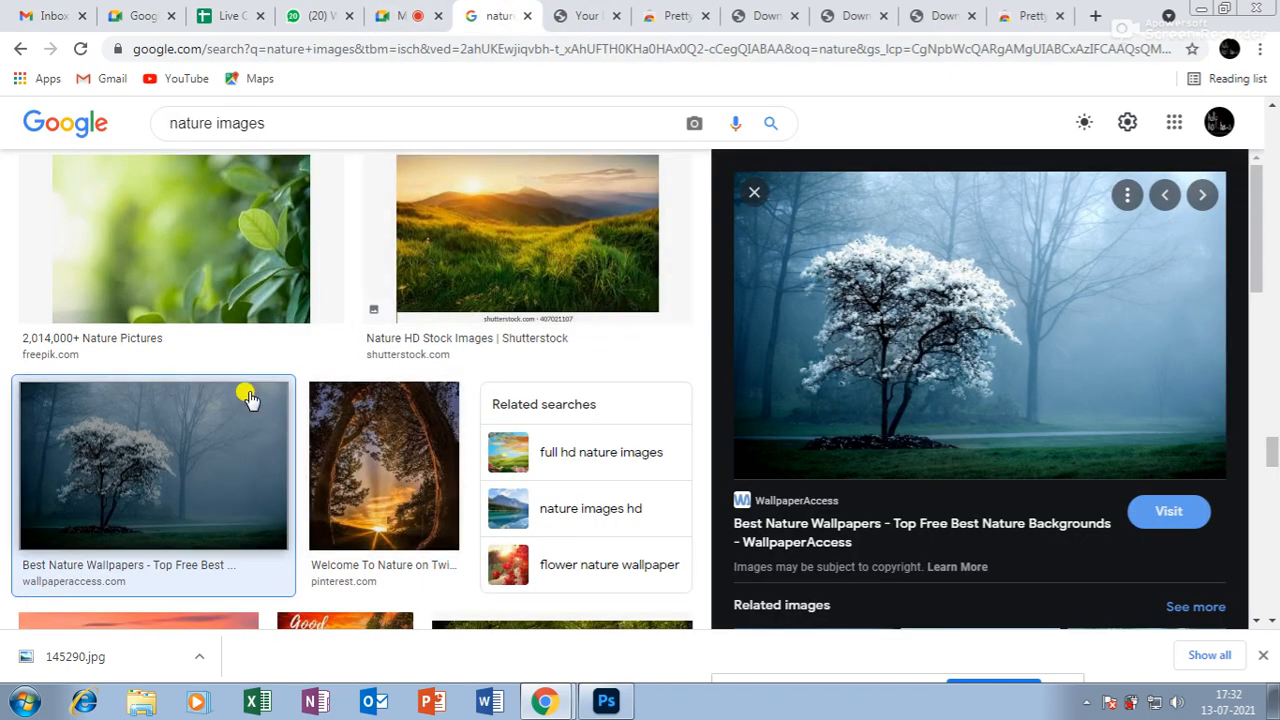
Scroll the results and preview the mountain-meadow picture.
{"action": "scroll", "coordinate": [250, 397], "scroll_direction": "down", "scroll_amount": 5}
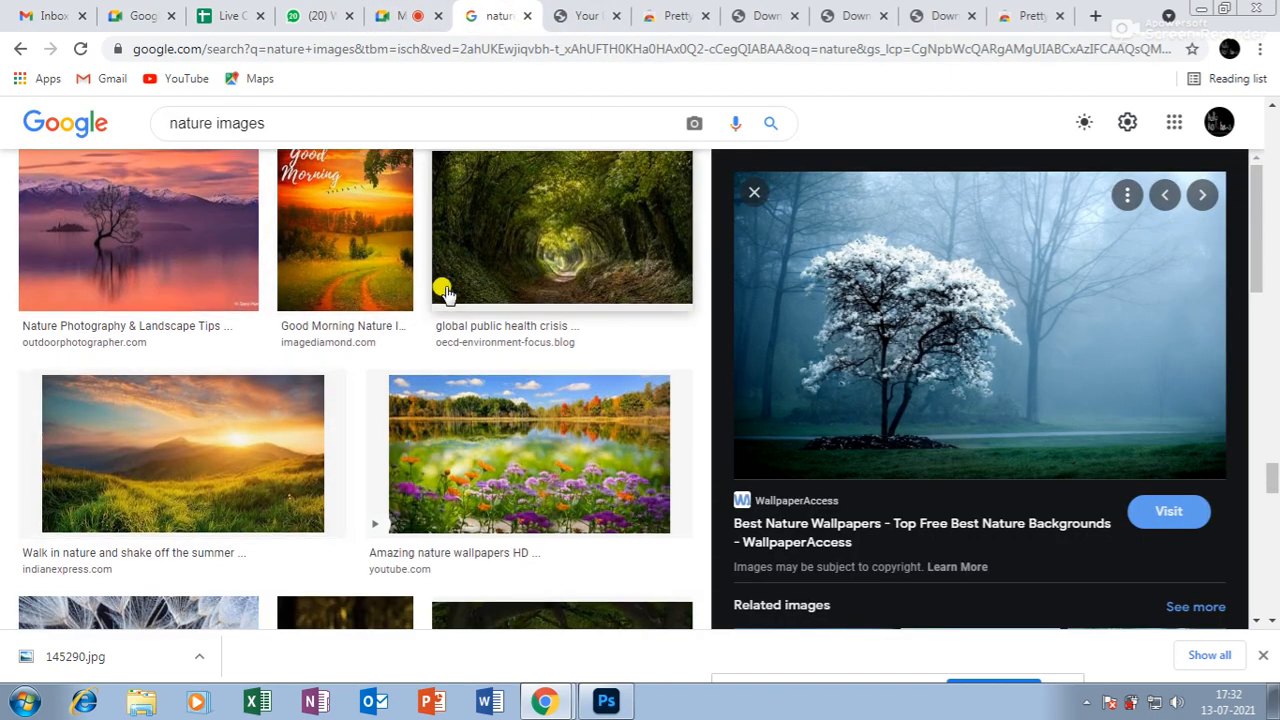
{"action": "scroll", "coordinate": [443, 286], "scroll_direction": "down", "scroll_amount": 4}
{"action": "scroll", "coordinate": [447, 296], "scroll_direction": "up", "scroll_amount": 3}
{"action": "scroll", "coordinate": [447, 296], "scroll_direction": "down", "scroll_amount": 6}
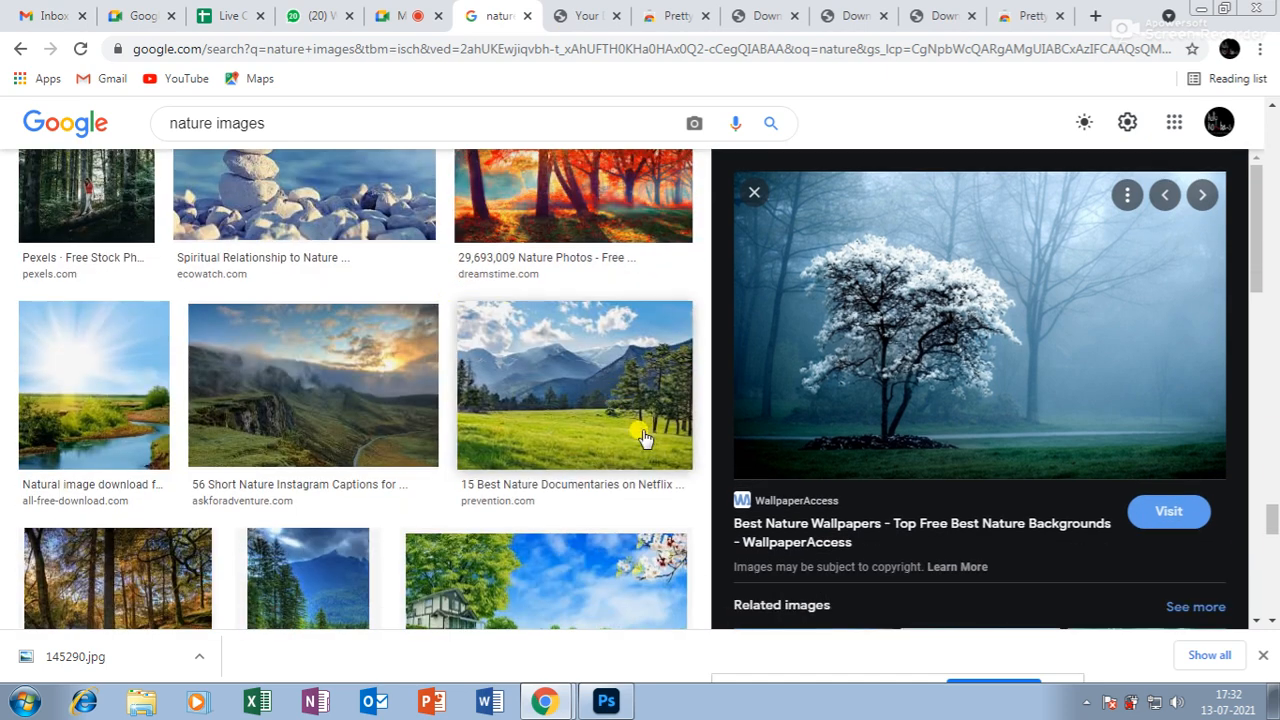
{"action": "left_click", "coordinate": [556, 415]}
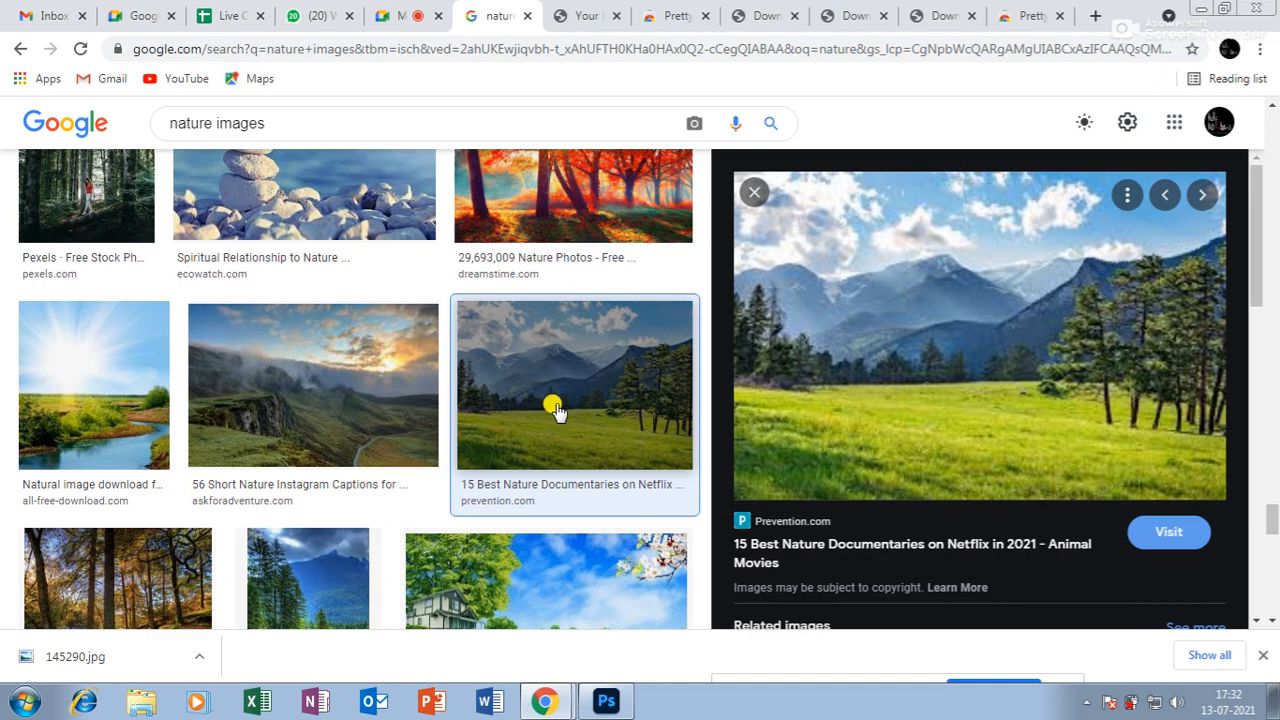
Save the meadow picture to the Desktop as images.jpg, then switch to Photoshop.
{"action": "right_click", "coordinate": [926, 306]}
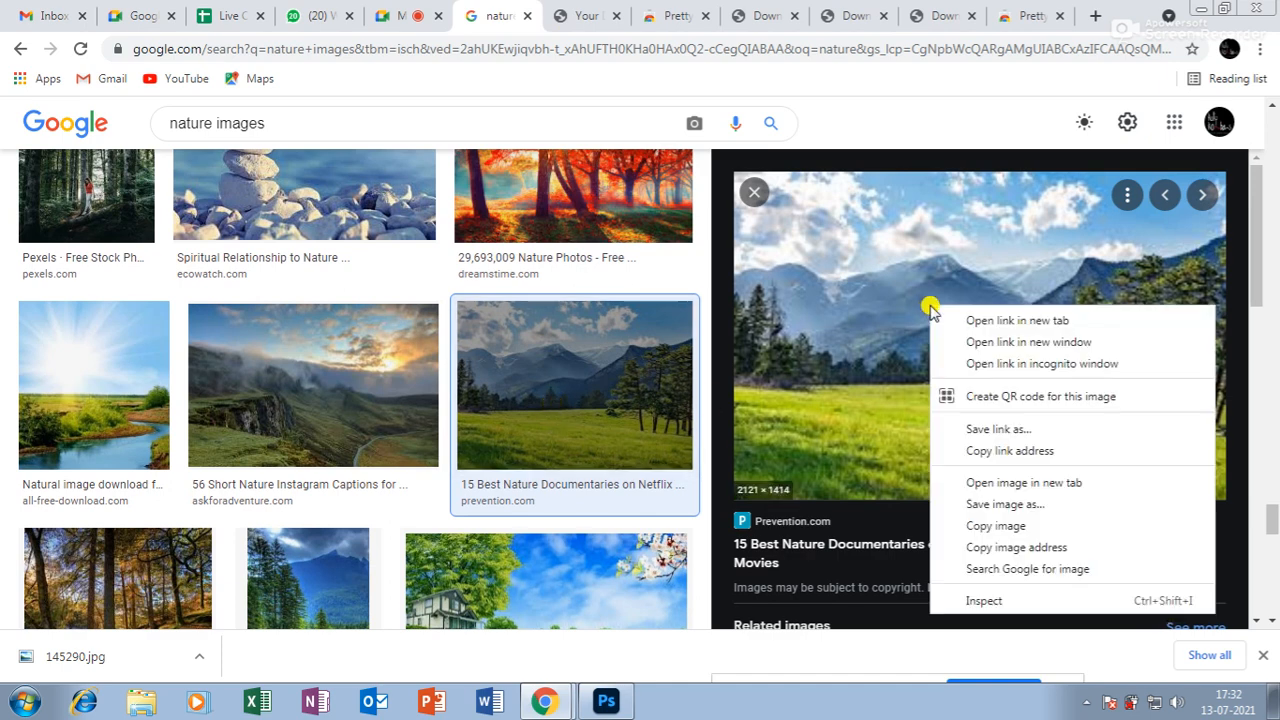
{"action": "left_click", "coordinate": [1010, 504]}
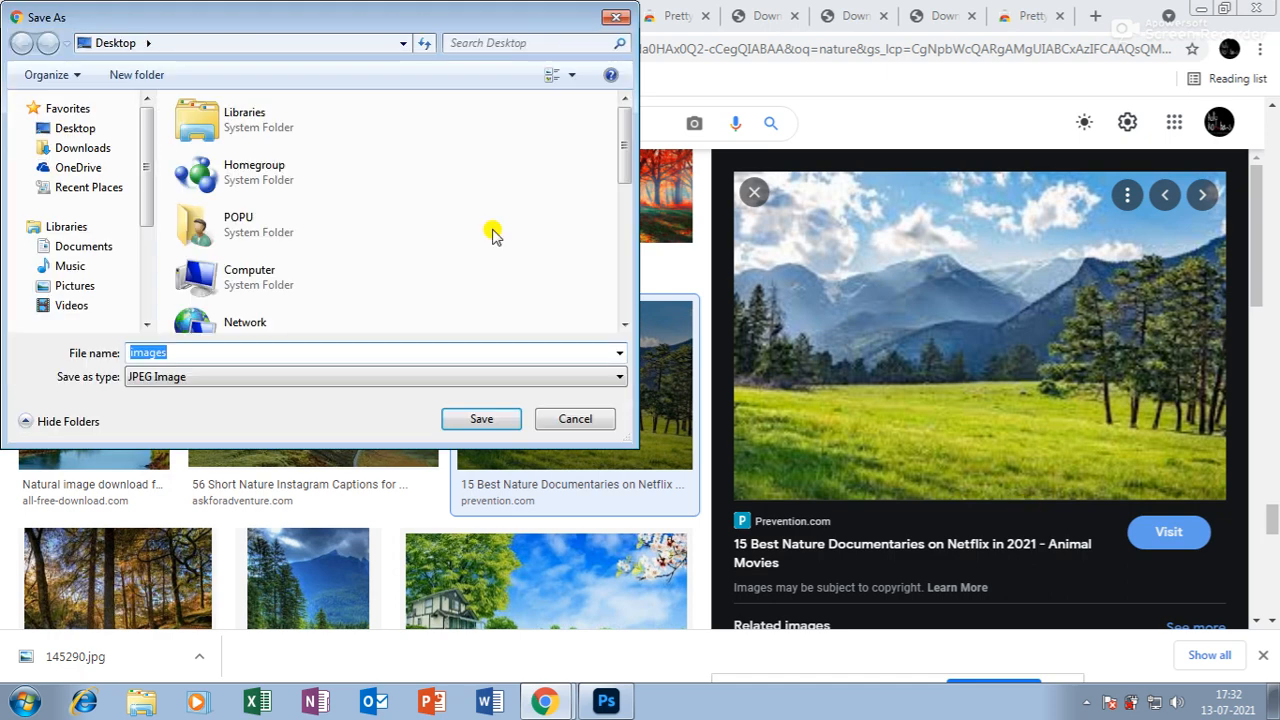
{"action": "left_click", "coordinate": [458, 418]}
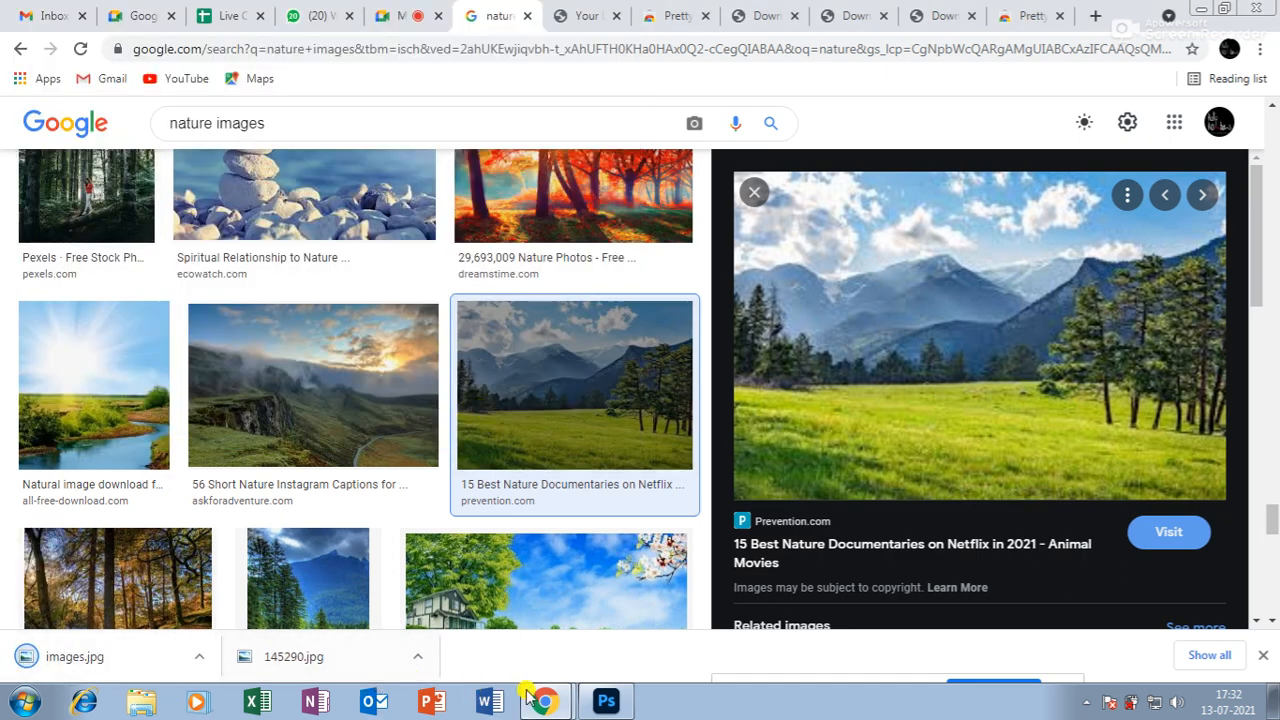
{"action": "left_click", "coordinate": [605, 701]}
Open images.jpg from the Desktop as a new document.
{"action": "left_click", "coordinate": [19, 94]}
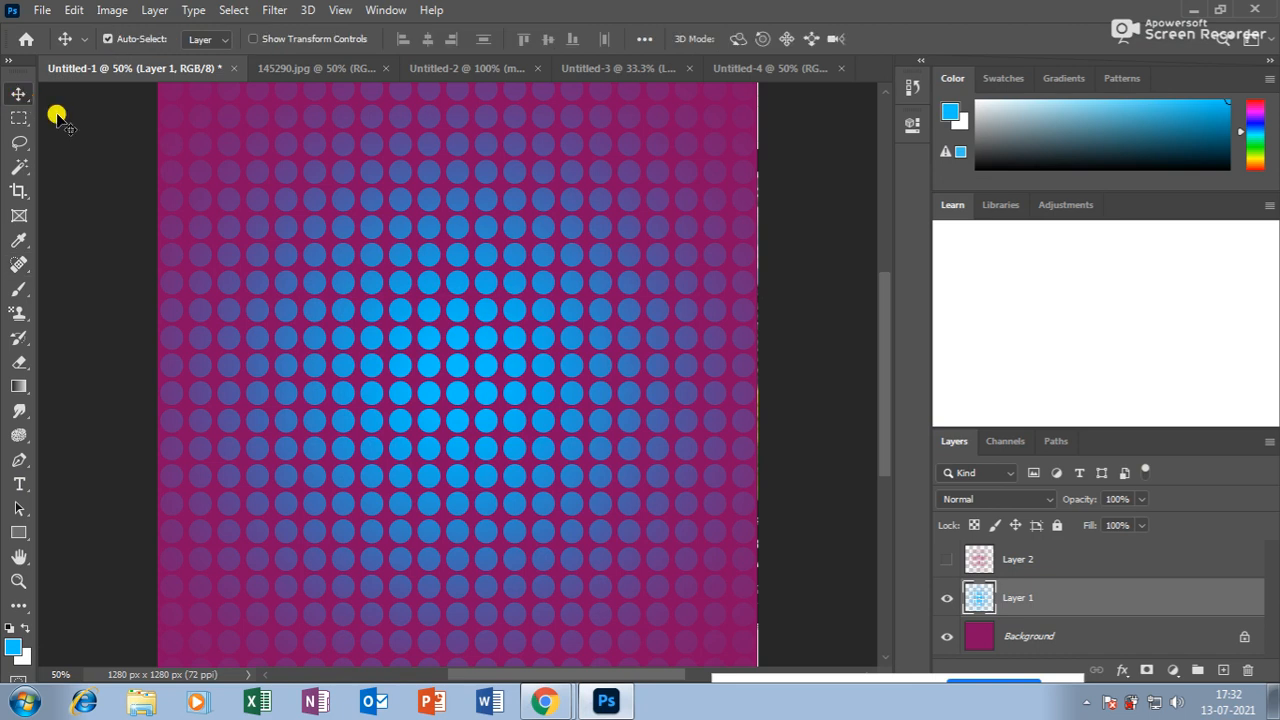
{"action": "key", "text": "ctrl+o"}
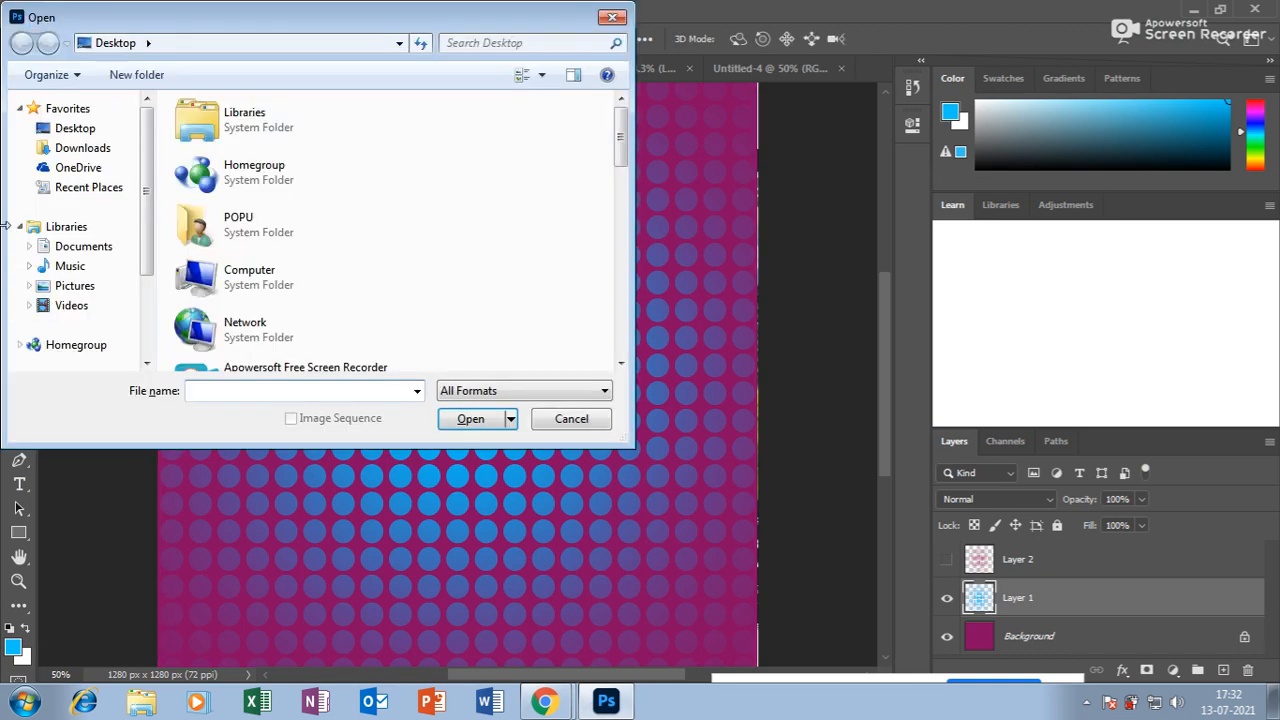
{"action": "left_click", "coordinate": [84, 128]}
{"action": "left_click_drag", "start_coordinate": [619, 128], "coordinate": [619, 272]}
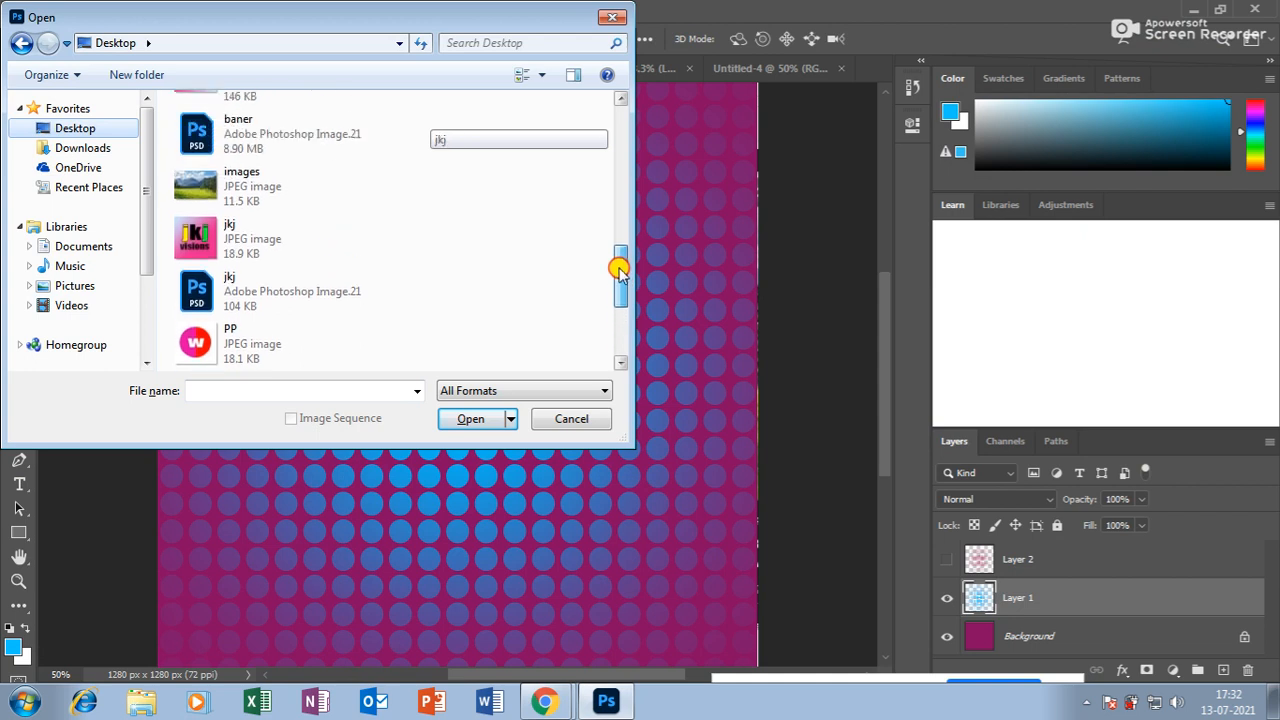
{"action": "left_click", "coordinate": [290, 186]}
{"action": "left_click", "coordinate": [485, 420]}
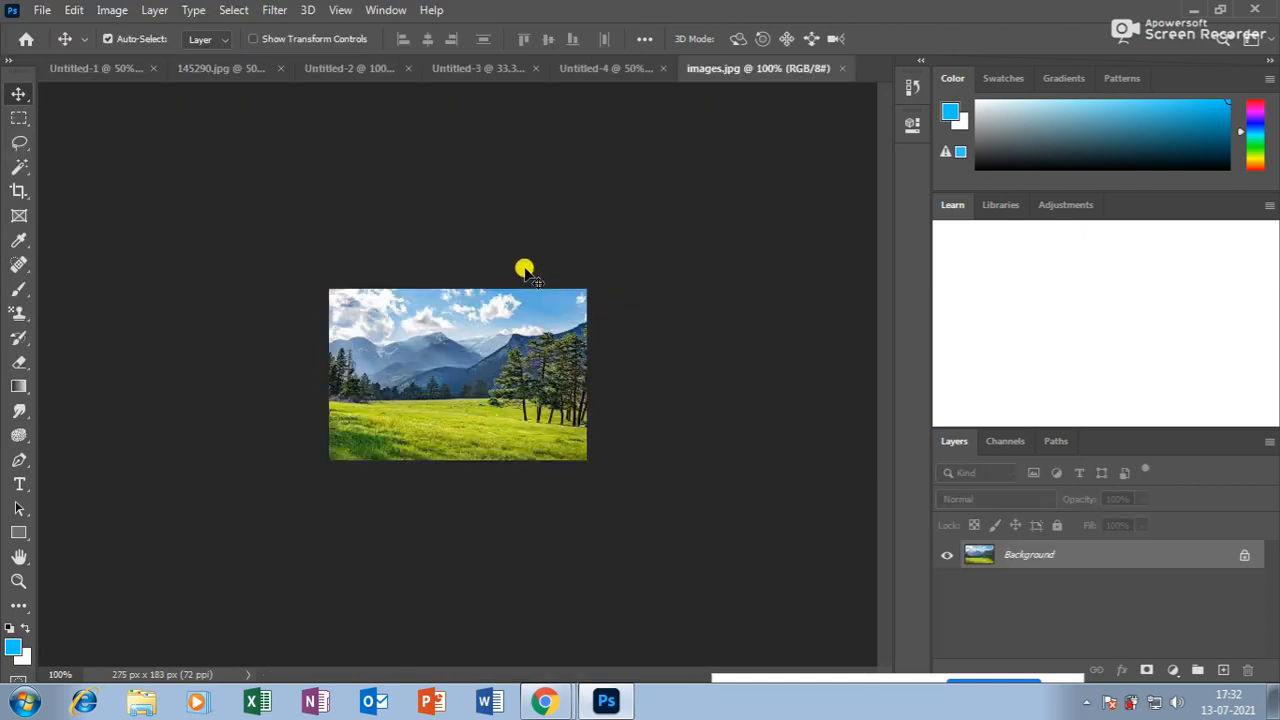
Zoom in and back out to 100%, then return to Chrome's nature image results.
{"action": "key", "text": "ctrl+plus"}
{"action": "key", "text": "ctrl+plus"}
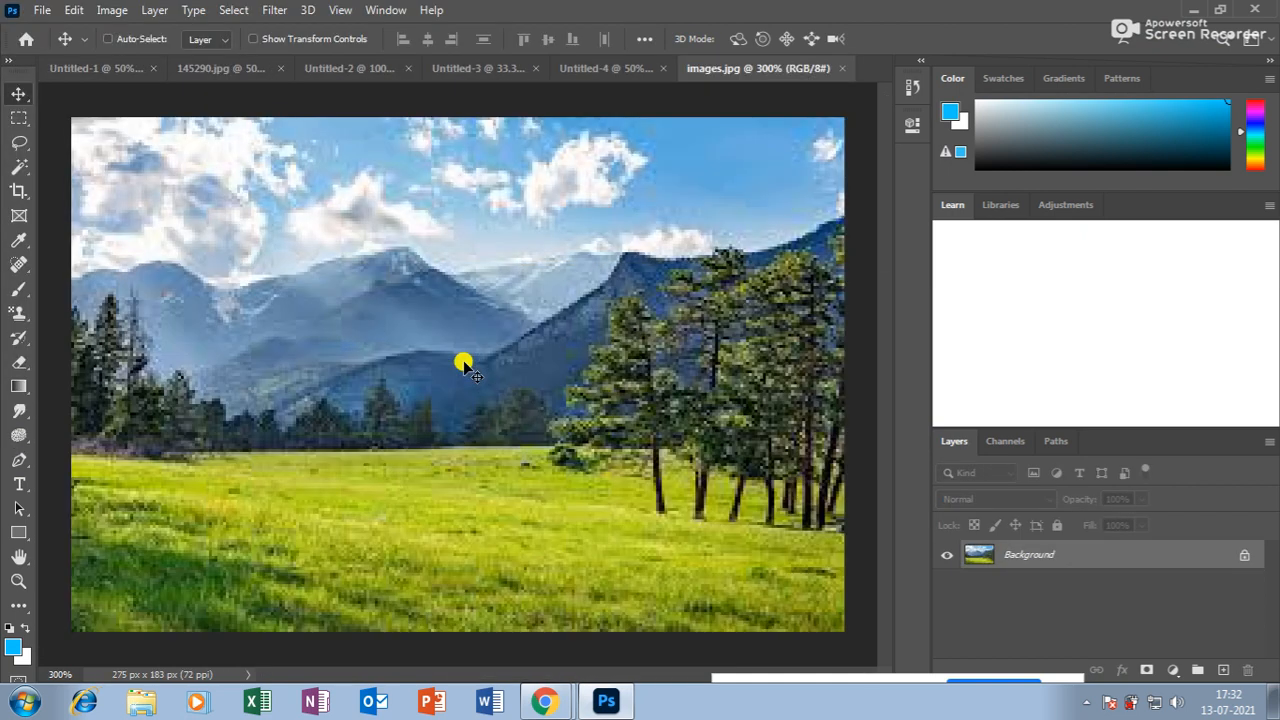
{"action": "key", "text": "ctrl+minus"}
{"action": "key", "text": "ctrl+minus"}
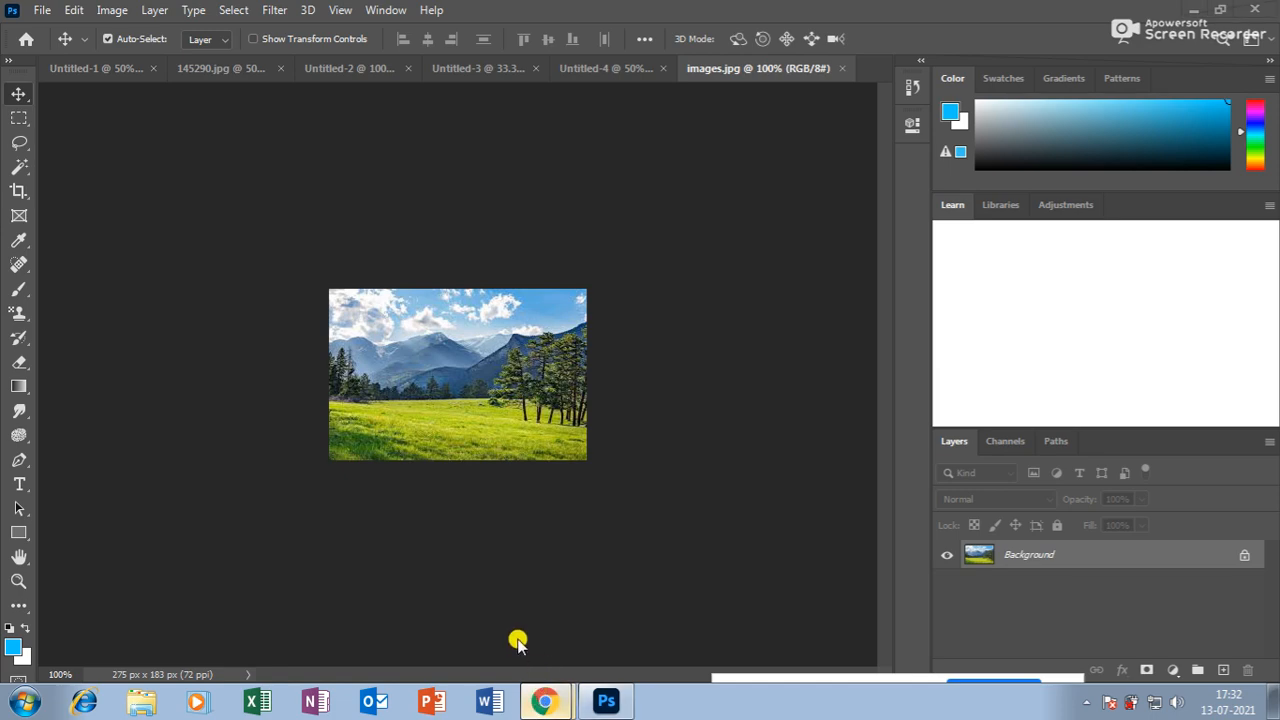
{"action": "left_click", "coordinate": [521, 644]}
{"action": "scroll", "coordinate": [548, 482], "scroll_direction": "down", "scroll_amount": 4}
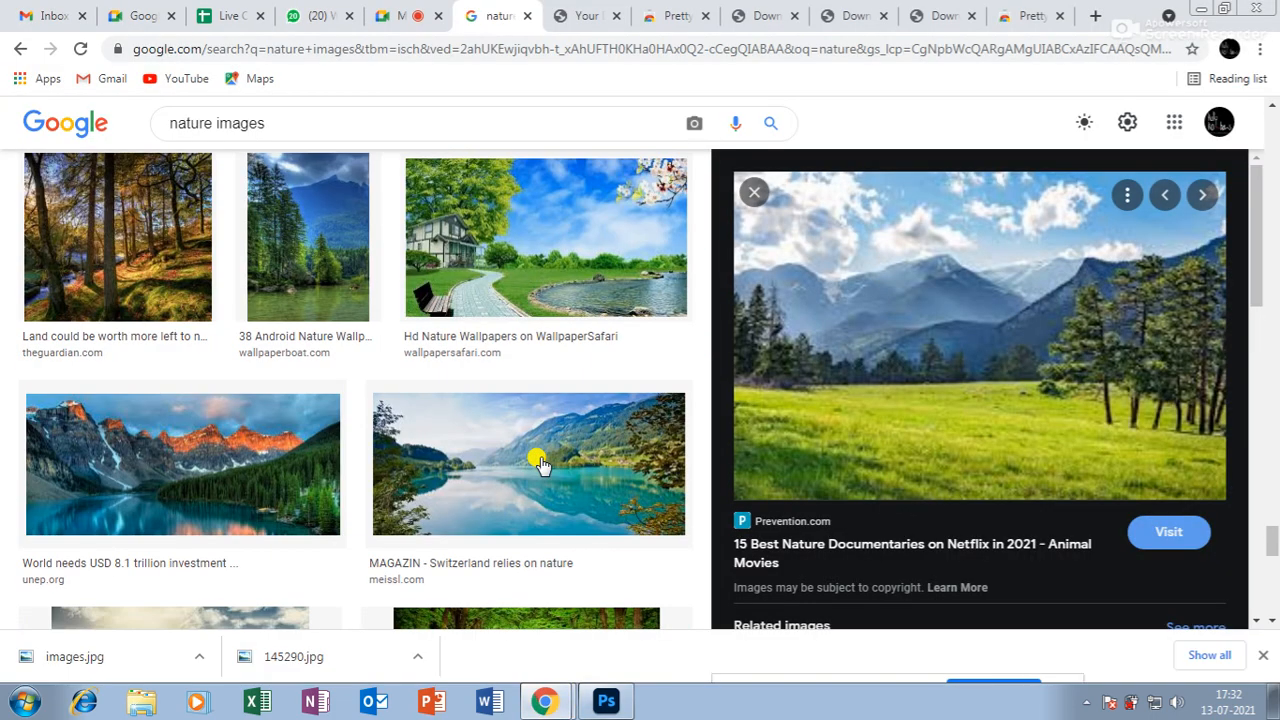
Open the house-and-pond wallpaper's WallpaperSafari page and save it to the Desktop as 4Lw7Ur.jpg.
{"action": "left_click", "coordinate": [567, 258]}
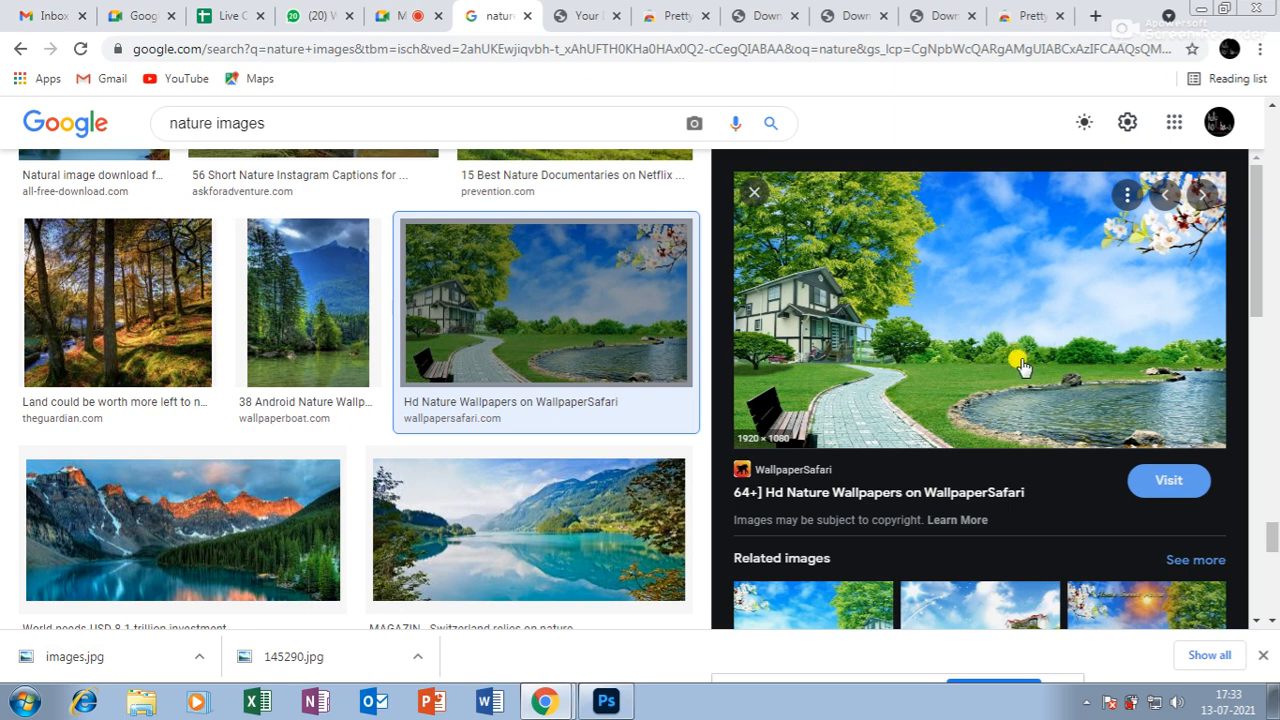
{"action": "left_click", "coordinate": [1038, 312]}
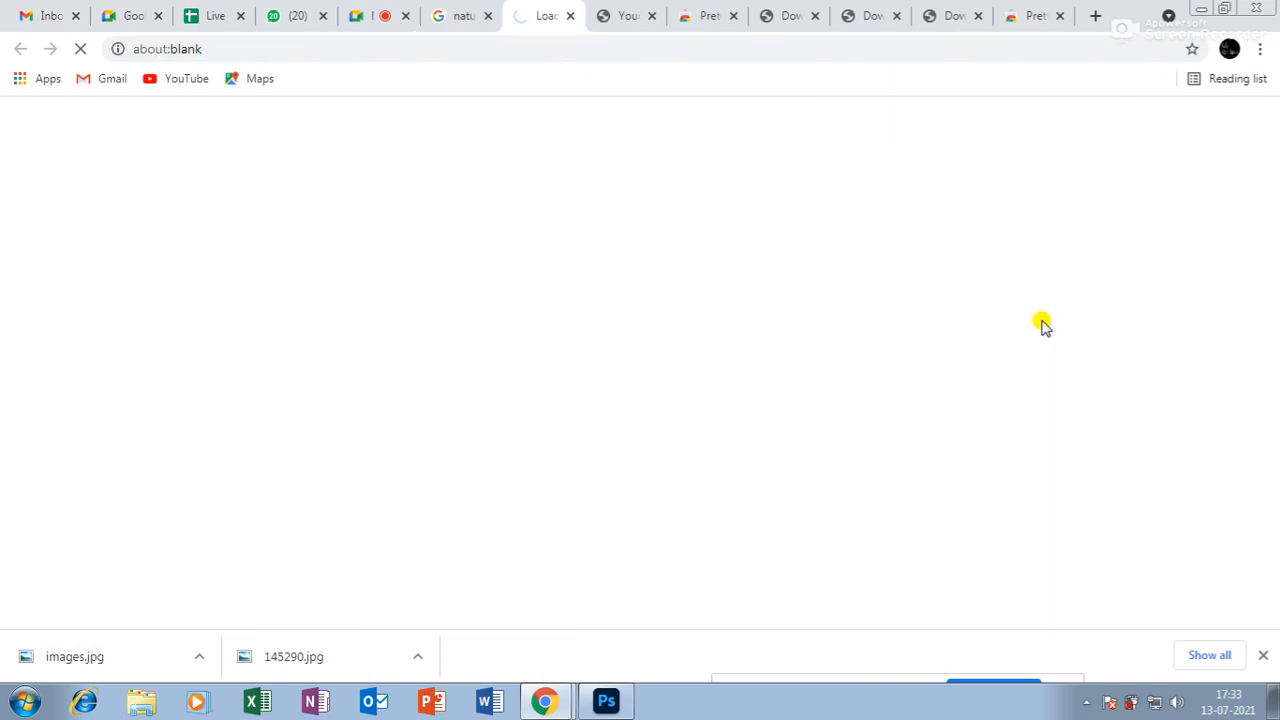
{"action": "scroll", "coordinate": [1034, 322], "scroll_direction": "down", "scroll_amount": 3}
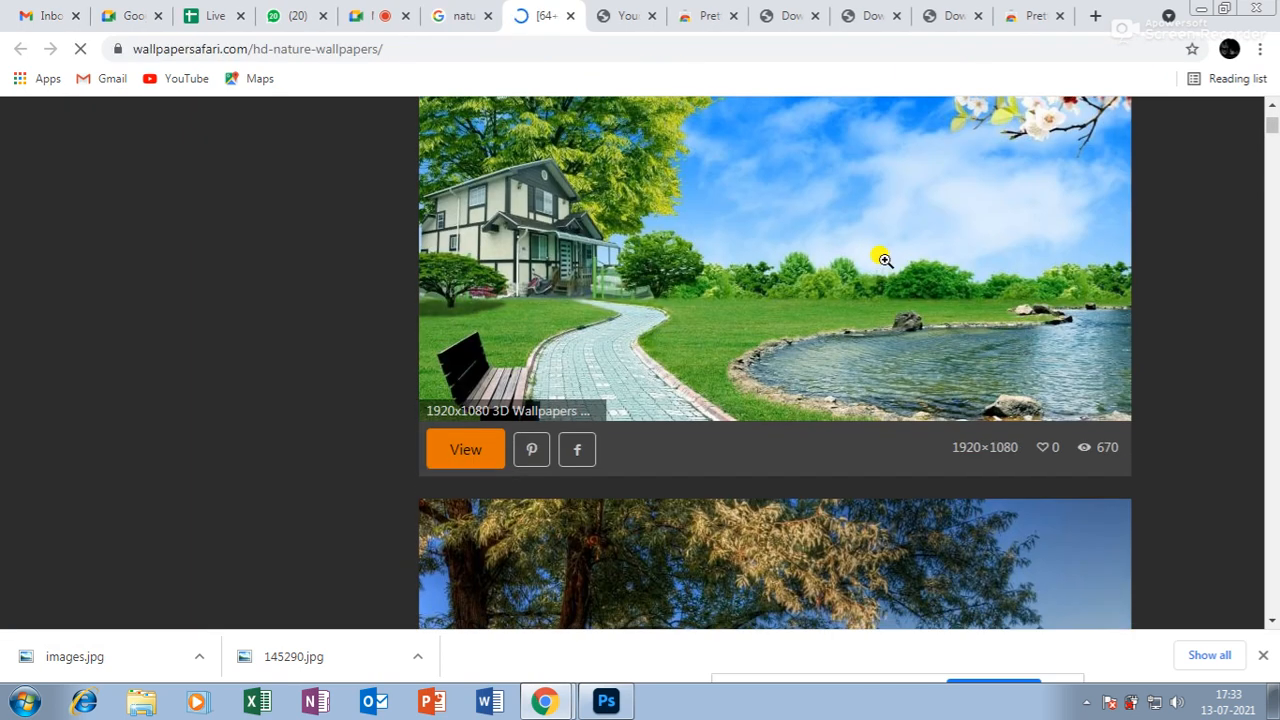
{"action": "right_click", "coordinate": [884, 260]}
{"action": "left_click", "coordinate": [958, 452]}
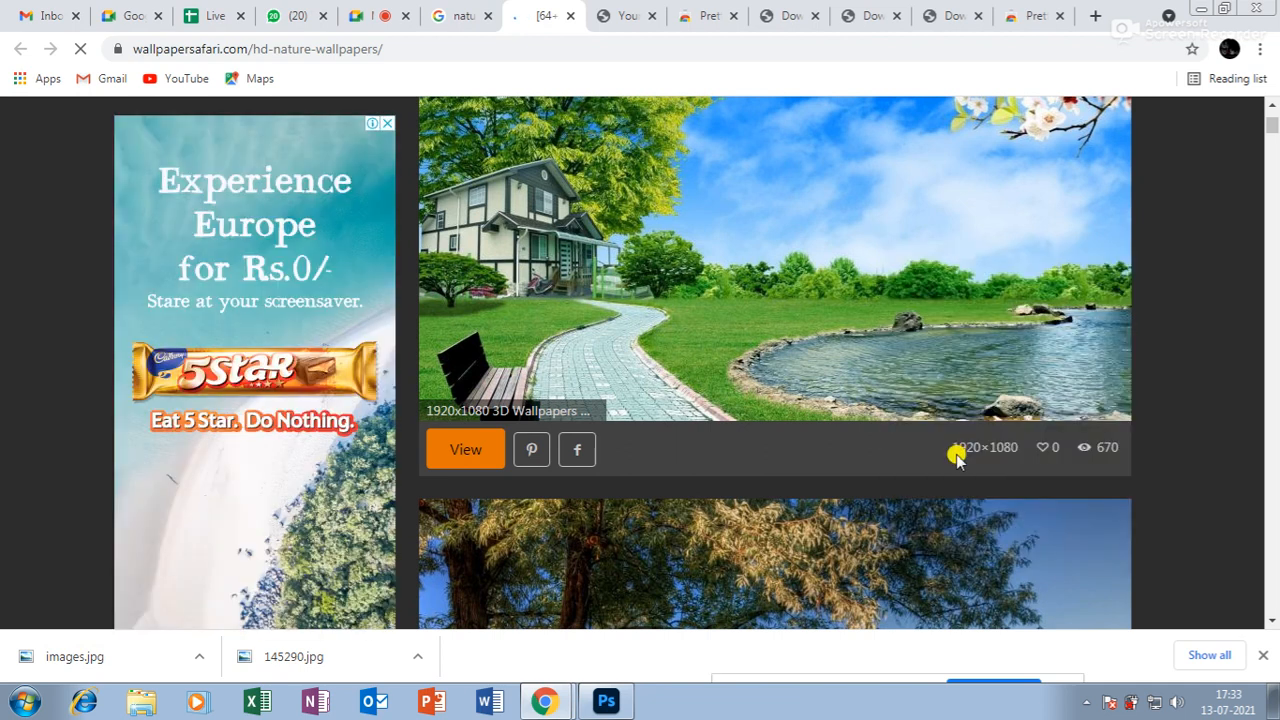
{"action": "left_click", "coordinate": [478, 420]}
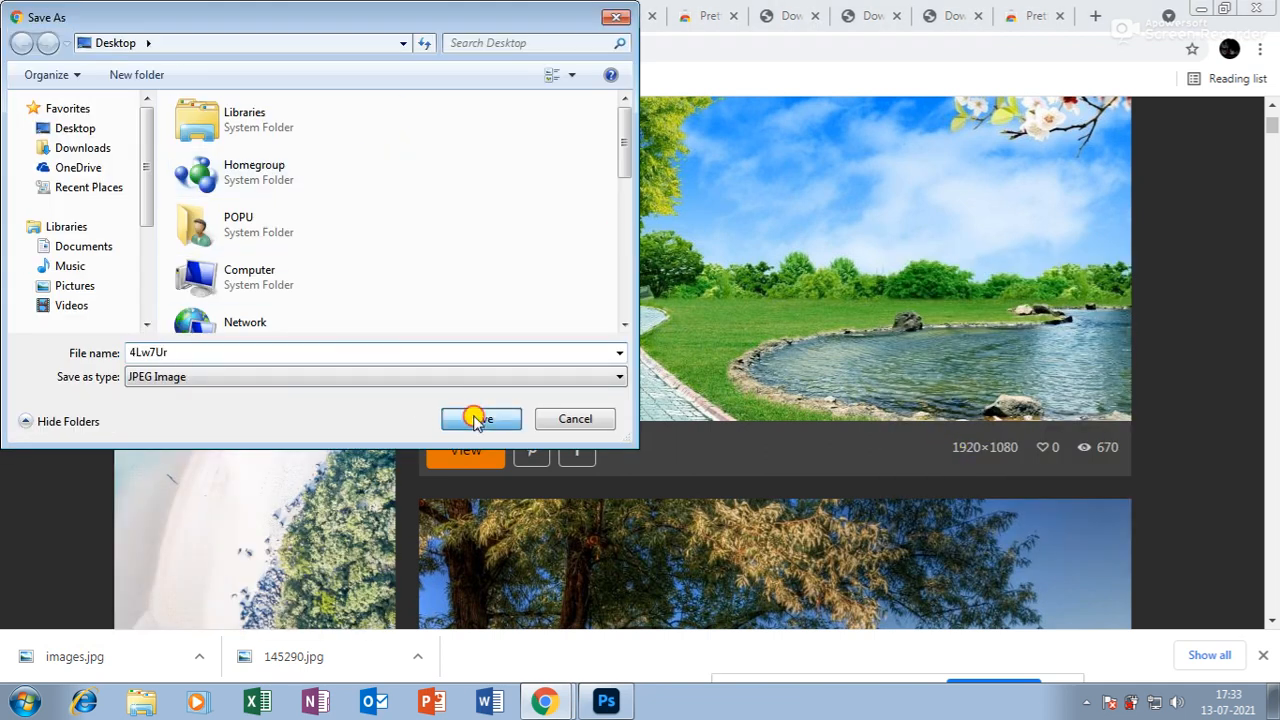
{"action": "left_click", "coordinate": [605, 703]}
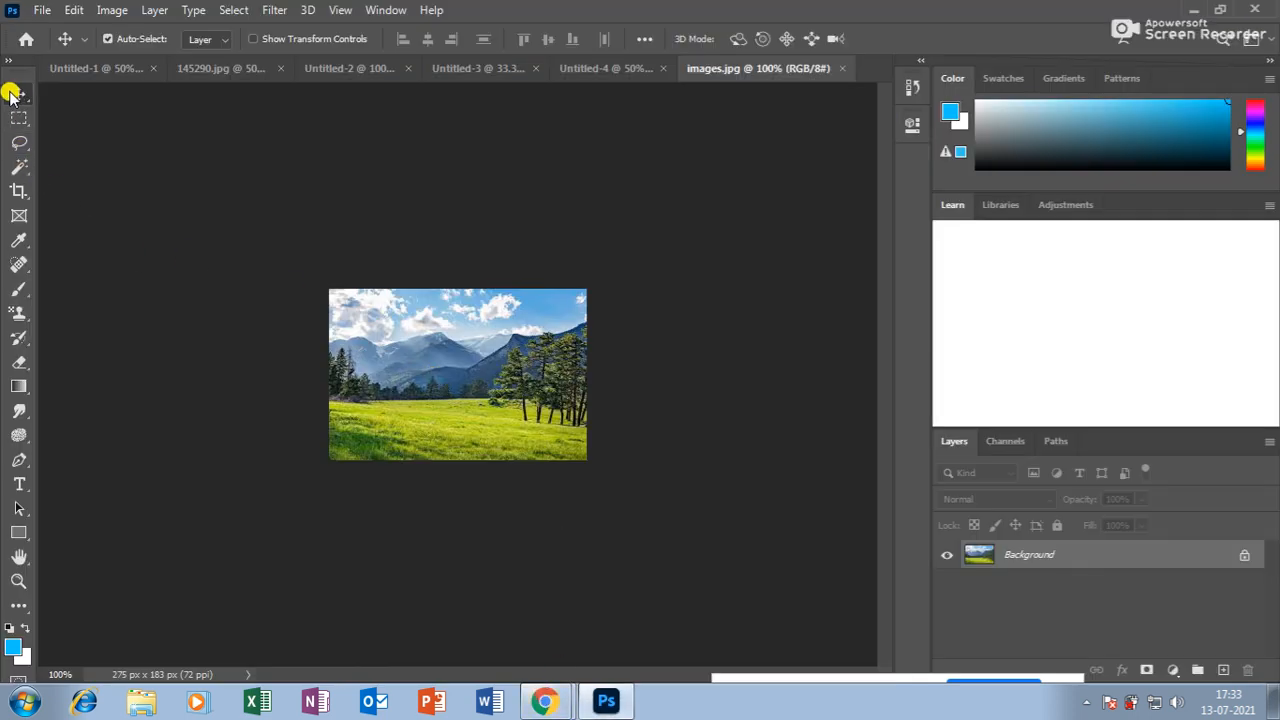
Open 4Lw7Ur.jpg from the Desktop as a 760 × 427 px document, zooming to 200% and back.
{"action": "key", "text": "ctrl+o"}
{"action": "left_click_drag", "start_coordinate": [619, 135], "coordinate": [612, 197]}
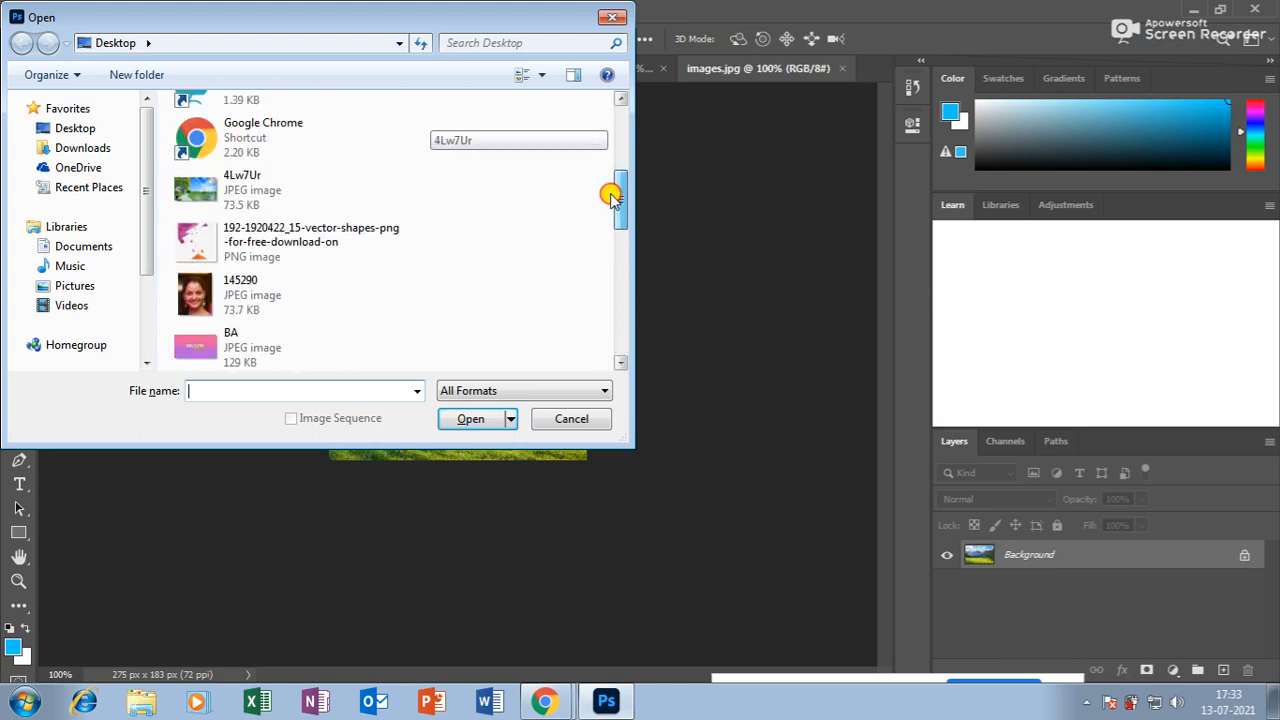
{"action": "left_click", "coordinate": [205, 188]}
{"action": "left_click", "coordinate": [470, 418]}
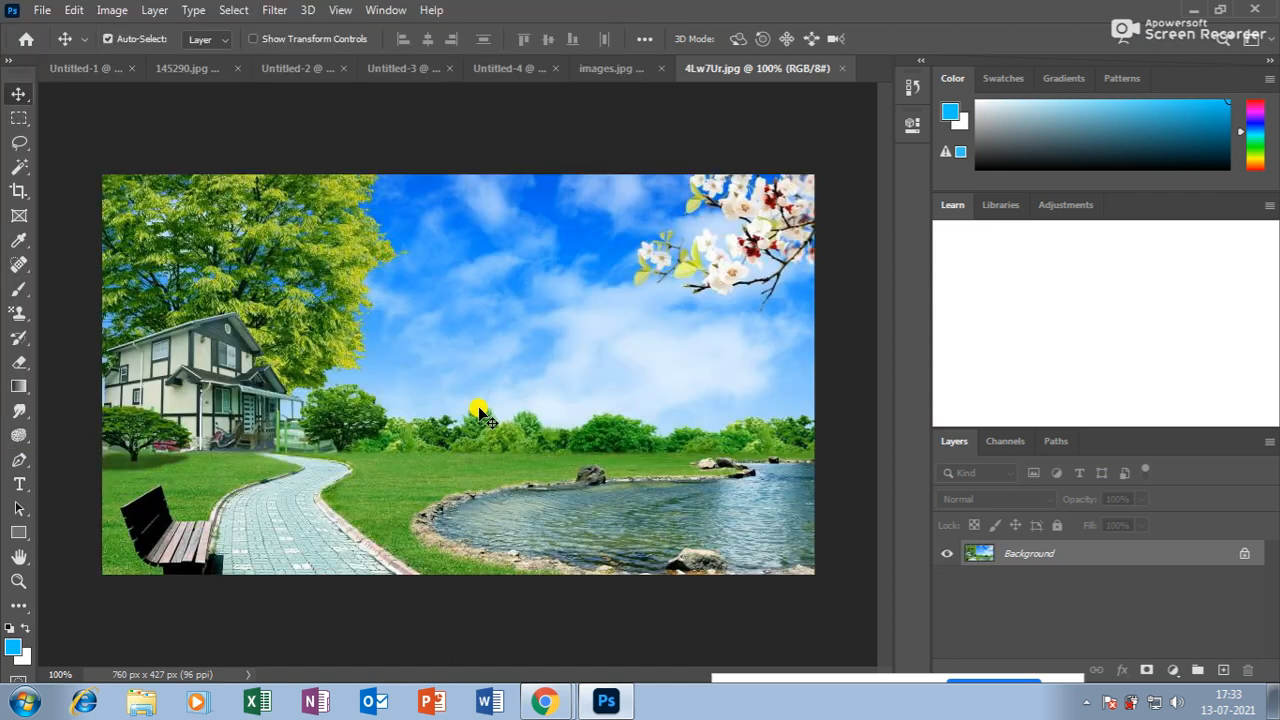
{"action": "key", "text": "ctrl+plus"}
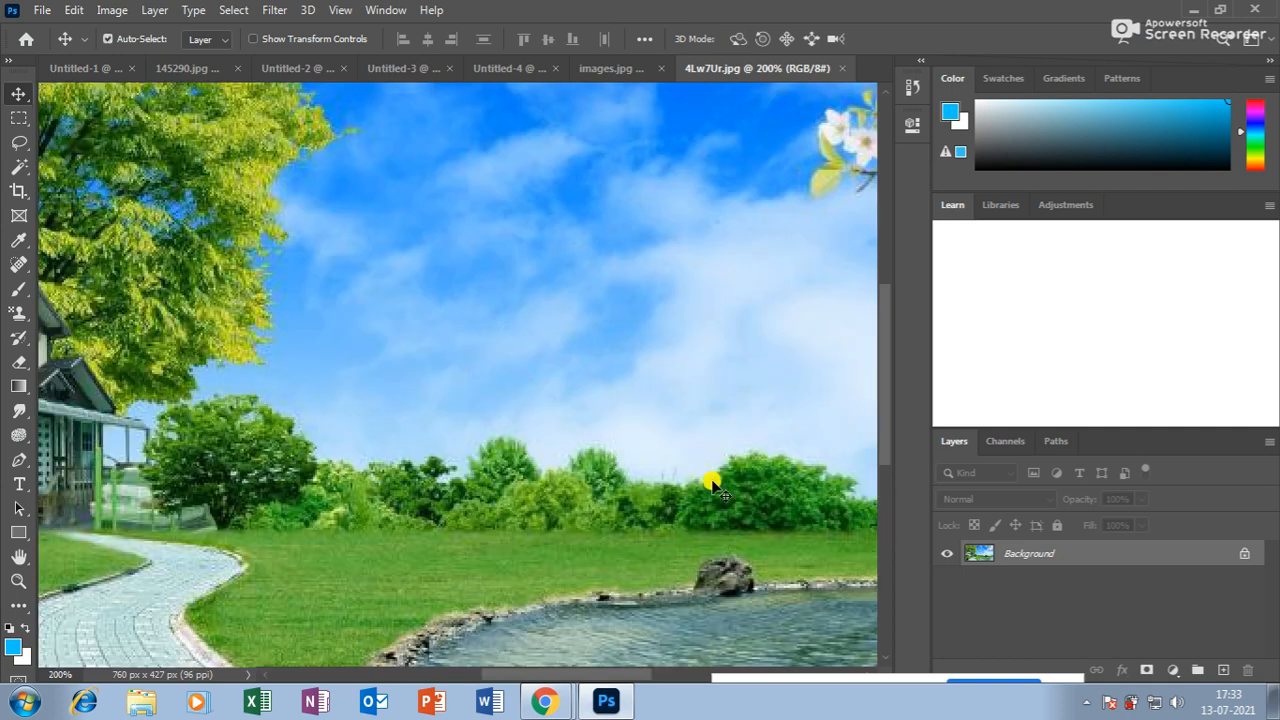
{"action": "key", "text": "ctrl+minus"}
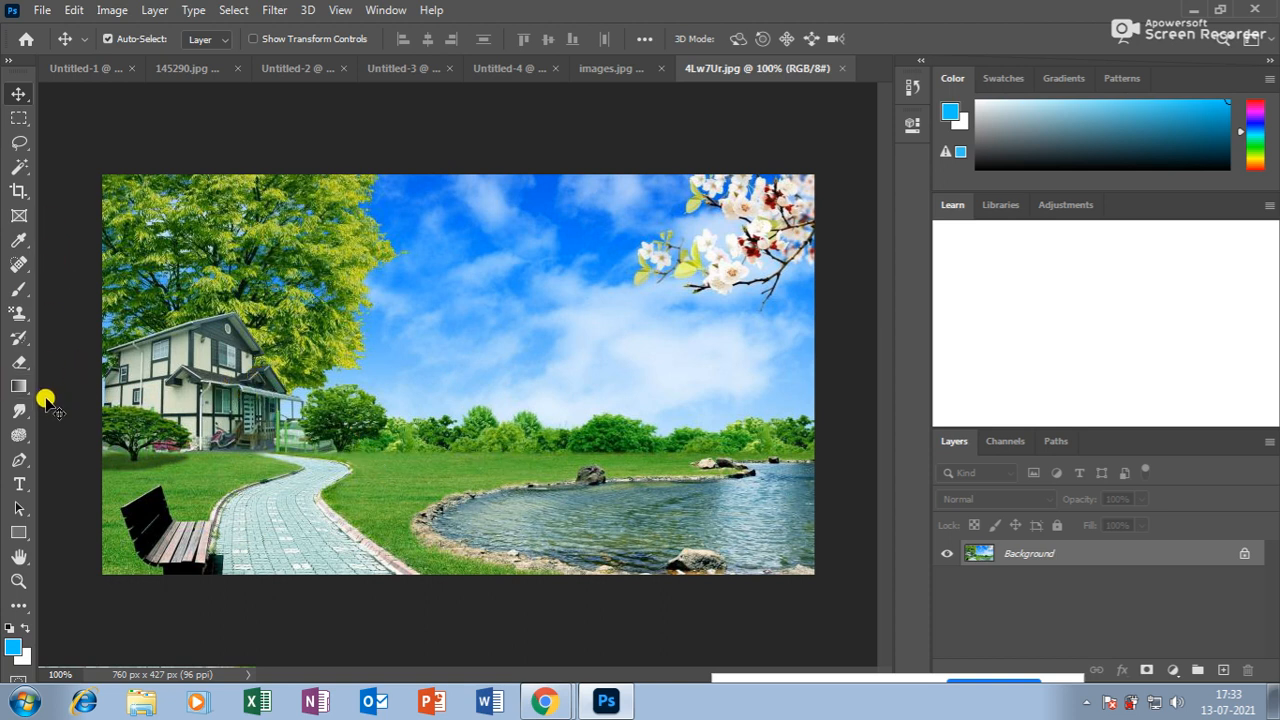
Switch to the Patch Tool and outline a trial patch area in the grass, then deselect.
{"action": "left_click", "coordinate": [22, 268]}
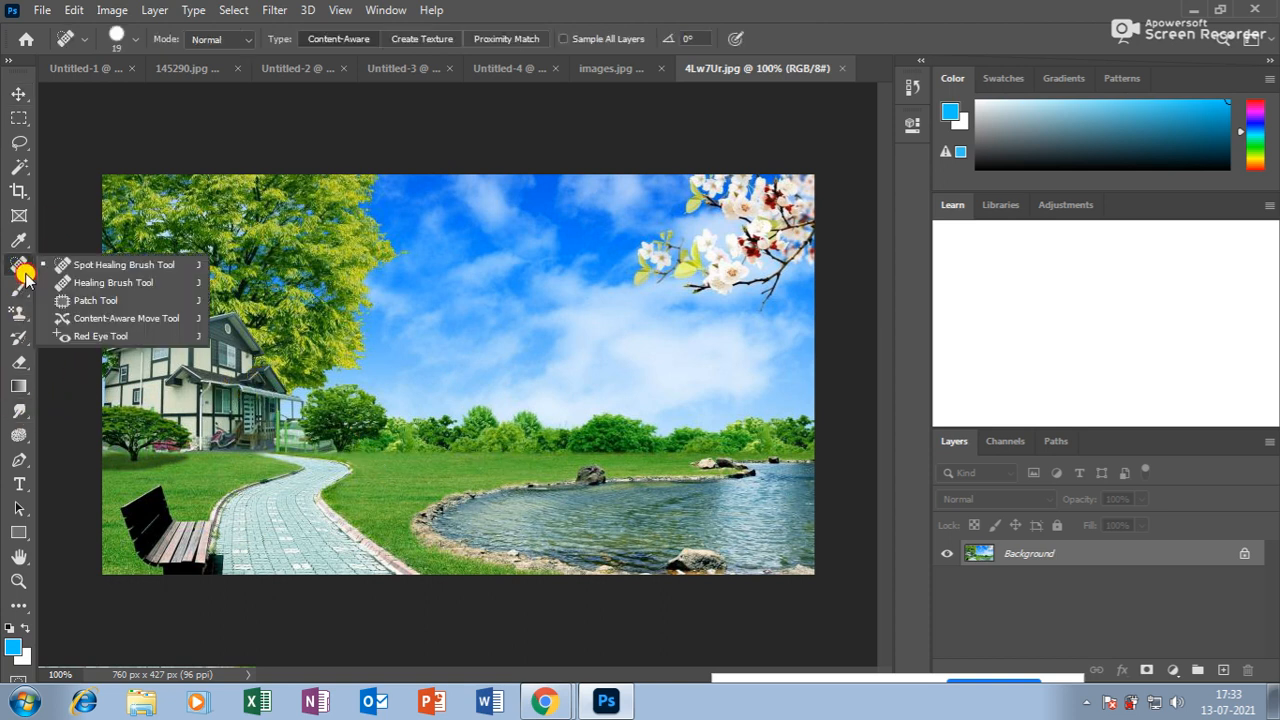
{"action": "left_click", "coordinate": [105, 302]}
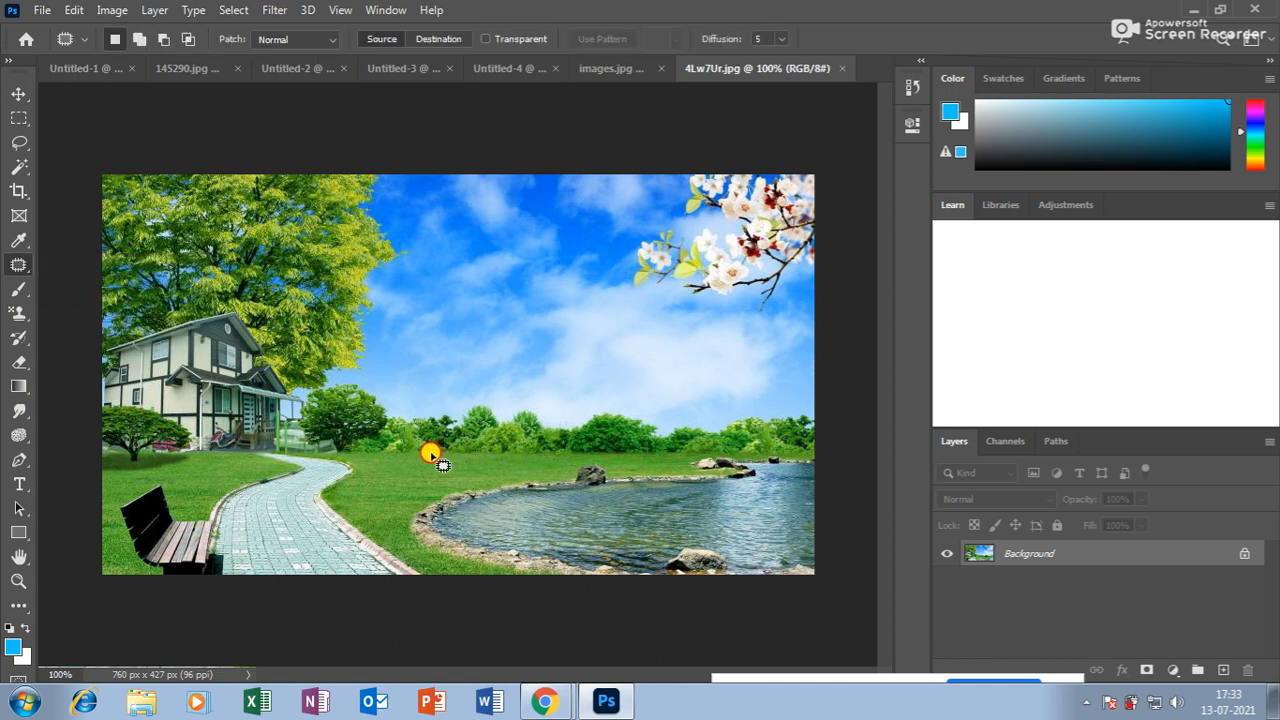
{"action": "mouse_move", "coordinate": [417, 452]}
{"action": "left_mouse_down"}
{"action": "mouse_move", "coordinate": [380, 460]}
{"action": "mouse_move", "coordinate": [395, 477]}
{"action": "mouse_move", "coordinate": [431, 479]}
{"action": "mouse_move", "coordinate": [452, 458]}
{"action": "mouse_move", "coordinate": [425, 466]}
{"action": "mouse_move", "coordinate": [451, 443]}
{"action": "left_mouse_up"}
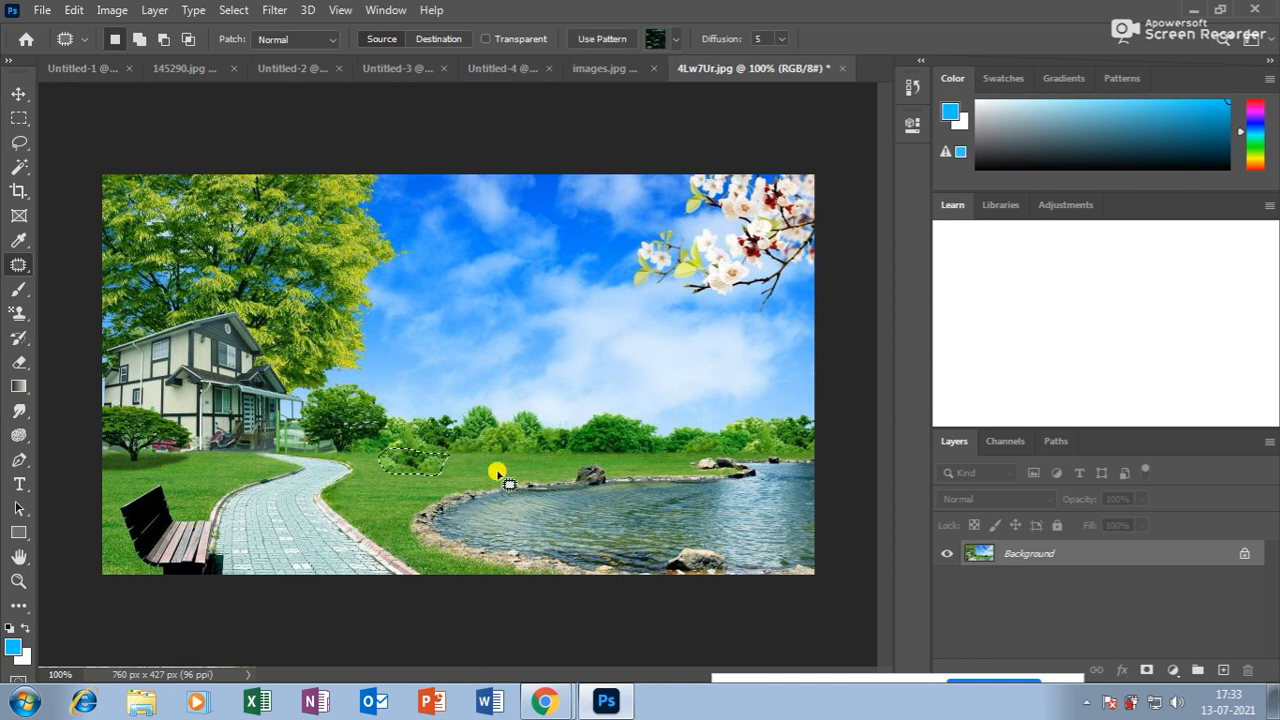
{"action": "key", "text": "ctrl+d"}
Zoom to 200% and try patching the grass beside the rock with pond water, then undo it.
{"action": "key", "text": "ctrl+plus"}
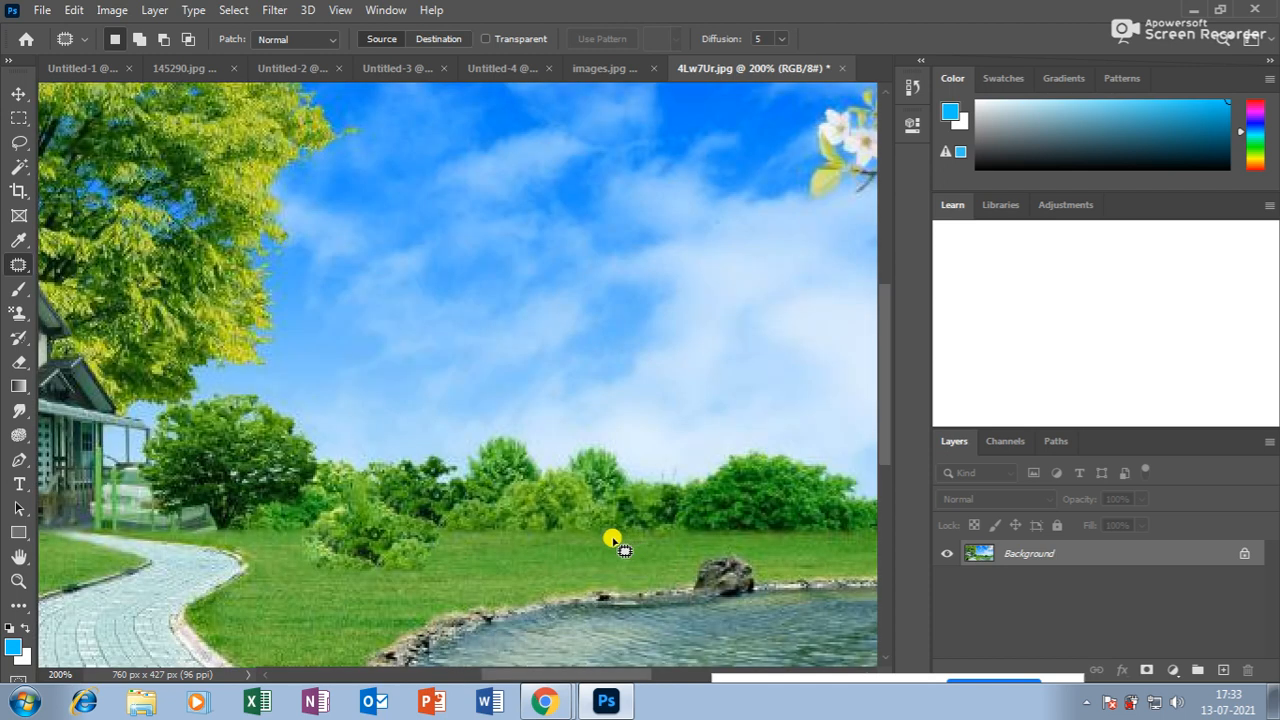
{"action": "scroll", "coordinate": [558, 546], "scroll_direction": "down", "scroll_amount": 3}
{"action": "scroll", "coordinate": [560, 548], "scroll_direction": "down", "scroll_amount": 2}
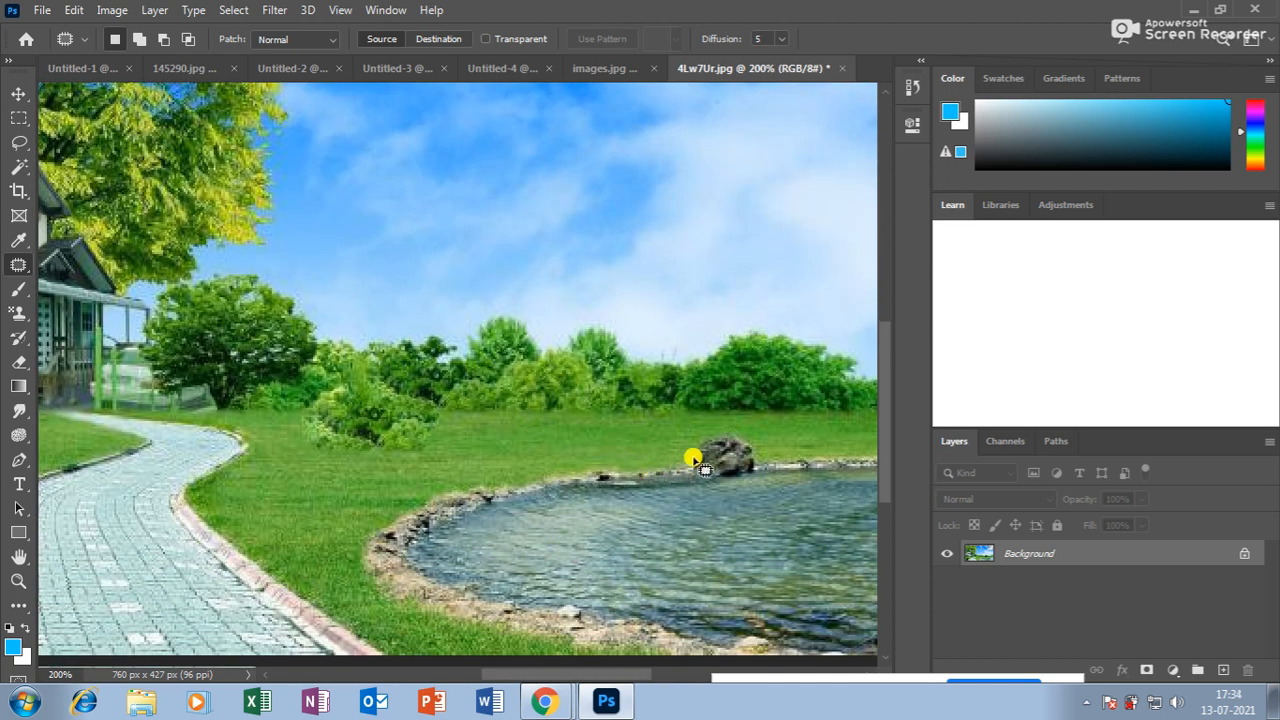
{"action": "mouse_move", "coordinate": [690, 466]}
{"action": "left_mouse_down"}
{"action": "mouse_move", "coordinate": [562, 439]}
{"action": "mouse_move", "coordinate": [482, 444]}
{"action": "mouse_move", "coordinate": [407, 470]}
{"action": "mouse_move", "coordinate": [414, 488]}
{"action": "mouse_move", "coordinate": [446, 491]}
{"action": "mouse_move", "coordinate": [688, 464]}
{"action": "left_mouse_up"}
{"action": "left_click_drag", "start_coordinate": [594, 460], "coordinate": [700, 514]}
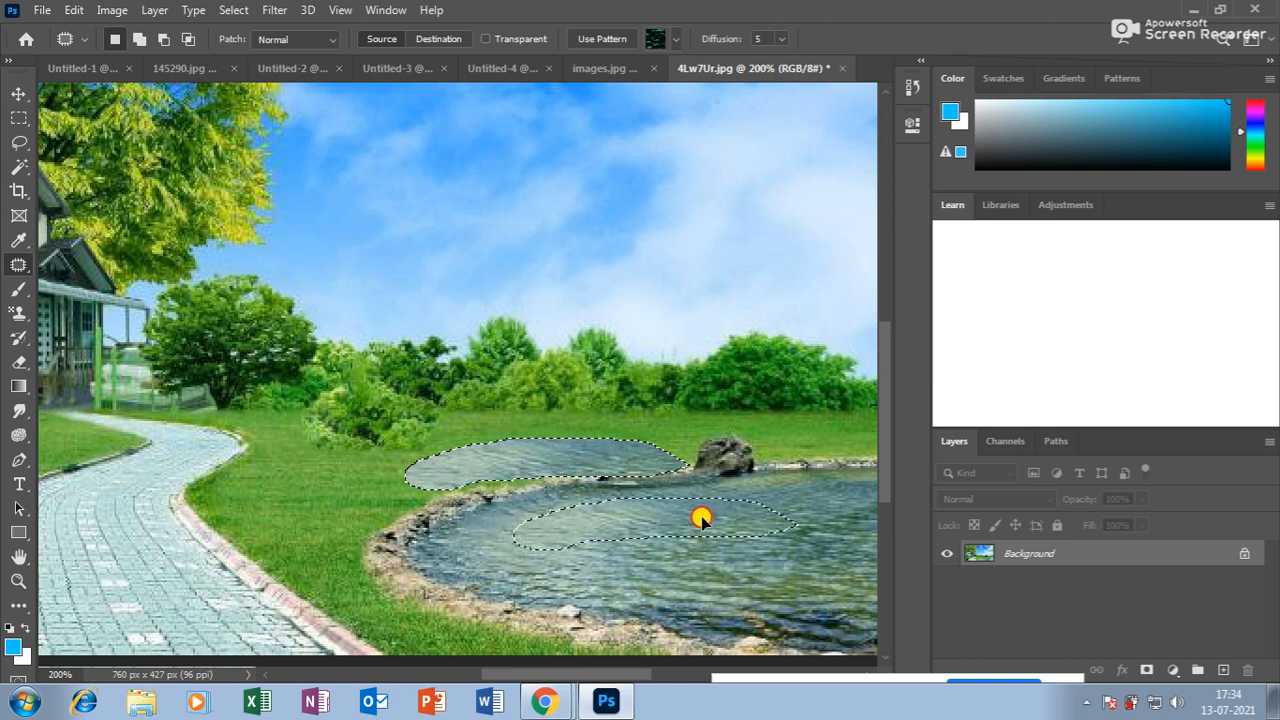
{"action": "key", "text": "ctrl+z"}
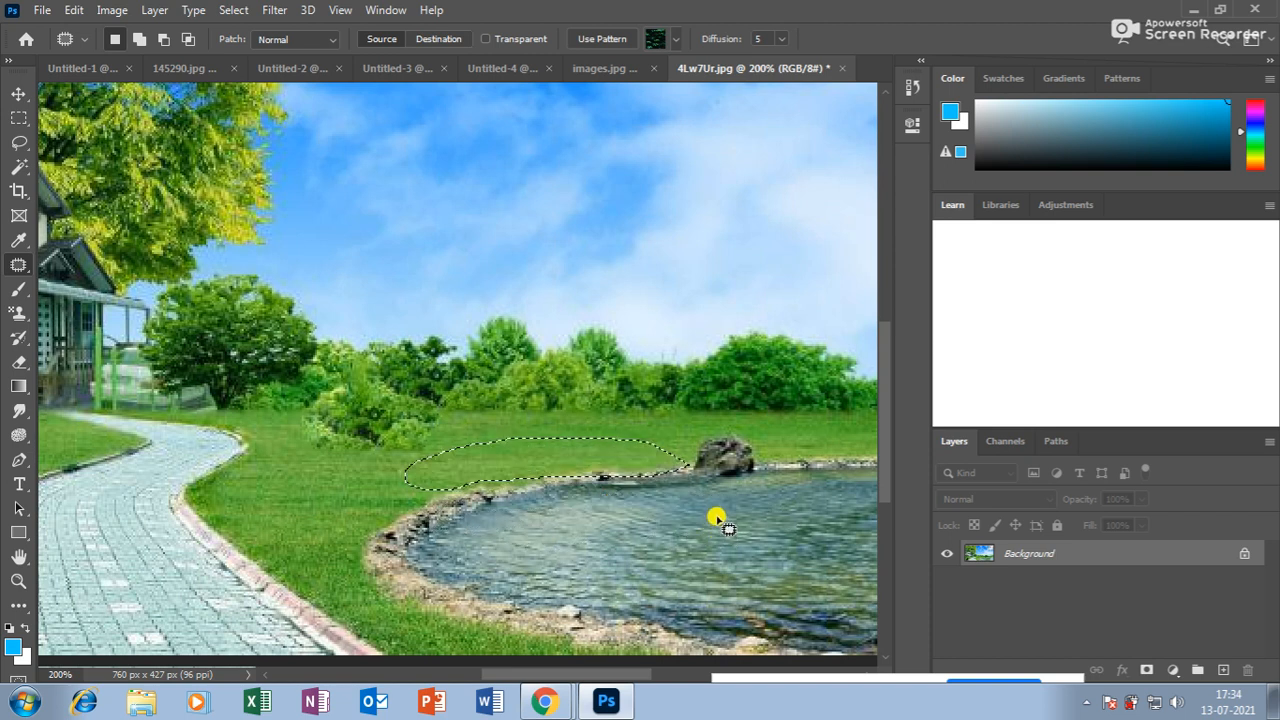
{"action": "key", "text": "ctrl+d"}
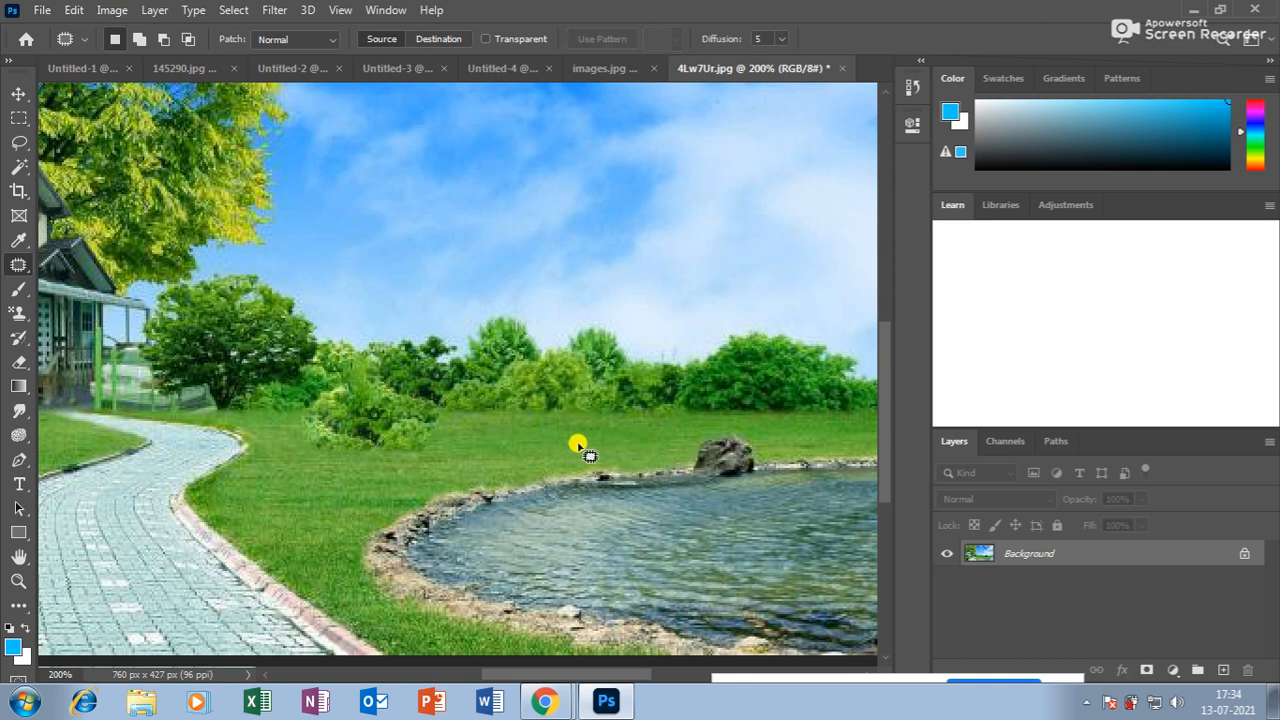
Patch a copy of the pond-side rock into the grass to its left and zoom back out.
{"action": "mouse_move", "coordinate": [551, 433]}
{"action": "left_mouse_down"}
{"action": "mouse_move", "coordinate": [547, 472]}
{"action": "mouse_move", "coordinate": [577, 475]}
{"action": "mouse_move", "coordinate": [591, 428]}
{"action": "mouse_move", "coordinate": [561, 425]}
{"action": "mouse_move", "coordinate": [714, 451]}
{"action": "left_mouse_up"}
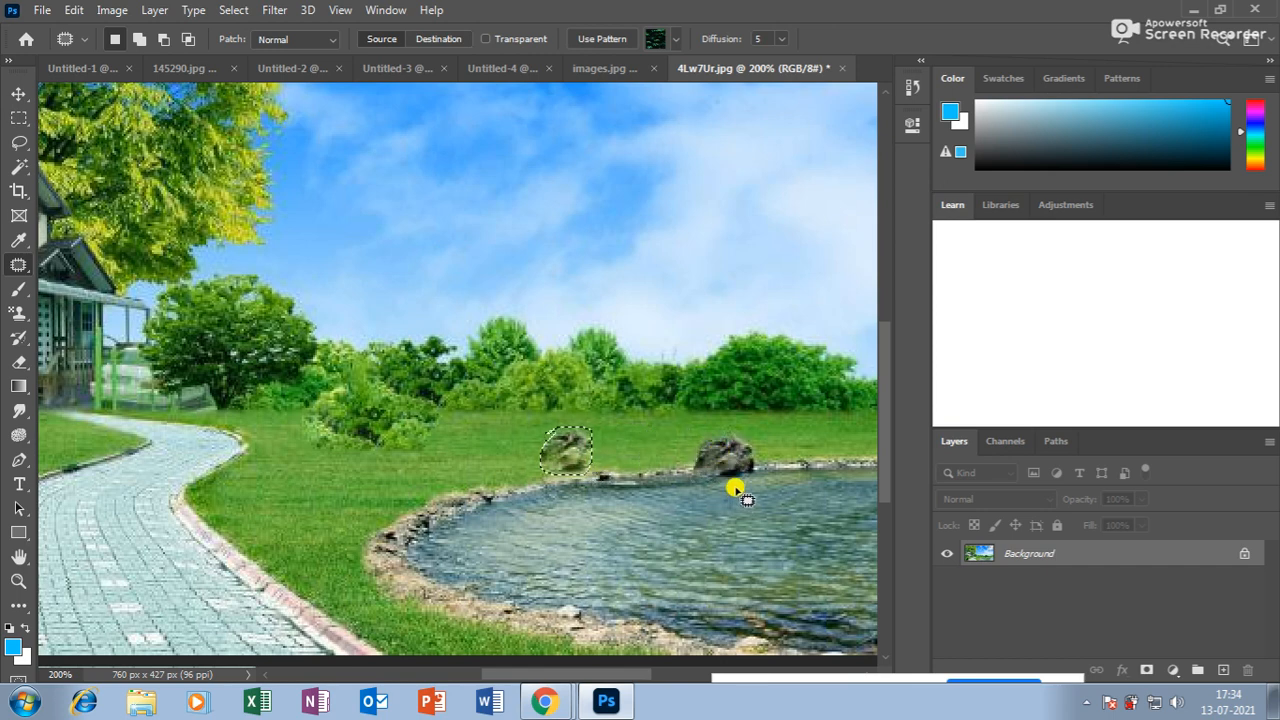
{"action": "key", "text": "ctrl+d"}
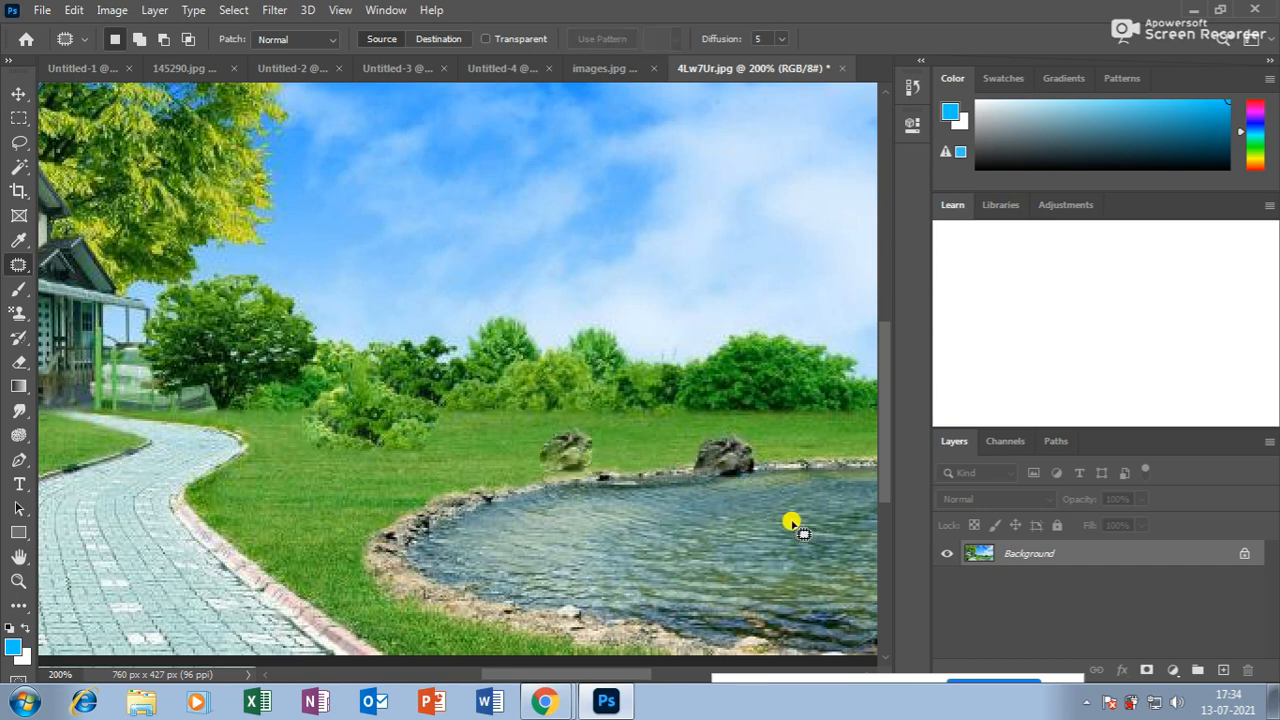
{"action": "key", "text": "ctrl+minus"}
{"action": "key", "text": "ctrl+minus"}
{"action": "key", "text": "ctrl+minus"}
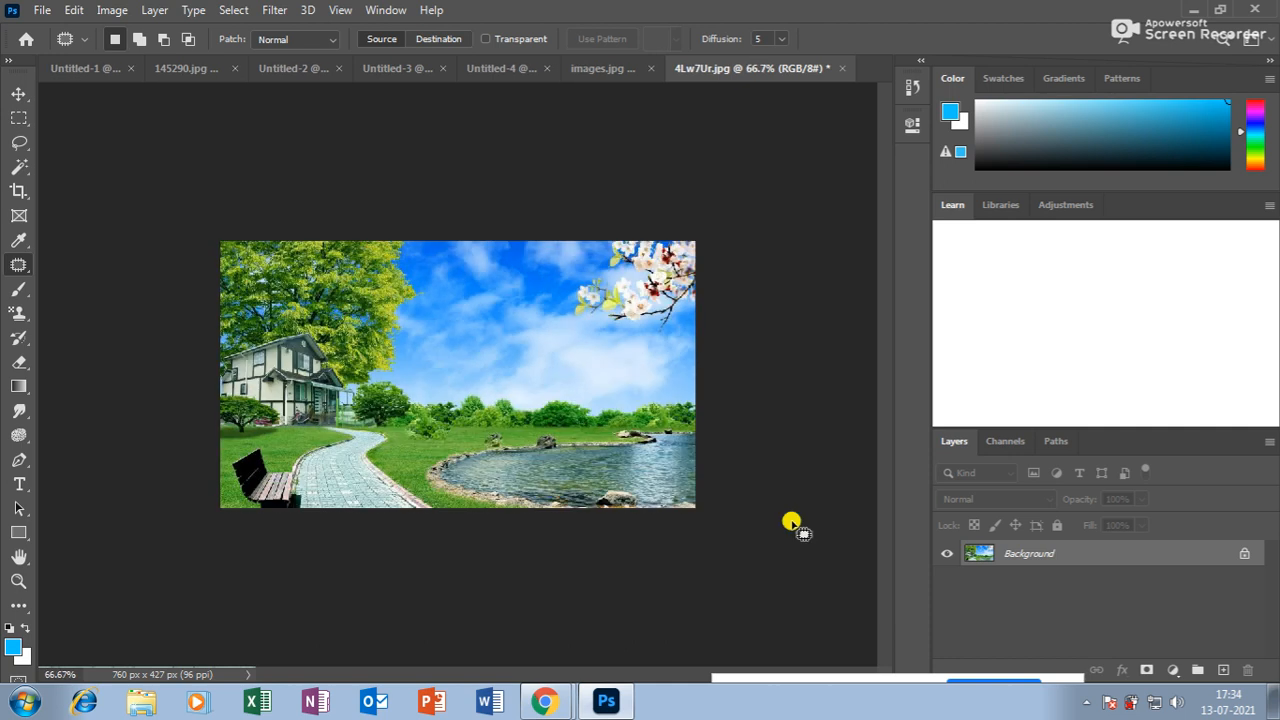
{"action": "right_click", "coordinate": [24, 265]}
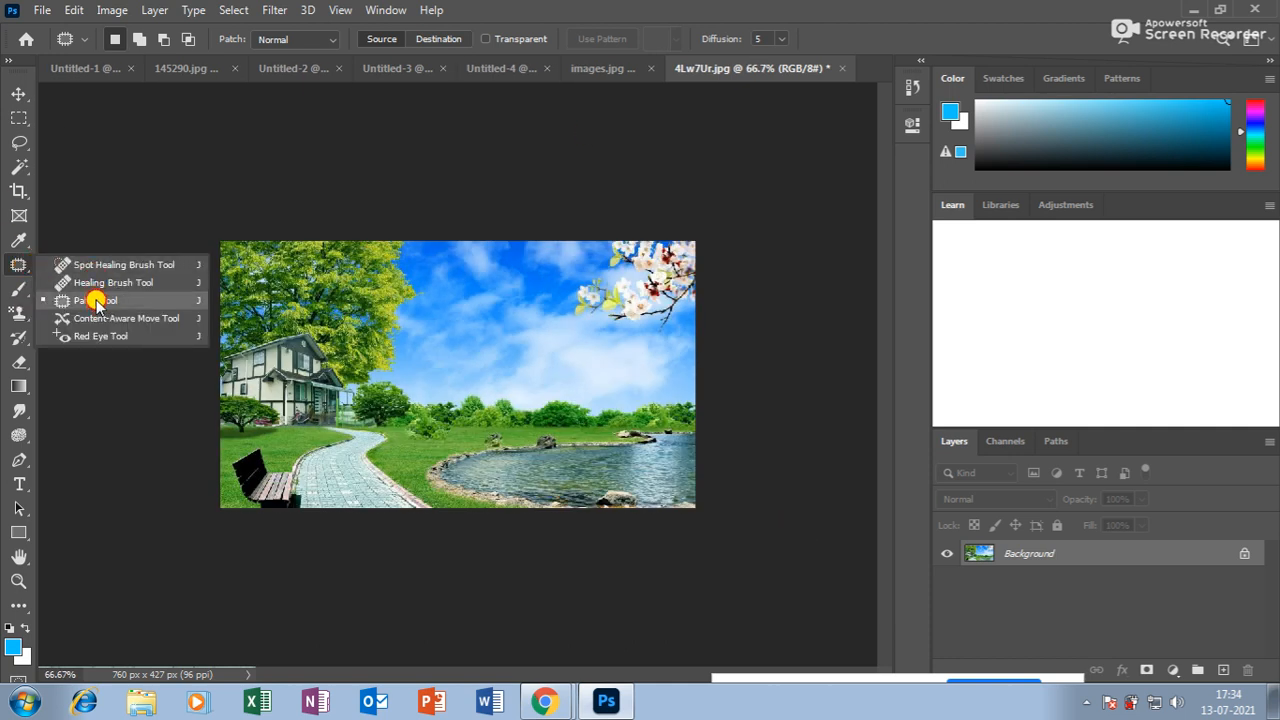
At 100% zoom, blend a small sky area with nearby sky using the Patch Tool.
{"action": "left_click", "coordinate": [97, 301]}
{"action": "key", "text": "ctrl+plus"}
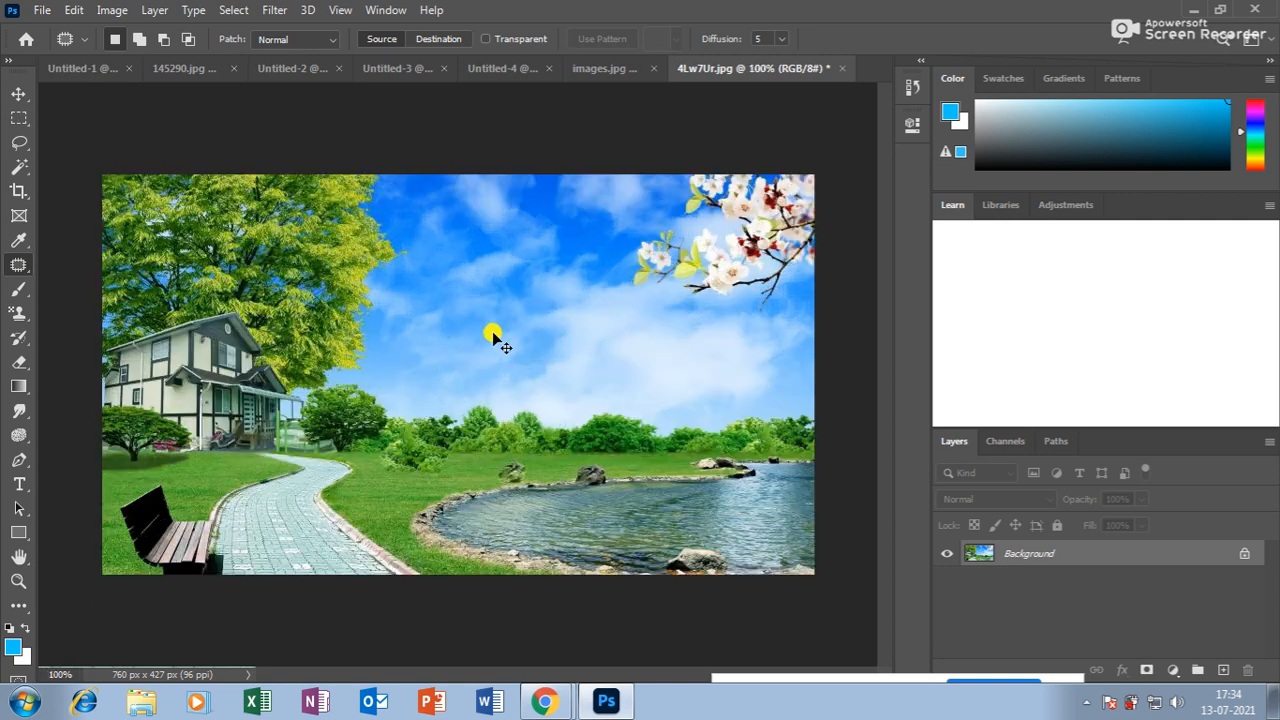
{"action": "mouse_move", "coordinate": [489, 246]}
{"action": "left_mouse_down"}
{"action": "mouse_move", "coordinate": [487, 284]}
{"action": "mouse_move", "coordinate": [478, 267]}
{"action": "mouse_move", "coordinate": [620, 362]}
{"action": "left_mouse_up"}
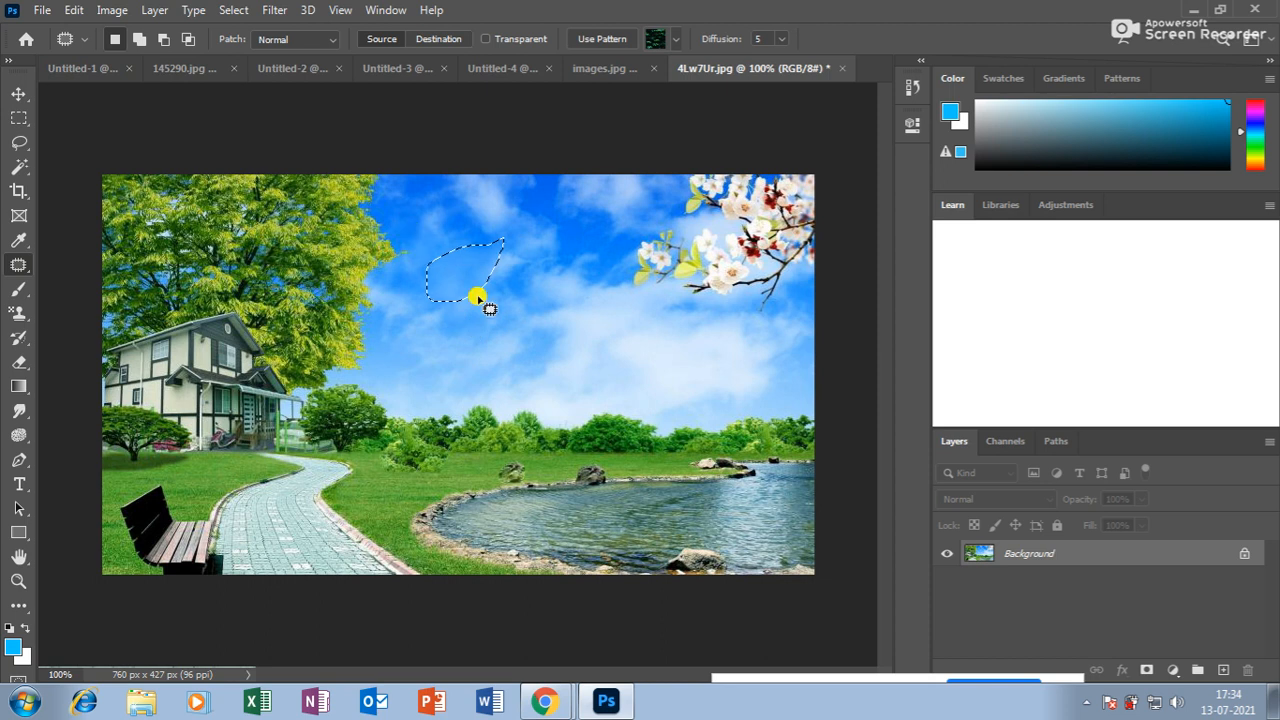
{"action": "left_click_drag", "start_coordinate": [468, 288], "coordinate": [569, 321]}
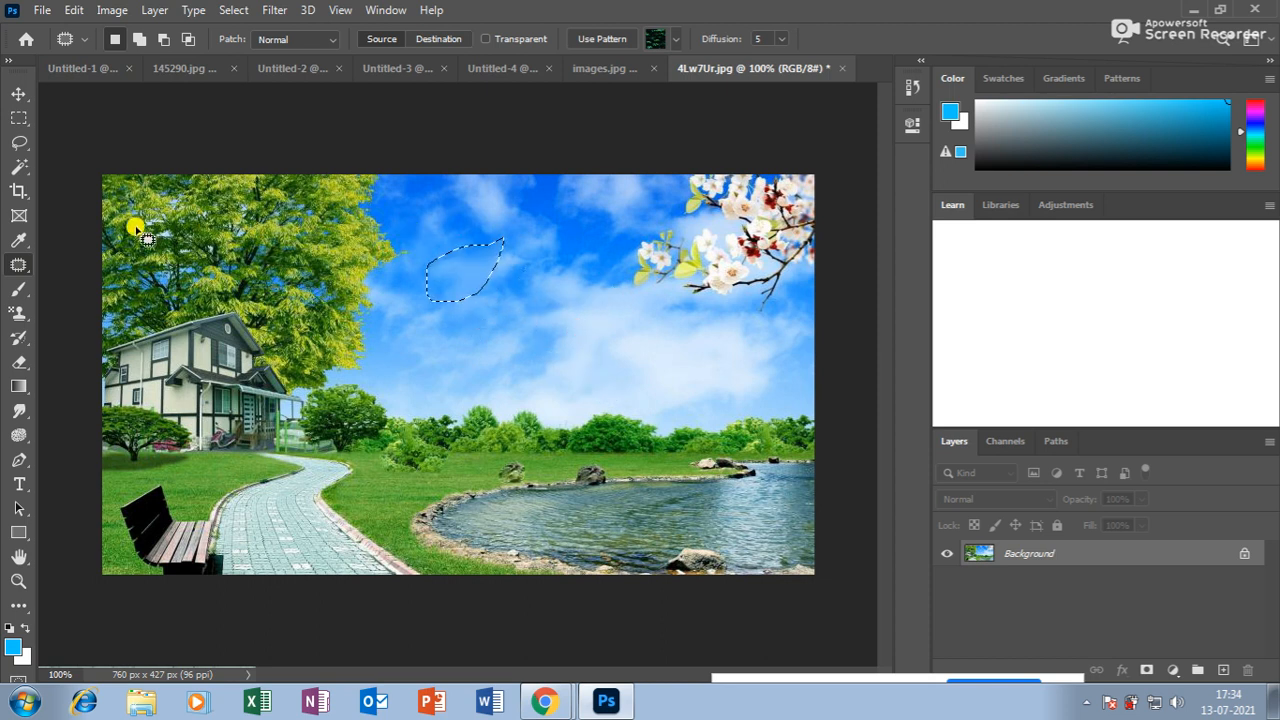
Outline a large sky area, try filling it with tree texture, then undo the patch.
{"action": "right_click", "coordinate": [31, 262]}
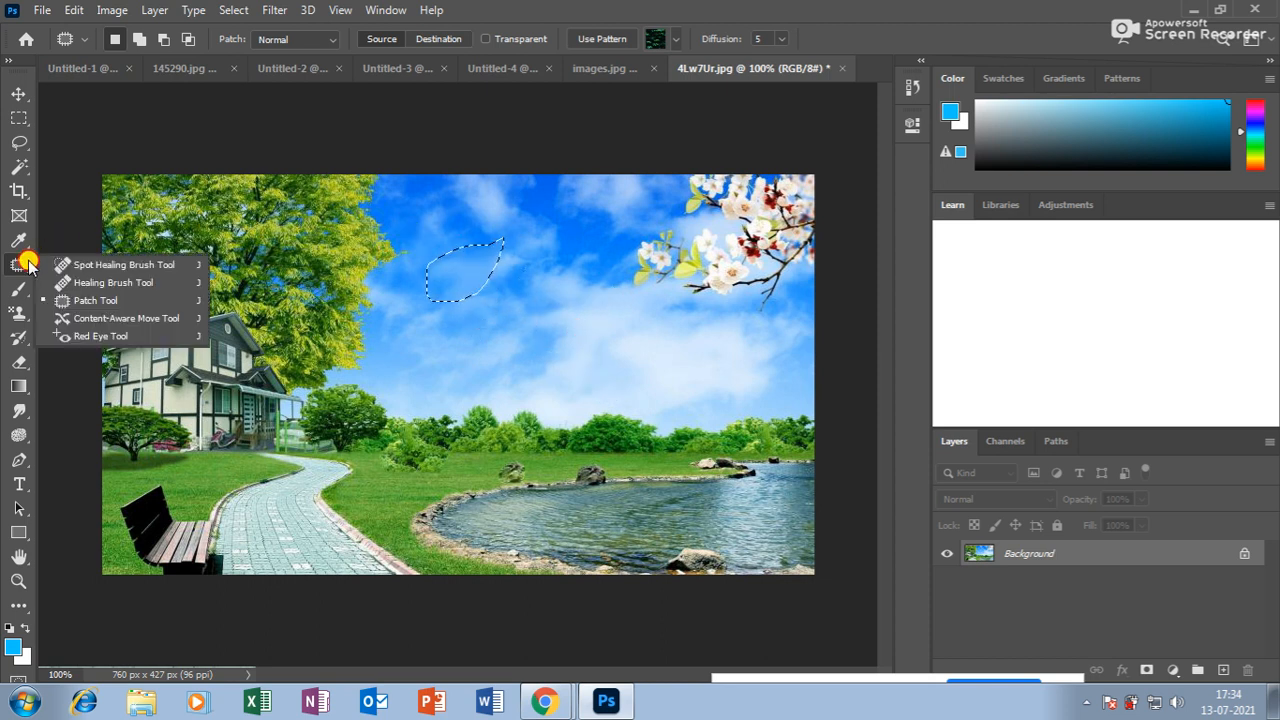
{"action": "left_click", "coordinate": [101, 303]}
{"action": "left_click", "coordinate": [397, 293]}
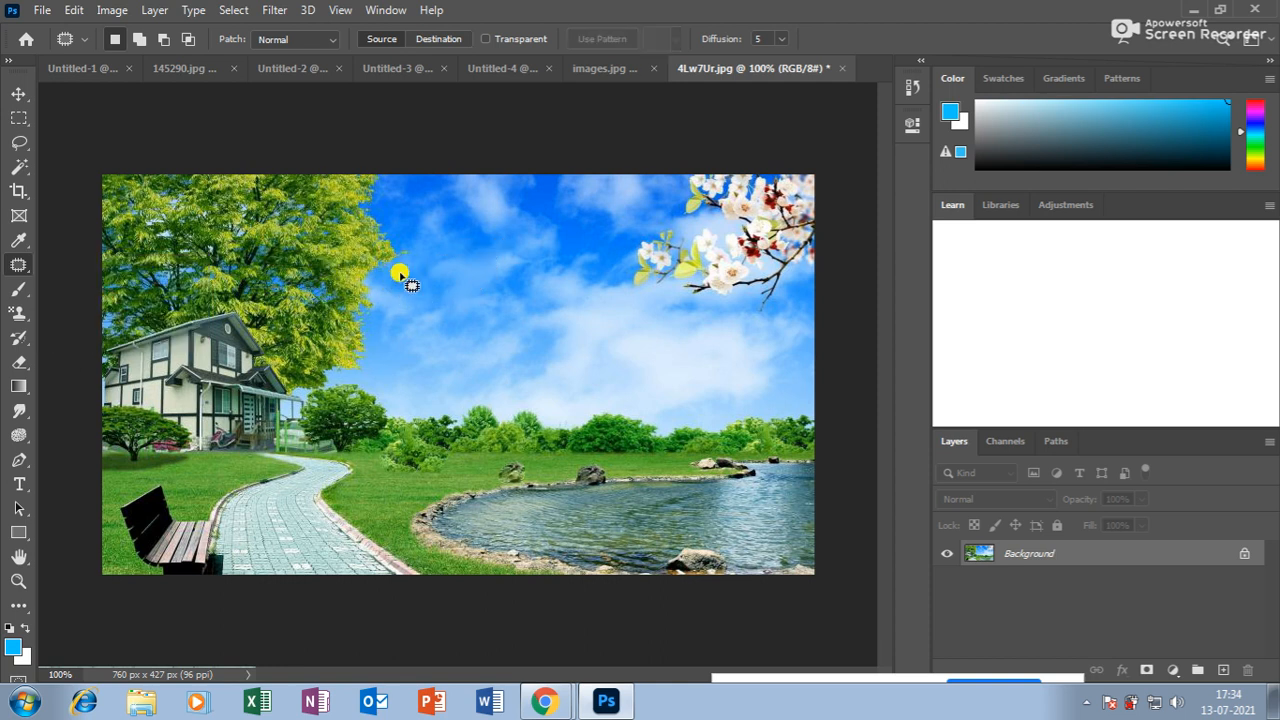
{"action": "mouse_move", "coordinate": [440, 176]}
{"action": "left_mouse_down"}
{"action": "mouse_move", "coordinate": [466, 320]}
{"action": "mouse_move", "coordinate": [638, 176]}
{"action": "left_mouse_up"}
{"action": "mouse_move", "coordinate": [586, 249]}
{"action": "left_mouse_down"}
{"action": "mouse_move", "coordinate": [410, 243]}
{"action": "mouse_move", "coordinate": [374, 217]}
{"action": "mouse_move", "coordinate": [380, 251]}
{"action": "left_mouse_up"}
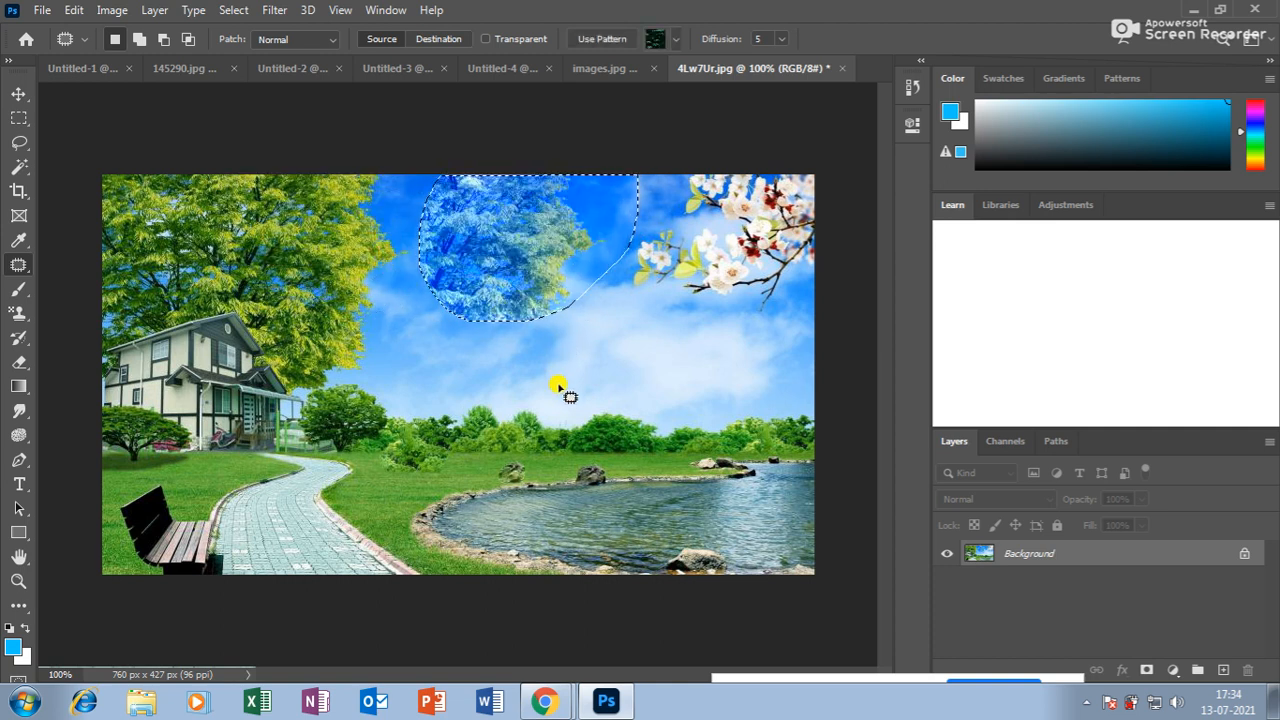
{"action": "key", "text": "ctrl+z"}
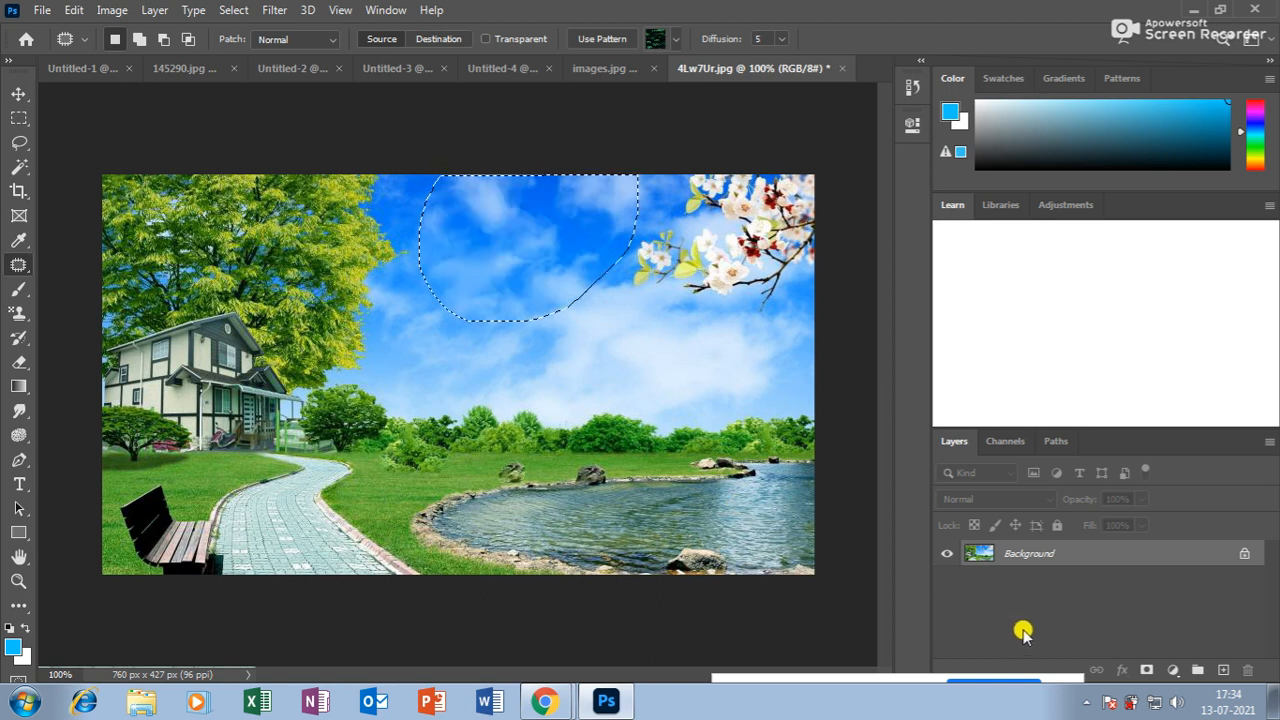
{"action": "right_click", "coordinate": [17, 268]}
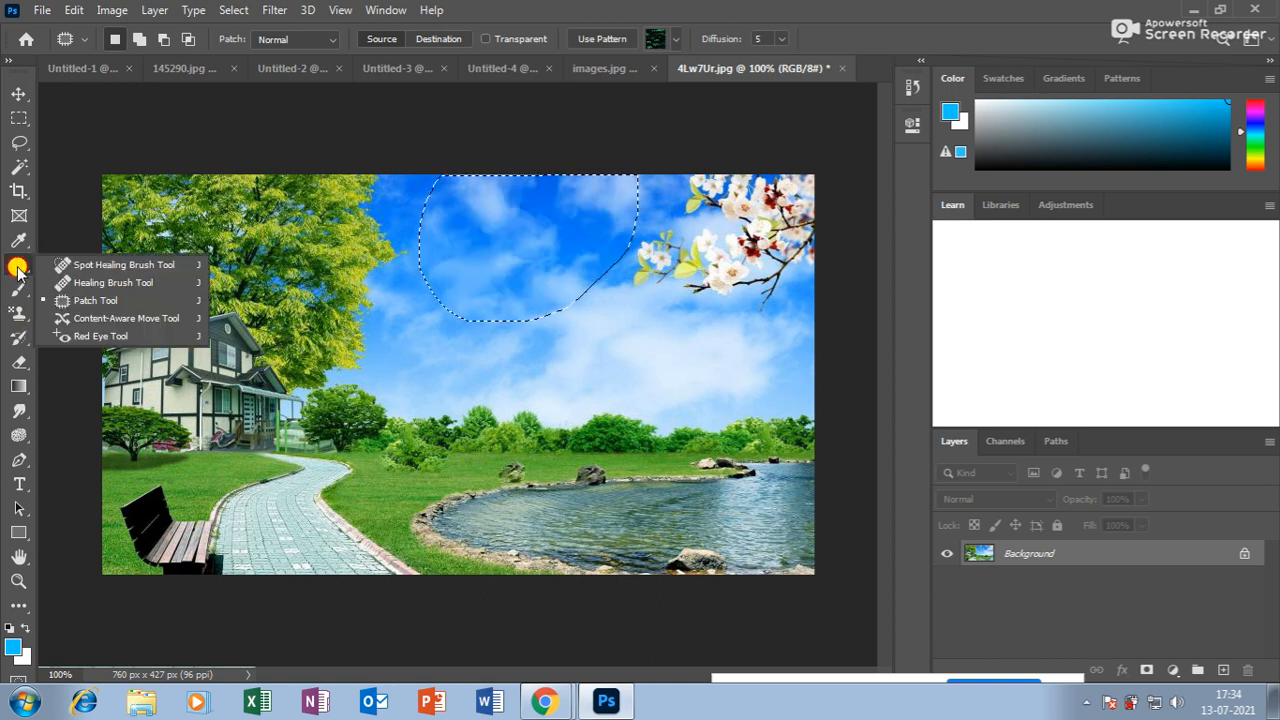
{"action": "left_click", "coordinate": [113, 283]}
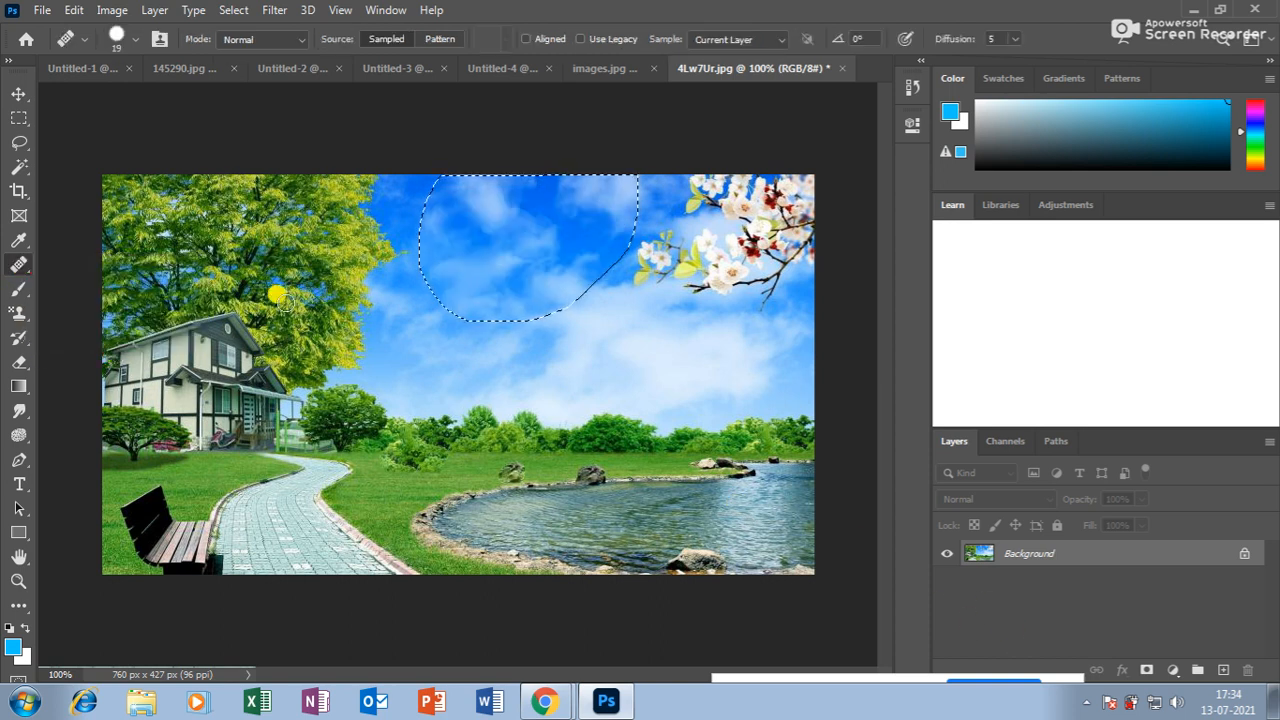
{"action": "key", "text": "ctrl+d"}
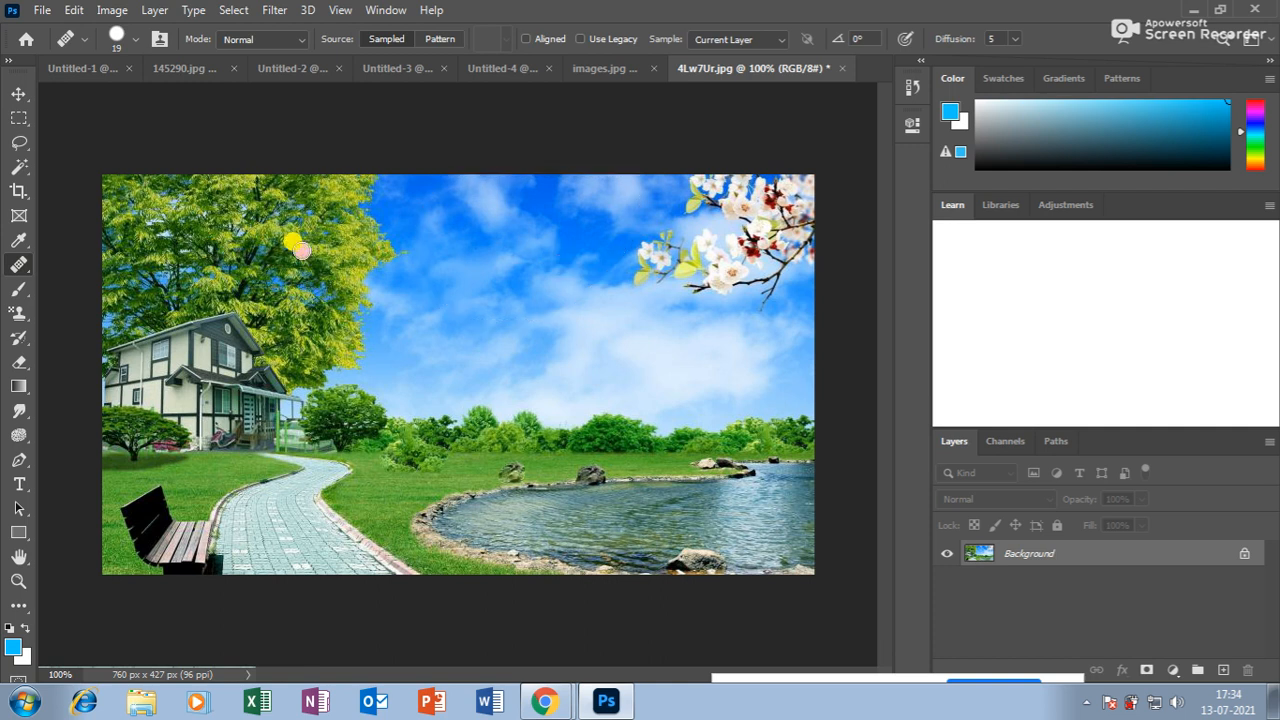
{"action": "key", "text": "bracketright"}
{"action": "key", "text": "bracketright"}
{"action": "key", "text": "bracketright"}
{"action": "key", "text": "bracketright"}
{"action": "key", "text": "bracketright"}
{"action": "key", "text": "bracketright"}
{"action": "key", "text": "bracketright"}
{"action": "key", "text": "bracketright"}
{"action": "key", "text": "bracketright"}
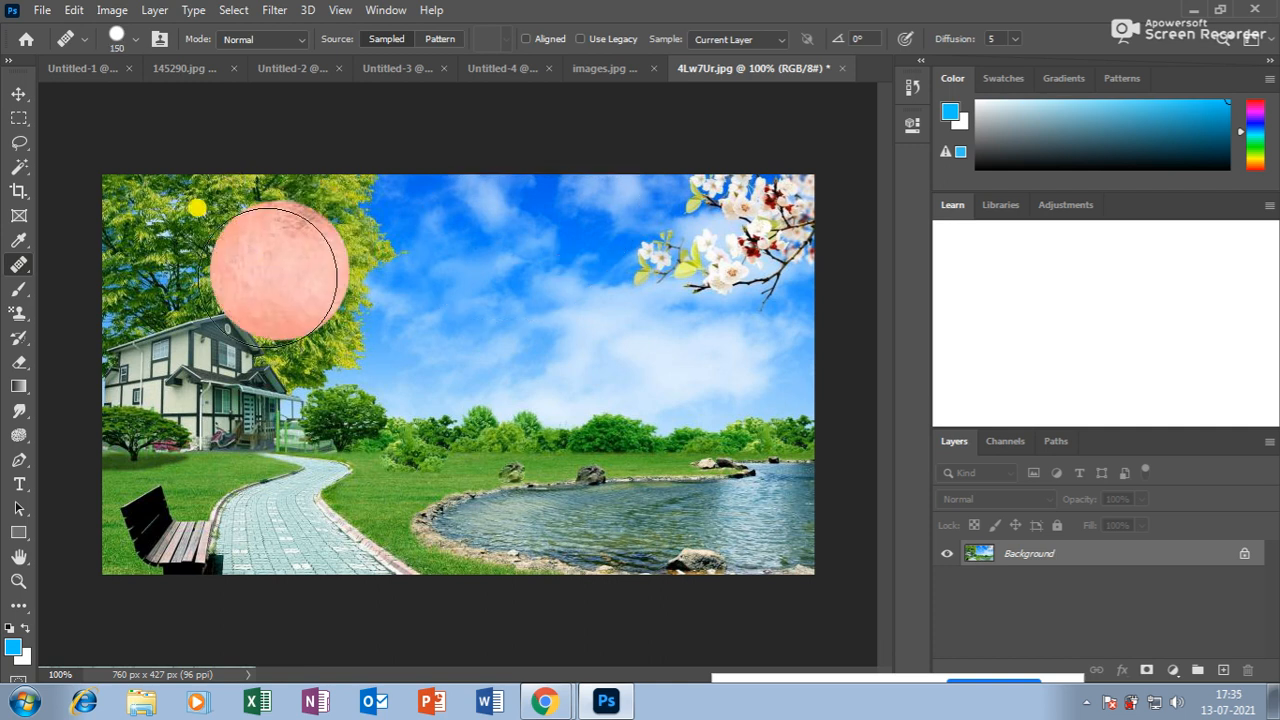
{"action": "right_click", "coordinate": [20, 268]}
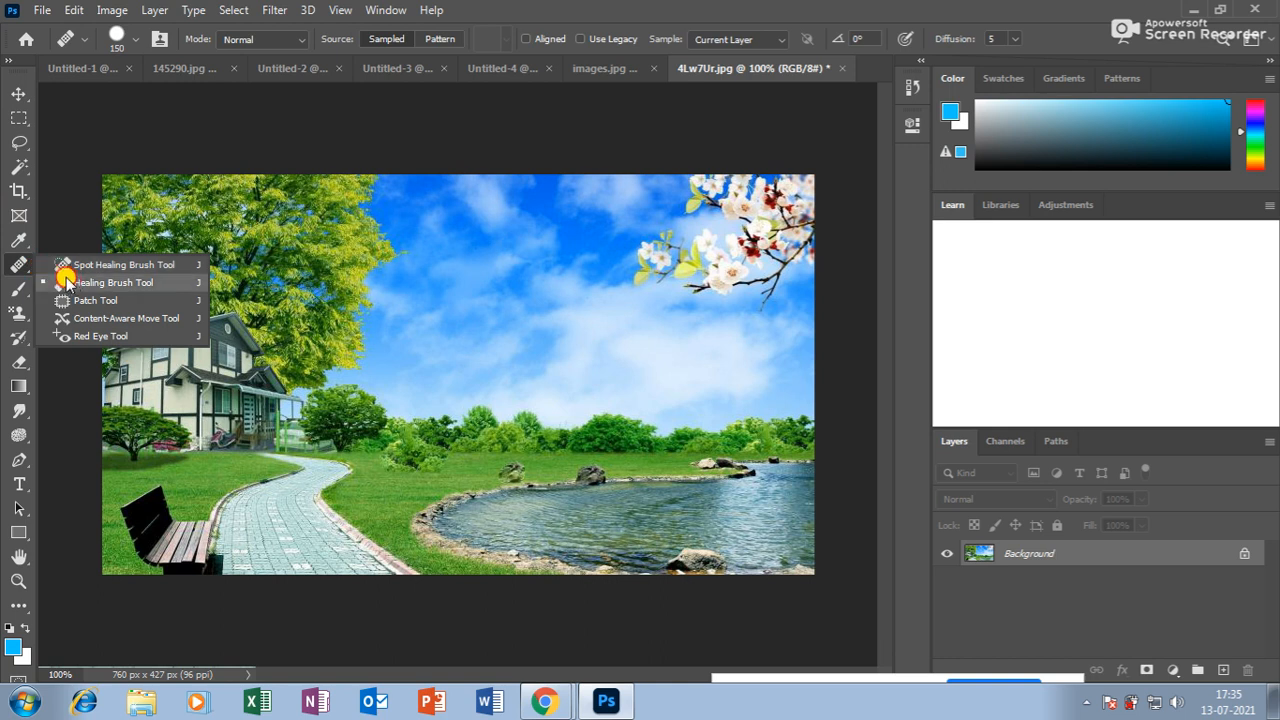
{"action": "left_click", "coordinate": [66, 282]}
{"action": "left_click", "coordinate": [440, 40]}
{"action": "left_click", "coordinate": [505, 39]}
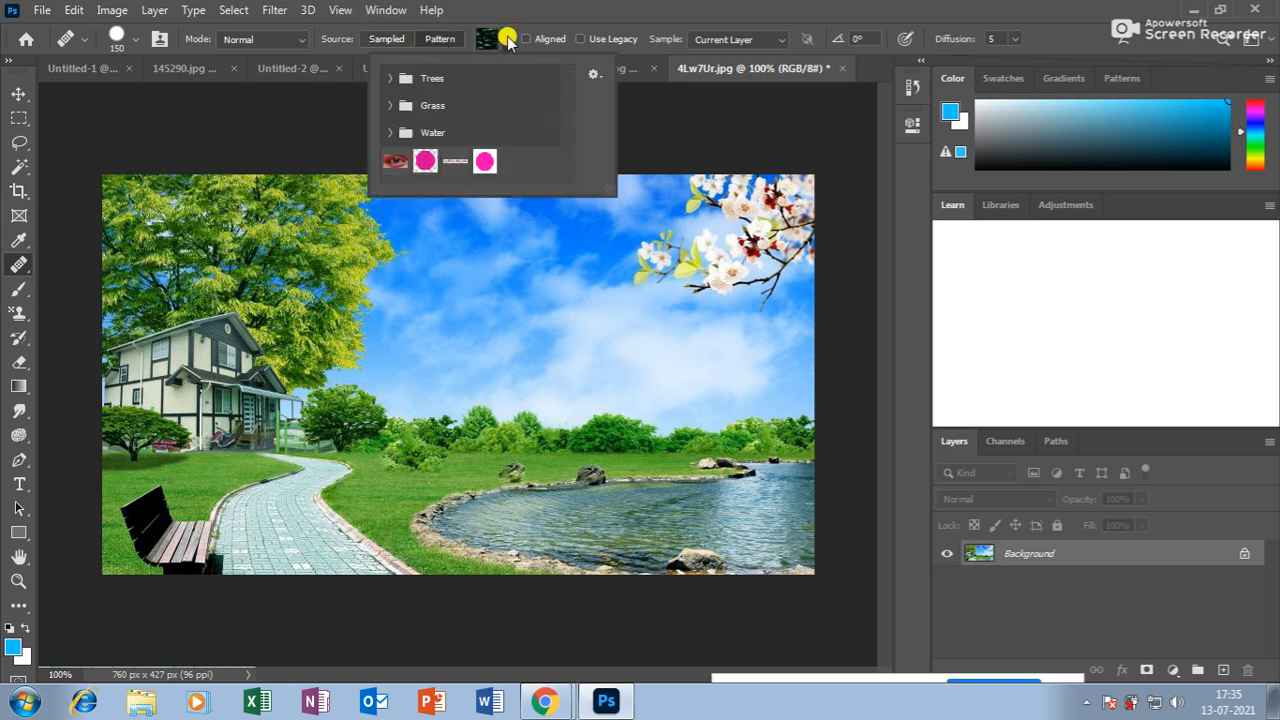
{"action": "left_click", "coordinate": [507, 40]}
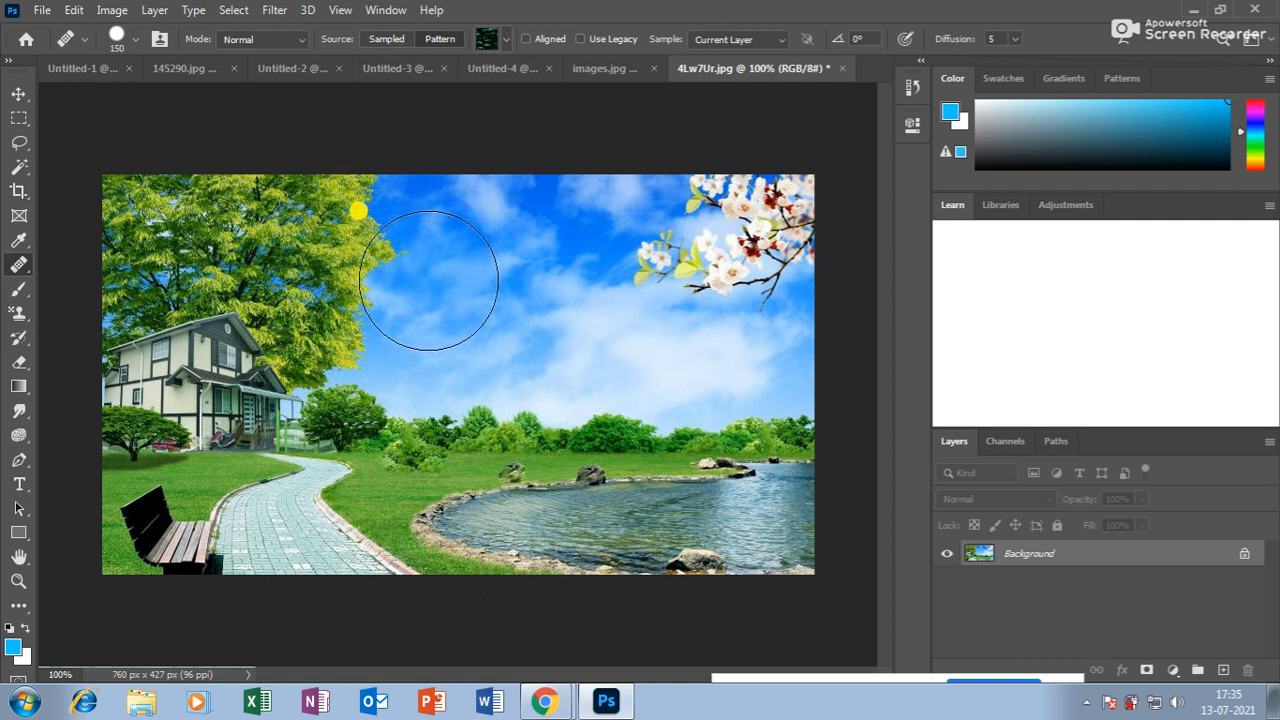
{"action": "left_click", "coordinate": [22, 262]}
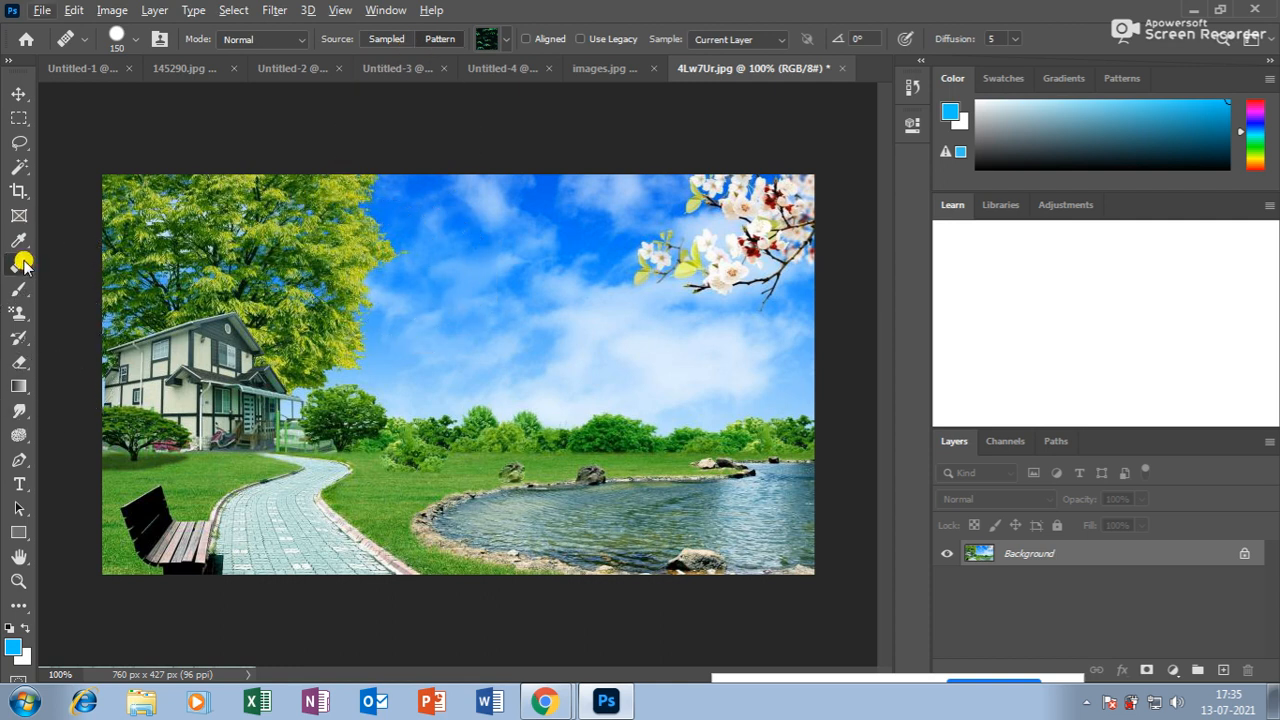
{"action": "left_click", "coordinate": [96, 283]}
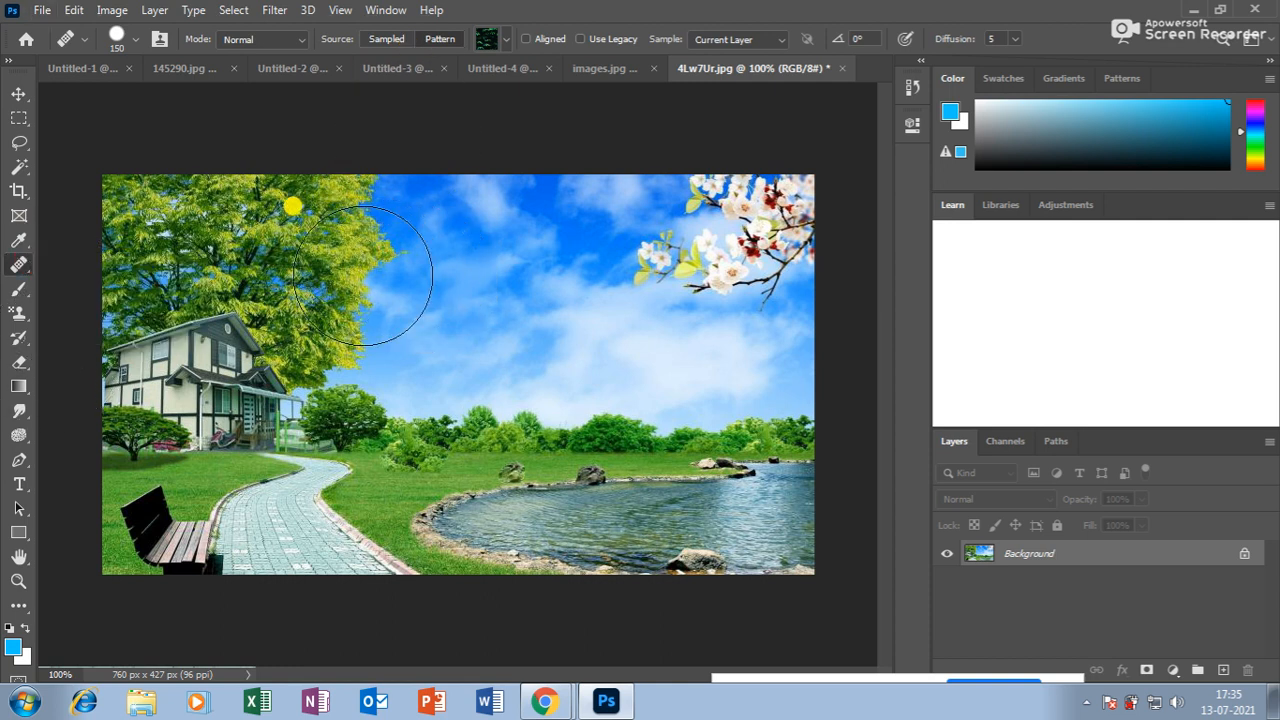
{"action": "left_click_drag", "start_coordinate": [365, 275], "coordinate": [365, 258]}
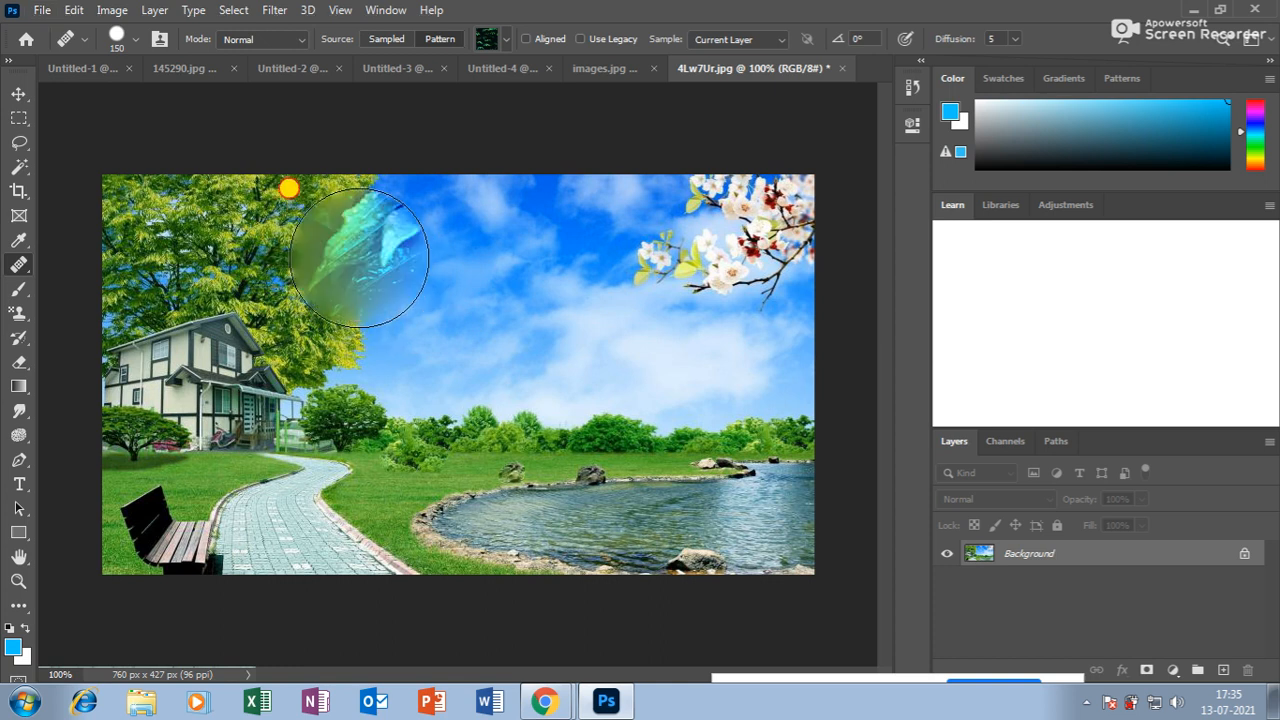
{"action": "key", "text": "ctrl+z"}
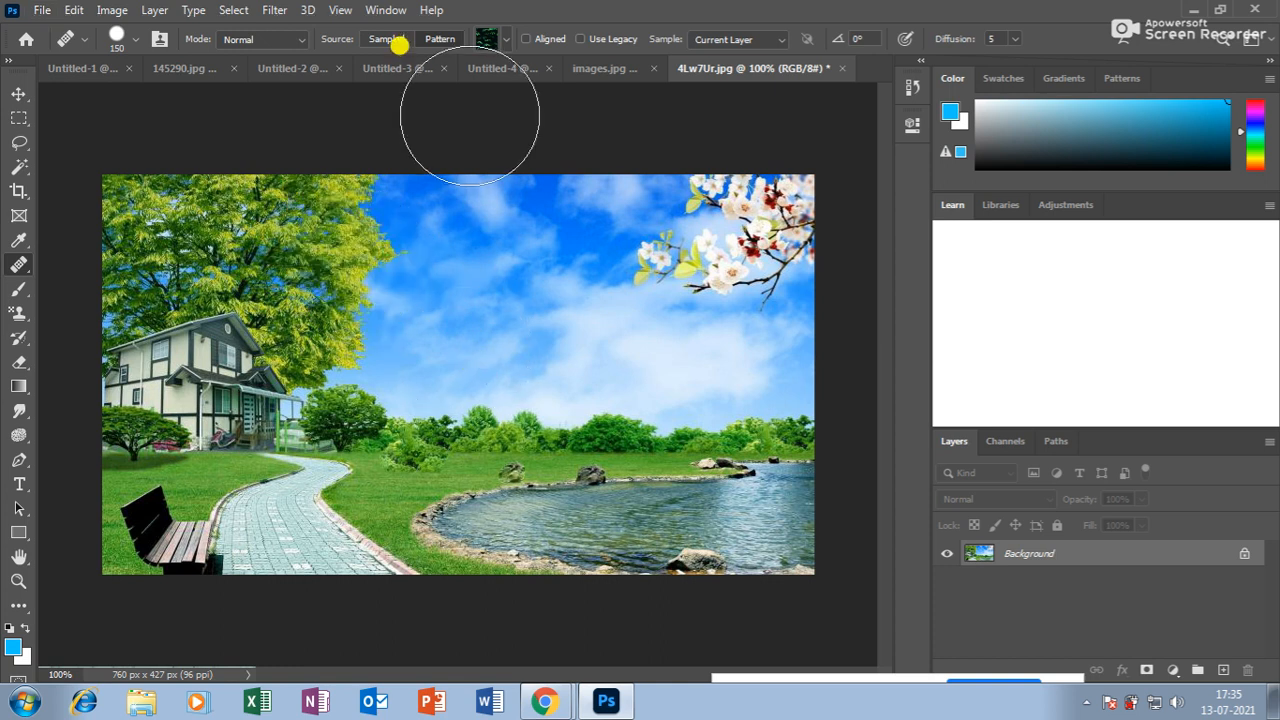
{"action": "left_click", "coordinate": [500, 40]}
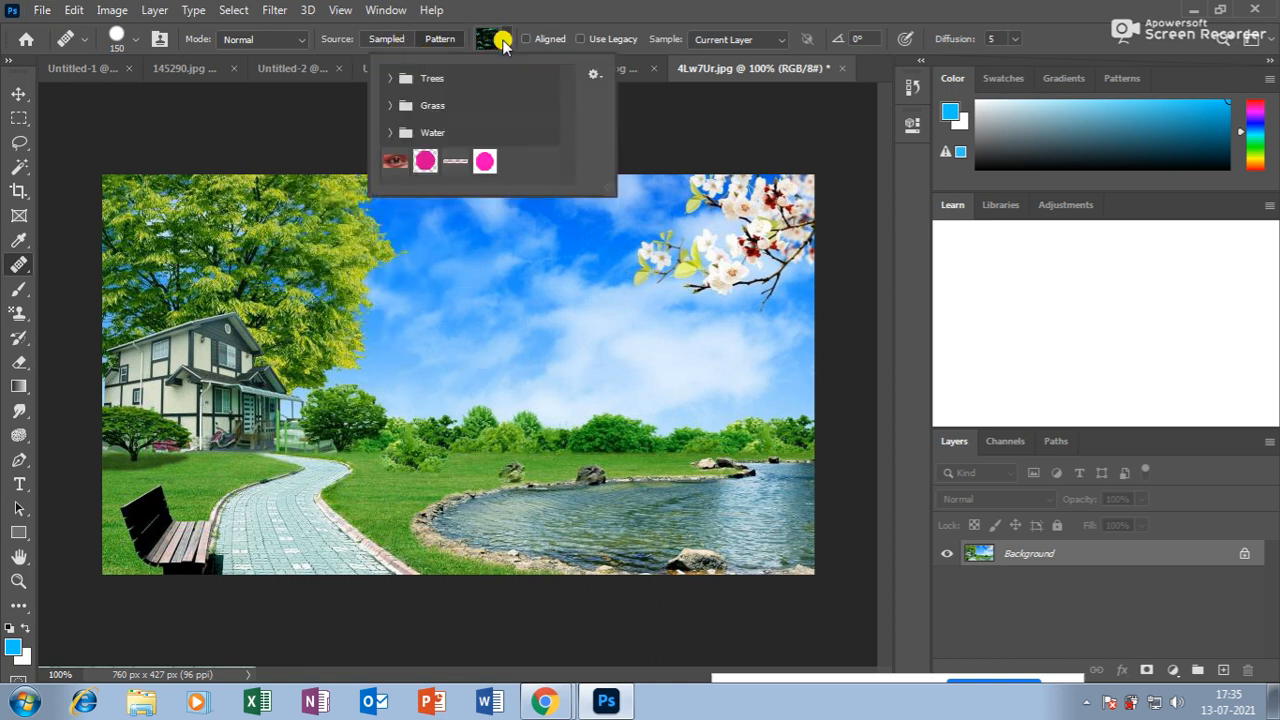
{"action": "left_click", "coordinate": [484, 161]}
{"action": "left_click", "coordinate": [473, 275]}
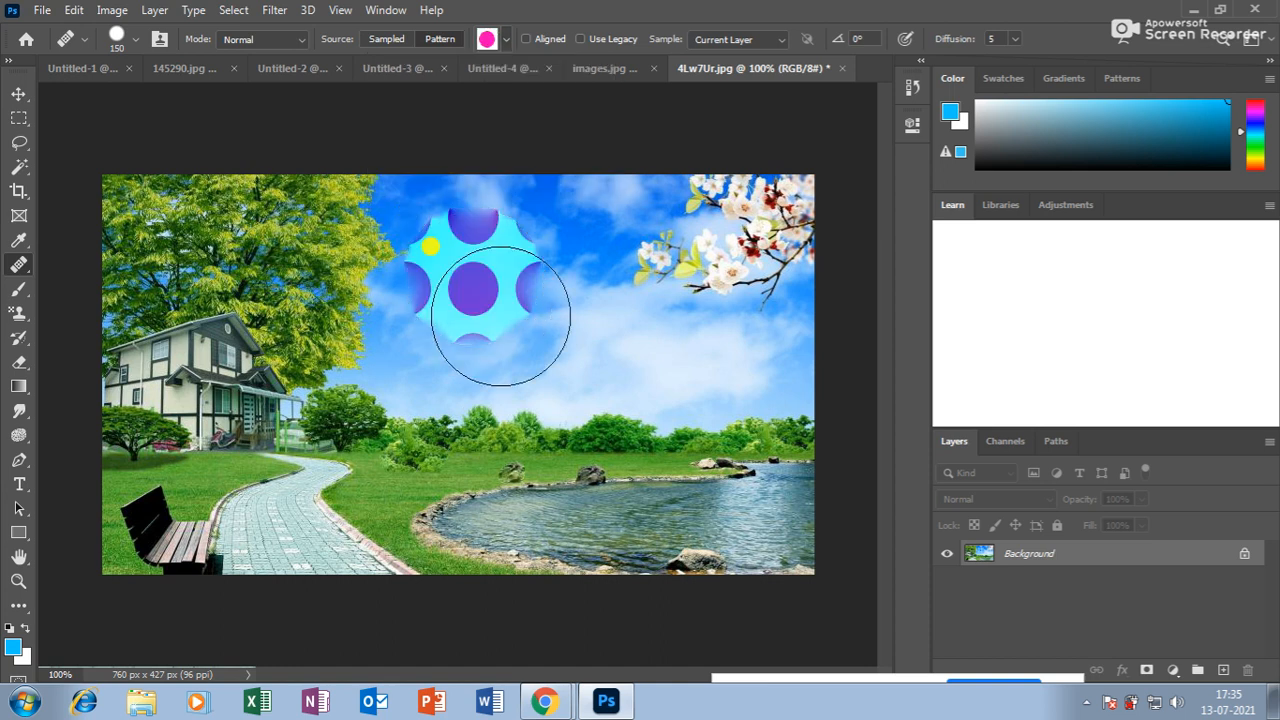
{"action": "key", "text": "ctrl+z"}
{"action": "left_click", "coordinate": [364, 226]}
{"action": "key", "text": "ctrl+z"}
{"action": "left_click", "coordinate": [488, 270]}
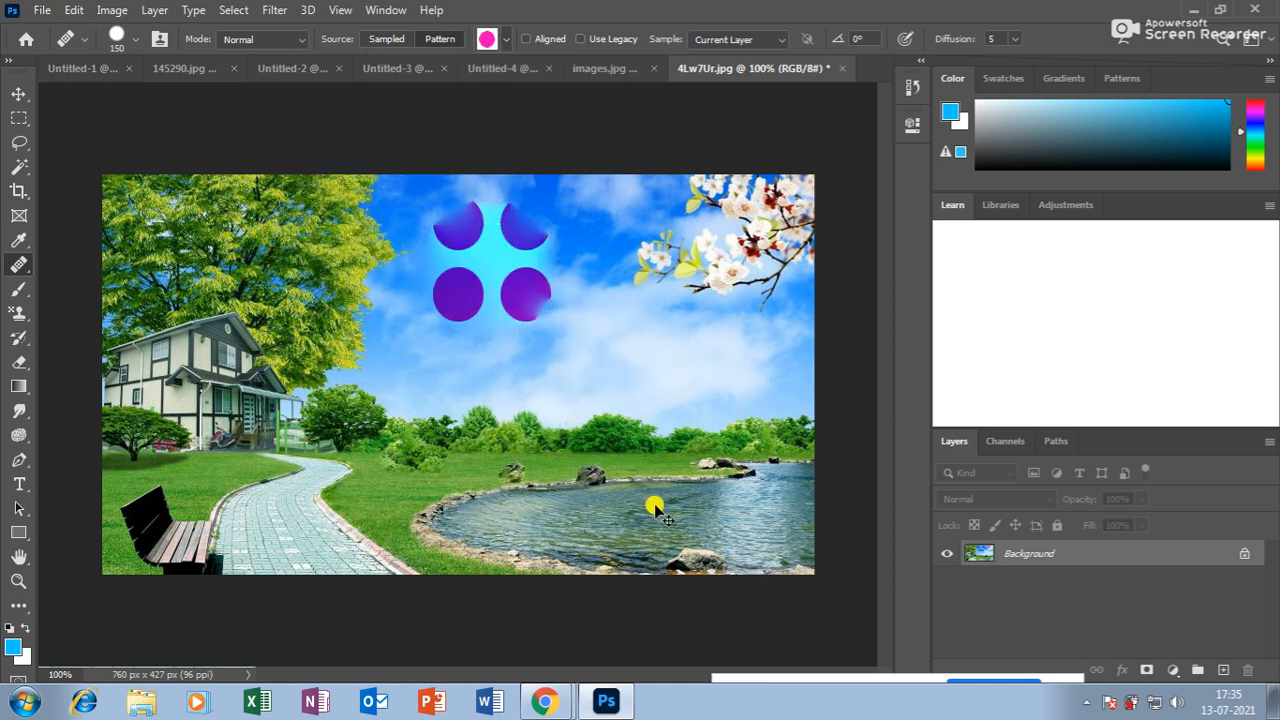
{"action": "key", "text": "ctrl+z"}
{"action": "left_click", "coordinate": [22, 264]}
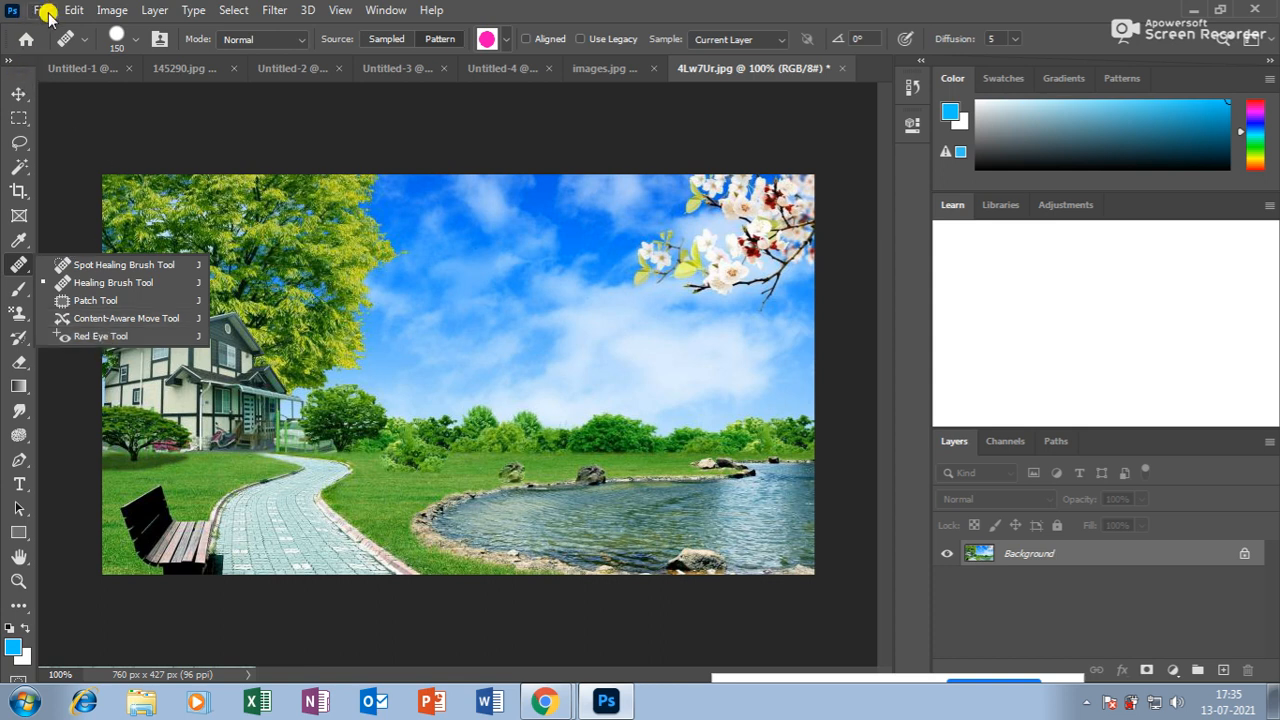
Open images.jpg and then the 145290.jpg portrait from the recent files list.
{"action": "left_click", "coordinate": [85, 336]}
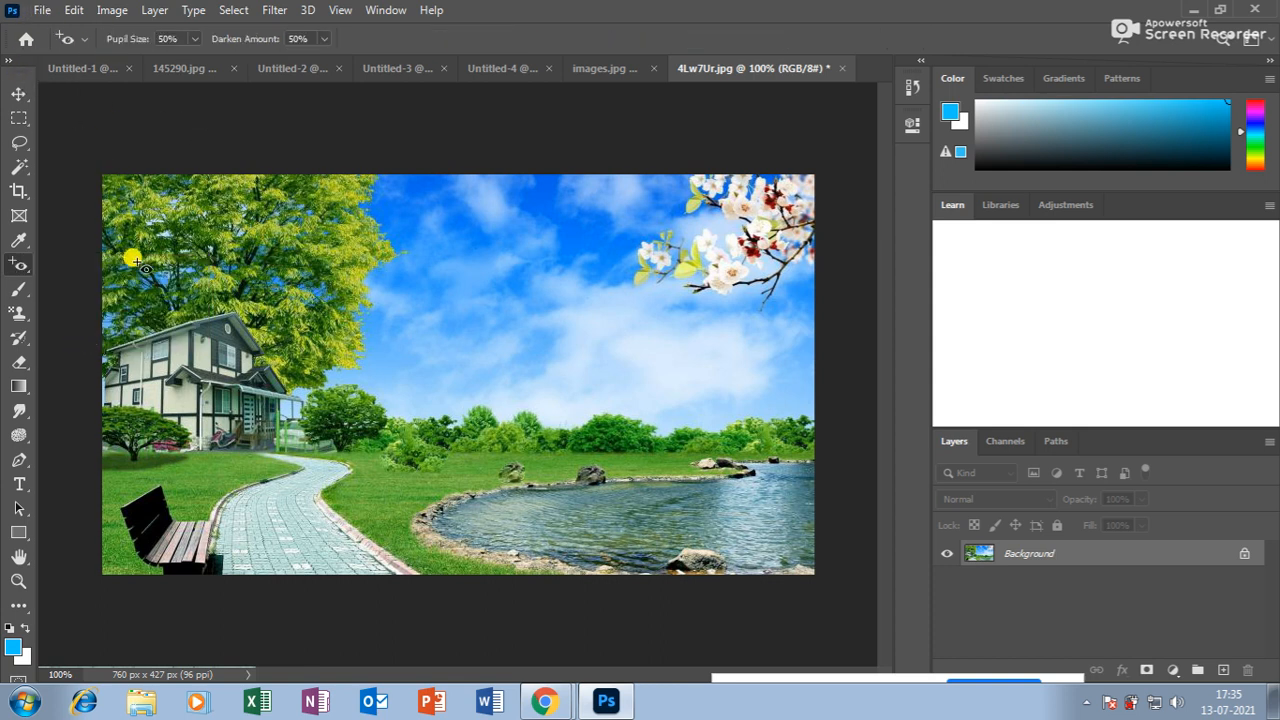
{"action": "left_click", "coordinate": [43, 12]}
{"action": "mouse_move", "coordinate": [94, 121]}
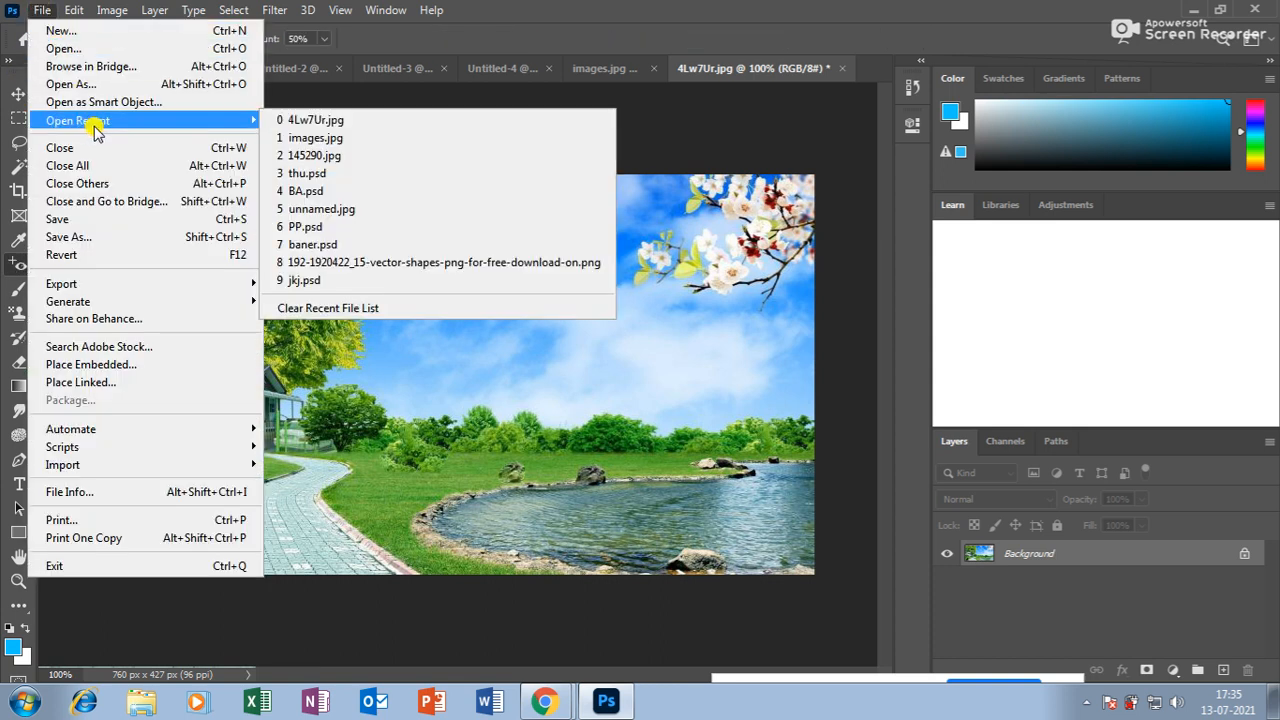
{"action": "left_click", "coordinate": [309, 139]}
{"action": "left_click", "coordinate": [42, 10]}
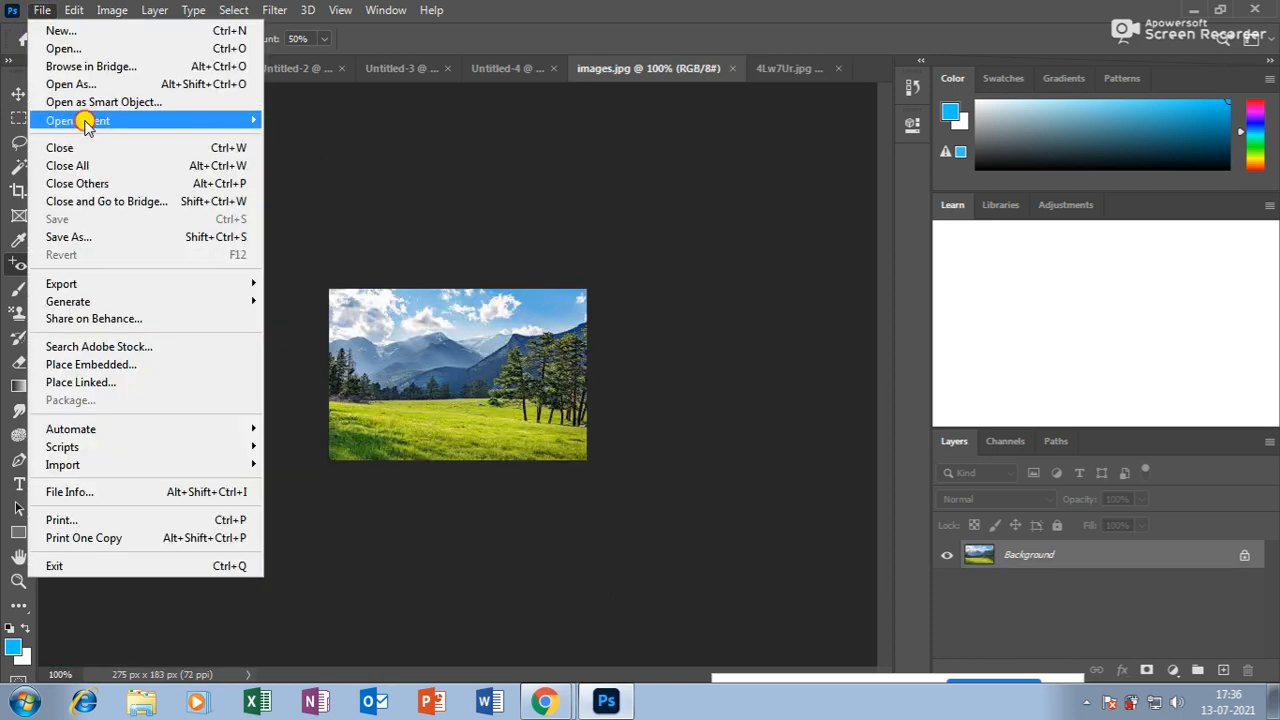
{"action": "mouse_move", "coordinate": [88, 120]}
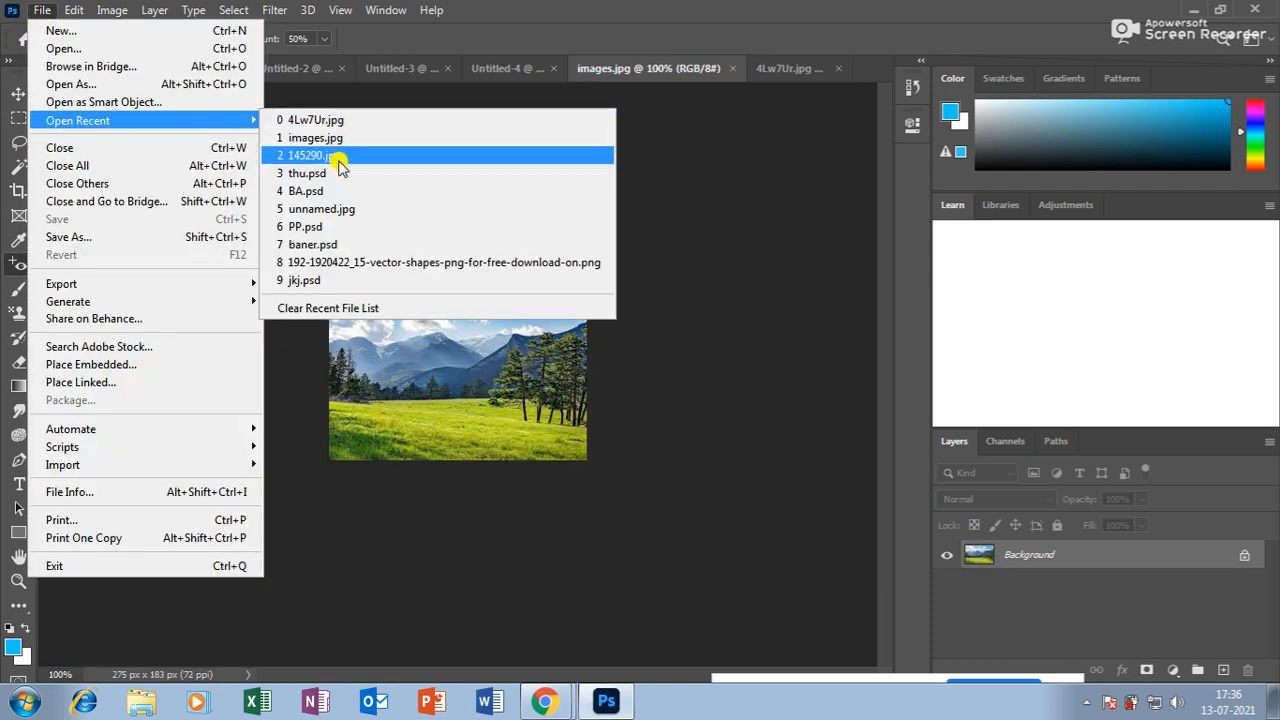
{"action": "left_click", "coordinate": [340, 165]}
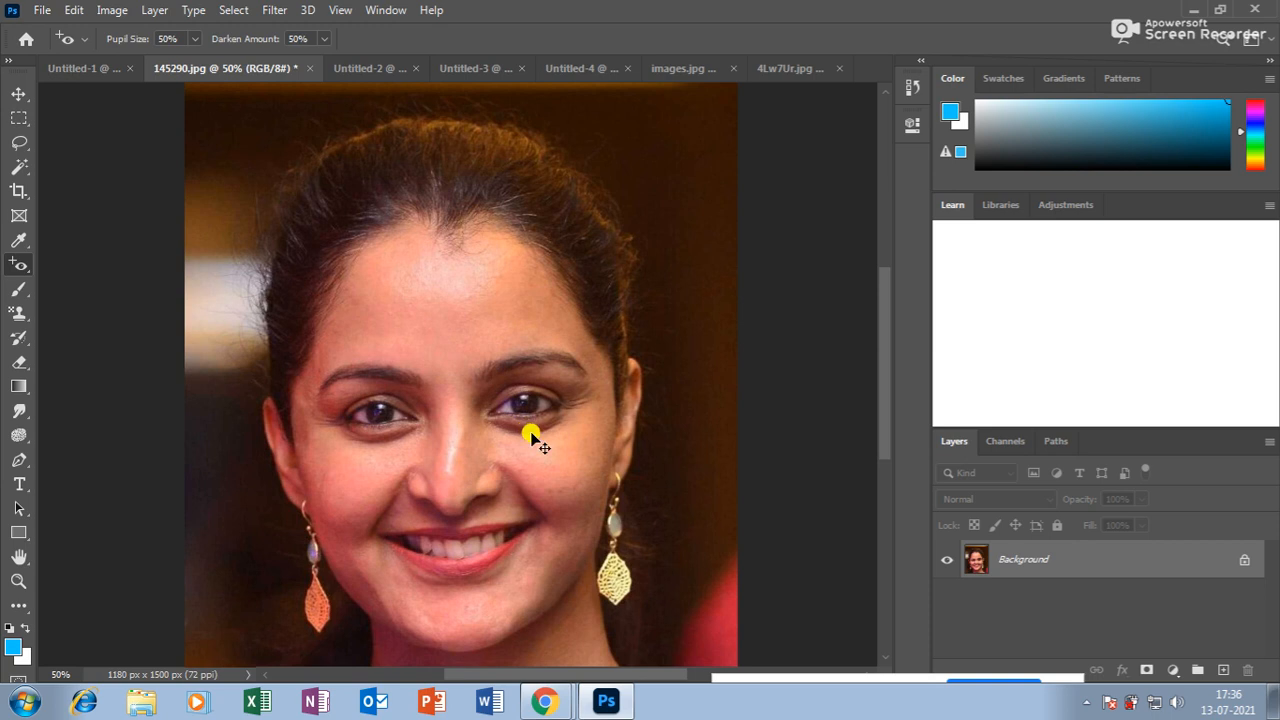
Heal the forehead marks with the Spot Healing Brush at size 100.
{"action": "key", "text": "ctrl+plus"}
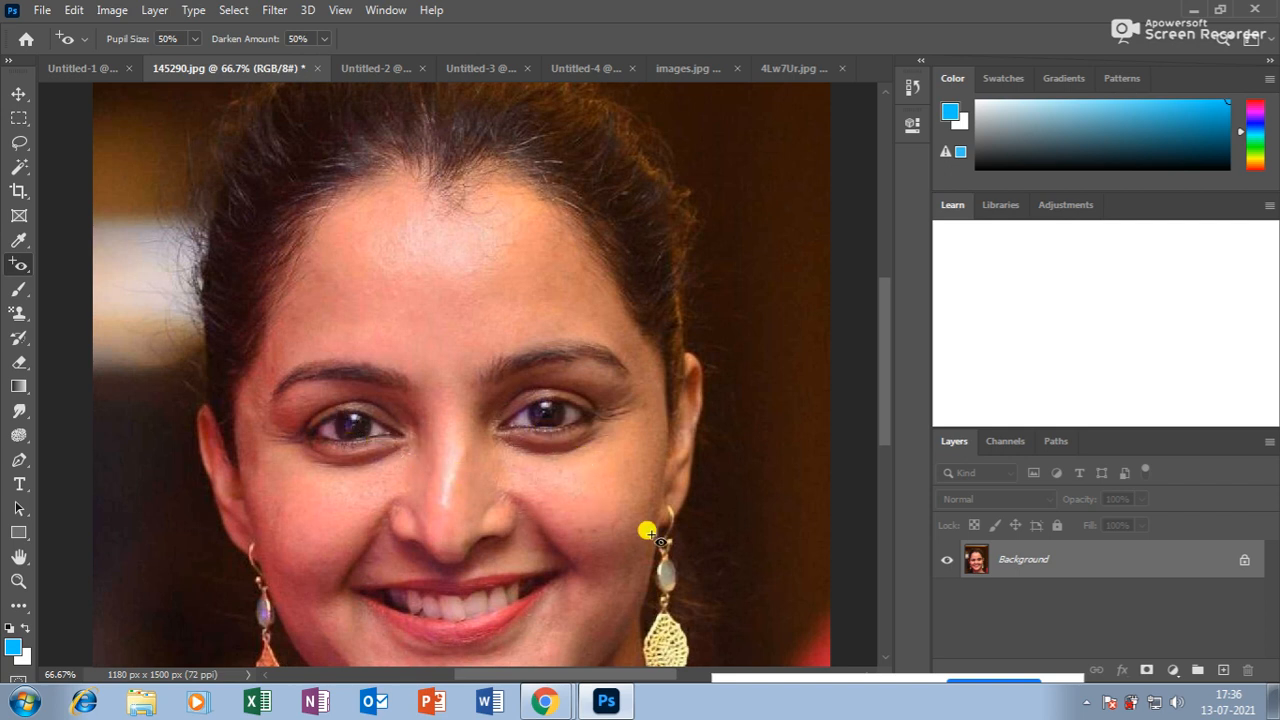
{"action": "key", "text": "ctrl+minus"}
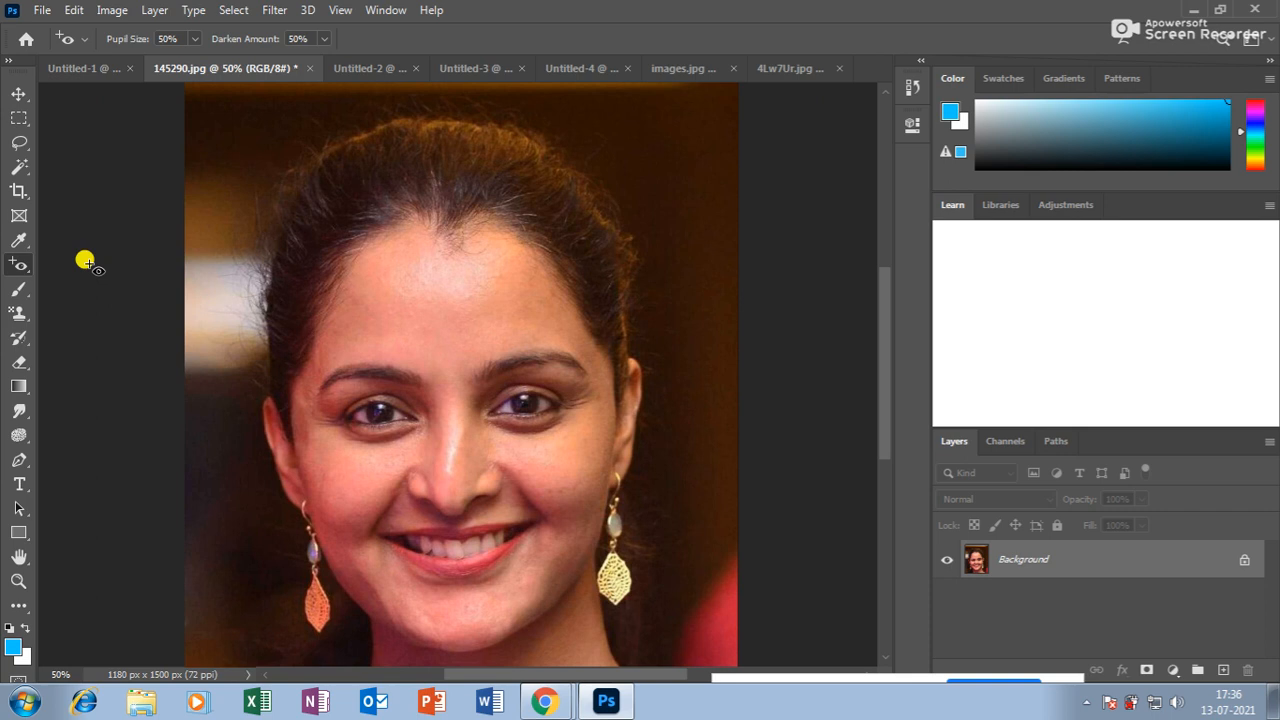
{"action": "mouse_move", "coordinate": [15, 265]}
{"action": "left_mouse_down"}
{"action": "mouse_move", "coordinate": [115, 342]}
{"action": "mouse_move", "coordinate": [106, 260]}
{"action": "mouse_move", "coordinate": [114, 298]}
{"action": "mouse_move", "coordinate": [120, 265]}
{"action": "left_mouse_up"}
{"action": "left_click_drag", "start_coordinate": [257, 250], "coordinate": [467, 250]}
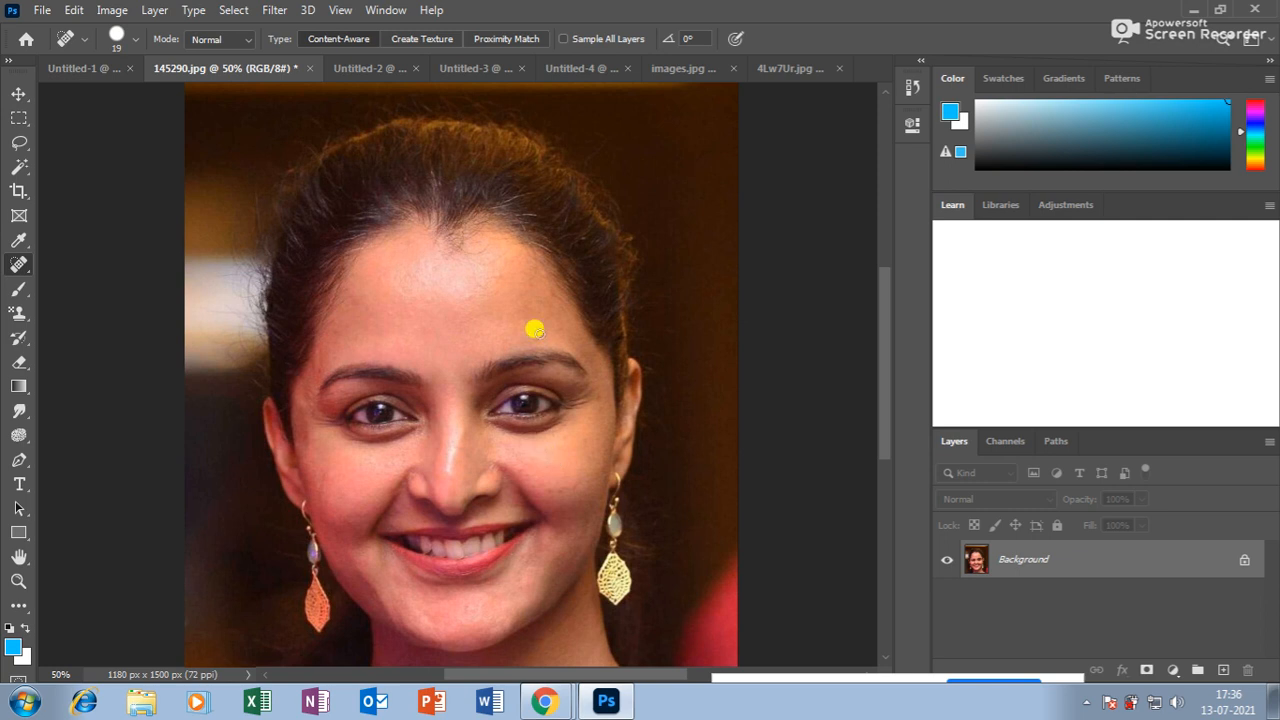
{"action": "key", "text": "bracketright"}
{"action": "key", "text": "bracketright"}
{"action": "key", "text": "bracketright"}
{"action": "key", "text": "bracketright"}
{"action": "key", "text": "bracketright"}
{"action": "key", "text": "bracketright"}
{"action": "mouse_move", "coordinate": [390, 232]}
{"action": "left_mouse_down"}
{"action": "mouse_move", "coordinate": [390, 288]}
{"action": "mouse_move", "coordinate": [432, 256]}
{"action": "left_mouse_up"}
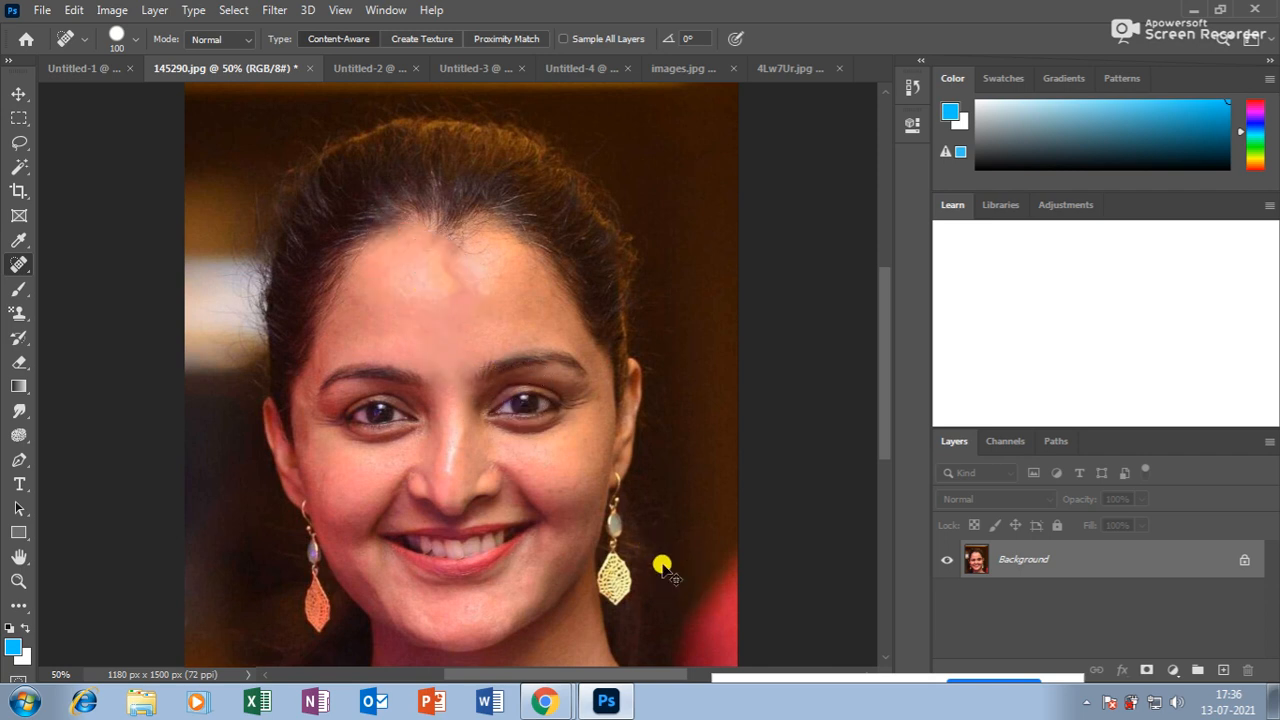
{"action": "left_click_drag", "start_coordinate": [420, 331], "coordinate": [414, 312]}
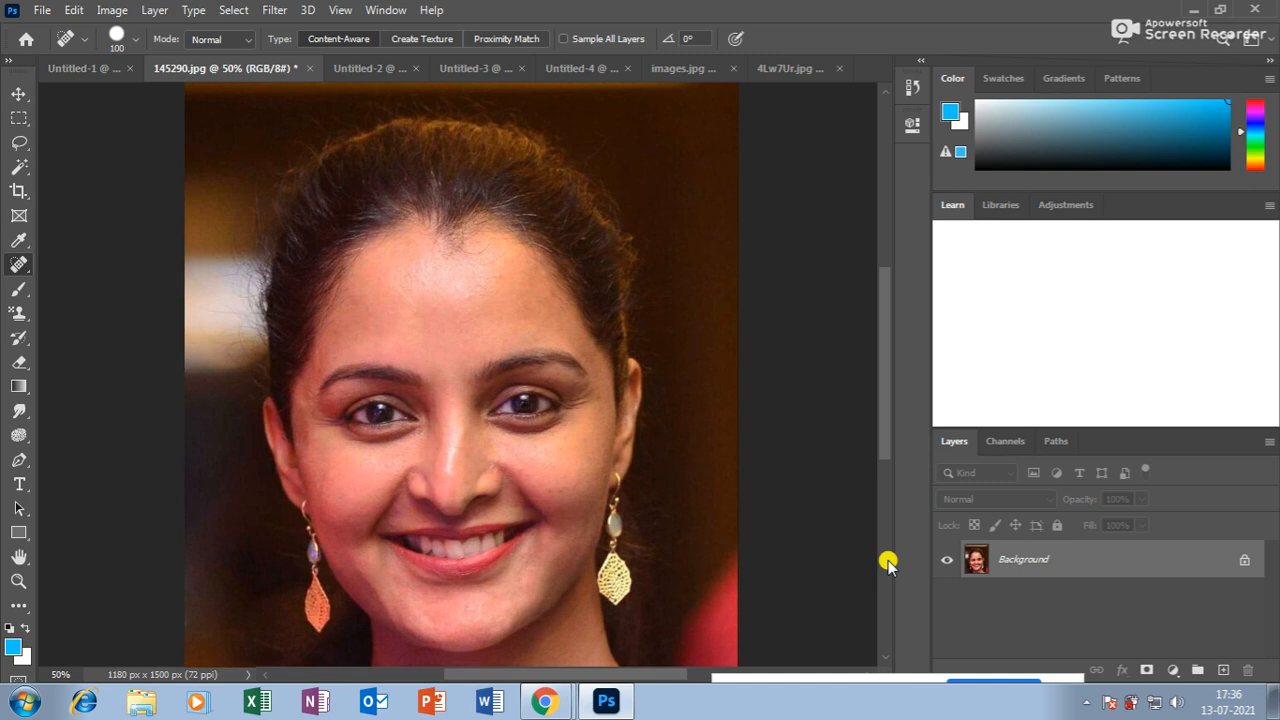
{"action": "right_click", "coordinate": [18, 264]}
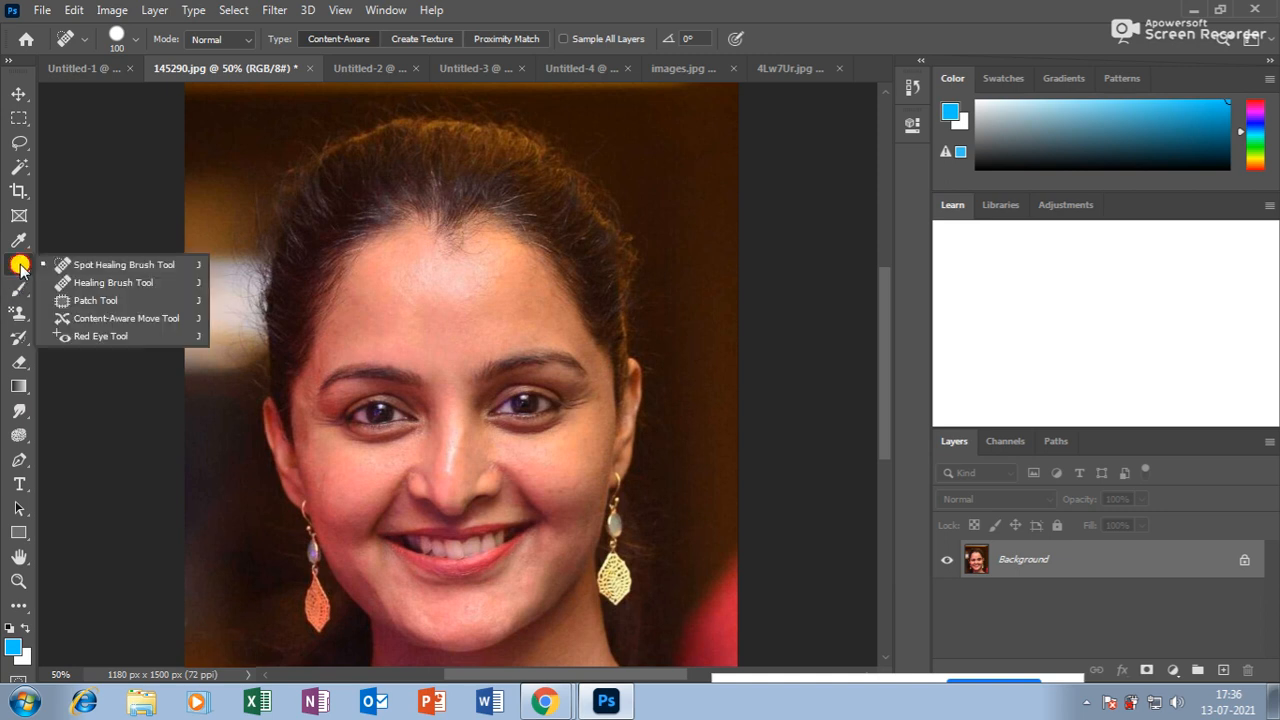
At 66.7% zoom, patch two rough forehead areas, then outline a cheek area beside the right earring.
{"action": "left_click", "coordinate": [112, 305]}
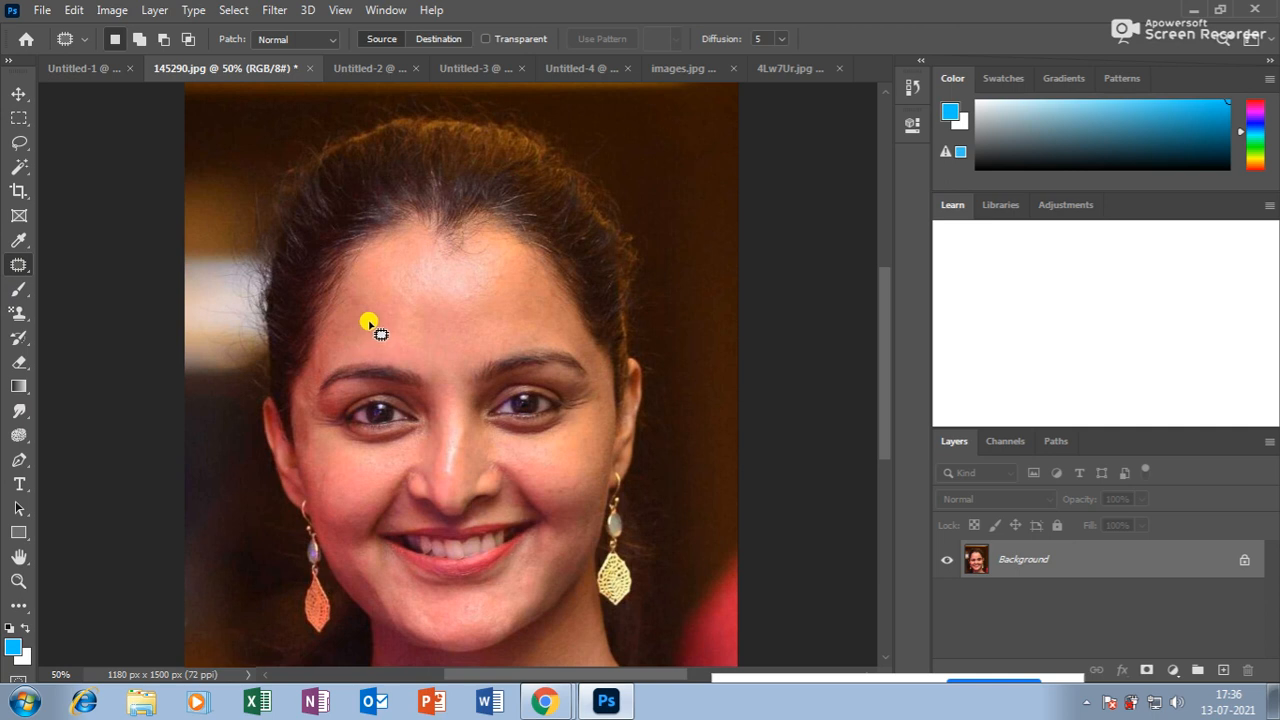
{"action": "key", "text": "ctrl+plus"}
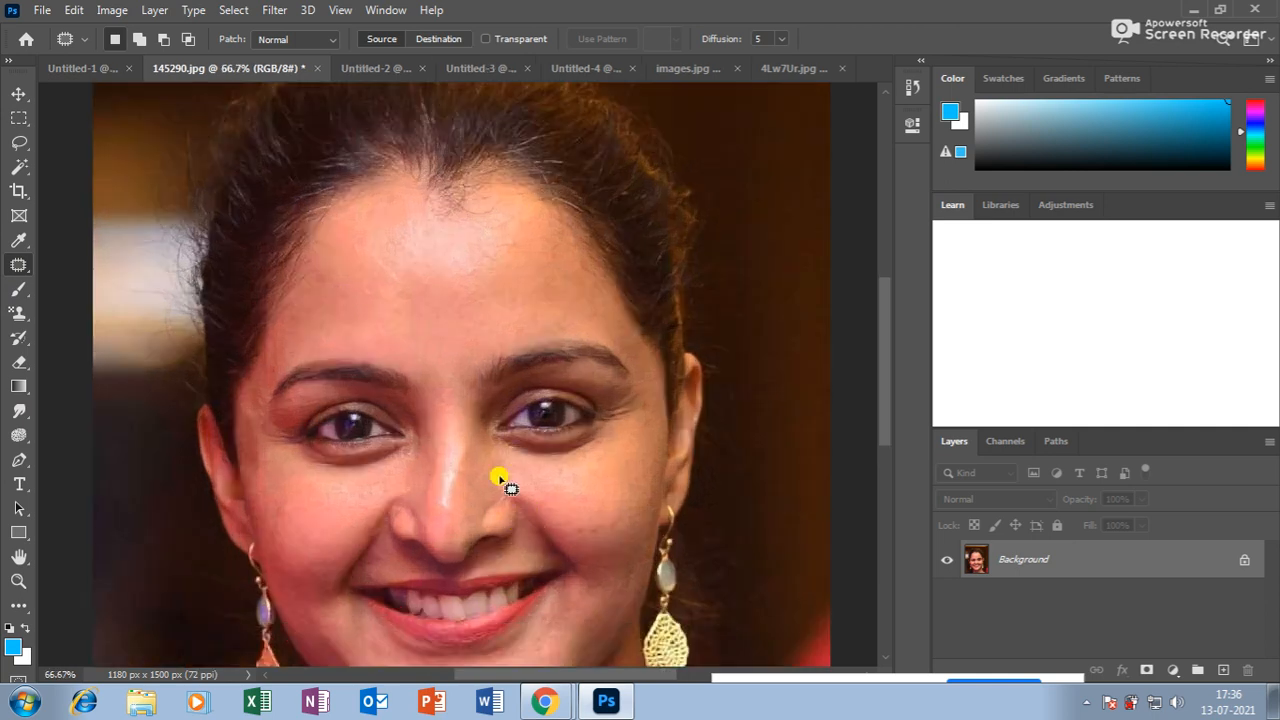
{"action": "scroll", "coordinate": [449, 334], "scroll_direction": "down", "scroll_amount": 2}
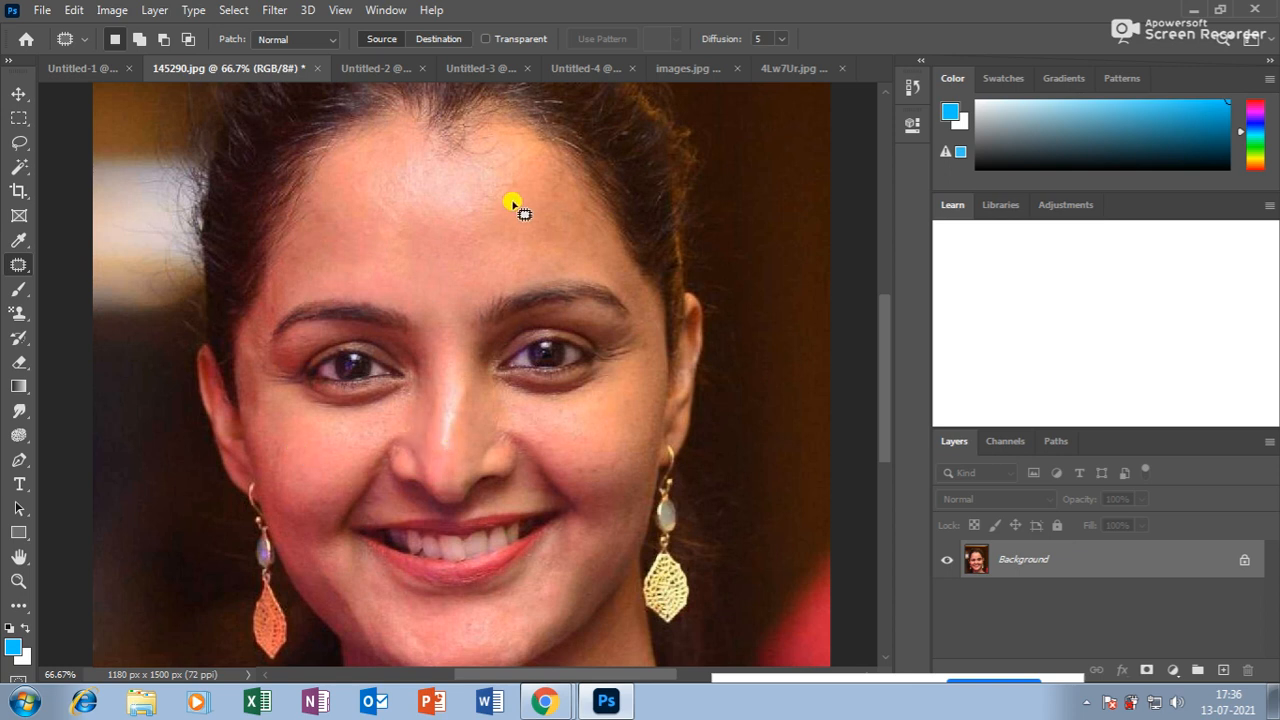
{"action": "mouse_move", "coordinate": [501, 172]}
{"action": "left_mouse_down"}
{"action": "mouse_move", "coordinate": [523, 221]}
{"action": "mouse_move", "coordinate": [525, 183]}
{"action": "left_mouse_up"}
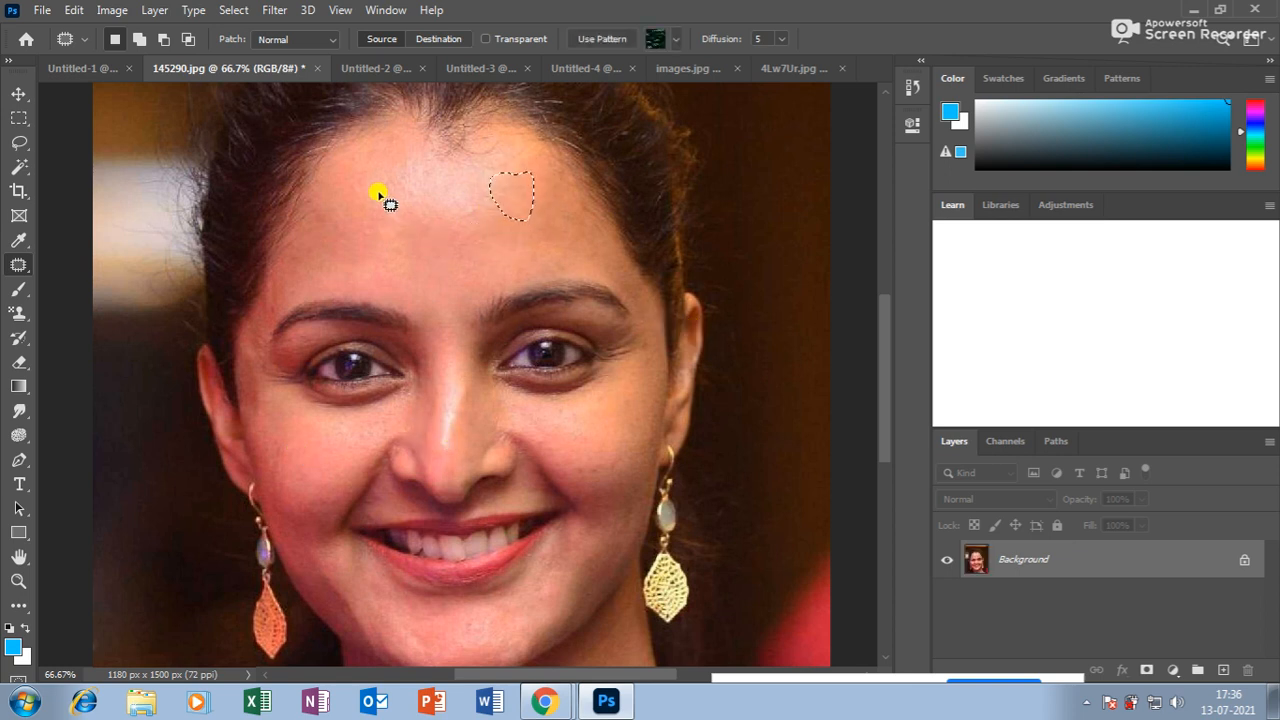
{"action": "mouse_move", "coordinate": [393, 175]}
{"action": "left_mouse_down"}
{"action": "mouse_move", "coordinate": [388, 227]}
{"action": "mouse_move", "coordinate": [415, 180]}
{"action": "mouse_move", "coordinate": [445, 188]}
{"action": "left_mouse_up"}
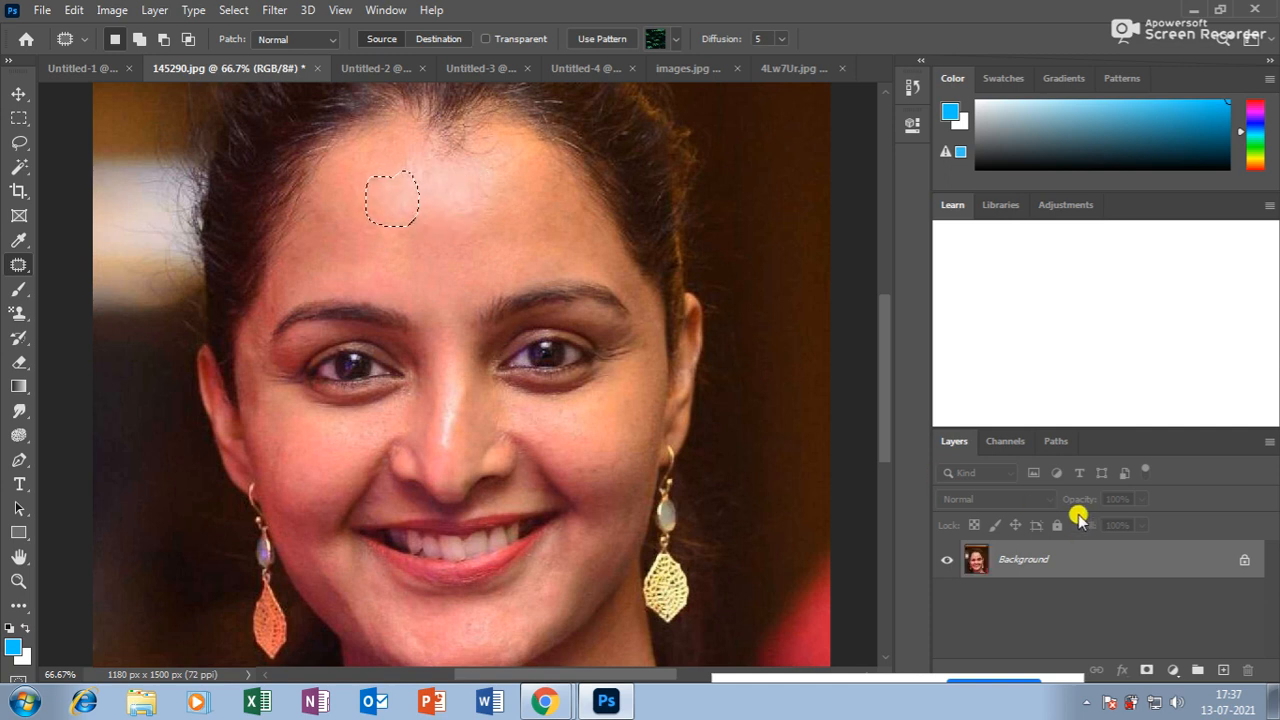
{"action": "key", "text": "ctrl+d"}
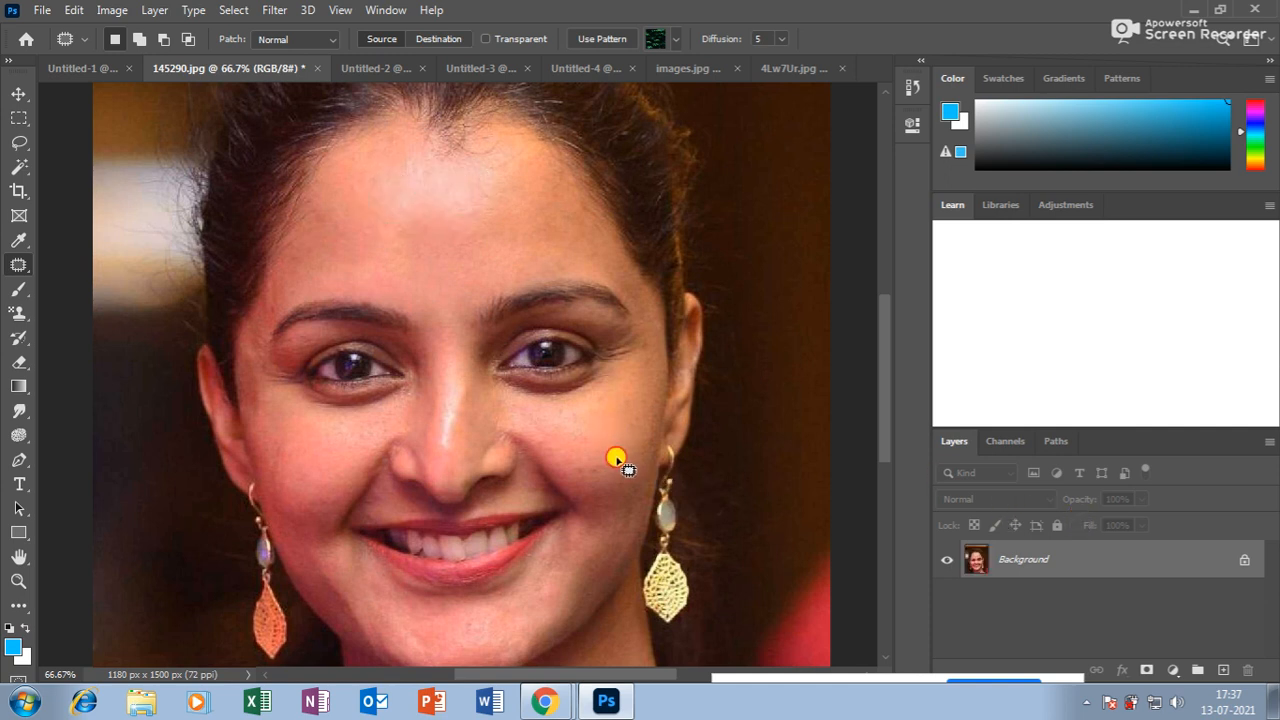
{"action": "mouse_move", "coordinate": [567, 461]}
{"action": "left_mouse_down"}
{"action": "mouse_move", "coordinate": [596, 488]}
{"action": "mouse_move", "coordinate": [590, 457]}
{"action": "left_mouse_up"}
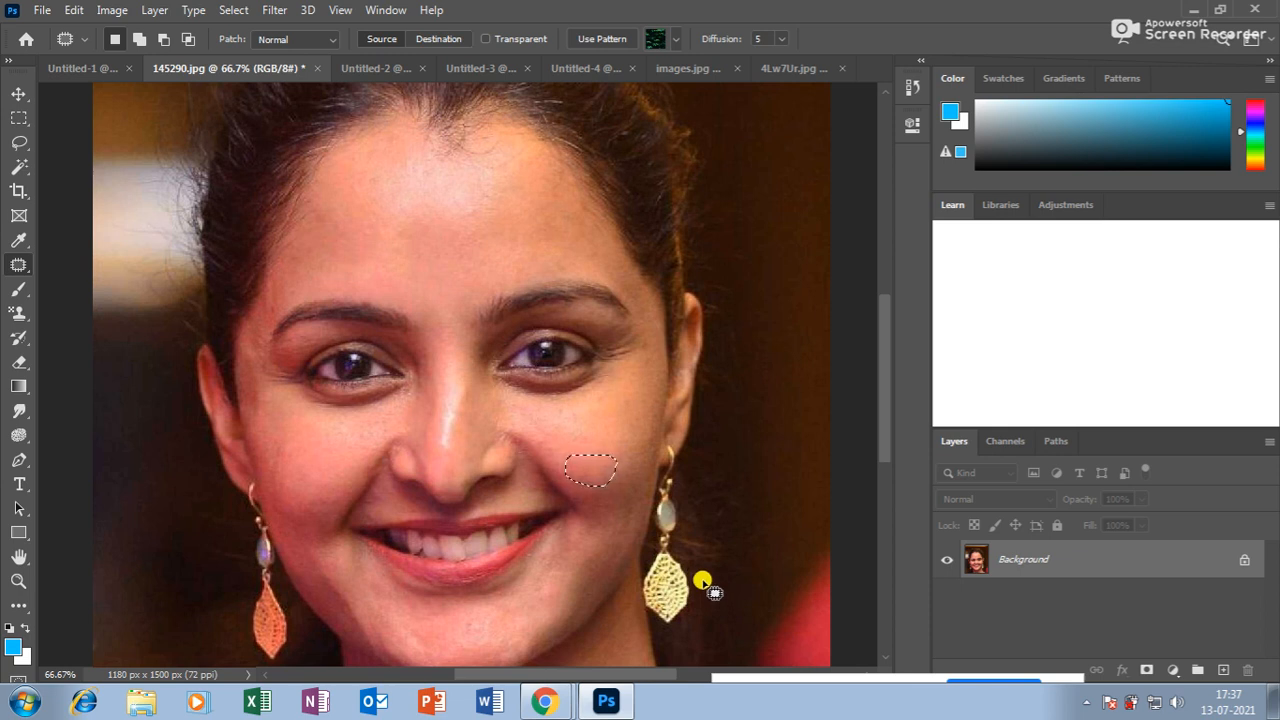
{"action": "right_click", "coordinate": [18, 266]}
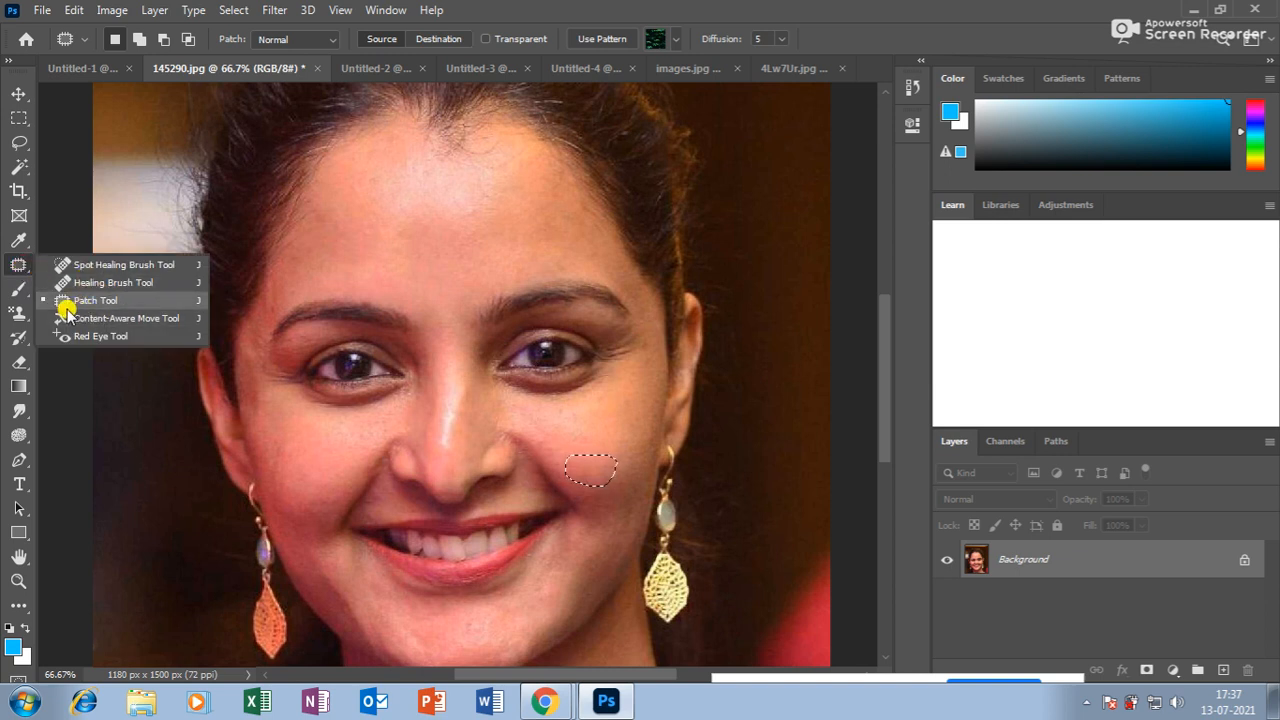
Switch to the Brush tool and glance through the brush presets.
{"action": "left_click", "coordinate": [20, 298]}
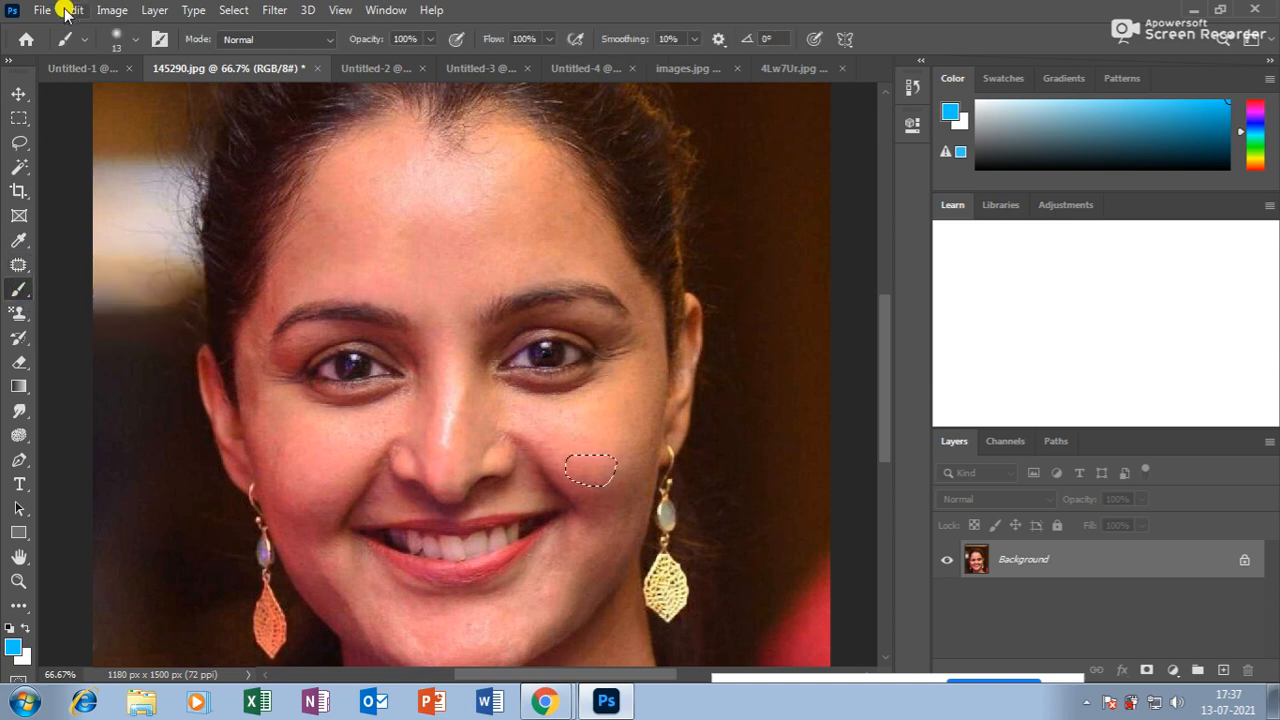
{"action": "left_click", "coordinate": [134, 40]}
{"action": "left_click", "coordinate": [393, 253]}
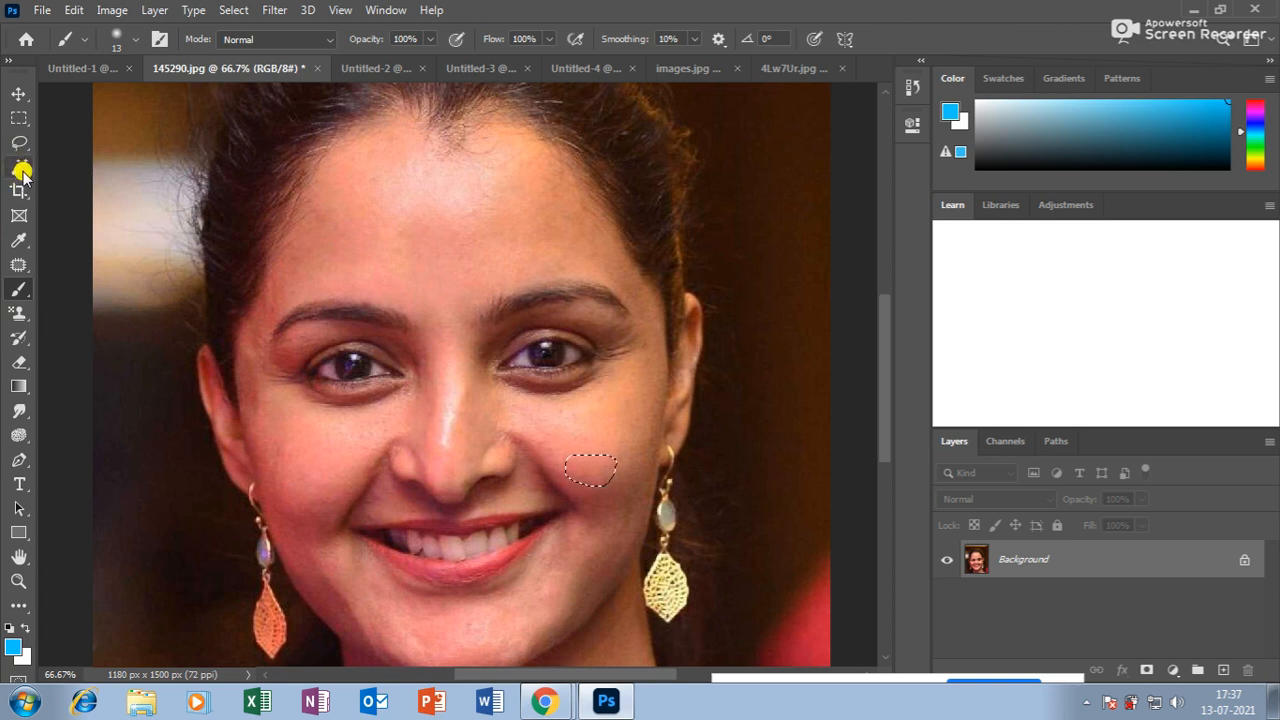
Deselect the cheek patch outline with Ctrl+D and dismiss the locked-layer warning.
{"action": "key", "text": "ctrl+d"}
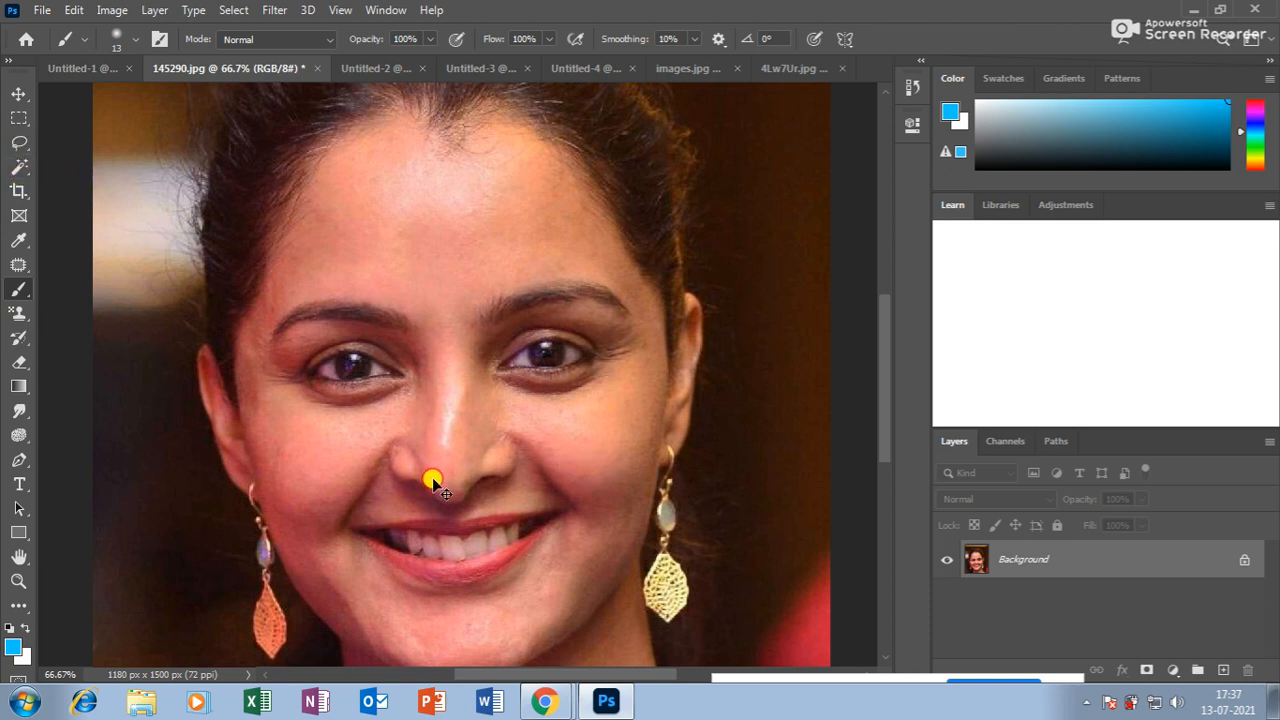
{"action": "left_click", "coordinate": [433, 483], "text": "ctrl"}
{"action": "left_click", "coordinate": [626, 272]}
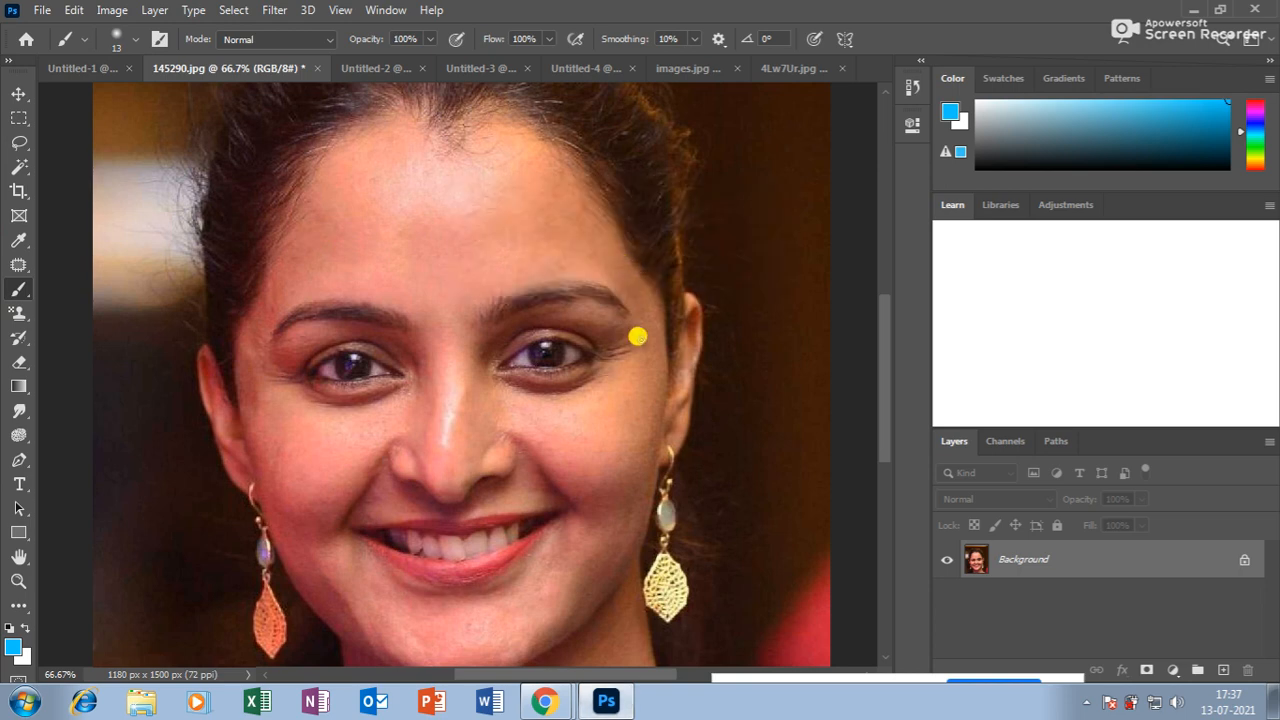
In Chrome, close all the leftover download, store, wallpaper and nature image tabs.
{"action": "left_click", "coordinate": [544, 700]}
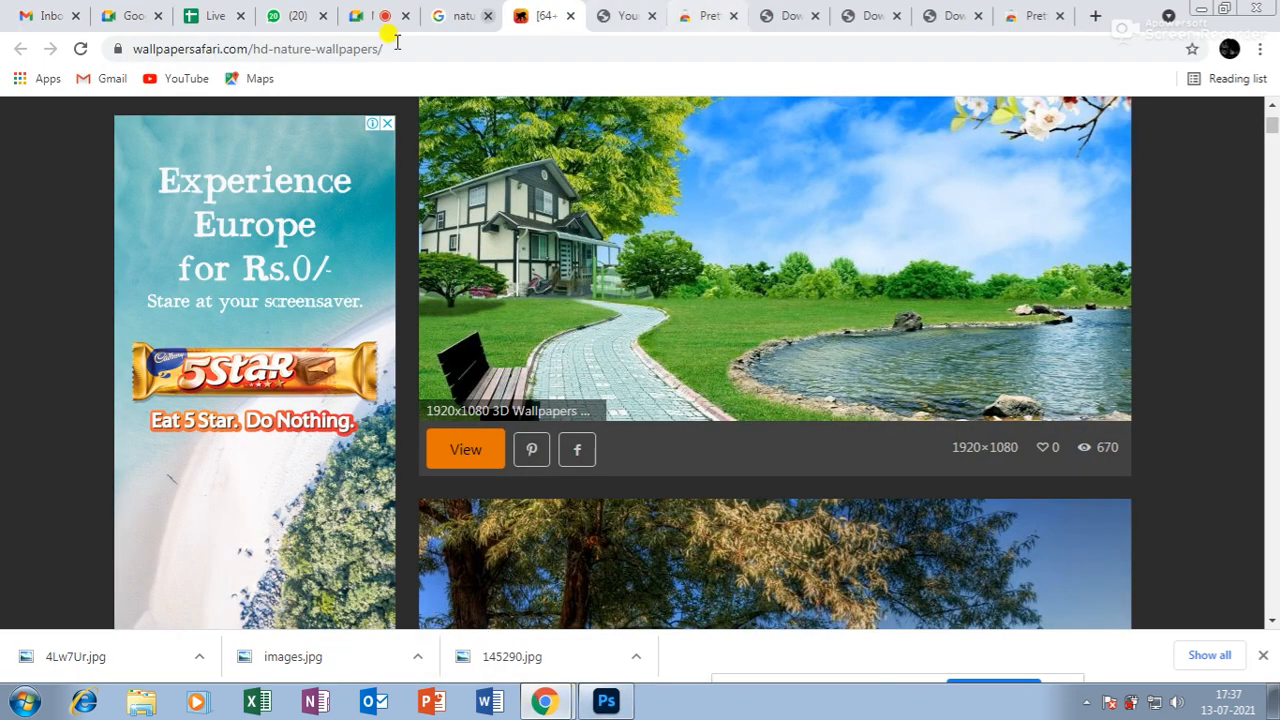
{"action": "left_click", "coordinate": [1050, 18]}
{"action": "left_click", "coordinate": [1065, 17]}
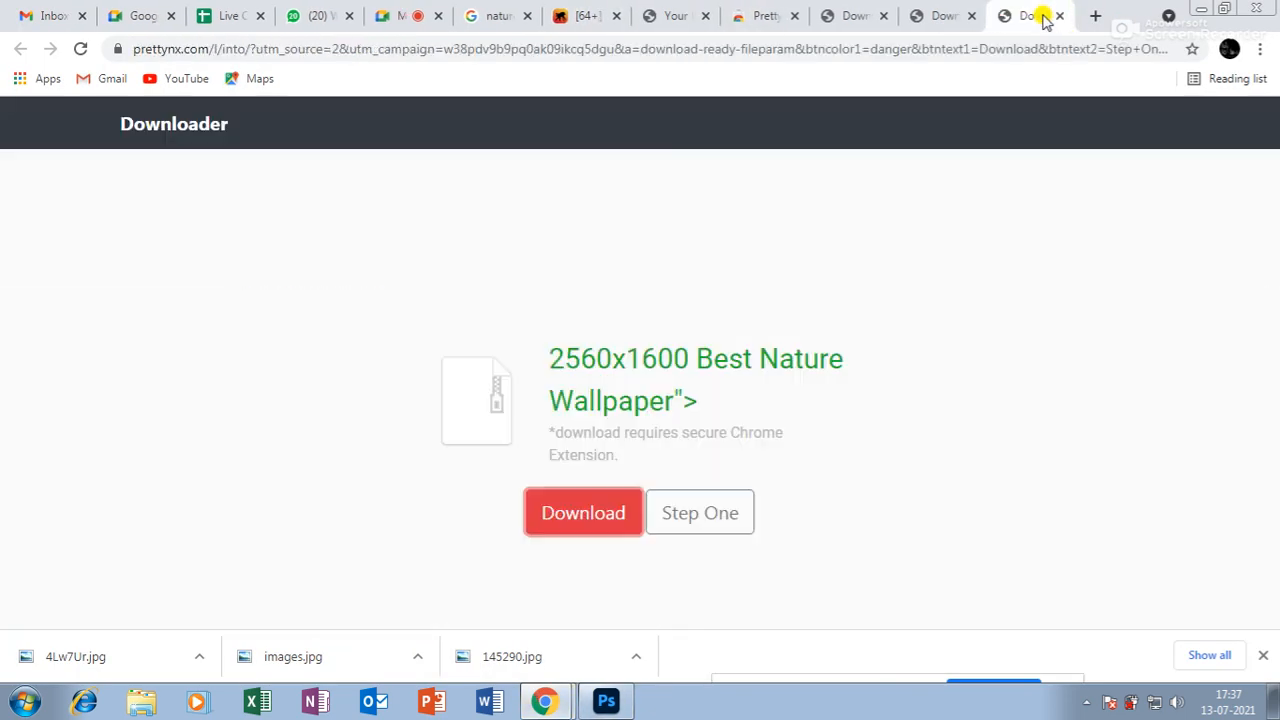
{"action": "left_click", "coordinate": [1064, 17]}
{"action": "left_click", "coordinate": [1065, 17]}
{"action": "left_click", "coordinate": [1065, 17]}
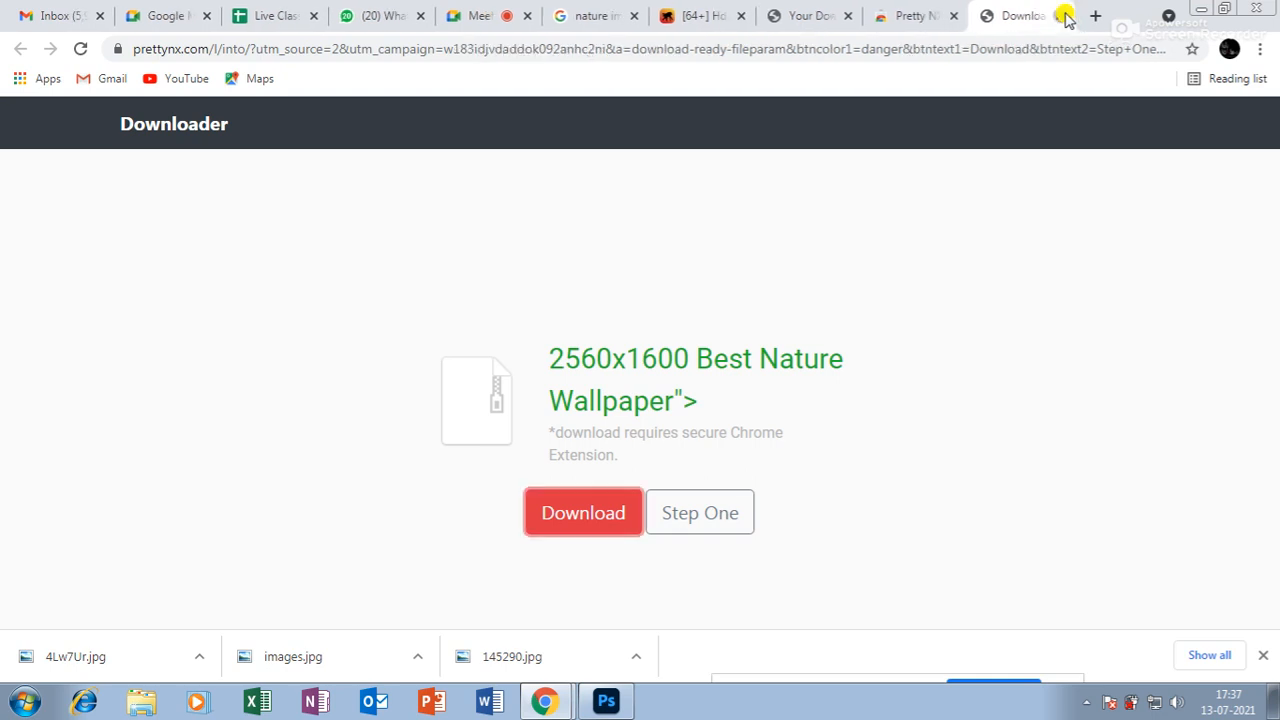
{"action": "left_click", "coordinate": [1064, 17]}
{"action": "left_click", "coordinate": [1064, 17]}
{"action": "left_click", "coordinate": [1064, 17]}
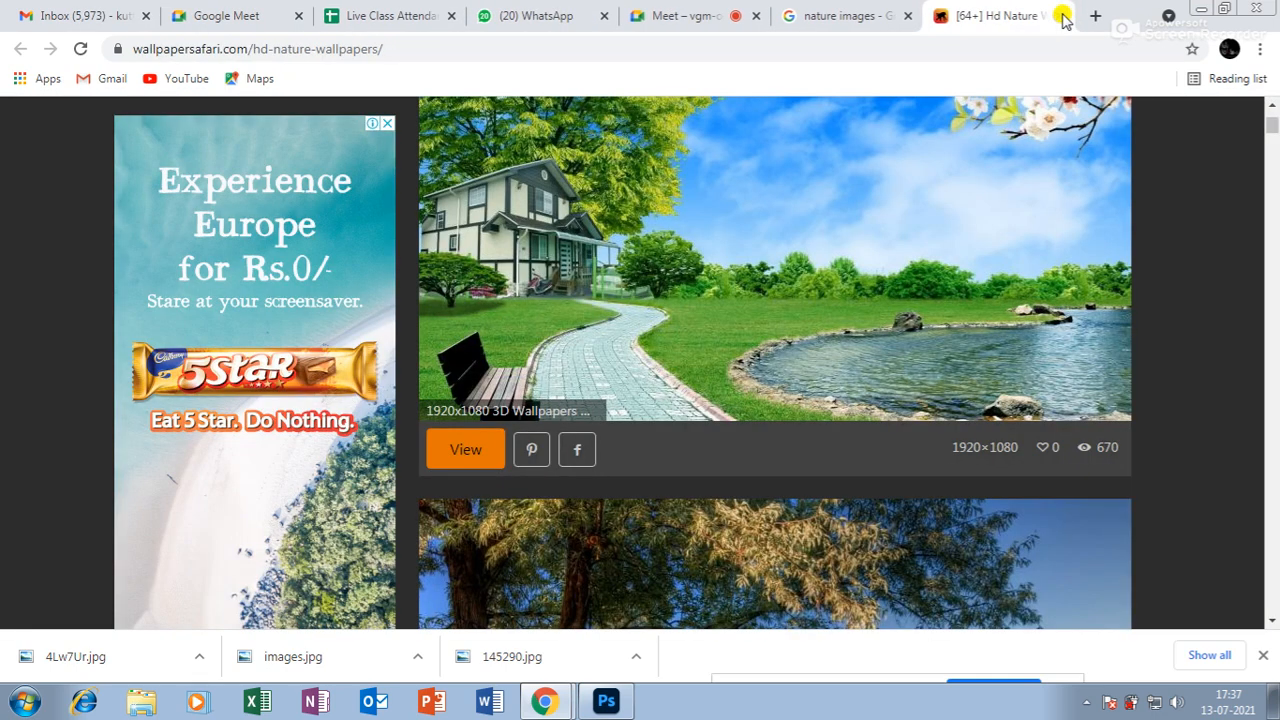
{"action": "left_click", "coordinate": [1064, 17]}
{"action": "left_click", "coordinate": [1064, 17]}
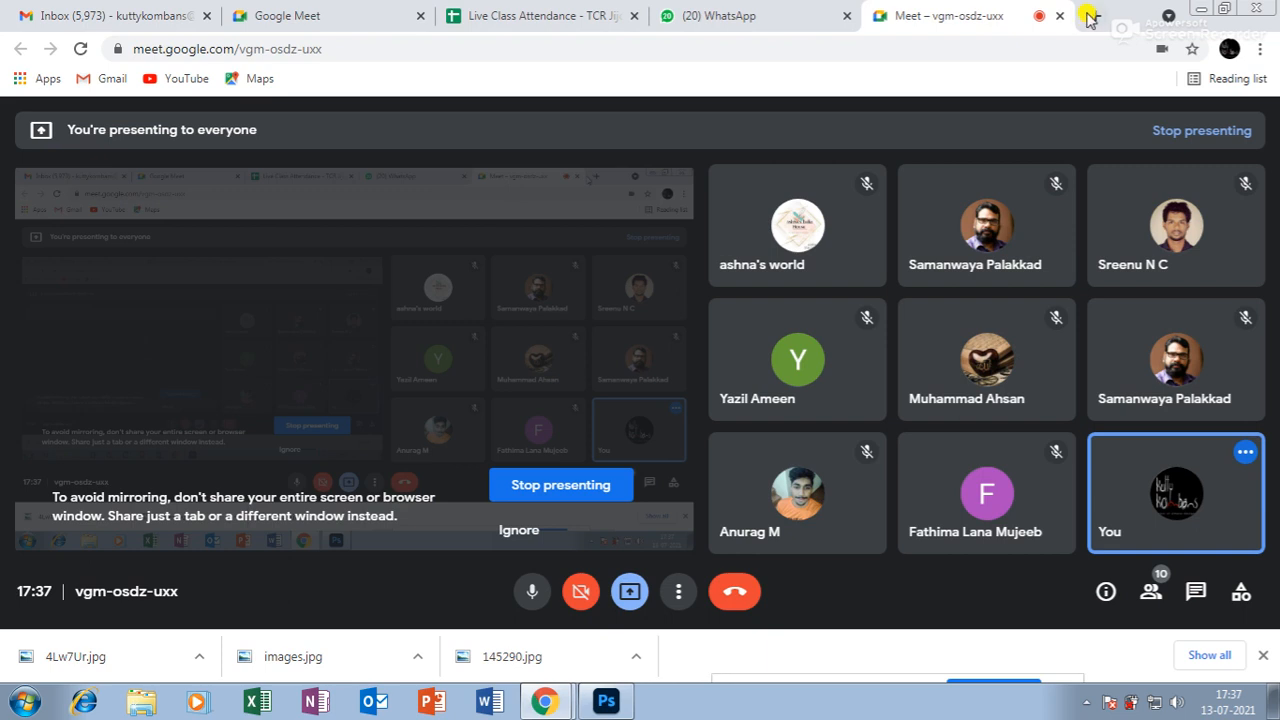
In a new tab, search Google for 'flower'.
{"action": "left_click", "coordinate": [1095, 16]}
{"action": "left_click", "coordinate": [514, 392]}
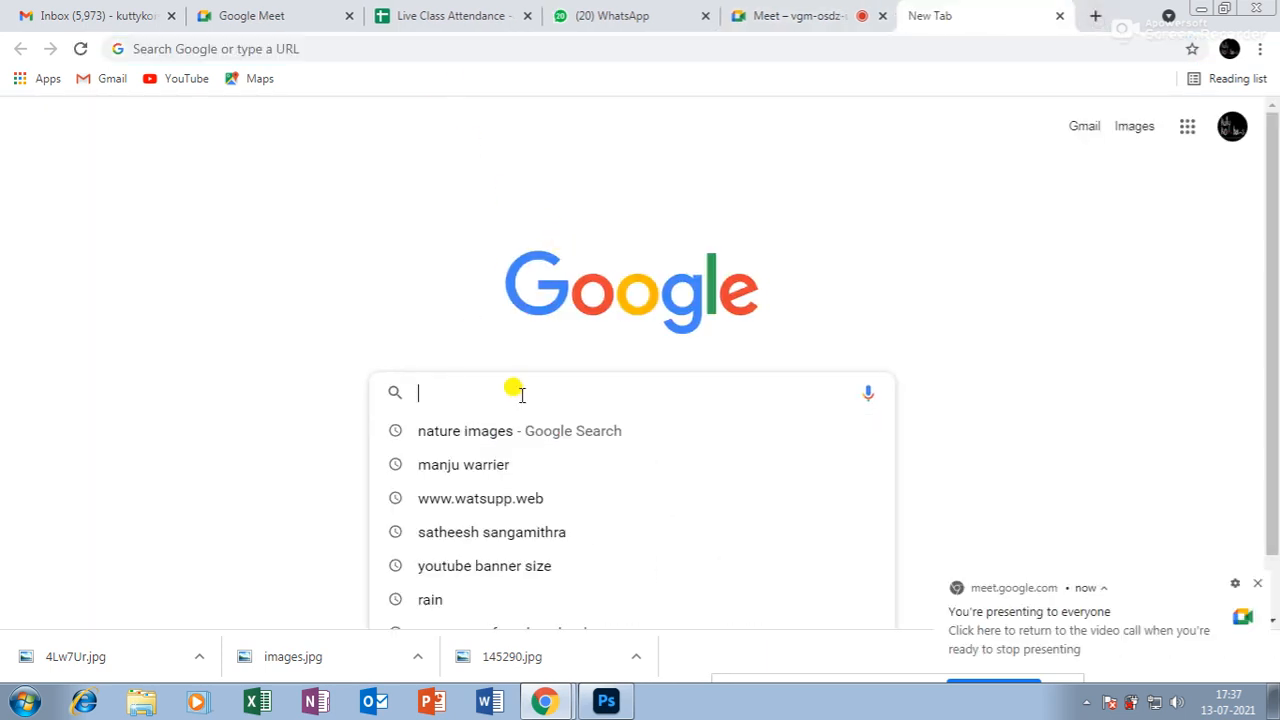
{"action": "type", "text": "flower"}
{"action": "key", "text": "Return"}
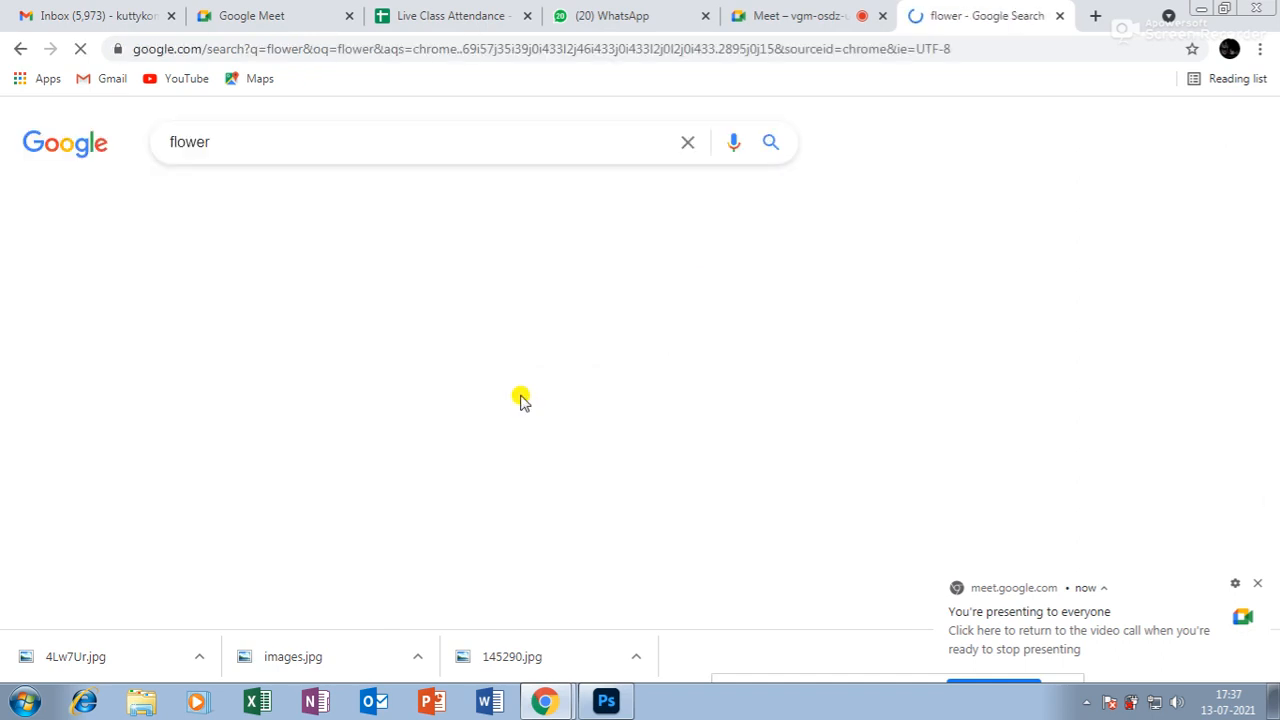
Browse the flower image results and preview a single long-stemmed red rose.
{"action": "left_click", "coordinate": [1257, 583]}
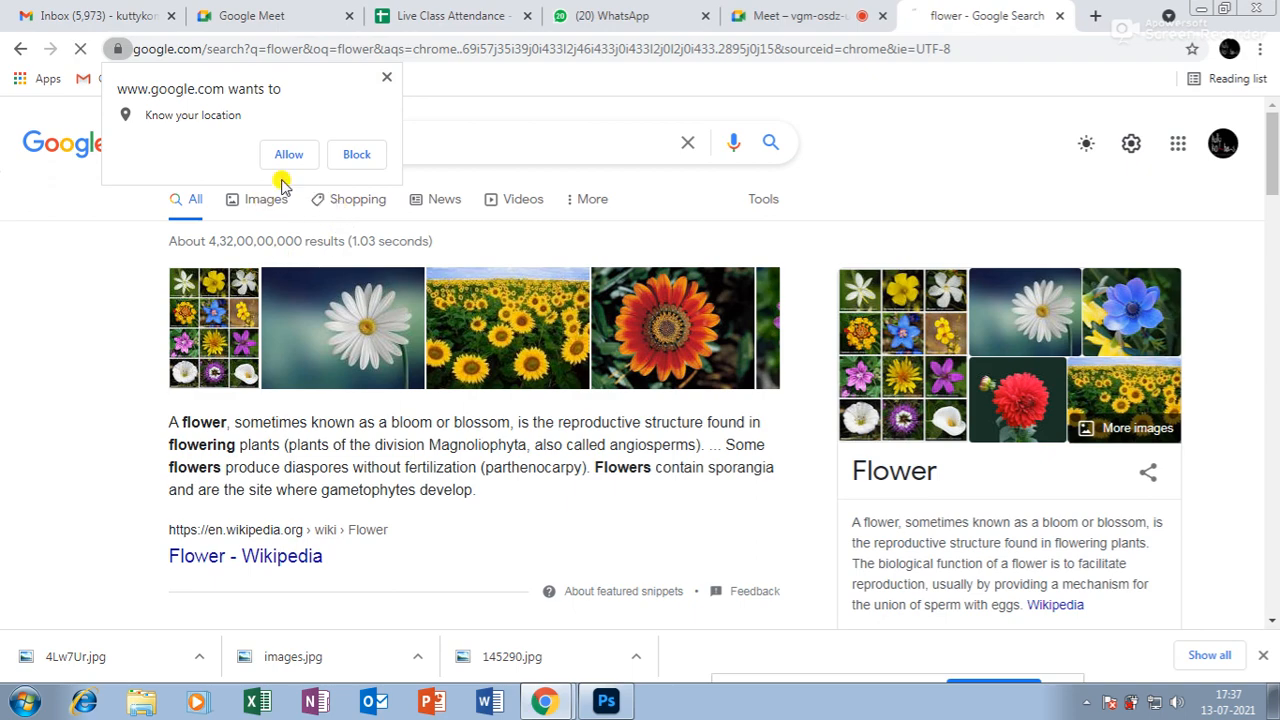
{"action": "left_click", "coordinate": [272, 196]}
{"action": "scroll", "coordinate": [680, 295], "scroll_direction": "down", "scroll_amount": 3}
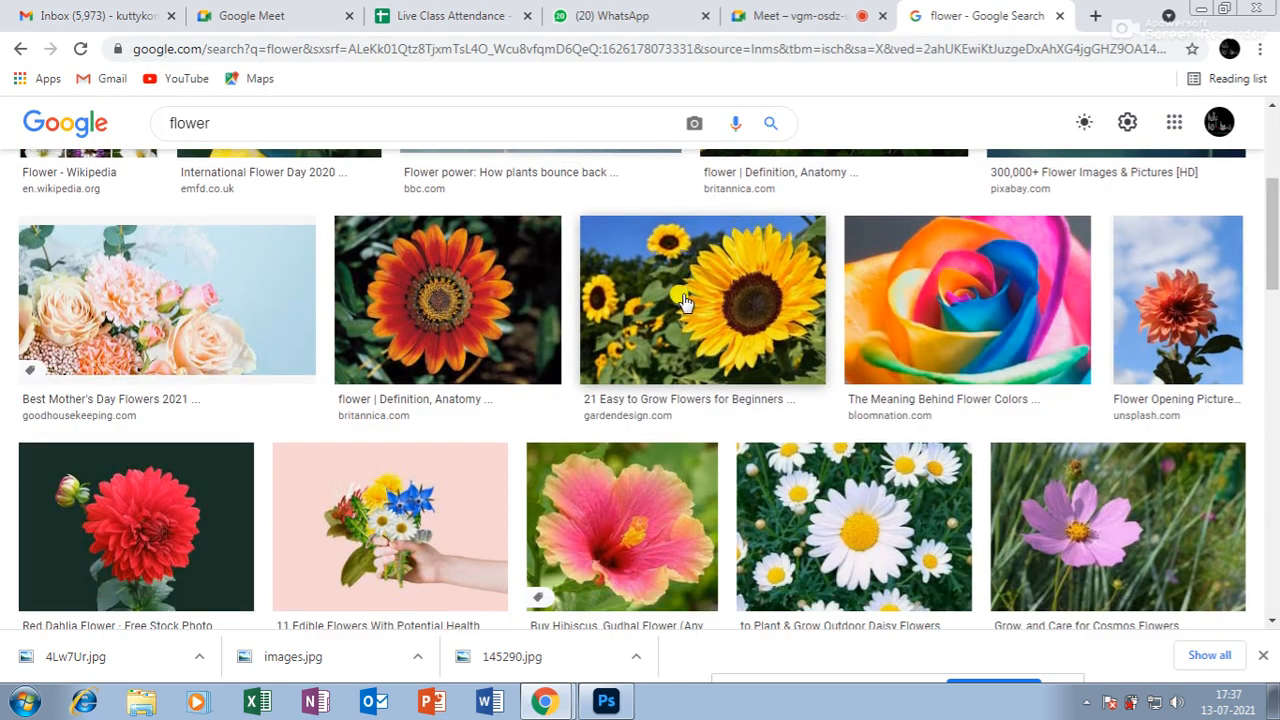
{"action": "scroll", "coordinate": [683, 300], "scroll_direction": "down", "scroll_amount": 10}
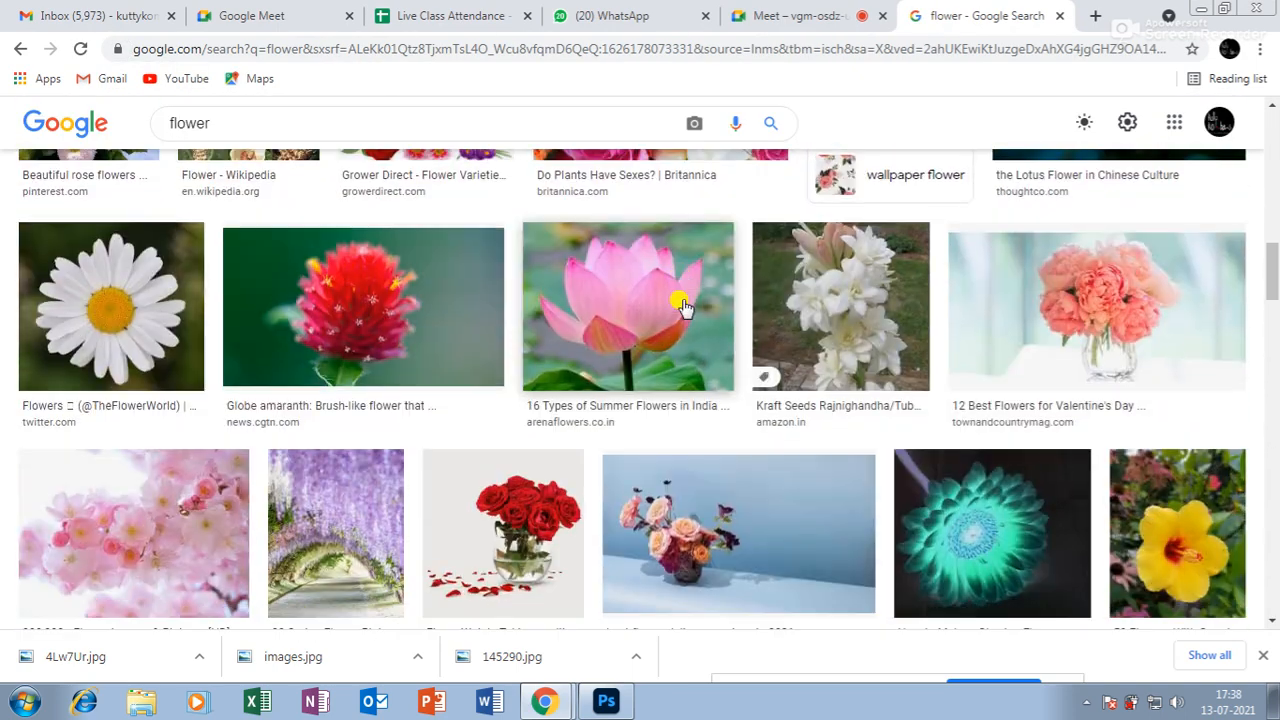
{"action": "scroll", "coordinate": [683, 305], "scroll_direction": "down", "scroll_amount": 10}
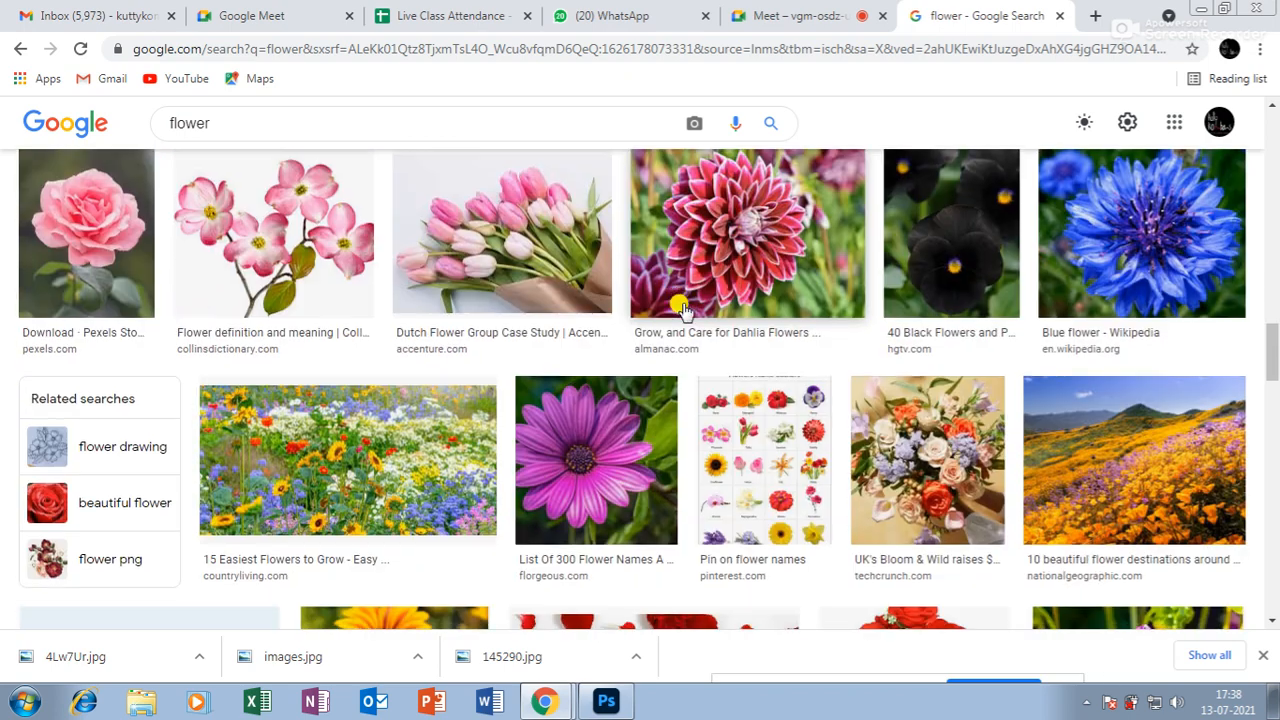
{"action": "scroll", "coordinate": [683, 308], "scroll_direction": "down", "scroll_amount": 5}
{"action": "left_click", "coordinate": [910, 228]}
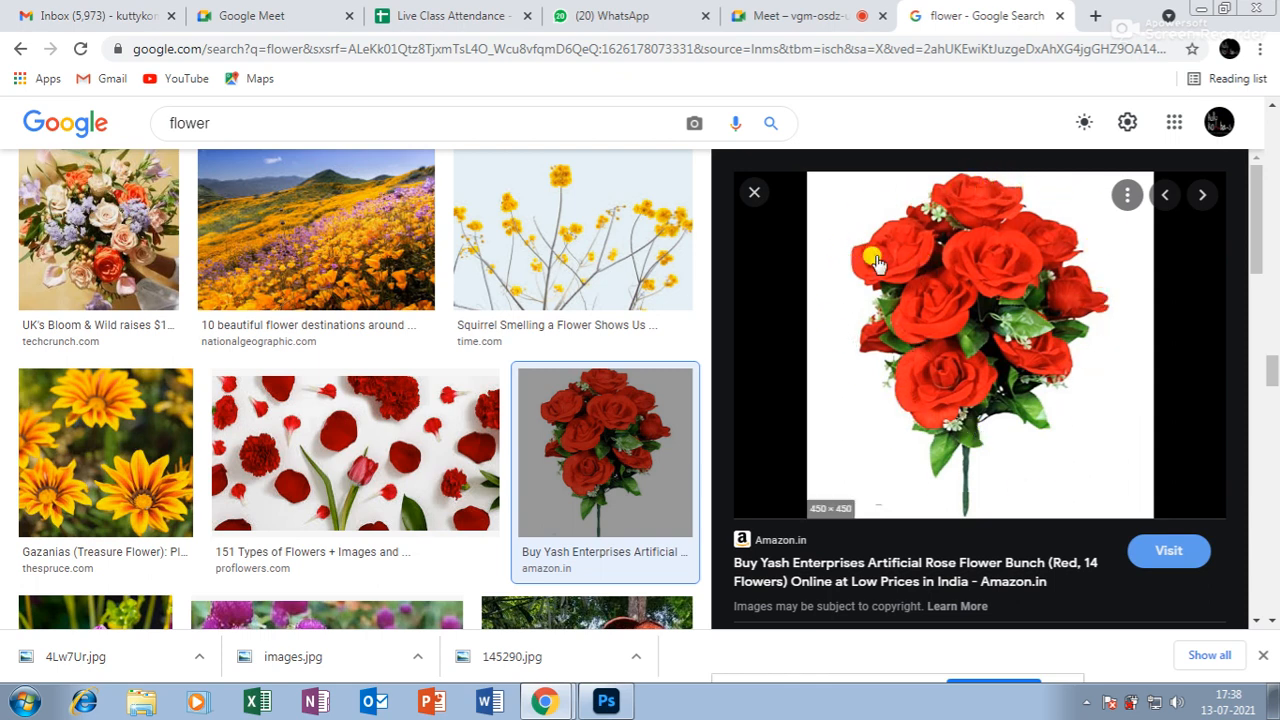
{"action": "scroll", "coordinate": [910, 366], "scroll_direction": "down", "scroll_amount": 4}
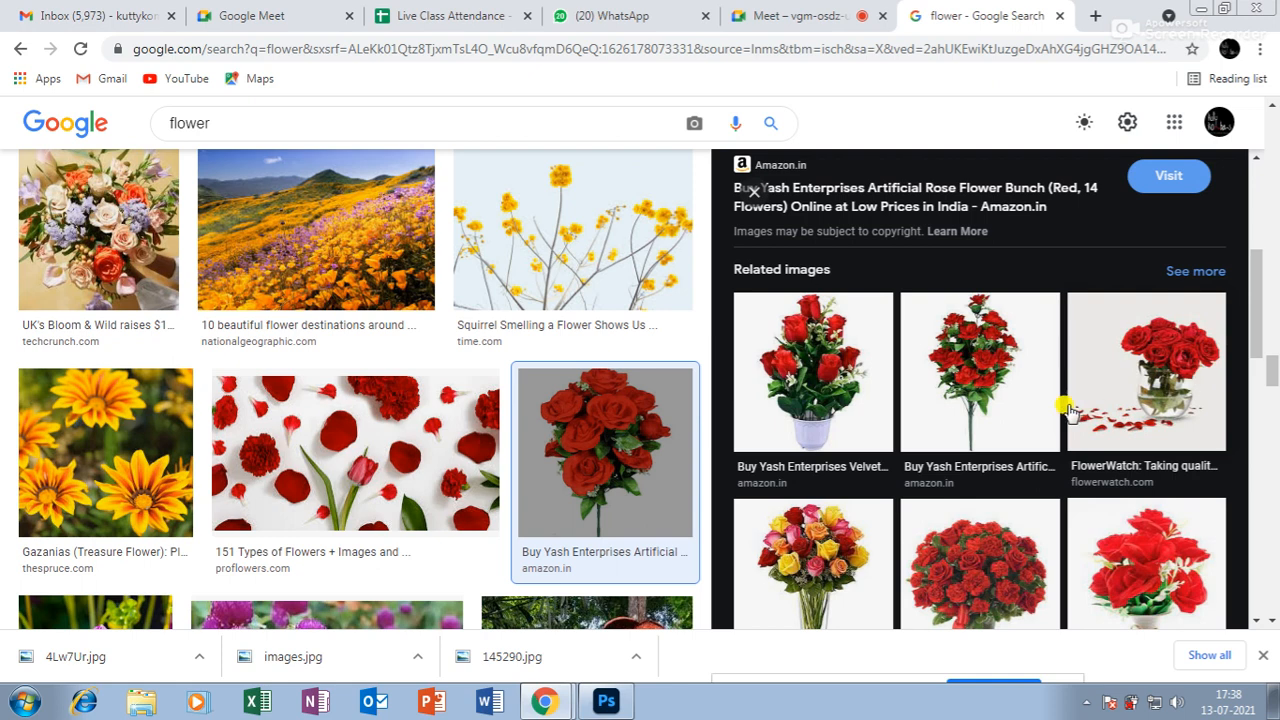
{"action": "scroll", "coordinate": [1045, 360], "scroll_direction": "down", "scroll_amount": 4}
{"action": "scroll", "coordinate": [1040, 345], "scroll_direction": "down", "scroll_amount": 5}
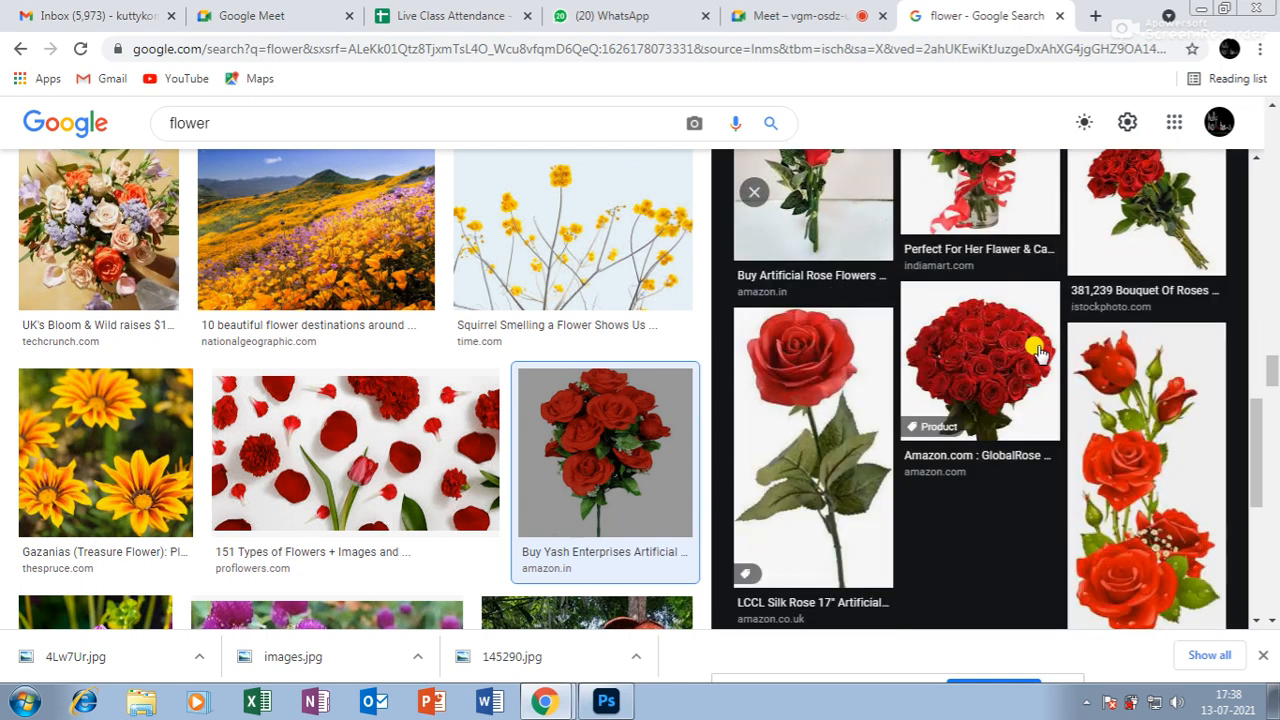
{"action": "left_click", "coordinate": [910, 290]}
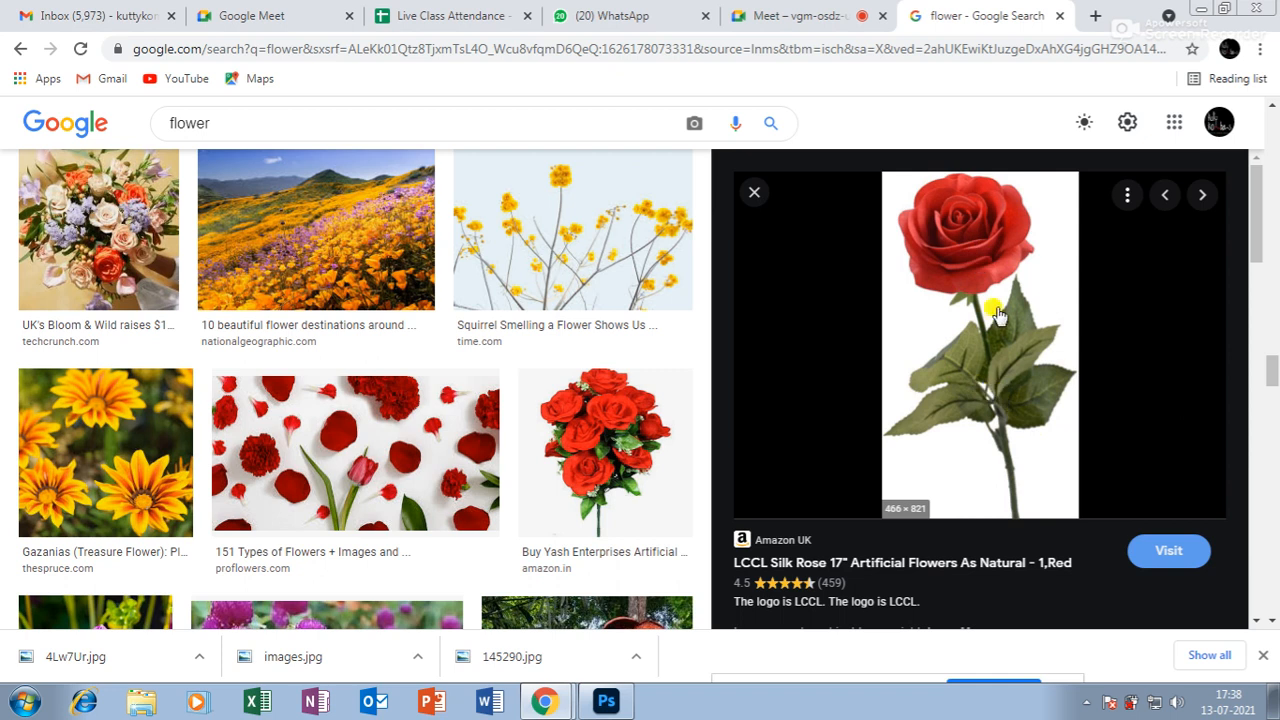
Save the red rose image to the Desktop.
{"action": "right_click", "coordinate": [996, 290]}
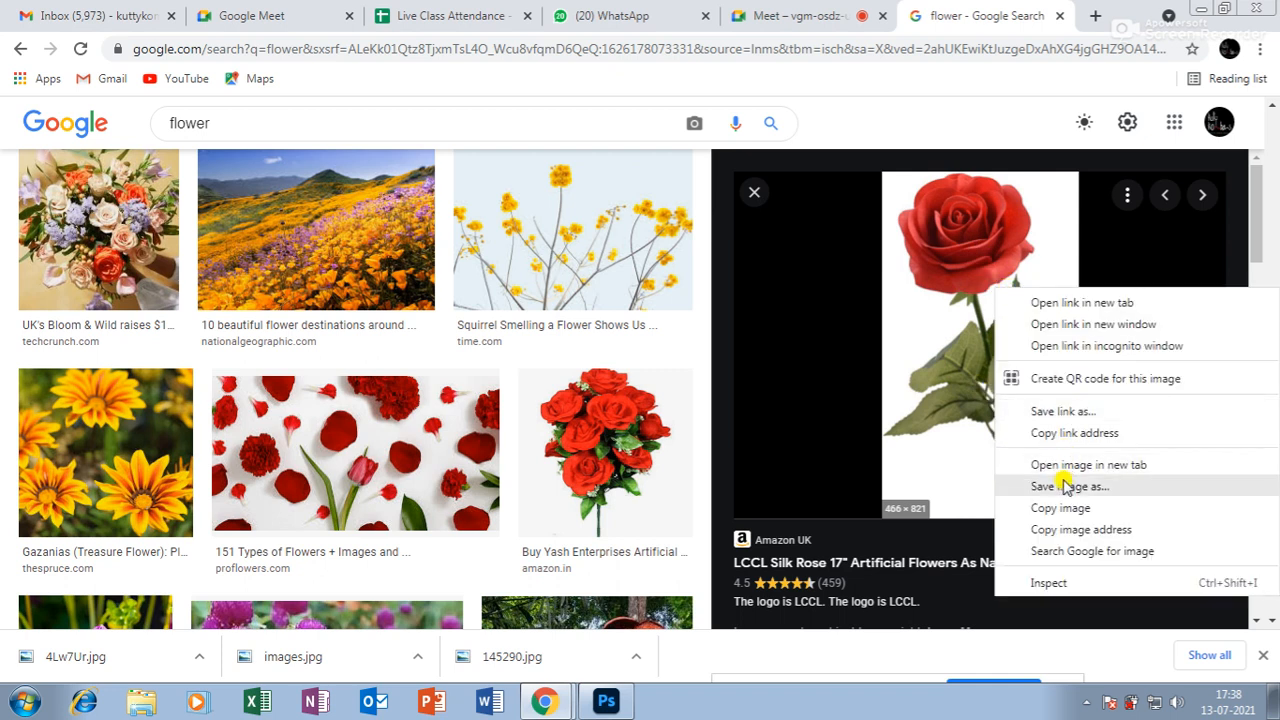
{"action": "left_click", "coordinate": [1066, 486]}
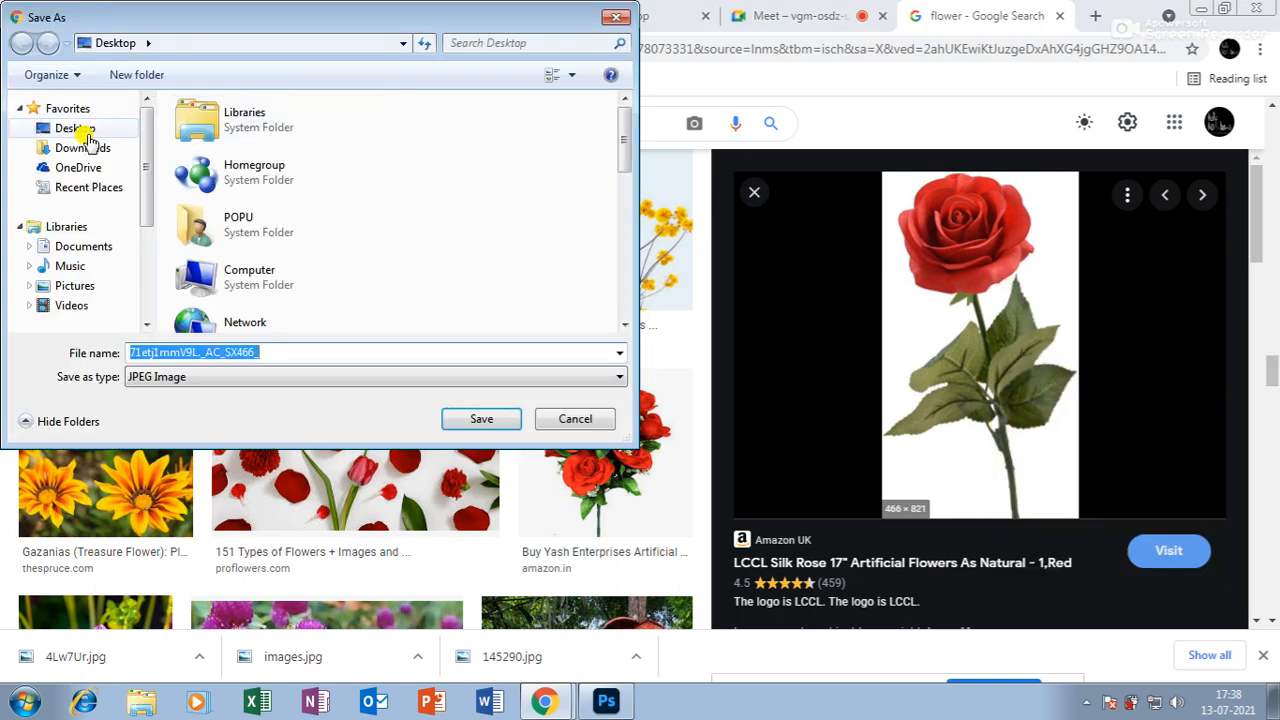
{"action": "left_click", "coordinate": [84, 129]}
{"action": "left_click", "coordinate": [515, 424]}
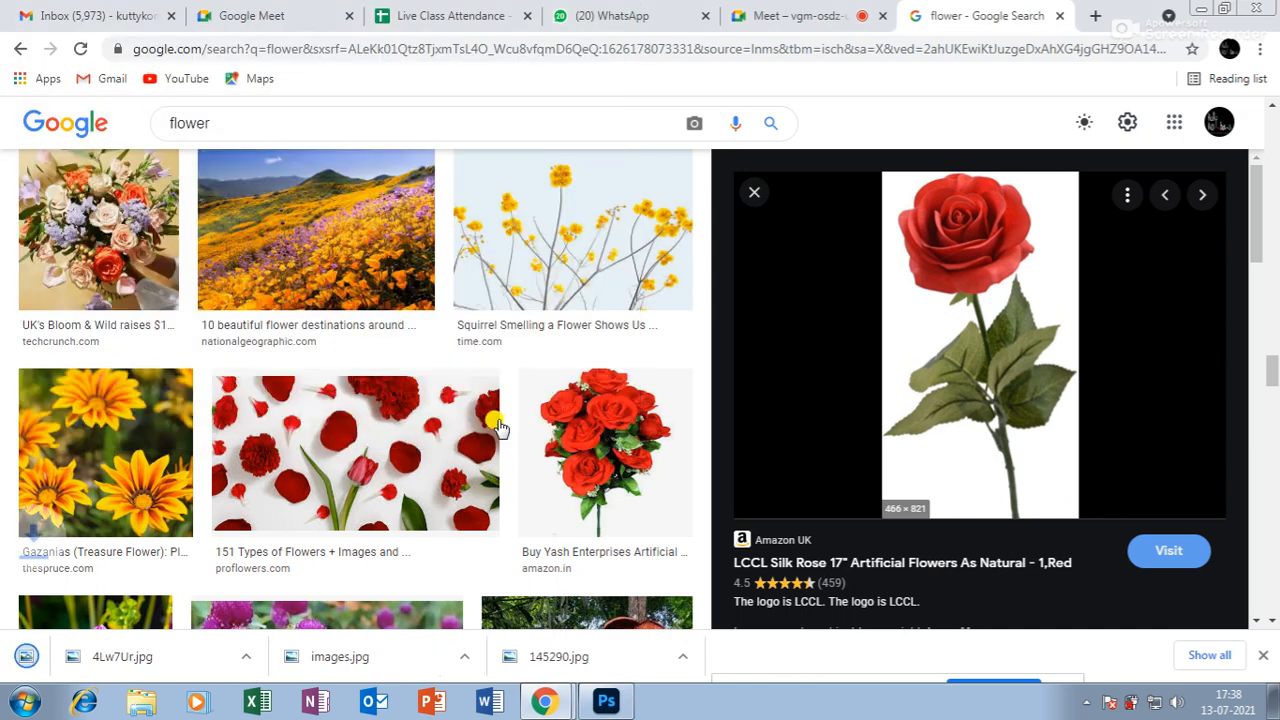
{"action": "left_click", "coordinate": [606, 701]}
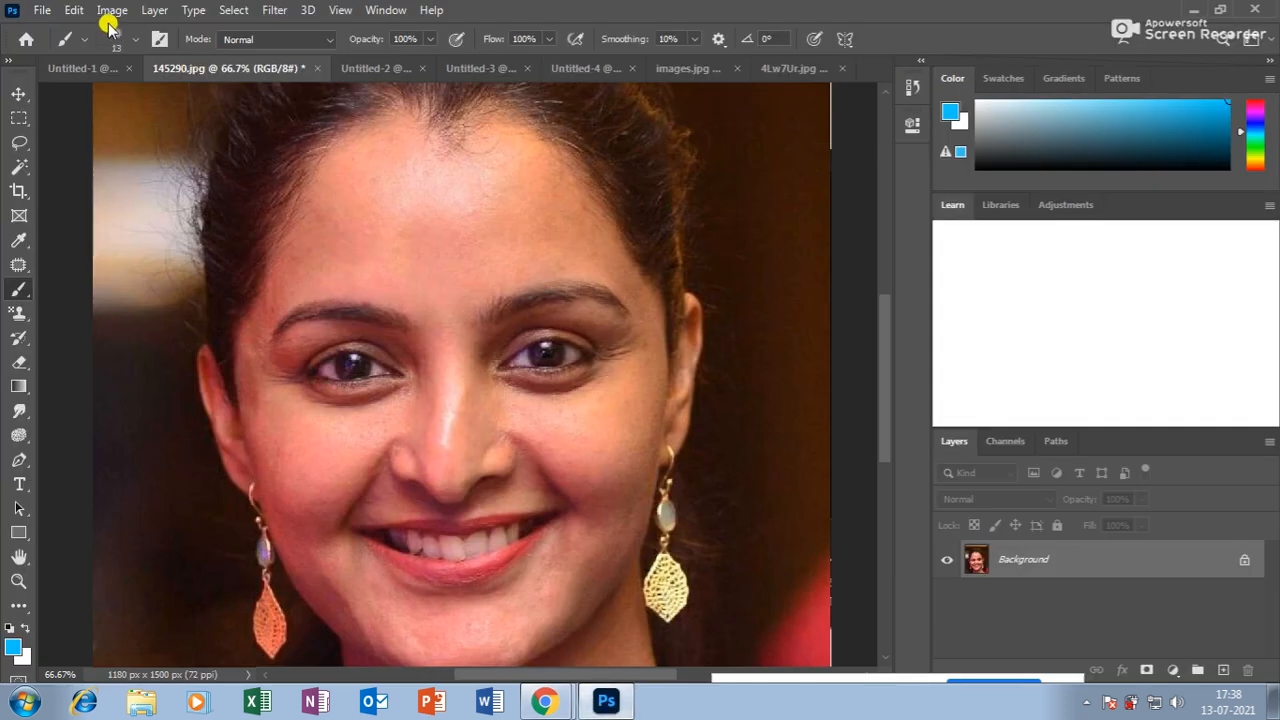
Open the saved rose JPG from the Desktop in Photoshop.
{"action": "left_click", "coordinate": [40, 10]}
{"action": "left_click", "coordinate": [52, 48]}
{"action": "left_click", "coordinate": [70, 127]}
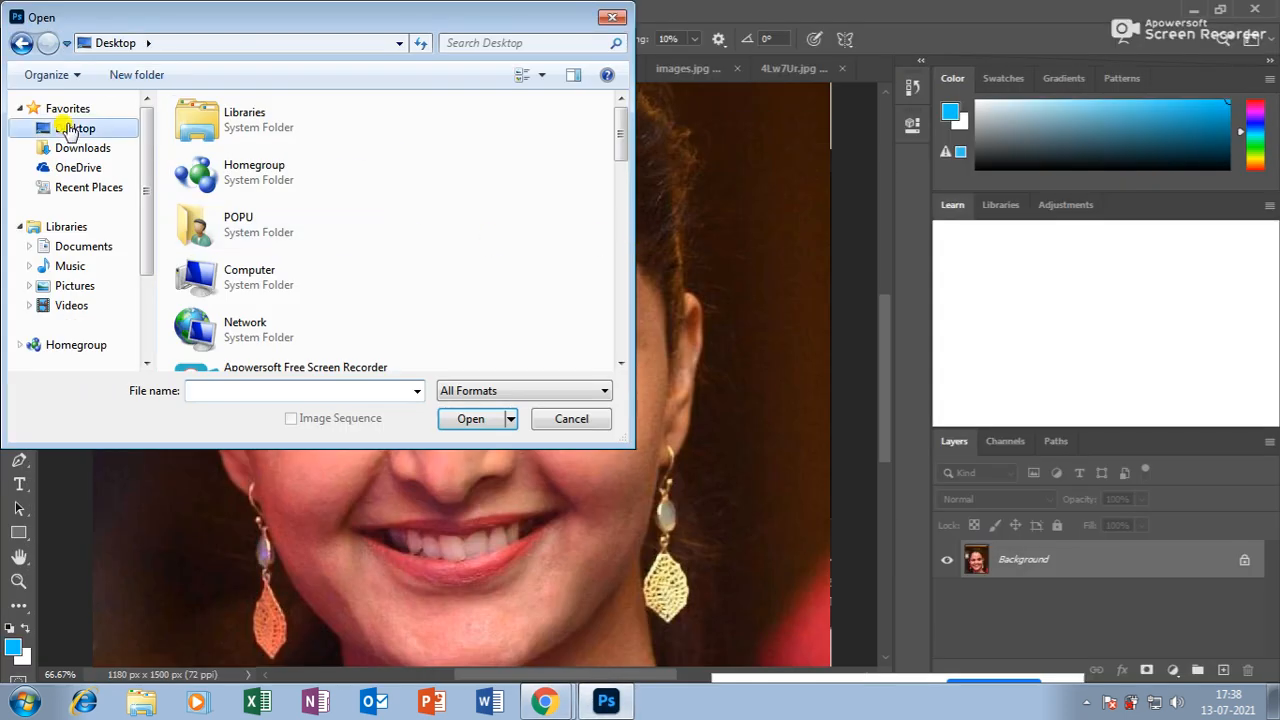
{"action": "left_click_drag", "start_coordinate": [620, 125], "coordinate": [617, 194]}
{"action": "left_click", "coordinate": [335, 171]}
{"action": "left_click", "coordinate": [496, 418]}
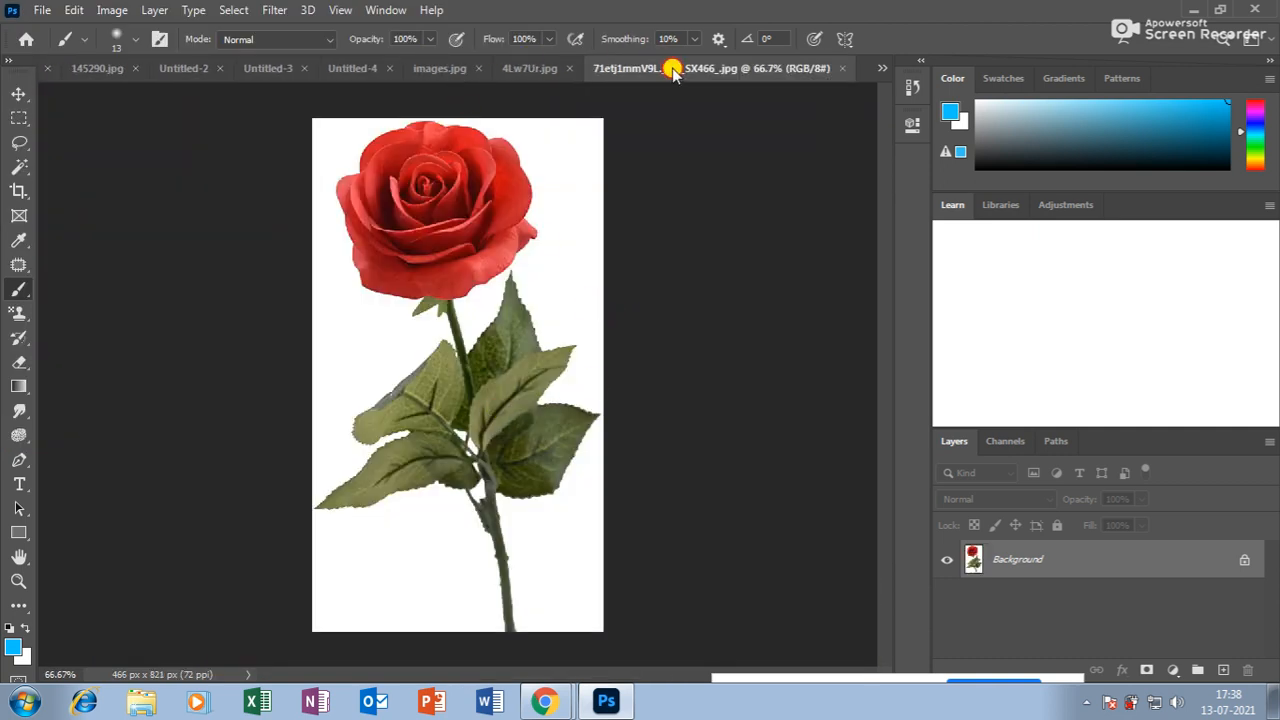
Copy the rose onto the portrait as Layer 1 and nudge it slightly upward.
{"action": "left_click_drag", "start_coordinate": [672, 68], "coordinate": [662, 134]}
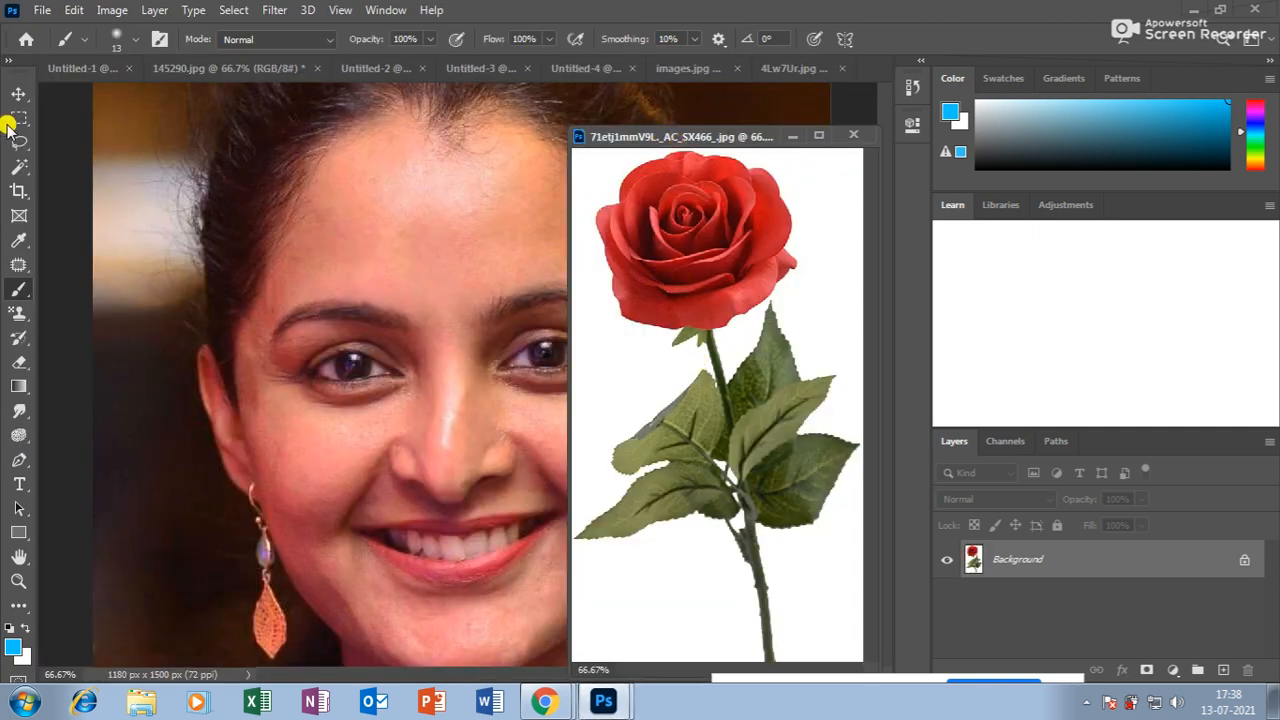
{"action": "left_click", "coordinate": [18, 93]}
{"action": "left_click_drag", "start_coordinate": [492, 228], "coordinate": [492, 230]}
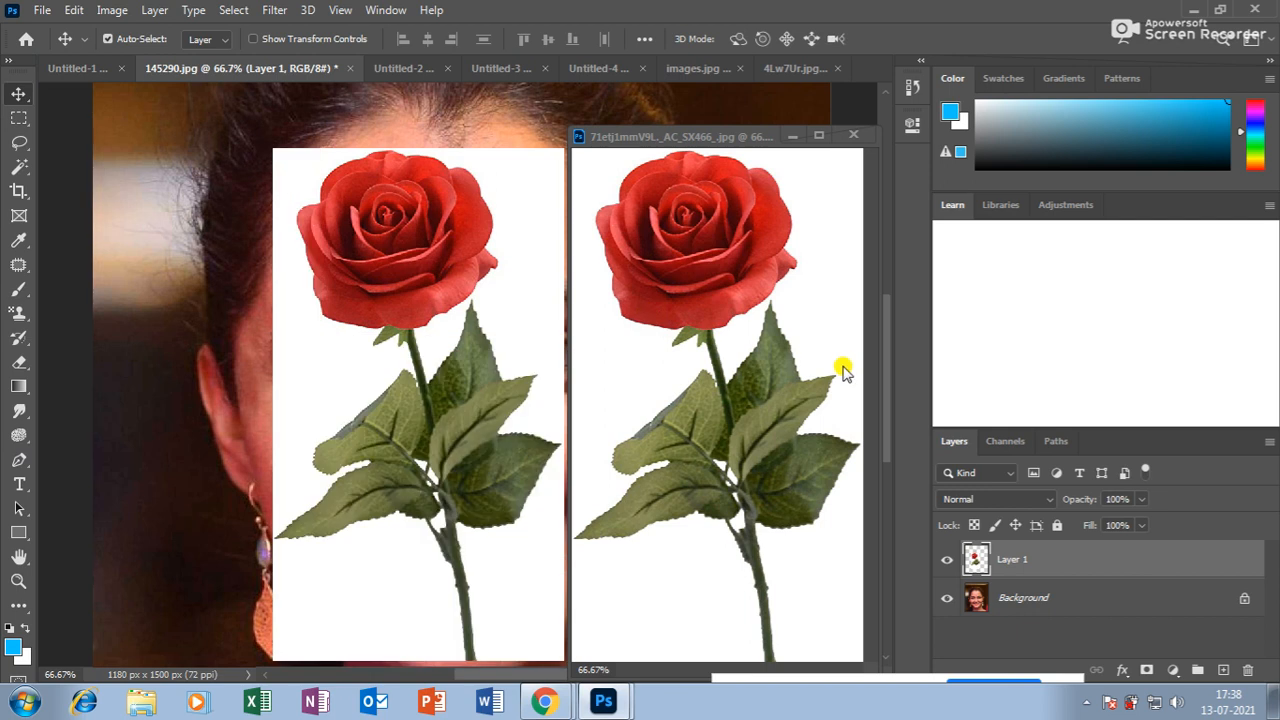
{"action": "left_click", "coordinate": [852, 135]}
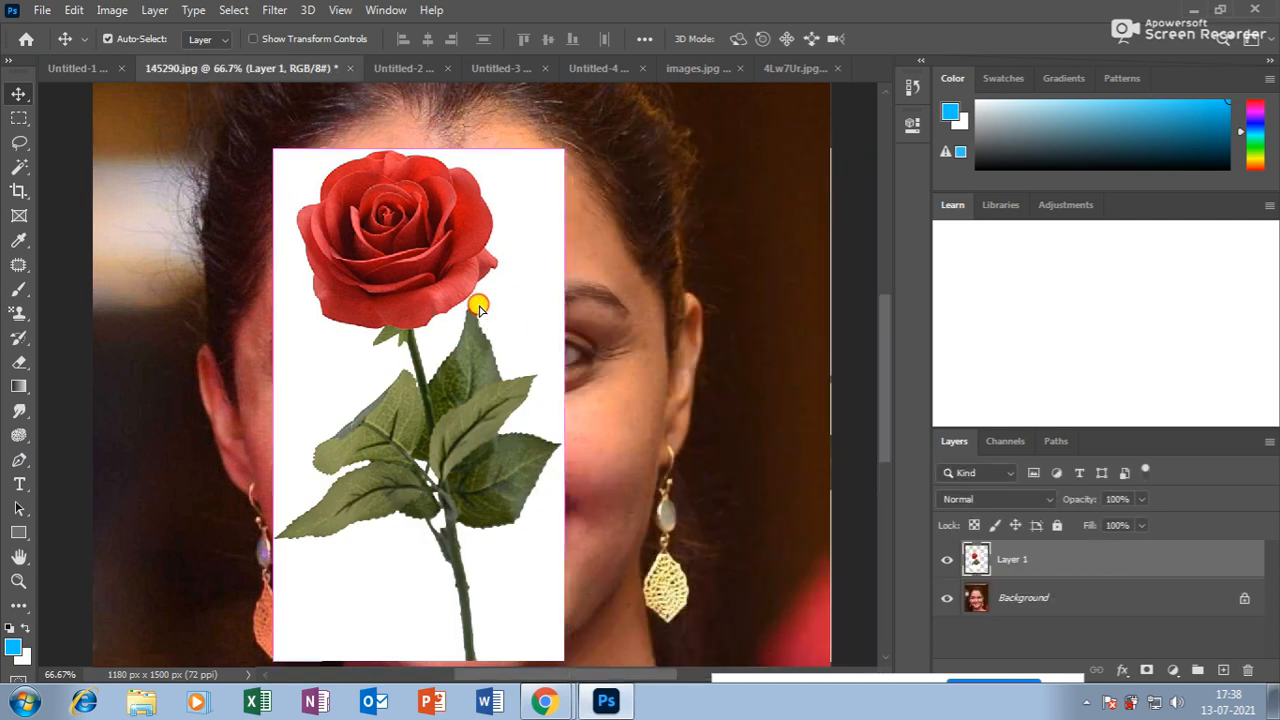
{"action": "left_click_drag", "start_coordinate": [481, 303], "coordinate": [477, 277]}
Select the rose's white background with the Magic Wand, extended to all similar areas.
{"action": "right_click", "coordinate": [12, 170]}
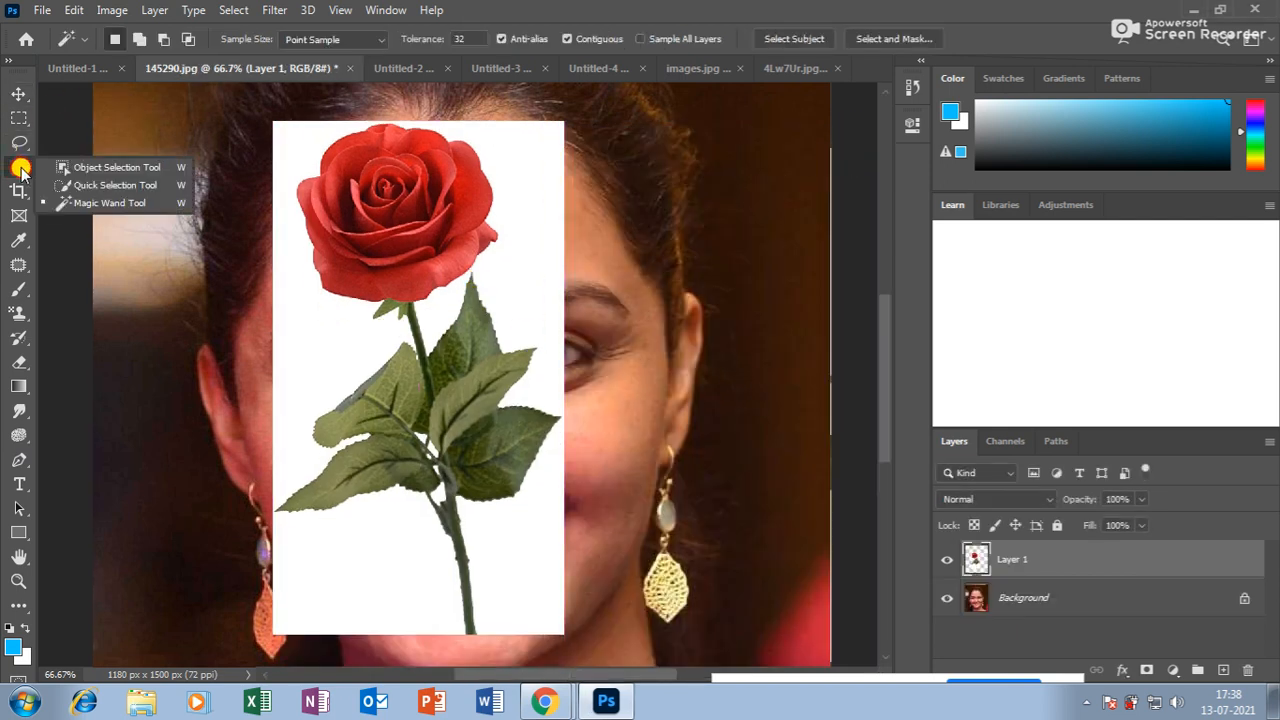
{"action": "left_click", "coordinate": [80, 200]}
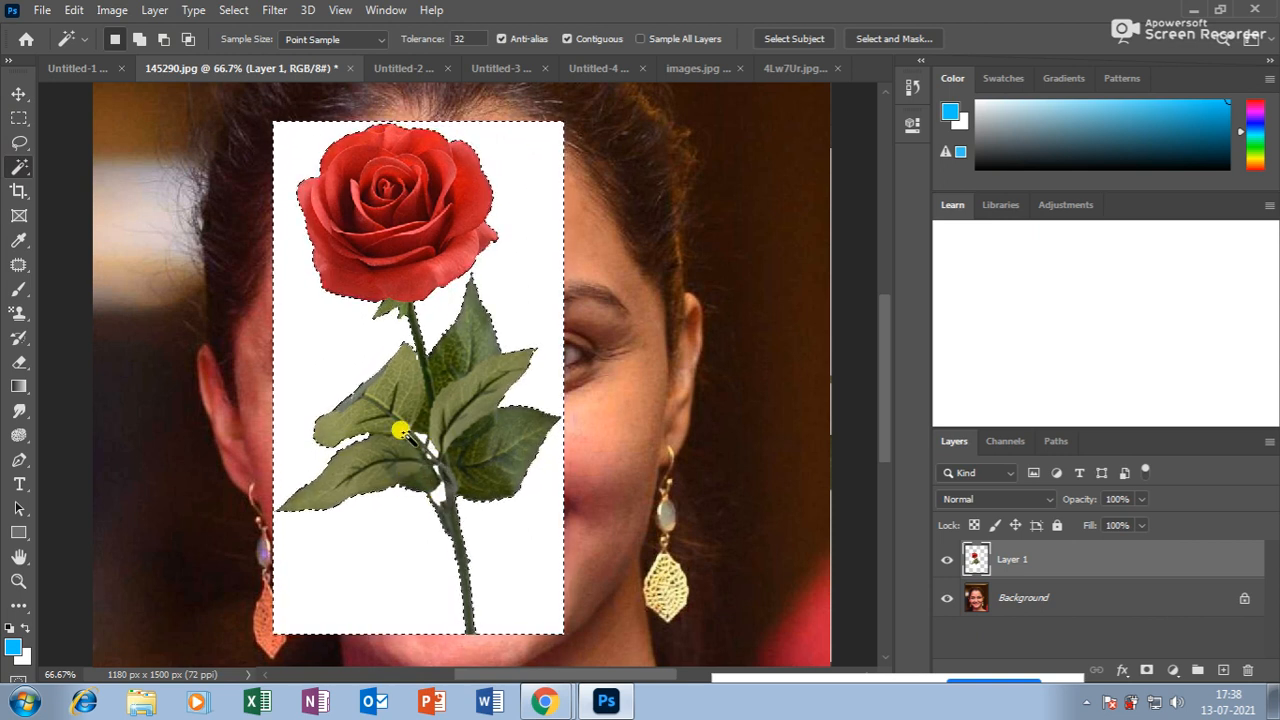
{"action": "right_click", "coordinate": [530, 277]}
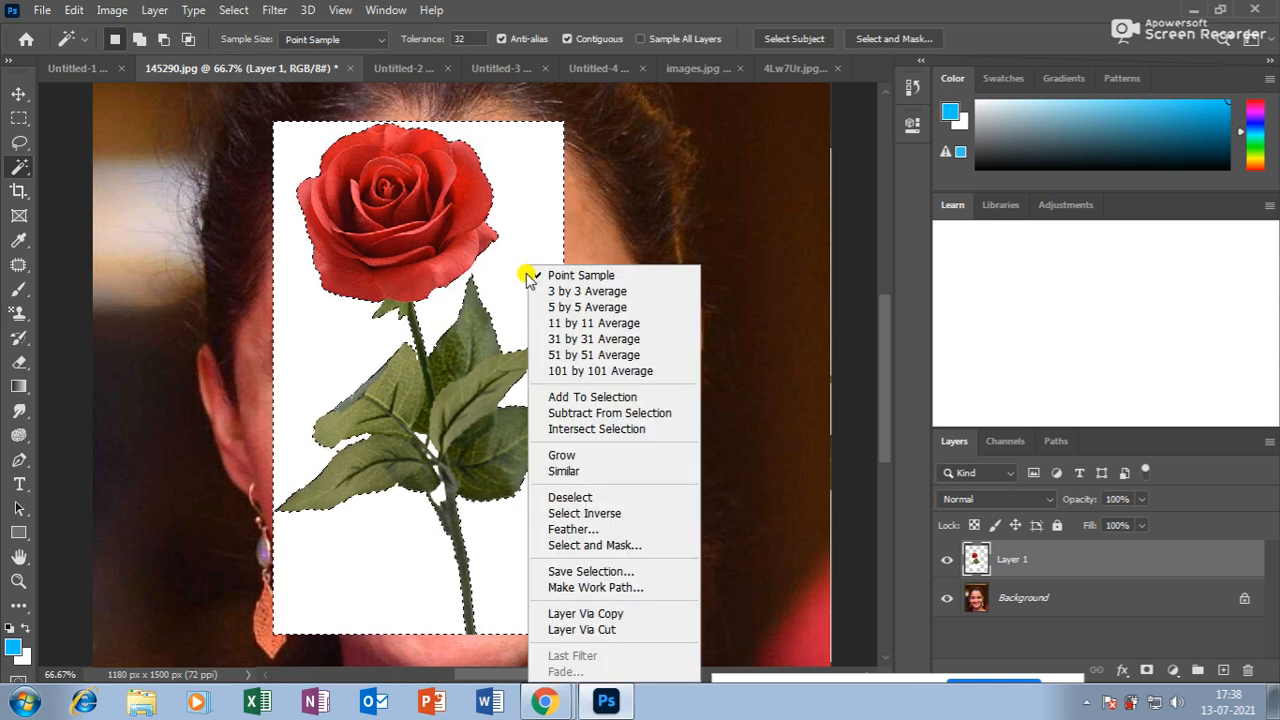
{"action": "left_click", "coordinate": [560, 471]}
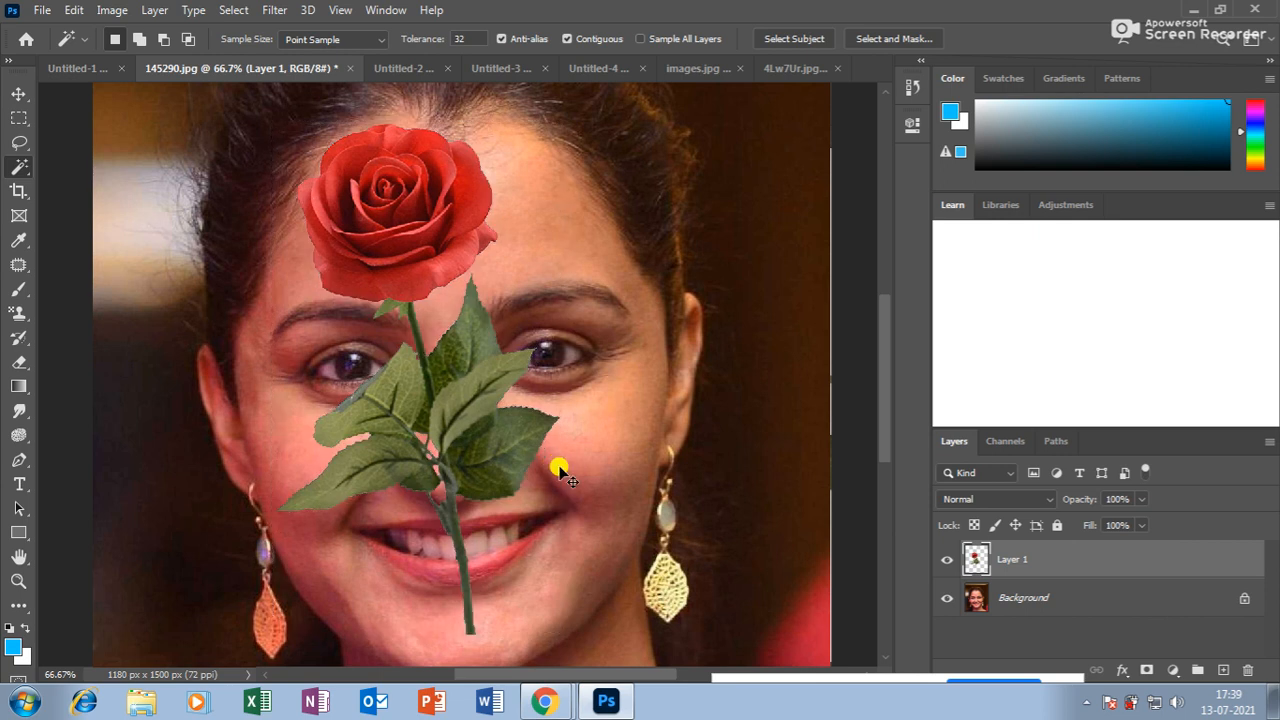
Move the rose layer so it covers the eye on the portrait's left.
{"action": "key", "text": "ctrl+minus"}
{"action": "left_click", "coordinate": [19, 93]}
{"action": "left_click_drag", "start_coordinate": [433, 245], "coordinate": [518, 218]}
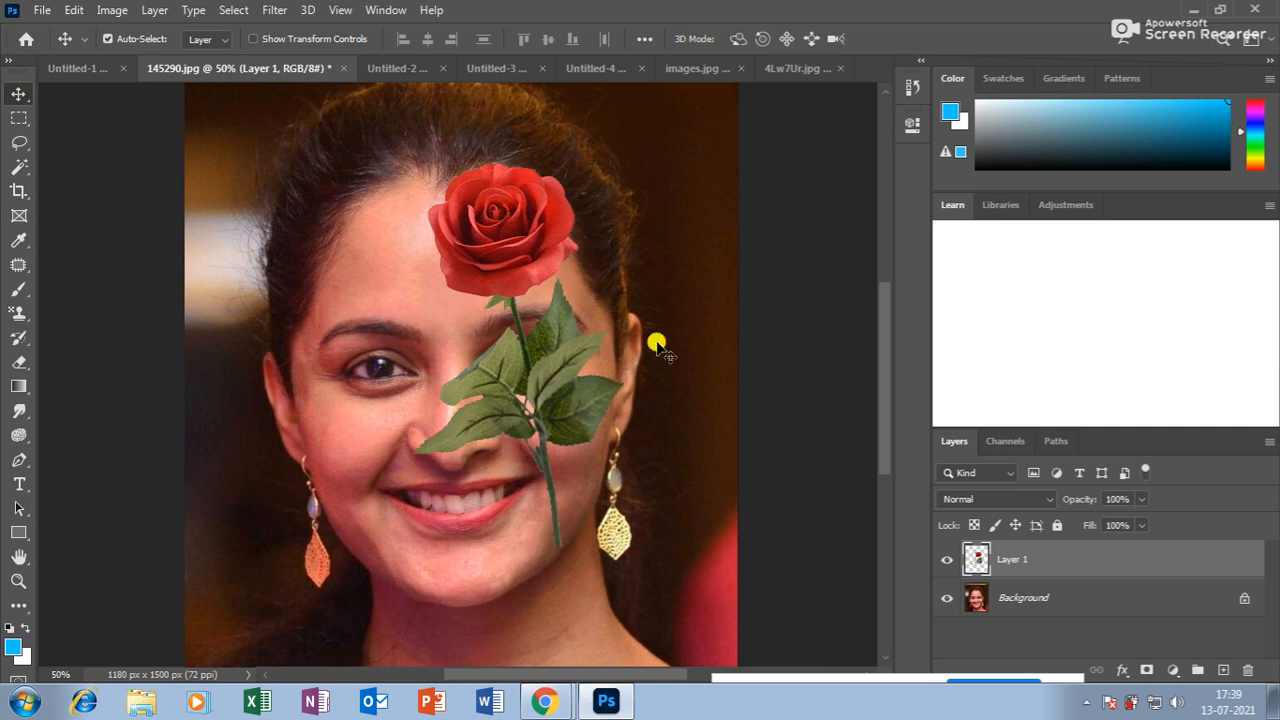
{"action": "left_click_drag", "start_coordinate": [506, 228], "coordinate": [403, 228]}
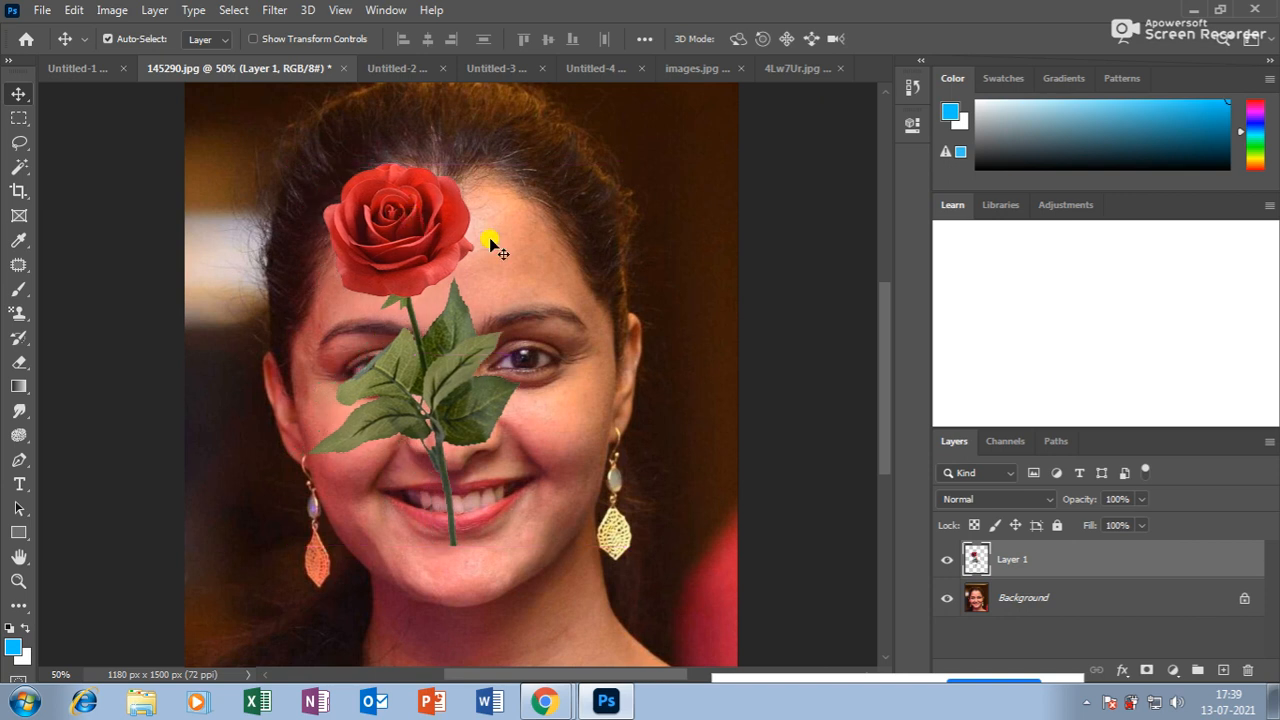
{"action": "left_click_drag", "start_coordinate": [20, 166], "coordinate": [95, 203]}
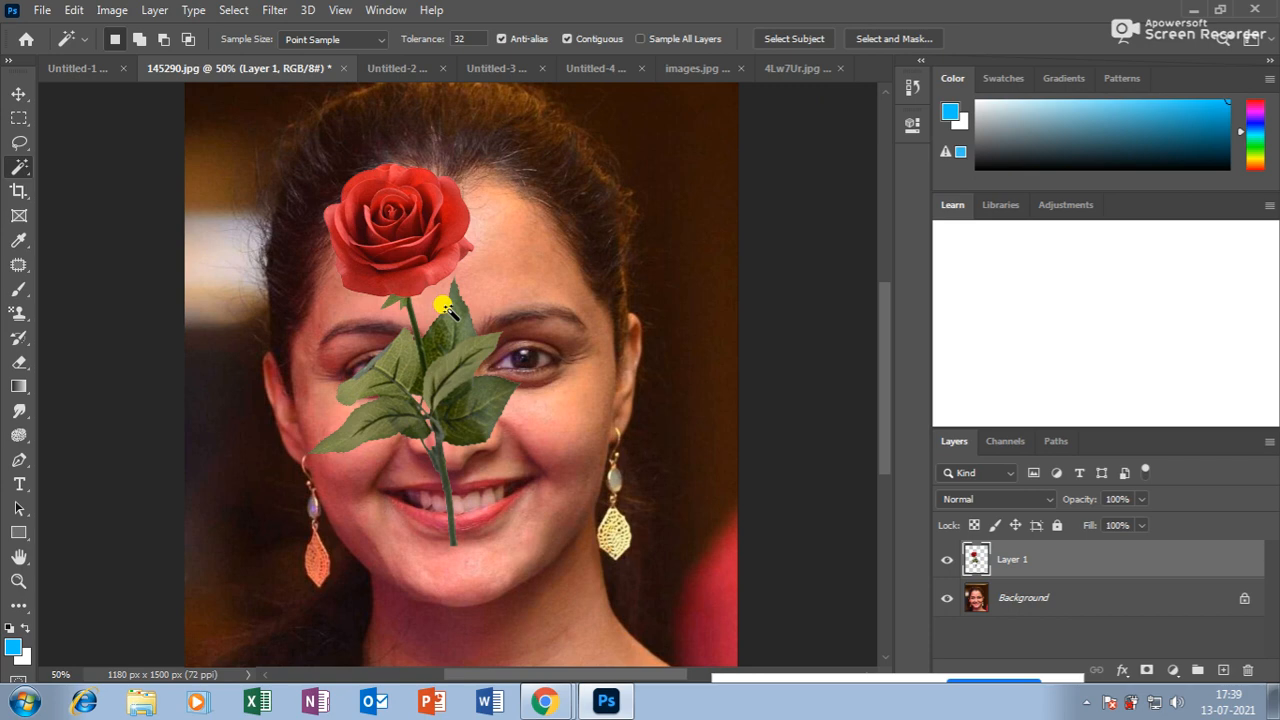
Bring Chrome forward on the Google Meet call tab.
{"action": "left_click", "coordinate": [588, 700]}
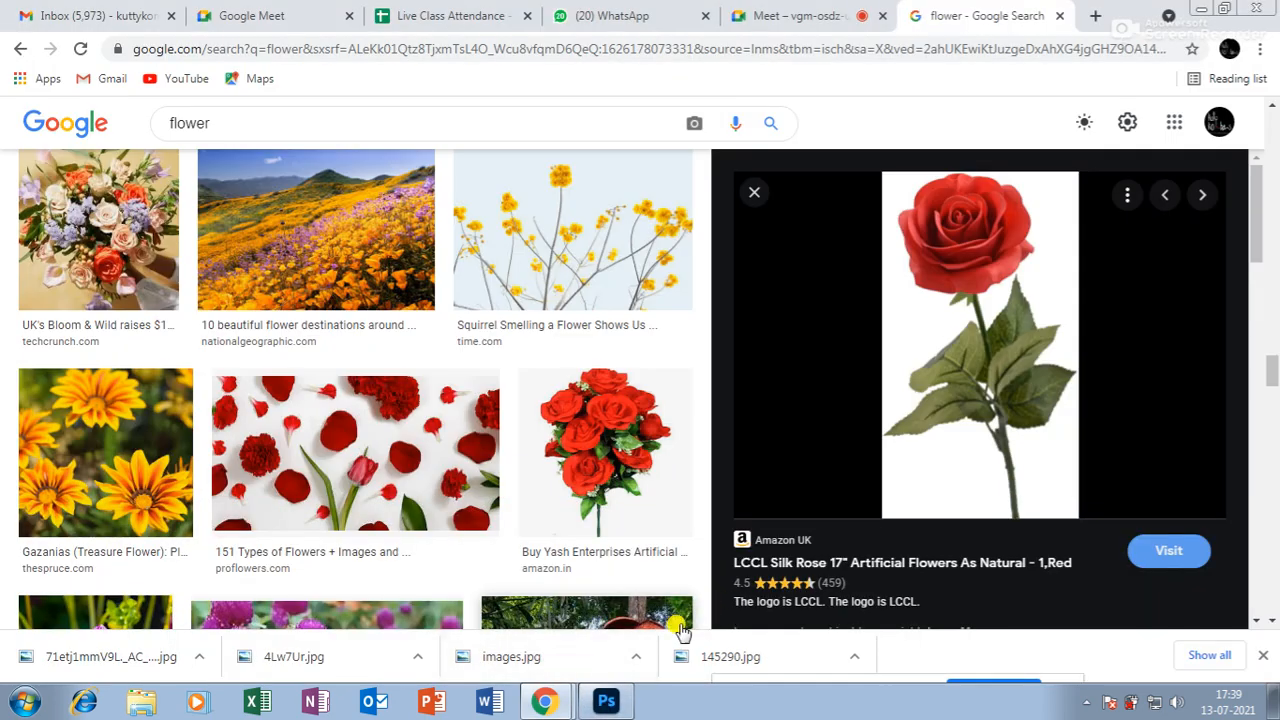
{"action": "left_click", "coordinate": [795, 16]}
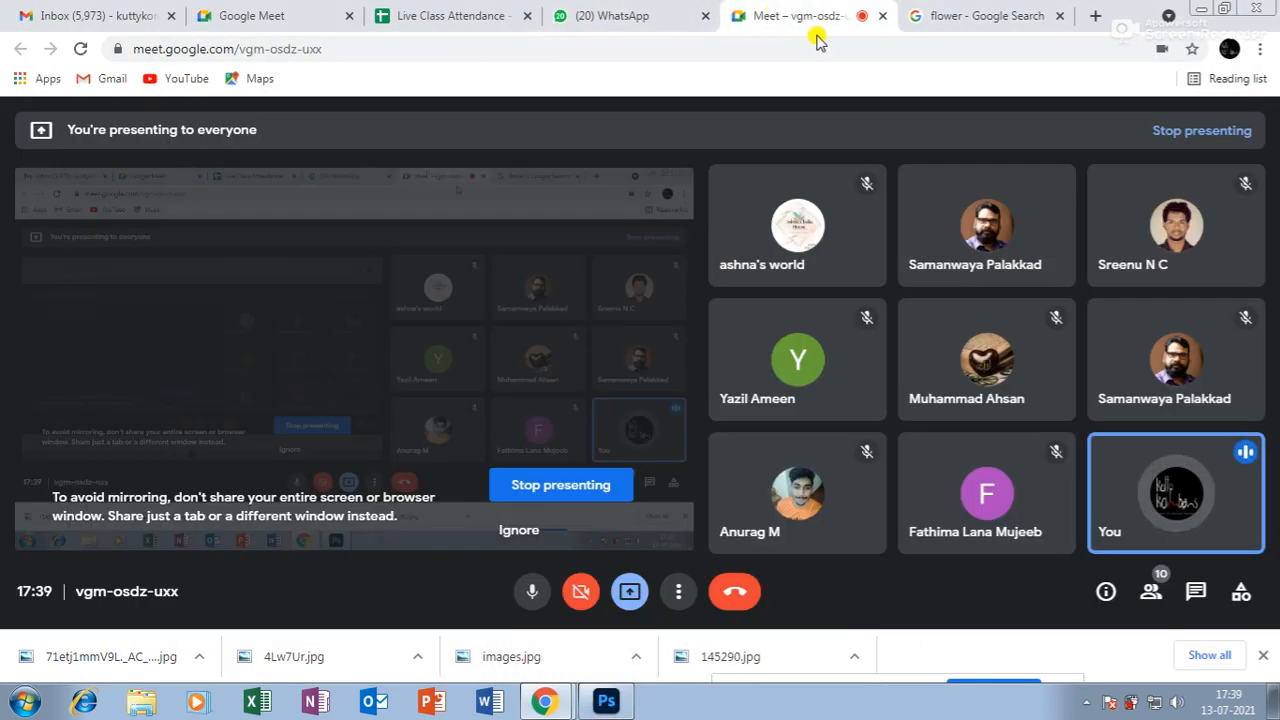
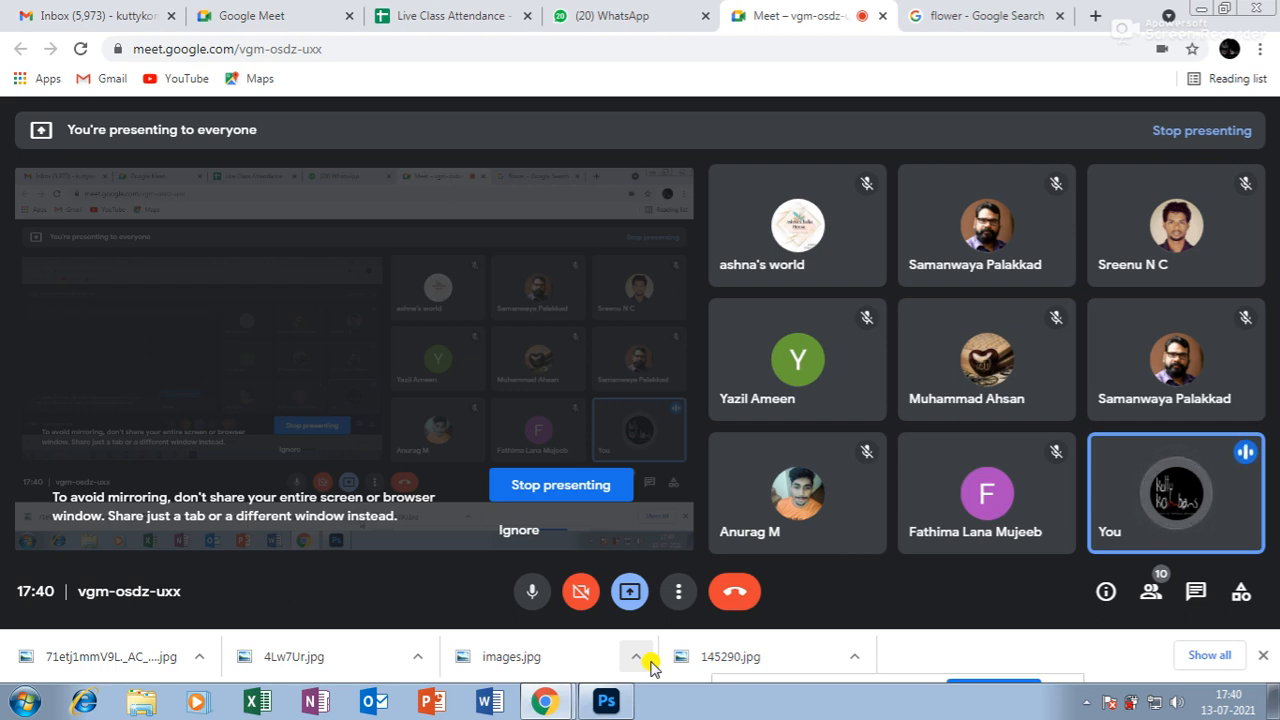
Switch from the Google Meet window back to the Photoshop document with the rose.
{"action": "left_click", "coordinate": [607, 702]}
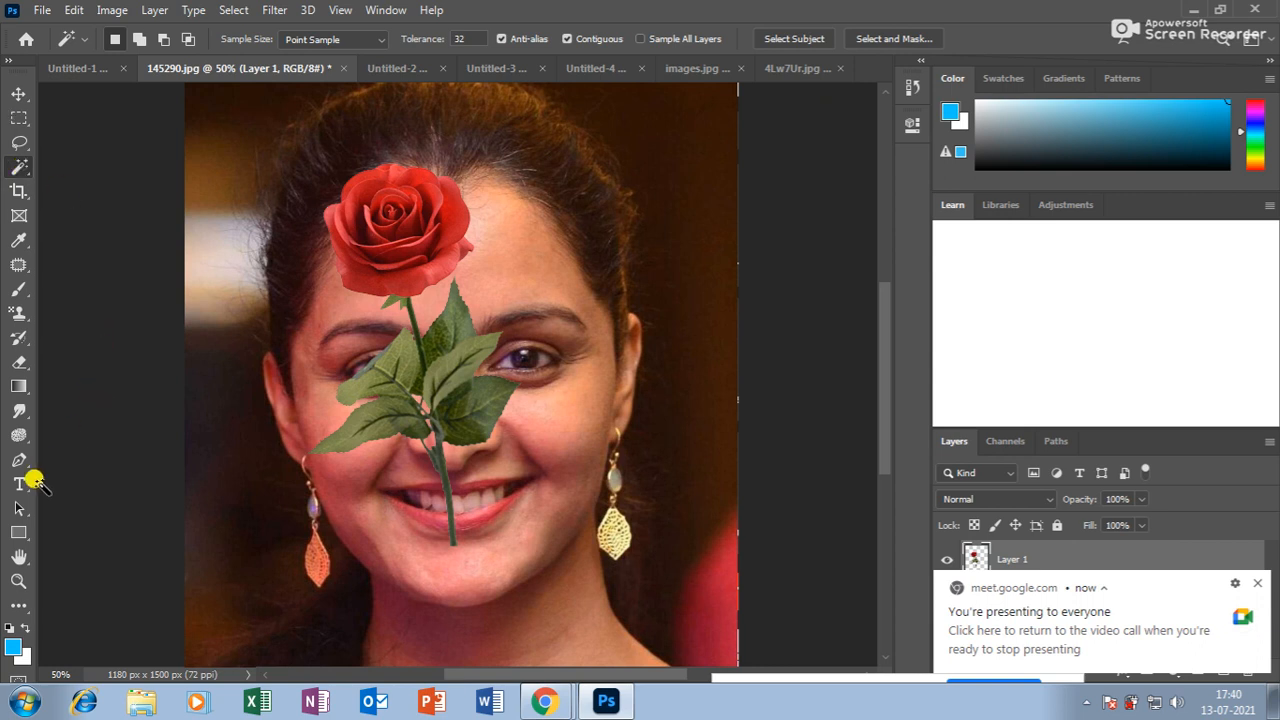
Nudge the rose layer right, then delete it, leaving only the portrait Background.
{"action": "left_click", "coordinate": [18, 191]}
{"action": "left_click", "coordinate": [18, 93]}
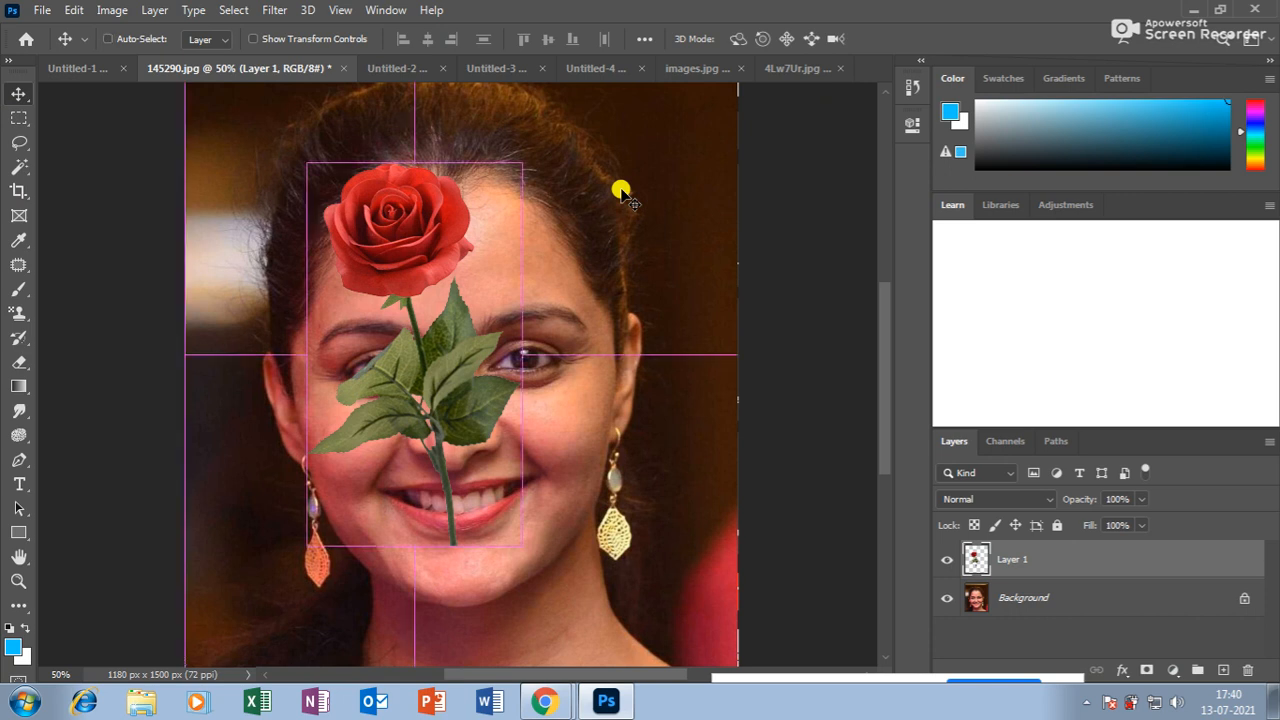
{"action": "key", "text": "ctrl+minus"}
{"action": "left_click_drag", "start_coordinate": [445, 286], "coordinate": [488, 298]}
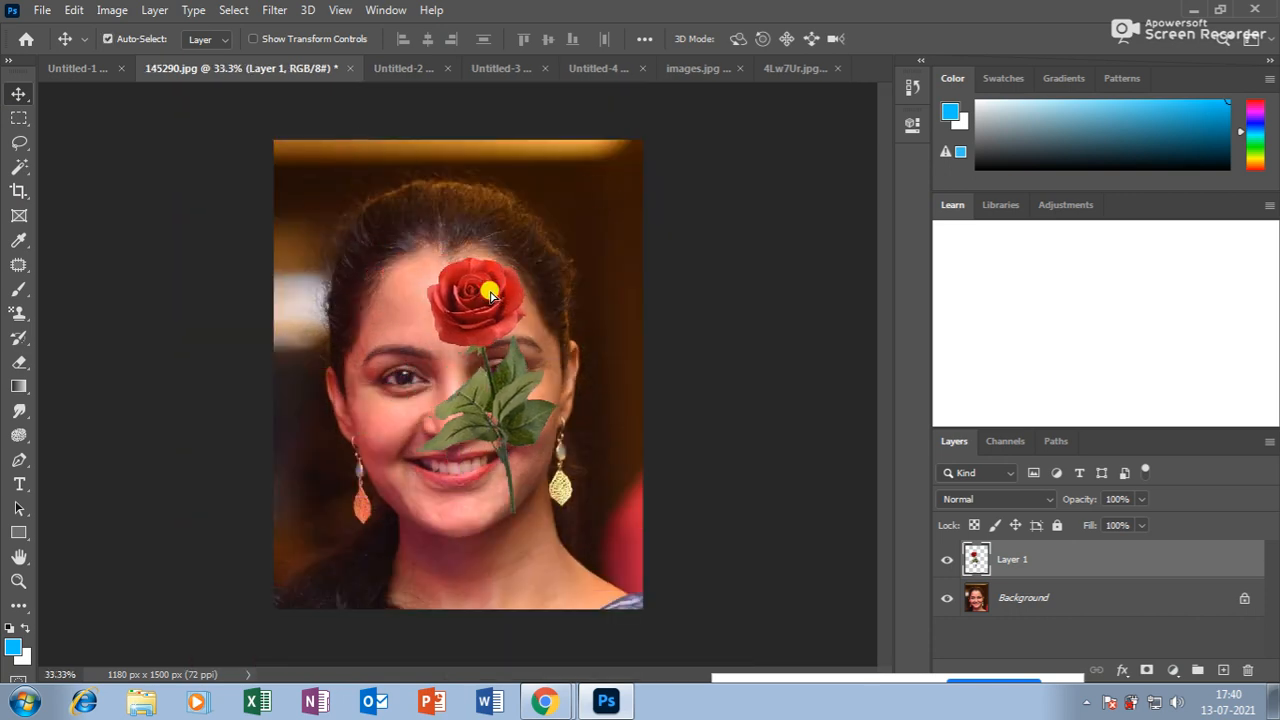
{"action": "key", "text": "Delete"}
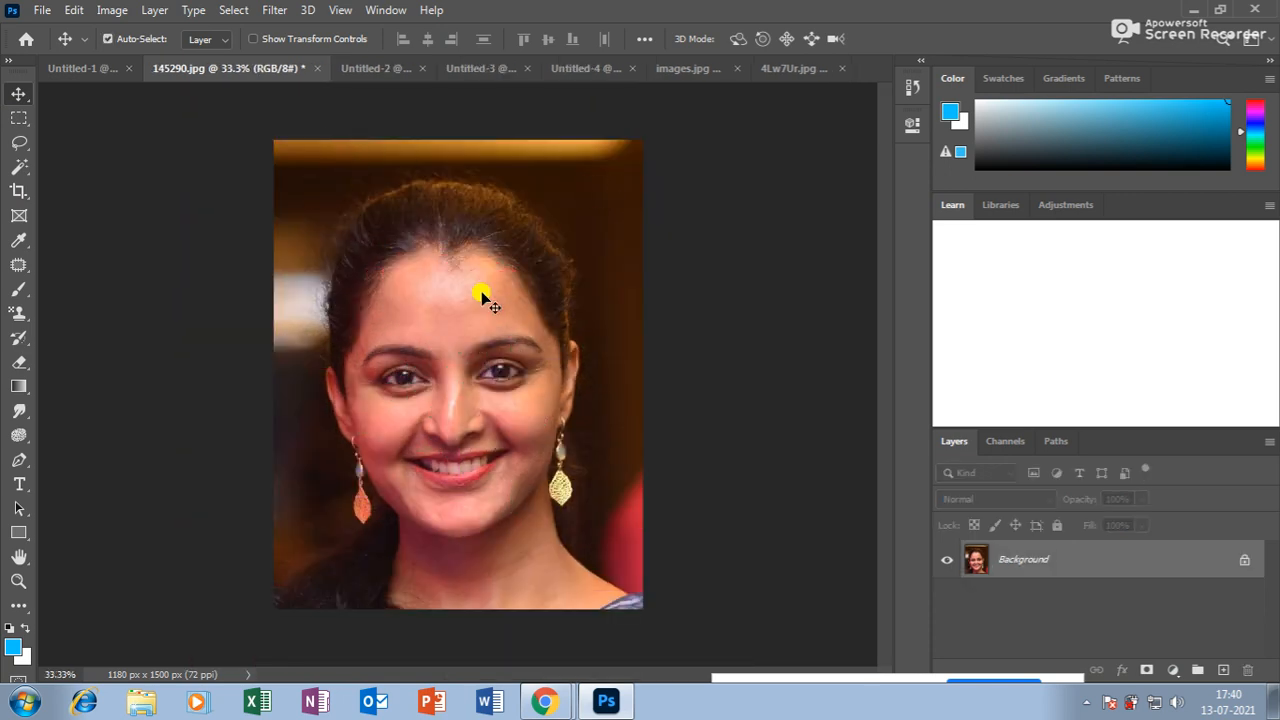
Crop the portrait with the 8.5 x 11 in 300 ppi preset to 2550 x 3300 px.
{"action": "left_click", "coordinate": [18, 190]}
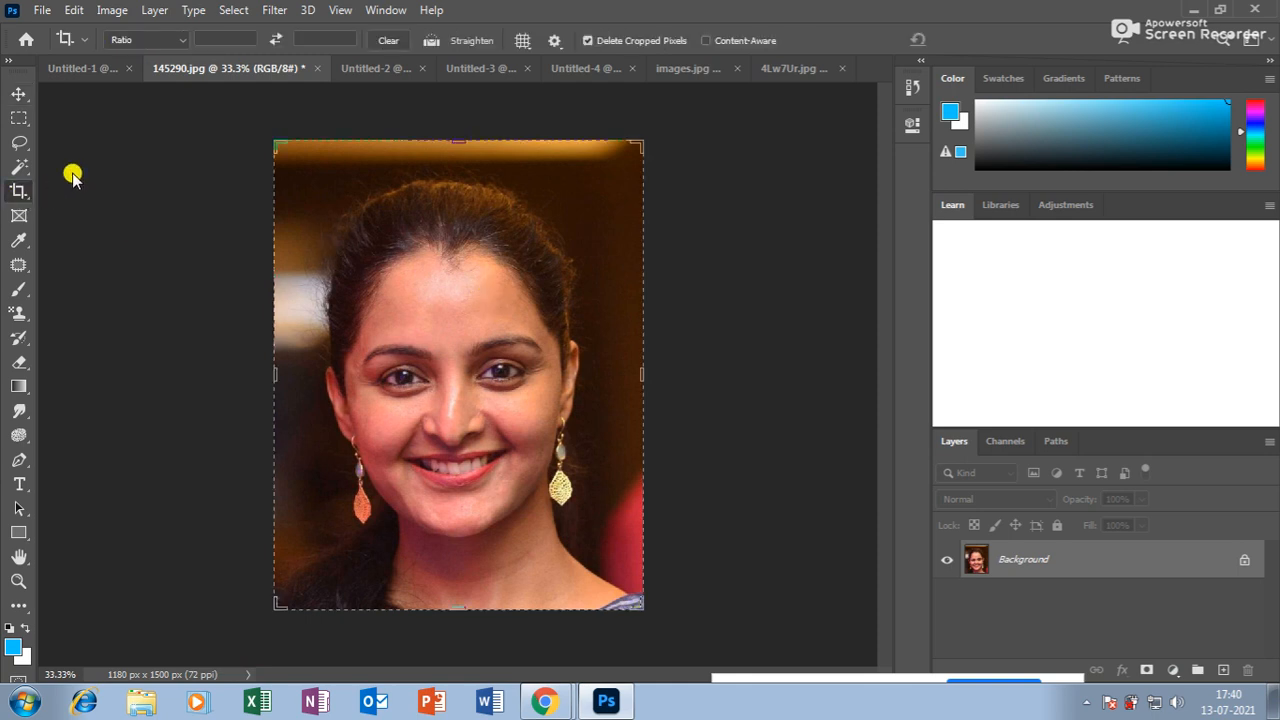
{"action": "left_click", "coordinate": [181, 40]}
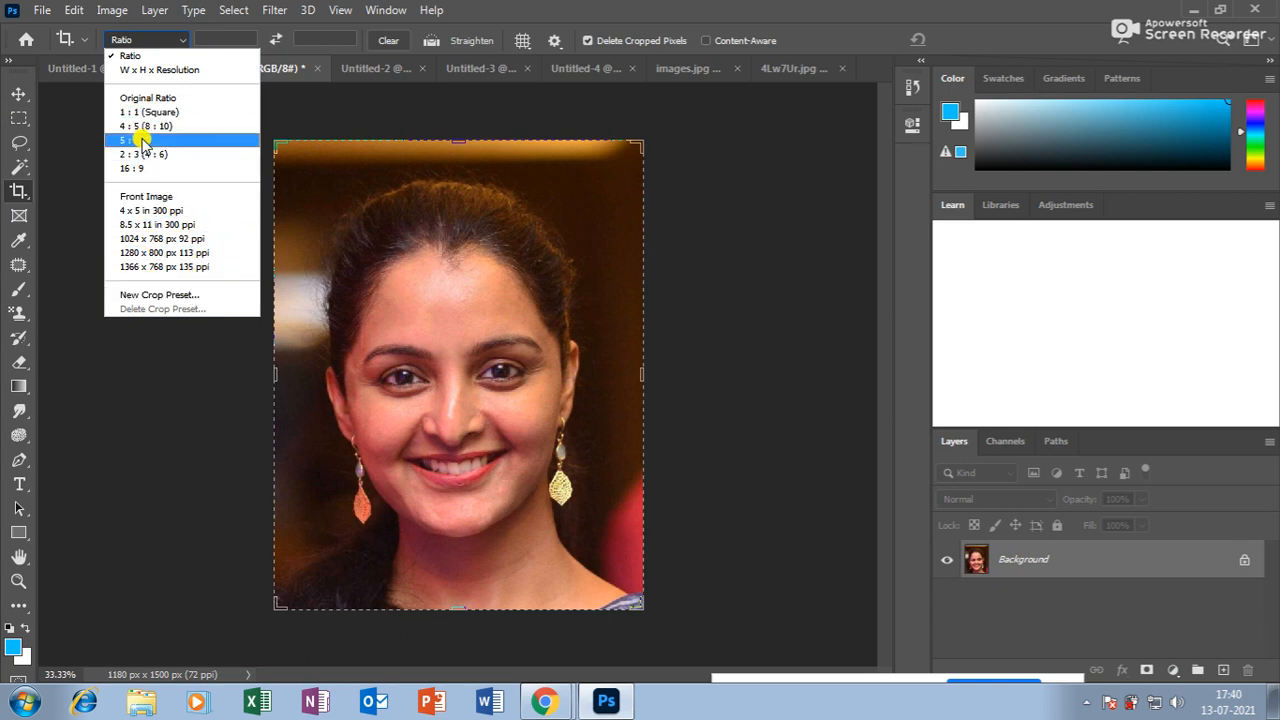
{"action": "left_click", "coordinate": [147, 225]}
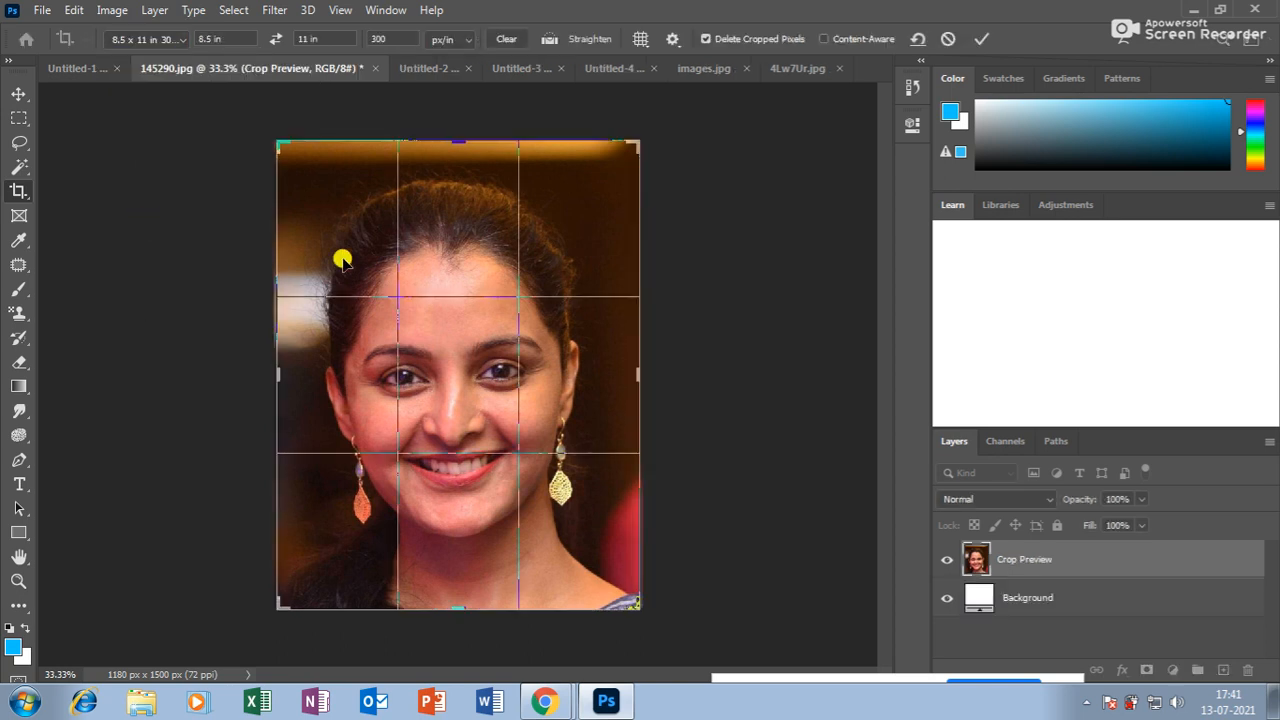
{"action": "key", "text": "Return"}
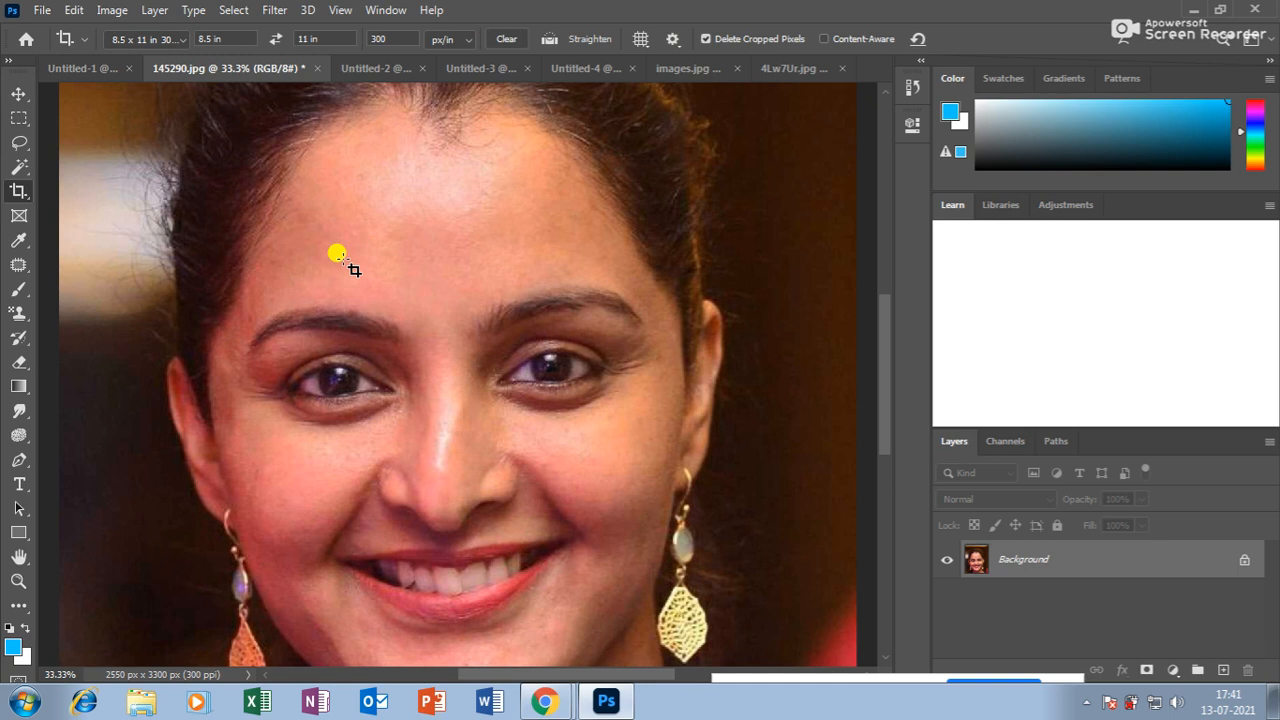
{"action": "key", "text": "ctrl+minus"}
{"action": "key", "text": "ctrl+minus"}
{"action": "key", "text": "ctrl+minus"}
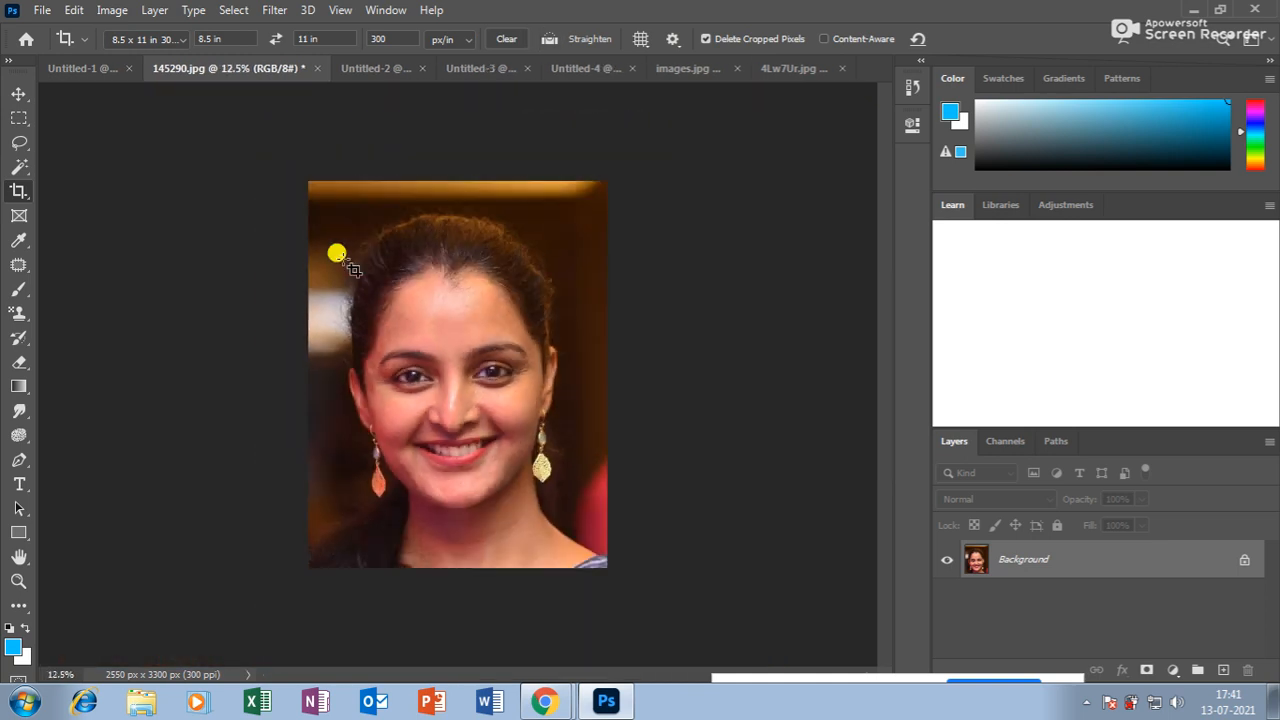
{"action": "left_click", "coordinate": [110, 10]}
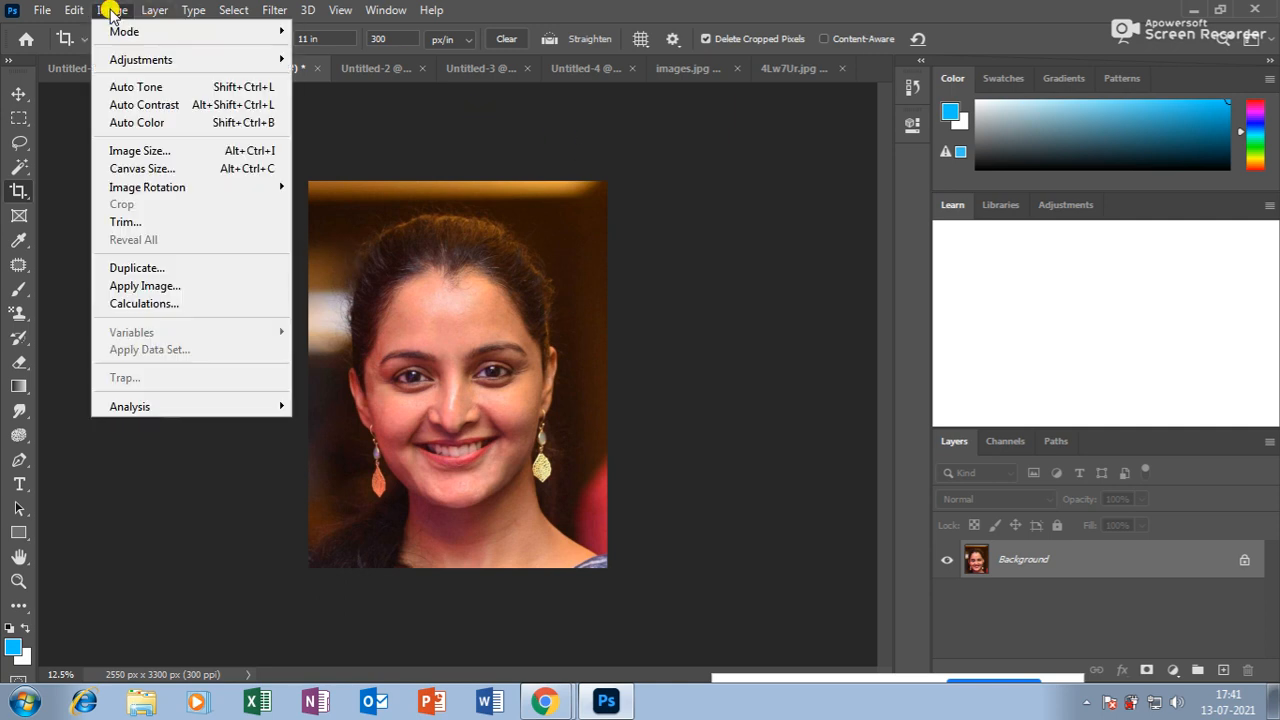
{"action": "left_click", "coordinate": [135, 151]}
{"action": "left_click", "coordinate": [839, 212]}
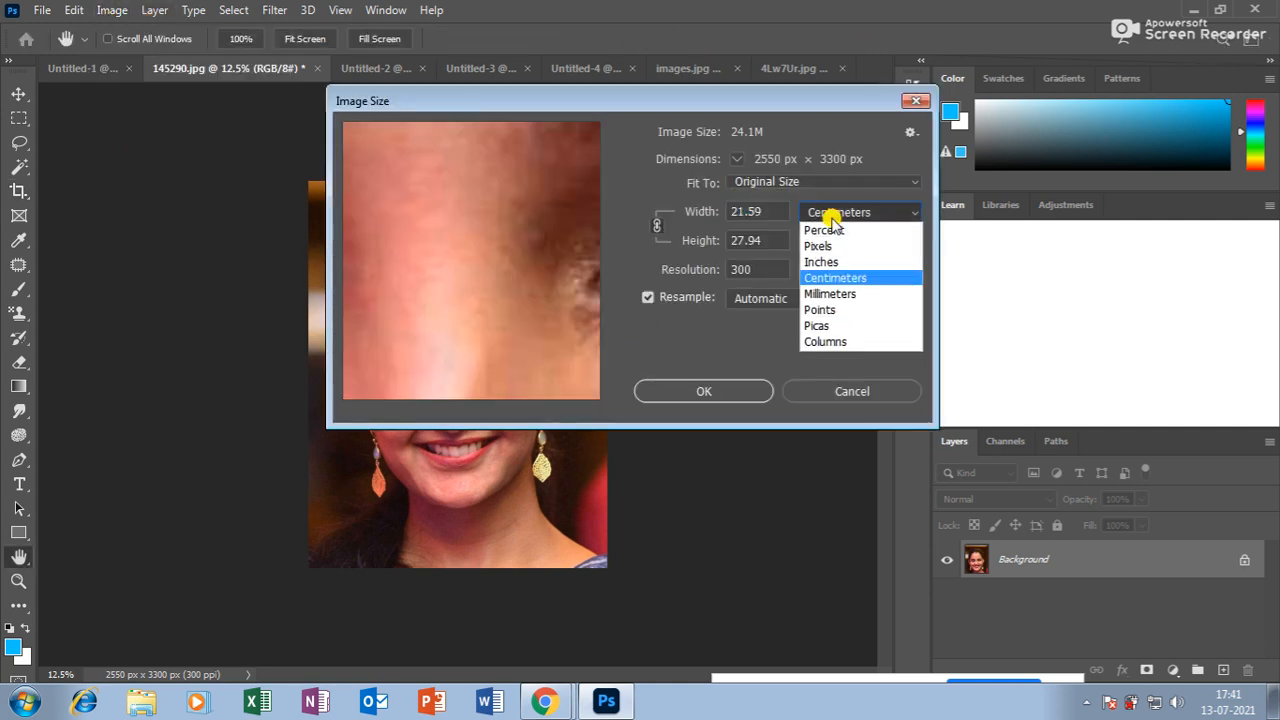
{"action": "left_click", "coordinate": [833, 262]}
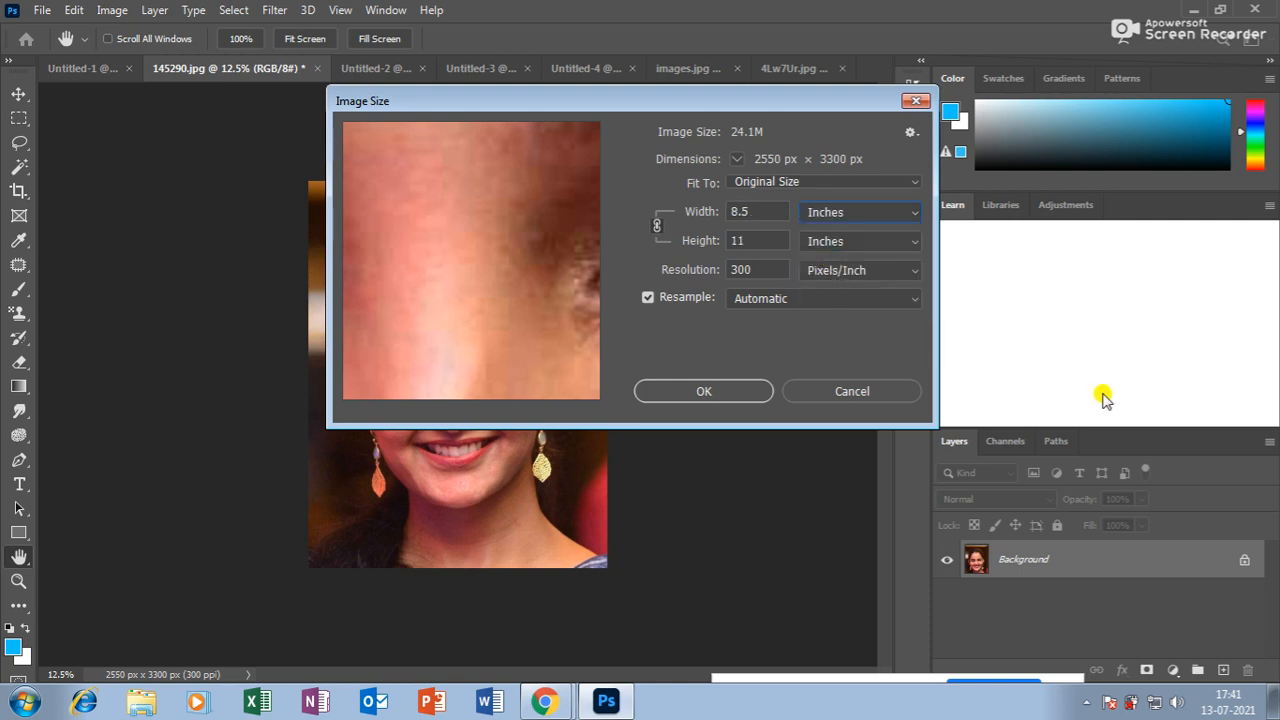
{"action": "left_click", "coordinate": [855, 391]}
{"action": "key", "text": "c"}
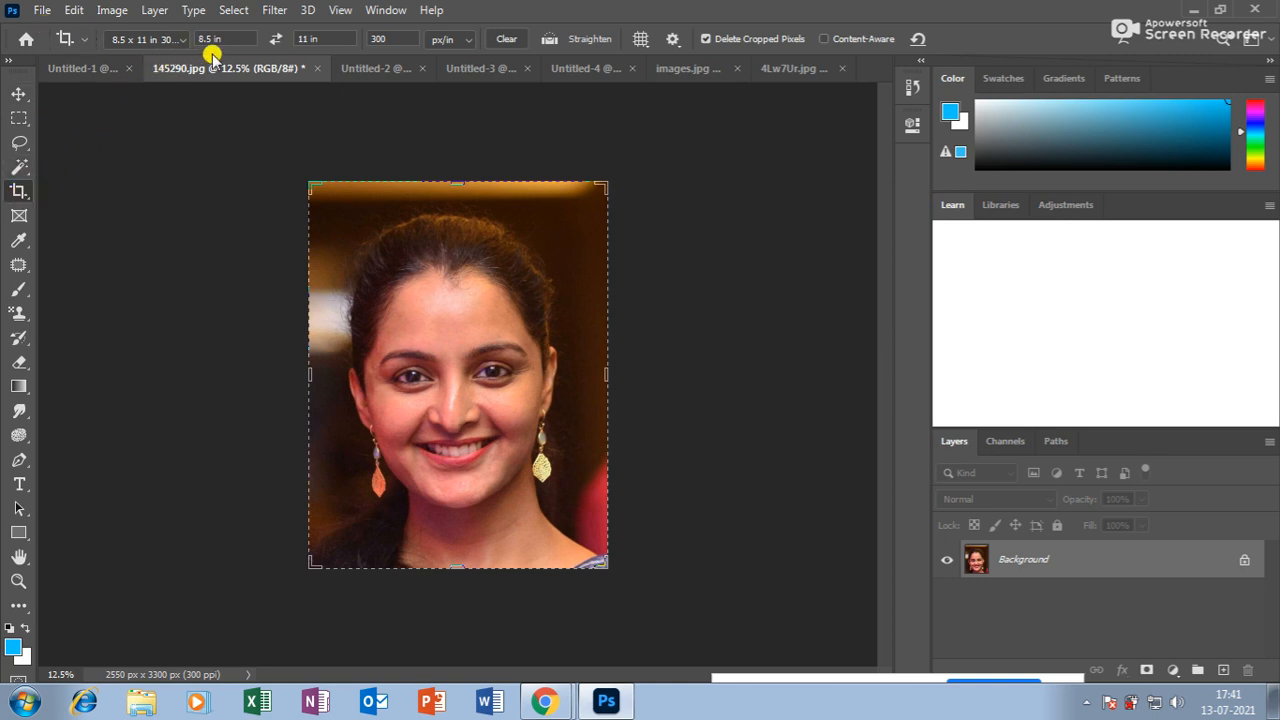
Recrop the portrait with the 2 : 3 (4 : 6) preset, repositioning it, to 2200 x 3300 px.
{"action": "left_click_drag", "start_coordinate": [456, 325], "coordinate": [503, 369]}
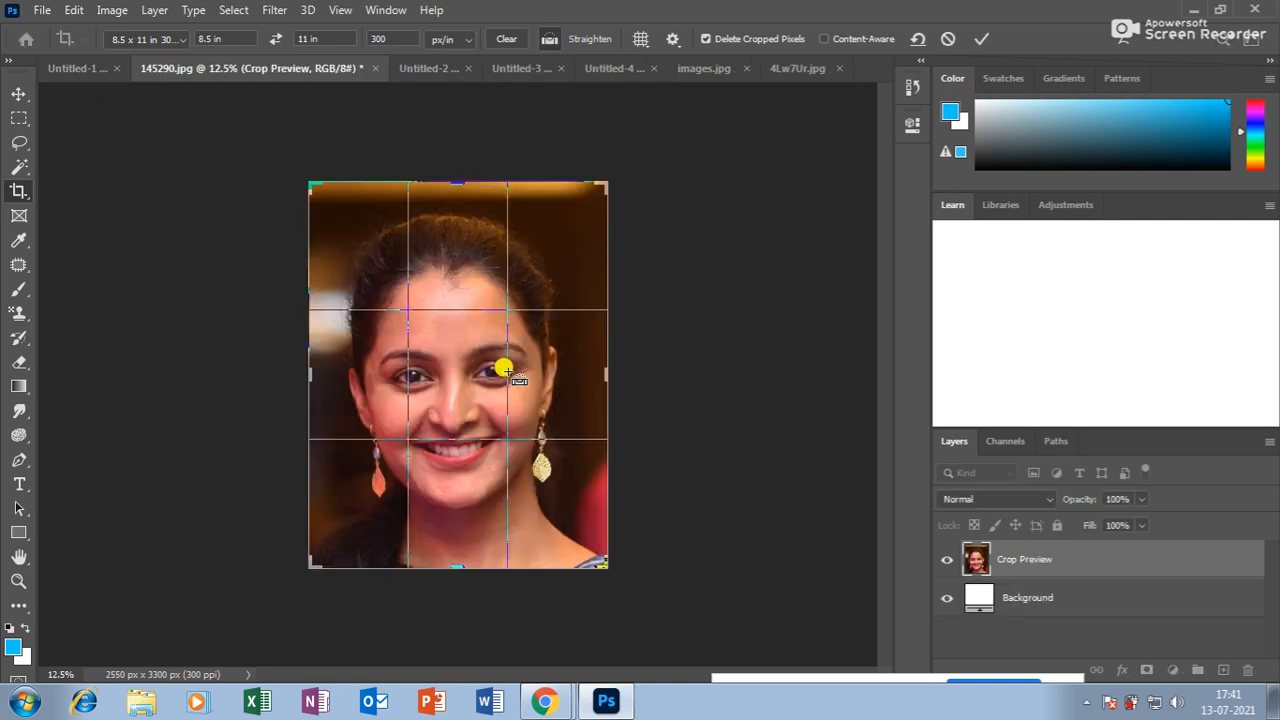
{"action": "left_click", "coordinate": [19, 94]}
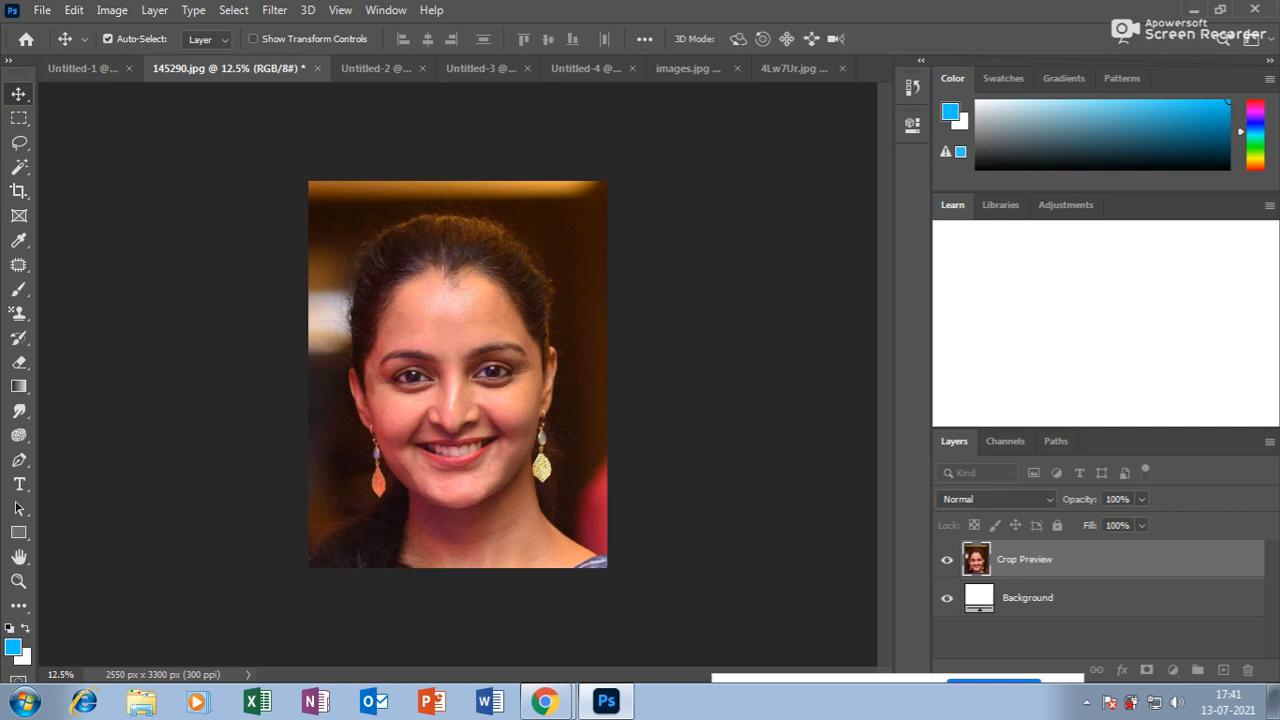
{"action": "left_click", "coordinate": [16, 191]}
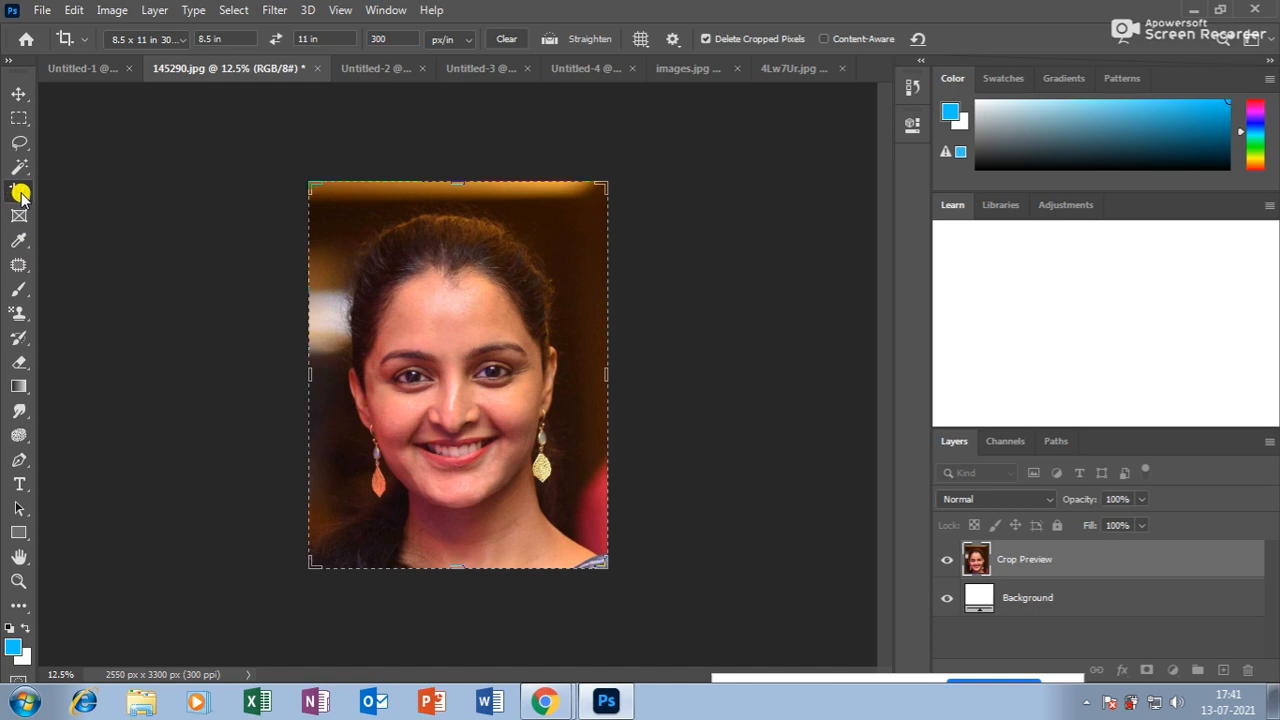
{"action": "left_click", "coordinate": [183, 41]}
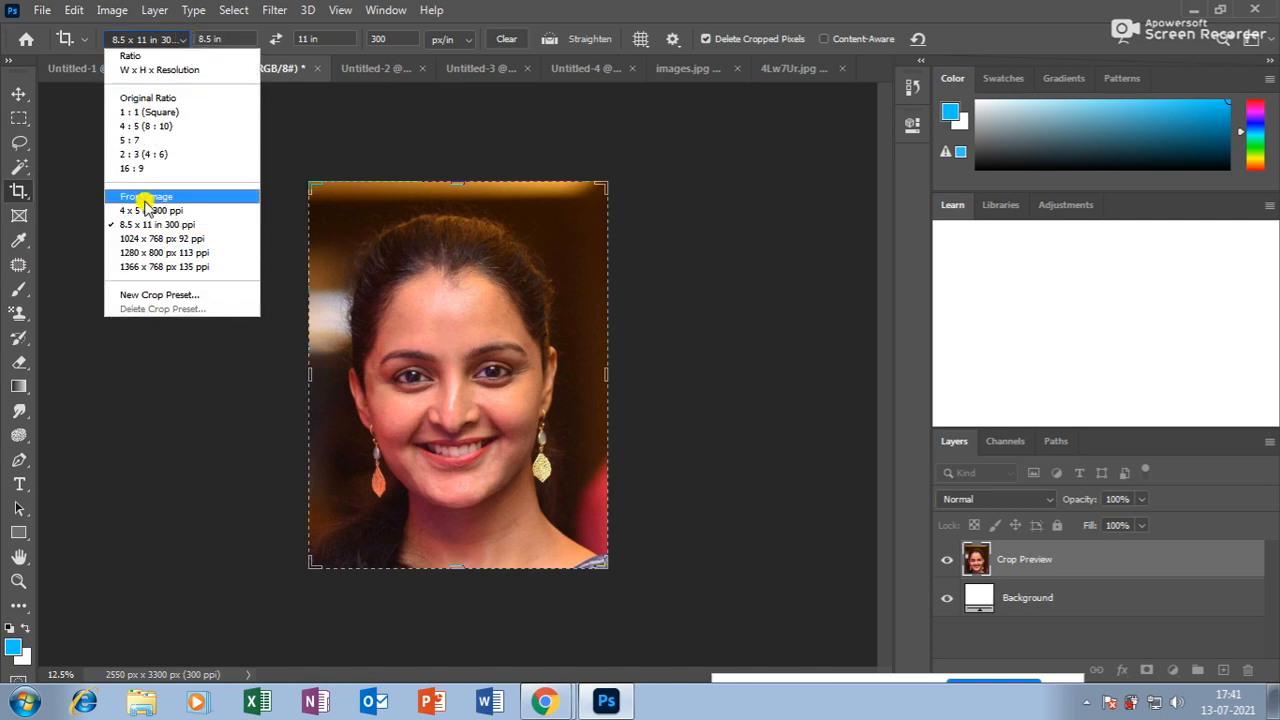
{"action": "left_click", "coordinate": [149, 156]}
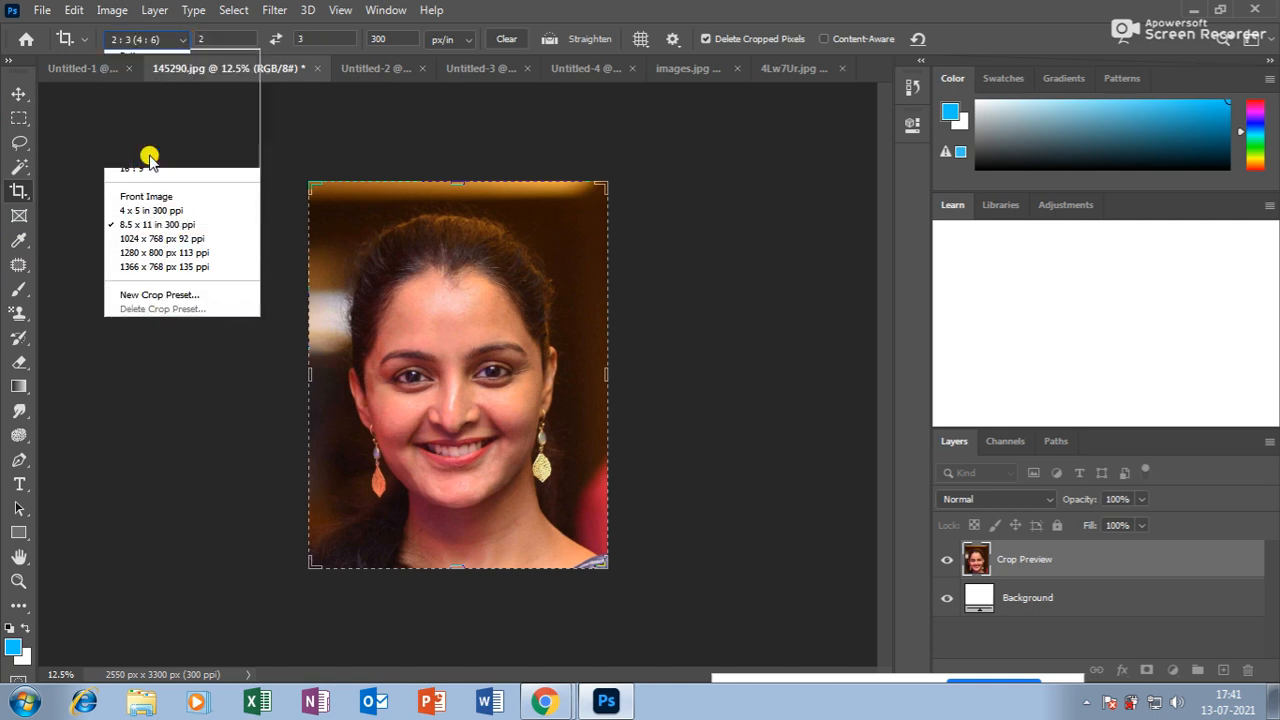
{"action": "left_click_drag", "start_coordinate": [532, 257], "coordinate": [537, 258]}
{"action": "key", "text": "Return"}
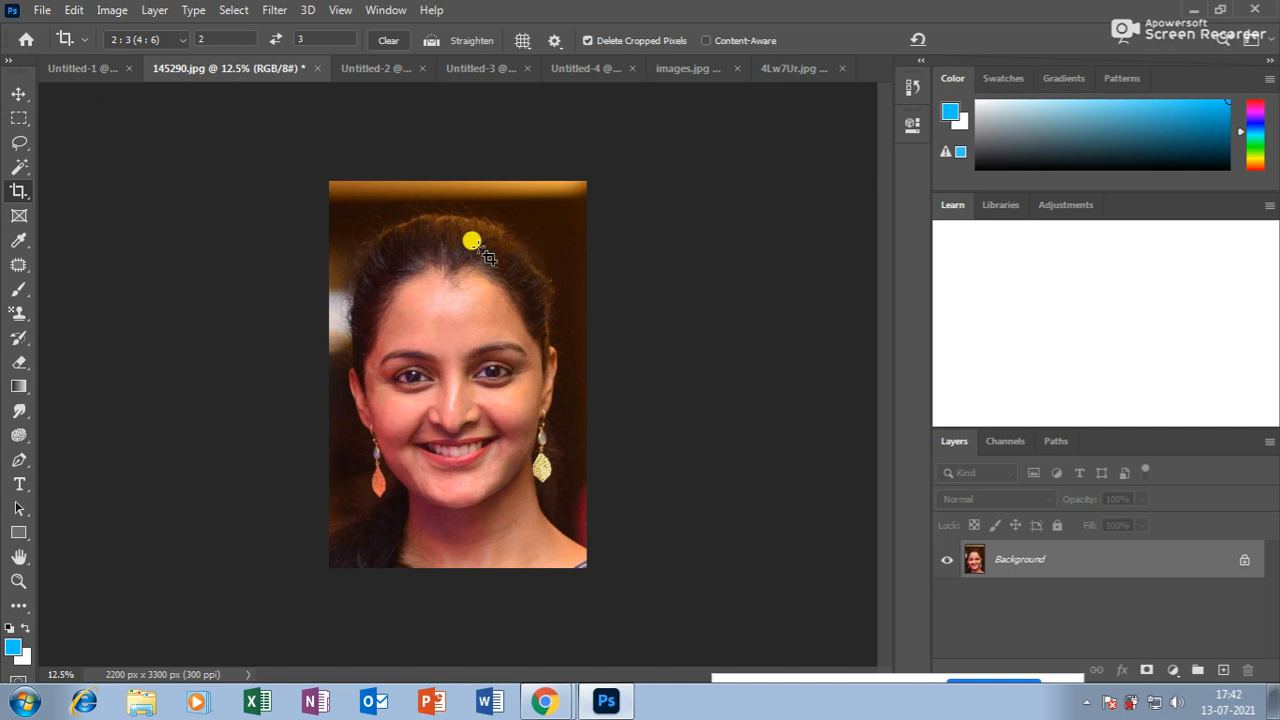
{"action": "left_click", "coordinate": [20, 191]}
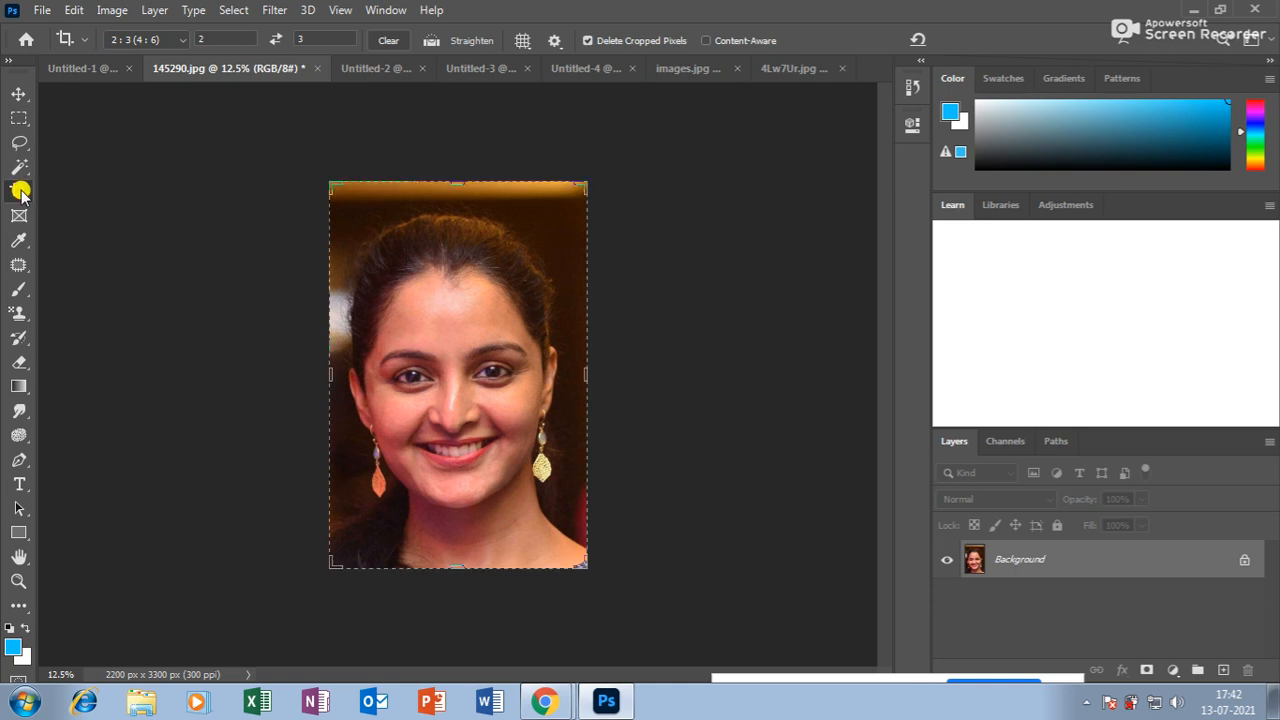
{"action": "left_click", "coordinate": [183, 38]}
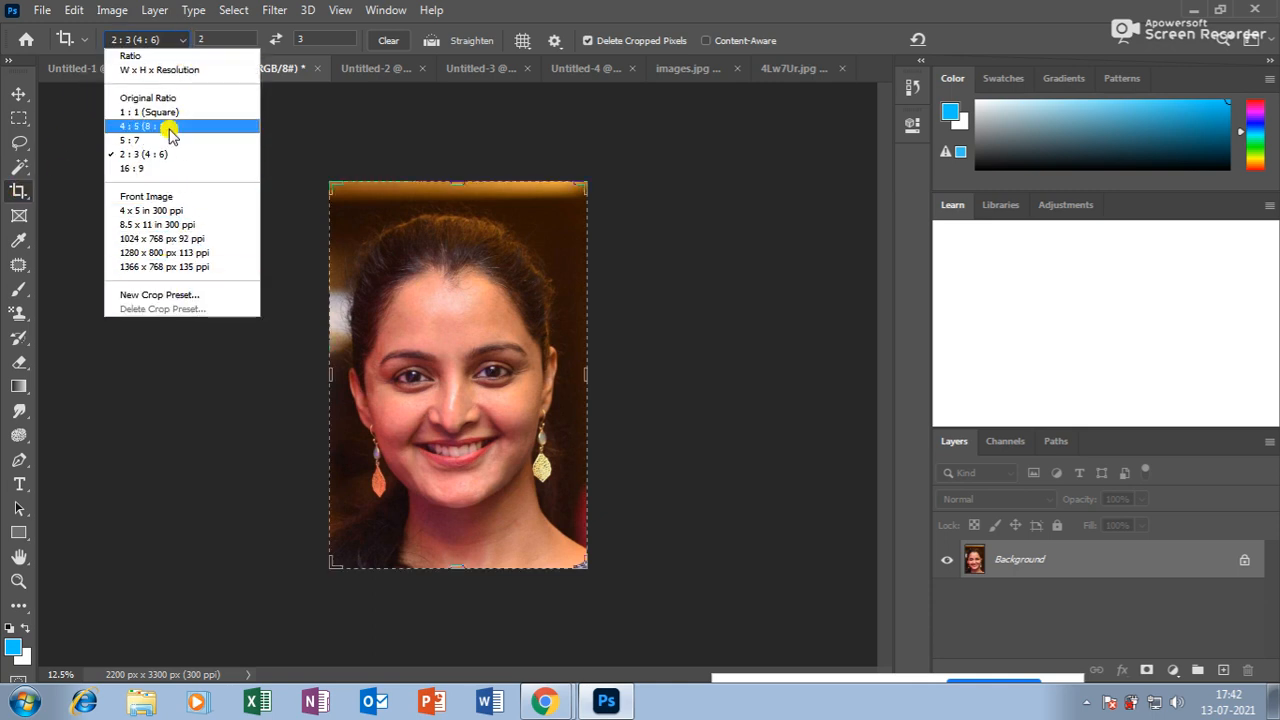
{"action": "left_click", "coordinate": [169, 294]}
{"action": "left_click", "coordinate": [796, 246]}
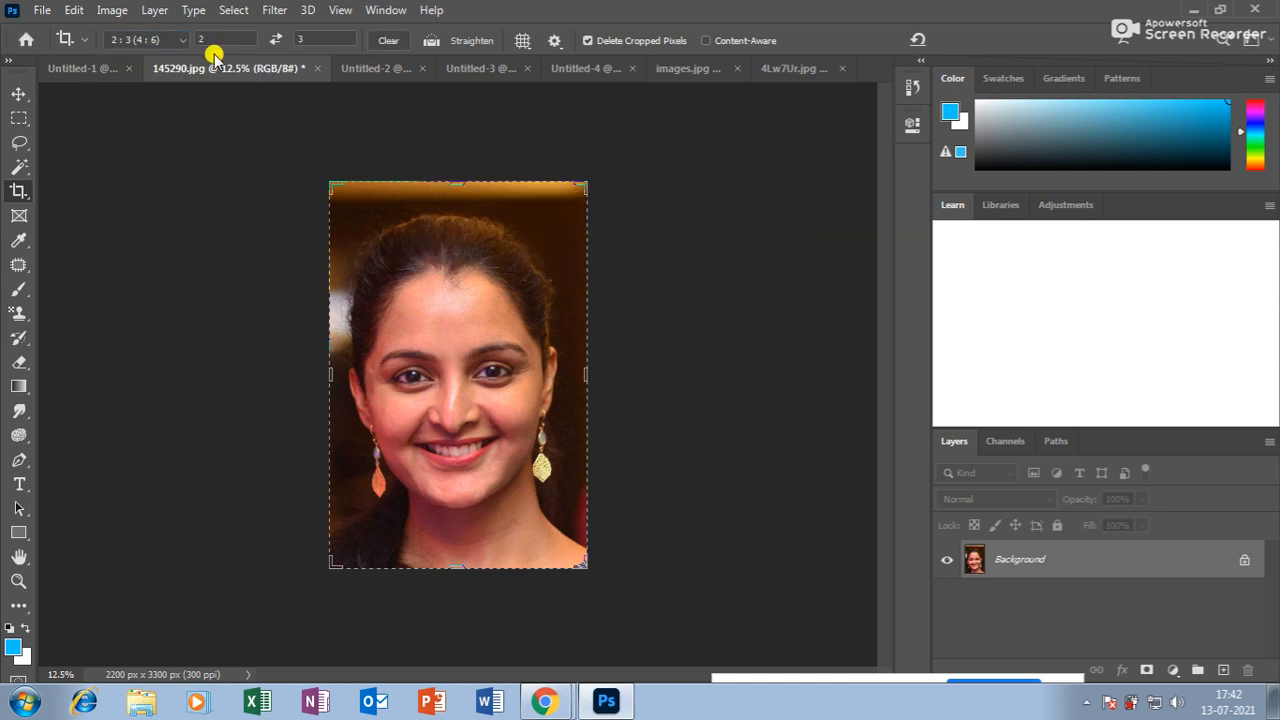
{"action": "left_click_drag", "start_coordinate": [218, 40], "coordinate": [192, 44]}
{"action": "left_click_drag", "start_coordinate": [319, 44], "coordinate": [291, 54]}
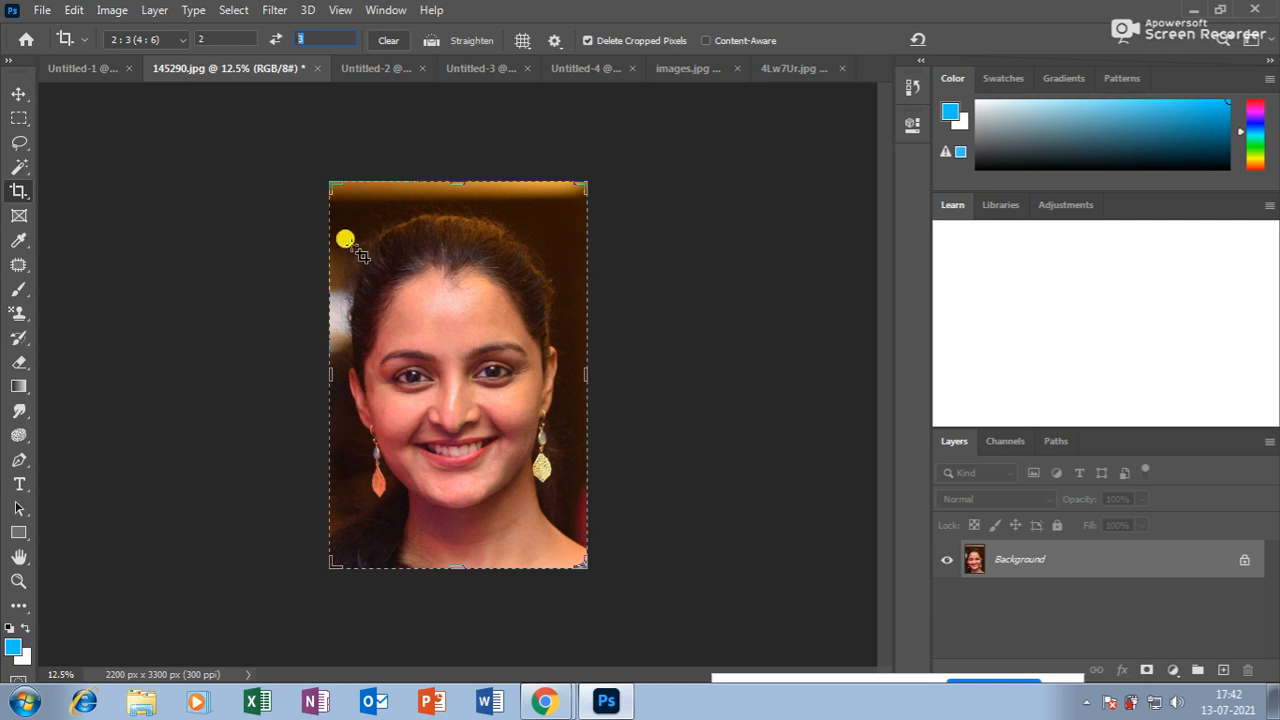
{"action": "left_click", "coordinate": [18, 94]}
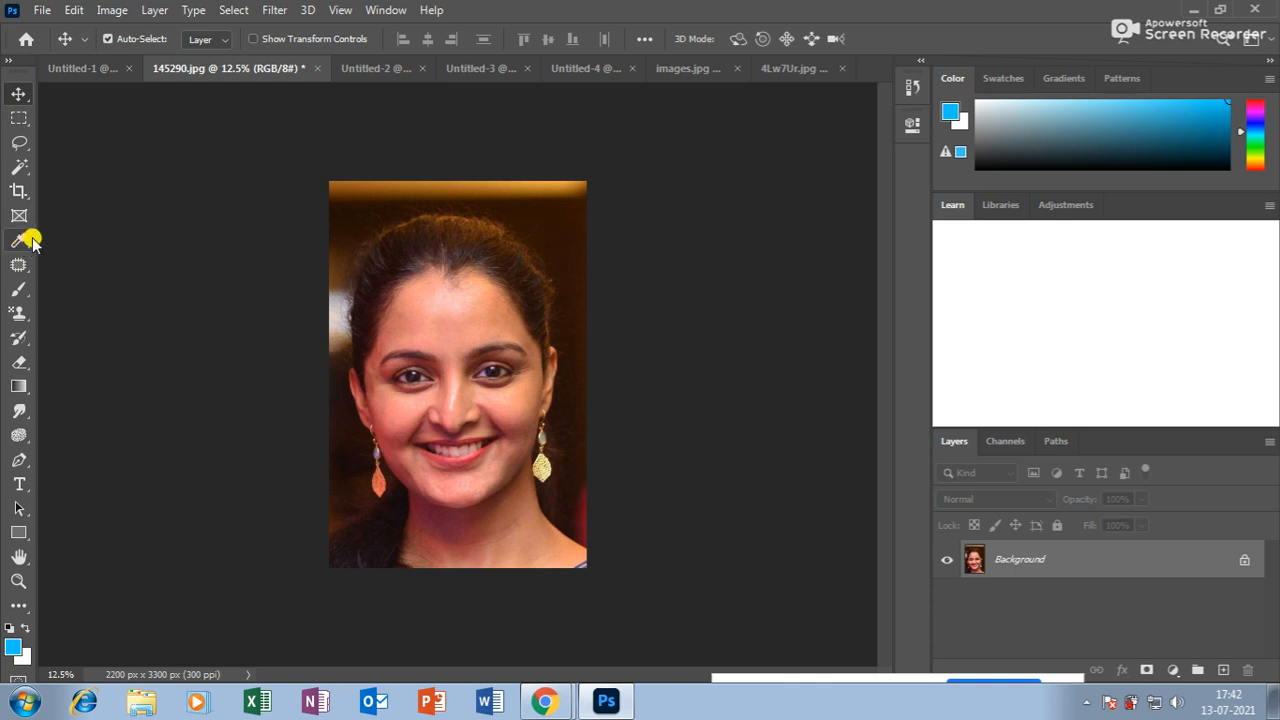
Bring up the File > Open dialog, then cancel it without opening anything.
{"action": "left_click", "coordinate": [42, 10]}
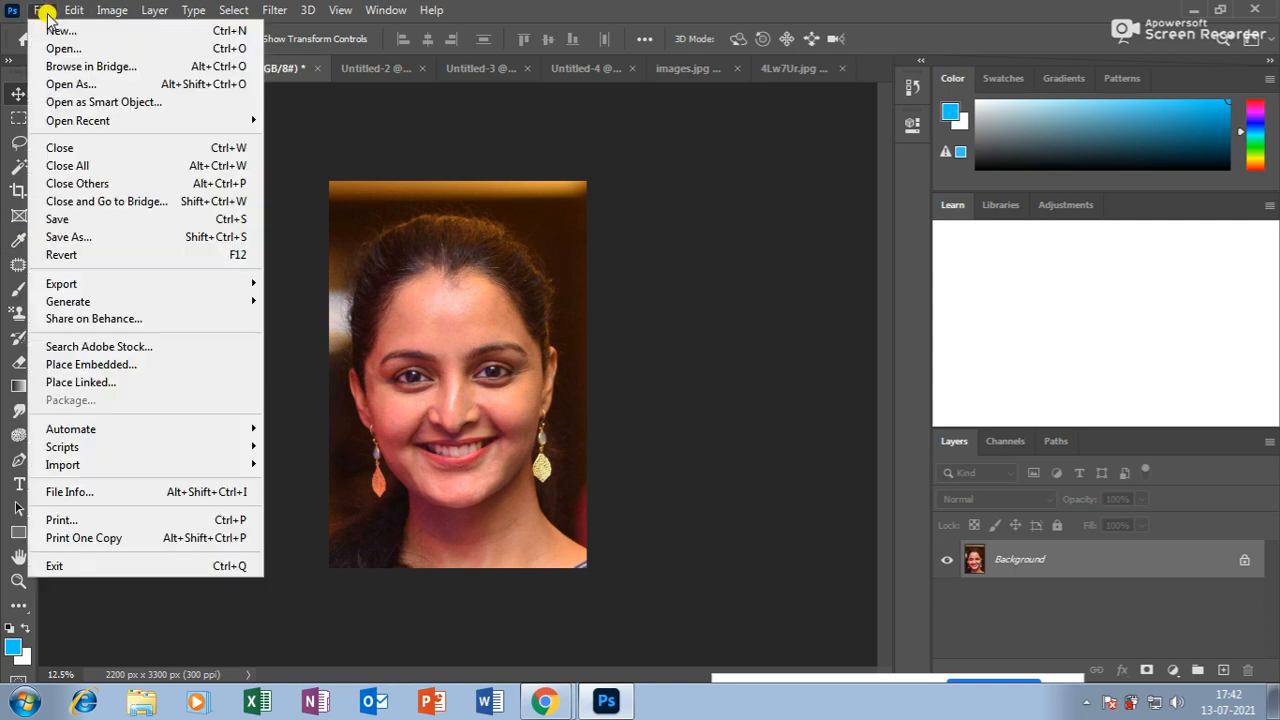
{"action": "left_click", "coordinate": [88, 50]}
{"action": "left_click_drag", "start_coordinate": [618, 133], "coordinate": [600, 317]}
{"action": "left_click", "coordinate": [572, 418]}
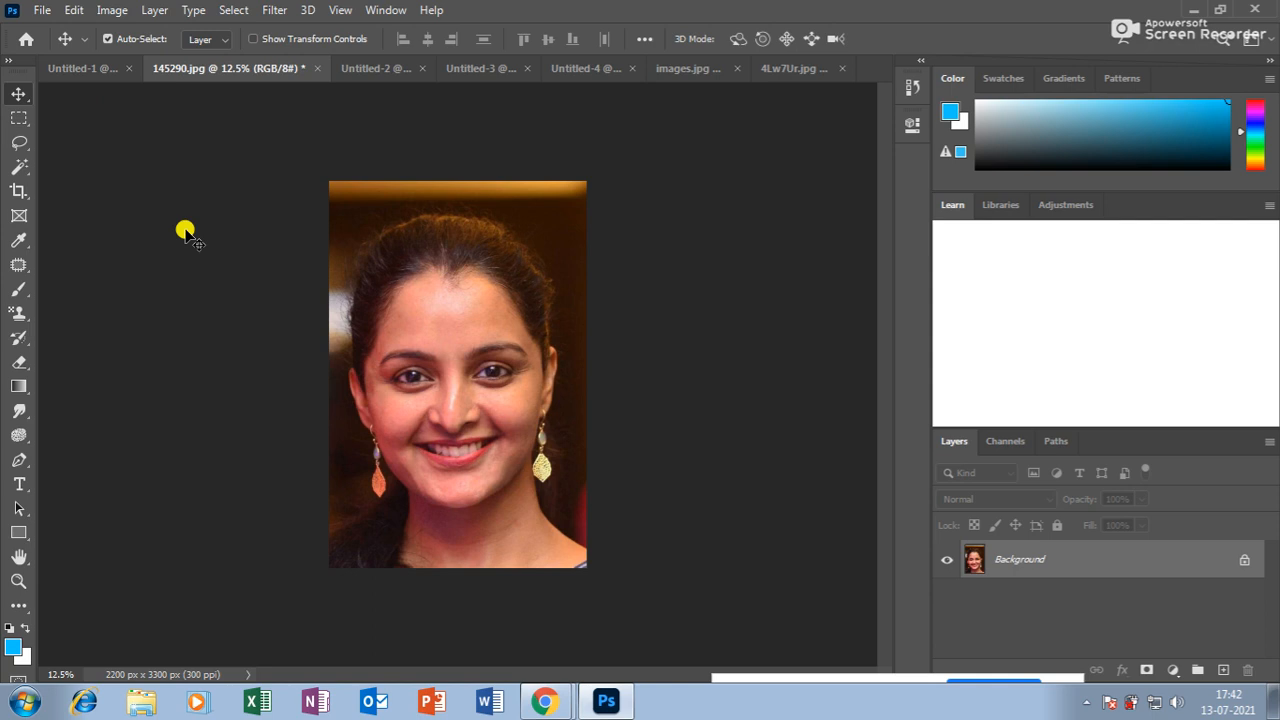
Close 145290.jpg, Untitled-1, Untitled-2 and Untitled-3 without saving.
{"action": "left_click", "coordinate": [316, 68]}
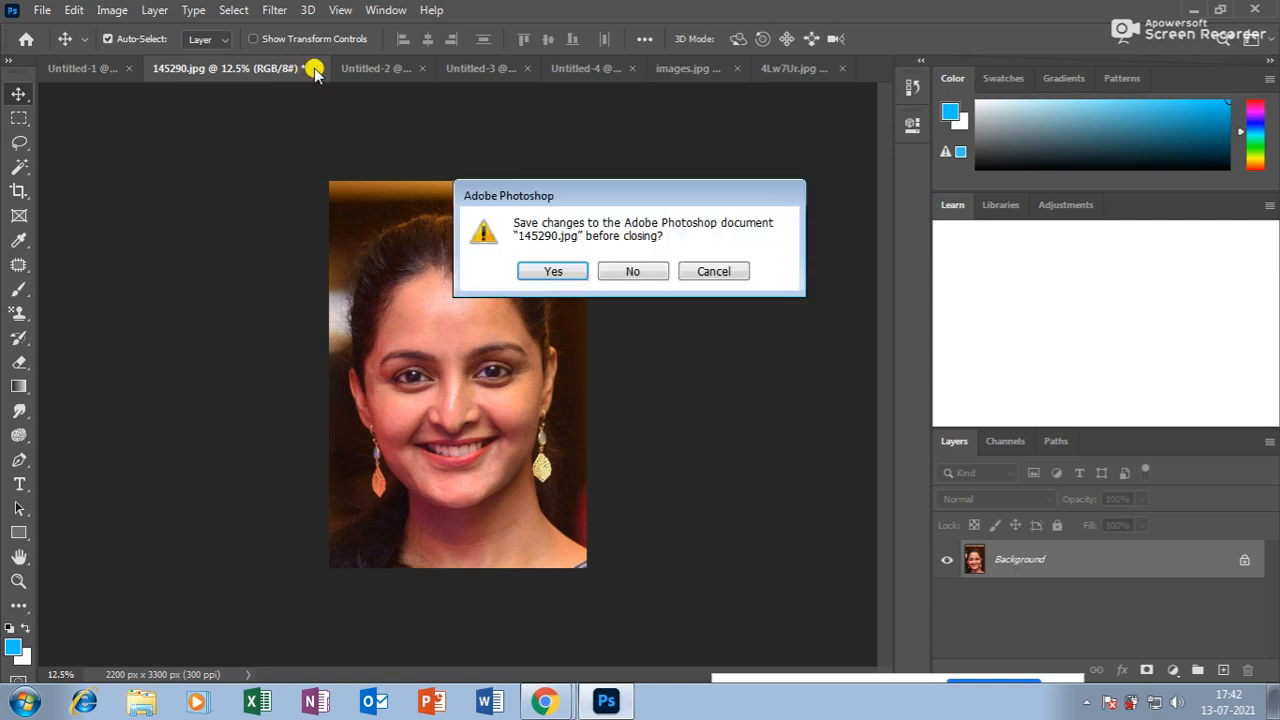
{"action": "left_click", "coordinate": [632, 268]}
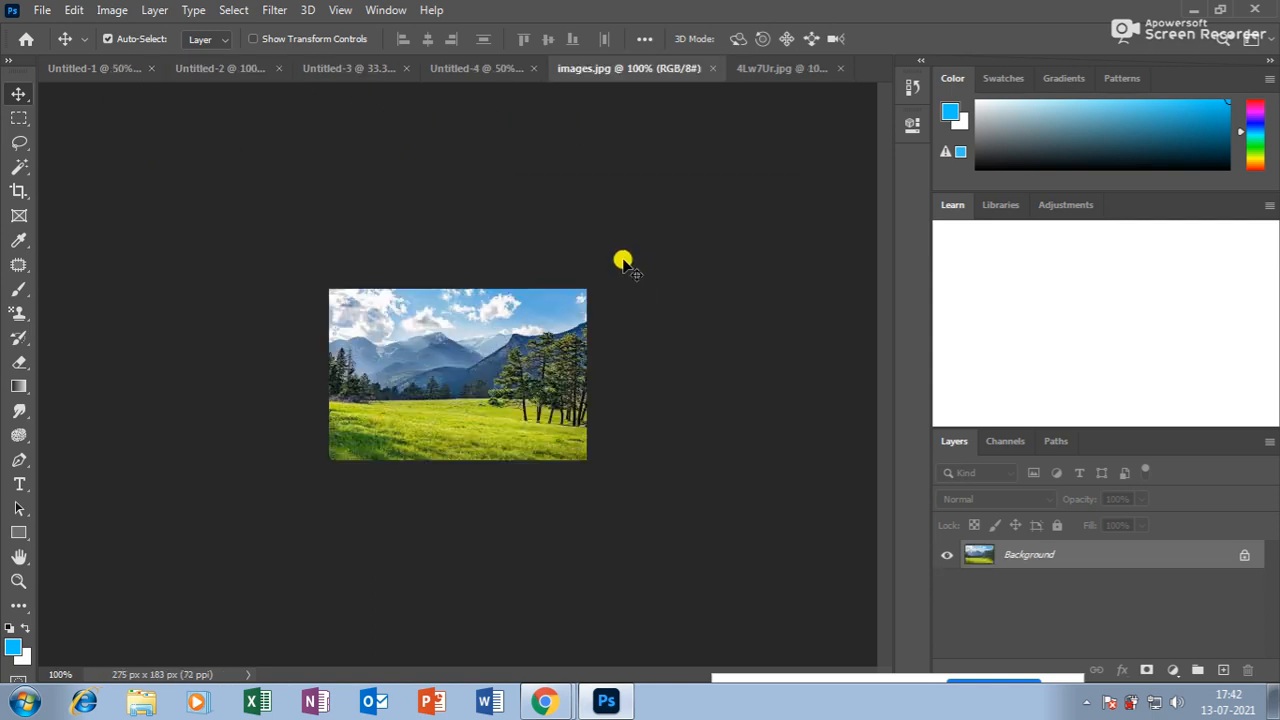
{"action": "left_click", "coordinate": [205, 64]}
{"action": "left_click", "coordinate": [82, 66]}
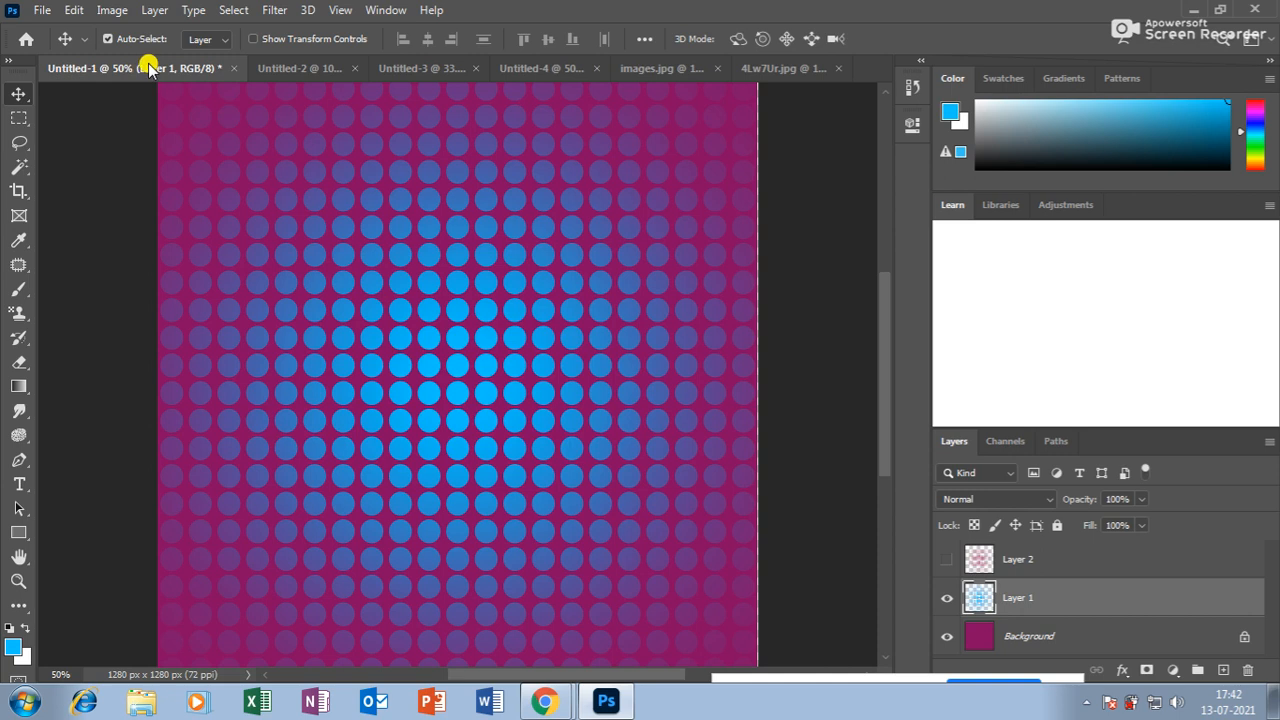
{"action": "left_click", "coordinate": [233, 68]}
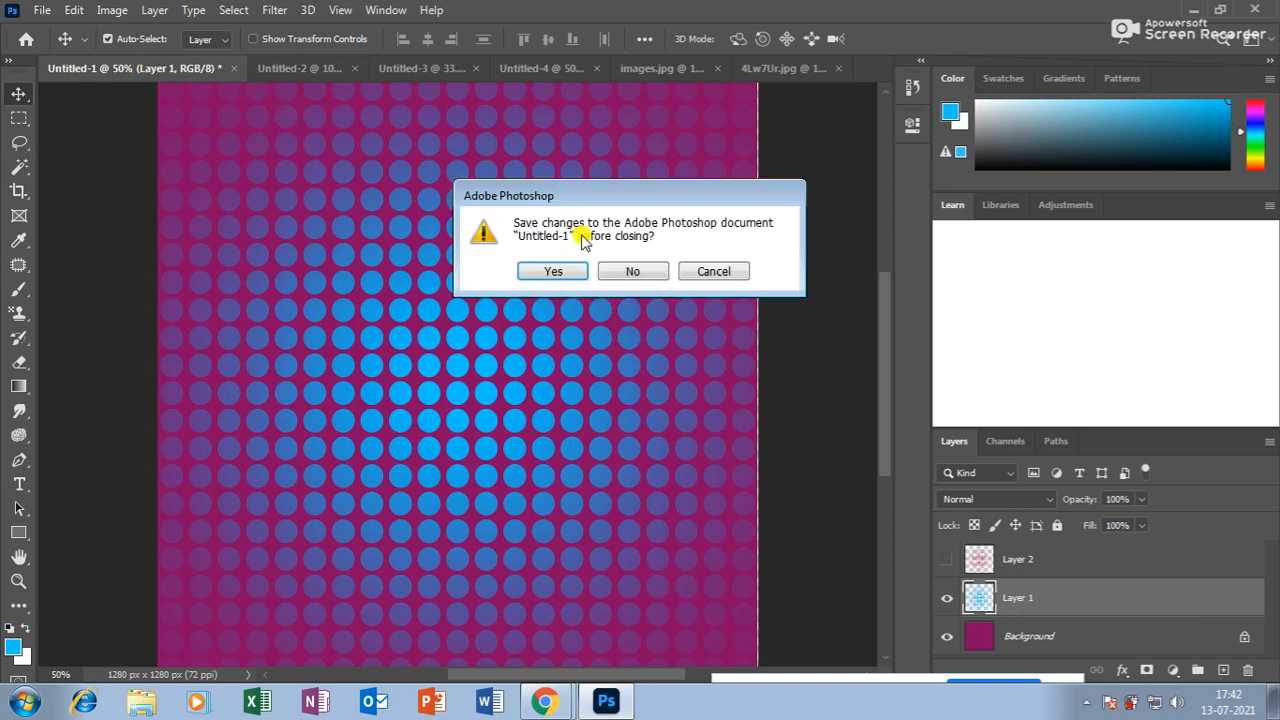
{"action": "left_click", "coordinate": [632, 271]}
{"action": "left_click", "coordinate": [304, 68]}
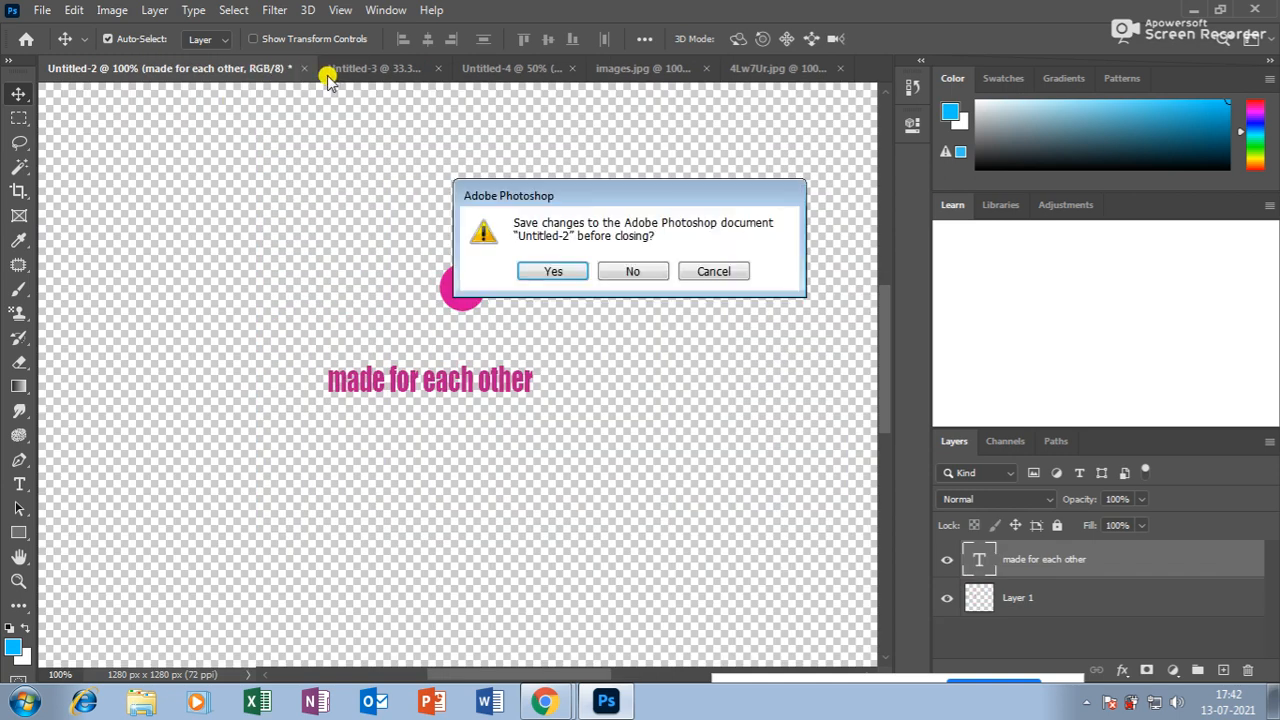
{"action": "left_click", "coordinate": [646, 271]}
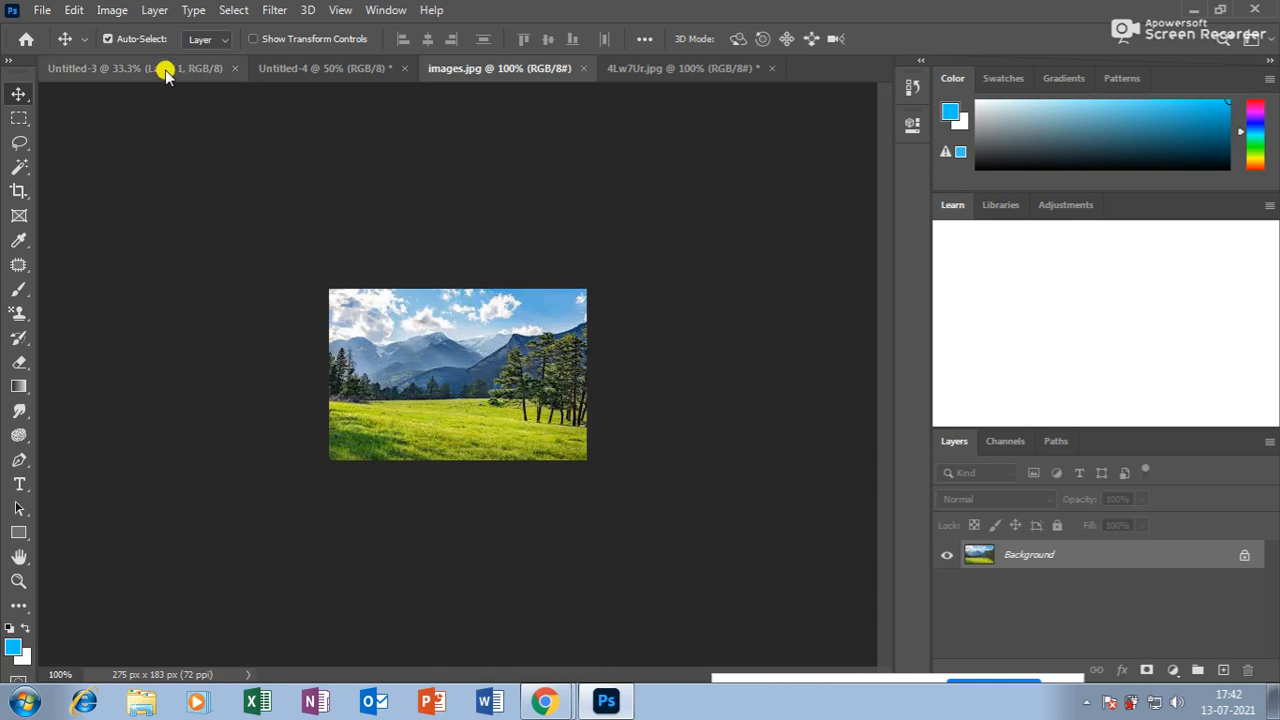
{"action": "left_click", "coordinate": [243, 68]}
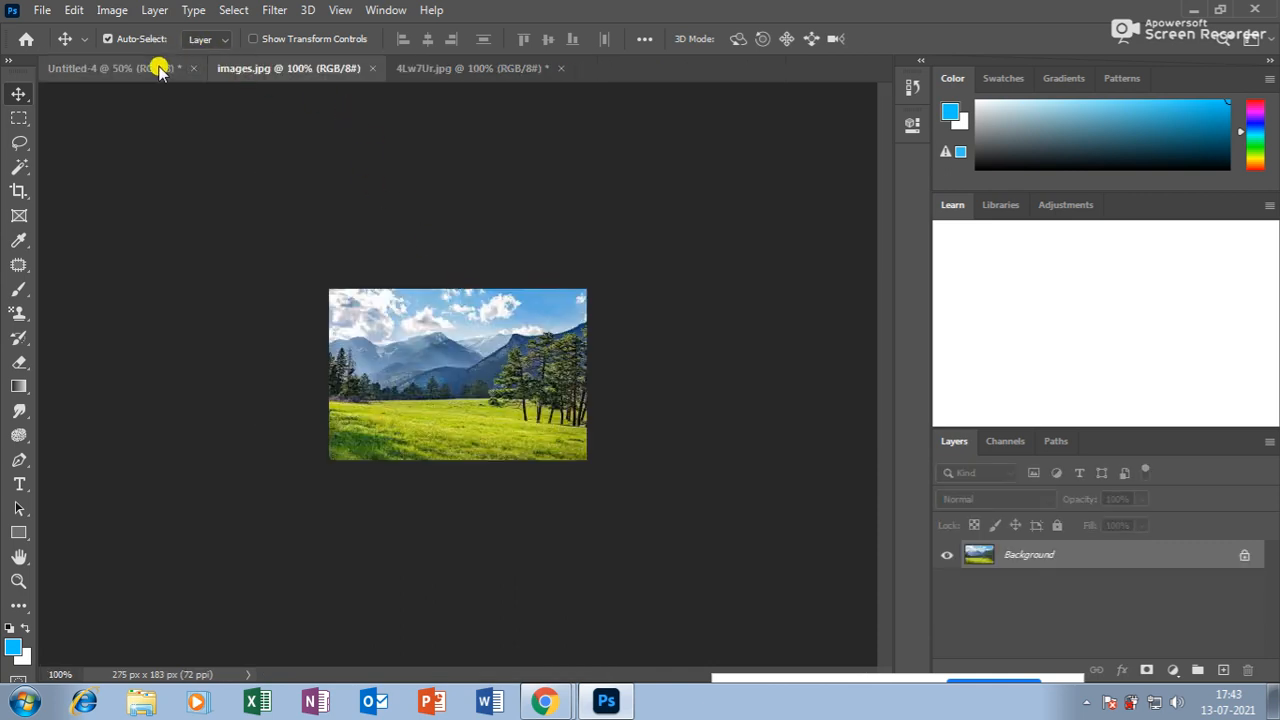
Close images.jpg and 4Lw7Ur.jpg without saving, after cancelling the close of Untitled-4.
{"action": "left_click", "coordinate": [165, 68]}
{"action": "left_click", "coordinate": [193, 68]}
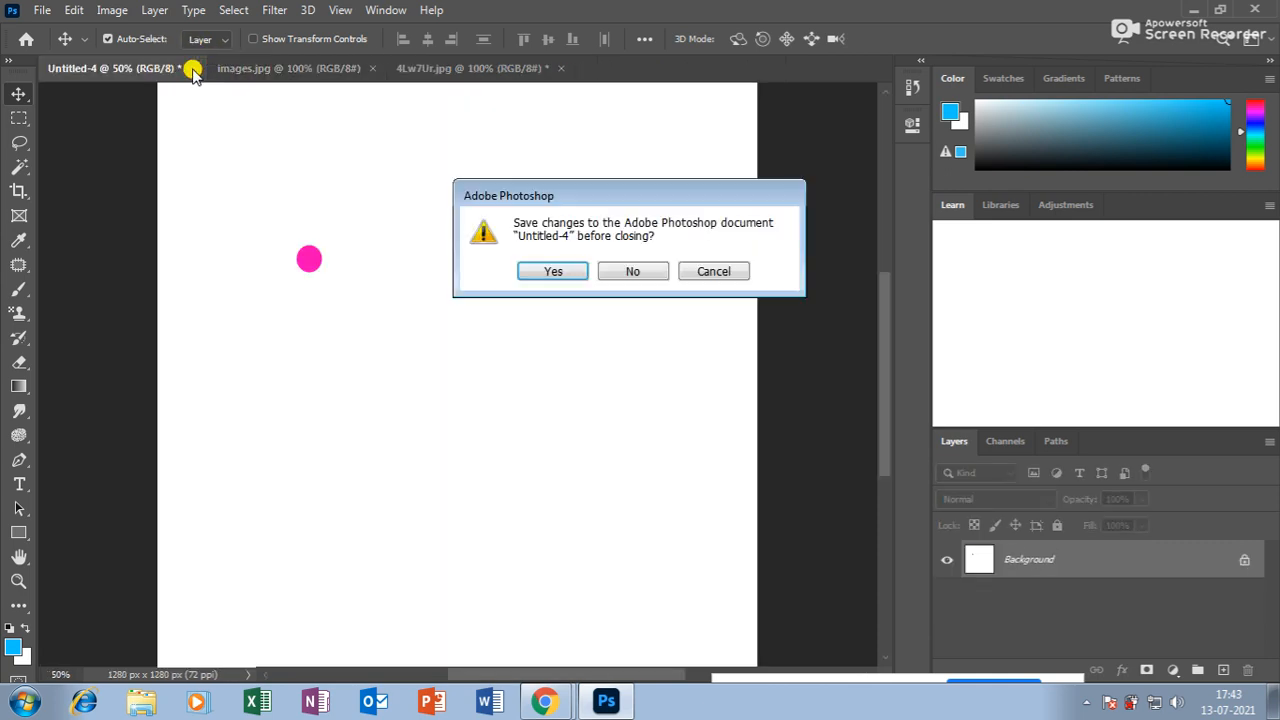
{"action": "left_click", "coordinate": [722, 271]}
{"action": "left_click", "coordinate": [320, 262]}
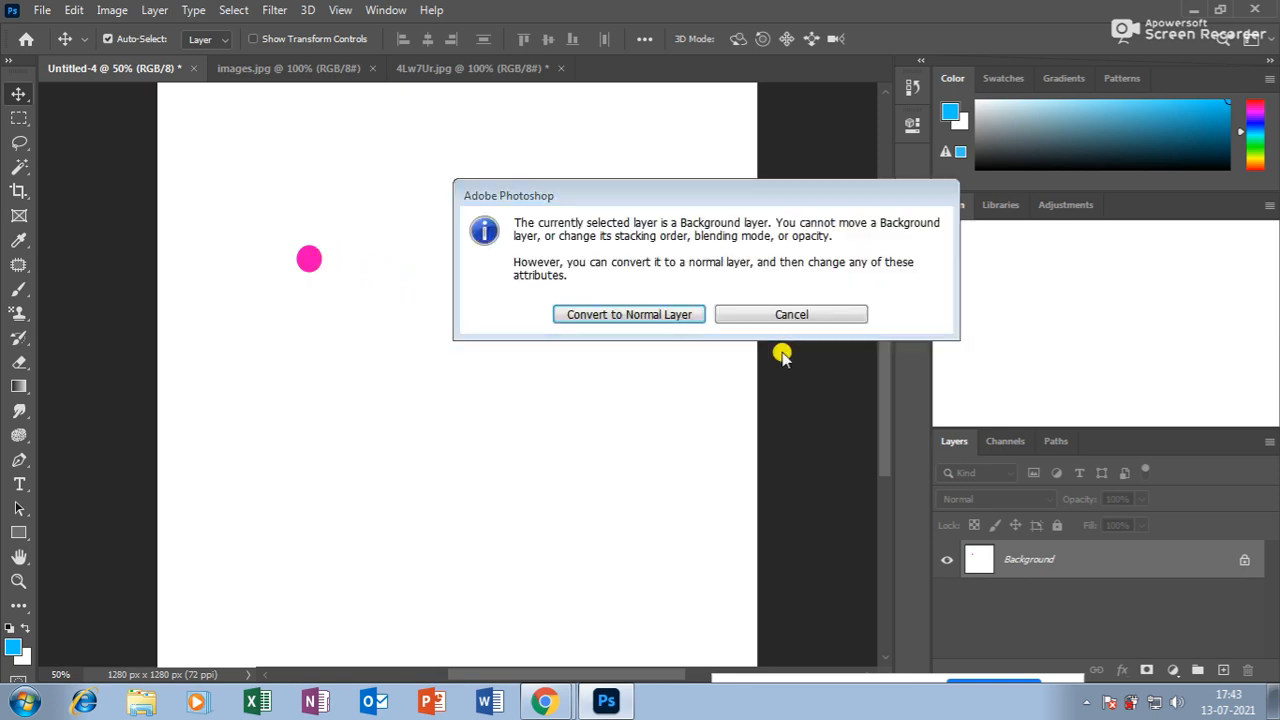
{"action": "left_click", "coordinate": [807, 316]}
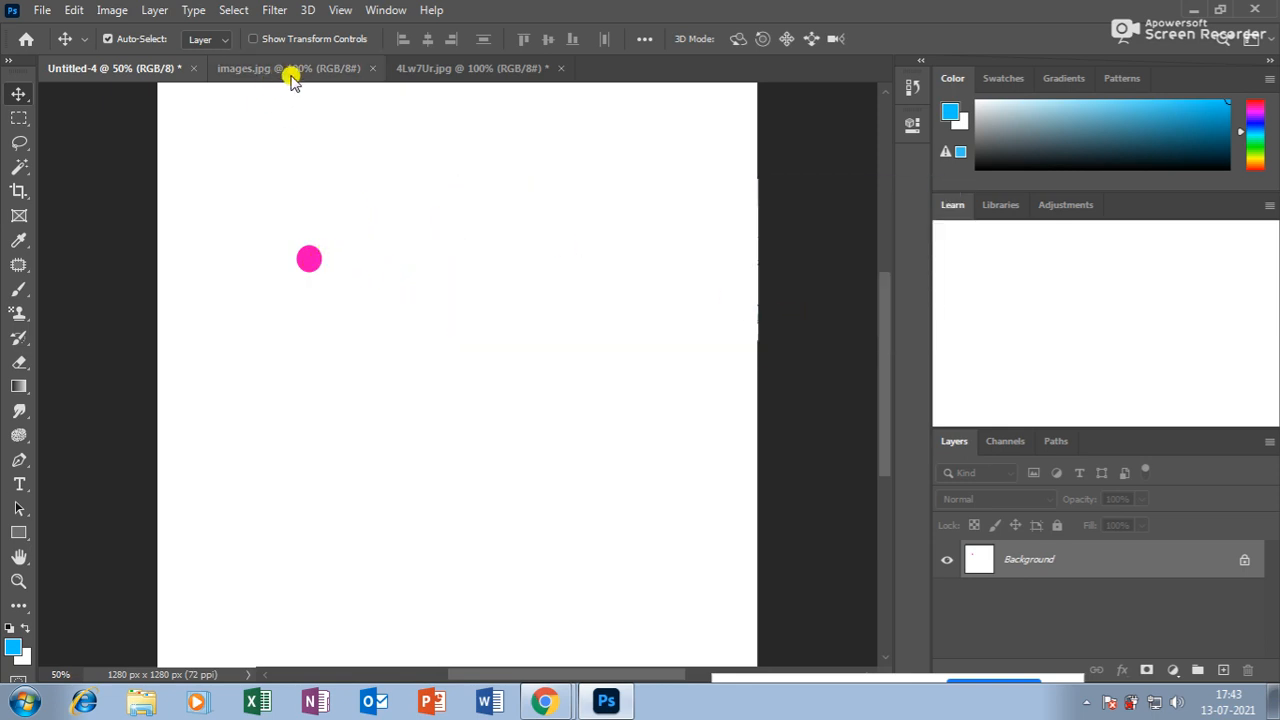
{"action": "left_click", "coordinate": [363, 70]}
{"action": "left_click", "coordinate": [370, 69]}
{"action": "left_click", "coordinate": [323, 68]}
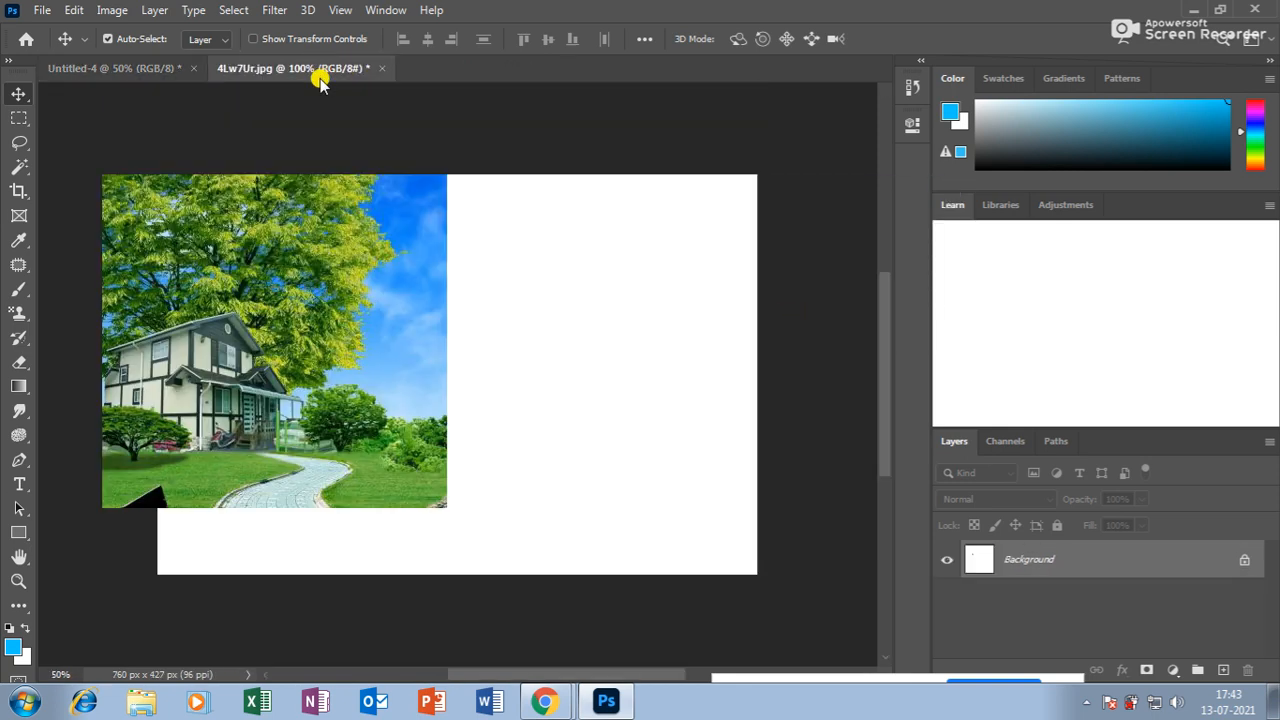
{"action": "left_click", "coordinate": [381, 68]}
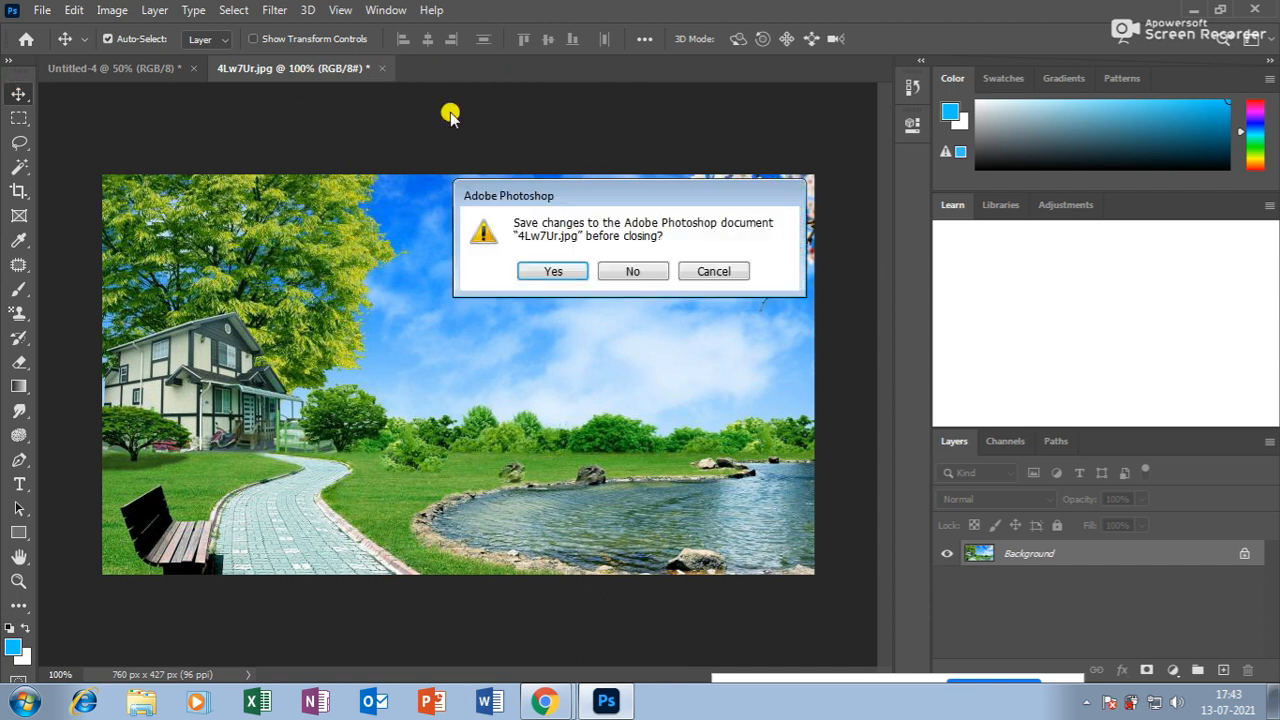
{"action": "left_click", "coordinate": [632, 271]}
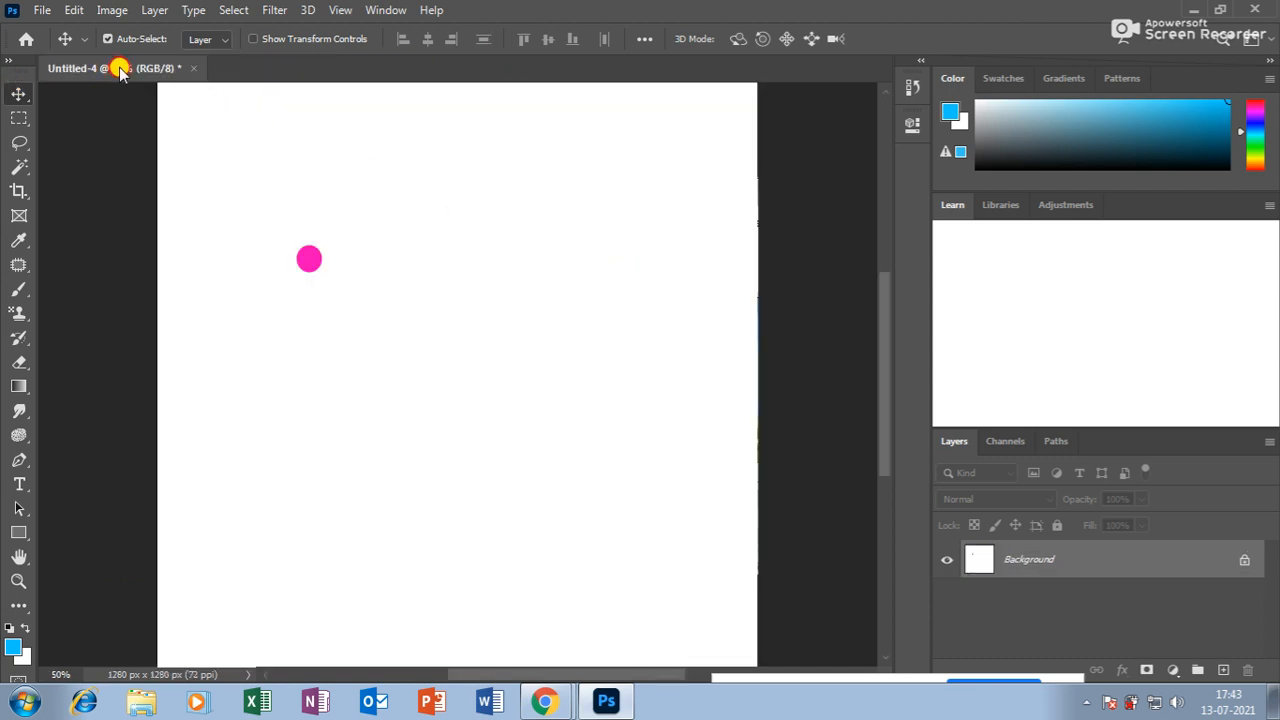
Float Untitled-4 in its own window, close it without saving, and start a new document.
{"action": "left_click_drag", "start_coordinate": [117, 68], "coordinate": [181, 153]}
{"action": "left_click", "coordinate": [697, 151]}
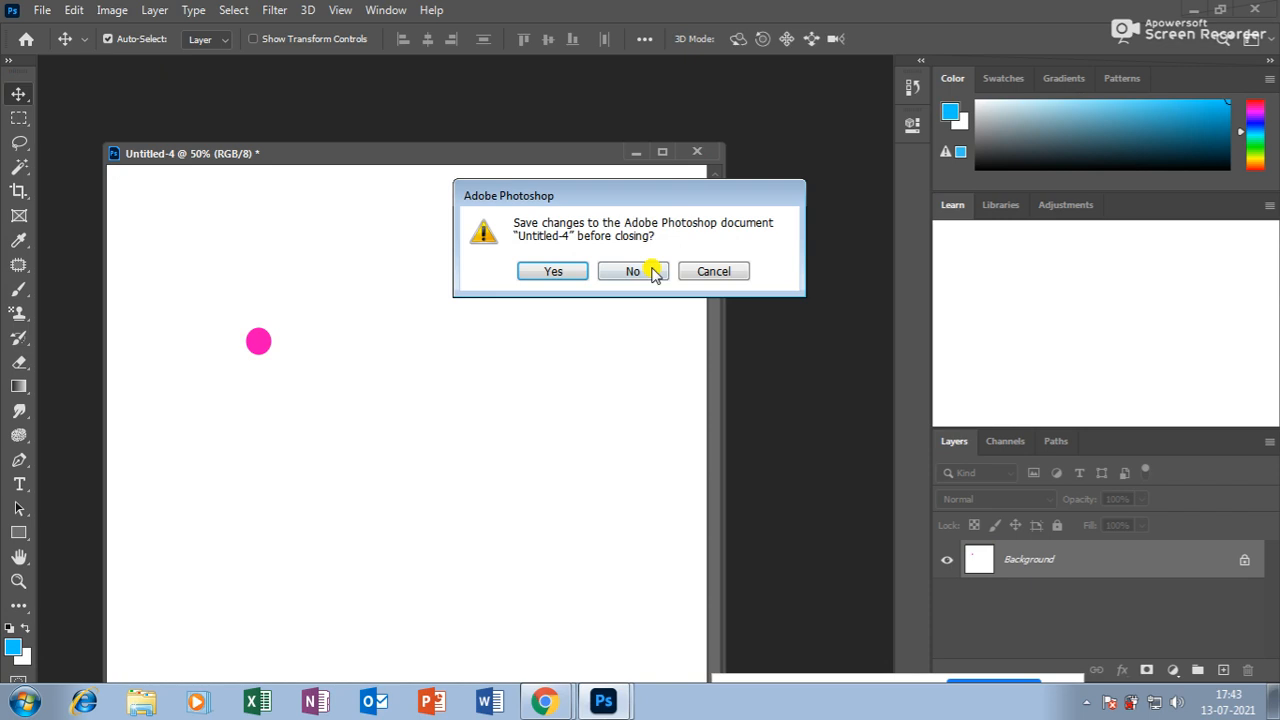
{"action": "left_click", "coordinate": [651, 268]}
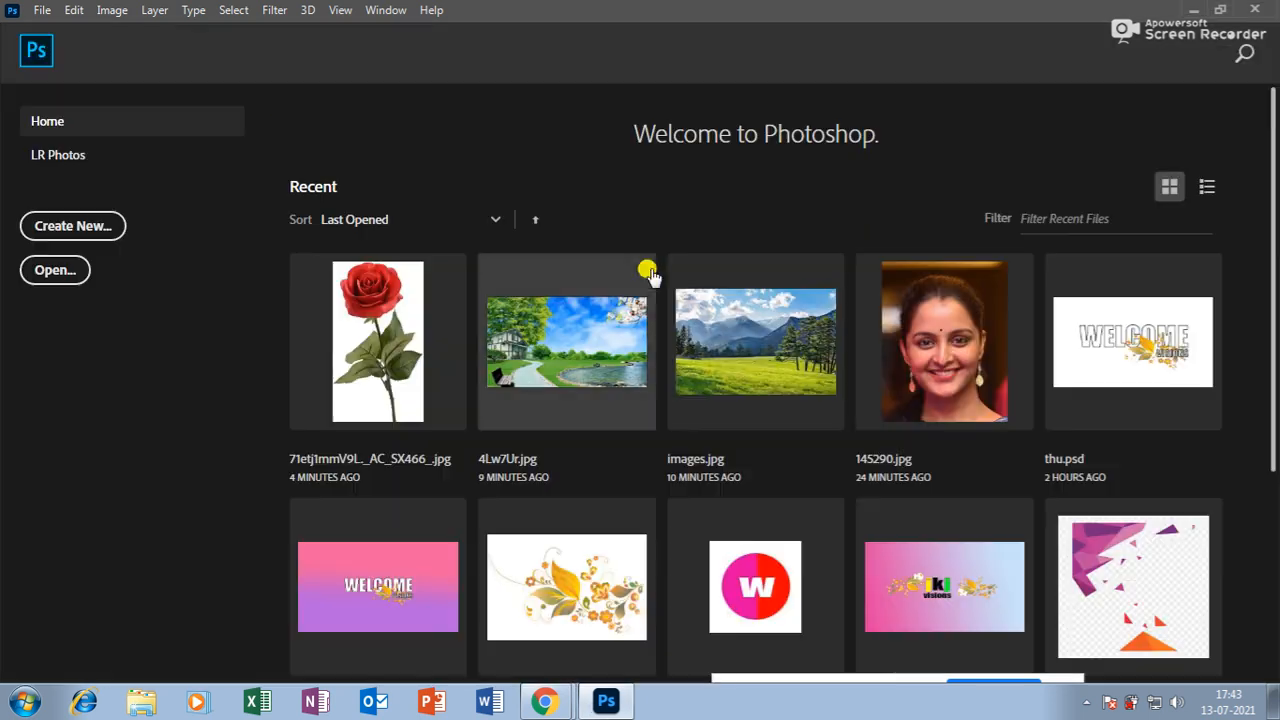
{"action": "left_click", "coordinate": [88, 225]}
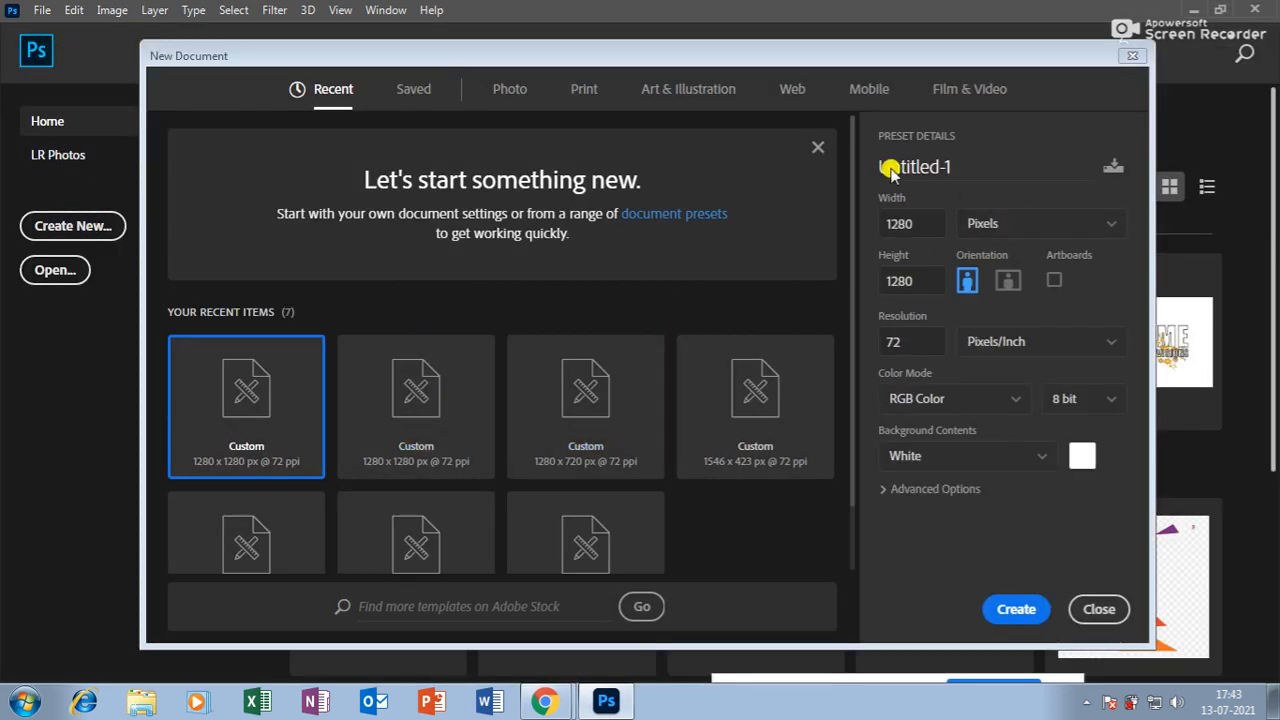
Create the blank white 1280 x 1280 px, 72 ppi Untitled-1 document.
{"action": "left_click", "coordinate": [1016, 609]}
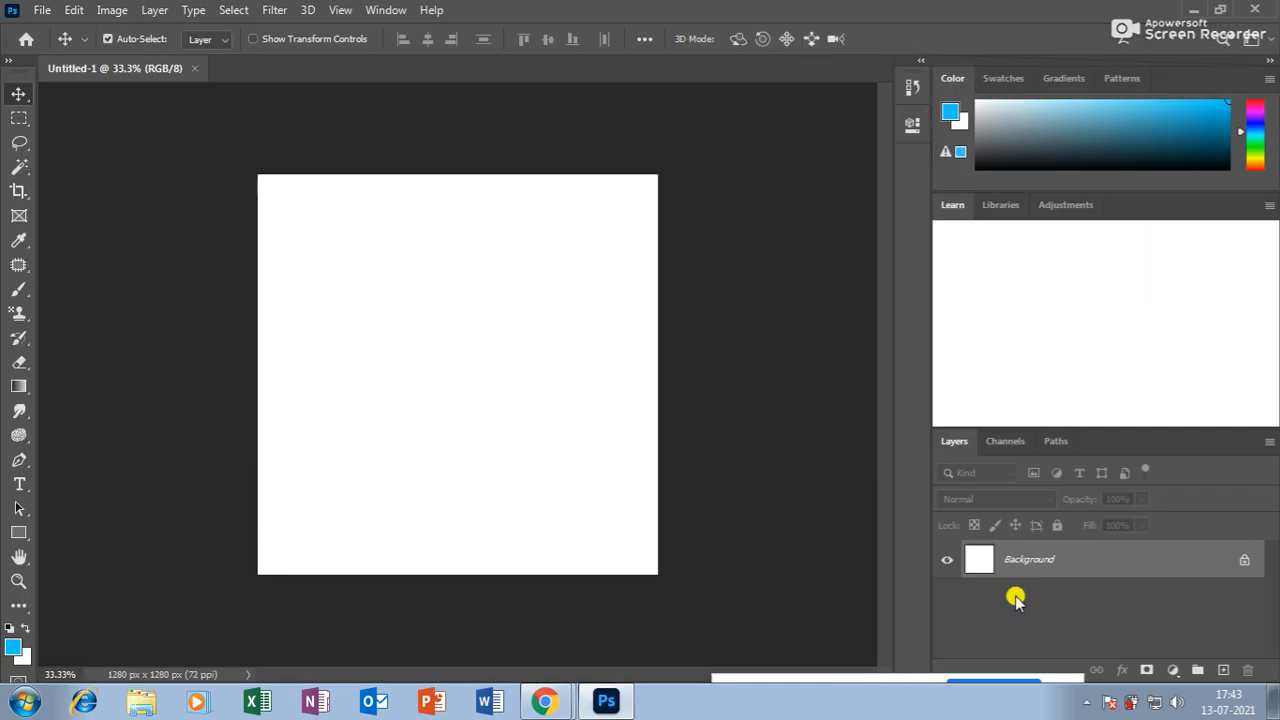
{"action": "key", "text": "ctrl+plus"}
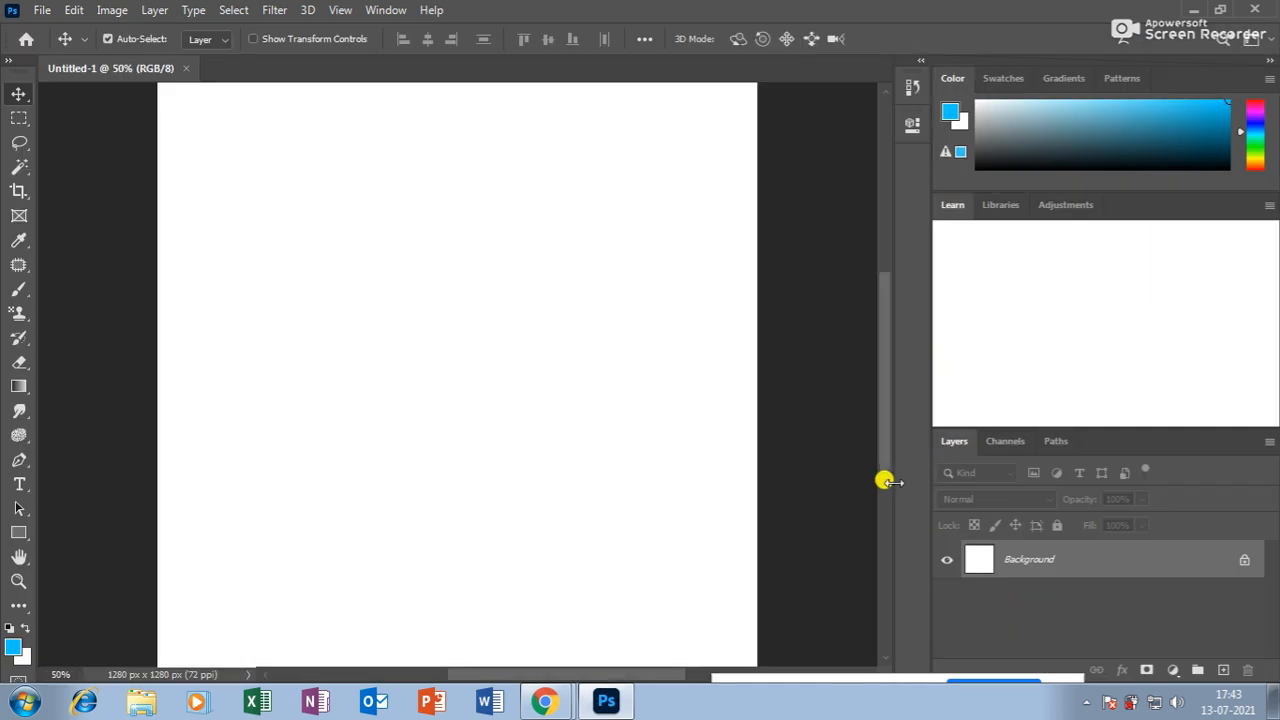
{"action": "key", "text": "ctrl+minus"}
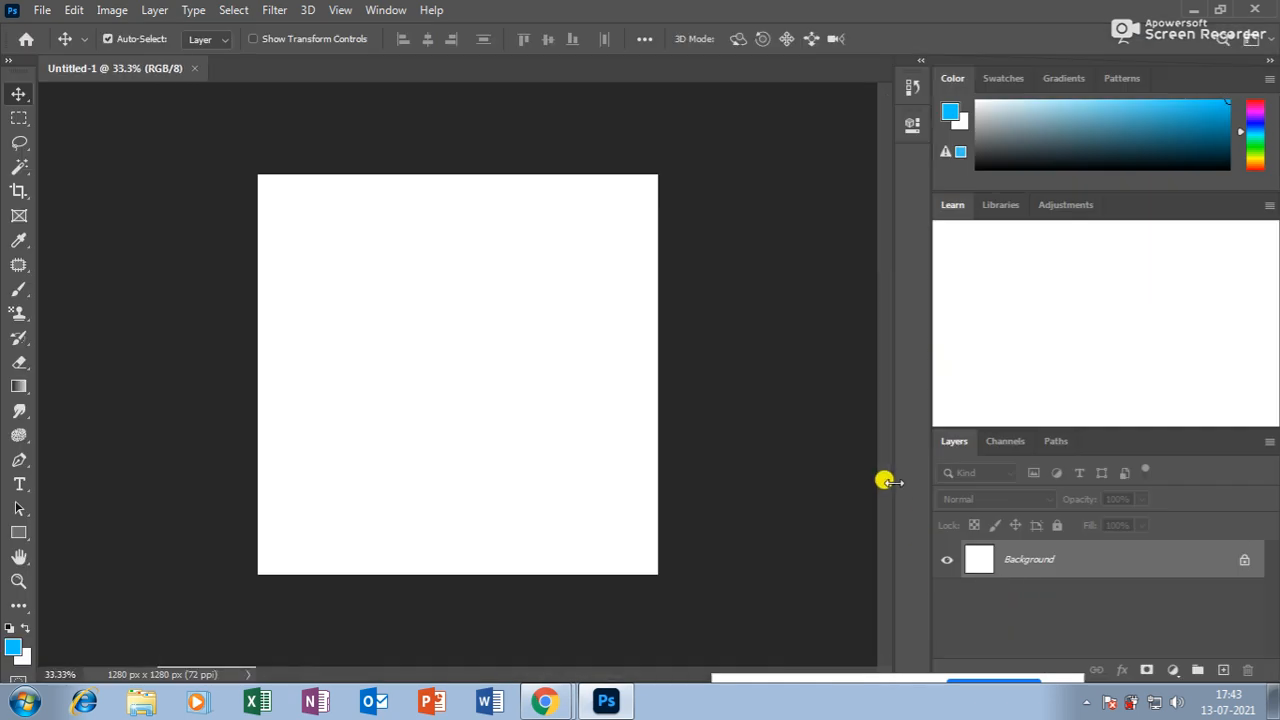
Bring up the File > Open dialog and browse the Desktop folder's files.
{"action": "left_click", "coordinate": [42, 10]}
{"action": "left_click", "coordinate": [50, 49]}
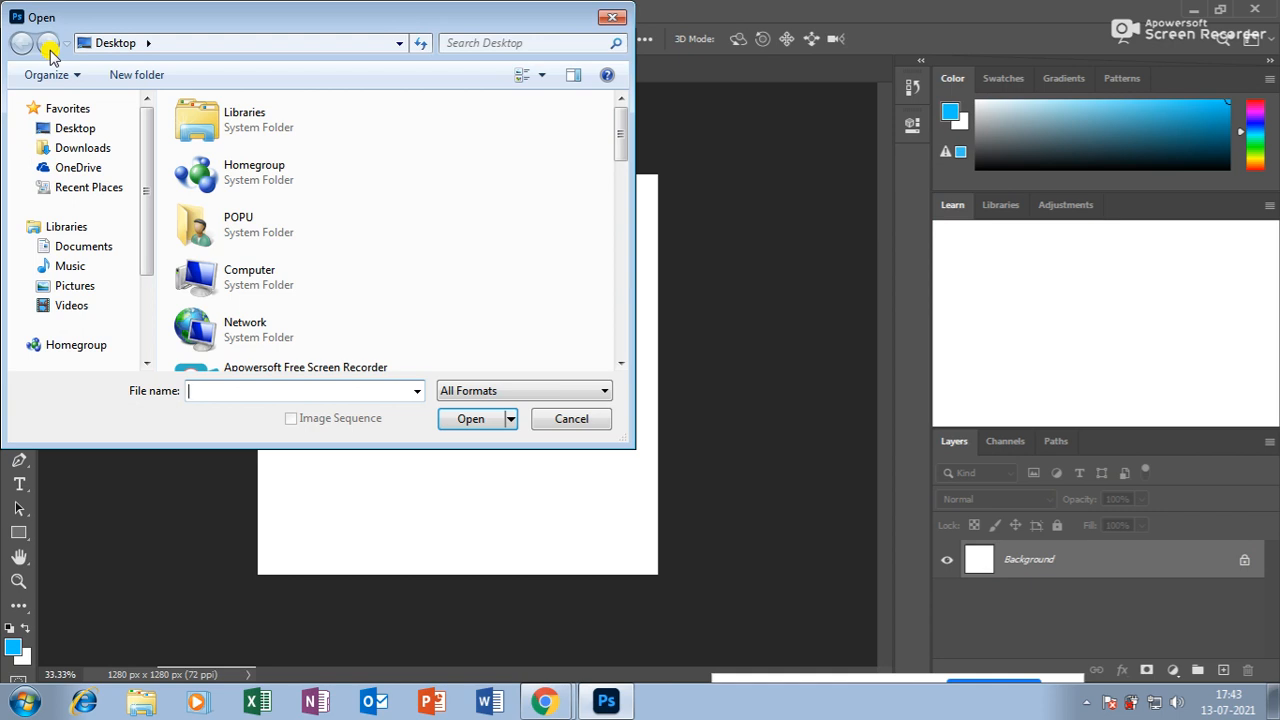
{"action": "left_click", "coordinate": [66, 128]}
{"action": "left_click_drag", "start_coordinate": [619, 145], "coordinate": [620, 240]}
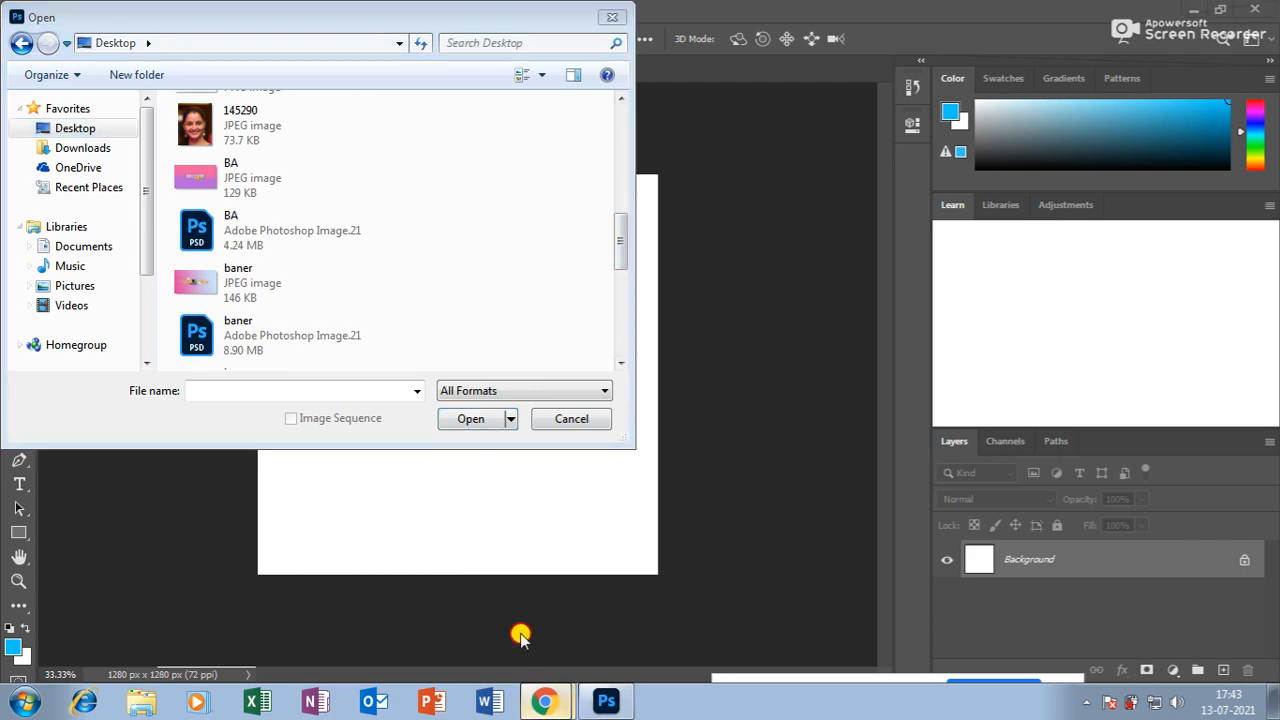
{"action": "left_click", "coordinate": [543, 700]}
Close the flower image search tab and go to freepik.com in a new tab.
{"action": "left_click", "coordinate": [965, 18]}
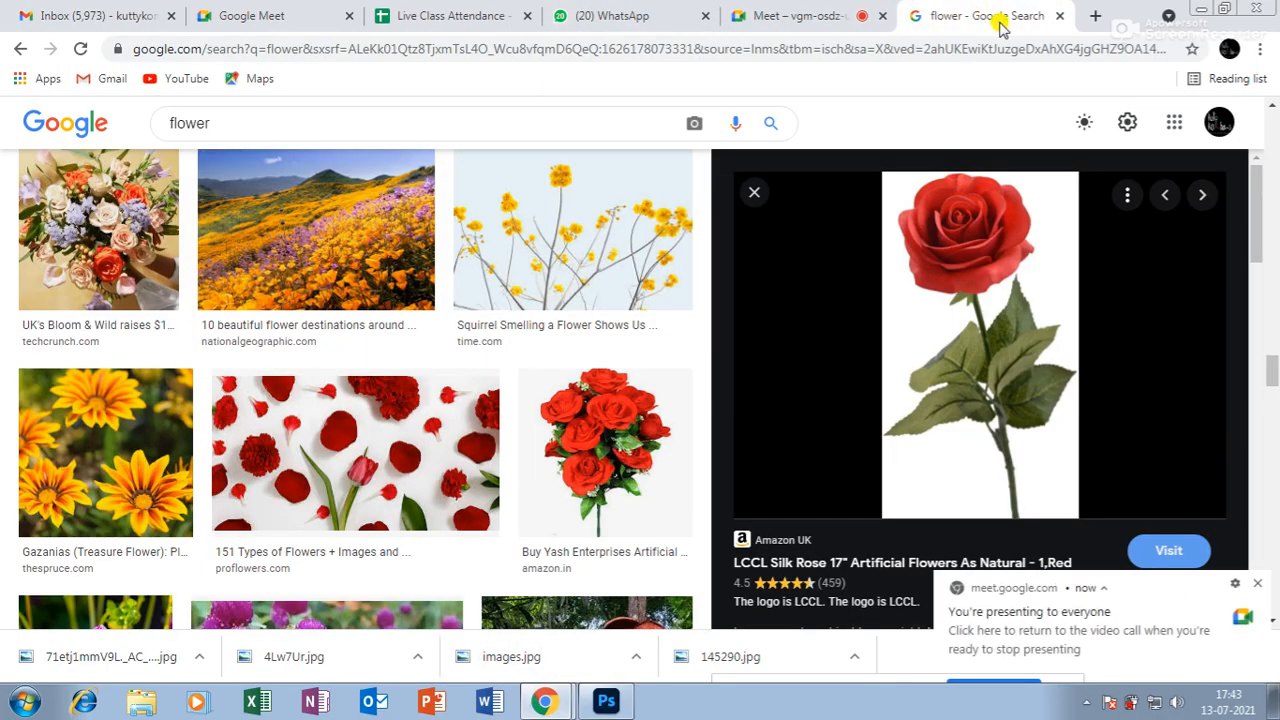
{"action": "left_click", "coordinate": [1059, 16]}
{"action": "left_click", "coordinate": [1095, 17]}
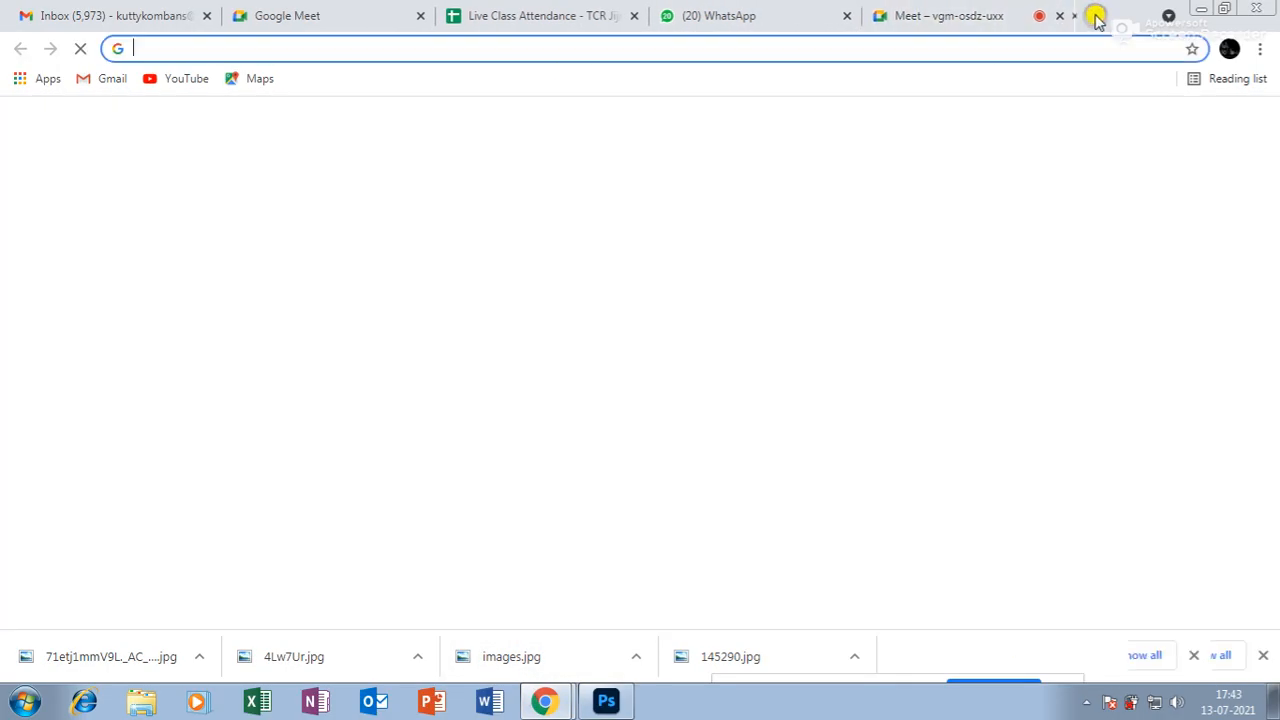
{"action": "left_click", "coordinate": [437, 47]}
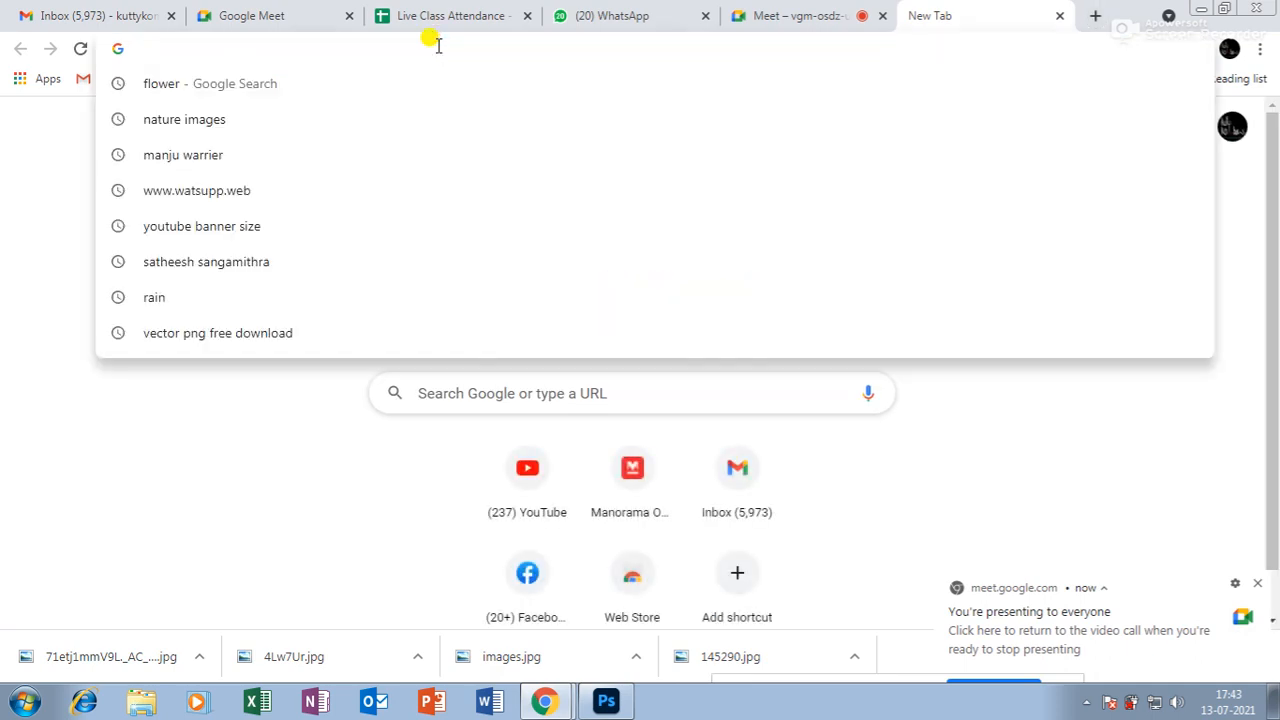
{"action": "type", "text": "www."}
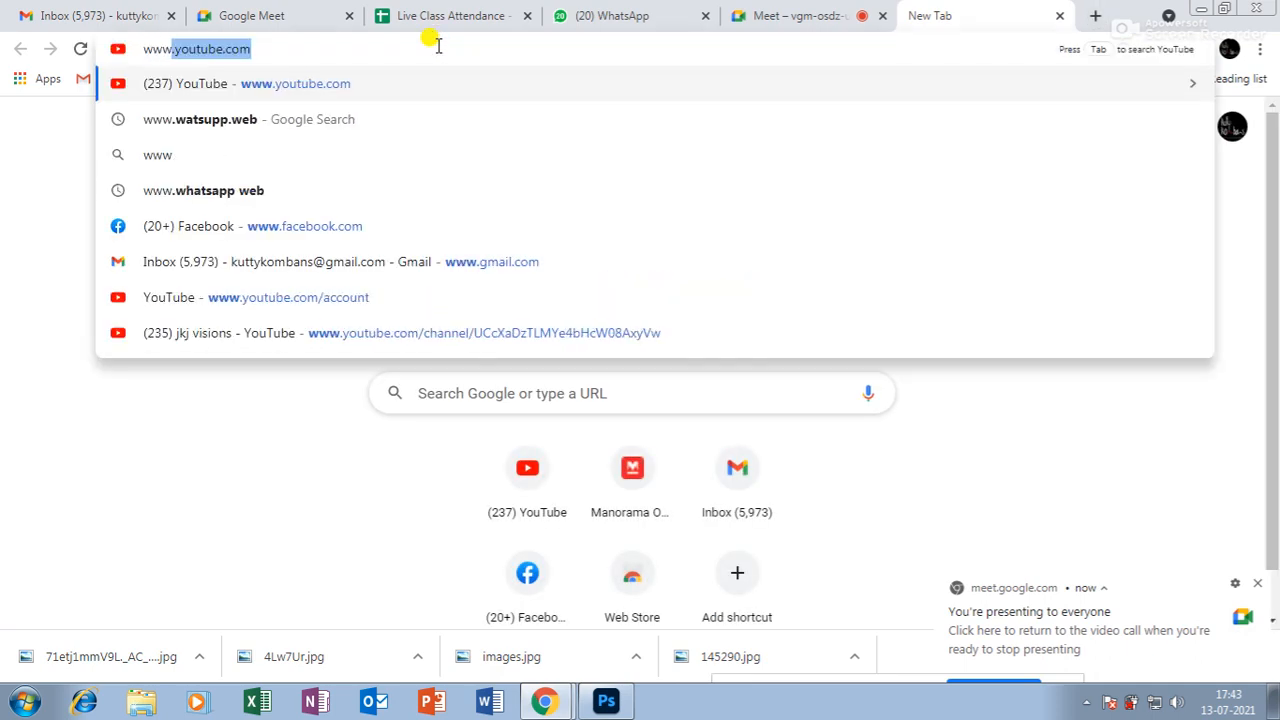
{"action": "type", "text": "fr"}
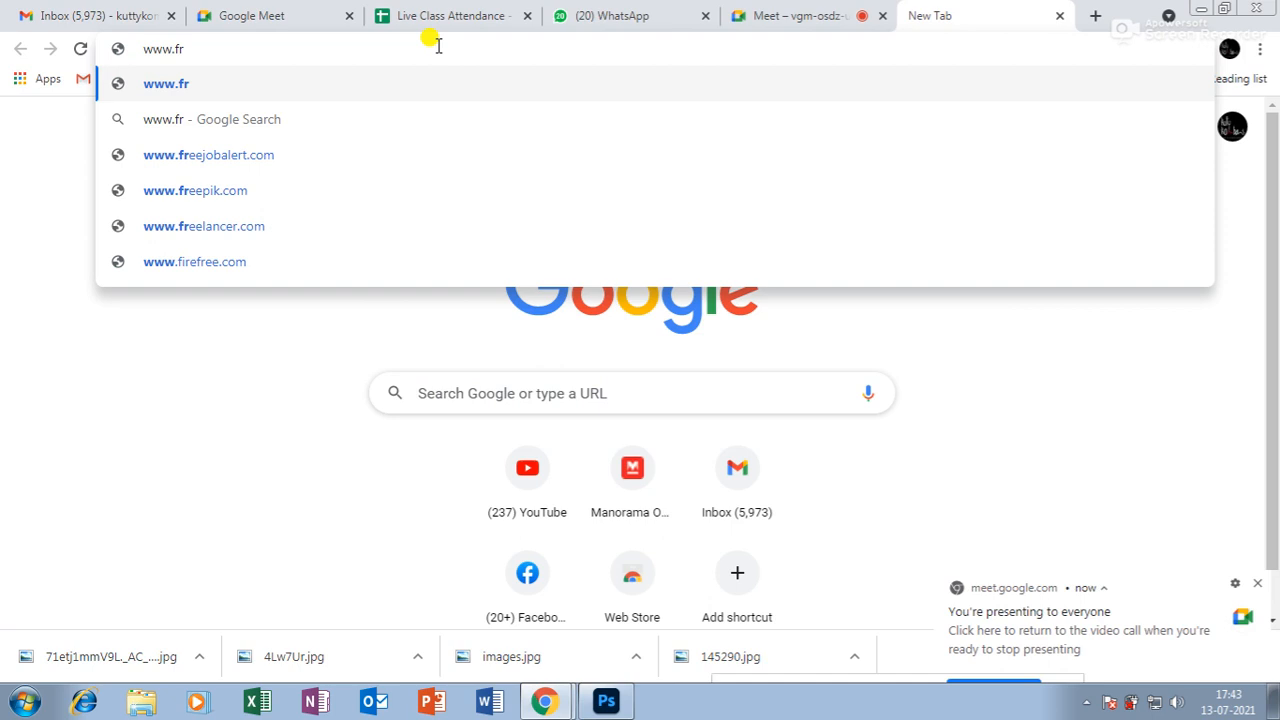
{"action": "left_click", "coordinate": [238, 195]}
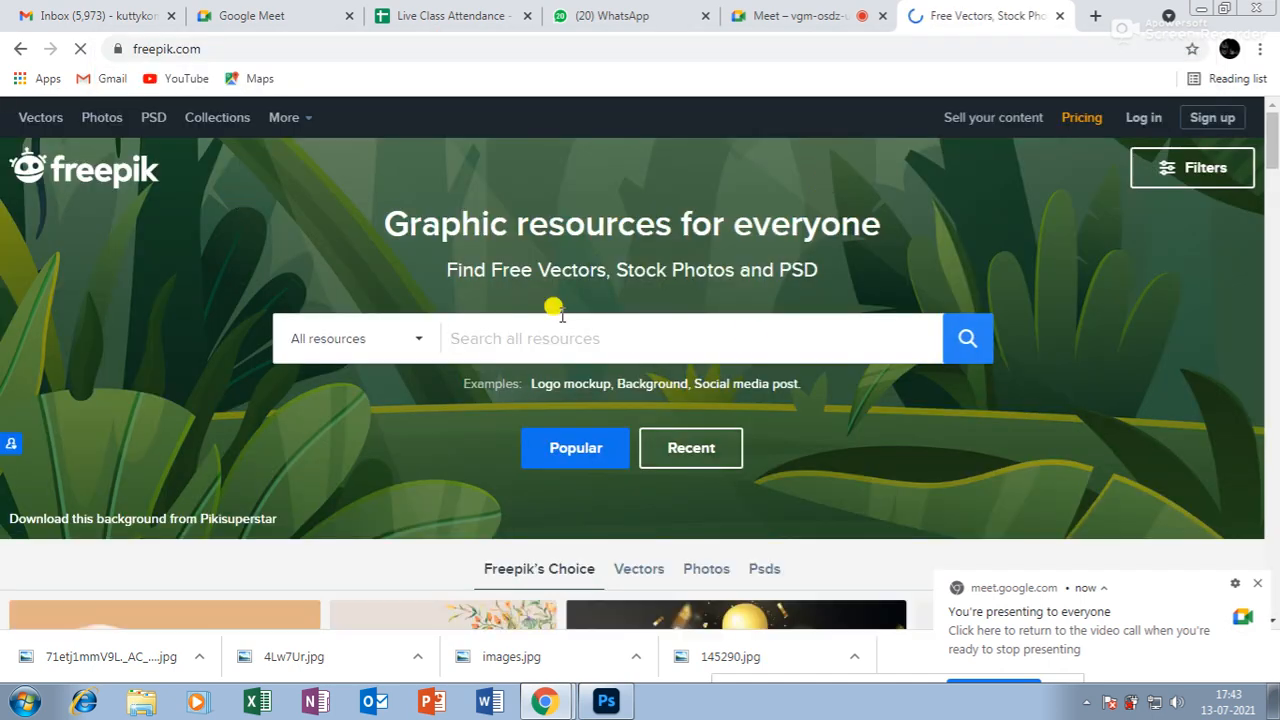
Dismiss the Meet, cookie and sign-in pop-ups, then search Freepik for 'computer with man'.
{"action": "left_click", "coordinate": [1259, 584]}
{"action": "left_click", "coordinate": [530, 338]}
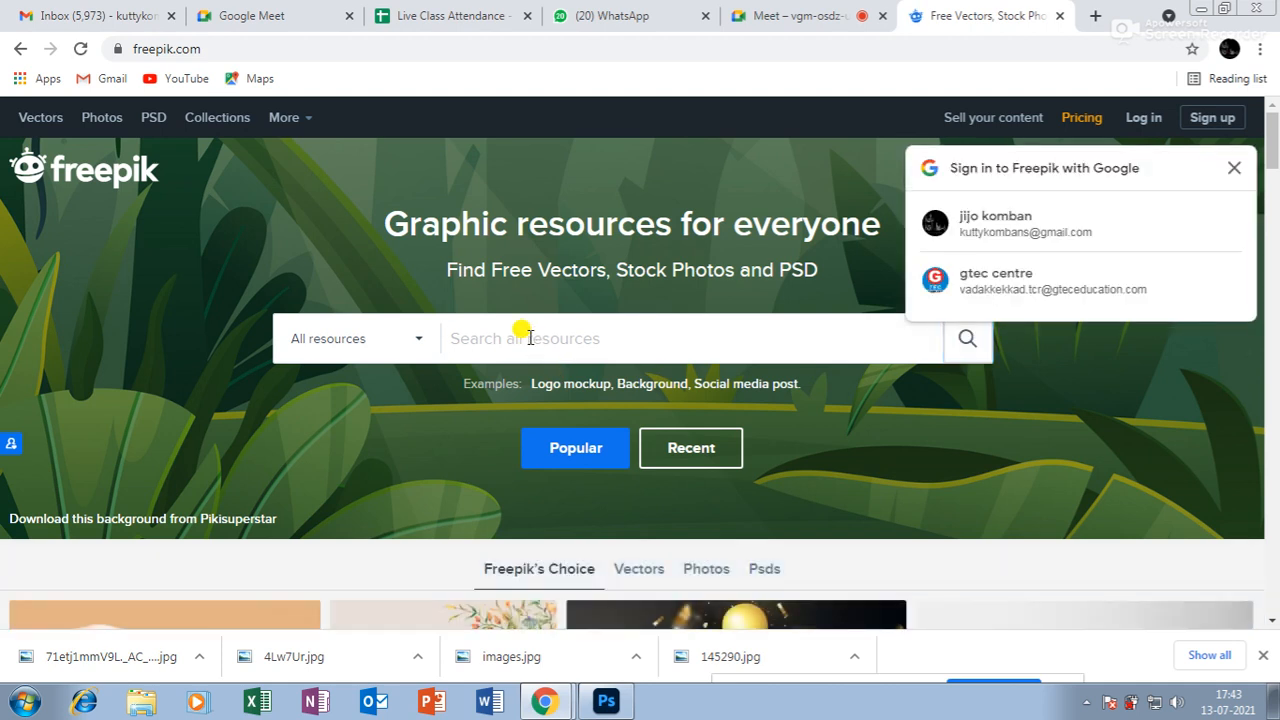
{"action": "left_click", "coordinate": [1234, 168]}
{"action": "left_click", "coordinate": [503, 337]}
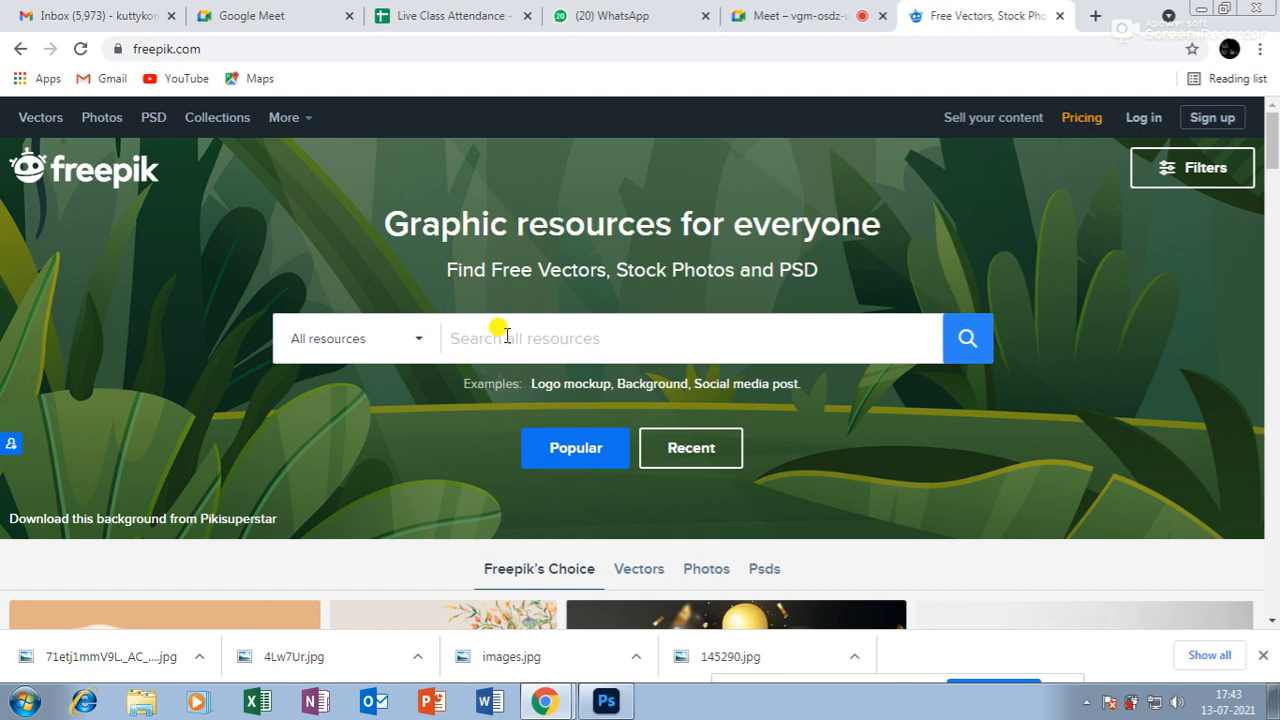
{"action": "type", "text": "comput"}
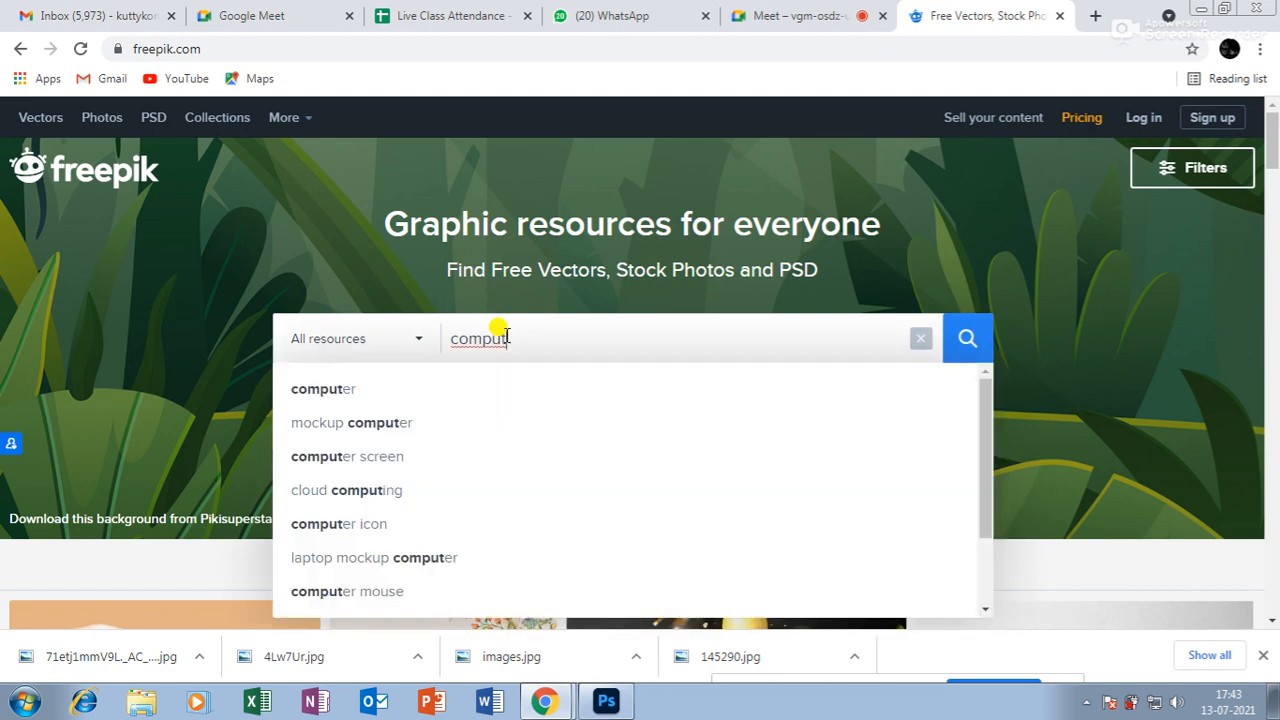
{"action": "type", "text": "er wi"}
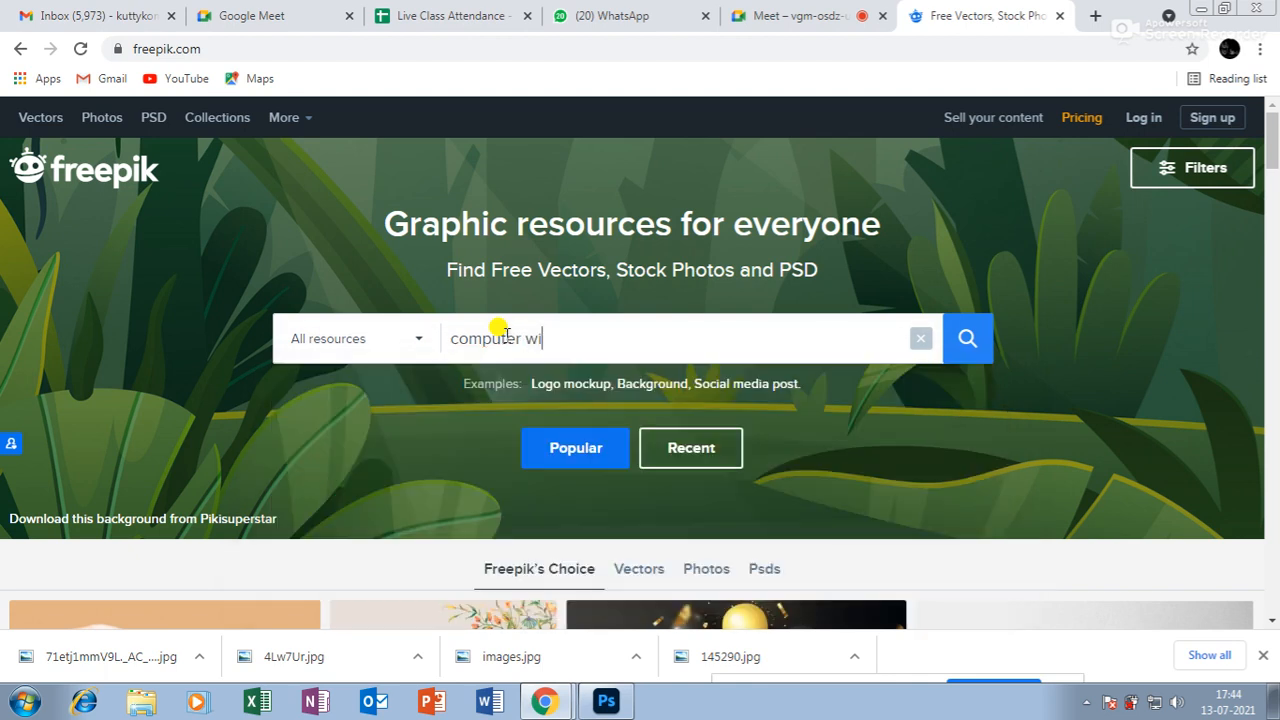
{"action": "type", "text": "th man"}
{"action": "key", "text": "Return"}
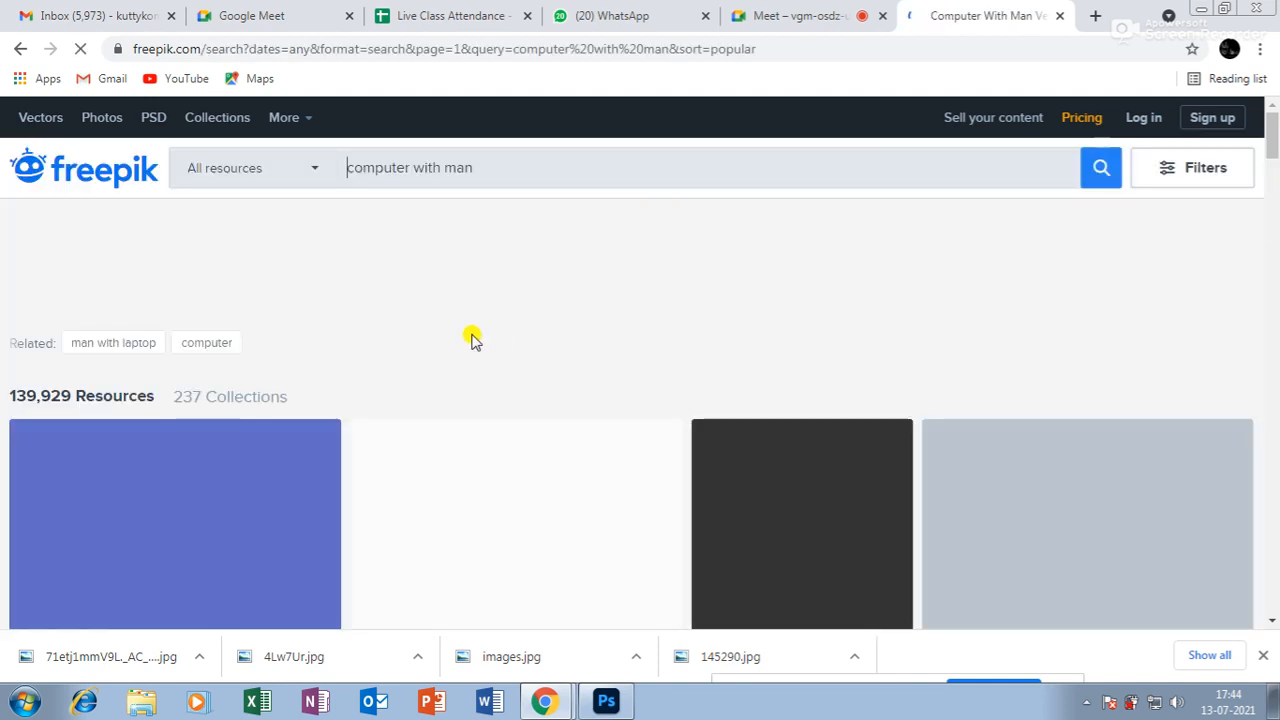
Open the smiling man with laptop photo and start its free download.
{"action": "scroll", "coordinate": [697, 432], "scroll_direction": "down", "scroll_amount": 1}
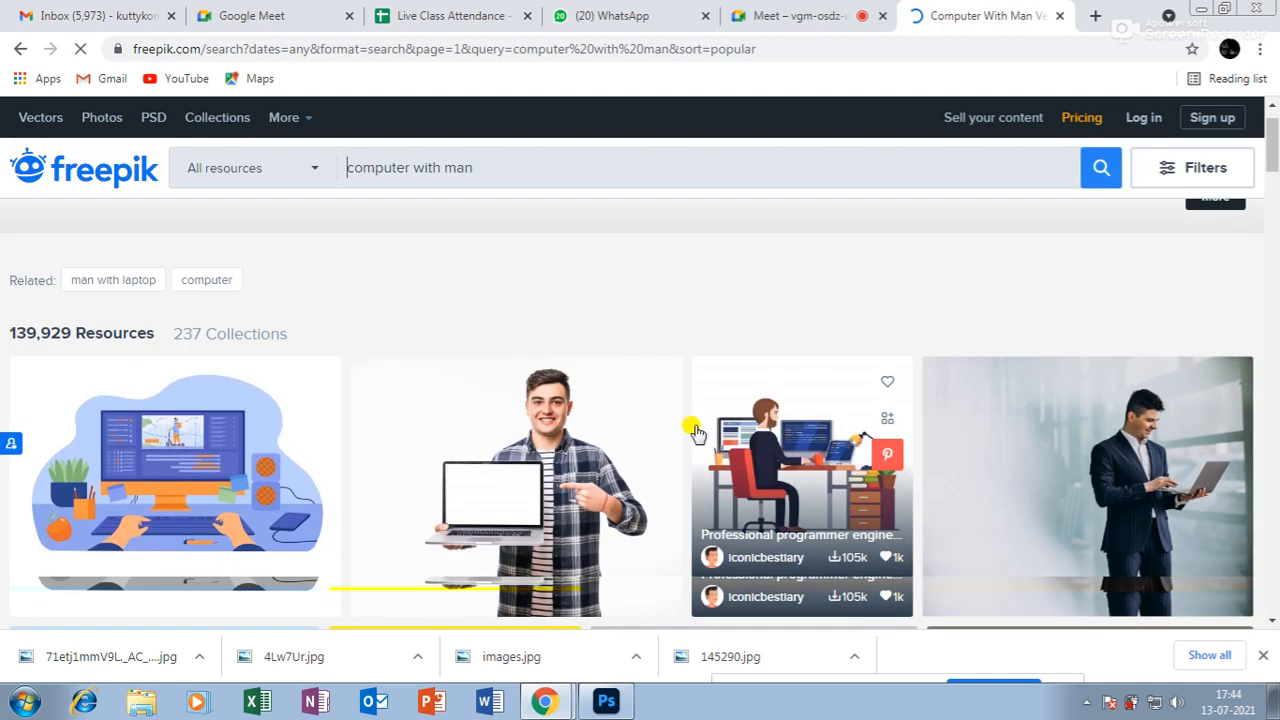
{"action": "scroll", "coordinate": [697, 432], "scroll_direction": "down", "scroll_amount": 1}
{"action": "left_click", "coordinate": [529, 423]}
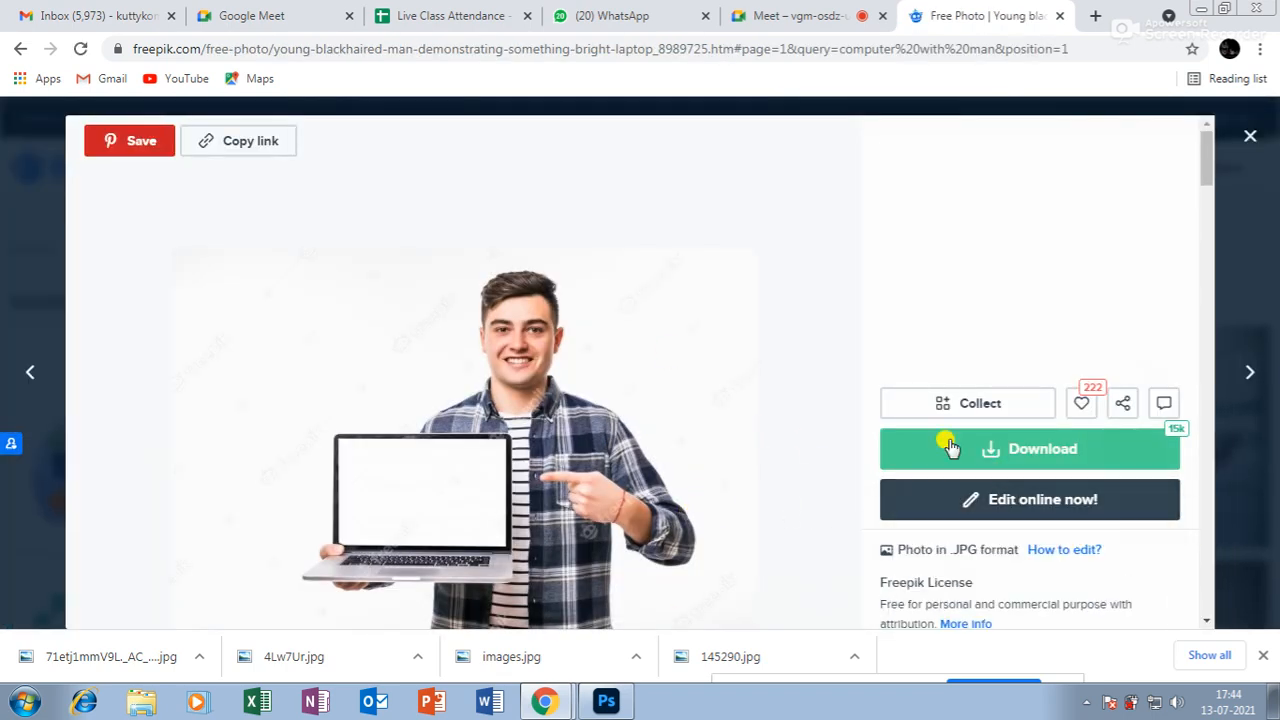
{"action": "left_click", "coordinate": [1014, 447]}
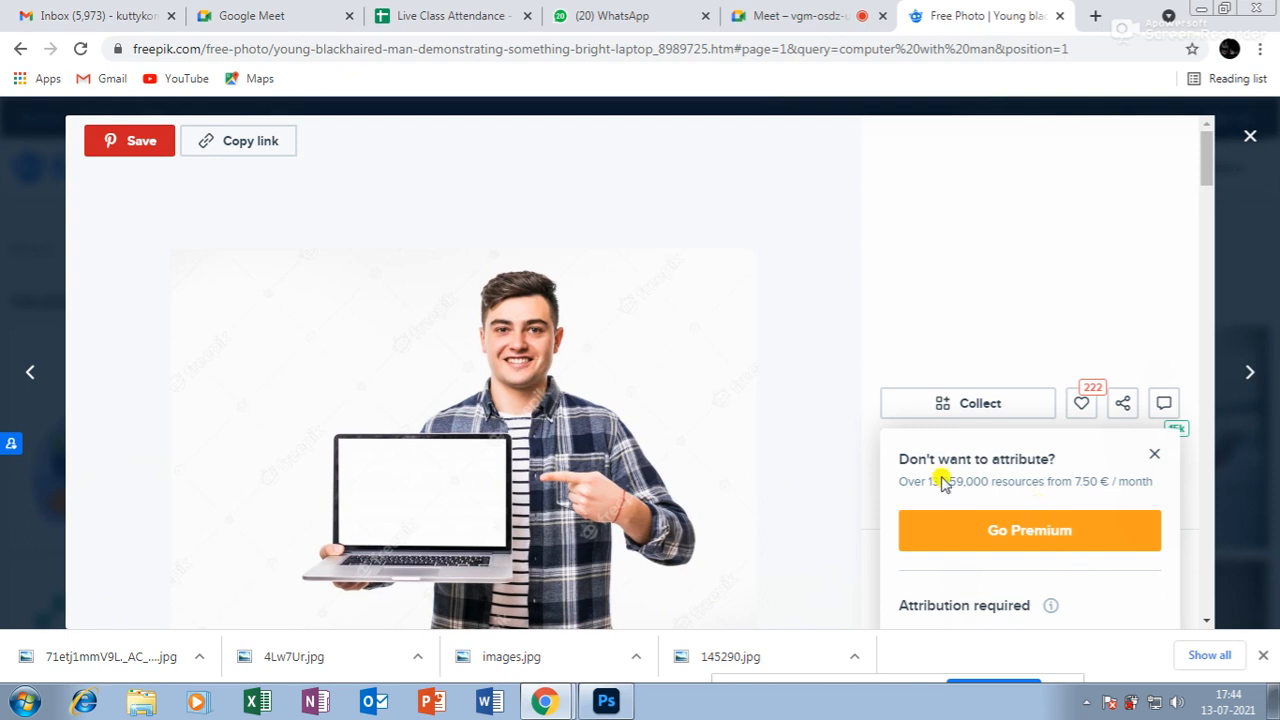
{"action": "scroll", "coordinate": [748, 427], "scroll_direction": "down", "scroll_amount": 2}
{"action": "left_click", "coordinate": [966, 470]}
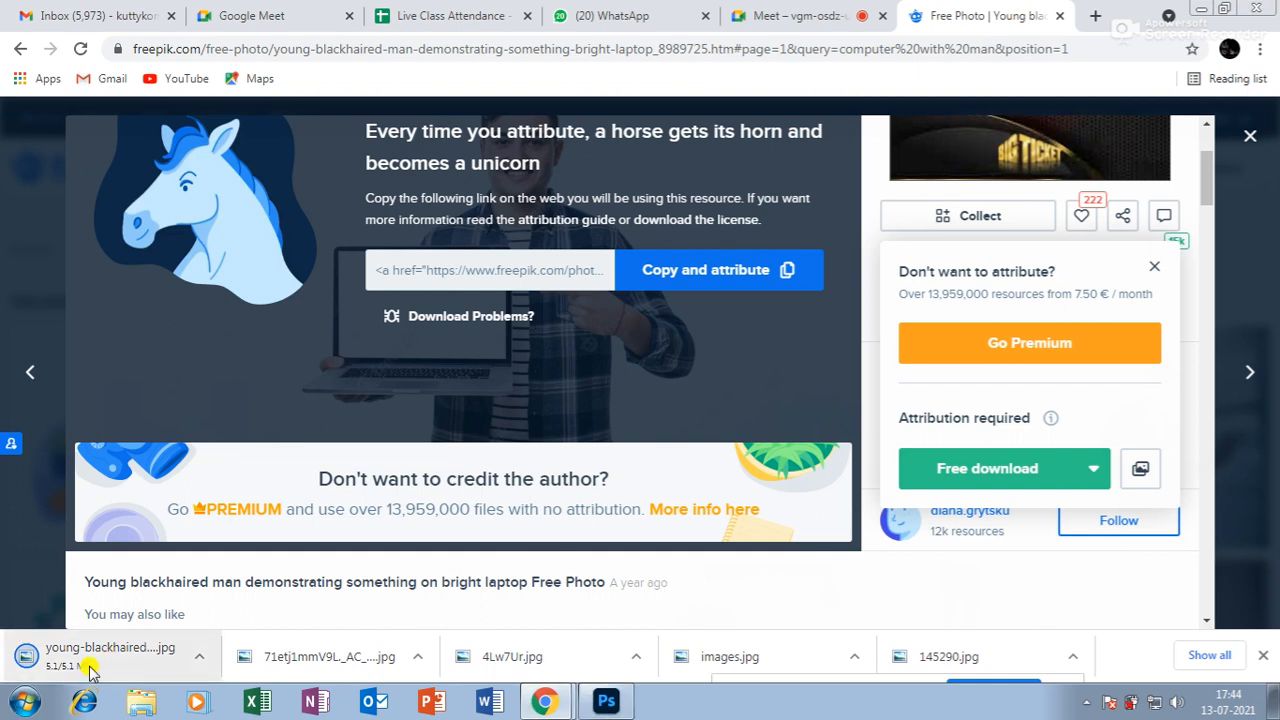
Open the downloaded laptop photo from the Downloads folder in Photoshop.
{"action": "left_click", "coordinate": [606, 701]}
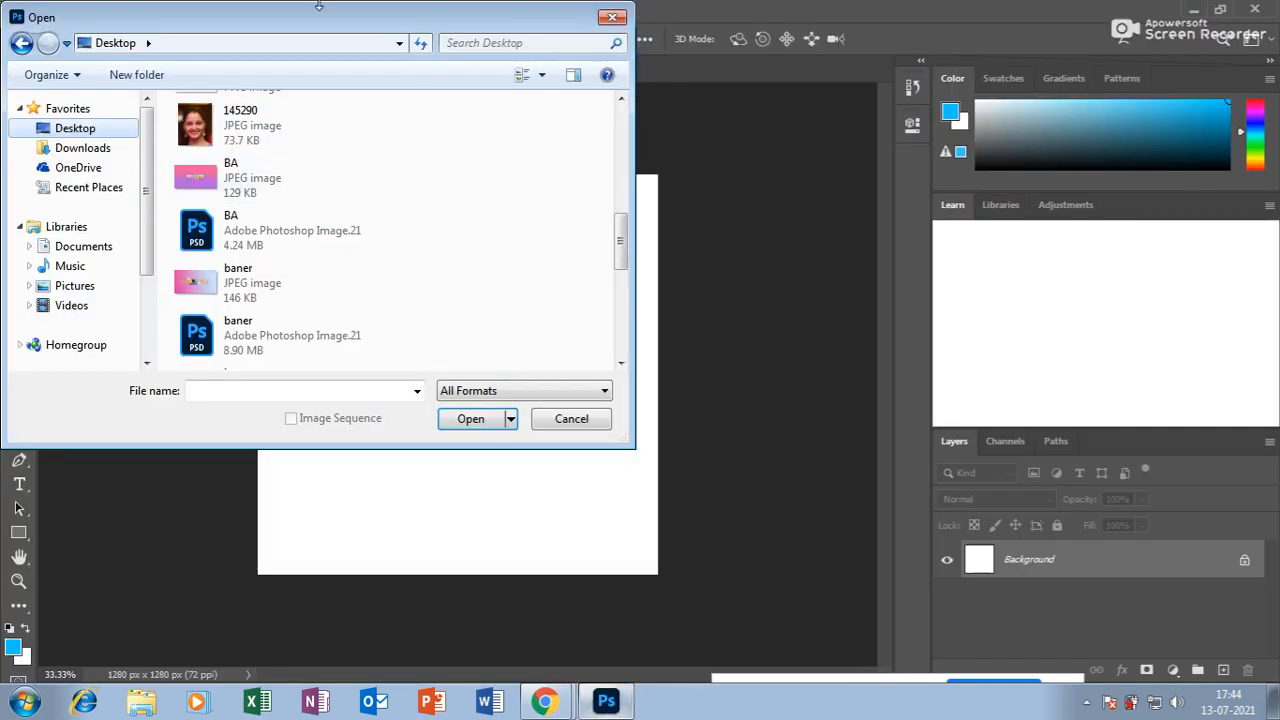
{"action": "left_click", "coordinate": [85, 149]}
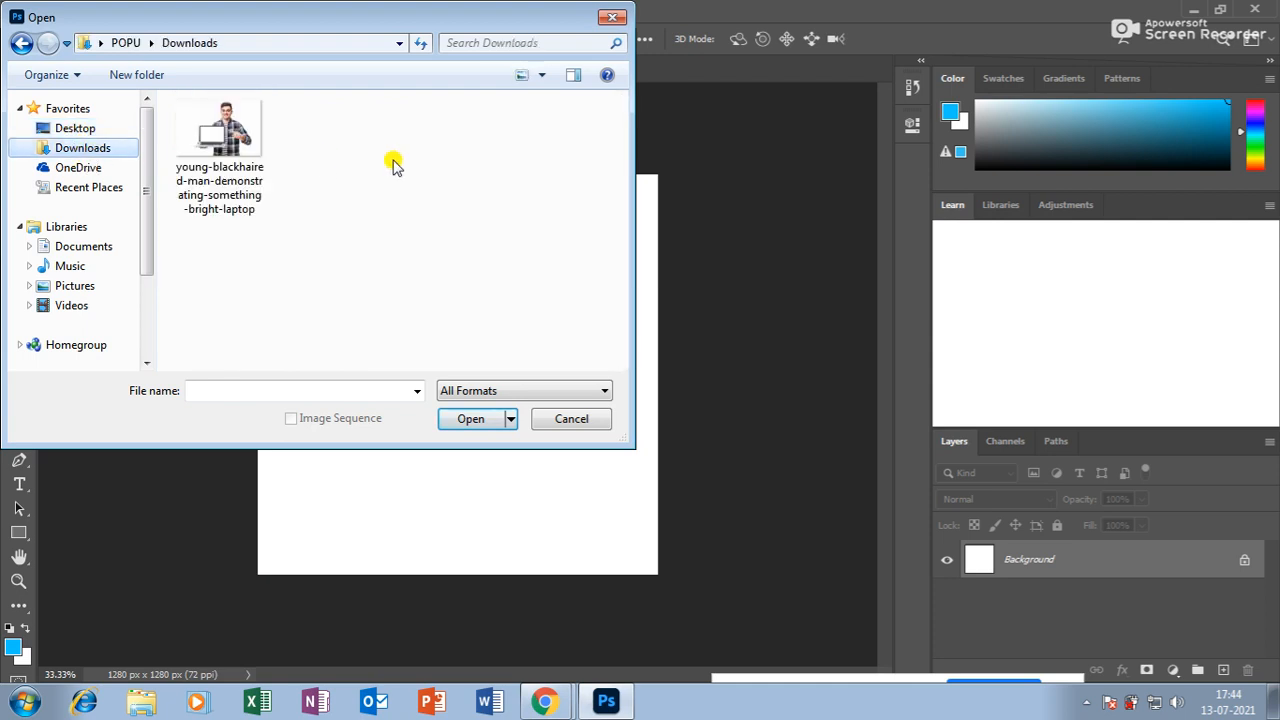
{"action": "left_click", "coordinate": [216, 135]}
{"action": "left_click", "coordinate": [473, 421]}
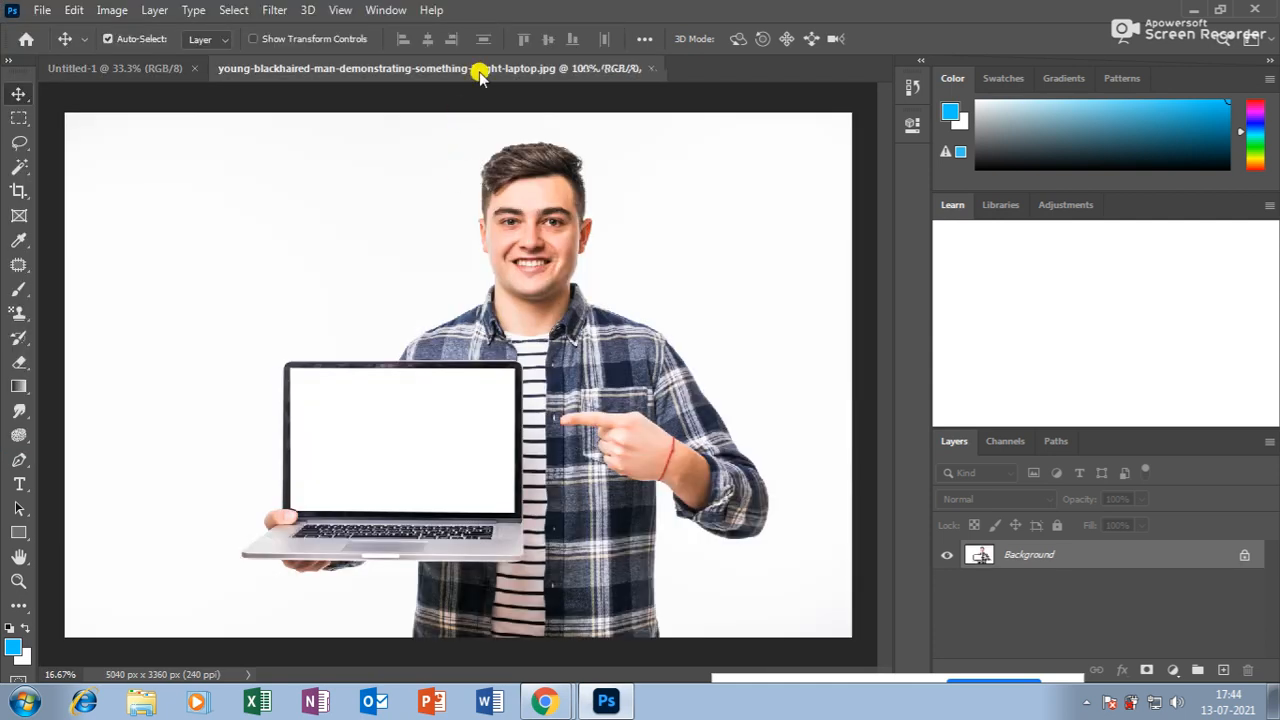
Drag the photo into Untitled-1 as Layer 1, then close the original photo window.
{"action": "left_click_drag", "start_coordinate": [480, 69], "coordinate": [533, 155]}
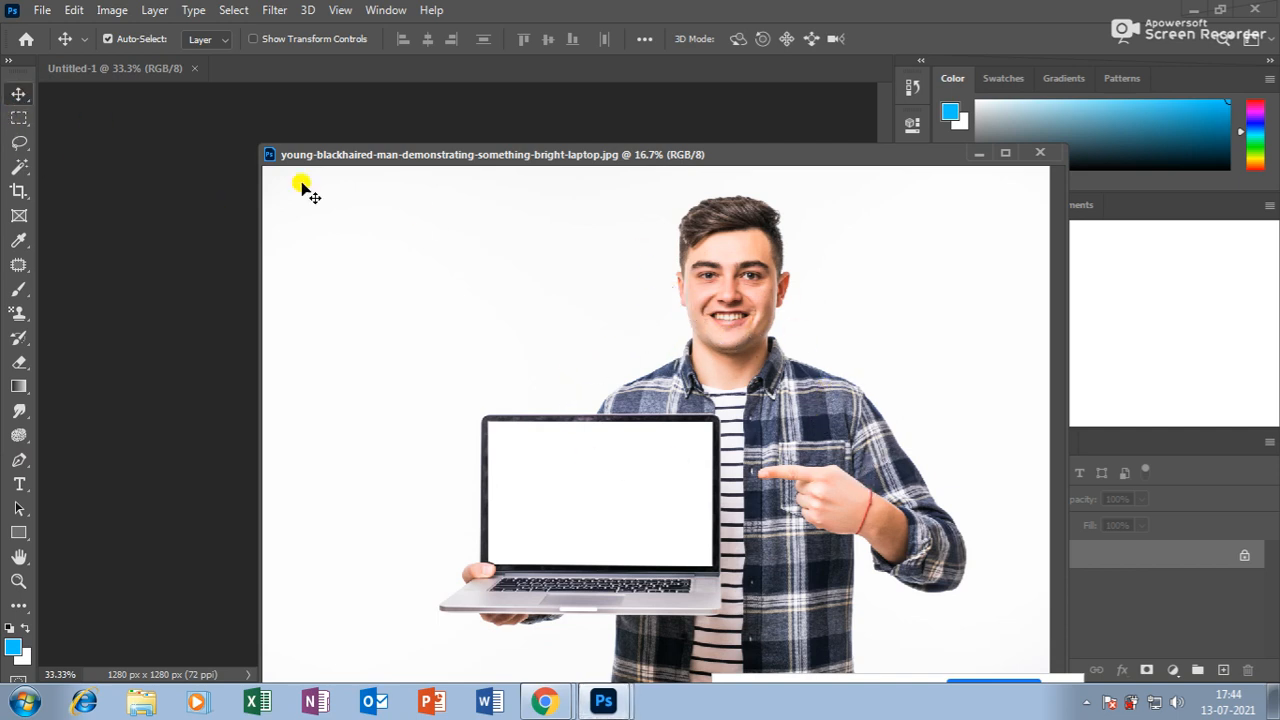
{"action": "left_click", "coordinate": [457, 271]}
{"action": "left_click", "coordinate": [818, 316]}
{"action": "left_click_drag", "start_coordinate": [680, 178], "coordinate": [430, 322]}
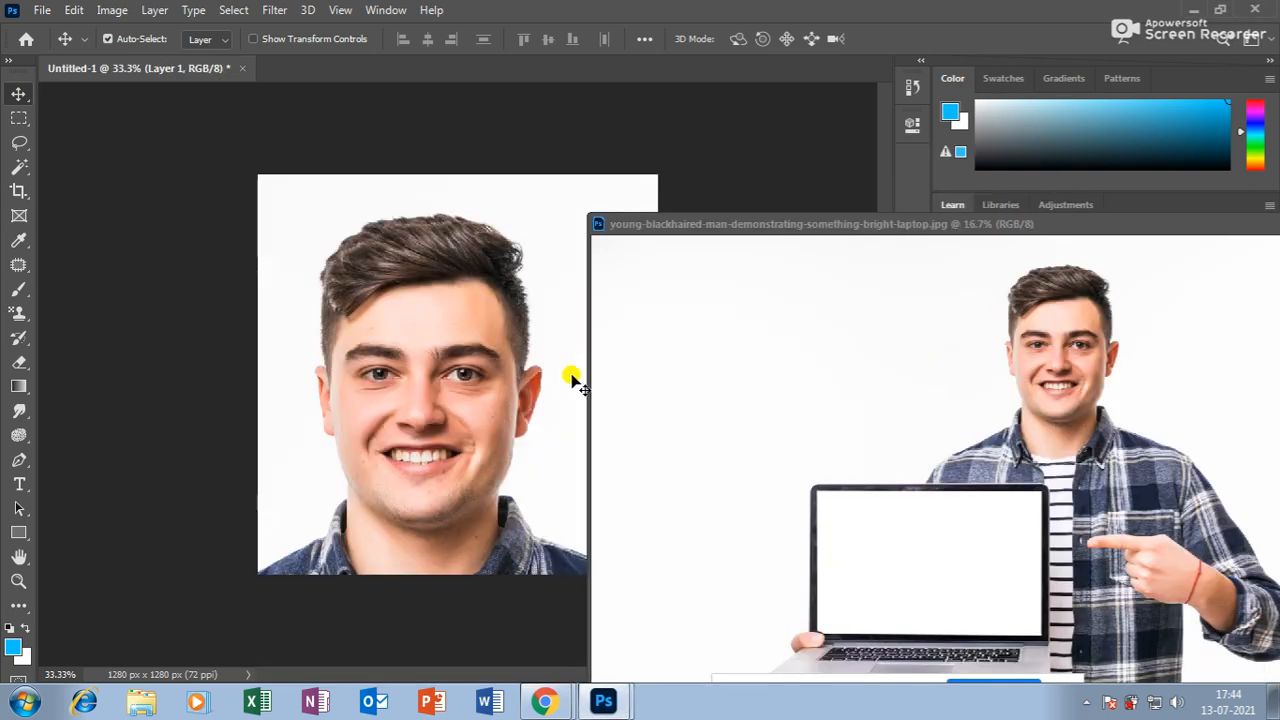
{"action": "left_click_drag", "start_coordinate": [1104, 227], "coordinate": [853, 225]}
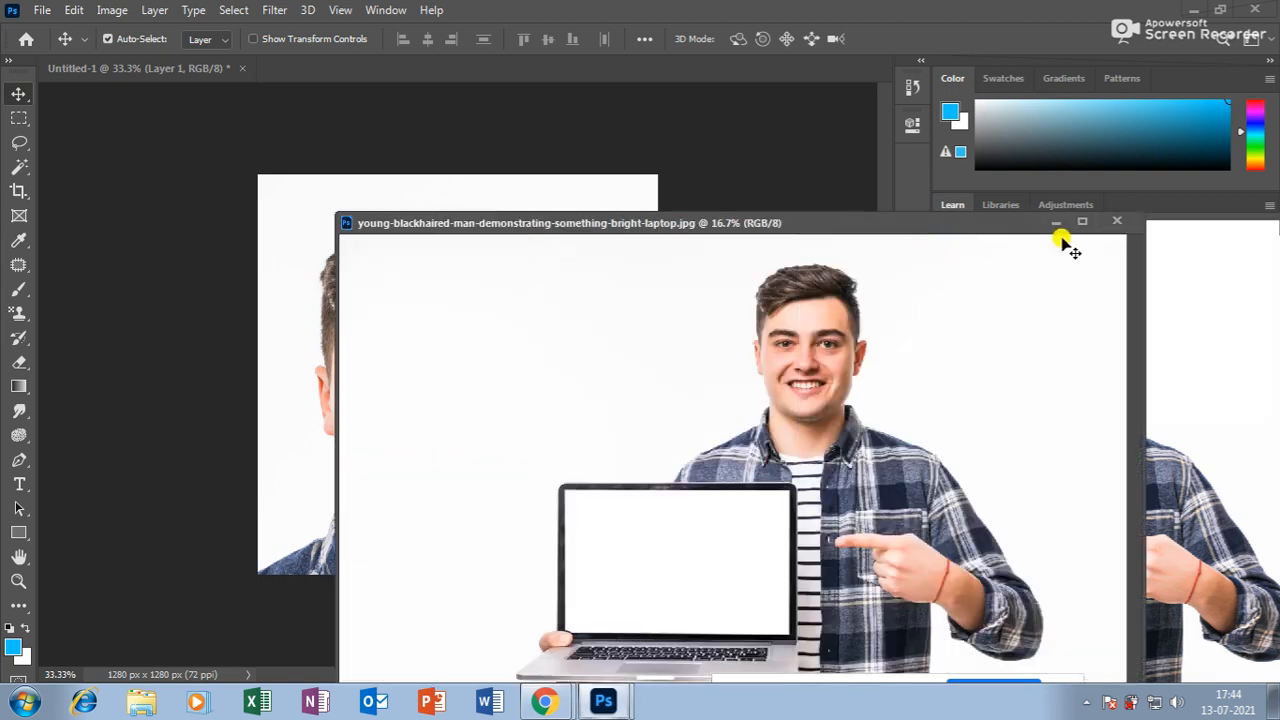
{"action": "left_click", "coordinate": [1117, 221]}
{"action": "left_click_drag", "start_coordinate": [468, 428], "coordinate": [505, 416]}
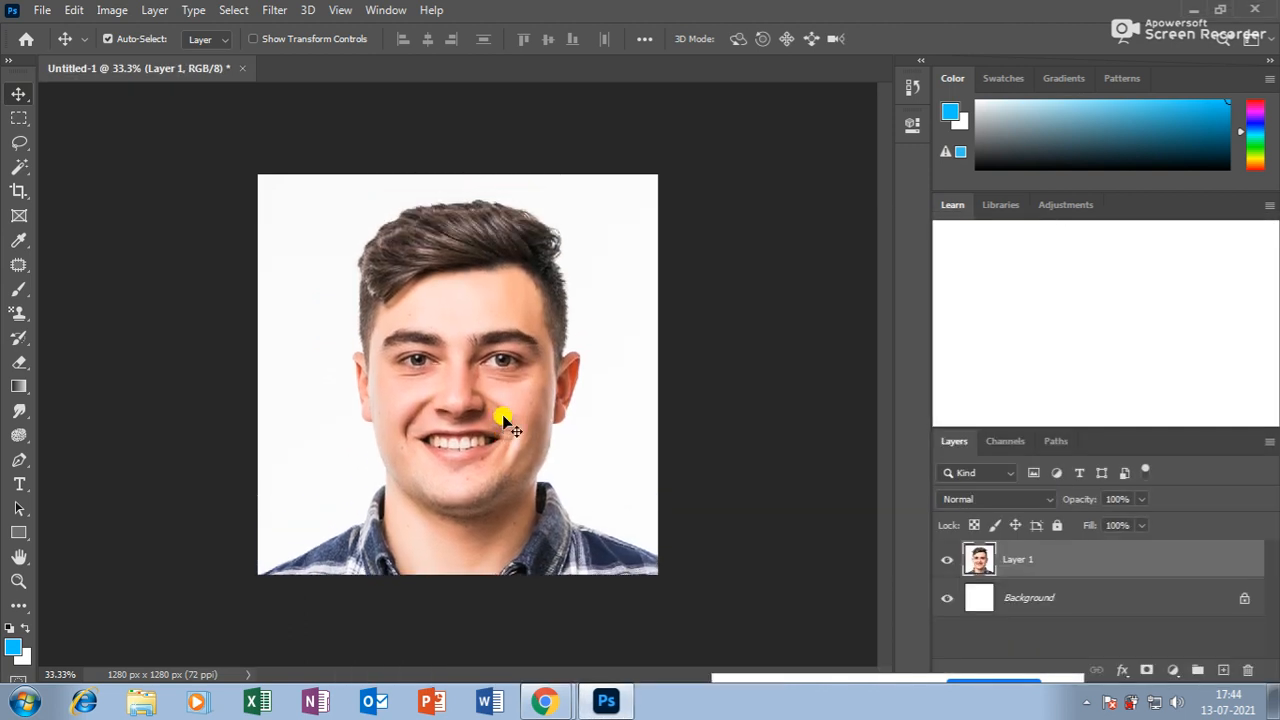
Free-transform Layer 1 down to about 23% so the whole man with laptop fits the canvas.
{"action": "key", "text": "ctrl+t"}
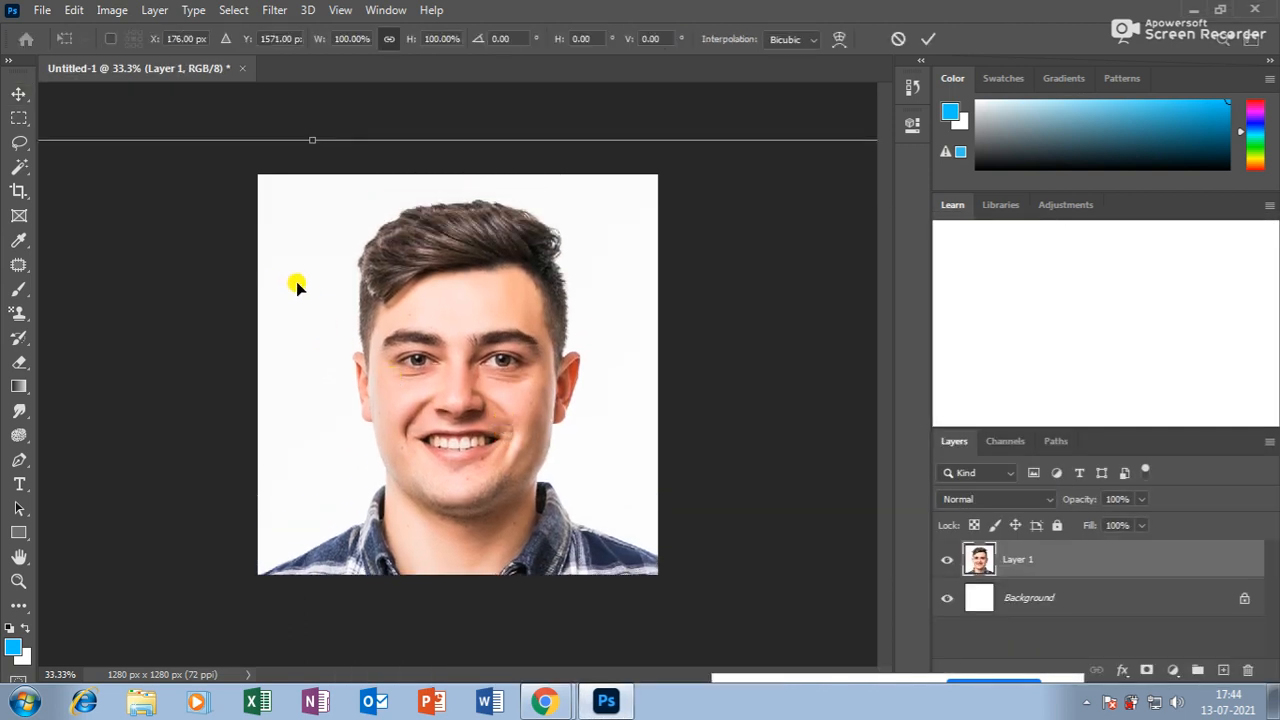
{"action": "key", "text": "ctrl+minus"}
{"action": "key", "text": "ctrl+minus"}
{"action": "key", "text": "ctrl+minus"}
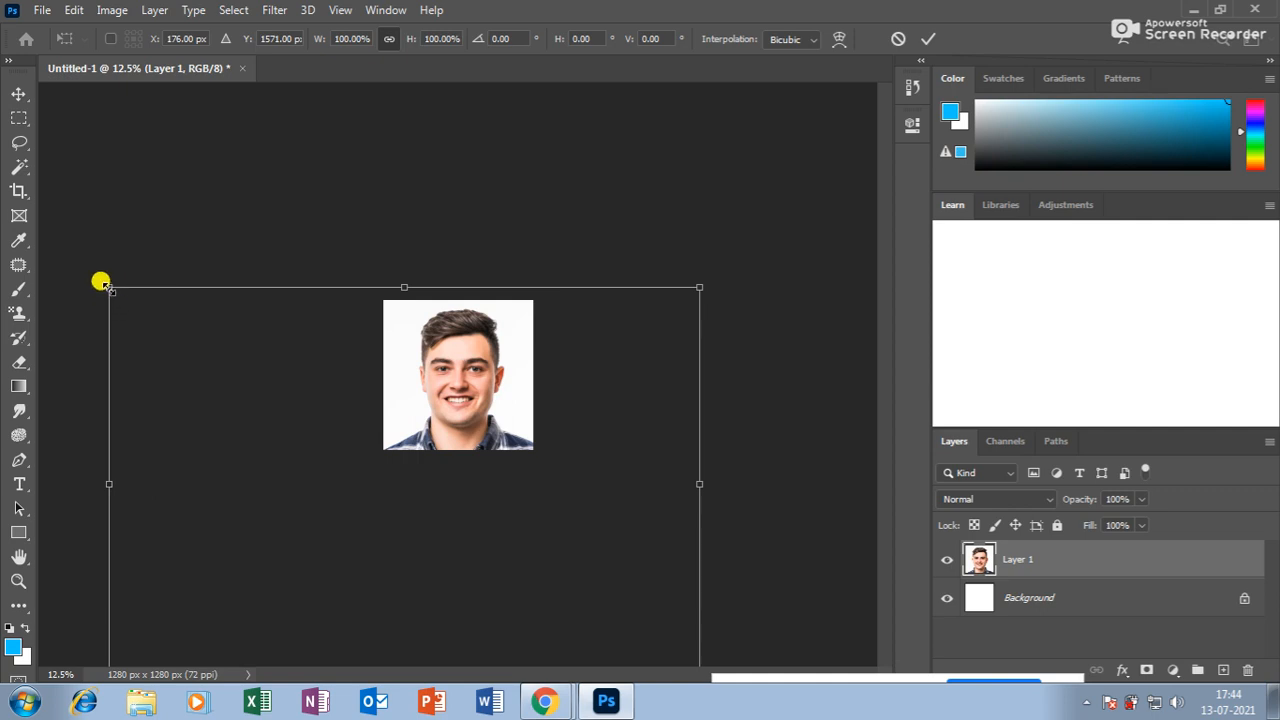
{"action": "left_click_drag", "start_coordinate": [105, 285], "coordinate": [413, 513]}
{"action": "left_click_drag", "start_coordinate": [469, 558], "coordinate": [391, 373]}
{"action": "left_click_drag", "start_coordinate": [604, 436], "coordinate": [562, 473]}
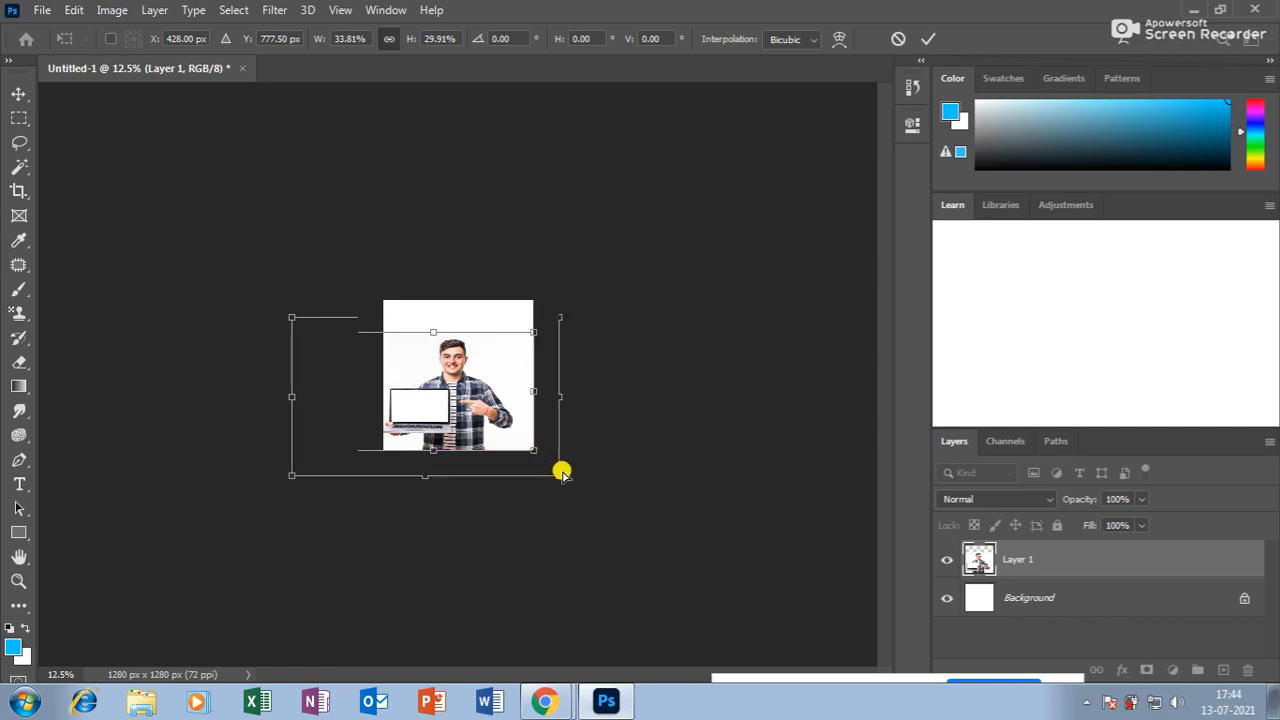
{"action": "key", "text": "ctrl+plus"}
{"action": "key", "text": "ctrl+plus"}
{"action": "left_click_drag", "start_coordinate": [205, 292], "coordinate": [306, 361]}
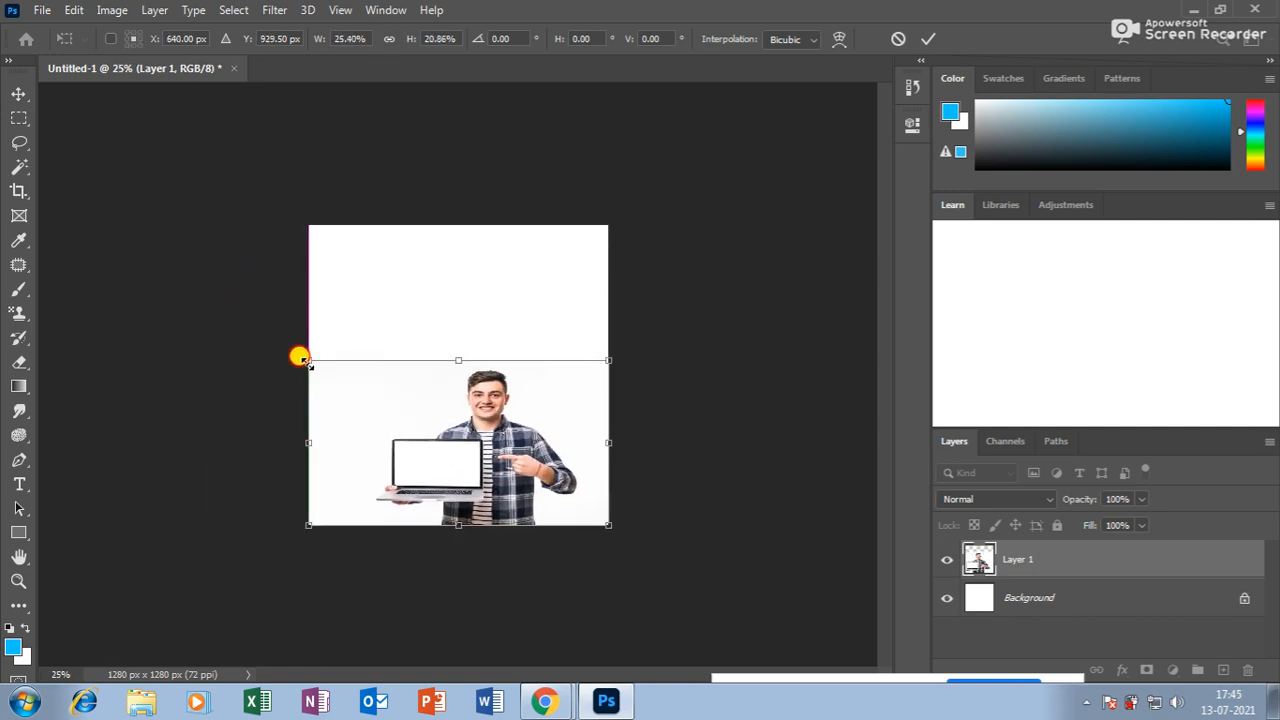
{"action": "key", "text": "ctrl+z"}
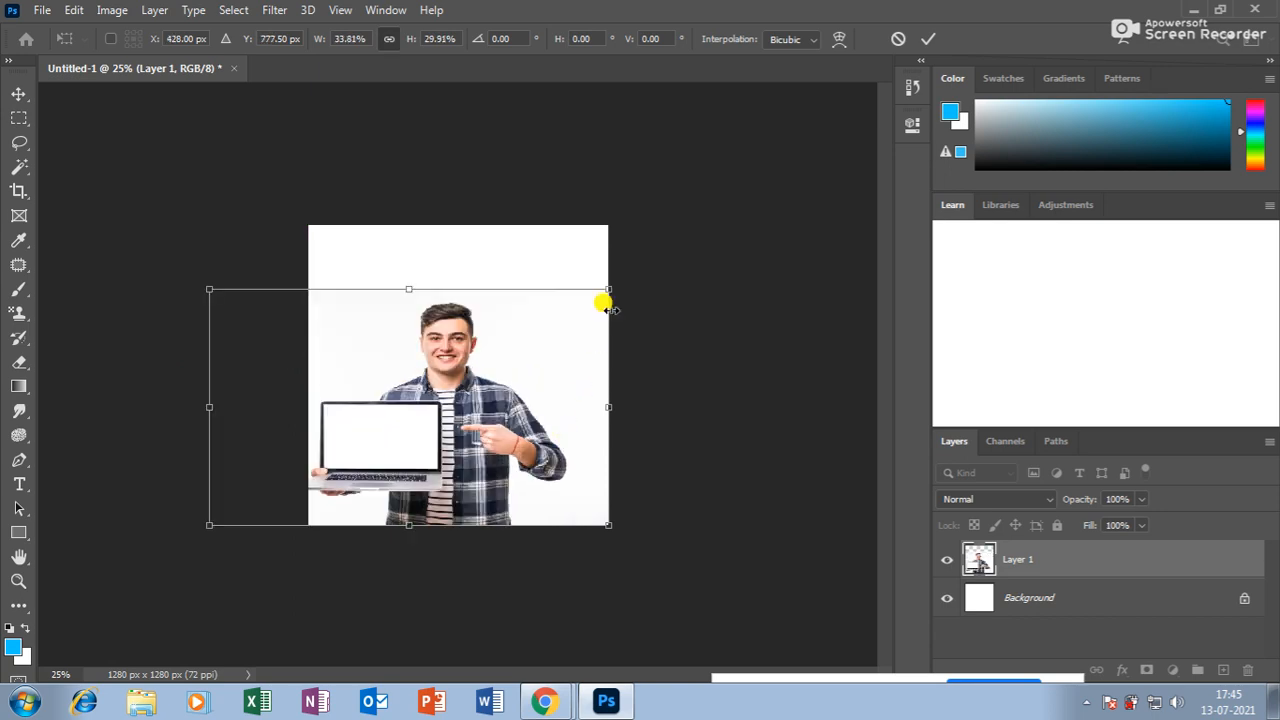
{"action": "left_click_drag", "start_coordinate": [608, 288], "coordinate": [545, 330]}
{"action": "key", "text": "Return"}
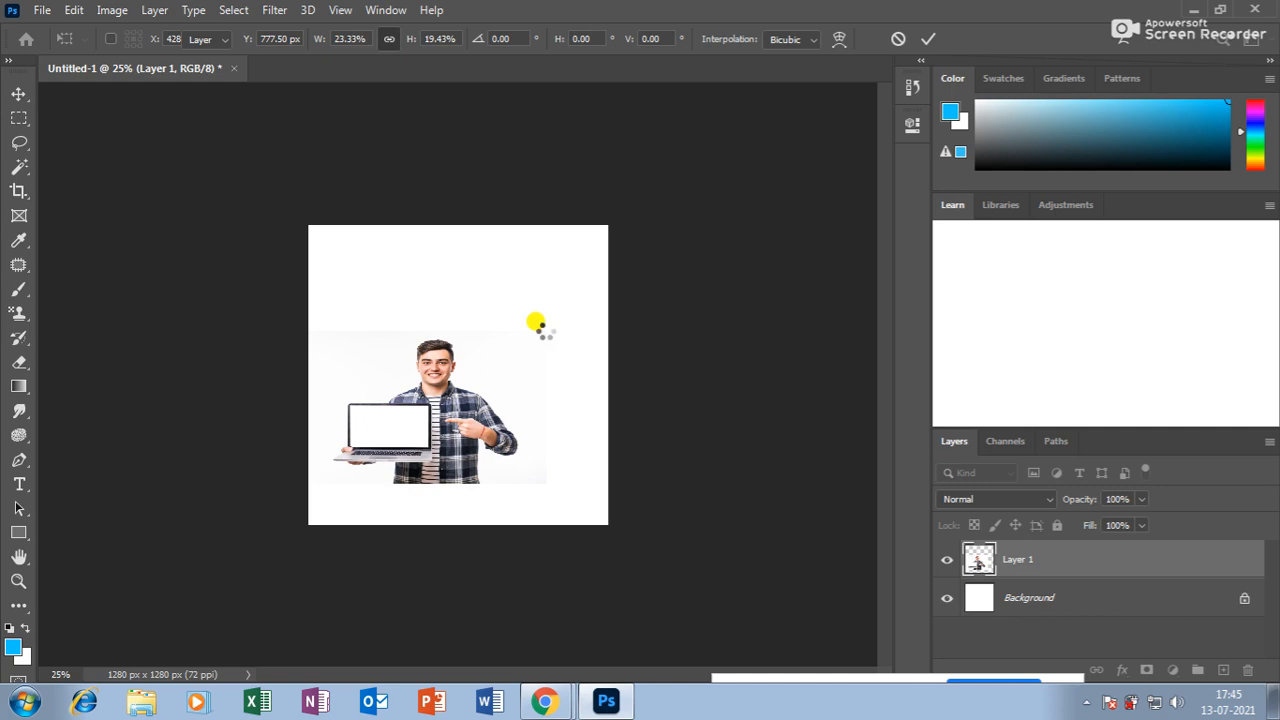
{"action": "key", "text": "ctrl+plus"}
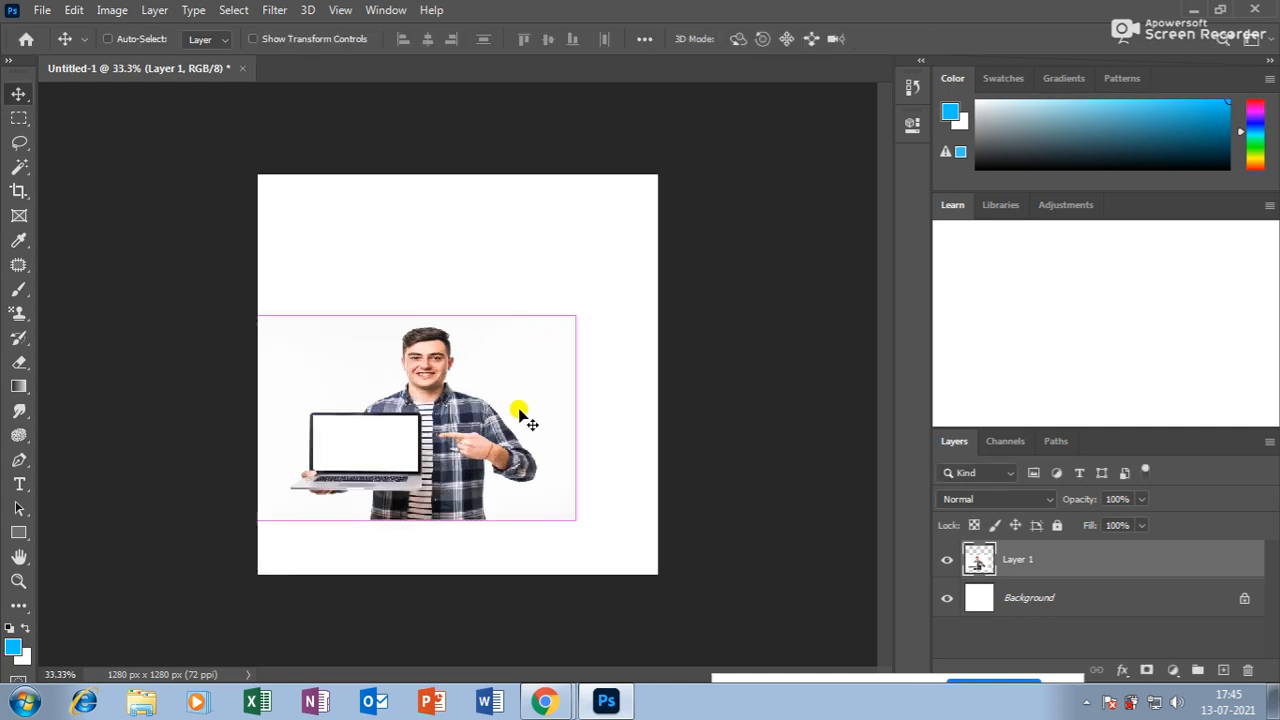
{"action": "key", "text": "ctrl+plus"}
{"action": "left_click", "coordinate": [1112, 599]}
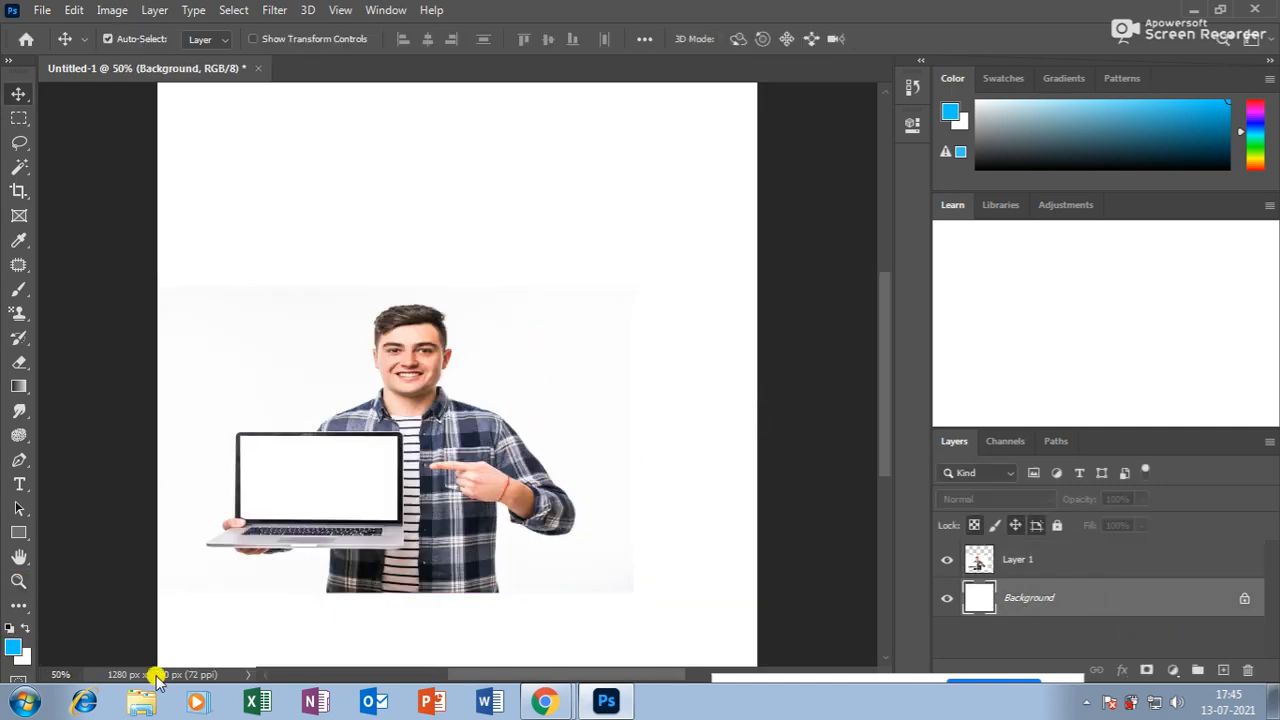
Fill the Background blue, Magic Wand-delete Layer 1's white backdrop, and reposition the cut-out man.
{"action": "key", "text": "alt+BackSpace"}
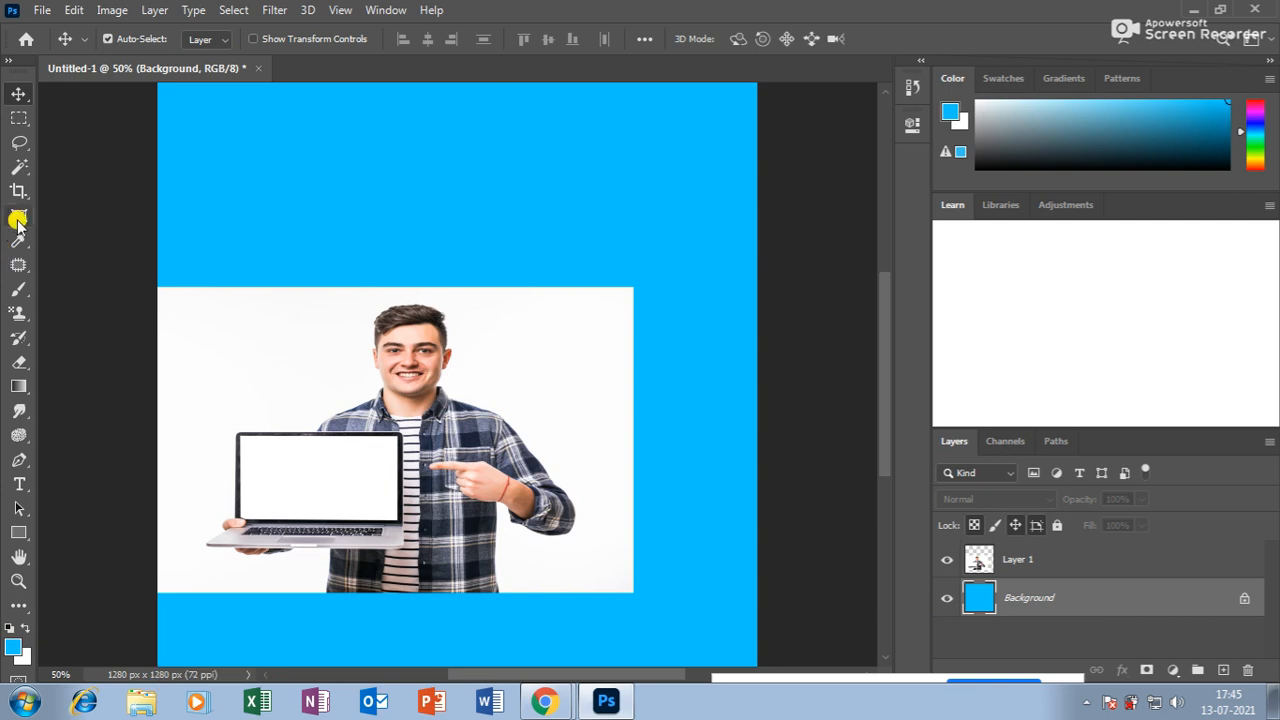
{"action": "left_click_drag", "start_coordinate": [420, 355], "coordinate": [464, 333]}
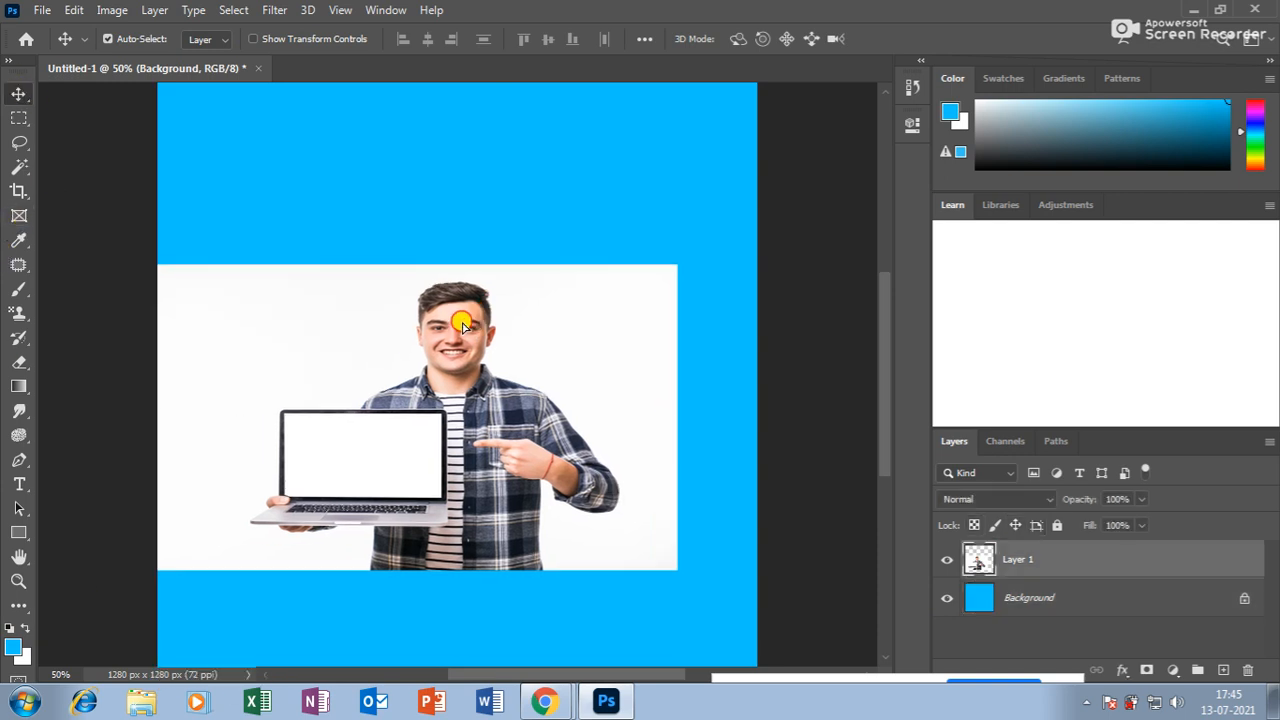
{"action": "left_click", "coordinate": [20, 166]}
{"action": "left_click", "coordinate": [337, 353]}
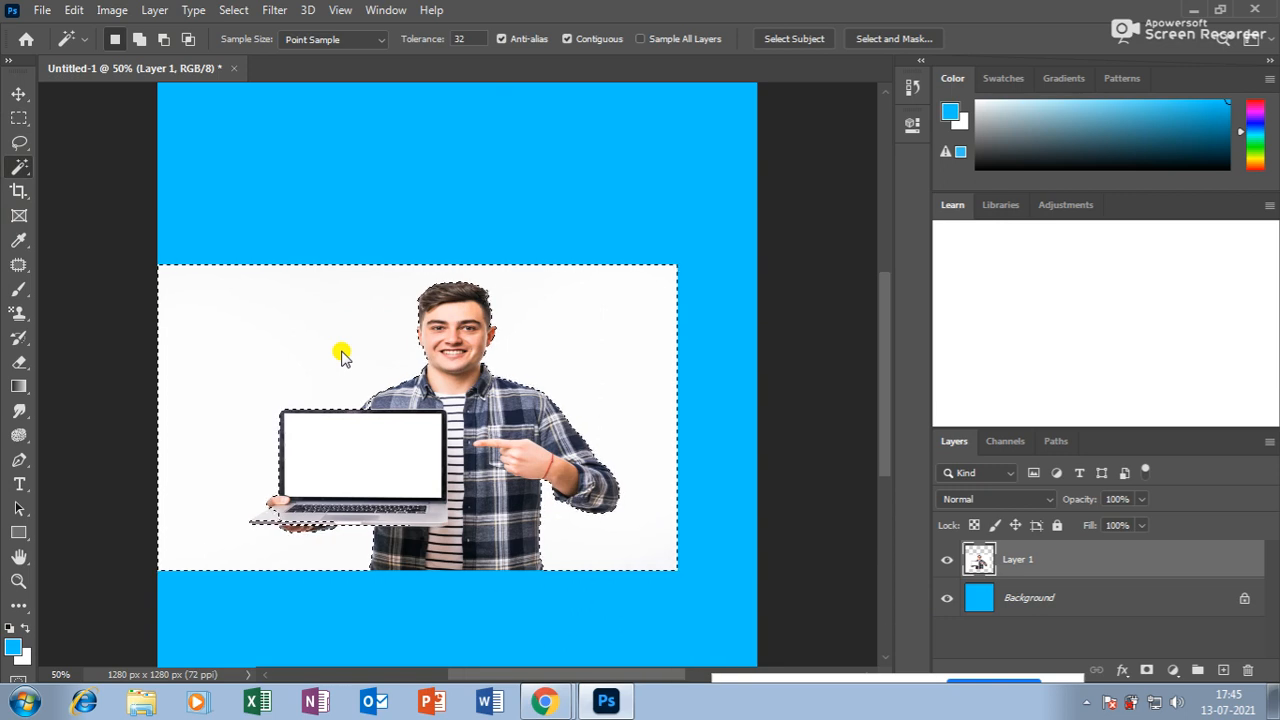
{"action": "key", "text": "Delete"}
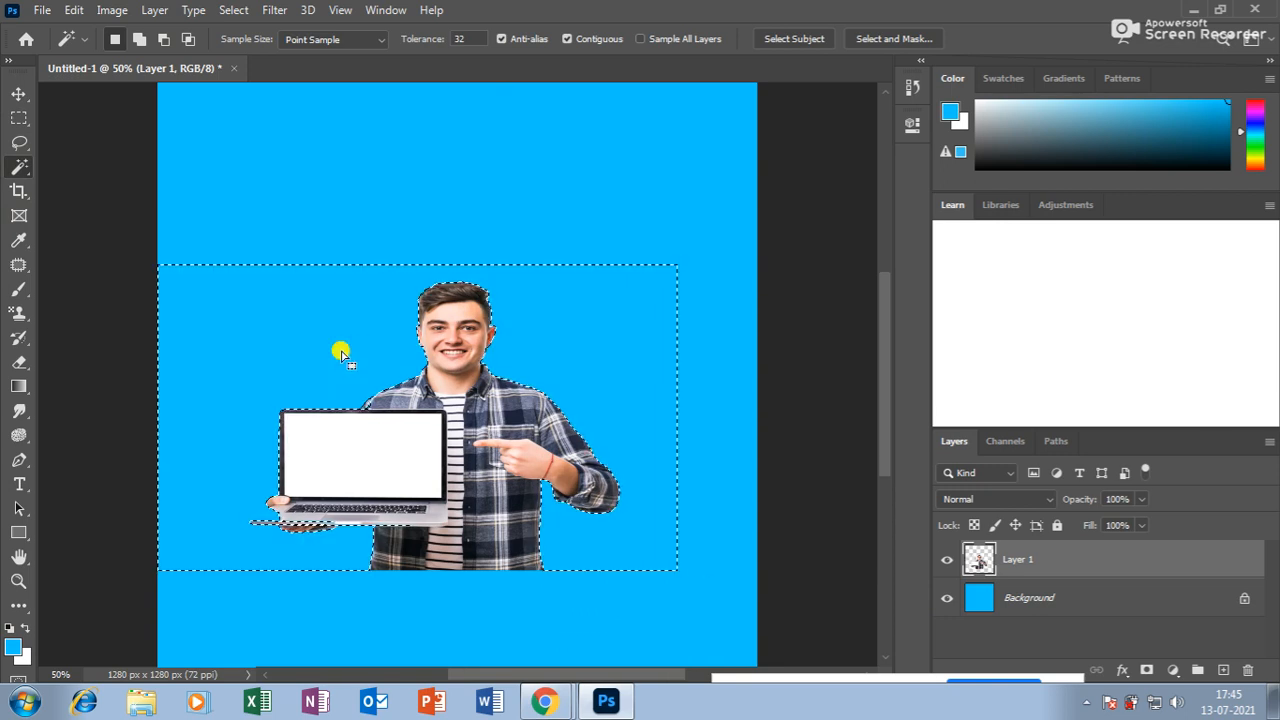
{"action": "key", "text": "ctrl+d"}
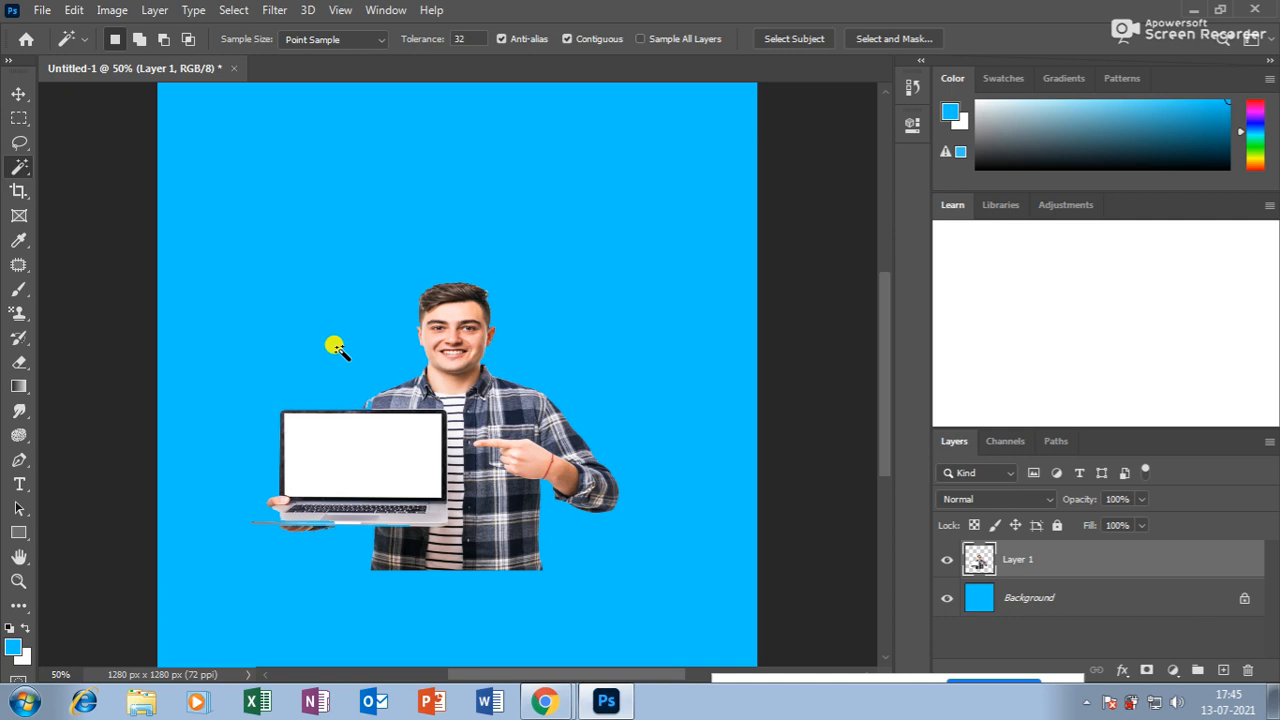
{"action": "left_click", "coordinate": [18, 94]}
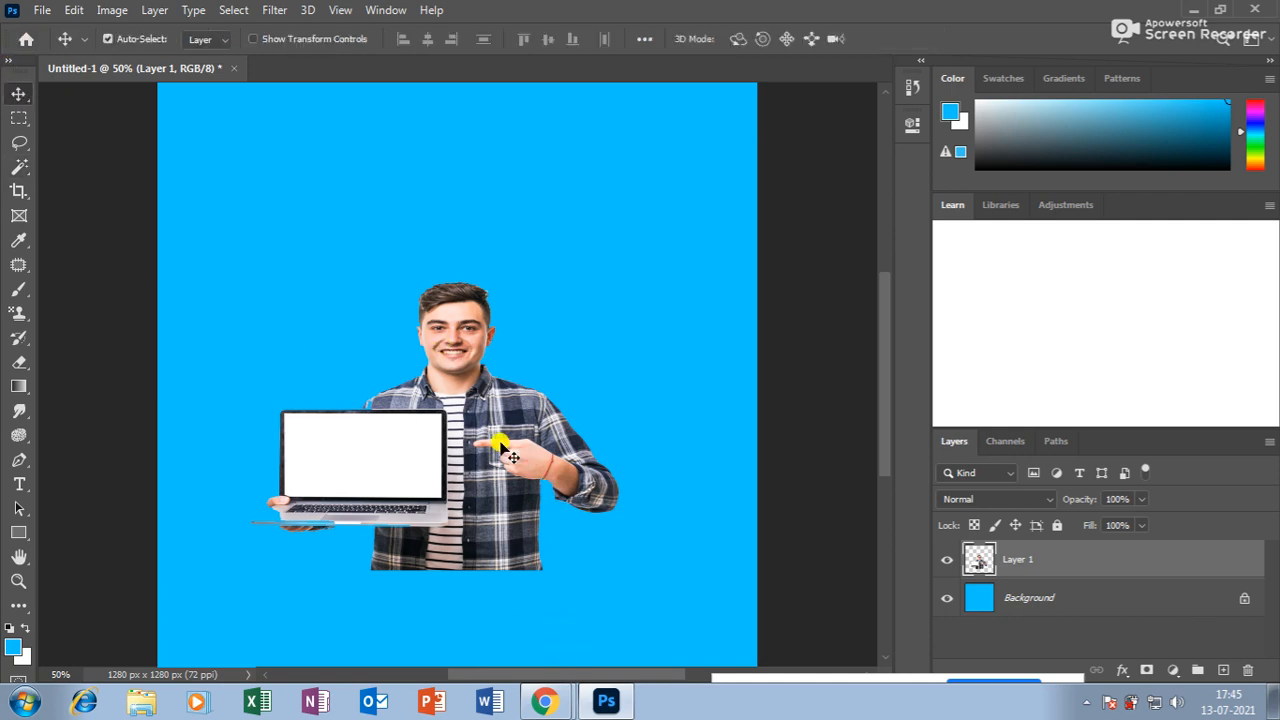
{"action": "left_click_drag", "start_coordinate": [522, 450], "coordinate": [430, 400]}
Set the foreground colour to white and fill the Background layer with it.
{"action": "key", "text": "ctrl+minus"}
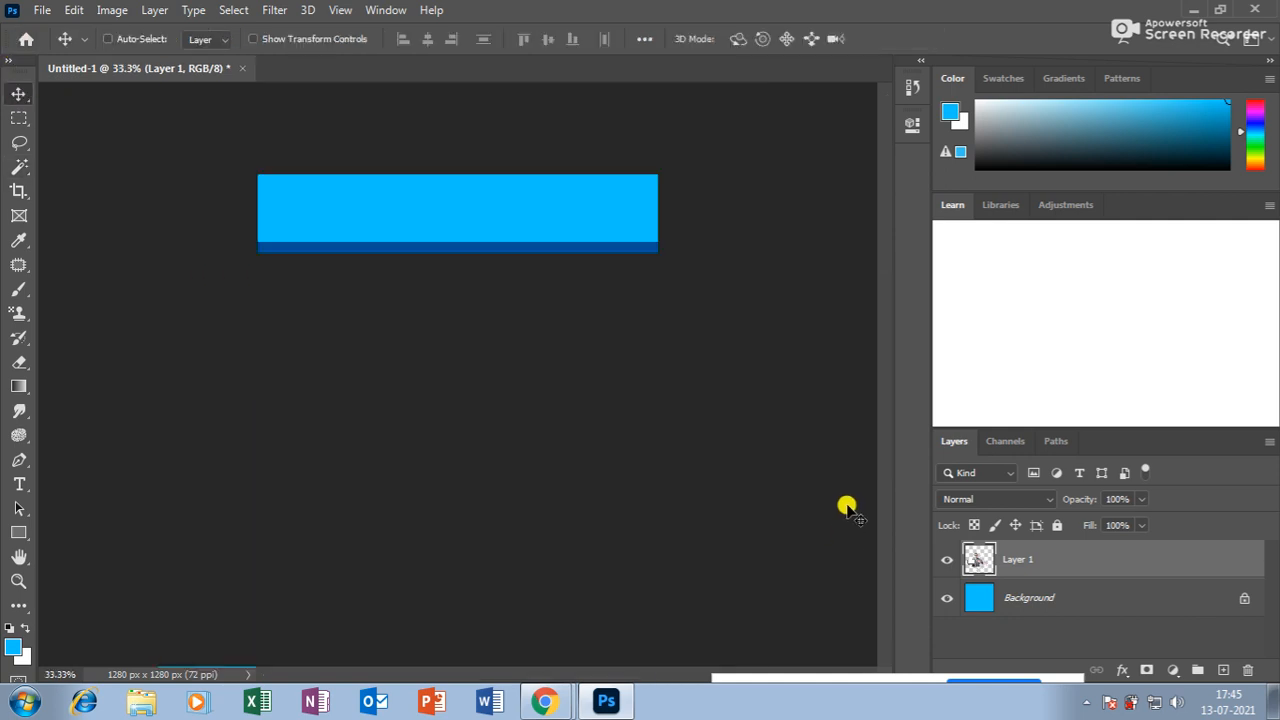
{"action": "left_click", "coordinate": [1085, 597]}
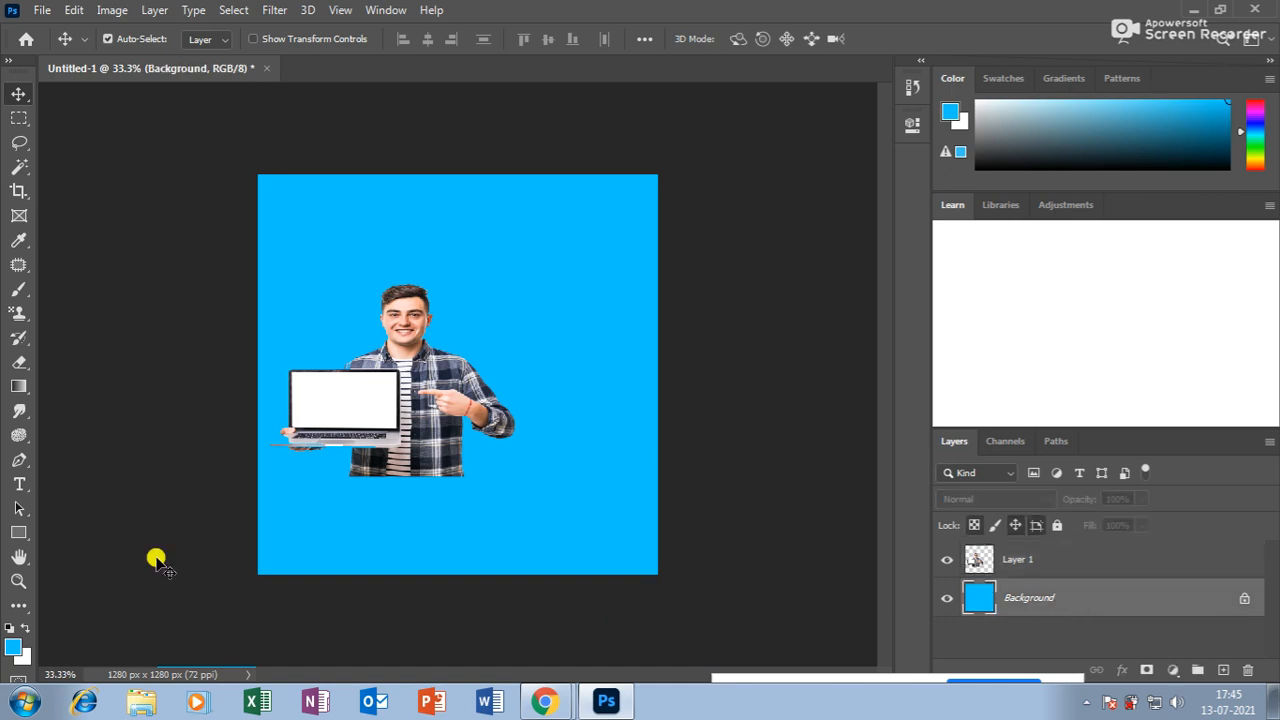
{"action": "left_click", "coordinate": [13, 647]}
{"action": "left_click_drag", "start_coordinate": [519, 229], "coordinate": [391, 127]}
{"action": "left_click", "coordinate": [815, 128]}
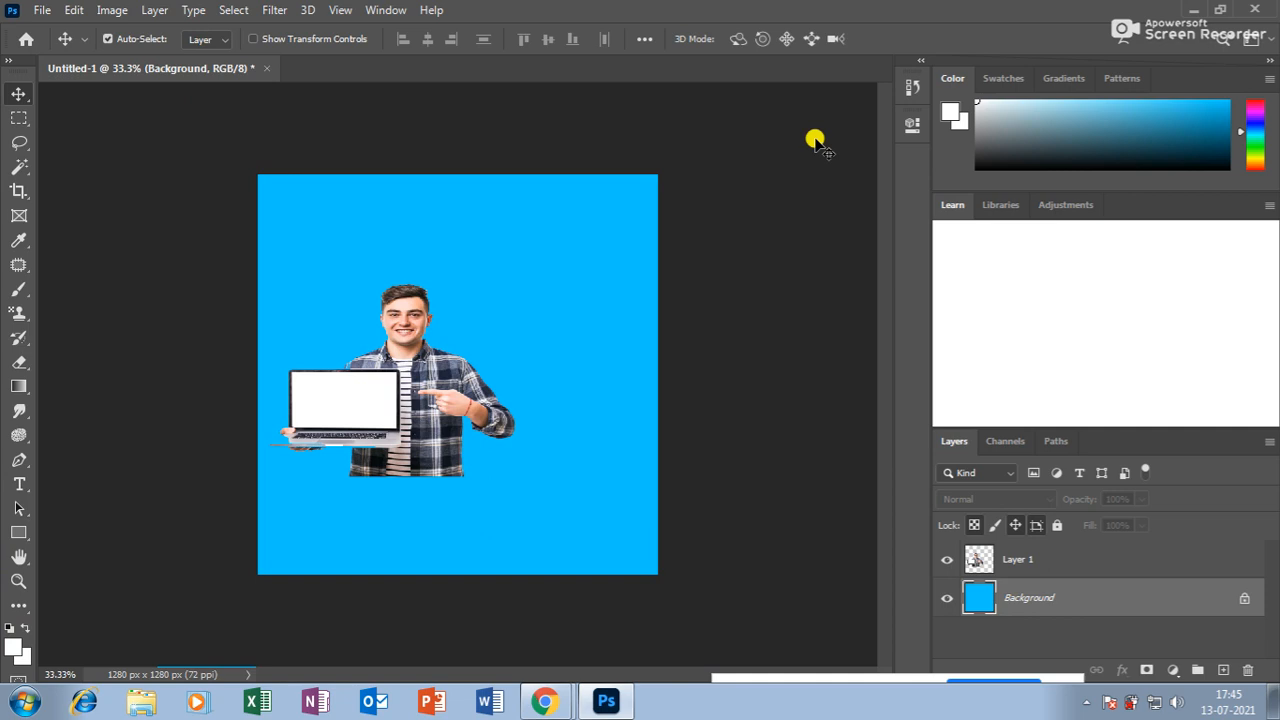
{"action": "key", "text": "alt+BackSpace"}
Move the laptop man down-right and scale him up to fill the lower right of the canvas.
{"action": "left_click_drag", "start_coordinate": [438, 380], "coordinate": [558, 485]}
{"action": "key", "text": "ctrl+t"}
{"action": "left_click_drag", "start_coordinate": [304, 367], "coordinate": [260, 289]}
{"action": "key", "text": "ctrl+z"}
{"action": "left_click_drag", "start_coordinate": [529, 429], "coordinate": [515, 357]}
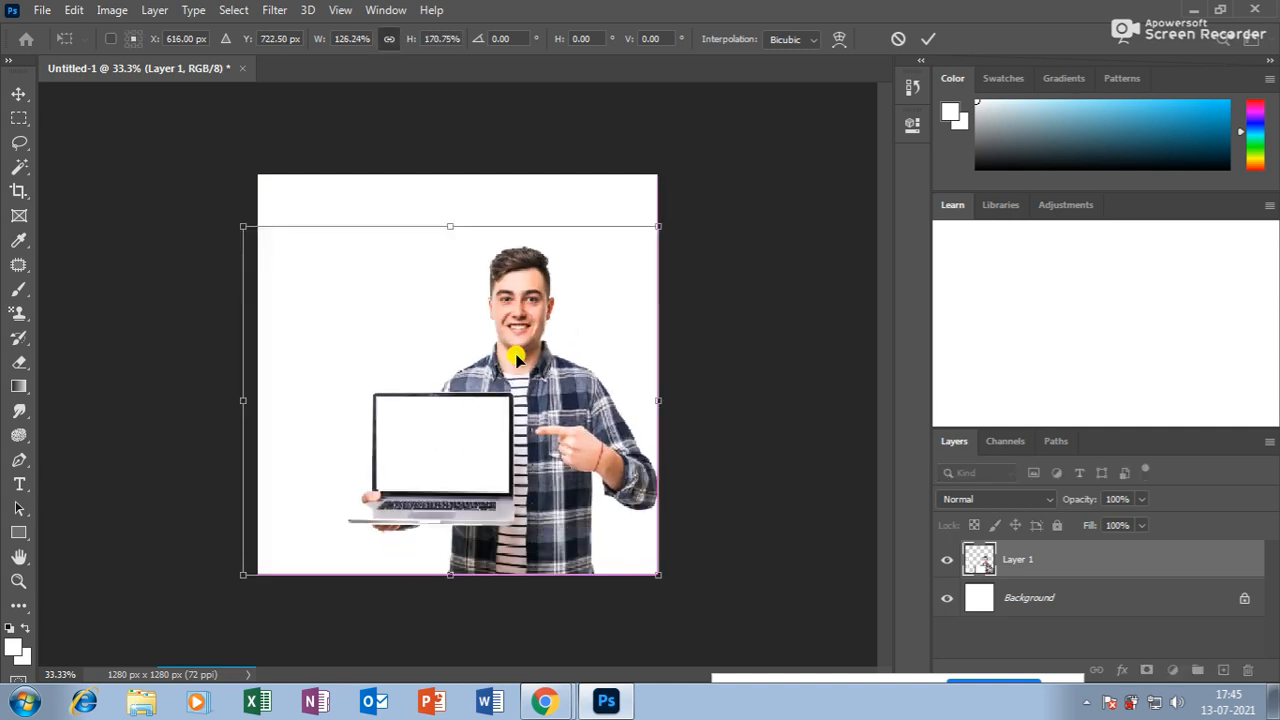
{"action": "left_click_drag", "start_coordinate": [657, 226], "coordinate": [658, 256]}
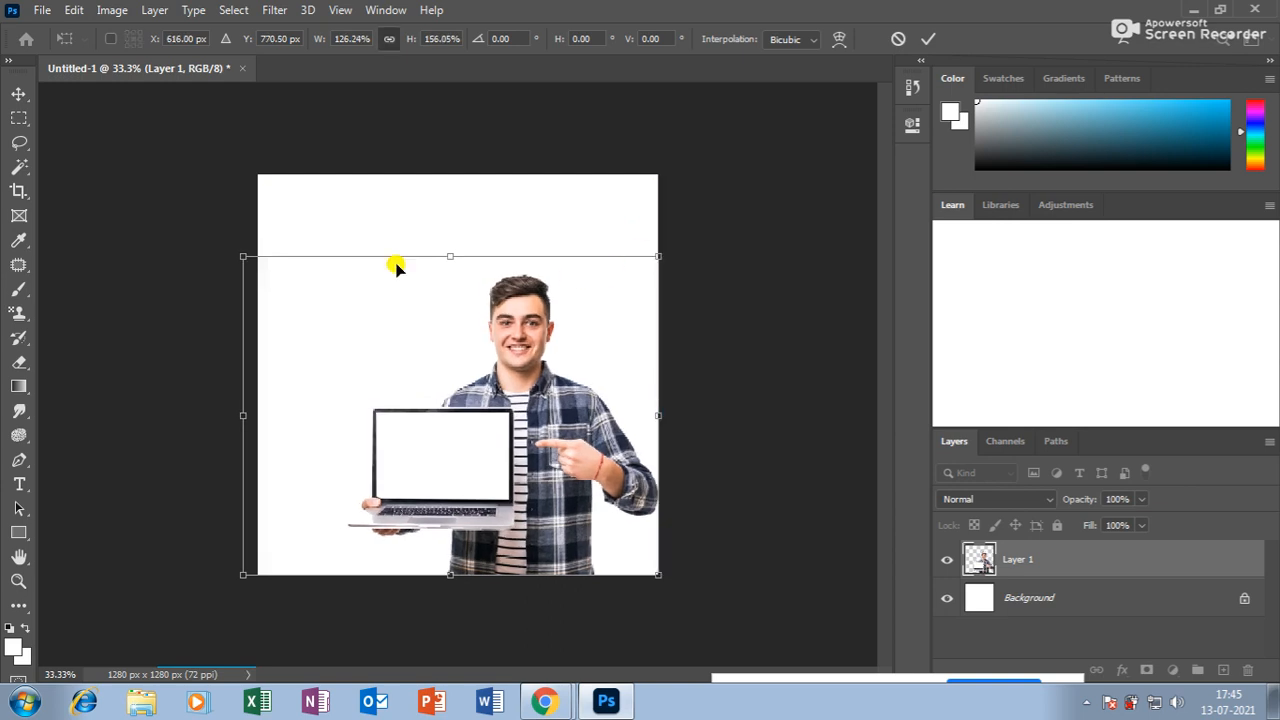
{"action": "left_click_drag", "start_coordinate": [233, 255], "coordinate": [237, 265]}
{"action": "key", "text": "Return"}
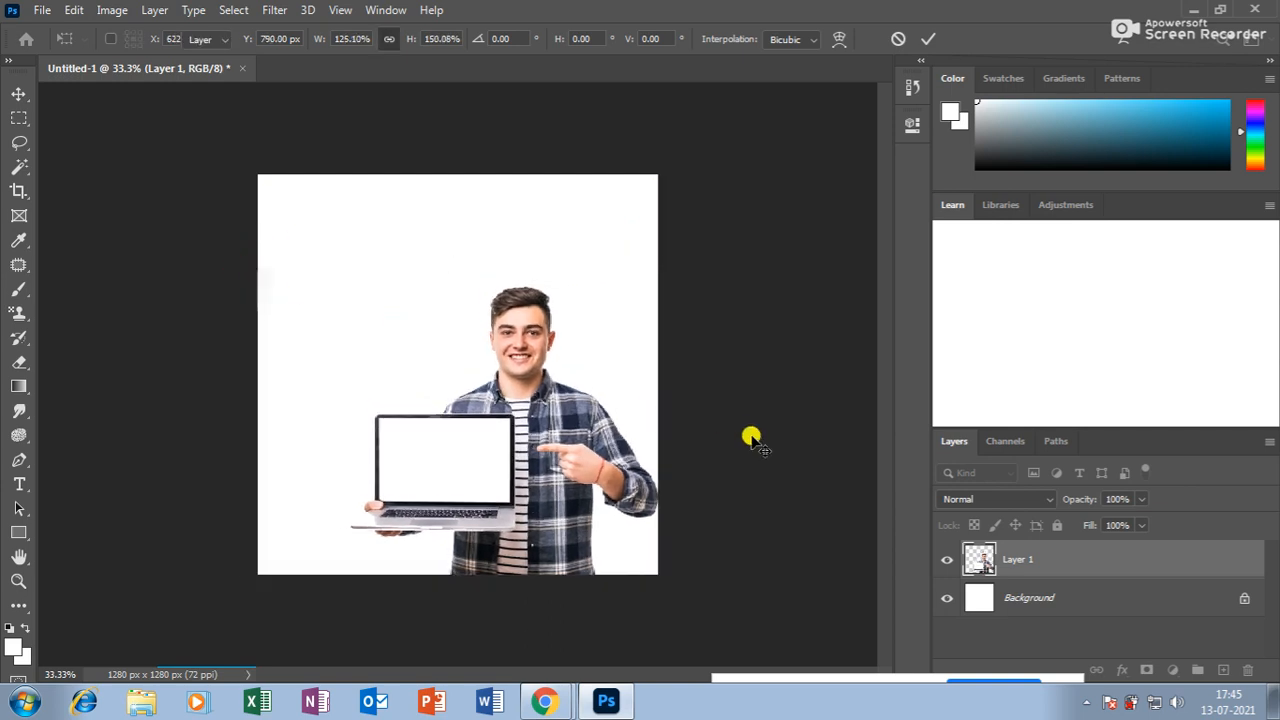
{"action": "key", "text": "ctrl+plus"}
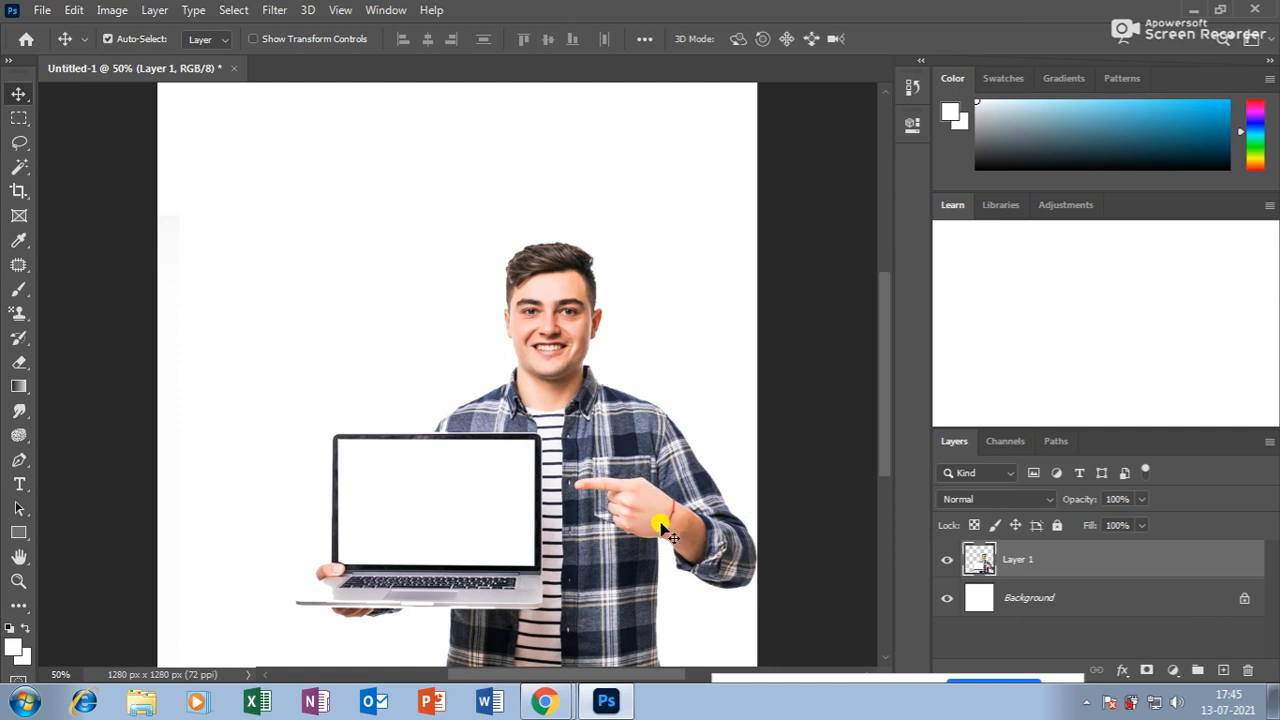
Sample the shirt's dark navy and type the word 'smart' near the top-left.
{"action": "left_click", "coordinate": [18, 242]}
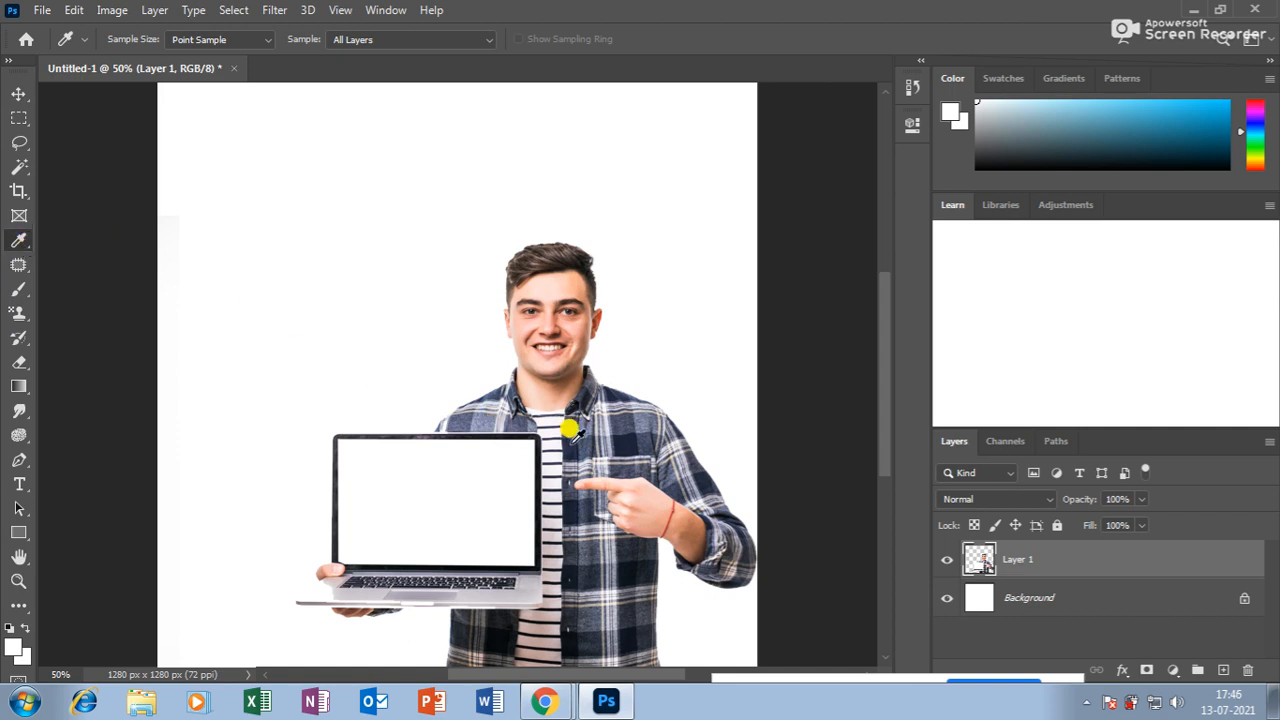
{"action": "left_click", "coordinate": [624, 430]}
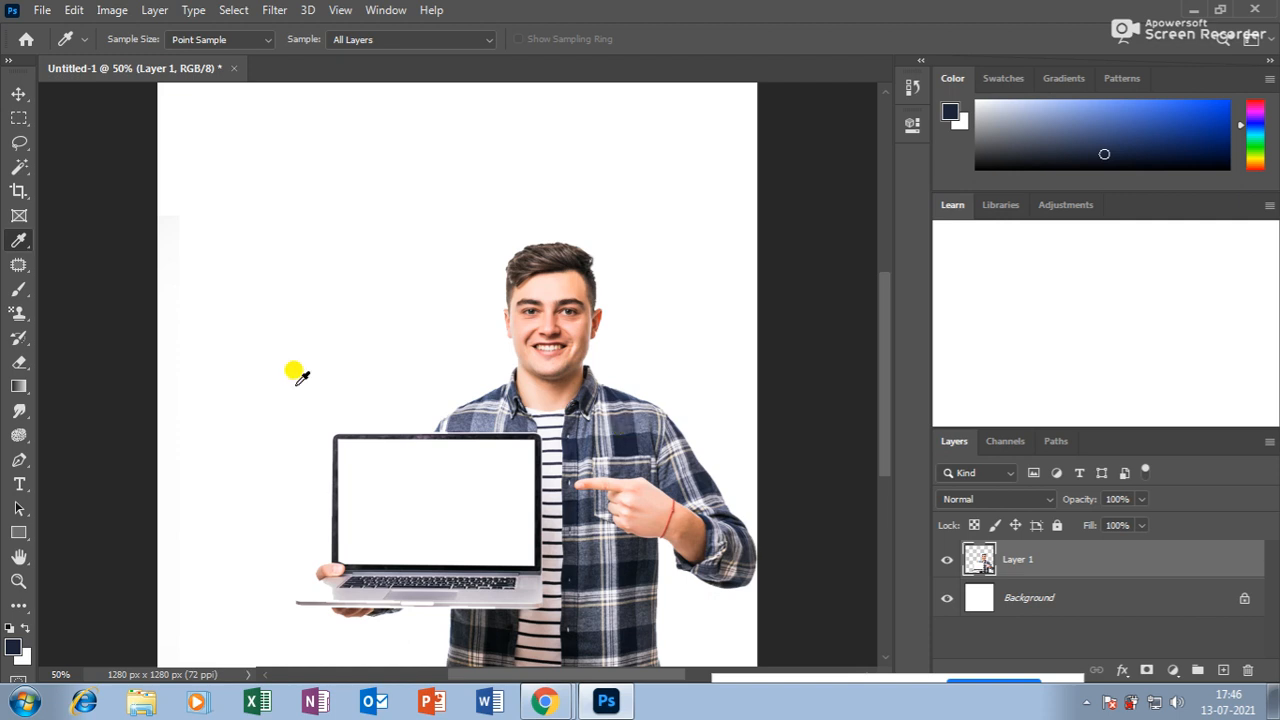
{"action": "left_click", "coordinate": [19, 484]}
{"action": "left_click", "coordinate": [243, 226]}
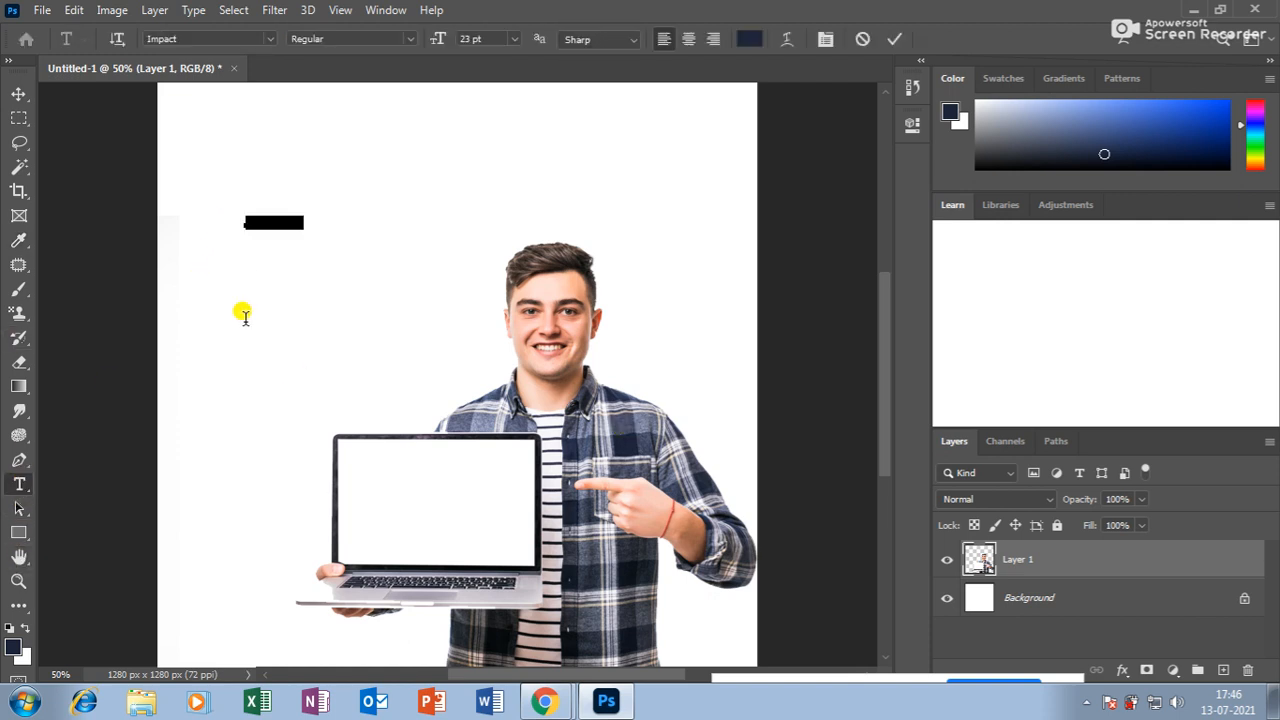
{"action": "type", "text": "smar"}
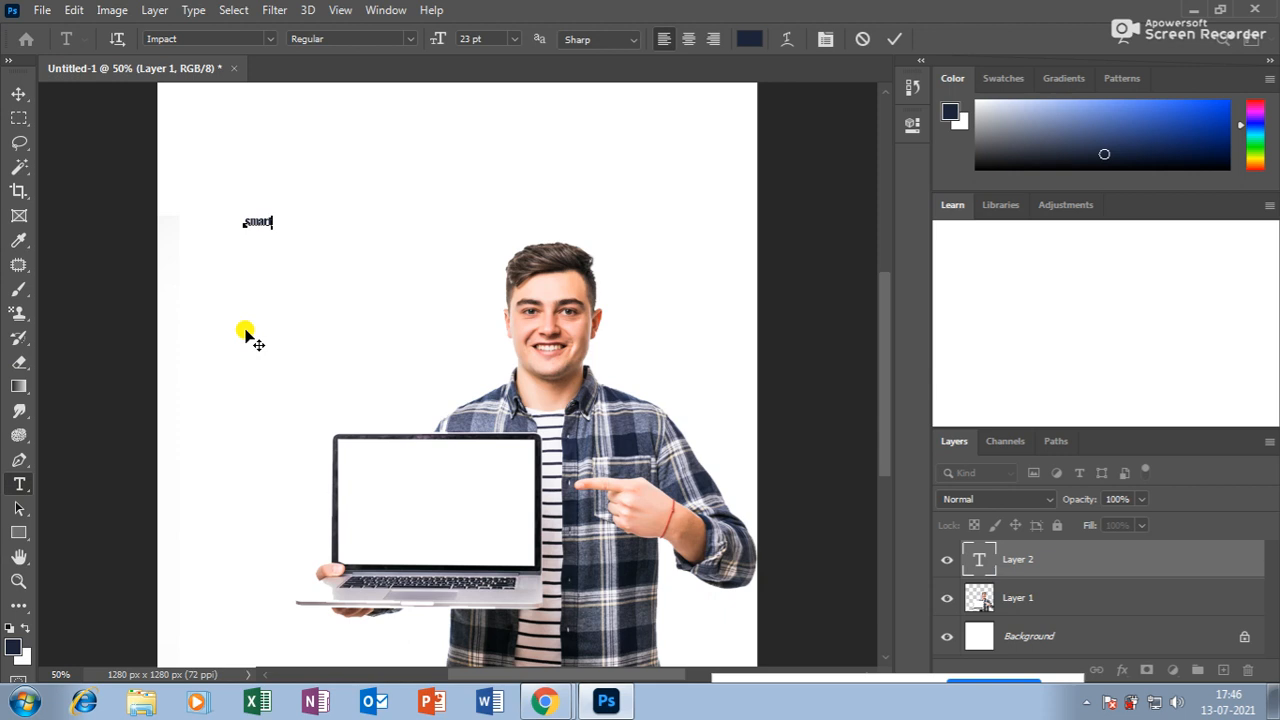
Resize 'smart' to 150 pt and move it slightly lower.
{"action": "key", "text": "ctrl+a"}
{"action": "left_click", "coordinate": [464, 36]}
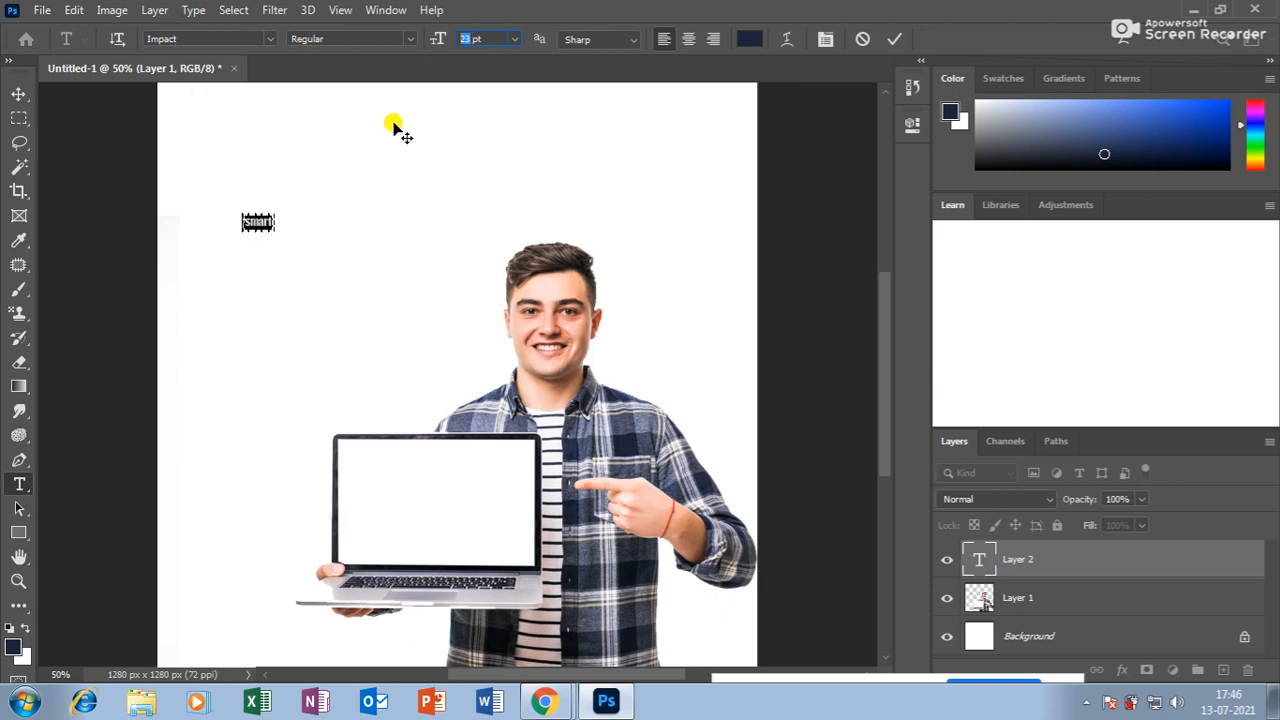
{"action": "key", "text": "Return"}
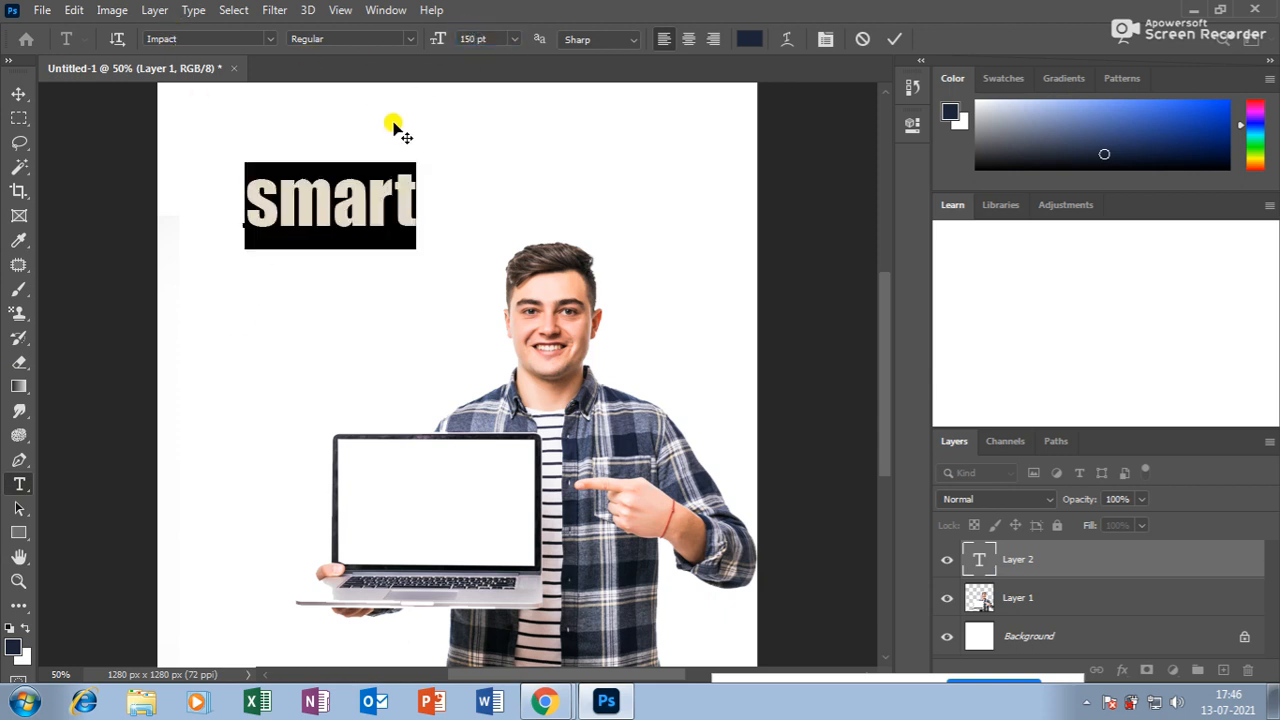
{"action": "left_click", "coordinate": [19, 94]}
{"action": "left_click_drag", "start_coordinate": [366, 194], "coordinate": [360, 284]}
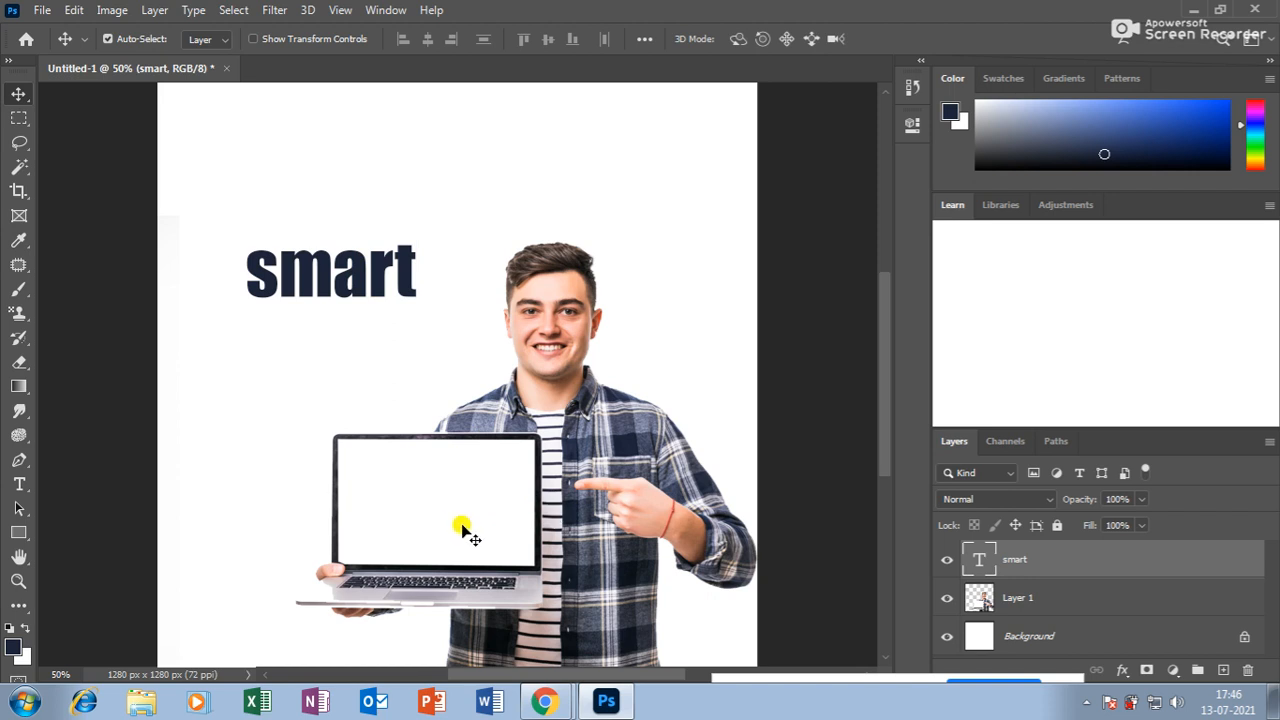
Capitalize the word to SMART and duplicate it onto a second line below.
{"action": "left_click", "coordinate": [19, 484]}
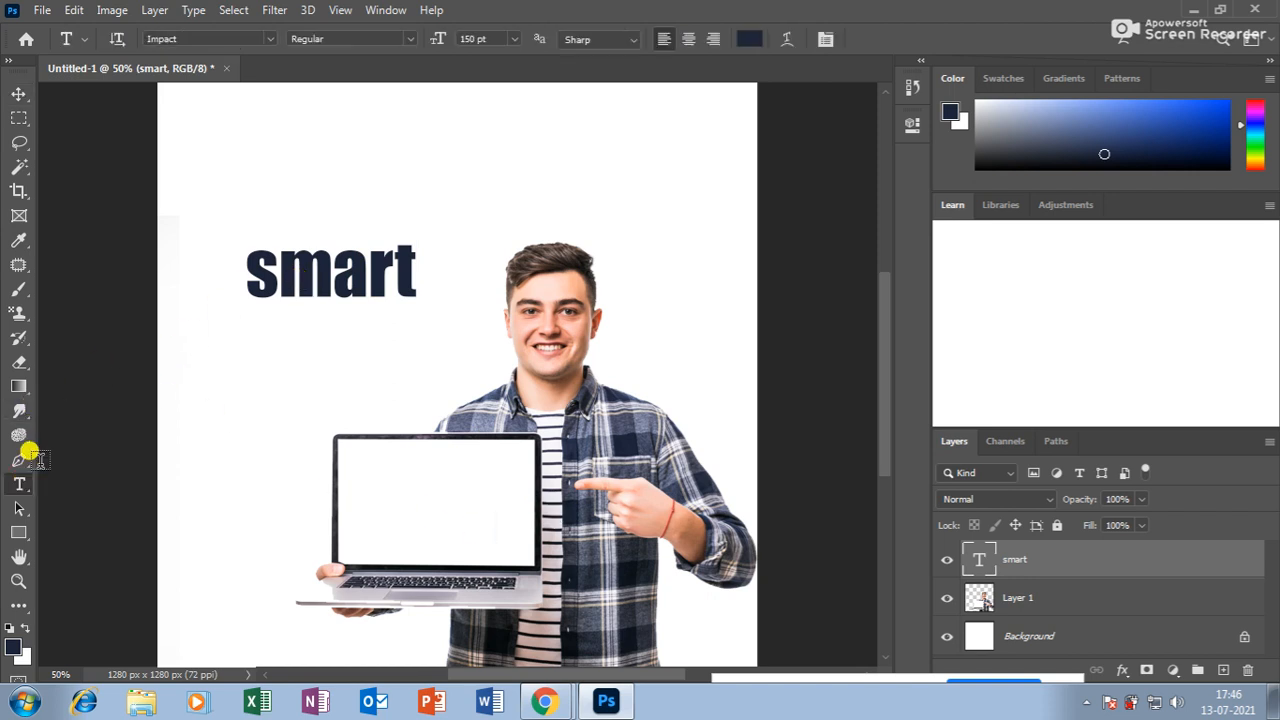
{"action": "left_click", "coordinate": [312, 266]}
{"action": "double_click", "coordinate": [312, 266]}
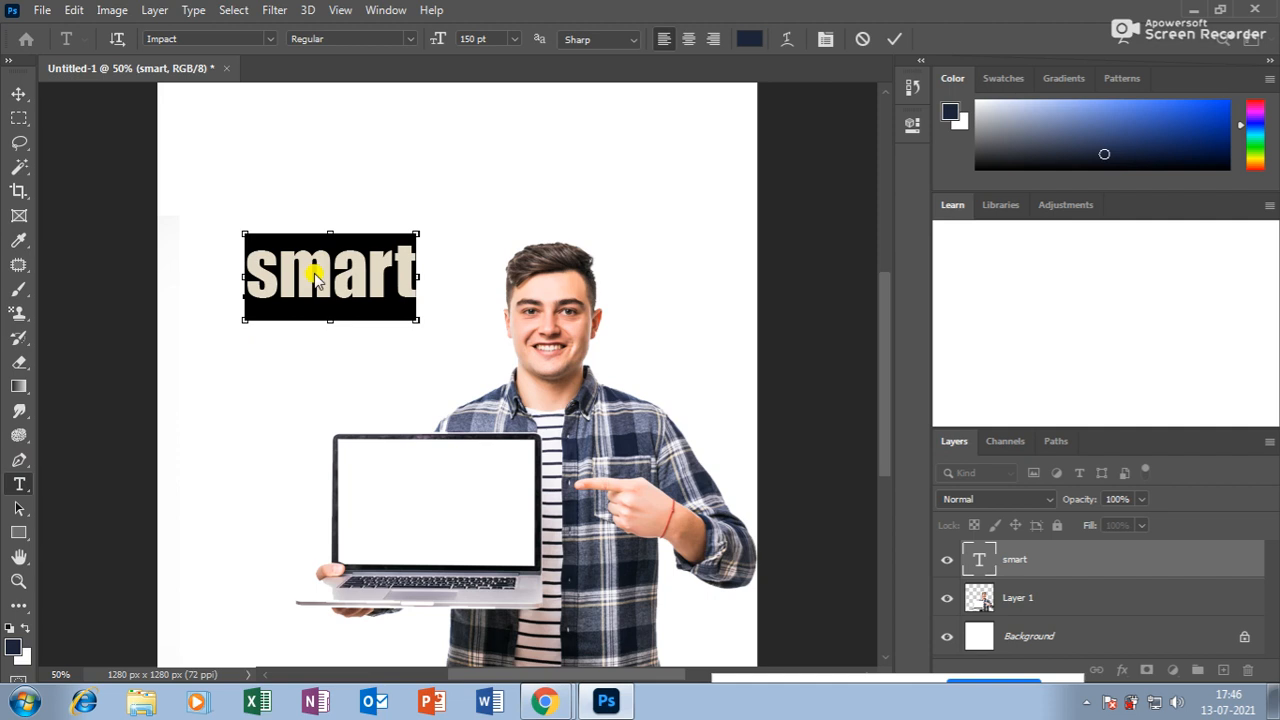
{"action": "key", "text": "ctrl+shift+k"}
{"action": "left_click", "coordinate": [19, 93]}
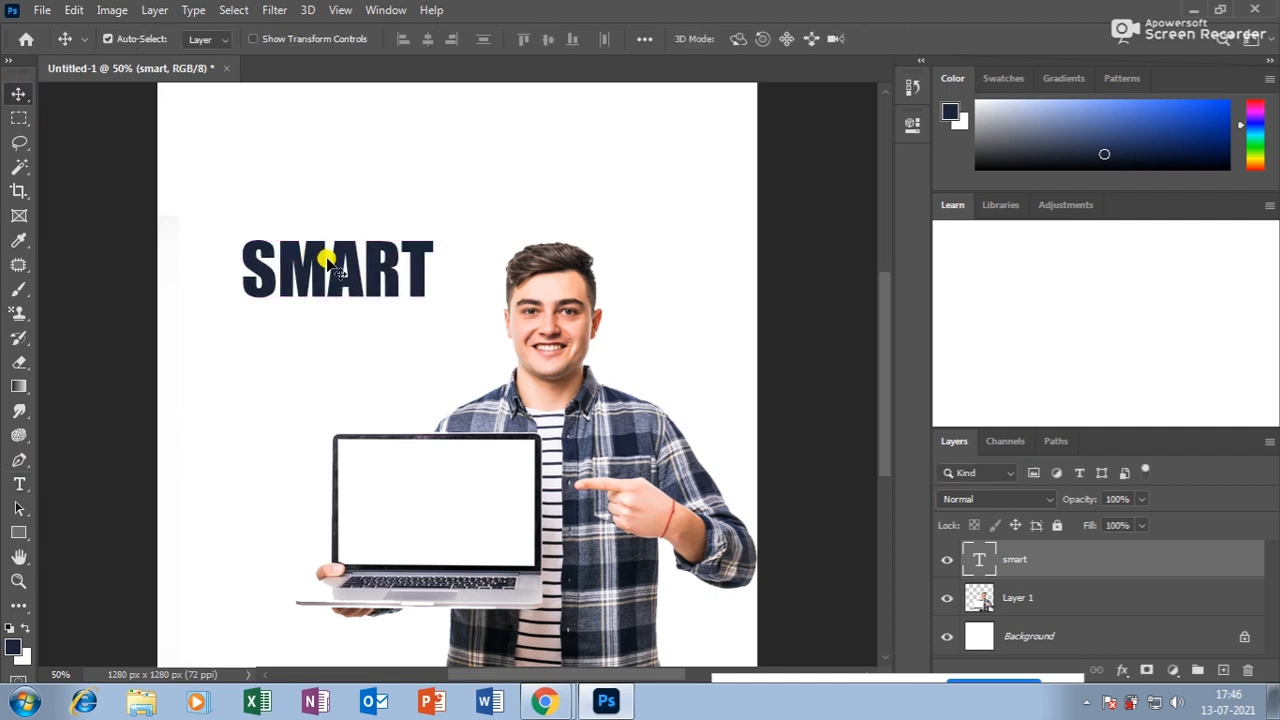
{"action": "left_click_drag", "start_coordinate": [320, 258], "coordinate": [326, 330]}
Retype the duplicate as YOUTUBER and shift it left under SMART.
{"action": "left_click", "coordinate": [19, 484]}
{"action": "double_click", "coordinate": [372, 330]}
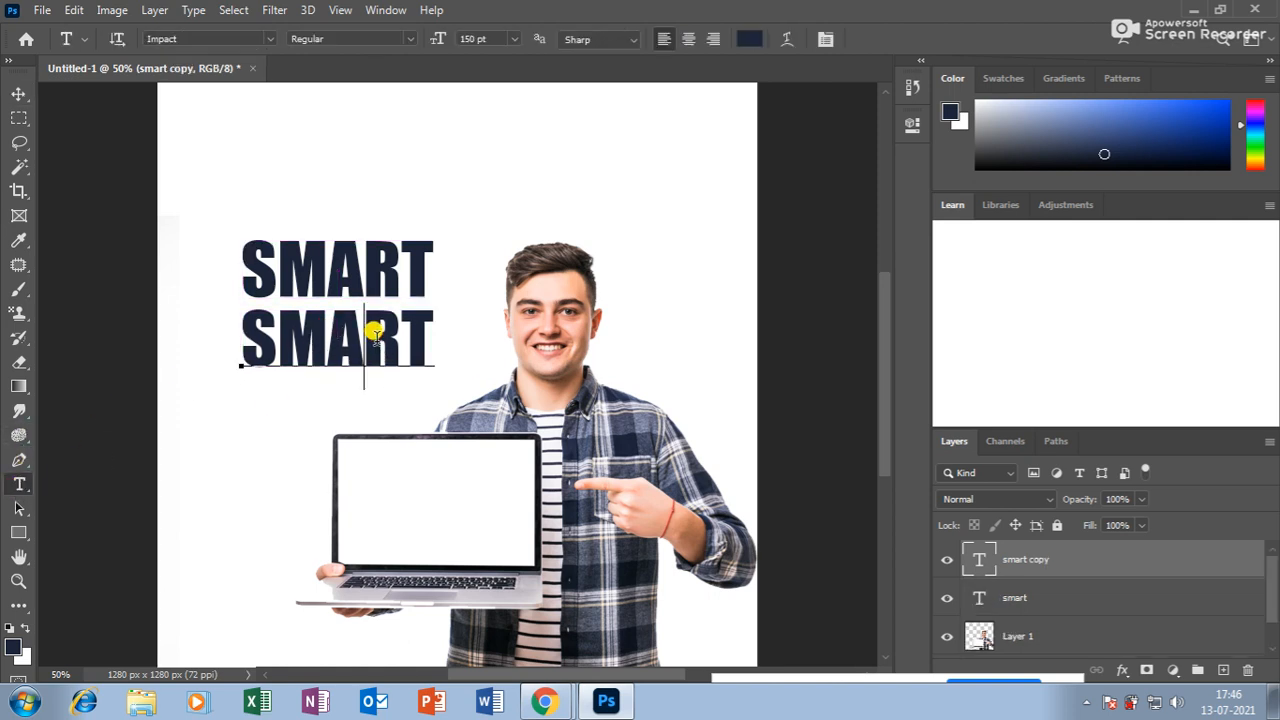
{"action": "type", "text": "YOU"}
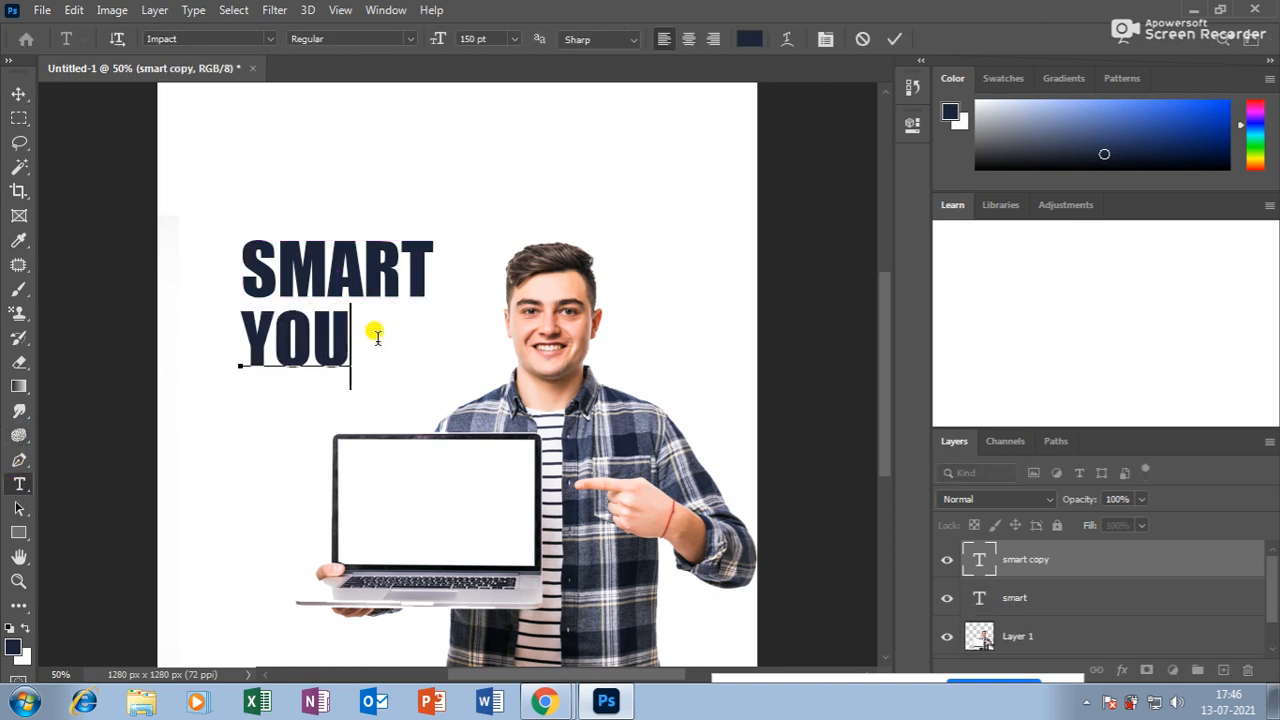
{"action": "type", "text": "TUBER"}
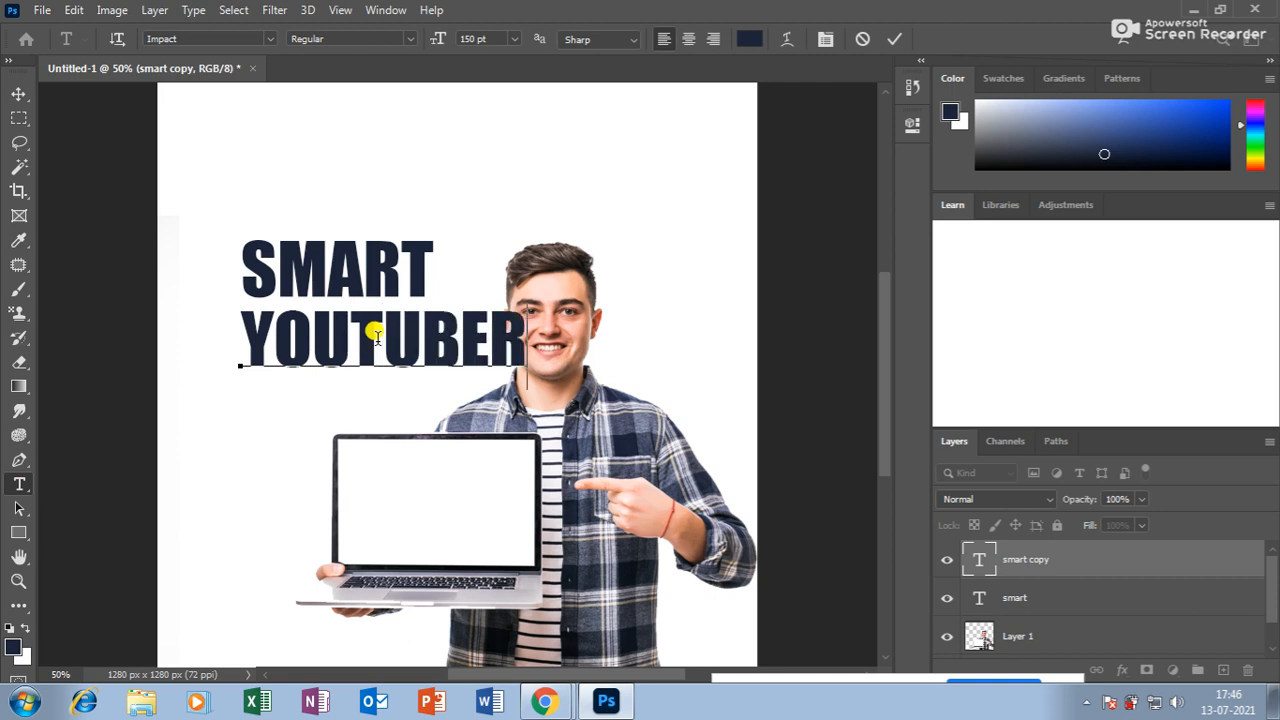
{"action": "left_click", "coordinate": [19, 93]}
{"action": "left_click_drag", "start_coordinate": [361, 321], "coordinate": [314, 310]}
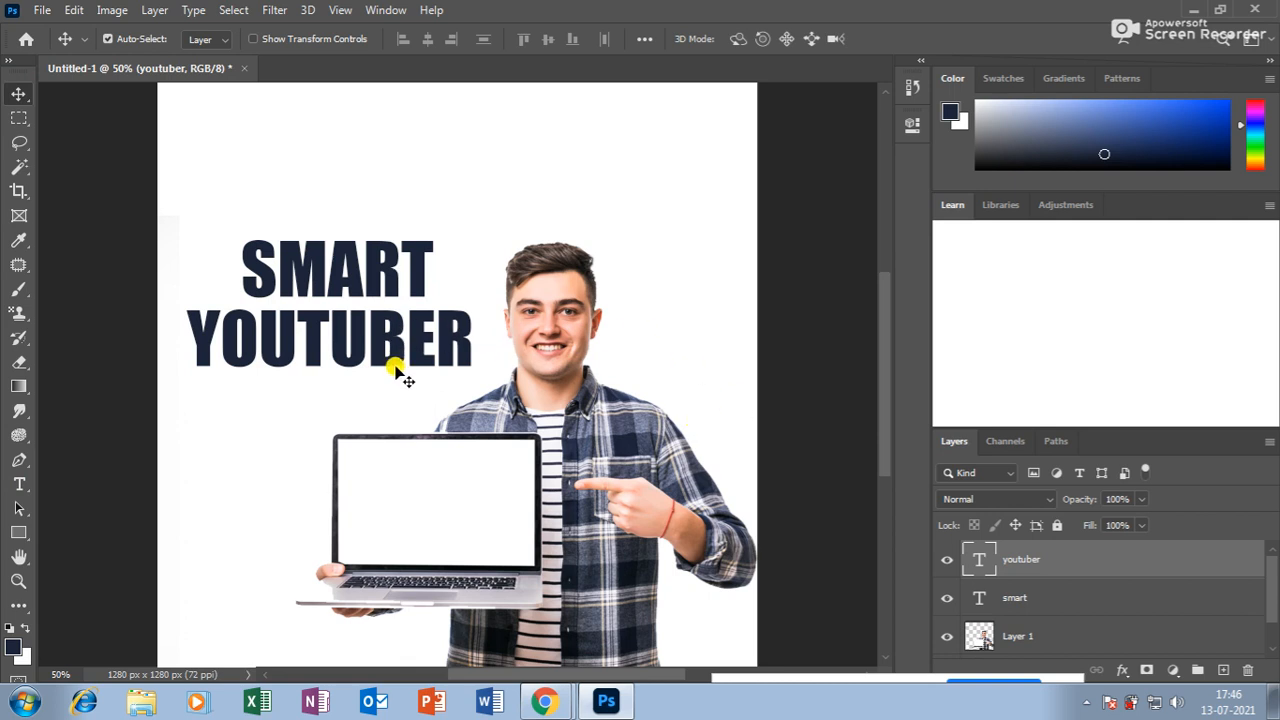
Move both headline lines up together and shrink them to about 80 percent.
{"action": "left_click", "coordinate": [355, 270], "text": "shift"}
{"action": "left_click_drag", "start_coordinate": [343, 251], "coordinate": [355, 200]}
{"action": "key", "text": "ctrl+t"}
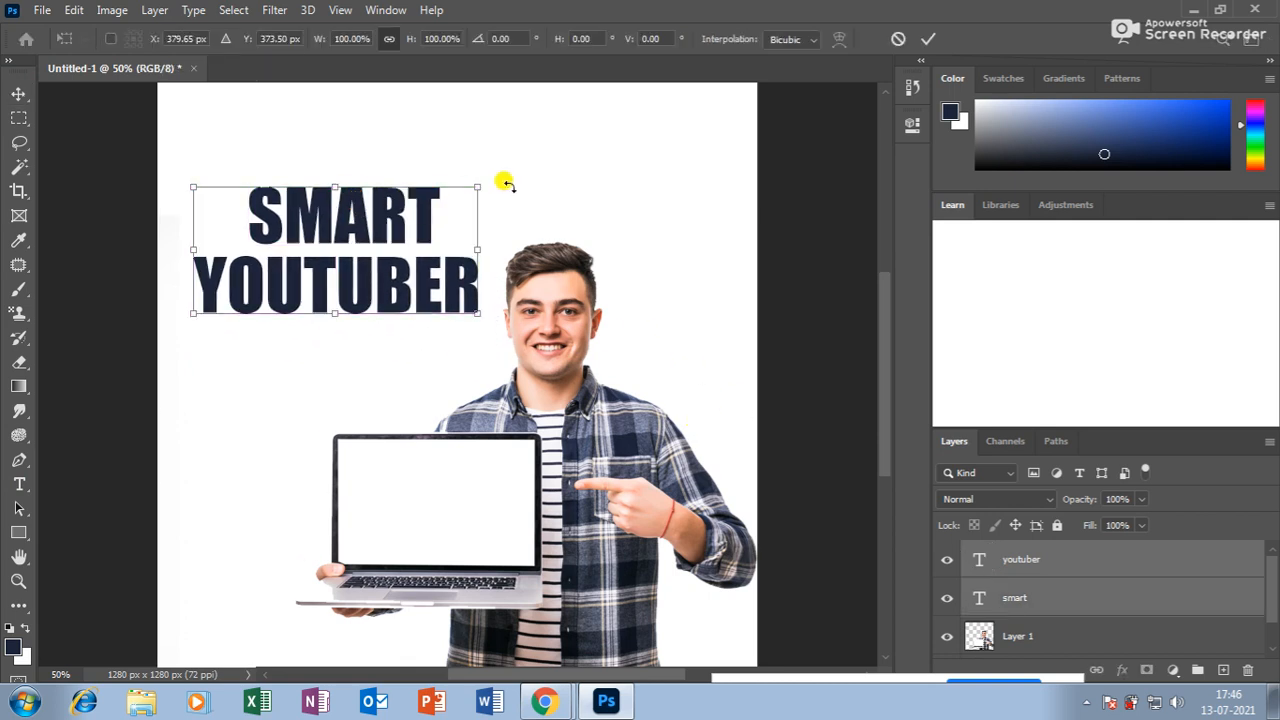
{"action": "left_click_drag", "start_coordinate": [480, 185], "coordinate": [450, 196]}
{"action": "key", "text": "Return"}
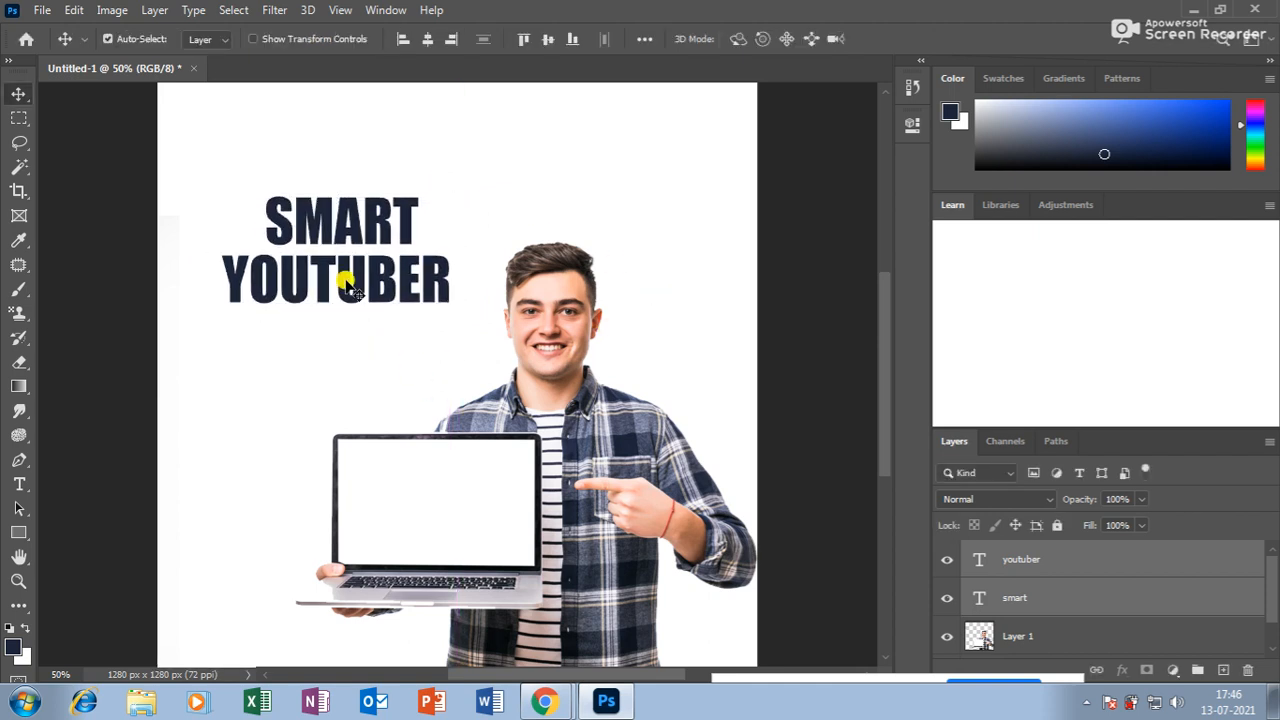
Try filling the YOUTUBER layer with bright blue, then undo it.
{"action": "left_click", "coordinate": [8, 648]}
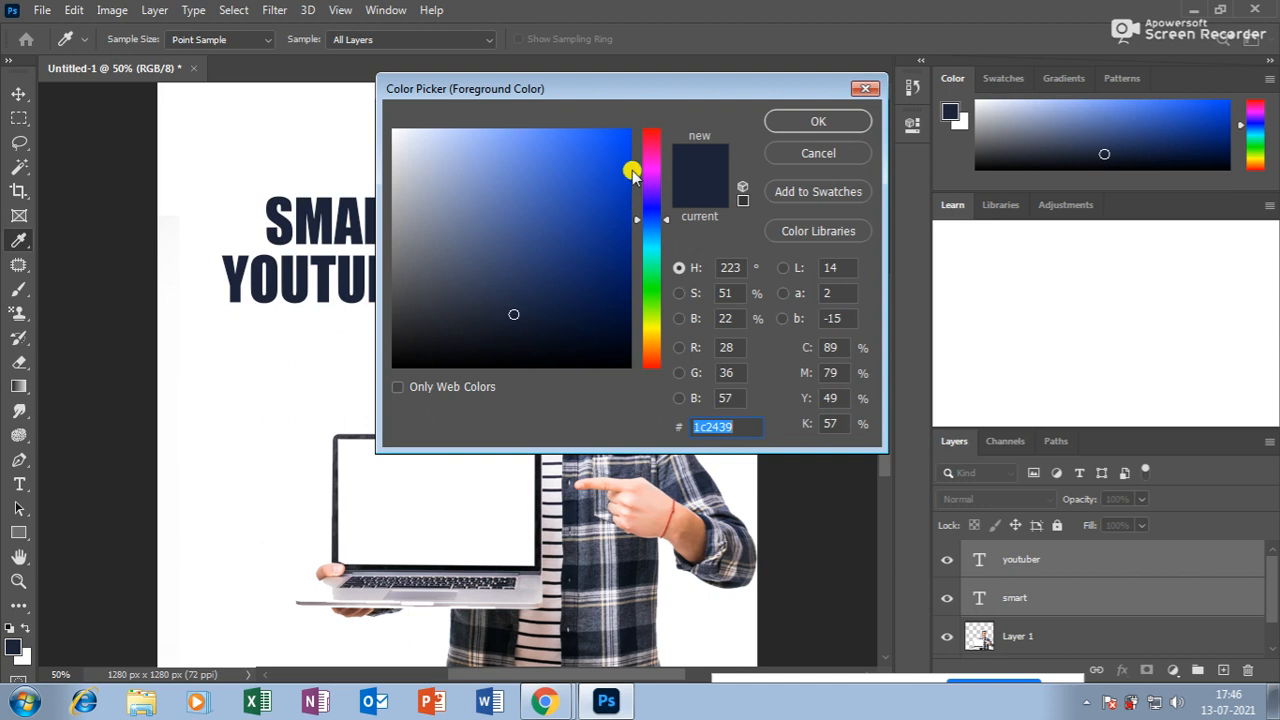
{"action": "left_click_drag", "start_coordinate": [630, 171], "coordinate": [709, 113]}
{"action": "left_click", "coordinate": [818, 120]}
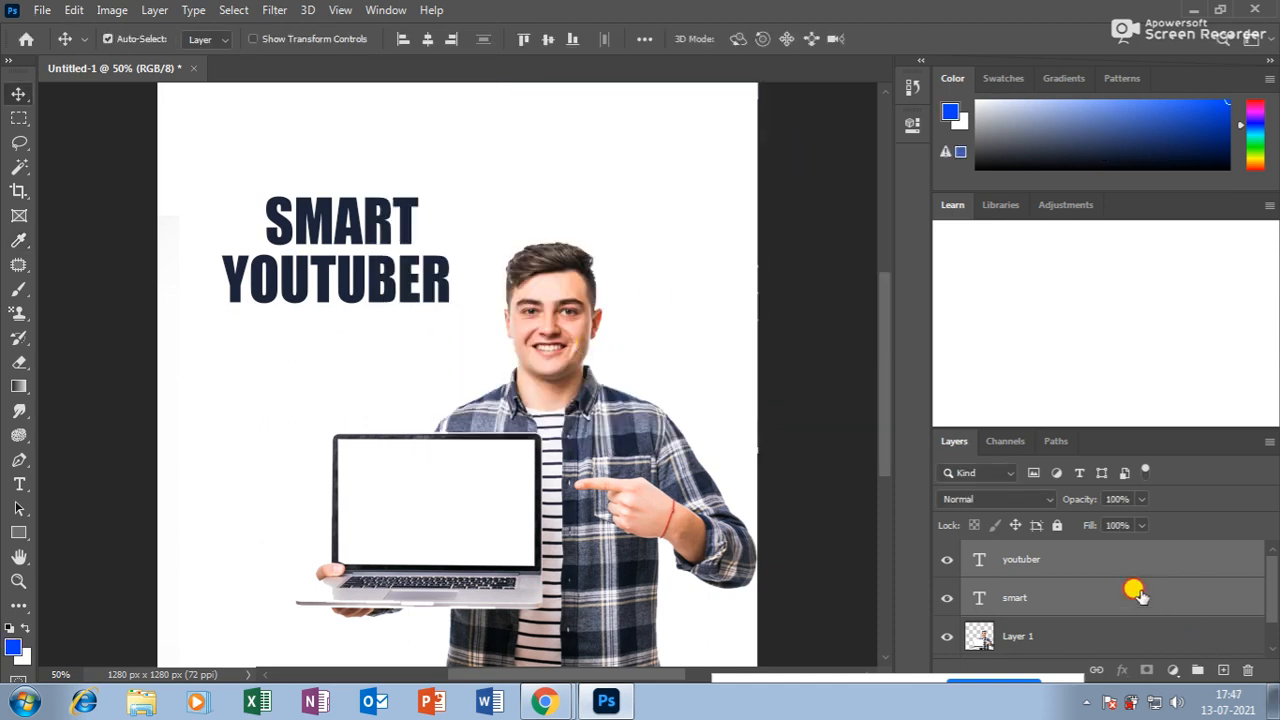
{"action": "left_click", "coordinate": [1083, 561]}
{"action": "key", "text": "alt+BackSpace"}
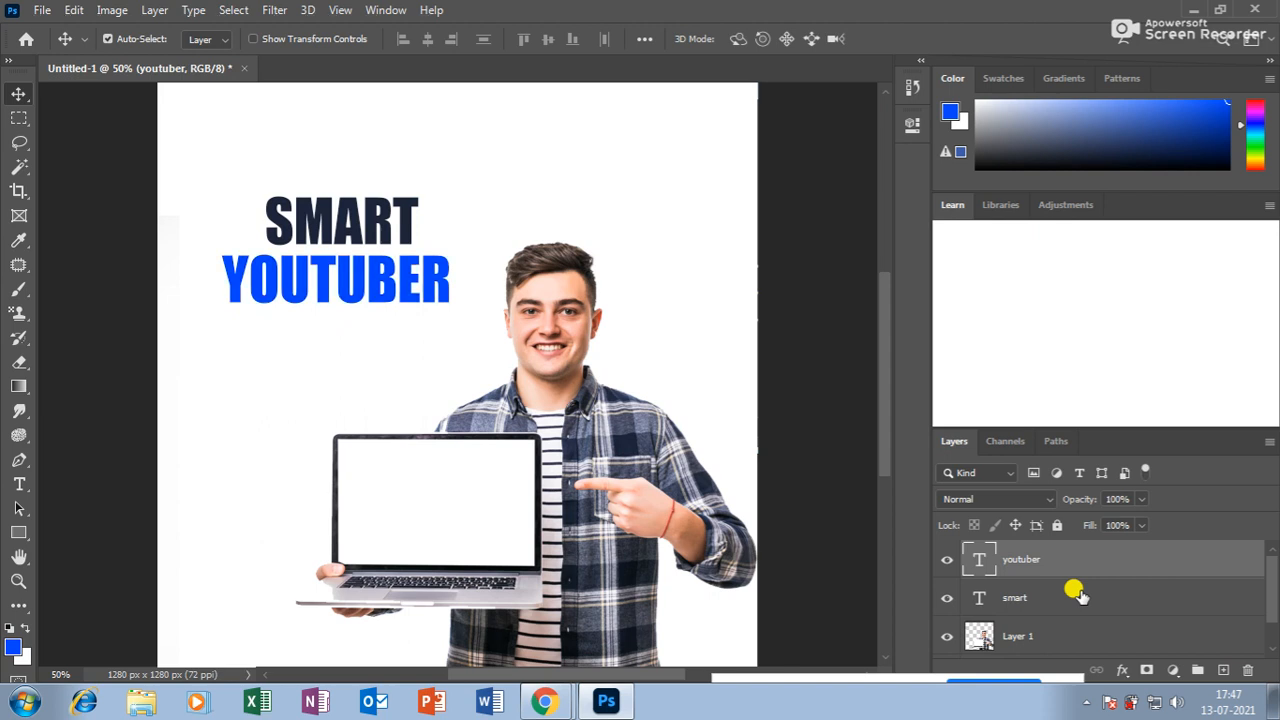
{"action": "key", "text": "ctrl+z"}
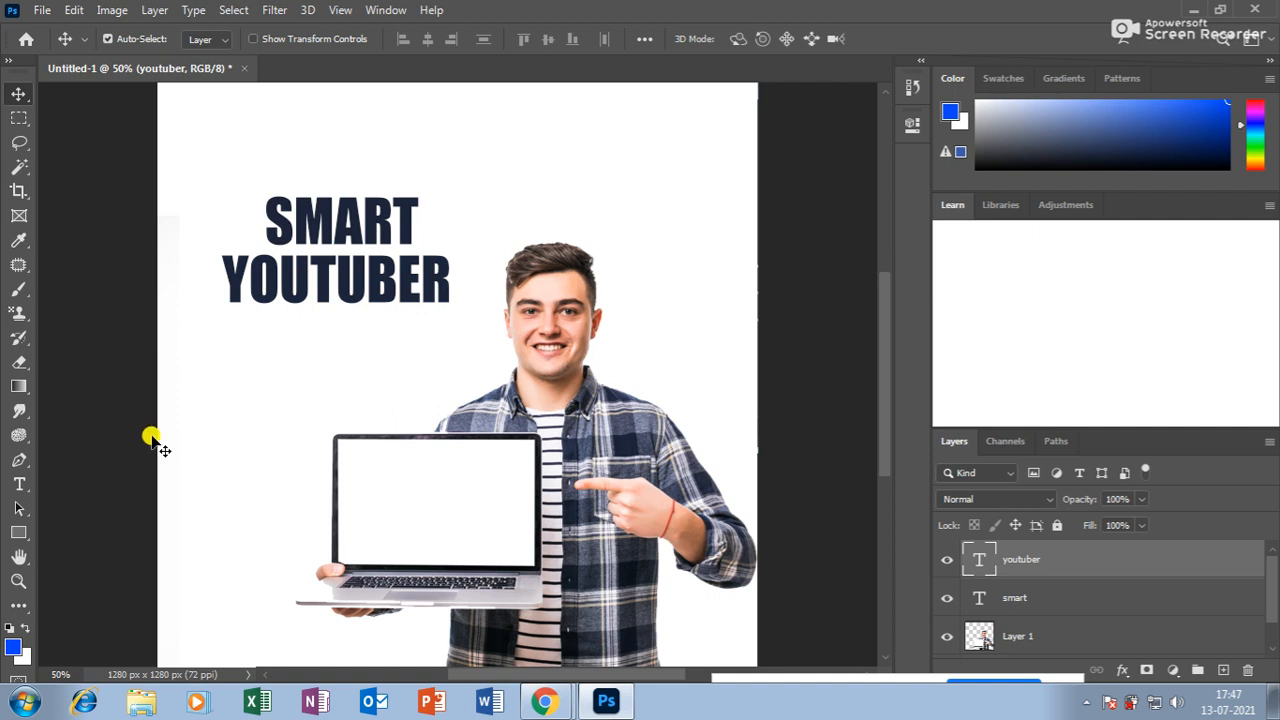
Try red on YOUTUBER, undo it, then sample a pale lavender from the photo.
{"action": "left_click", "coordinate": [13, 647]}
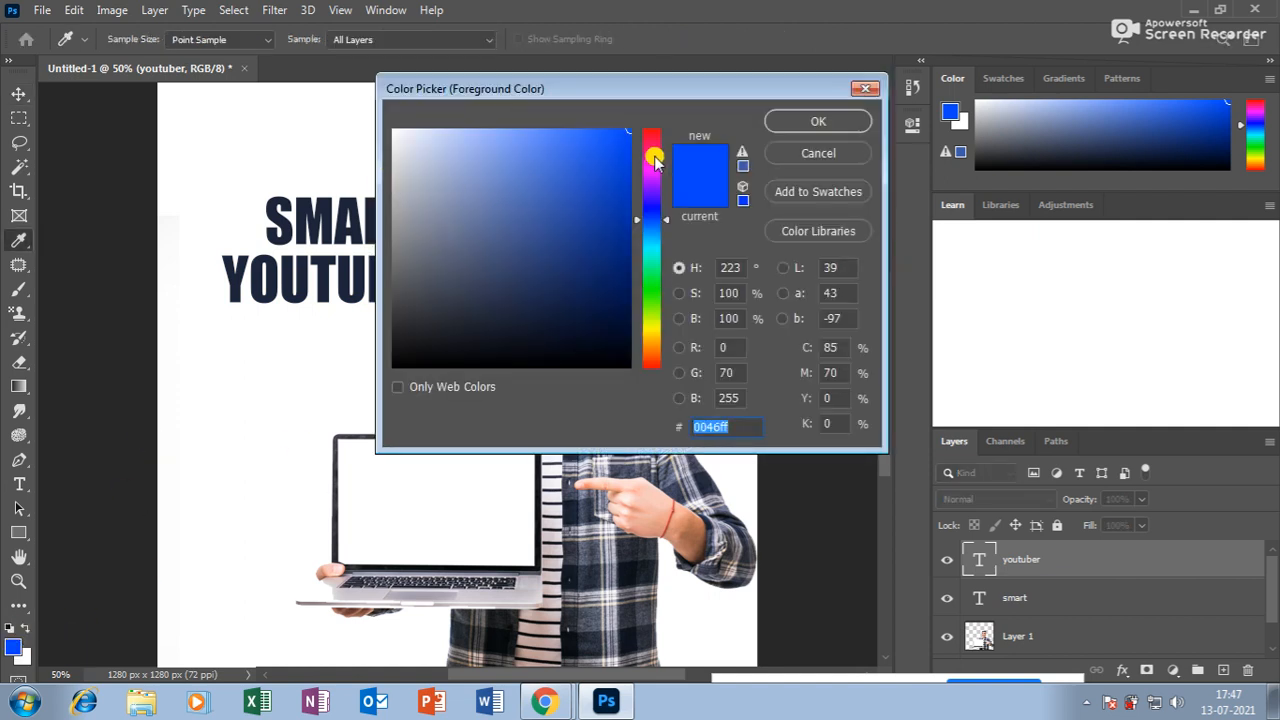
{"action": "left_click_drag", "start_coordinate": [651, 166], "coordinate": [652, 140]}
{"action": "left_click", "coordinate": [818, 122]}
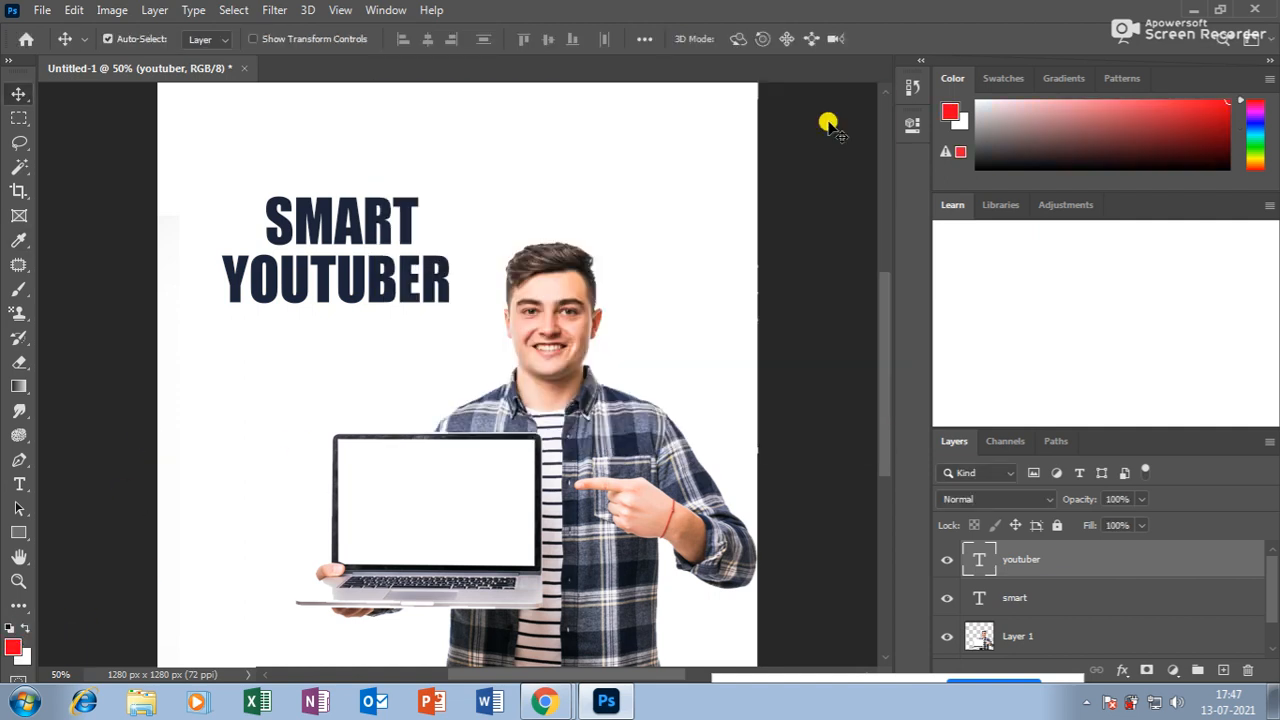
{"action": "key", "text": "alt+BackSpace"}
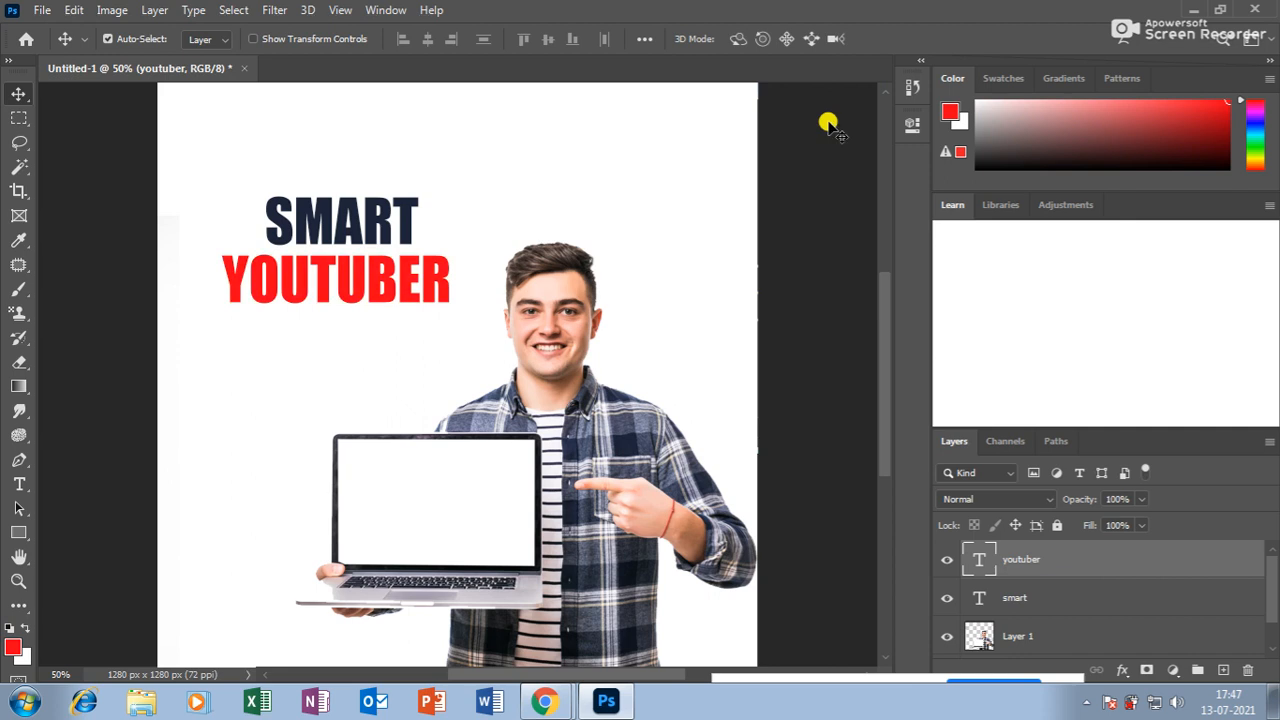
{"action": "key", "text": "ctrl+z"}
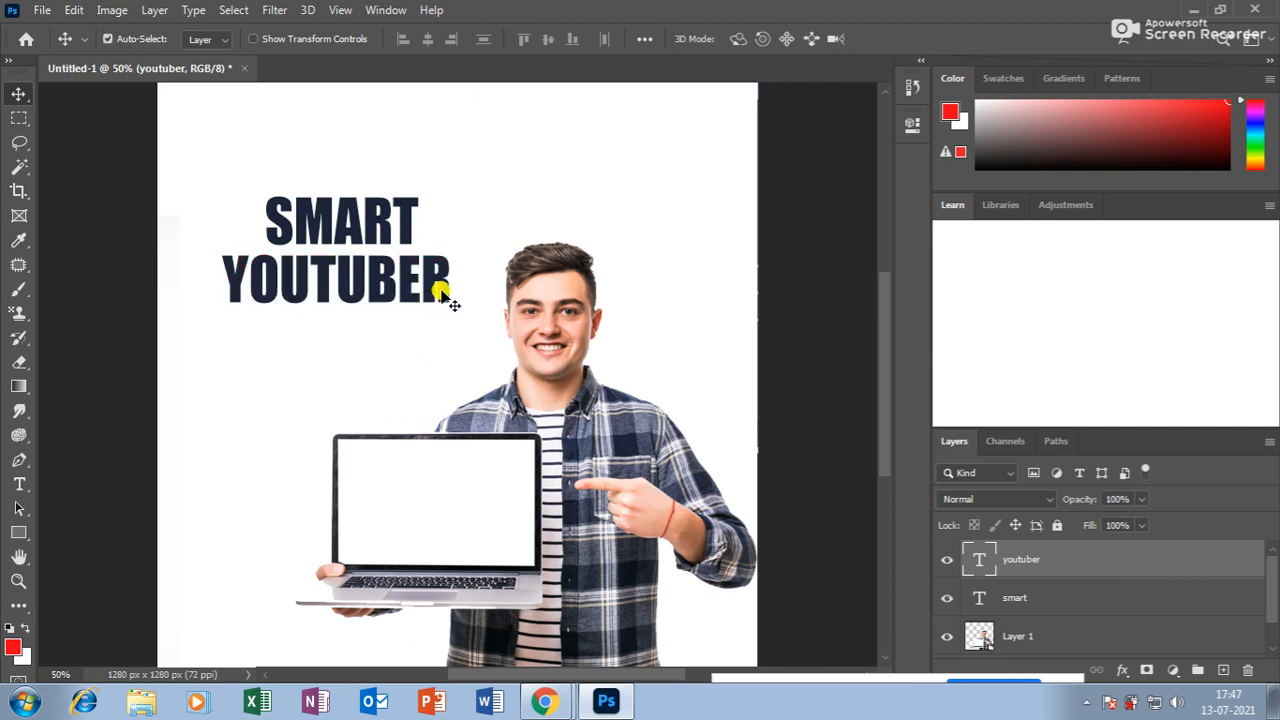
{"action": "left_click", "coordinate": [18, 240]}
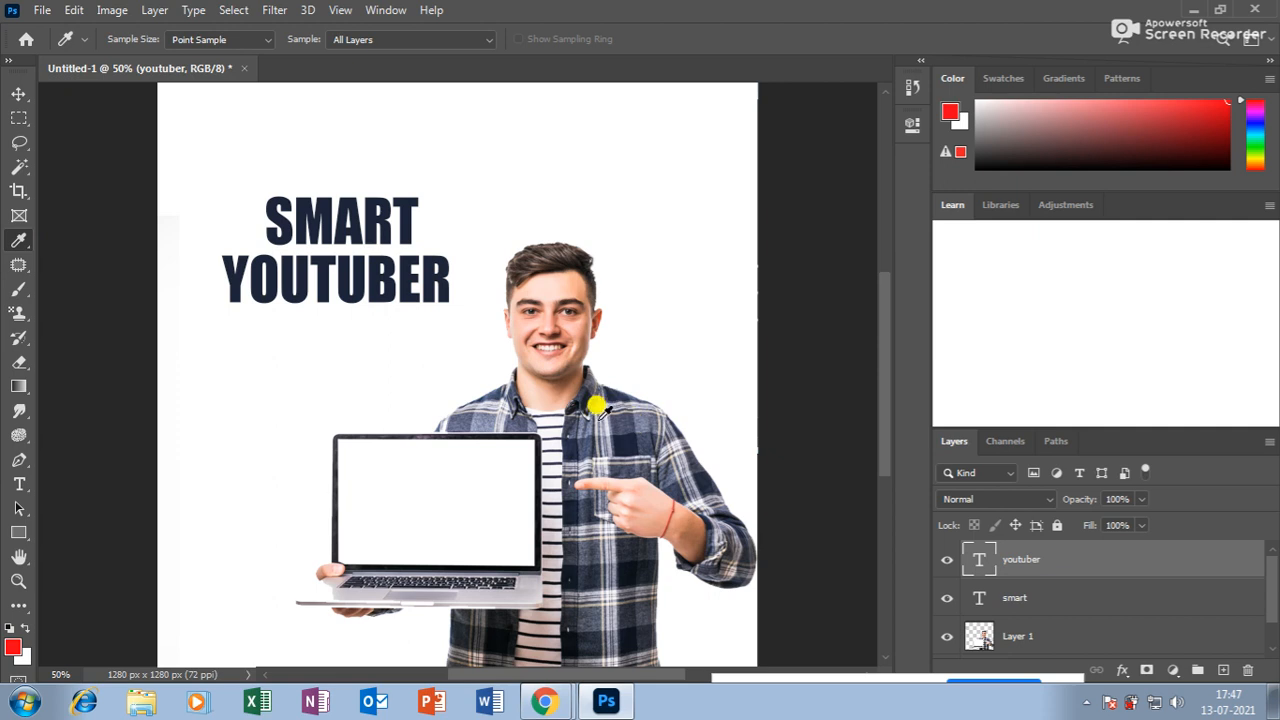
{"action": "left_click", "coordinate": [608, 393]}
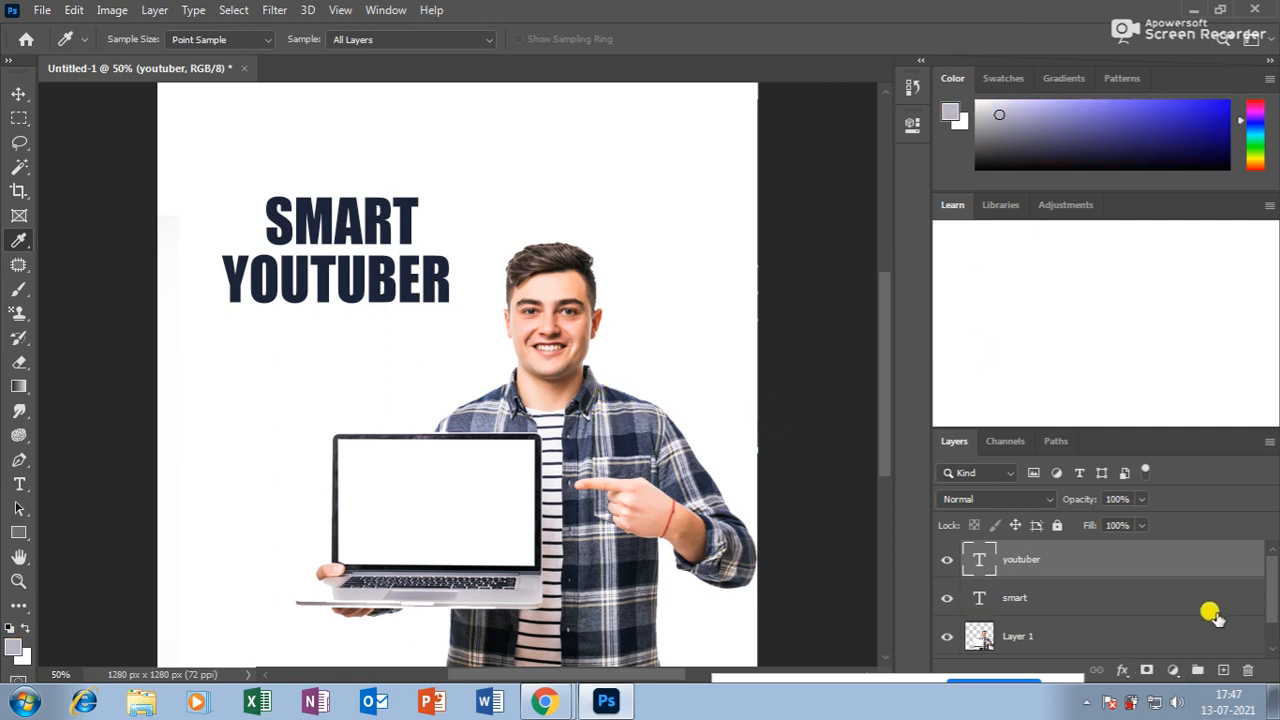
Fill the Background with pale lavender and move the laptop man slightly left.
{"action": "scroll", "coordinate": [1210, 612], "scroll_direction": "down", "scroll_amount": 1}
{"action": "left_click", "coordinate": [1090, 638]}
{"action": "key", "text": "alt+BackSpace"}
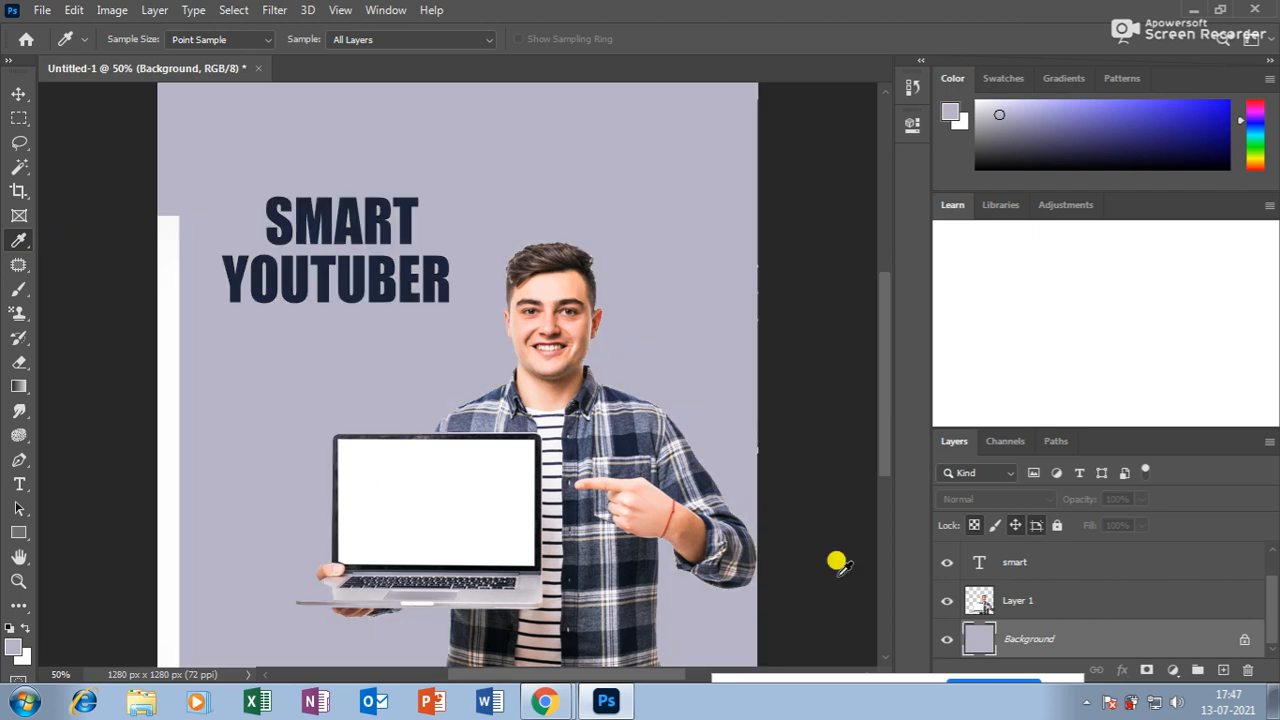
{"action": "left_click", "coordinate": [19, 94]}
{"action": "left_click_drag", "start_coordinate": [150, 224], "coordinate": [138, 236]}
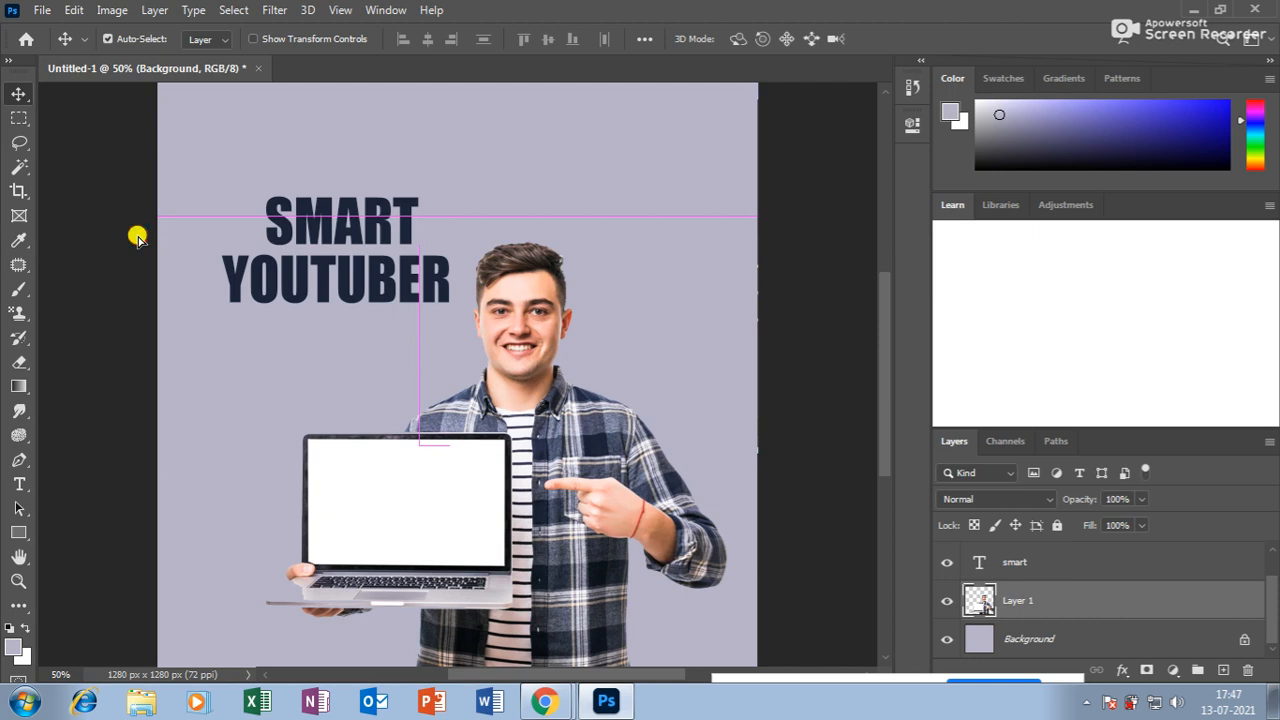
{"action": "scroll", "coordinate": [686, 543], "scroll_direction": "down", "scroll_amount": 2}
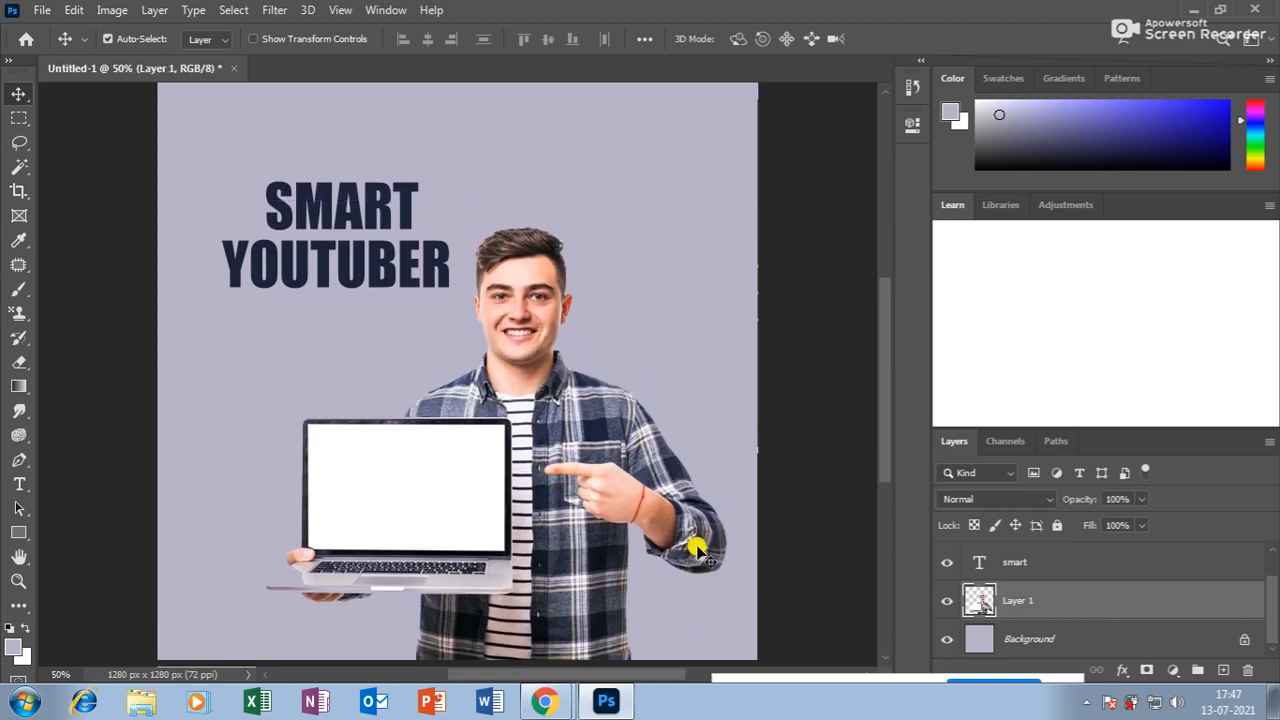
{"action": "scroll", "coordinate": [697, 551], "scroll_direction": "down", "scroll_amount": 2}
{"action": "scroll", "coordinate": [697, 551], "scroll_direction": "up", "scroll_amount": 3}
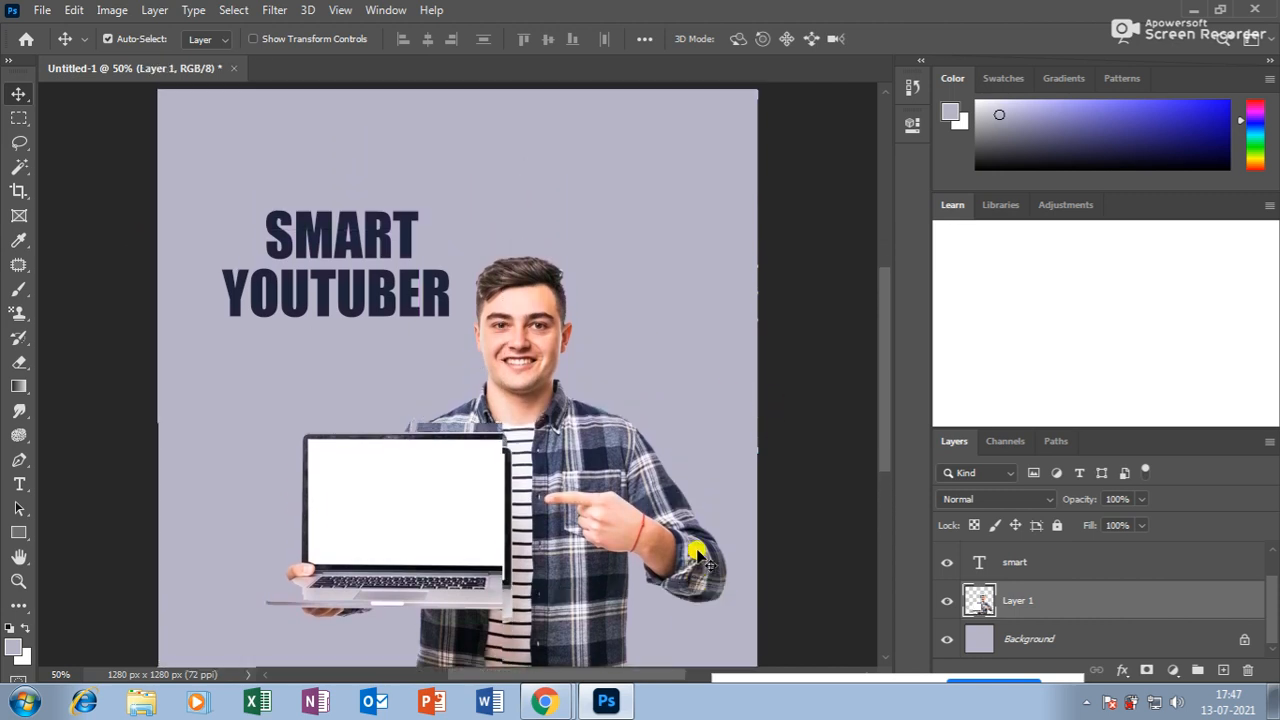
{"action": "scroll", "coordinate": [697, 553], "scroll_direction": "down", "scroll_amount": 3}
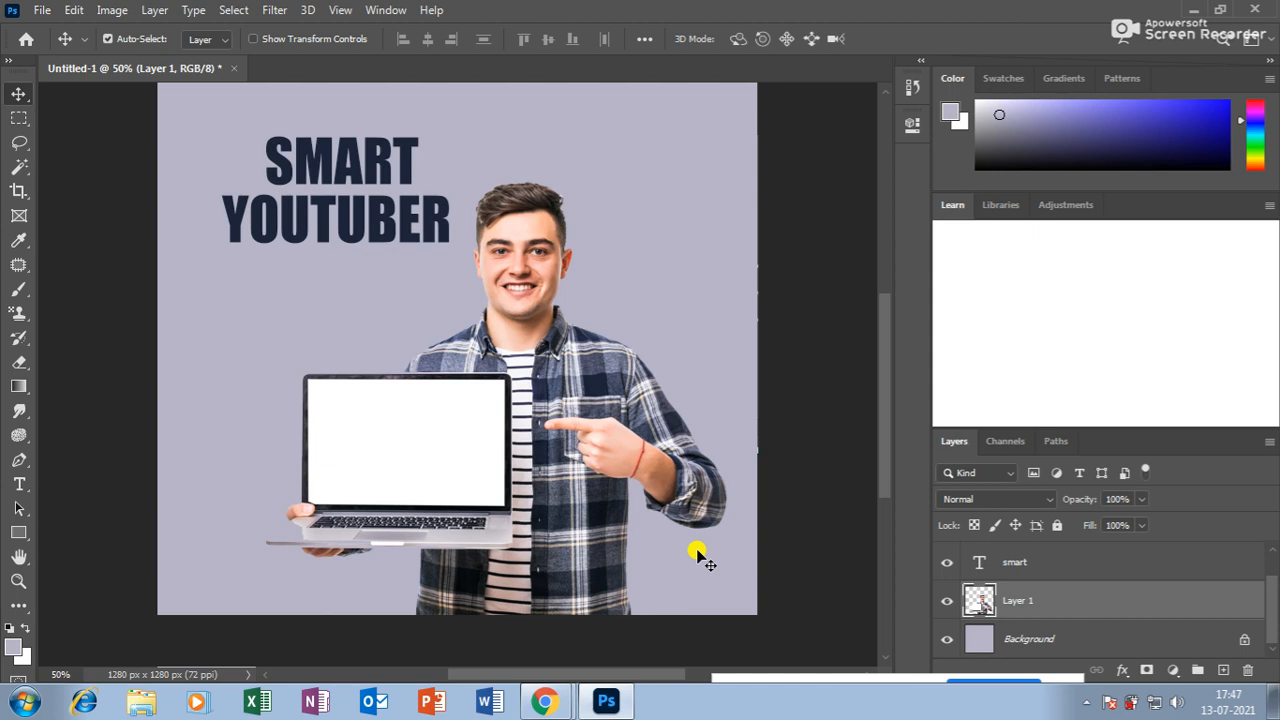
Fill the Background with a dark slate sampled from the shirt, then sample near-white from its stripe.
{"action": "left_click", "coordinate": [19, 243]}
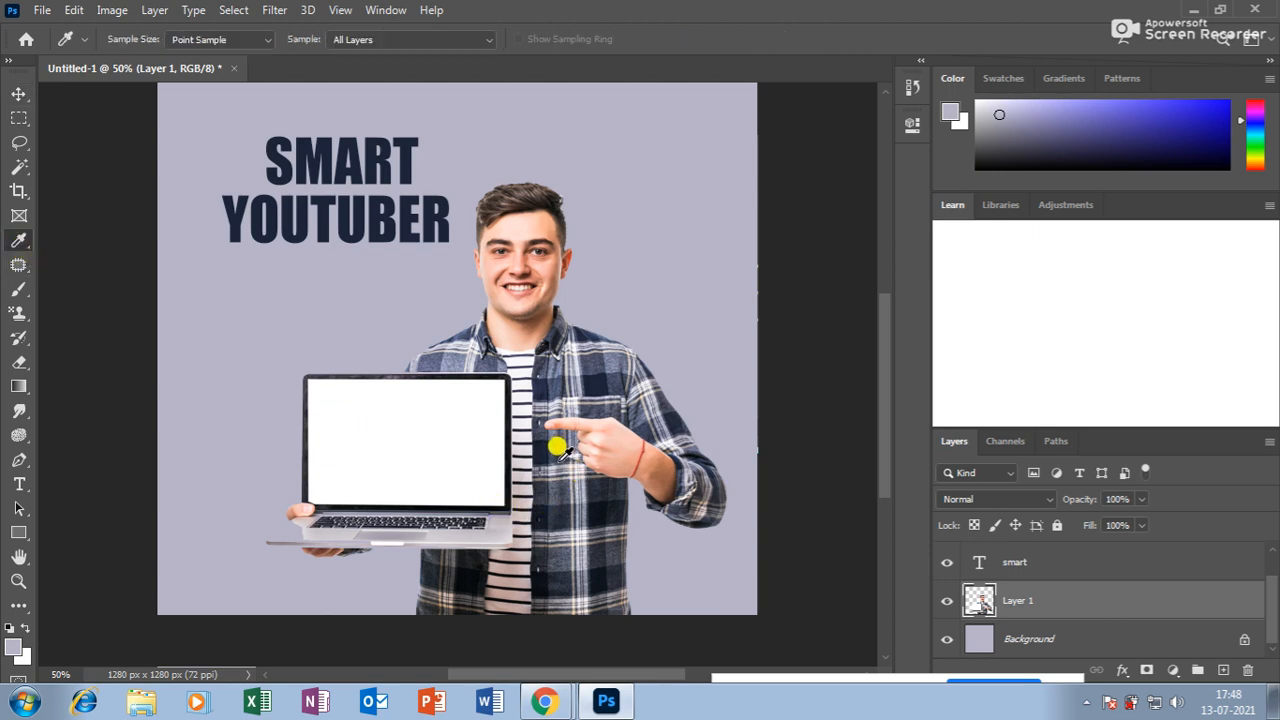
{"action": "left_click", "coordinate": [556, 482]}
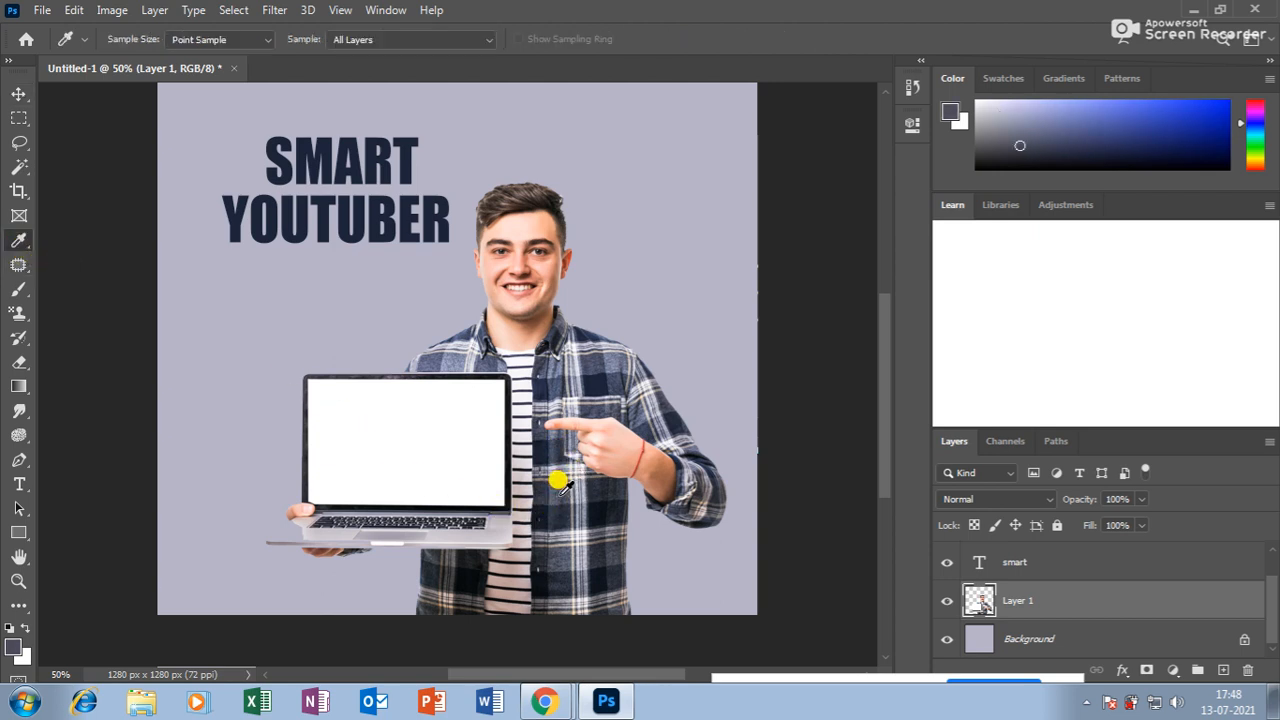
{"action": "left_click", "coordinate": [1020, 644]}
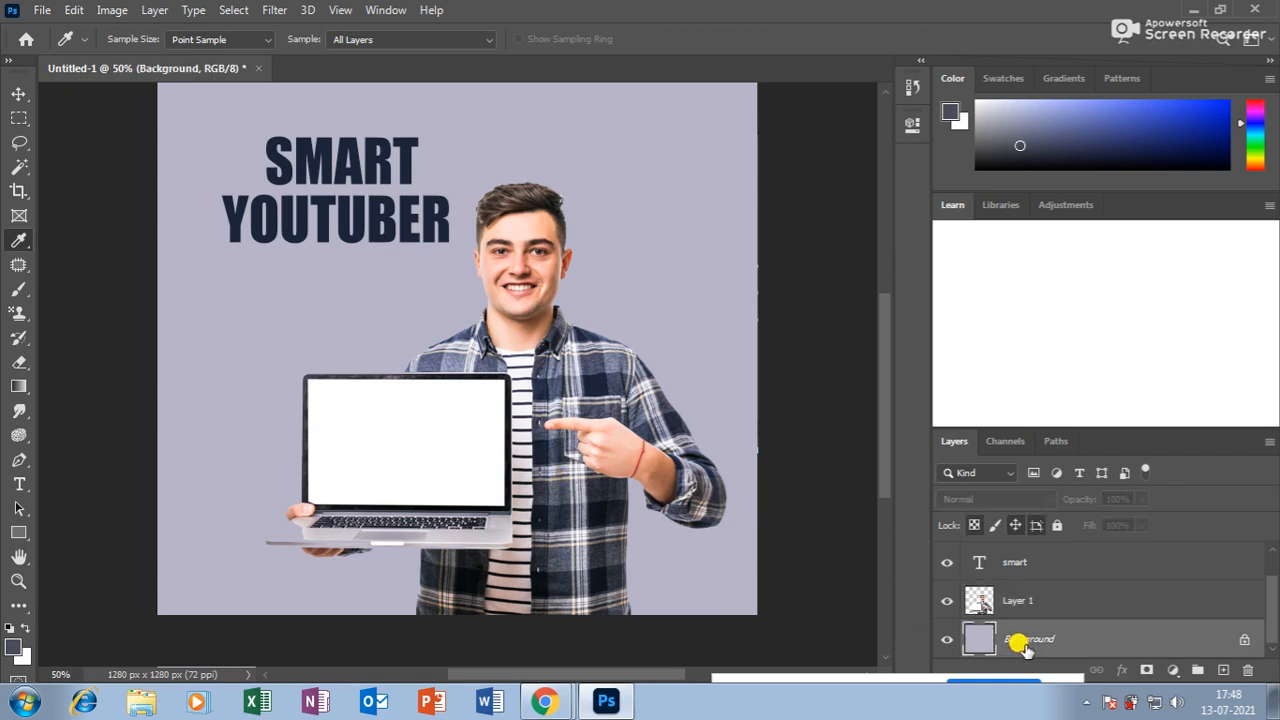
{"action": "key", "text": "alt+BackSpace"}
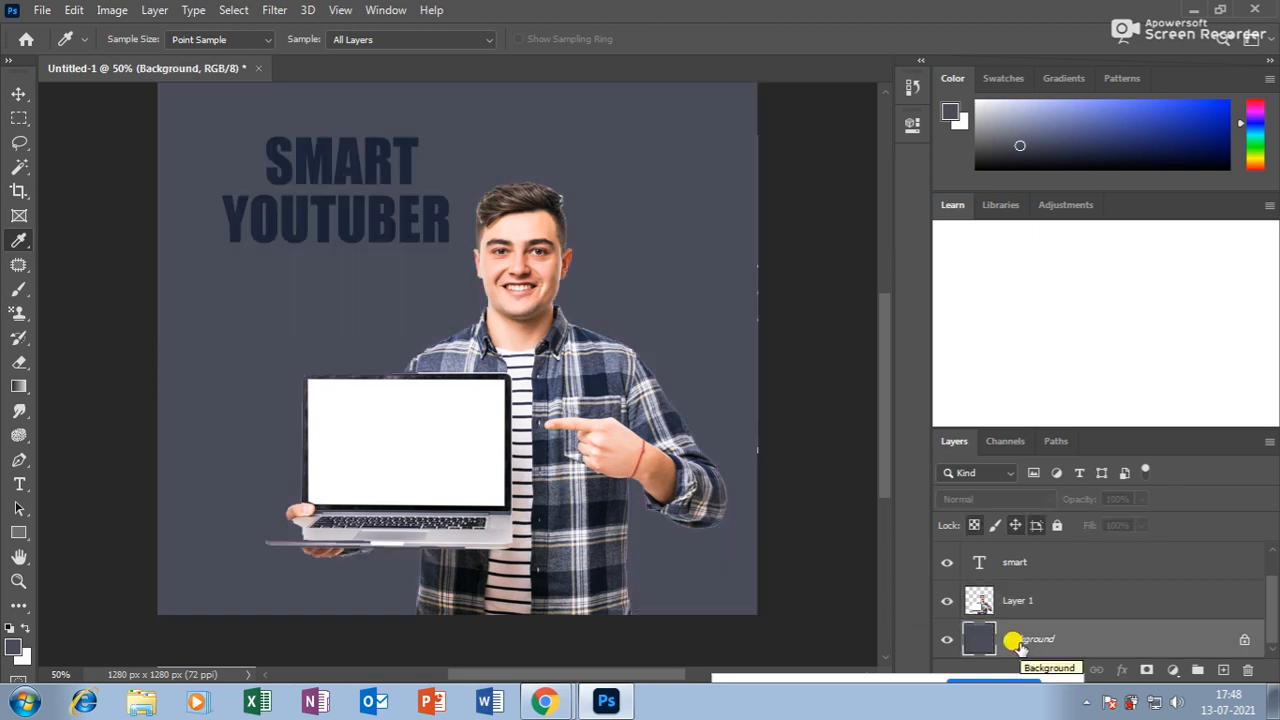
{"action": "left_click", "coordinate": [522, 347]}
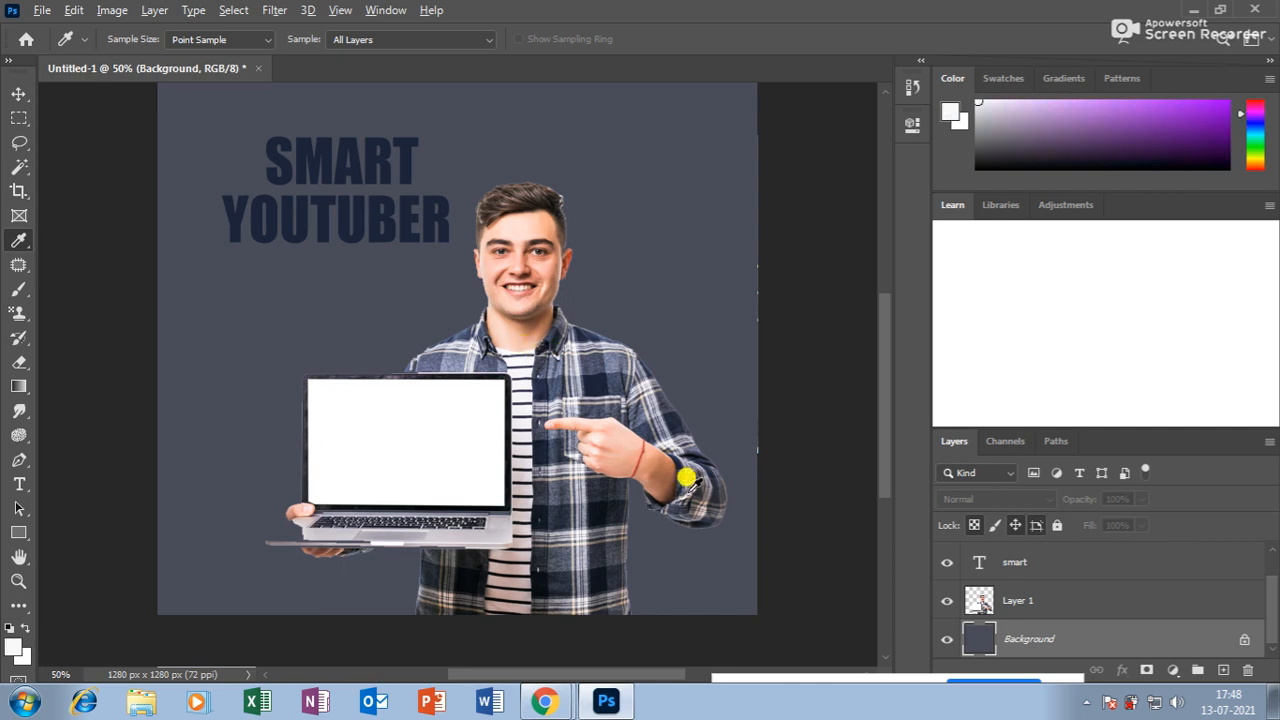
Refill the Background near-white, test a collar-navy fill, and undo it back to near-white.
{"action": "key", "text": "alt+BackSpace"}
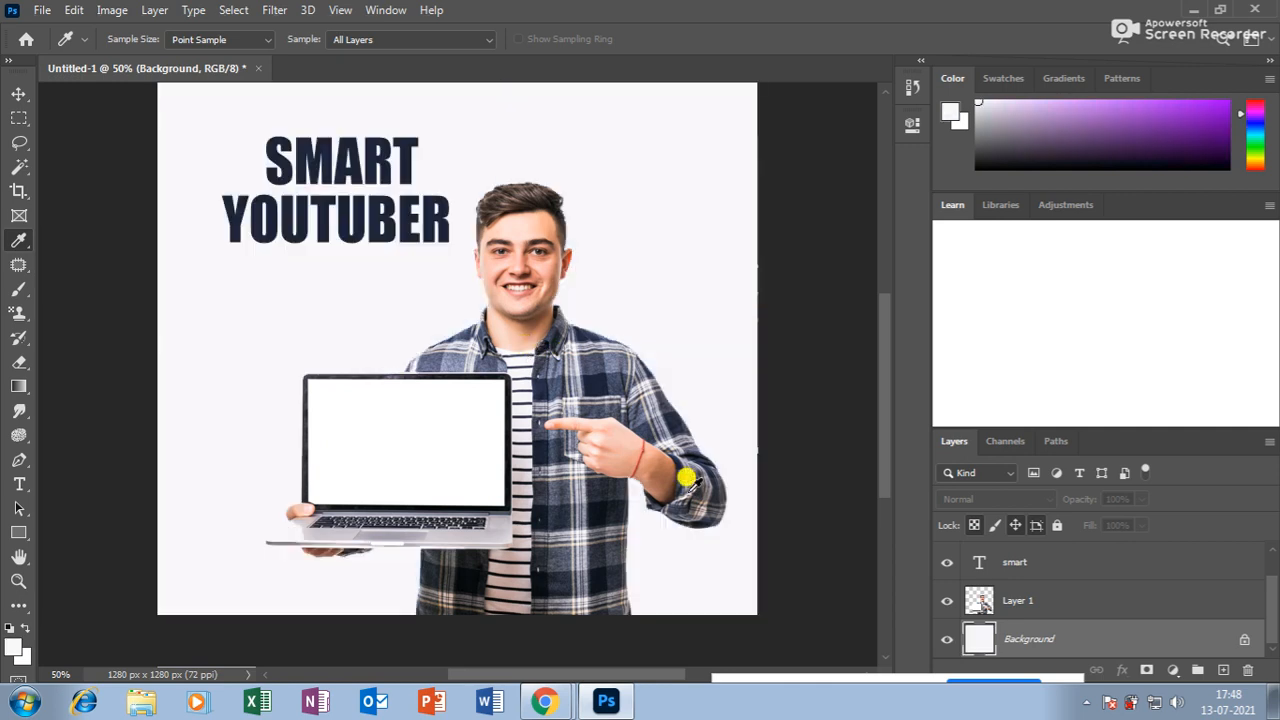
{"action": "left_click", "coordinate": [583, 319]}
{"action": "key", "text": "alt+BackSpace"}
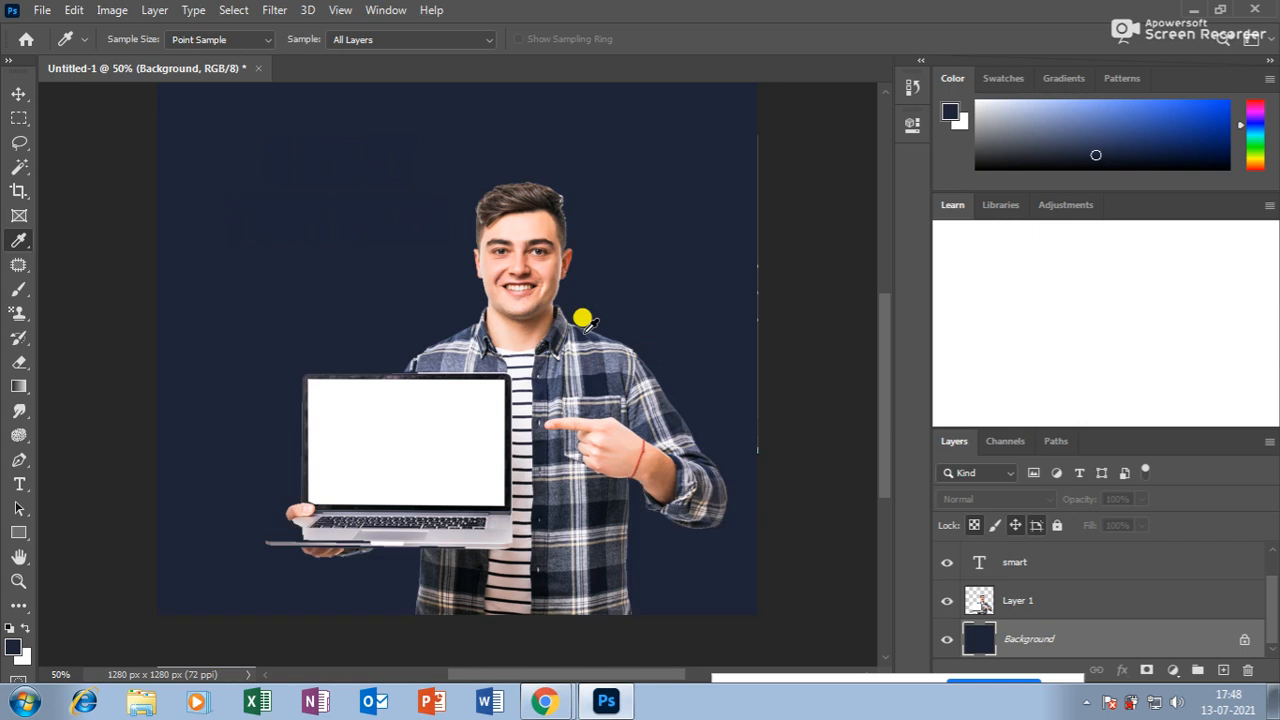
{"action": "key", "text": "ctrl+z"}
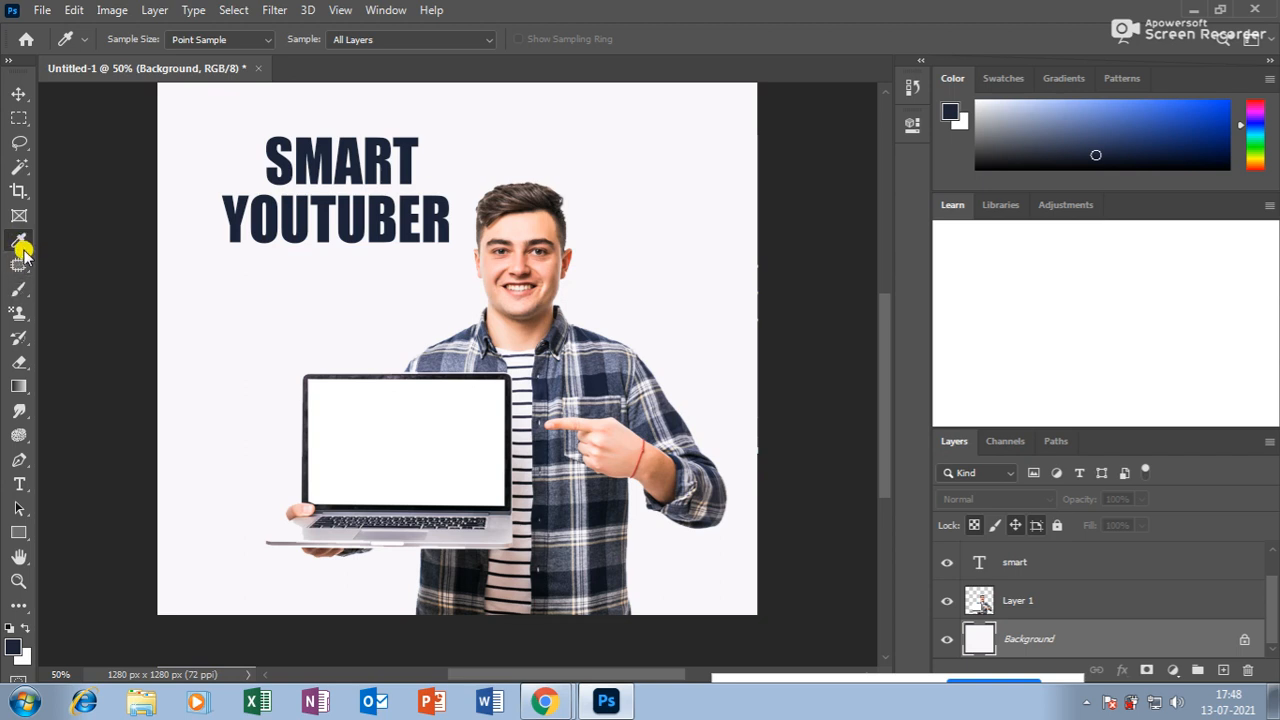
{"action": "left_click", "coordinate": [22, 341]}
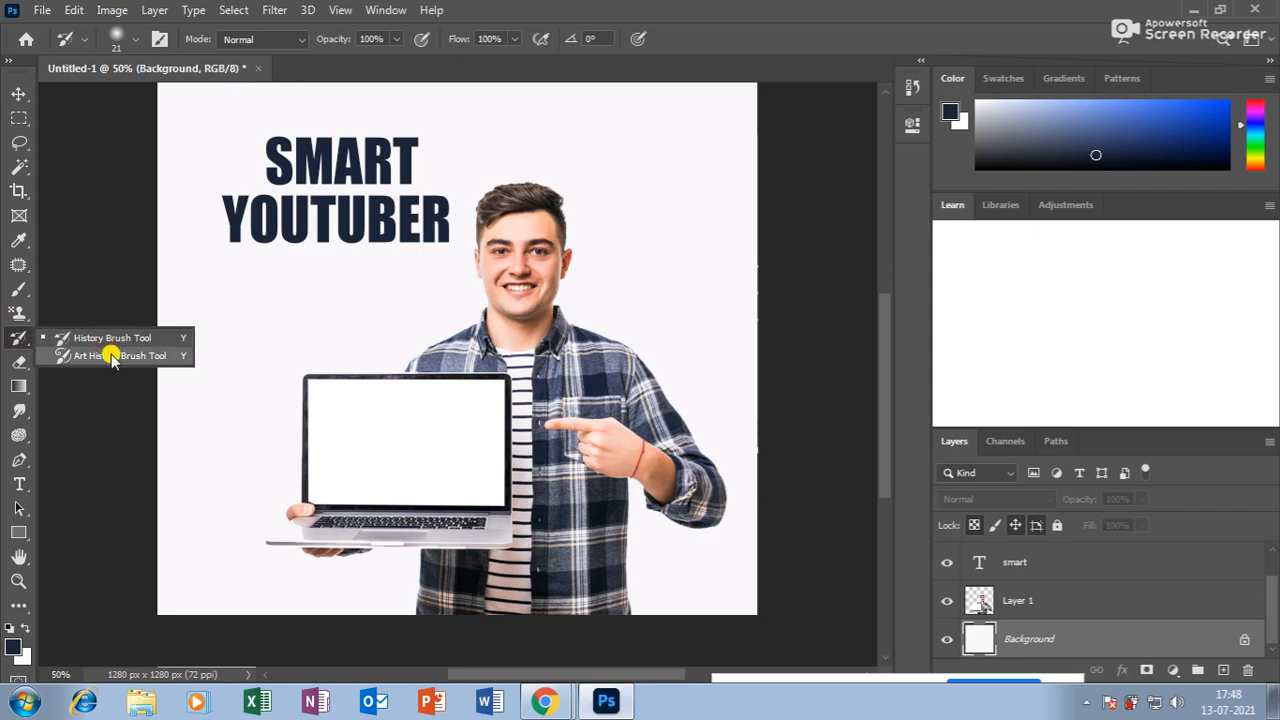
{"action": "left_click", "coordinate": [18, 344]}
{"action": "left_click_drag", "start_coordinate": [506, 290], "coordinate": [503, 338]}
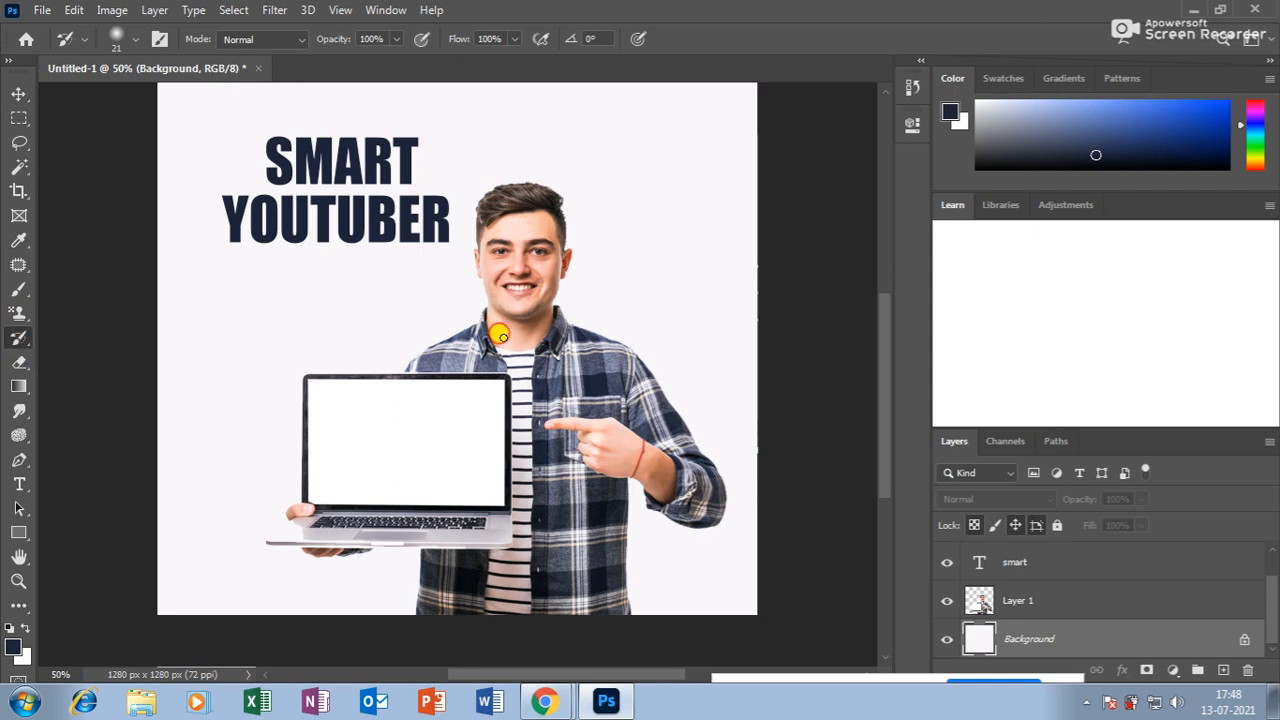
{"action": "left_click", "coordinate": [1097, 592]}
{"action": "mouse_move", "coordinate": [523, 409]}
{"action": "left_mouse_down"}
{"action": "mouse_move", "coordinate": [503, 200]}
{"action": "mouse_move", "coordinate": [550, 340]}
{"action": "left_mouse_up"}
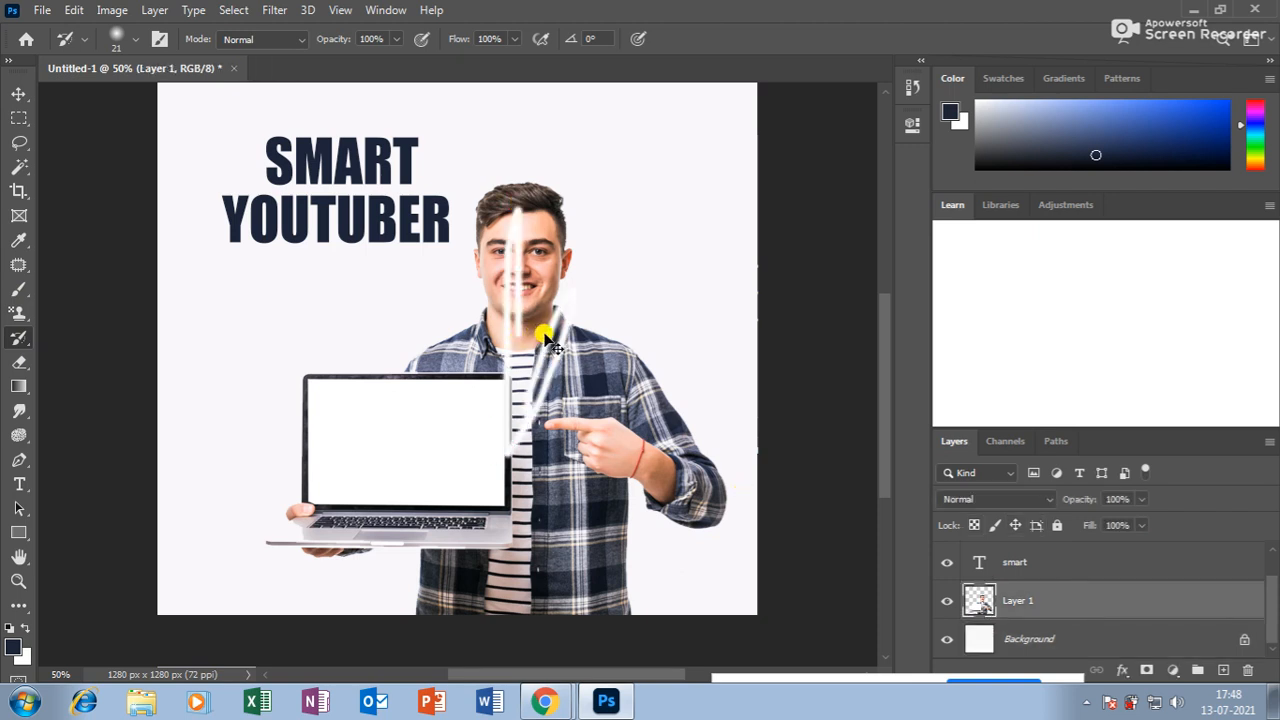
{"action": "key", "text": "ctrl+z"}
{"action": "right_click", "coordinate": [18, 337]}
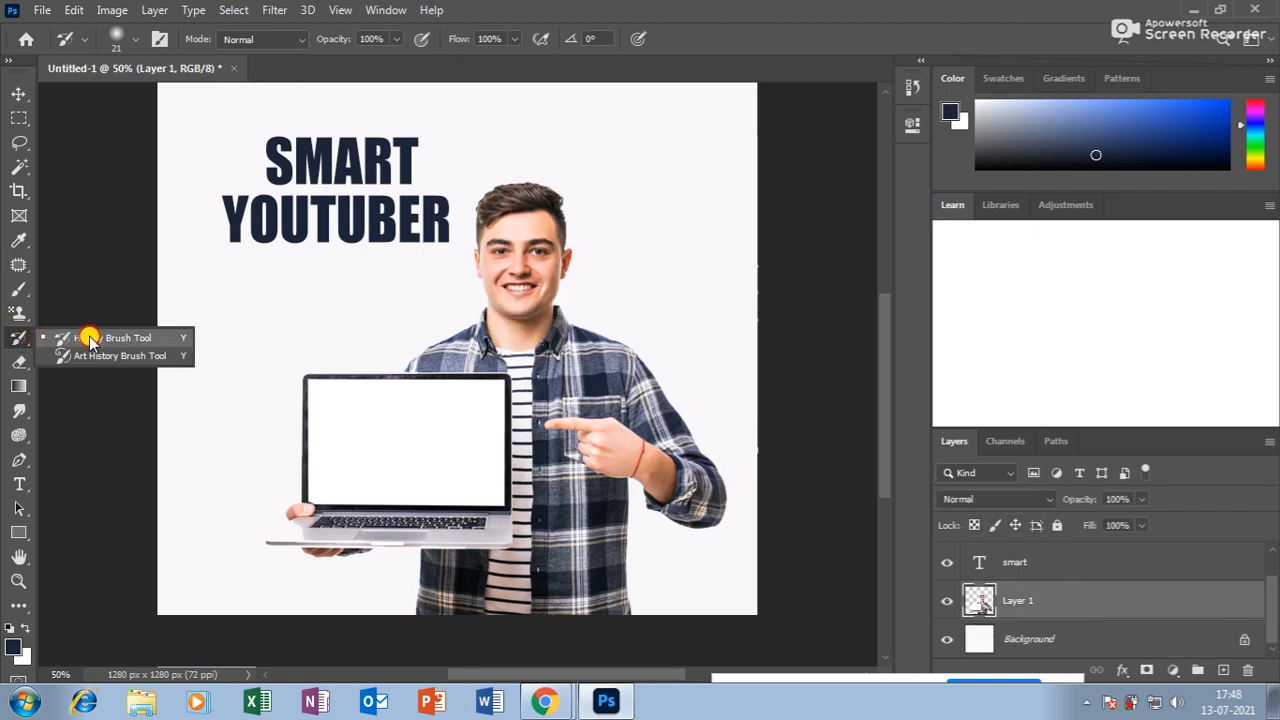
{"action": "left_click", "coordinate": [100, 356]}
{"action": "mouse_move", "coordinate": [527, 340]}
{"action": "left_mouse_down"}
{"action": "mouse_move", "coordinate": [549, 188]}
{"action": "mouse_move", "coordinate": [497, 307]}
{"action": "mouse_move", "coordinate": [549, 205]}
{"action": "mouse_move", "coordinate": [579, 216]}
{"action": "mouse_move", "coordinate": [603, 451]}
{"action": "left_mouse_up"}
{"action": "key", "text": "ctrl+z"}
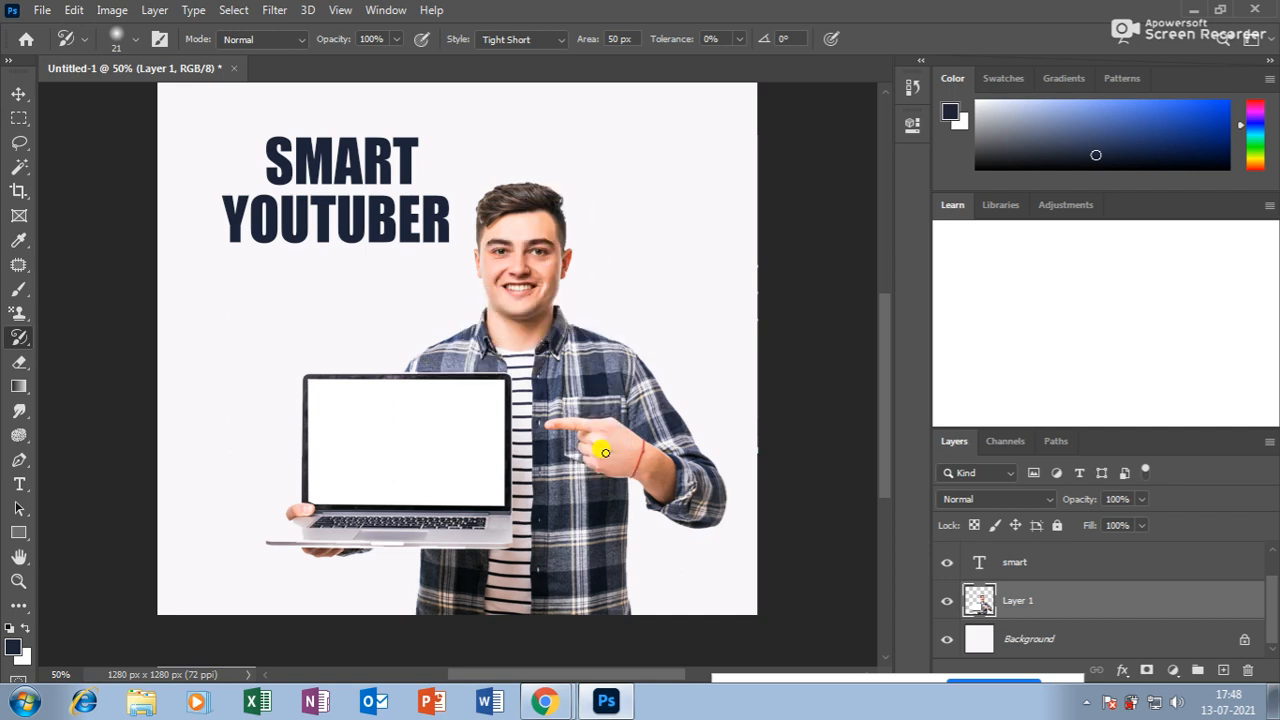
{"action": "key", "text": "bracketright"}
{"action": "key", "text": "bracketright"}
{"action": "key", "text": "bracketright"}
{"action": "key", "text": "bracketright"}
{"action": "key", "text": "bracketright"}
{"action": "key", "text": "bracketright"}
{"action": "key", "text": "bracketright"}
{"action": "key", "text": "bracketright"}
{"action": "key", "text": "bracketright"}
{"action": "key", "text": "bracketright"}
{"action": "key", "text": "bracketright"}
{"action": "key", "text": "bracketright"}
{"action": "key", "text": "bracketright"}
{"action": "key", "text": "bracketright"}
{"action": "key", "text": "bracketright"}
{"action": "key", "text": "bracketright"}
{"action": "key", "text": "bracketright"}
{"action": "key", "text": "bracketright"}
{"action": "key", "text": "bracketright"}
{"action": "key", "text": "bracketright"}
{"action": "left_click_drag", "start_coordinate": [491, 396], "coordinate": [504, 413]}
{"action": "key", "text": "ctrl+z"}
{"action": "key", "text": "bracketleft"}
{"action": "key", "text": "bracketleft"}
{"action": "key", "text": "bracketleft"}
{"action": "key", "text": "bracketleft"}
{"action": "key", "text": "bracketleft"}
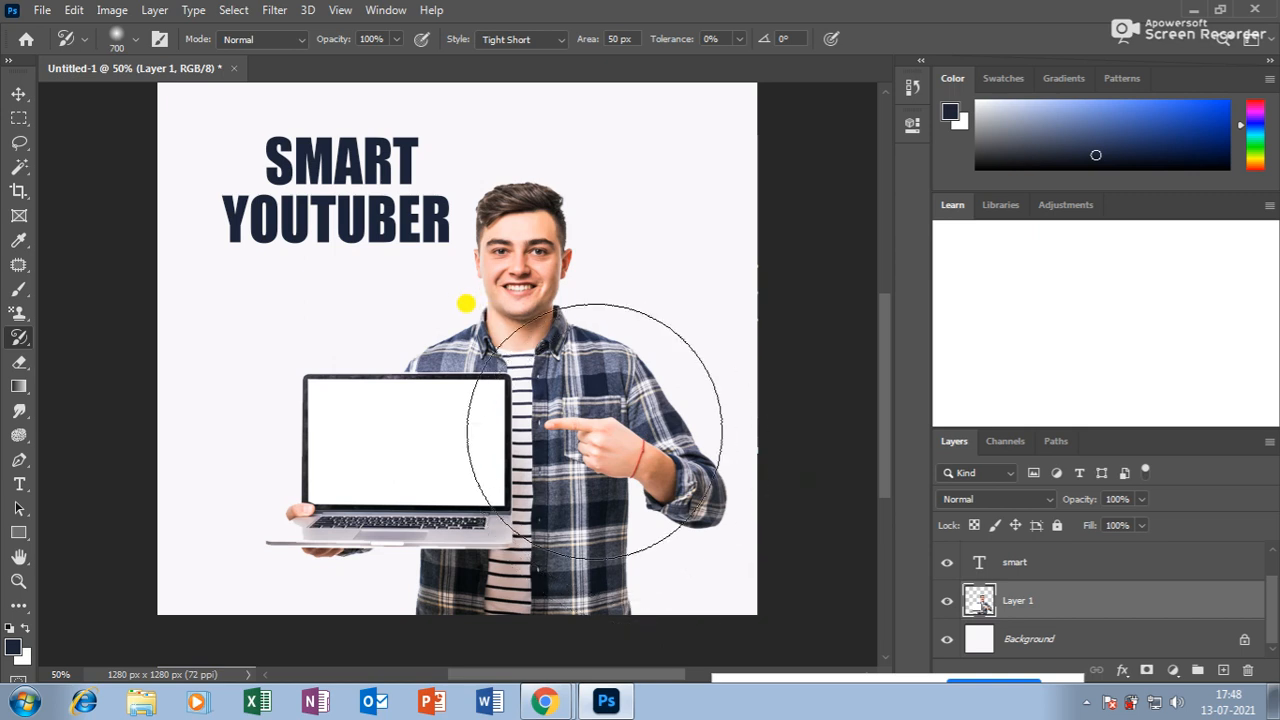
{"action": "key", "text": "bracketleft"}
{"action": "key", "text": "bracketleft"}
{"action": "mouse_move", "coordinate": [617, 433]}
{"action": "left_mouse_down"}
{"action": "mouse_move", "coordinate": [594, 391]}
{"action": "mouse_move", "coordinate": [622, 382]}
{"action": "left_mouse_up"}
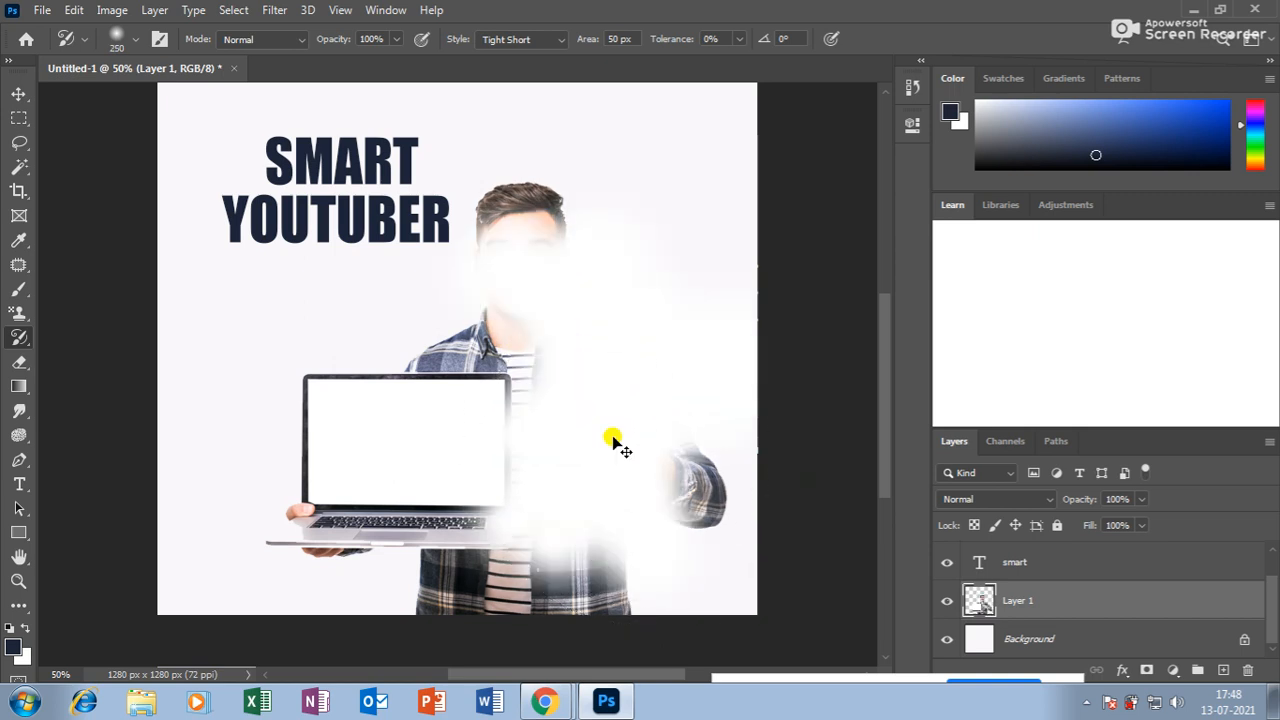
{"action": "key", "text": "ctrl+z"}
Open young-blackhaired-man-demonstrating-something-bright-laptop.jpg as its own document.
{"action": "left_click", "coordinate": [42, 10]}
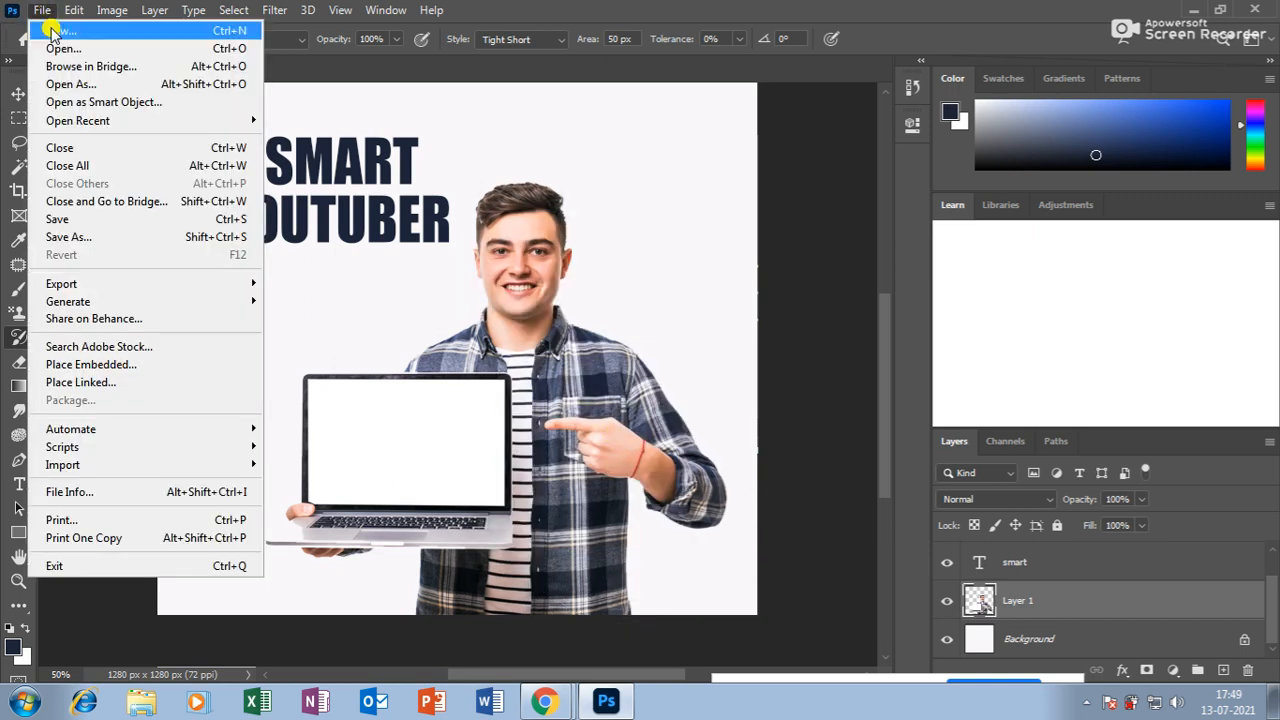
{"action": "left_click", "coordinate": [60, 48]}
{"action": "left_click", "coordinate": [224, 130]}
{"action": "left_click", "coordinate": [467, 425]}
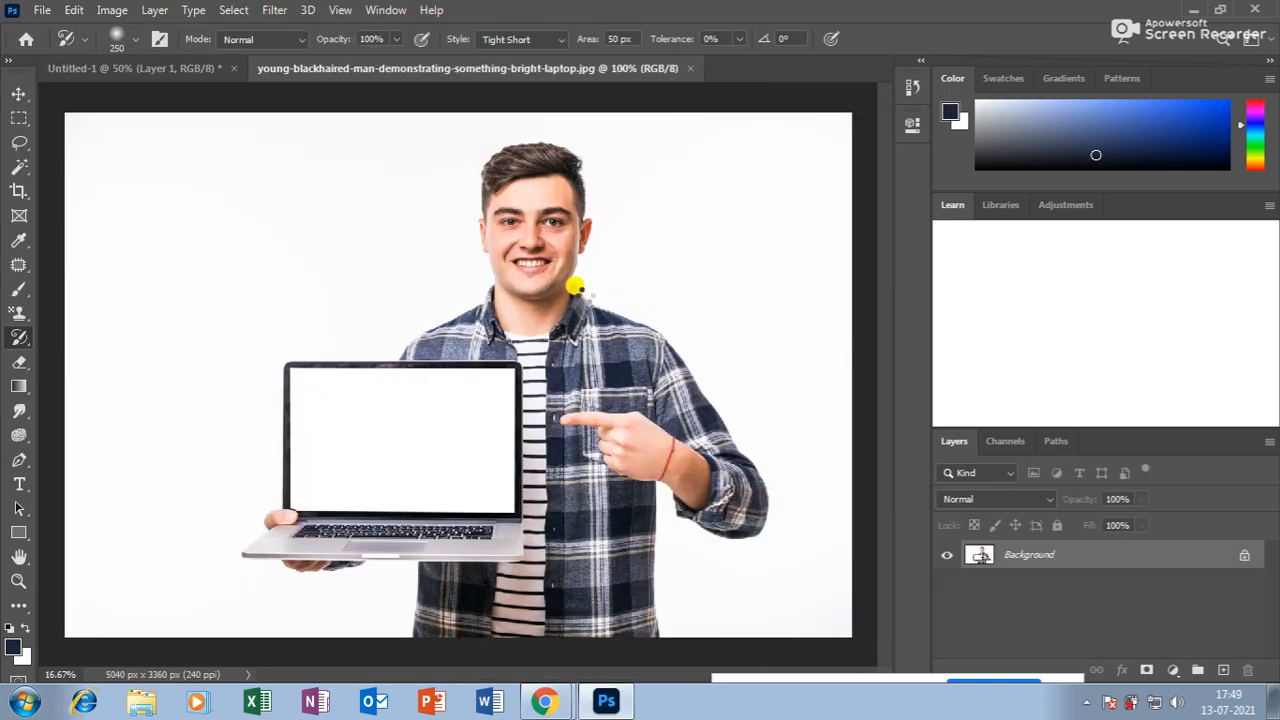
Test Art History Brush smears, revert with F12, then restore the photo with a 2100 px History Brush.
{"action": "mouse_move", "coordinate": [573, 316]}
{"action": "left_mouse_down"}
{"action": "mouse_move", "coordinate": [616, 360]}
{"action": "mouse_move", "coordinate": [658, 337]}
{"action": "mouse_move", "coordinate": [634, 451]}
{"action": "mouse_move", "coordinate": [574, 485]}
{"action": "mouse_move", "coordinate": [568, 573]}
{"action": "mouse_move", "coordinate": [586, 417]}
{"action": "mouse_move", "coordinate": [559, 326]}
{"action": "mouse_move", "coordinate": [612, 579]}
{"action": "mouse_move", "coordinate": [666, 561]}
{"action": "mouse_move", "coordinate": [685, 362]}
{"action": "mouse_move", "coordinate": [794, 532]}
{"action": "mouse_move", "coordinate": [579, 447]}
{"action": "mouse_move", "coordinate": [620, 570]}
{"action": "mouse_move", "coordinate": [653, 610]}
{"action": "mouse_move", "coordinate": [607, 424]}
{"action": "mouse_move", "coordinate": [524, 347]}
{"action": "mouse_move", "coordinate": [441, 340]}
{"action": "mouse_move", "coordinate": [506, 357]}
{"action": "mouse_move", "coordinate": [425, 614]}
{"action": "mouse_move", "coordinate": [527, 655]}
{"action": "left_mouse_up"}
{"action": "key", "text": "F12"}
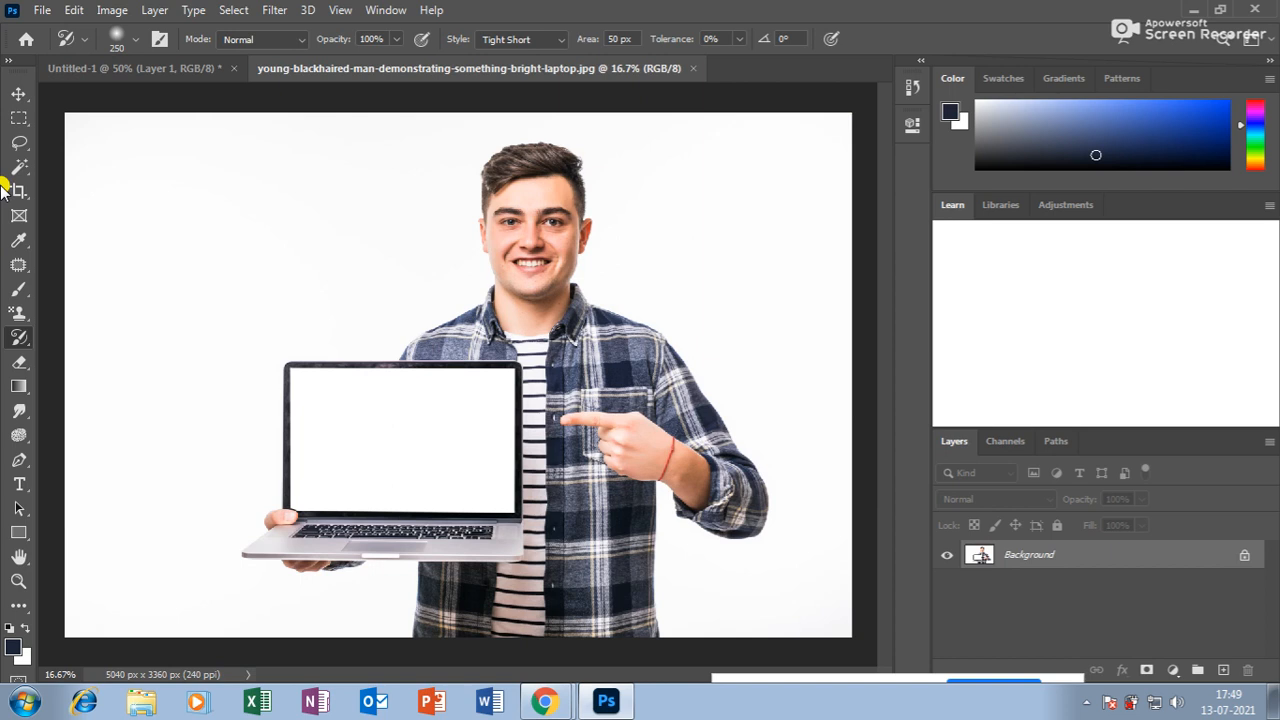
{"action": "mouse_move", "coordinate": [16, 343]}
{"action": "left_mouse_down"}
{"action": "mouse_move", "coordinate": [40, 333]}
{"action": "mouse_move", "coordinate": [109, 357]}
{"action": "mouse_move", "coordinate": [113, 338]}
{"action": "mouse_move", "coordinate": [109, 355]}
{"action": "left_mouse_up"}
{"action": "mouse_move", "coordinate": [313, 358]}
{"action": "left_mouse_down"}
{"action": "mouse_move", "coordinate": [303, 343]}
{"action": "mouse_move", "coordinate": [354, 457]}
{"action": "mouse_move", "coordinate": [615, 505]}
{"action": "left_mouse_up"}
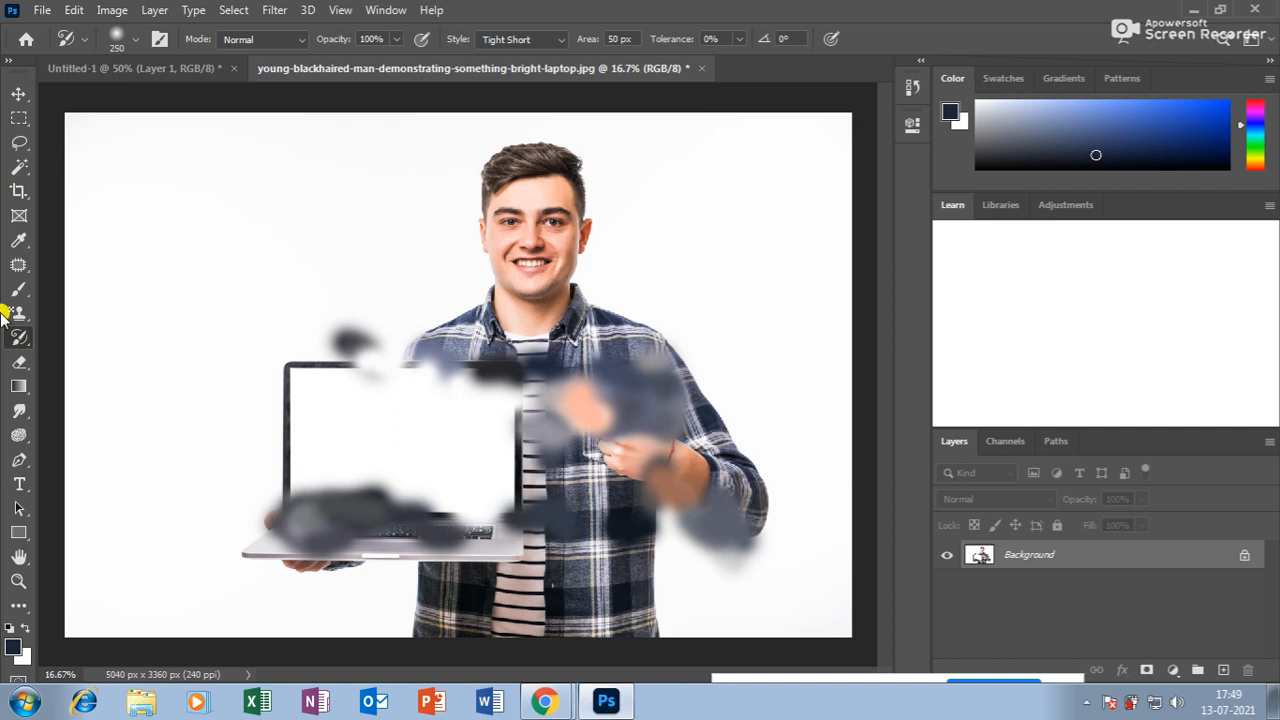
{"action": "left_click_drag", "start_coordinate": [19, 337], "coordinate": [80, 338]}
{"action": "left_click_drag", "start_coordinate": [385, 482], "coordinate": [288, 497]}
{"action": "mouse_move", "coordinate": [202, 500]}
{"action": "left_mouse_down"}
{"action": "mouse_move", "coordinate": [436, 427]}
{"action": "mouse_move", "coordinate": [420, 419]}
{"action": "left_mouse_up"}
{"action": "key", "text": "bracketright"}
{"action": "key", "text": "bracketright"}
{"action": "key", "text": "bracketright"}
{"action": "key", "text": "bracketright"}
{"action": "key", "text": "bracketright"}
{"action": "key", "text": "bracketright"}
{"action": "key", "text": "bracketright"}
{"action": "key", "text": "bracketright"}
{"action": "key", "text": "bracketright"}
{"action": "key", "text": "bracketright"}
{"action": "key", "text": "bracketright"}
{"action": "key", "text": "bracketright"}
{"action": "key", "text": "bracketright"}
{"action": "key", "text": "bracketright"}
{"action": "key", "text": "bracketright"}
{"action": "key", "text": "bracketright"}
{"action": "key", "text": "bracketright"}
{"action": "key", "text": "bracketright"}
{"action": "key", "text": "bracketright"}
{"action": "key", "text": "bracketright"}
{"action": "mouse_move", "coordinate": [327, 371]}
{"action": "left_mouse_down"}
{"action": "mouse_move", "coordinate": [378, 360]}
{"action": "mouse_move", "coordinate": [435, 482]}
{"action": "mouse_move", "coordinate": [276, 470]}
{"action": "mouse_move", "coordinate": [636, 442]}
{"action": "mouse_move", "coordinate": [508, 441]}
{"action": "mouse_move", "coordinate": [507, 566]}
{"action": "mouse_move", "coordinate": [307, 528]}
{"action": "mouse_move", "coordinate": [688, 387]}
{"action": "mouse_move", "coordinate": [461, 405]}
{"action": "mouse_move", "coordinate": [370, 451]}
{"action": "mouse_move", "coordinate": [557, 439]}
{"action": "mouse_move", "coordinate": [598, 372]}
{"action": "mouse_move", "coordinate": [700, 501]}
{"action": "mouse_move", "coordinate": [732, 513]}
{"action": "mouse_move", "coordinate": [463, 432]}
{"action": "mouse_move", "coordinate": [286, 527]}
{"action": "mouse_move", "coordinate": [468, 598]}
{"action": "mouse_move", "coordinate": [737, 384]}
{"action": "left_mouse_up"}
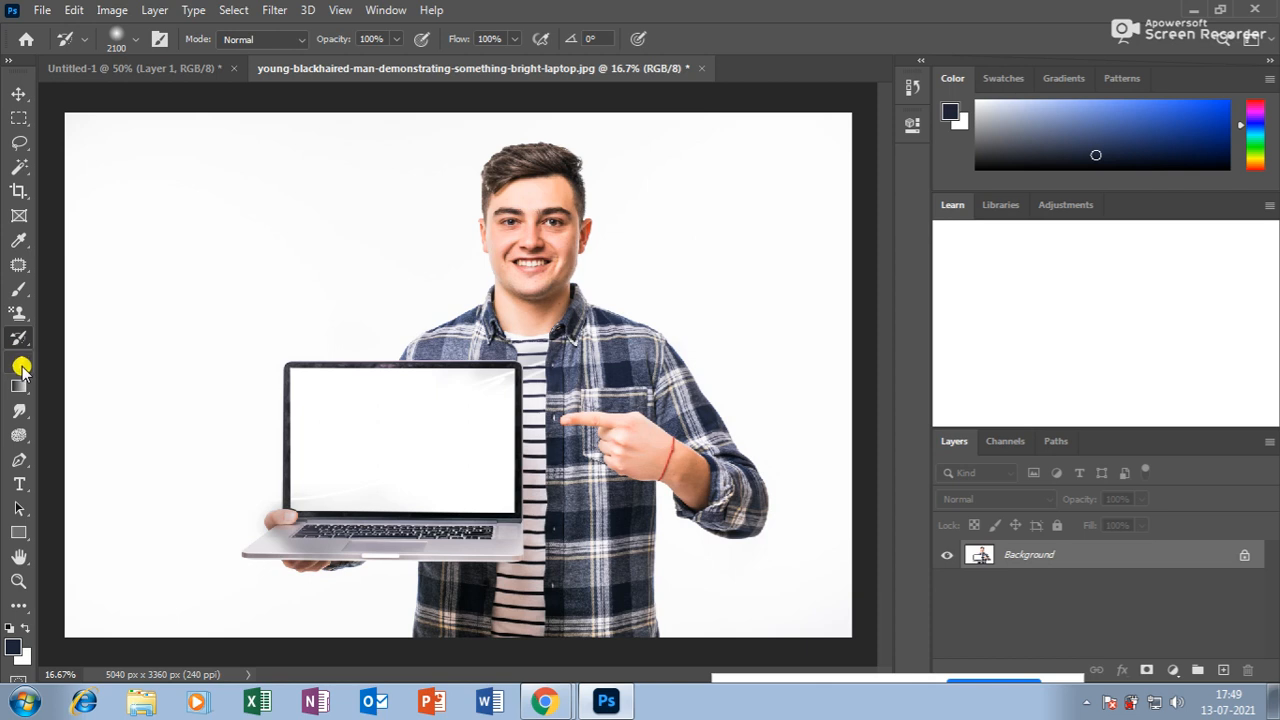
Float the laptop photo in its own window and check the Google Meet call.
{"action": "left_click", "coordinate": [19, 94]}
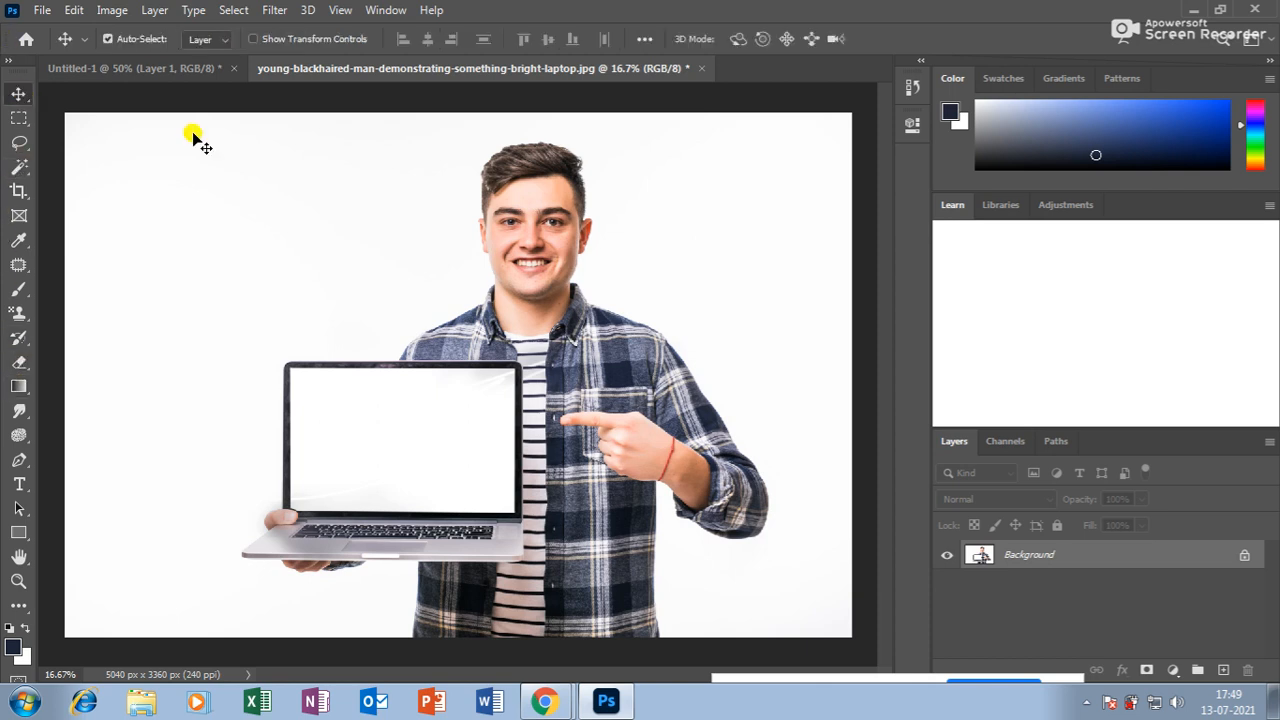
{"action": "left_click_drag", "start_coordinate": [497, 73], "coordinate": [492, 100]}
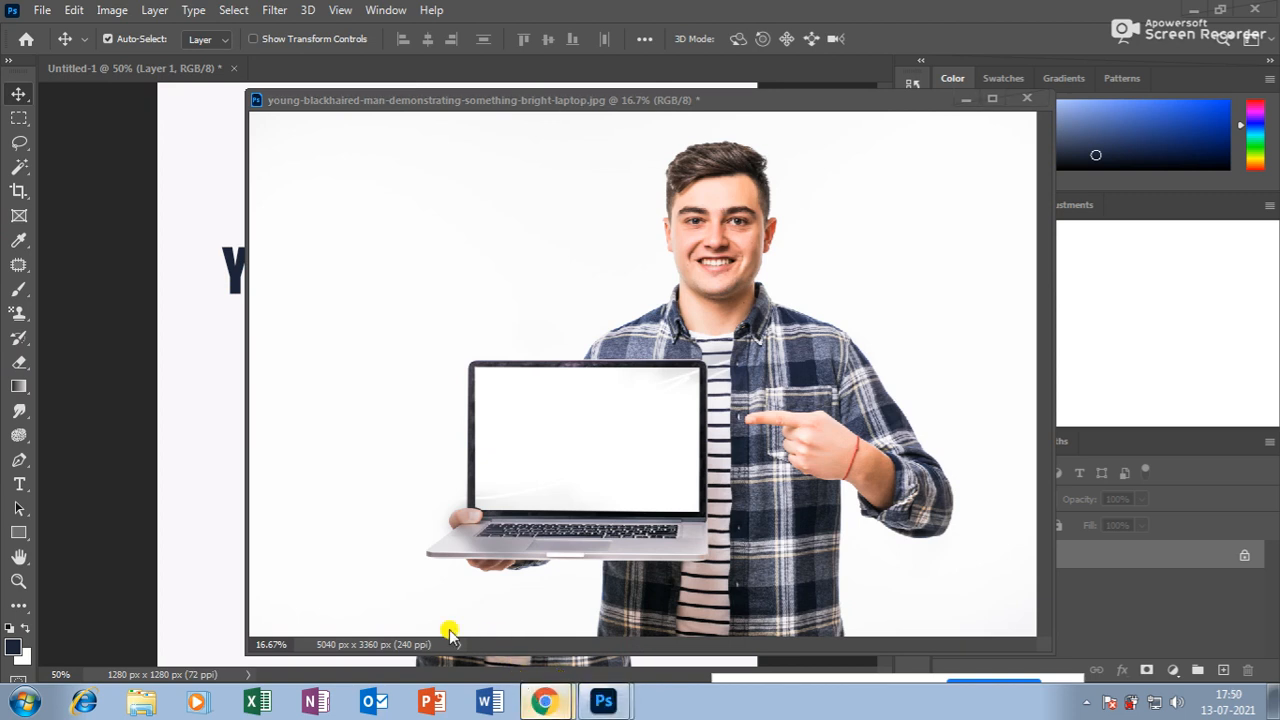
{"action": "key", "text": "alt+Tab"}
{"action": "left_click", "coordinate": [787, 15]}
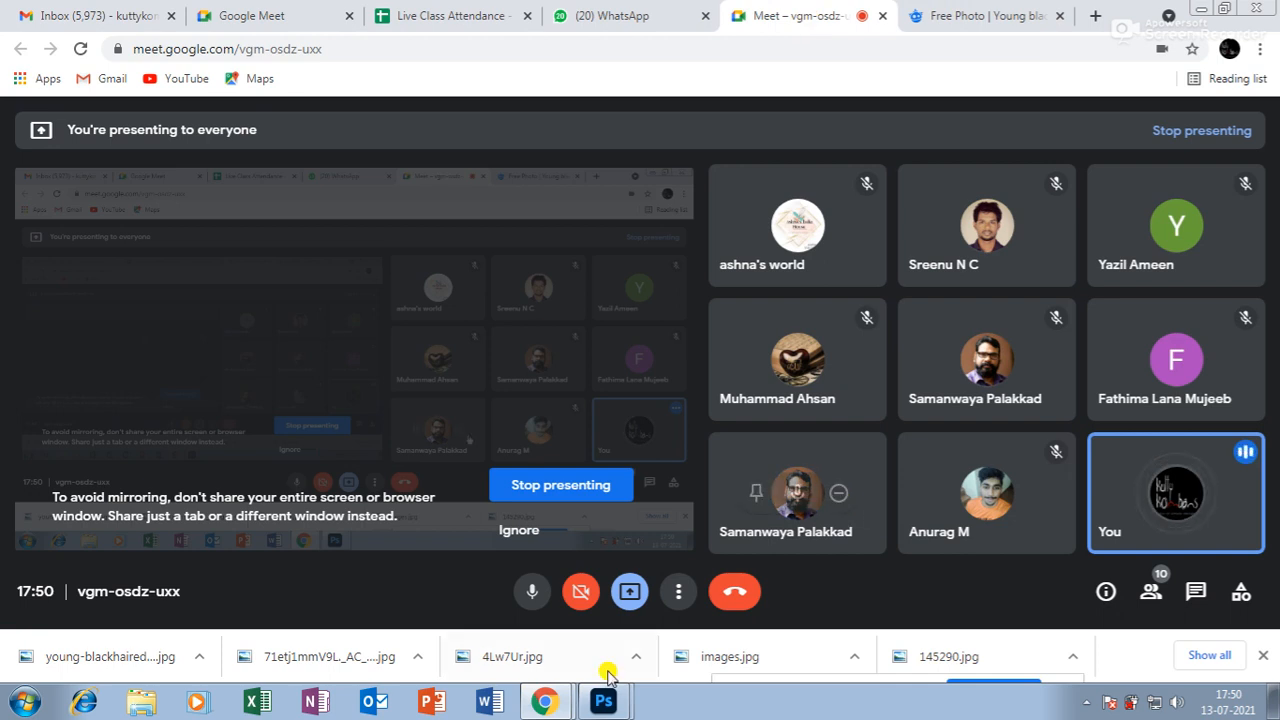
Dismiss the Meet notification, close the laptop photo choosing No, and bring Chrome forward.
{"action": "key", "text": "alt+Tab"}
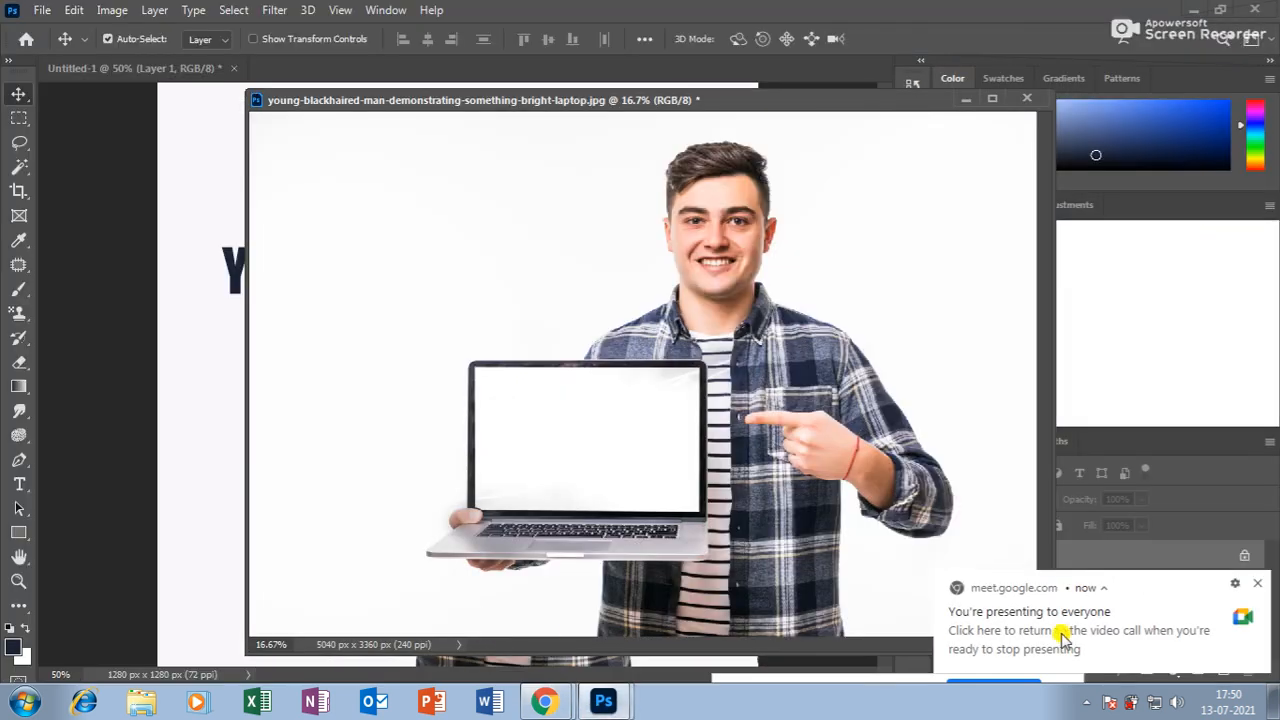
{"action": "left_click", "coordinate": [1260, 588]}
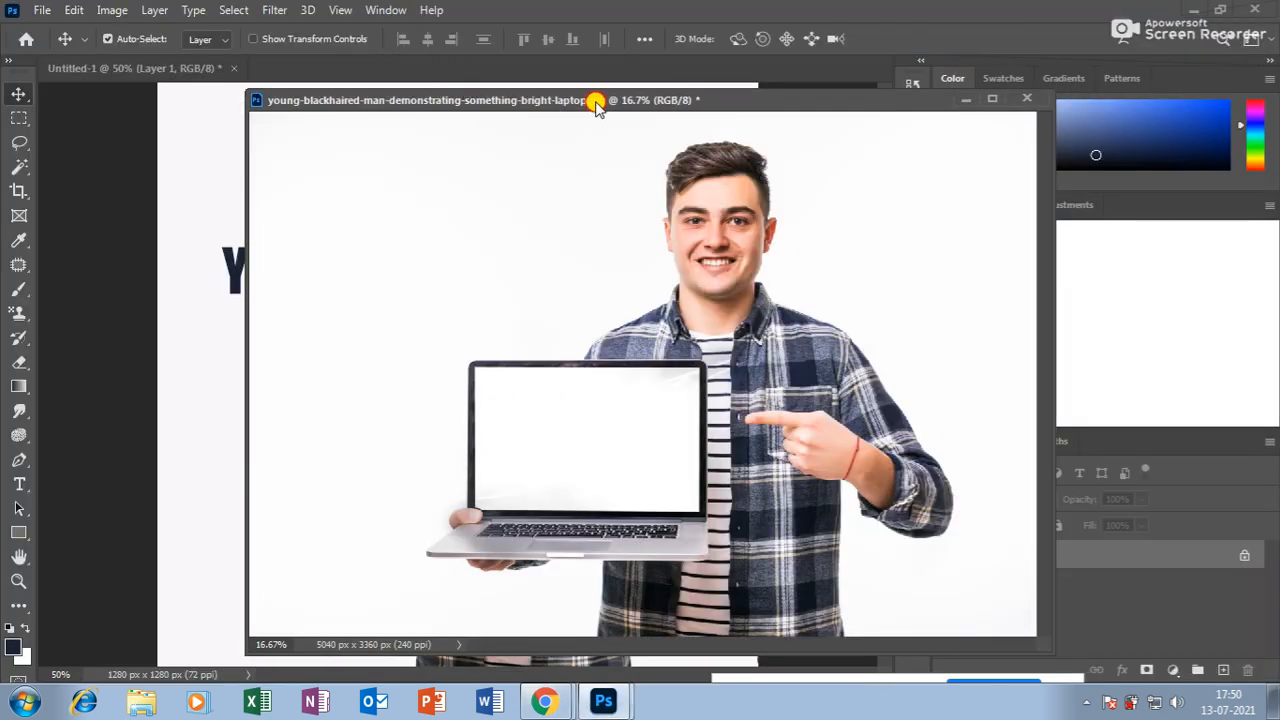
{"action": "left_click_drag", "start_coordinate": [591, 100], "coordinate": [486, 136]}
{"action": "left_click", "coordinate": [924, 137]}
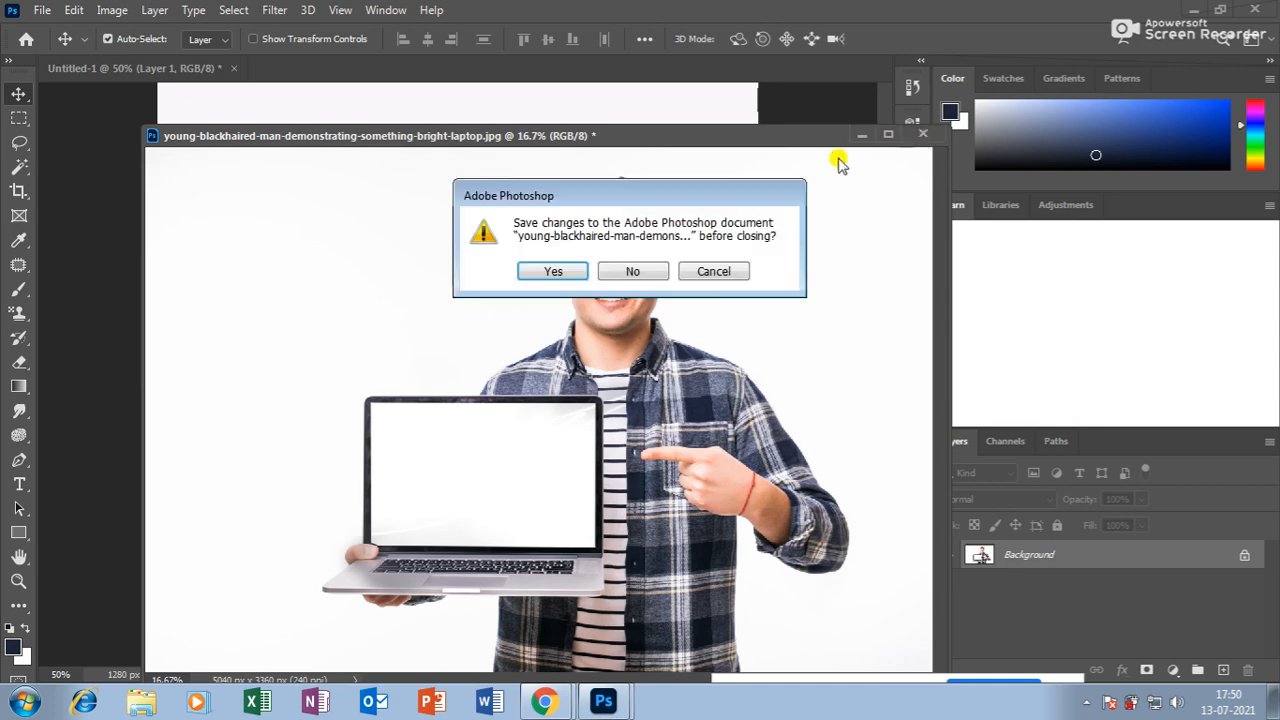
{"action": "left_click", "coordinate": [632, 270]}
{"action": "left_click", "coordinate": [542, 703]}
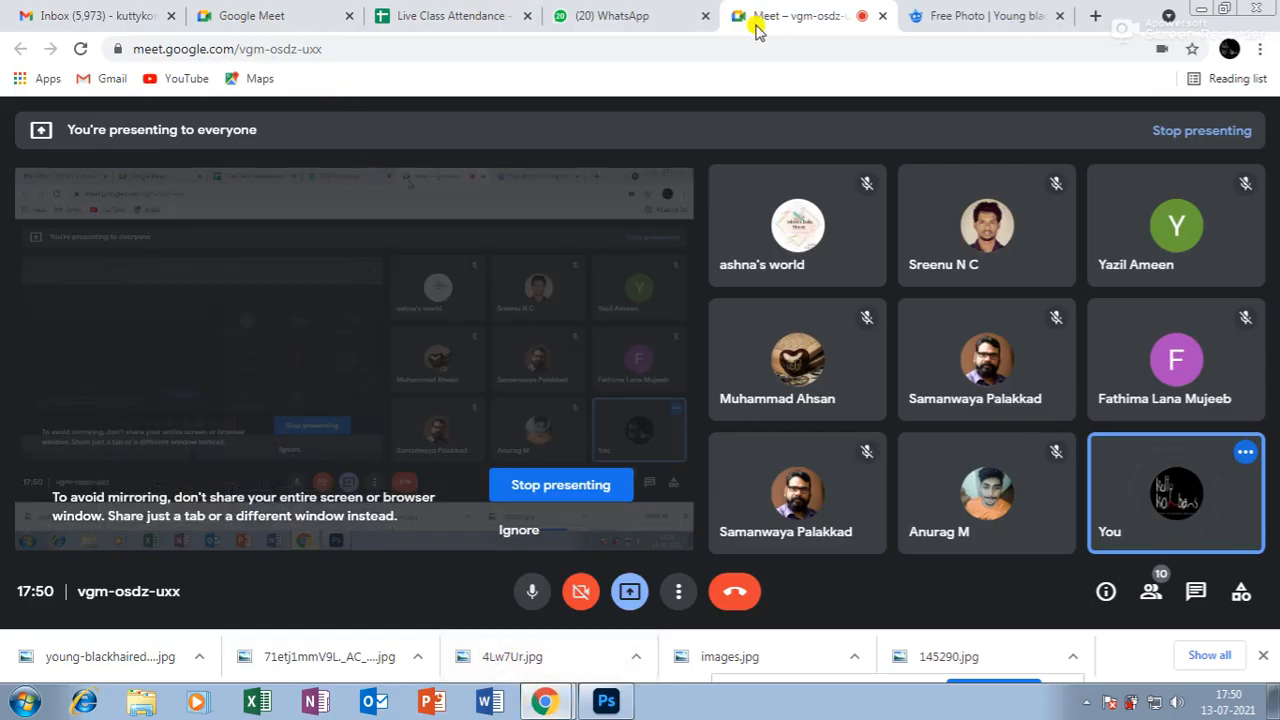
View the Freepik Free Photo page, then return to the Untitled-1 design in Photoshop.
{"action": "left_click", "coordinate": [964, 20]}
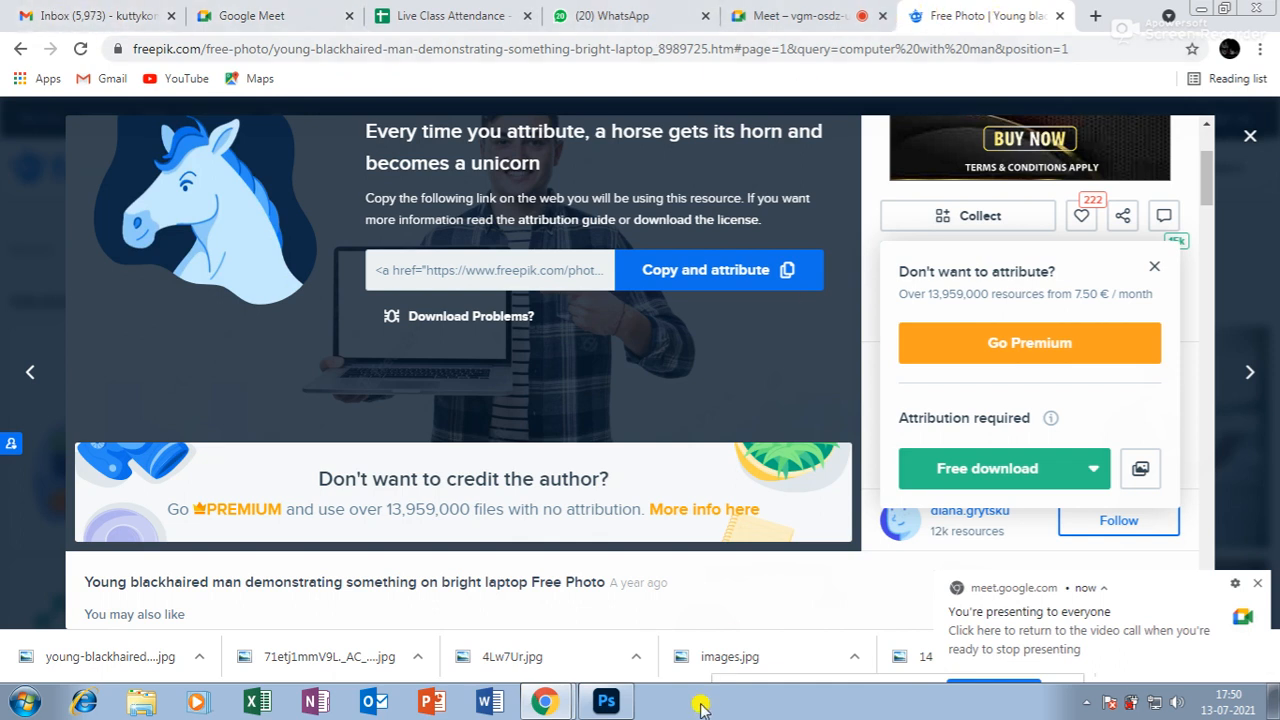
{"action": "left_click", "coordinate": [606, 701]}
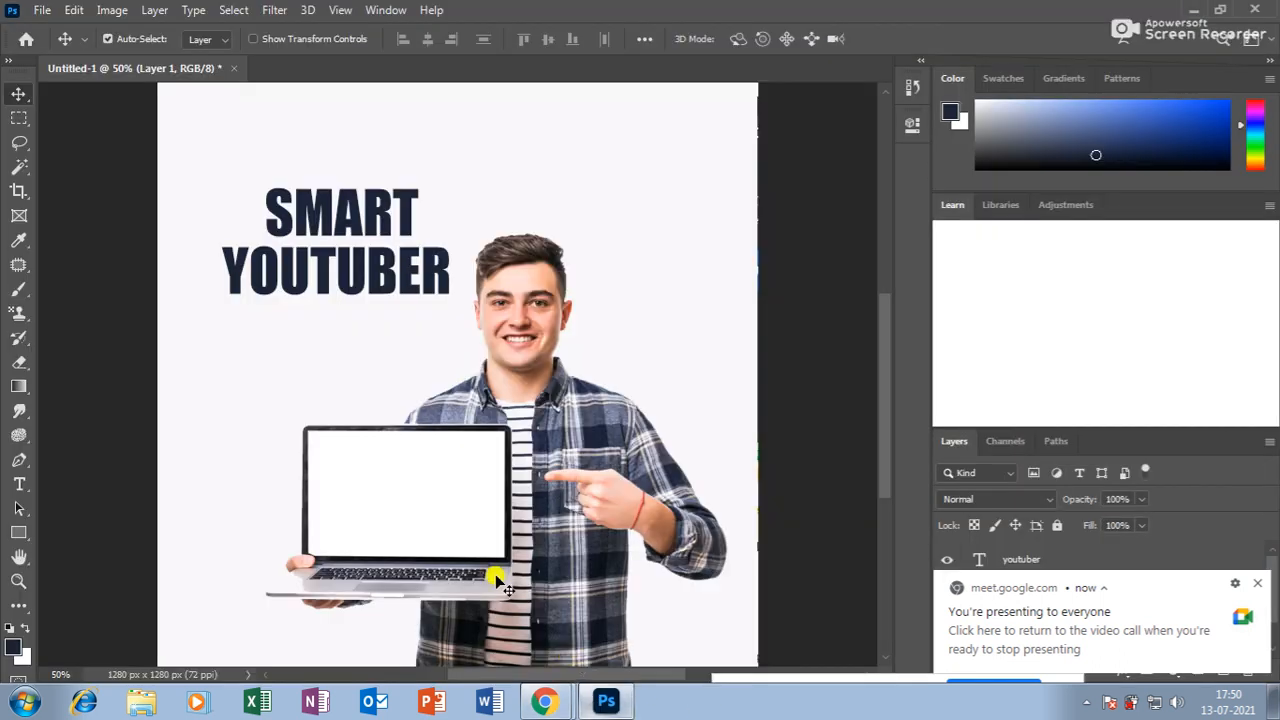
Browse Downloads and Desktop in the Open dialog, cancel, and switch to Chrome's Freepik page.
{"action": "left_click", "coordinate": [42, 10]}
{"action": "left_click", "coordinate": [48, 46]}
{"action": "left_click", "coordinate": [72, 128]}
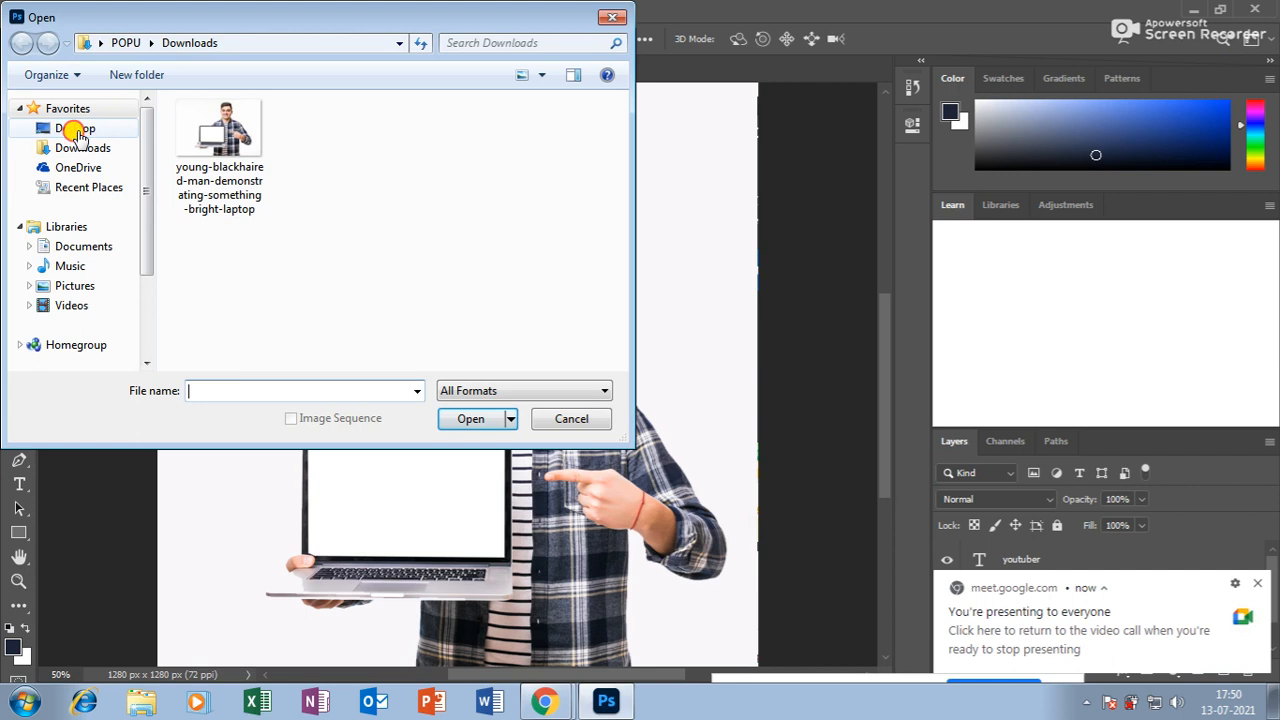
{"action": "left_click_drag", "start_coordinate": [620, 132], "coordinate": [626, 86]}
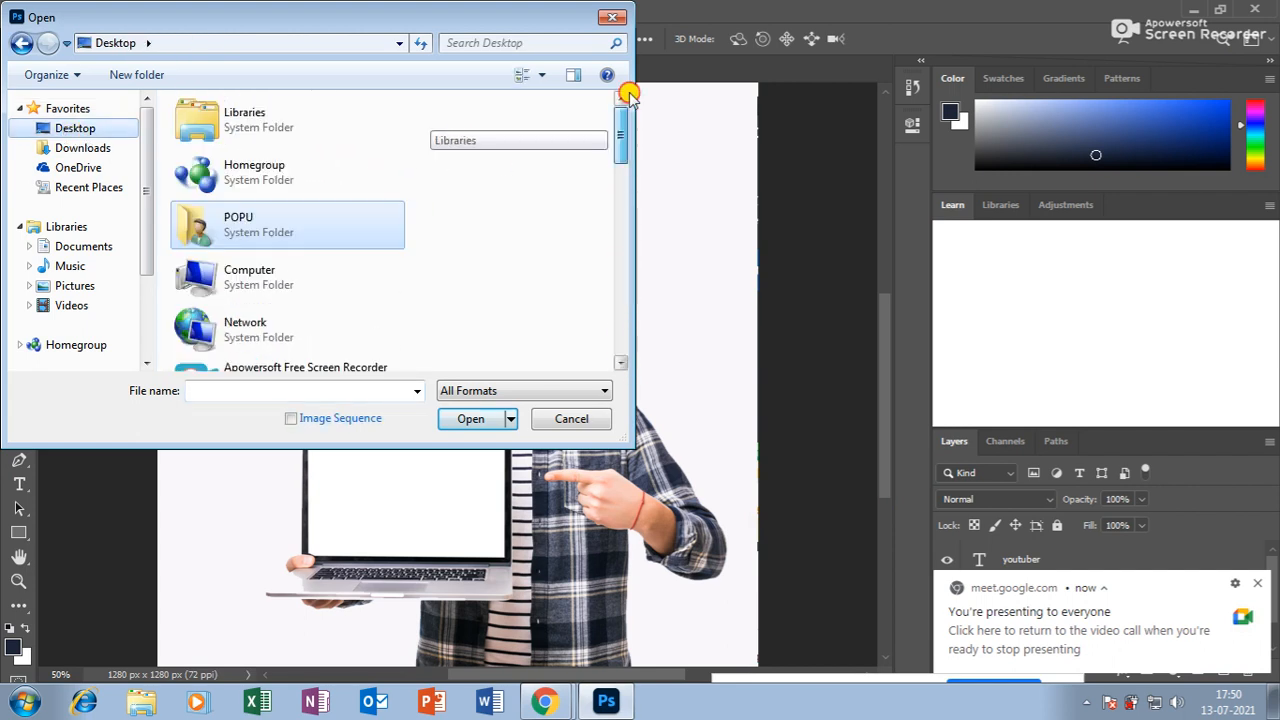
{"action": "left_click", "coordinate": [570, 421]}
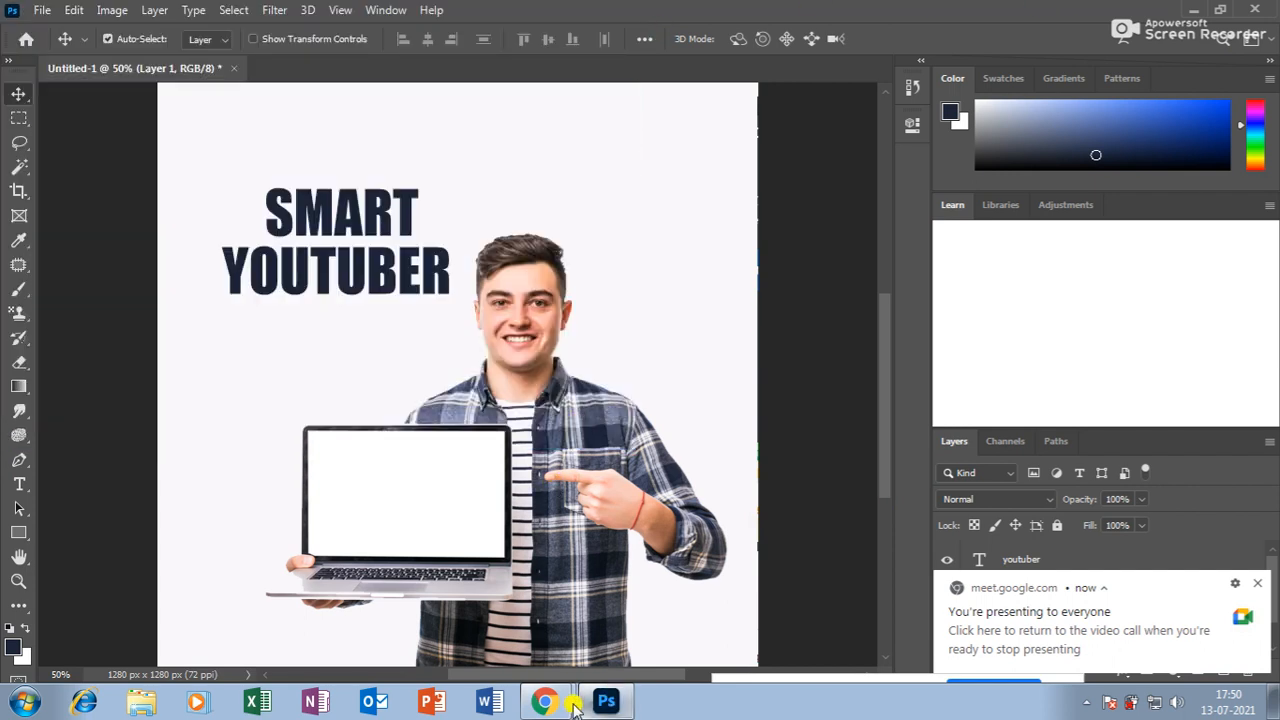
{"action": "left_click", "coordinate": [511, 630]}
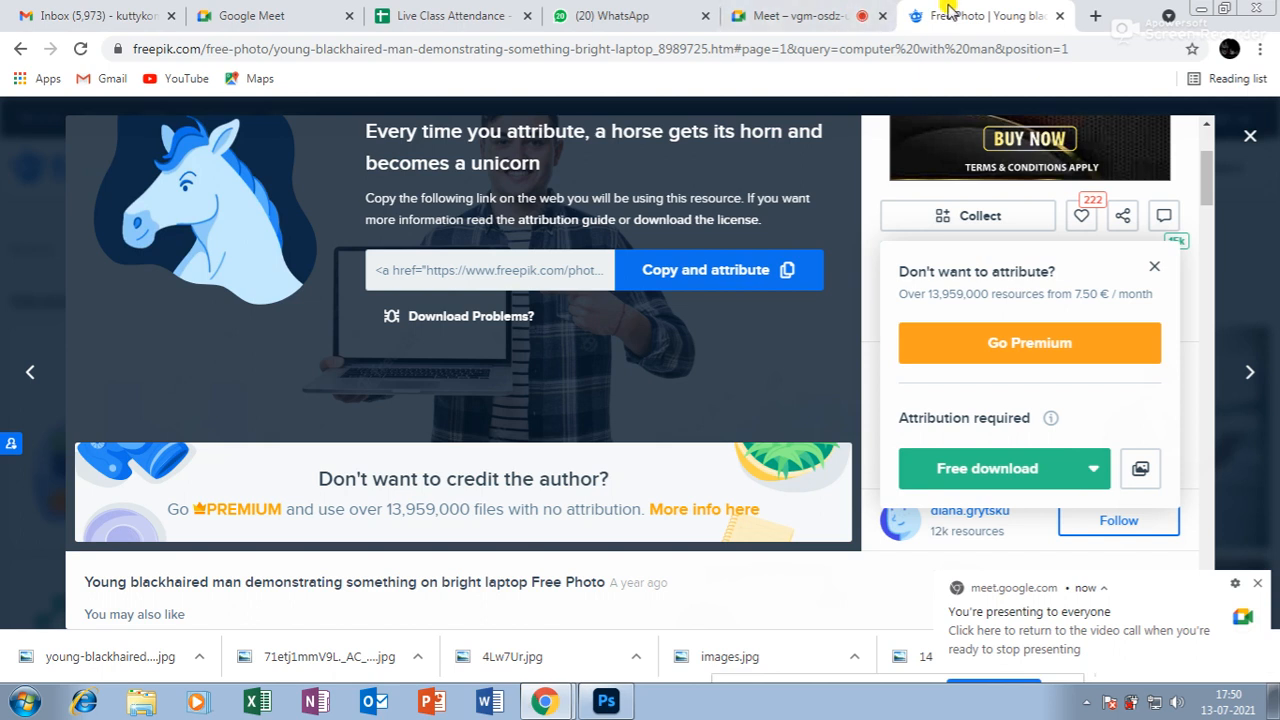
Return to the results and search Freepik for 'modern boy', fixing the misspelled query.
{"action": "scroll", "coordinate": [467, 290], "scroll_direction": "up", "scroll_amount": 2}
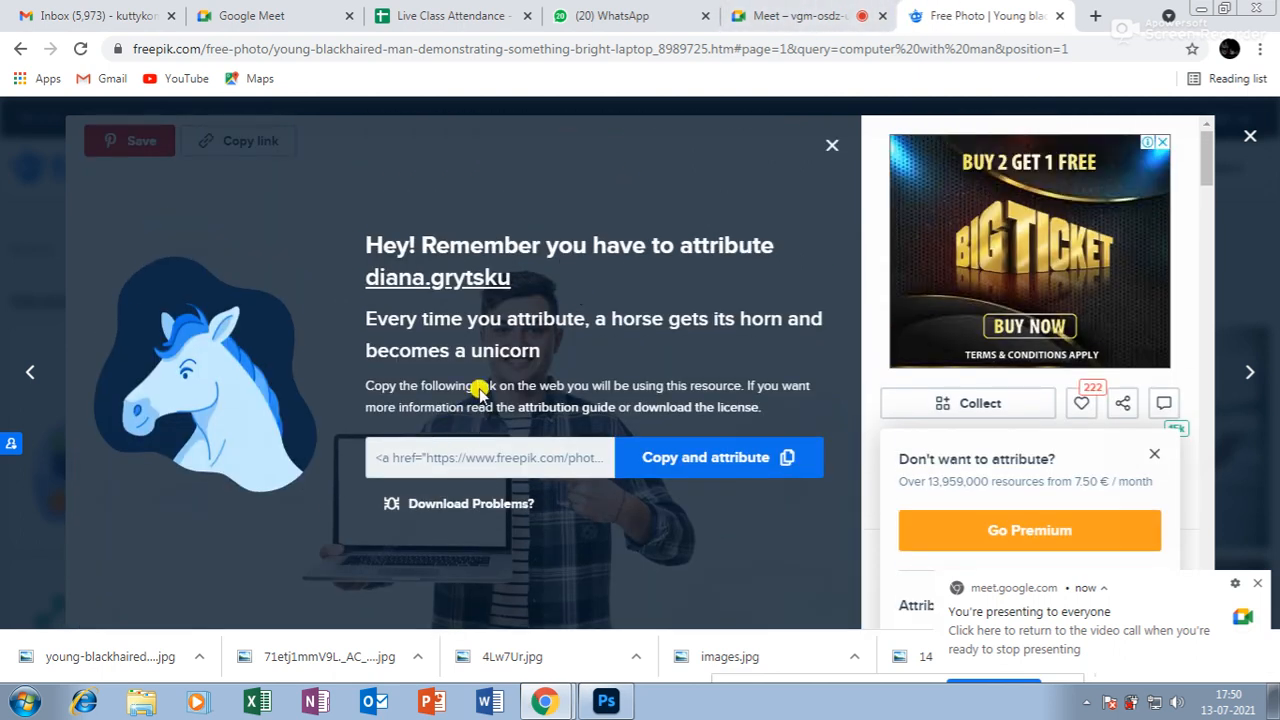
{"action": "left_click", "coordinate": [18, 49]}
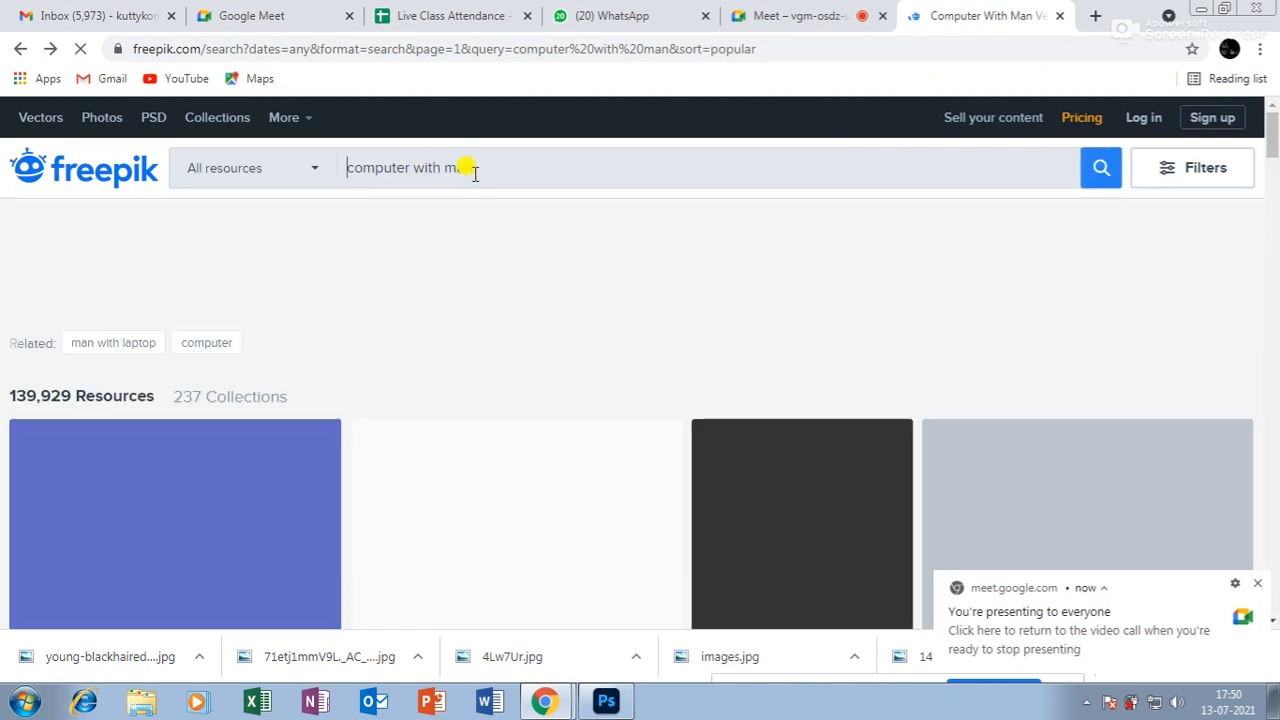
{"action": "left_click", "coordinate": [473, 167]}
{"action": "type", "text": "no"}
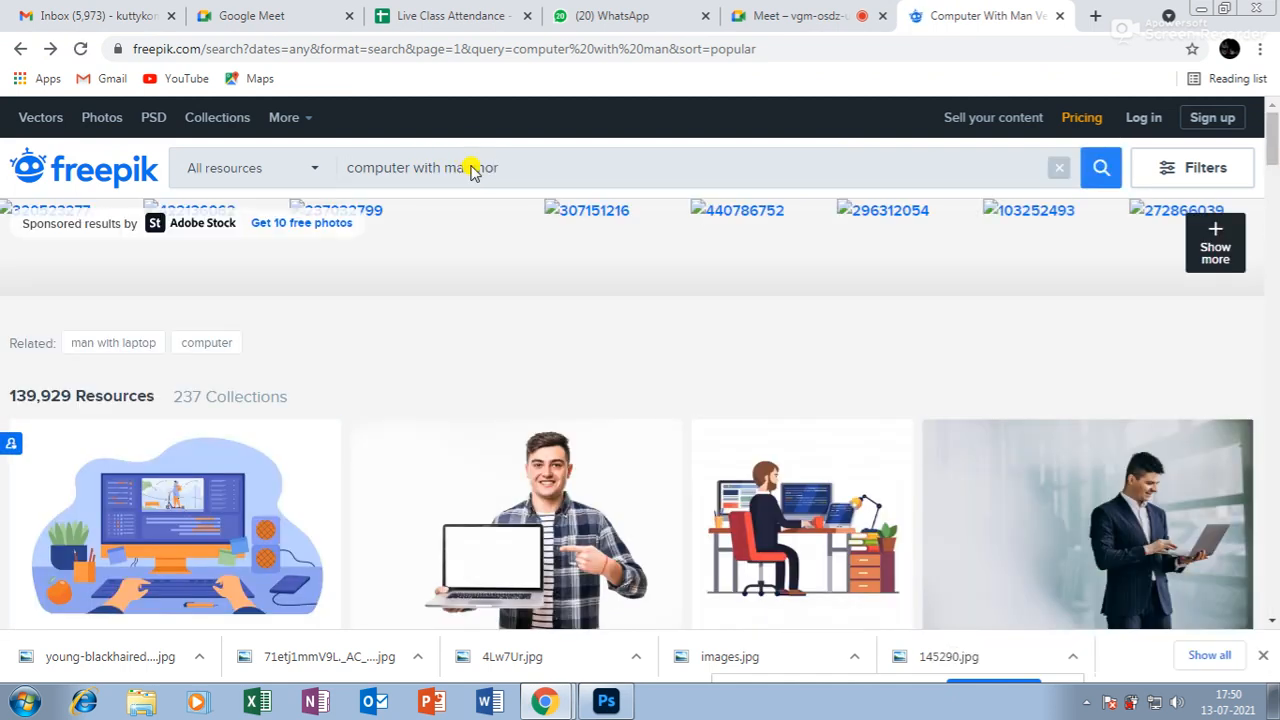
{"action": "key", "text": "BackSpace"}
{"action": "key", "text": "BackSpace"}
{"action": "key", "text": "BackSpace"}
{"action": "key", "text": "BackSpace"}
{"action": "key", "text": "BackSpace"}
{"action": "key", "text": "BackSpace"}
{"action": "type", "text": "mordern"}
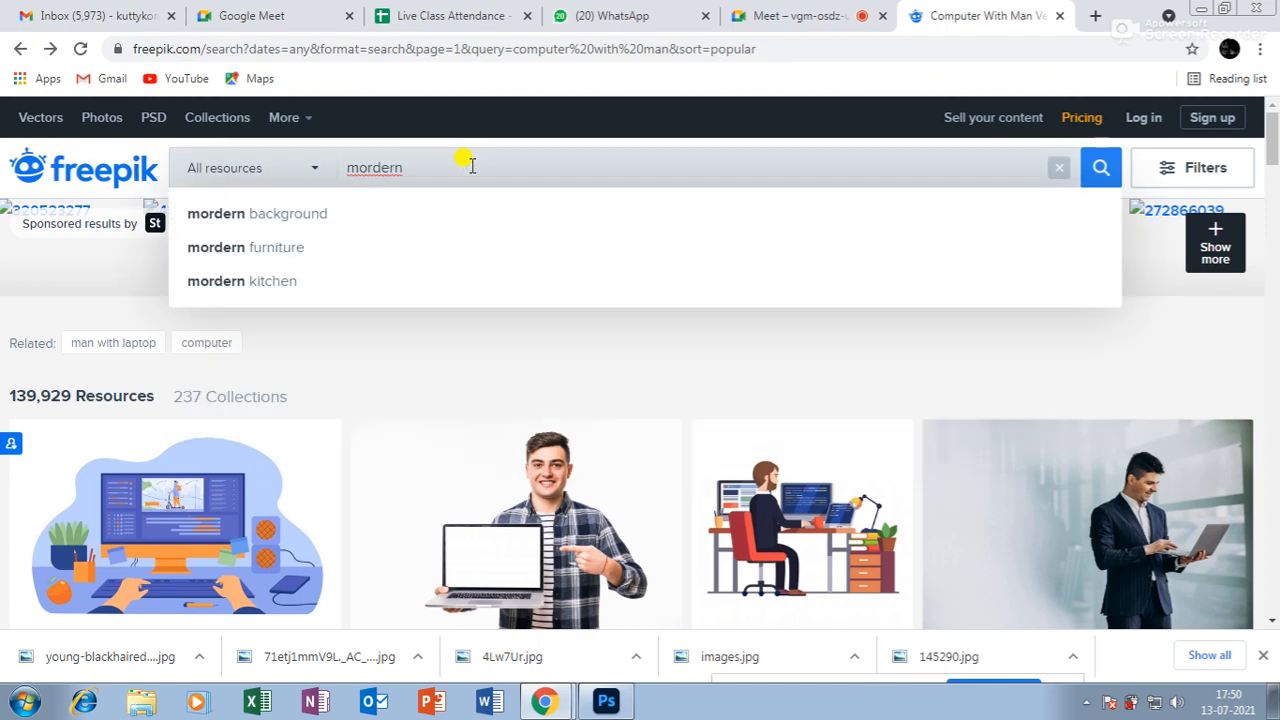
{"action": "type", "text": " boy"}
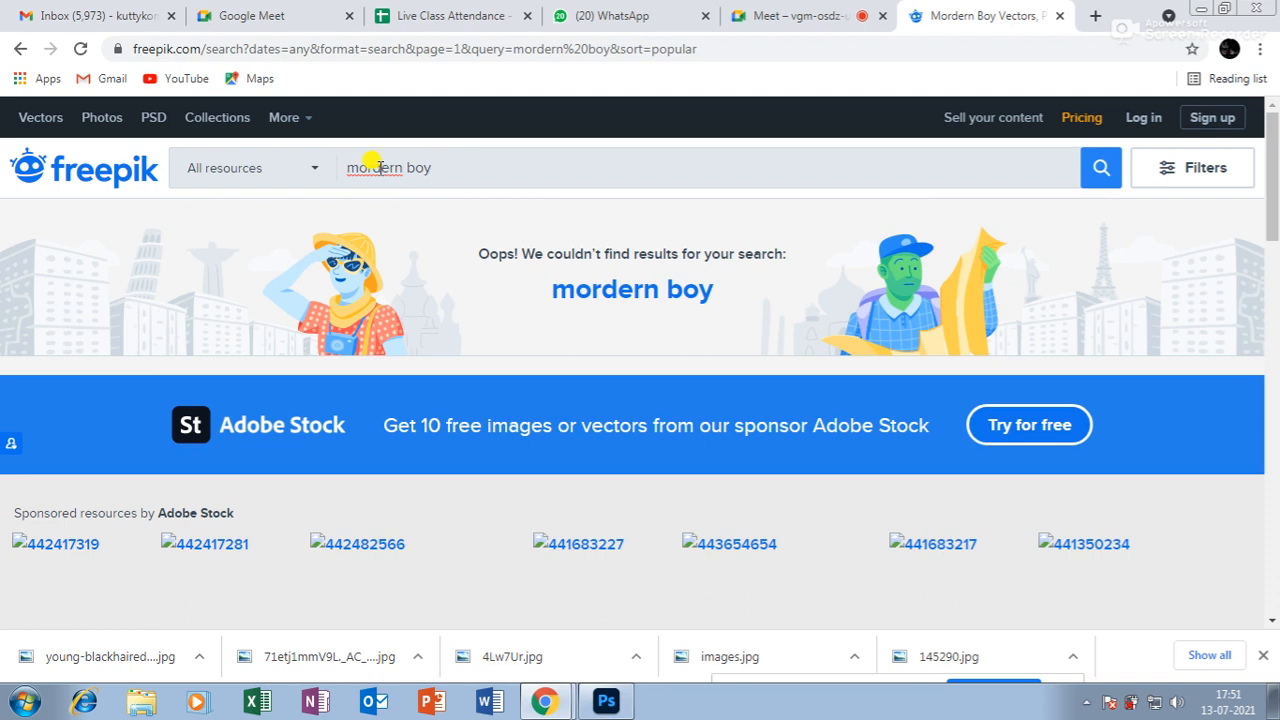
{"action": "right_click", "coordinate": [388, 168]}
{"action": "left_click", "coordinate": [430, 190]}
{"action": "key", "text": "Return"}
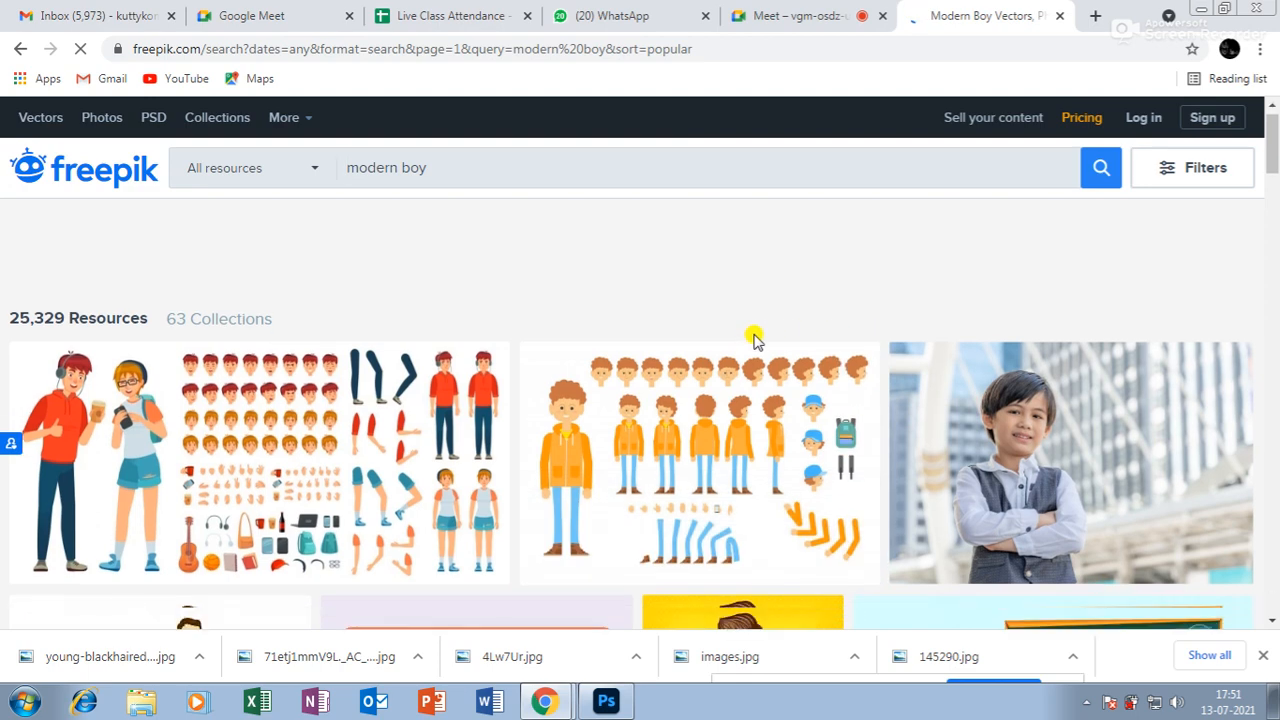
Scroll through the modern boy search results.
{"action": "scroll", "coordinate": [900, 375], "scroll_direction": "down", "scroll_amount": 8}
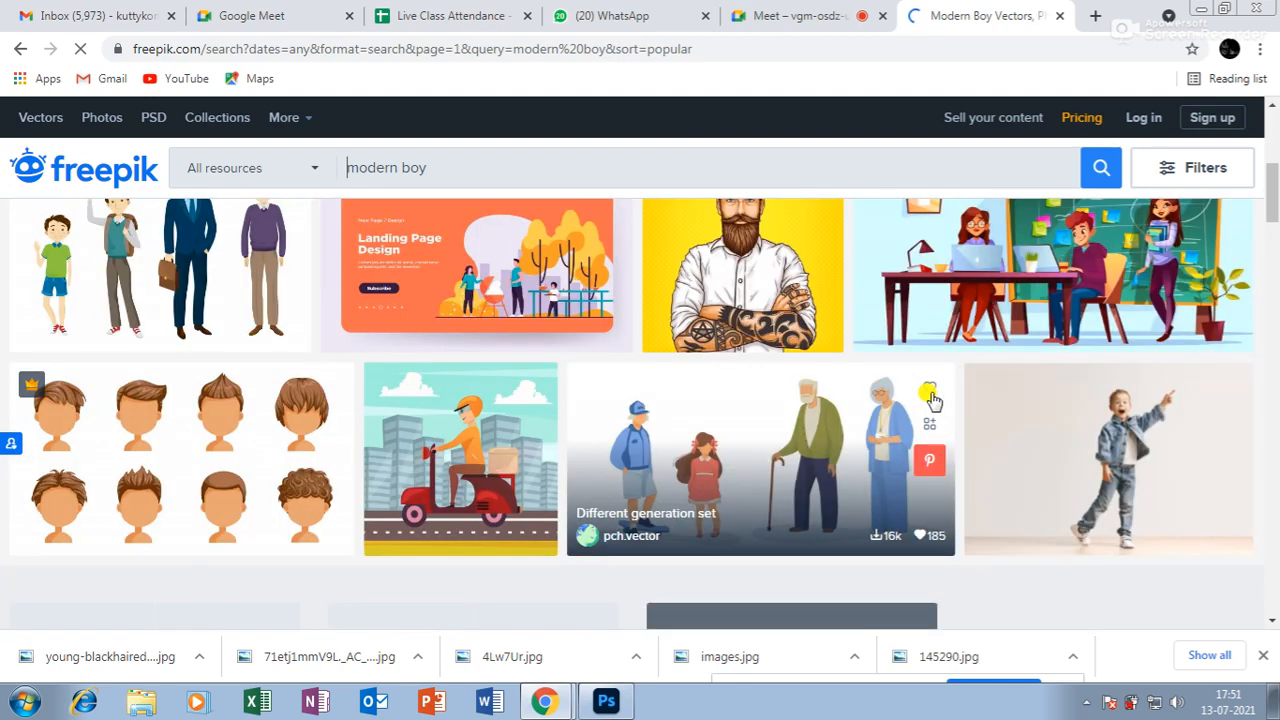
{"action": "scroll", "coordinate": [930, 400], "scroll_direction": "down", "scroll_amount": 4}
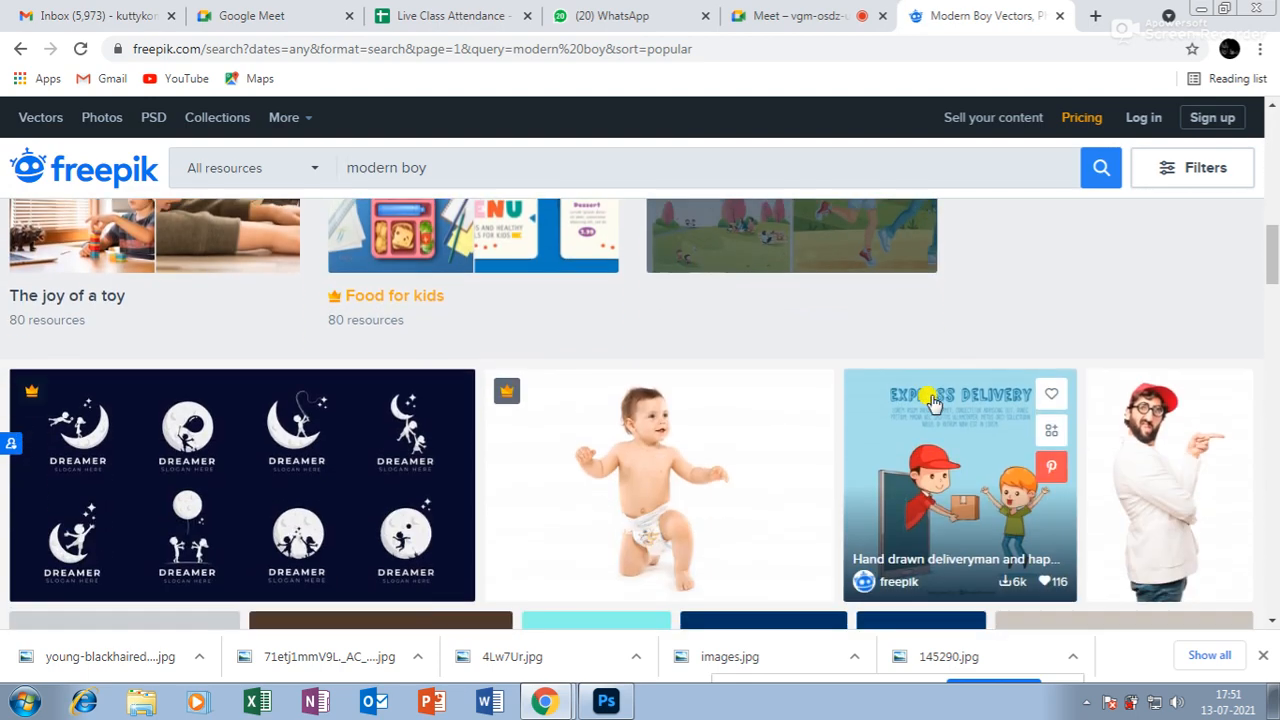
{"action": "scroll", "coordinate": [928, 387], "scroll_direction": "down", "scroll_amount": 3}
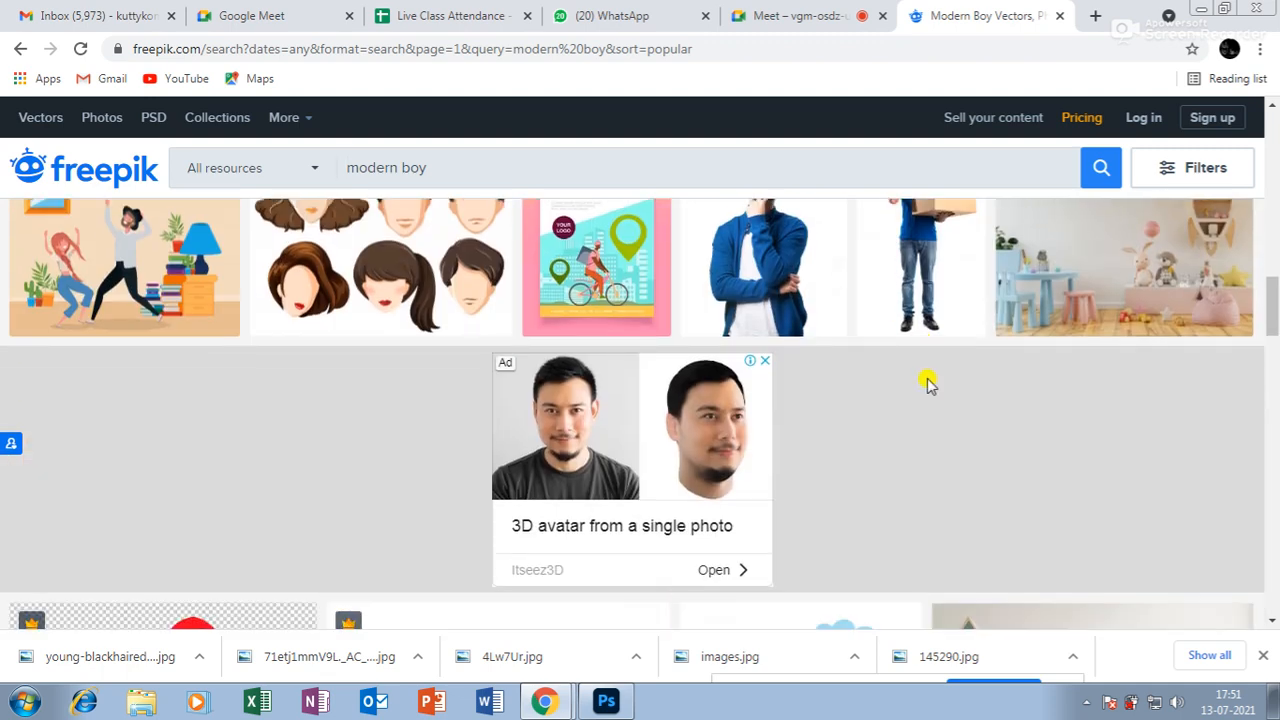
{"action": "scroll", "coordinate": [928, 387], "scroll_direction": "down", "scroll_amount": 3}
{"action": "scroll", "coordinate": [930, 392], "scroll_direction": "down", "scroll_amount": 3}
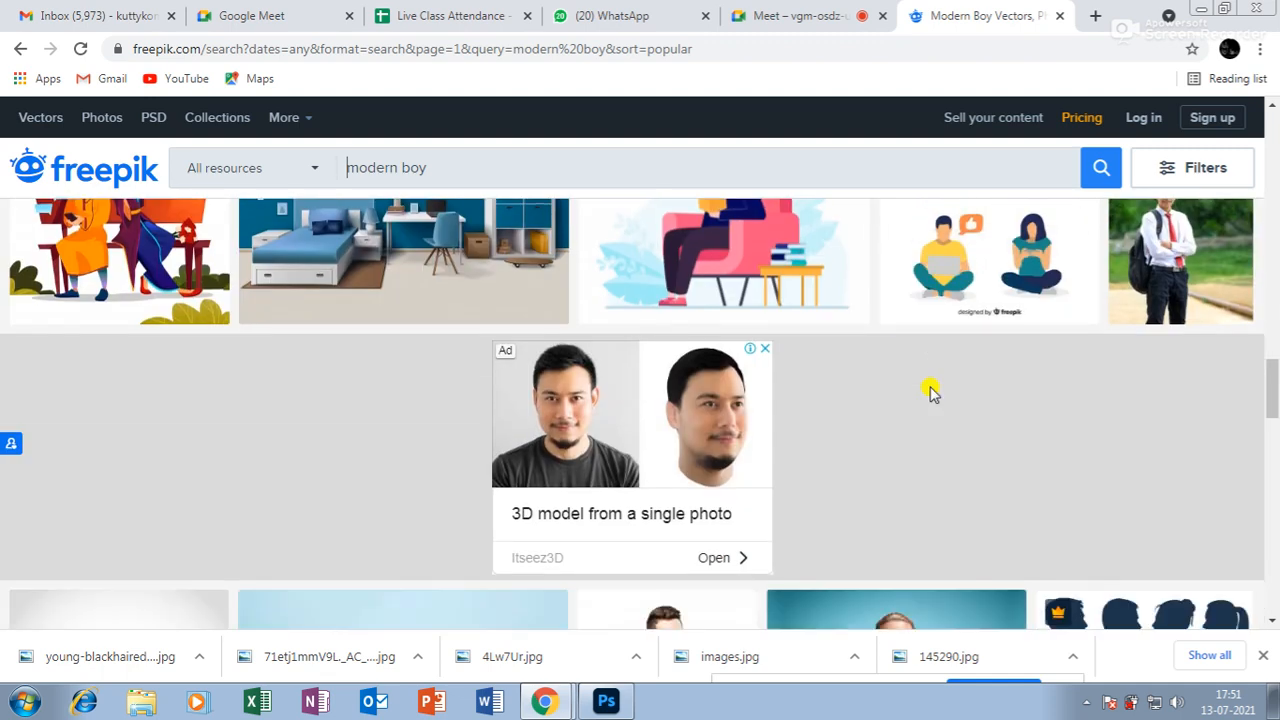
{"action": "scroll", "coordinate": [930, 394], "scroll_direction": "down", "scroll_amount": 3}
{"action": "scroll", "coordinate": [930, 395], "scroll_direction": "down", "scroll_amount": 3}
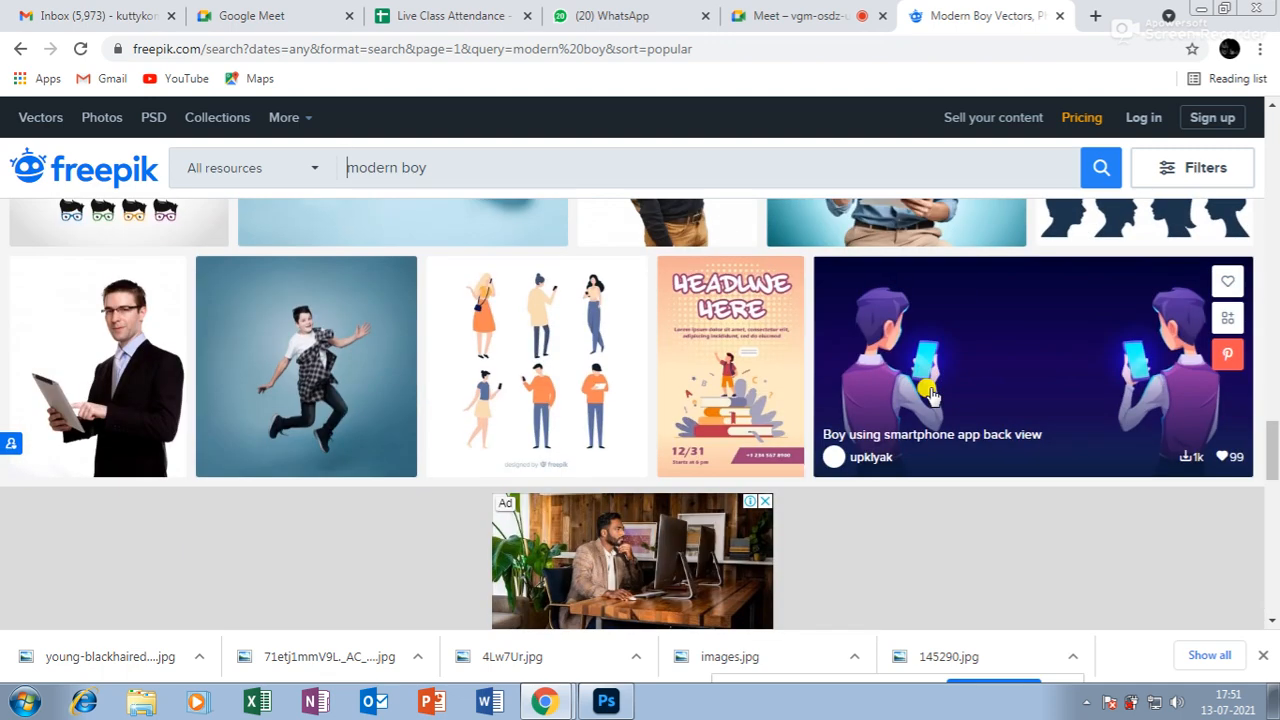
{"action": "scroll", "coordinate": [930, 395], "scroll_direction": "down", "scroll_amount": 3}
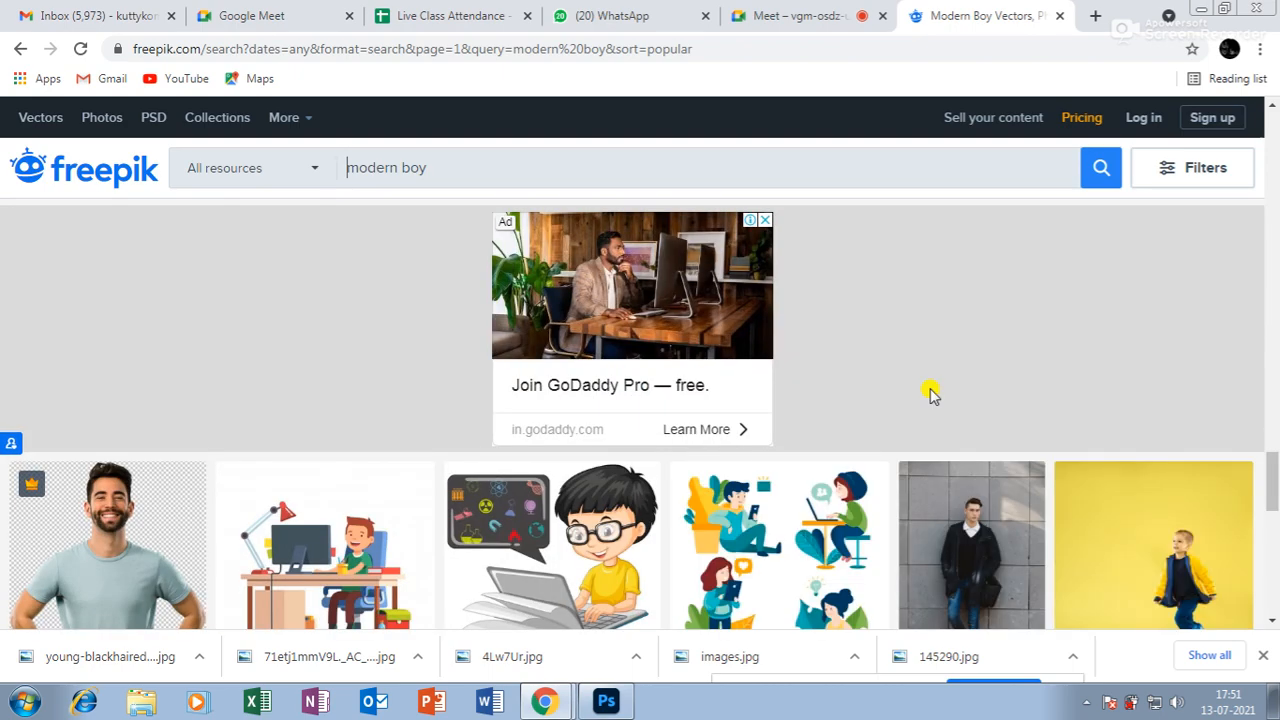
{"action": "scroll", "coordinate": [930, 394], "scroll_direction": "down", "scroll_amount": 10}
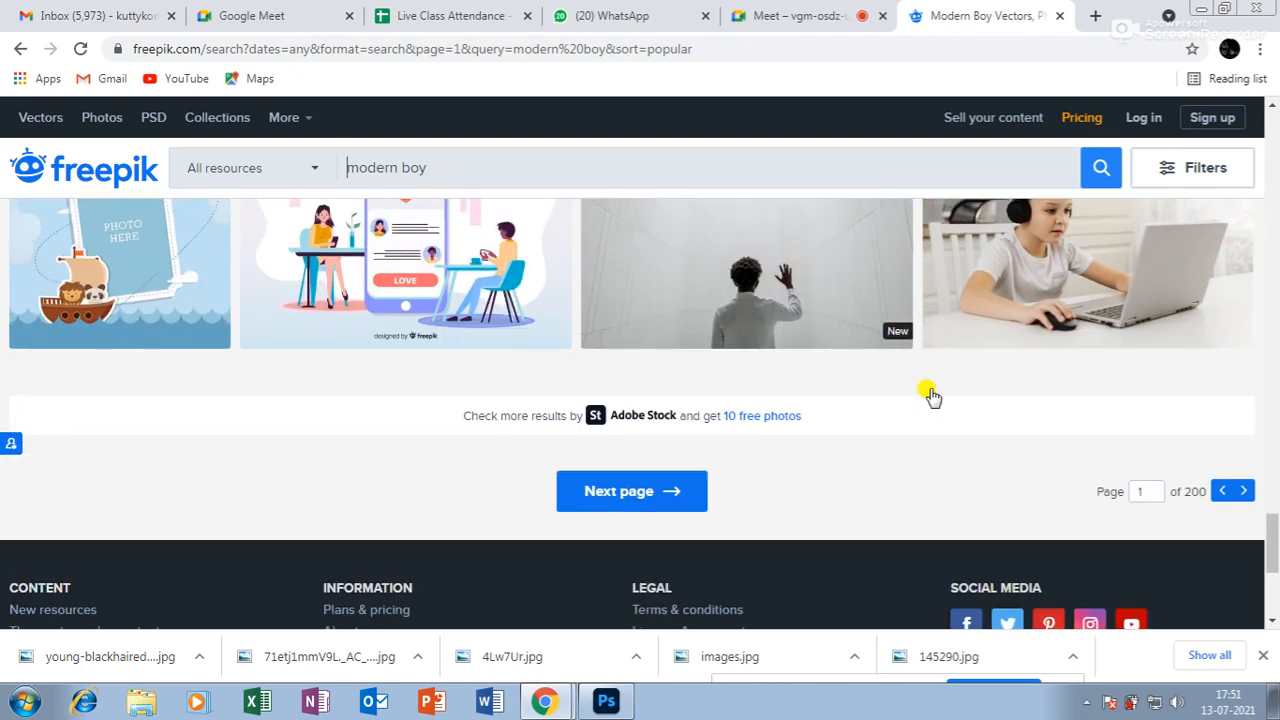
{"action": "scroll", "coordinate": [930, 395], "scroll_direction": "up", "scroll_amount": 15}
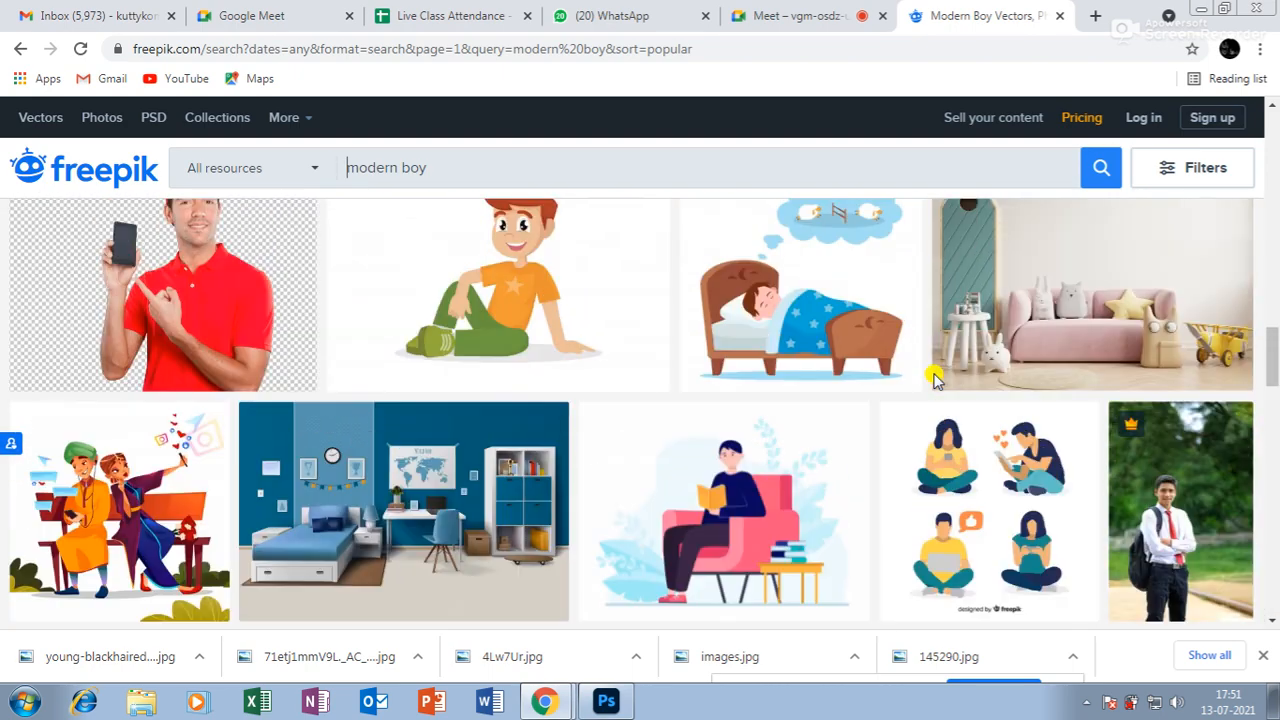
{"action": "scroll", "coordinate": [932, 380], "scroll_direction": "up", "scroll_amount": 12}
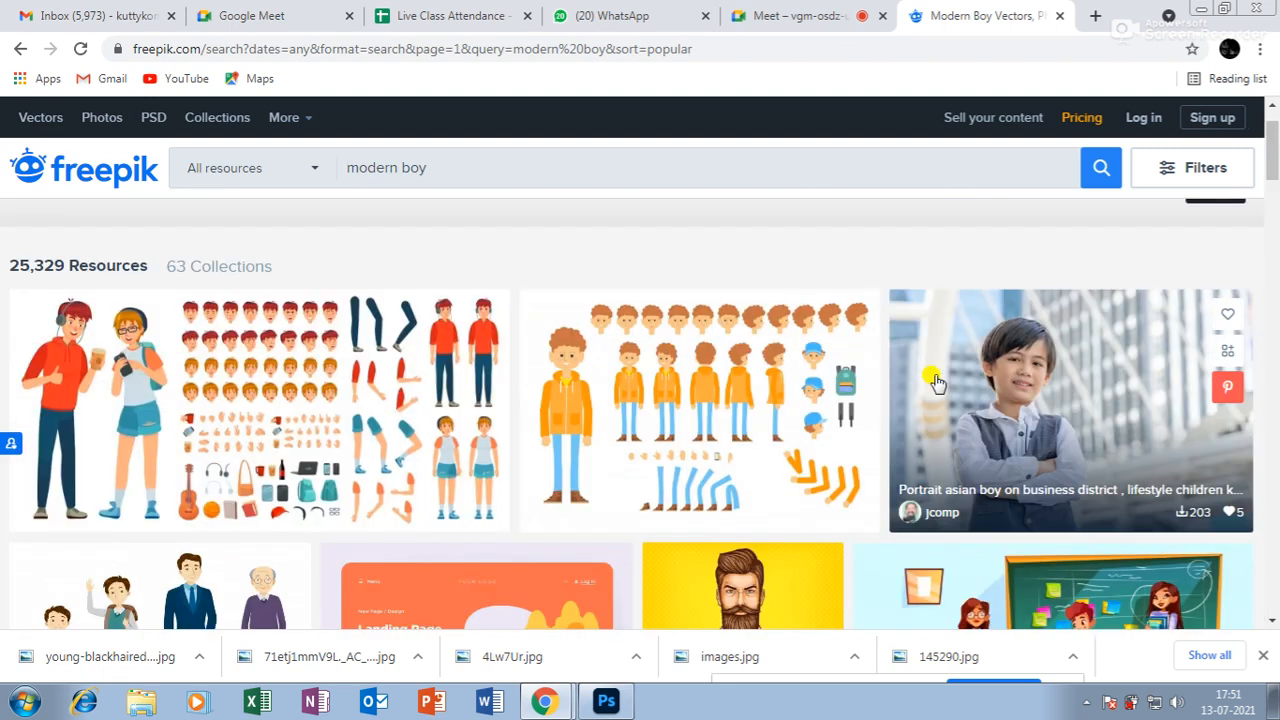
{"action": "scroll", "coordinate": [937, 382], "scroll_direction": "down", "scroll_amount": 4}
{"action": "scroll", "coordinate": [950, 385], "scroll_direction": "up", "scroll_amount": 5}
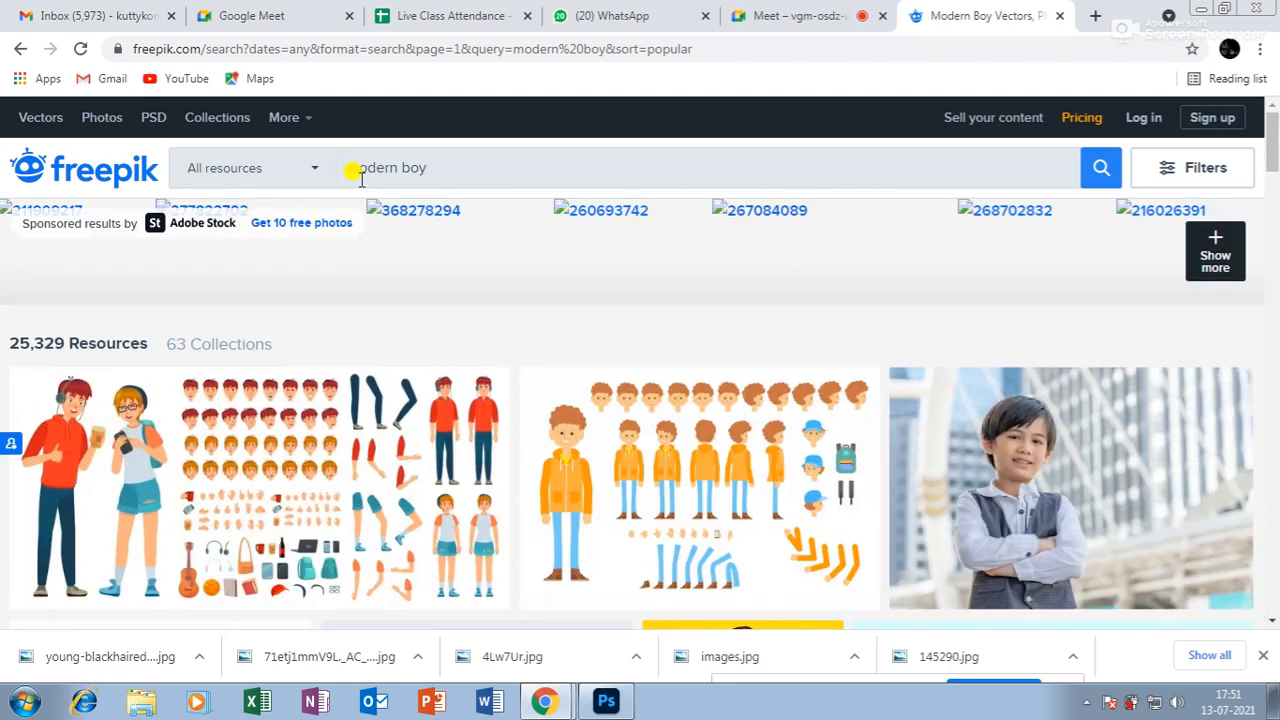
Replace the query with 'computer with boy', correcting the 'compter' typo, and rerun it.
{"action": "triple_click", "coordinate": [430, 167]}
{"action": "key", "text": "BackSpace"}
{"action": "type", "text": "co"}
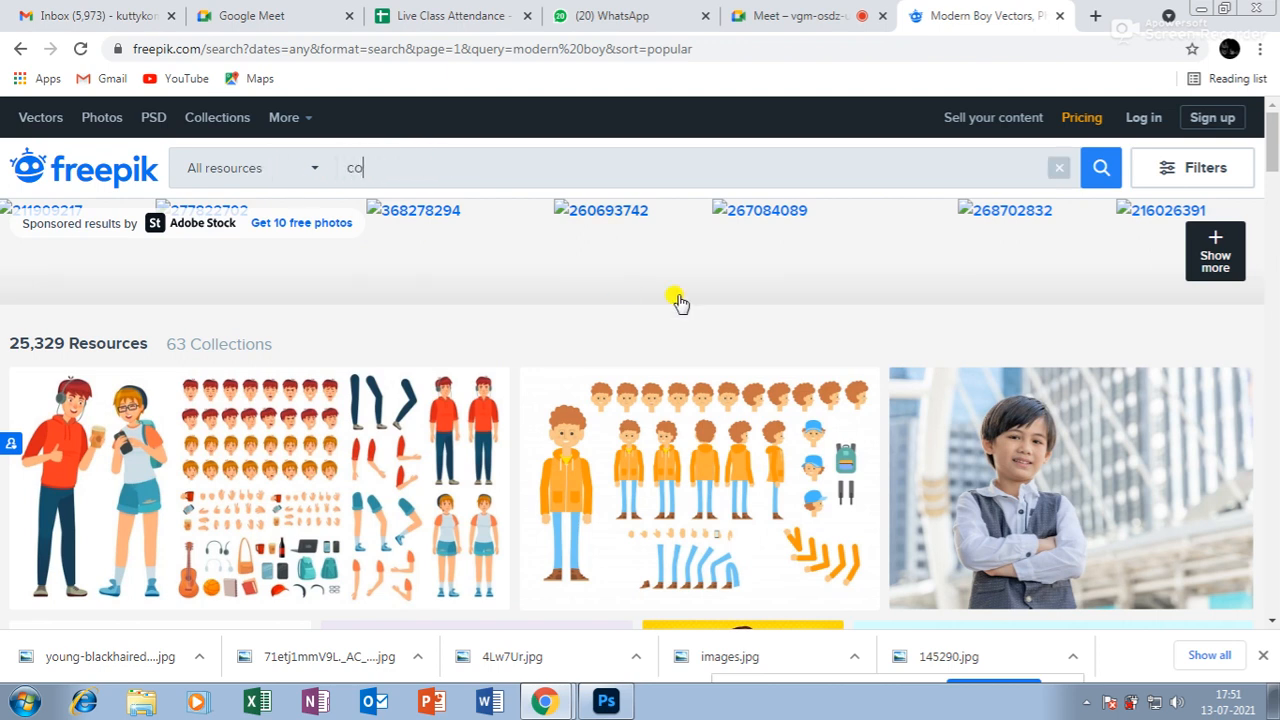
{"action": "type", "text": "mpter with"}
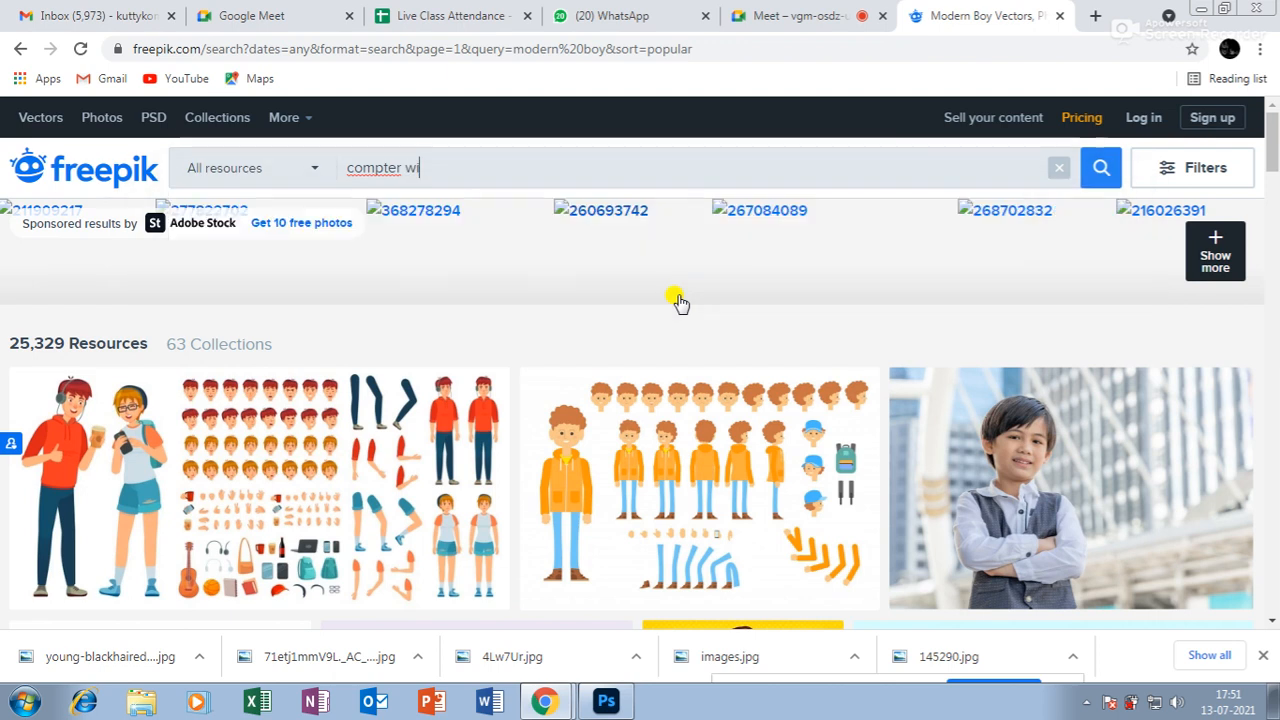
{"action": "key", "text": "Return"}
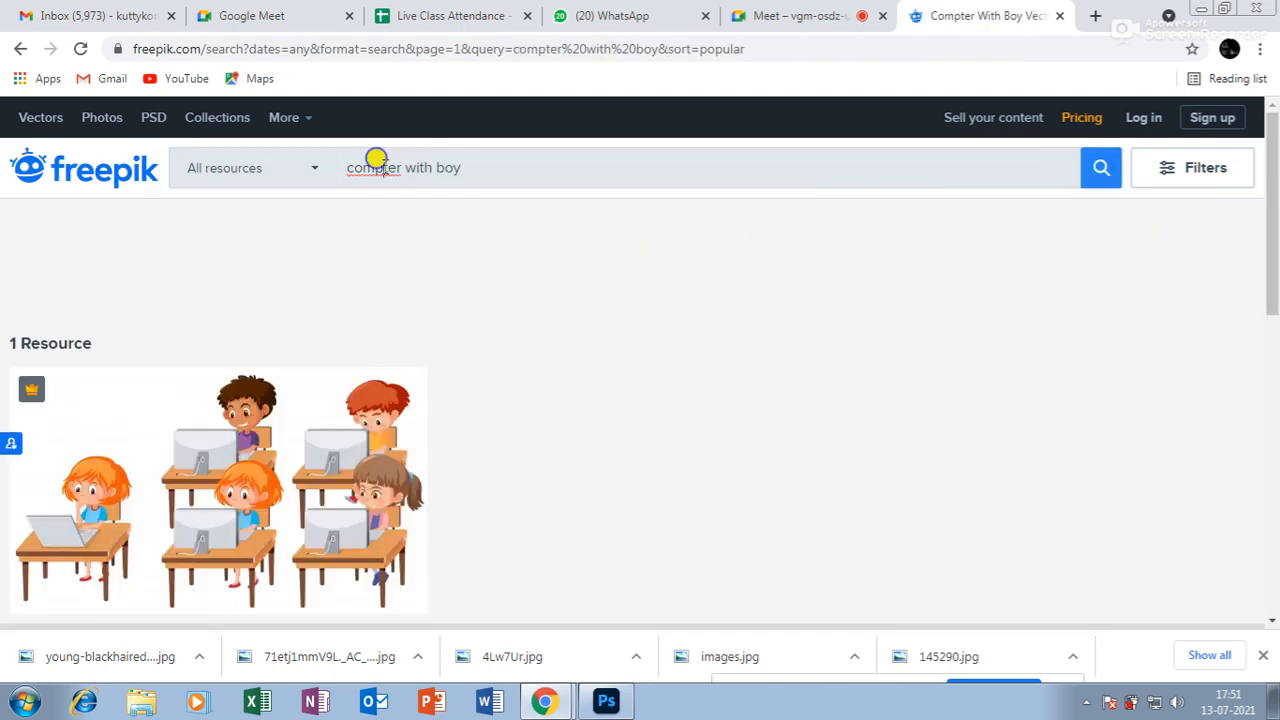
{"action": "right_click", "coordinate": [376, 160]}
{"action": "left_click", "coordinate": [437, 203]}
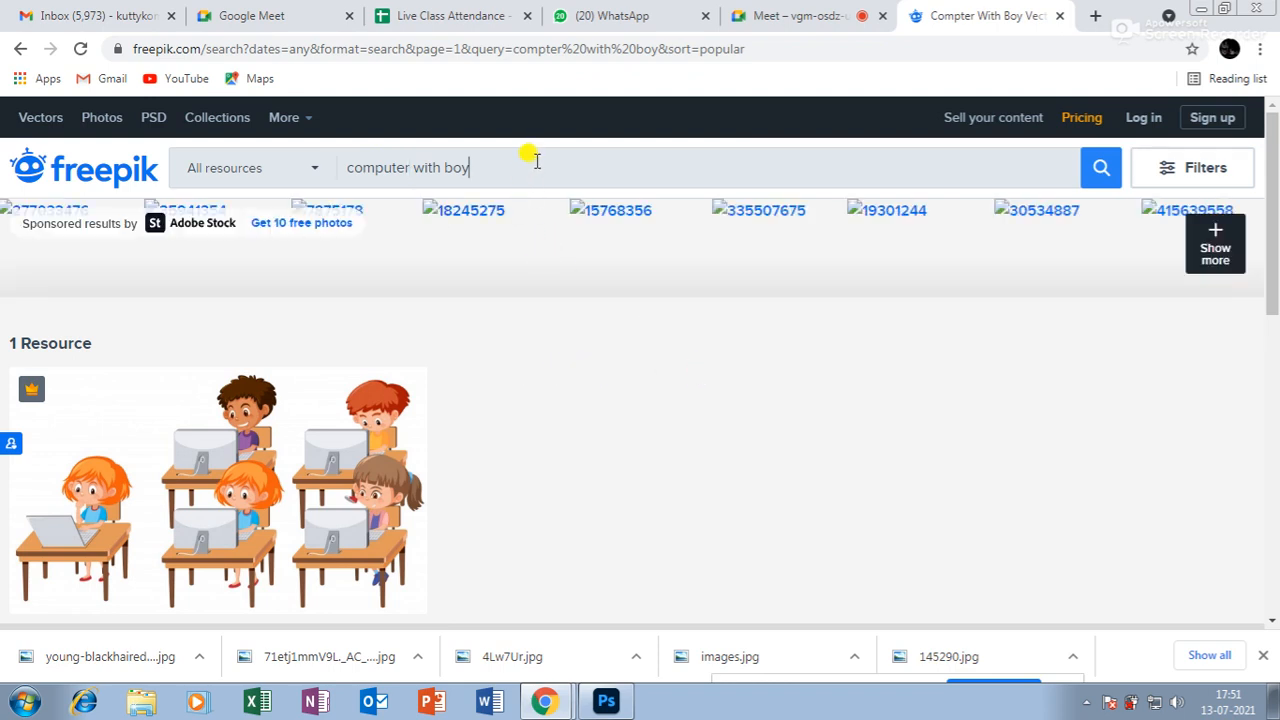
{"action": "key", "text": "Return"}
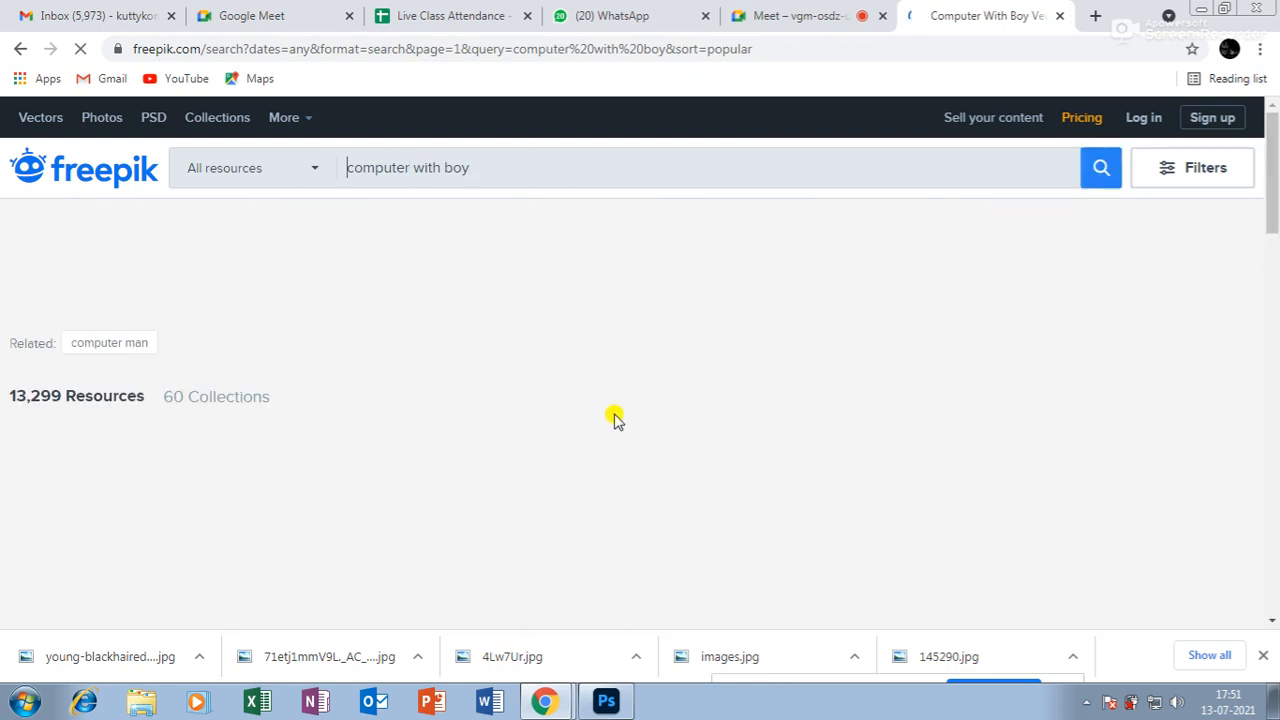
{"action": "scroll", "coordinate": [626, 422], "scroll_direction": "down", "scroll_amount": 2}
{"action": "scroll", "coordinate": [626, 428], "scroll_direction": "down", "scroll_amount": 10}
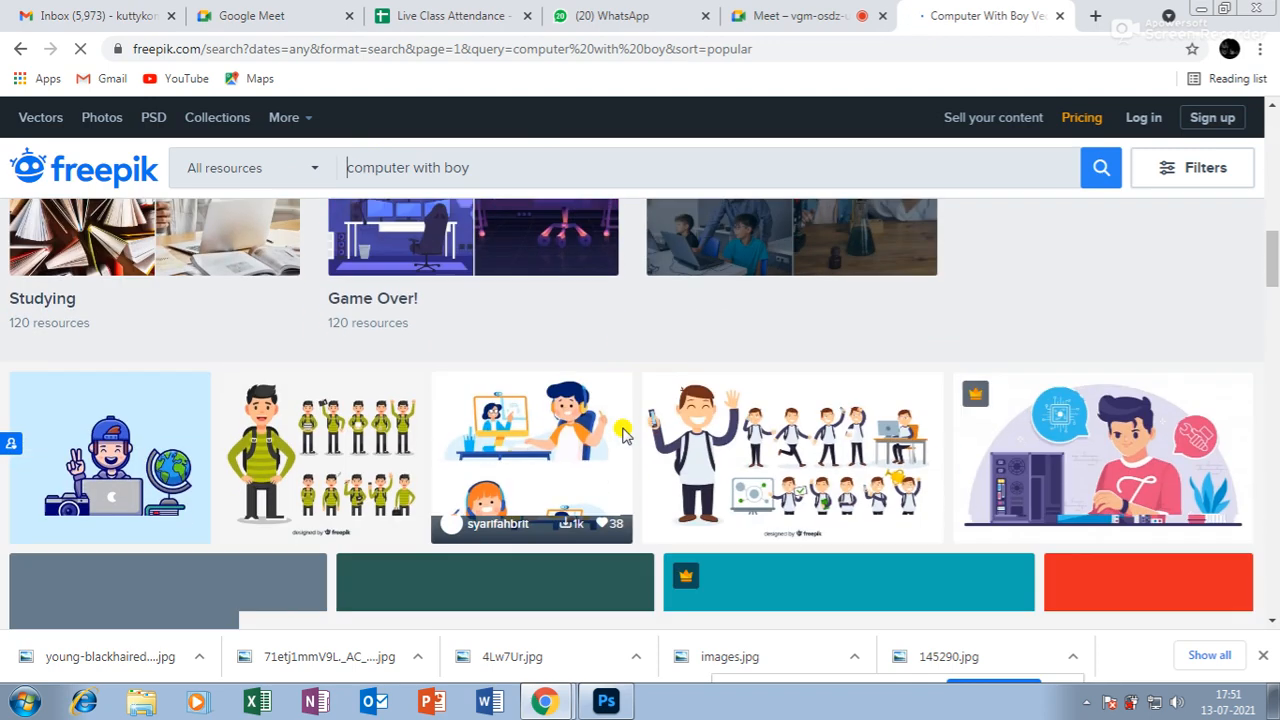
{"action": "scroll", "coordinate": [622, 432], "scroll_direction": "down", "scroll_amount": 4}
Browse the student-with-laptop, laughing man, hands-in-pockets and pointing-fingers photos.
{"action": "left_click", "coordinate": [524, 268]}
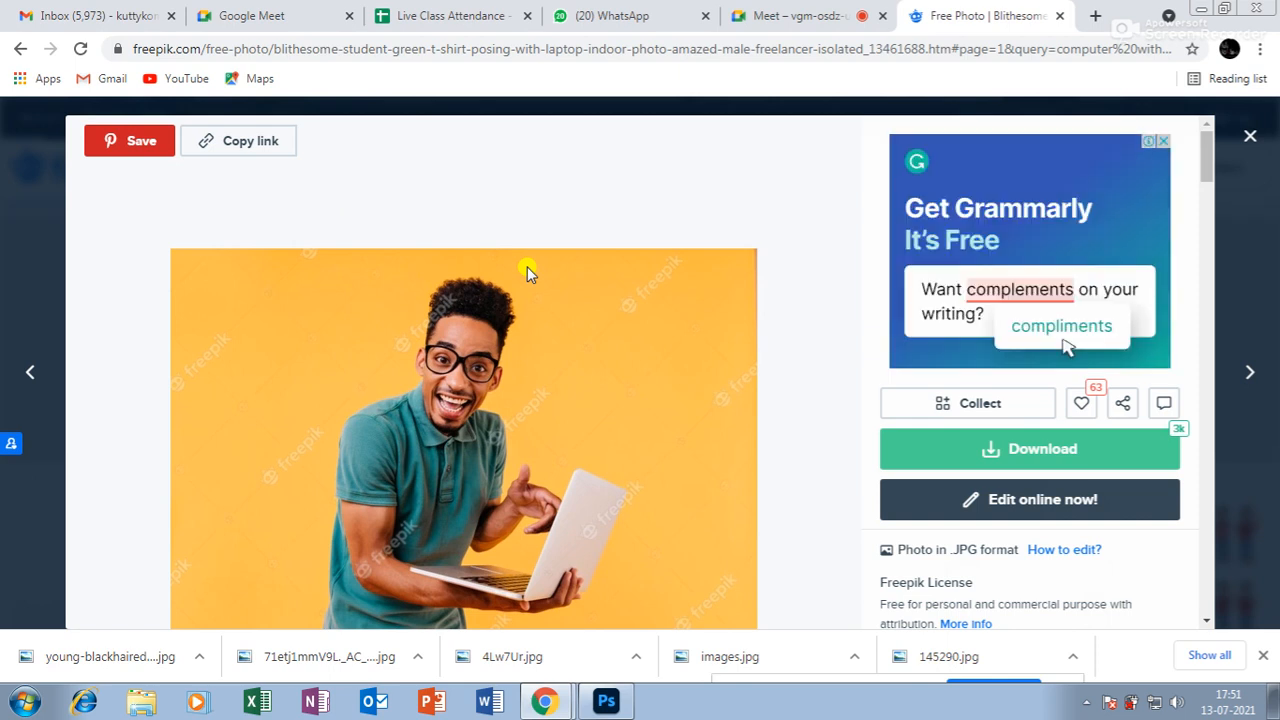
{"action": "scroll", "coordinate": [515, 365], "scroll_direction": "down", "scroll_amount": 3}
{"action": "scroll", "coordinate": [500, 347], "scroll_direction": "up", "scroll_amount": 3}
{"action": "scroll", "coordinate": [506, 347], "scroll_direction": "down", "scroll_amount": 10}
{"action": "scroll", "coordinate": [508, 357], "scroll_direction": "down", "scroll_amount": 6}
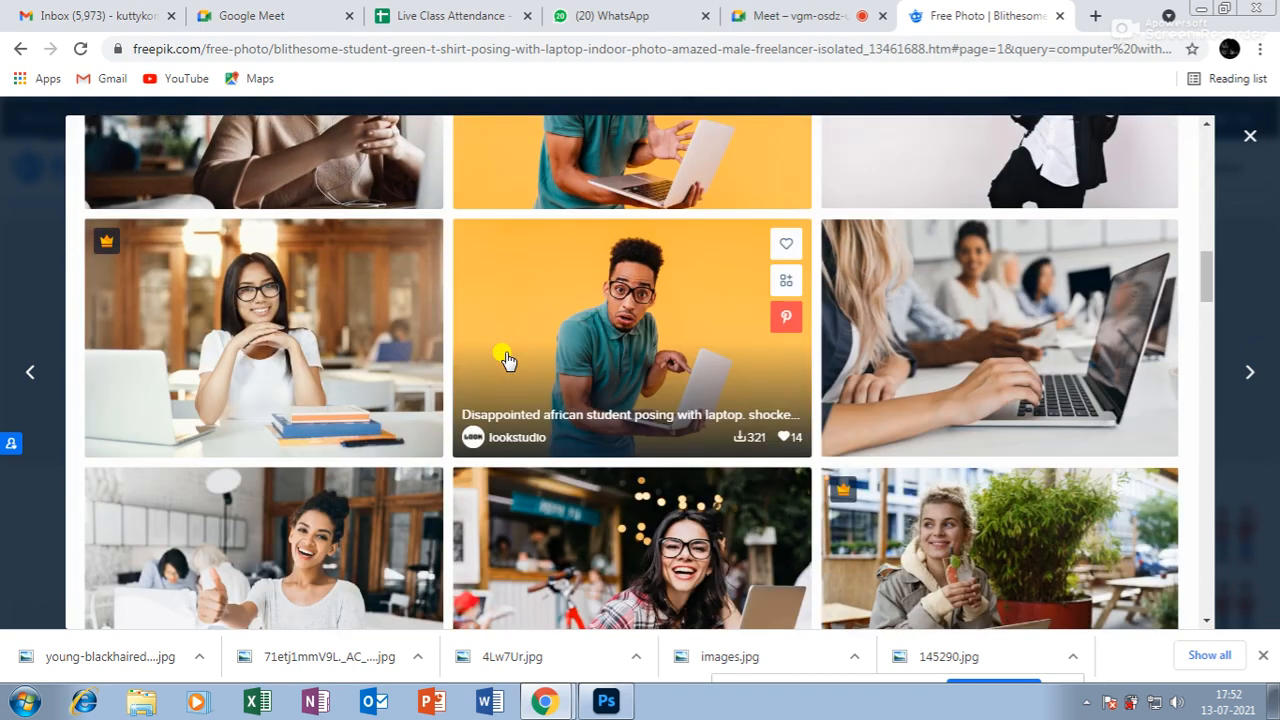
{"action": "scroll", "coordinate": [557, 346], "scroll_direction": "up", "scroll_amount": 5}
{"action": "left_click", "coordinate": [680, 372]}
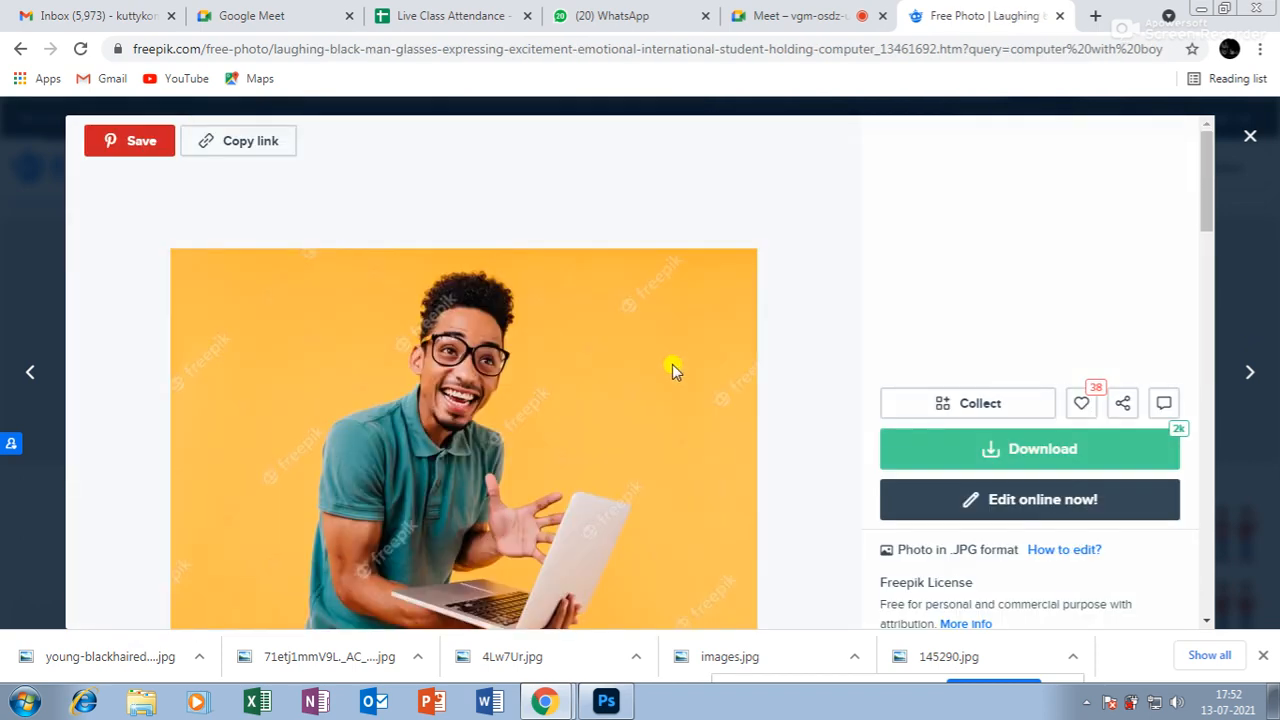
{"action": "scroll", "coordinate": [673, 360], "scroll_direction": "down", "scroll_amount": 6}
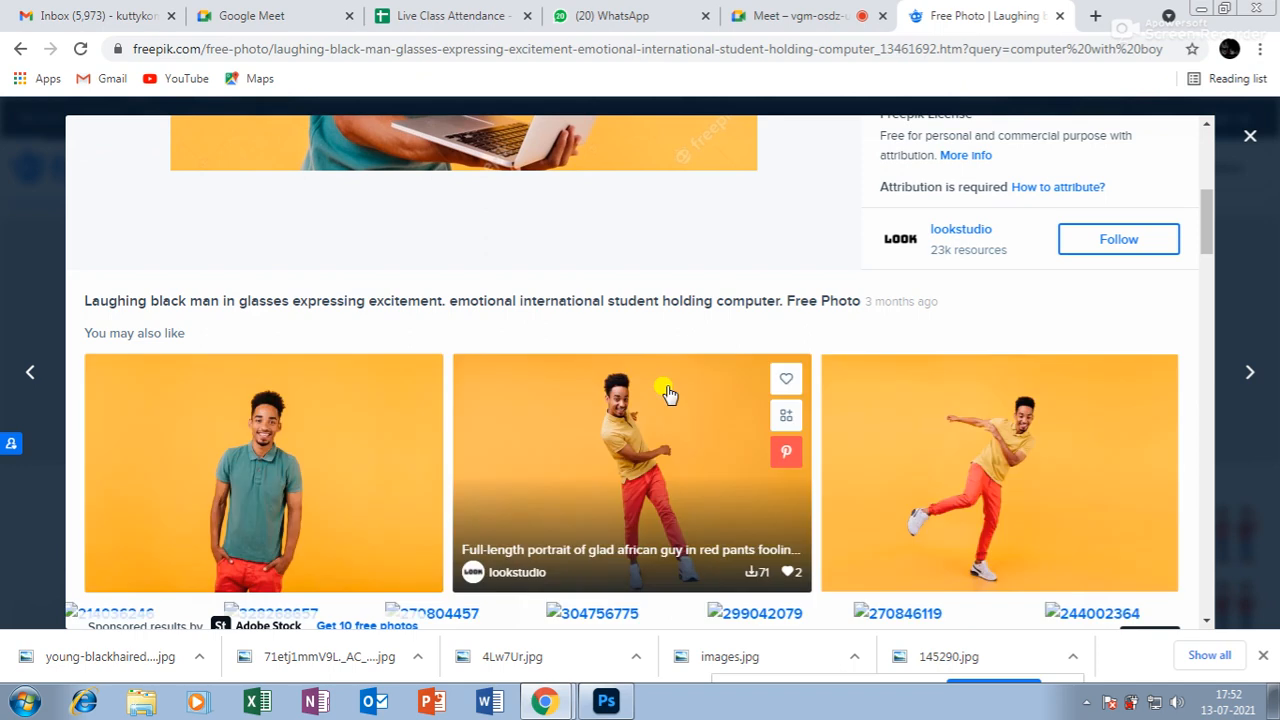
{"action": "scroll", "coordinate": [668, 393], "scroll_direction": "down", "scroll_amount": 1}
{"action": "left_click", "coordinate": [300, 360]}
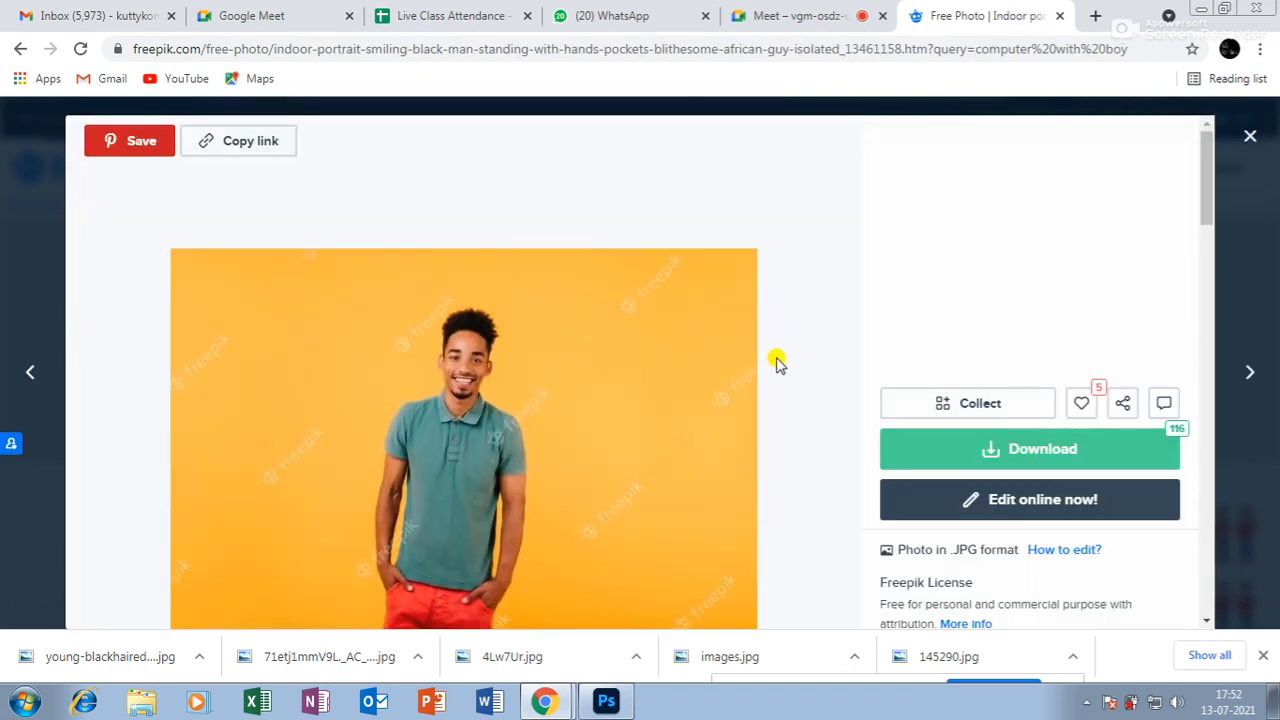
{"action": "scroll", "coordinate": [770, 350], "scroll_direction": "down", "scroll_amount": 5}
{"action": "left_click", "coordinate": [737, 452]}
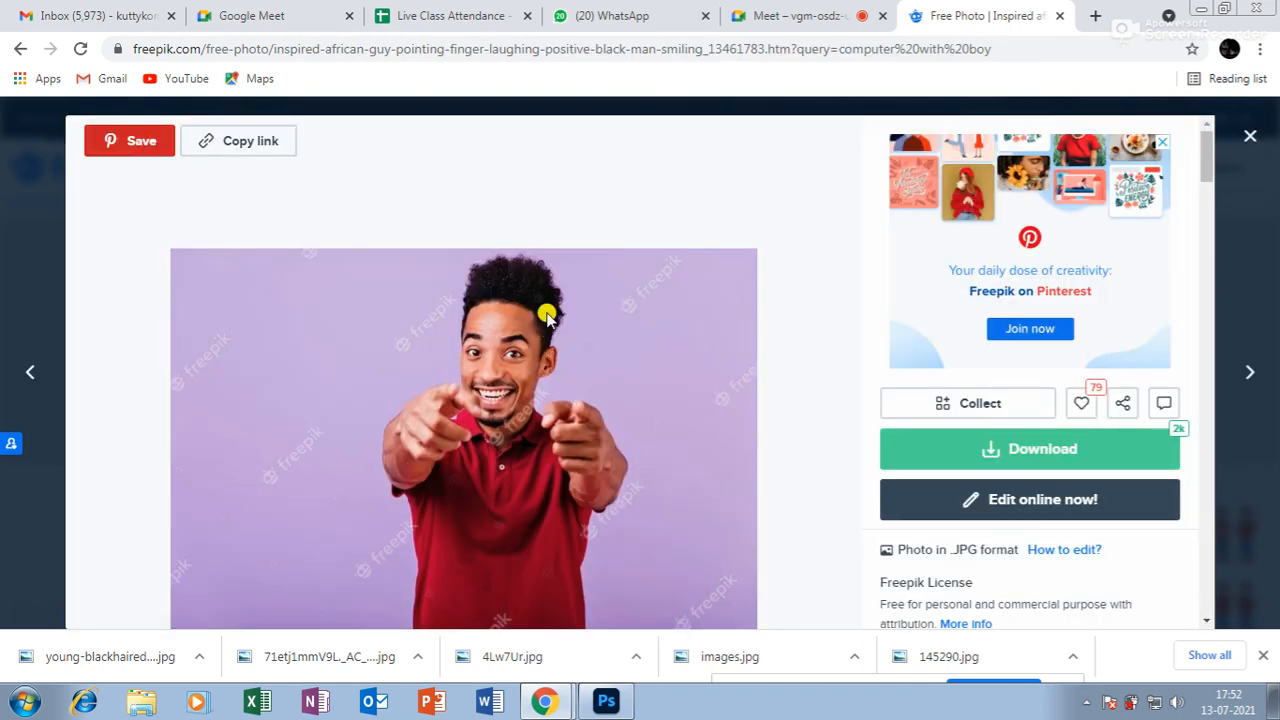
{"action": "left_click", "coordinate": [20, 48]}
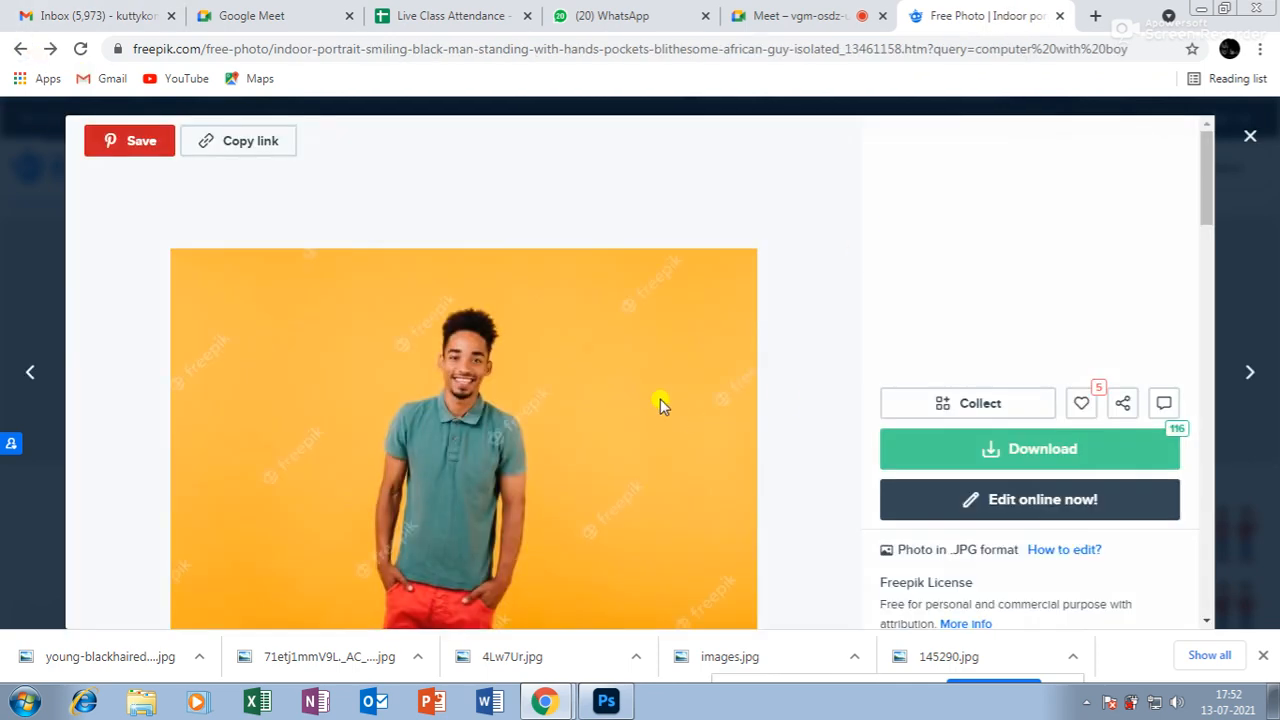
{"action": "scroll", "coordinate": [660, 400], "scroll_direction": "down", "scroll_amount": 10}
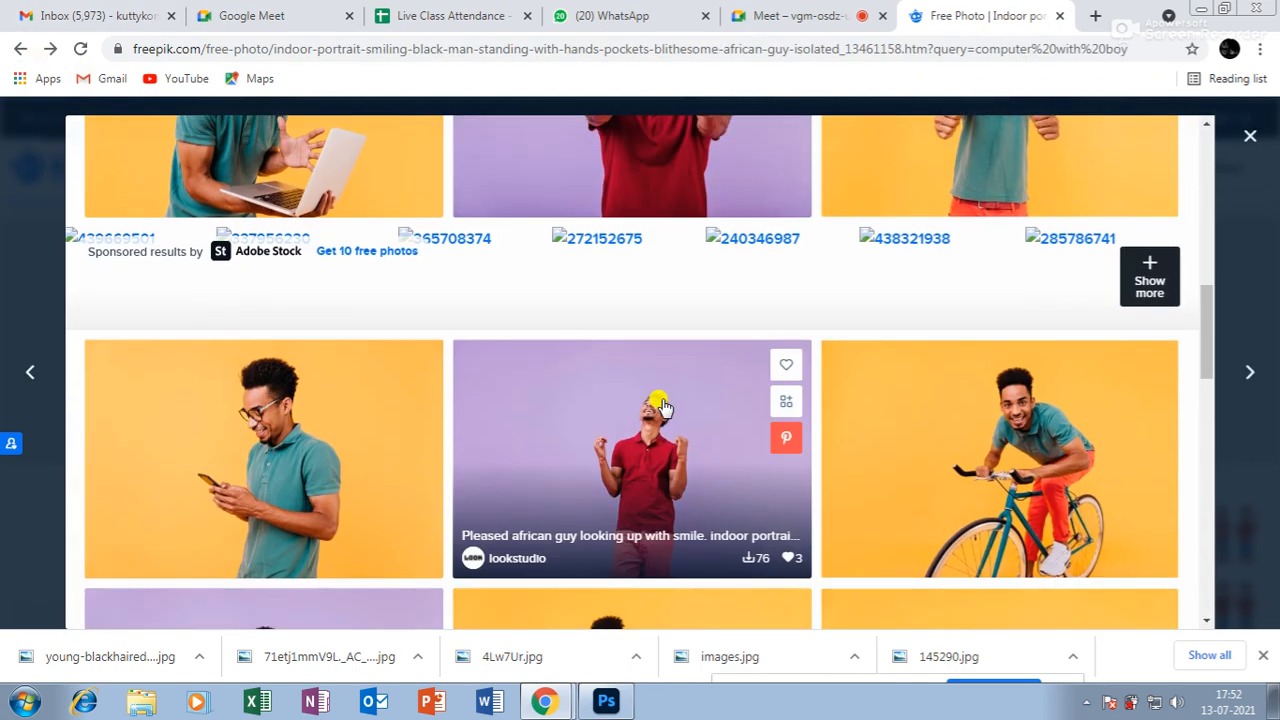
Open the man-riding-a-bicycle photo and download it for free.
{"action": "left_click", "coordinate": [1030, 442]}
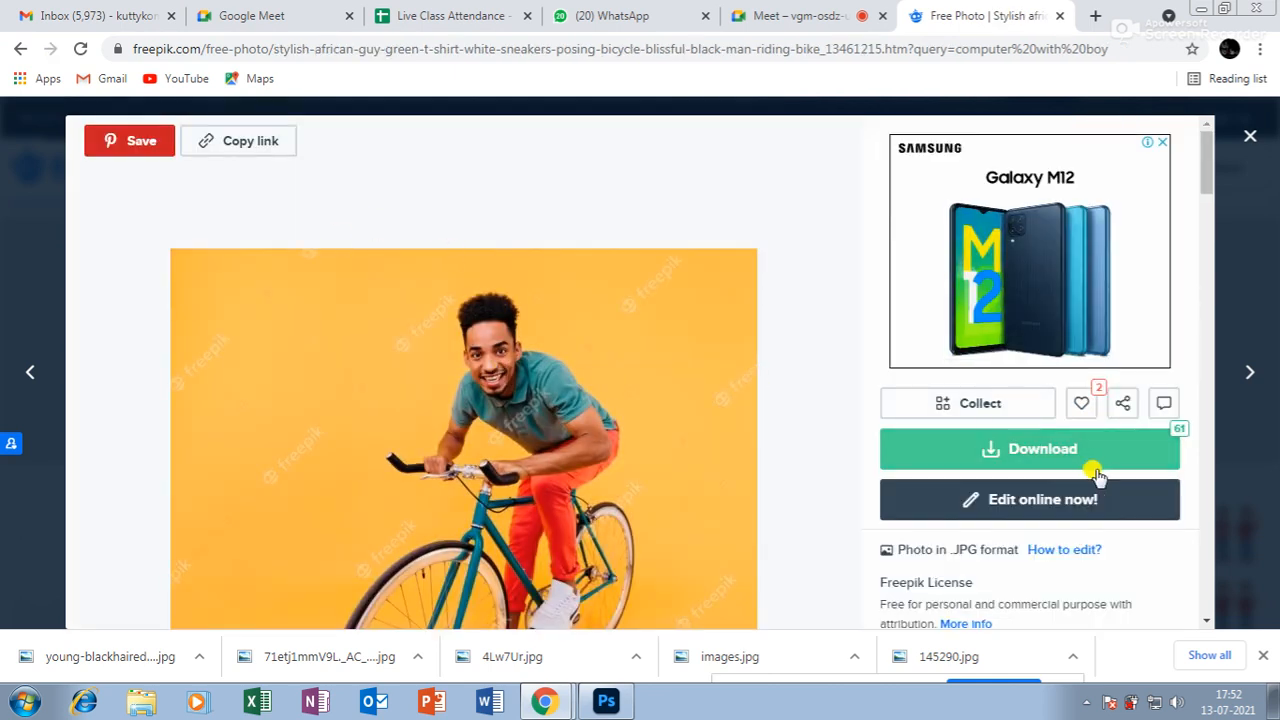
{"action": "left_click", "coordinate": [1048, 452]}
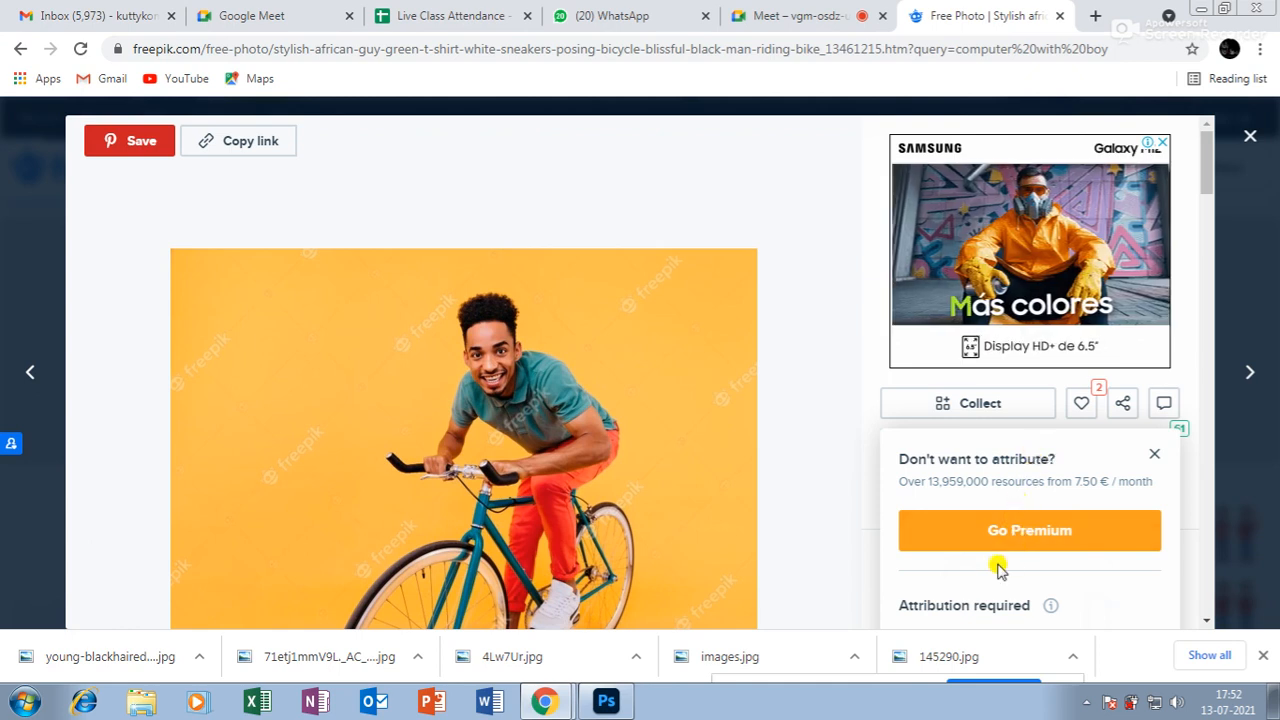
{"action": "scroll", "coordinate": [1000, 565], "scroll_direction": "down", "scroll_amount": 3}
{"action": "left_click", "coordinate": [995, 375]}
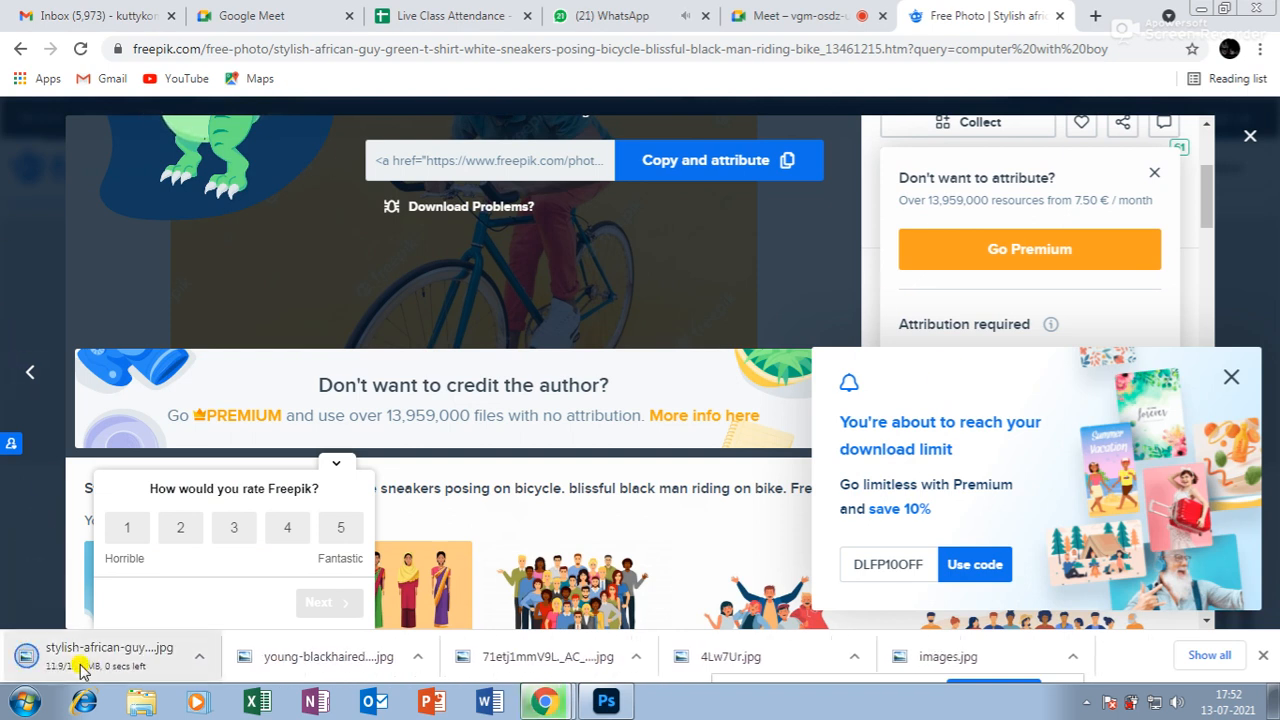
Open the downloaded bicycle photo in Photoshop.
{"action": "left_click", "coordinate": [606, 701]}
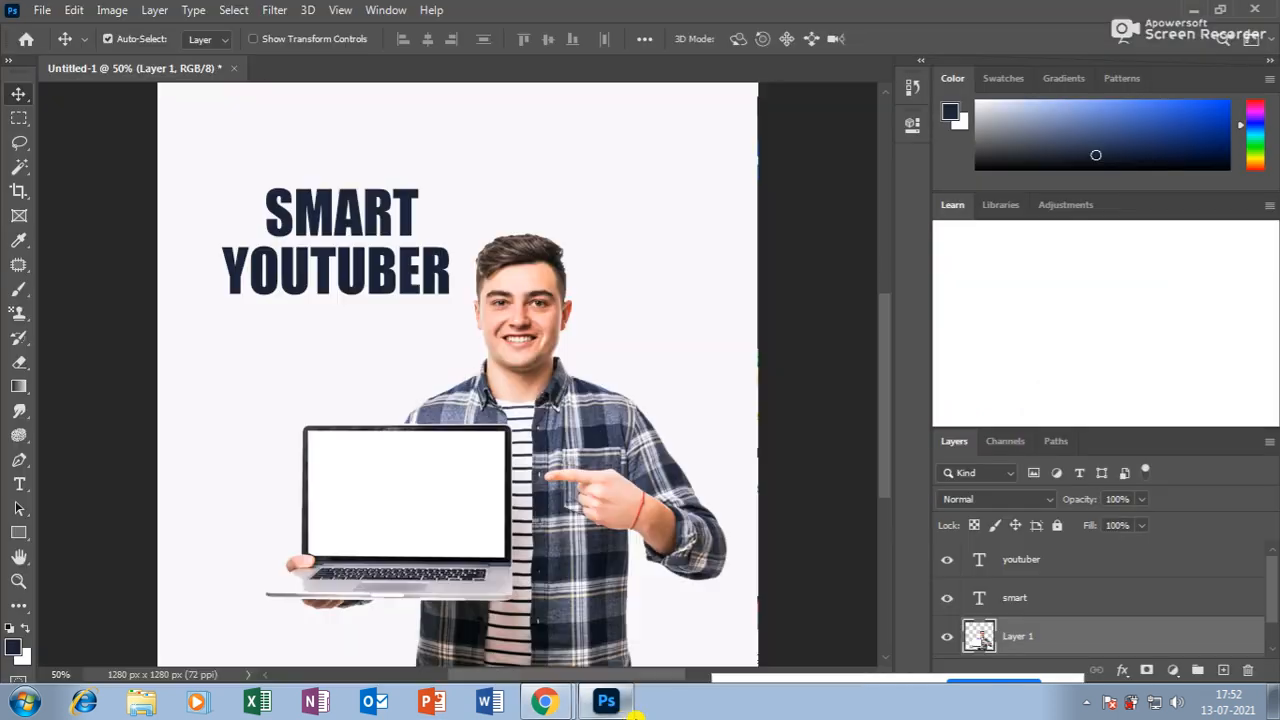
{"action": "left_click", "coordinate": [40, 10]}
{"action": "left_click", "coordinate": [50, 46]}
{"action": "left_click", "coordinate": [245, 172]}
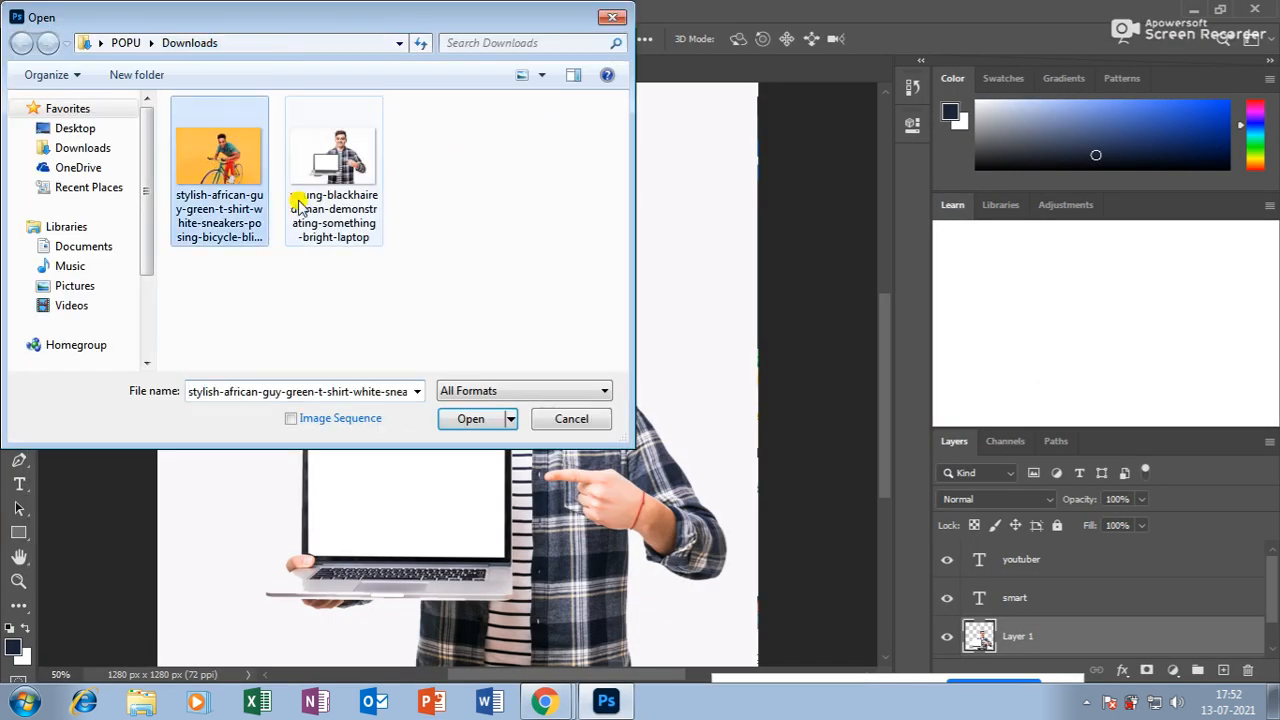
{"action": "left_click", "coordinate": [471, 418]}
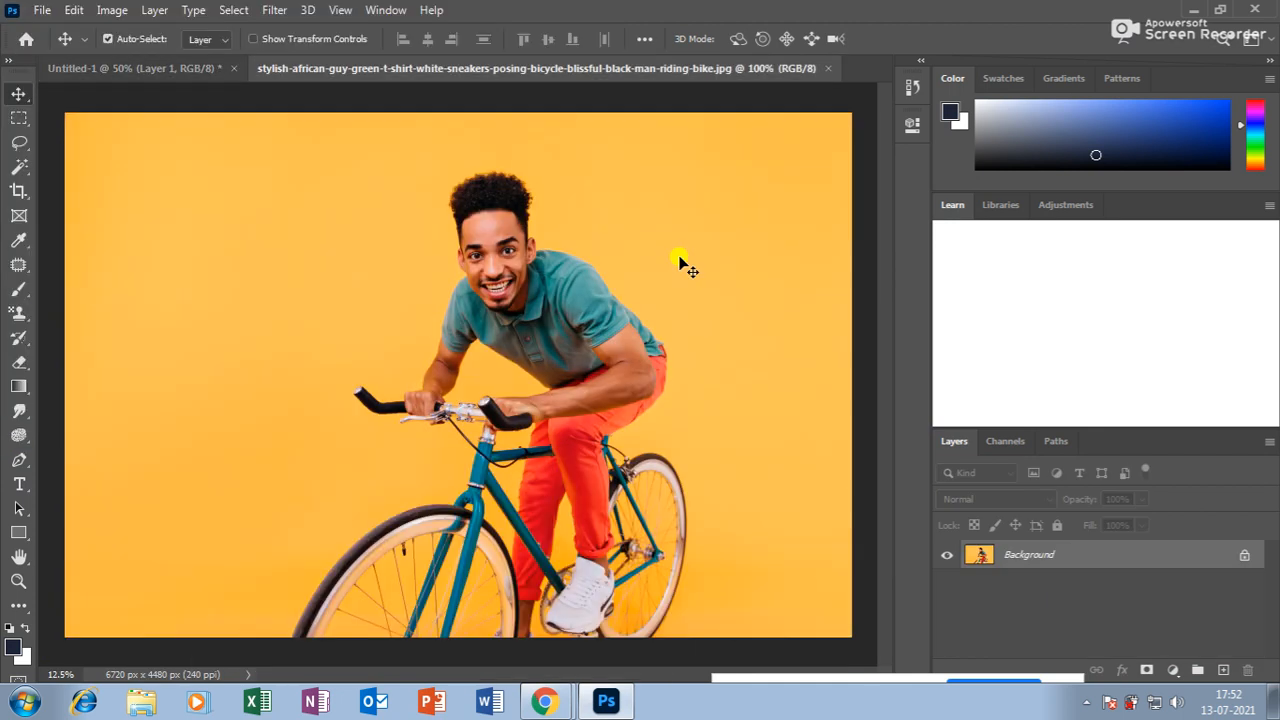
Zoom in to inspect the man, then marquee-select his head and shoulders.
{"action": "left_click", "coordinate": [19, 580]}
{"action": "left_click", "coordinate": [509, 229]}
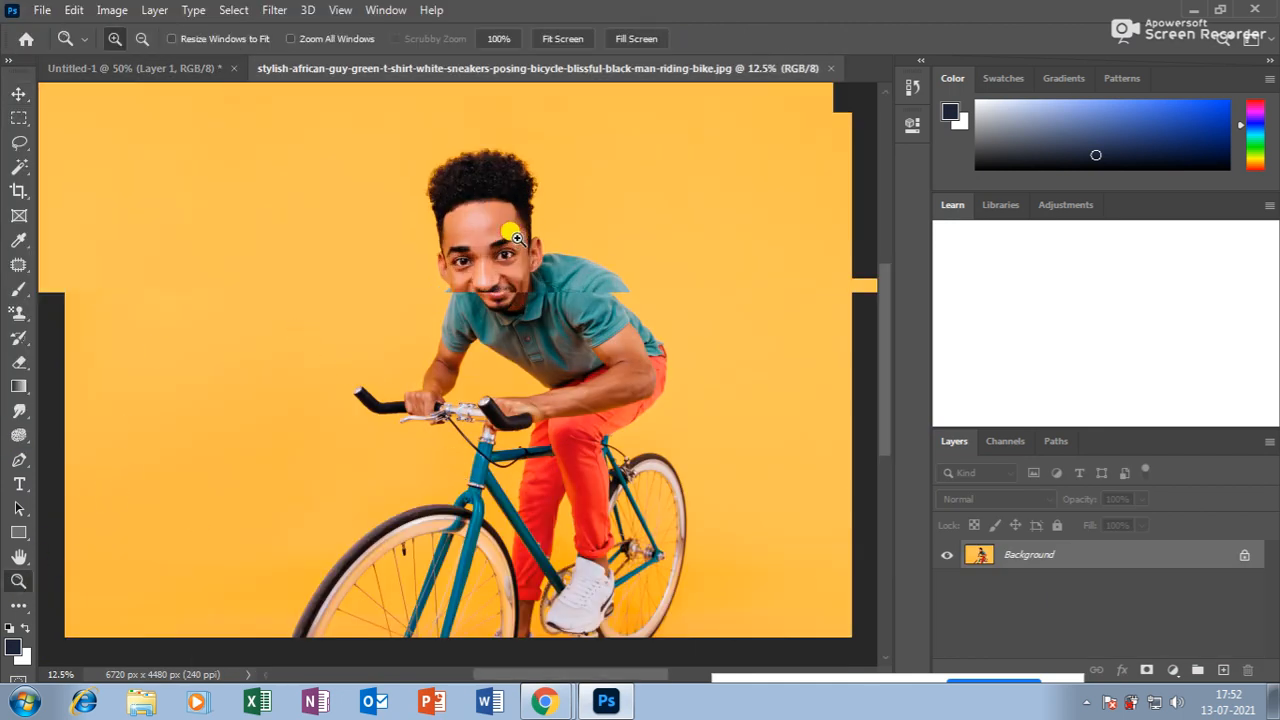
{"action": "left_click", "coordinate": [524, 172]}
{"action": "left_click", "coordinate": [527, 174]}
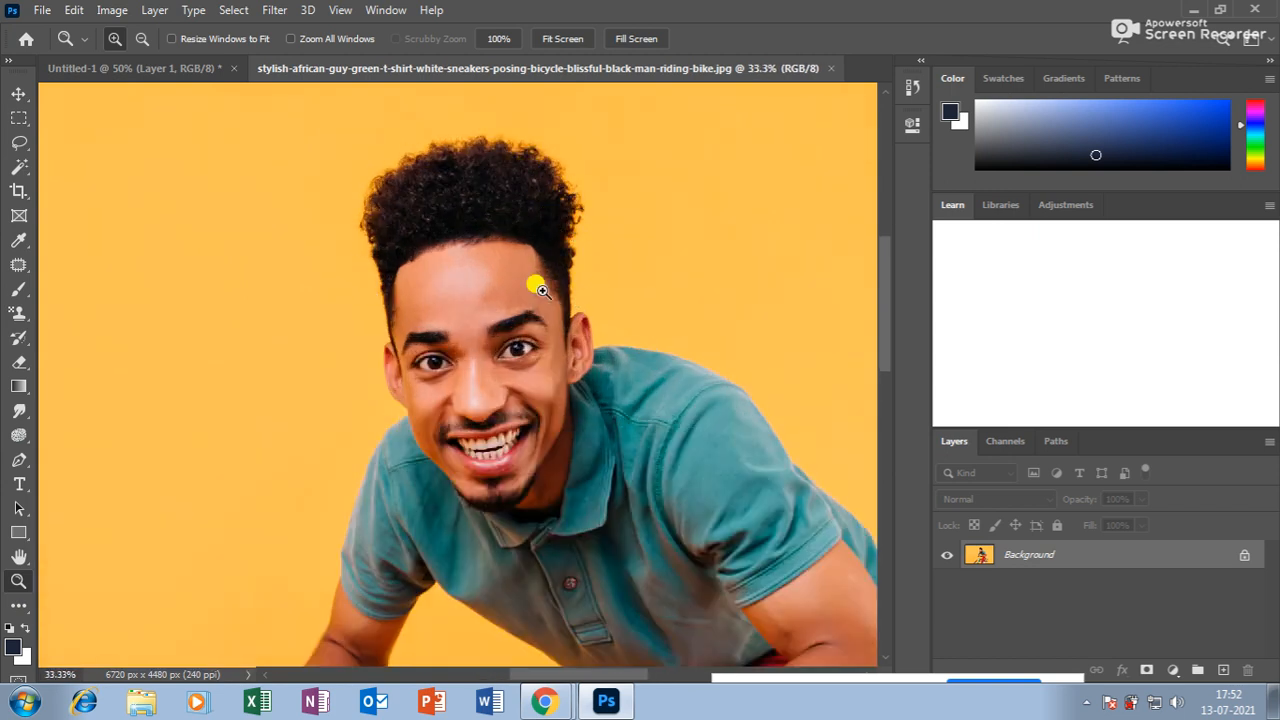
{"action": "key", "text": "ctrl+minus"}
{"action": "key", "text": "ctrl+minus"}
{"action": "key", "text": "ctrl+minus"}
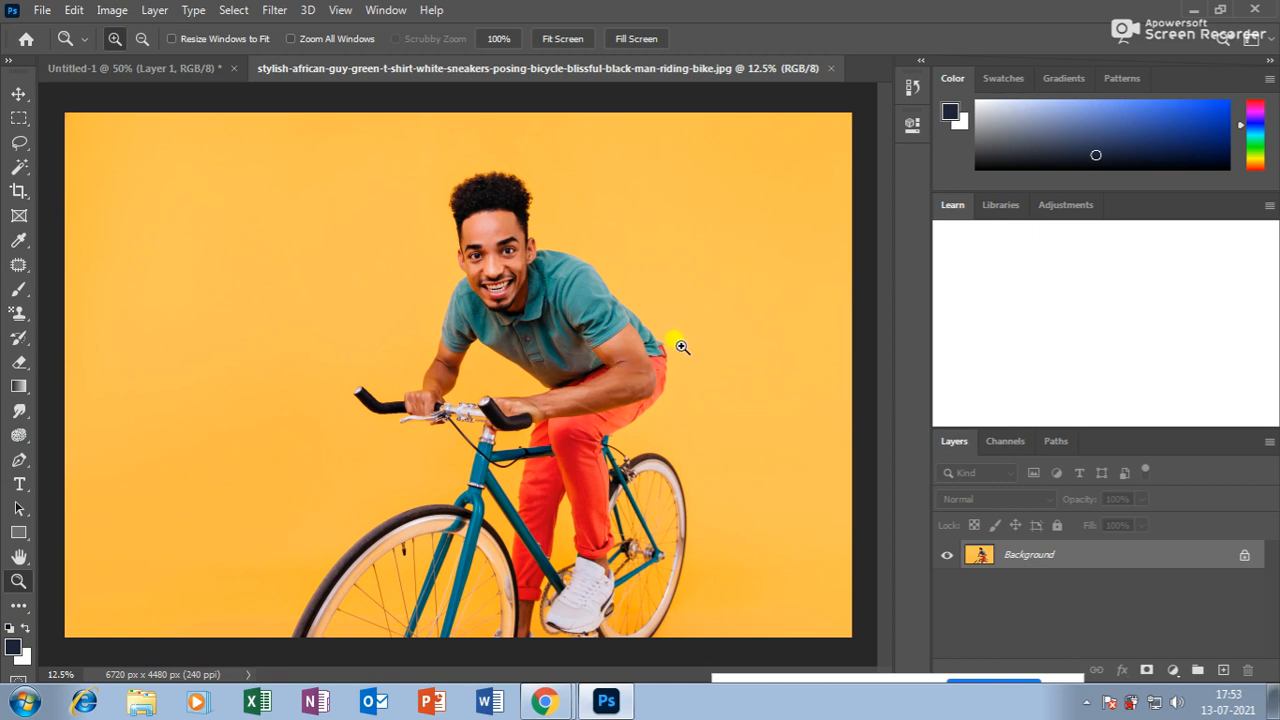
{"action": "left_click", "coordinate": [18, 95]}
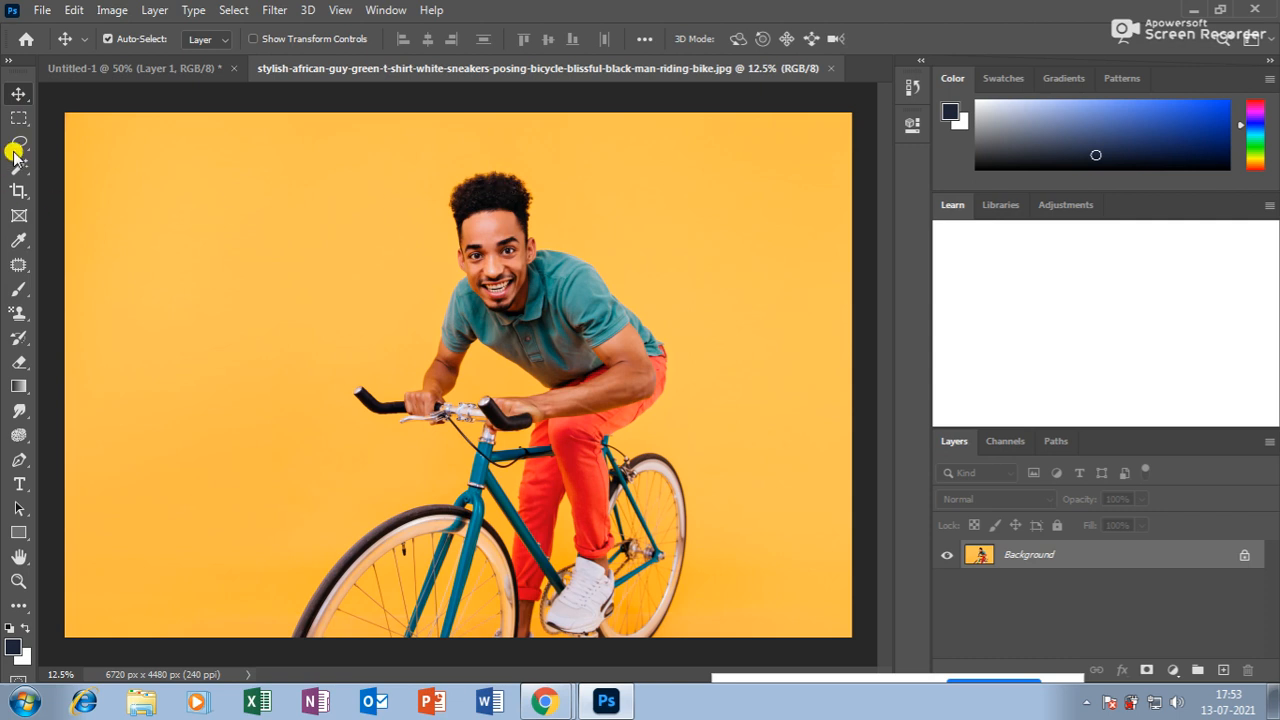
{"action": "left_click", "coordinate": [18, 118]}
{"action": "left_click_drag", "start_coordinate": [404, 148], "coordinate": [625, 359]}
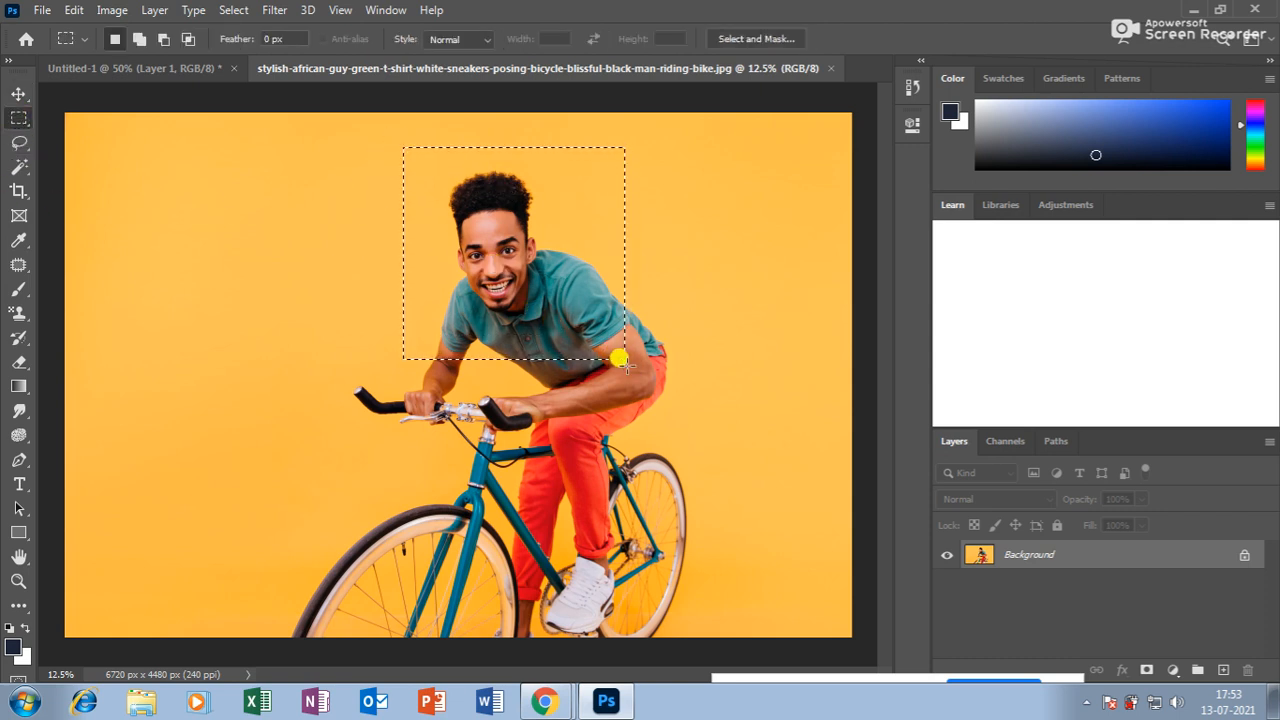
Paste the cropped man into Untitled-1, shrink him to about half size and move him left.
{"action": "left_click", "coordinate": [133, 66]}
{"action": "left_click", "coordinate": [19, 94]}
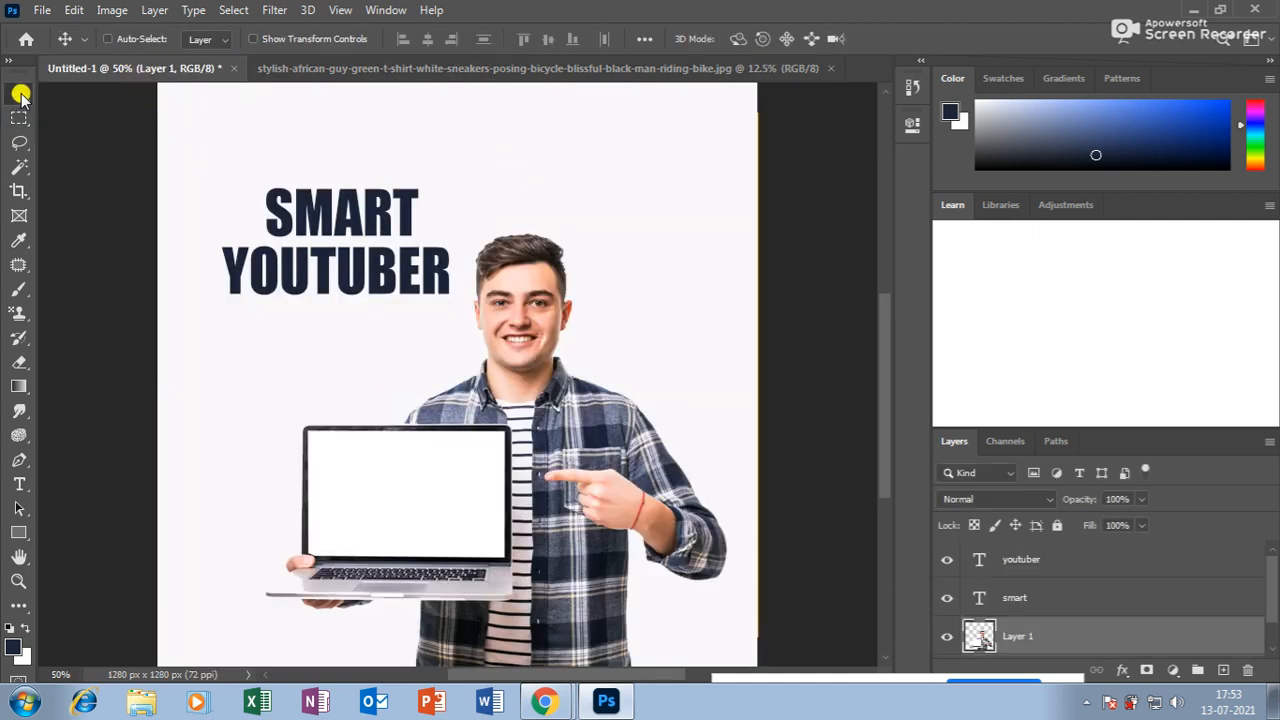
{"action": "key", "text": "ctrl+v"}
{"action": "key", "text": "ctrl+minus"}
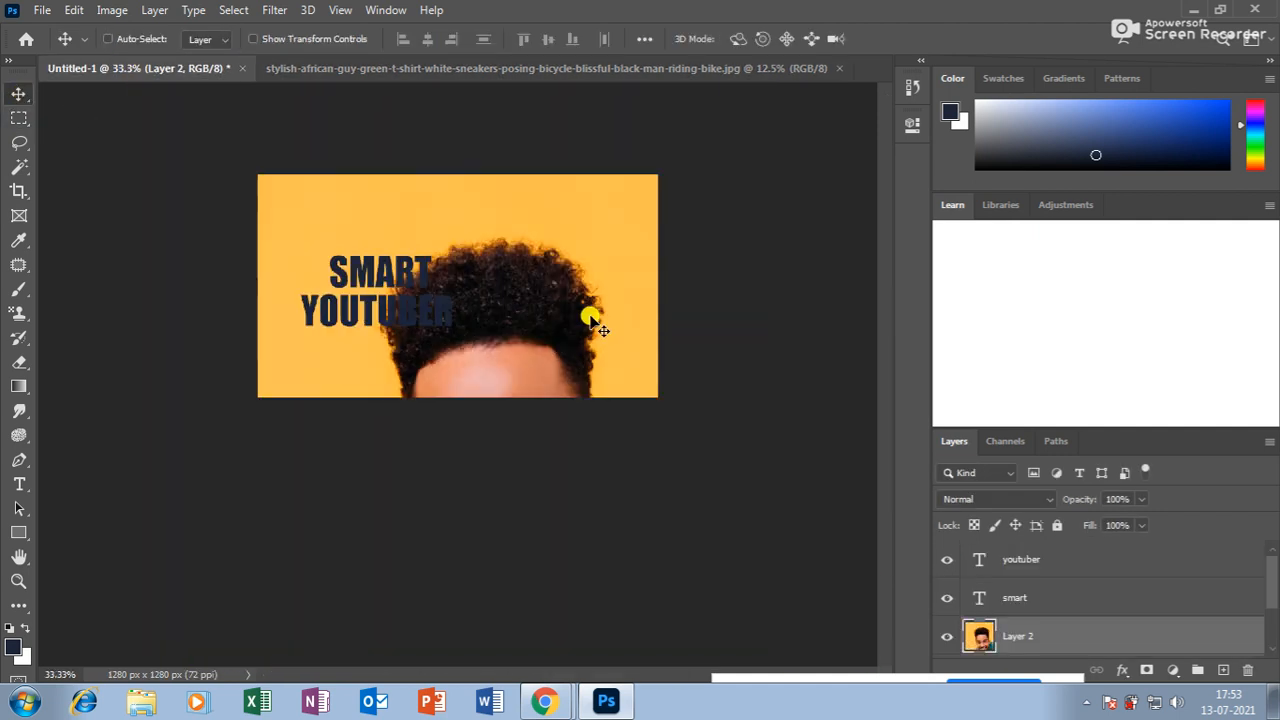
{"action": "left_click_drag", "start_coordinate": [560, 323], "coordinate": [508, 286]}
{"action": "key", "text": "ctrl+t"}
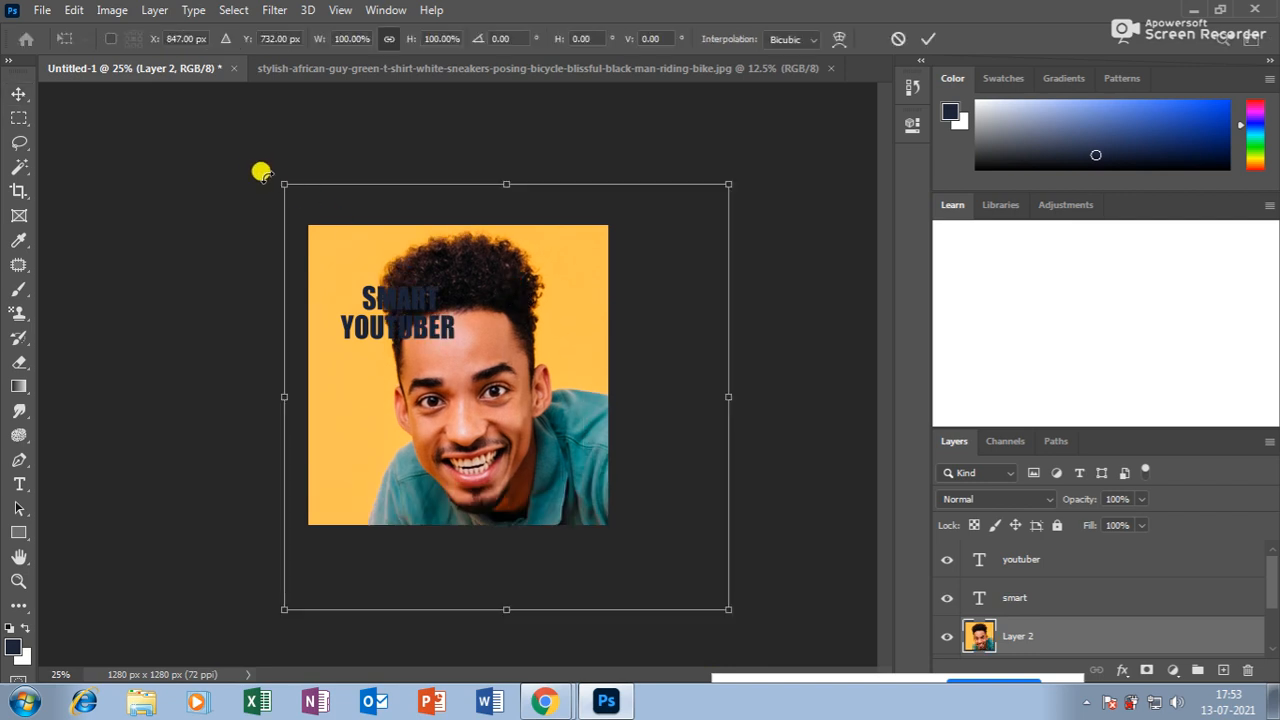
{"action": "left_click_drag", "start_coordinate": [280, 182], "coordinate": [378, 277]}
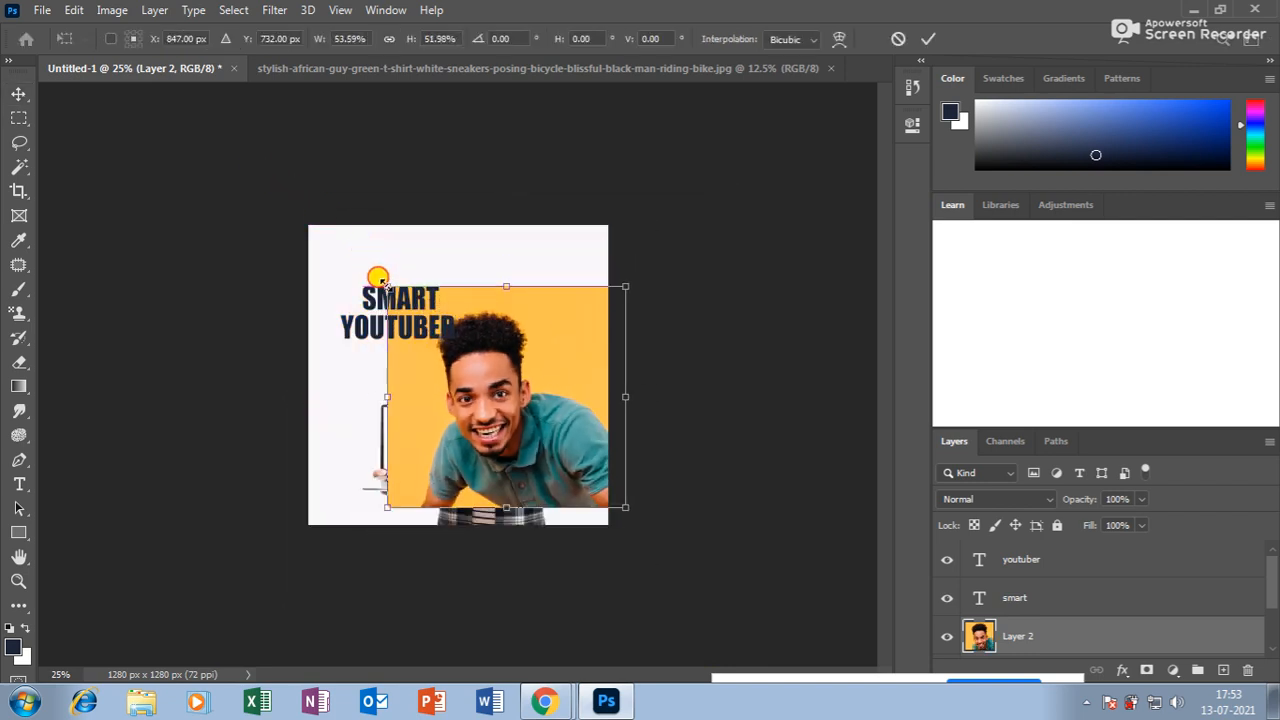
{"action": "key", "text": "Return"}
{"action": "left_click_drag", "start_coordinate": [506, 360], "coordinate": [455, 352]}
Delete the SMART and YOUTUBER text layers.
{"action": "left_click_drag", "start_coordinate": [393, 300], "coordinate": [408, 270]}
{"action": "key", "text": "Delete"}
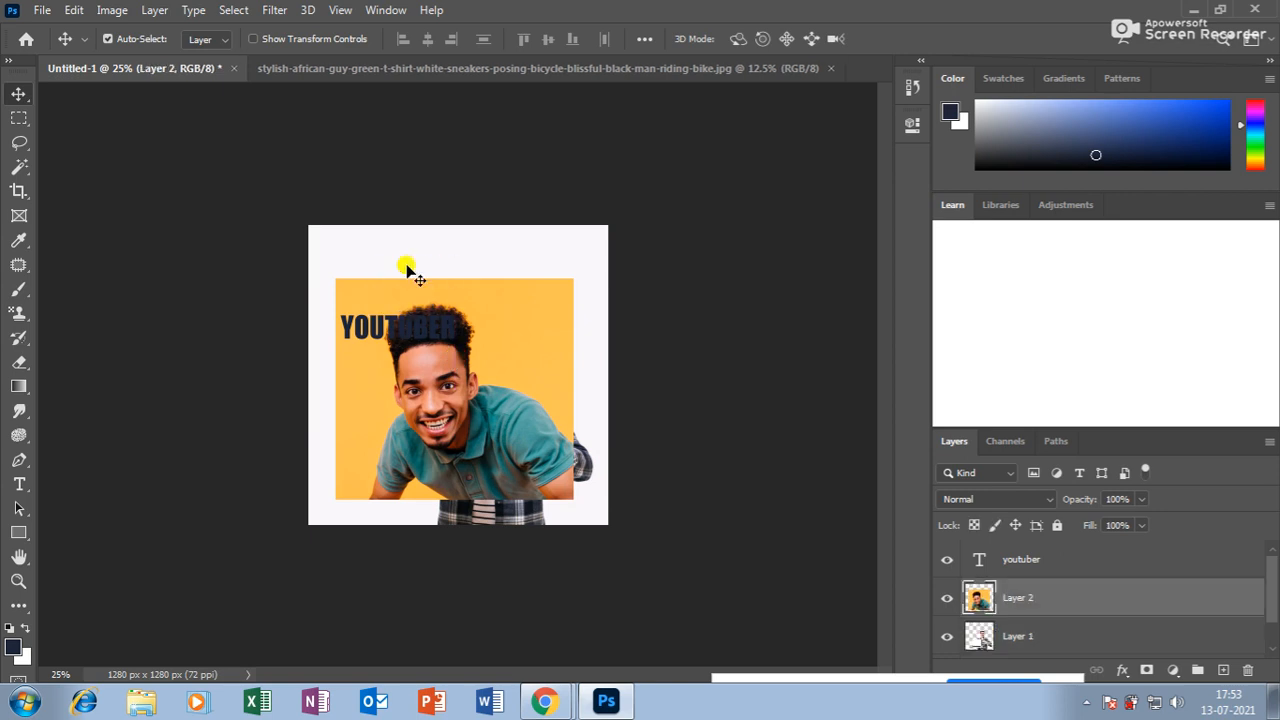
{"action": "left_click", "coordinate": [406, 321]}
{"action": "key", "text": "Delete"}
Zoom in on the canvas and select the Pen Tool.
{"action": "key", "text": "ctrl+plus"}
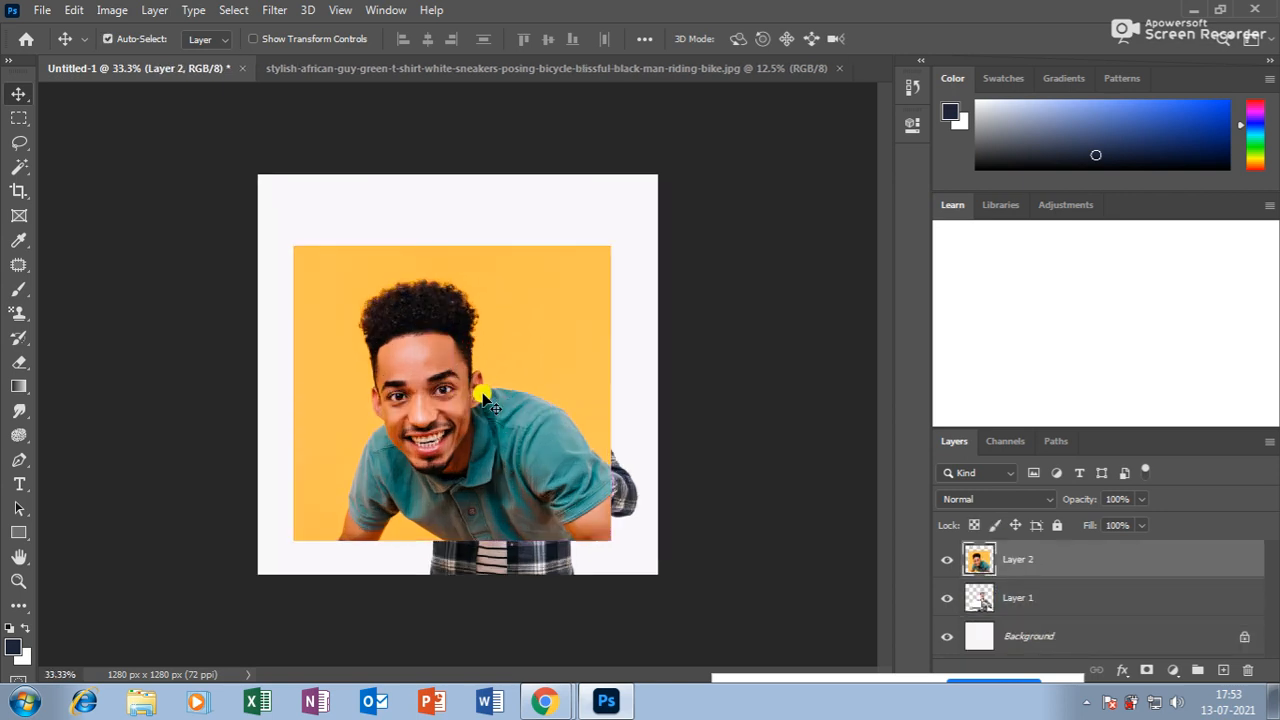
{"action": "key", "text": "ctrl+plus"}
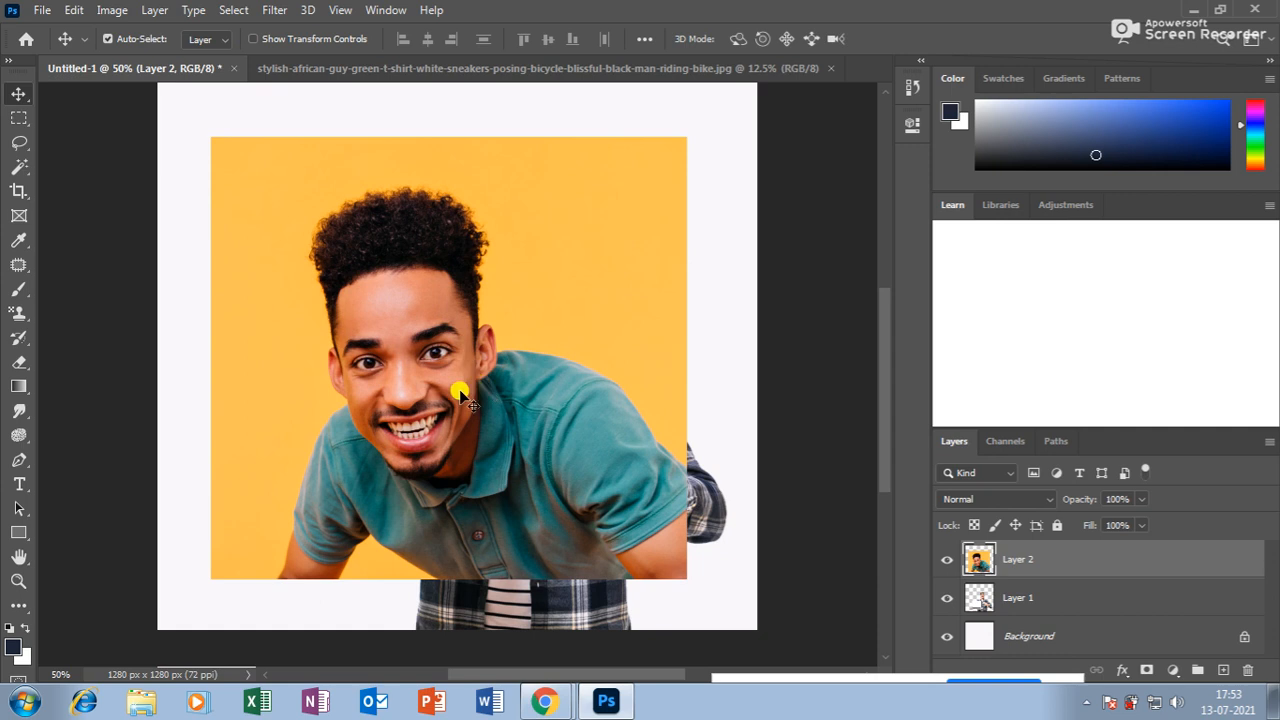
{"action": "left_click", "coordinate": [19, 461]}
{"action": "left_click", "coordinate": [82, 460]}
Start the pen path at the bottom of the man's left arm and curve it up the sleeve edge.
{"action": "key", "text": "ctrl+plus"}
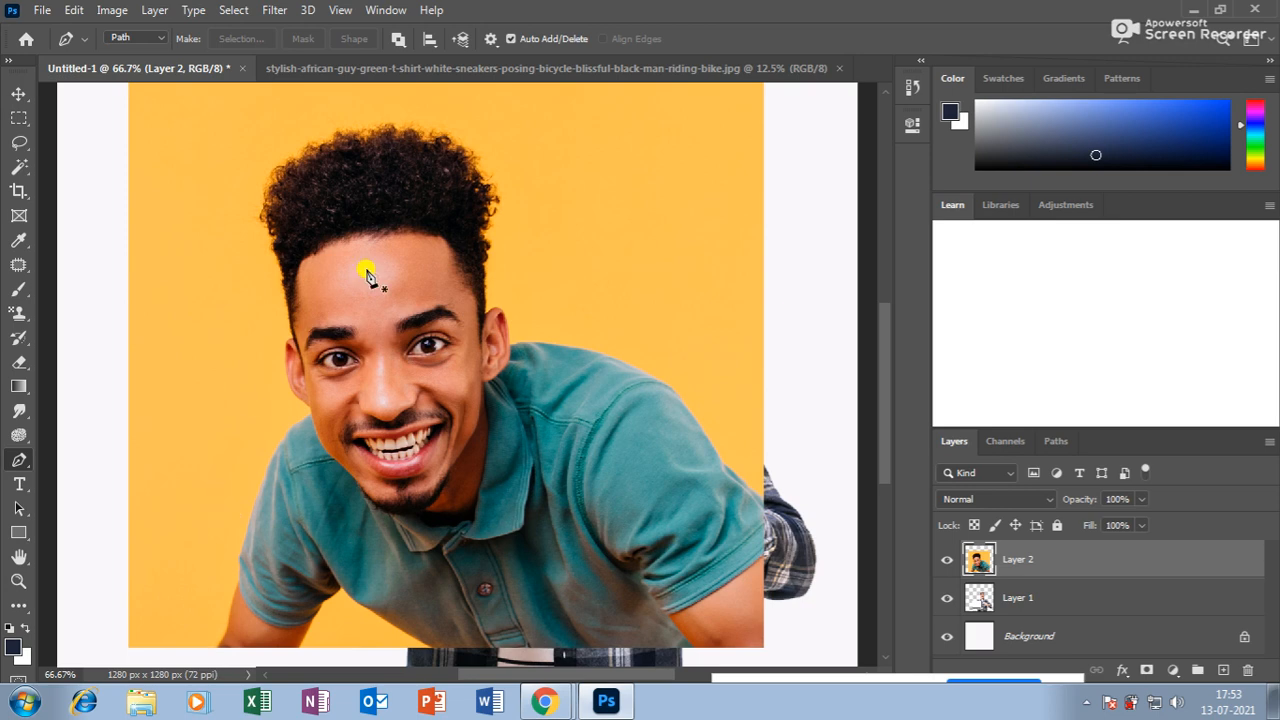
{"action": "key", "text": "ctrl+plus"}
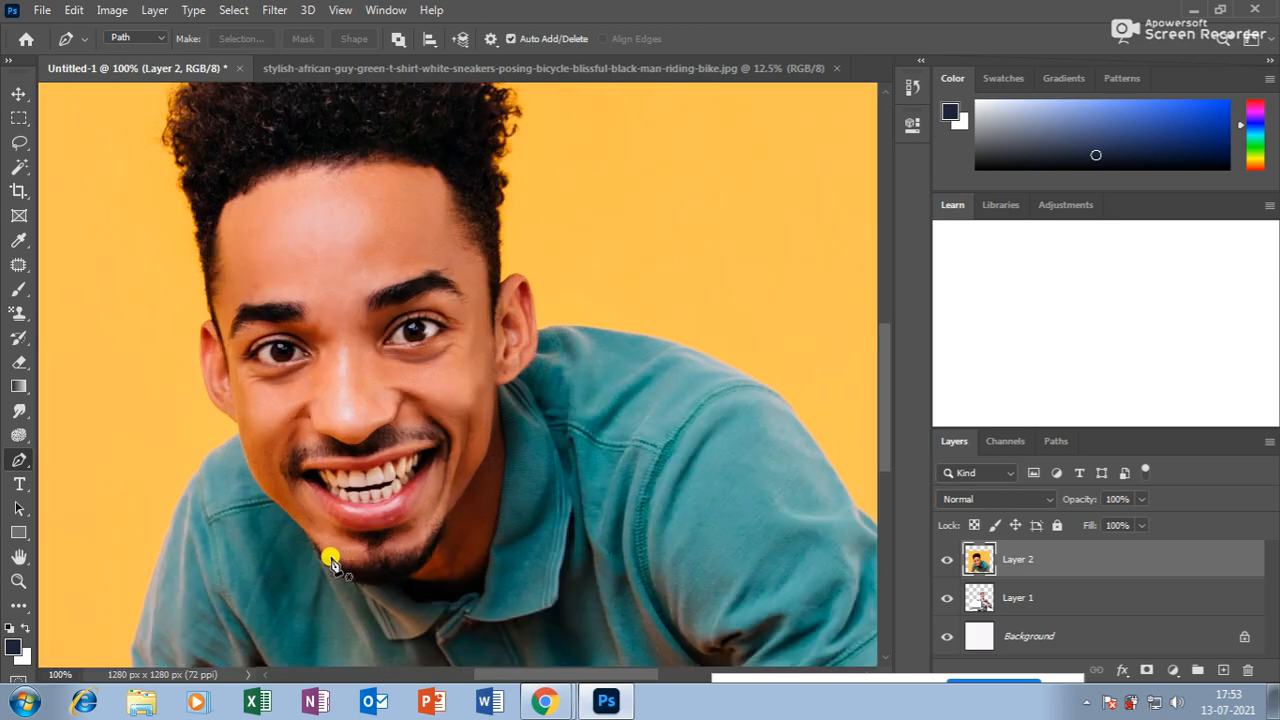
{"action": "left_click_drag", "start_coordinate": [267, 512], "coordinate": [529, 358]}
{"action": "left_click_drag", "start_coordinate": [421, 533], "coordinate": [434, 470]}
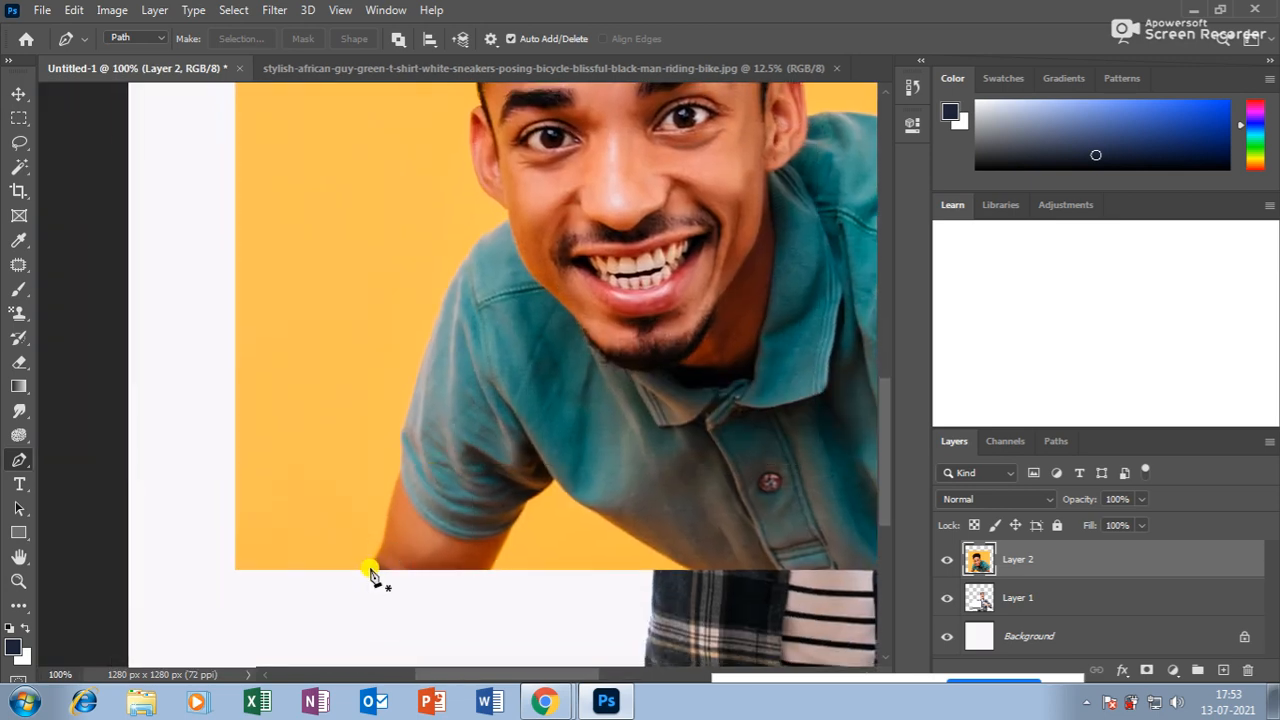
{"action": "key", "text": "ctrl+plus"}
{"action": "scroll", "coordinate": [380, 557], "scroll_direction": "down", "scroll_amount": 3}
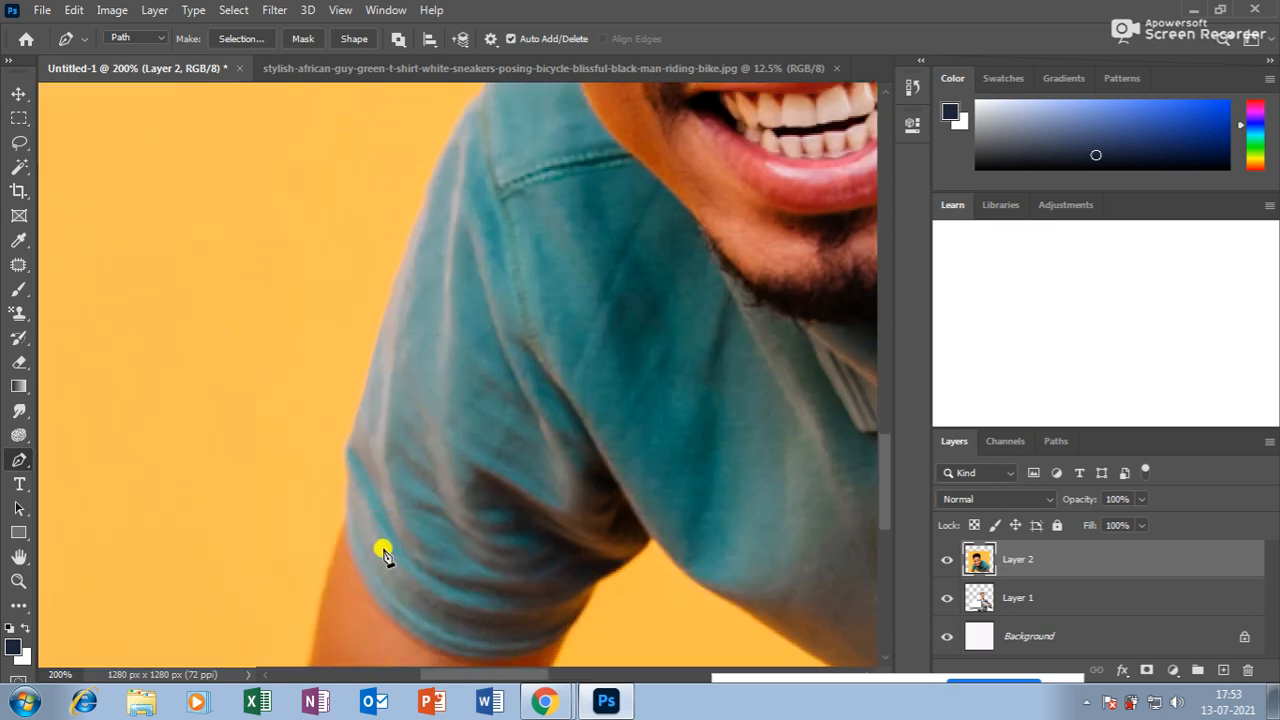
{"action": "left_click", "coordinate": [327, 489]}
{"action": "left_click_drag", "start_coordinate": [354, 345], "coordinate": [360, 308]}
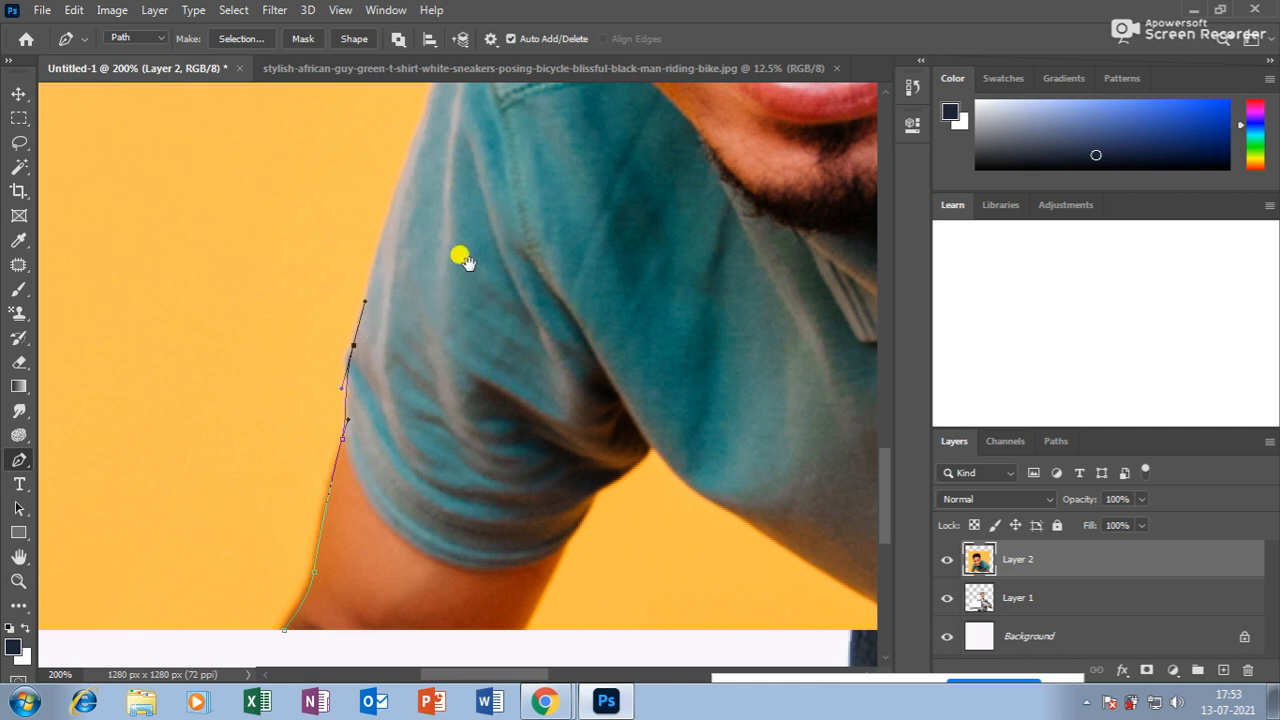
{"action": "left_click_drag", "start_coordinate": [459, 249], "coordinate": [397, 436]}
{"action": "left_click_drag", "start_coordinate": [372, 289], "coordinate": [429, 491]}
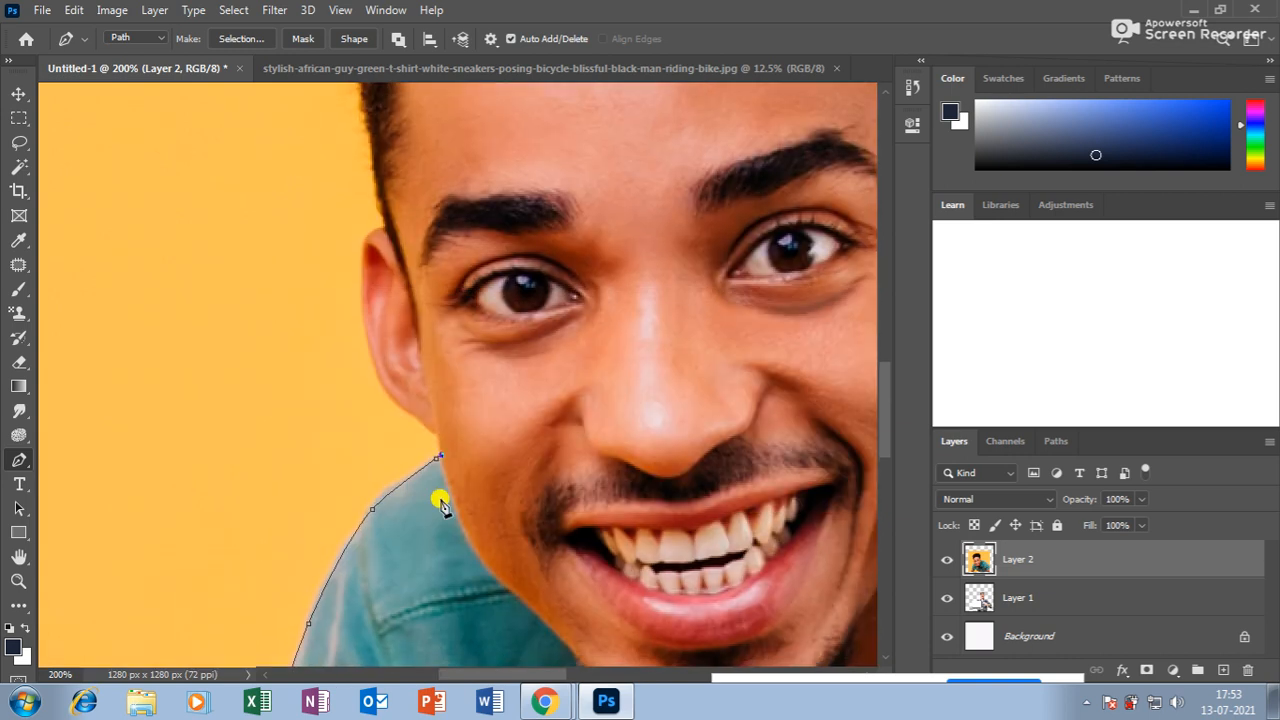
{"action": "scroll", "coordinate": [440, 500], "scroll_direction": "up", "scroll_amount": 1}
Continue the path along the neck and up around the left ear.
{"action": "left_click", "coordinate": [427, 470]}
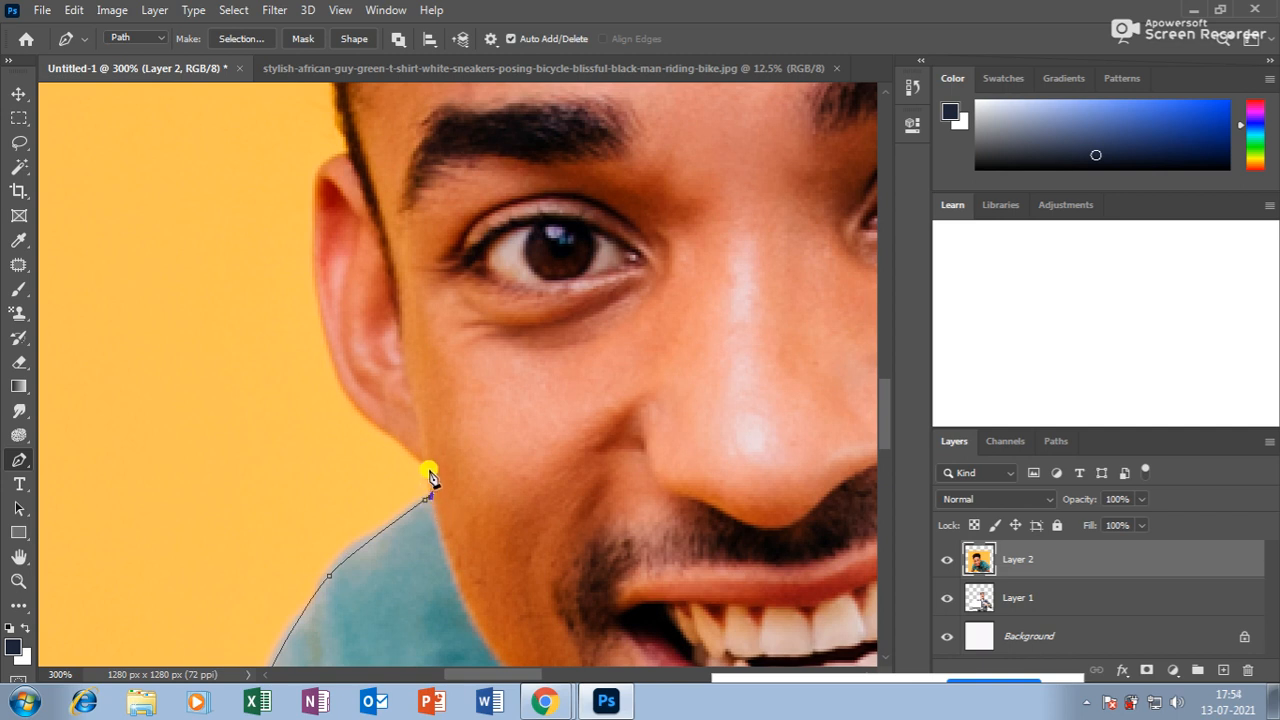
{"action": "left_click_drag", "start_coordinate": [381, 430], "coordinate": [464, 522]}
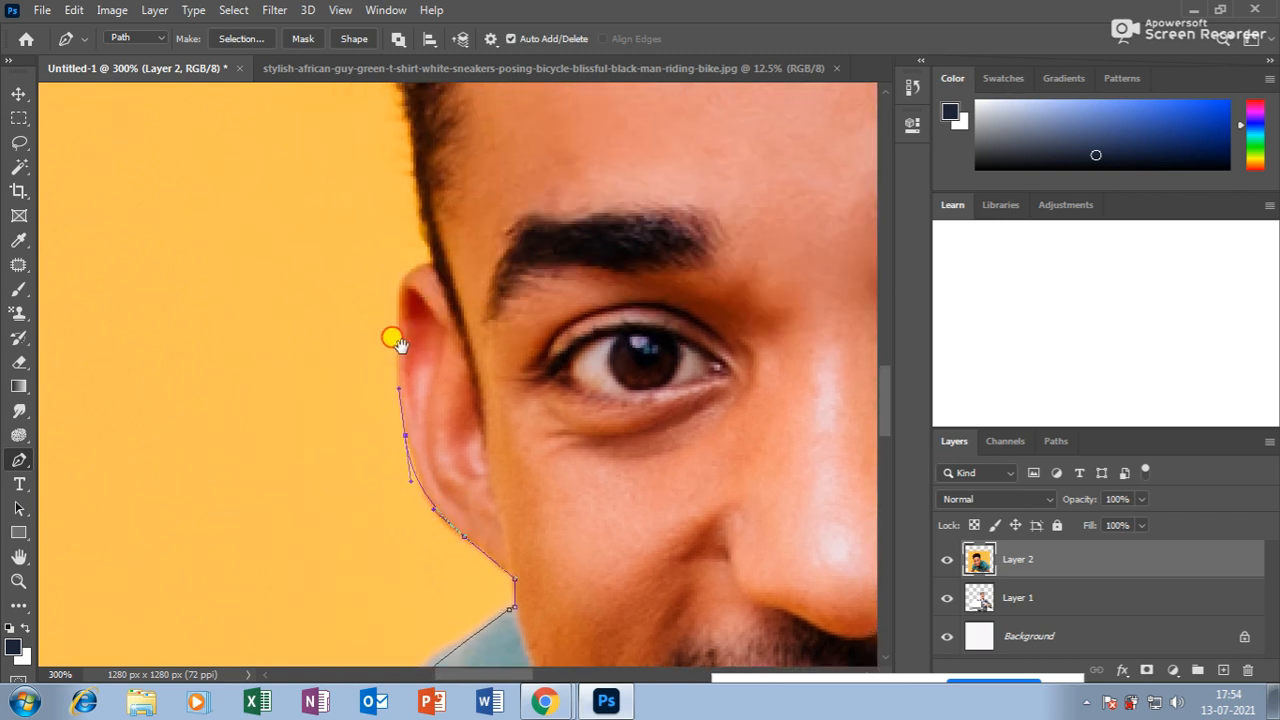
{"action": "left_click_drag", "start_coordinate": [394, 337], "coordinate": [336, 396]}
{"action": "left_click", "coordinate": [352, 330]}
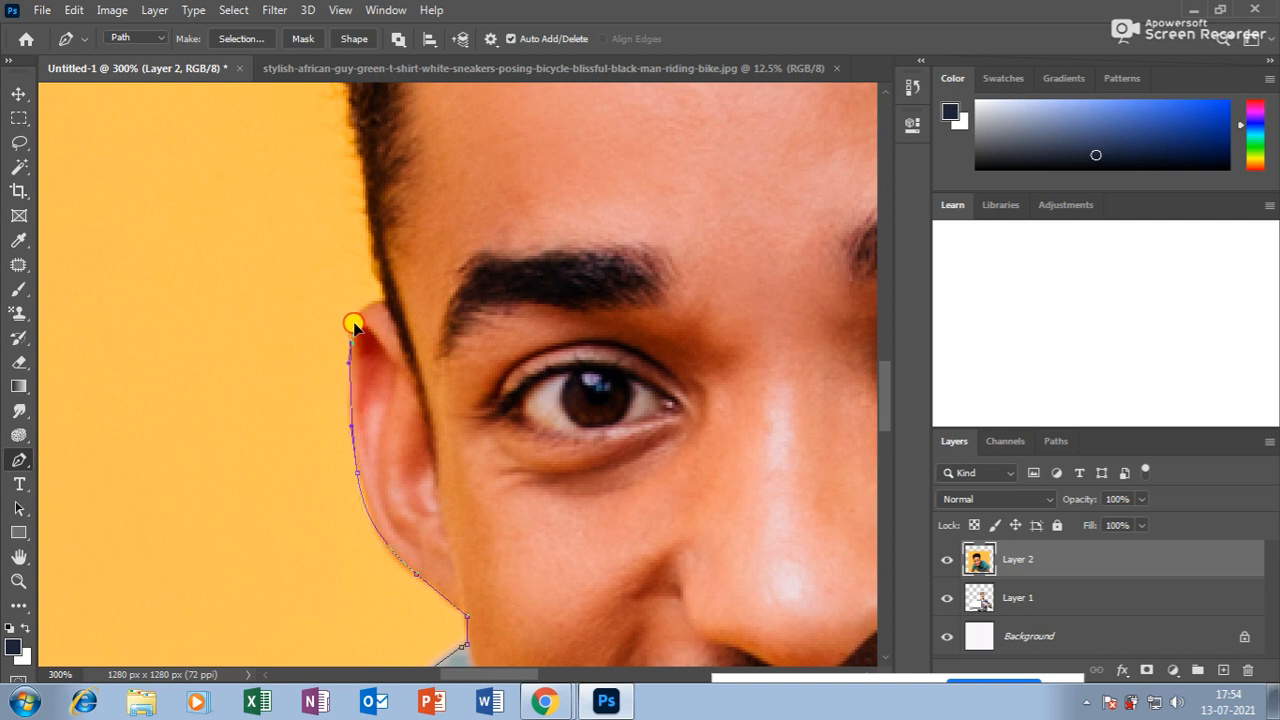
{"action": "key", "text": "ctrl+z"}
{"action": "key", "text": "ctrl+z"}
{"action": "left_click_drag", "start_coordinate": [375, 300], "coordinate": [389, 304]}
{"action": "scroll", "coordinate": [408, 355], "scroll_direction": "up", "scroll_amount": 2}
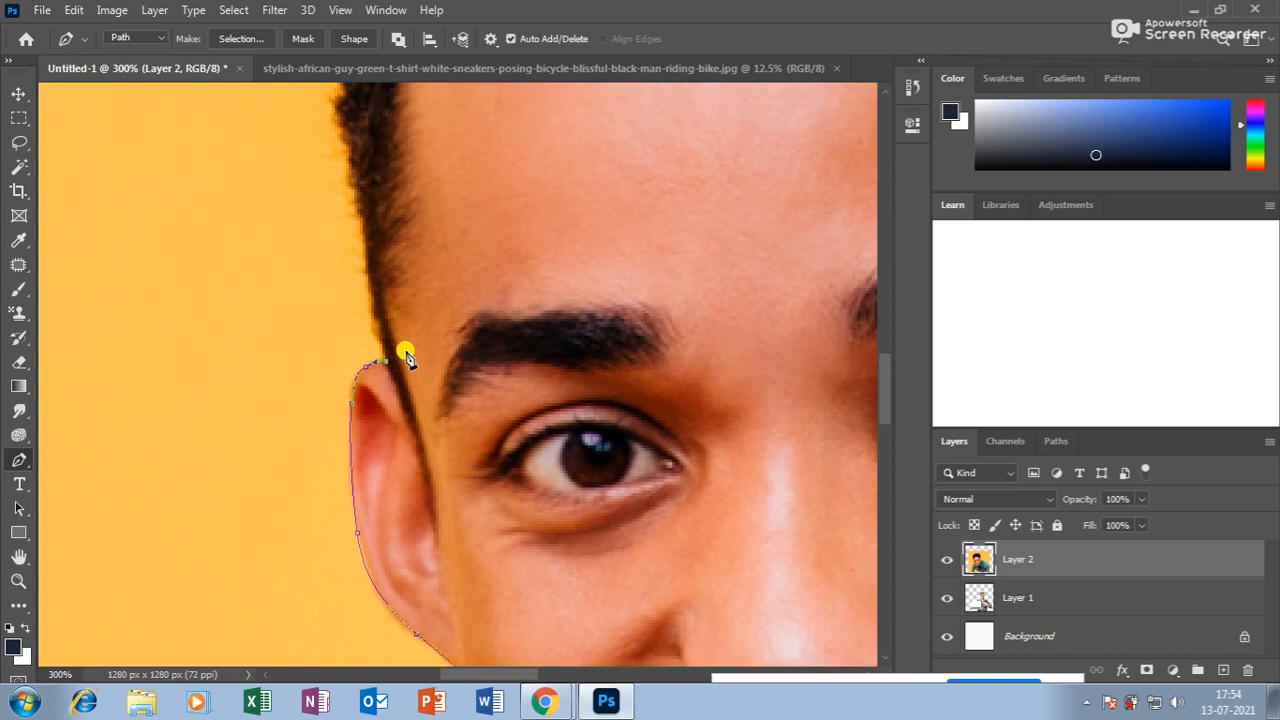
{"action": "scroll", "coordinate": [401, 356], "scroll_direction": "down", "scroll_amount": 1}
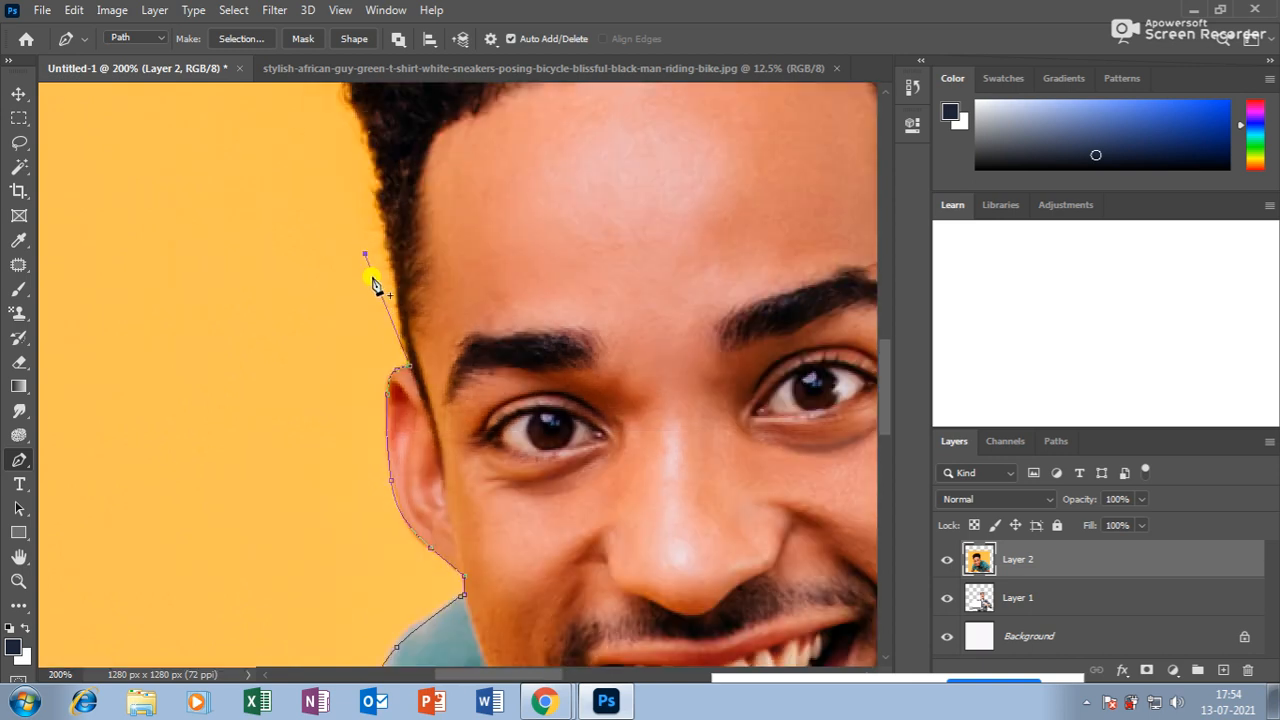
{"action": "scroll", "coordinate": [390, 328], "scroll_direction": "up", "scroll_amount": 6}
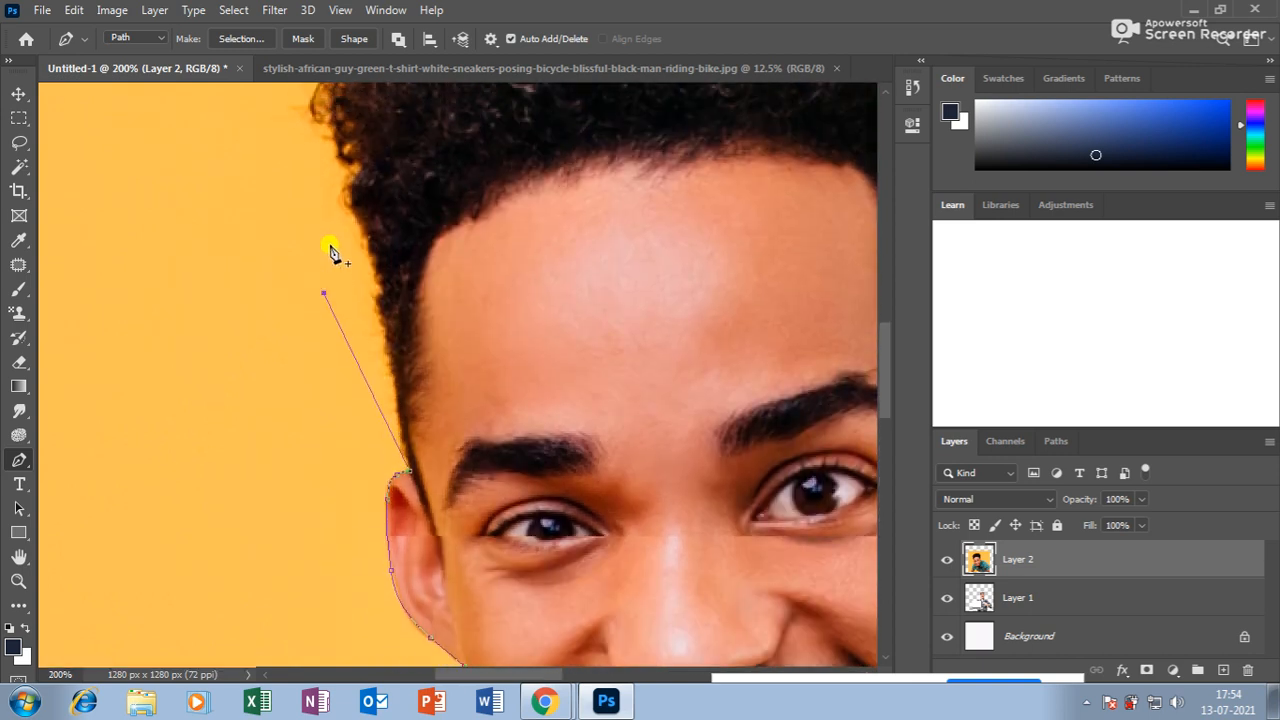
{"action": "scroll", "coordinate": [250, 183], "scroll_direction": "up", "scroll_amount": 2}
{"action": "scroll", "coordinate": [266, 194], "scroll_direction": "down", "scroll_amount": 2}
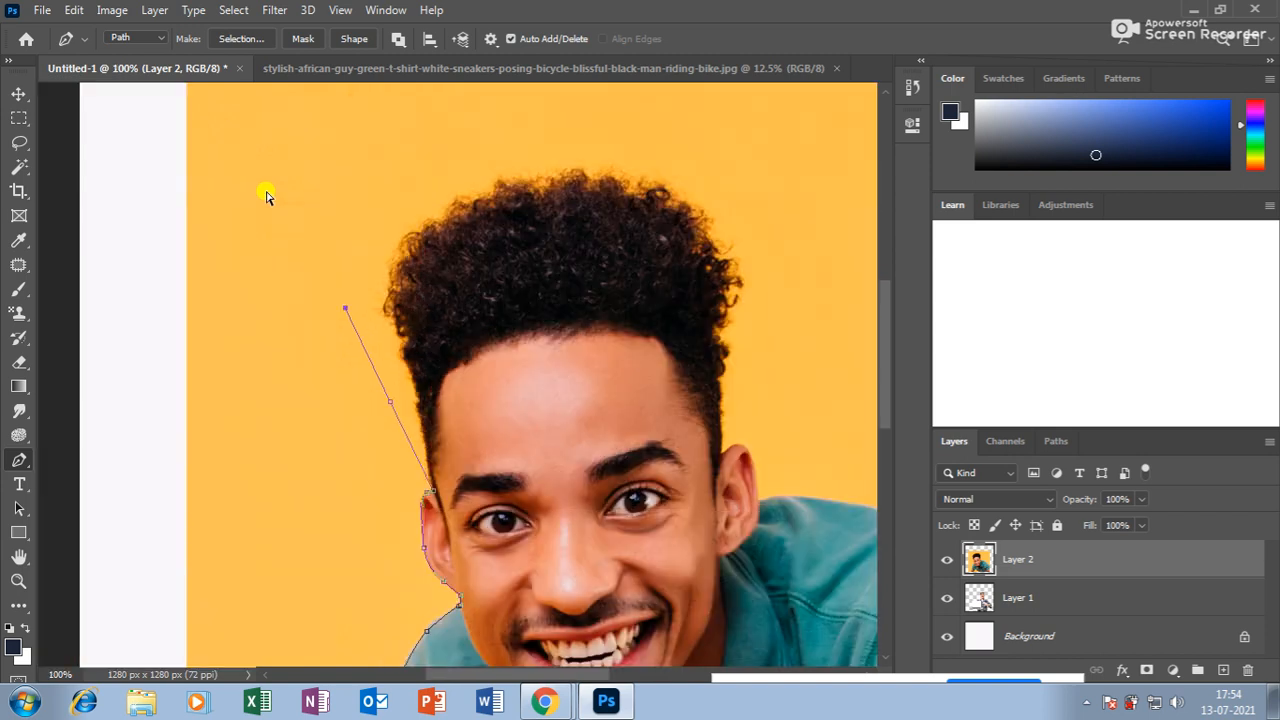
Loosely outline the top and right side of the hair down to the right ear.
{"action": "left_click", "coordinate": [382, 240]}
{"action": "left_click", "coordinate": [479, 204]}
{"action": "left_click", "coordinate": [575, 203]}
{"action": "left_click", "coordinate": [632, 215]}
{"action": "left_click", "coordinate": [650, 383]}
{"action": "left_click", "coordinate": [643, 402]}
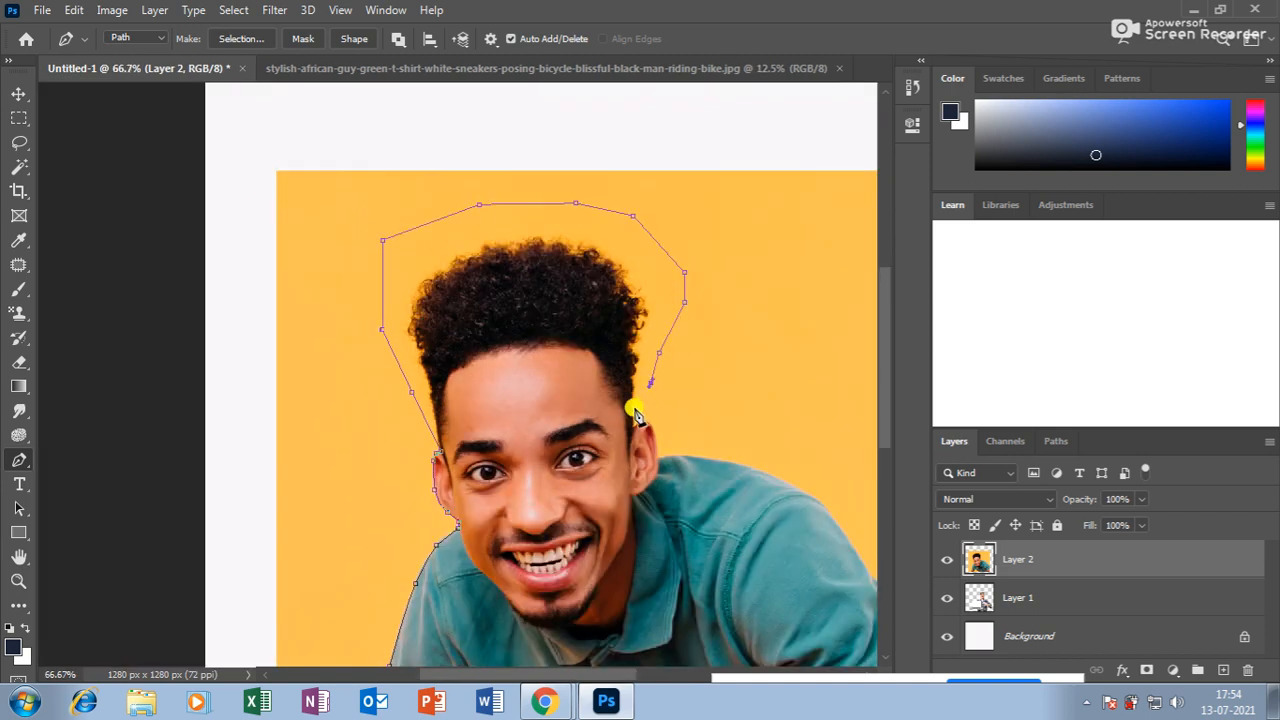
{"action": "key", "text": "ctrl+plus"}
{"action": "key", "text": "ctrl+plus"}
{"action": "left_click_drag", "start_coordinate": [748, 482], "coordinate": [454, 366]}
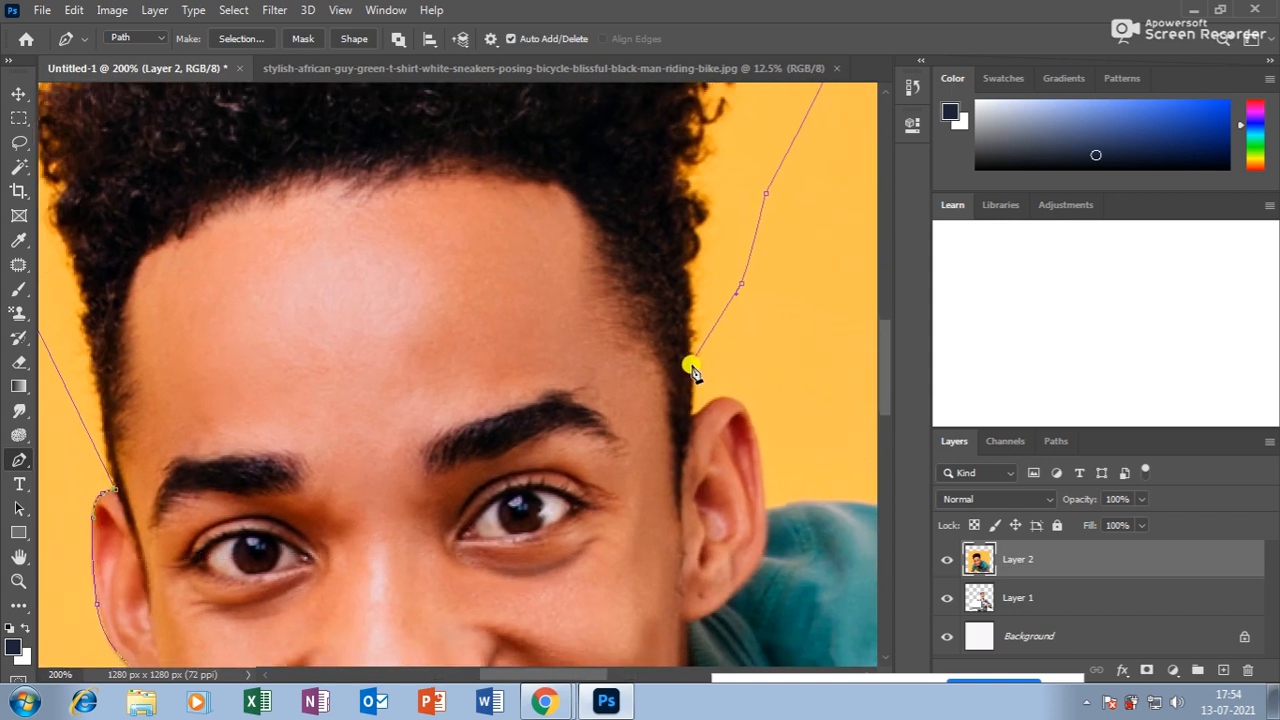
{"action": "left_click", "coordinate": [691, 401]}
{"action": "left_click", "coordinate": [691, 426]}
Trace the path down the right ear's edge and along the collar.
{"action": "key", "text": "ctrl+plus"}
{"action": "left_click_drag", "start_coordinate": [675, 368], "coordinate": [495, 301]}
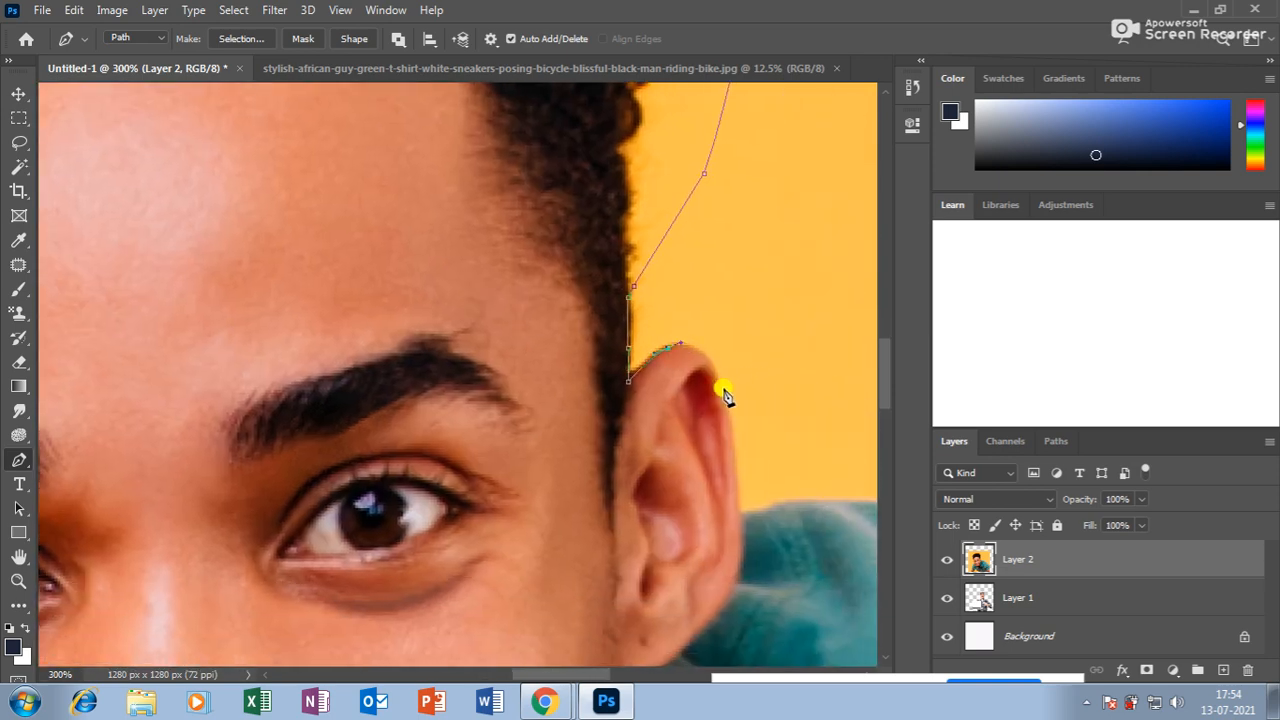
{"action": "left_click", "coordinate": [736, 509]}
{"action": "left_click", "coordinate": [740, 514]}
{"action": "left_click_drag", "start_coordinate": [697, 495], "coordinate": [487, 383]}
{"action": "left_click_drag", "start_coordinate": [587, 391], "coordinate": [607, 386]}
{"action": "left_click_drag", "start_coordinate": [712, 446], "coordinate": [640, 351]}
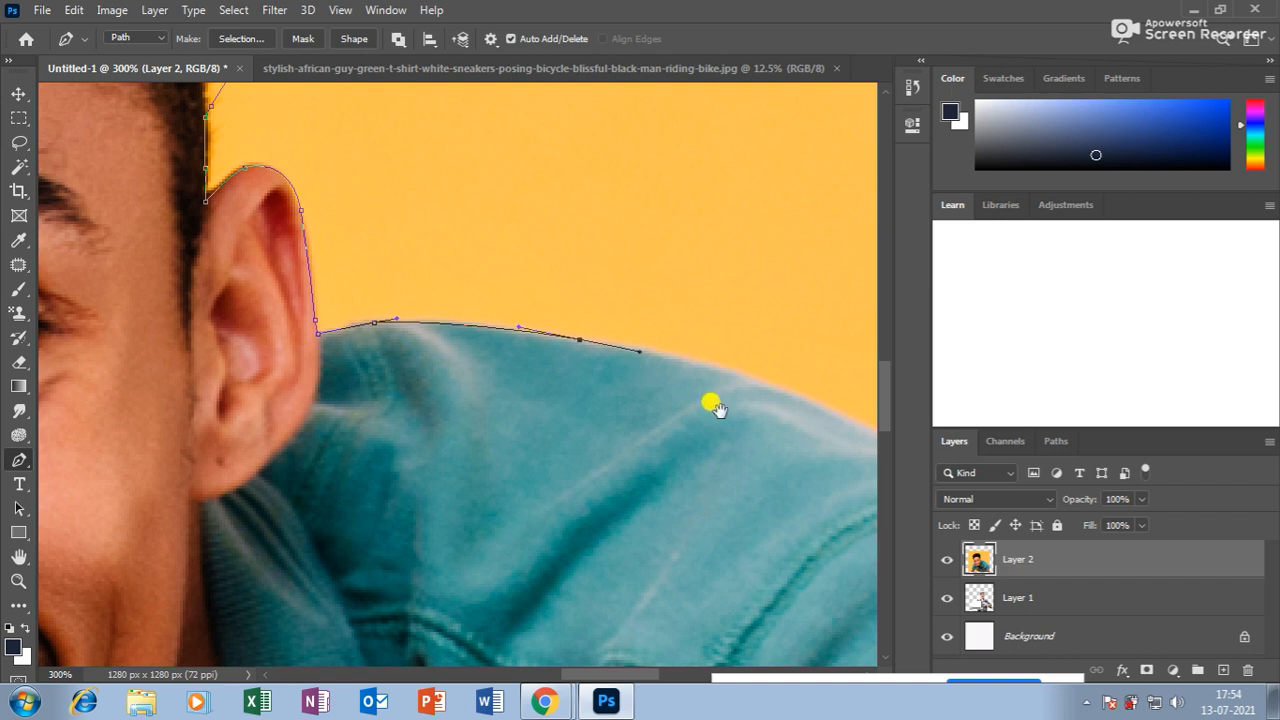
Curve the path down along the right shoulder edge.
{"action": "left_click_drag", "start_coordinate": [715, 407], "coordinate": [590, 316]}
{"action": "left_click_drag", "start_coordinate": [669, 322], "coordinate": [551, 309]}
{"action": "left_click_drag", "start_coordinate": [681, 383], "coordinate": [566, 244]}
{"action": "left_click_drag", "start_coordinate": [646, 332], "coordinate": [671, 384]}
{"action": "left_click_drag", "start_coordinate": [745, 446], "coordinate": [463, 313]}
{"action": "key", "text": "ctrl+z"}
{"action": "key", "text": "ctrl+z"}
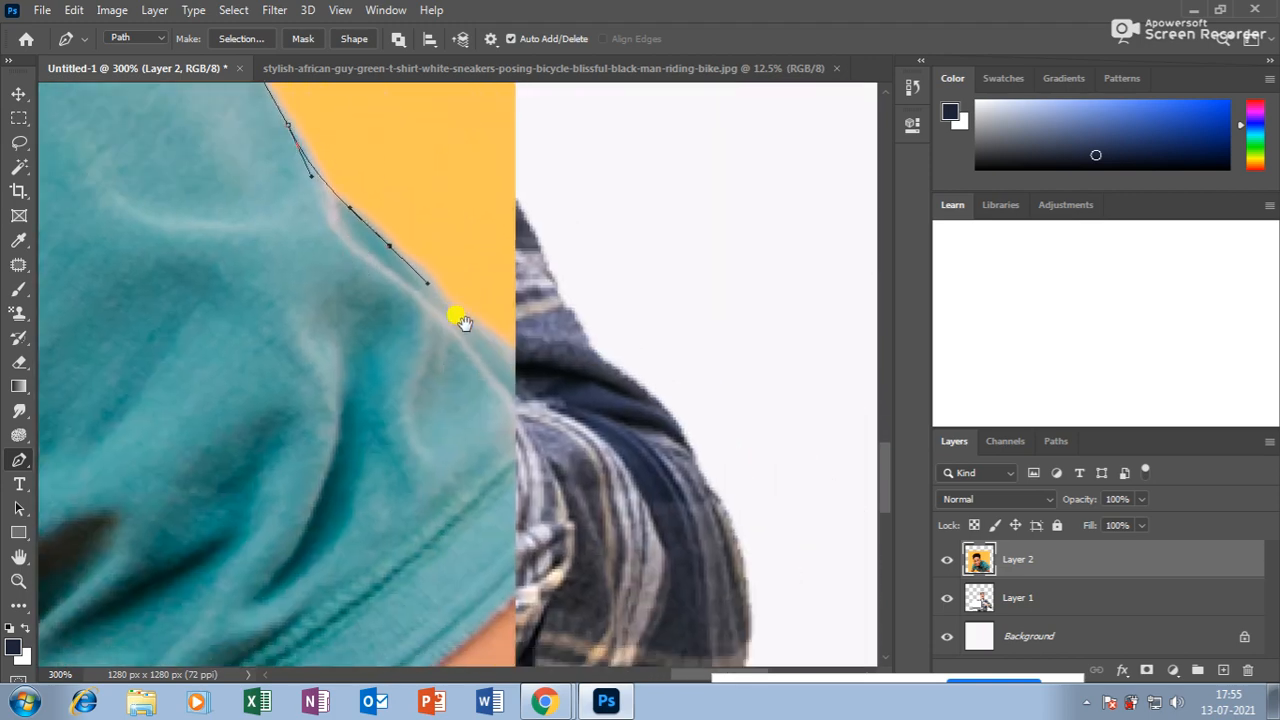
{"action": "key", "text": "ctrl+minus"}
{"action": "key", "text": "ctrl+minus"}
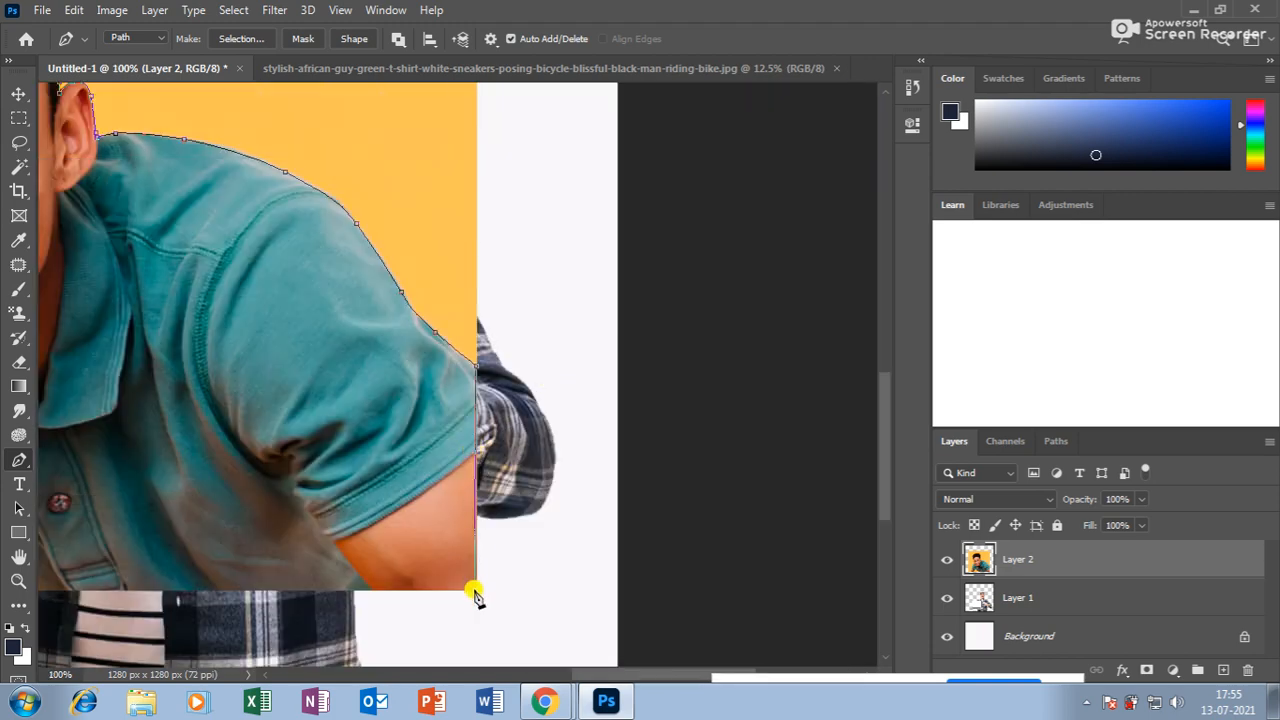
Run the path along the shirt's bottom edge at the photo's lower border.
{"action": "left_click_drag", "start_coordinate": [359, 508], "coordinate": [612, 443]}
{"action": "left_click_drag", "start_coordinate": [300, 503], "coordinate": [455, 449]}
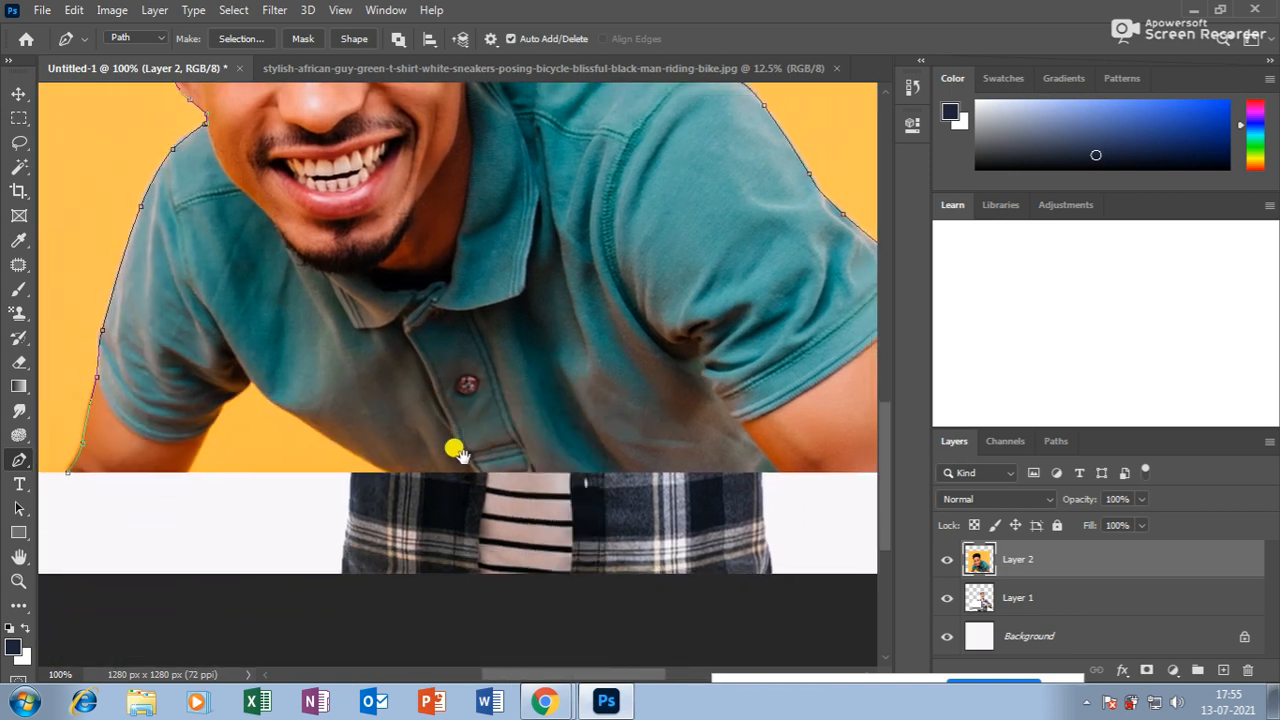
{"action": "left_click", "coordinate": [398, 476]}
{"action": "key", "text": "ctrl+z"}
{"action": "key", "text": "ctrl+plus"}
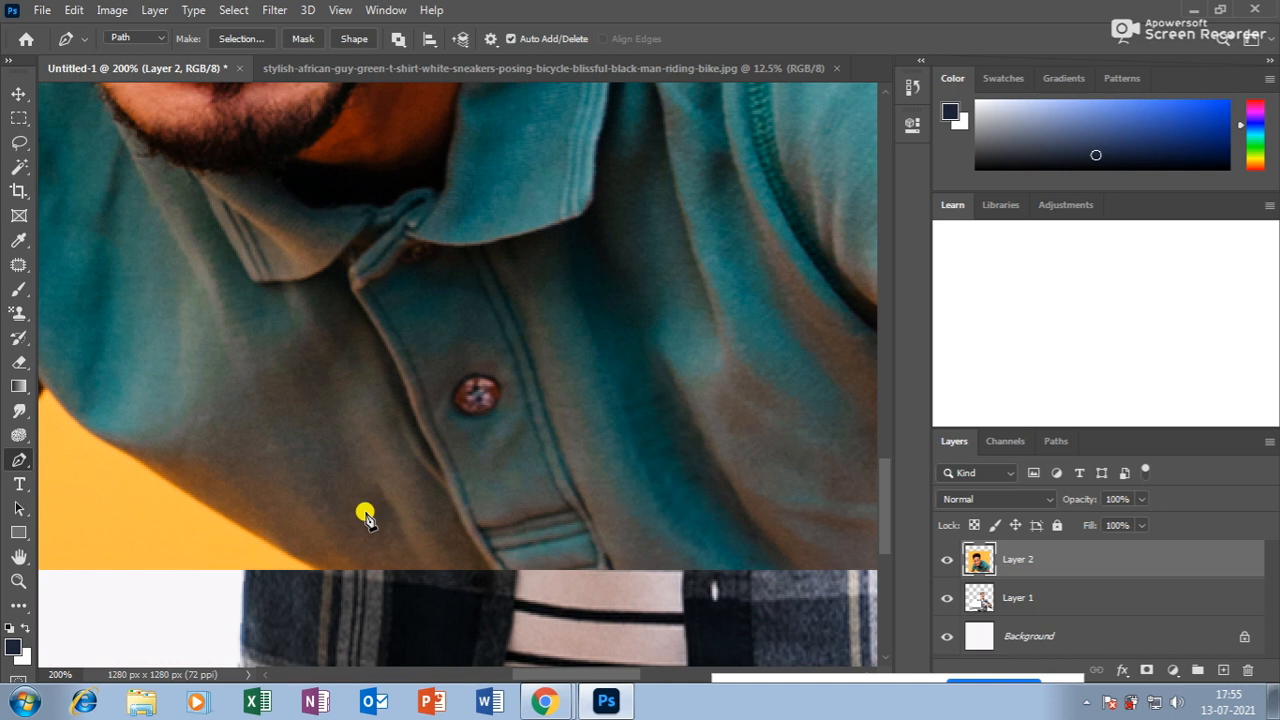
{"action": "left_click_drag", "start_coordinate": [354, 503], "coordinate": [350, 413]}
{"action": "left_click", "coordinate": [325, 485]}
{"action": "left_click_drag", "start_coordinate": [291, 451], "coordinate": [417, 437]}
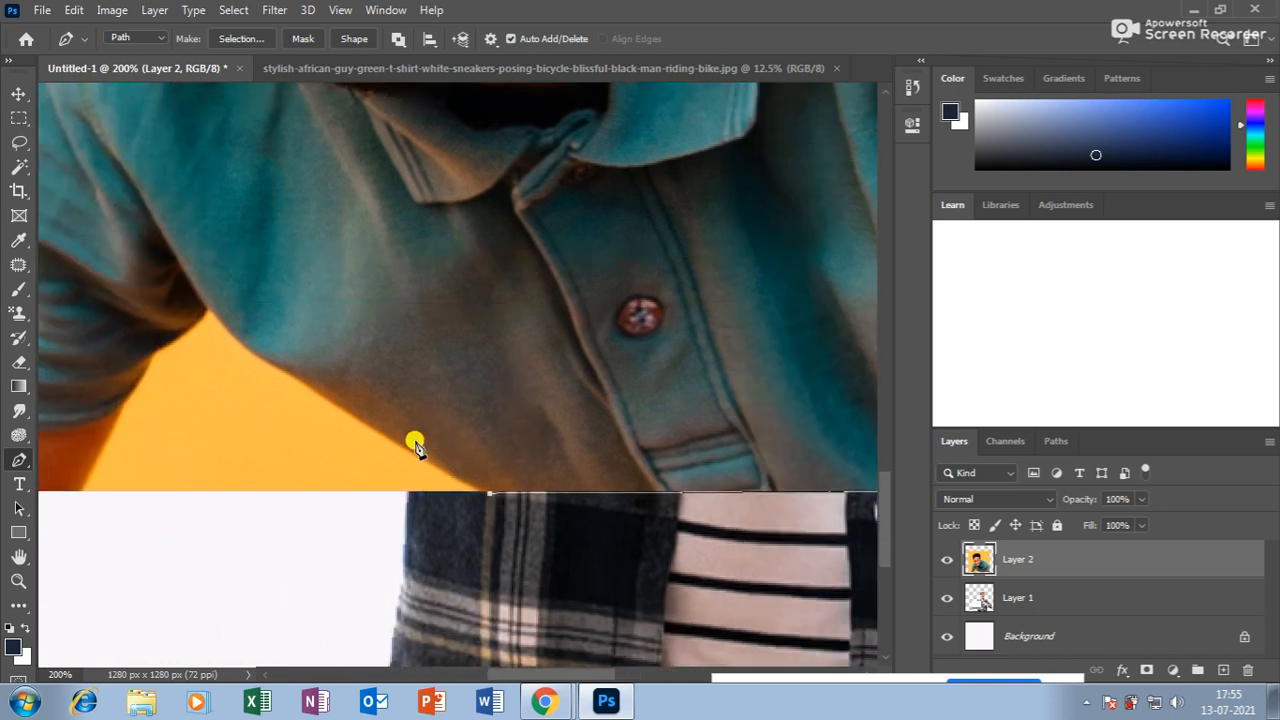
{"action": "left_click", "coordinate": [332, 404]}
Trace the armpit and lower arm edge, close the path and load it as a selection.
{"action": "left_click_drag", "start_coordinate": [243, 349], "coordinate": [419, 316]}
{"action": "left_click", "coordinate": [209, 308]}
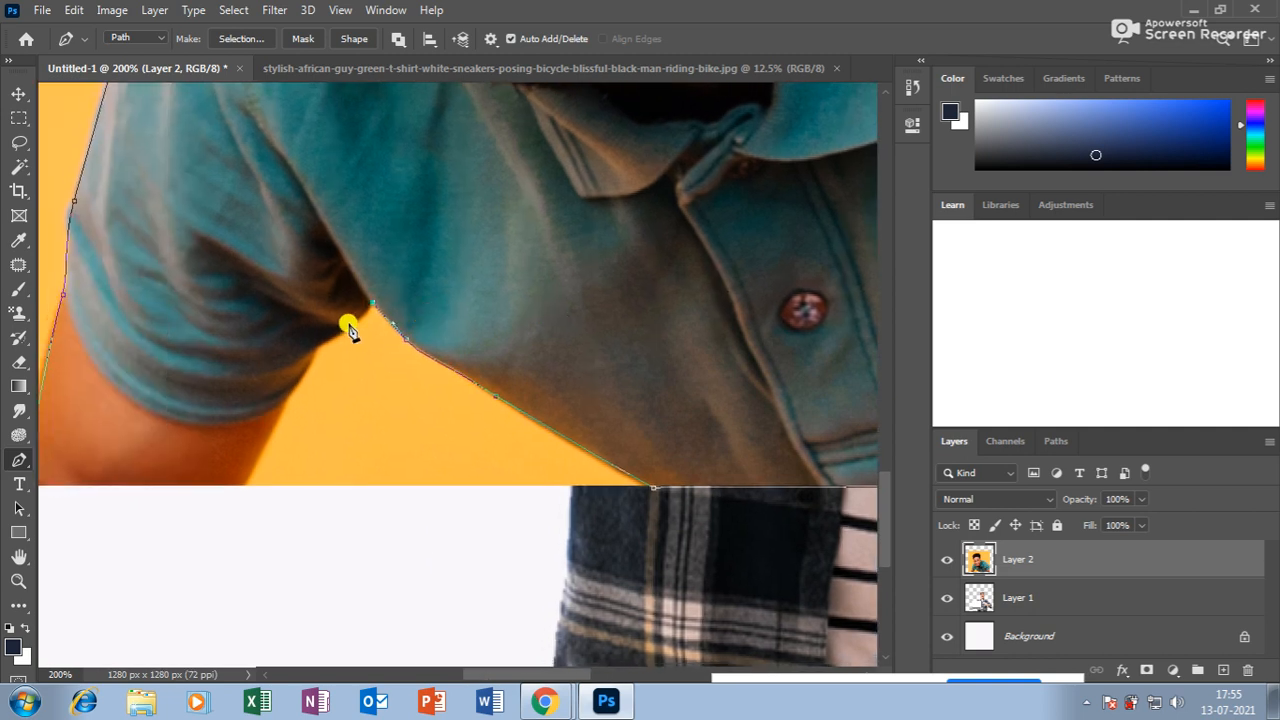
{"action": "left_click_drag", "start_coordinate": [312, 344], "coordinate": [309, 362]}
{"action": "left_click_drag", "start_coordinate": [266, 409], "coordinate": [410, 332]}
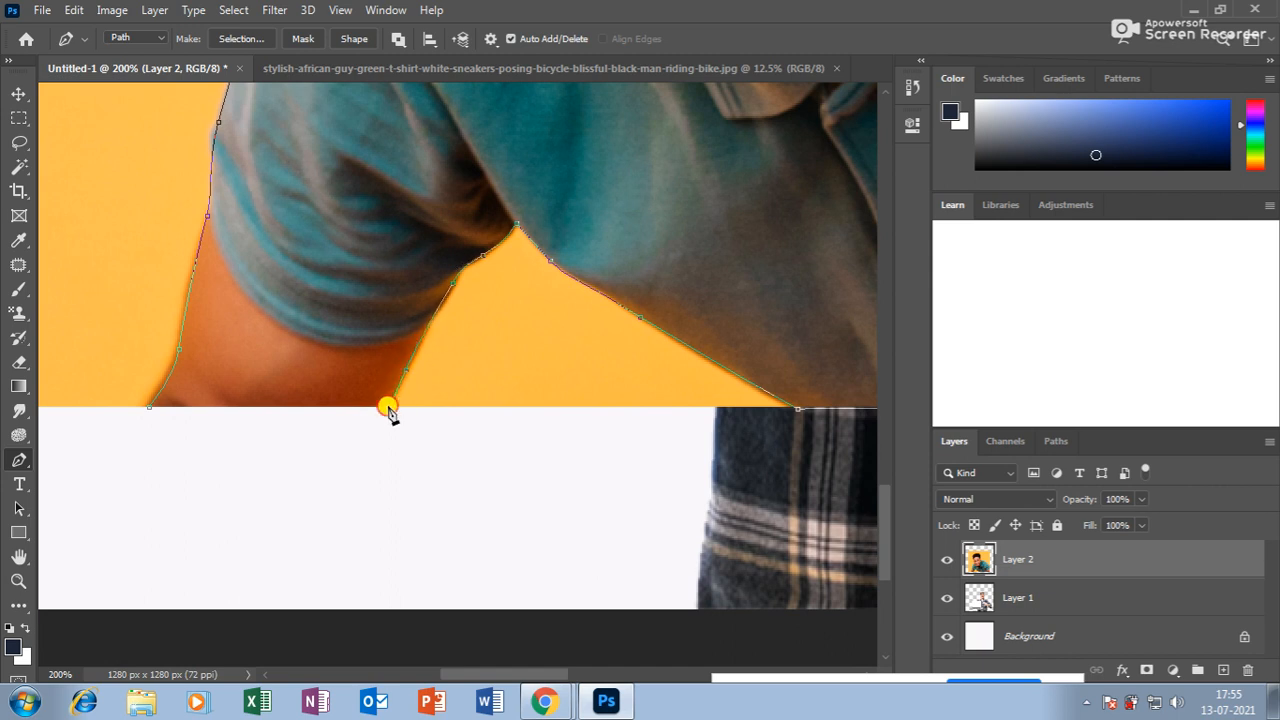
{"action": "left_click", "coordinate": [148, 409]}
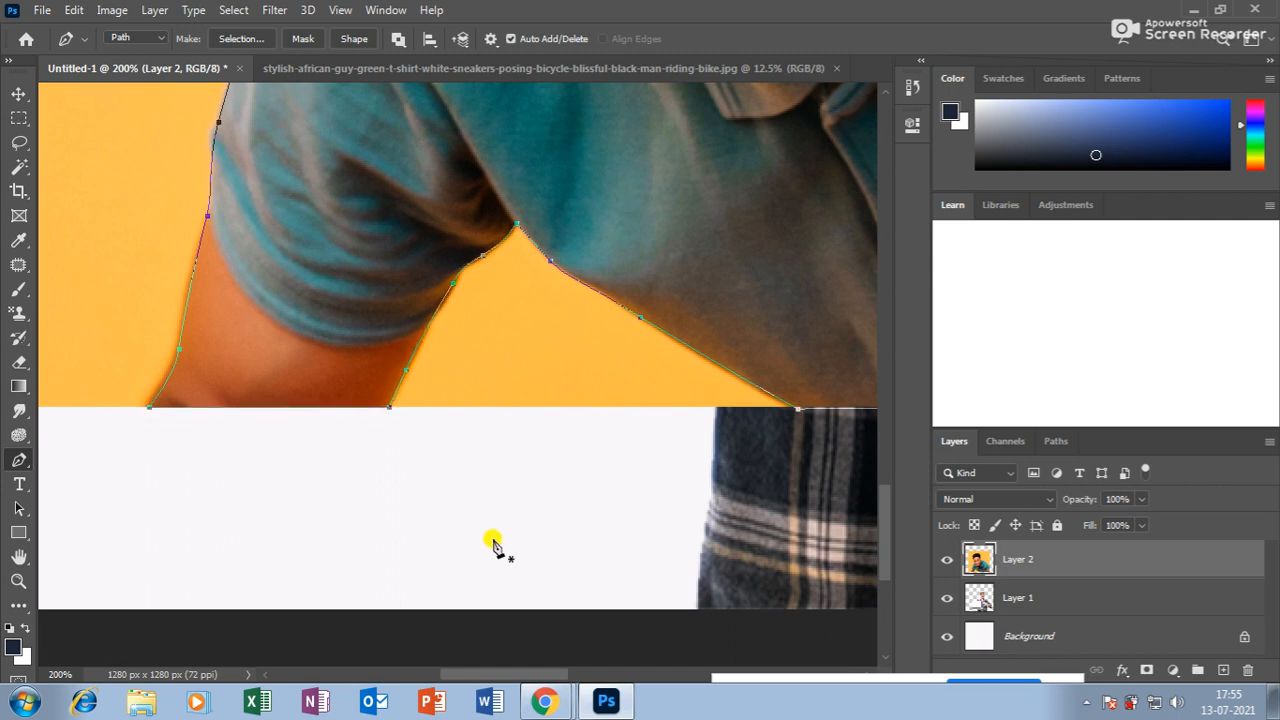
{"action": "left_click", "coordinate": [148, 409]}
{"action": "key", "text": "ctrl+z"}
{"action": "left_click", "coordinate": [152, 413]}
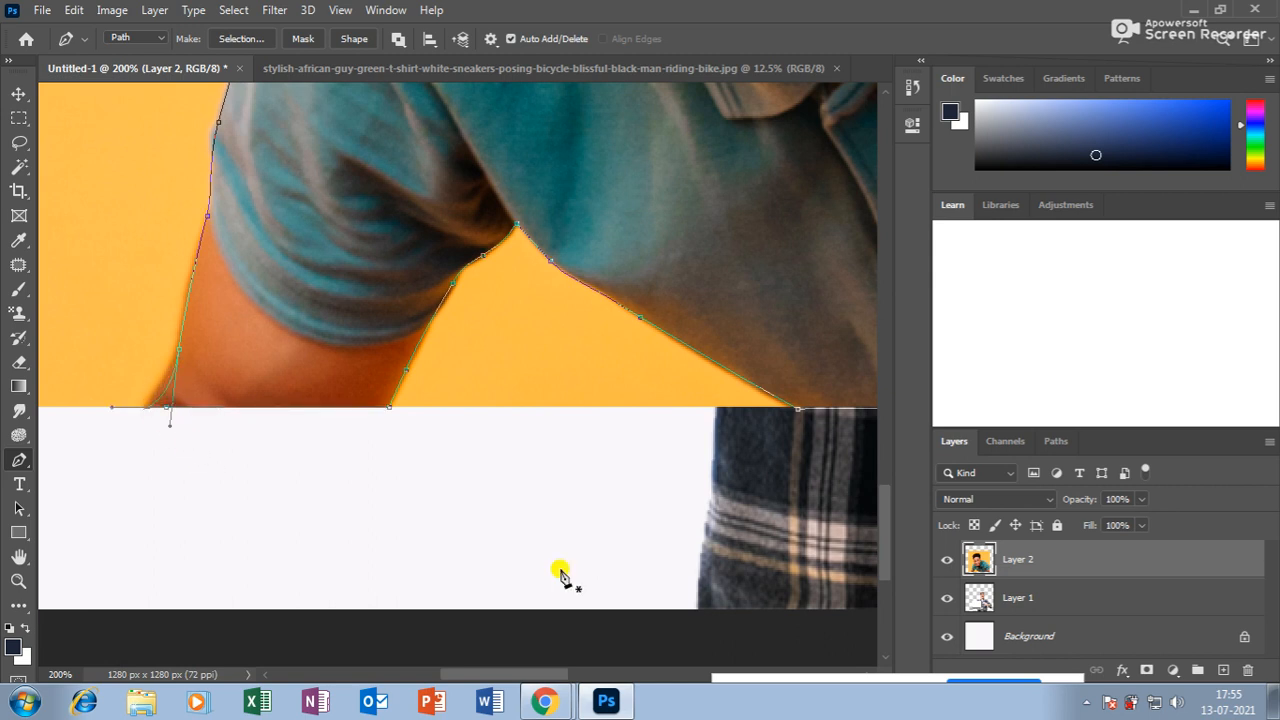
{"action": "key", "text": "ctrl+Return"}
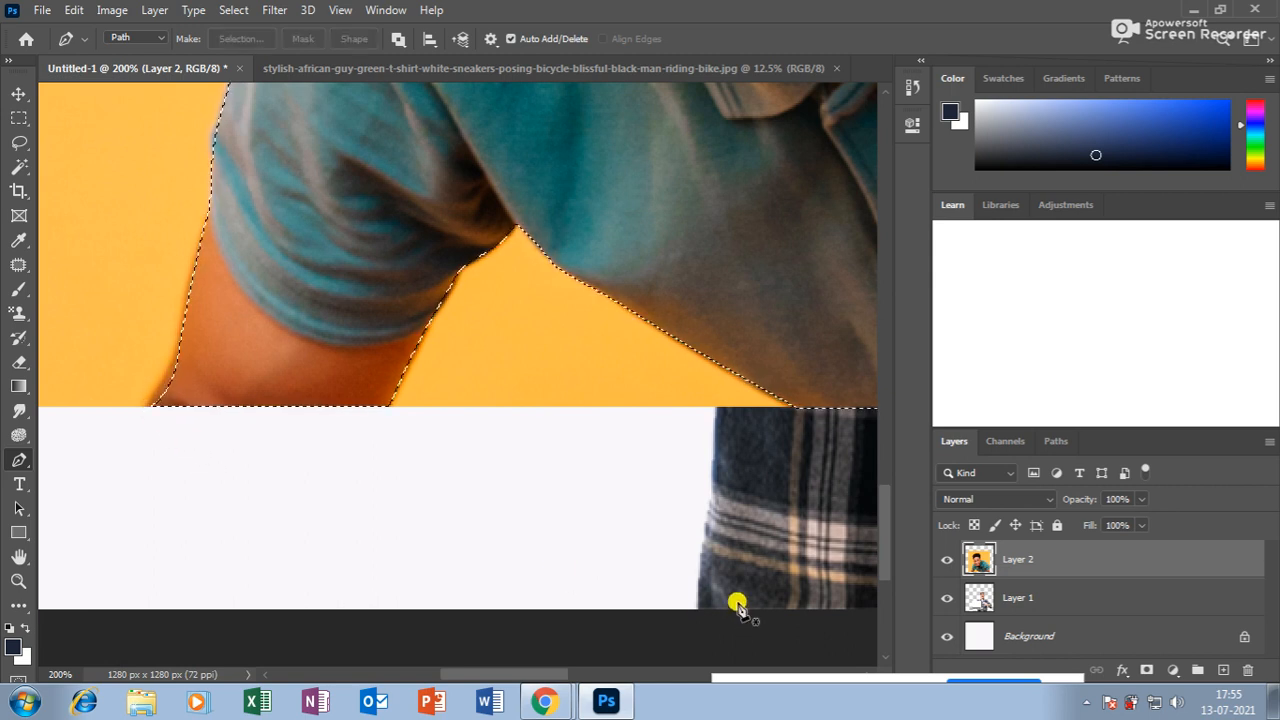
Invert the selection, delete the yellow backdrop around the man, and deselect.
{"action": "key", "text": "ctrl+minus"}
{"action": "key", "text": "ctrl+minus"}
{"action": "key", "text": "ctrl+minus"}
{"action": "key", "text": "ctrl+minus"}
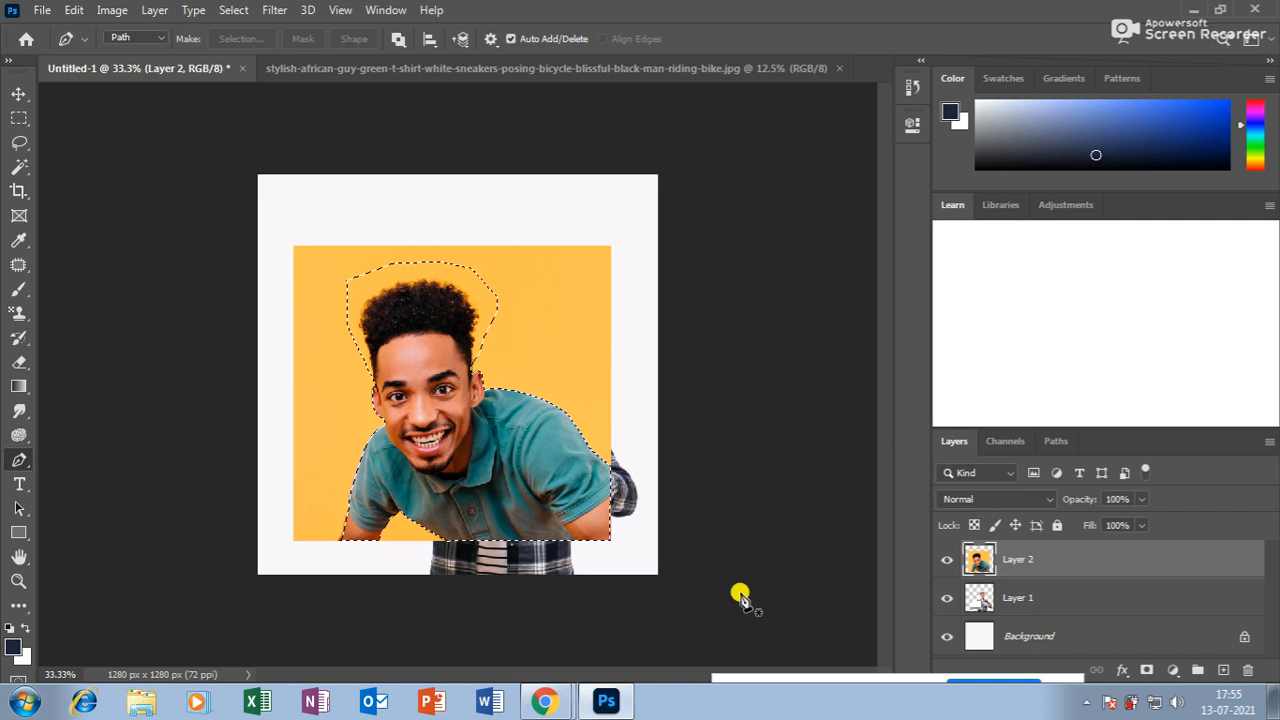
{"action": "key", "text": "ctrl+shift+i"}
{"action": "key", "text": "Delete"}
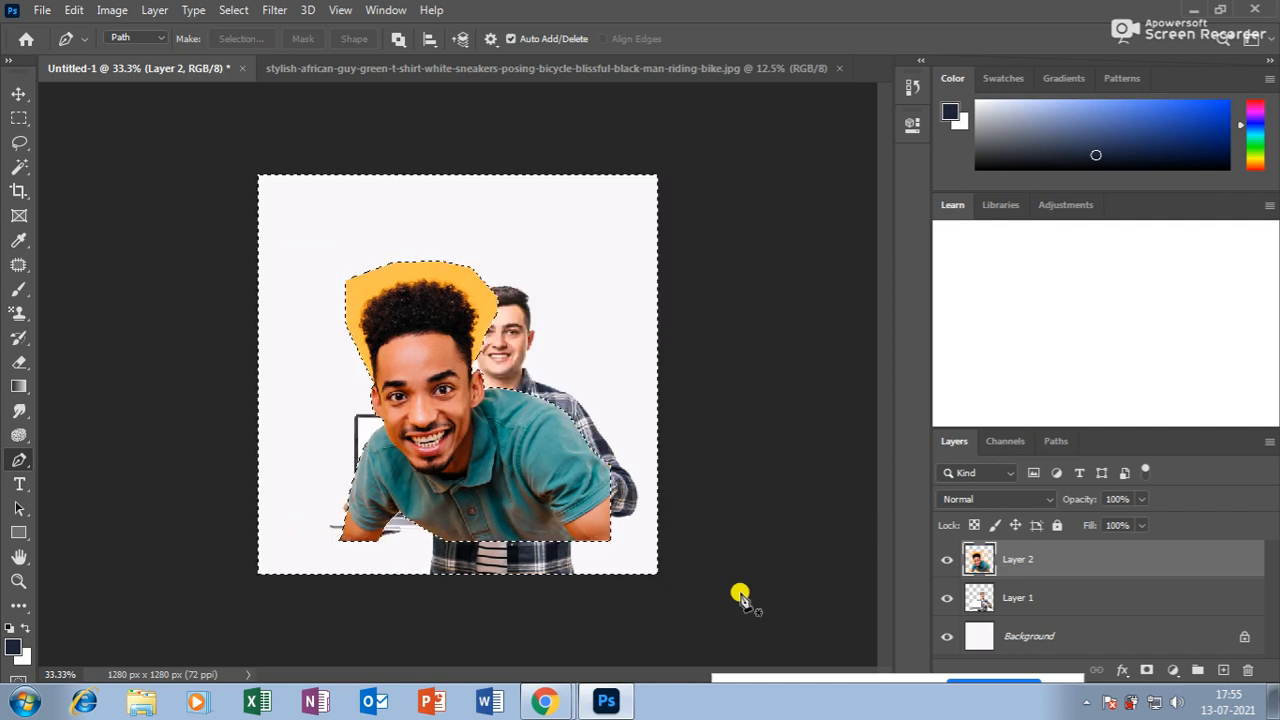
{"action": "key", "text": "ctrl+d"}
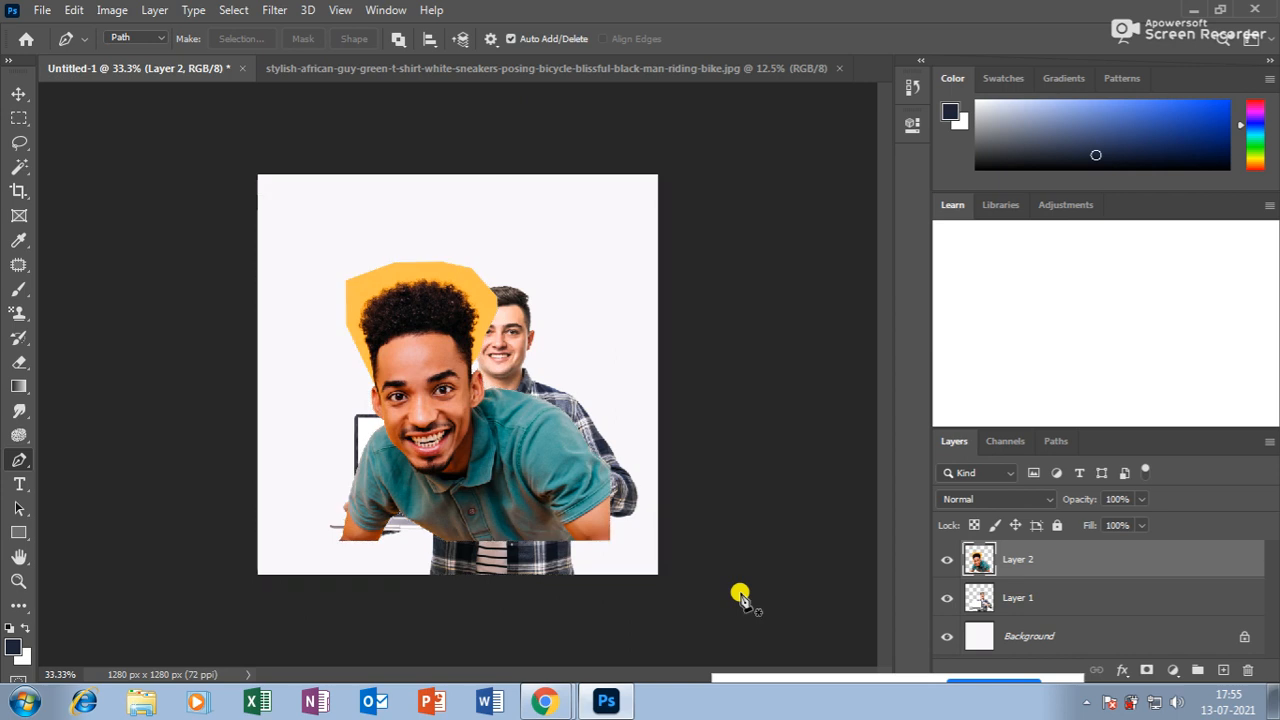
Zoom in to 100% on the faces and bring up the eraser tool variants.
{"action": "key", "text": "ctrl+plus"}
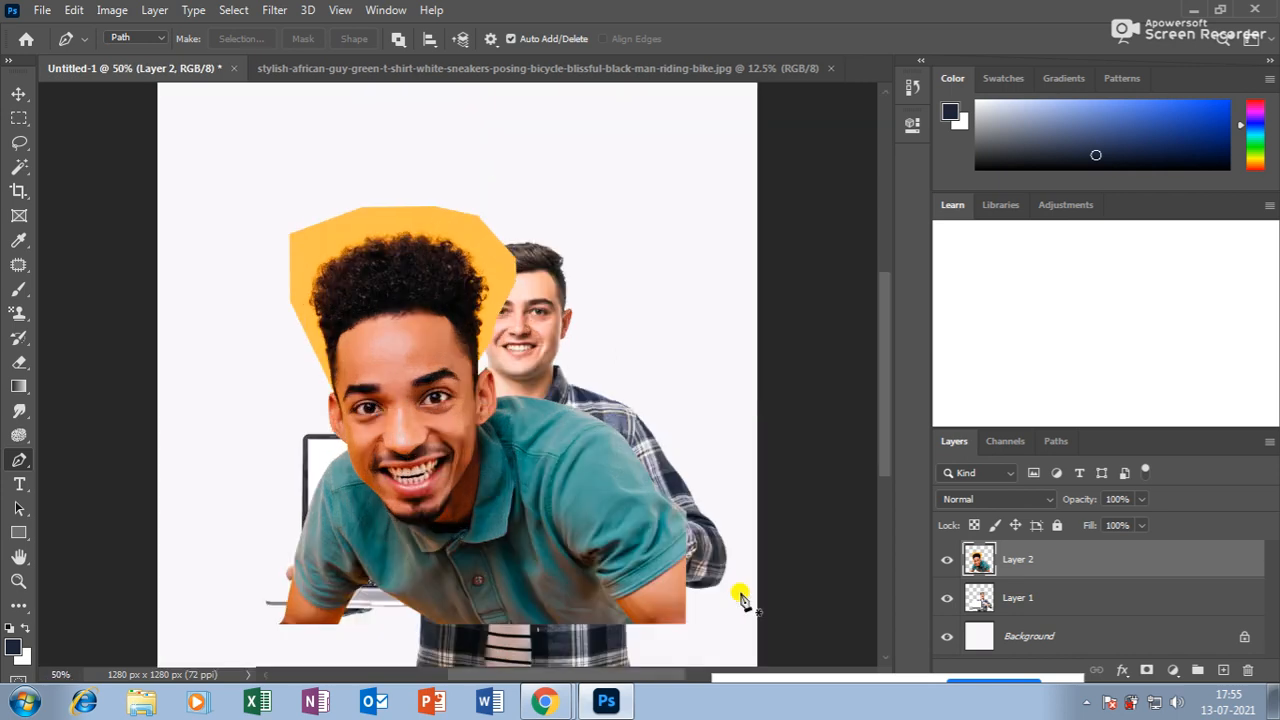
{"action": "key", "text": "ctrl+plus"}
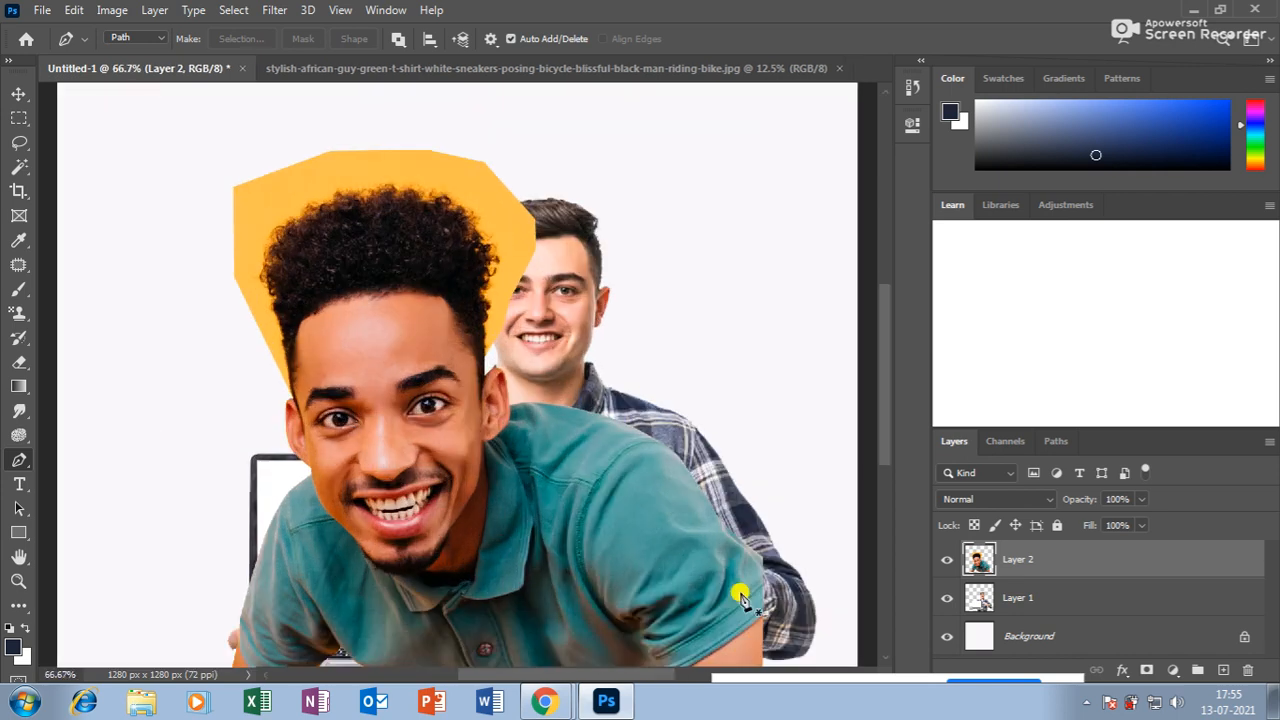
{"action": "key", "text": "ctrl+plus"}
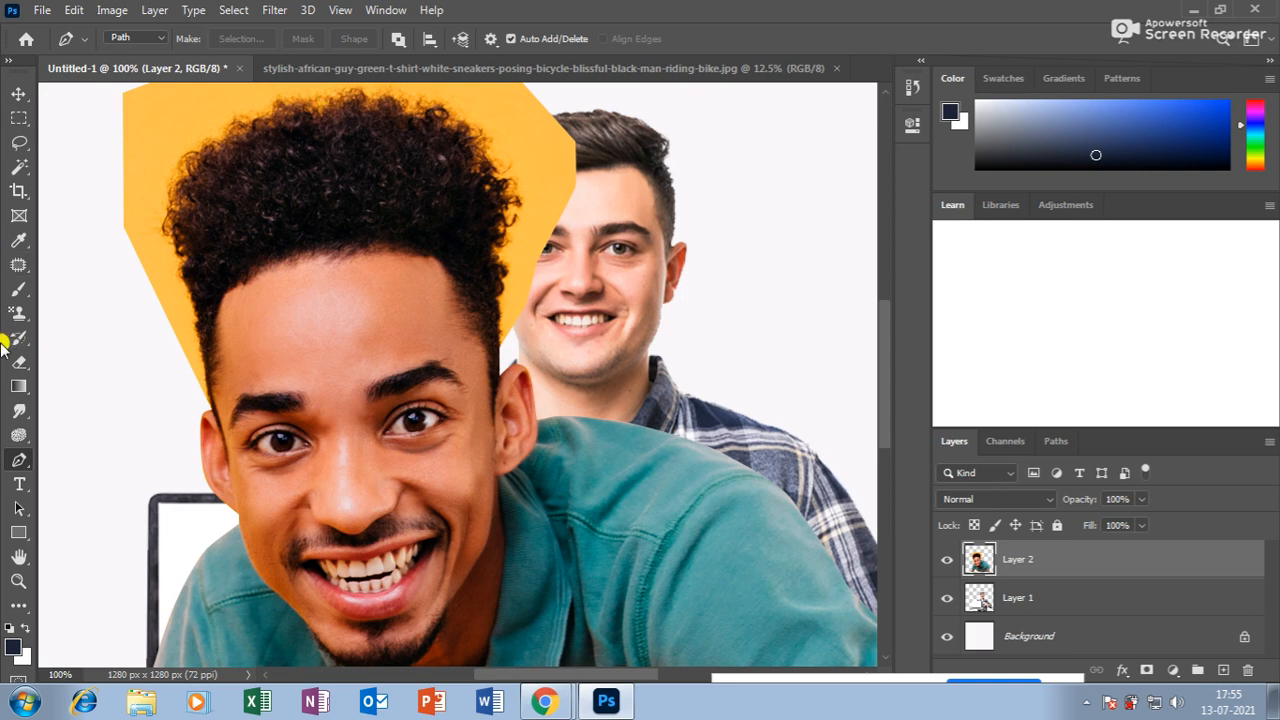
{"action": "left_click_drag", "start_coordinate": [21, 362], "coordinate": [86, 381]}
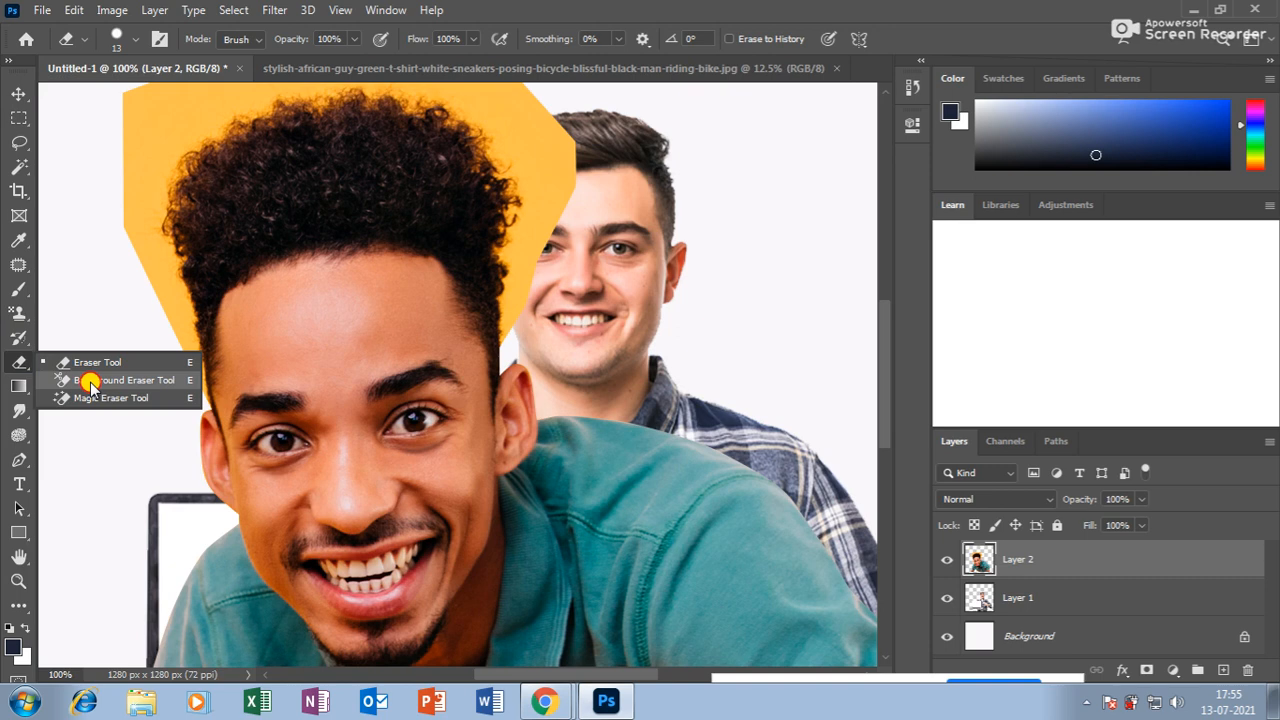
Erase the yellow along the top of the curly hair with the Background Eraser at size 70.
{"action": "left_click", "coordinate": [89, 381]}
{"action": "key", "text": "bracketright"}
{"action": "key", "text": "bracketright"}
{"action": "key", "text": "bracketright"}
{"action": "key", "text": "bracketright"}
{"action": "key", "text": "bracketright"}
{"action": "key", "text": "bracketright"}
{"action": "mouse_move", "coordinate": [513, 313]}
{"action": "left_mouse_down"}
{"action": "mouse_move", "coordinate": [505, 243]}
{"action": "mouse_move", "coordinate": [518, 241]}
{"action": "mouse_move", "coordinate": [530, 177]}
{"action": "mouse_move", "coordinate": [514, 183]}
{"action": "mouse_move", "coordinate": [568, 213]}
{"action": "mouse_move", "coordinate": [560, 246]}
{"action": "mouse_move", "coordinate": [494, 183]}
{"action": "mouse_move", "coordinate": [493, 145]}
{"action": "mouse_move", "coordinate": [450, 122]}
{"action": "left_mouse_up"}
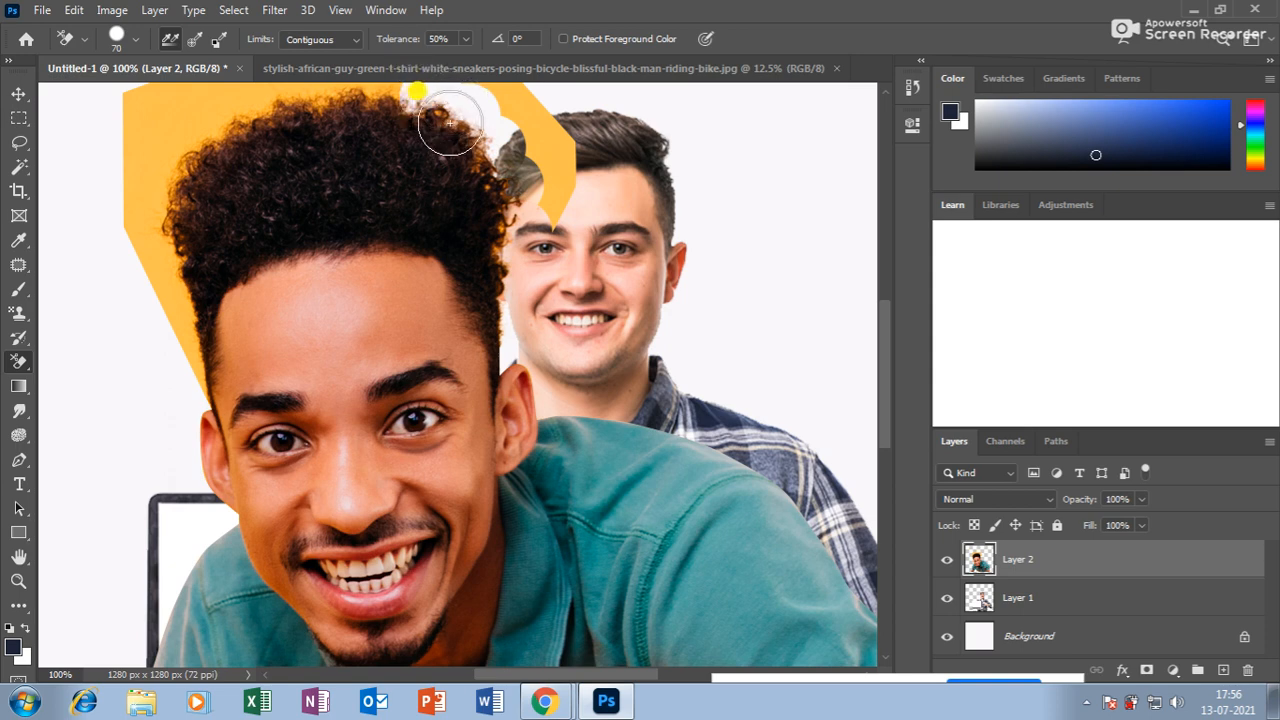
{"action": "scroll", "coordinate": [390, 150], "scroll_direction": "up", "scroll_amount": 2}
{"action": "mouse_move", "coordinate": [385, 153]}
{"action": "left_mouse_down"}
{"action": "mouse_move", "coordinate": [412, 145]}
{"action": "mouse_move", "coordinate": [305, 150]}
{"action": "mouse_move", "coordinate": [288, 134]}
{"action": "mouse_move", "coordinate": [241, 178]}
{"action": "mouse_move", "coordinate": [186, 195]}
{"action": "mouse_move", "coordinate": [150, 290]}
{"action": "mouse_move", "coordinate": [160, 332]}
{"action": "mouse_move", "coordinate": [175, 262]}
{"action": "mouse_move", "coordinate": [166, 366]}
{"action": "mouse_move", "coordinate": [195, 413]}
{"action": "mouse_move", "coordinate": [186, 449]}
{"action": "left_mouse_up"}
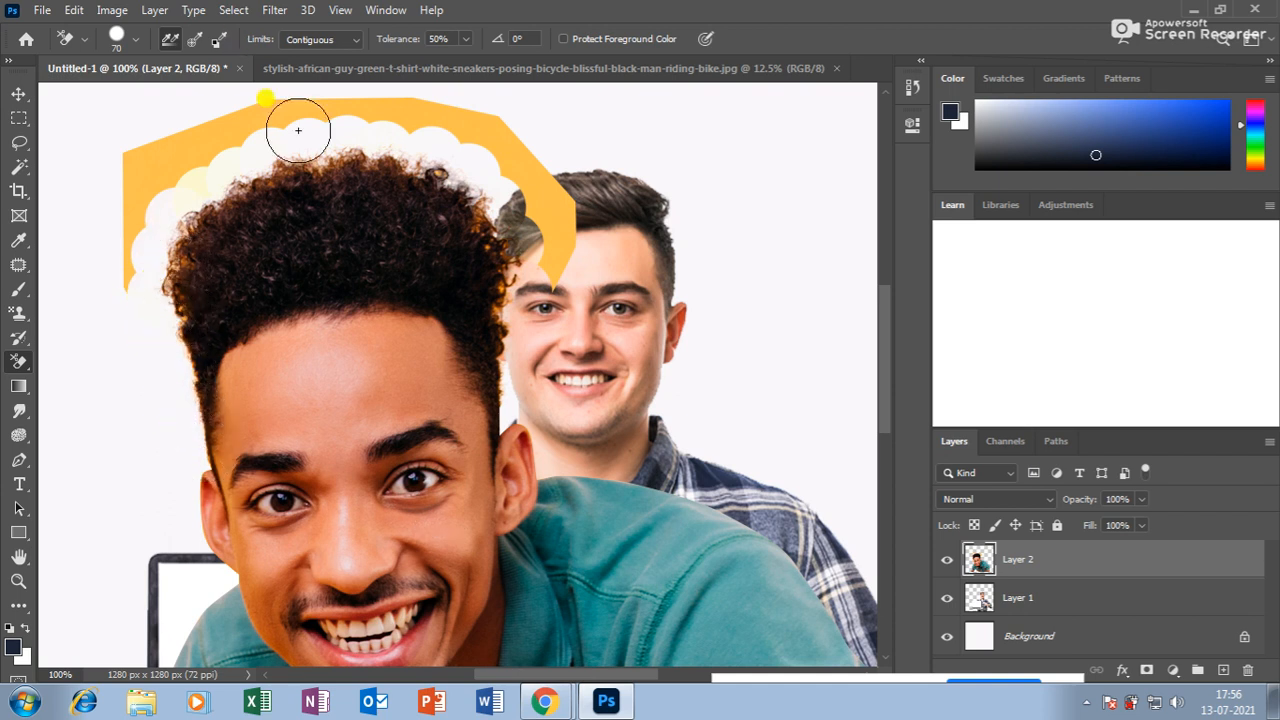
Lasso the leftover yellow patch beside the head.
{"action": "scroll", "coordinate": [600, 251], "scroll_direction": "up", "scroll_amount": 2}
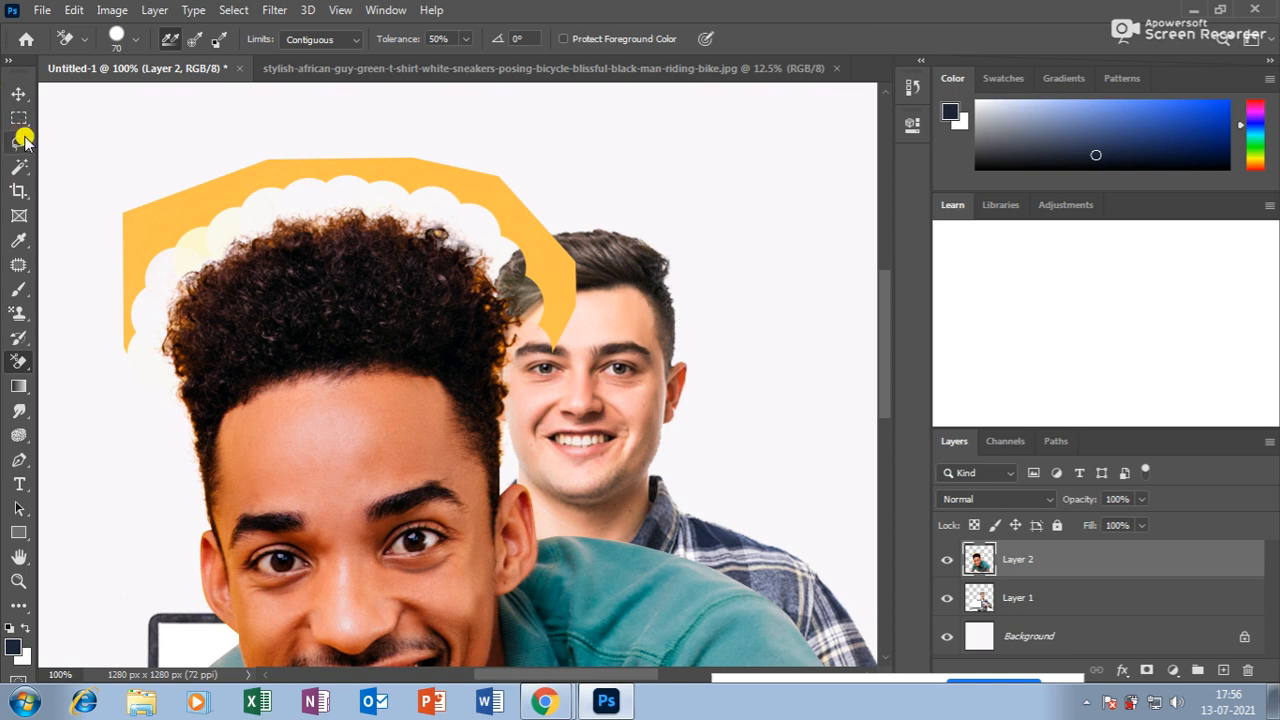
{"action": "left_click", "coordinate": [19, 142]}
{"action": "mouse_move", "coordinate": [149, 395]}
{"action": "left_mouse_down"}
{"action": "mouse_move", "coordinate": [149, 349]}
{"action": "mouse_move", "coordinate": [186, 251]}
{"action": "mouse_move", "coordinate": [272, 208]}
{"action": "mouse_move", "coordinate": [374, 197]}
{"action": "mouse_move", "coordinate": [469, 231]}
{"action": "mouse_move", "coordinate": [515, 330]}
{"action": "mouse_move", "coordinate": [646, 356]}
{"action": "mouse_move", "coordinate": [326, 89]}
{"action": "mouse_move", "coordinate": [31, 286]}
{"action": "mouse_move", "coordinate": [80, 445]}
{"action": "left_mouse_up"}
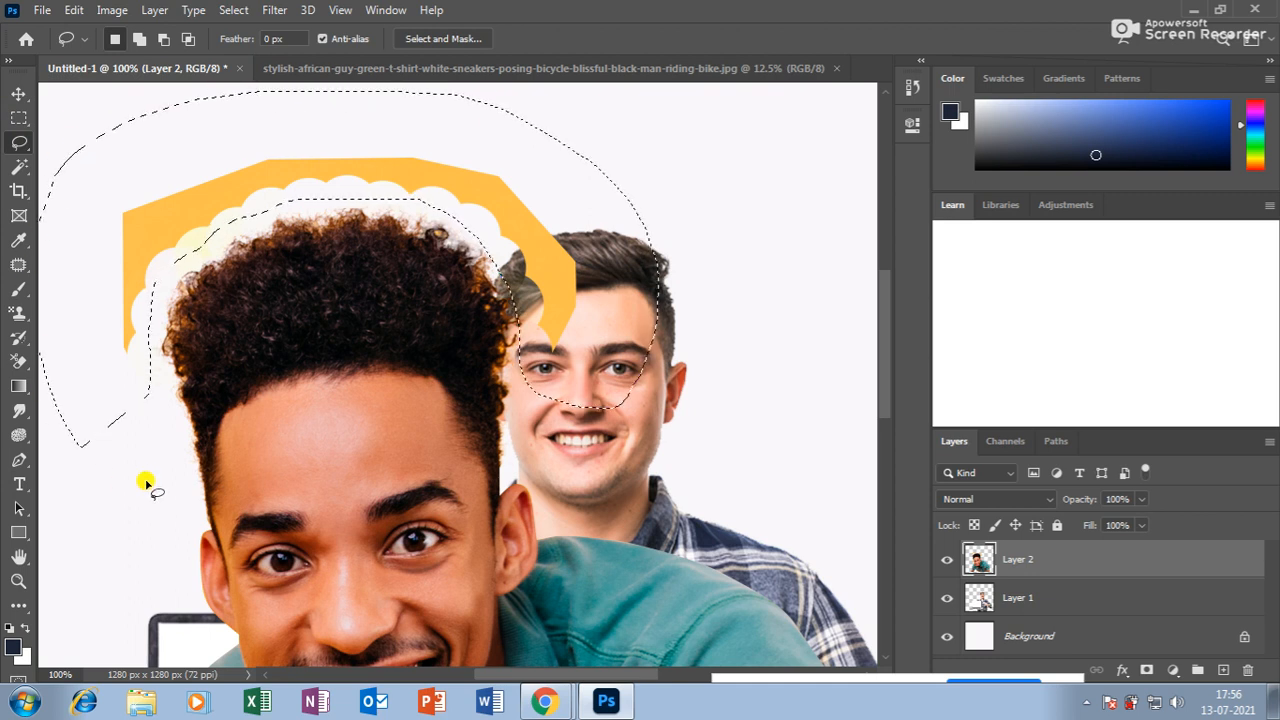
Delete the leftover yellow patch, deselect, and choose the Burn Tool at size 150.
{"action": "key", "text": "Delete"}
{"action": "left_click", "coordinate": [146, 484]}
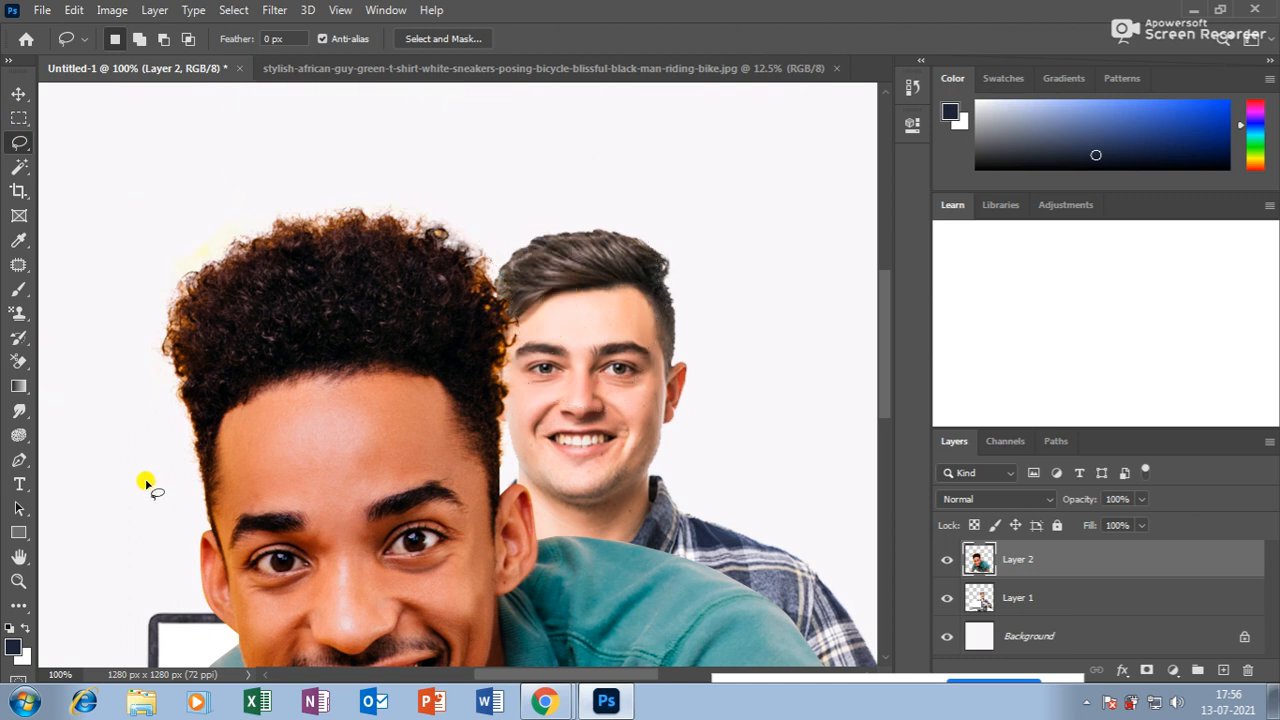
{"action": "left_click", "coordinate": [18, 410]}
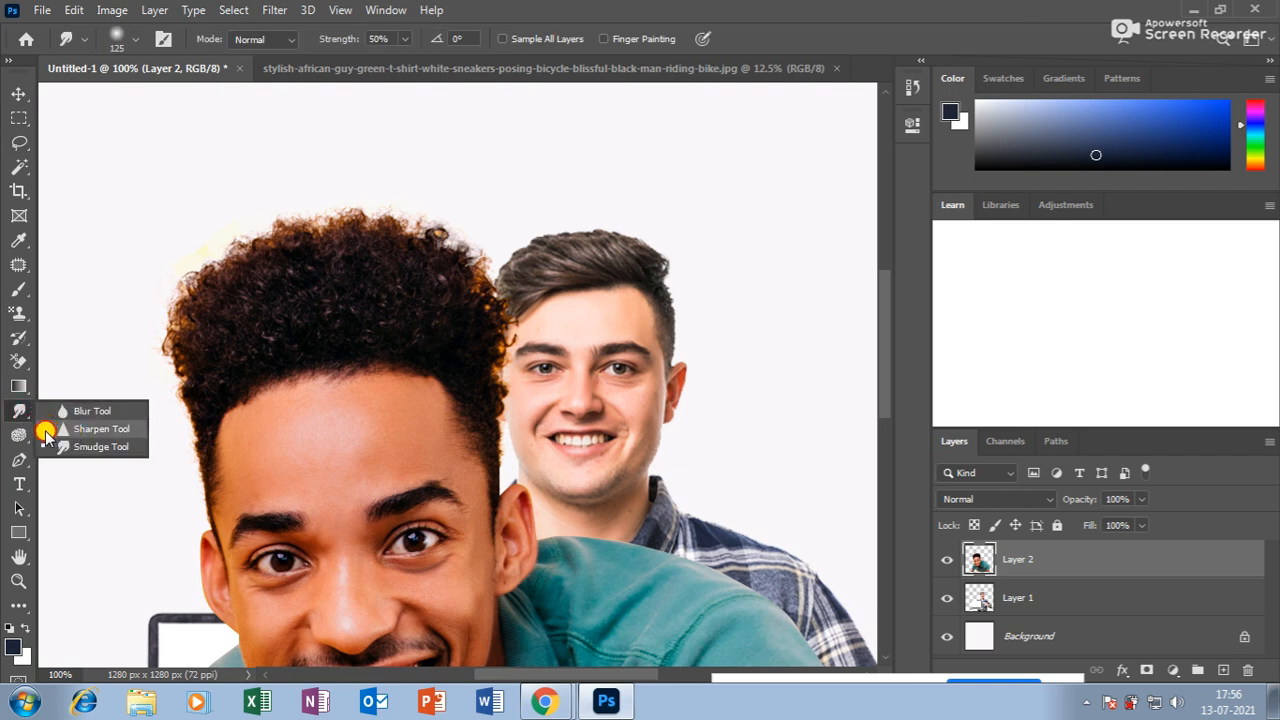
{"action": "left_click", "coordinate": [20, 433]}
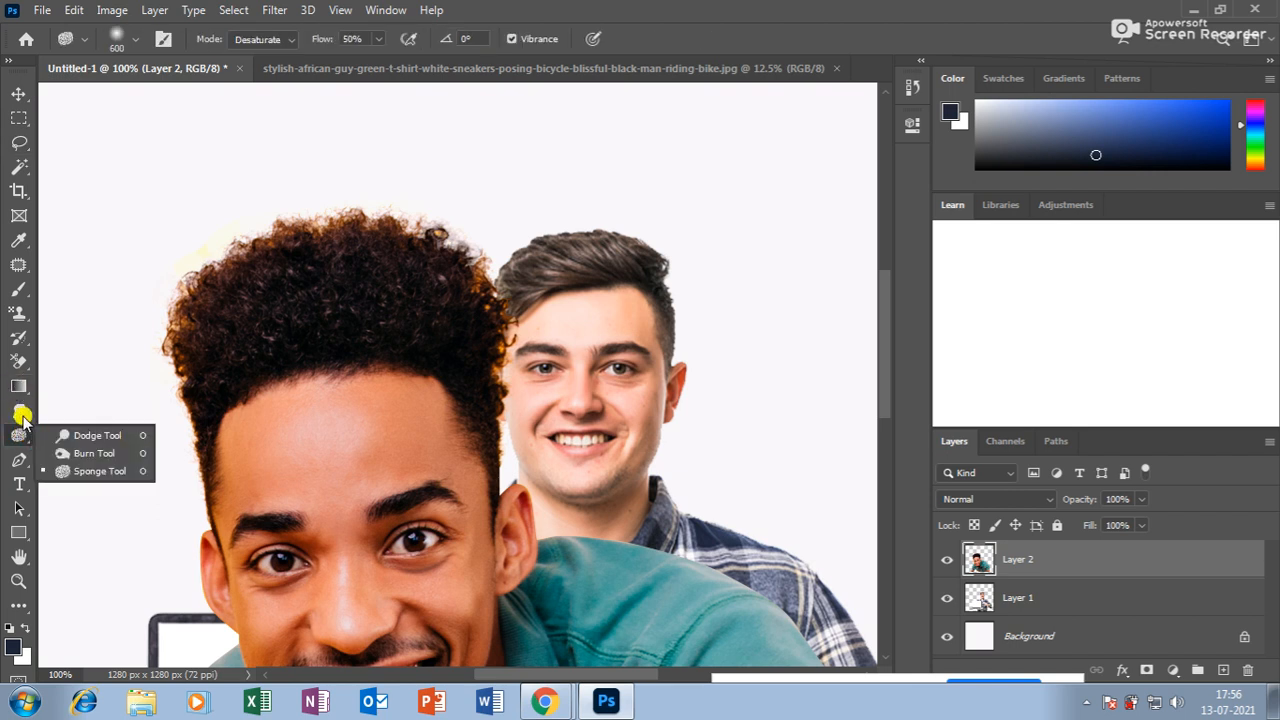
{"action": "left_click", "coordinate": [21, 413]}
{"action": "left_click", "coordinate": [82, 429]}
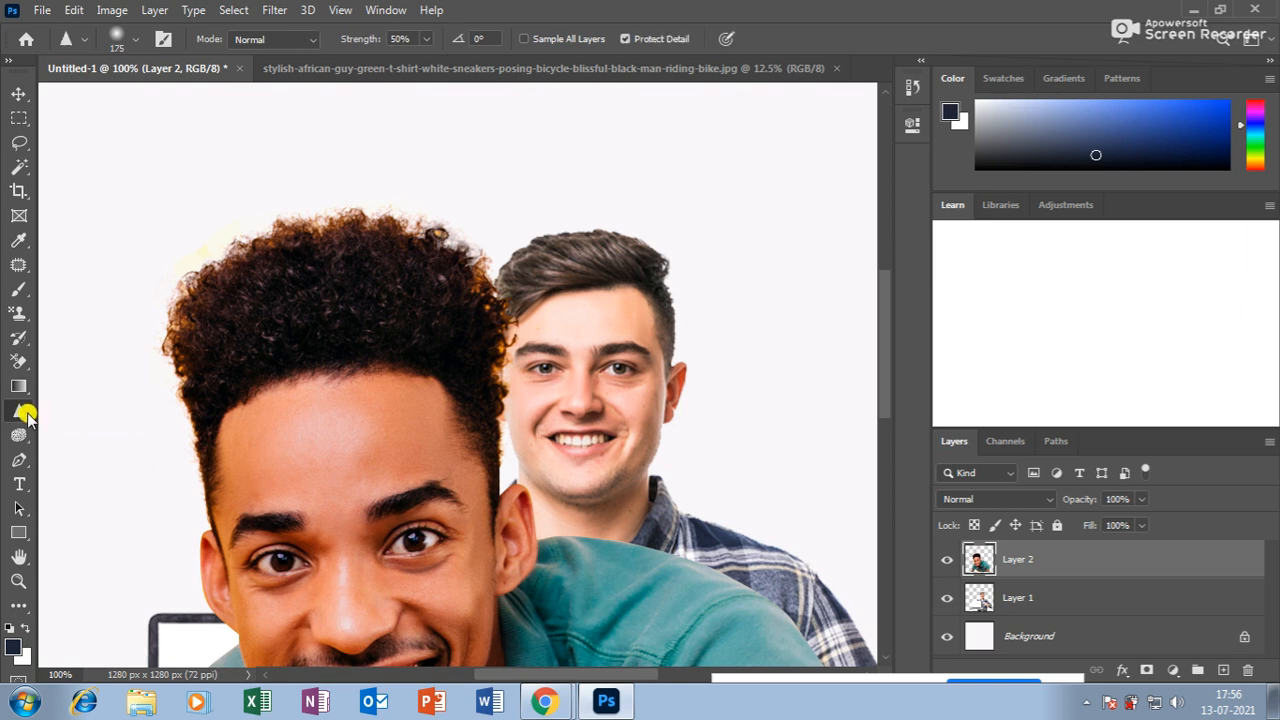
{"action": "left_click", "coordinate": [18, 386]}
{"action": "left_click", "coordinate": [20, 436]}
{"action": "right_click", "coordinate": [24, 440]}
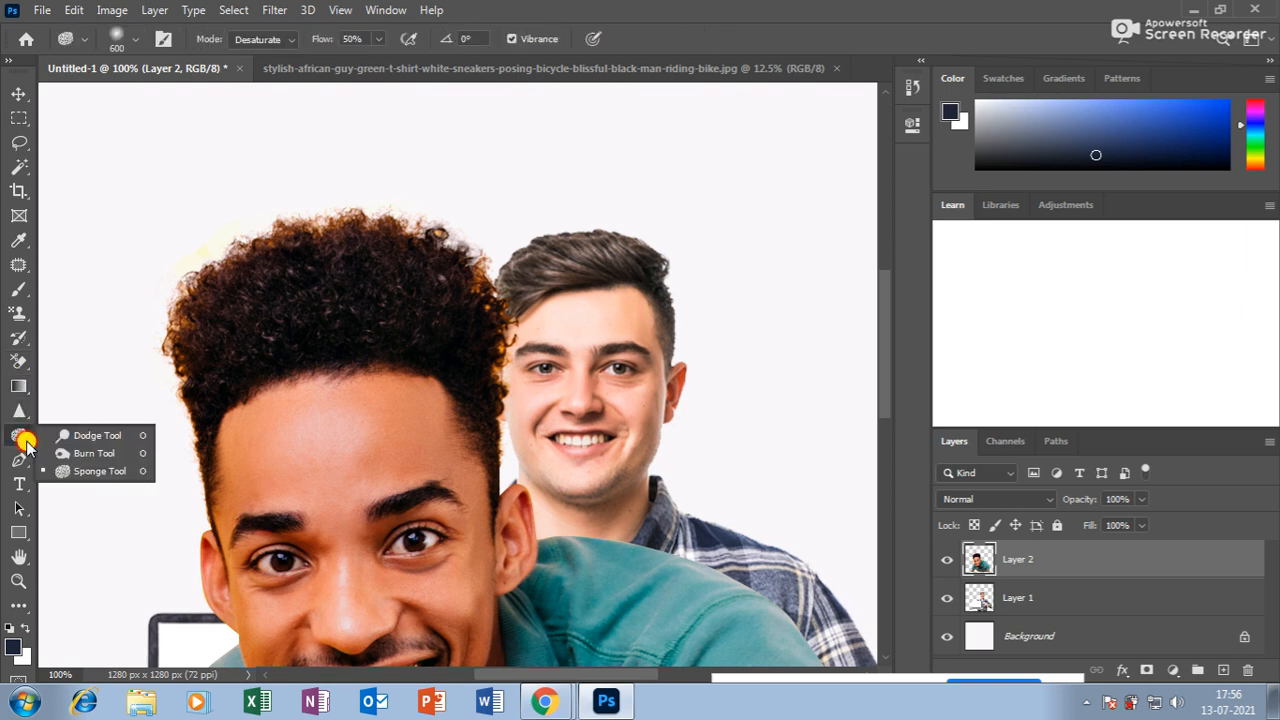
{"action": "left_click", "coordinate": [88, 453]}
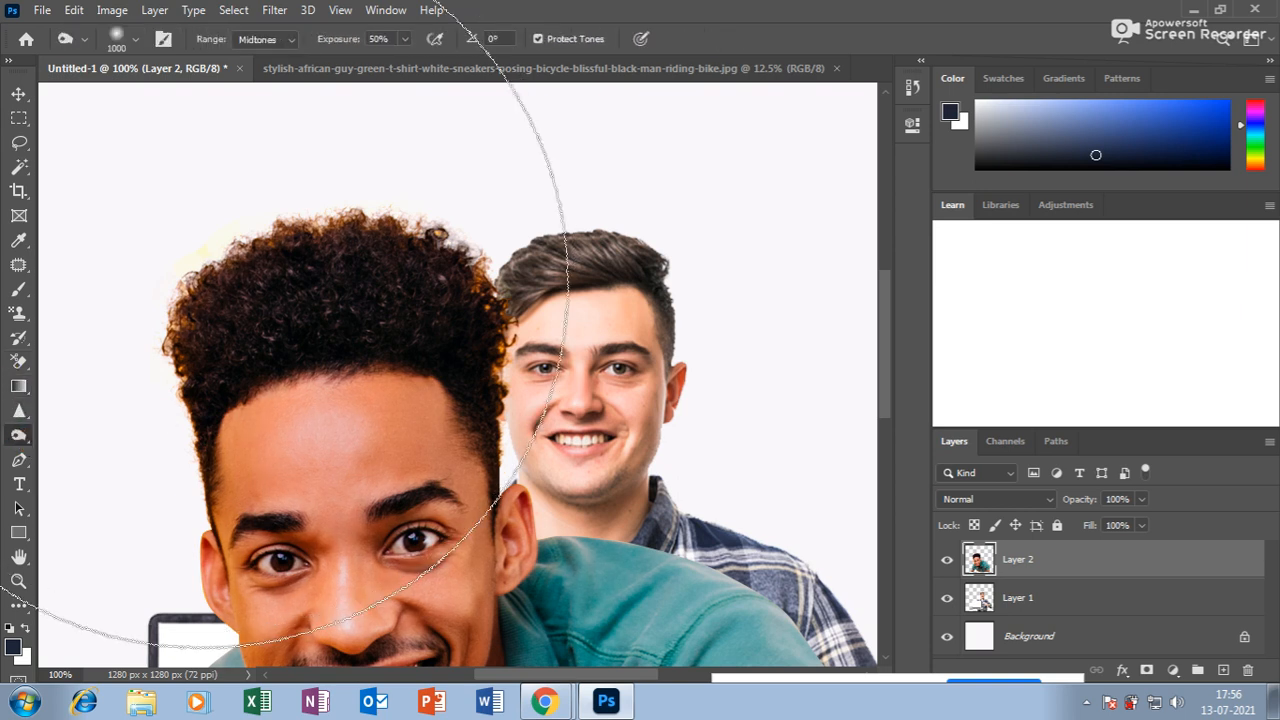
{"action": "key", "text": "bracketleft"}
{"action": "key", "text": "bracketleft"}
{"action": "key", "text": "bracketleft"}
{"action": "key", "text": "bracketleft"}
{"action": "key", "text": "bracketleft"}
{"action": "key", "text": "bracketleft"}
{"action": "key", "text": "bracketleft"}
{"action": "key", "text": "bracketleft"}
{"action": "key", "text": "bracketleft"}
{"action": "key", "text": "bracketleft"}
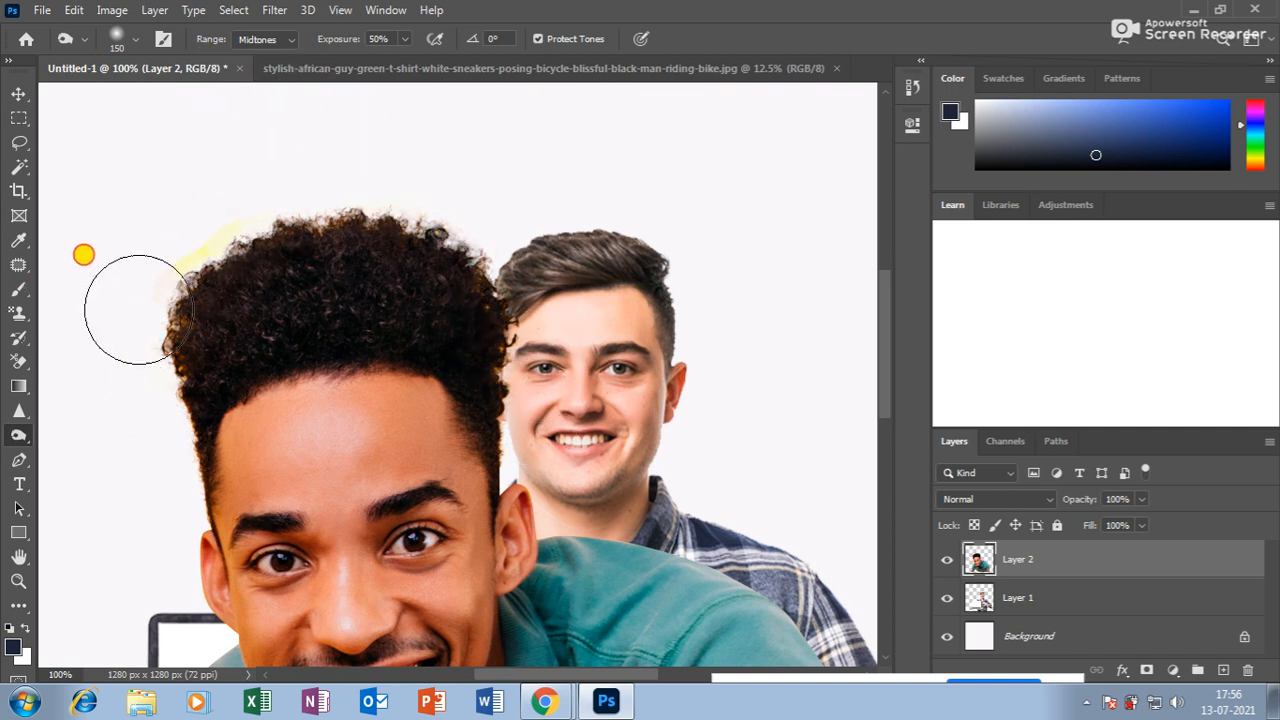
Erase the faint yellow fringe beside the hair with the Eraser at size 35.
{"action": "right_click", "coordinate": [17, 362]}
{"action": "left_click", "coordinate": [80, 361]}
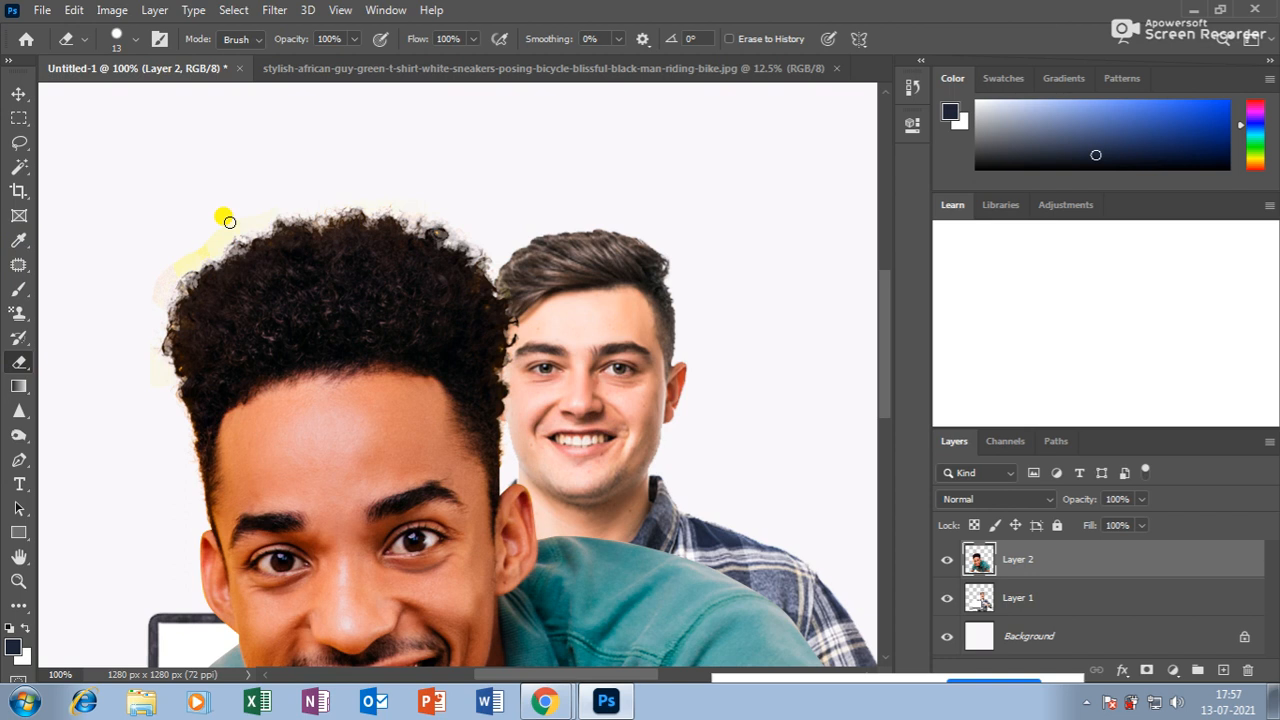
{"action": "key", "text": "bracketright"}
{"action": "key", "text": "bracketright"}
{"action": "key", "text": "bracketright"}
{"action": "mouse_move", "coordinate": [256, 208]}
{"action": "left_mouse_down"}
{"action": "mouse_move", "coordinate": [156, 273]}
{"action": "mouse_move", "coordinate": [143, 301]}
{"action": "mouse_move", "coordinate": [186, 257]}
{"action": "left_mouse_up"}
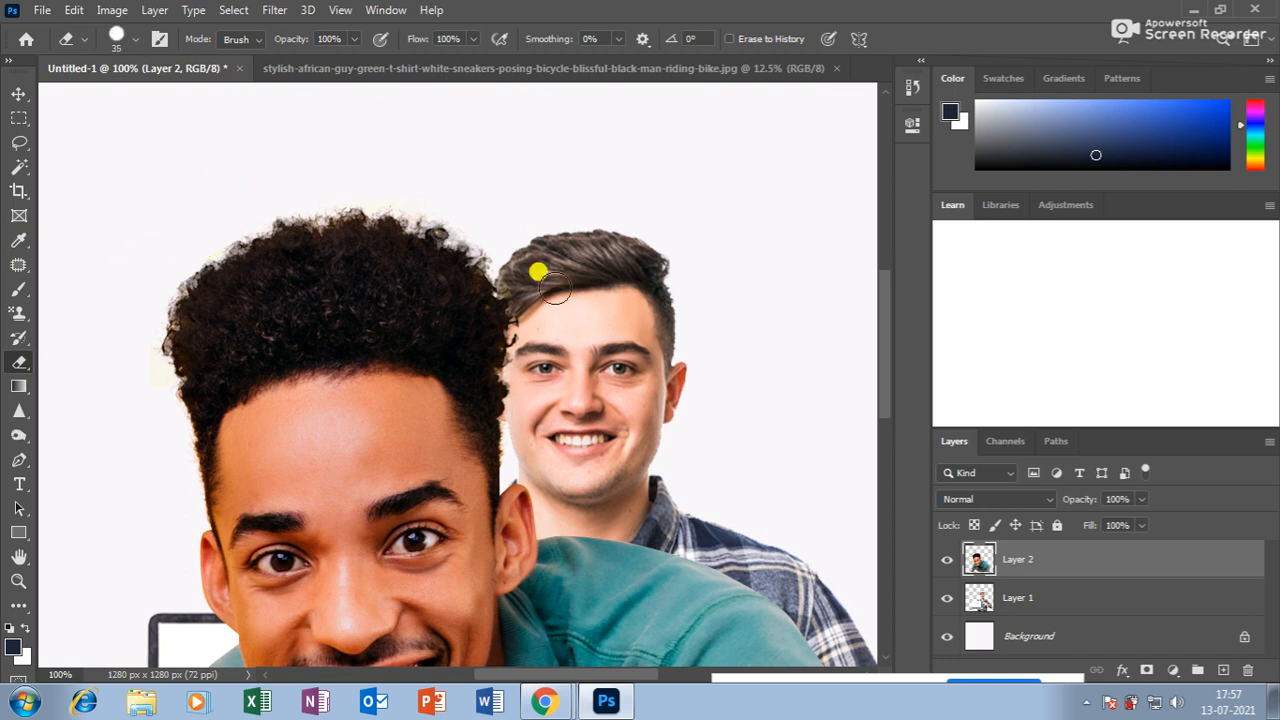
Zoom out and move the grinning man up and left, uncovering the laptop.
{"action": "key", "text": "ctrl+minus"}
{"action": "key", "text": "ctrl+minus"}
{"action": "key", "text": "ctrl+minus"}
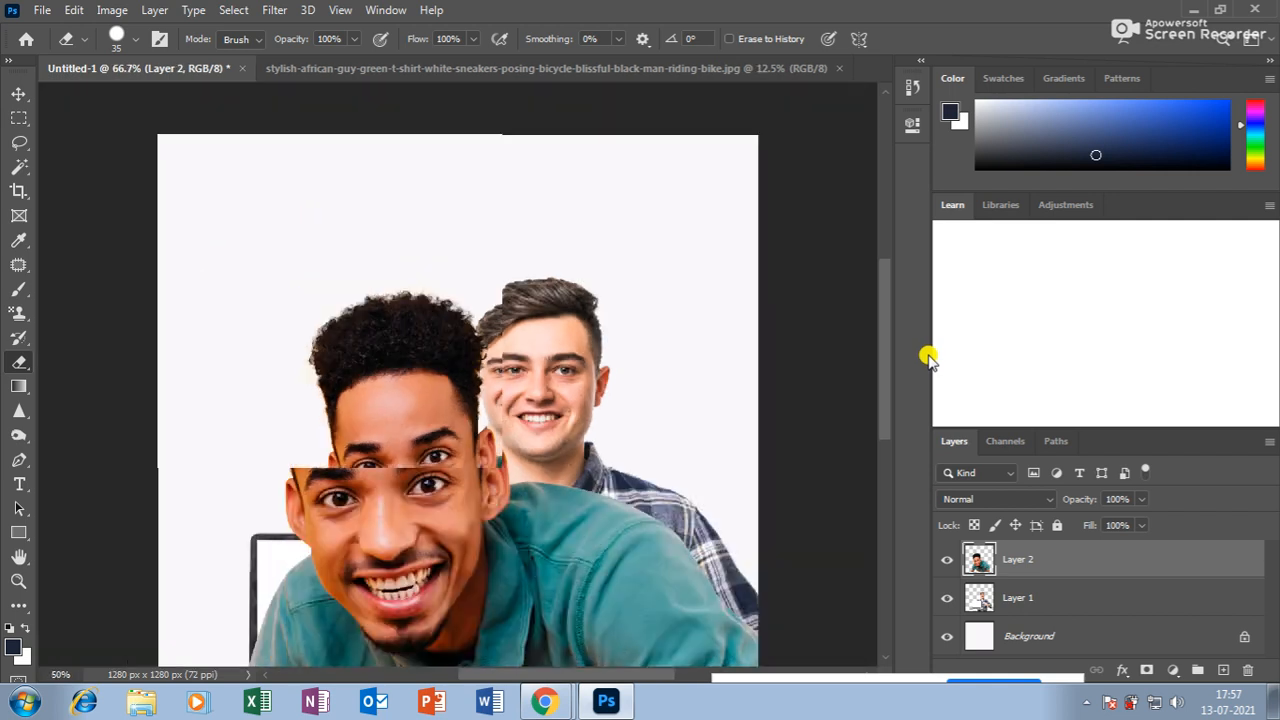
{"action": "left_click", "coordinate": [10, 93]}
{"action": "left_click_drag", "start_coordinate": [425, 338], "coordinate": [350, 264]}
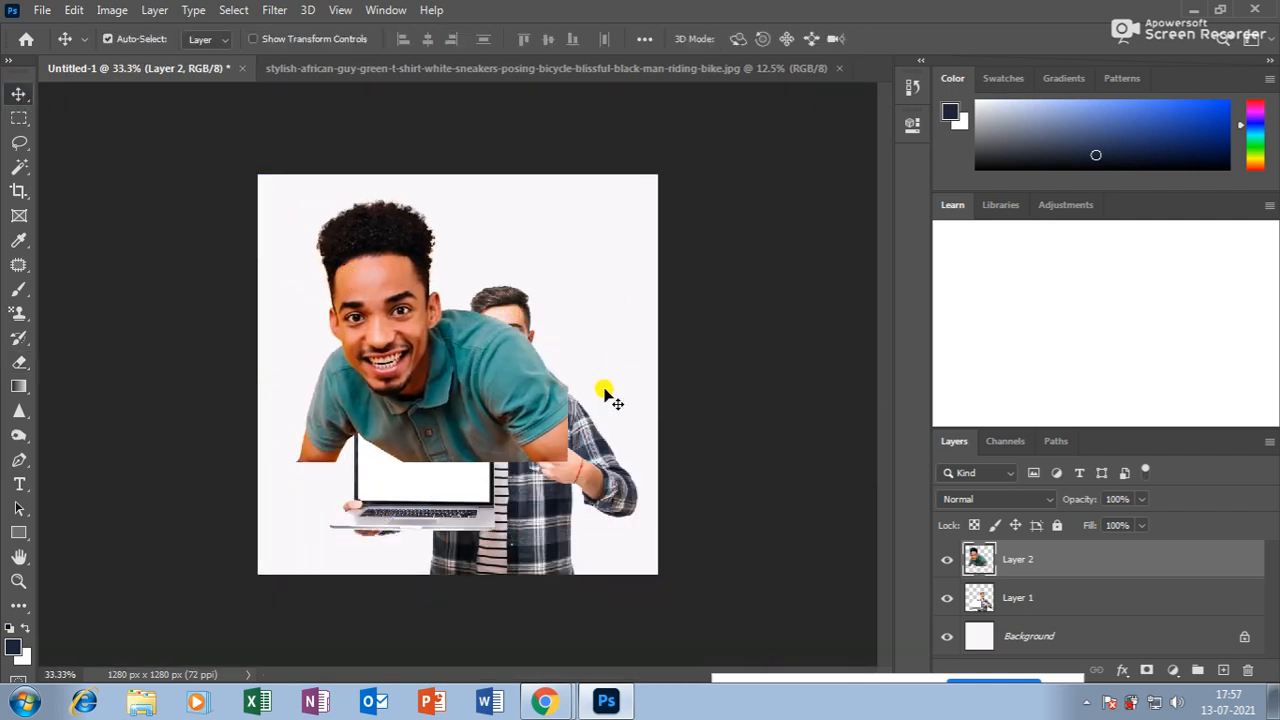
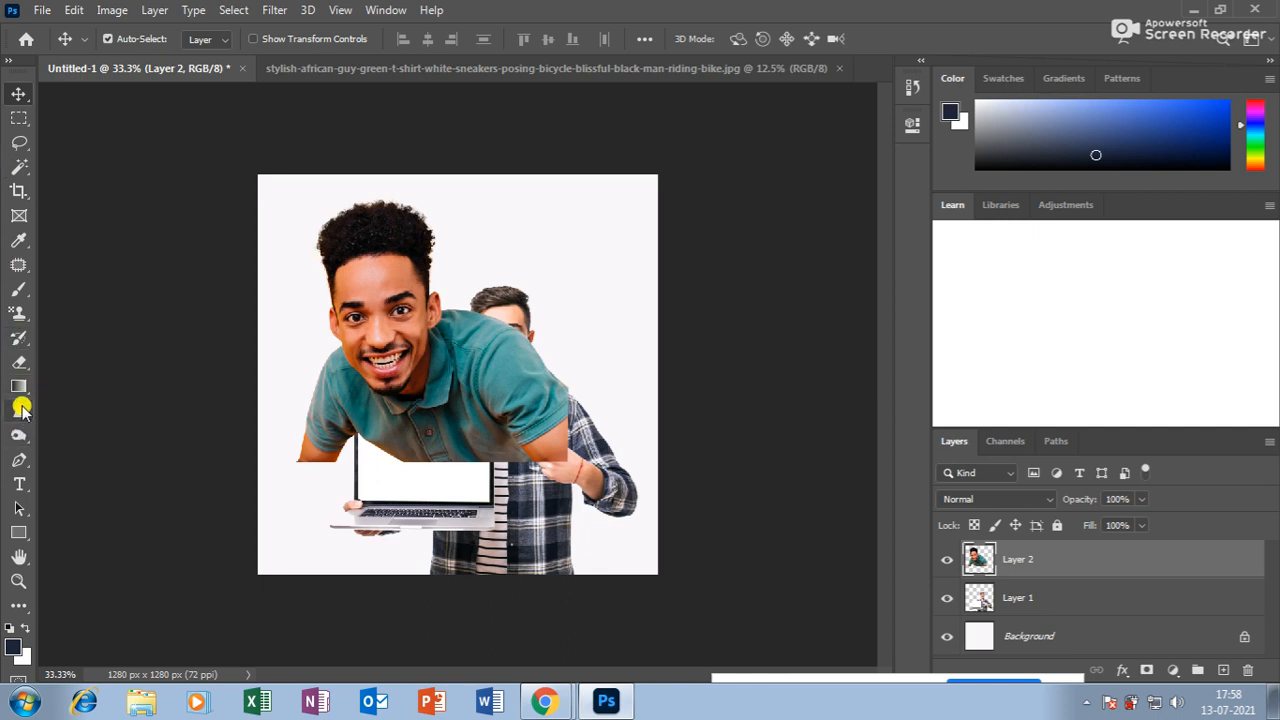
Try Eraser strokes across the man's forehead and chest on Layer 2, then undo them.
{"action": "left_click", "coordinate": [19, 362]}
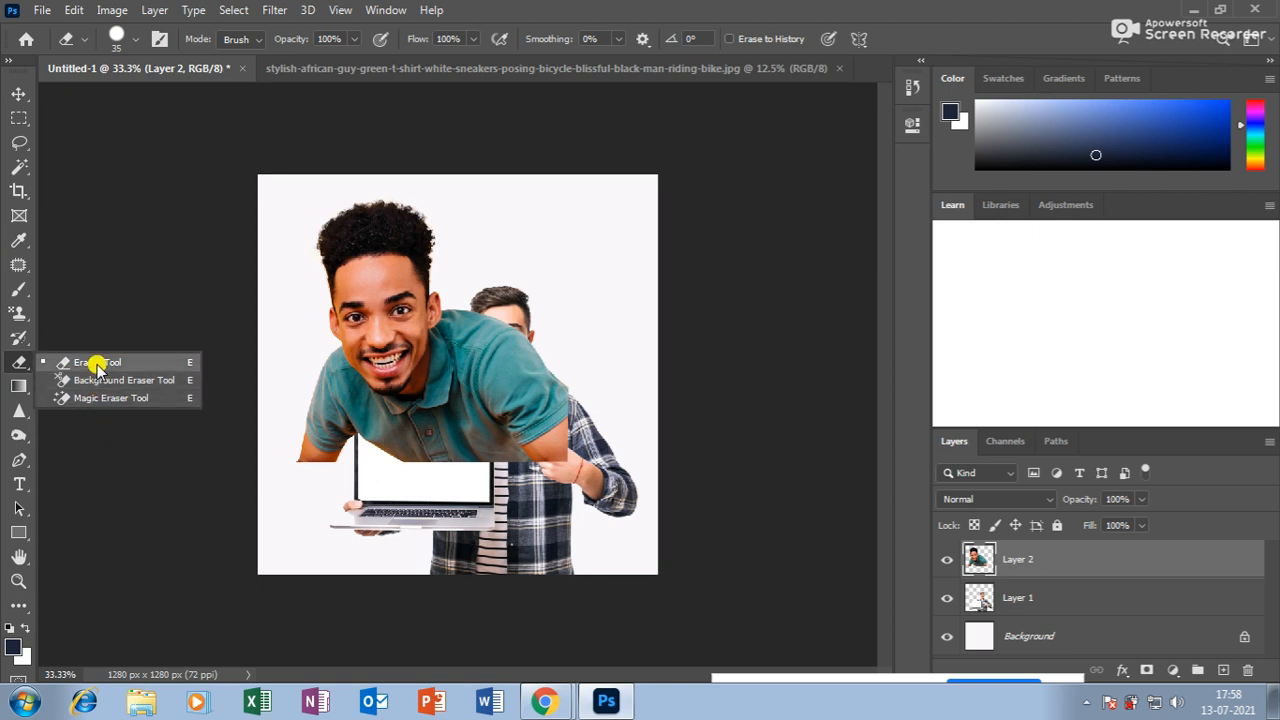
{"action": "left_click", "coordinate": [94, 360]}
{"action": "left_click_drag", "start_coordinate": [348, 303], "coordinate": [430, 284]}
{"action": "left_click_drag", "start_coordinate": [460, 392], "coordinate": [283, 391]}
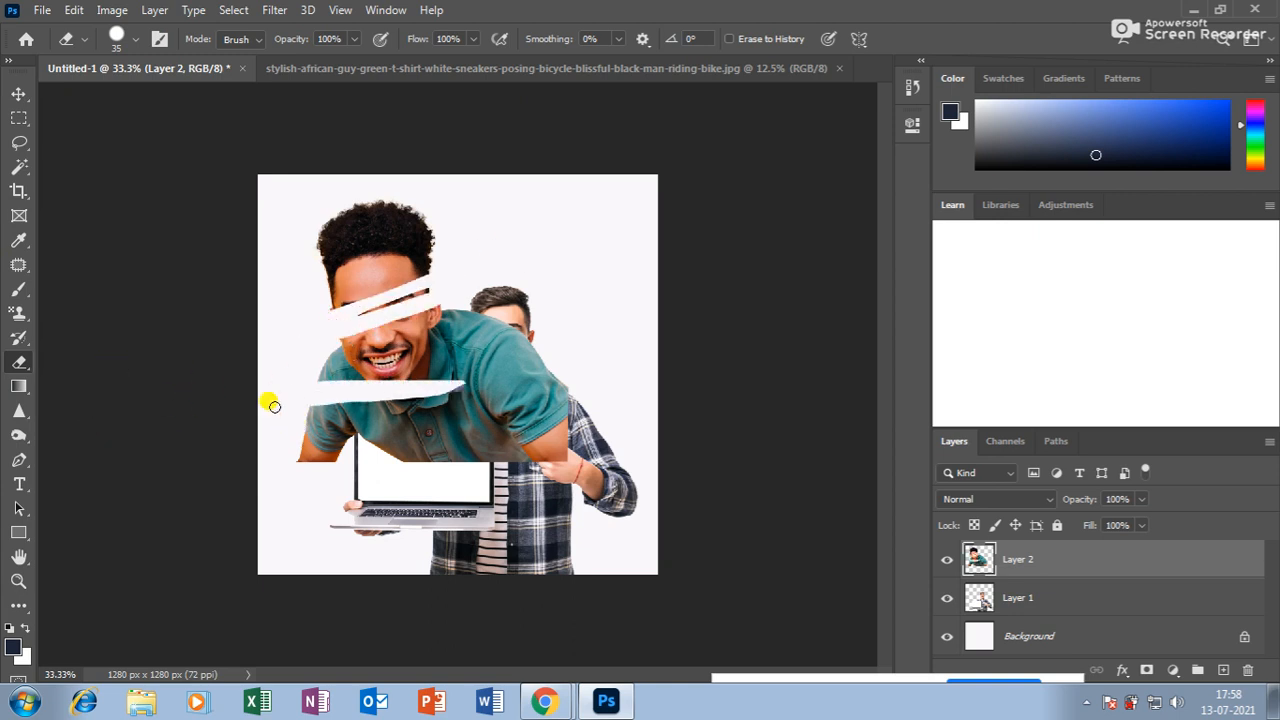
{"action": "key", "text": "ctrl+z"}
{"action": "key", "text": "ctrl+z"}
Test the Magic Eraser on three shirt patches, undoing each, then float the bike photo window.
{"action": "right_click", "coordinate": [19, 362]}
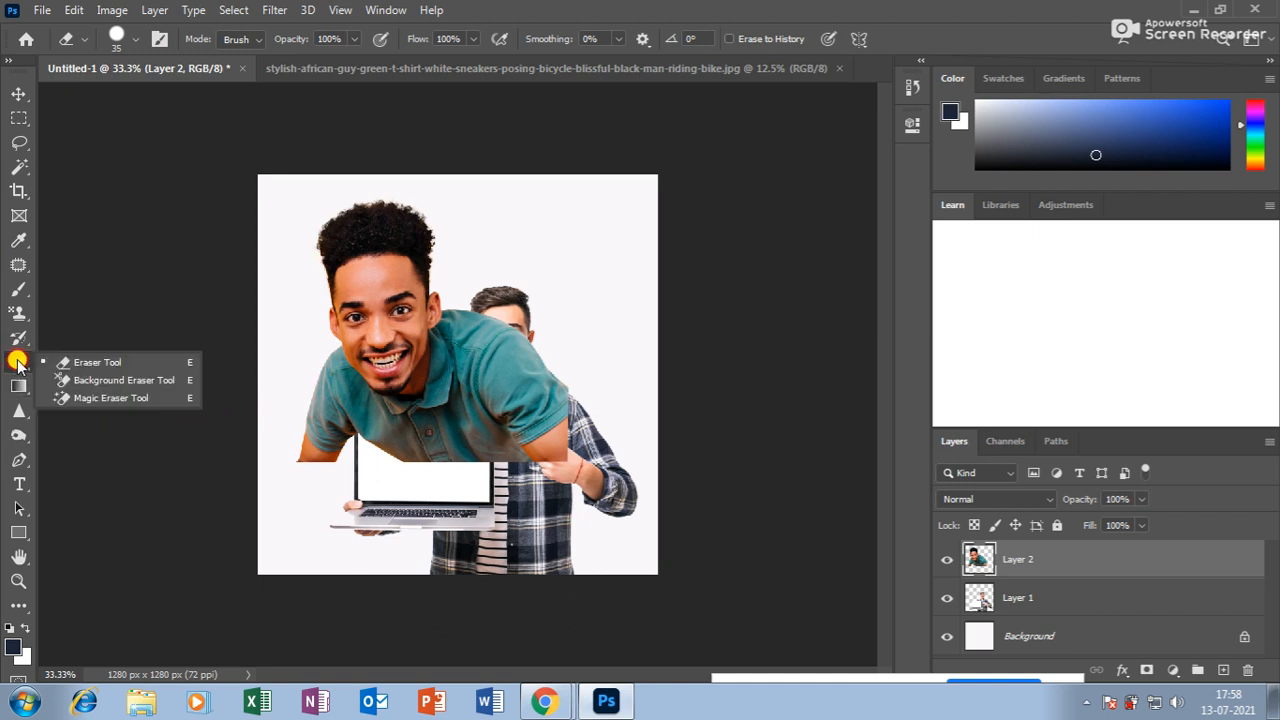
{"action": "left_click", "coordinate": [66, 398]}
{"action": "left_click", "coordinate": [488, 345]}
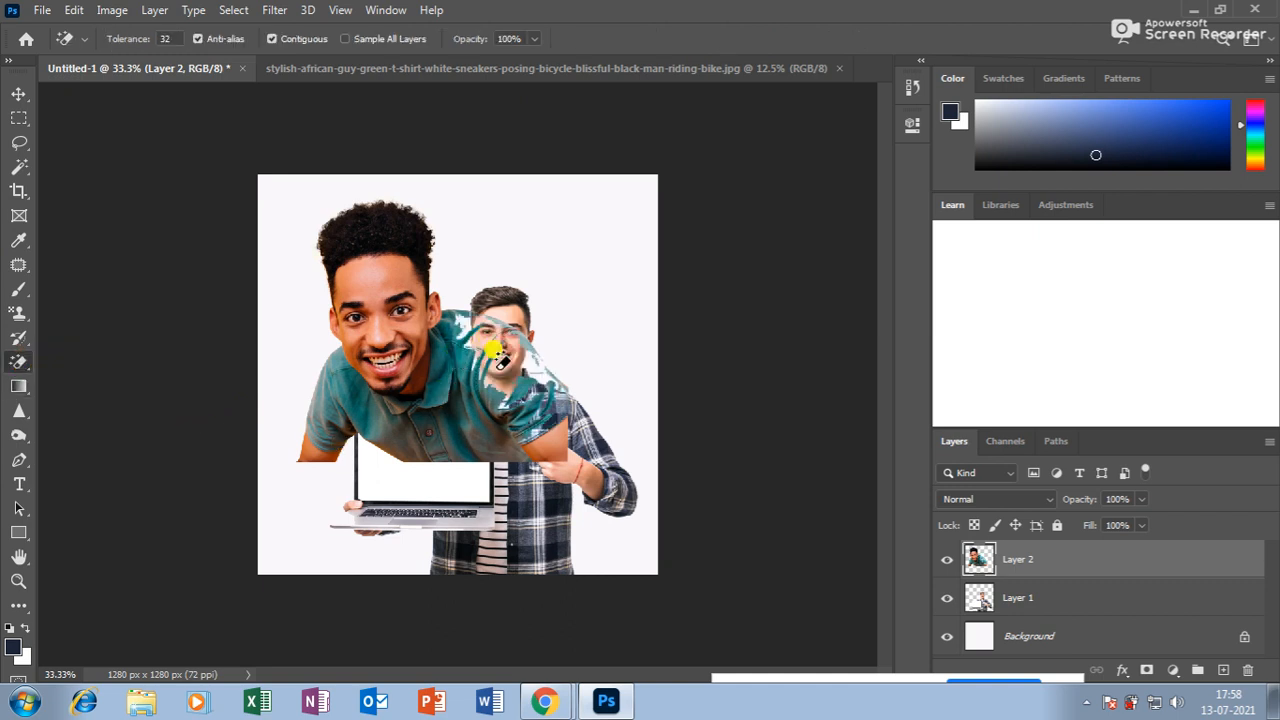
{"action": "key", "text": "ctrl+z"}
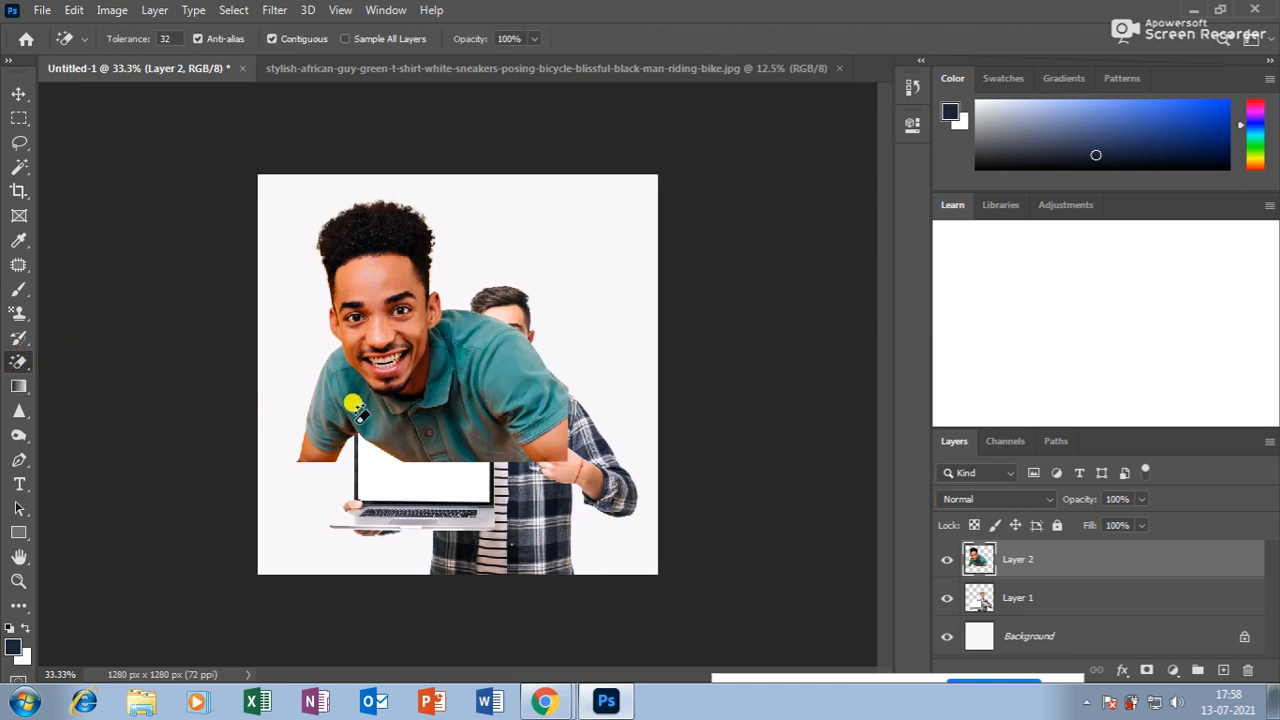
{"action": "left_click", "coordinate": [353, 398]}
{"action": "key", "text": "ctrl+z"}
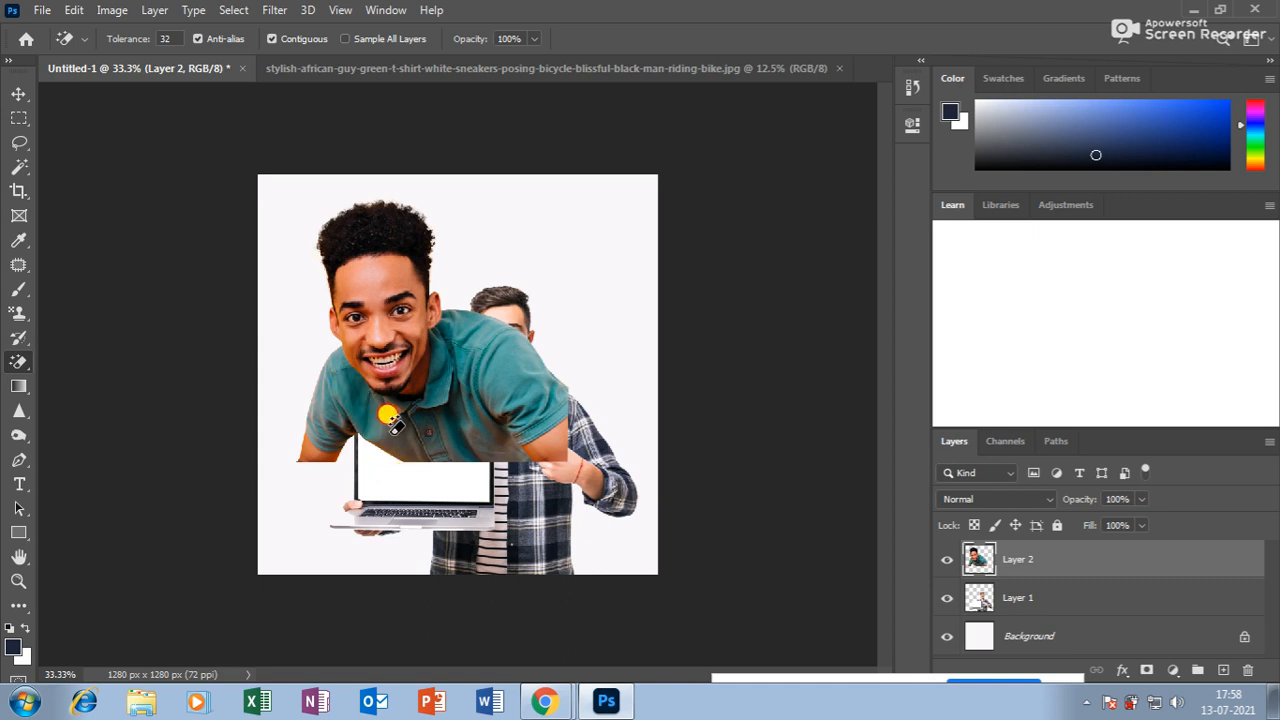
{"action": "left_click", "coordinate": [390, 415]}
{"action": "key", "text": "ctrl+z"}
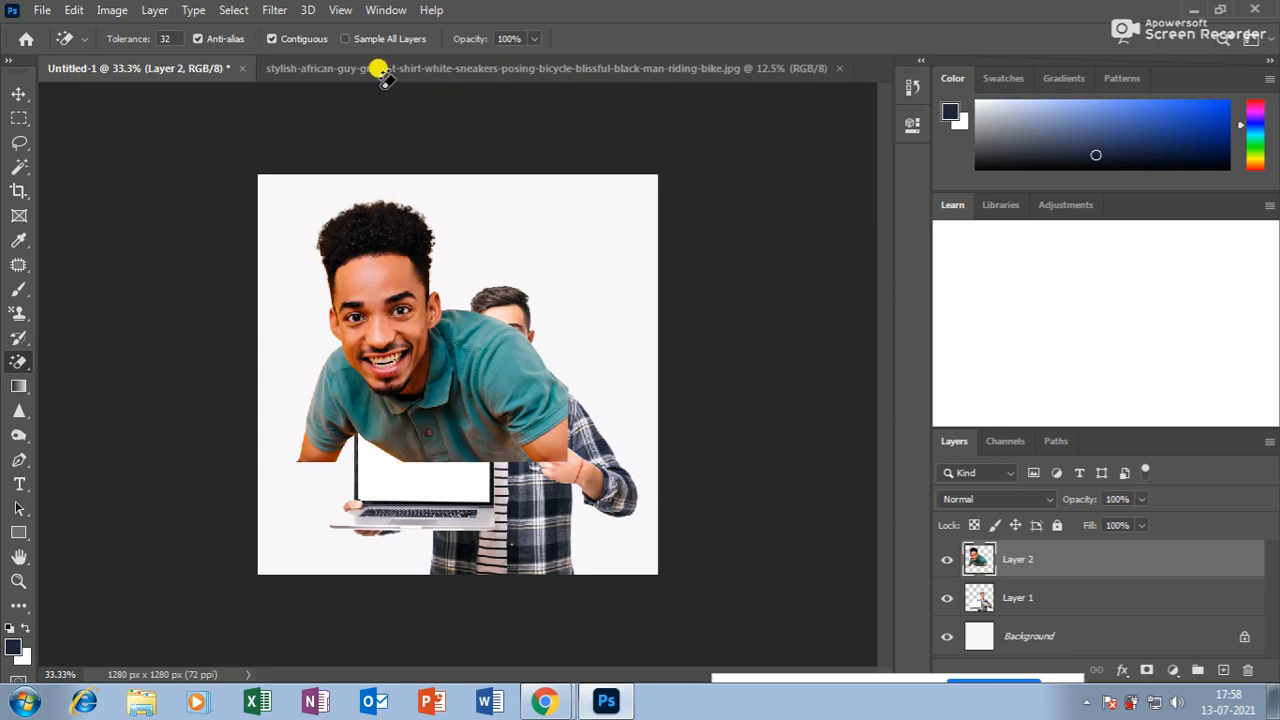
{"action": "left_click_drag", "start_coordinate": [386, 107], "coordinate": [390, 110]}
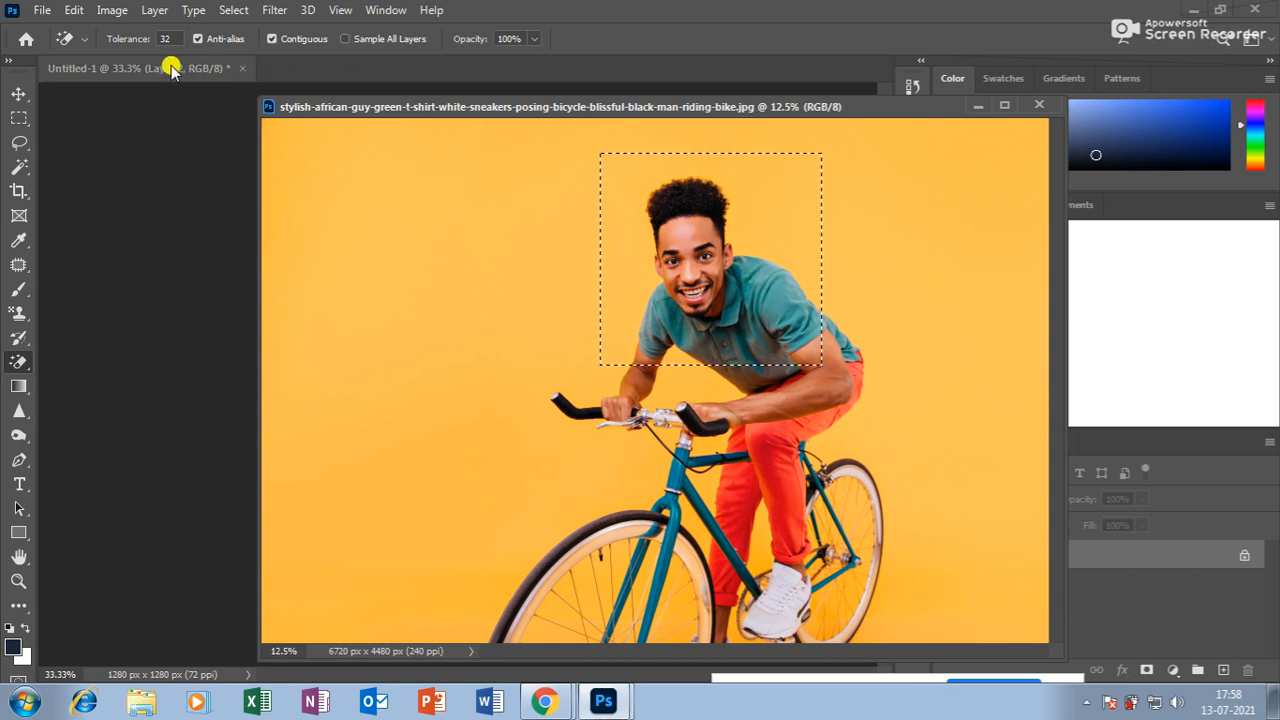
Float Untitled-1, nudge the cutout man, and paste the cropped photo as Layer 3.
{"action": "left_click", "coordinate": [140, 68]}
{"action": "left_click", "coordinate": [15, 93]}
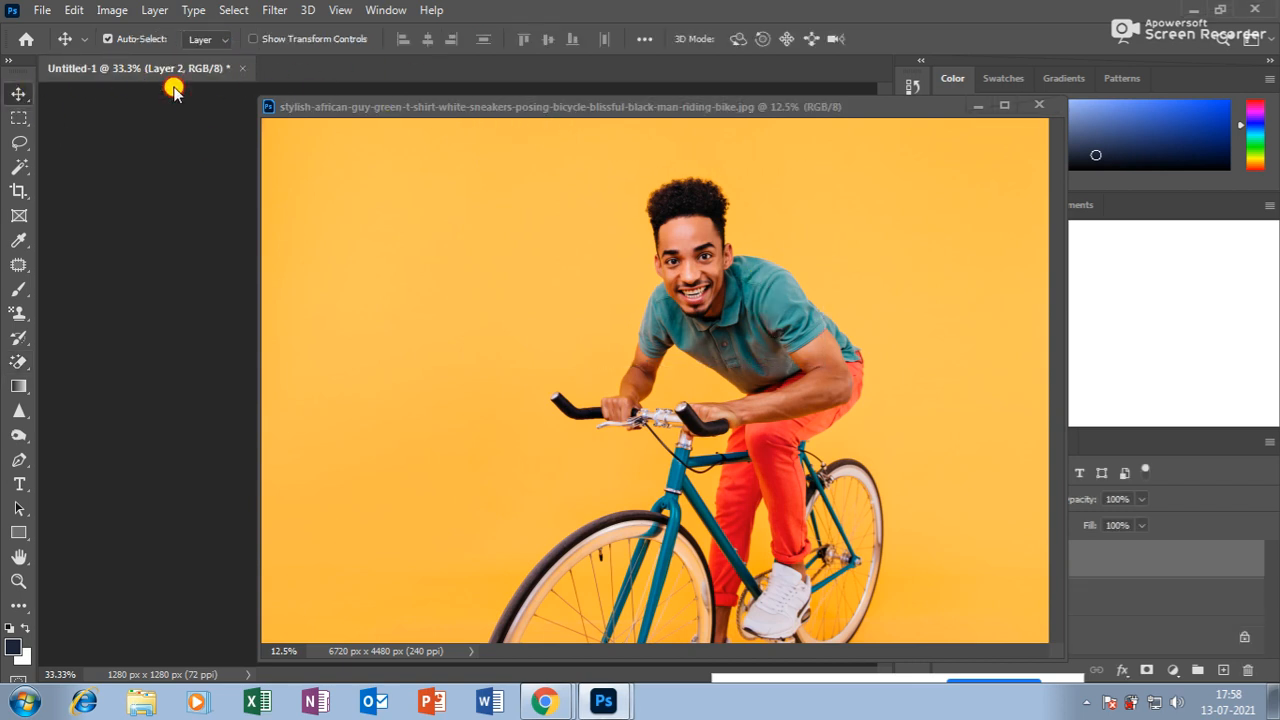
{"action": "left_click_drag", "start_coordinate": [163, 68], "coordinate": [170, 96]}
{"action": "left_click", "coordinate": [290, 228]}
{"action": "left_click_drag", "start_coordinate": [208, 242], "coordinate": [236, 252]}
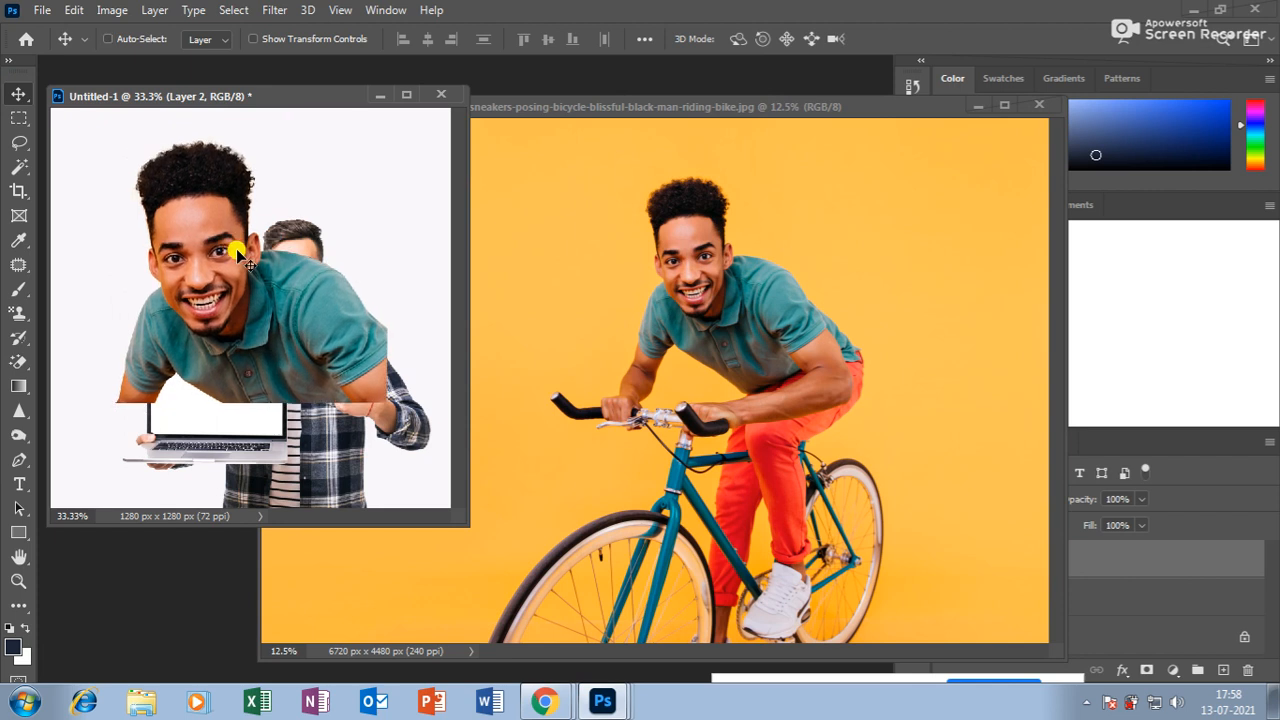
{"action": "key", "text": "ctrl+v"}
Scale the pasted photo down to about 52% and move it up on the canvas.
{"action": "key", "text": "ctrl+minus"}
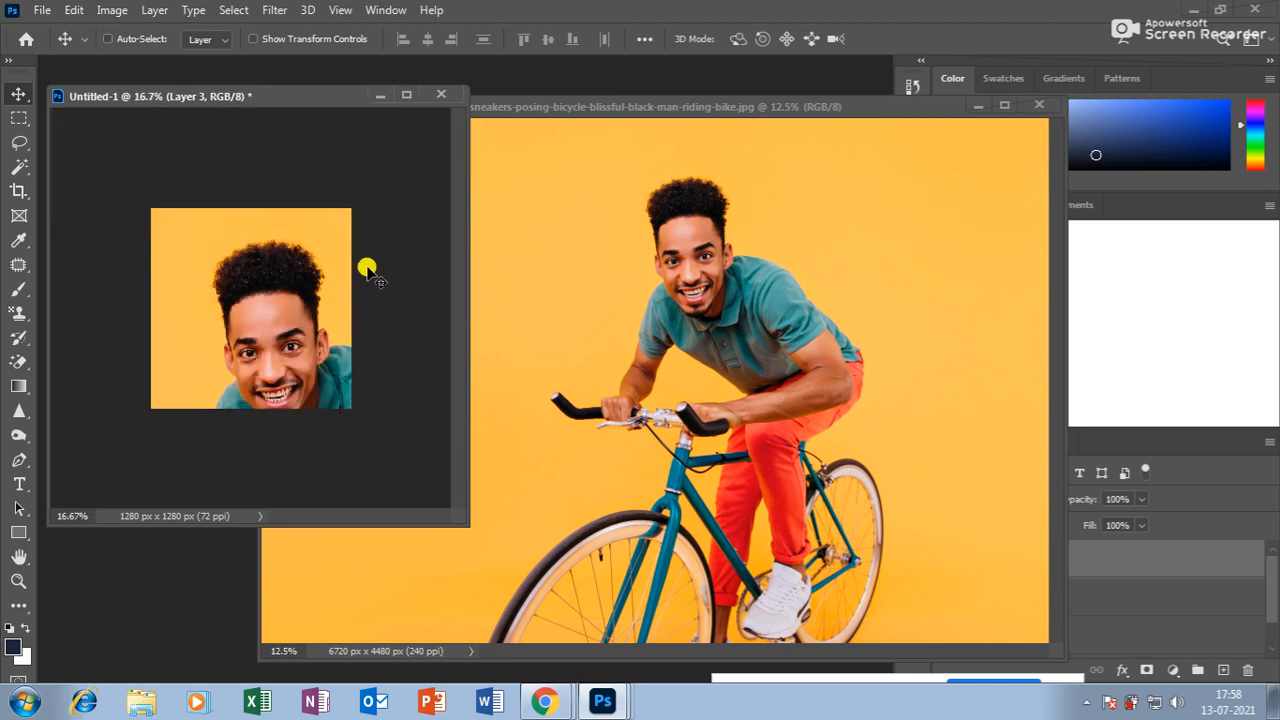
{"action": "left_click_drag", "start_coordinate": [286, 263], "coordinate": [249, 303]}
{"action": "key", "text": "ctrl+t"}
{"action": "left_click_drag", "start_coordinate": [399, 256], "coordinate": [341, 309]}
{"action": "left_click_drag", "start_coordinate": [291, 361], "coordinate": [300, 286]}
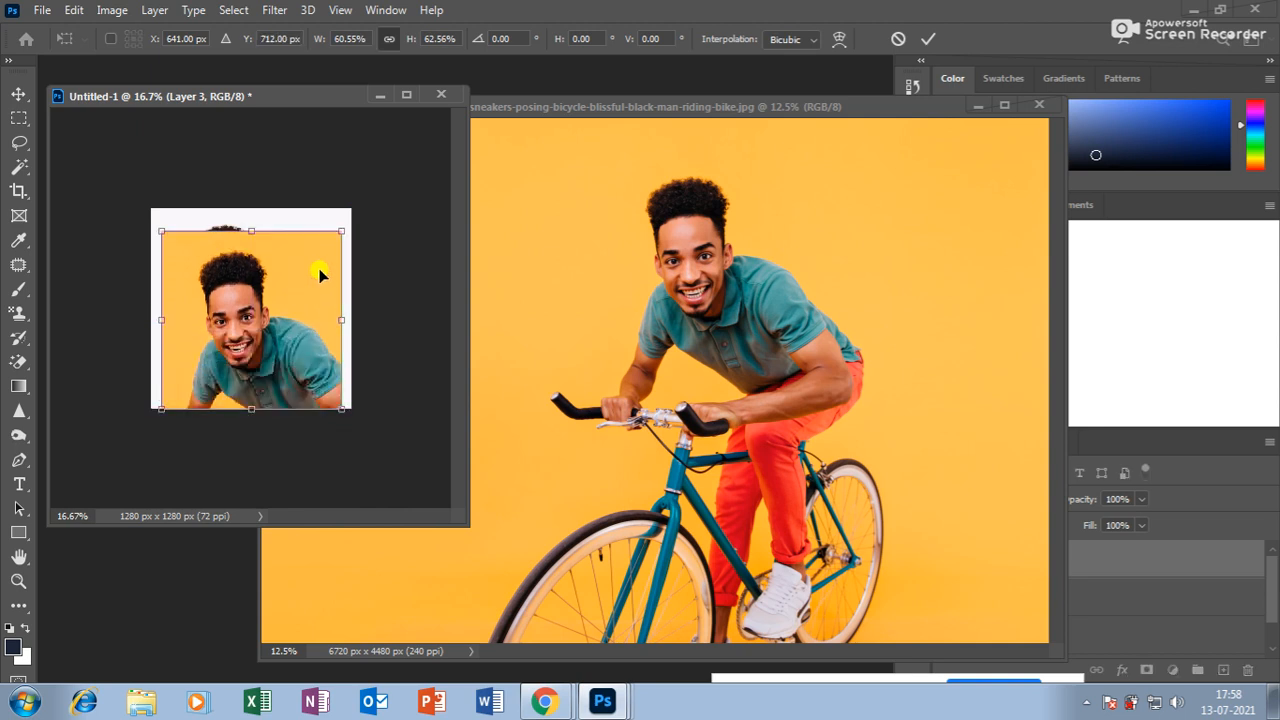
{"action": "left_click_drag", "start_coordinate": [340, 226], "coordinate": [330, 246]}
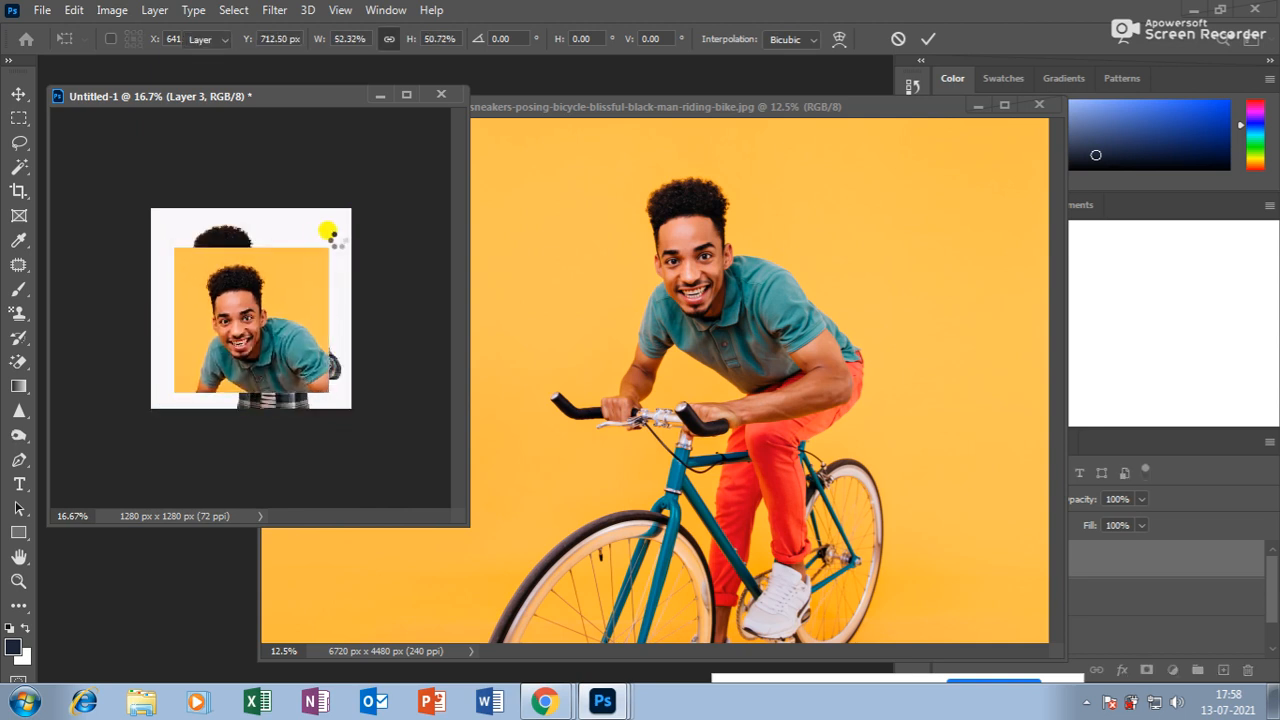
{"action": "key", "text": "Return"}
{"action": "key", "text": "ctrl+plus"}
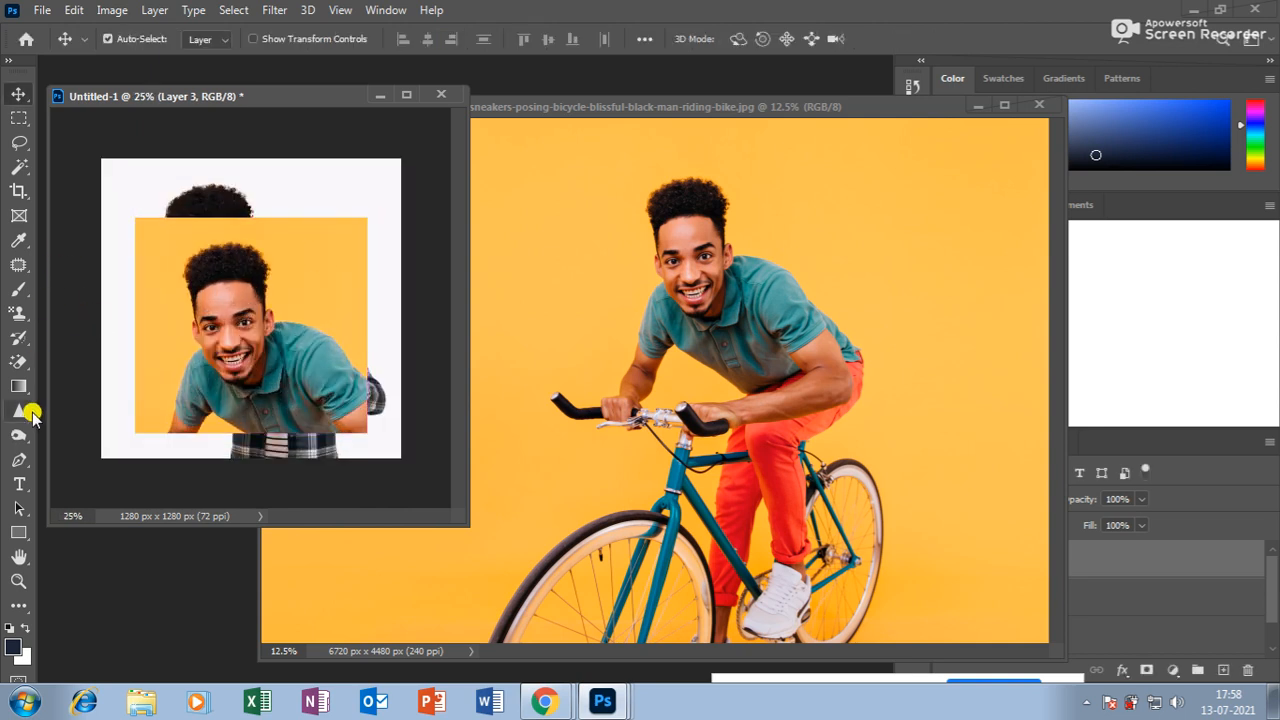
Erase the pasted man's yellow backdrop and leftover patch with the Magic Eraser.
{"action": "left_click", "coordinate": [18, 362]}
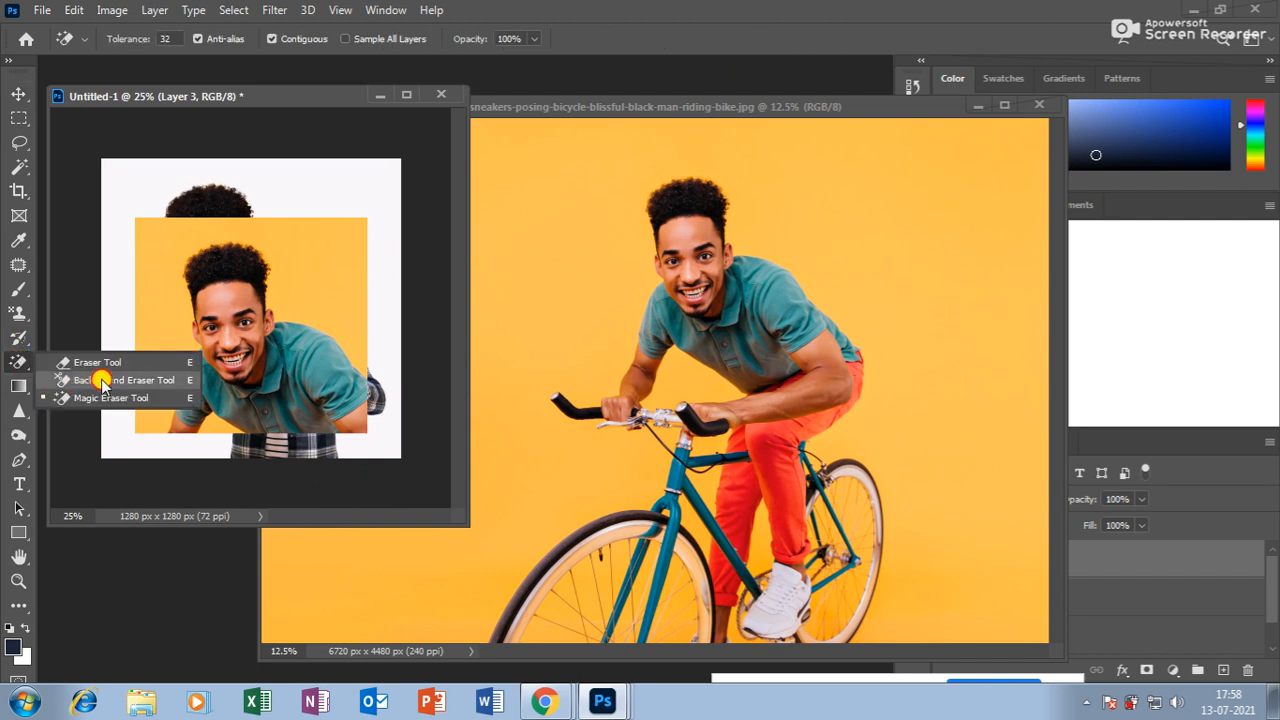
{"action": "left_click", "coordinate": [100, 397]}
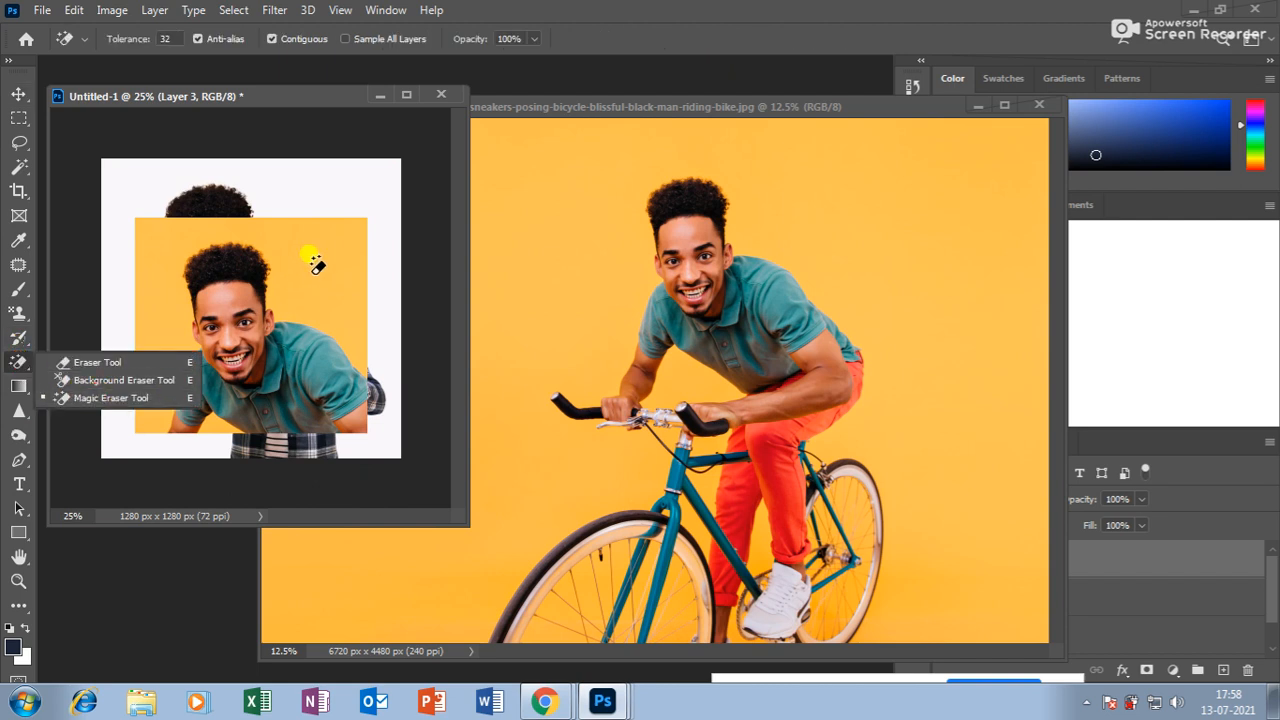
{"action": "left_click", "coordinate": [313, 263]}
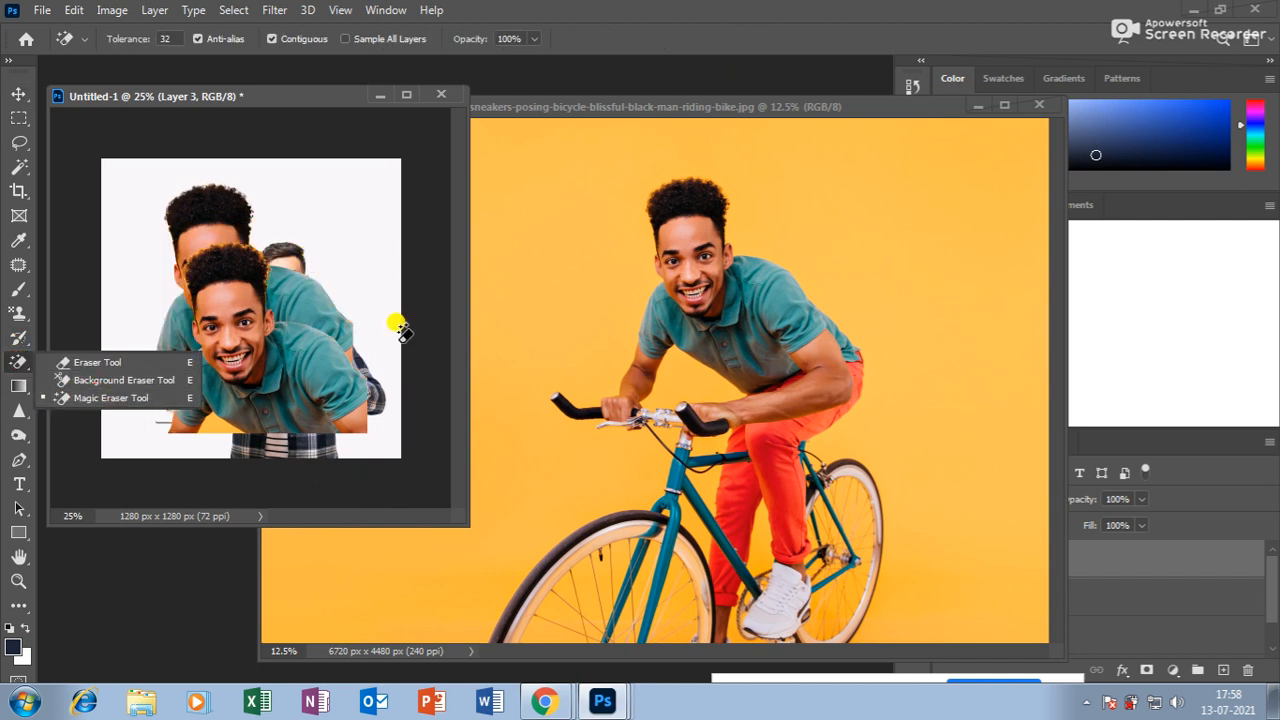
{"action": "left_click", "coordinate": [207, 415]}
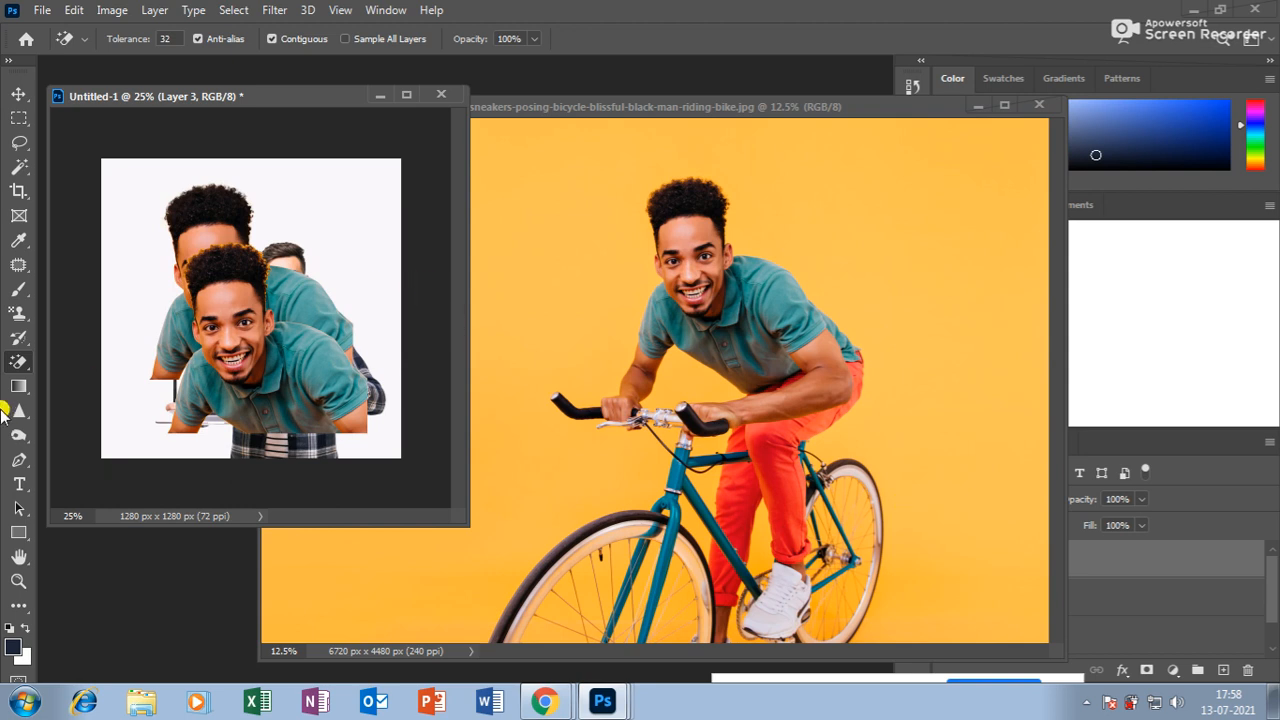
{"action": "left_click", "coordinate": [20, 366]}
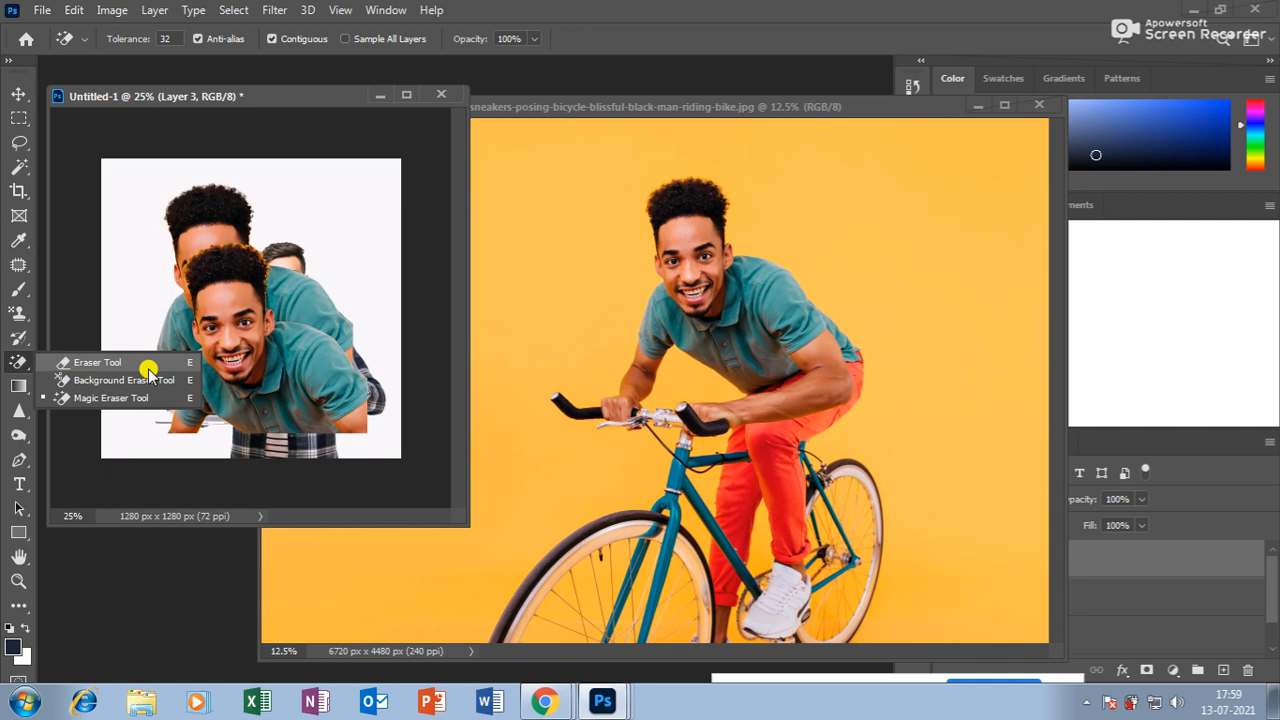
Reposition both men, close the bike photo document, and hide Layer 2.
{"action": "left_click", "coordinate": [19, 93]}
{"action": "mouse_move", "coordinate": [228, 286]}
{"action": "left_mouse_down"}
{"action": "mouse_move", "coordinate": [214, 272]}
{"action": "mouse_move", "coordinate": [280, 245]}
{"action": "mouse_move", "coordinate": [286, 271]}
{"action": "mouse_move", "coordinate": [243, 286]}
{"action": "mouse_move", "coordinate": [281, 356]}
{"action": "left_mouse_up"}
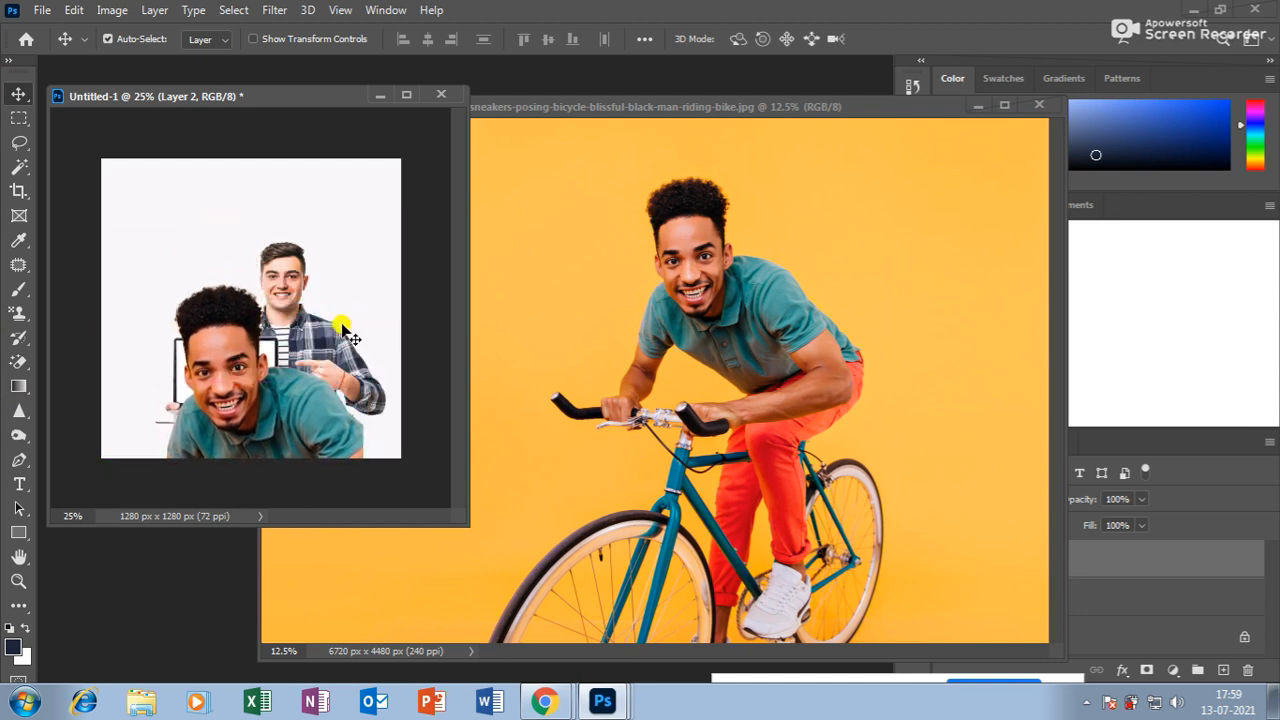
{"action": "left_click_drag", "start_coordinate": [188, 308], "coordinate": [209, 286]}
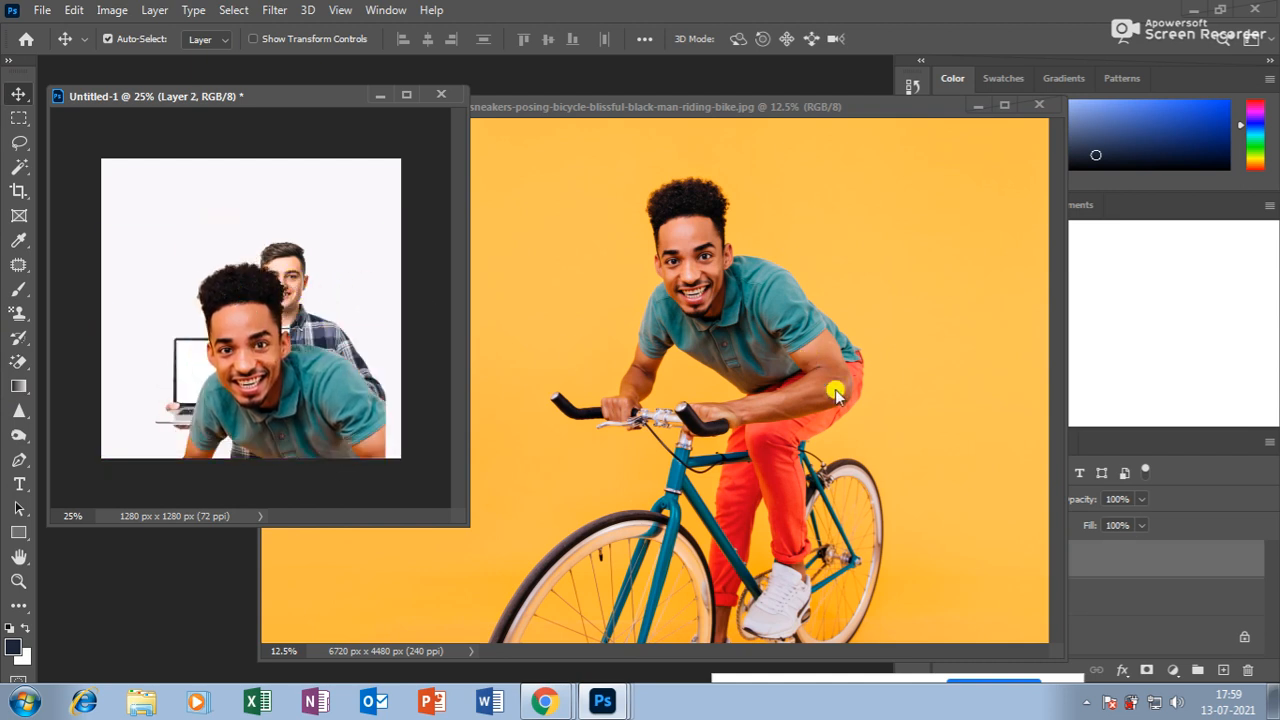
{"action": "left_click_drag", "start_coordinate": [910, 102], "coordinate": [792, 127]}
{"action": "left_click", "coordinate": [927, 130]}
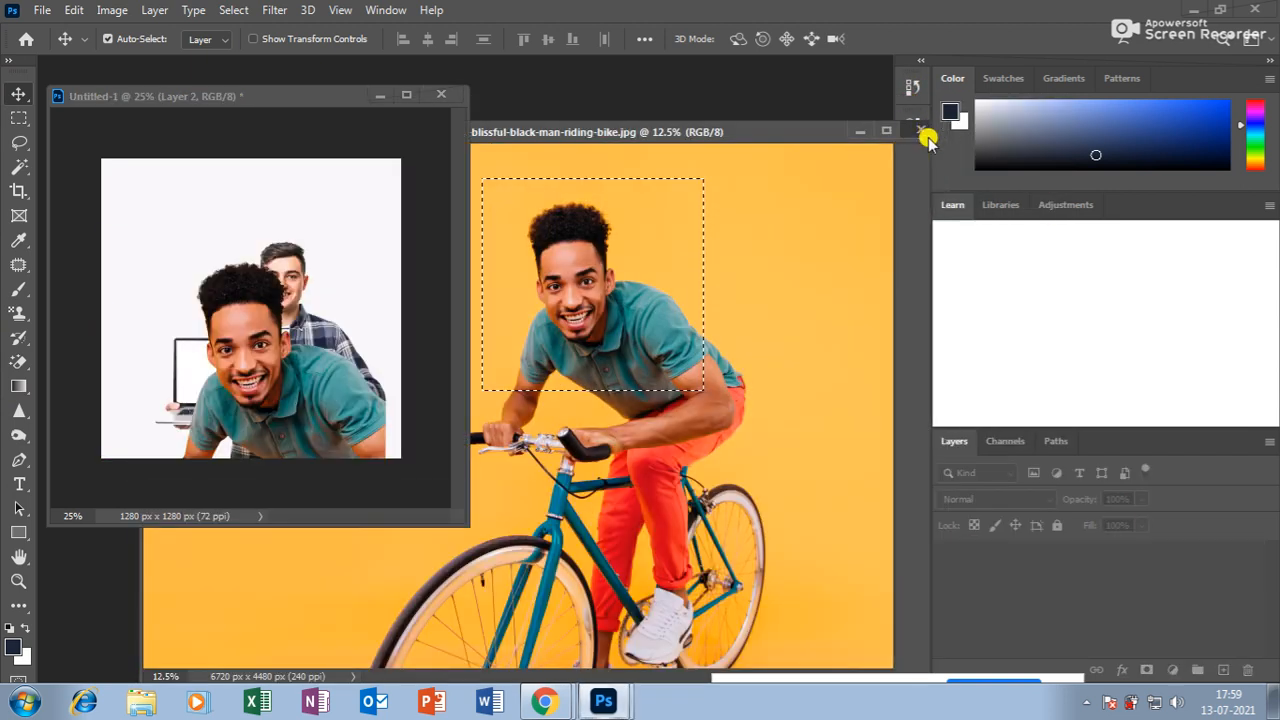
{"action": "left_click", "coordinate": [946, 559]}
Hide Layer 1, fill the Background with a purple-to-pink diagonal gradient, then show both layers.
{"action": "left_click", "coordinate": [946, 597]}
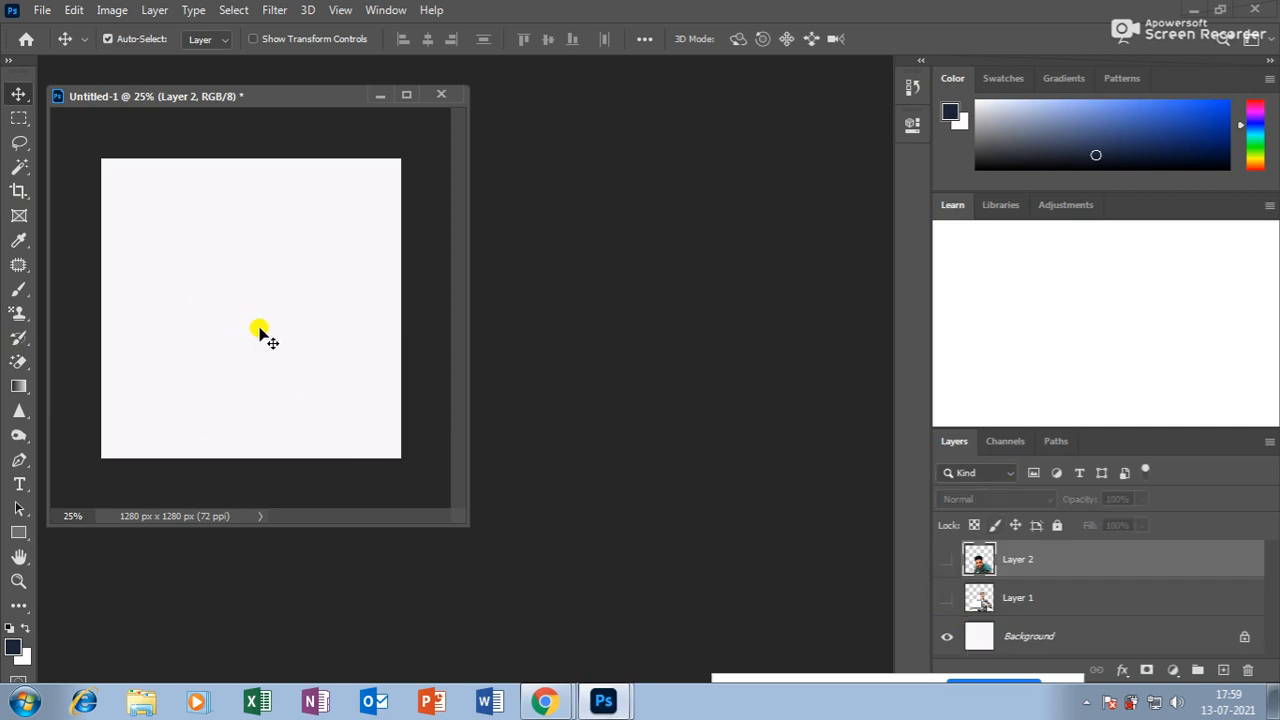
{"action": "left_click", "coordinate": [19, 387]}
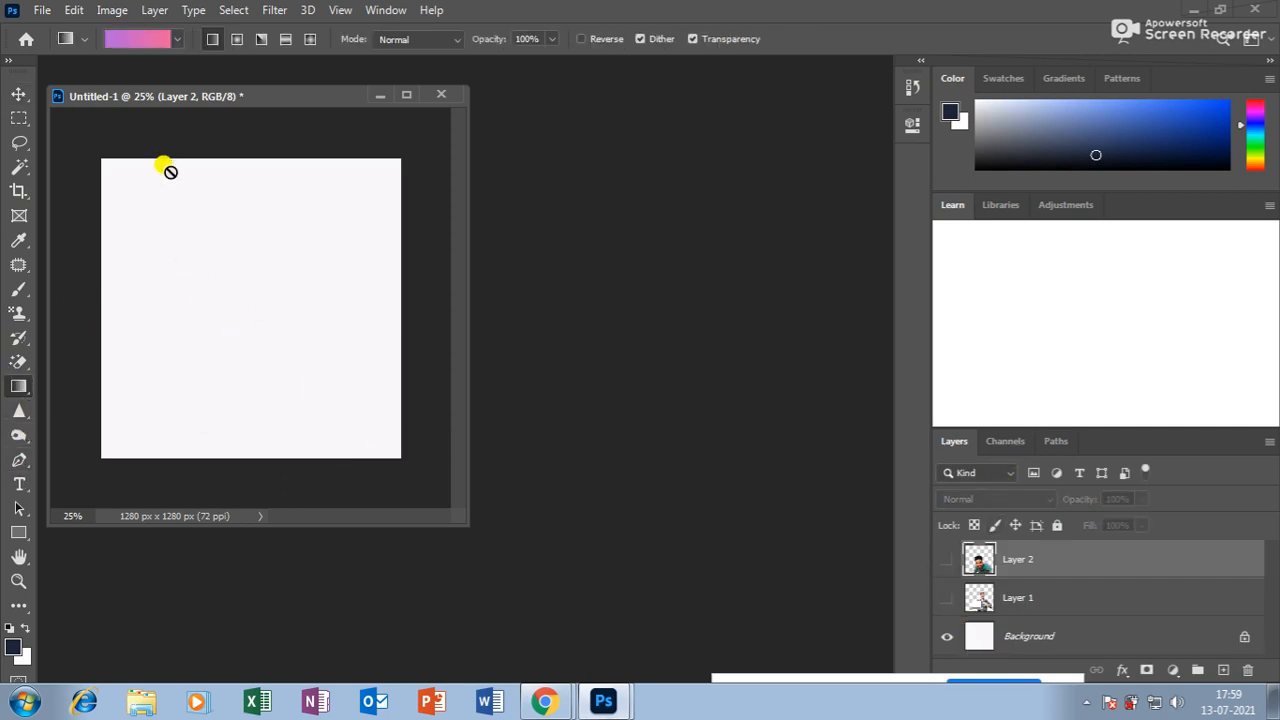
{"action": "left_click", "coordinate": [1092, 632]}
{"action": "left_click_drag", "start_coordinate": [212, 196], "coordinate": [318, 352]}
{"action": "left_click", "coordinate": [942, 596]}
{"action": "left_click", "coordinate": [937, 552]}
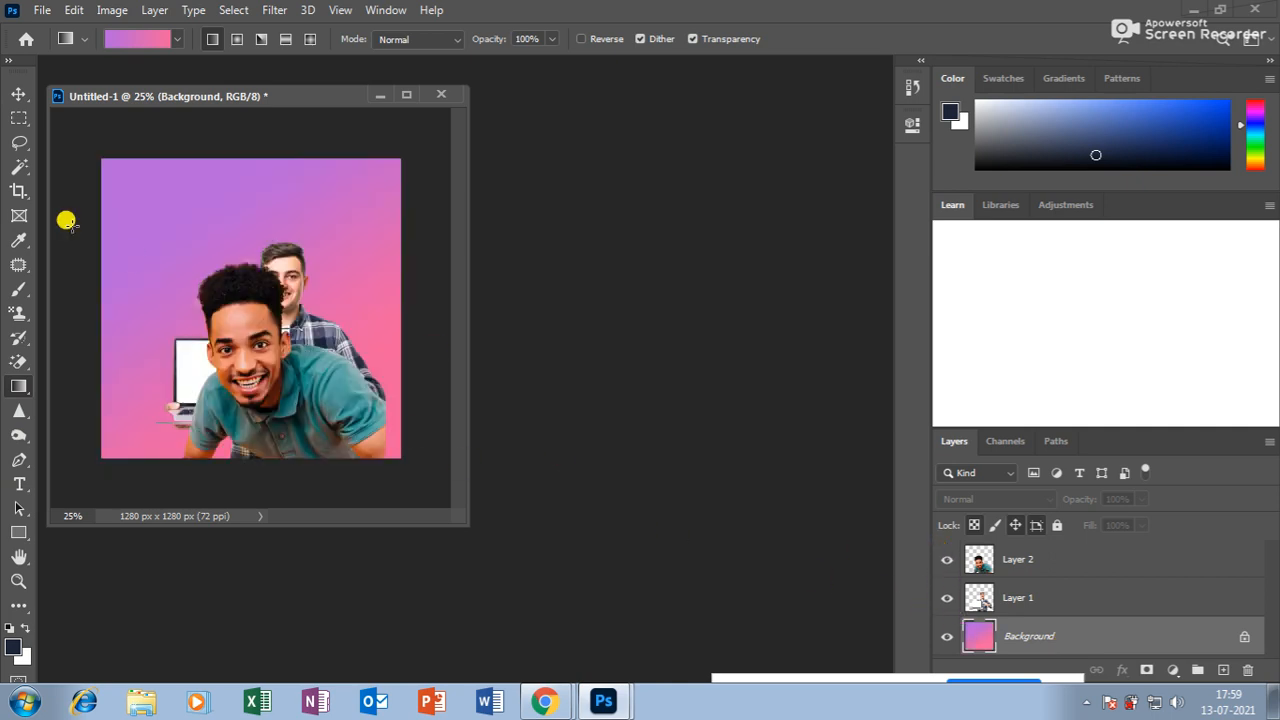
Browse the Pinks, Purples, Blues, Basics and Reds gradient preset groups.
{"action": "left_click", "coordinate": [177, 39]}
{"action": "left_click_drag", "start_coordinate": [219, 110], "coordinate": [219, 88]}
{"action": "left_click", "coordinate": [58, 153]}
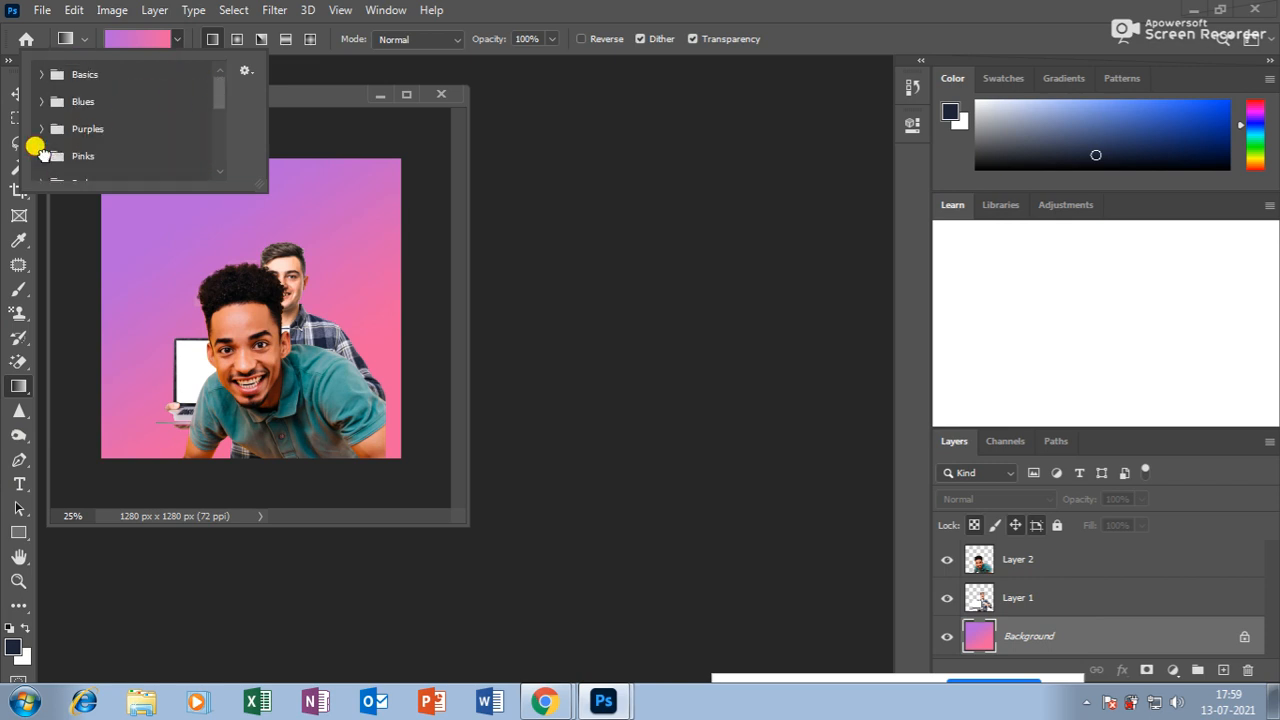
{"action": "left_click", "coordinate": [45, 127]}
{"action": "left_click", "coordinate": [42, 101]}
{"action": "left_click", "coordinate": [41, 74]}
{"action": "left_click", "coordinate": [41, 74]}
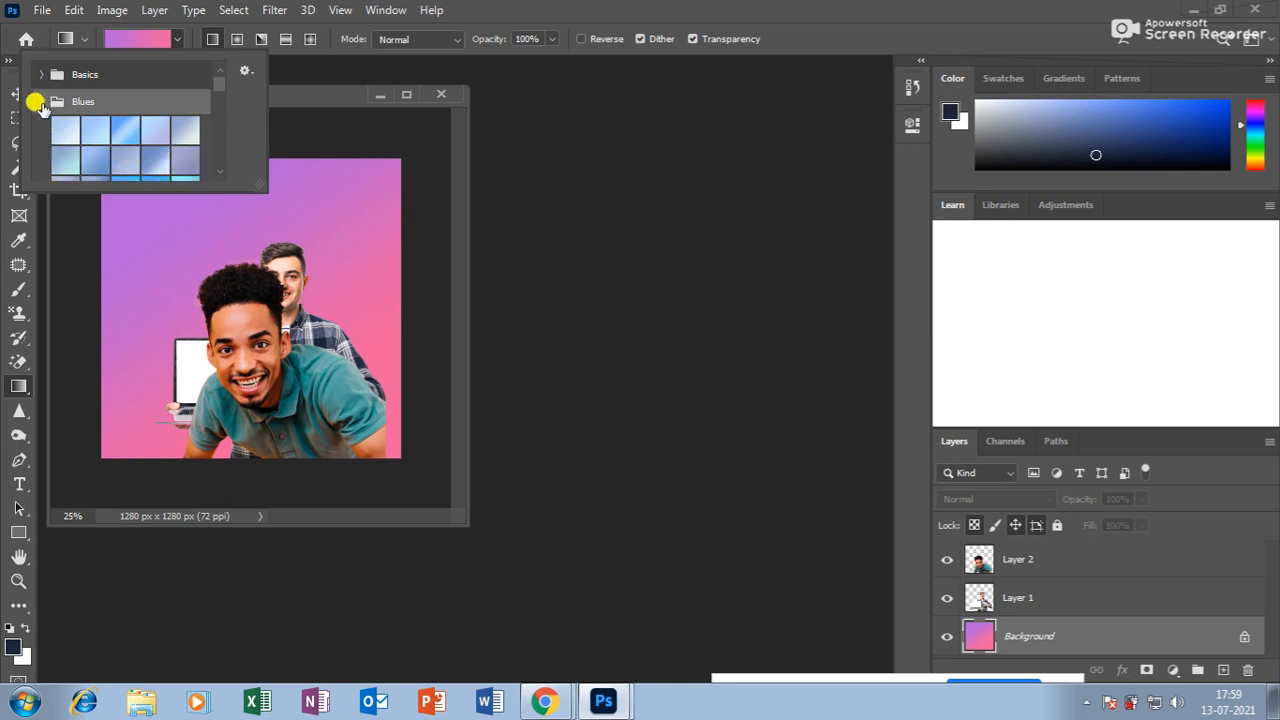
{"action": "left_click", "coordinate": [38, 100]}
{"action": "scroll", "coordinate": [223, 97], "scroll_direction": "down", "scroll_amount": 1}
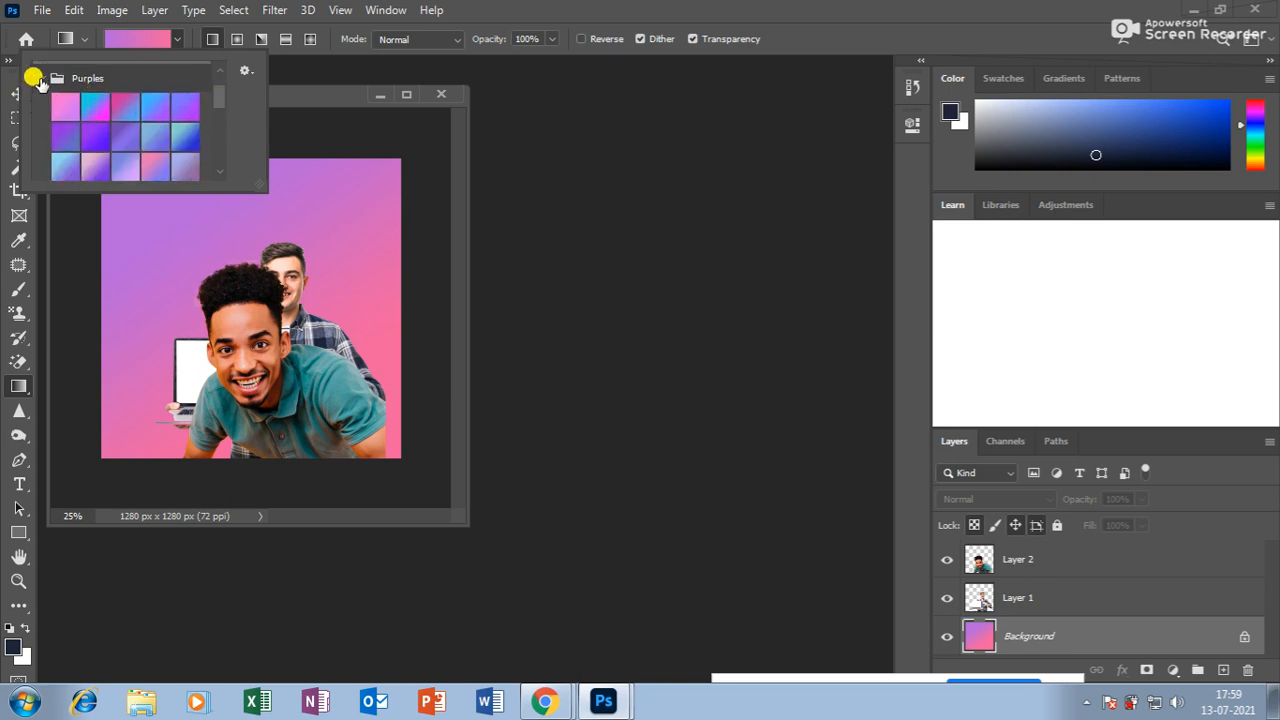
{"action": "left_click", "coordinate": [41, 78]}
{"action": "left_click", "coordinate": [40, 131]}
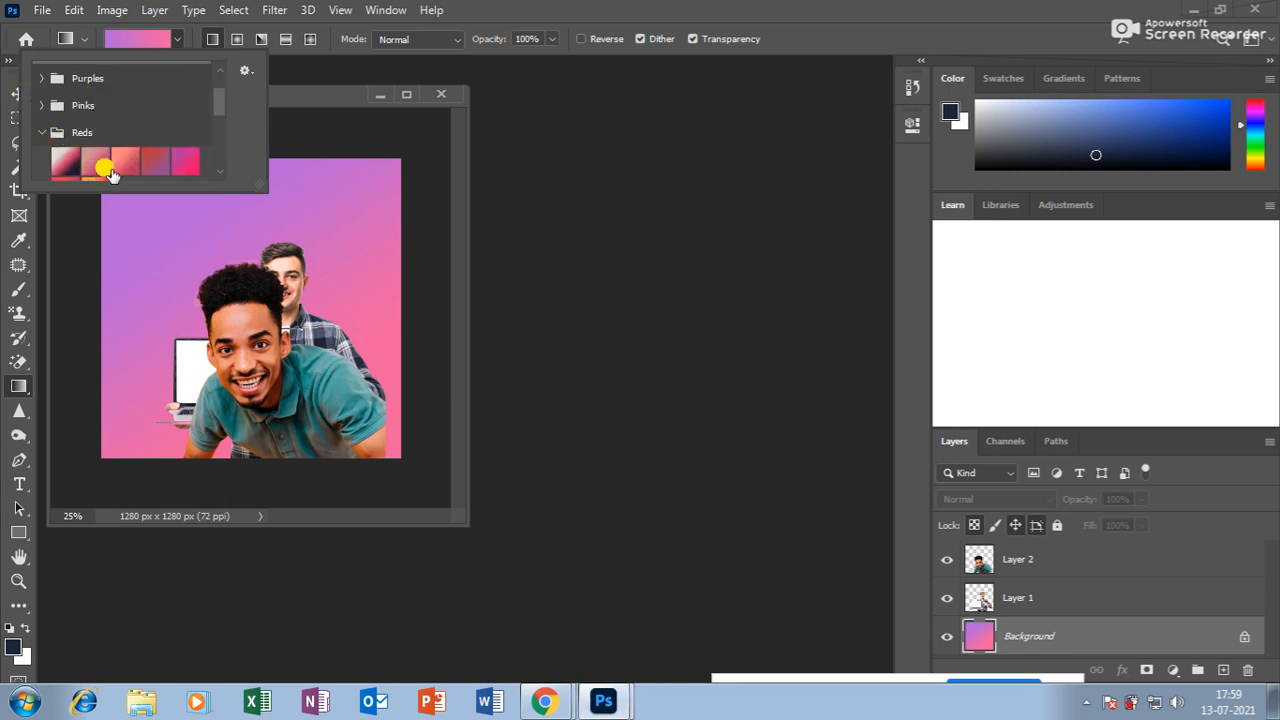
{"action": "scroll", "coordinate": [216, 112], "scroll_direction": "down", "scroll_amount": 1}
{"action": "scroll", "coordinate": [218, 120], "scroll_direction": "down", "scroll_amount": 1}
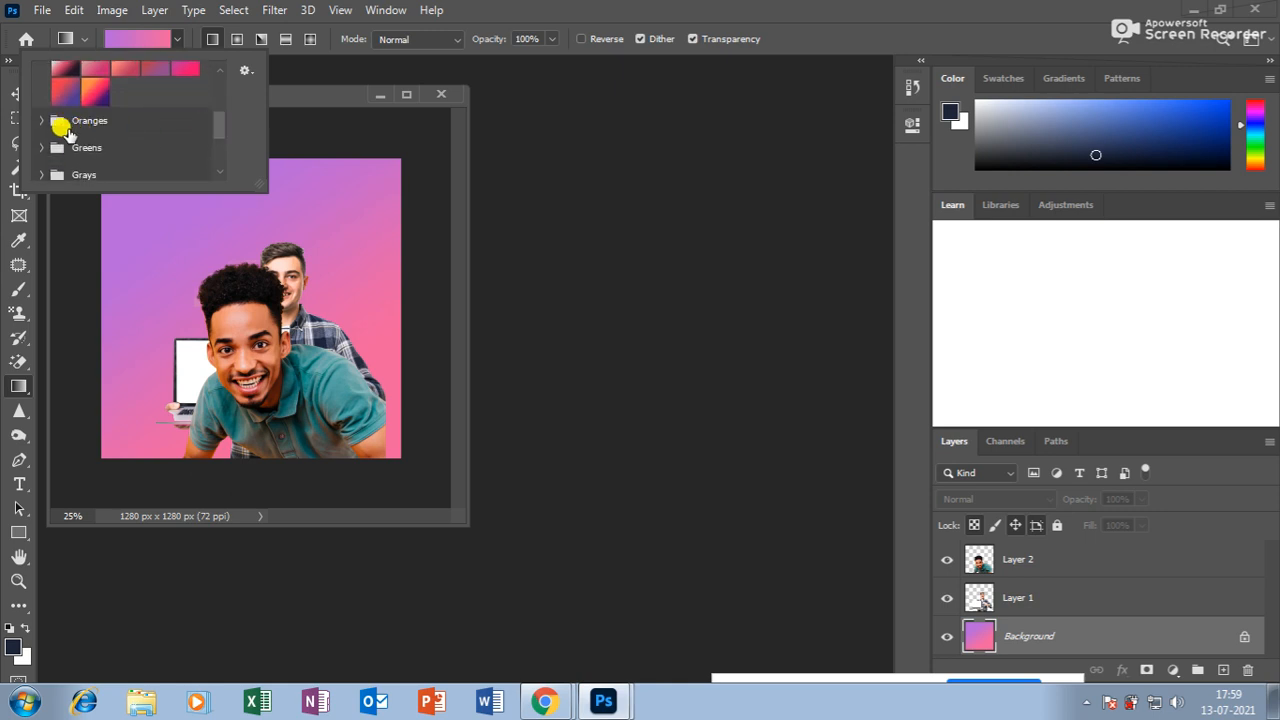
Pick an orange preset from Oranges and draw it diagonally across the Background.
{"action": "left_click", "coordinate": [40, 120]}
{"action": "left_click", "coordinate": [183, 150]}
{"action": "left_click", "coordinate": [343, 194]}
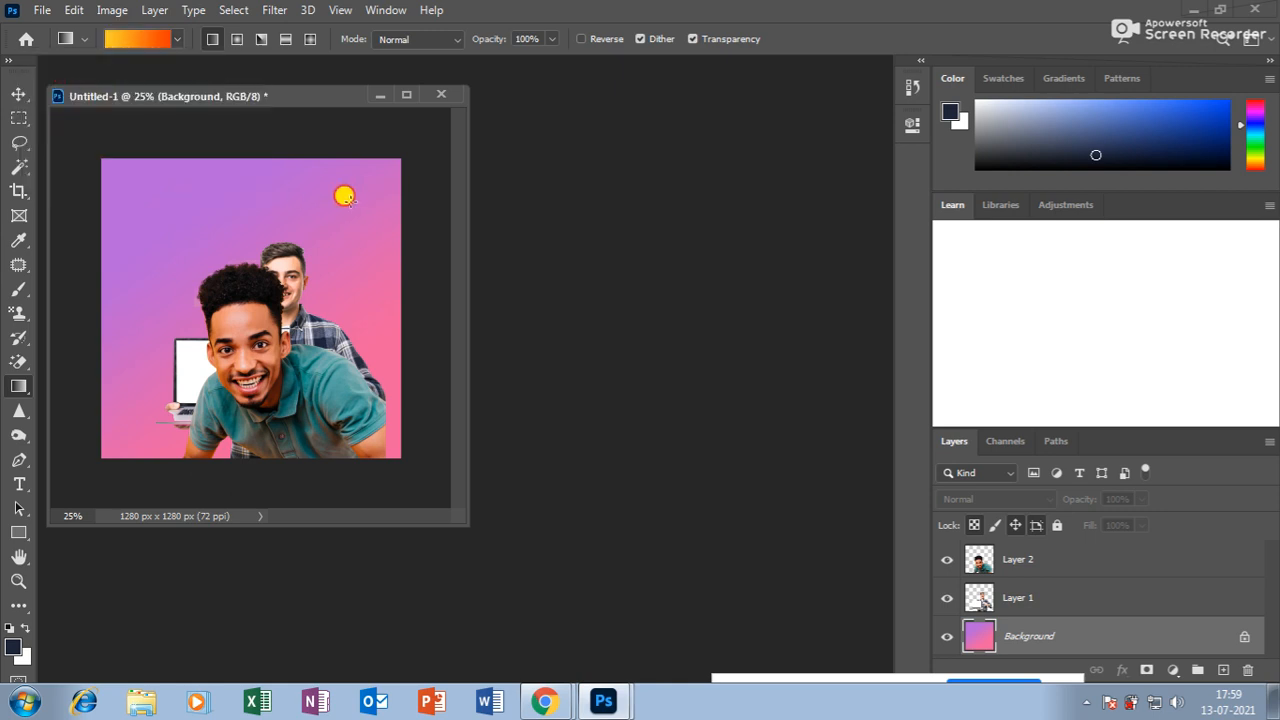
{"action": "left_click_drag", "start_coordinate": [343, 194], "coordinate": [192, 266]}
{"action": "left_click_drag", "start_coordinate": [137, 173], "coordinate": [376, 400]}
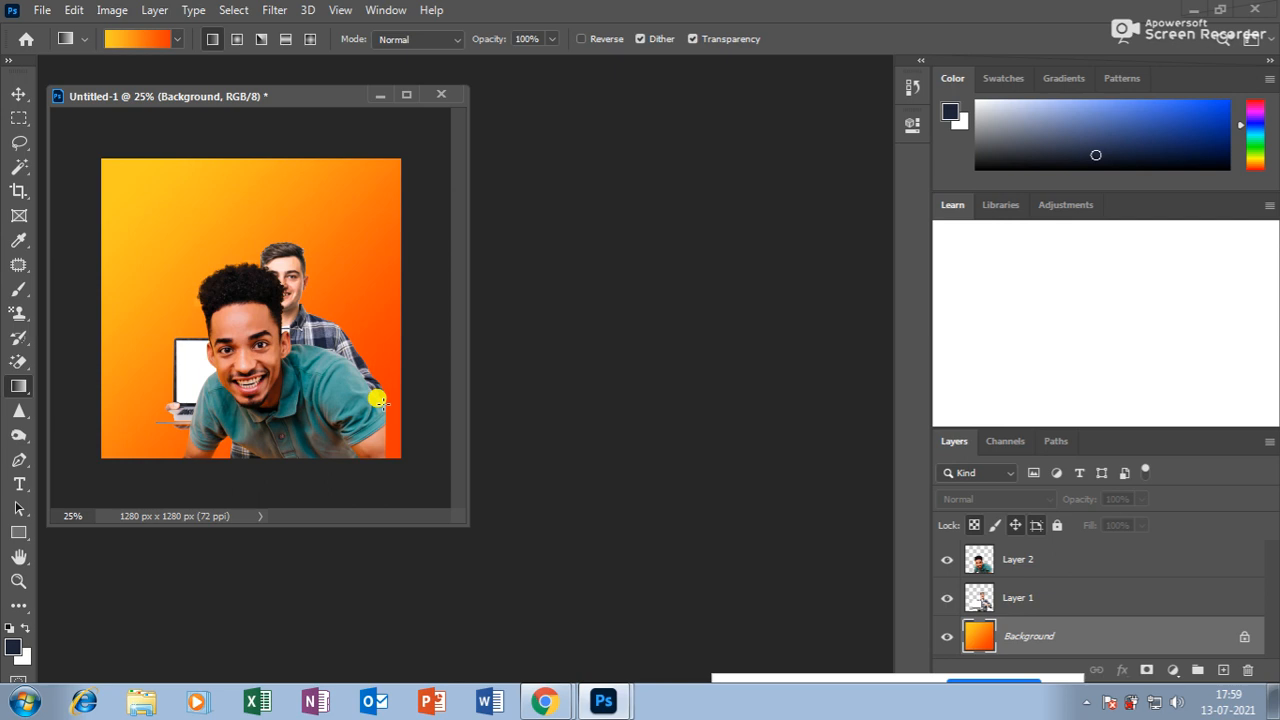
{"action": "left_click_drag", "start_coordinate": [138, 97], "coordinate": [299, 142]}
Delete the plaid-shirt man's Layer 1 and move the smiling man toward the lower-right edge.
{"action": "left_click", "coordinate": [19, 93]}
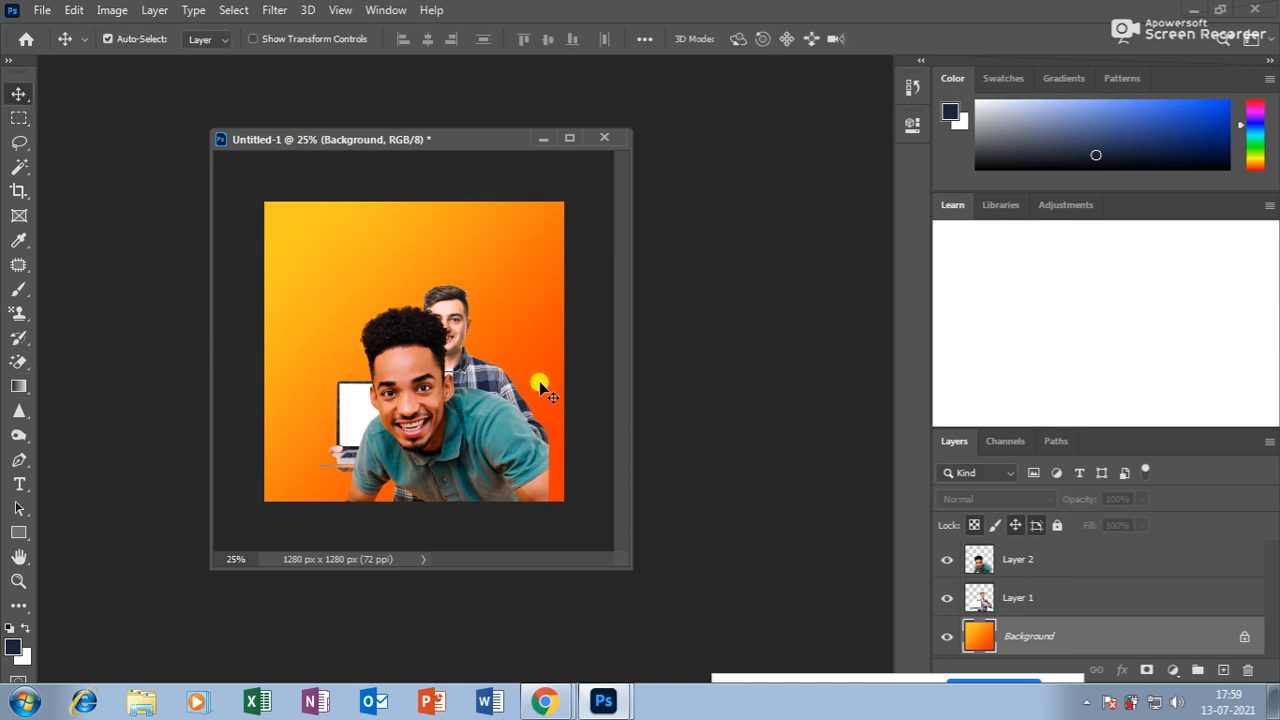
{"action": "left_click_drag", "start_coordinate": [462, 318], "coordinate": [449, 273]}
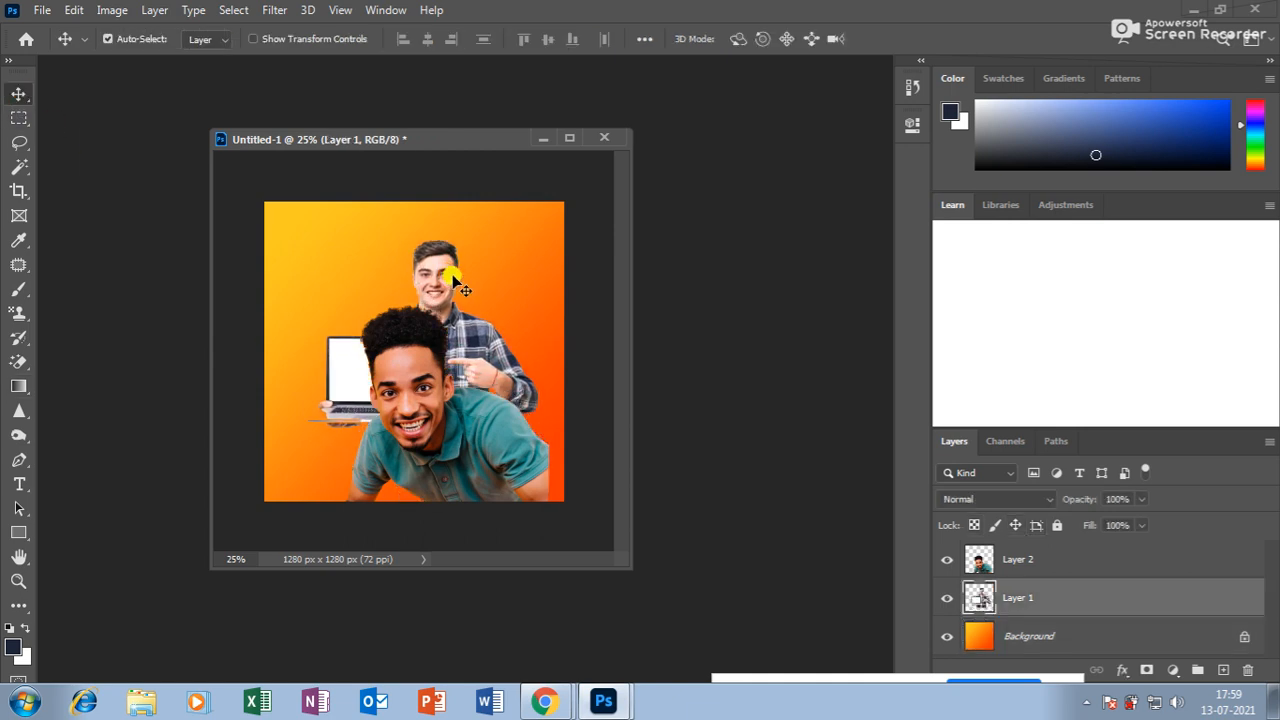
{"action": "left_click_drag", "start_coordinate": [416, 283], "coordinate": [443, 281]}
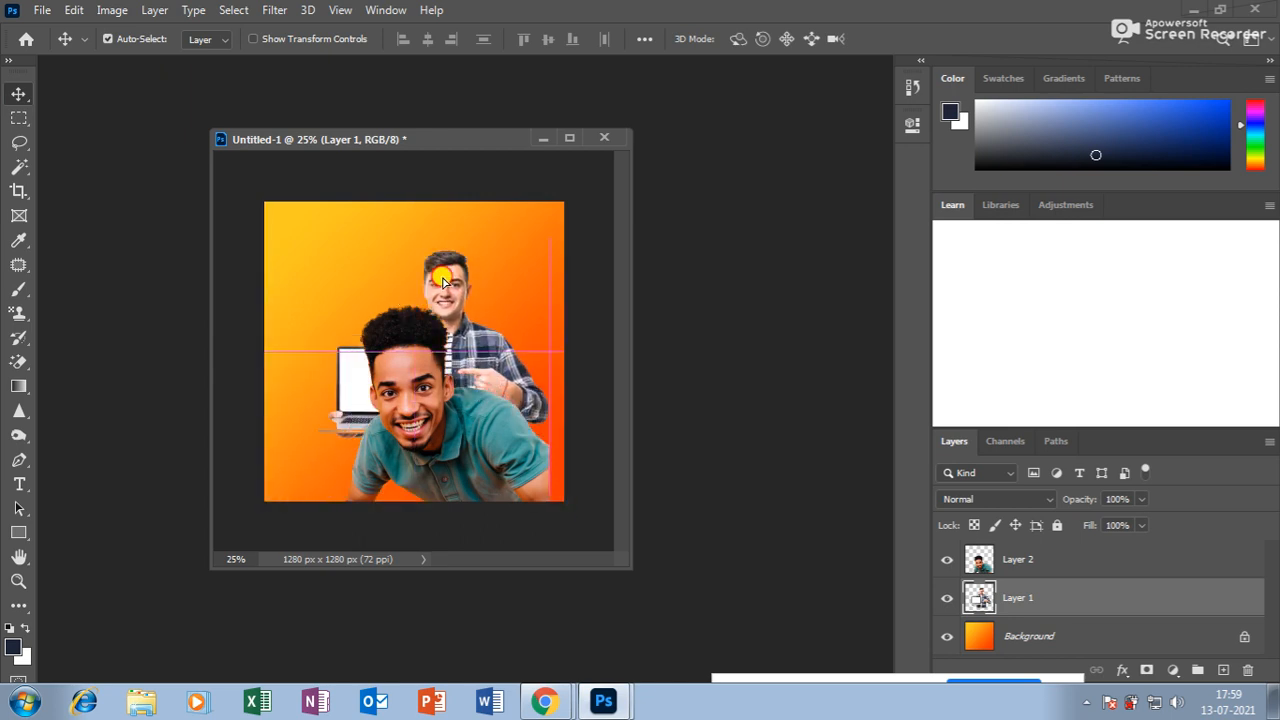
{"action": "key", "text": "Delete"}
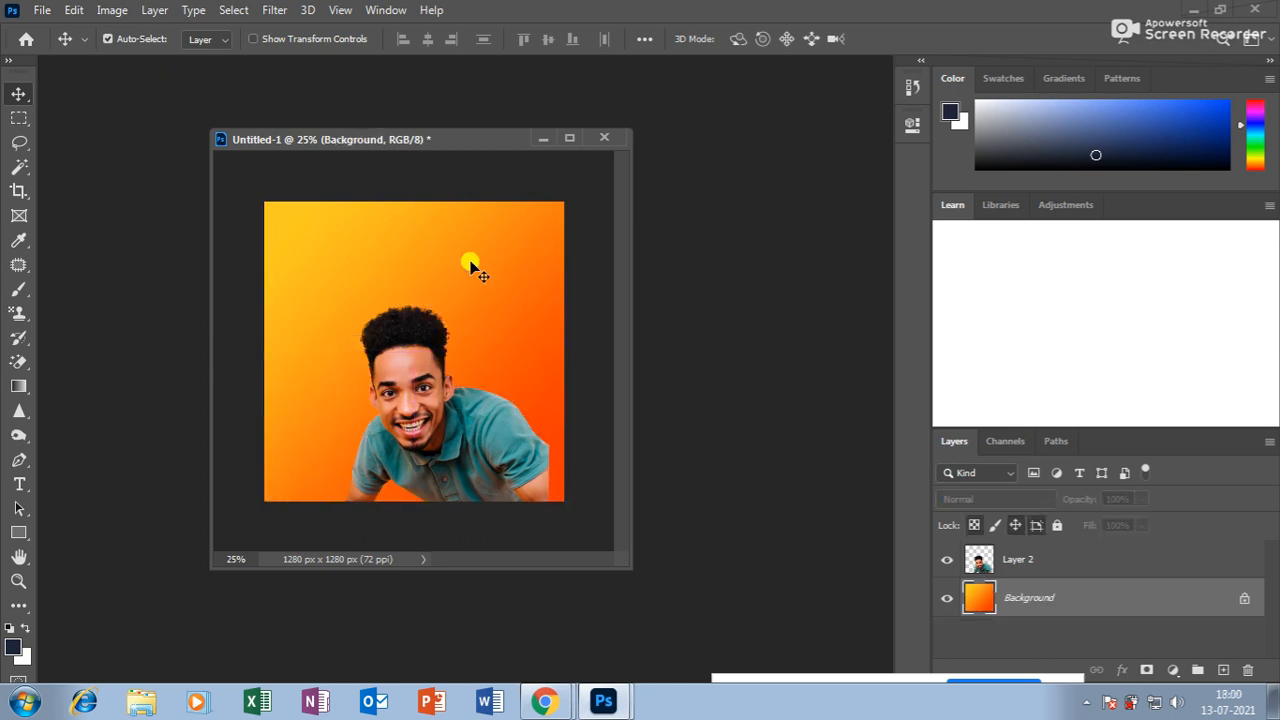
{"action": "mouse_move", "coordinate": [402, 348]}
{"action": "left_mouse_down"}
{"action": "mouse_move", "coordinate": [414, 343]}
{"action": "mouse_move", "coordinate": [418, 362]}
{"action": "left_mouse_up"}
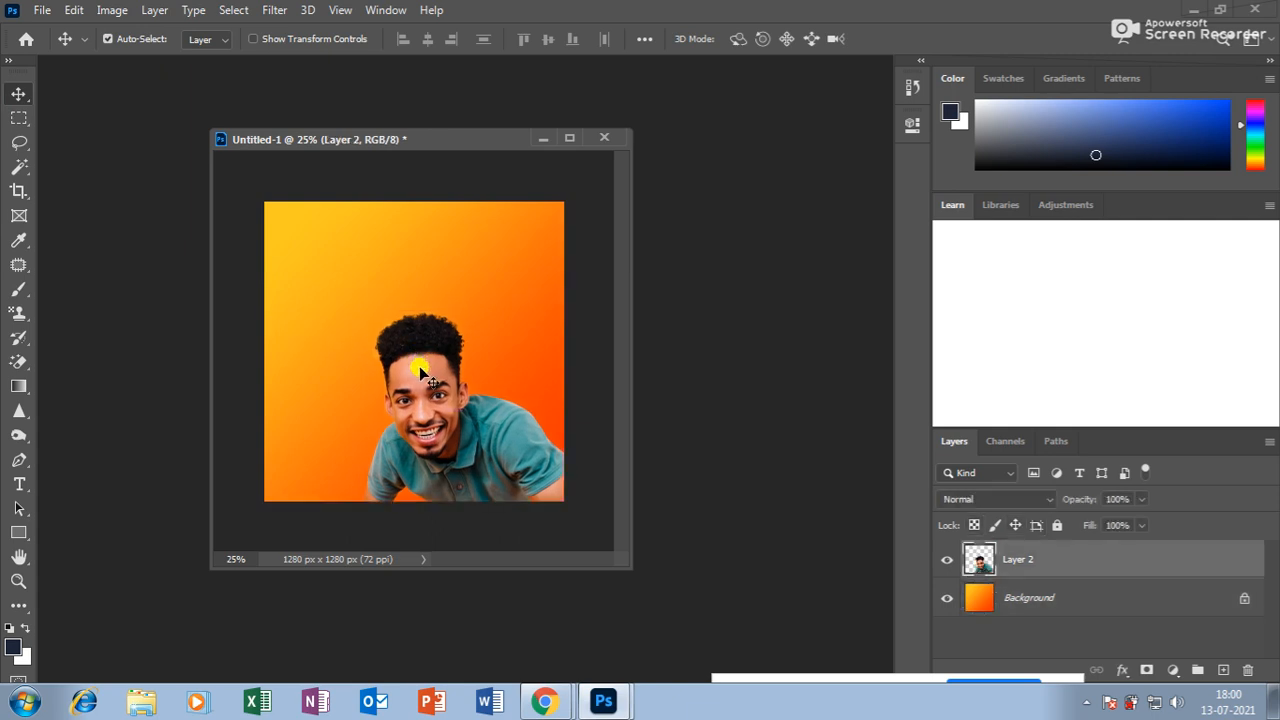
{"action": "left_click", "coordinate": [17, 388]}
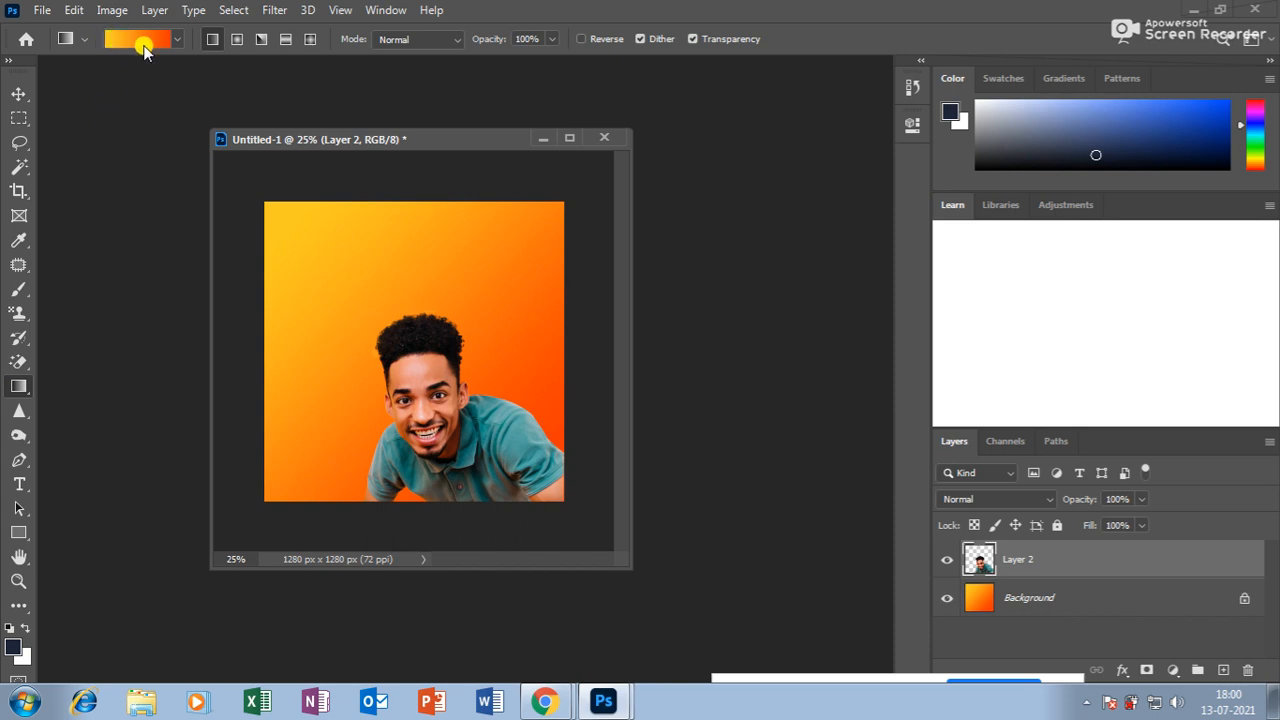
Set the gradient's left stop to orange and add a white stop at 47%.
{"action": "left_click", "coordinate": [138, 46]}
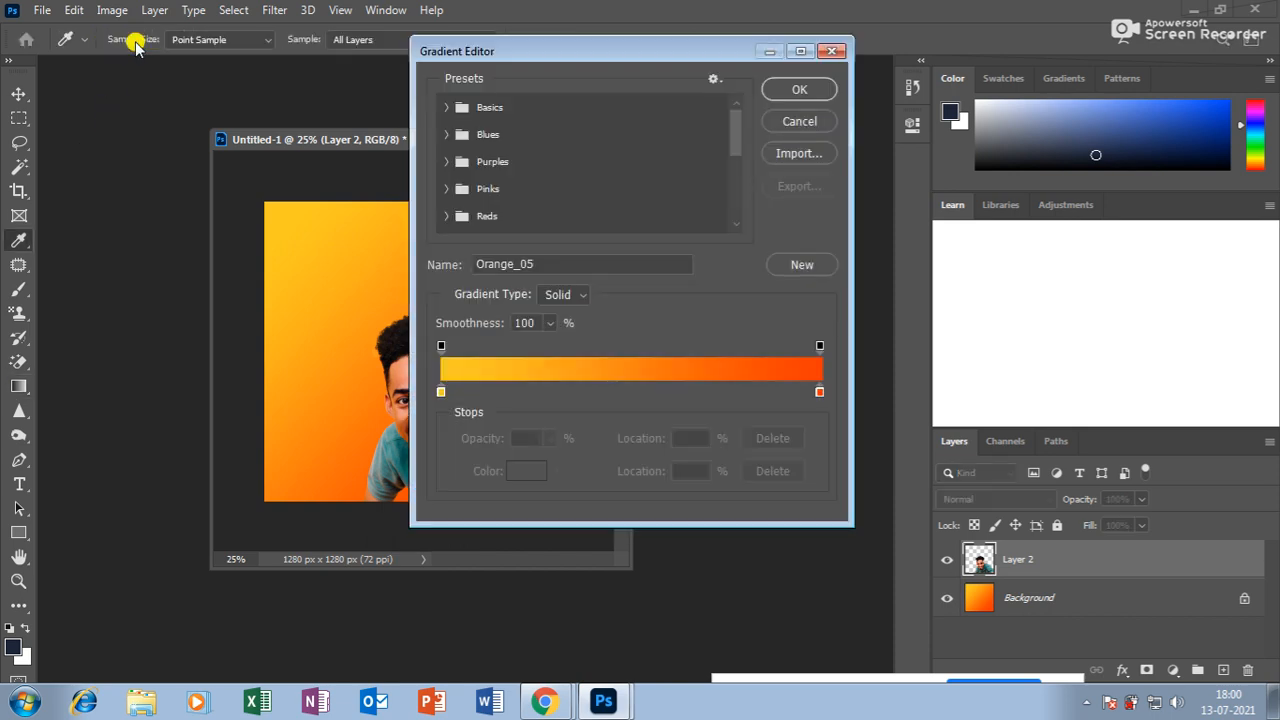
{"action": "left_click", "coordinate": [441, 391]}
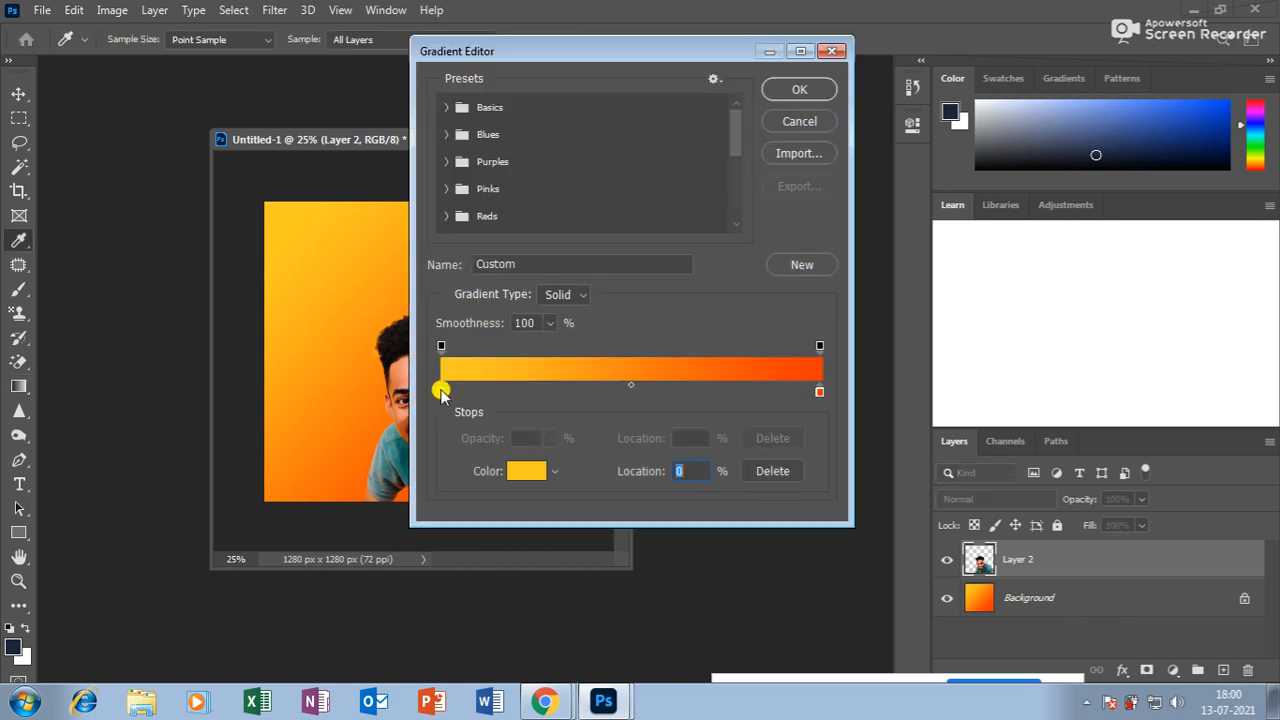
{"action": "left_click", "coordinate": [543, 484]}
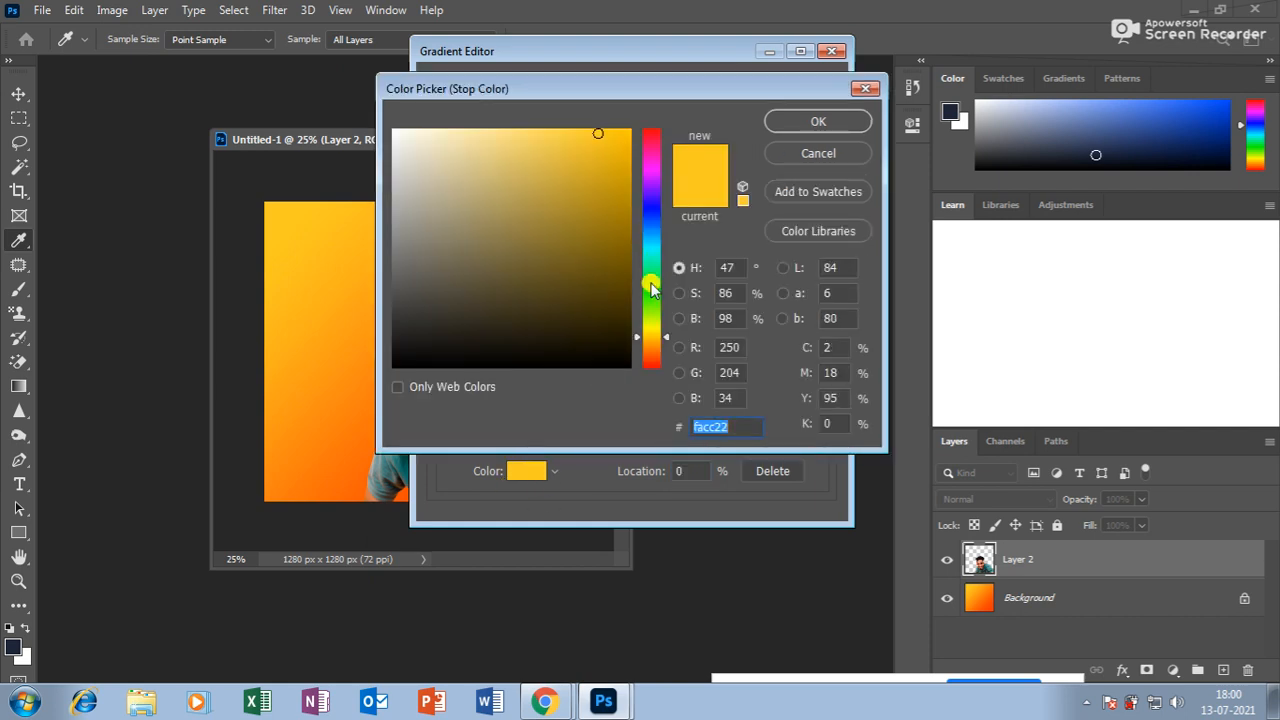
{"action": "left_click", "coordinate": [642, 344]}
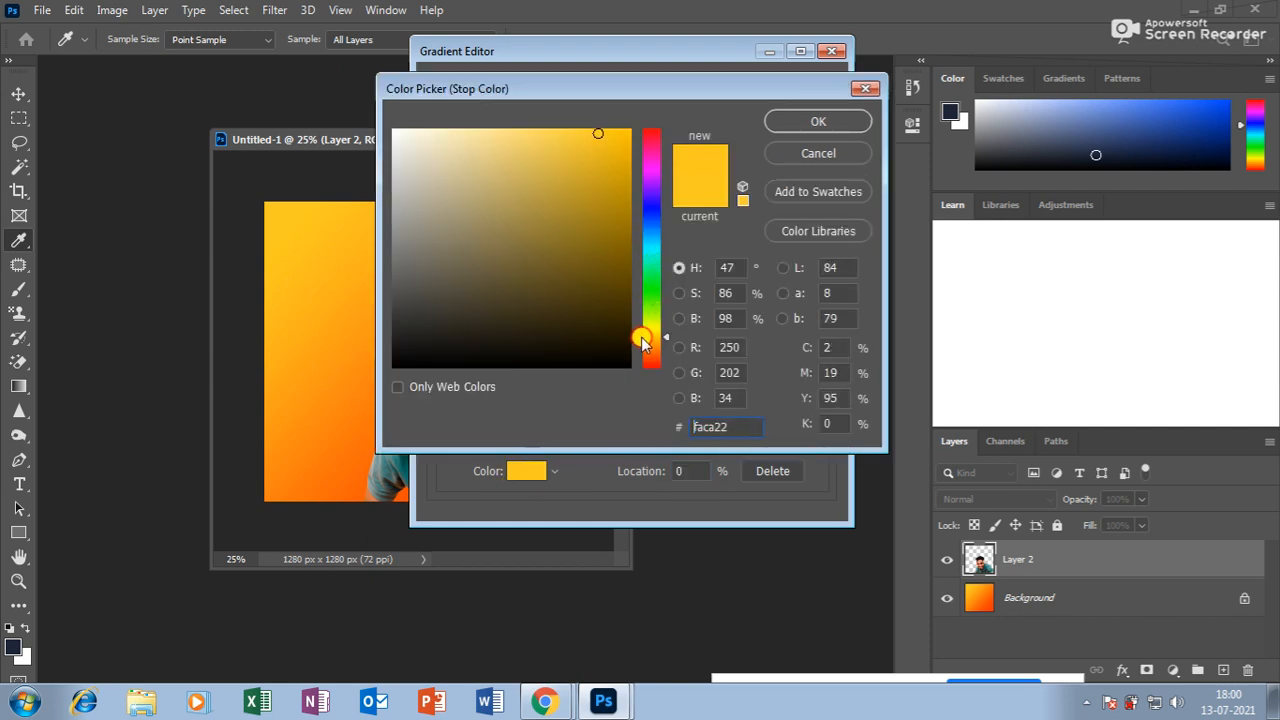
{"action": "left_click", "coordinate": [818, 121]}
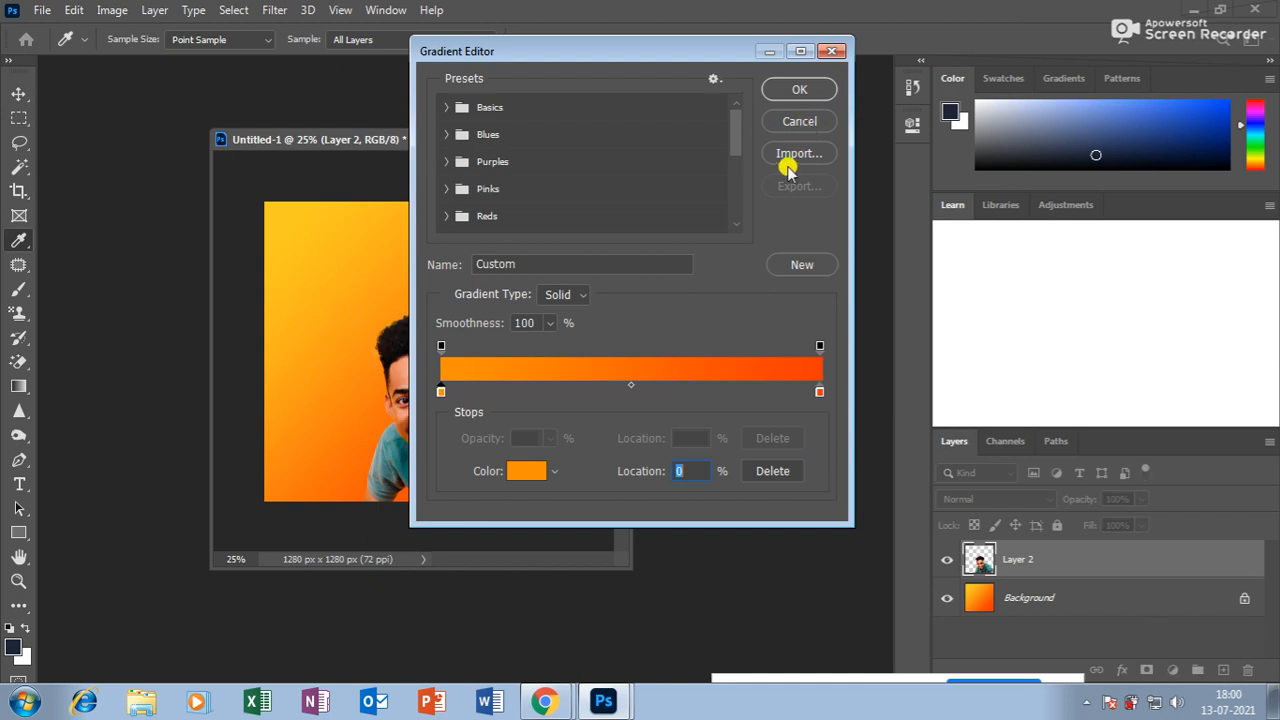
{"action": "left_click", "coordinate": [617, 392]}
{"action": "left_click", "coordinate": [527, 470]}
{"action": "left_click_drag", "start_coordinate": [499, 280], "coordinate": [247, 10]}
{"action": "left_click", "coordinate": [814, 121]}
Make the right stop dark green, accept the gradient, and select the Background layer.
{"action": "left_click", "coordinate": [819, 392]}
{"action": "left_click", "coordinate": [651, 293]}
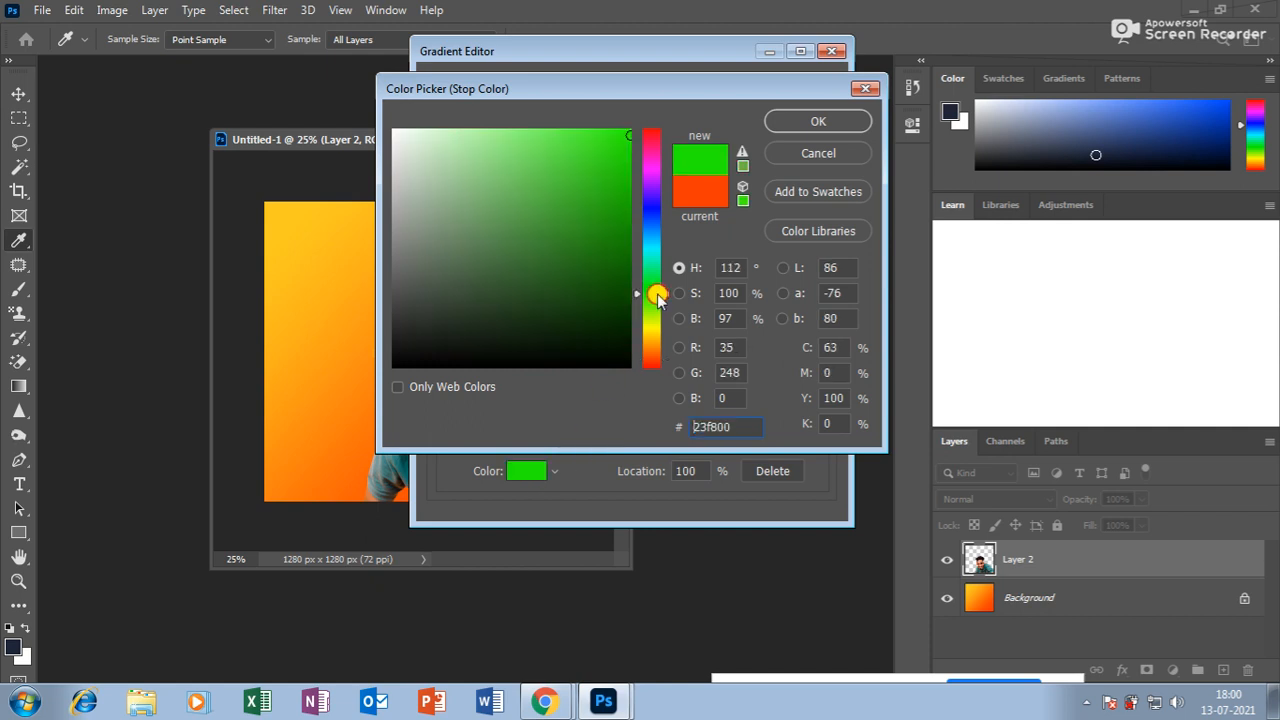
{"action": "left_click", "coordinate": [622, 240]}
{"action": "left_click", "coordinate": [810, 122]}
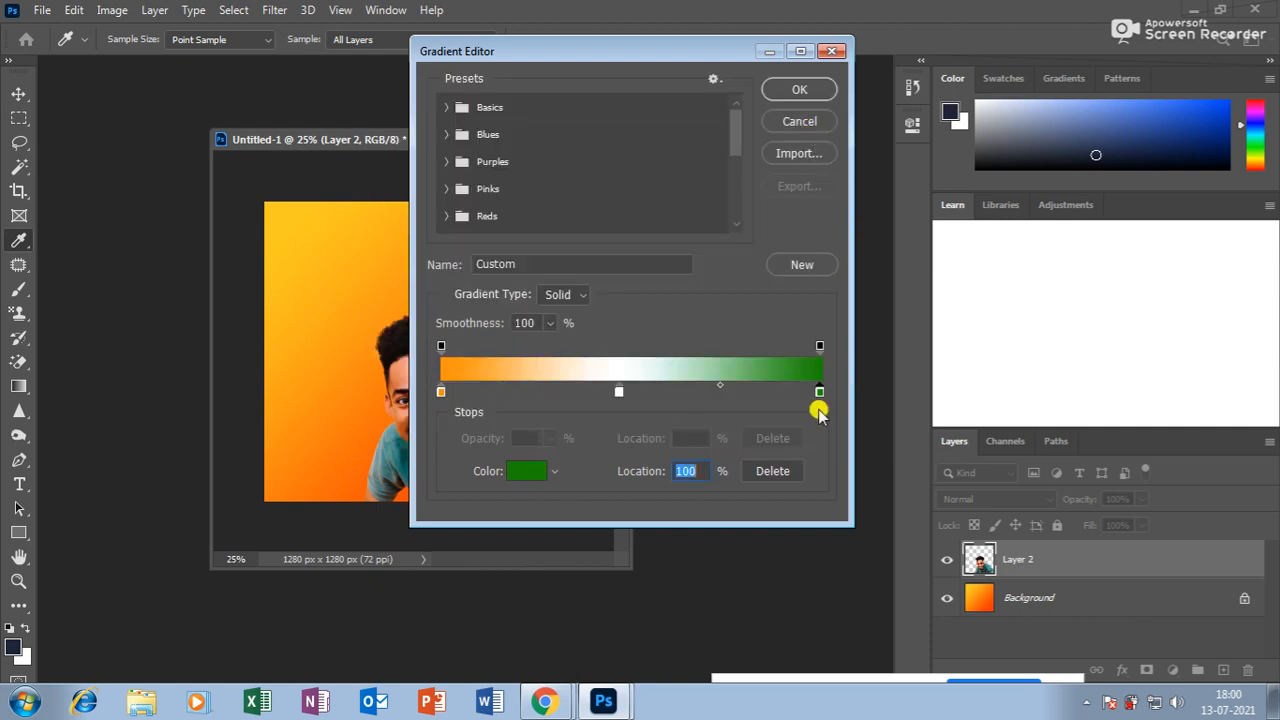
{"action": "left_click", "coordinate": [785, 90]}
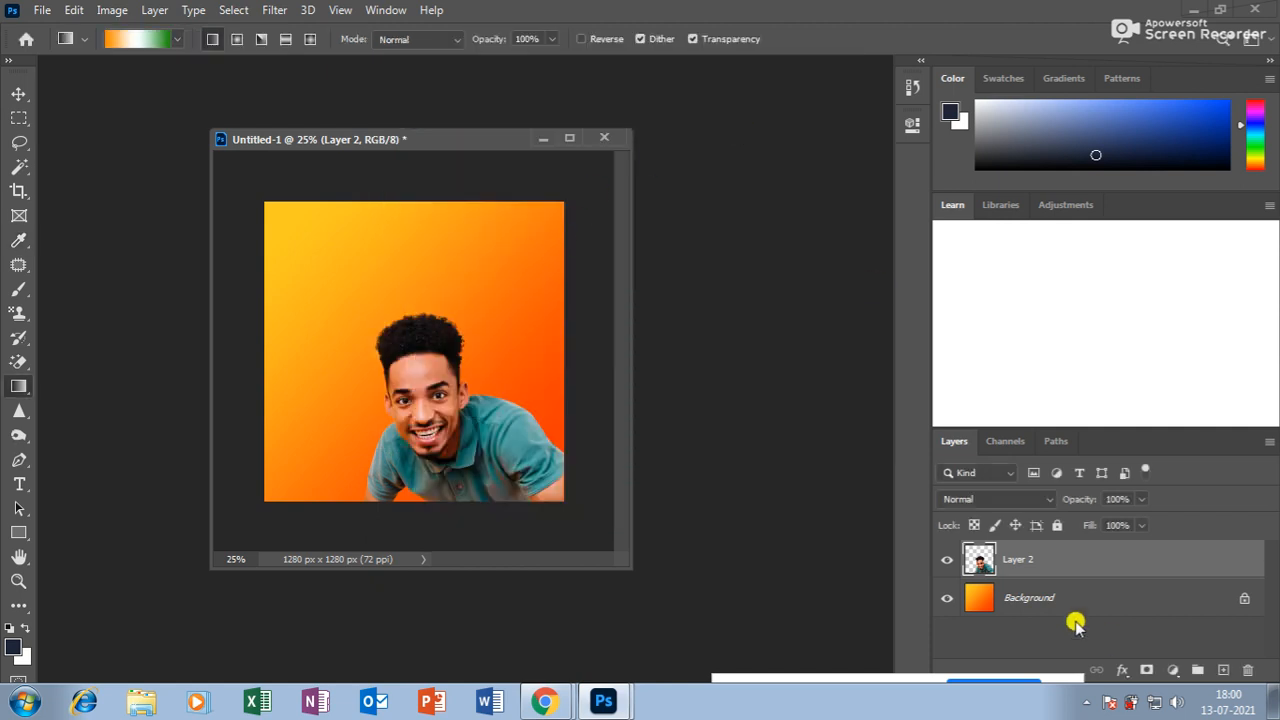
{"action": "left_click", "coordinate": [1037, 598]}
Redraw the gradient several times until orange sits upper right and green lower left.
{"action": "left_click_drag", "start_coordinate": [540, 212], "coordinate": [427, 291]}
{"action": "left_click_drag", "start_coordinate": [393, 225], "coordinate": [388, 386]}
{"action": "left_click_drag", "start_coordinate": [371, 249], "coordinate": [520, 523]}
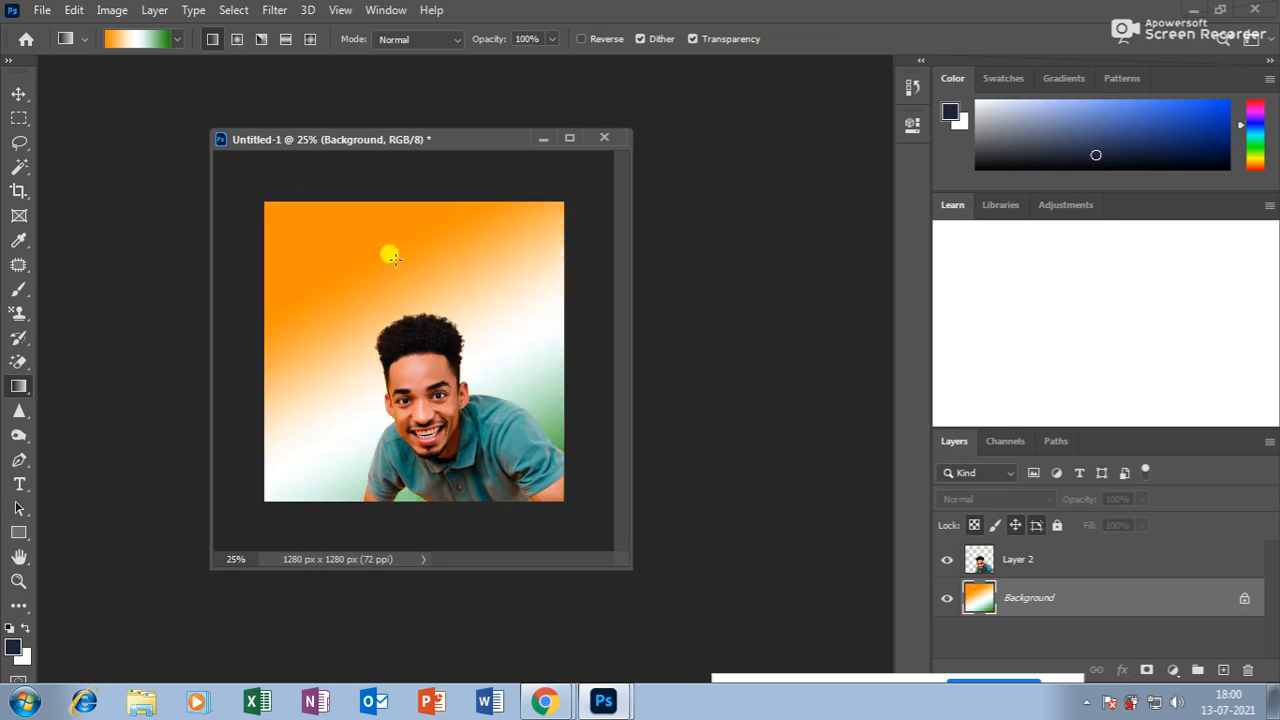
{"action": "left_click_drag", "start_coordinate": [386, 251], "coordinate": [396, 391]}
{"action": "left_click_drag", "start_coordinate": [389, 259], "coordinate": [351, 391]}
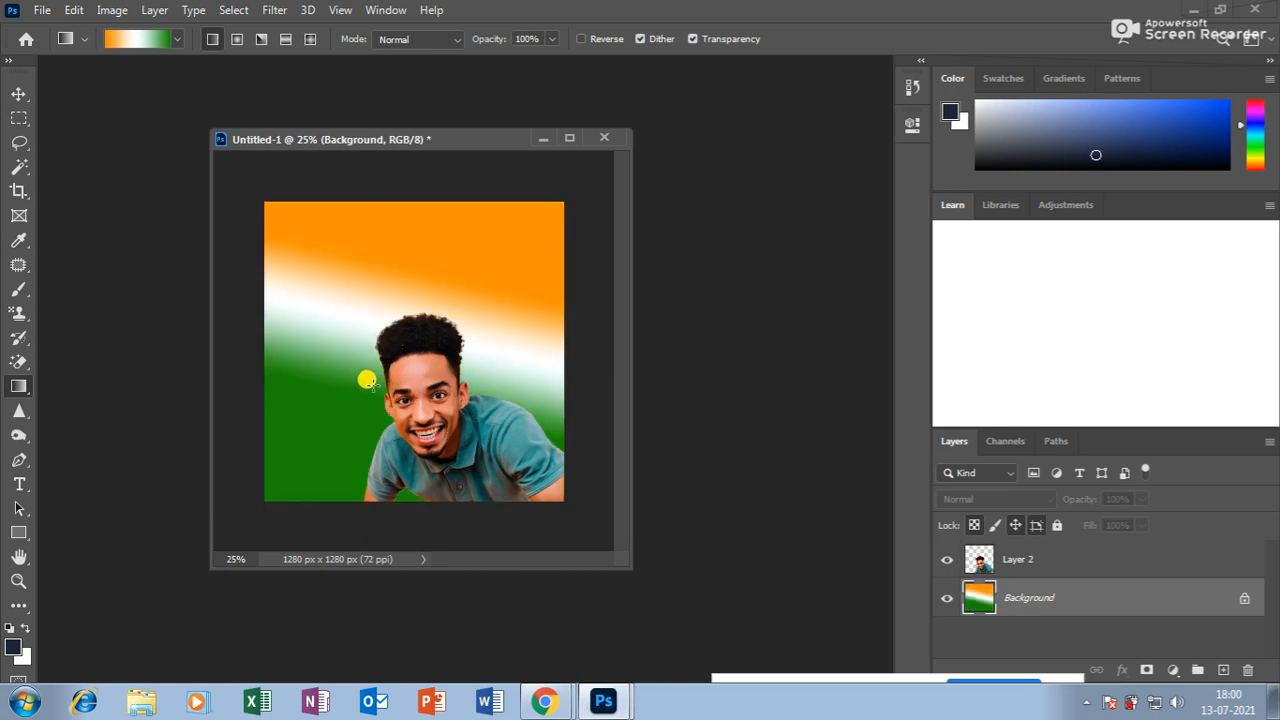
{"action": "left_click_drag", "start_coordinate": [390, 263], "coordinate": [329, 428]}
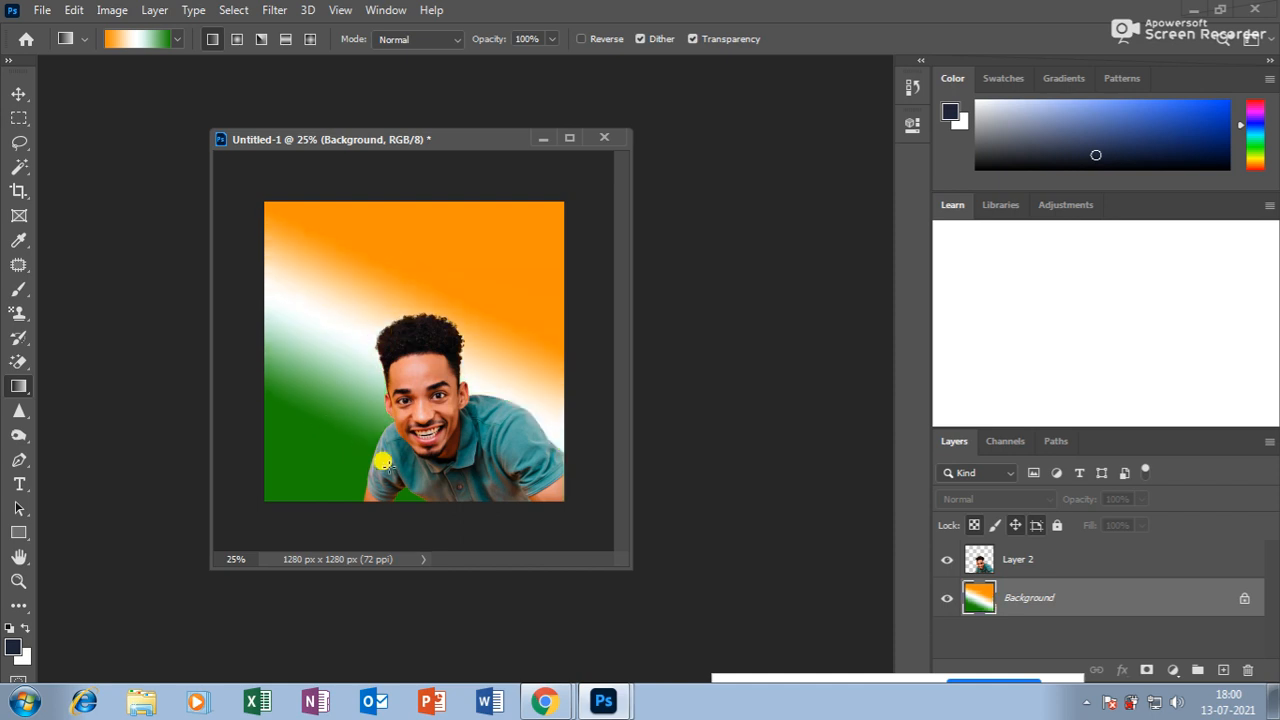
{"action": "left_click", "coordinate": [132, 39]}
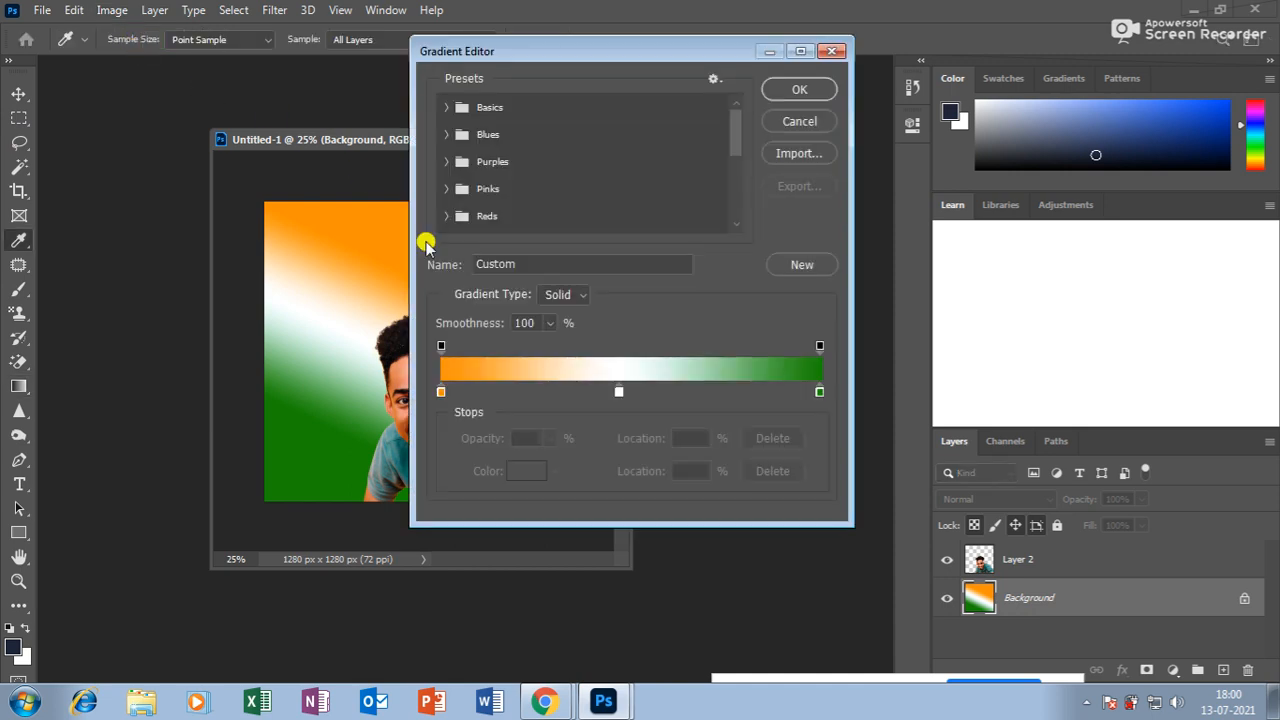
{"action": "left_click", "coordinate": [441, 391]}
{"action": "left_click", "coordinate": [618, 391]}
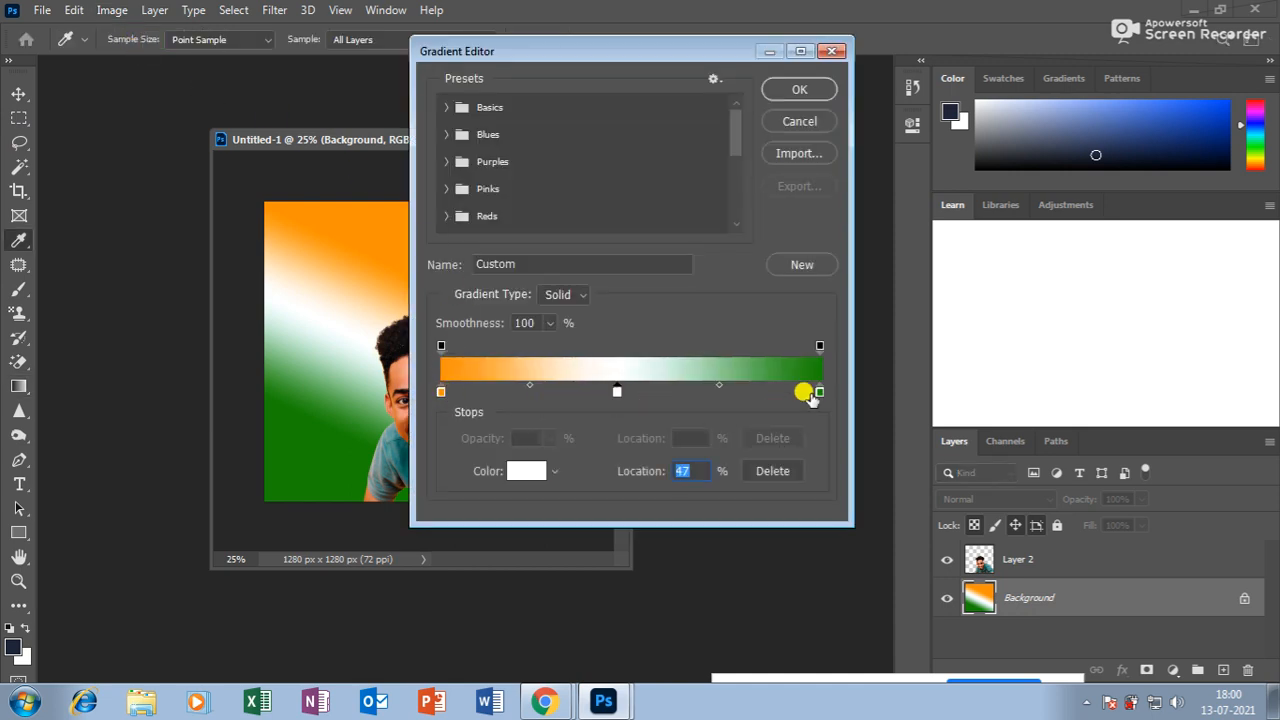
{"action": "left_click", "coordinate": [816, 392]}
{"action": "left_click", "coordinate": [618, 392]}
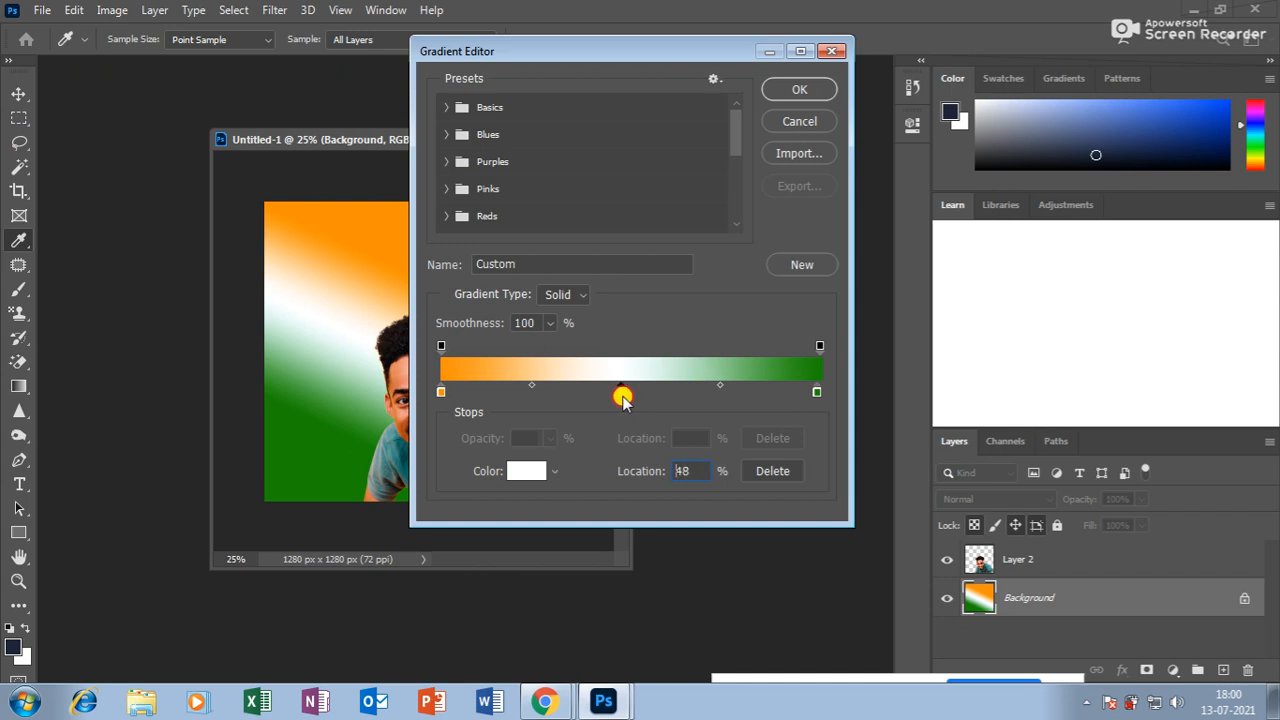
{"action": "left_click", "coordinate": [518, 390]}
{"action": "left_click", "coordinate": [576, 390]}
{"action": "left_click", "coordinate": [688, 391]}
{"action": "left_click", "coordinate": [742, 391]}
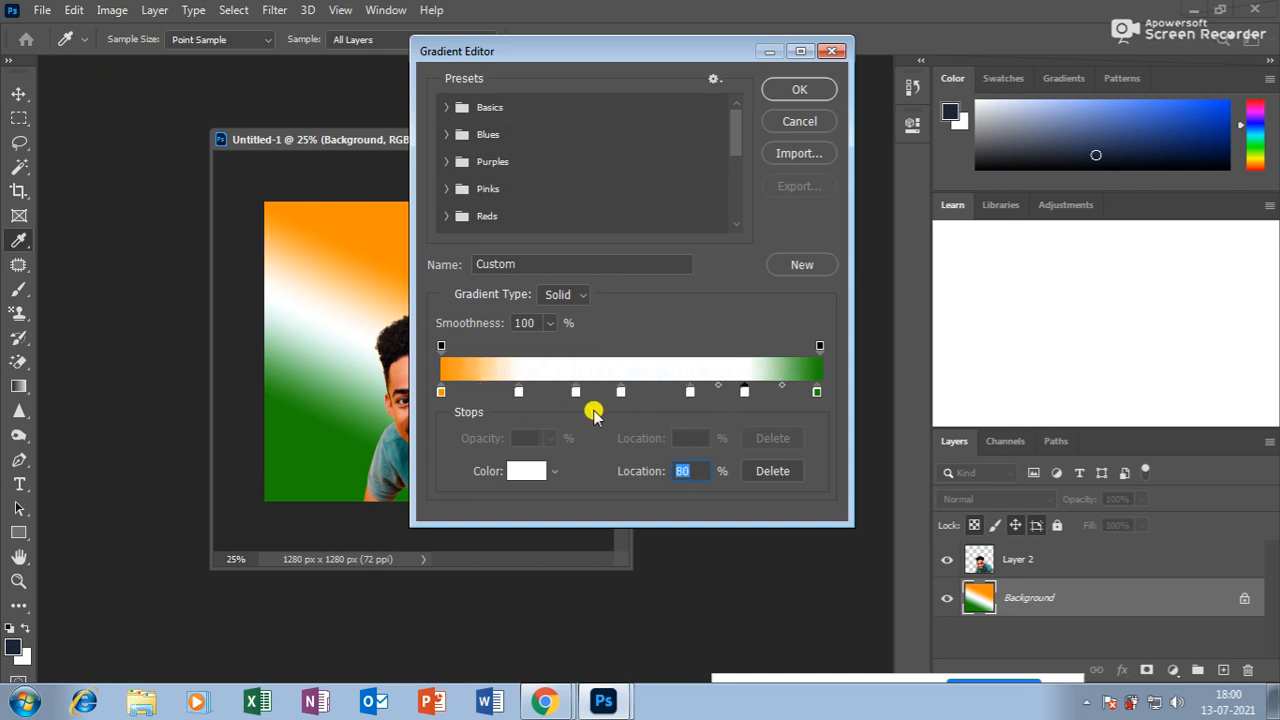
{"action": "left_click", "coordinate": [575, 392]}
{"action": "left_click", "coordinate": [524, 468]}
{"action": "left_click", "coordinate": [612, 266]}
{"action": "left_click", "coordinate": [636, 232]}
{"action": "left_click", "coordinate": [597, 190]}
{"action": "left_click", "coordinate": [805, 121]}
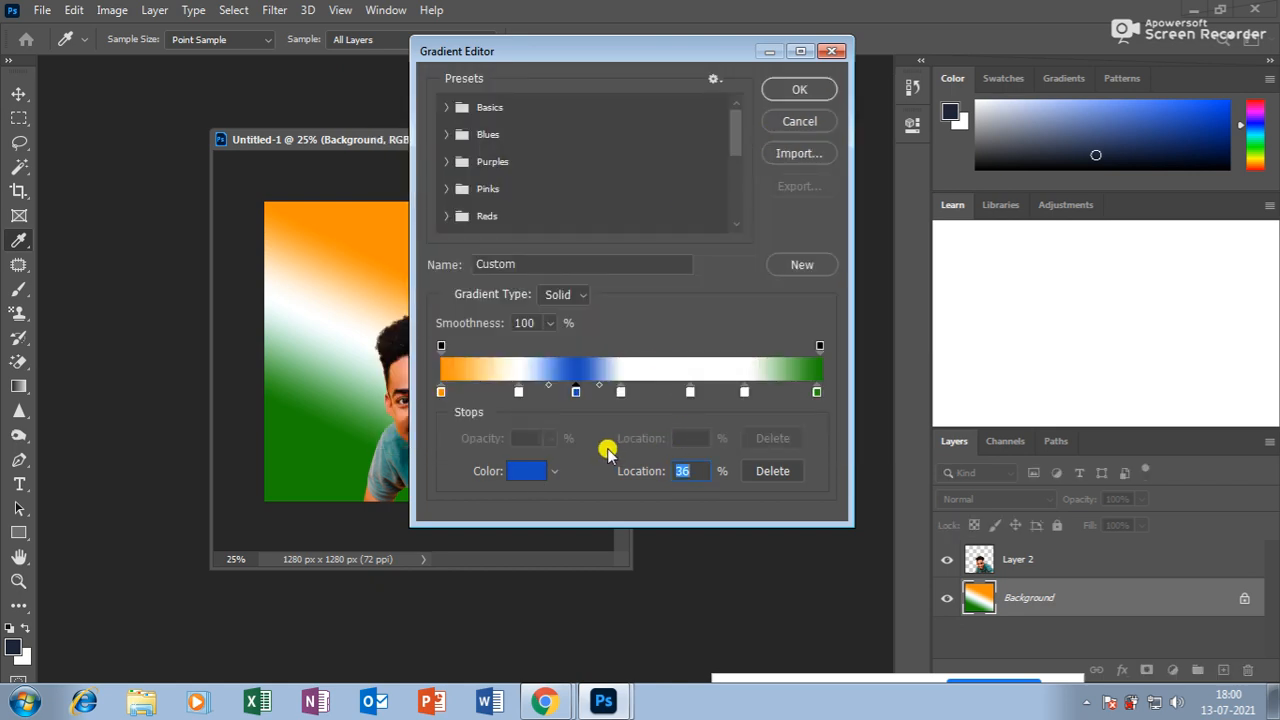
{"action": "left_click", "coordinate": [808, 121]}
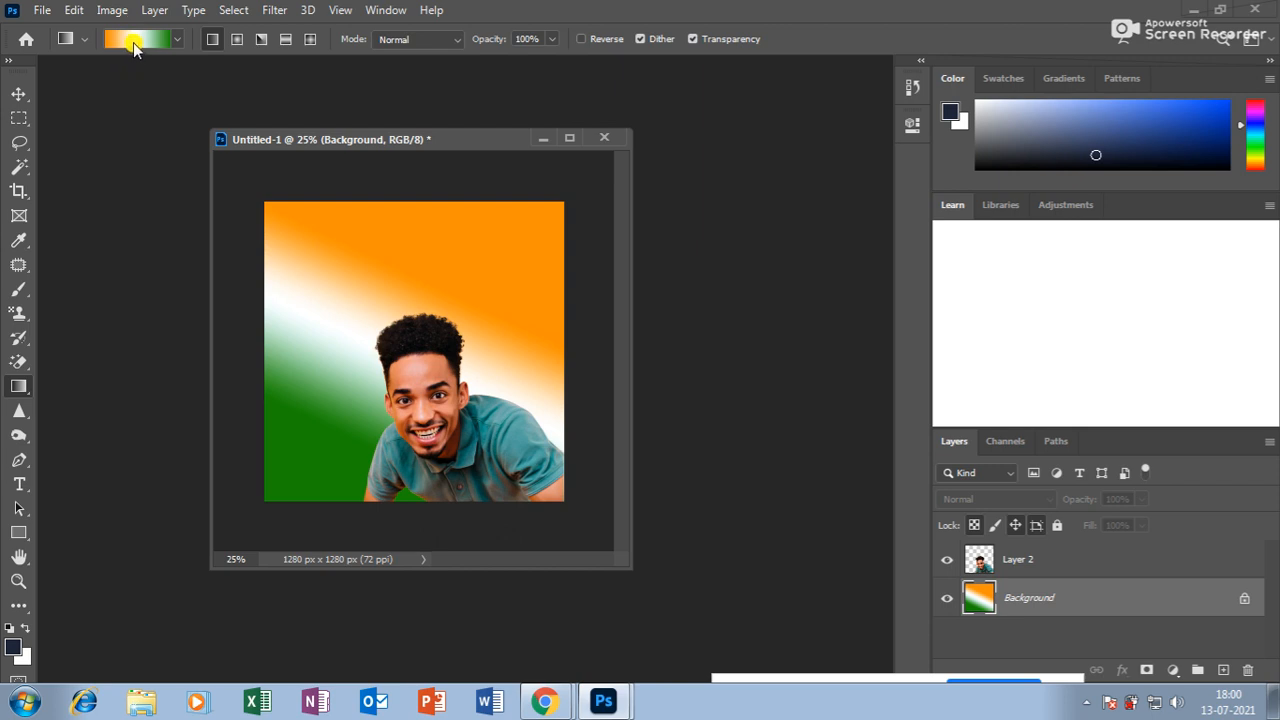
Try radial, angle, linear and reflected gradient shapes on the background.
{"action": "left_click", "coordinate": [239, 42]}
{"action": "left_click_drag", "start_coordinate": [329, 246], "coordinate": [337, 417]}
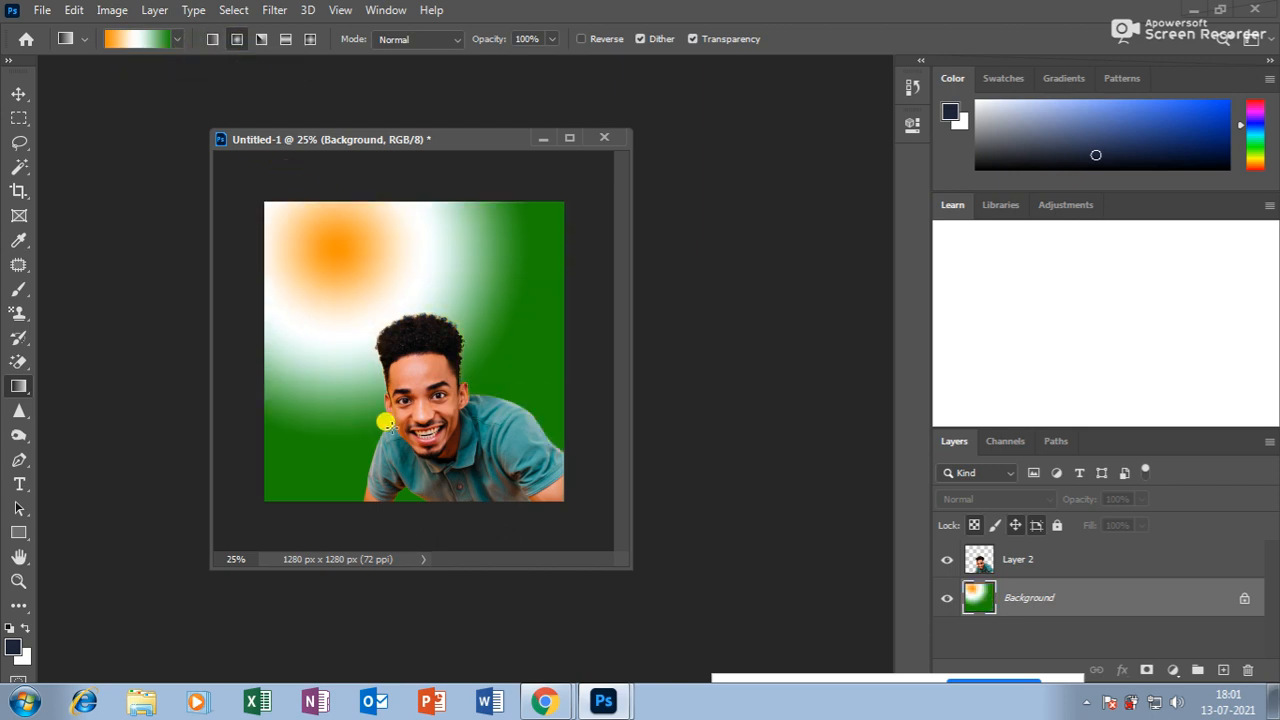
{"action": "left_click", "coordinate": [261, 39]}
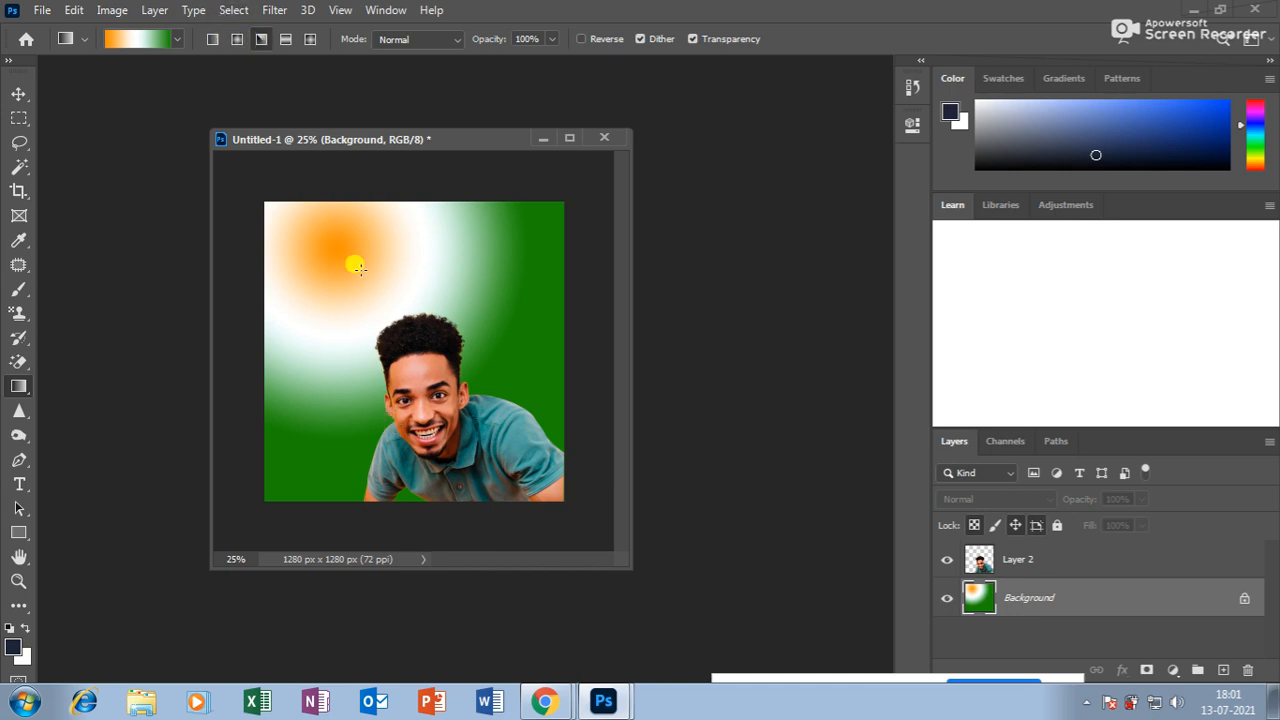
{"action": "left_click_drag", "start_coordinate": [360, 262], "coordinate": [364, 392]}
{"action": "left_click", "coordinate": [212, 39]}
{"action": "left_click_drag", "start_coordinate": [295, 273], "coordinate": [380, 406]}
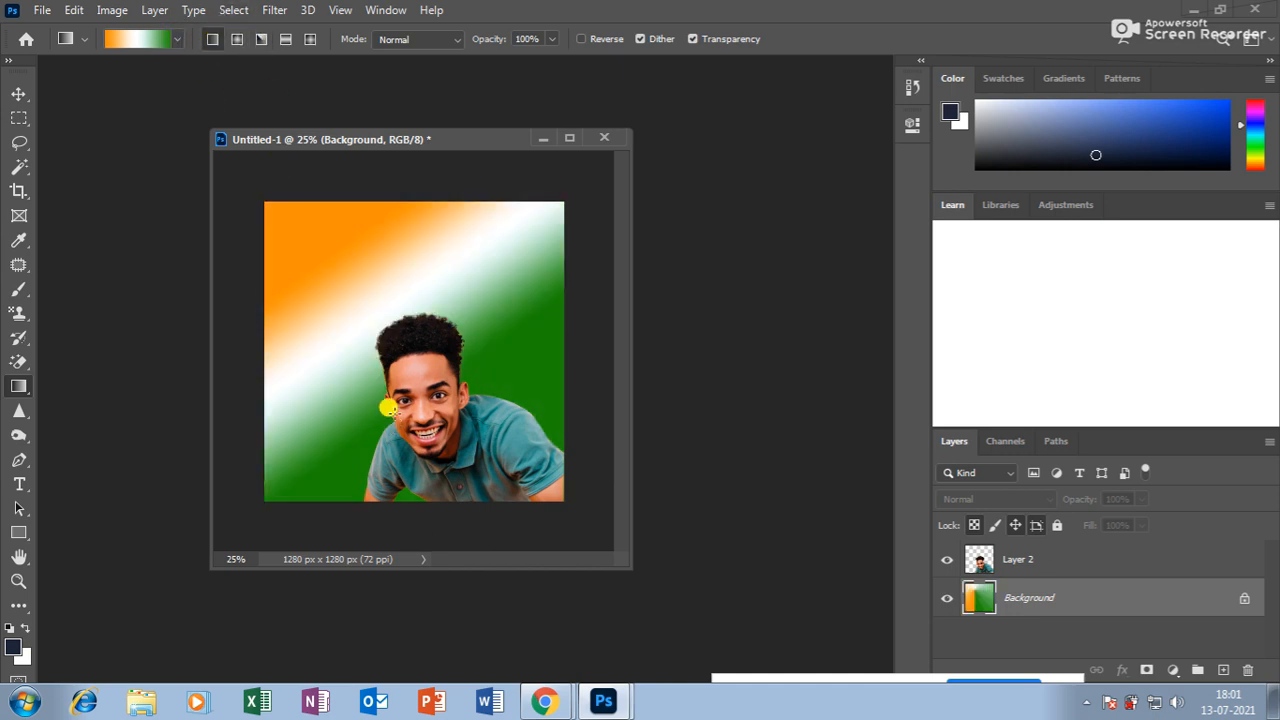
{"action": "left_click", "coordinate": [285, 39]}
{"action": "left_click_drag", "start_coordinate": [343, 234], "coordinate": [330, 368]}
Try radial and linear gradients again, ending with a diamond gradient fill.
{"action": "left_click", "coordinate": [308, 39]}
{"action": "left_click", "coordinate": [237, 39]}
{"action": "left_click_drag", "start_coordinate": [357, 292], "coordinate": [464, 379]}
{"action": "left_click", "coordinate": [212, 39]}
{"action": "left_click_drag", "start_coordinate": [313, 242], "coordinate": [494, 368]}
{"action": "left_click", "coordinate": [239, 39]}
{"action": "left_click_drag", "start_coordinate": [320, 238], "coordinate": [401, 437]}
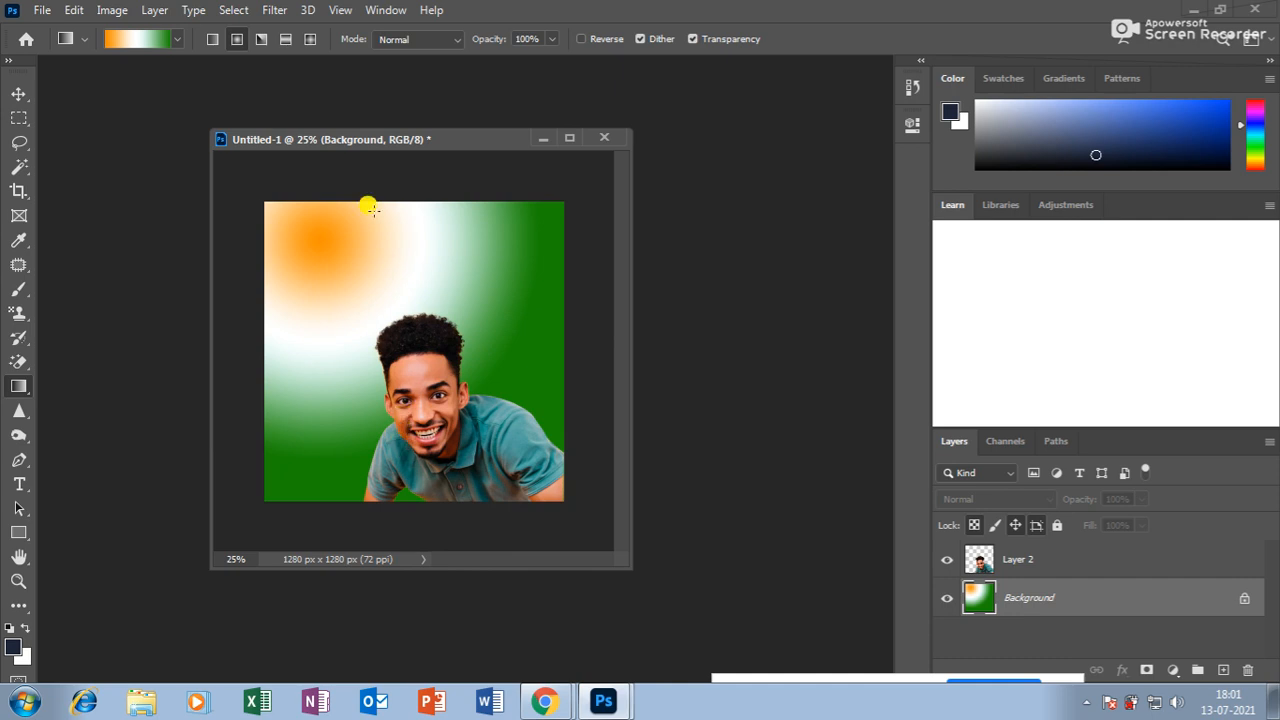
{"action": "left_click", "coordinate": [310, 39]}
{"action": "left_click_drag", "start_coordinate": [503, 287], "coordinate": [329, 240]}
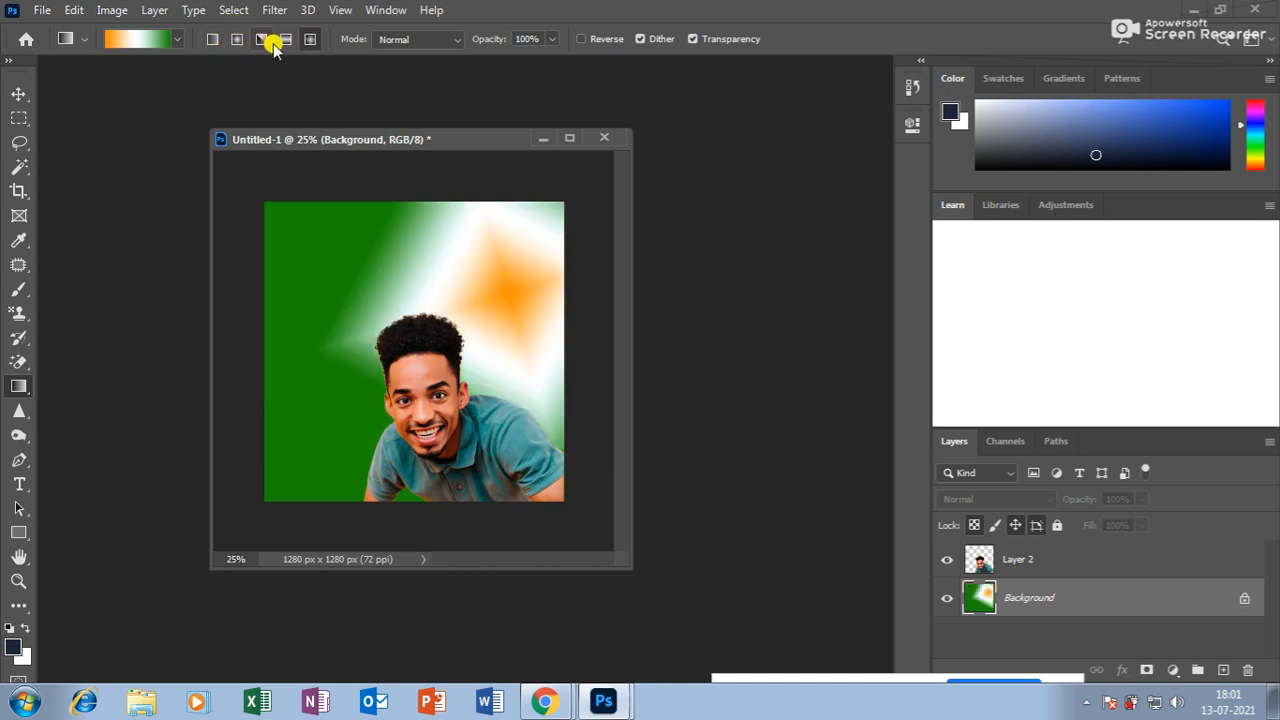
Switch to radial in Difference blend mode and layer several Difference gradients over the background.
{"action": "left_click", "coordinate": [237, 39]}
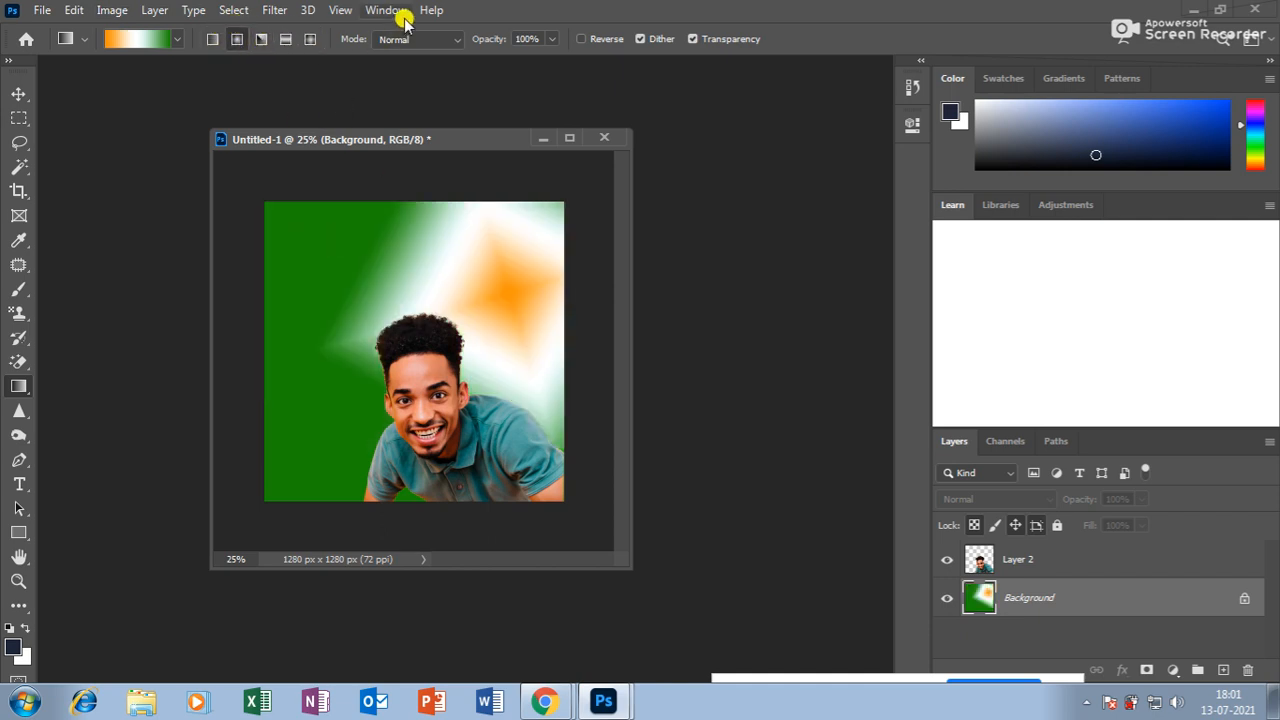
{"action": "left_click", "coordinate": [455, 42]}
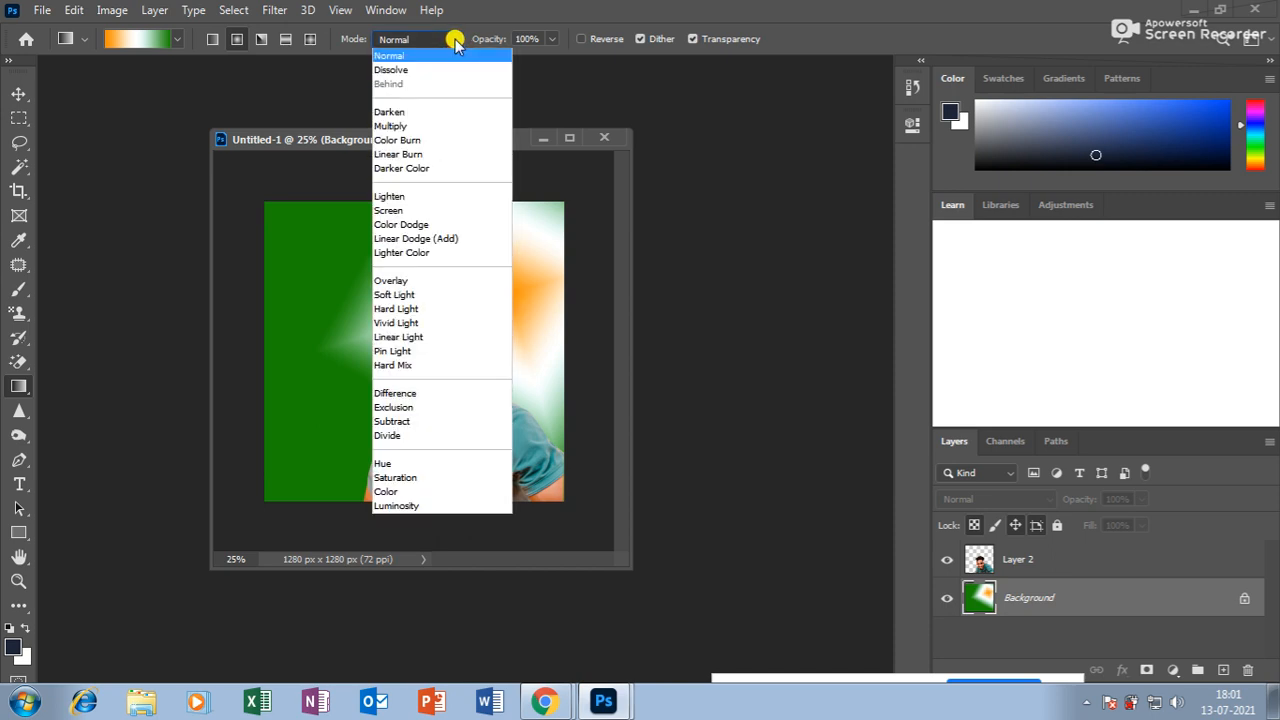
{"action": "left_click", "coordinate": [419, 396]}
{"action": "left_click_drag", "start_coordinate": [354, 286], "coordinate": [354, 410]}
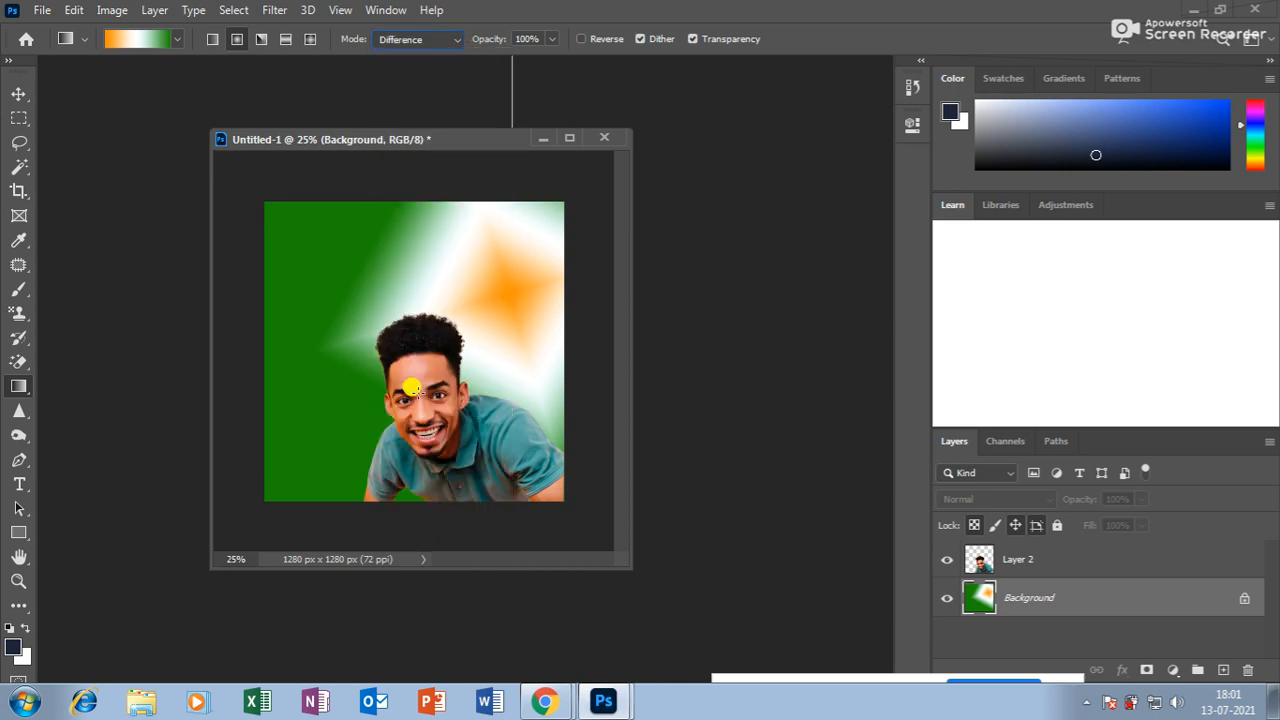
{"action": "left_click_drag", "start_coordinate": [324, 317], "coordinate": [529, 411]}
{"action": "left_click_drag", "start_coordinate": [457, 224], "coordinate": [424, 412]}
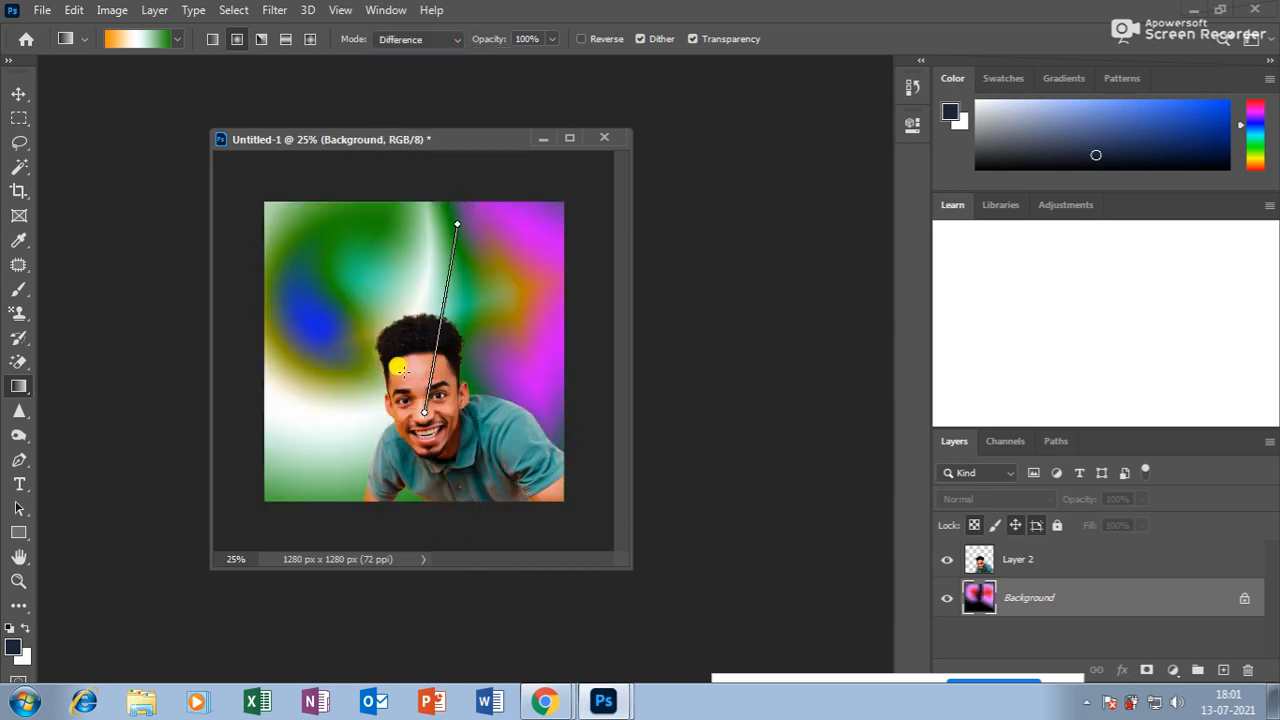
{"action": "left_click_drag", "start_coordinate": [340, 283], "coordinate": [628, 457]}
{"action": "left_click_drag", "start_coordinate": [467, 238], "coordinate": [402, 419]}
{"action": "left_click_drag", "start_coordinate": [337, 229], "coordinate": [574, 466]}
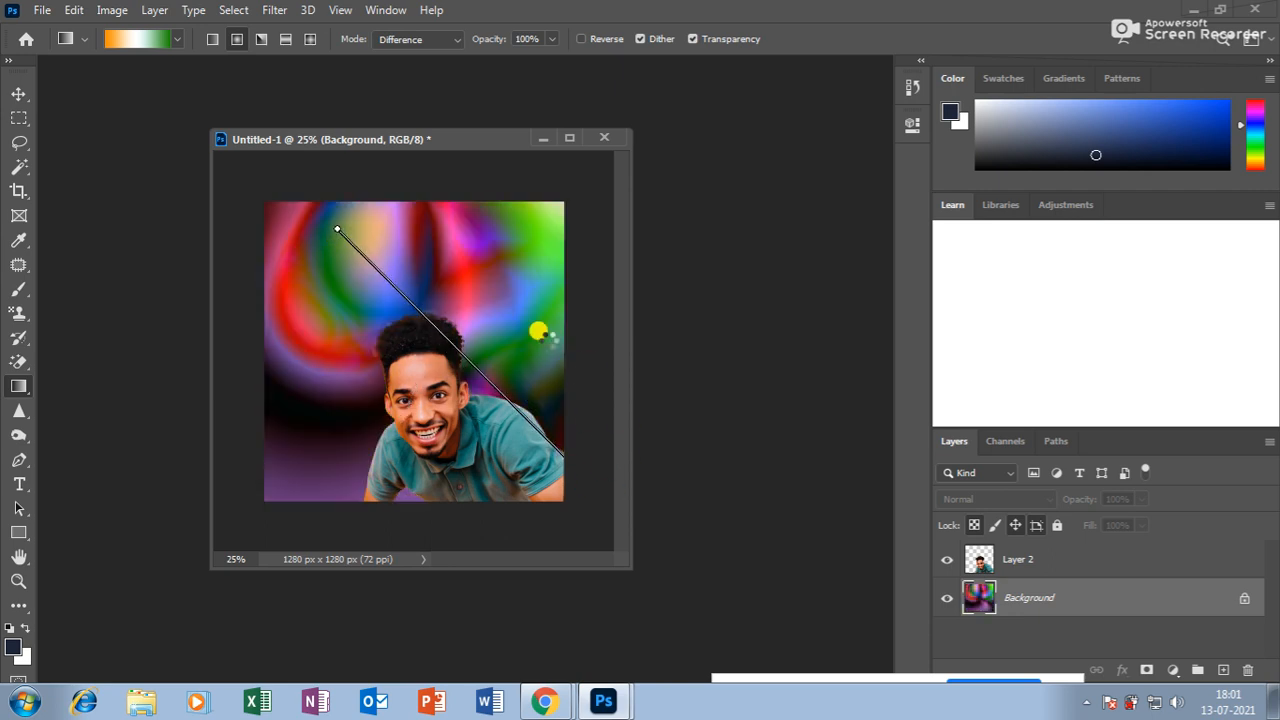
{"action": "left_click_drag", "start_coordinate": [491, 249], "coordinate": [380, 409]}
{"action": "left_click_drag", "start_coordinate": [323, 274], "coordinate": [551, 400]}
{"action": "left_click_drag", "start_coordinate": [479, 251], "coordinate": [337, 414]}
{"action": "left_click_drag", "start_coordinate": [364, 284], "coordinate": [541, 518]}
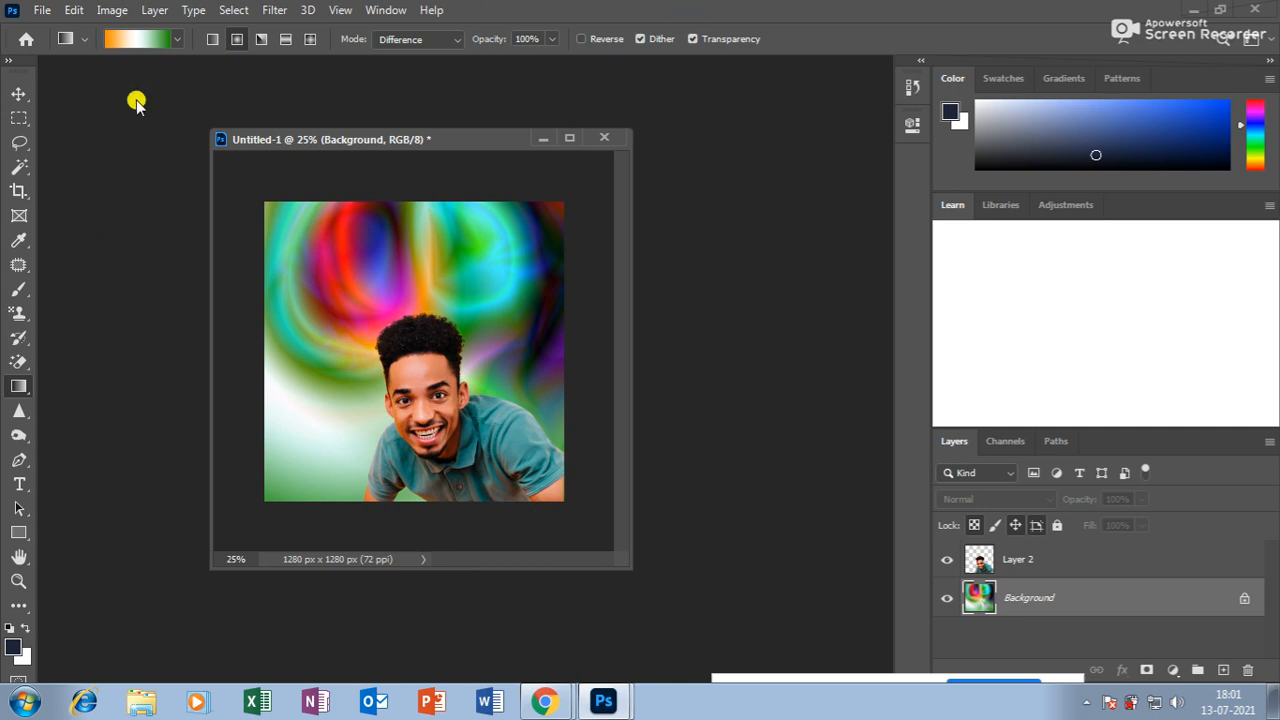
Return to Normal mode and draw a vertical linear gradient, orange top, green bottom.
{"action": "left_click", "coordinate": [449, 39]}
{"action": "left_click", "coordinate": [440, 48]}
{"action": "left_click_drag", "start_coordinate": [458, 283], "coordinate": [329, 423]}
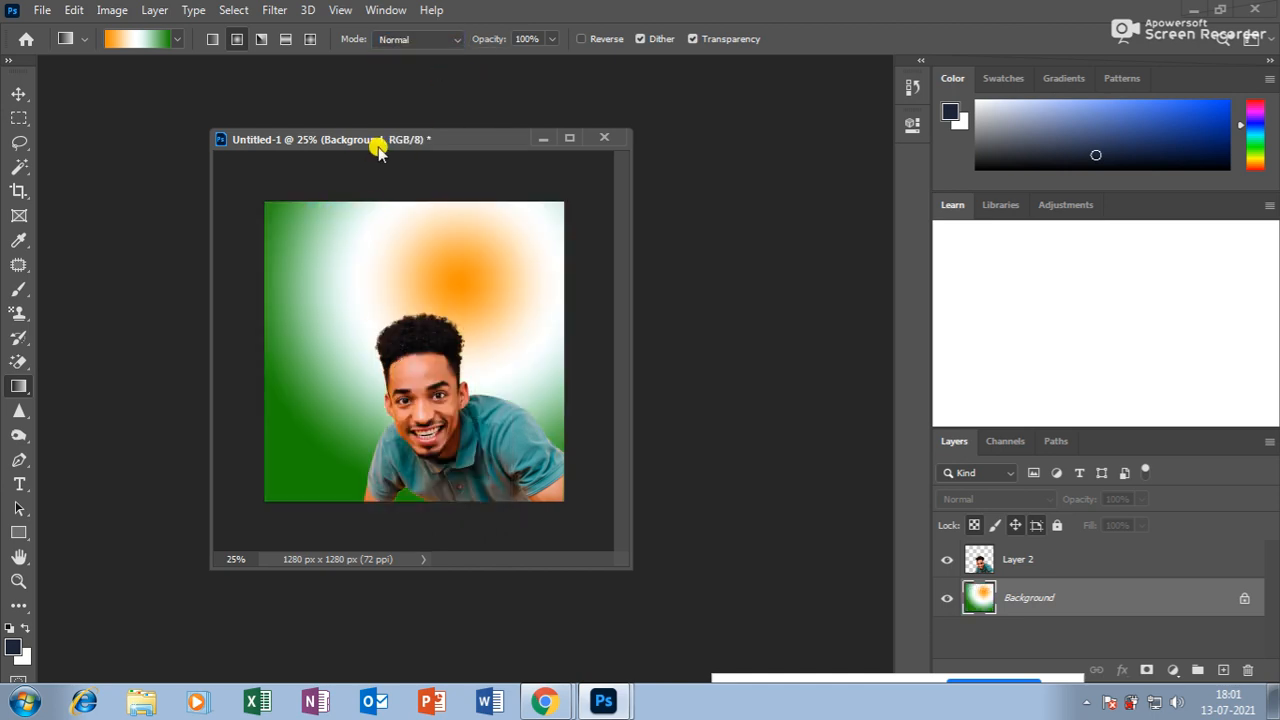
{"action": "left_click", "coordinate": [213, 39]}
{"action": "left_click_drag", "start_coordinate": [326, 246], "coordinate": [565, 475]}
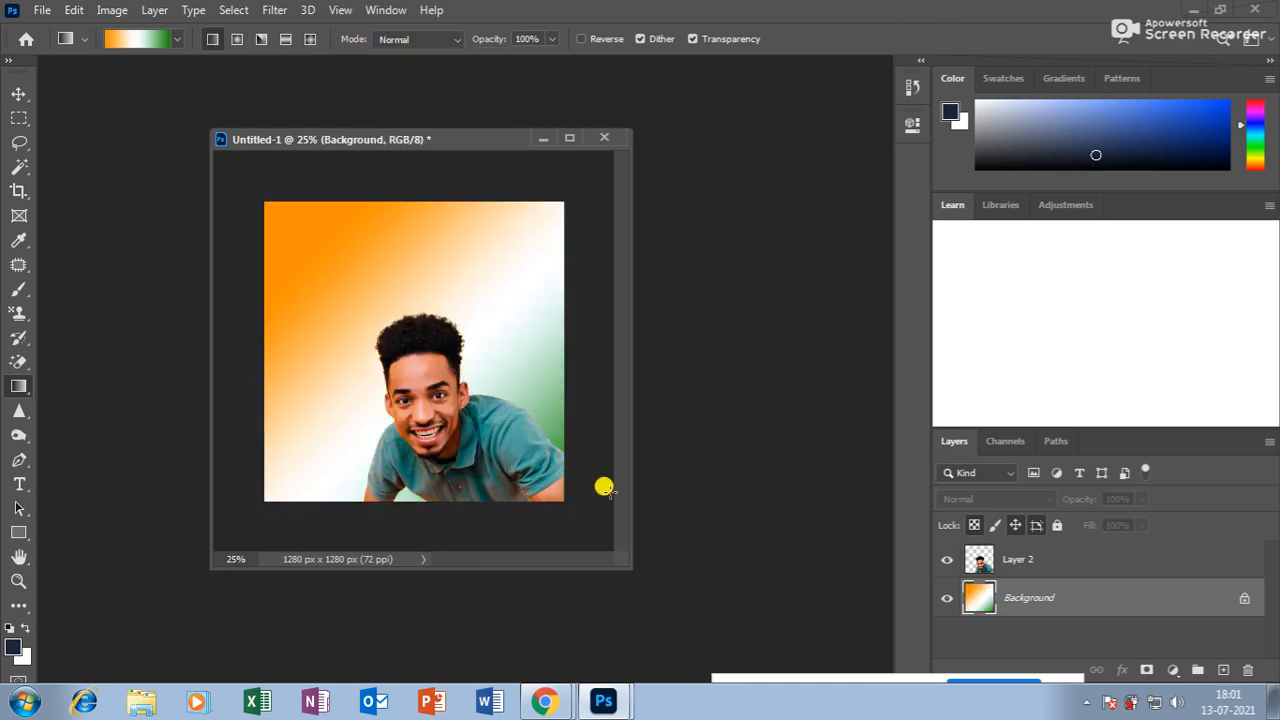
{"action": "left_click_drag", "start_coordinate": [392, 248], "coordinate": [397, 418]}
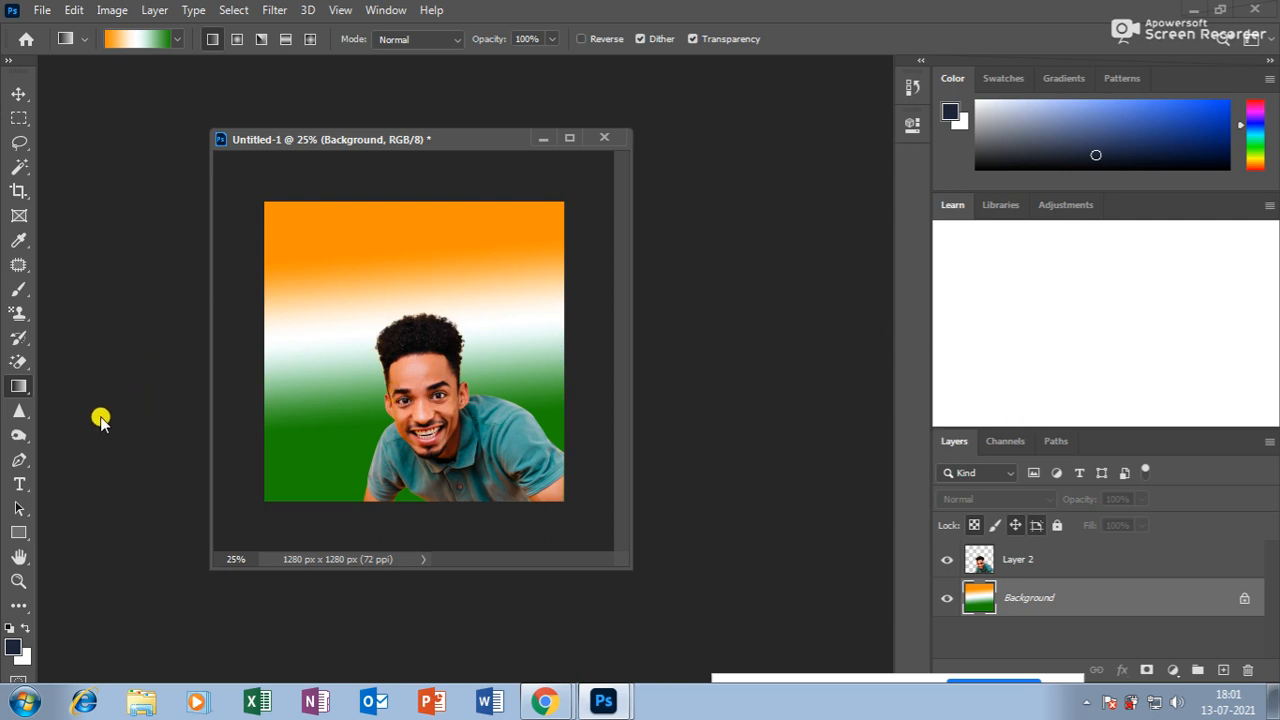
Pick the Pen tool, zoom in, and switch to the Freeform Pen Tool.
{"action": "left_click", "coordinate": [21, 412]}
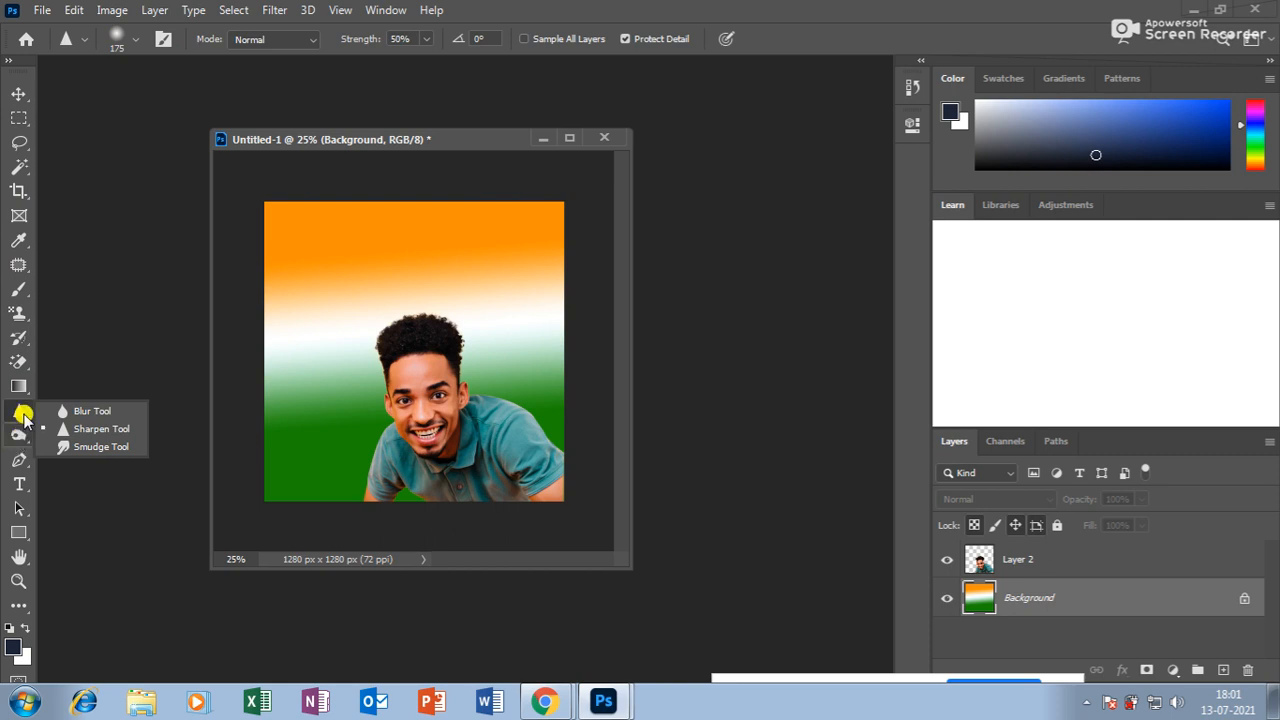
{"action": "left_click", "coordinate": [20, 462]}
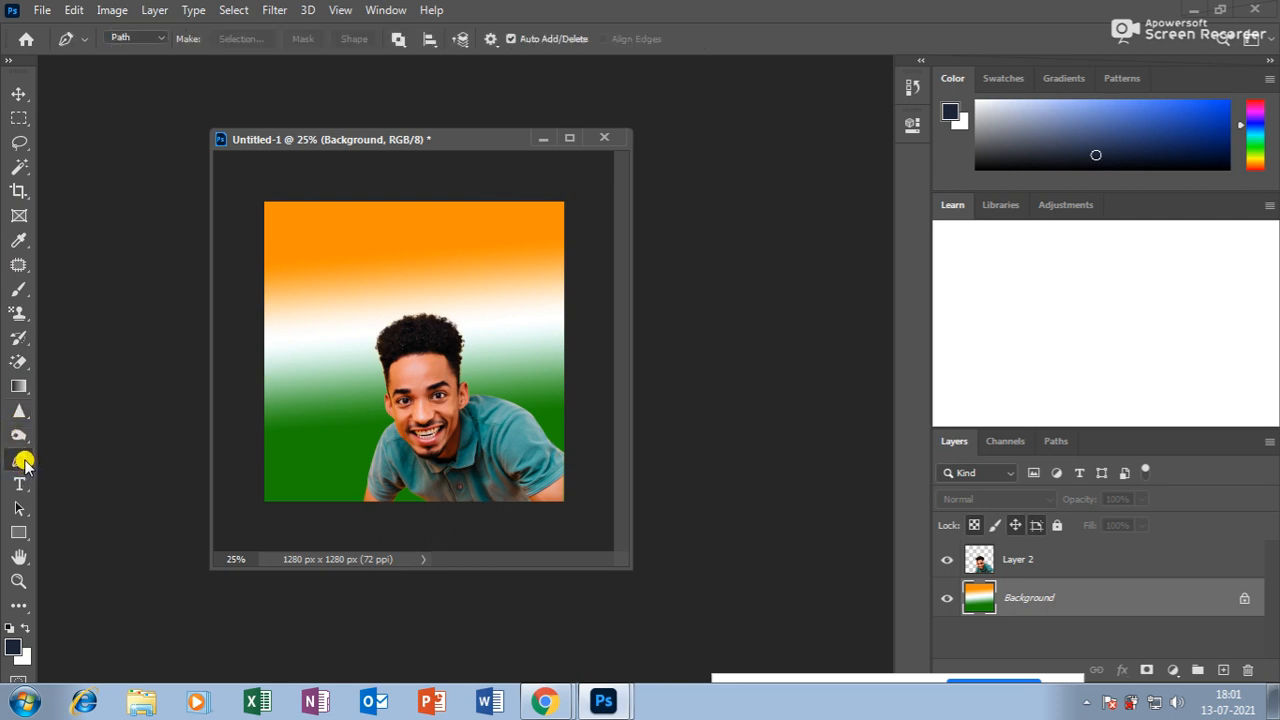
{"action": "key", "text": "ctrl+plus"}
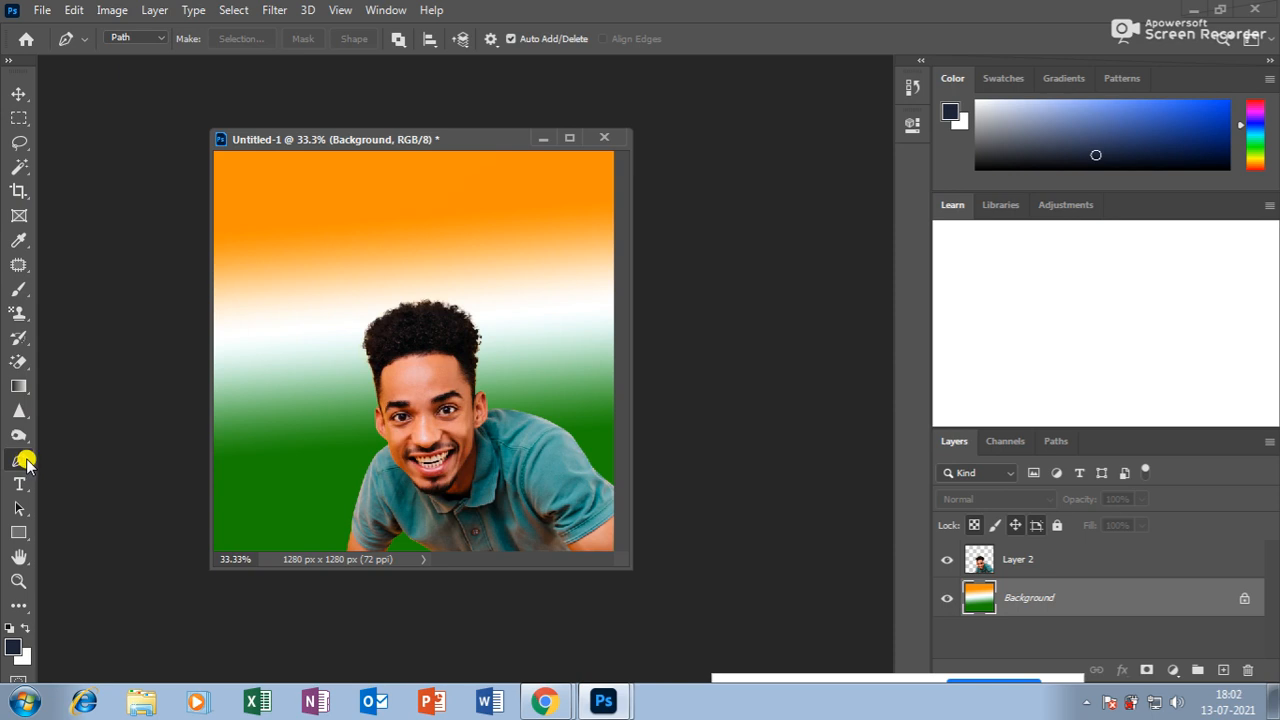
{"action": "right_click", "coordinate": [20, 461]}
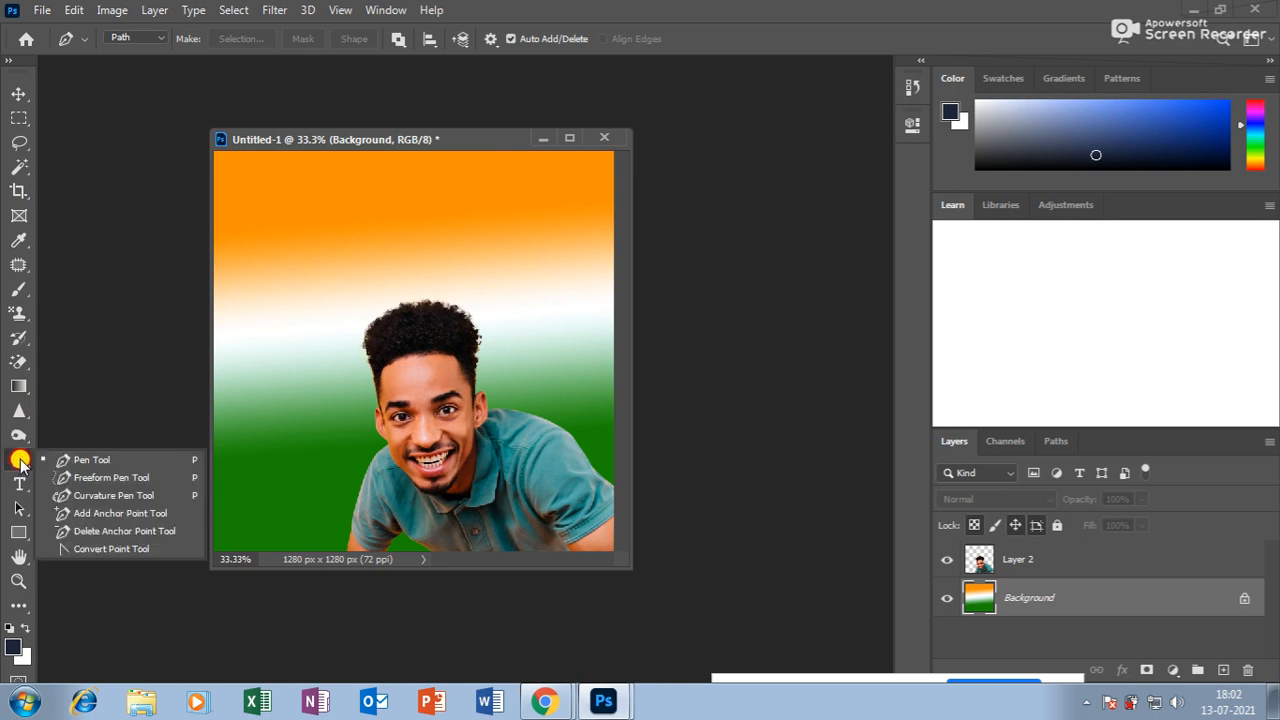
{"action": "left_click", "coordinate": [83, 484]}
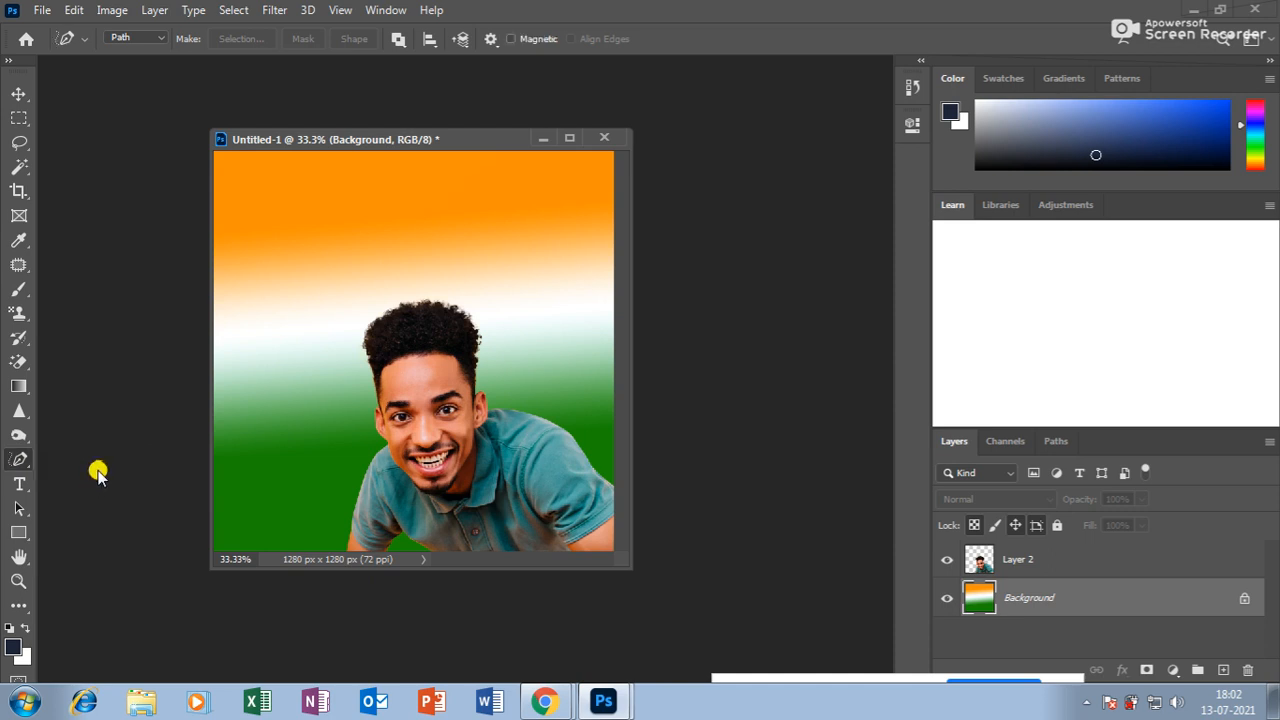
Load a trial freehand path as a selection, clear it, and open the pen modes flyout.
{"action": "mouse_move", "coordinate": [303, 391]}
{"action": "left_mouse_down"}
{"action": "mouse_move", "coordinate": [295, 327]}
{"action": "mouse_move", "coordinate": [334, 289]}
{"action": "mouse_move", "coordinate": [347, 247]}
{"action": "mouse_move", "coordinate": [543, 195]}
{"action": "mouse_move", "coordinate": [571, 249]}
{"action": "mouse_move", "coordinate": [526, 306]}
{"action": "mouse_move", "coordinate": [557, 374]}
{"action": "mouse_move", "coordinate": [518, 394]}
{"action": "mouse_move", "coordinate": [529, 463]}
{"action": "mouse_move", "coordinate": [460, 417]}
{"action": "mouse_move", "coordinate": [415, 494]}
{"action": "mouse_move", "coordinate": [328, 459]}
{"action": "mouse_move", "coordinate": [353, 404]}
{"action": "mouse_move", "coordinate": [302, 391]}
{"action": "left_mouse_up"}
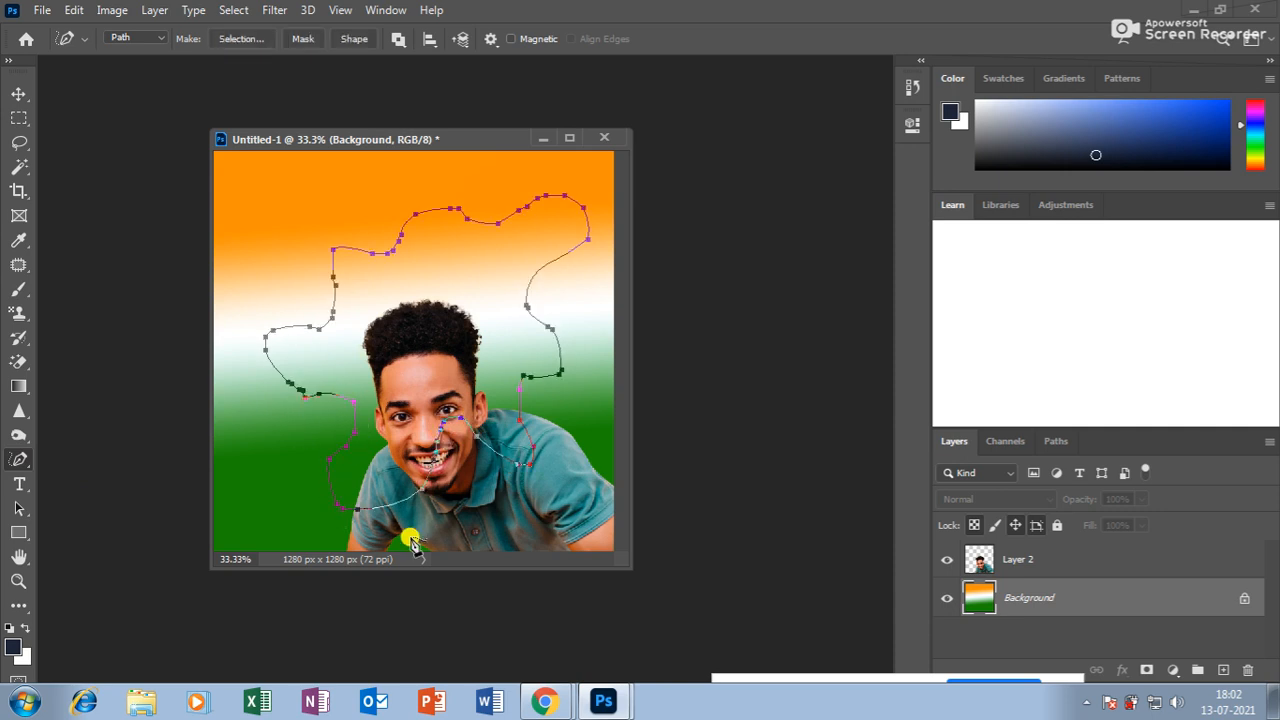
{"action": "key", "text": "ctrl+Return"}
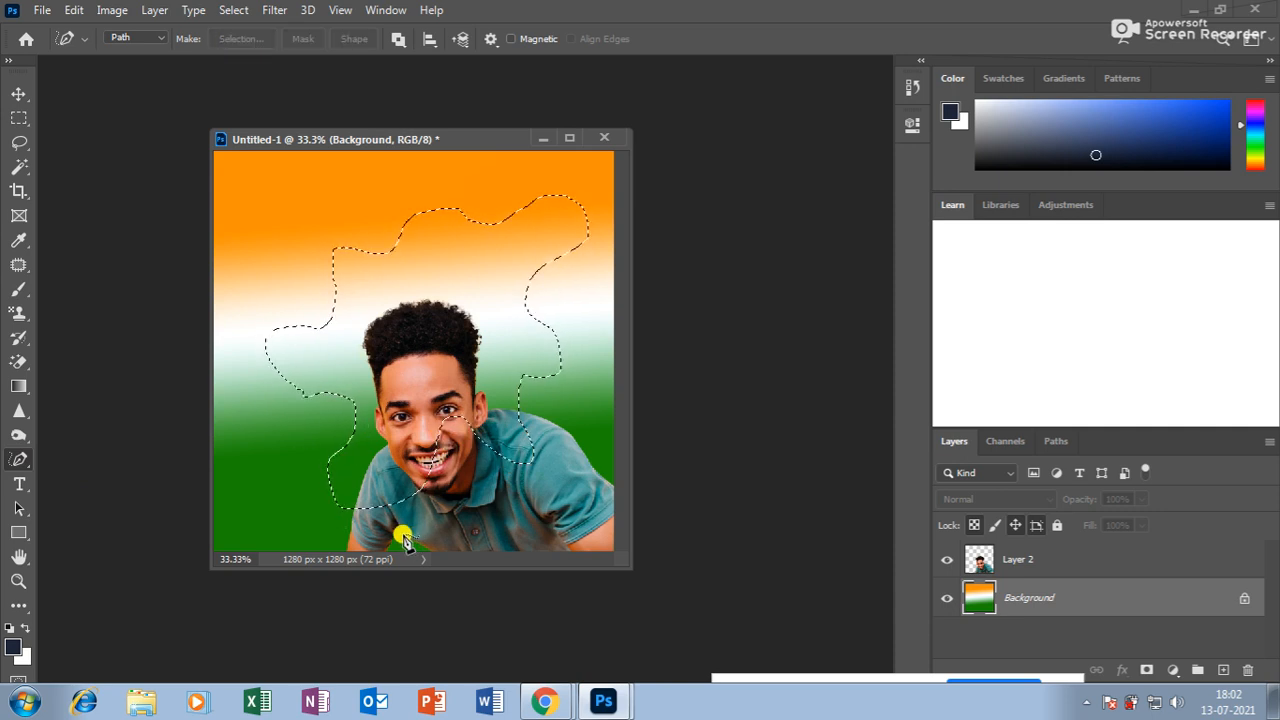
{"action": "key", "text": "ctrl+d"}
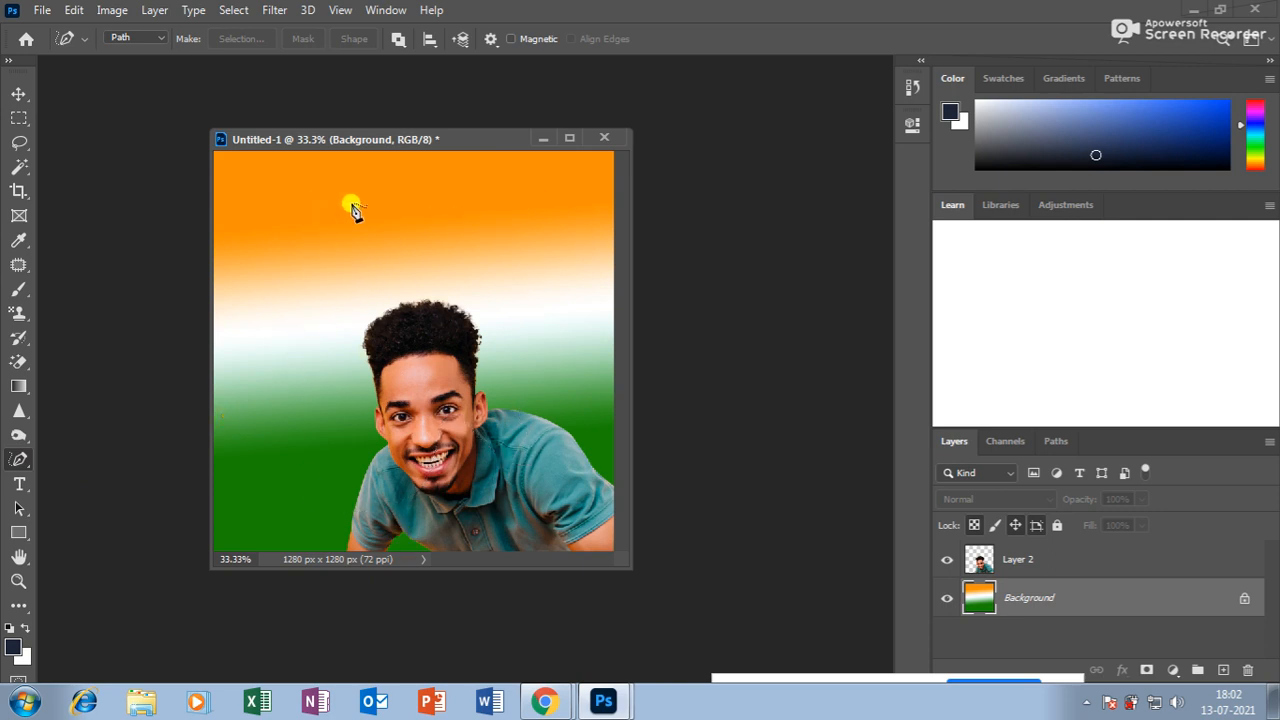
{"action": "left_click_drag", "start_coordinate": [372, 204], "coordinate": [510, 202]}
{"action": "key", "text": "ctrl+z"}
{"action": "key", "text": "ctrl+z"}
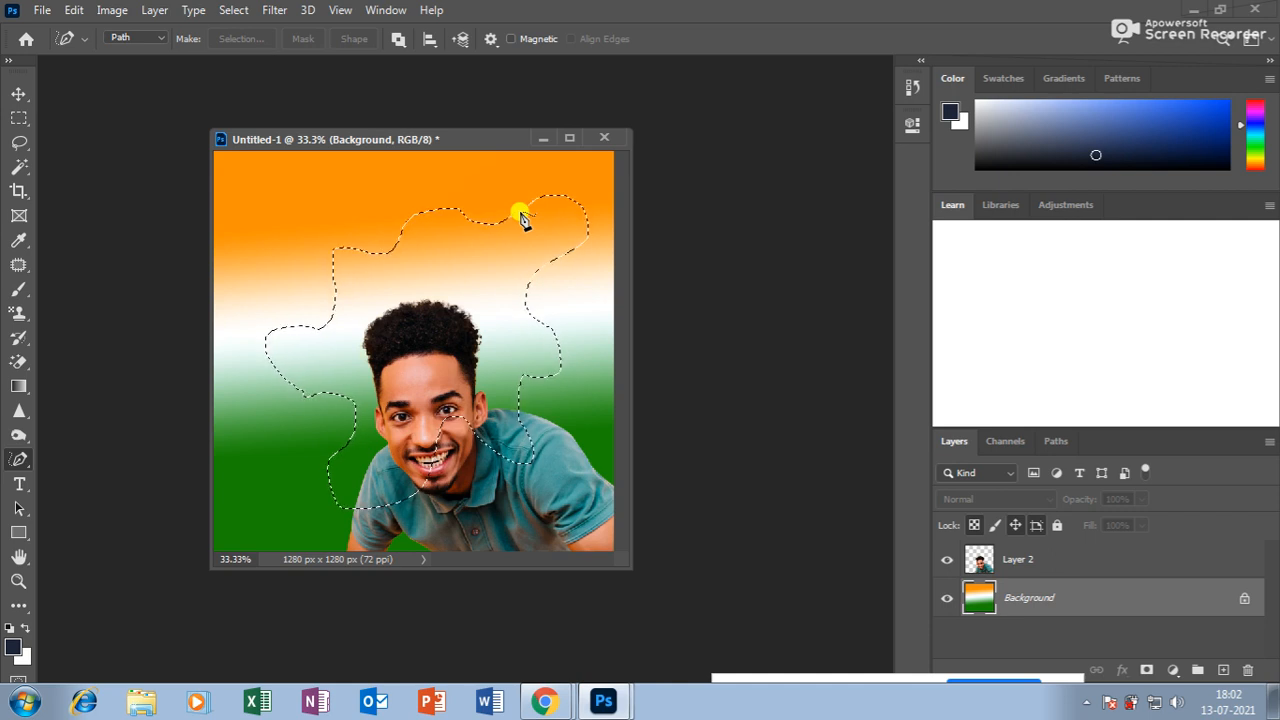
{"action": "key", "text": "ctrl+d"}
{"action": "left_click_drag", "start_coordinate": [16, 462], "coordinate": [116, 497]}
Draw a practice path over the flag image and bend its segments into curves.
{"action": "left_click", "coordinate": [314, 437]}
{"action": "left_click", "coordinate": [405, 231]}
{"action": "left_click_drag", "start_coordinate": [360, 328], "coordinate": [287, 309]}
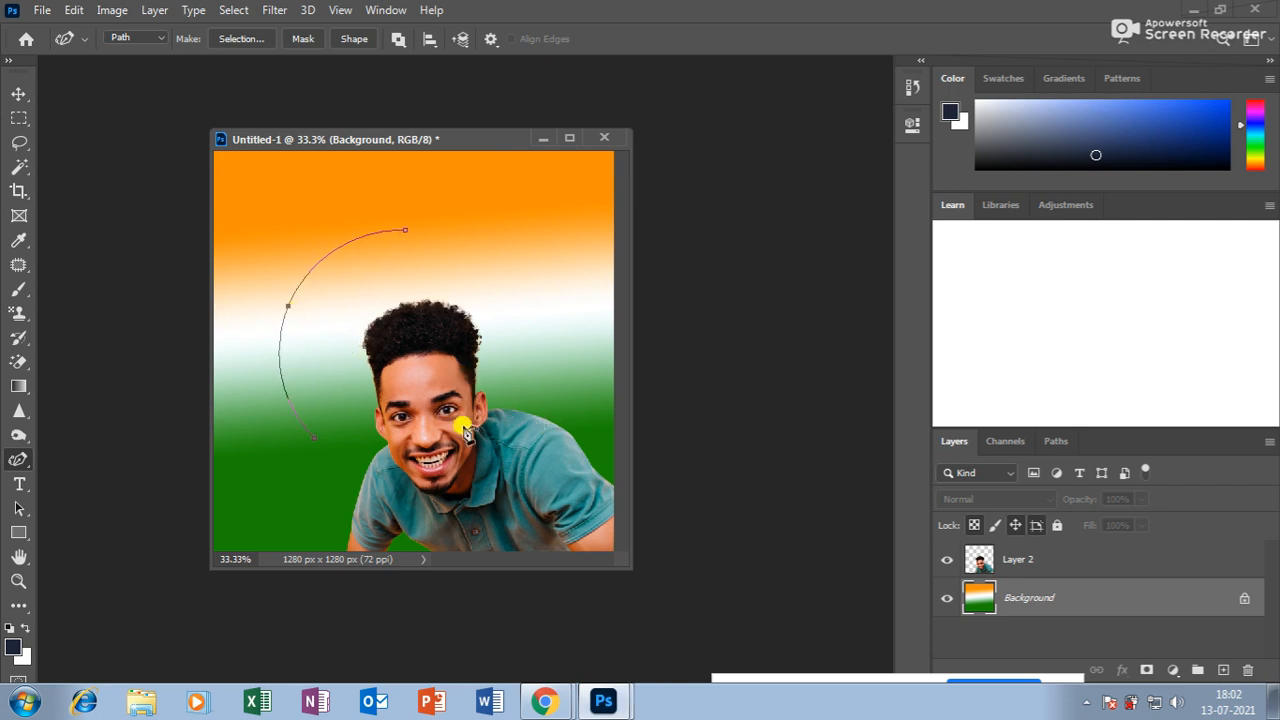
{"action": "left_click_drag", "start_coordinate": [361, 256], "coordinate": [368, 304]}
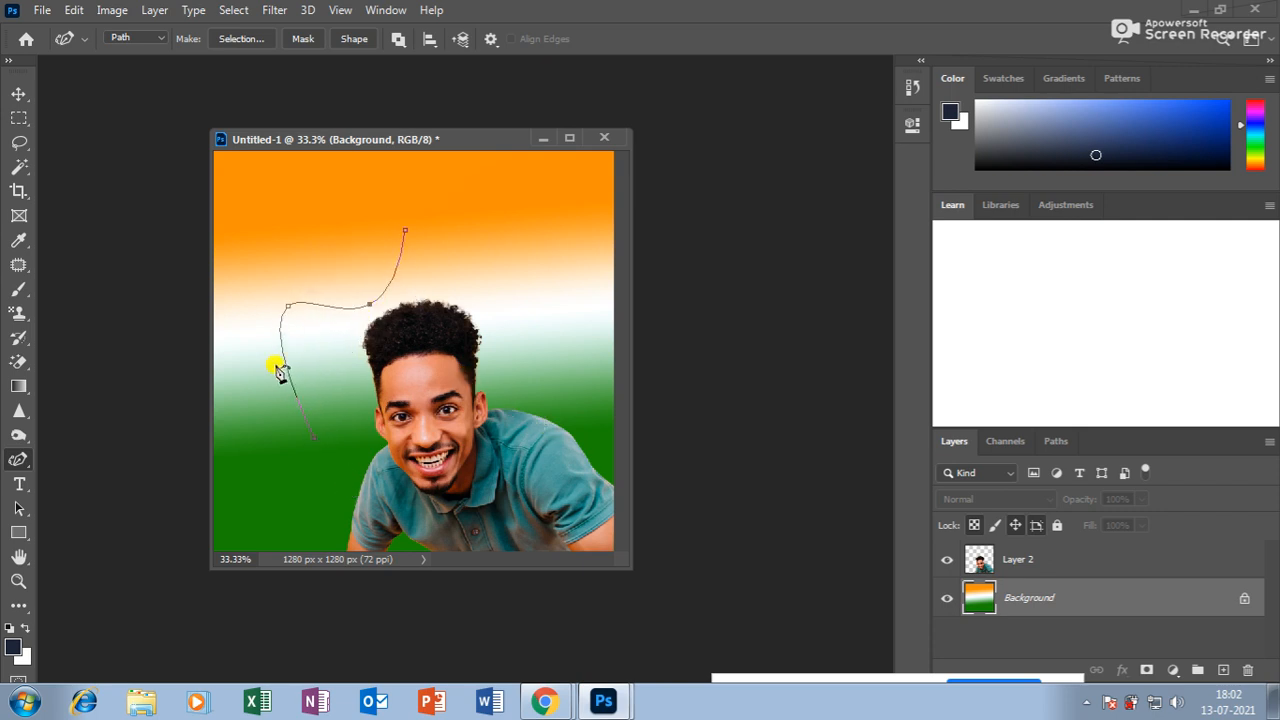
{"action": "left_click_drag", "start_coordinate": [291, 379], "coordinate": [334, 366]}
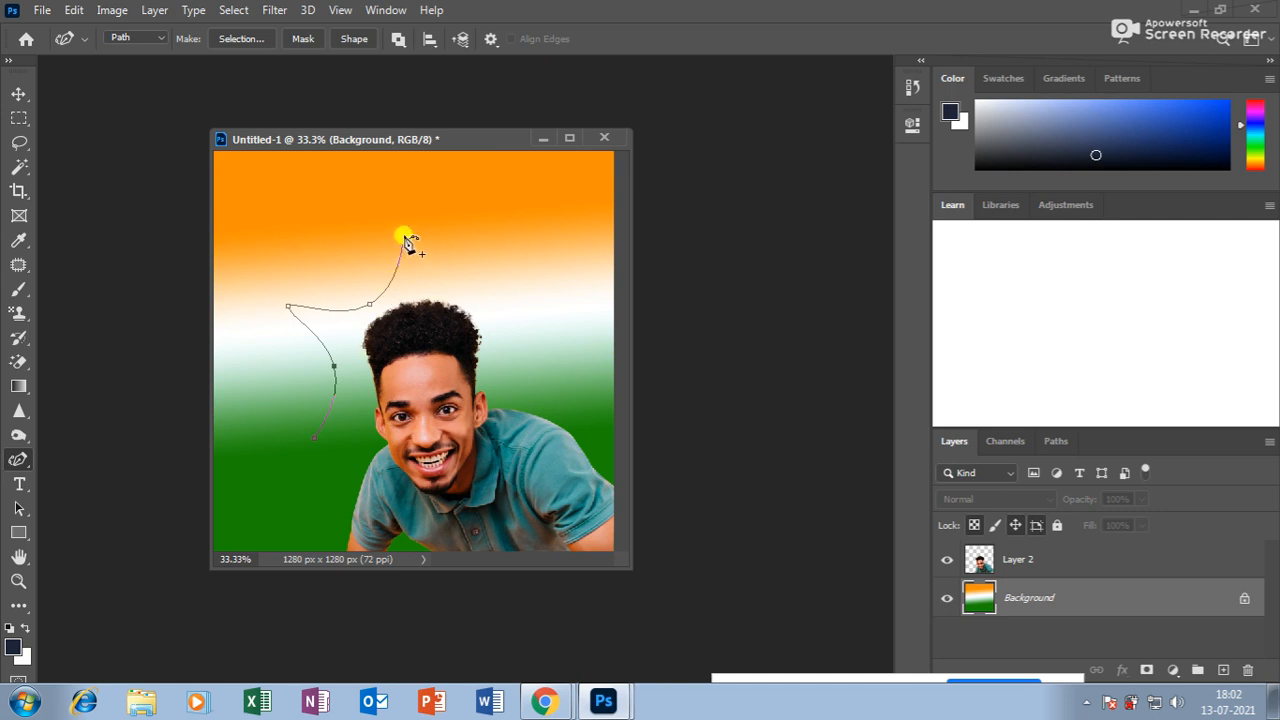
{"action": "left_click_drag", "start_coordinate": [402, 228], "coordinate": [306, 256]}
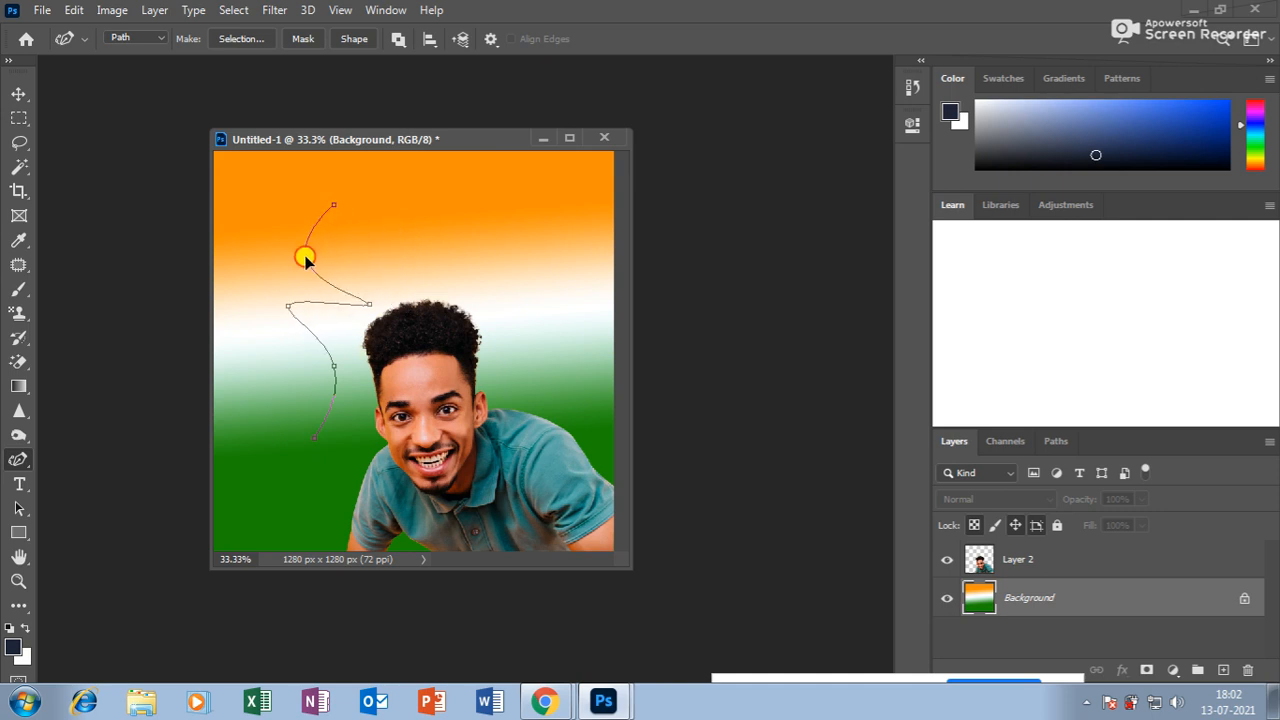
Add extra anchor points to the path and drag them to reshape its curves.
{"action": "right_click", "coordinate": [18, 460]}
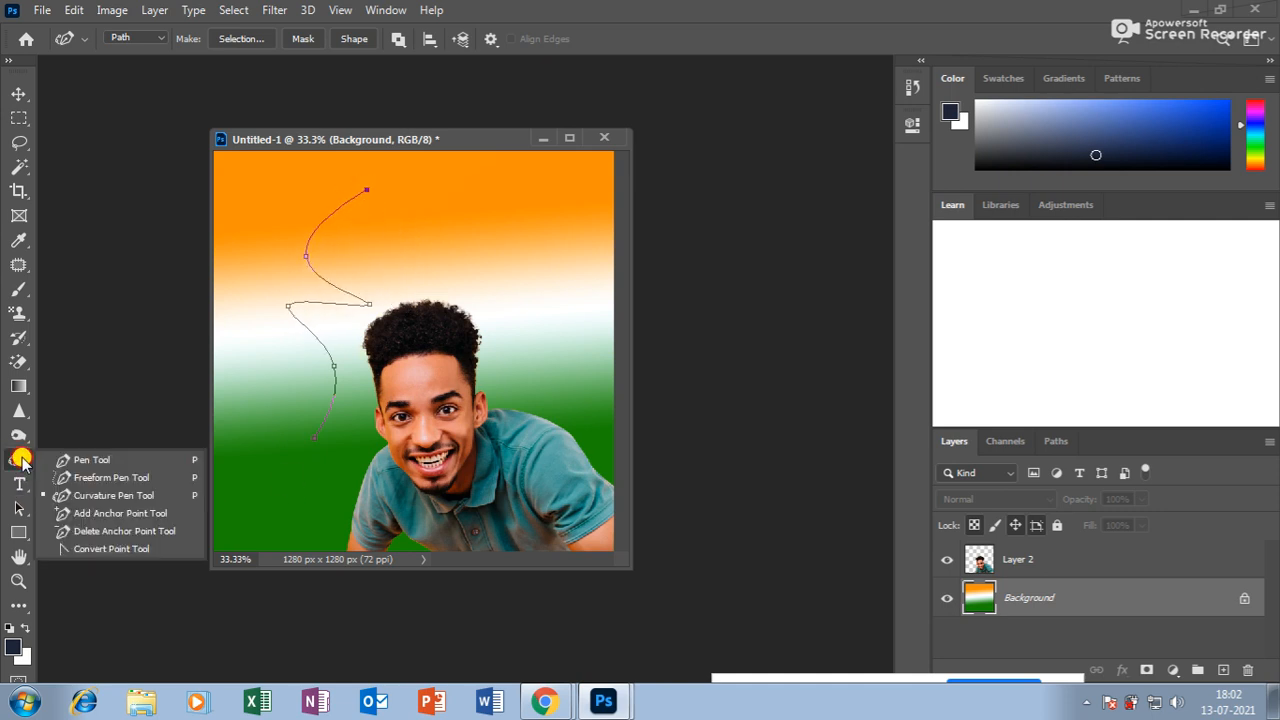
{"action": "left_click", "coordinate": [97, 515]}
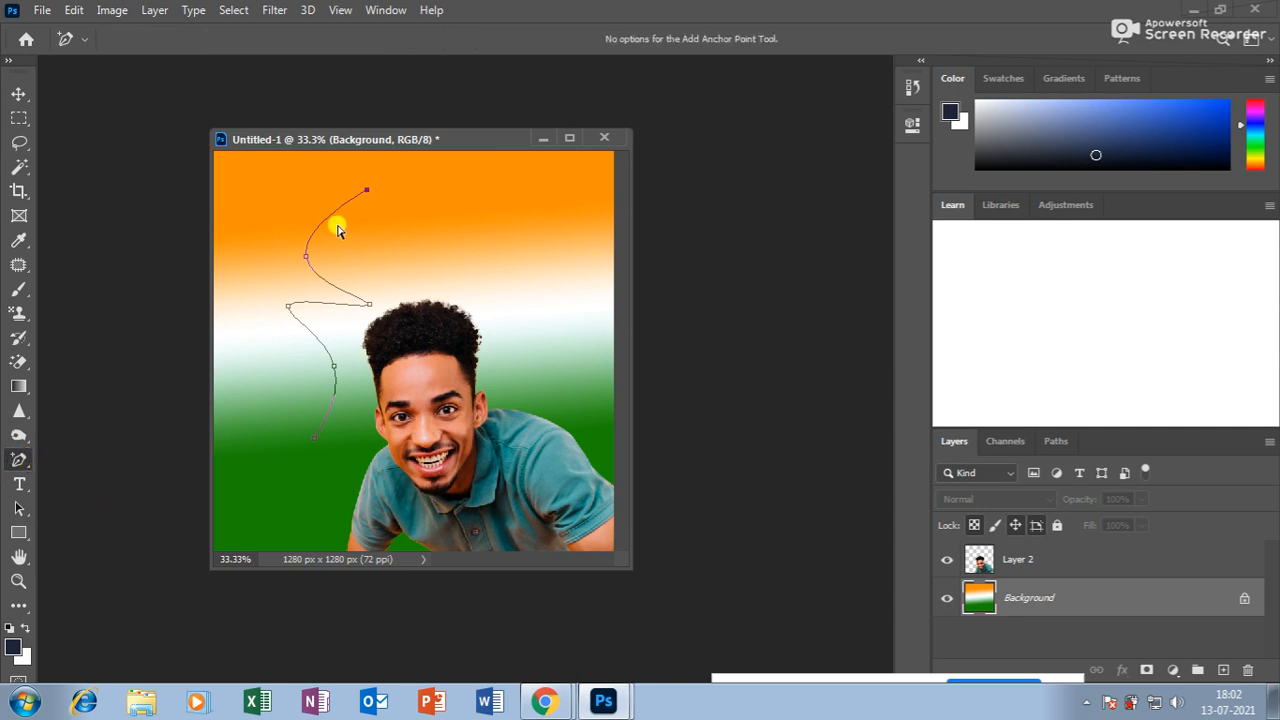
{"action": "left_click_drag", "start_coordinate": [327, 222], "coordinate": [310, 183]}
{"action": "left_click_drag", "start_coordinate": [322, 346], "coordinate": [356, 382]}
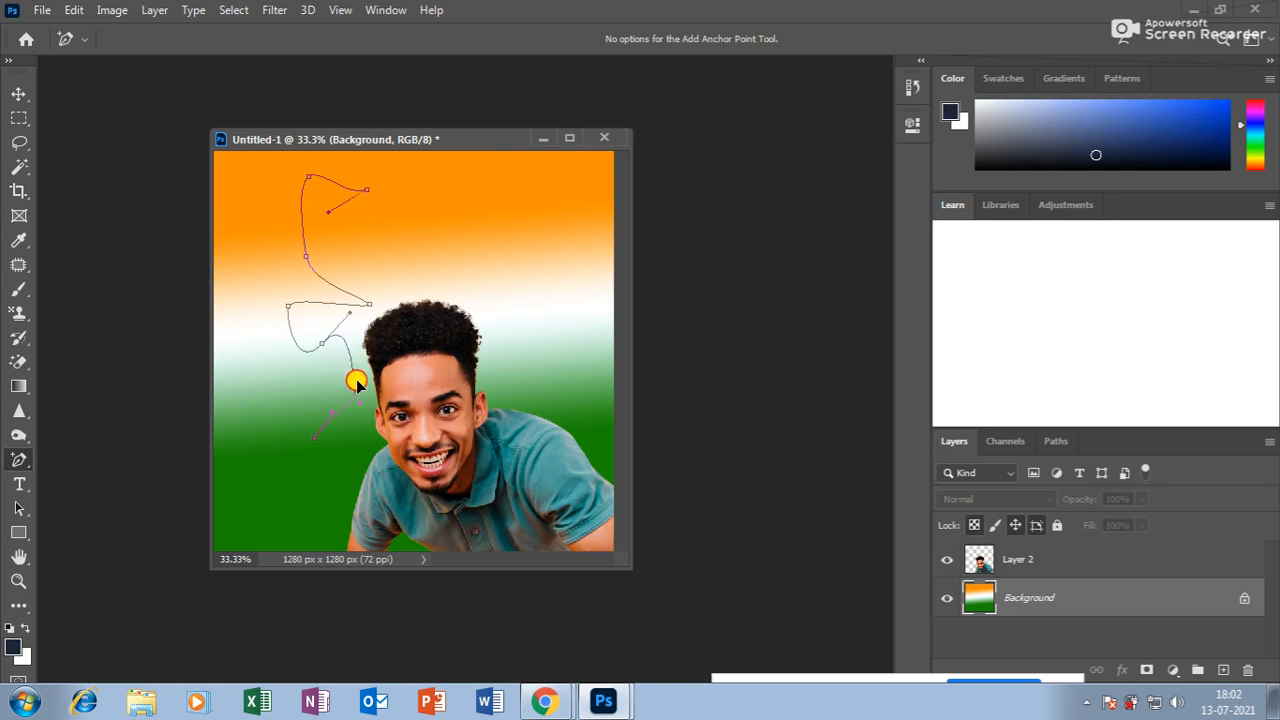
{"action": "left_click_drag", "start_coordinate": [369, 305], "coordinate": [397, 293]}
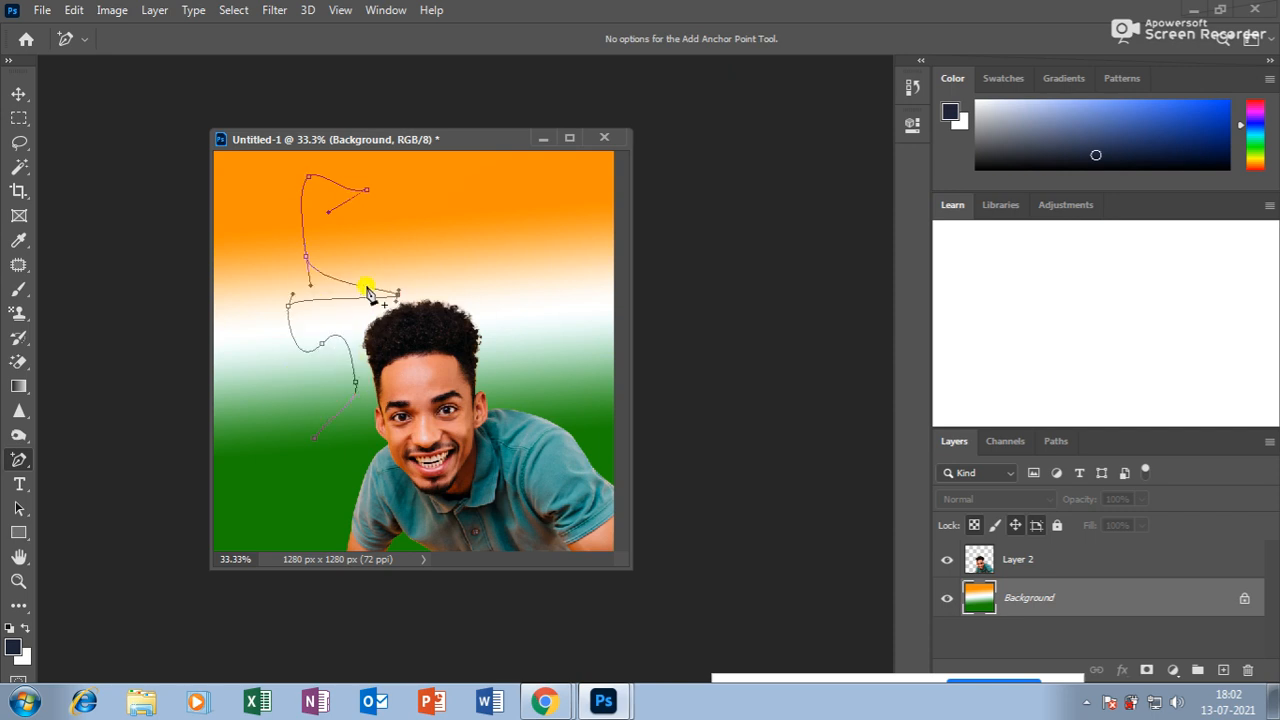
{"action": "left_click_drag", "start_coordinate": [306, 258], "coordinate": [267, 225]}
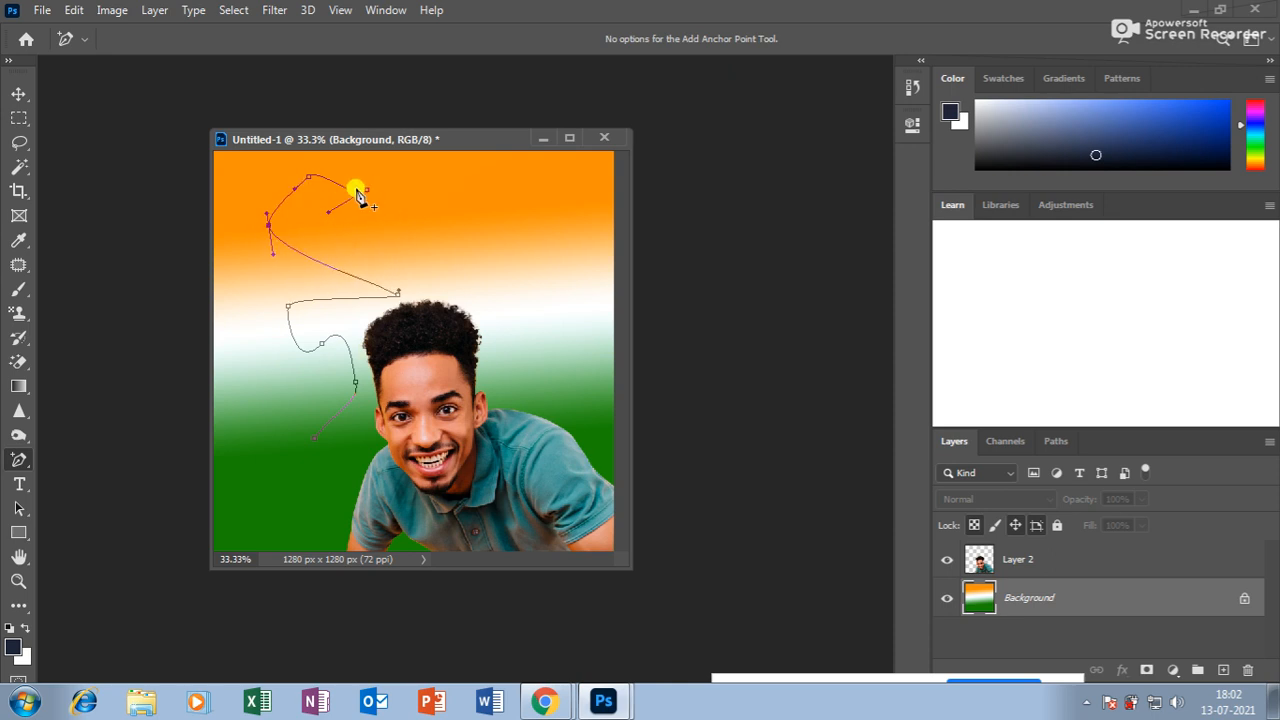
{"action": "left_click_drag", "start_coordinate": [366, 192], "coordinate": [399, 197]}
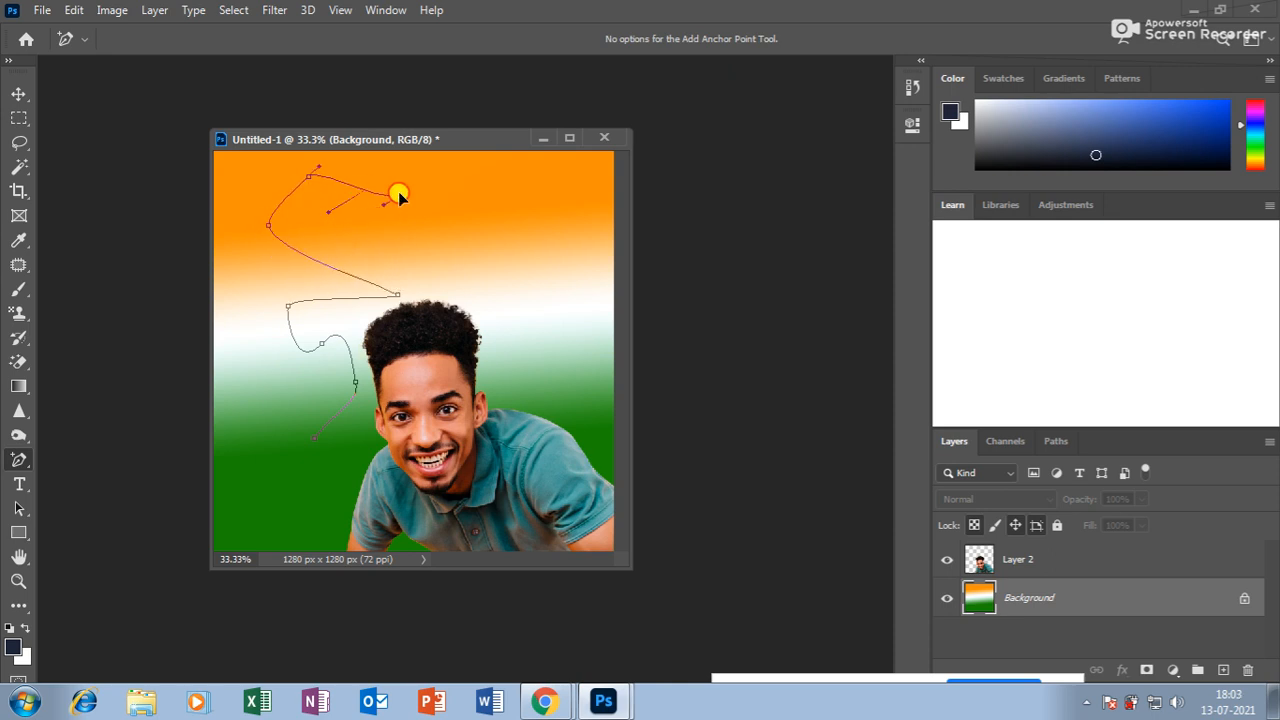
{"action": "left_click", "coordinate": [325, 348]}
{"action": "left_click_drag", "start_coordinate": [289, 303], "coordinate": [266, 345]}
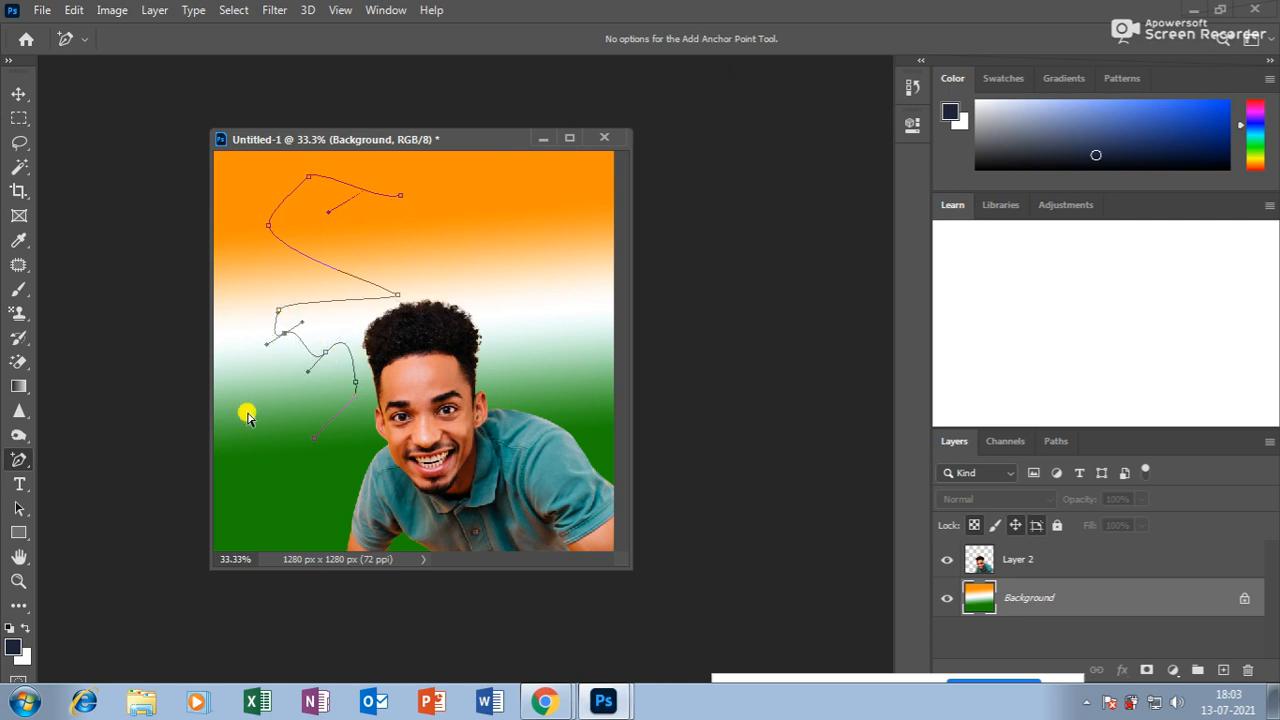
Remove five anchor points from the path with Delete Anchor Point.
{"action": "left_click", "coordinate": [19, 460]}
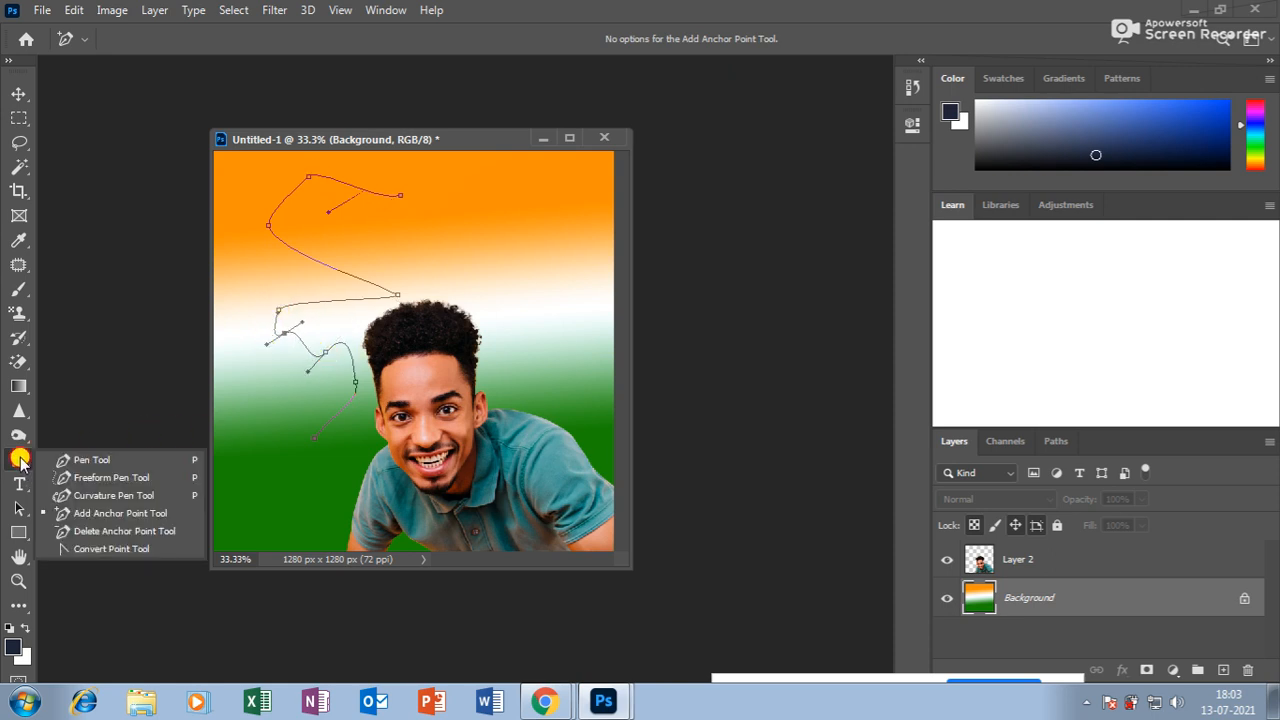
{"action": "left_click", "coordinate": [105, 530]}
{"action": "left_click", "coordinate": [279, 312]}
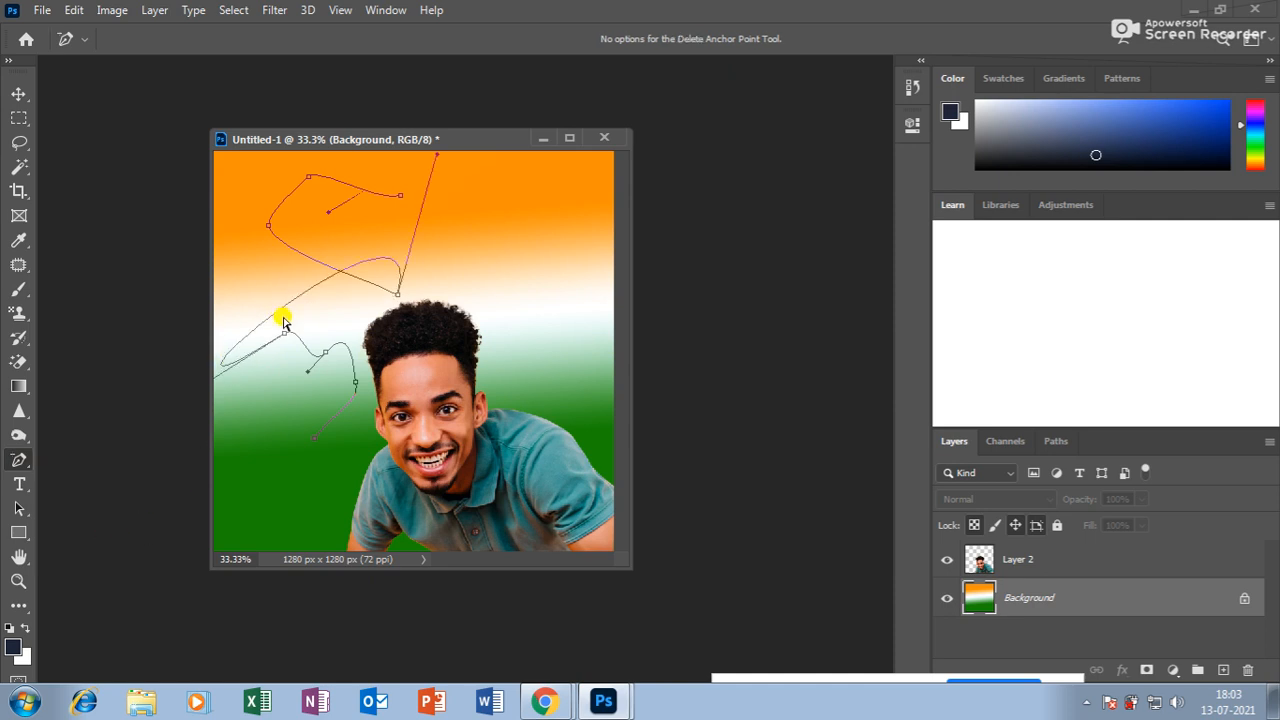
{"action": "left_click", "coordinate": [289, 343]}
{"action": "left_click", "coordinate": [399, 298]}
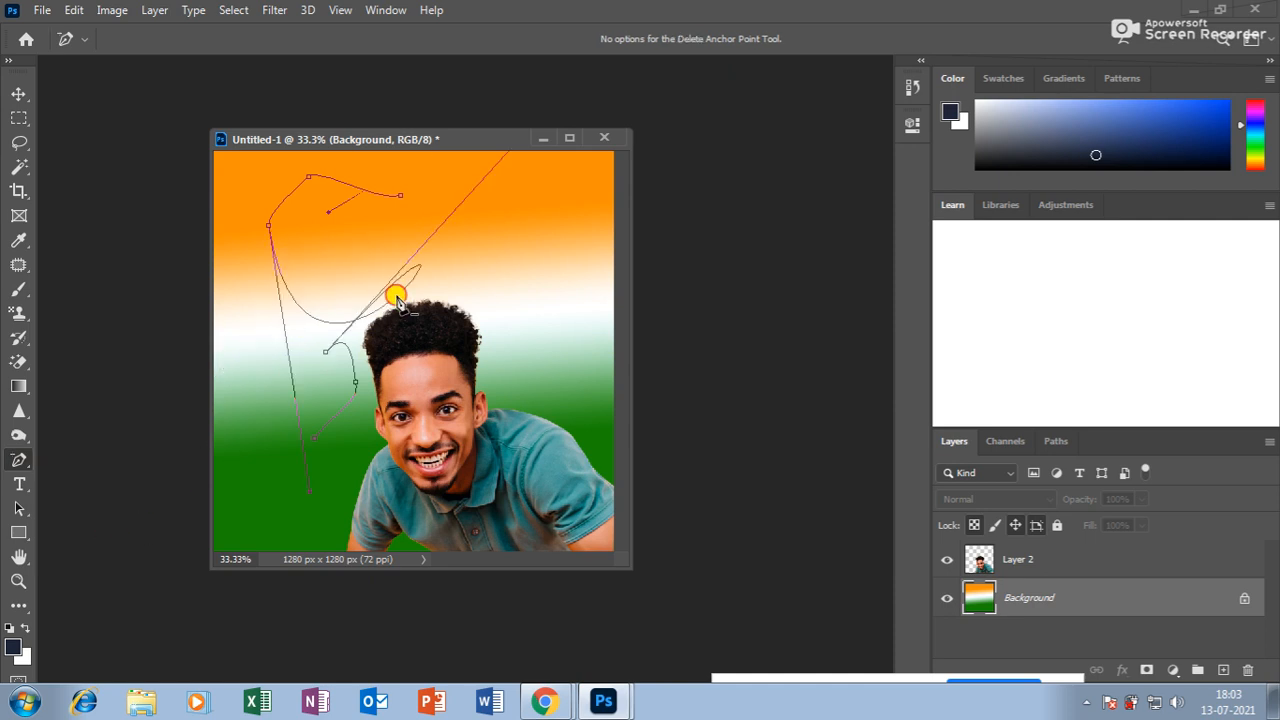
{"action": "left_click", "coordinate": [329, 357]}
{"action": "left_click", "coordinate": [358, 387]}
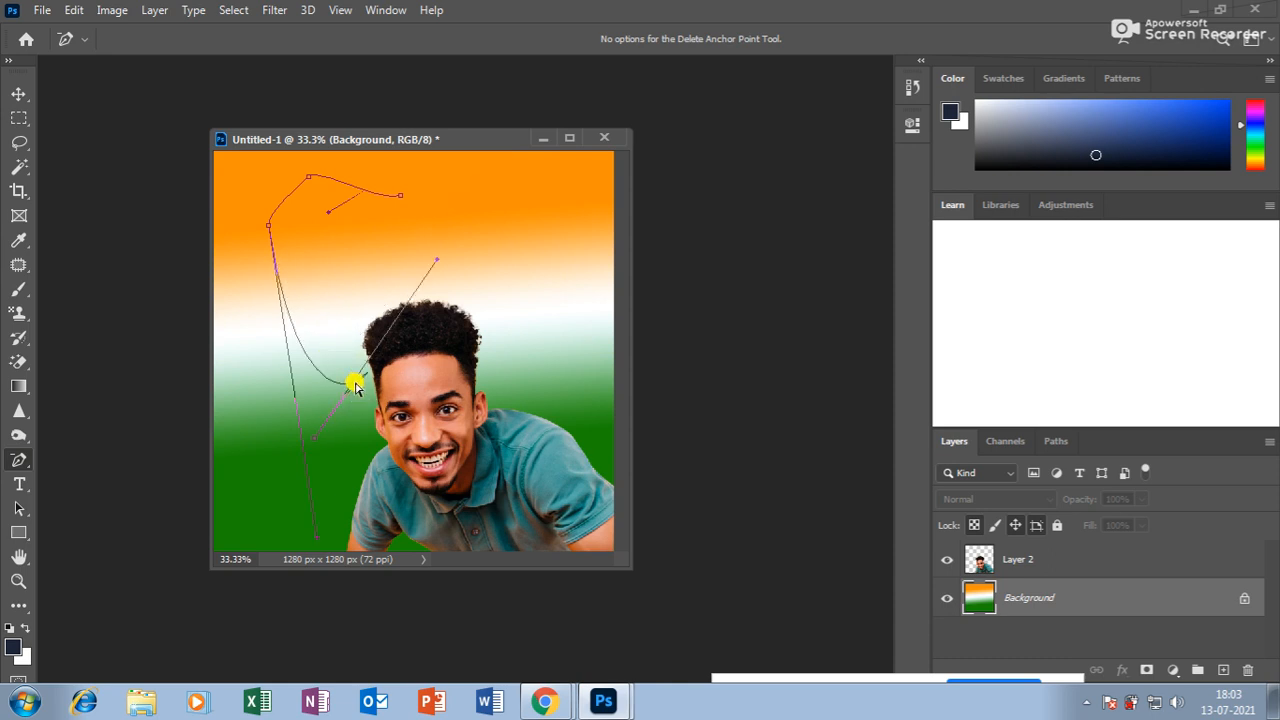
Convert the top-right anchor to a smooth point by pulling out curve handles.
{"action": "right_click", "coordinate": [20, 463]}
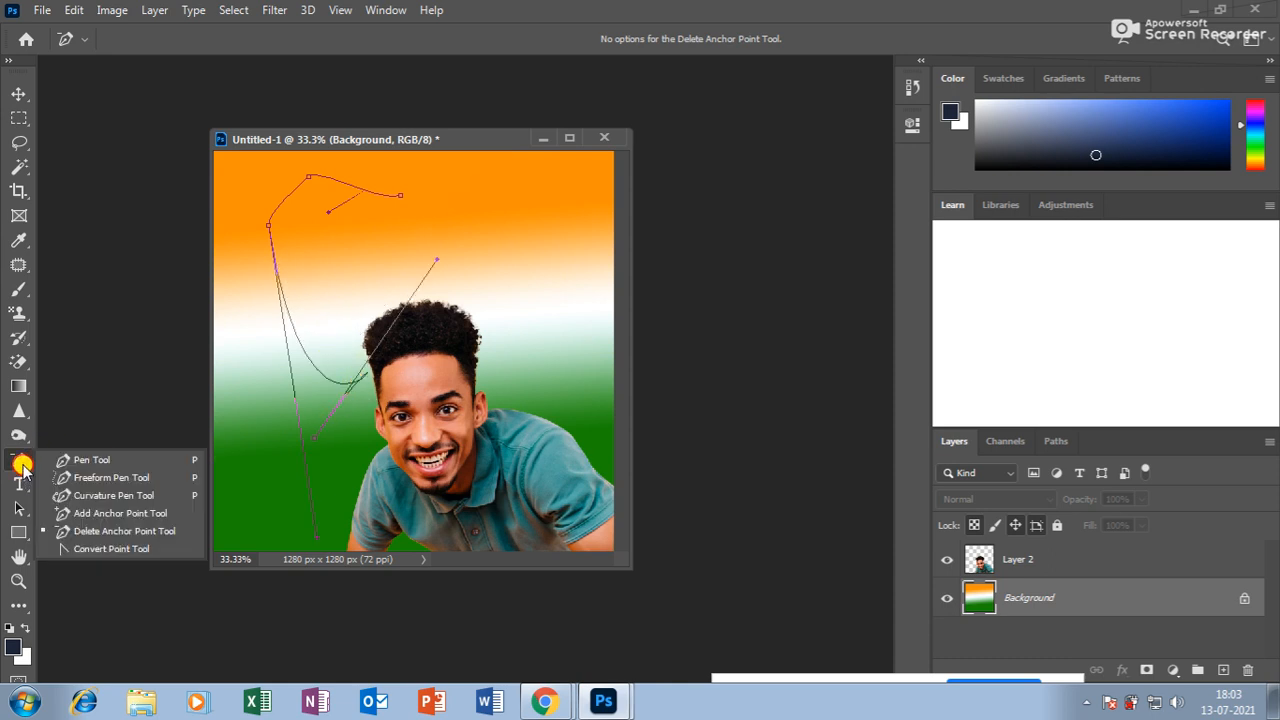
{"action": "left_click", "coordinate": [104, 551]}
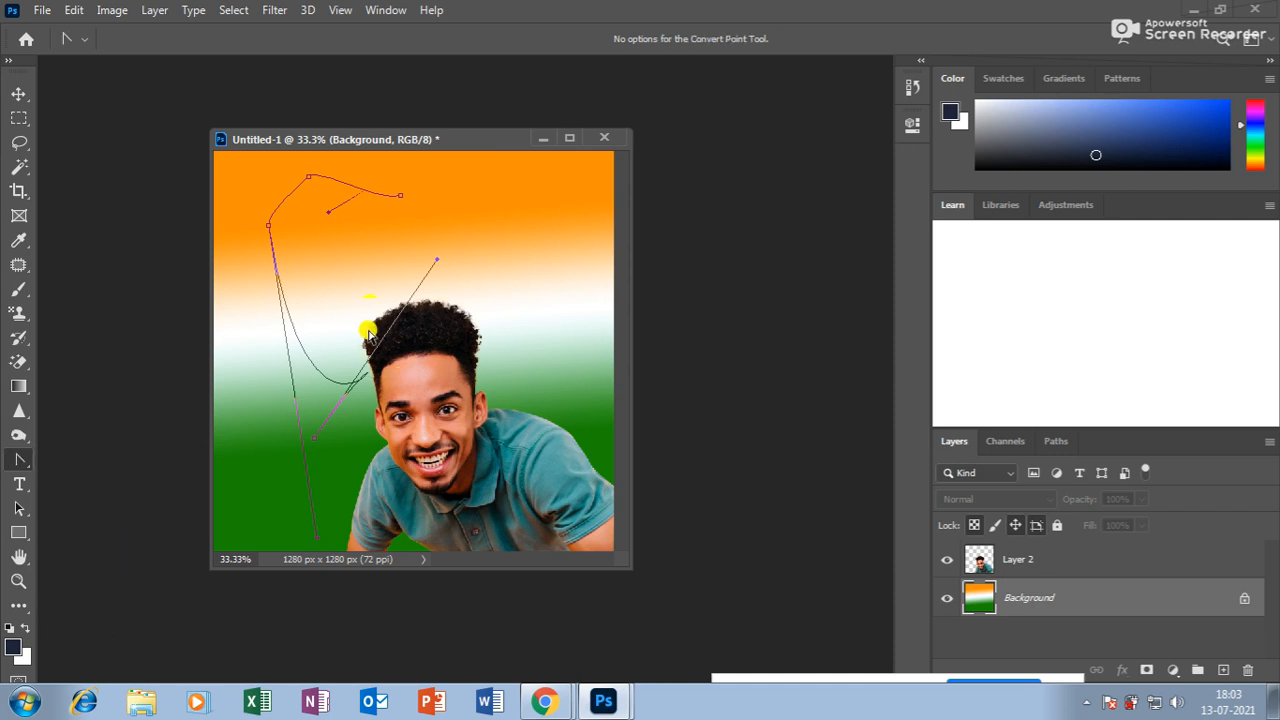
{"action": "left_click_drag", "start_coordinate": [400, 195], "coordinate": [488, 165]}
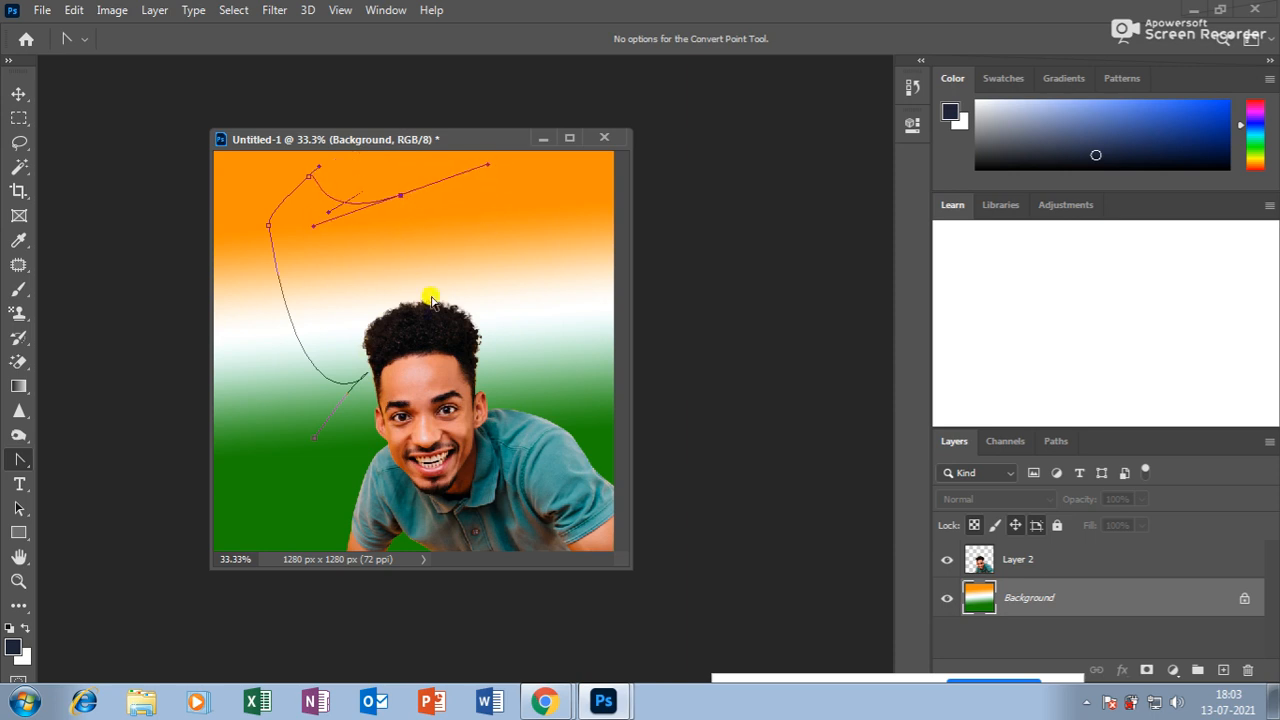
Load the path as a selection with Ctrl+Enter, then deselect with Ctrl+D.
{"action": "right_click", "coordinate": [20, 460]}
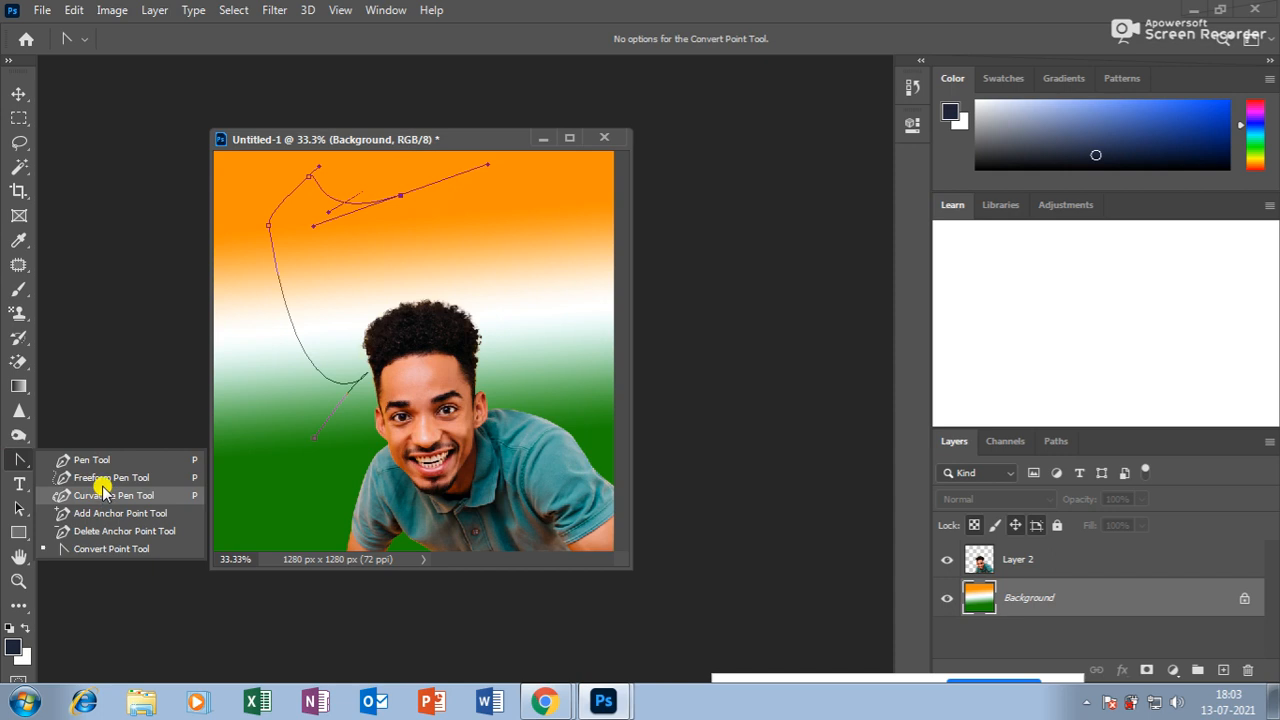
{"action": "left_click", "coordinate": [19, 92]}
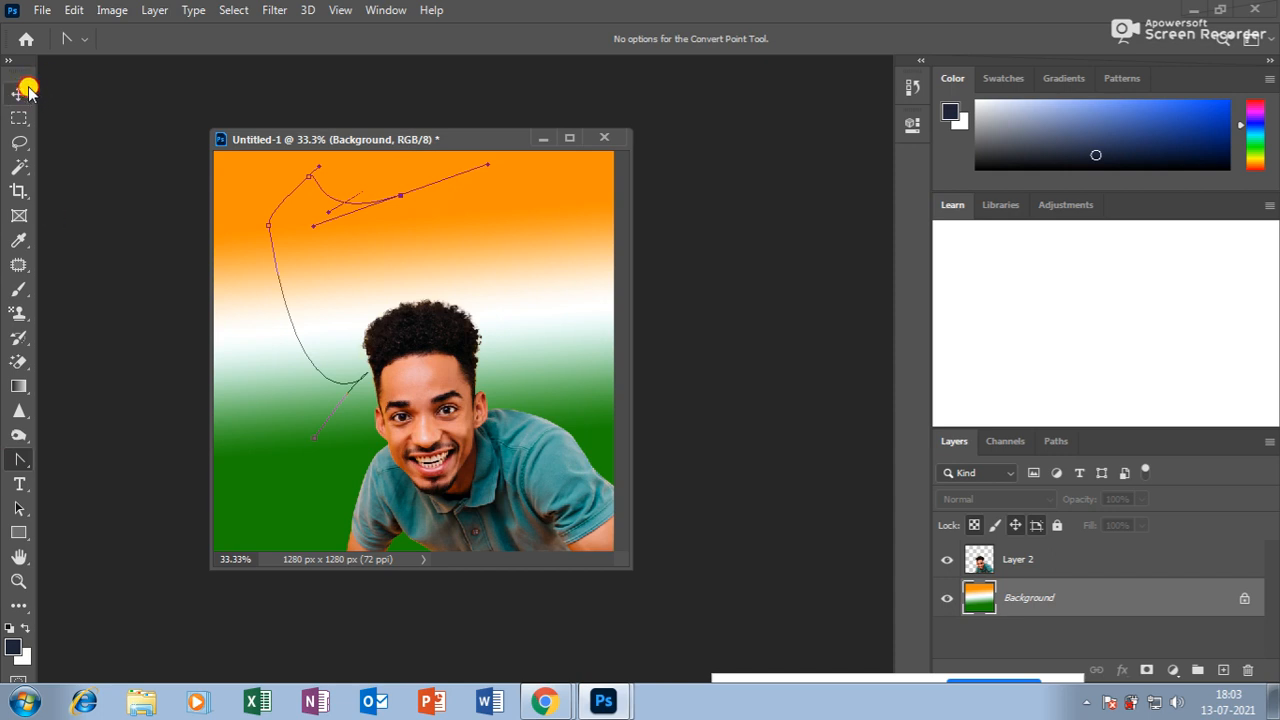
{"action": "key", "text": "ctrl+Return"}
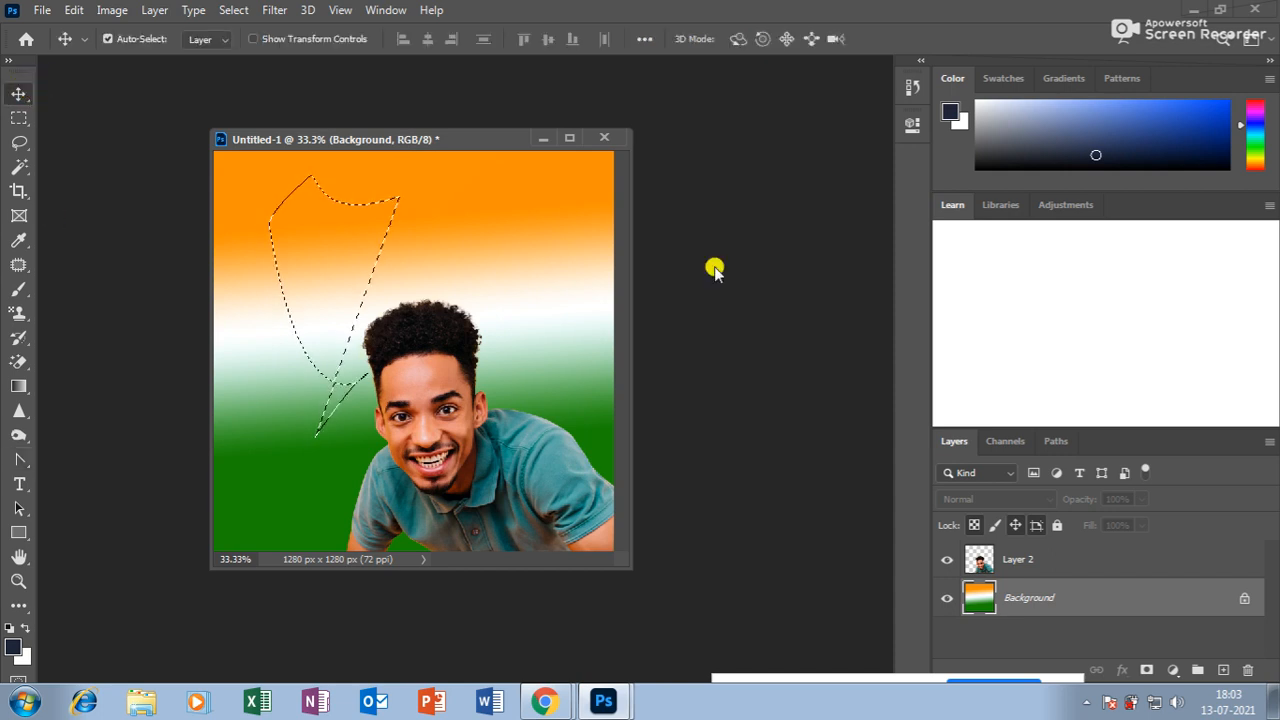
{"action": "key", "text": "ctrl+d"}
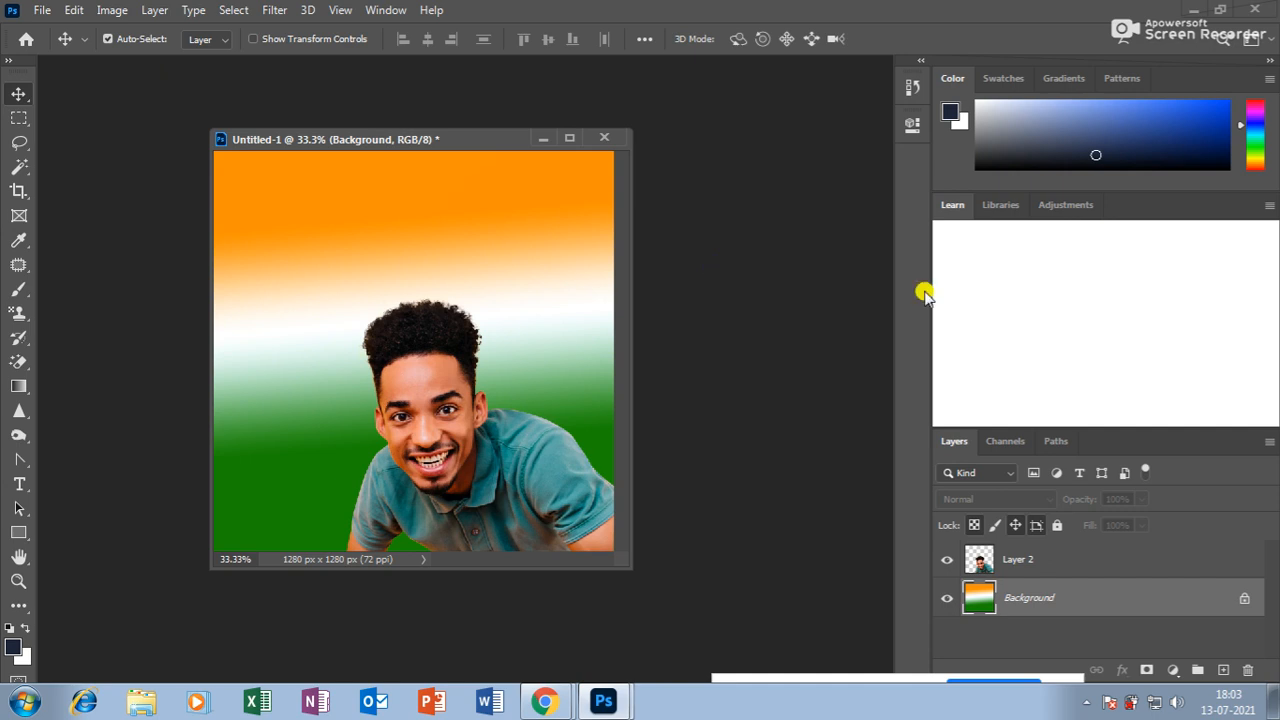
Create a blank white 1896 × 1816 px document, Untitled-2, floating in its own window.
{"action": "left_click", "coordinate": [21, 486]}
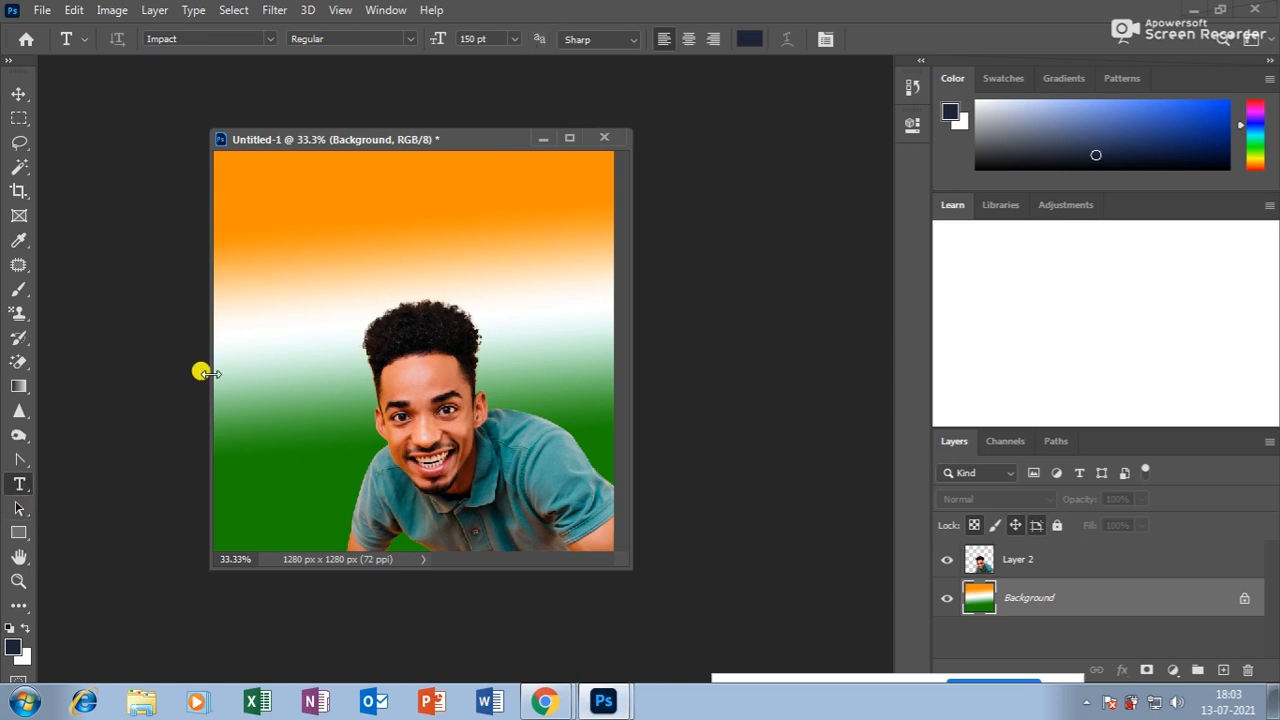
{"action": "left_click", "coordinate": [42, 11]}
{"action": "left_click", "coordinate": [52, 36]}
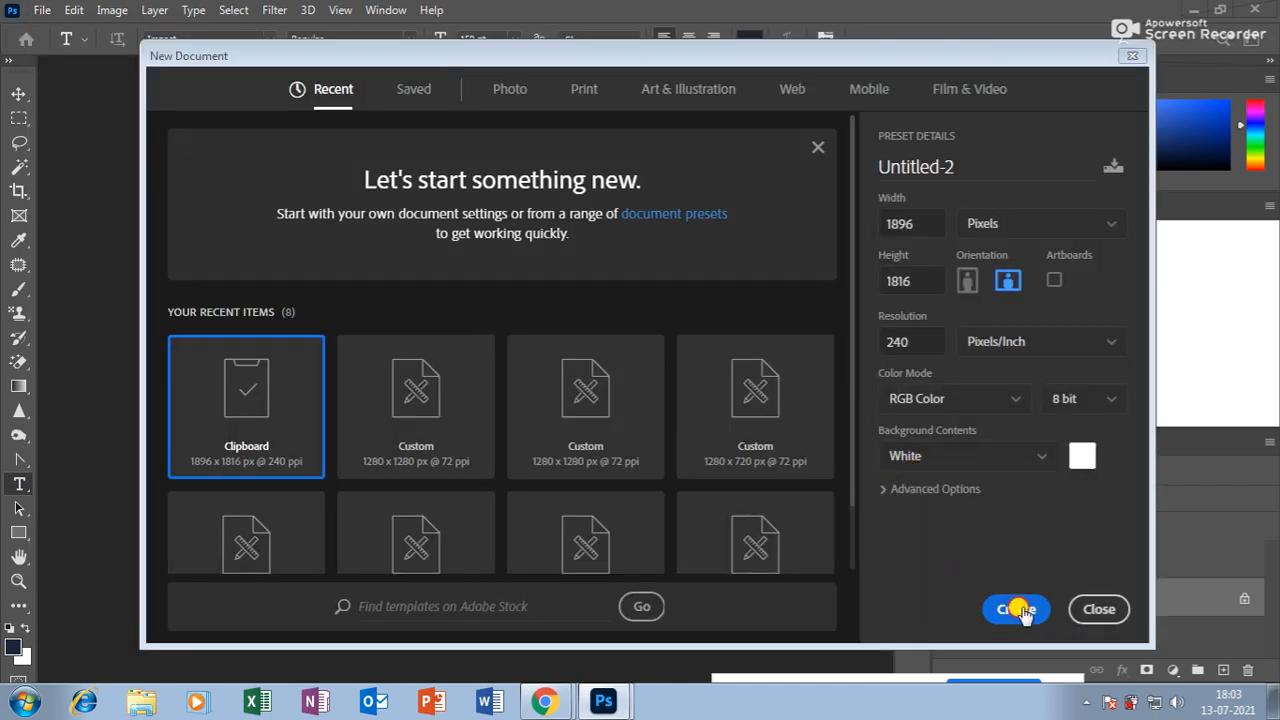
{"action": "left_click", "coordinate": [1016, 609]}
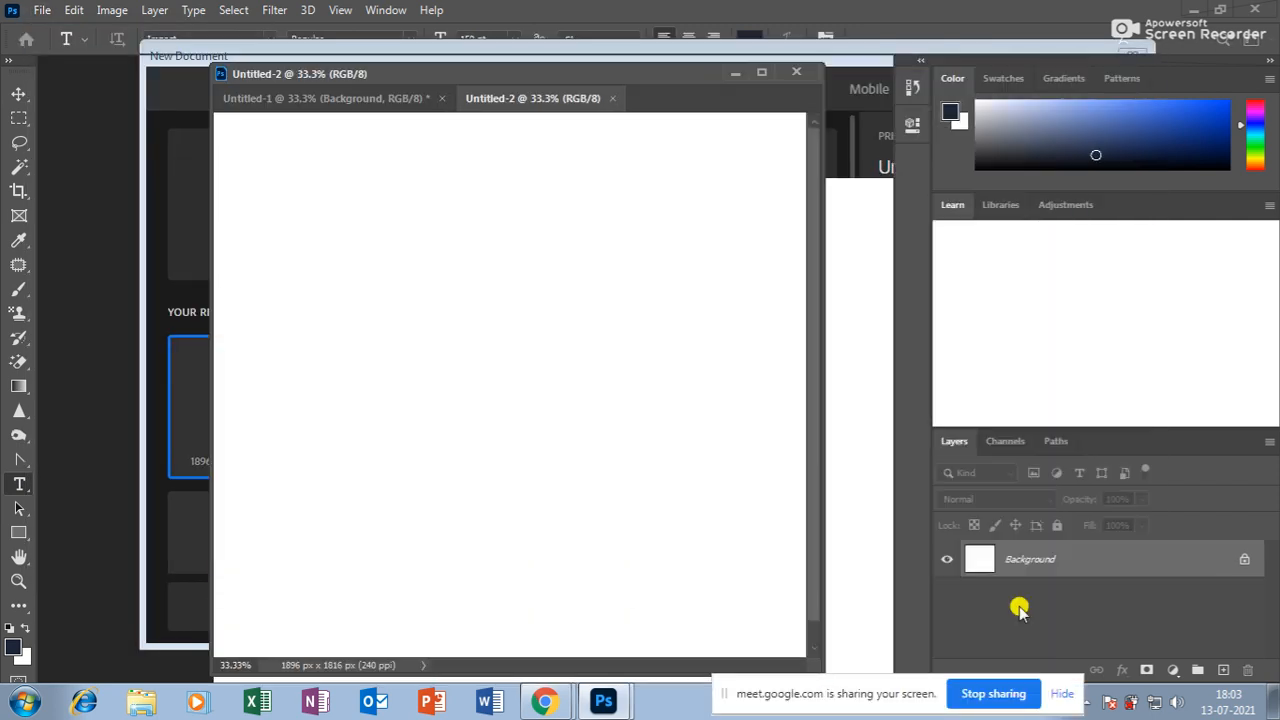
{"action": "left_click_drag", "start_coordinate": [500, 91], "coordinate": [500, 135]}
{"action": "left_click_drag", "start_coordinate": [628, 132], "coordinate": [516, 110]}
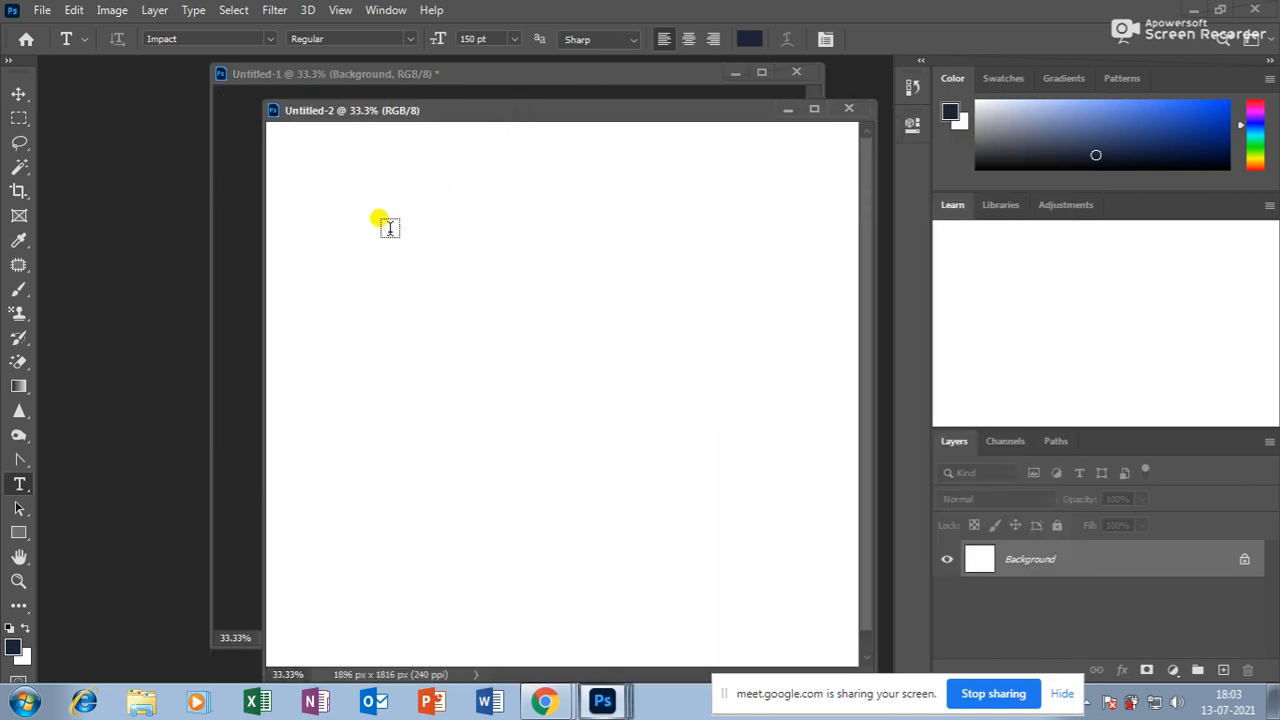
Type WELCOME on the canvas, shrink it to 112 pt, and move it toward the centre.
{"action": "left_click", "coordinate": [419, 354]}
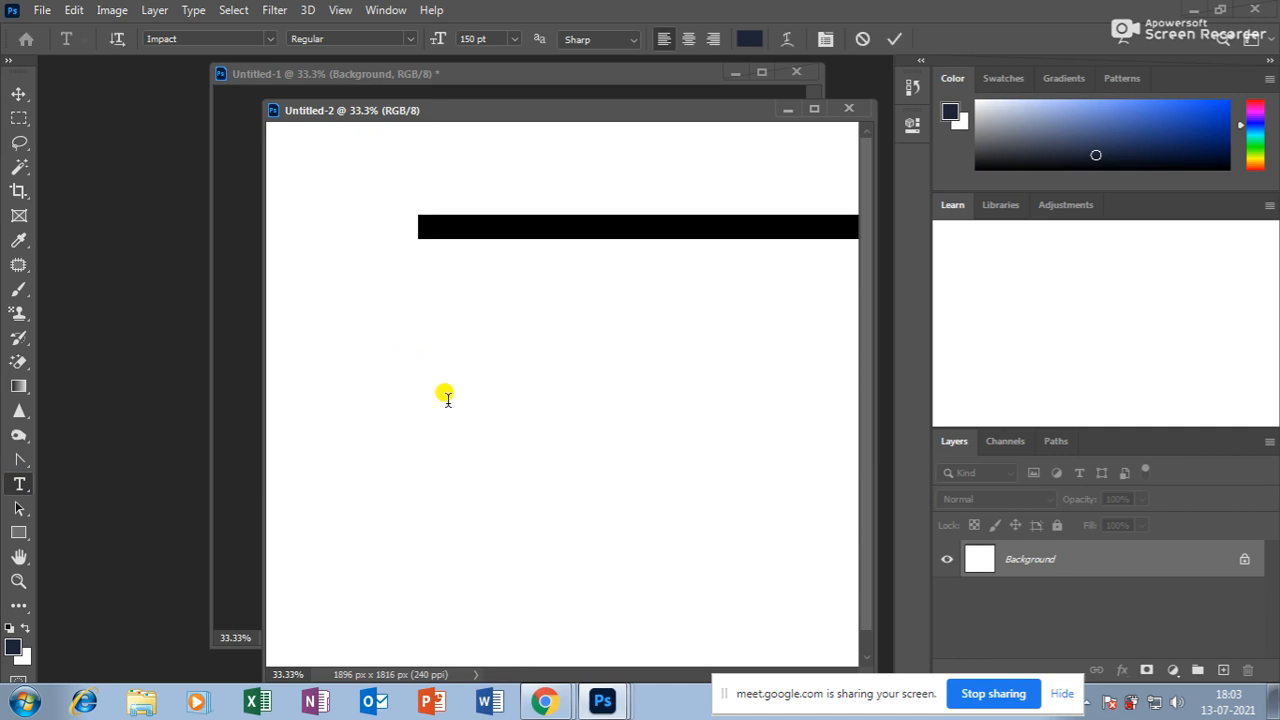
{"action": "type", "text": "WE"}
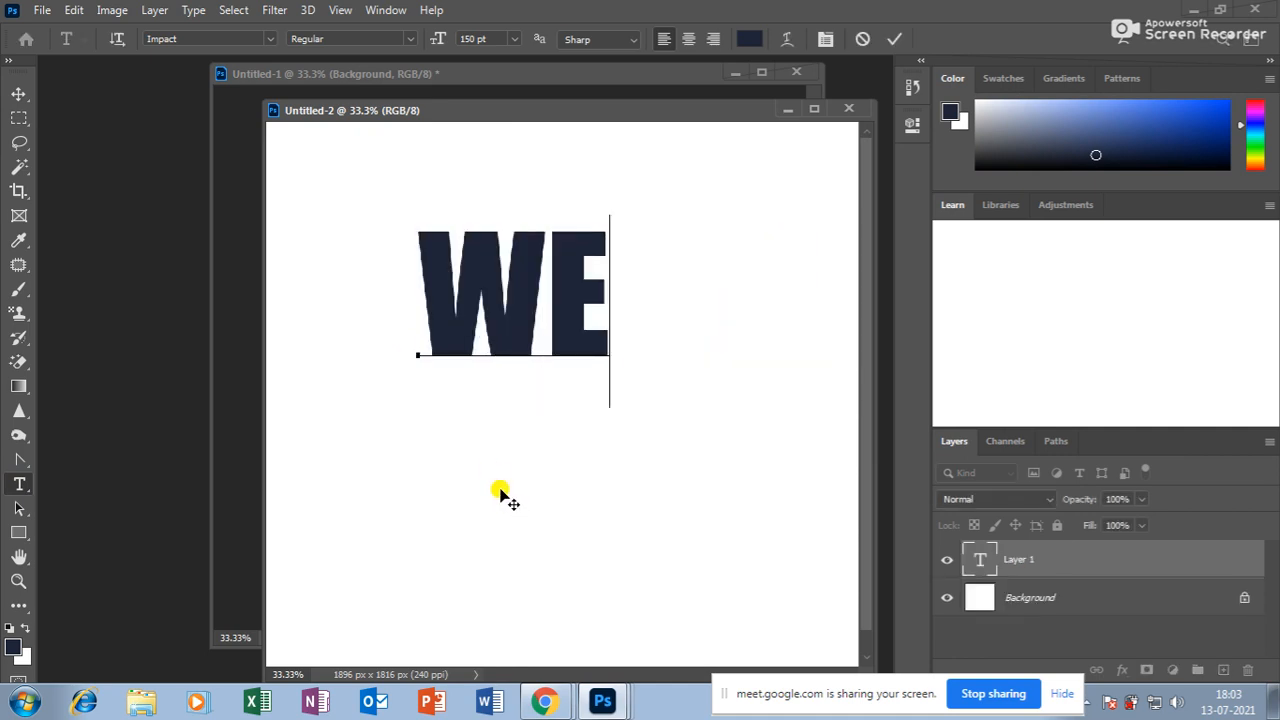
{"action": "type", "text": "LCOM"}
{"action": "key", "text": "ctrl+a"}
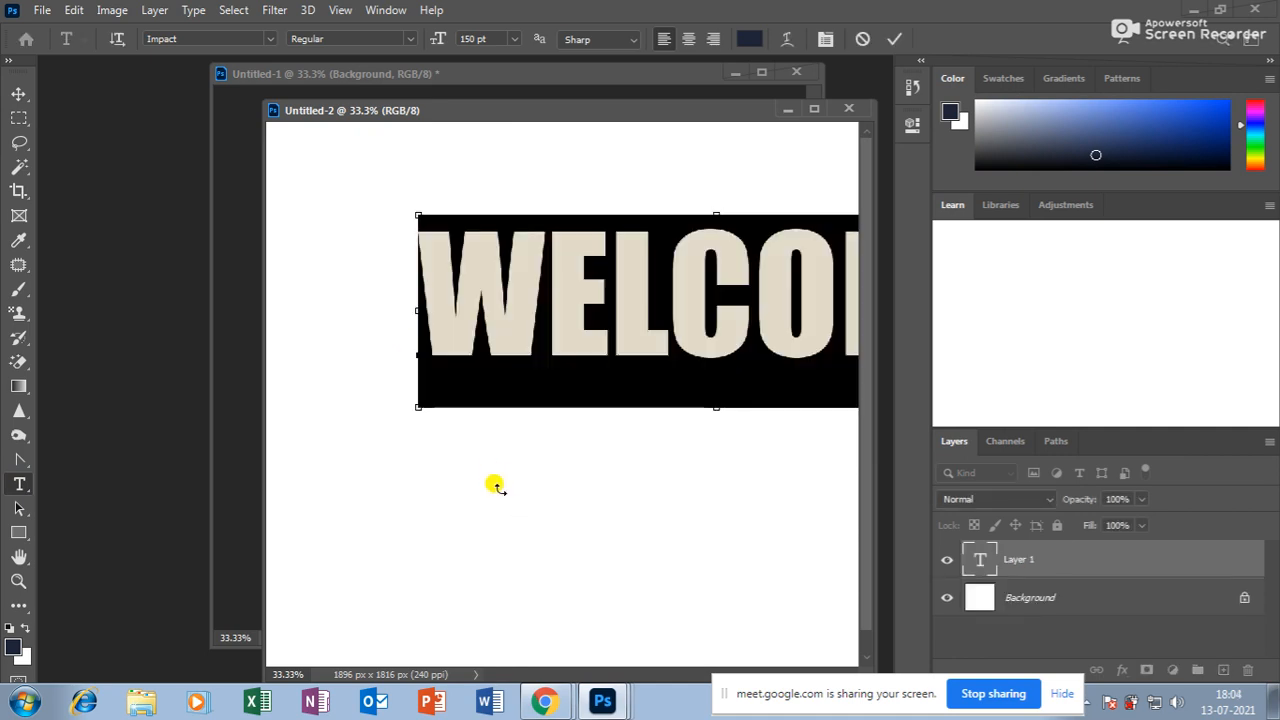
{"action": "key", "text": "ctrl+shift+comma"}
{"action": "key", "text": "ctrl+shift+comma"}
{"action": "key", "text": "ctrl+shift+comma"}
{"action": "key", "text": "ctrl+shift+comma"}
{"action": "key", "text": "ctrl+shift+comma"}
{"action": "key", "text": "ctrl+shift+comma"}
{"action": "key", "text": "ctrl+shift+comma"}
{"action": "key", "text": "ctrl+shift+comma"}
{"action": "key", "text": "ctrl+shift+comma"}
{"action": "key", "text": "ctrl+shift+comma"}
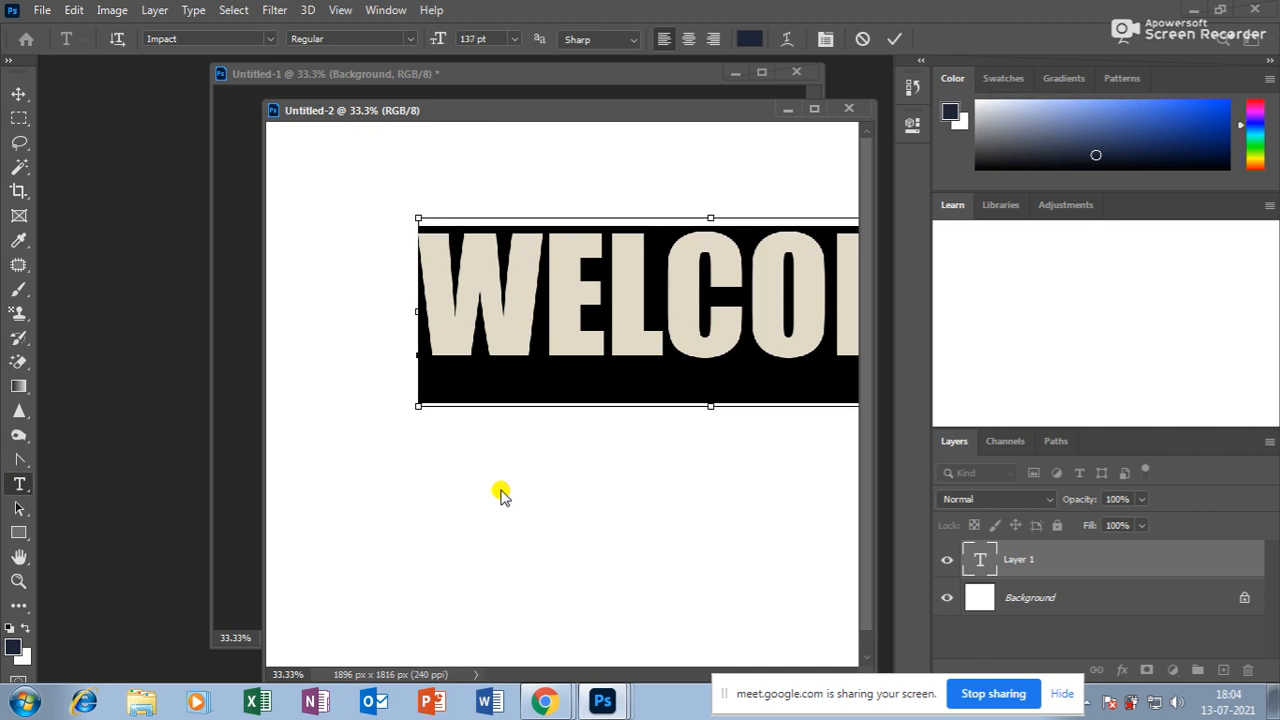
{"action": "key", "text": "ctrl+shift+comma"}
{"action": "key", "text": "ctrl+shift+comma"}
{"action": "key", "text": "ctrl+shift+comma"}
{"action": "key", "text": "ctrl+shift+comma"}
{"action": "key", "text": "ctrl+shift+comma"}
{"action": "key", "text": "ctrl+shift+comma"}
{"action": "key", "text": "ctrl+shift+comma"}
{"action": "key", "text": "ctrl+shift+comma"}
{"action": "key", "text": "ctrl+shift+comma"}
{"action": "key", "text": "ctrl+shift+comma"}
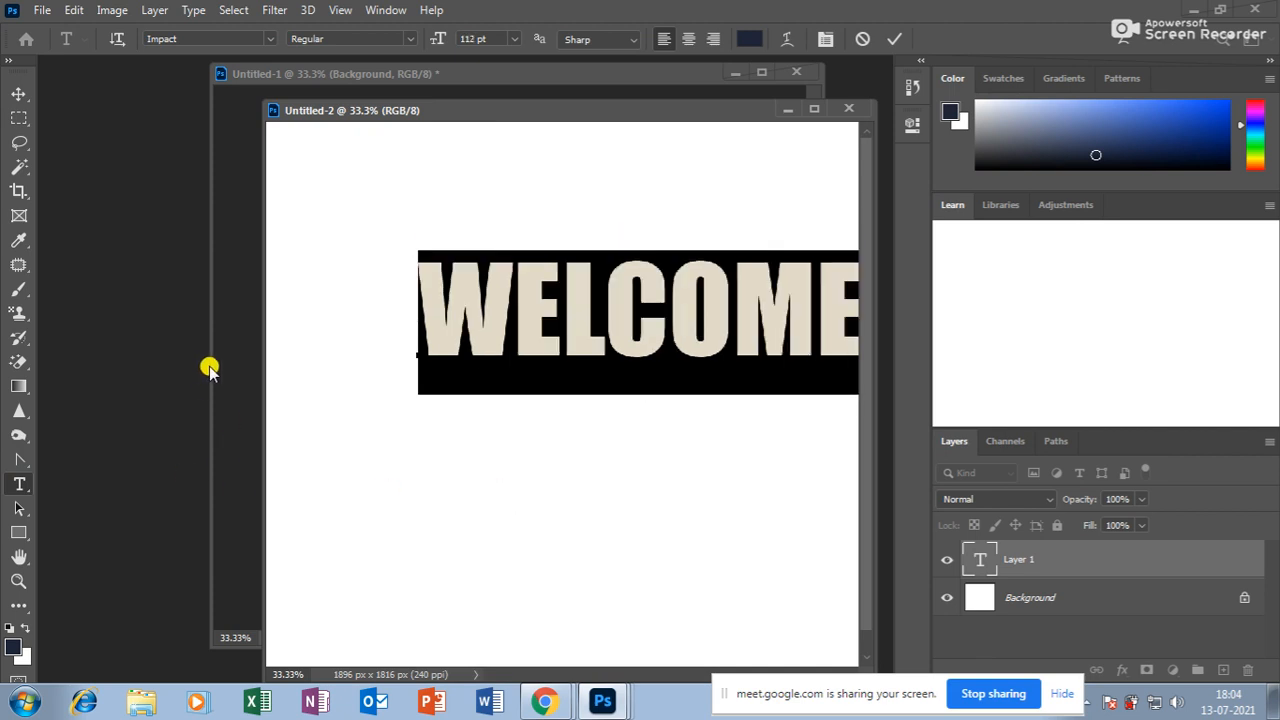
{"action": "left_click", "coordinate": [33, 92]}
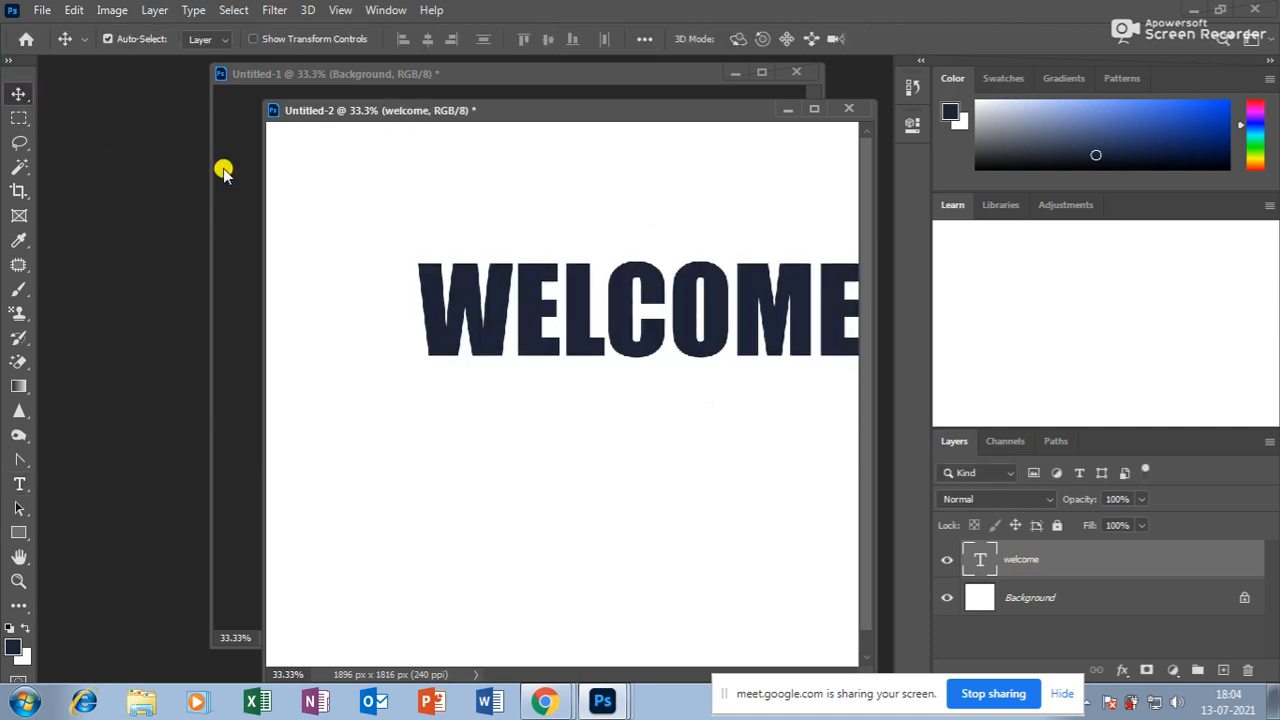
{"action": "left_click_drag", "start_coordinate": [491, 286], "coordinate": [434, 300]}
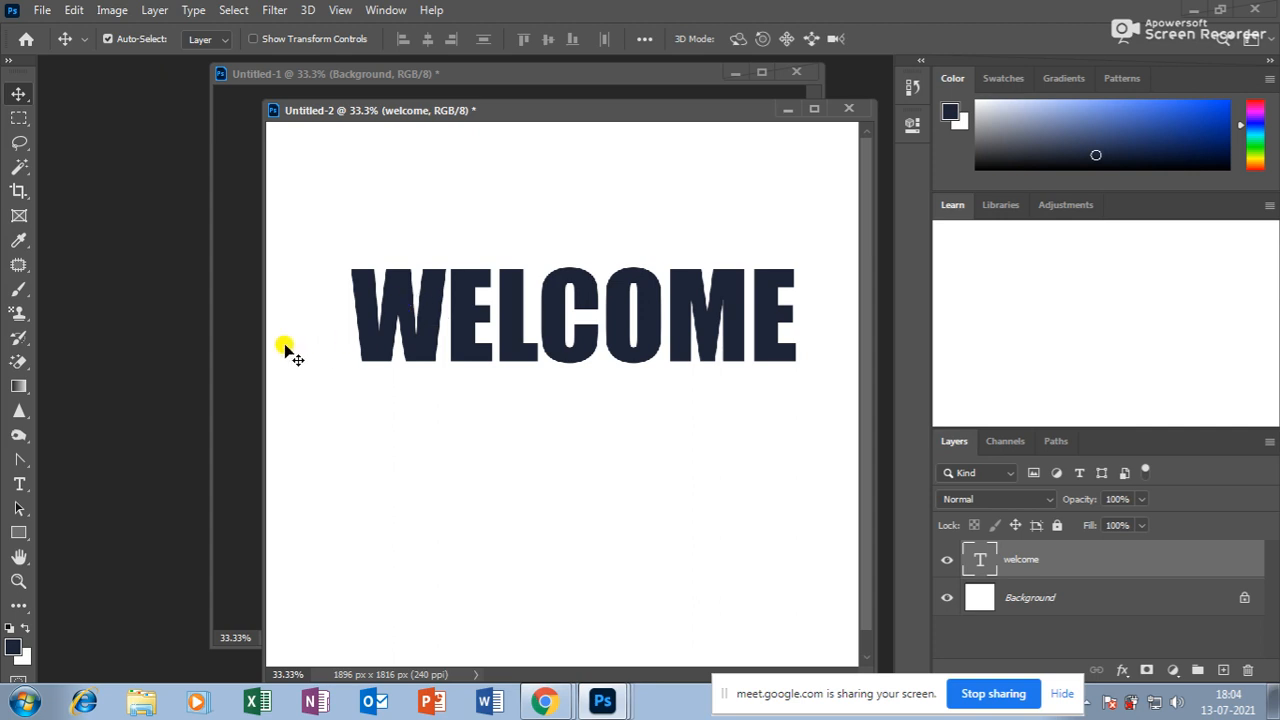
Nudge WELCOME left and down, then review font, size and alignment, keeping Impact left-aligned.
{"action": "left_click_drag", "start_coordinate": [400, 290], "coordinate": [392, 320]}
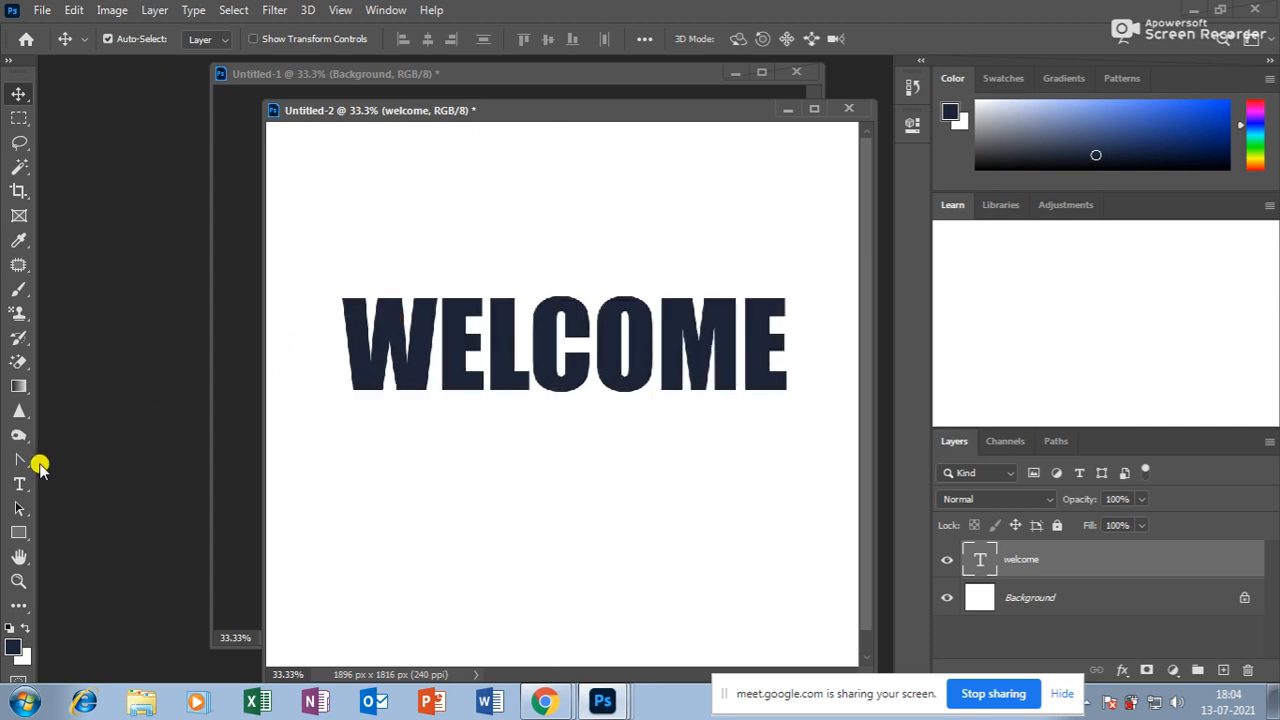
{"action": "left_click_drag", "start_coordinate": [19, 484], "coordinate": [90, 484]}
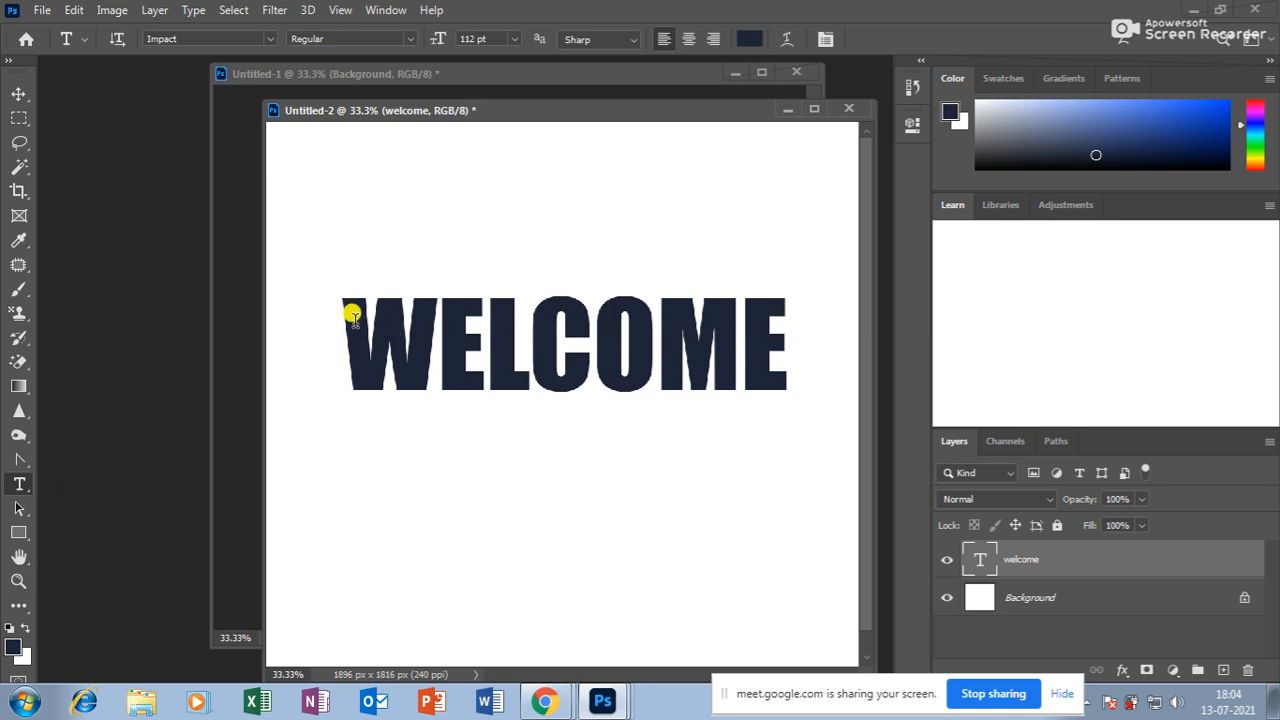
{"action": "left_click_drag", "start_coordinate": [352, 316], "coordinate": [846, 306]}
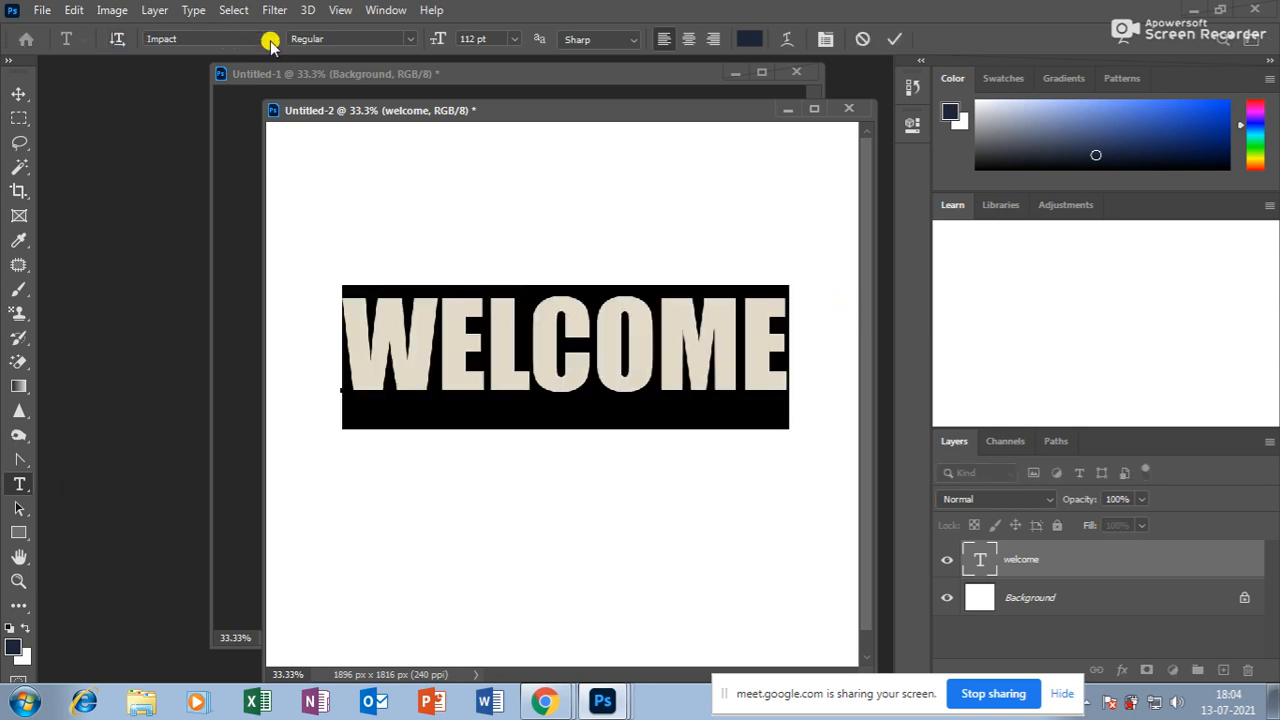
{"action": "left_click", "coordinate": [268, 39]}
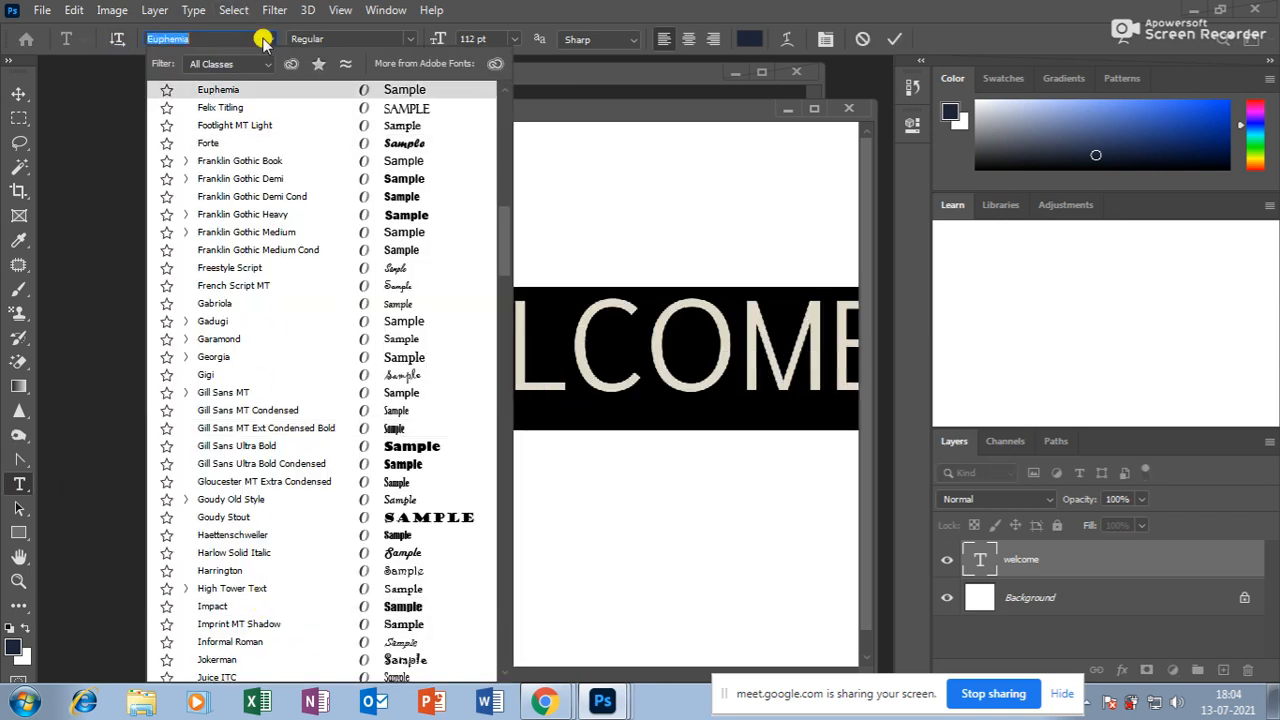
{"action": "left_click", "coordinate": [263, 40]}
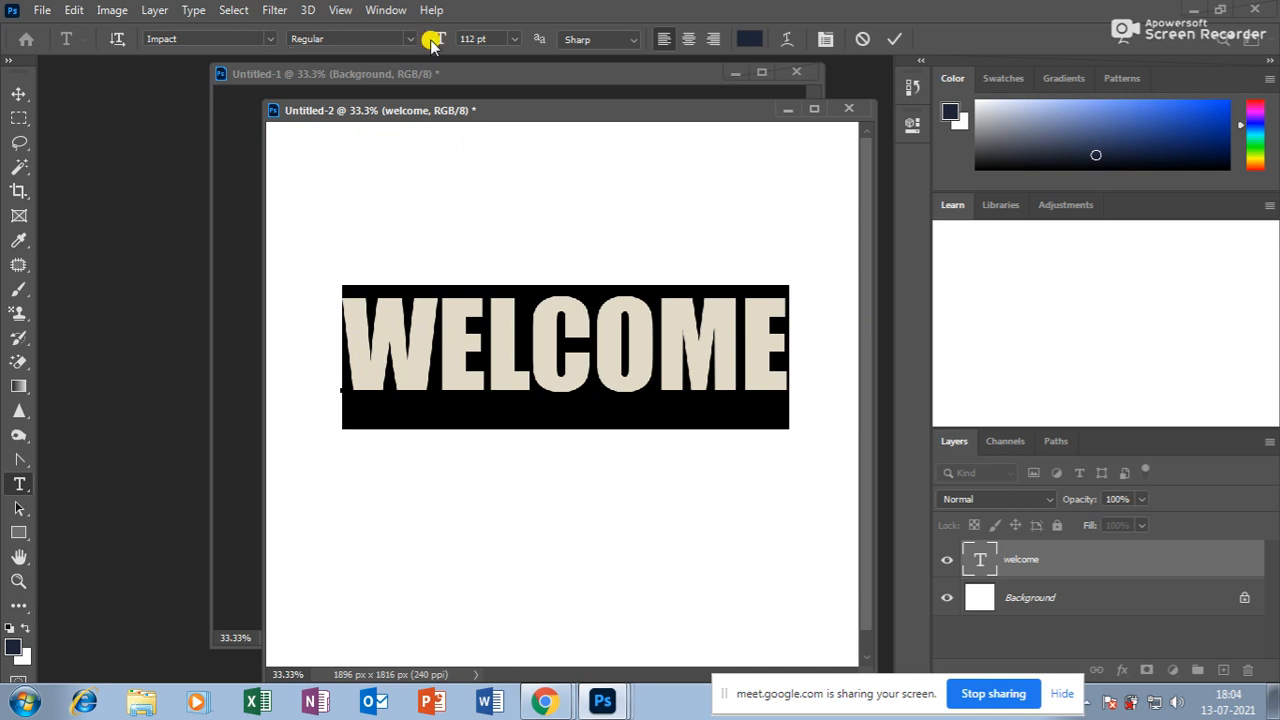
{"action": "left_click", "coordinate": [513, 38]}
{"action": "left_click", "coordinate": [518, 38]}
{"action": "left_click", "coordinate": [680, 40]}
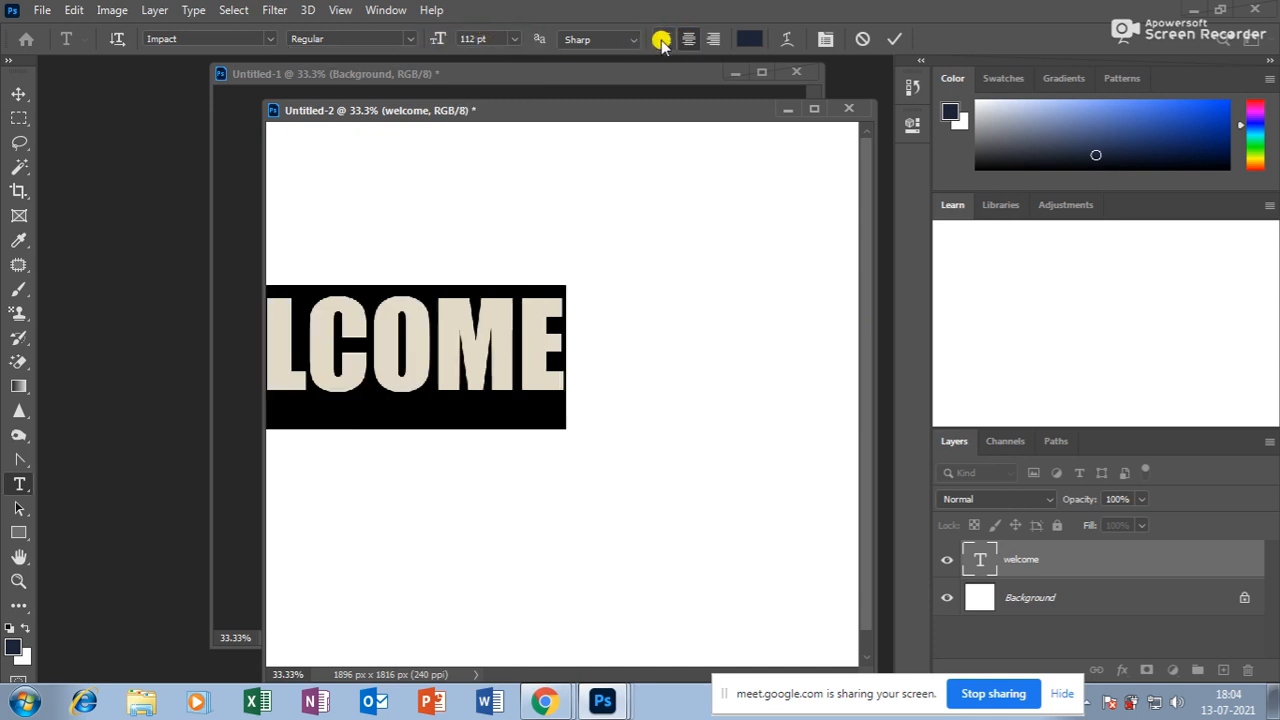
{"action": "left_click", "coordinate": [660, 39]}
Step the WELCOME size down through 98 and 85 to 82 pt, then select all the text.
{"action": "left_click", "coordinate": [692, 357]}
{"action": "double_click", "coordinate": [697, 369]}
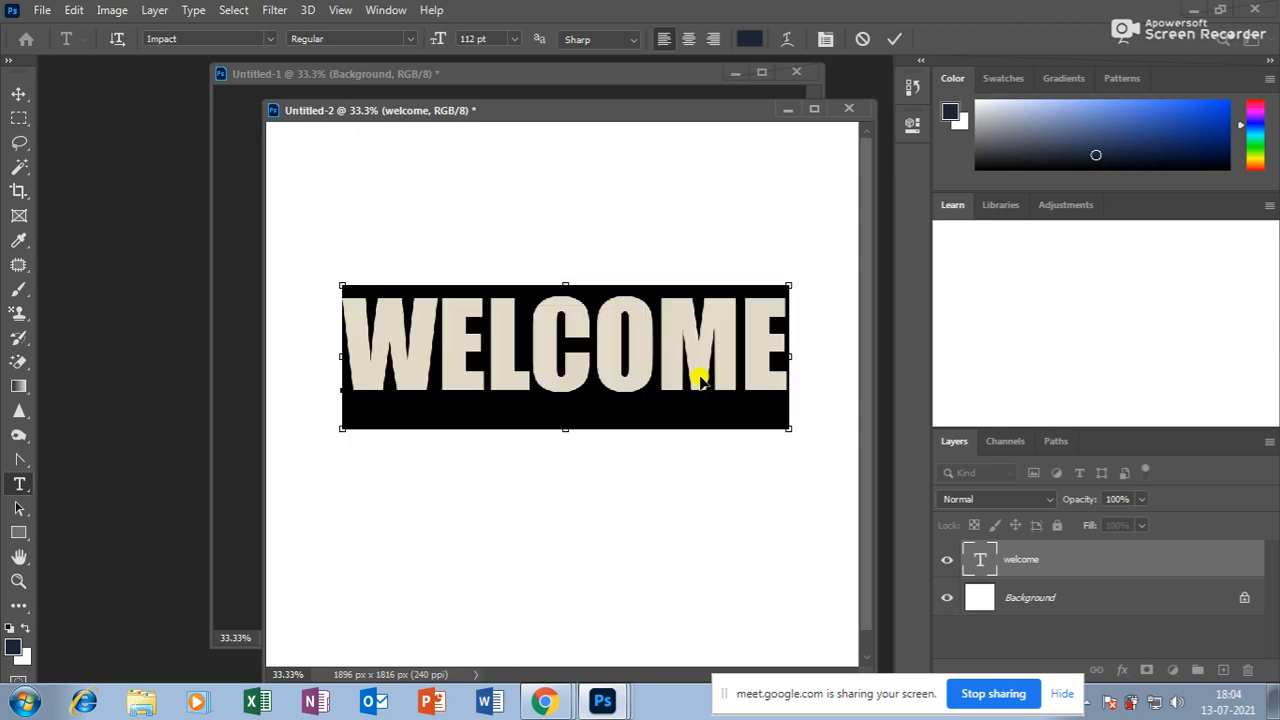
{"action": "key", "text": "ctrl+shift+comma"}
{"action": "key", "text": "ctrl+shift+comma"}
{"action": "key", "text": "ctrl+shift+comma"}
{"action": "key", "text": "ctrl+shift+comma"}
{"action": "key", "text": "ctrl+shift+comma"}
{"action": "key", "text": "ctrl+shift+comma"}
{"action": "key", "text": "ctrl+shift+comma"}
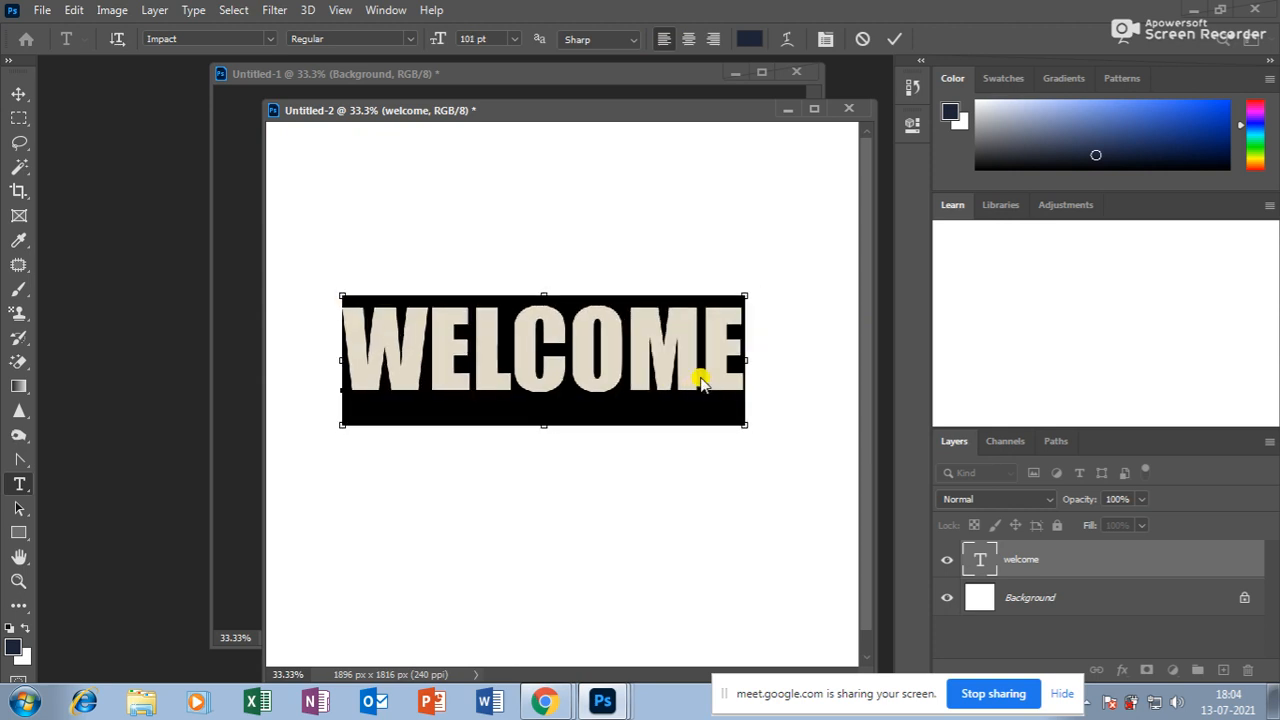
{"action": "key", "text": "ctrl+shift+comma"}
{"action": "key", "text": "ctrl+shift+comma"}
{"action": "key", "text": "ctrl+shift+comma"}
{"action": "key", "text": "ctrl+shift+comma"}
{"action": "key", "text": "ctrl+shift+comma"}
{"action": "key", "text": "ctrl+shift+comma"}
{"action": "key", "text": "ctrl+shift+comma"}
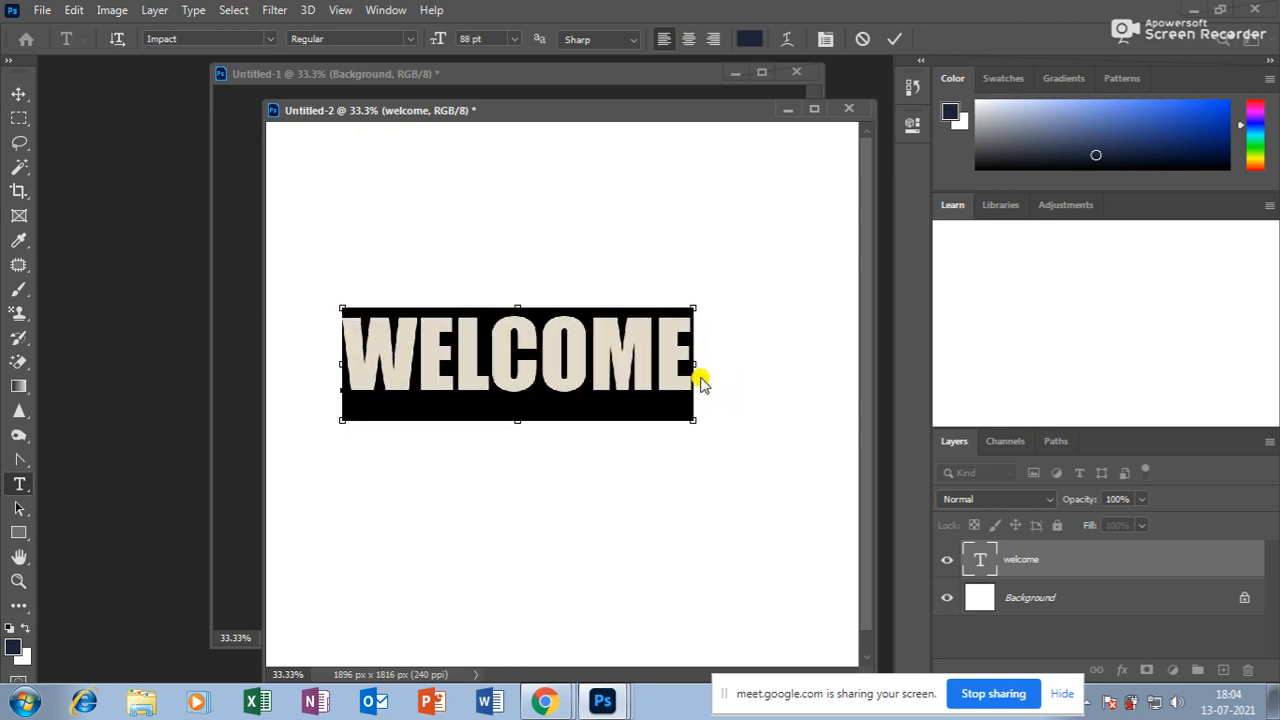
{"action": "key", "text": "ctrl+shift+comma"}
{"action": "key", "text": "ctrl+shift+comma"}
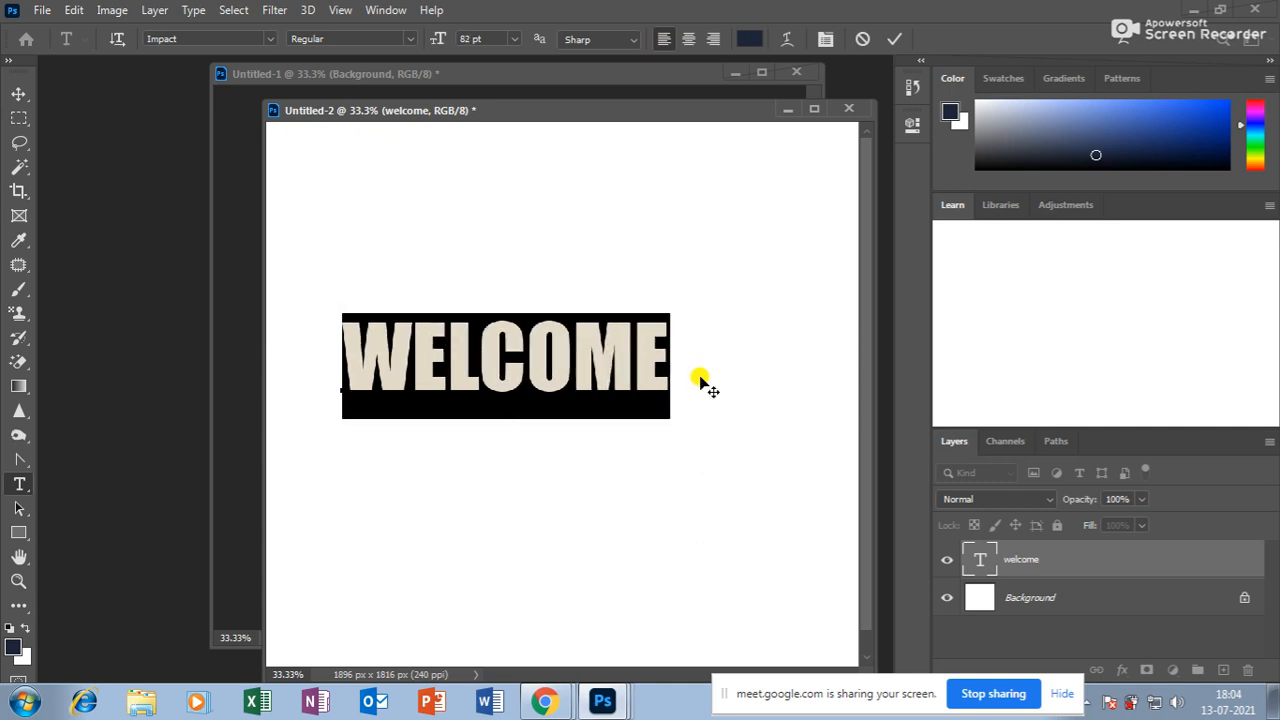
{"action": "left_click", "coordinate": [515, 350]}
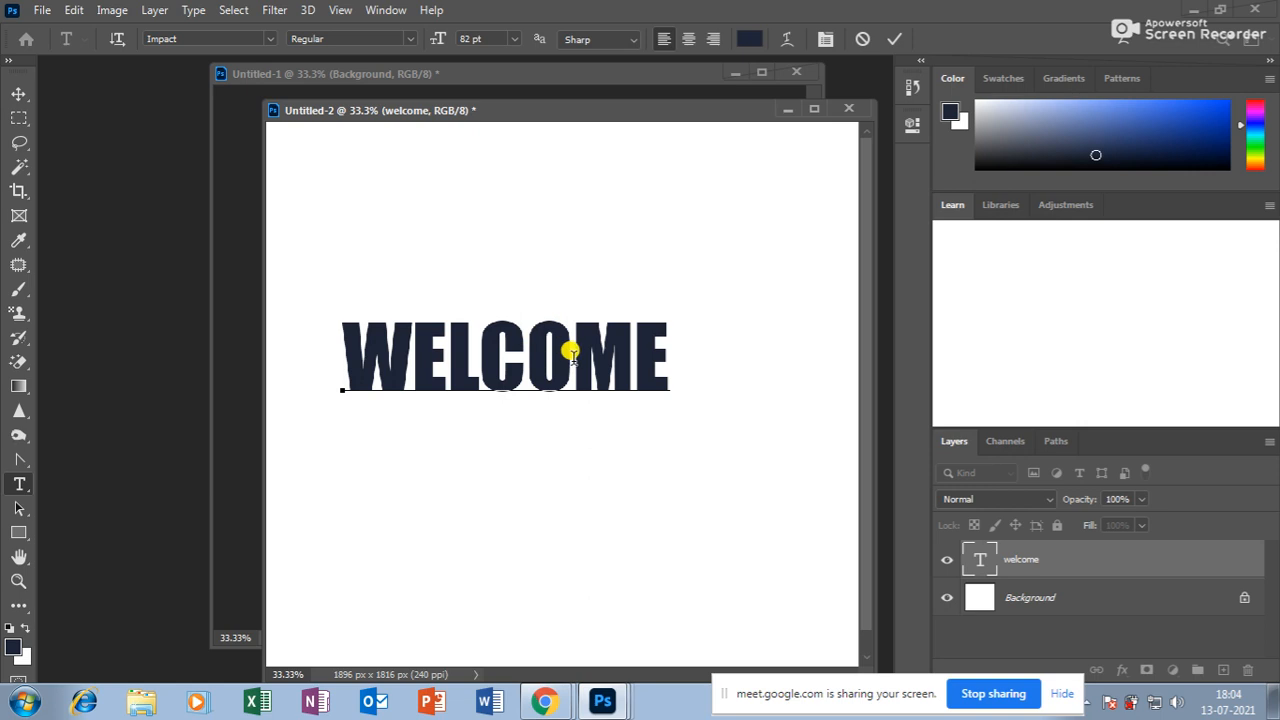
{"action": "key", "text": "ctrl+a"}
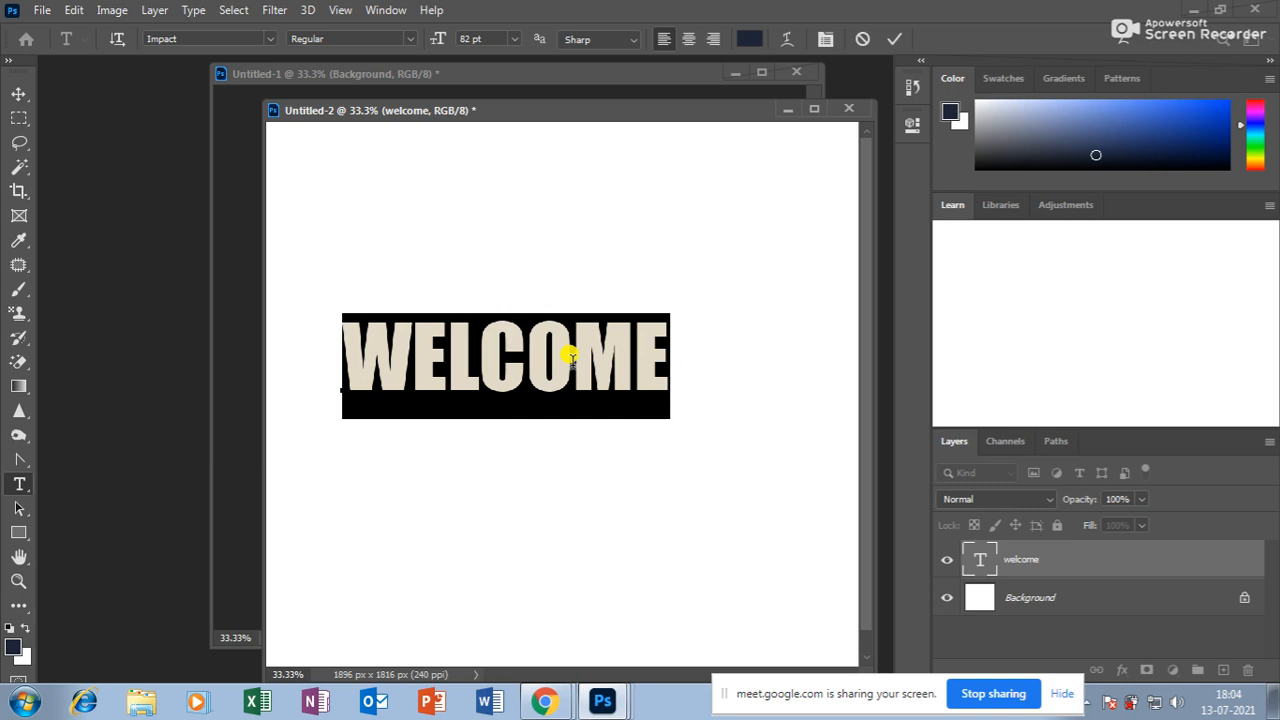
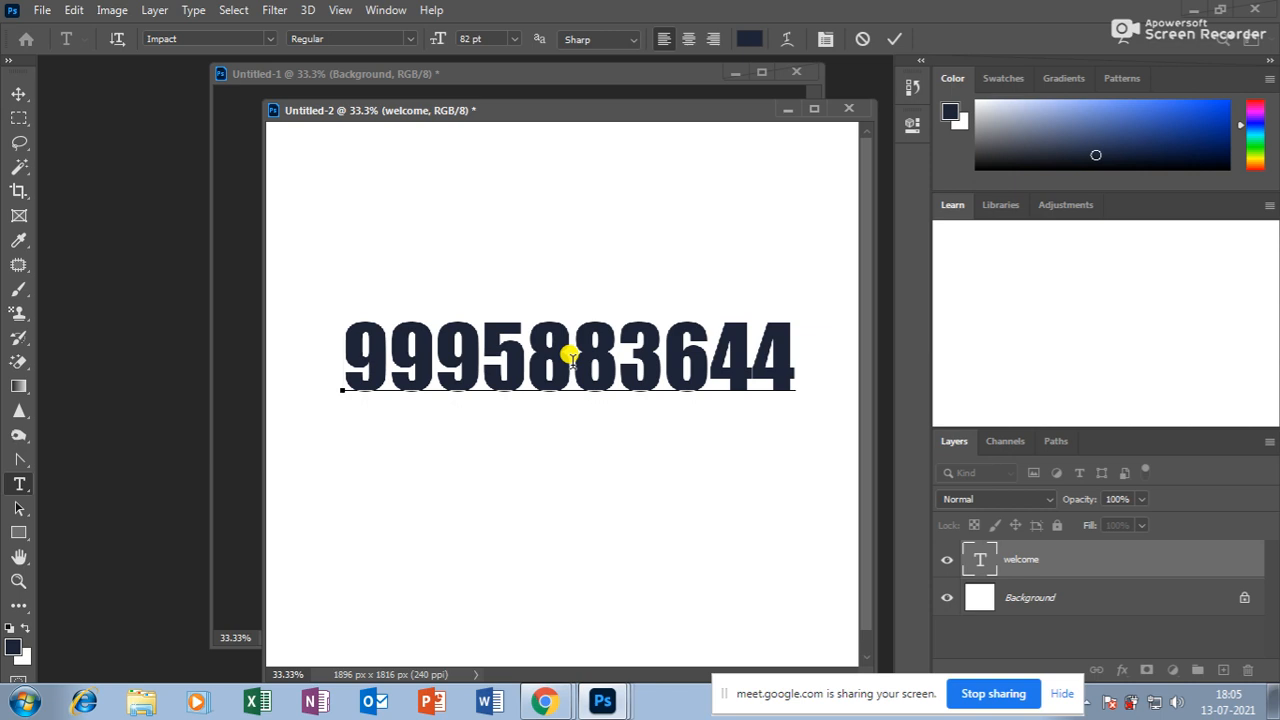
Replace WELCOME with two lines of phone numbers, then select them and show the Character panel.
{"action": "key", "text": "ctrl+a"}
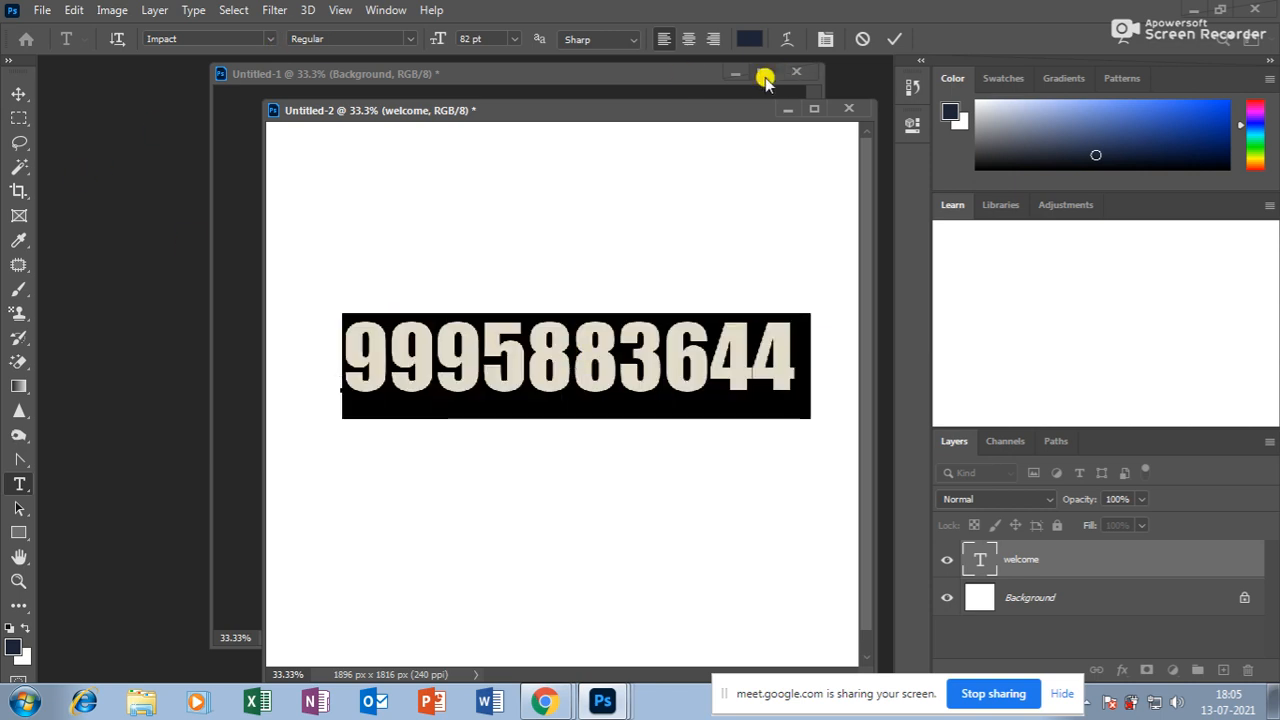
{"action": "left_click", "coordinate": [527, 428]}
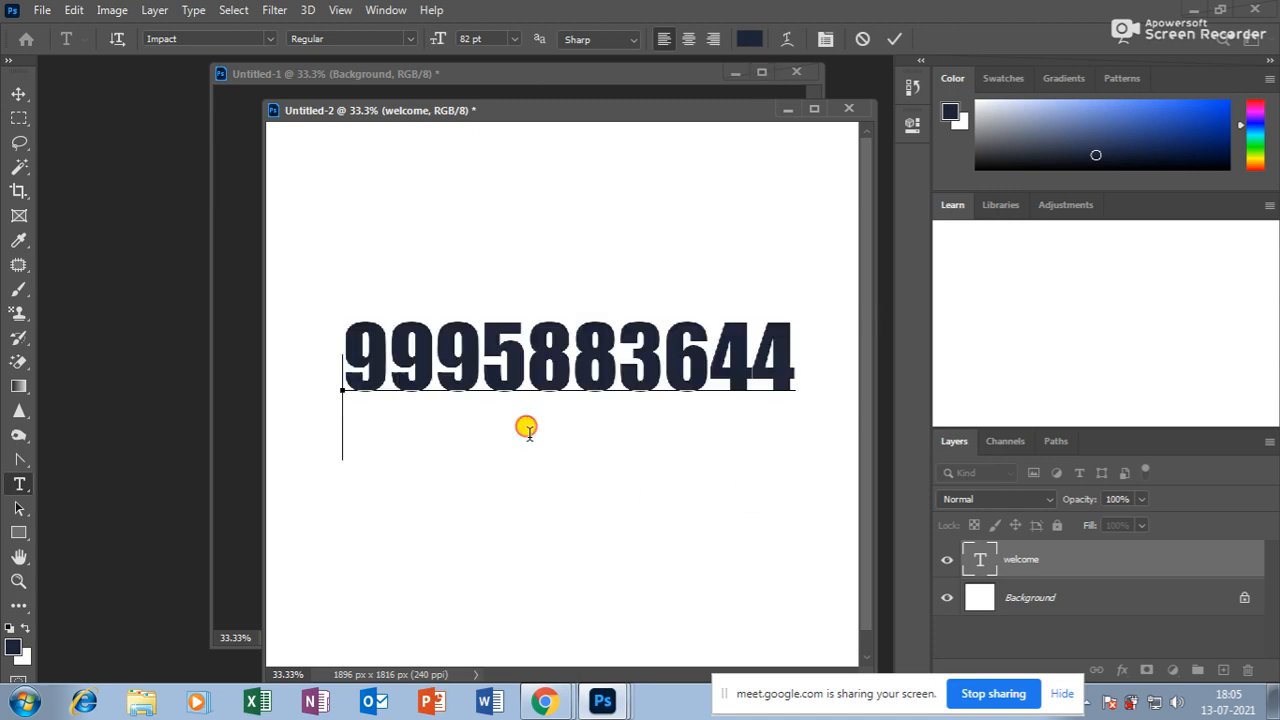
{"action": "key", "text": "Return"}
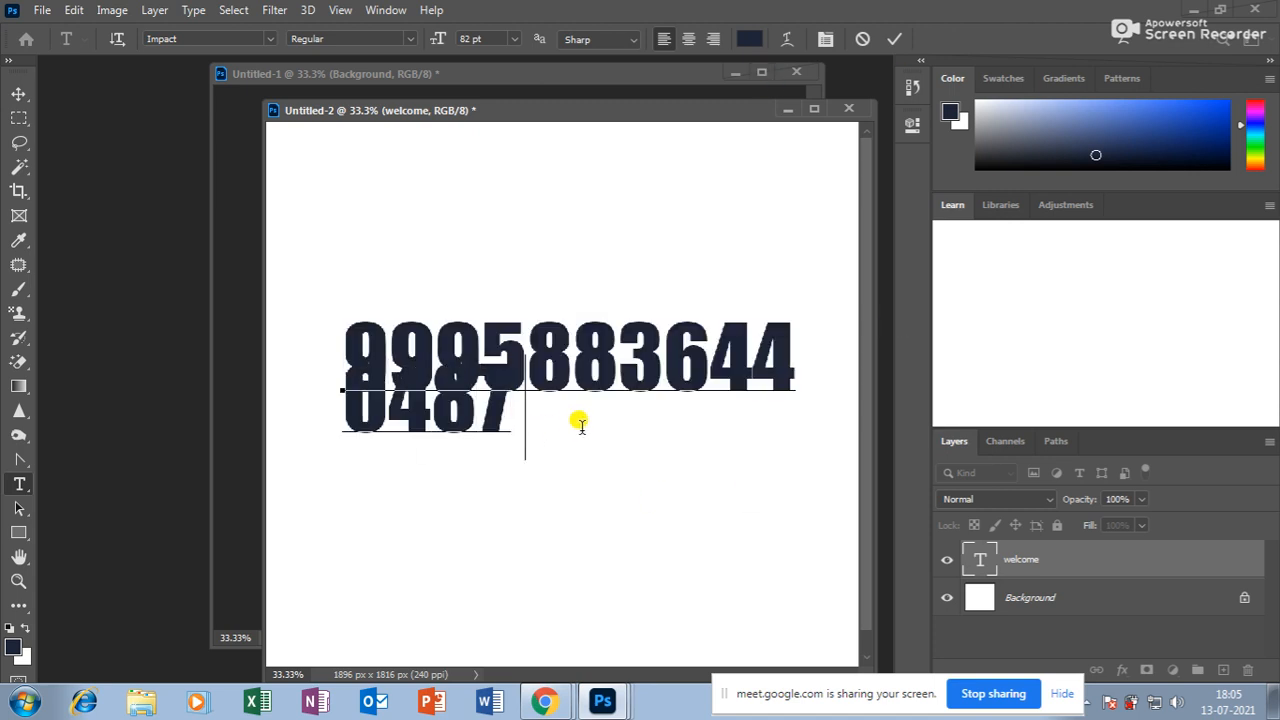
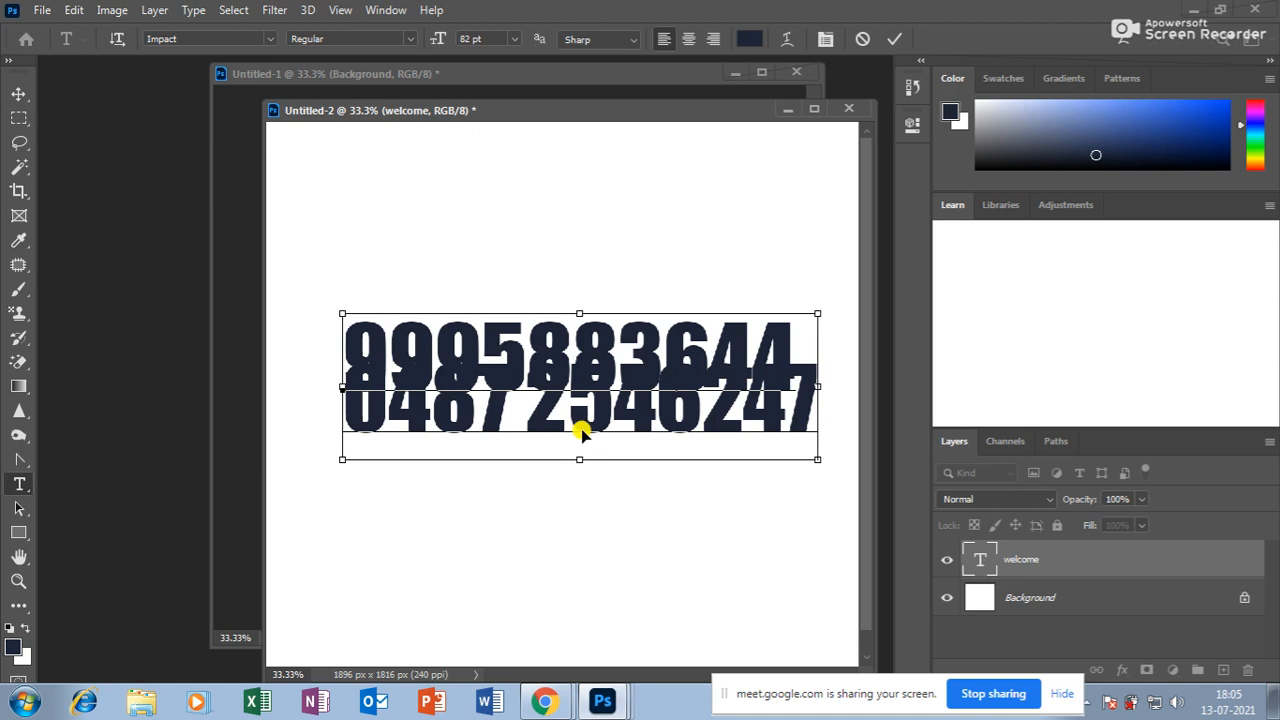
{"action": "key", "text": "ctrl+a"}
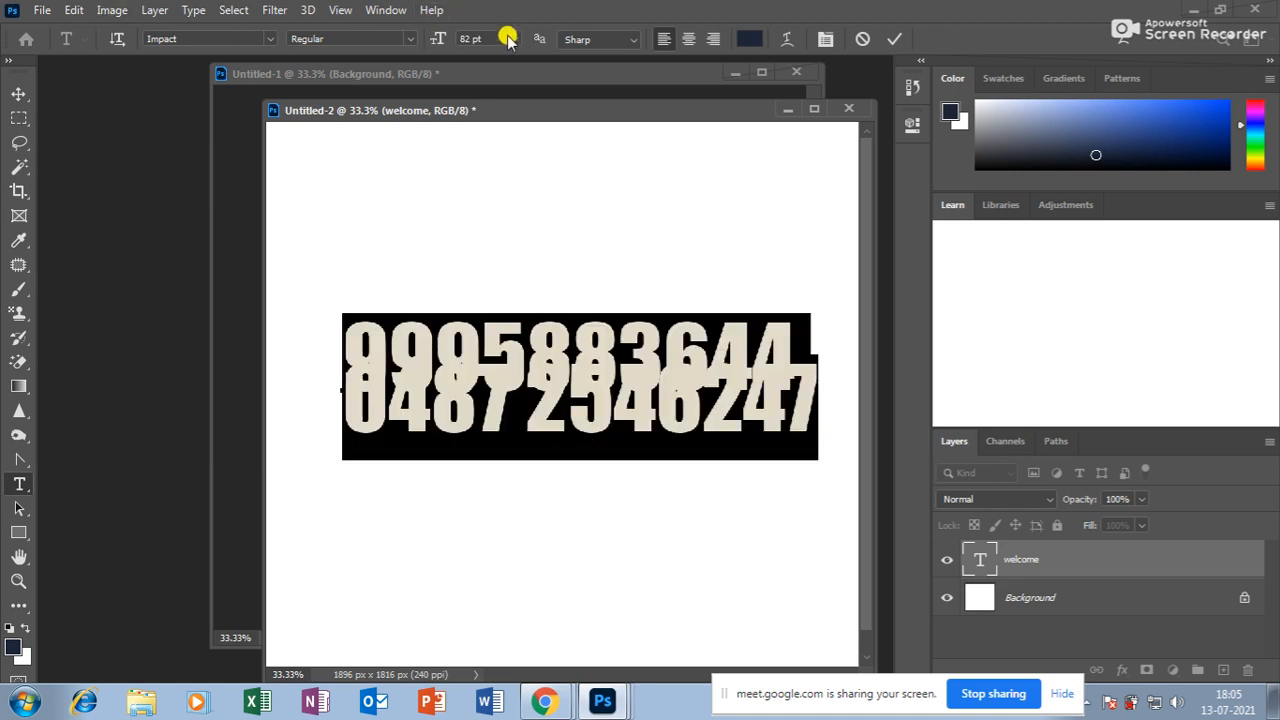
{"action": "left_click", "coordinate": [827, 39]}
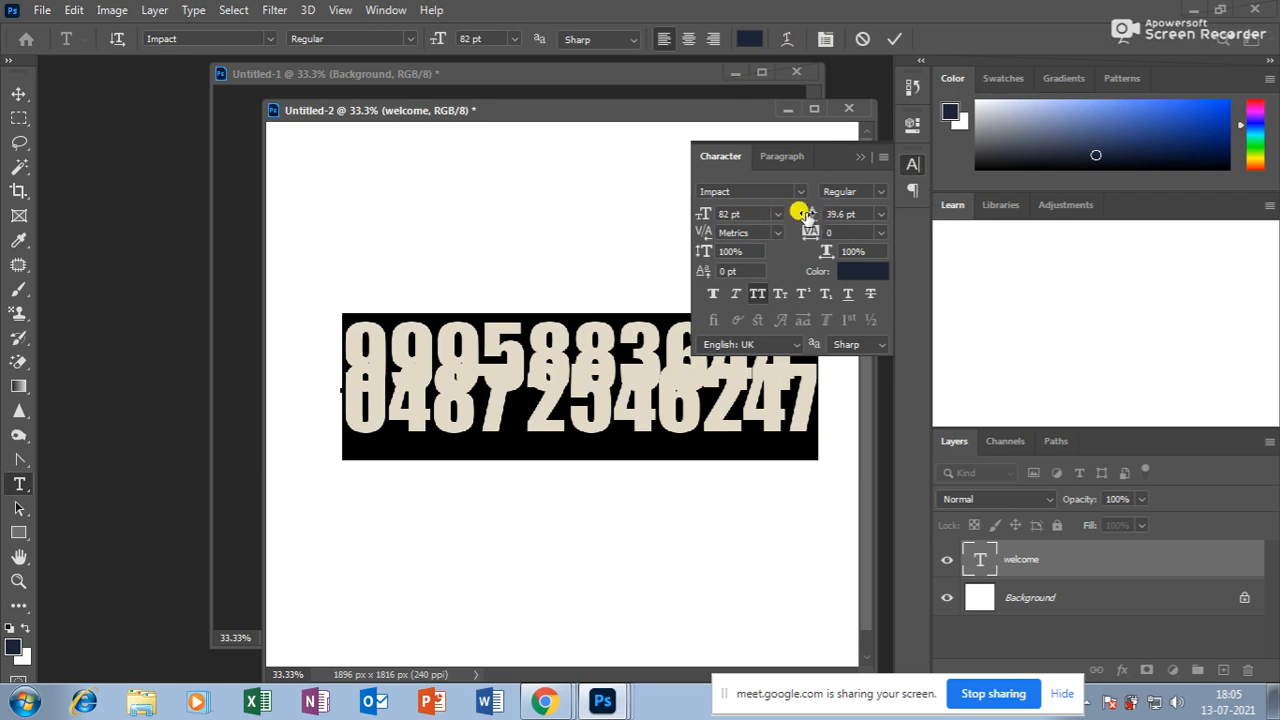
Set leading to (Auto) and shrink both number lines to 44 pt.
{"action": "left_click", "coordinate": [880, 214]}
{"action": "left_click", "coordinate": [847, 233]}
{"action": "left_click", "coordinate": [711, 355]}
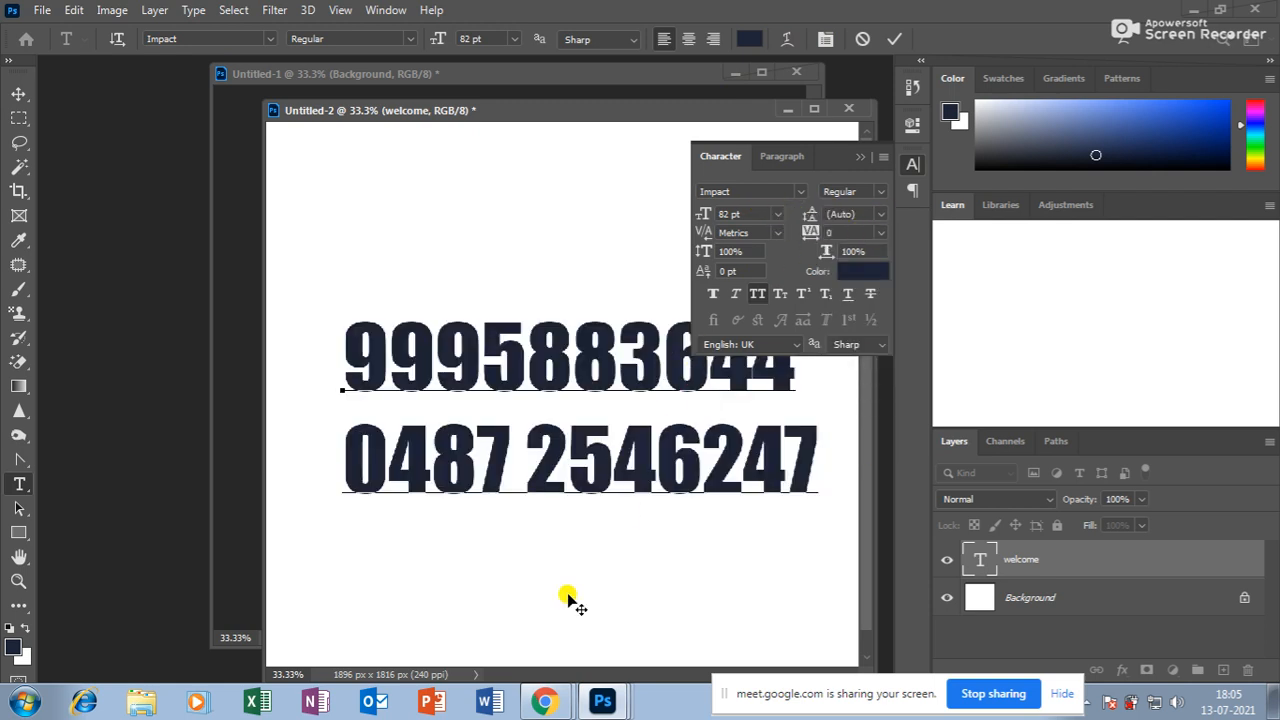
{"action": "left_click_drag", "start_coordinate": [836, 146], "coordinate": [1079, 159]}
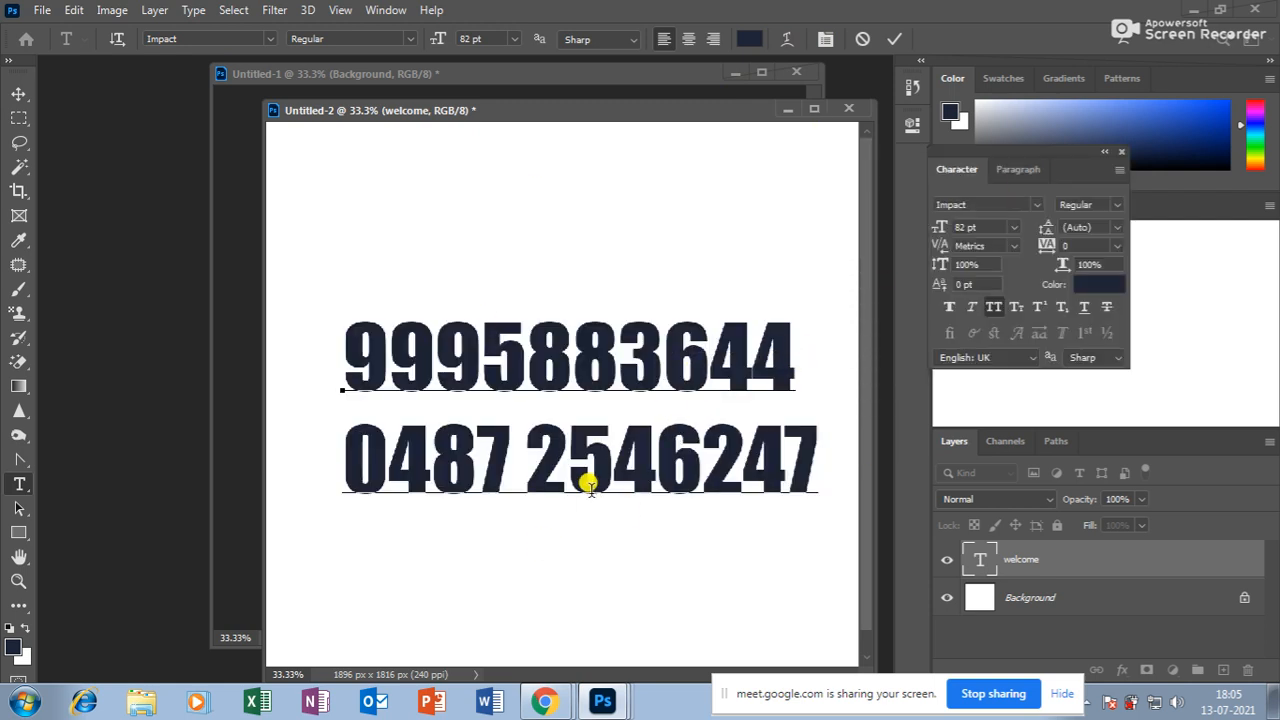
{"action": "key", "text": "ctrl+a"}
{"action": "key", "text": "ctrl+shift+comma"}
{"action": "key", "text": "ctrl+shift+comma"}
{"action": "key", "text": "ctrl+shift+comma"}
{"action": "key", "text": "ctrl+shift+comma"}
{"action": "key", "text": "ctrl+shift+comma"}
{"action": "key", "text": "ctrl+shift+comma"}
{"action": "key", "text": "ctrl+shift+comma"}
{"action": "key", "text": "ctrl+shift+comma"}
{"action": "key", "text": "ctrl+shift+comma"}
{"action": "key", "text": "ctrl+shift+comma"}
{"action": "key", "text": "ctrl+shift+comma"}
{"action": "key", "text": "ctrl+shift+comma"}
{"action": "key", "text": "ctrl+shift+comma"}
{"action": "key", "text": "ctrl+shift+comma"}
{"action": "key", "text": "ctrl+shift+comma"}
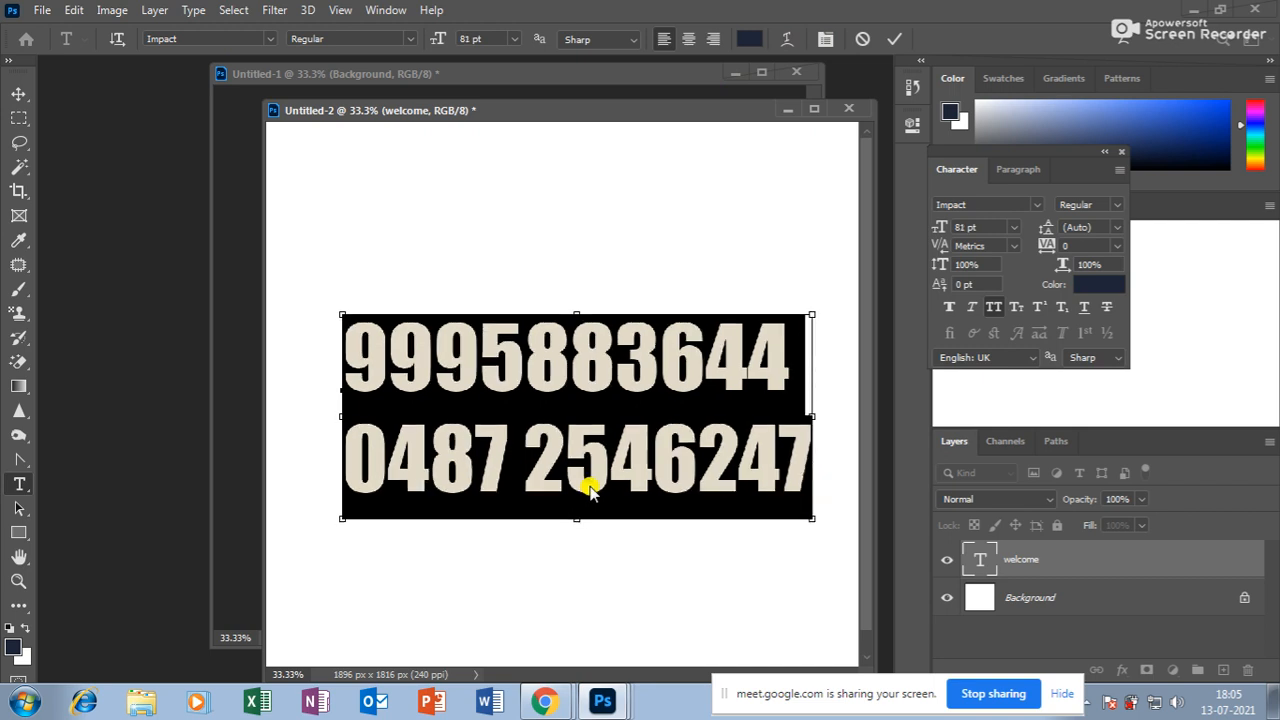
{"action": "key", "text": "ctrl+shift+comma"}
{"action": "key", "text": "ctrl+shift+comma"}
{"action": "key", "text": "ctrl+shift+comma"}
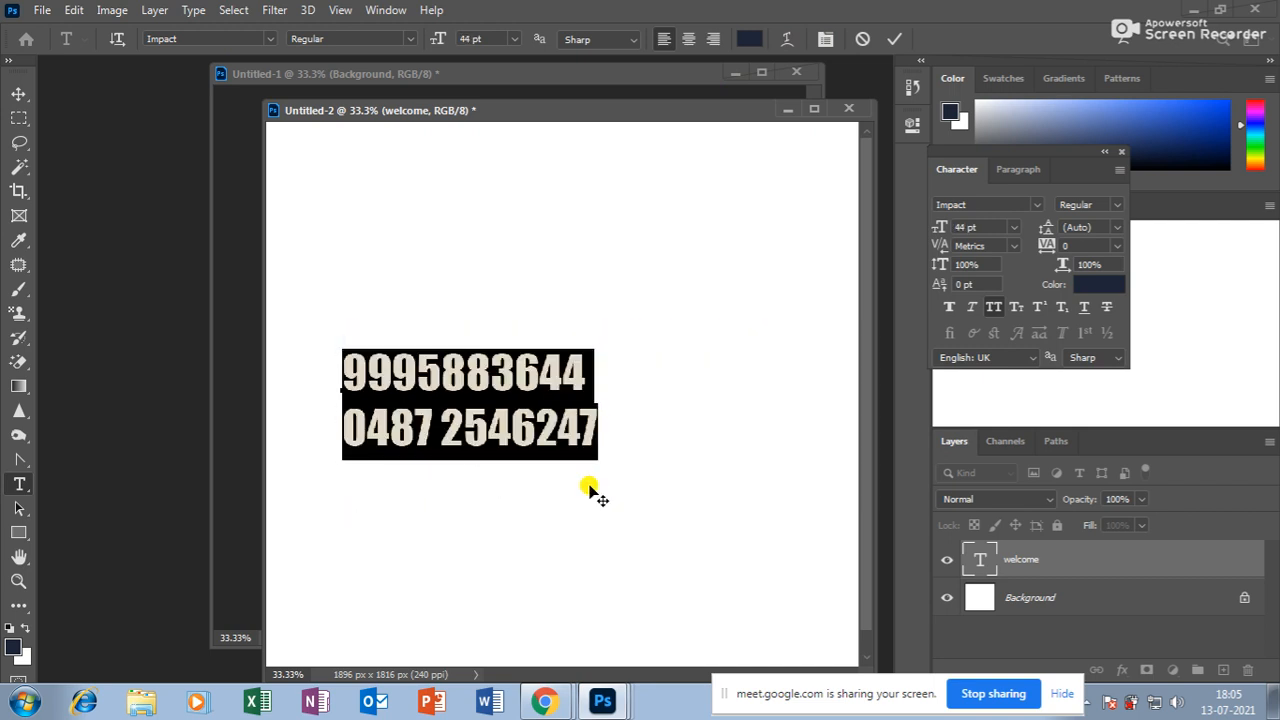
Right-align the number lines and move the text block right of the canvas centre.
{"action": "left_click", "coordinate": [558, 428]}
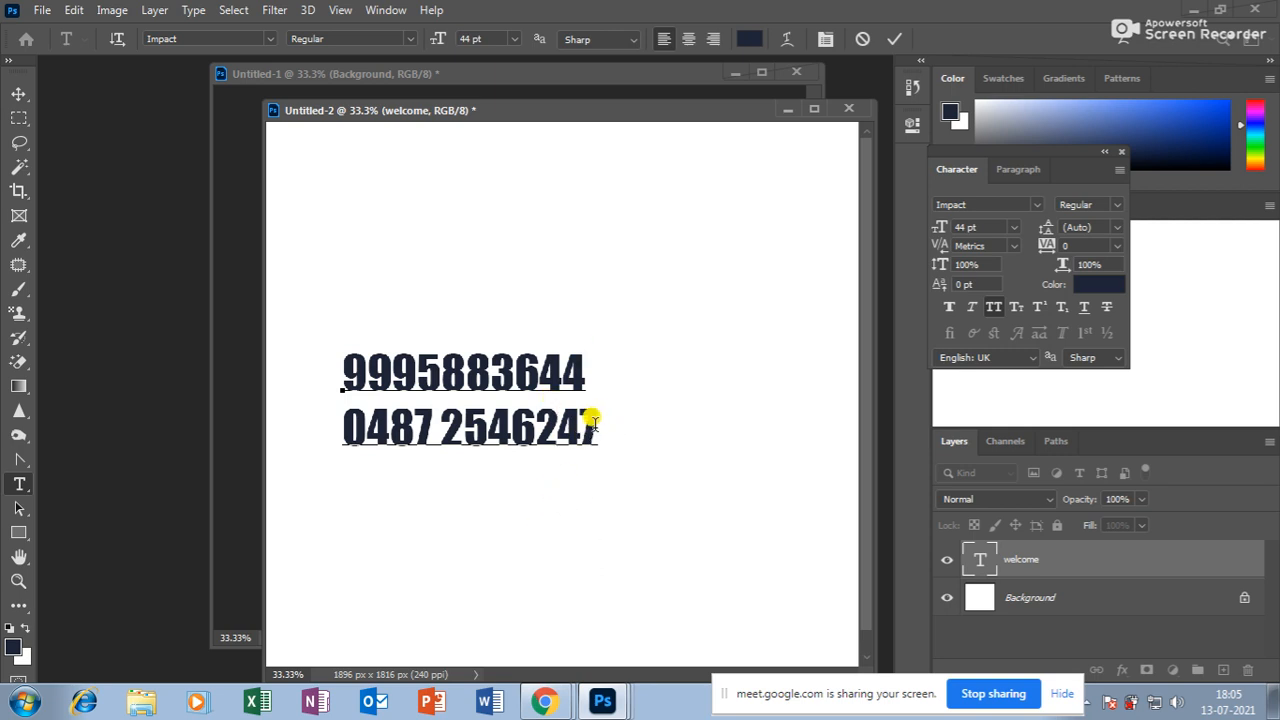
{"action": "left_click_drag", "start_coordinate": [593, 422], "coordinate": [206, 317]}
{"action": "left_click", "coordinate": [713, 39]}
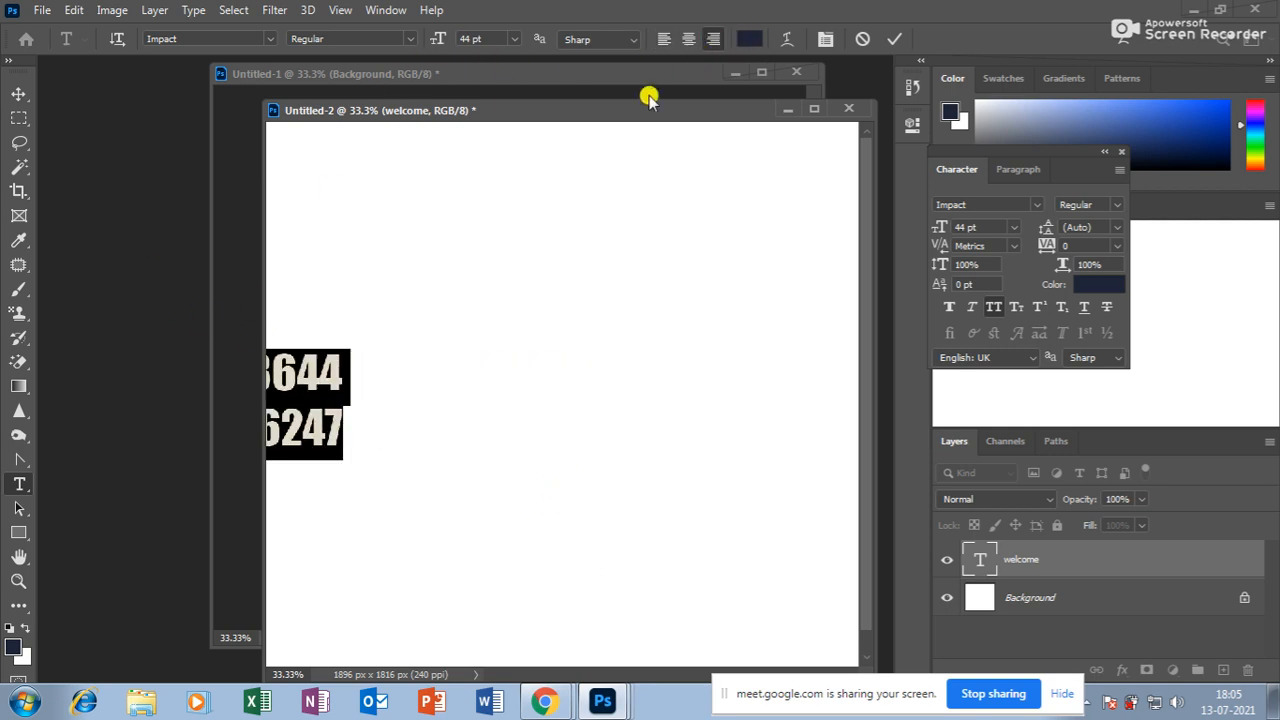
{"action": "left_click", "coordinate": [19, 92]}
{"action": "left_click_drag", "start_coordinate": [306, 368], "coordinate": [784, 352]}
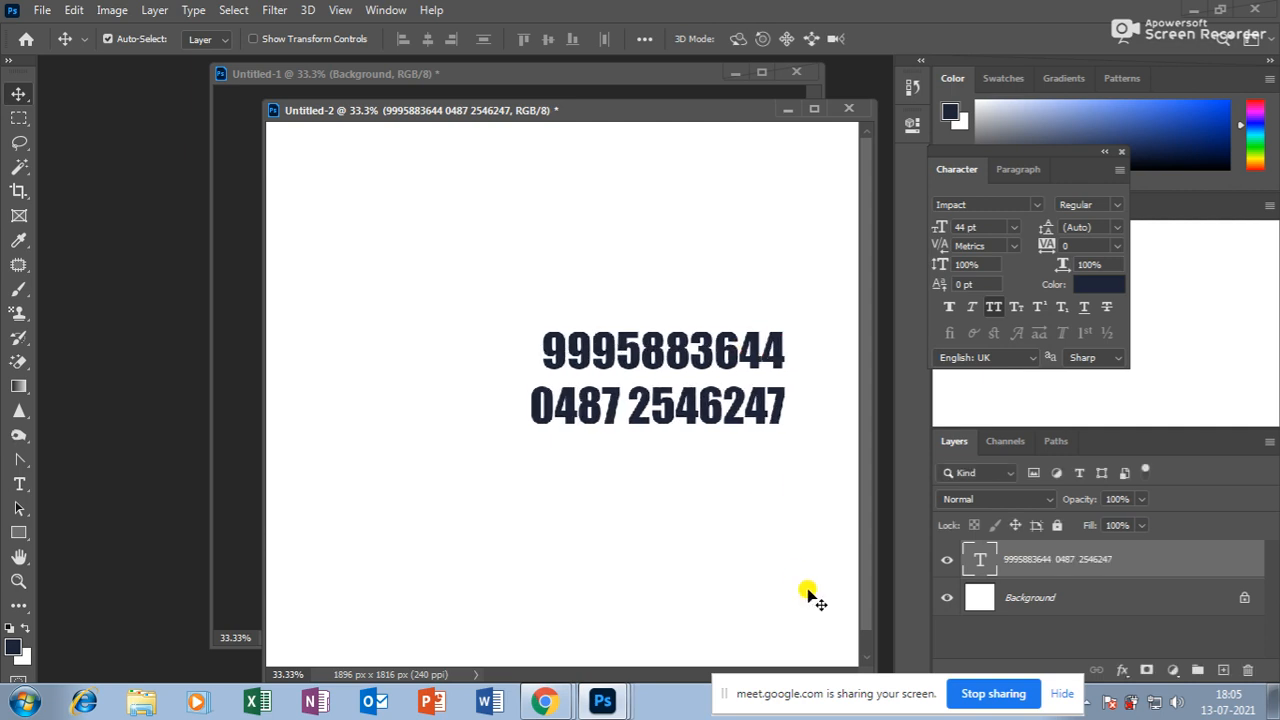
{"action": "left_click", "coordinate": [19, 484]}
Keep the number lines right-aligned and colour them bright blue.
{"action": "left_click", "coordinate": [551, 345]}
{"action": "key", "text": "ctrl+a"}
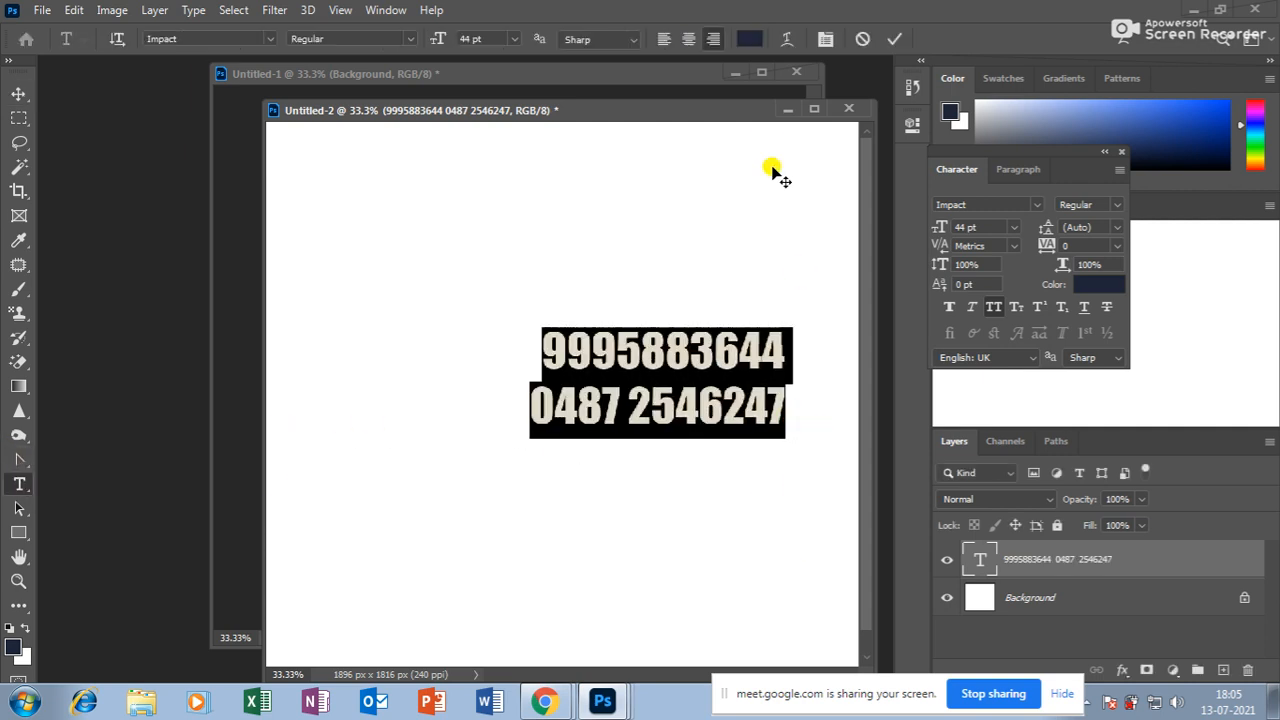
{"action": "left_click", "coordinate": [688, 39]}
{"action": "left_click", "coordinate": [665, 39]}
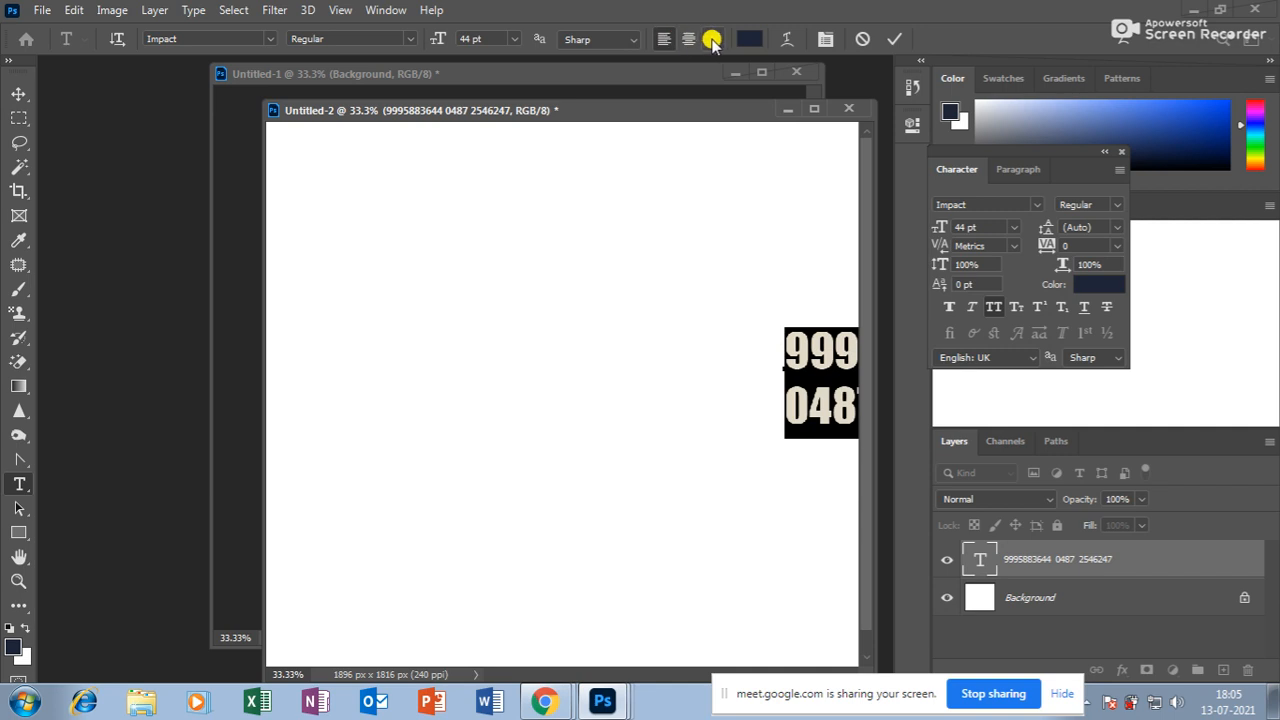
{"action": "left_click", "coordinate": [711, 39]}
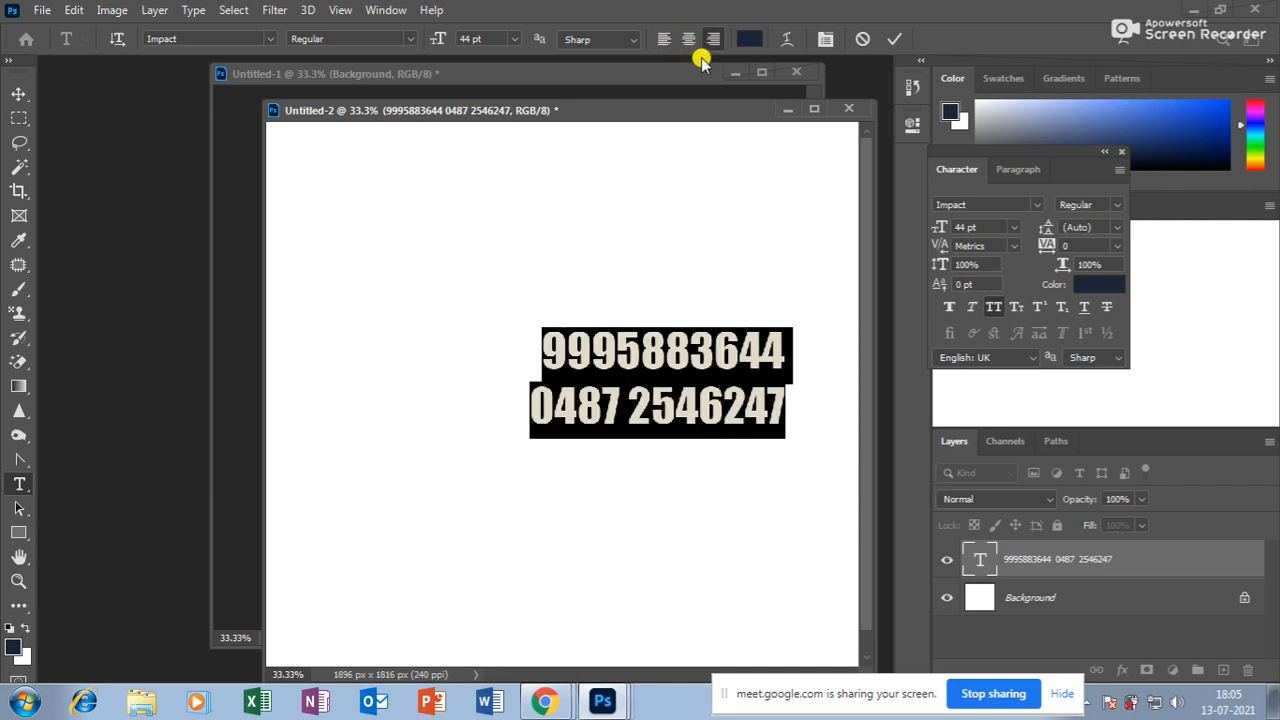
{"action": "left_click", "coordinate": [749, 39]}
{"action": "left_click_drag", "start_coordinate": [562, 206], "coordinate": [700, 92]}
{"action": "left_click", "coordinate": [817, 121]}
Replace the numbers with WELCOME and move it to the canvas centre.
{"action": "left_click", "coordinate": [683, 385]}
{"action": "key", "text": "ctrl+a"}
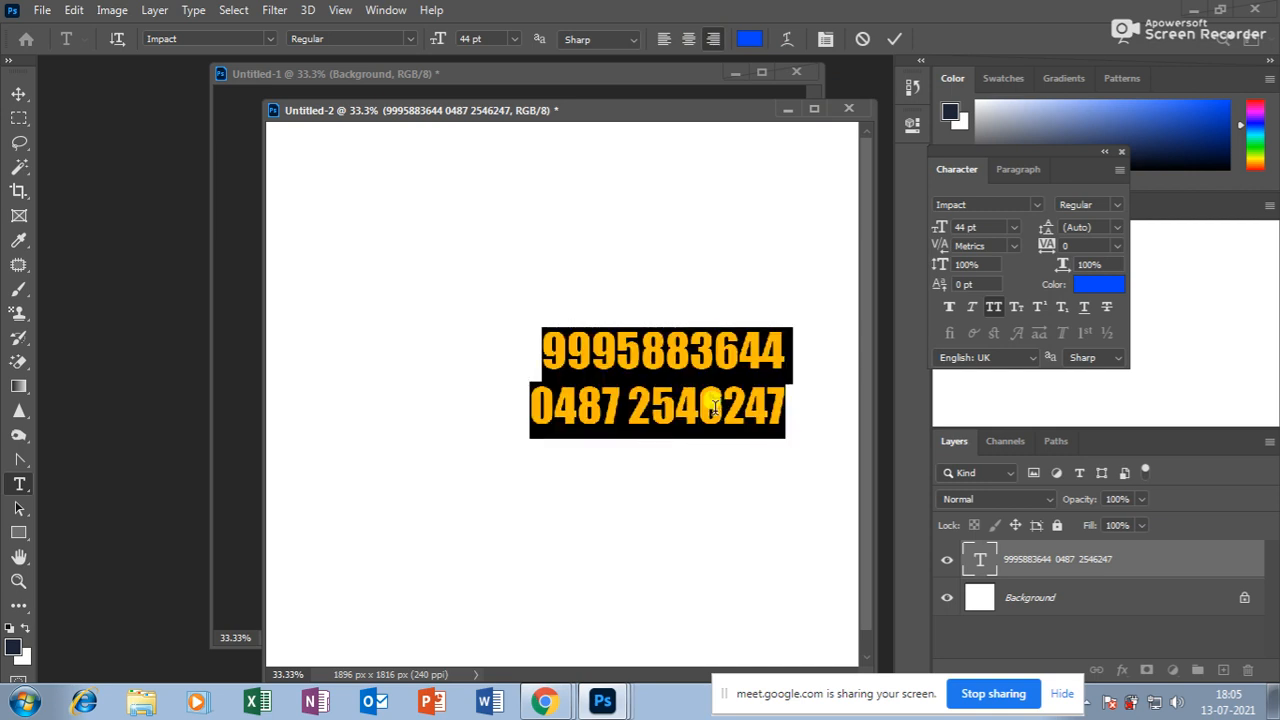
{"action": "type", "text": "WE"}
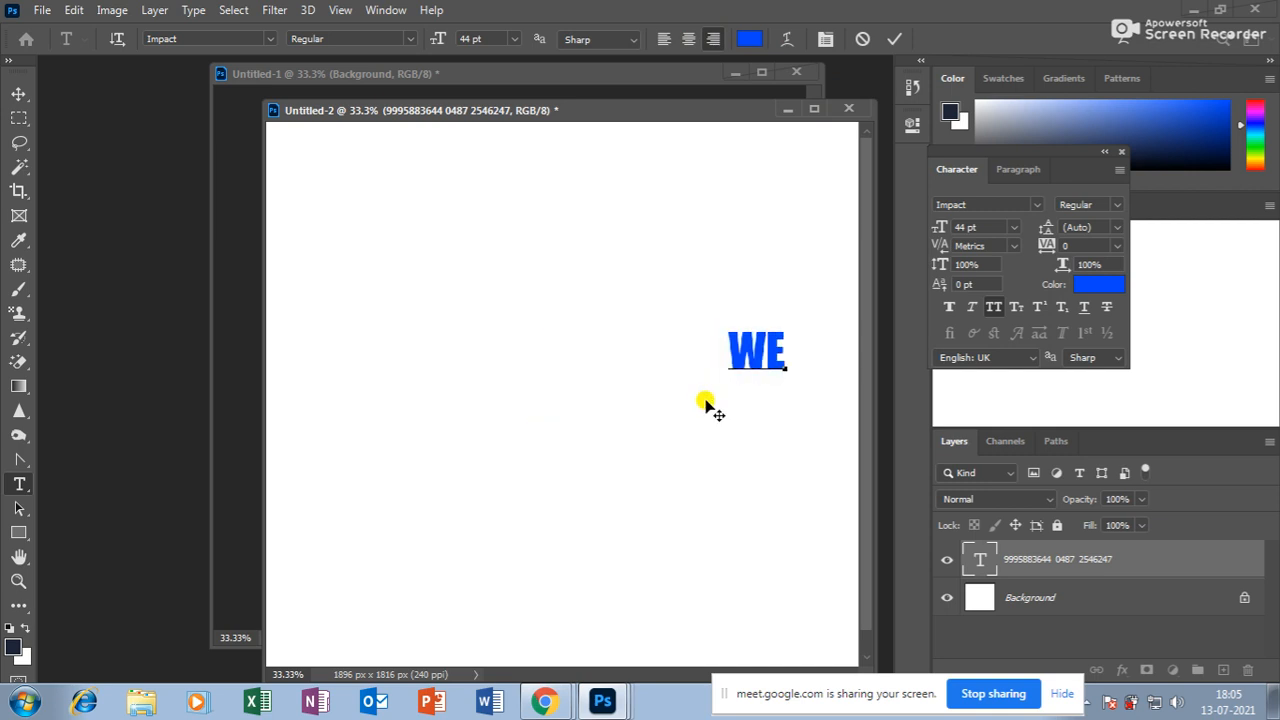
{"action": "type", "text": "LCOME"}
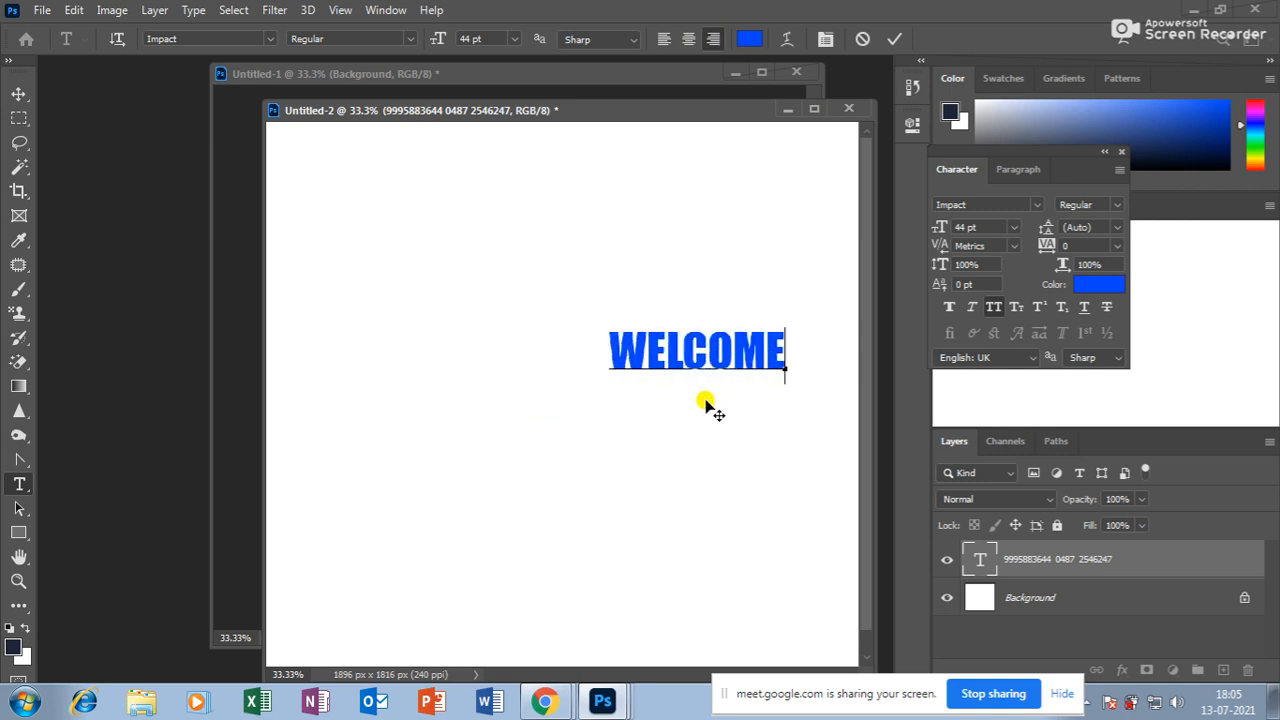
{"action": "left_click", "coordinate": [18, 93]}
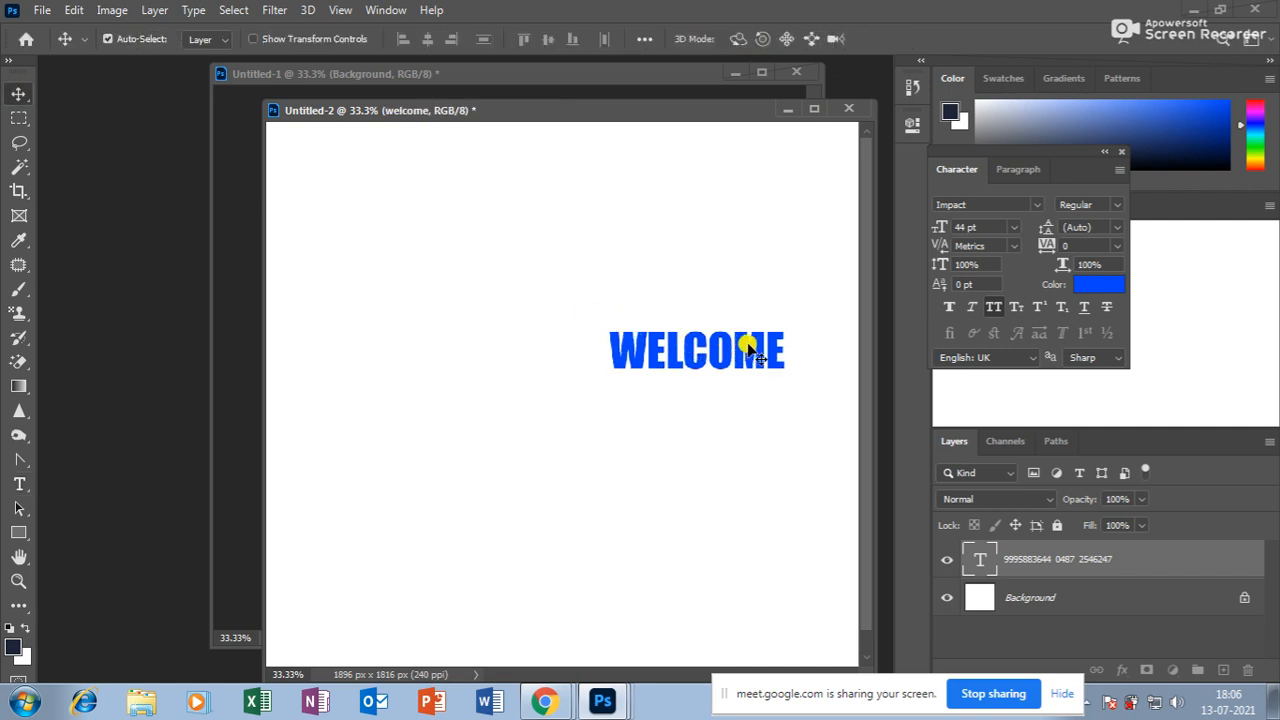
{"action": "left_click_drag", "start_coordinate": [749, 337], "coordinate": [630, 370]}
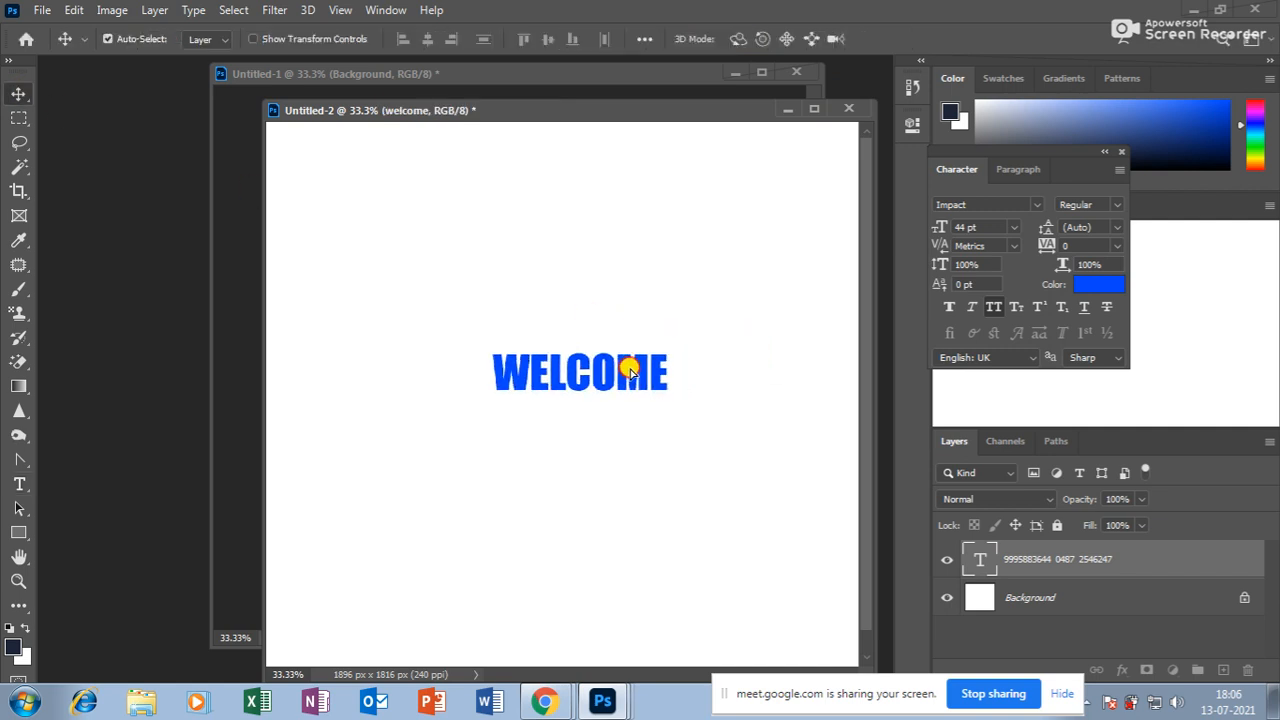
Zoom in on WELCOME and select all of its text for editing.
{"action": "left_click", "coordinate": [18, 581]}
{"action": "left_click", "coordinate": [632, 404]}
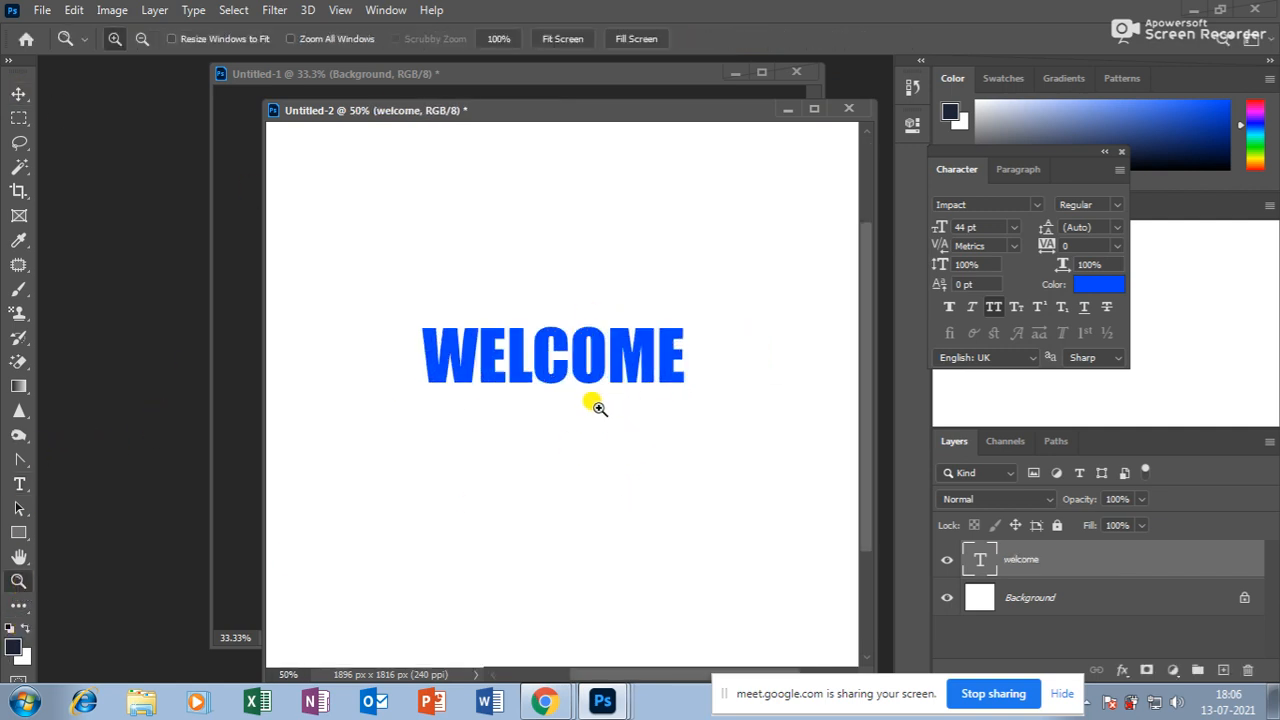
{"action": "left_click", "coordinate": [19, 483]}
{"action": "left_click", "coordinate": [546, 352]}
{"action": "double_click", "coordinate": [546, 352]}
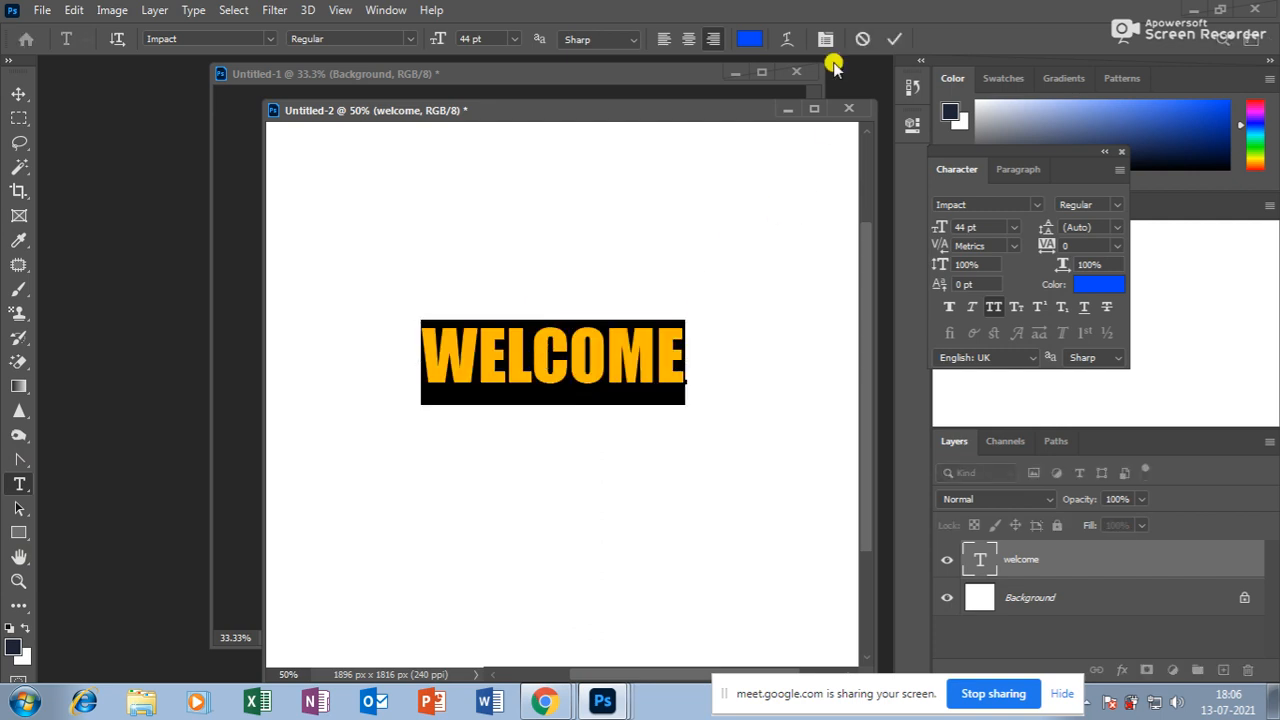
Warp WELCOME with the Arc style, Bend 0 and Vertical Distortion +37.
{"action": "left_click", "coordinate": [788, 40]}
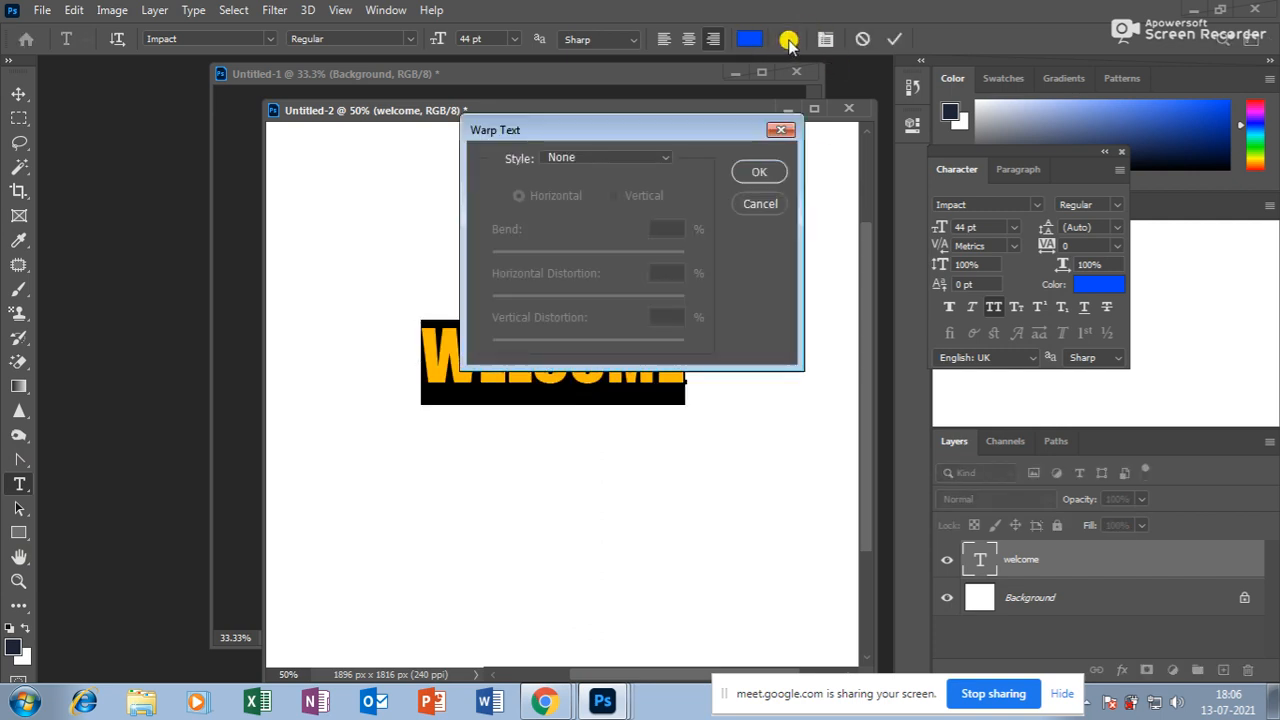
{"action": "left_click_drag", "start_coordinate": [622, 129], "coordinate": [800, 130]}
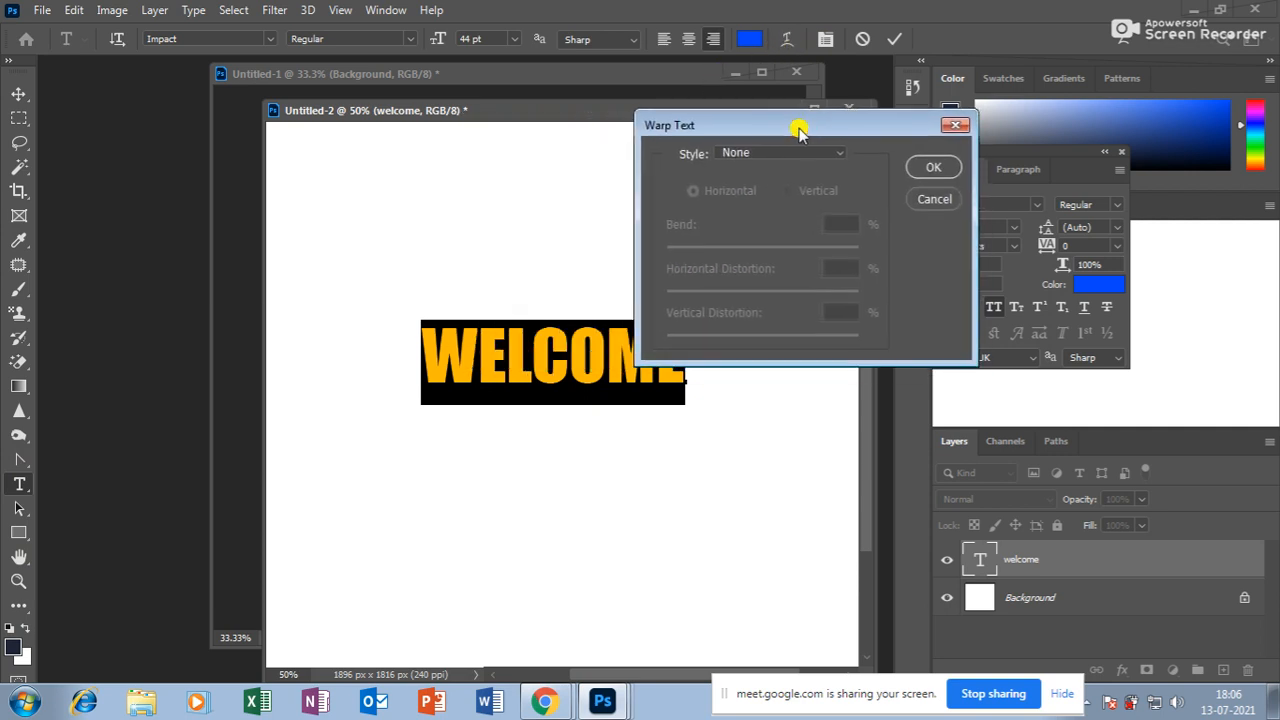
{"action": "left_click", "coordinate": [840, 156]}
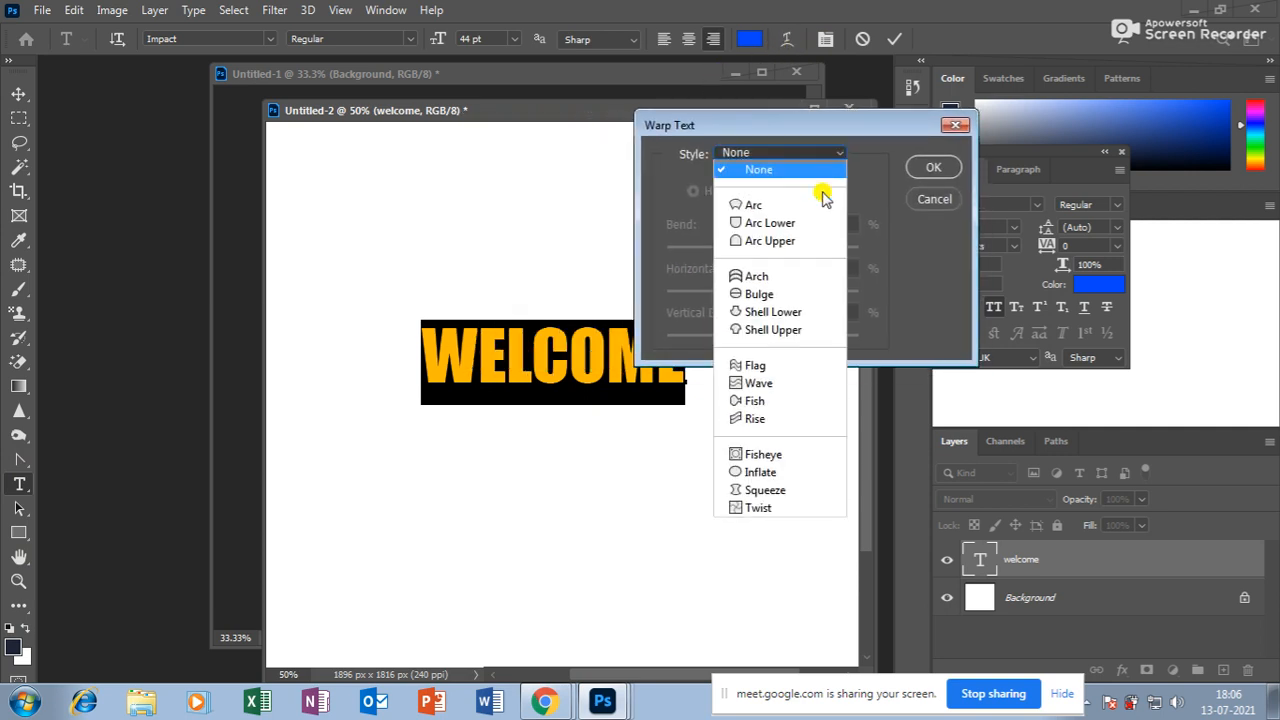
{"action": "left_click", "coordinate": [798, 205]}
{"action": "left_click_drag", "start_coordinate": [778, 122], "coordinate": [950, 115]}
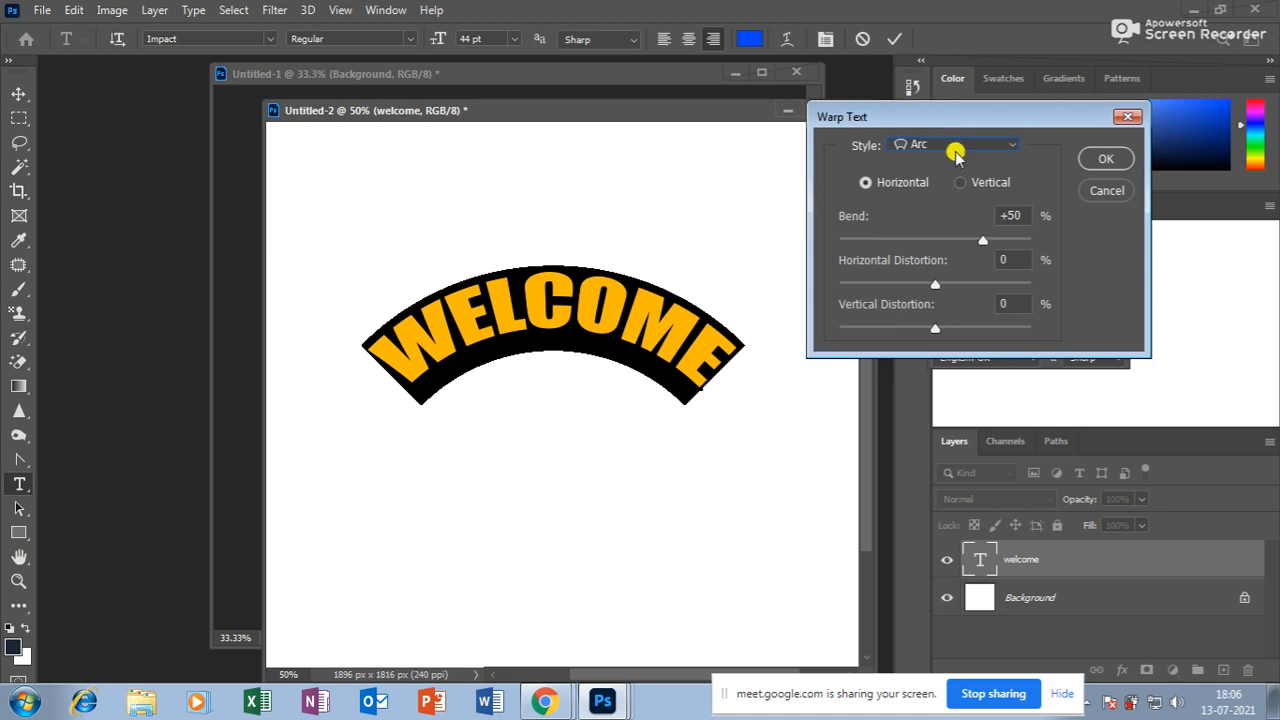
{"action": "left_click_drag", "start_coordinate": [983, 249], "coordinate": [931, 252]}
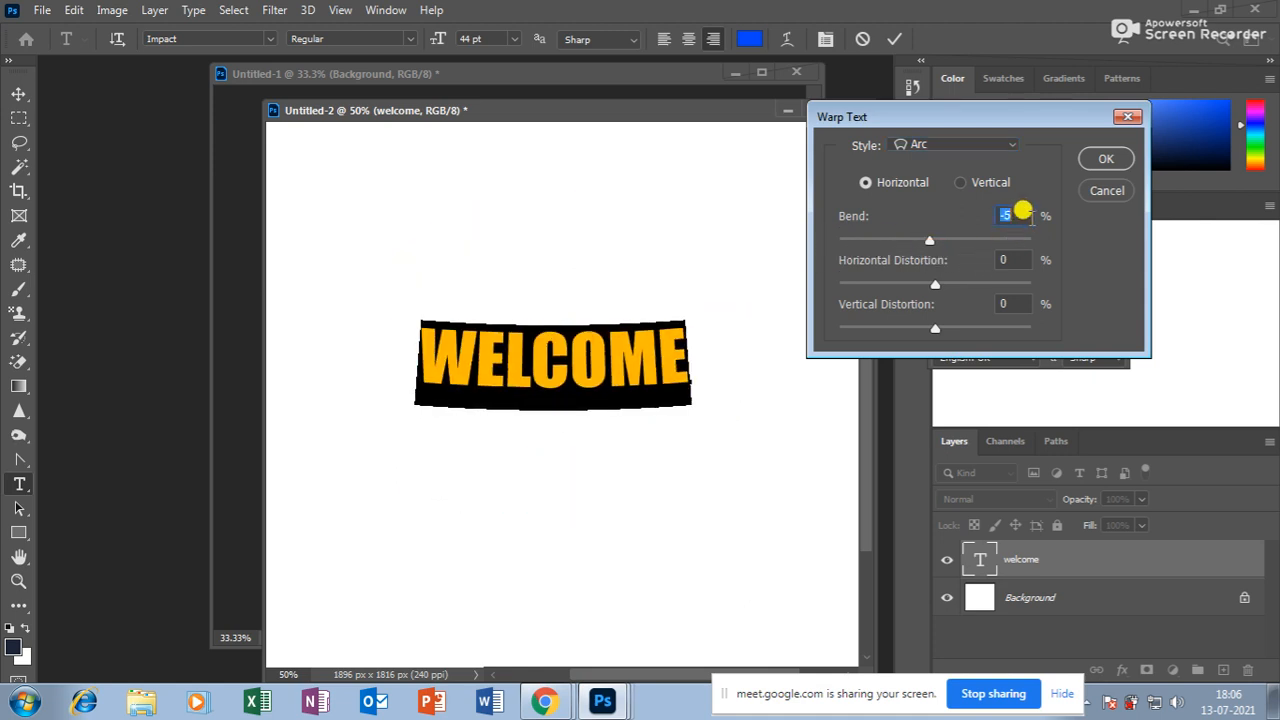
{"action": "type", "text": "0"}
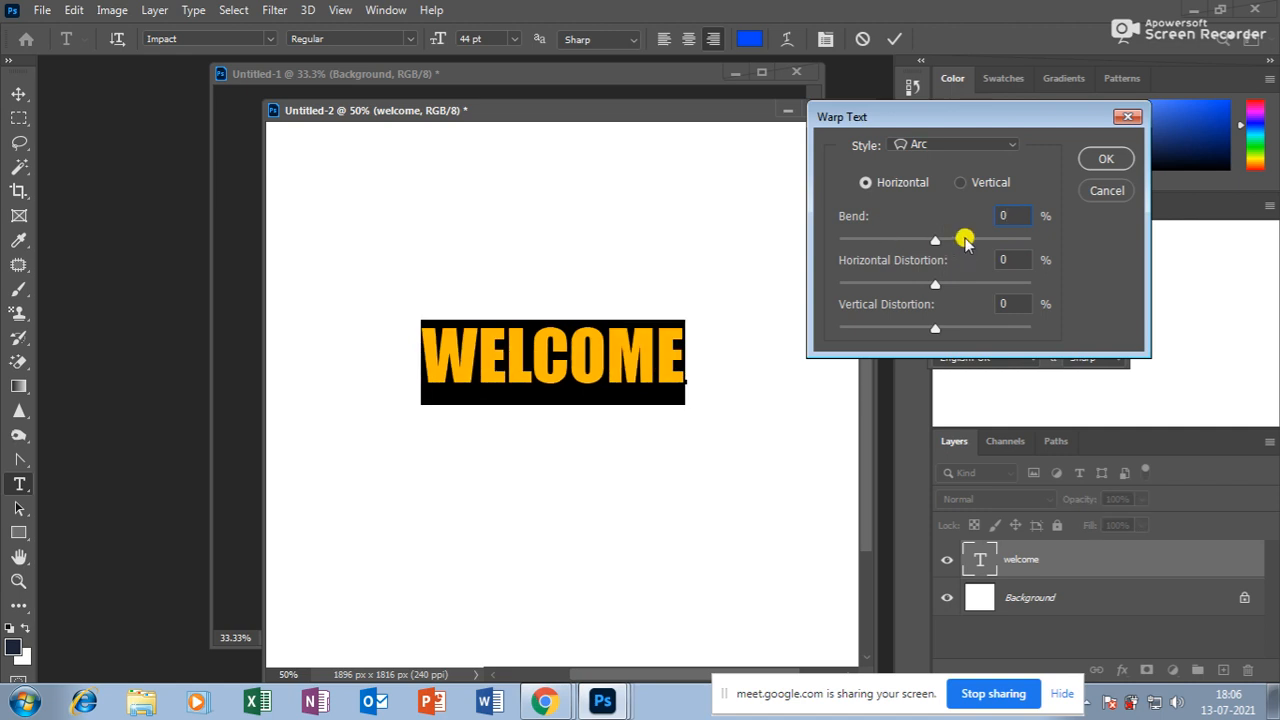
{"action": "left_click_drag", "start_coordinate": [932, 286], "coordinate": [968, 330]}
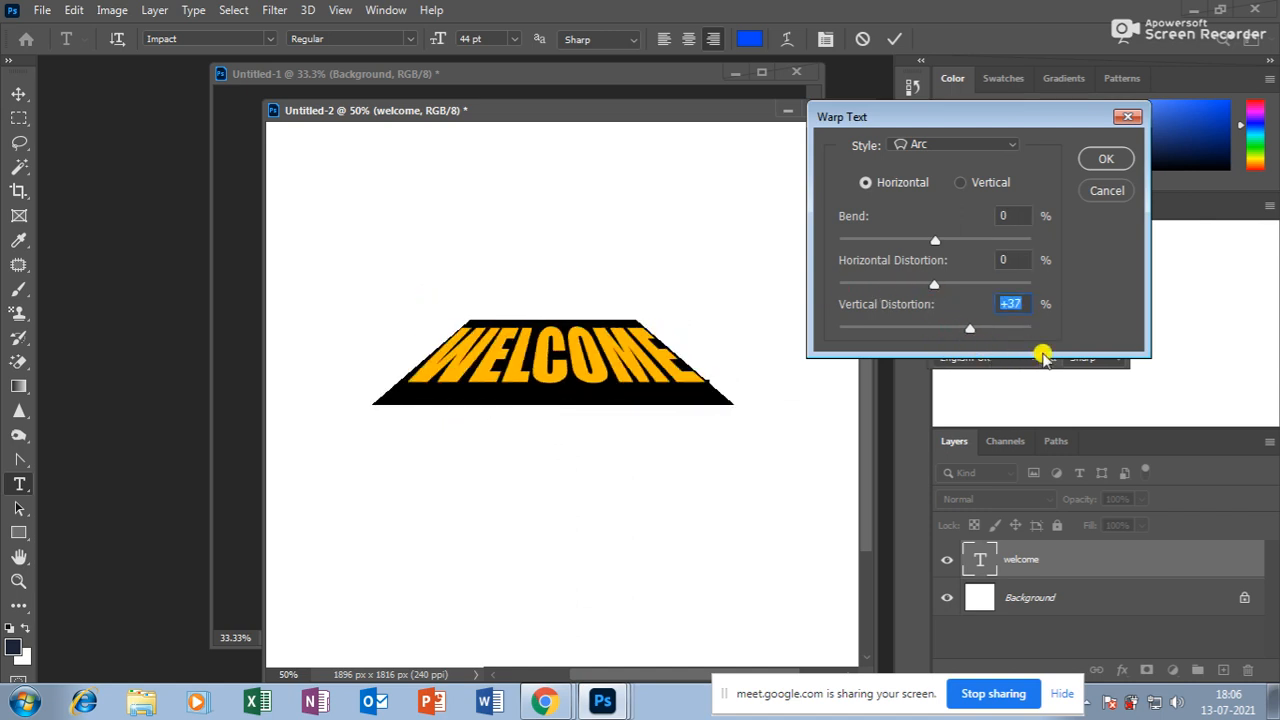
{"action": "left_click", "coordinate": [1111, 160]}
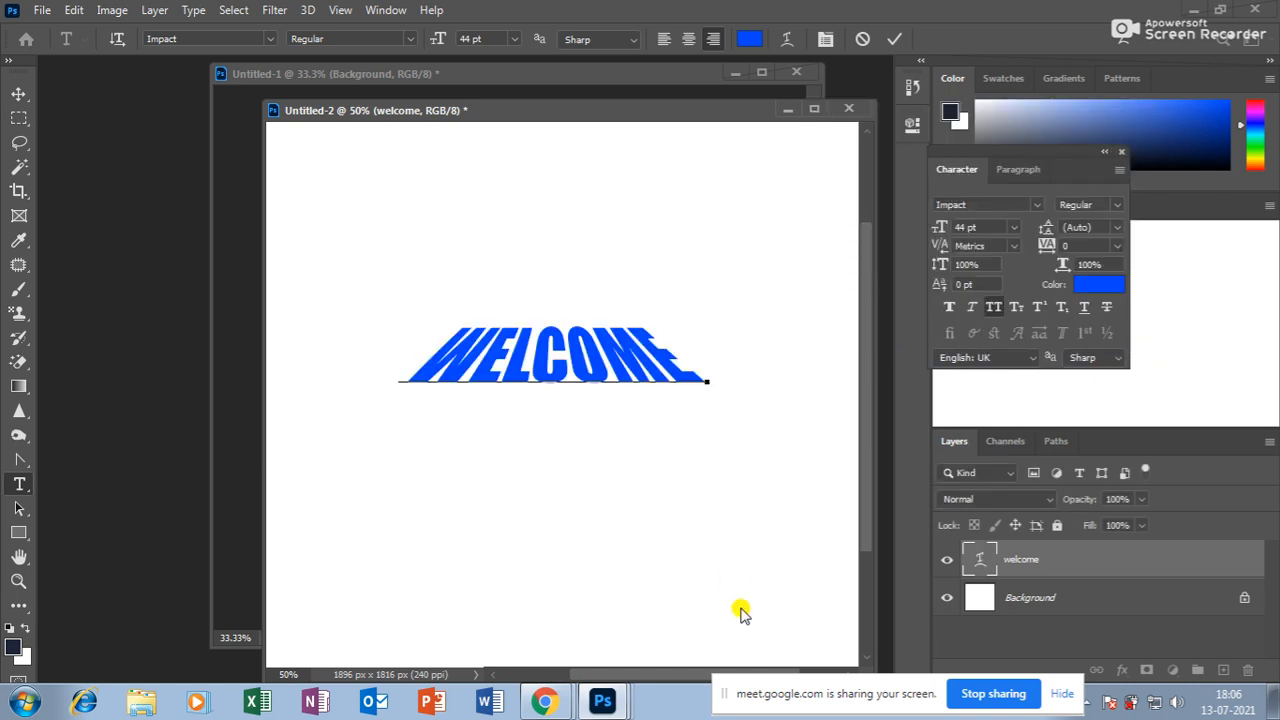
Try a Flag warp on WELCOME and cancel it.
{"action": "key", "text": "ctrl+a"}
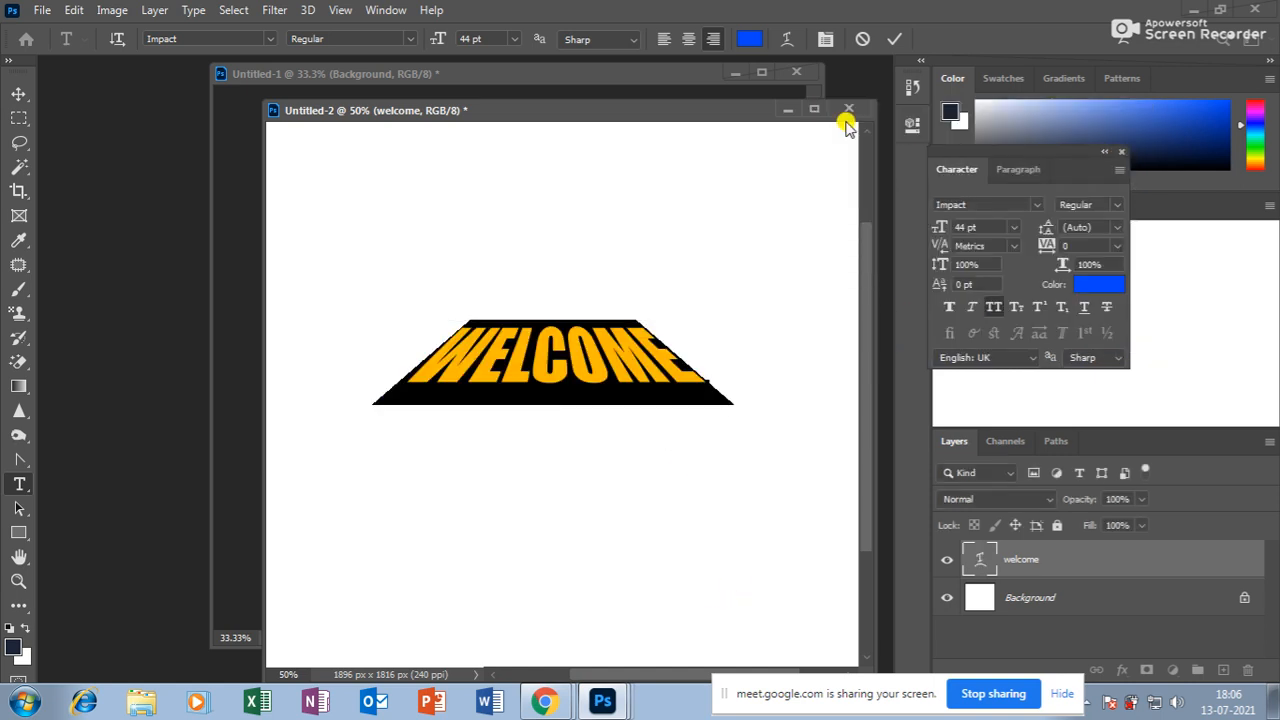
{"action": "left_click", "coordinate": [786, 40]}
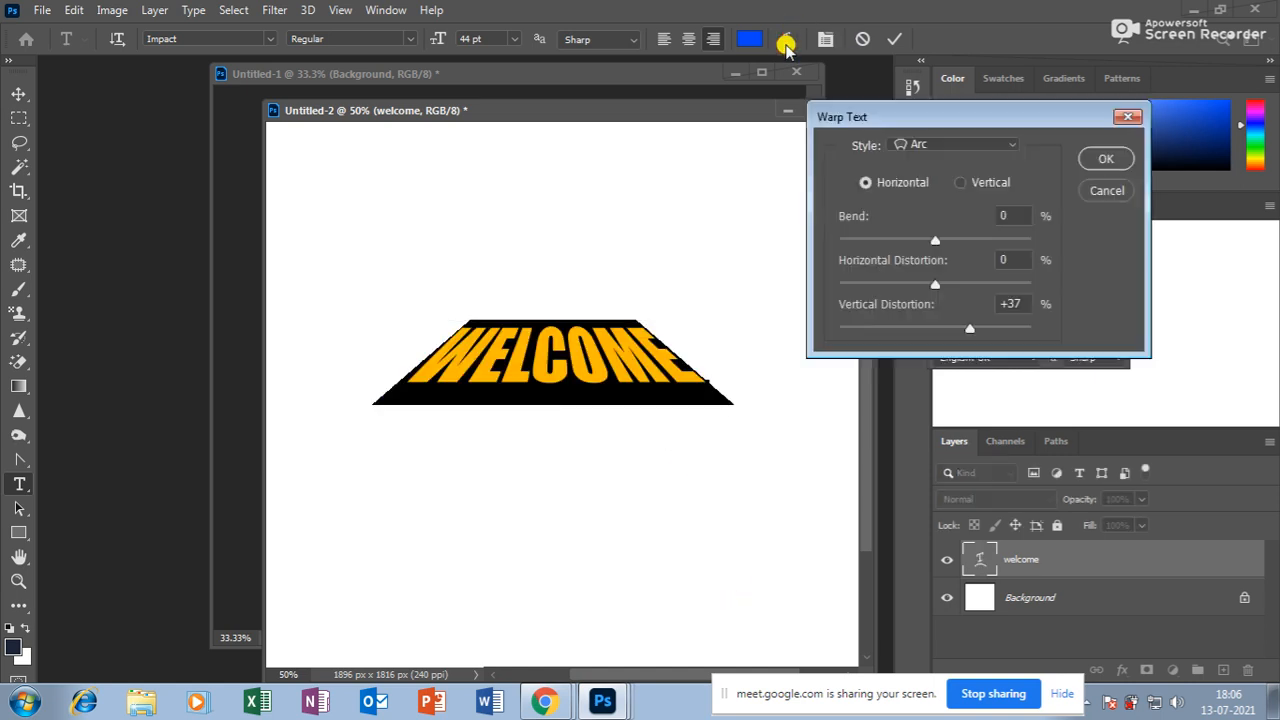
{"action": "left_click", "coordinate": [996, 146]}
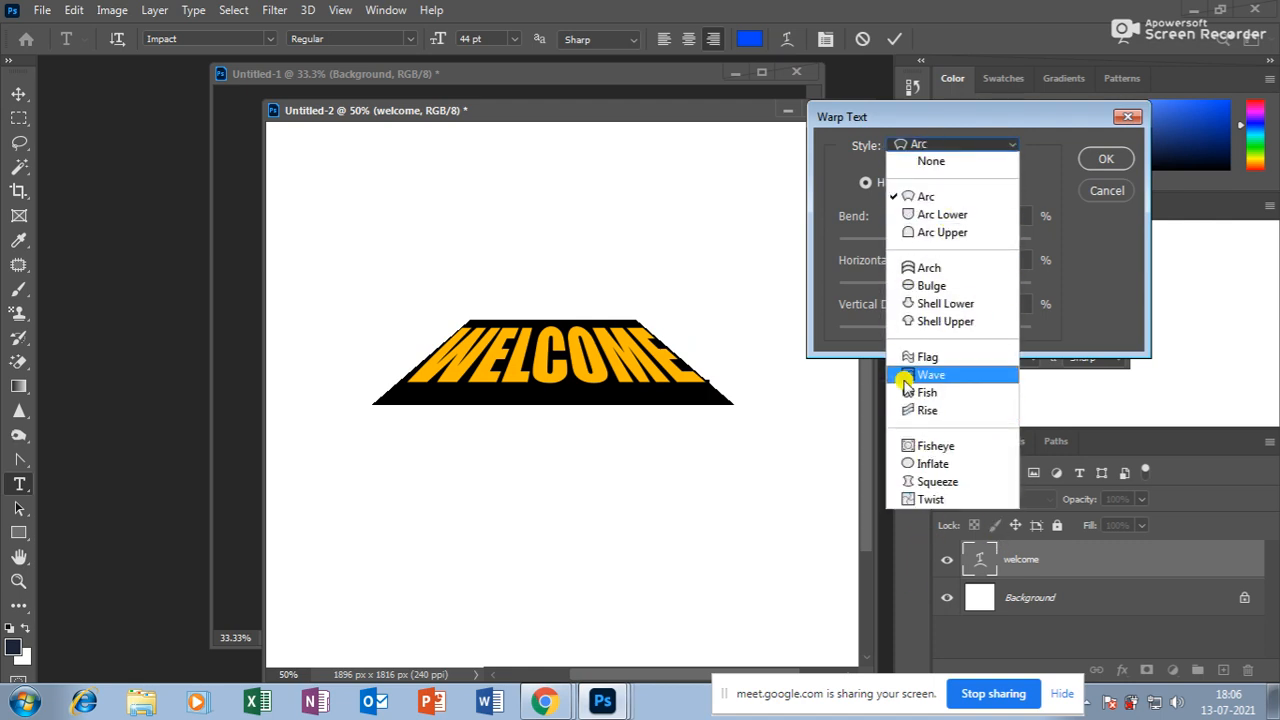
{"action": "left_click", "coordinate": [932, 358]}
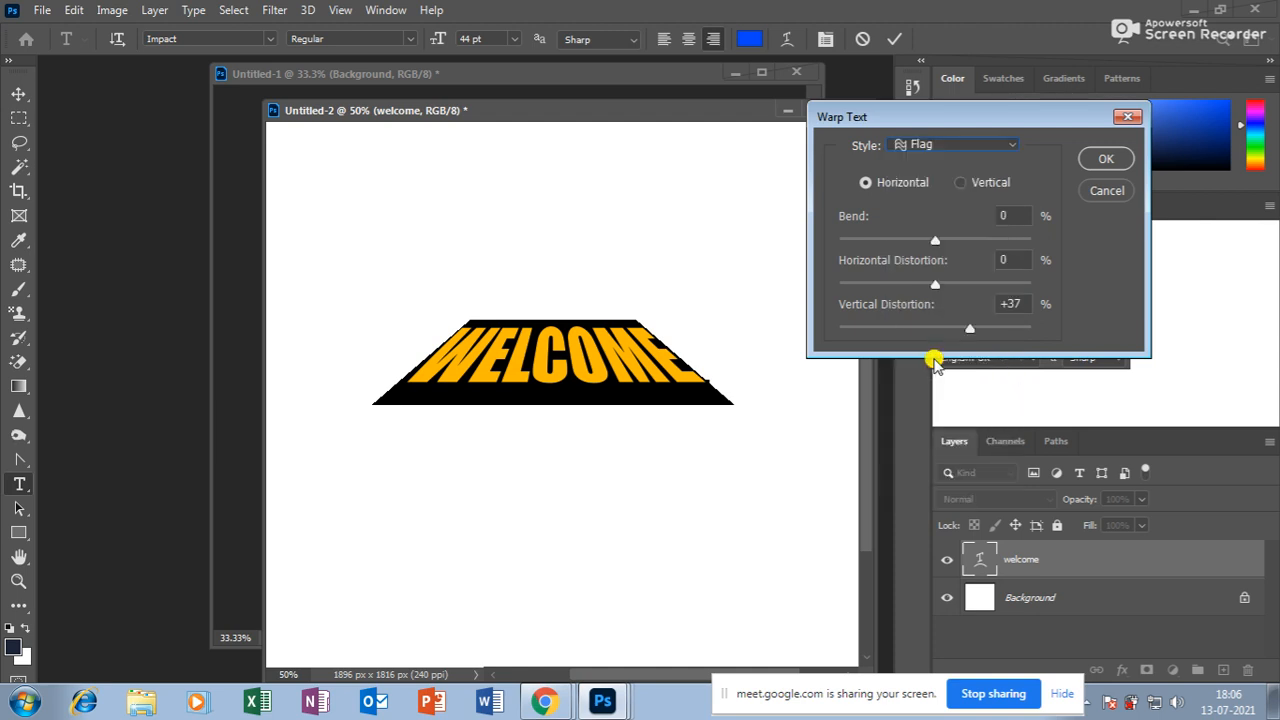
{"action": "mouse_move", "coordinate": [935, 240]}
{"action": "left_mouse_down"}
{"action": "mouse_move", "coordinate": [997, 240]}
{"action": "mouse_move", "coordinate": [982, 240]}
{"action": "left_mouse_up"}
{"action": "left_click", "coordinate": [1103, 191]}
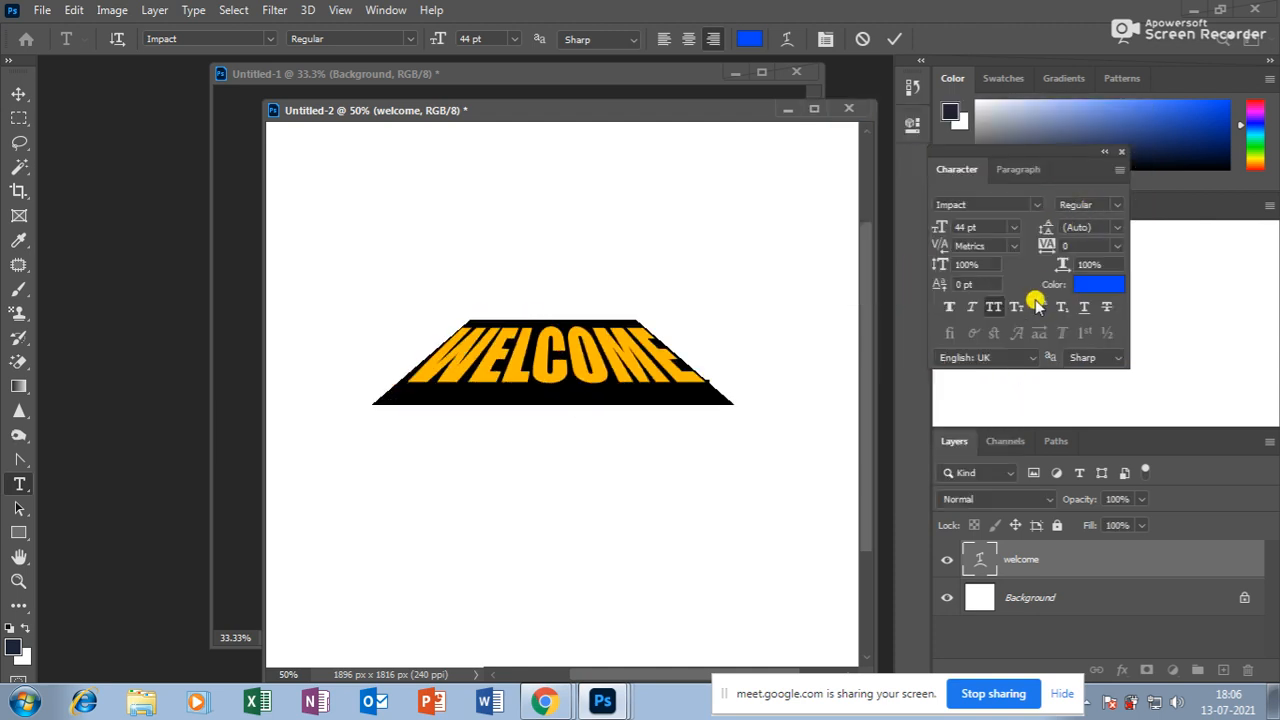
Undo the Arc warp with Ctrl+Z and reselect the WELCOME text.
{"action": "left_click", "coordinate": [19, 94]}
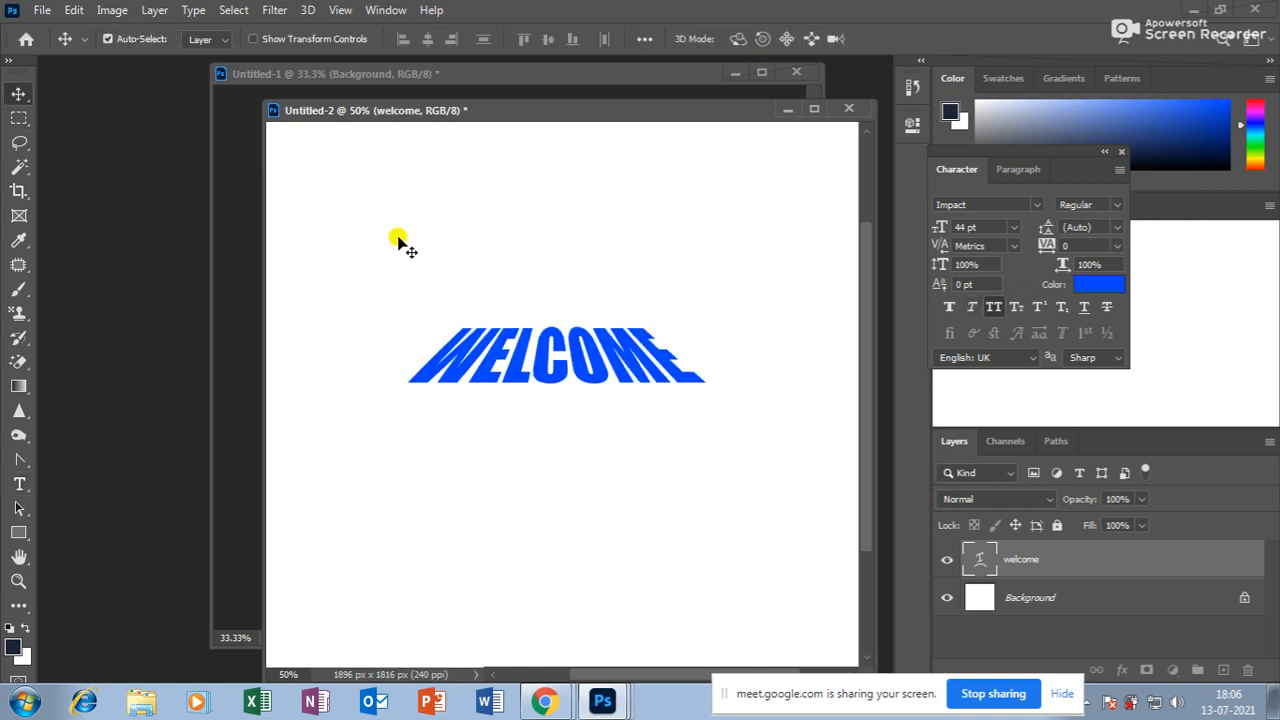
{"action": "key", "text": "ctrl+z"}
{"action": "left_click", "coordinate": [19, 484]}
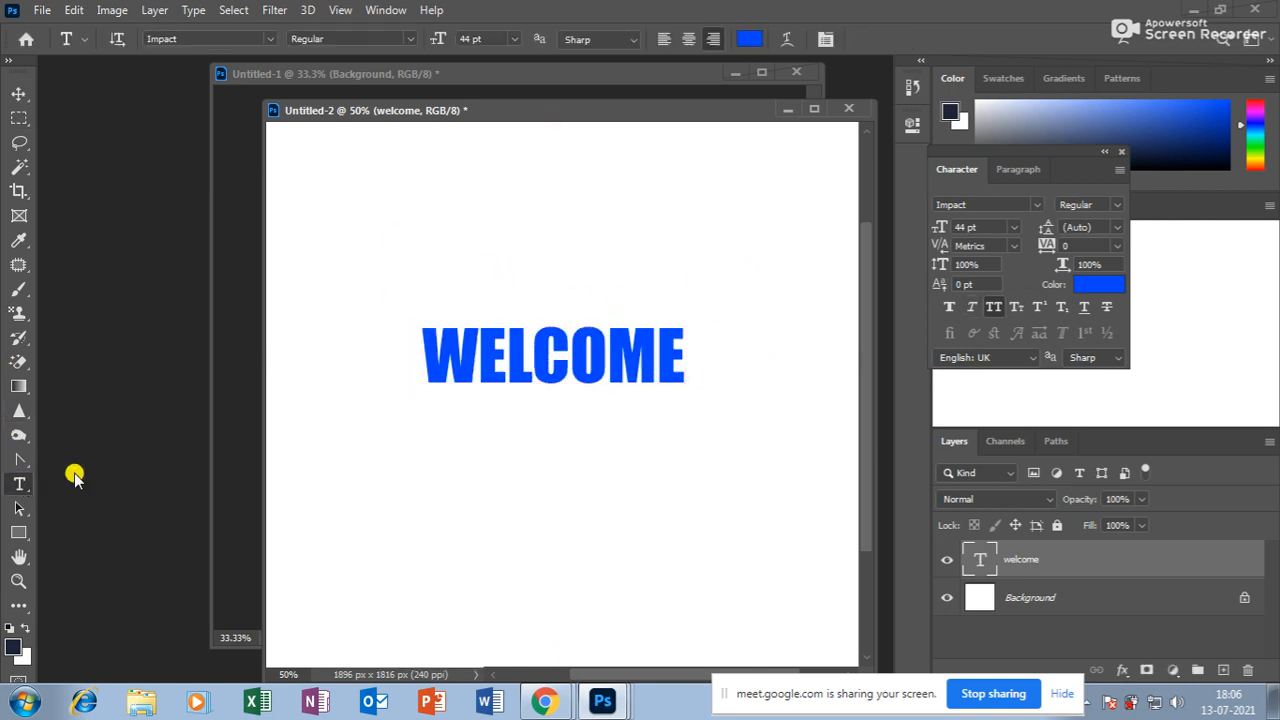
{"action": "left_click_drag", "start_coordinate": [432, 354], "coordinate": [448, 356]}
{"action": "double_click", "coordinate": [447, 356]}
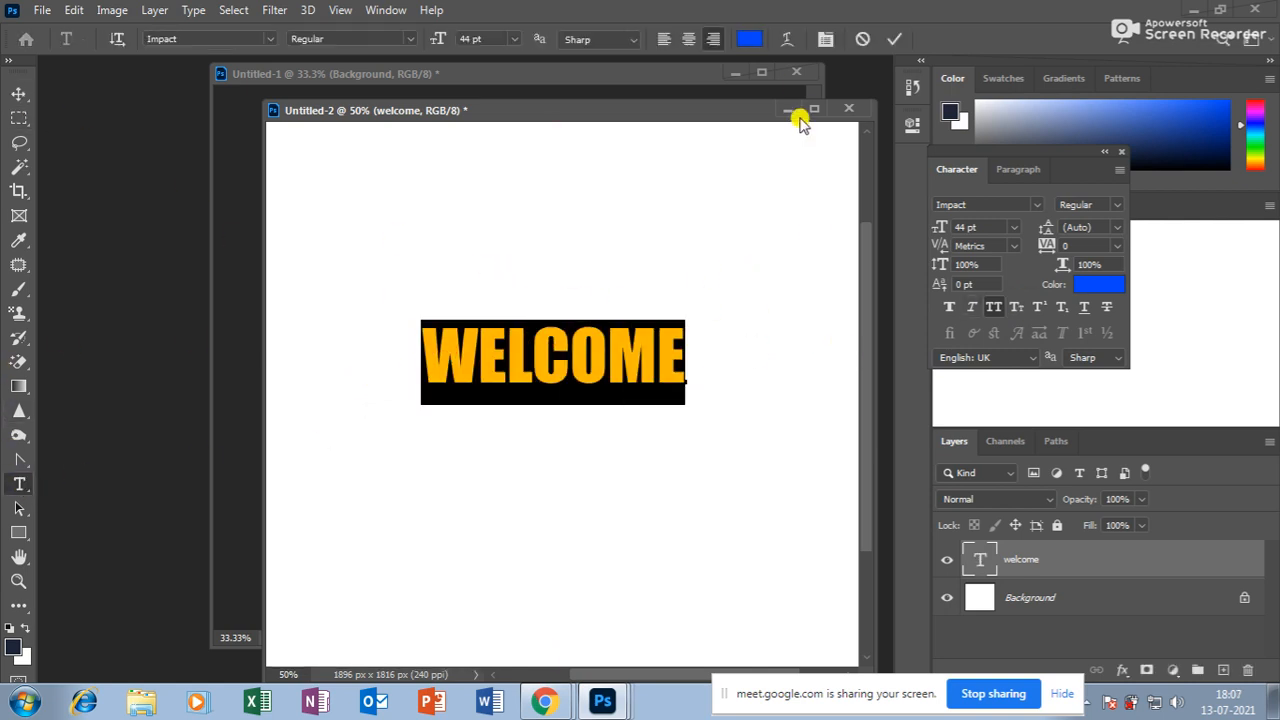
Try a reversed Flag warp with horizontal distortion, then cancel without warping.
{"action": "left_click", "coordinate": [786, 39]}
{"action": "left_click", "coordinate": [950, 144]}
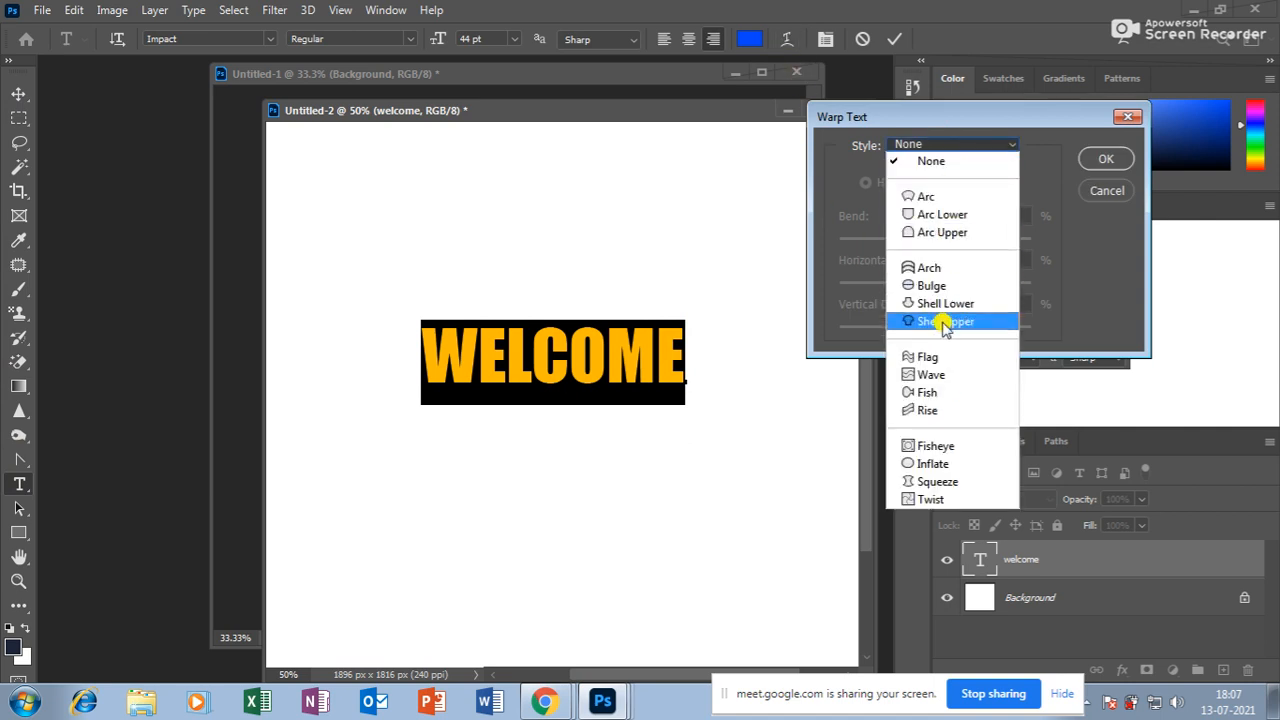
{"action": "left_click", "coordinate": [946, 357]}
{"action": "left_click_drag", "start_coordinate": [983, 240], "coordinate": [866, 240]}
{"action": "mouse_move", "coordinate": [923, 283]}
{"action": "left_mouse_down"}
{"action": "mouse_move", "coordinate": [991, 286]}
{"action": "mouse_move", "coordinate": [936, 284]}
{"action": "left_mouse_up"}
{"action": "left_click", "coordinate": [1105, 190]}
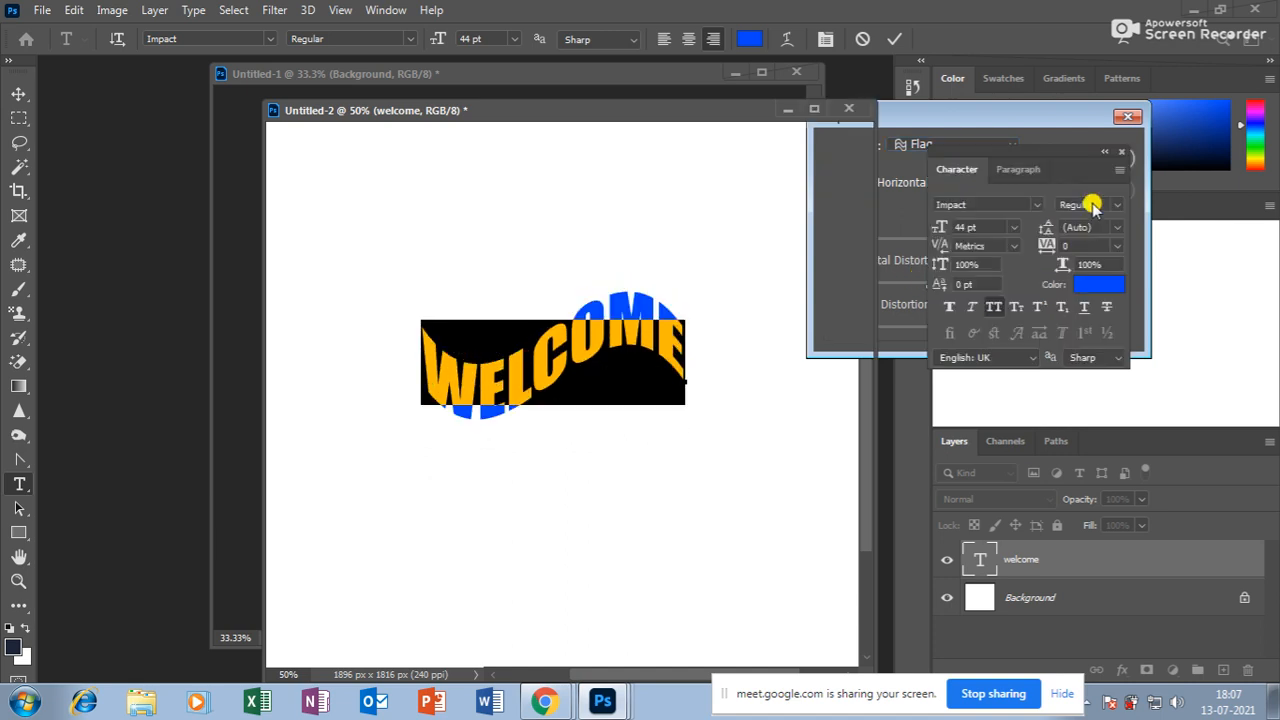
{"action": "left_click", "coordinate": [790, 40]}
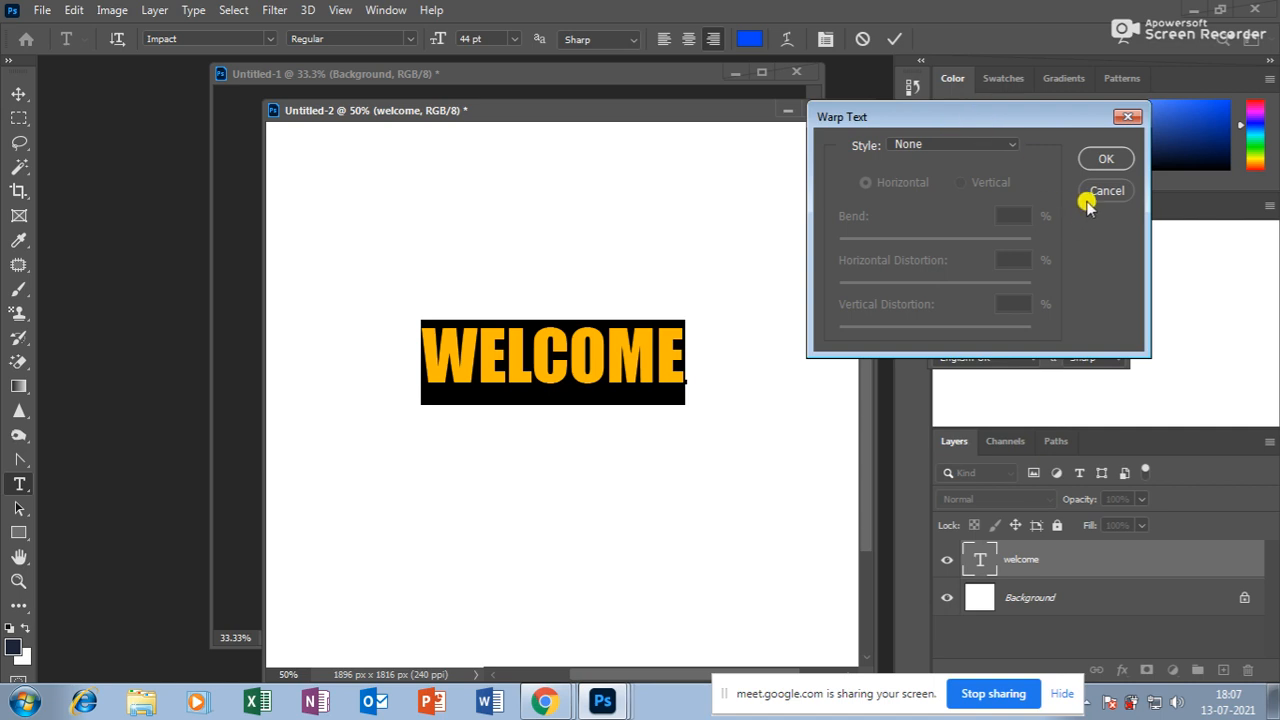
{"action": "left_click", "coordinate": [1090, 194]}
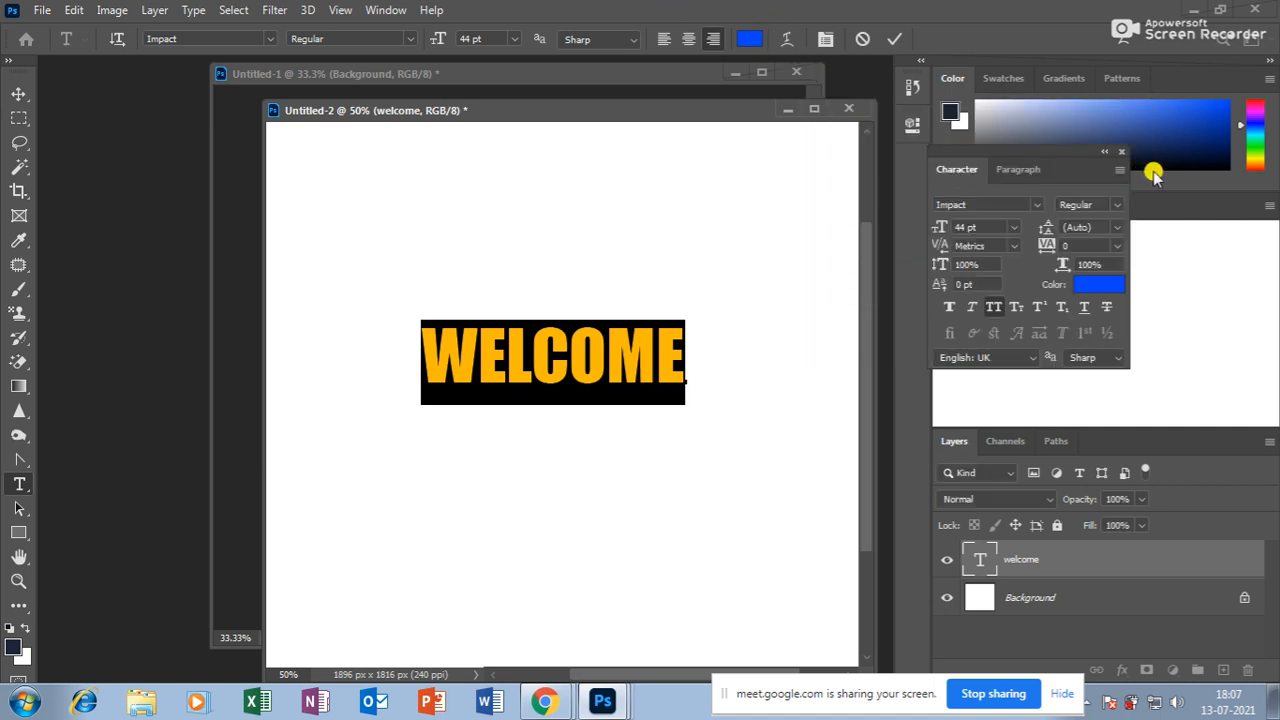
Reposition the Character panel beside WELCOME without covering the text.
{"action": "left_click_drag", "start_coordinate": [1063, 151], "coordinate": [585, 160]}
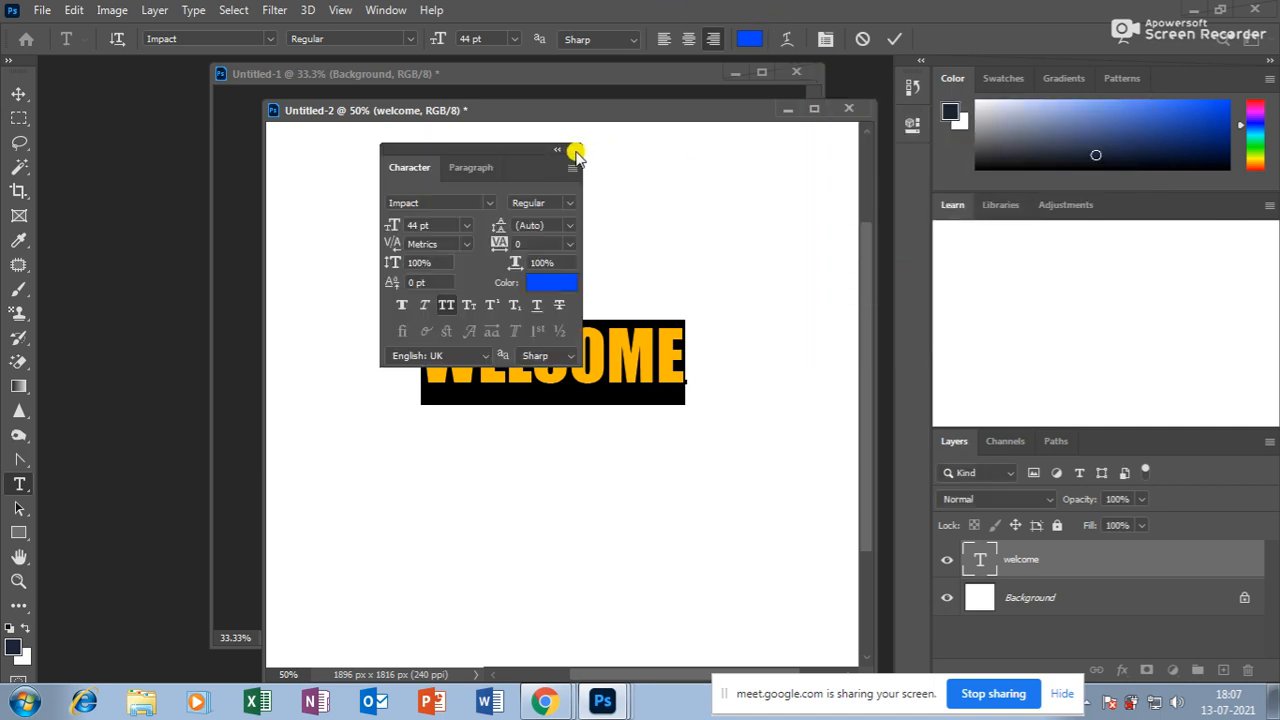
{"action": "left_click", "coordinate": [575, 150]}
{"action": "left_click", "coordinate": [825, 39]}
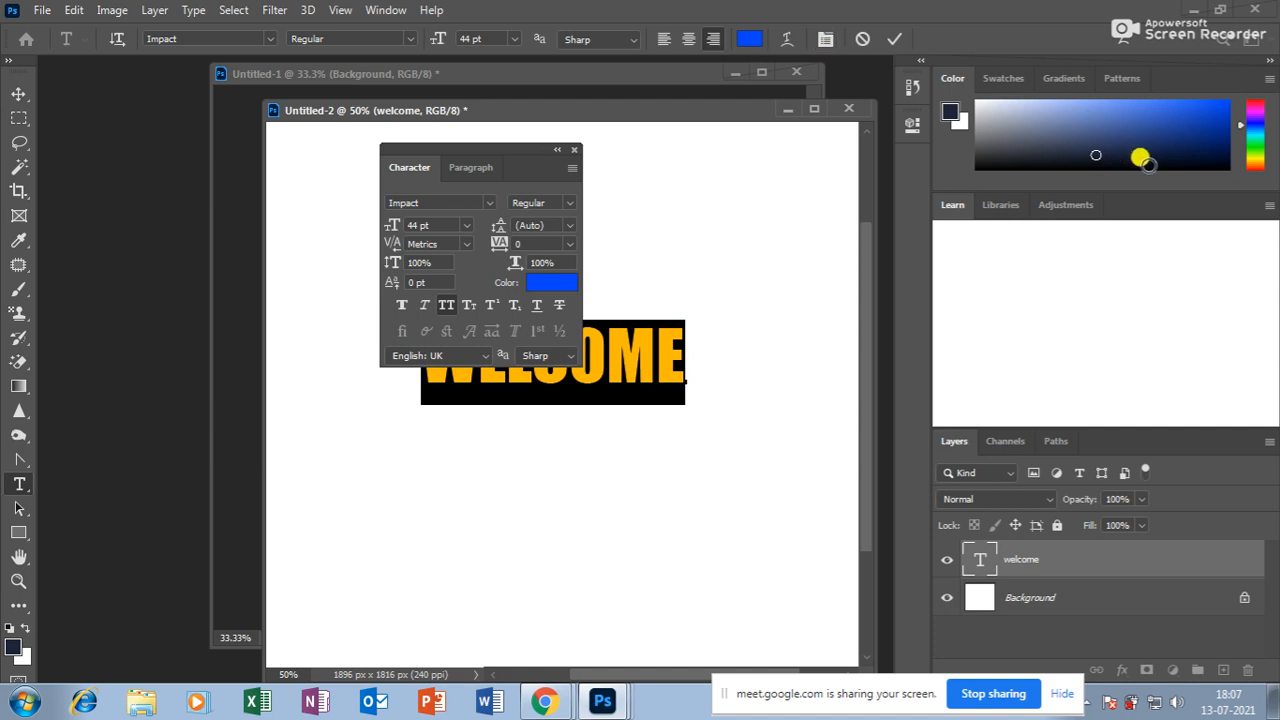
{"action": "left_click_drag", "start_coordinate": [497, 146], "coordinate": [458, 176]}
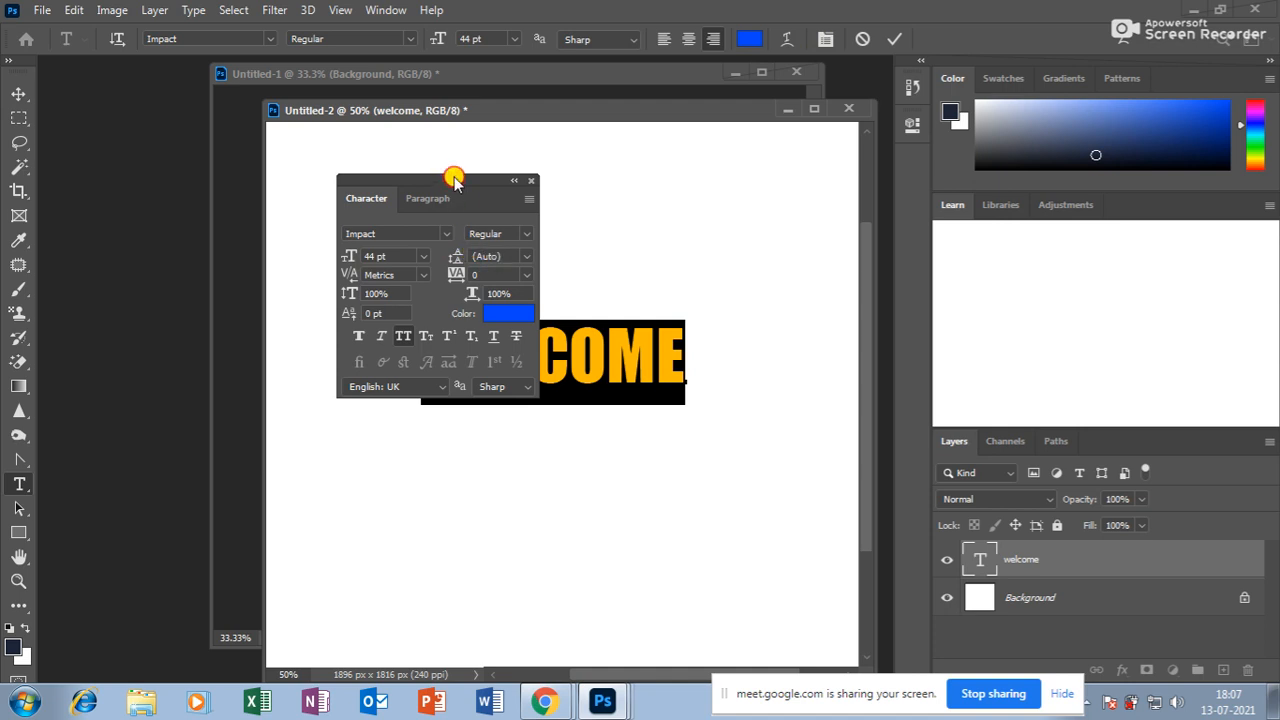
{"action": "left_click_drag", "start_coordinate": [490, 178], "coordinate": [478, 152]}
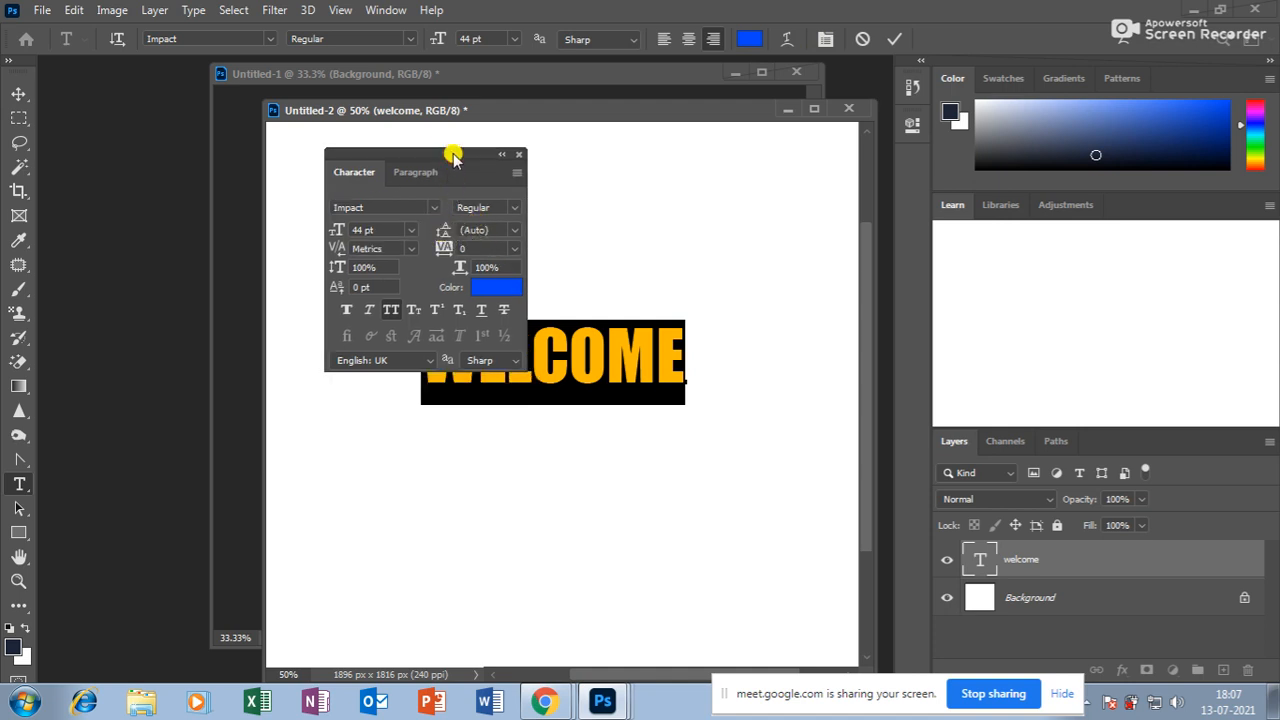
{"action": "left_click_drag", "start_coordinate": [449, 155], "coordinate": [434, 139]}
{"action": "left_click", "coordinate": [676, 350]}
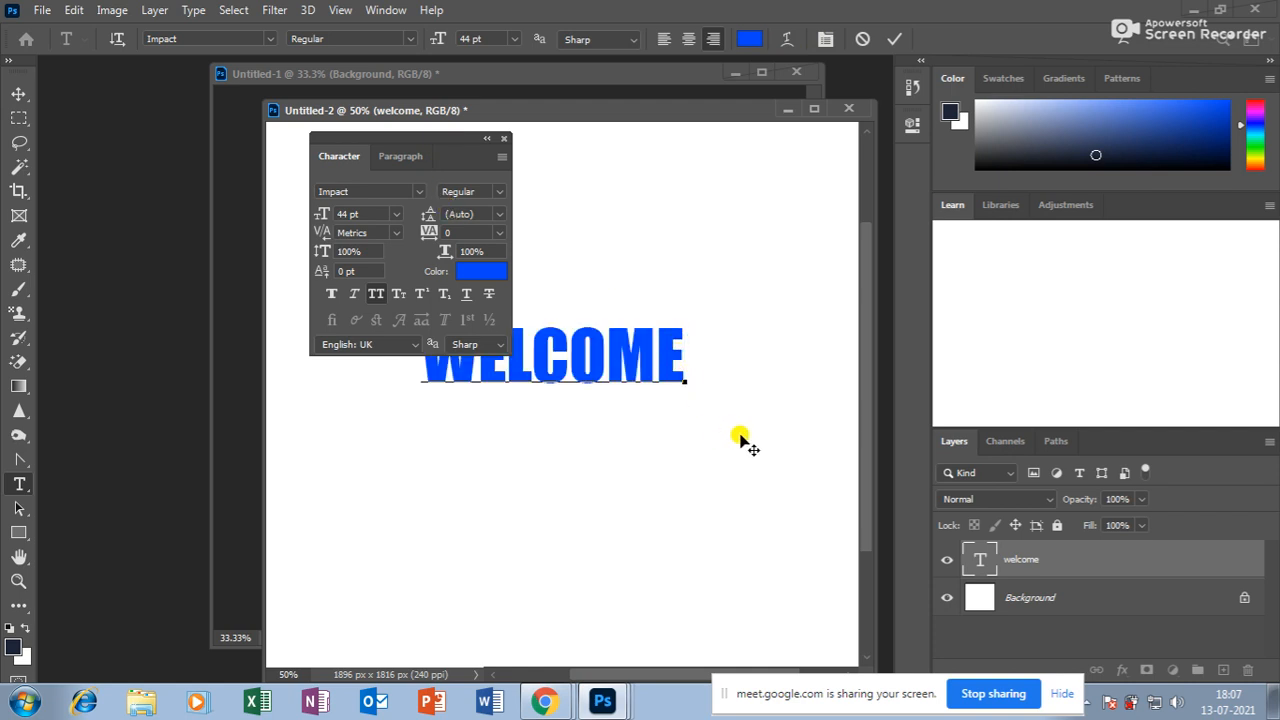
Add a second line HAI under WELCOME and select both lines.
{"action": "key", "text": "Return"}
{"action": "type", "text": "HAI"}
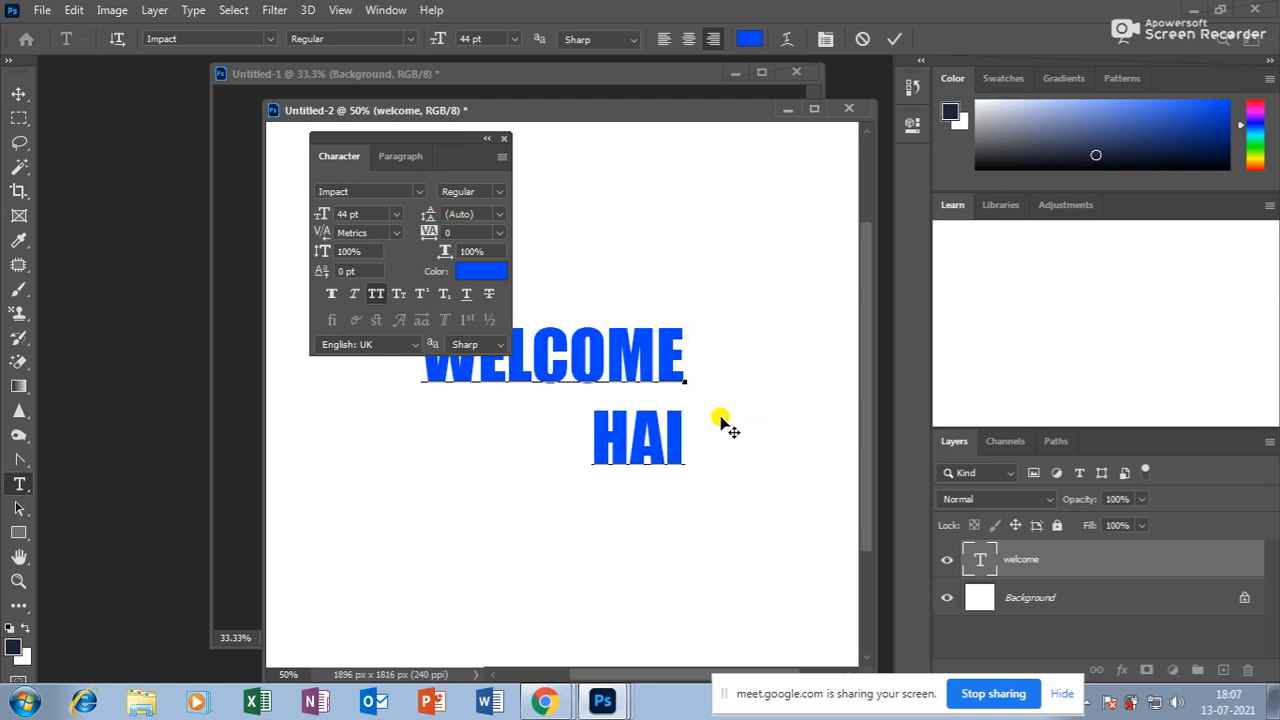
{"action": "left_click_drag", "start_coordinate": [686, 445], "coordinate": [540, 370]}
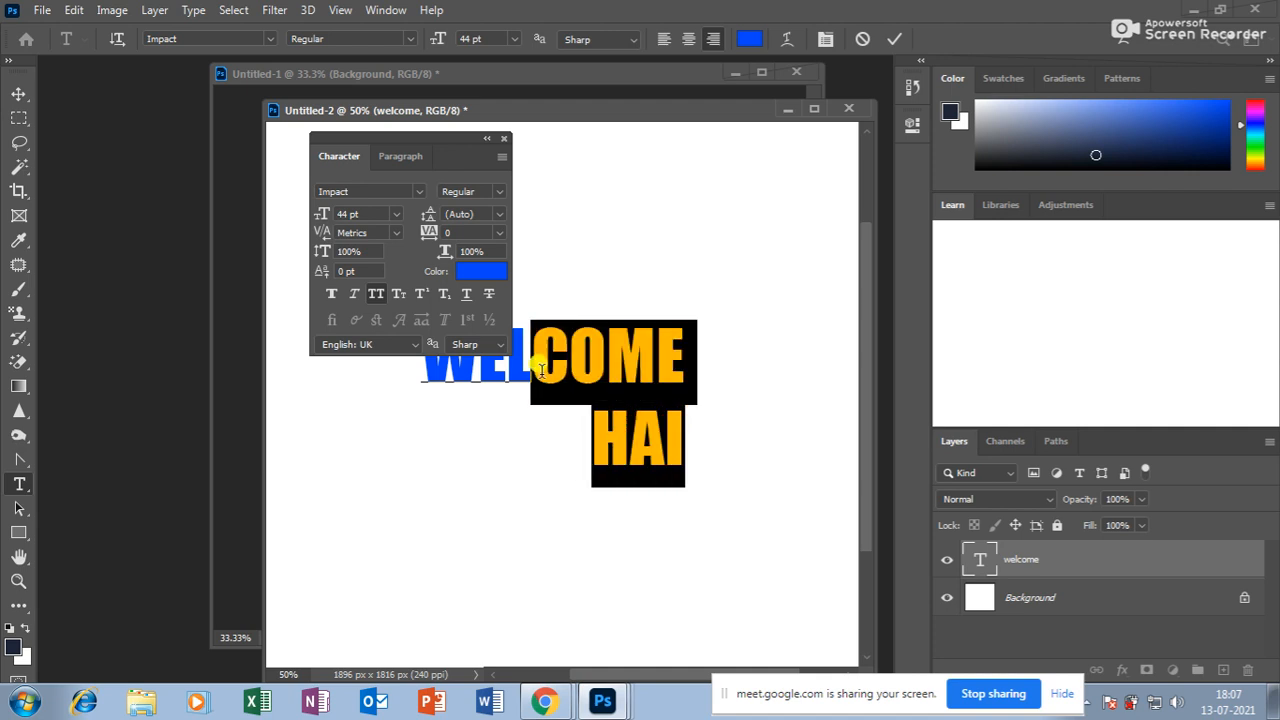
Try the preset leading values 36 pt and 60 pt for the two lines.
{"action": "left_click", "coordinate": [497, 216]}
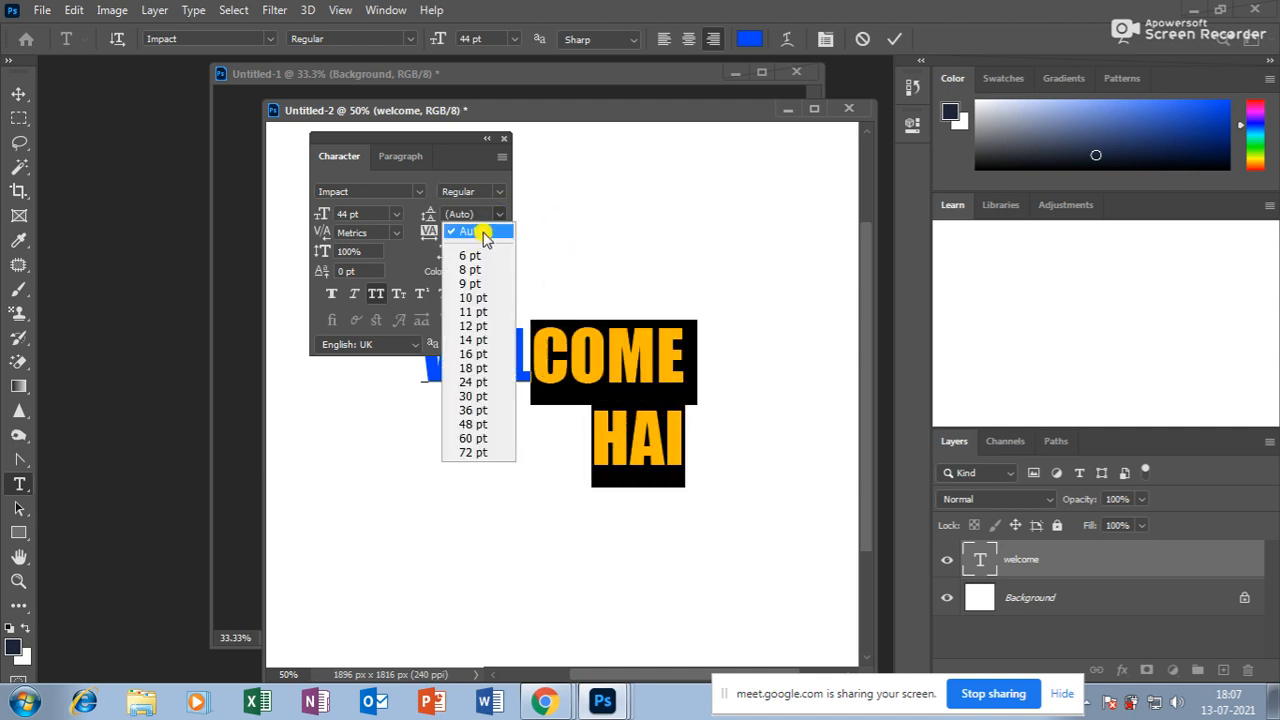
{"action": "left_click", "coordinate": [481, 409]}
{"action": "left_click", "coordinate": [497, 216]}
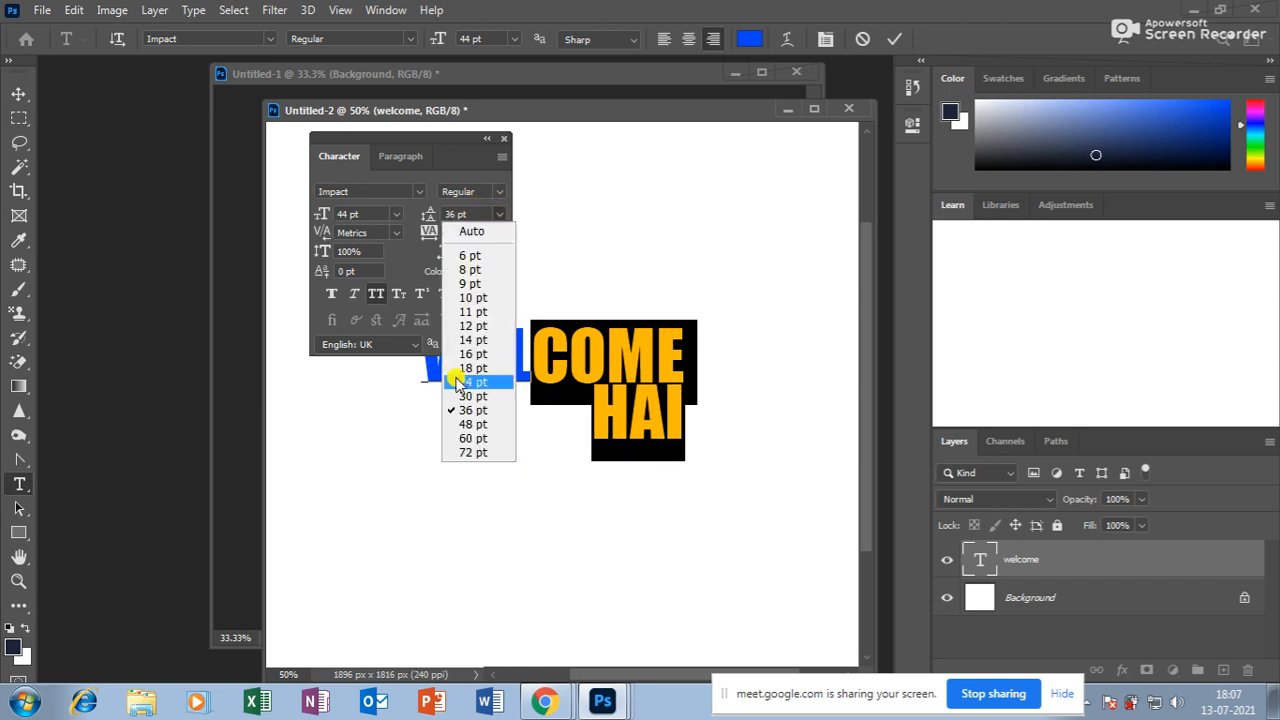
{"action": "left_click", "coordinate": [467, 446]}
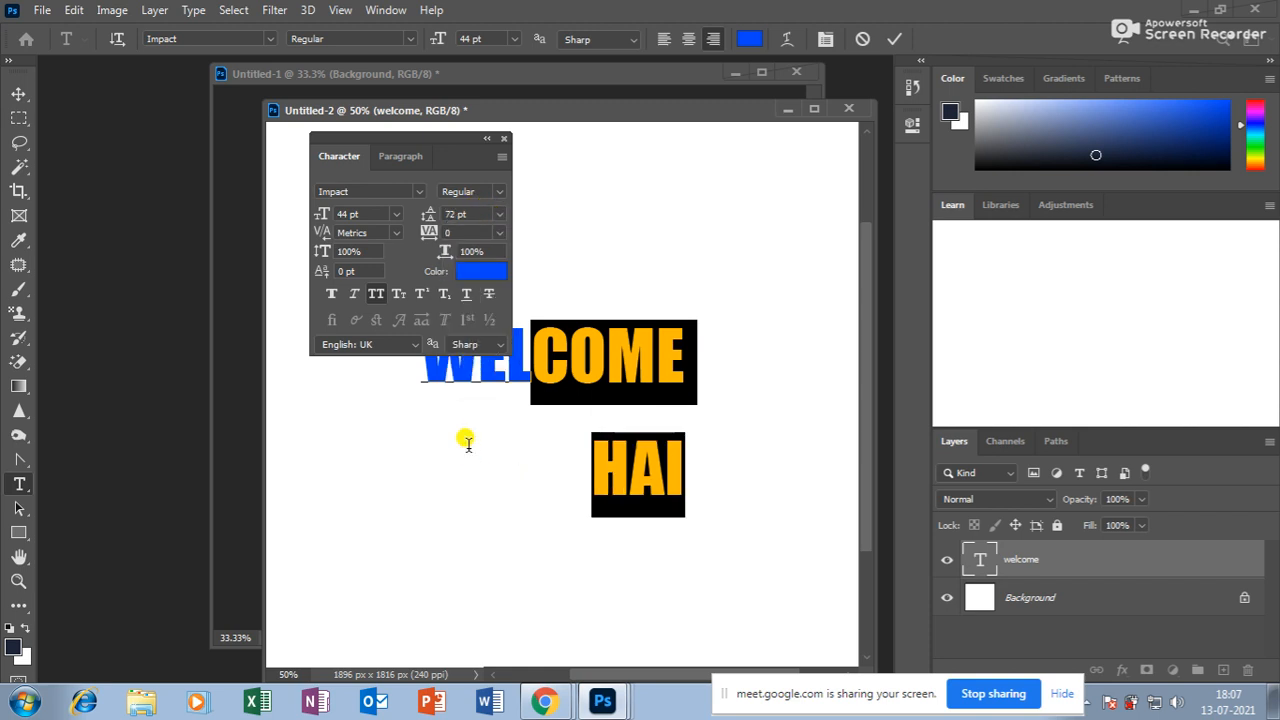
{"action": "left_click", "coordinate": [497, 214]}
{"action": "left_click", "coordinate": [483, 431]}
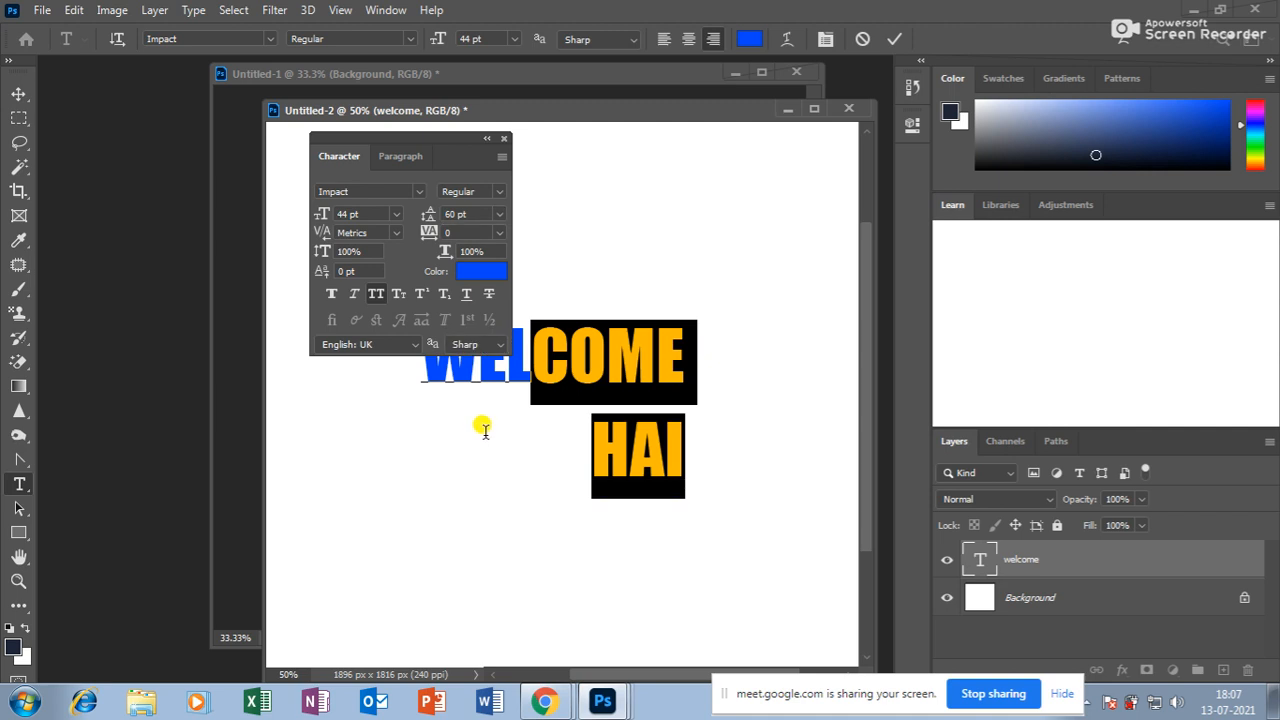
Fine-tune the leading with Alt+Up/Down, settling on 42 pt.
{"action": "key", "text": "alt+Down"}
{"action": "key", "text": "alt+Down"}
{"action": "key", "text": "alt+Down"}
{"action": "key", "text": "alt+Up"}
{"action": "key", "text": "alt+Up"}
{"action": "key", "text": "alt+Up"}
{"action": "key", "text": "alt+Up"}
{"action": "key", "text": "alt+Up"}
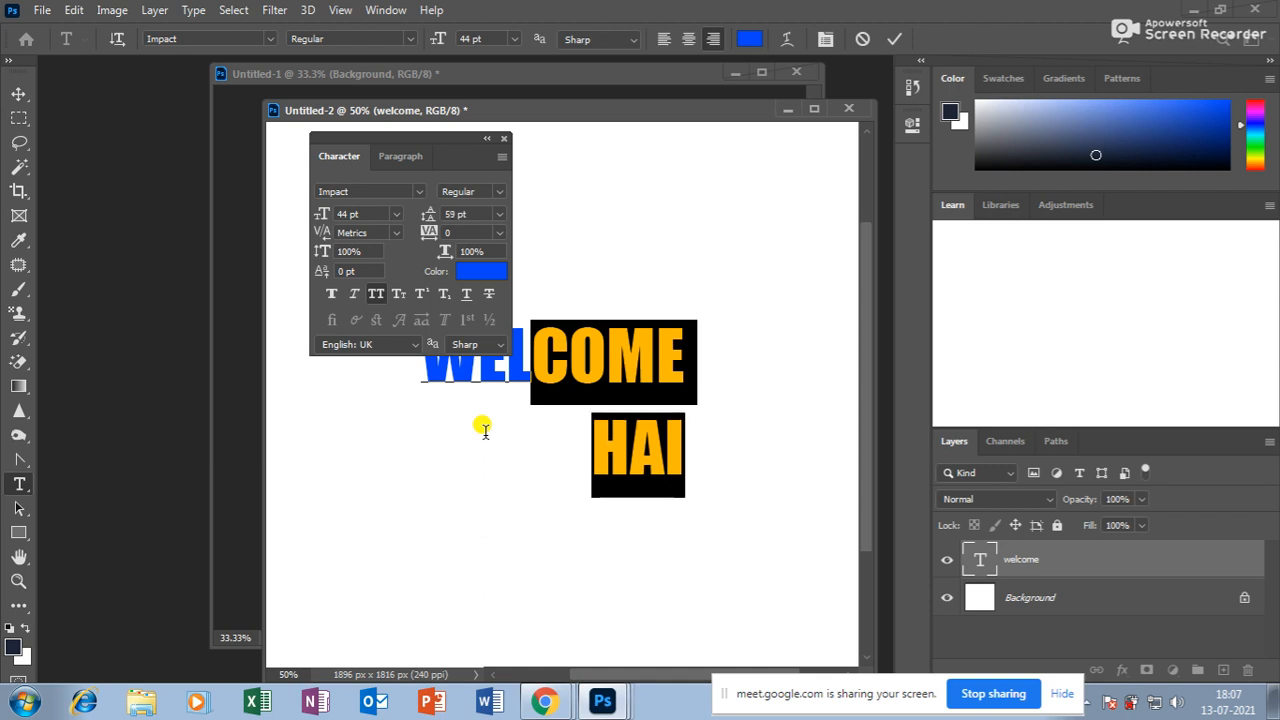
{"action": "key", "text": "alt+Up"}
{"action": "key", "text": "alt+Up"}
{"action": "key", "text": "alt+Up"}
{"action": "key", "text": "alt+Up"}
{"action": "key", "text": "alt+Up"}
{"action": "key", "text": "alt+Up"}
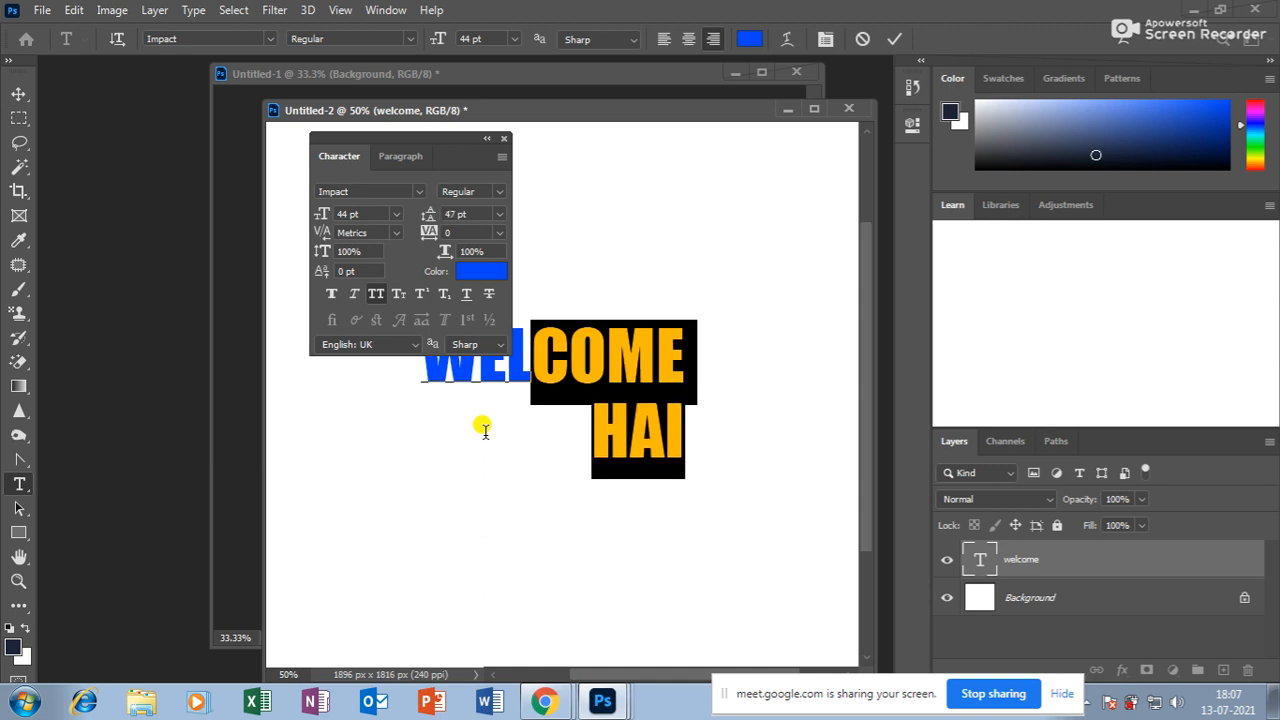
{"action": "key", "text": "alt+Down"}
{"action": "key", "text": "alt+Down"}
{"action": "key", "text": "alt+Down"}
{"action": "key", "text": "alt+Down"}
{"action": "key", "text": "alt+Down"}
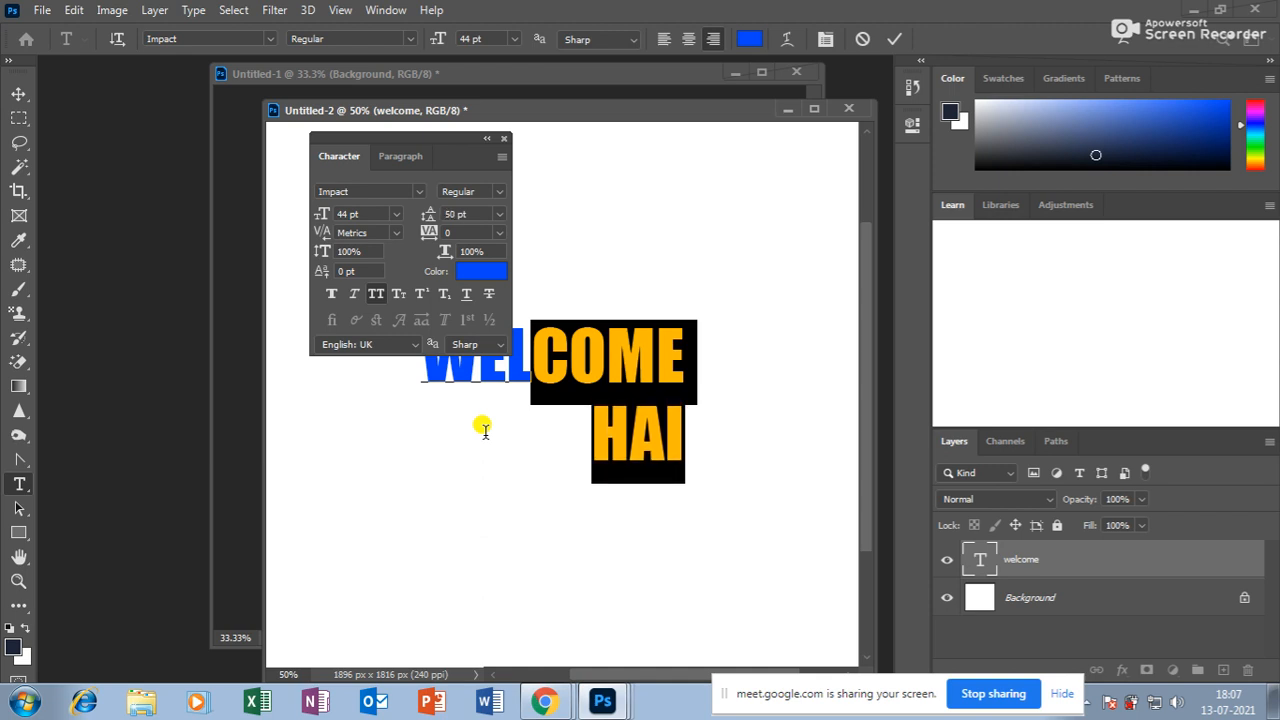
{"action": "key", "text": "alt+Up"}
{"action": "key", "text": "alt+Up"}
{"action": "key", "text": "alt+Up"}
{"action": "key", "text": "alt+Up"}
{"action": "key", "text": "alt+Up"}
{"action": "key", "text": "alt+Up"}
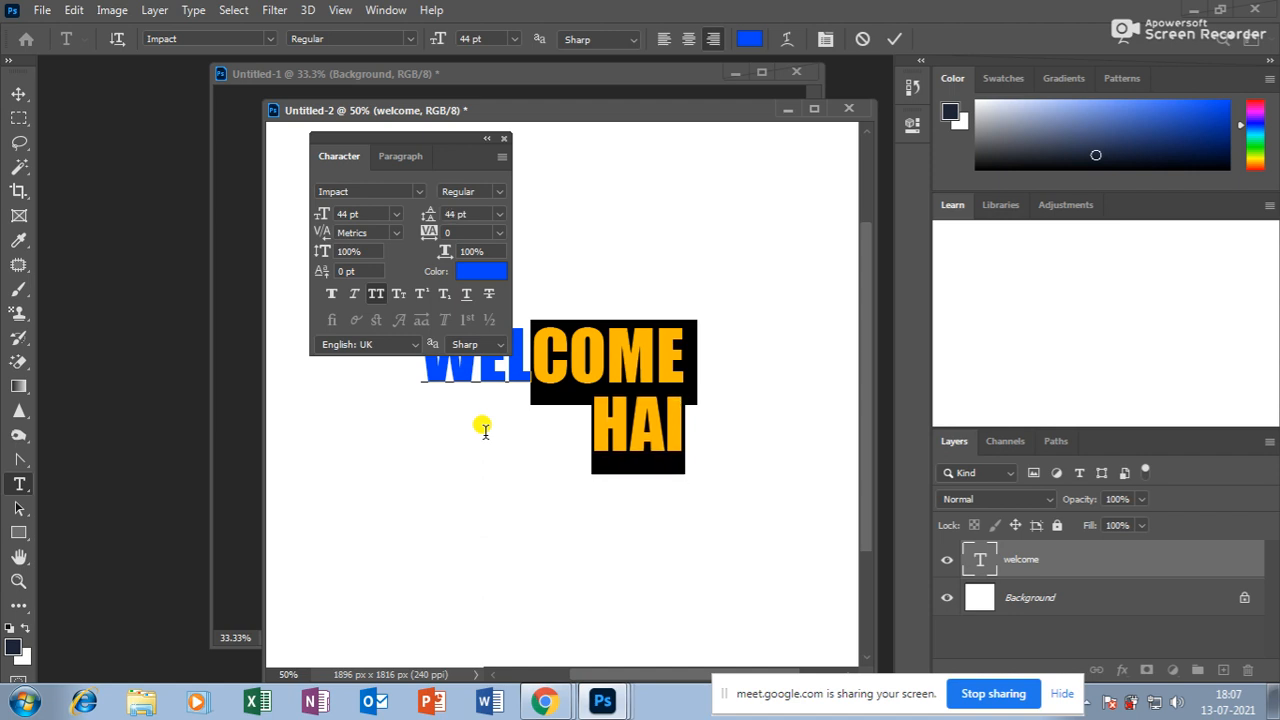
{"action": "key", "text": "alt+Down"}
{"action": "key", "text": "alt+Down"}
{"action": "key", "text": "alt+Down"}
{"action": "key", "text": "alt+Down"}
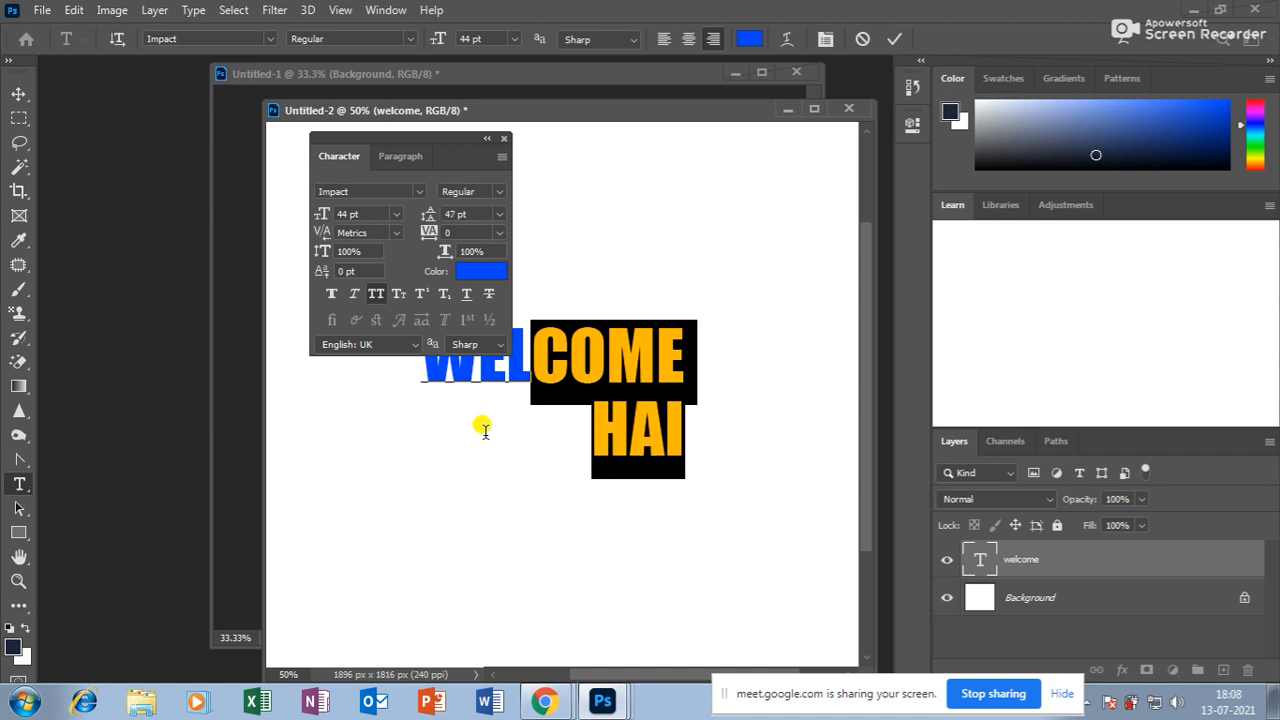
{"action": "key", "text": "alt+Up"}
{"action": "key", "text": "alt+Up"}
{"action": "key", "text": "alt+Up"}
{"action": "key", "text": "alt+Up"}
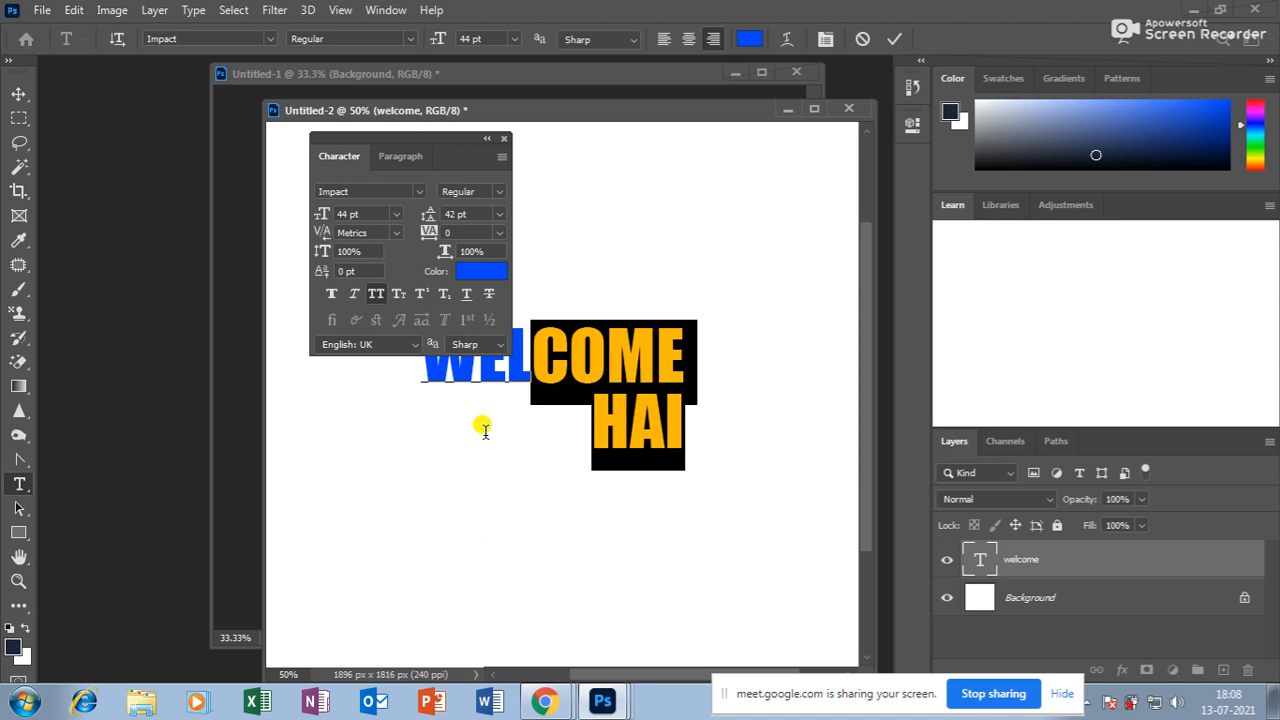
{"action": "key", "text": "alt+Down"}
{"action": "key", "text": "alt+Down"}
{"action": "key", "text": "alt+Down"}
{"action": "key", "text": "alt+Down"}
{"action": "key", "text": "alt+Down"}
{"action": "key", "text": "alt+Down"}
{"action": "key", "text": "alt+Down"}
{"action": "key", "text": "alt+Down"}
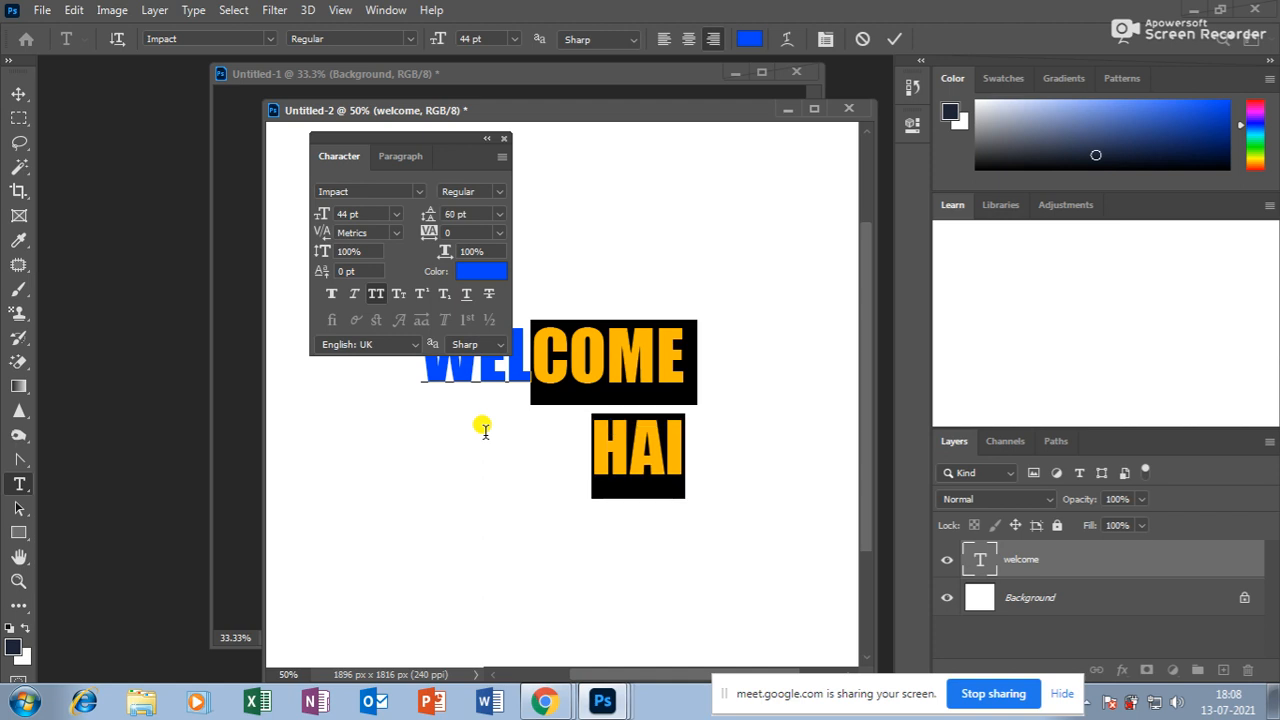
{"action": "key", "text": "alt+Up"}
{"action": "key", "text": "alt+Up"}
{"action": "key", "text": "alt+Up"}
{"action": "key", "text": "alt+Up"}
{"action": "key", "text": "alt+Up"}
{"action": "key", "text": "alt+Up"}
{"action": "key", "text": "alt+Up"}
{"action": "key", "text": "alt+Up"}
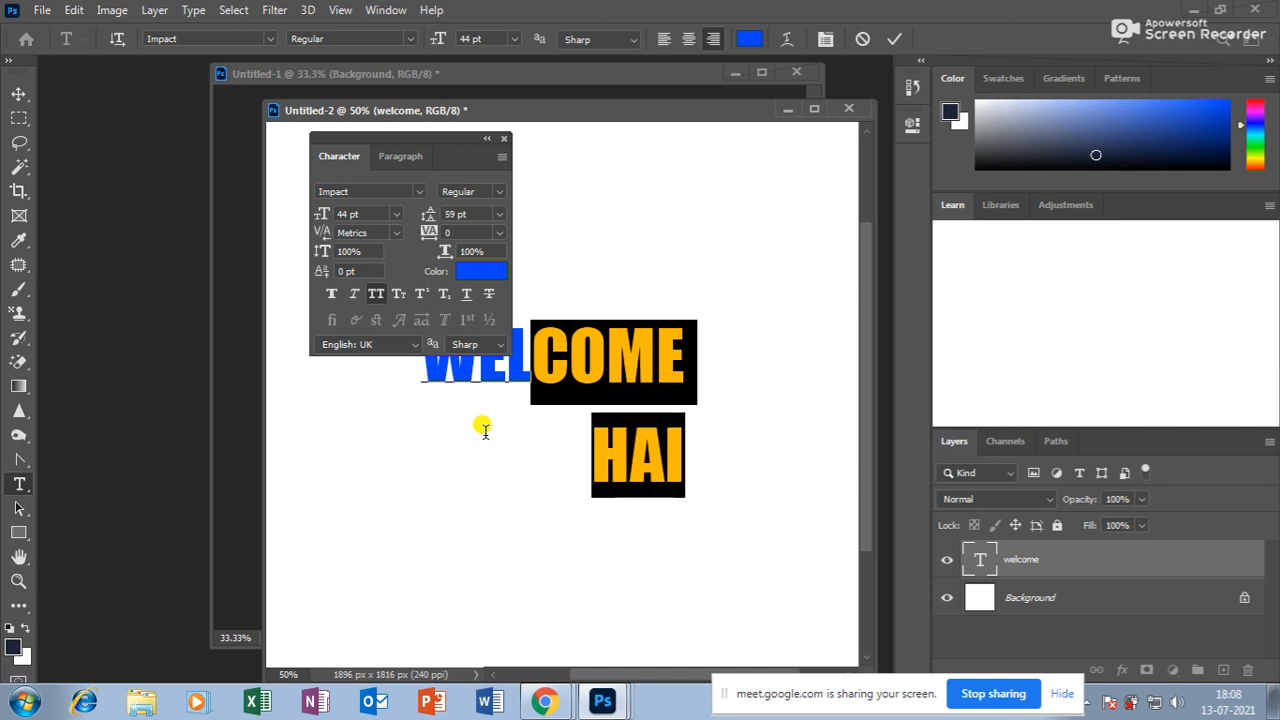
{"action": "key", "text": "alt+Up"}
{"action": "key", "text": "alt+Up"}
{"action": "key", "text": "alt+Up"}
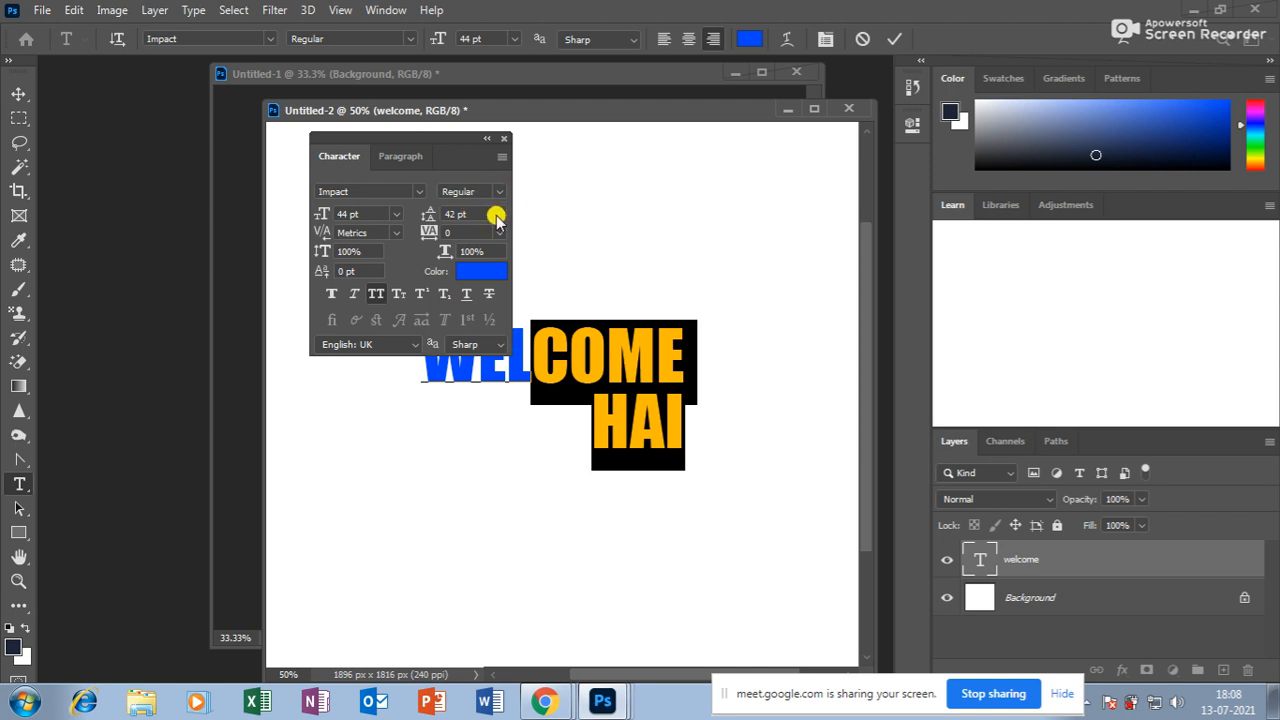
Delete the HAI line, leaving only WELCOME.
{"action": "left_click_drag", "start_coordinate": [436, 143], "coordinate": [526, 121]}
{"action": "left_click_drag", "start_coordinate": [592, 415], "coordinate": [752, 418]}
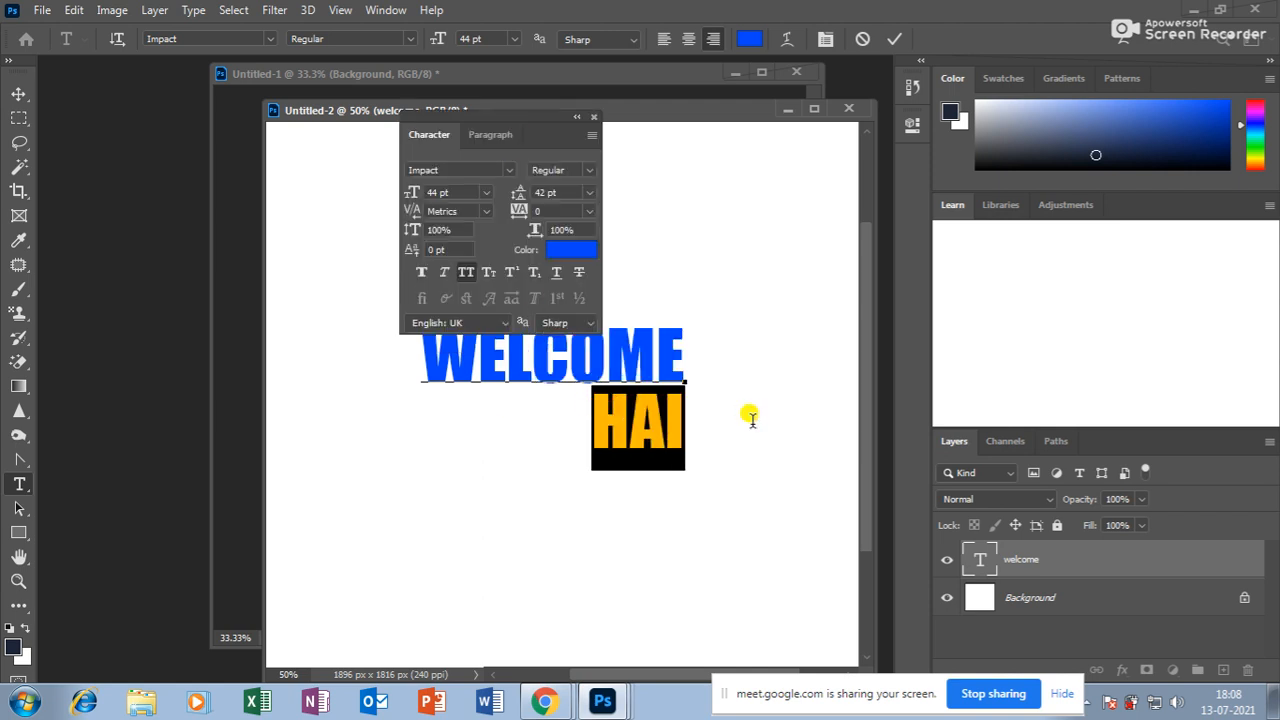
{"action": "key", "text": "BackSpace"}
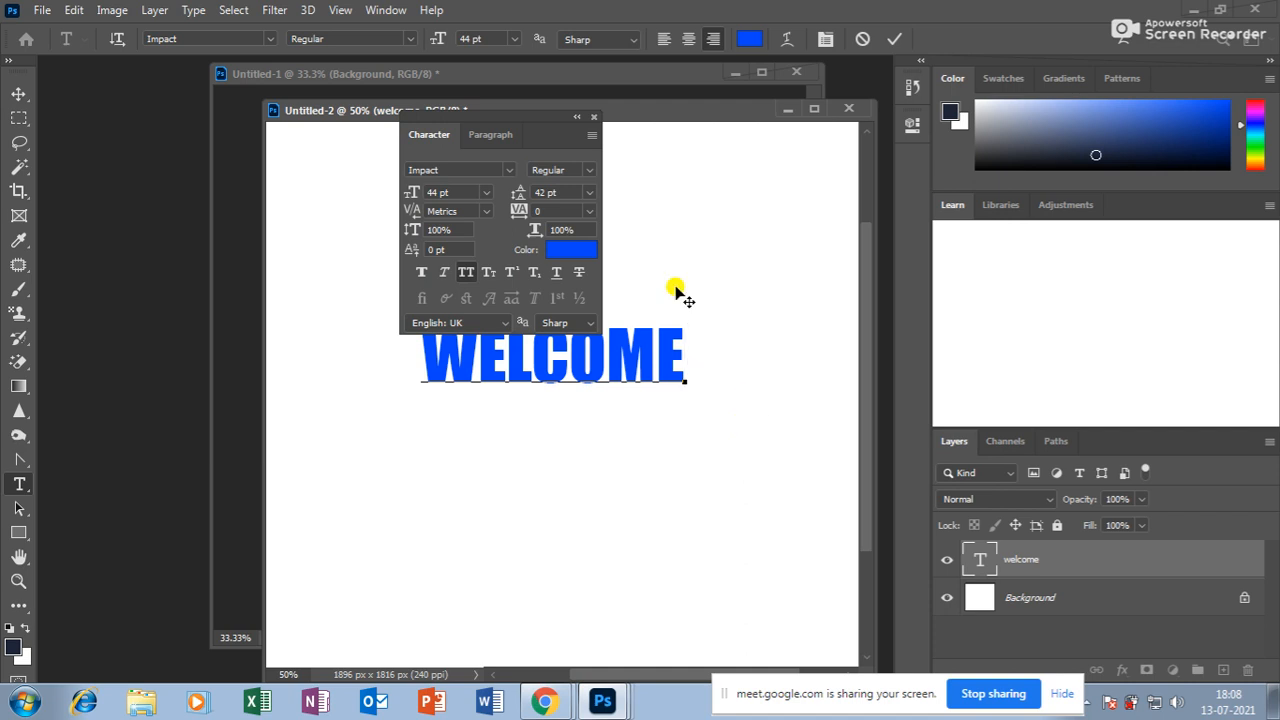
Select WELCOME and try tracking values from 220 up to 400, then back to 160.
{"action": "left_click_drag", "start_coordinate": [514, 114], "coordinate": [588, 502]}
{"action": "left_click_drag", "start_coordinate": [690, 342], "coordinate": [231, 345]}
{"action": "key", "text": "alt+Right"}
{"action": "key", "text": "alt+Right"}
{"action": "key", "text": "alt+Right"}
{"action": "key", "text": "alt+Right"}
{"action": "key", "text": "alt+Right"}
{"action": "key", "text": "alt+Right"}
{"action": "key", "text": "alt+Right"}
{"action": "key", "text": "alt+Right"}
{"action": "key", "text": "alt+Right"}
{"action": "key", "text": "alt+Right"}
{"action": "key", "text": "alt+Right"}
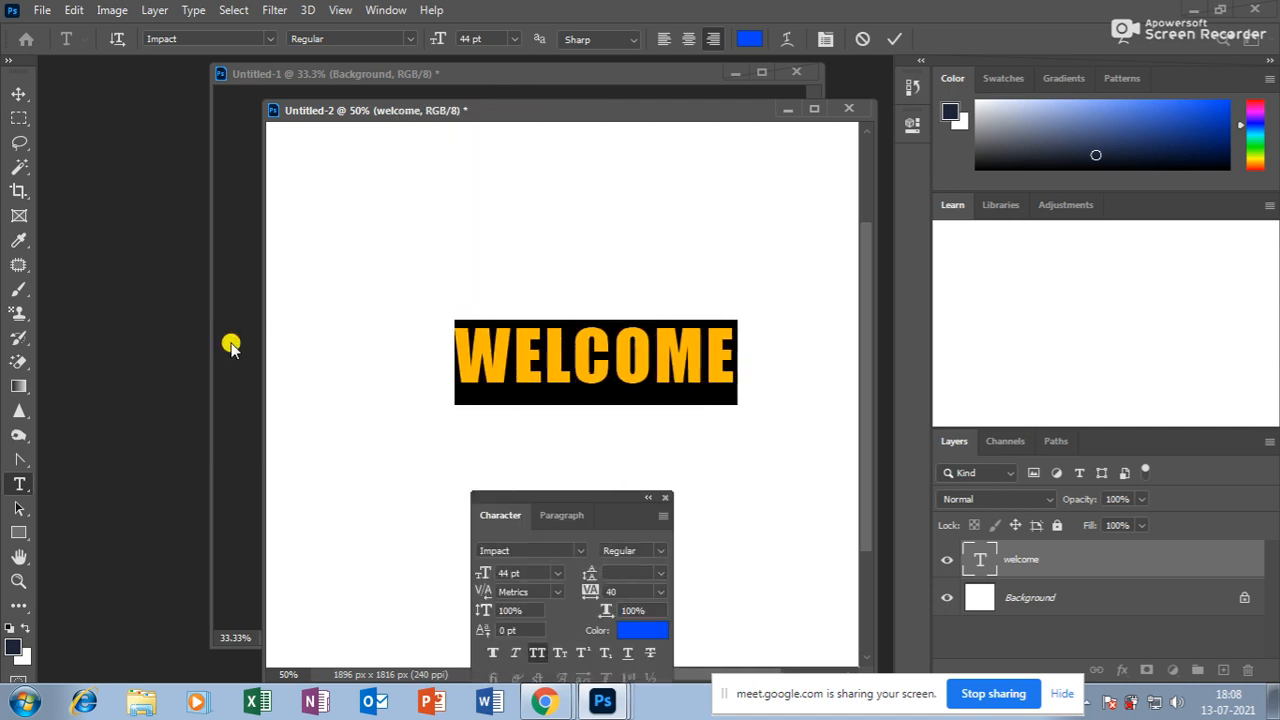
{"action": "key", "text": "alt+Right"}
{"action": "key", "text": "alt+Right"}
{"action": "key", "text": "alt+Right"}
{"action": "key", "text": "alt+Right"}
{"action": "key", "text": "alt+Right"}
{"action": "key", "text": "alt+Right"}
{"action": "key", "text": "alt+Right"}
{"action": "key", "text": "alt+Right"}
{"action": "key", "text": "alt+Right"}
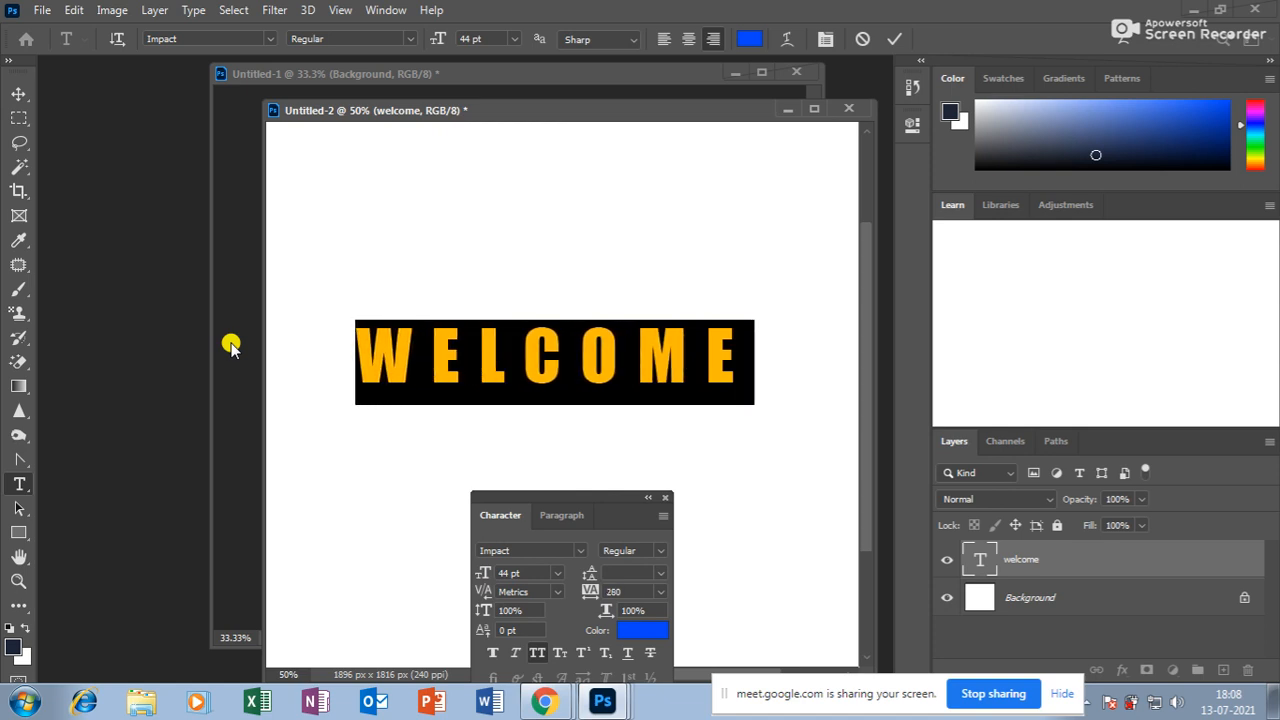
{"action": "key", "text": "alt+Left"}
{"action": "key", "text": "alt+Left"}
{"action": "key", "text": "alt+Left"}
{"action": "key", "text": "alt+Left"}
{"action": "key", "text": "alt+Left"}
{"action": "key", "text": "alt+Left"}
{"action": "key", "text": "alt+Left"}
{"action": "key", "text": "alt+Left"}
{"action": "key", "text": "alt+Left"}
{"action": "key", "text": "alt+Left"}
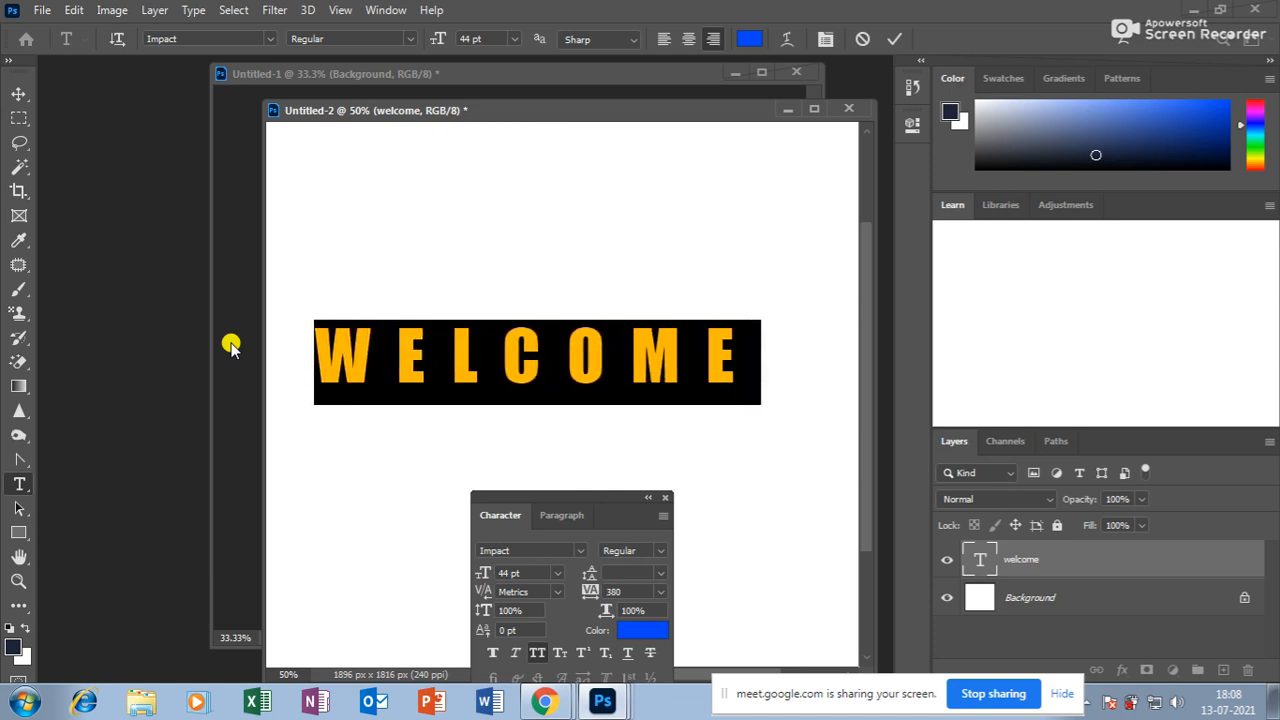
{"action": "key", "text": "alt+Left"}
{"action": "key", "text": "alt+Left"}
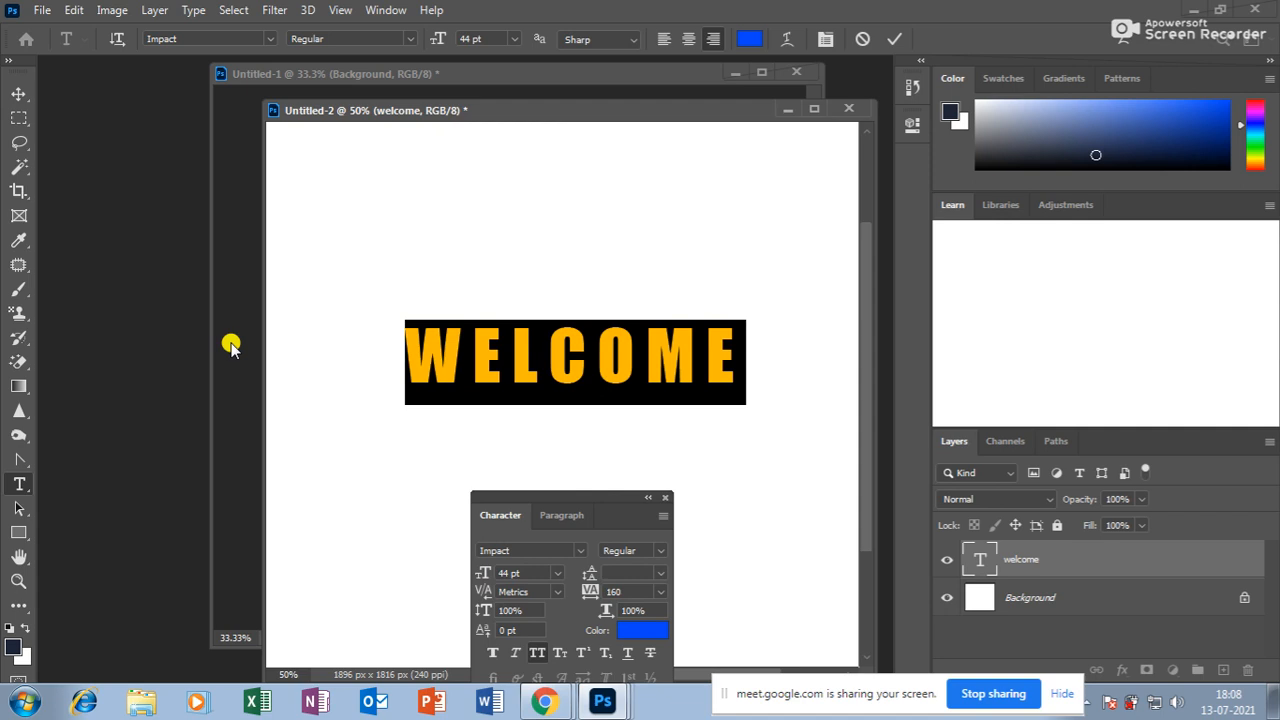
Commit the text and look through the tracking presets without choosing one.
{"action": "left_click", "coordinate": [18, 93]}
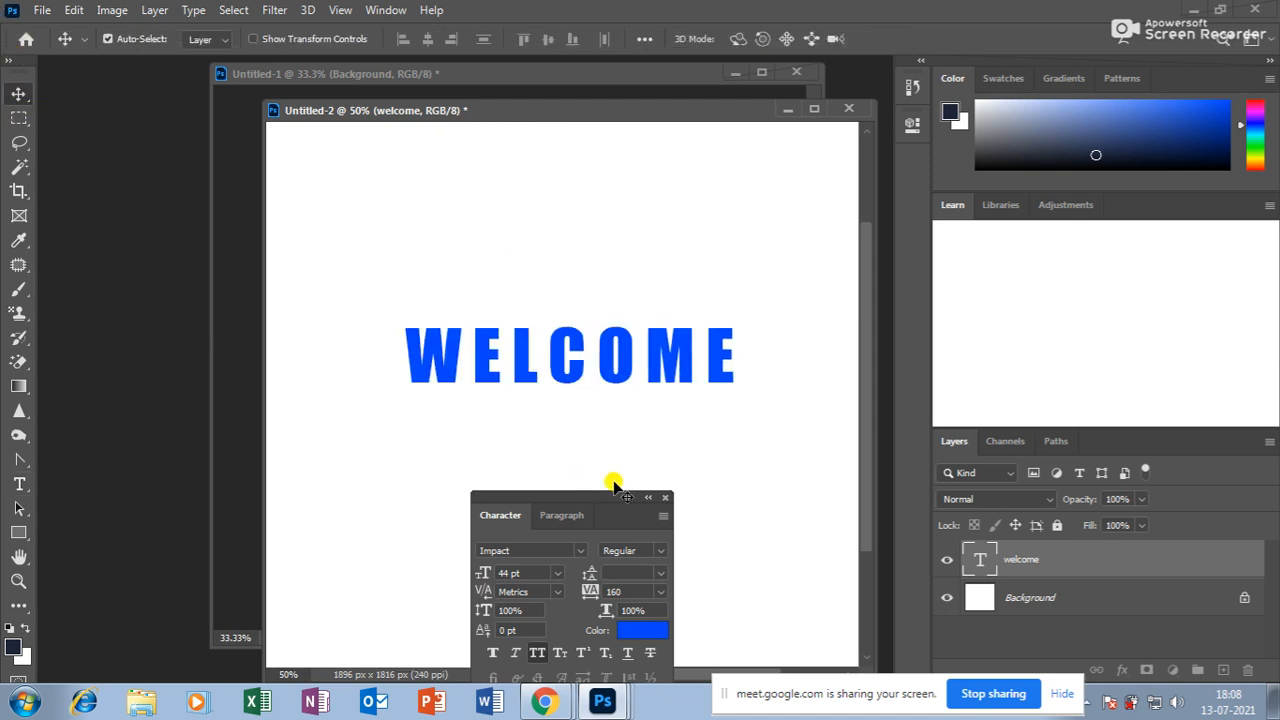
{"action": "left_click_drag", "start_coordinate": [413, 187], "coordinate": [412, 188]}
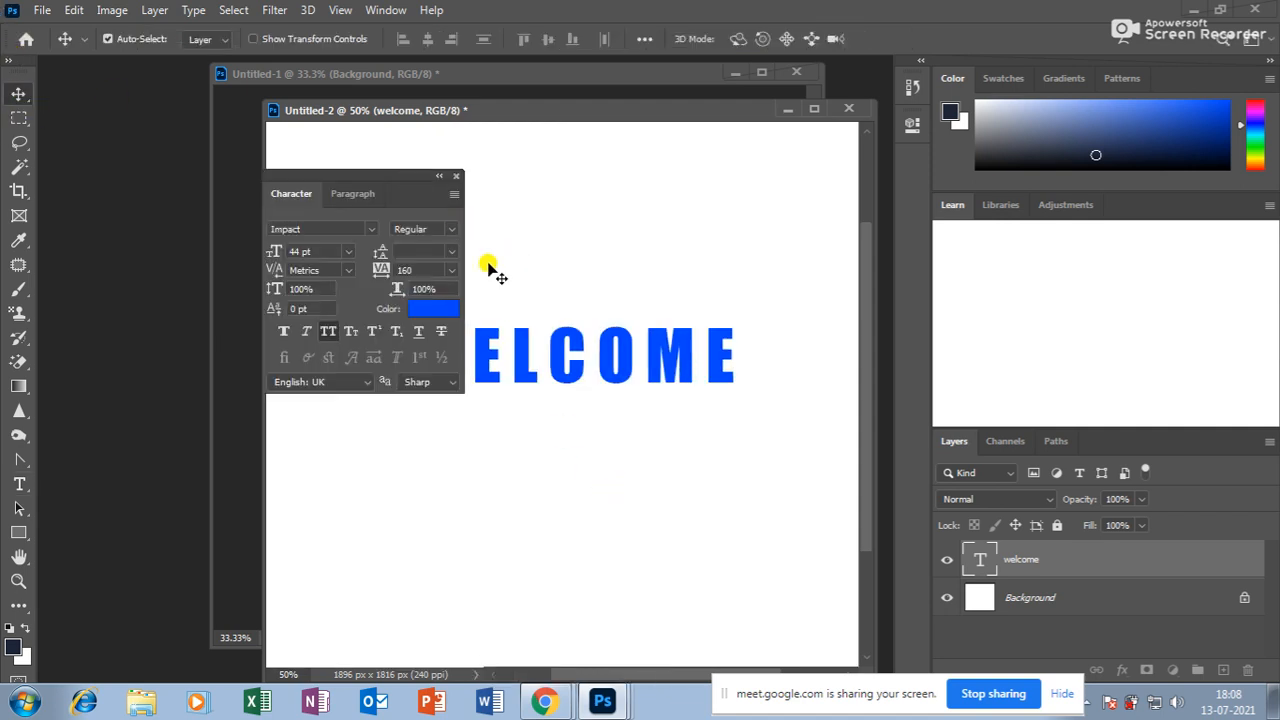
{"action": "left_click", "coordinate": [451, 270]}
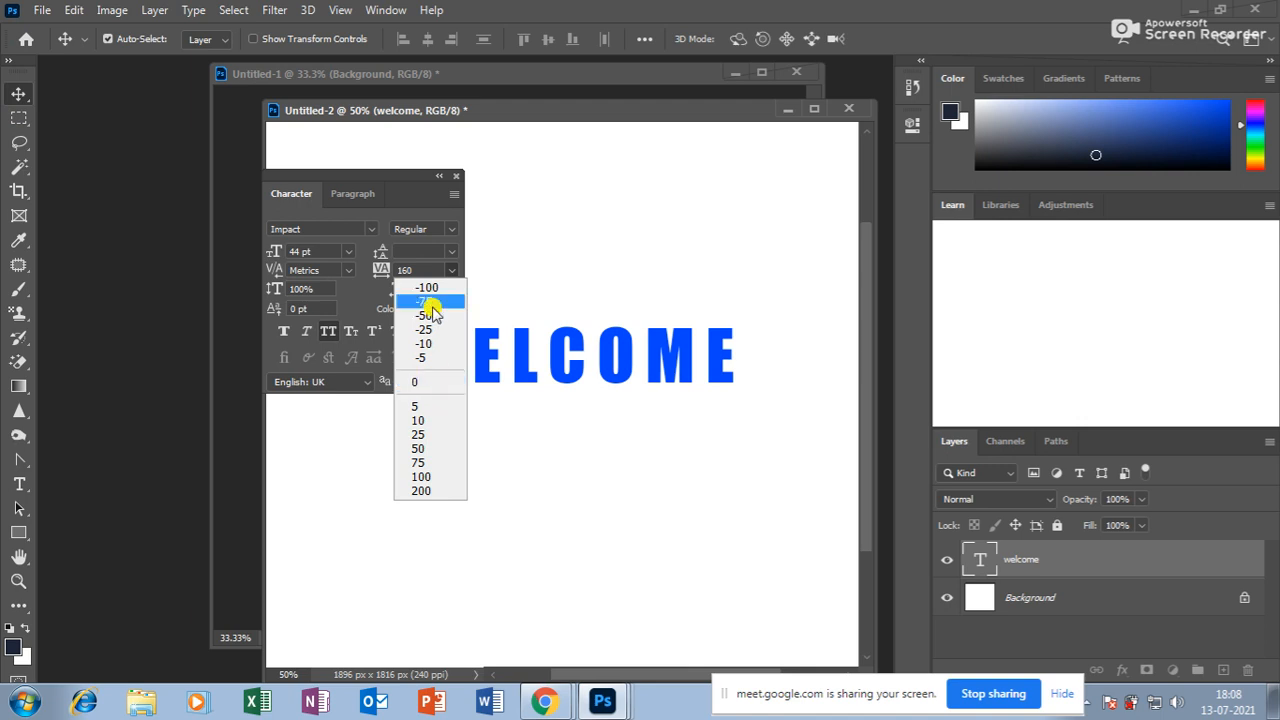
{"action": "left_click", "coordinate": [580, 249]}
{"action": "left_click_drag", "start_coordinate": [403, 177], "coordinate": [557, 422]}
Reselect WELCOME and vary its tracking between -20 and 520, ending at 80.
{"action": "left_click", "coordinate": [19, 484]}
{"action": "left_click", "coordinate": [415, 338]}
{"action": "left_click_drag", "start_coordinate": [415, 338], "coordinate": [828, 340]}
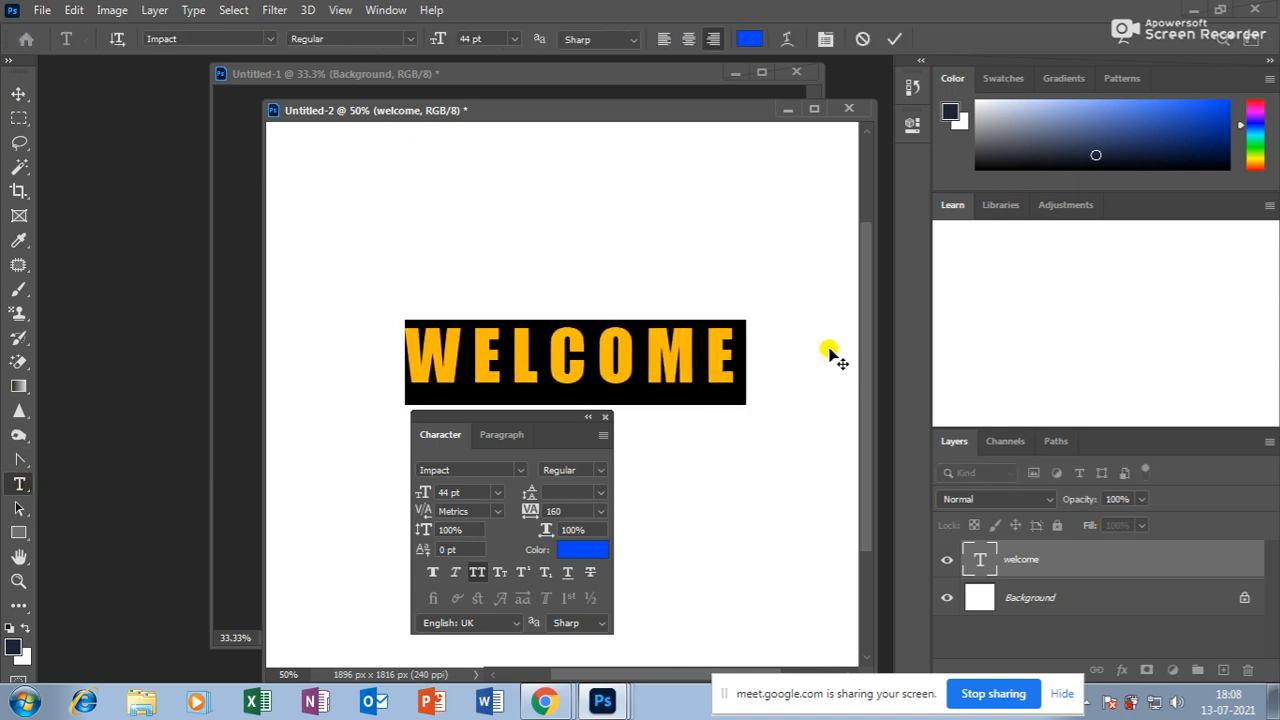
{"action": "key", "text": "alt+Right"}
{"action": "key", "text": "alt+Right"}
{"action": "key", "text": "alt+Right"}
{"action": "key", "text": "alt+Right"}
{"action": "key", "text": "alt+Right"}
{"action": "key", "text": "alt+Right"}
{"action": "key", "text": "alt+Right"}
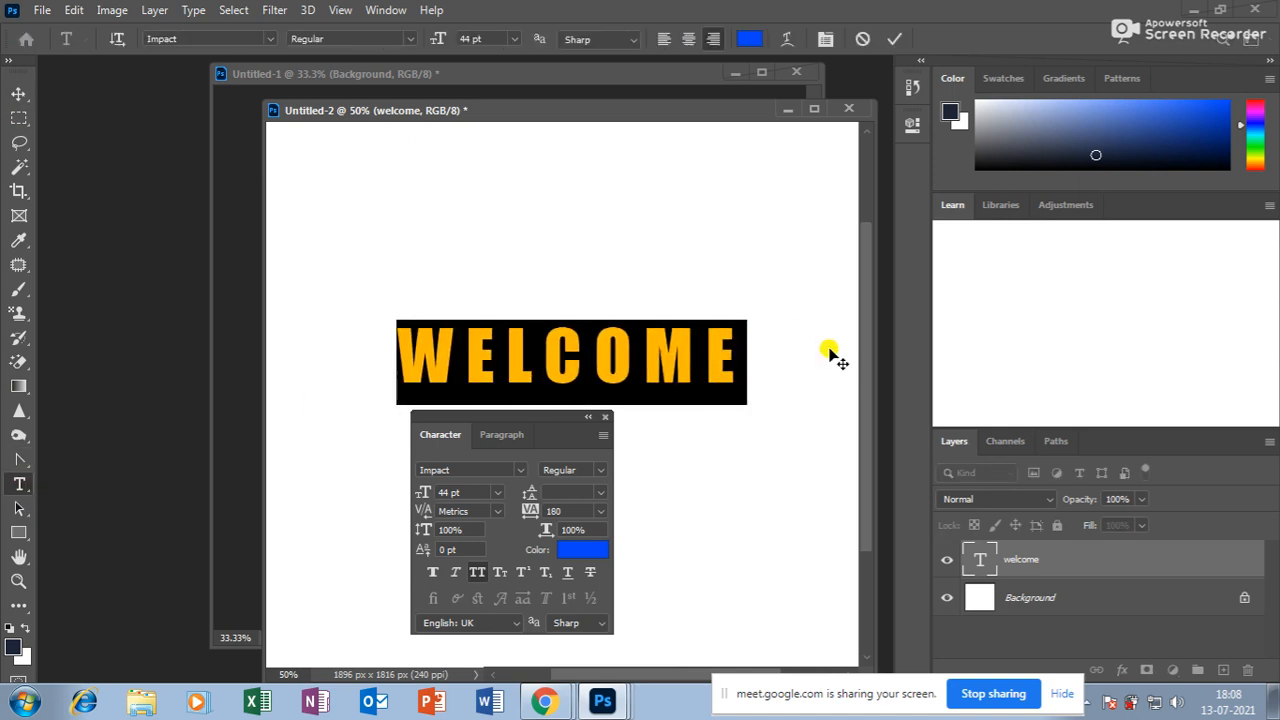
{"action": "key", "text": "alt+Right"}
{"action": "key", "text": "alt+Right"}
{"action": "key", "text": "alt+Right"}
{"action": "key", "text": "alt+Right"}
{"action": "key", "text": "alt+Right"}
{"action": "key", "text": "alt+Right"}
{"action": "key", "text": "alt+Right"}
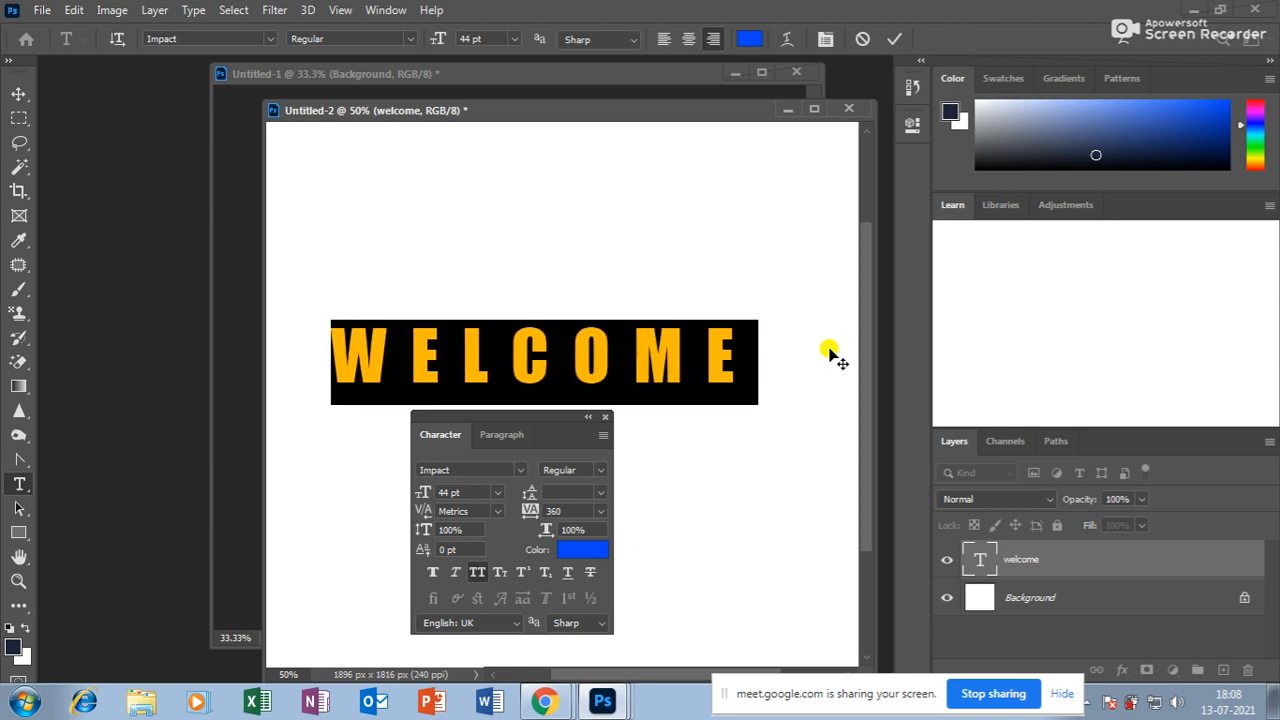
{"action": "key", "text": "alt+Right"}
{"action": "key", "text": "alt+Right"}
{"action": "key", "text": "alt+Right"}
{"action": "key", "text": "alt+Right"}
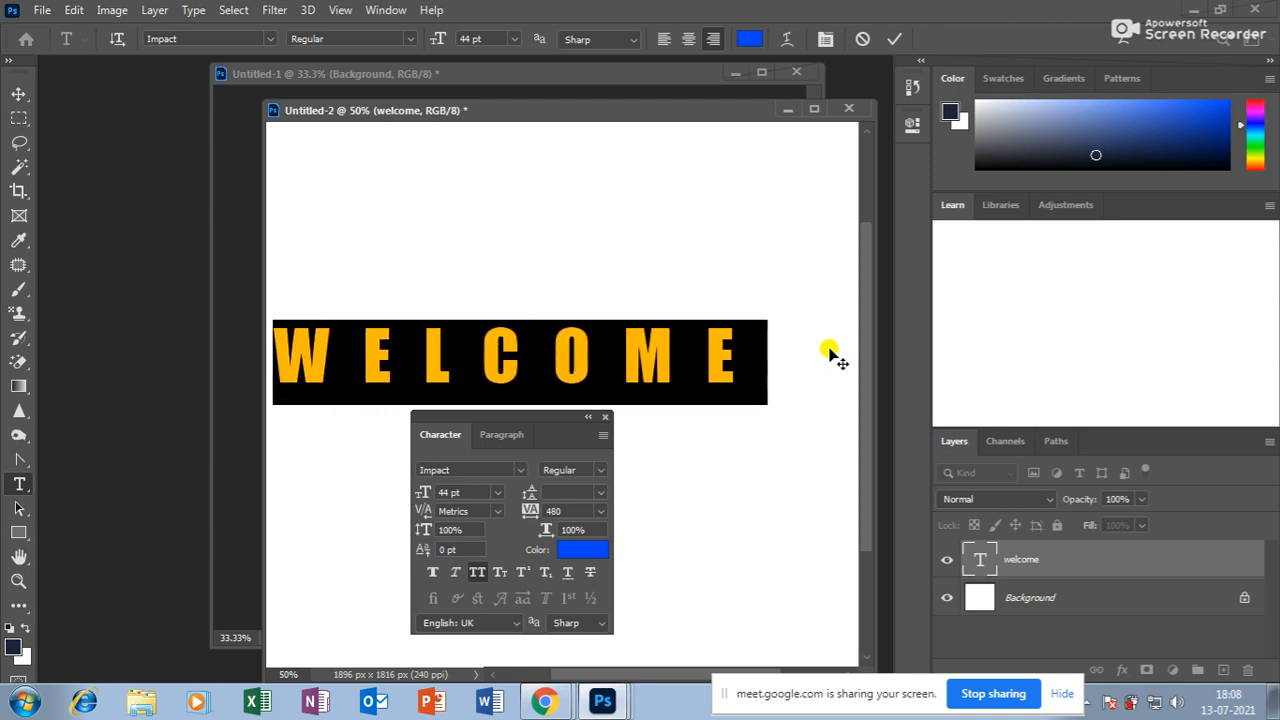
{"action": "key", "text": "alt+Left"}
{"action": "key", "text": "alt+Left"}
{"action": "key", "text": "alt+Left"}
{"action": "key", "text": "alt+Left"}
{"action": "key", "text": "alt+Left"}
{"action": "key", "text": "alt+Left"}
{"action": "key", "text": "alt+Left"}
{"action": "key", "text": "alt+Left"}
{"action": "key", "text": "alt+Left"}
{"action": "key", "text": "alt+Left"}
{"action": "key", "text": "alt+Left"}
{"action": "key", "text": "alt+Left"}
{"action": "key", "text": "alt+Left"}
{"action": "key", "text": "alt+Left"}
{"action": "key", "text": "alt+Left"}
{"action": "key", "text": "alt+Left"}
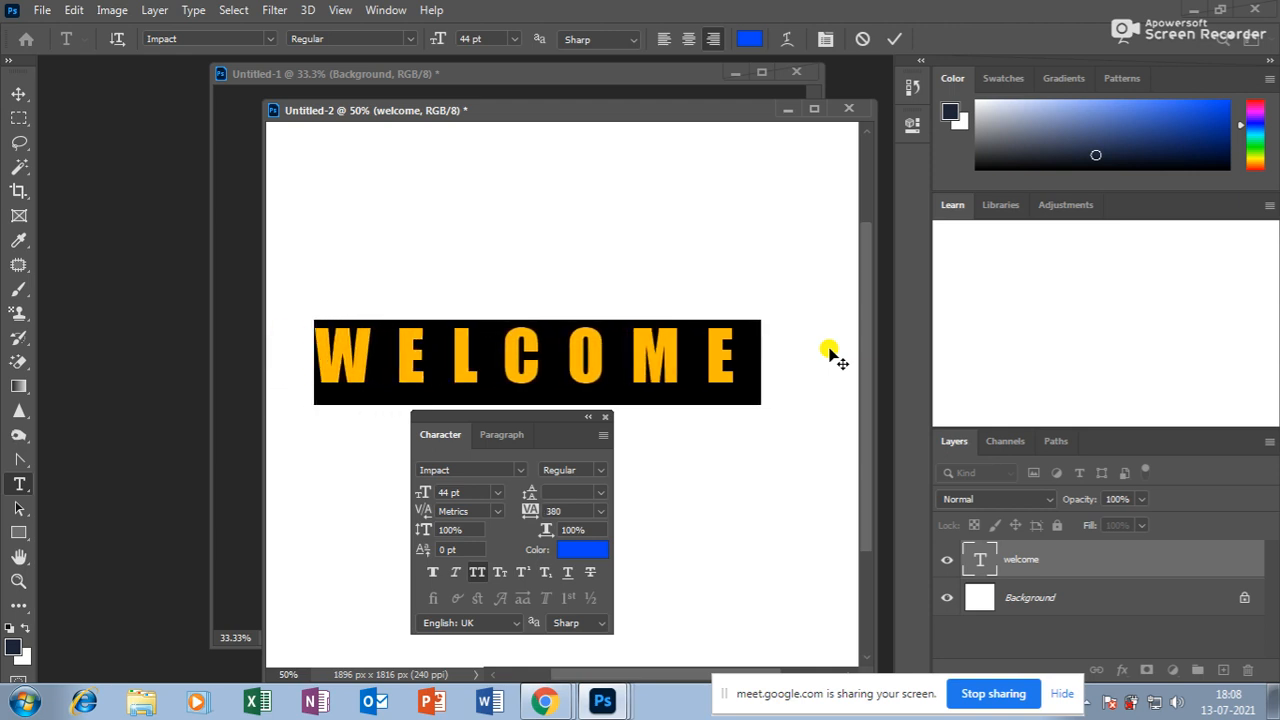
{"action": "key", "text": "alt+Left"}
{"action": "key", "text": "alt+Left"}
{"action": "key", "text": "alt+Left"}
{"action": "key", "text": "alt+Left"}
{"action": "key", "text": "alt+Left"}
{"action": "key", "text": "alt+Left"}
{"action": "key", "text": "alt+Left"}
{"action": "key", "text": "alt+Left"}
{"action": "key", "text": "alt+Left"}
{"action": "key", "text": "alt+Left"}
{"action": "key", "text": "alt+Left"}
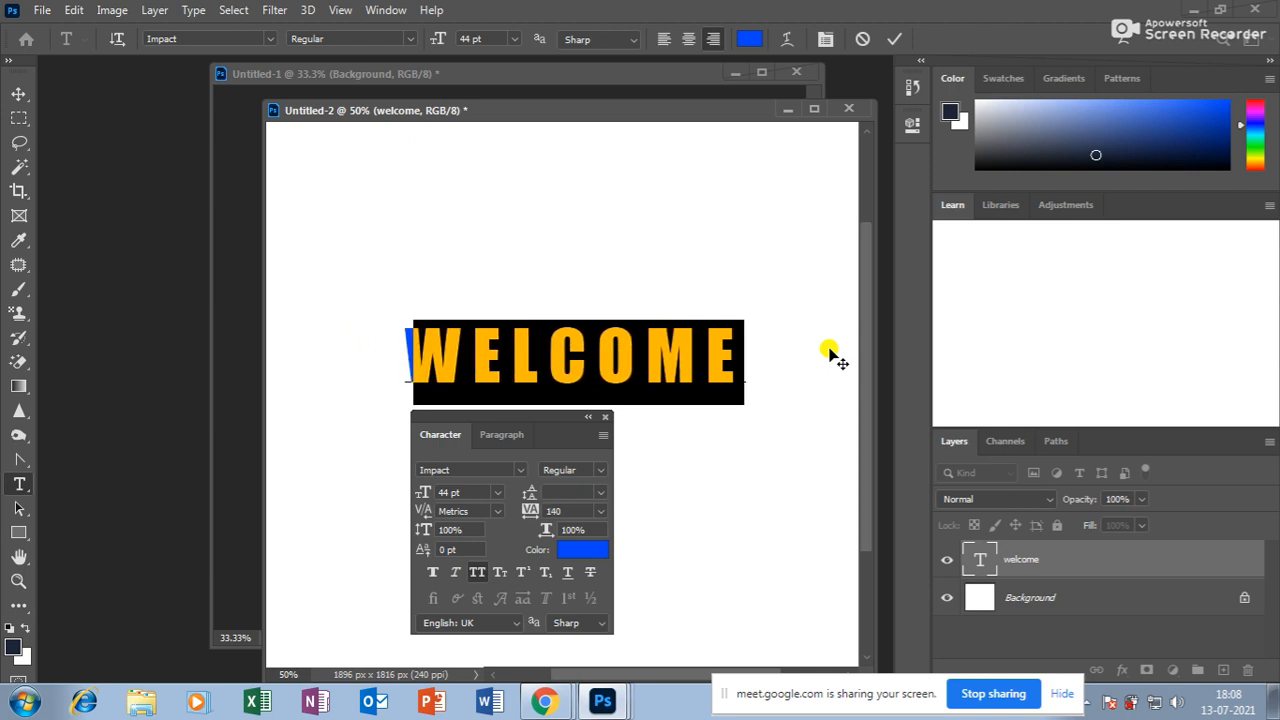
{"action": "key", "text": "alt+Left"}
{"action": "key", "text": "alt+Left"}
{"action": "key", "text": "alt+Left"}
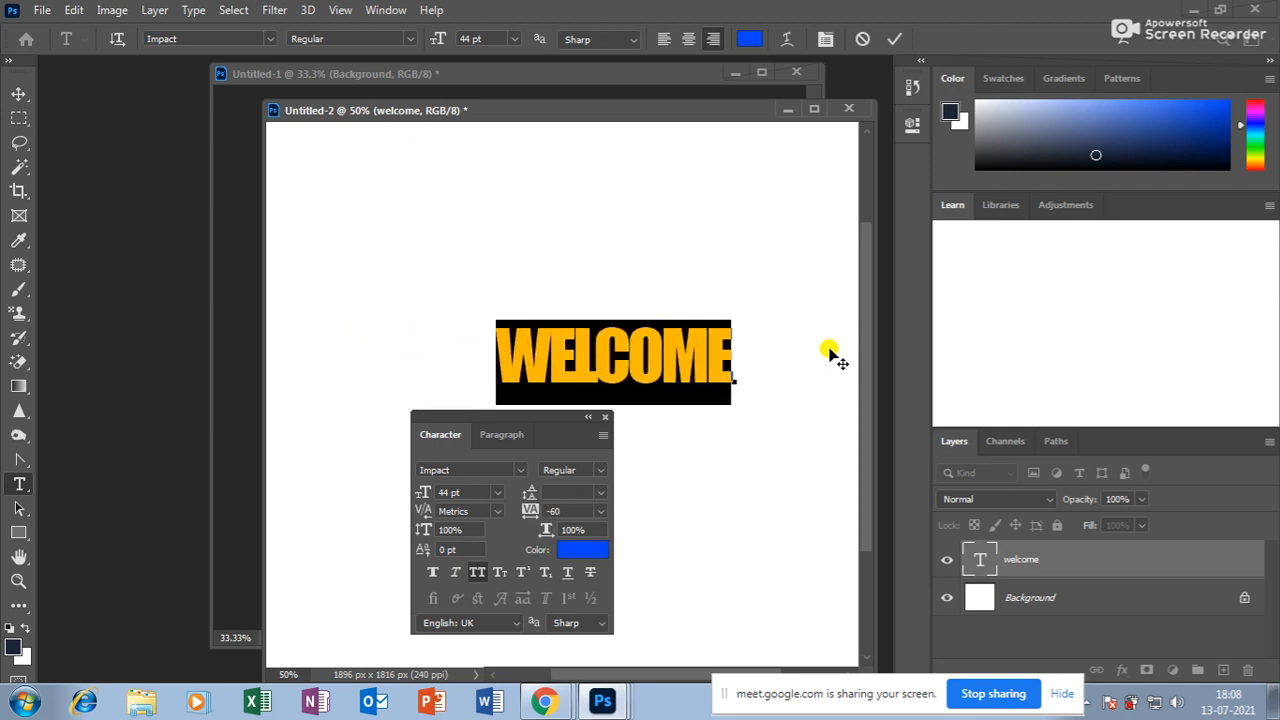
{"action": "key", "text": "alt+Right"}
{"action": "key", "text": "alt+Right"}
{"action": "key", "text": "alt+Right"}
{"action": "key", "text": "alt+Right"}
{"action": "key", "text": "alt+Right"}
{"action": "key", "text": "alt+Right"}
{"action": "key", "text": "alt+Right"}
{"action": "key", "text": "alt+Right"}
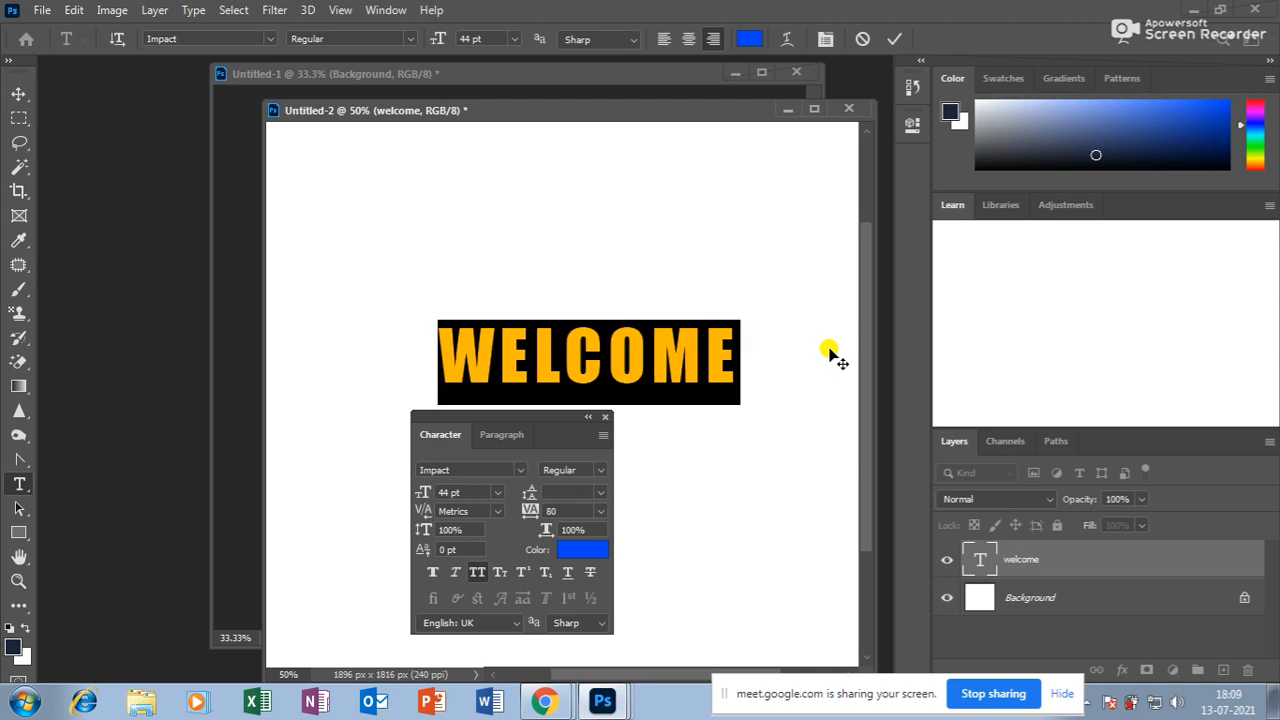
Add a second line HAI below WELCOME and adjust the leading between the lines.
{"action": "left_click", "coordinate": [738, 356]}
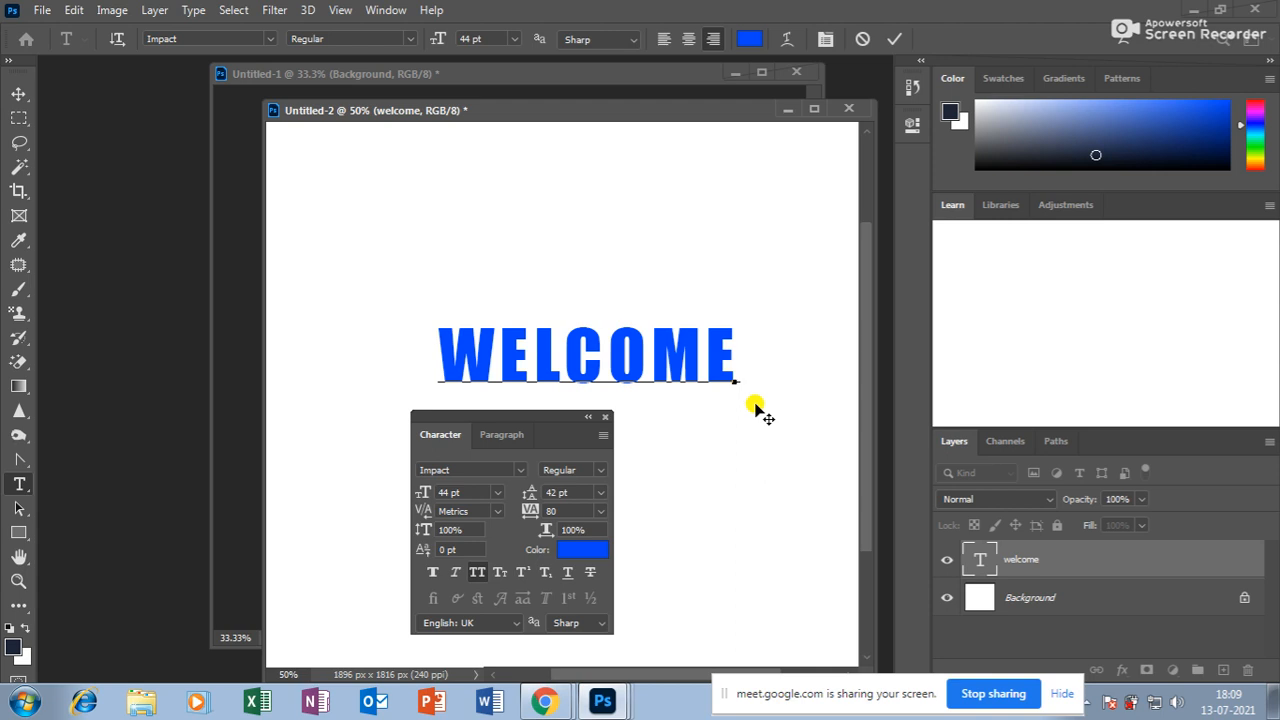
{"action": "key", "text": "Return"}
{"action": "type", "text": "HAI"}
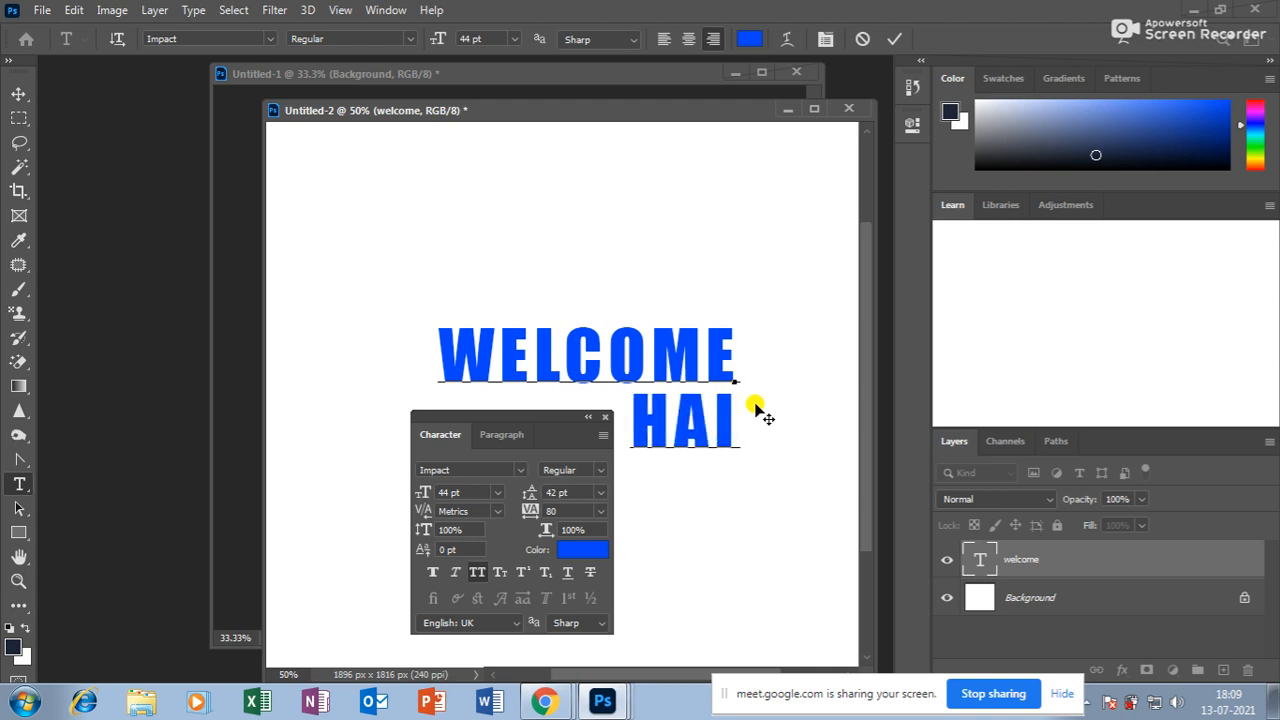
{"action": "key", "text": "ctrl+a"}
{"action": "key", "text": "alt+Down"}
{"action": "key", "text": "alt+Down"}
{"action": "key", "text": "alt+Down"}
{"action": "key", "text": "alt+Down"}
{"action": "key", "text": "alt+Down"}
{"action": "key", "text": "alt+Down"}
{"action": "key", "text": "alt+Down"}
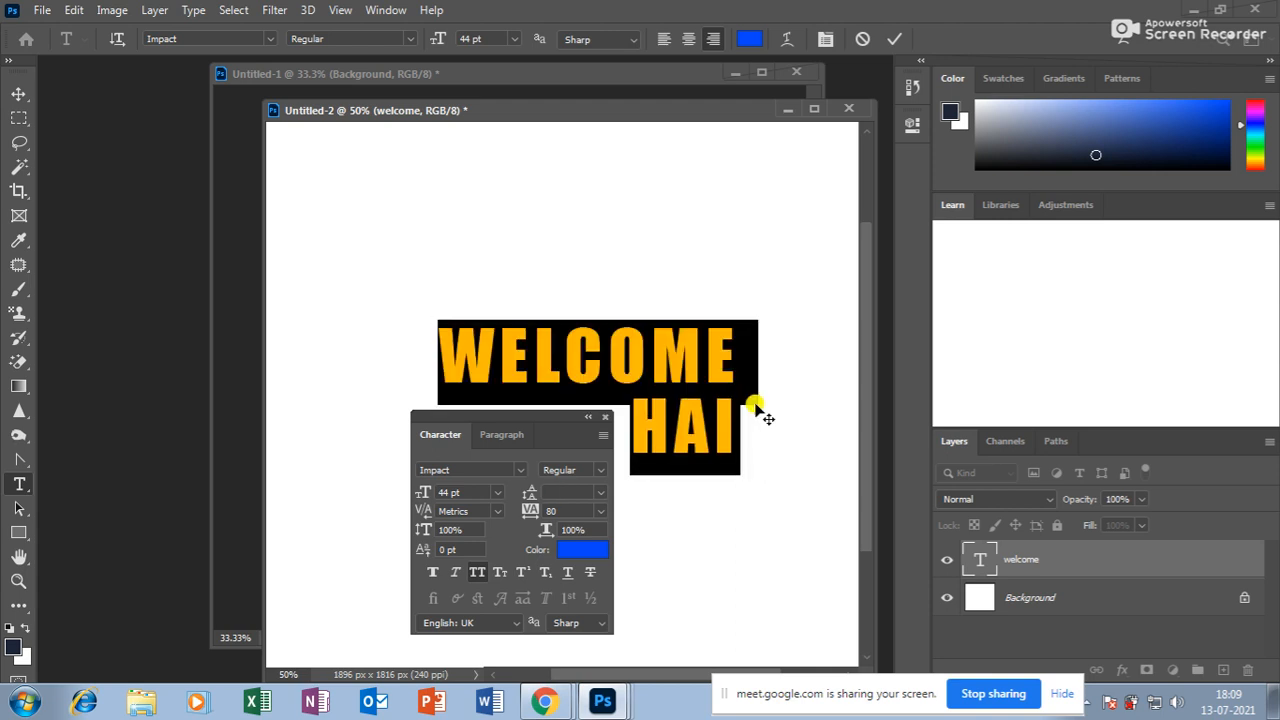
{"action": "key", "text": "alt+Down"}
{"action": "key", "text": "alt+Down"}
{"action": "key", "text": "alt+Down"}
{"action": "key", "text": "alt+Down"}
{"action": "key", "text": "alt+Down"}
{"action": "key", "text": "alt+Down"}
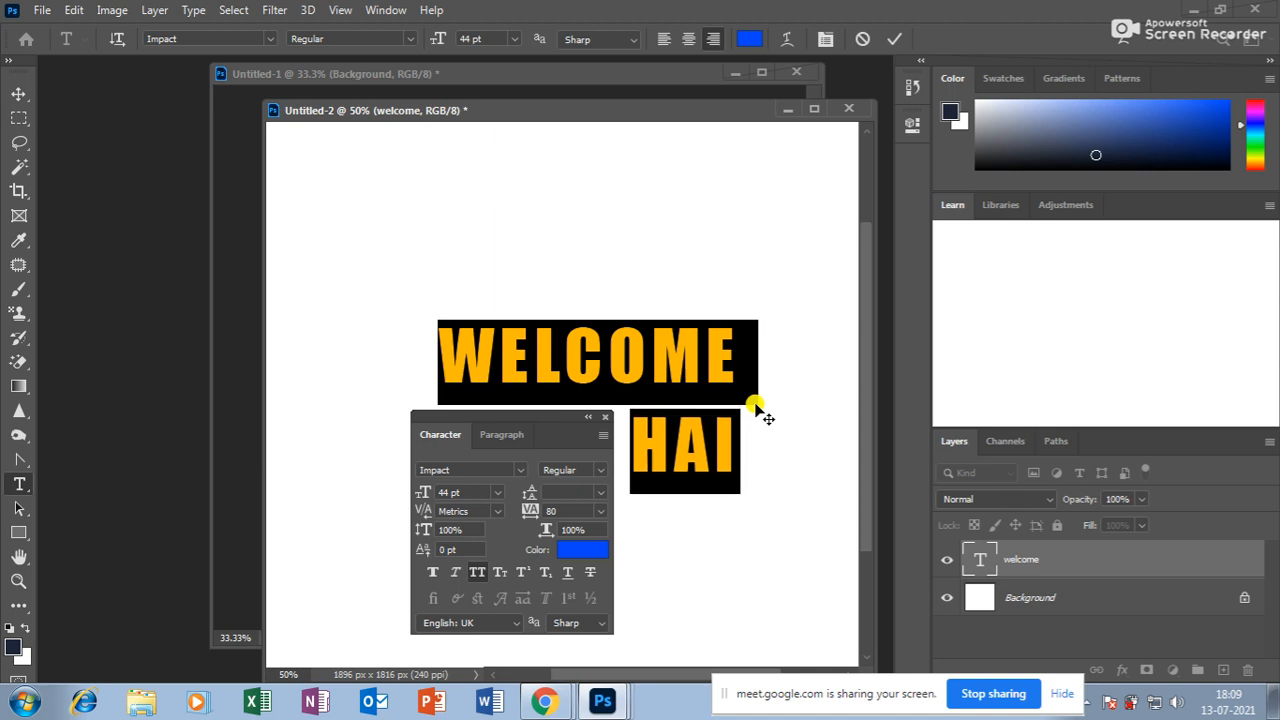
{"action": "key", "text": "alt+Up"}
{"action": "key", "text": "alt+Up"}
{"action": "key", "text": "alt+Up"}
{"action": "key", "text": "alt+Up"}
{"action": "key", "text": "alt+Up"}
{"action": "key", "text": "alt+Up"}
{"action": "key", "text": "alt+Up"}
{"action": "key", "text": "alt+Up"}
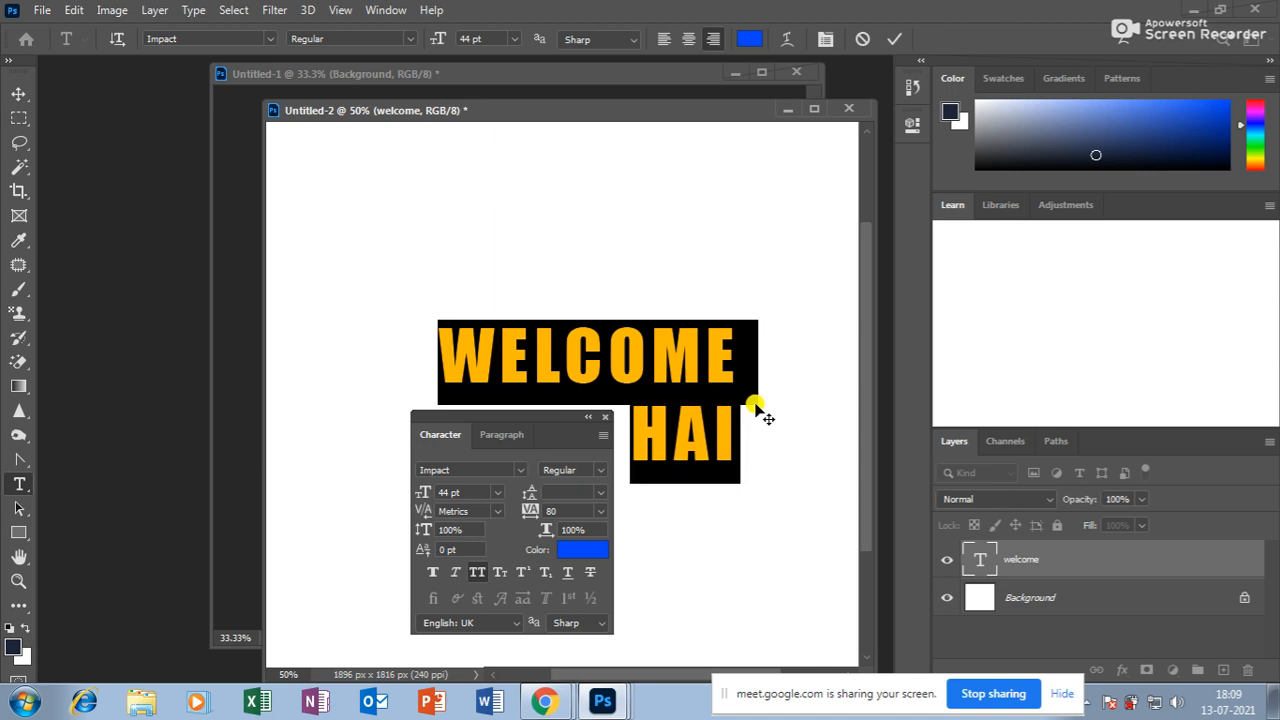
{"action": "key", "text": "alt+Up"}
{"action": "key", "text": "alt+Up"}
{"action": "key", "text": "alt+Up"}
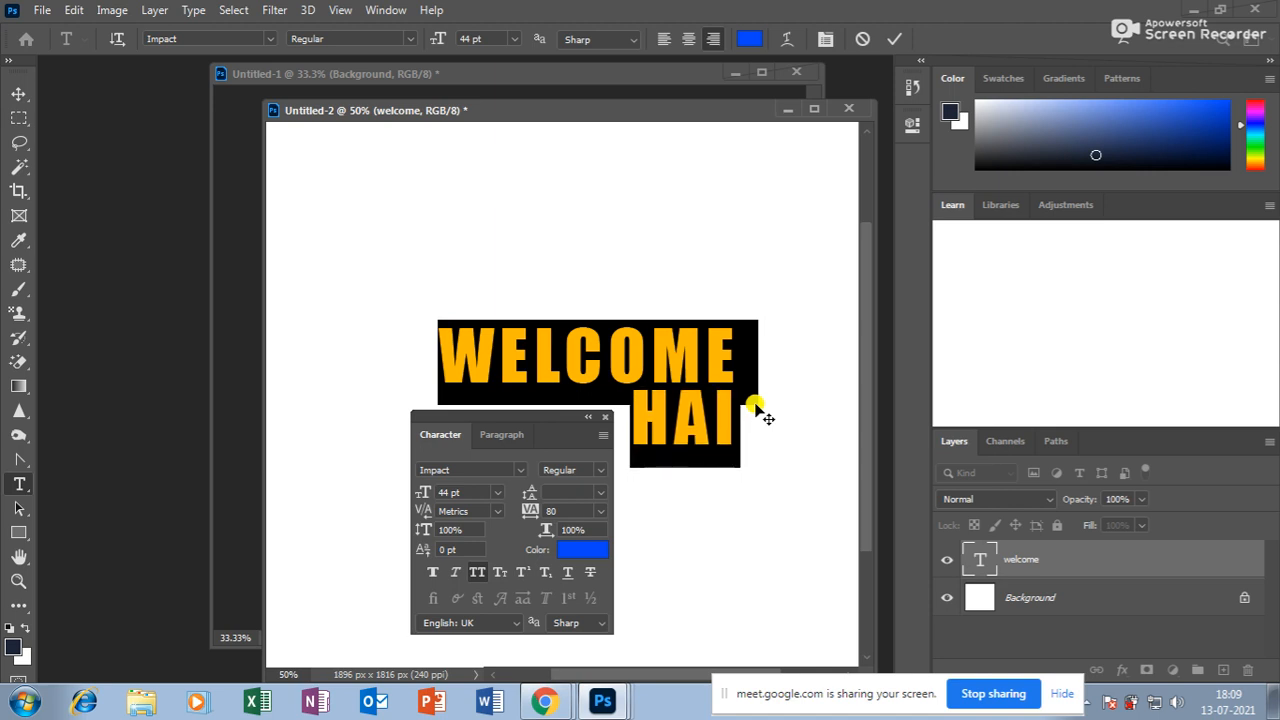
Commit the text and move it higher on the canvas.
{"action": "left_click", "coordinate": [18, 93]}
{"action": "left_click_drag", "start_coordinate": [577, 362], "coordinate": [575, 257]}
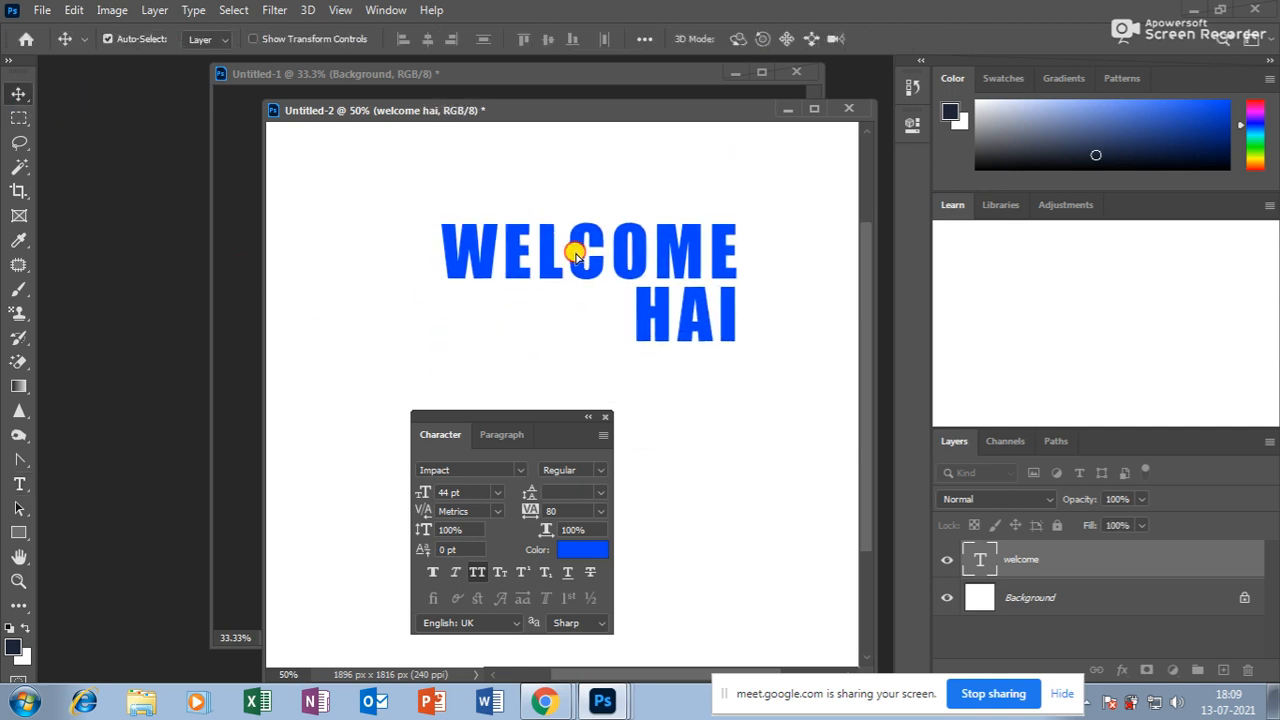
{"action": "left_click", "coordinate": [19, 486]}
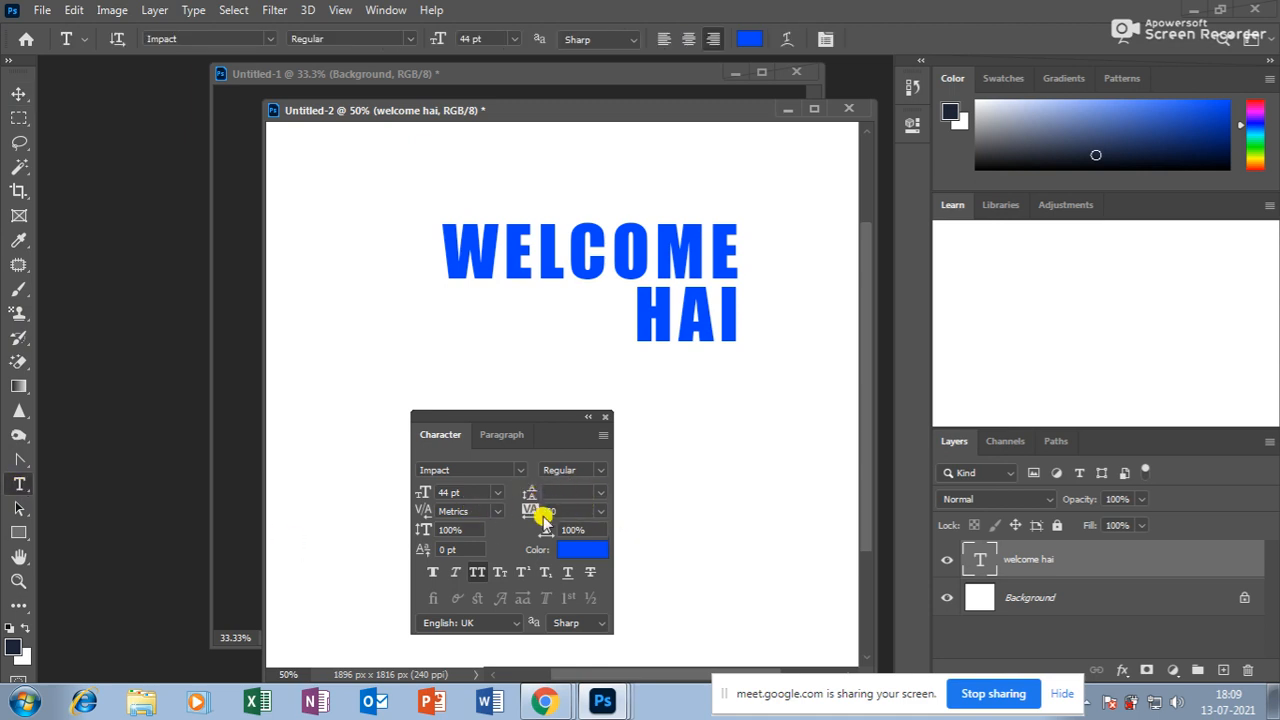
Set tracking to 0 and test Faux Bold and Faux Italic, leaving both off.
{"action": "left_click", "coordinate": [600, 511]}
{"action": "left_click", "coordinate": [576, 390]}
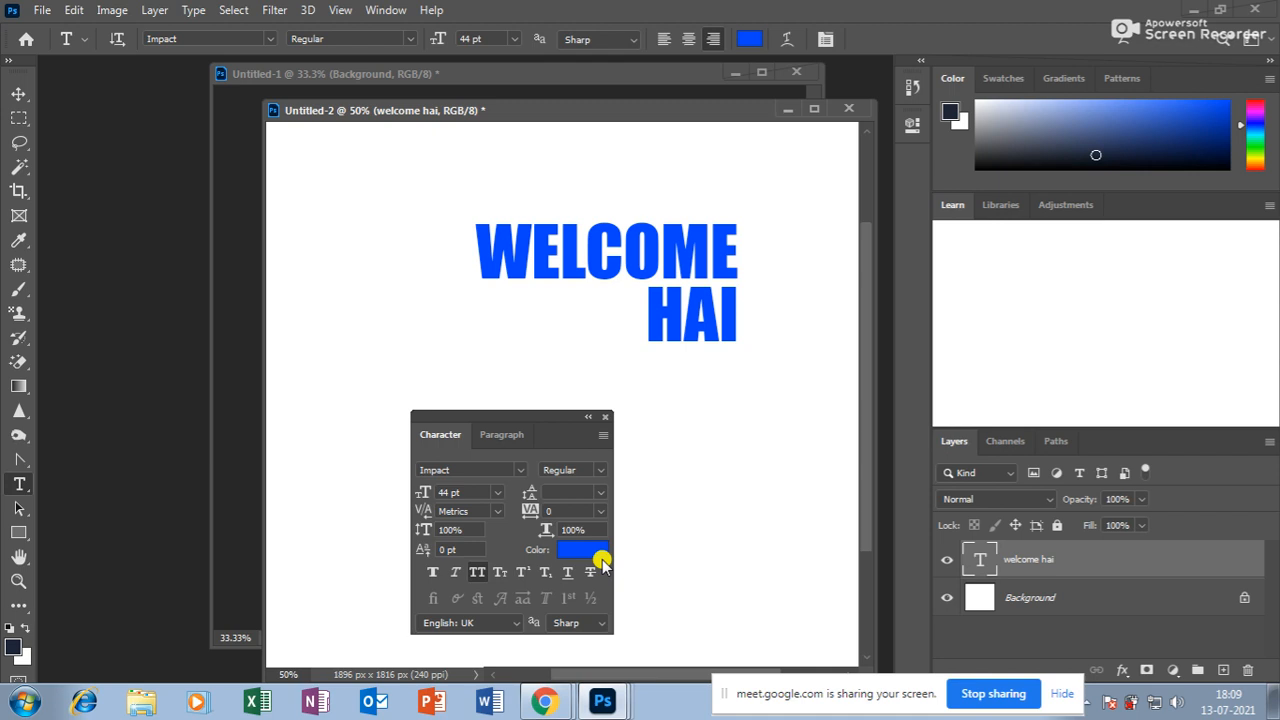
{"action": "left_click", "coordinate": [431, 572]}
{"action": "left_click", "coordinate": [431, 572]}
{"action": "left_click", "coordinate": [453, 573]}
{"action": "left_click", "coordinate": [453, 573]}
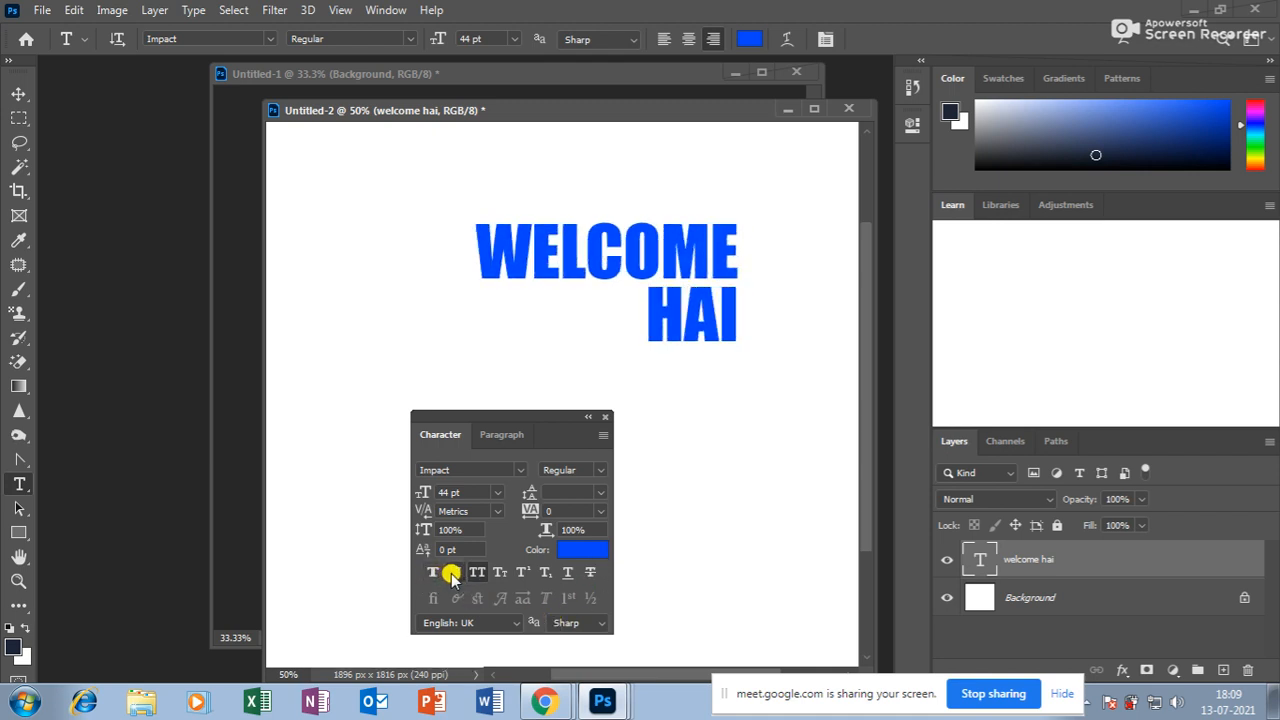
Toggle All Caps and Small Caps off to show lowercase welcome hai, then select all the text.
{"action": "left_click", "coordinate": [477, 572]}
{"action": "left_click", "coordinate": [477, 574]}
{"action": "left_click", "coordinate": [477, 574]}
{"action": "left_click", "coordinate": [477, 574]}
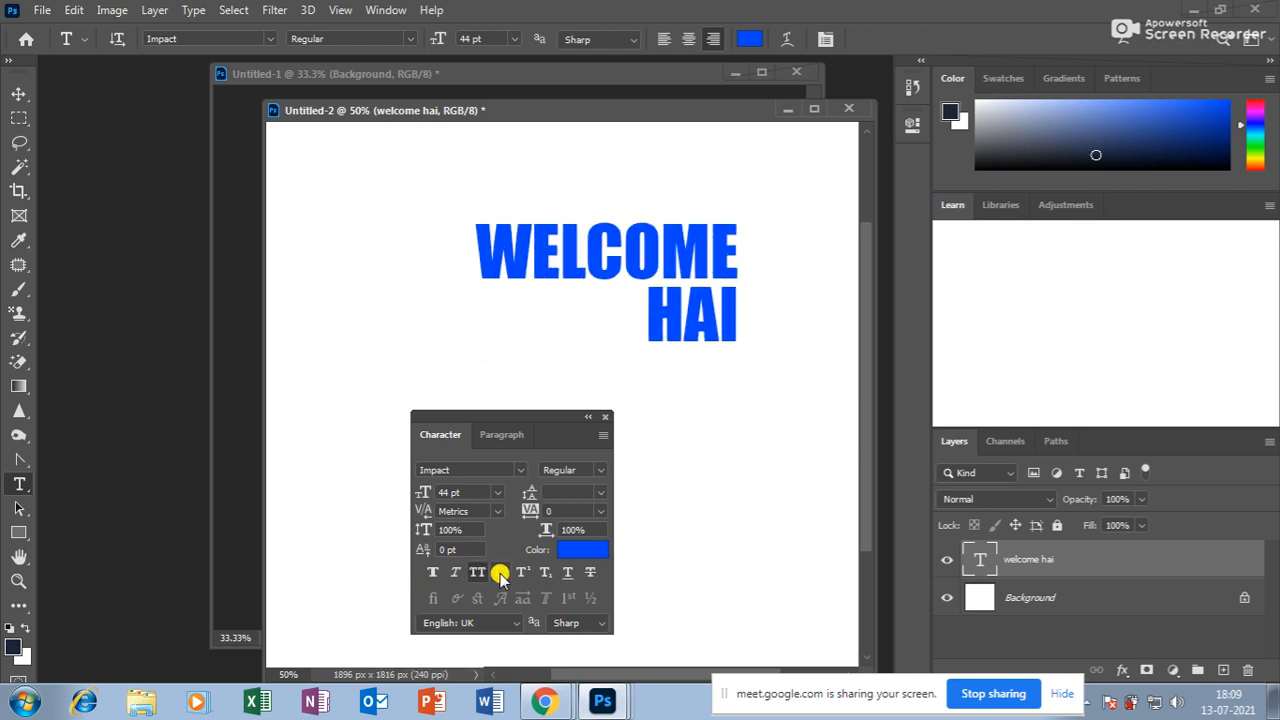
{"action": "left_click", "coordinate": [499, 573]}
{"action": "left_click", "coordinate": [499, 573]}
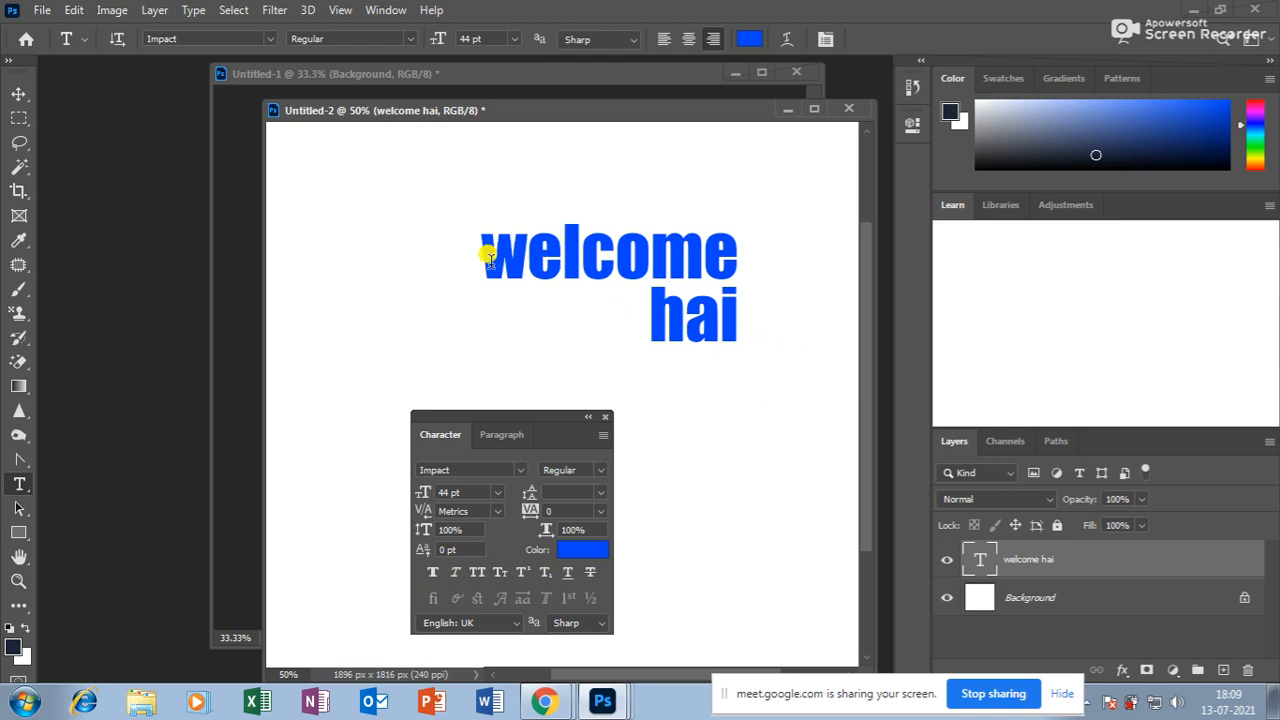
{"action": "left_click_drag", "start_coordinate": [489, 258], "coordinate": [766, 320]}
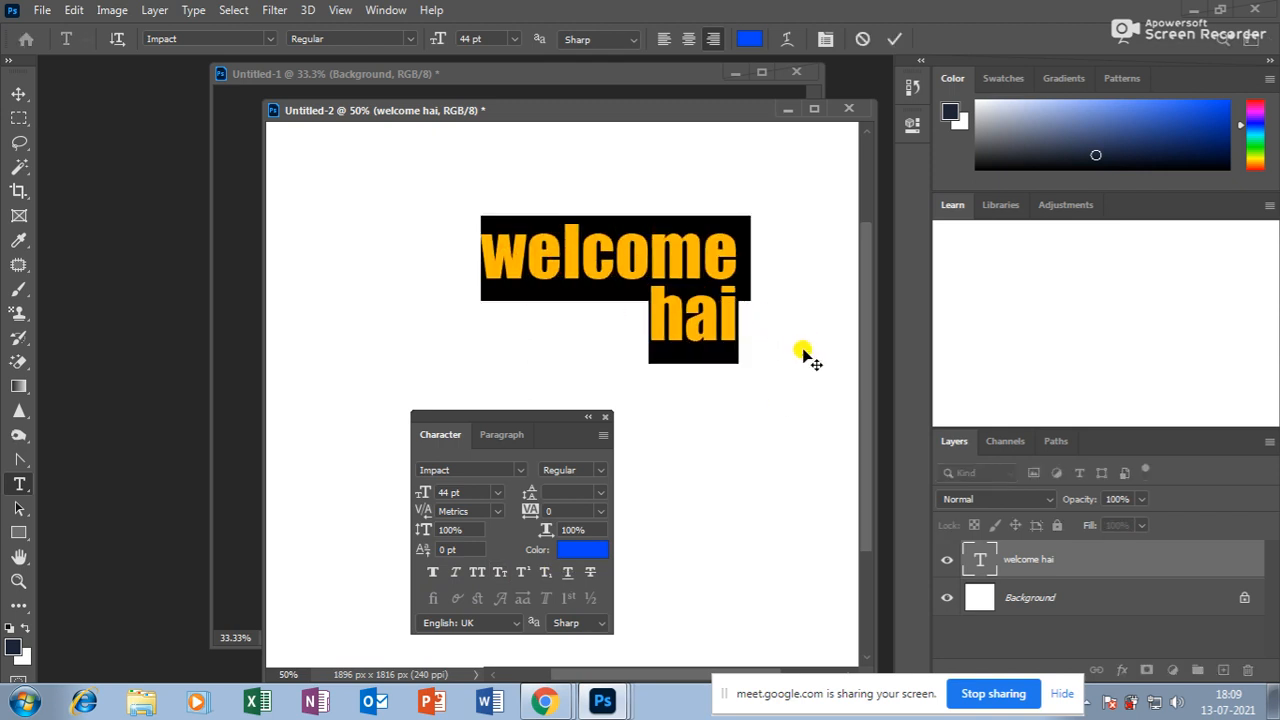
Type h2o with a subscript 2, followed by IInd birthday.
{"action": "type", "text": "h2o"}
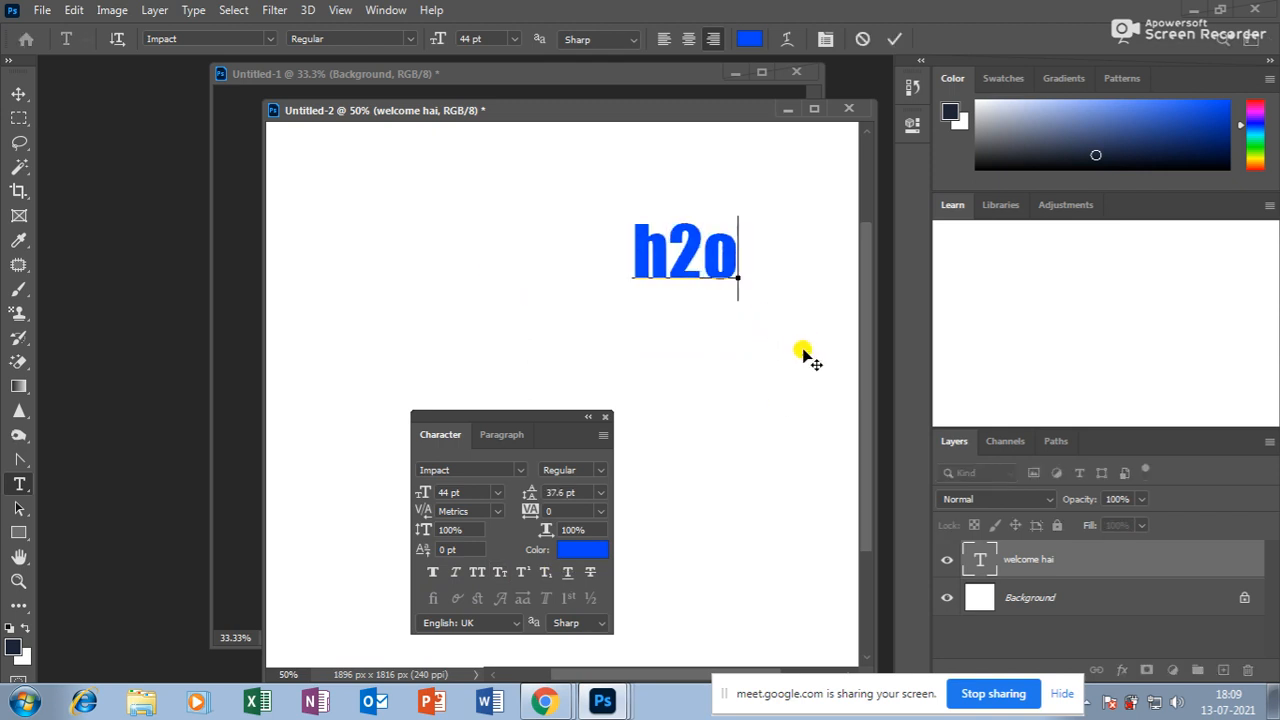
{"action": "left_click_drag", "start_coordinate": [669, 237], "coordinate": [703, 237]}
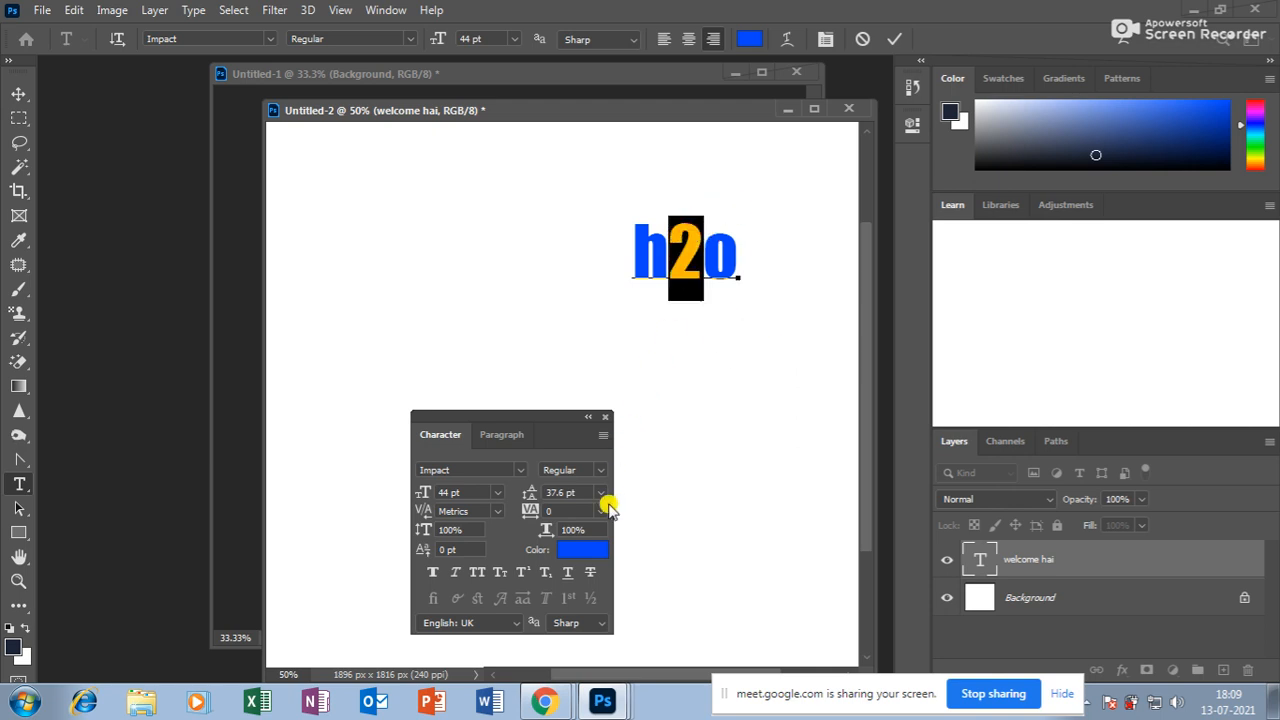
{"action": "left_click", "coordinate": [548, 578]}
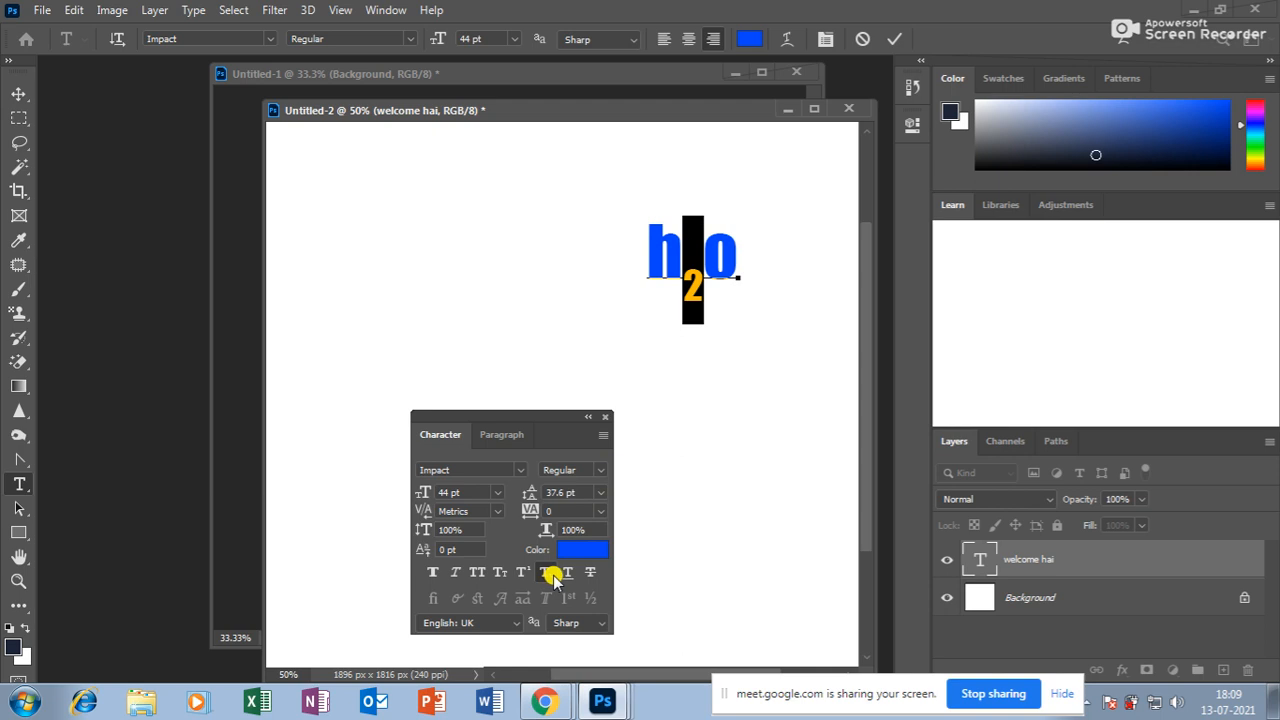
{"action": "left_click", "coordinate": [728, 250]}
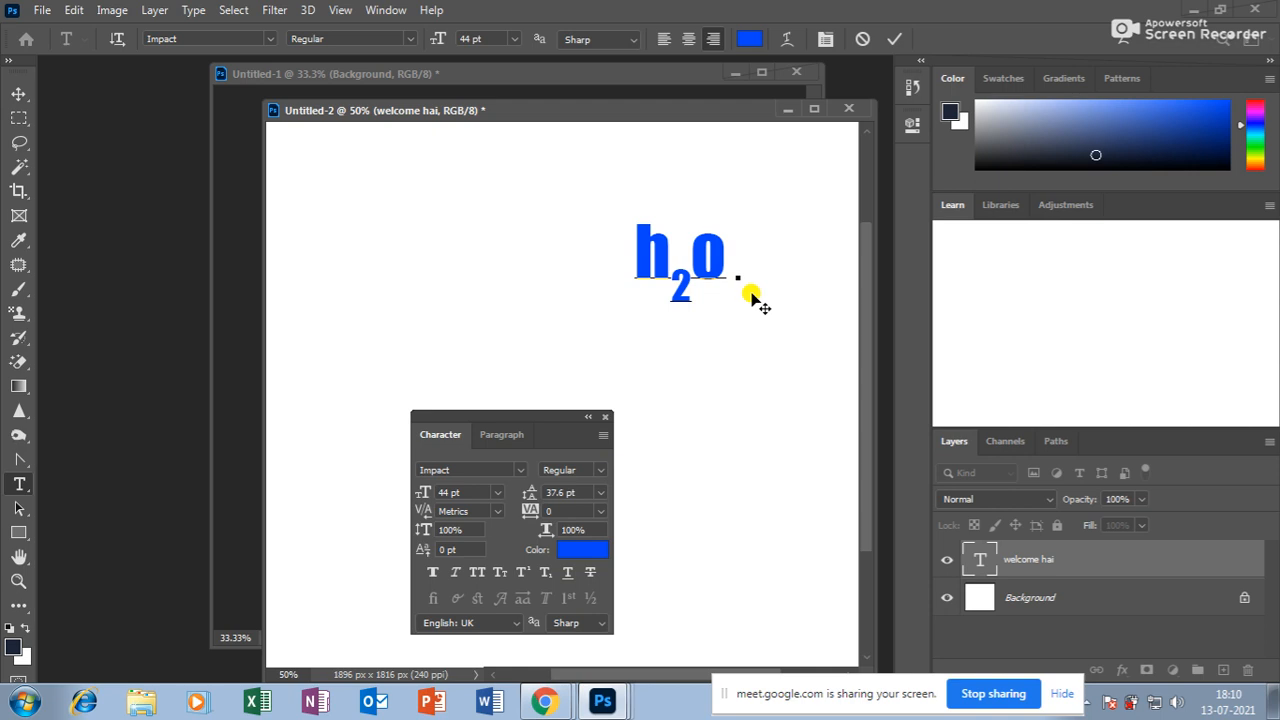
{"action": "type", "text": "lln"}
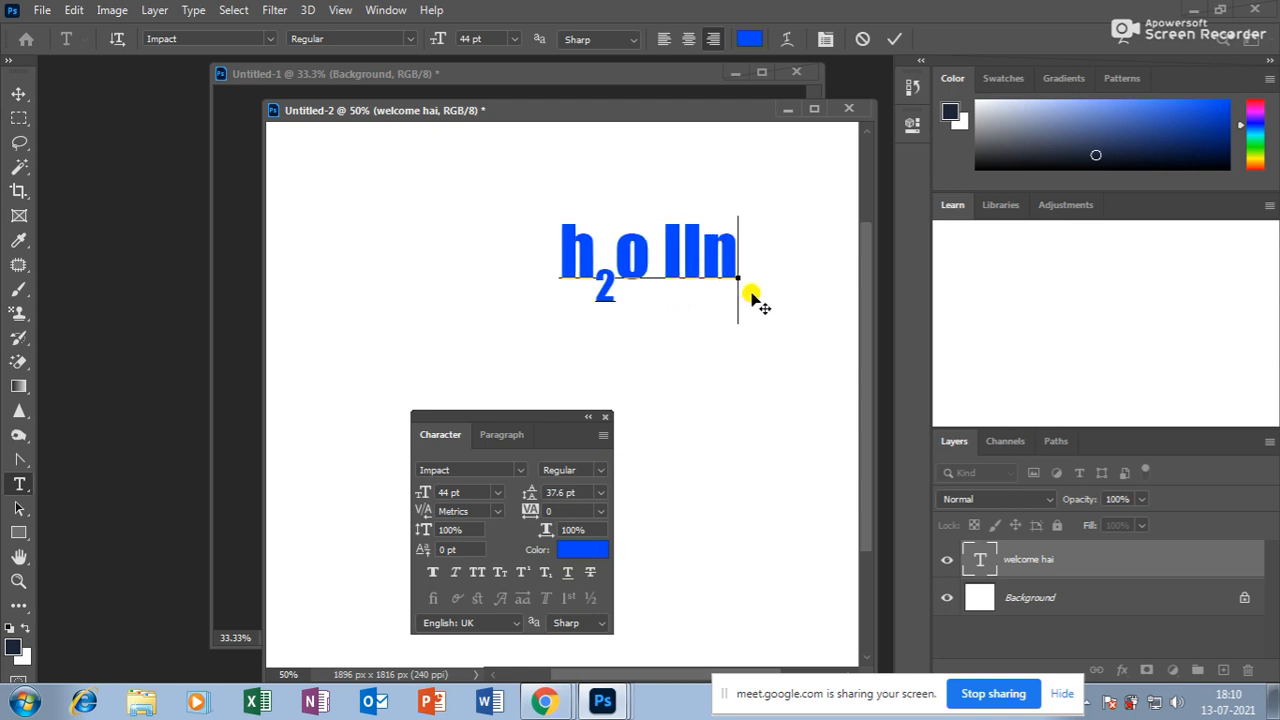
{"action": "type", "text": "d bir"}
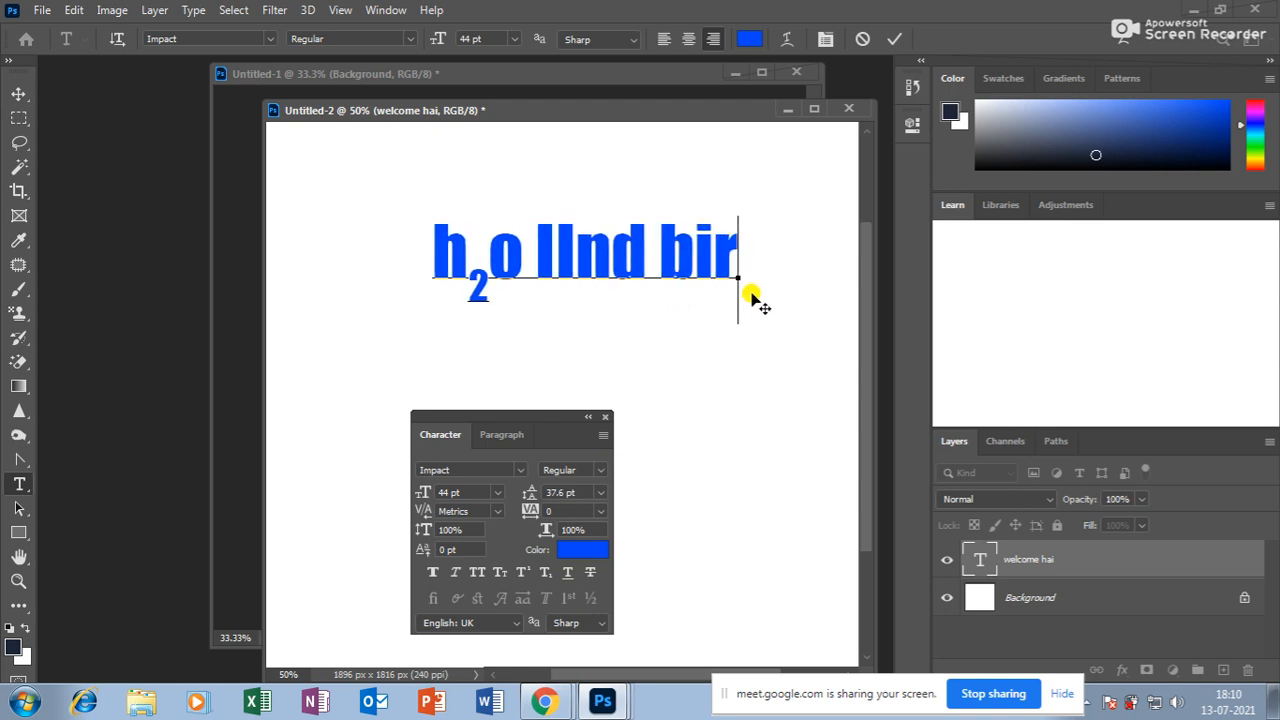
{"action": "type", "text": "thday"}
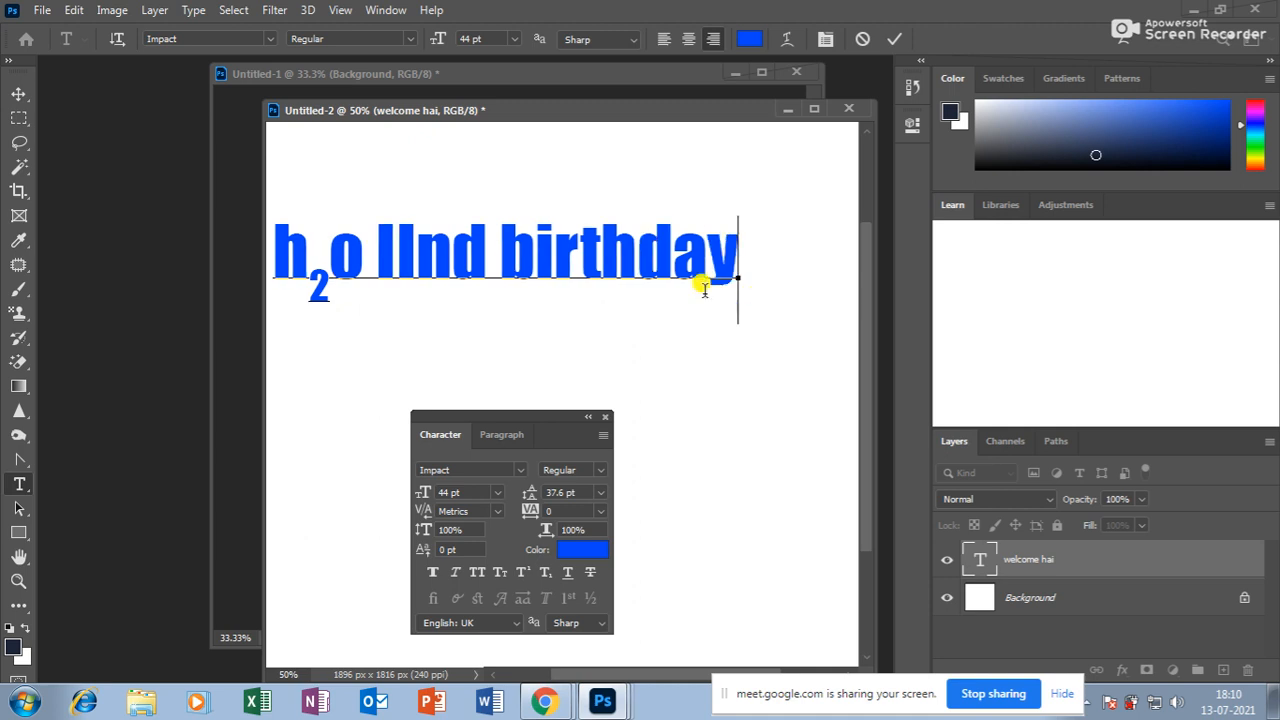
Test superscript, subscript and underline on nd, leaving it plain, then commit and shift the text right.
{"action": "left_click_drag", "start_coordinate": [428, 243], "coordinate": [487, 252]}
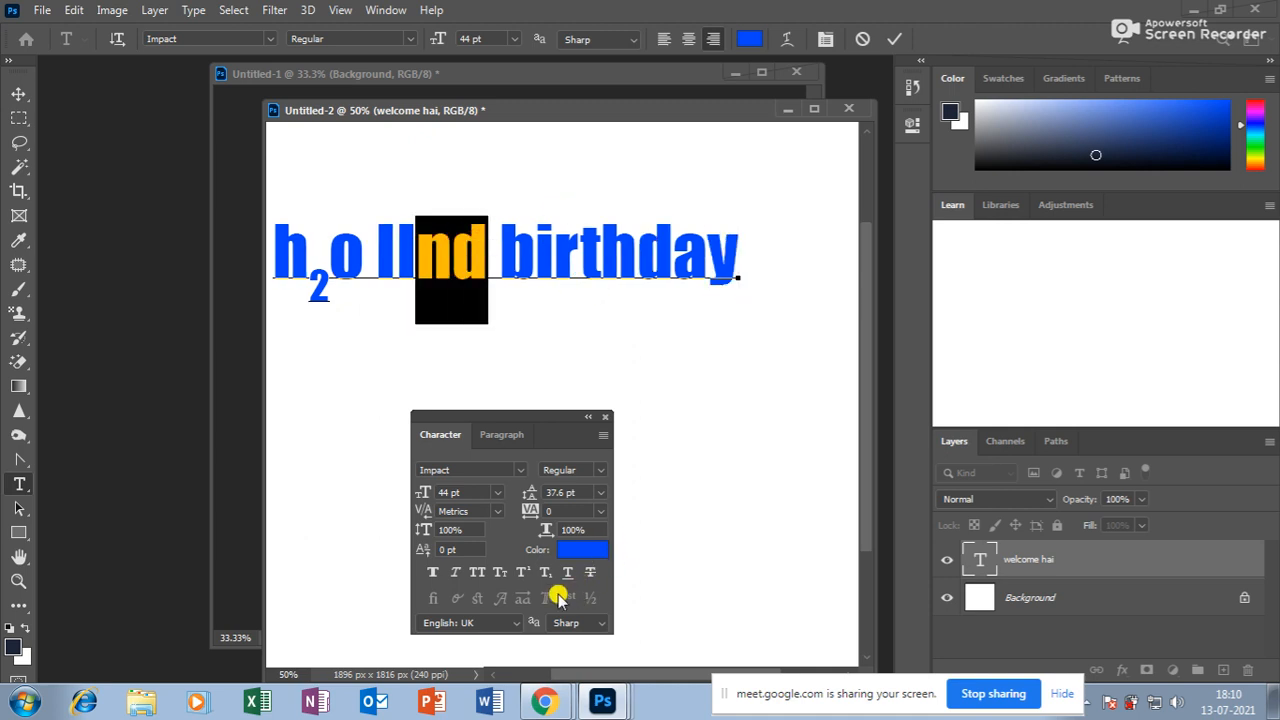
{"action": "left_click", "coordinate": [525, 571]}
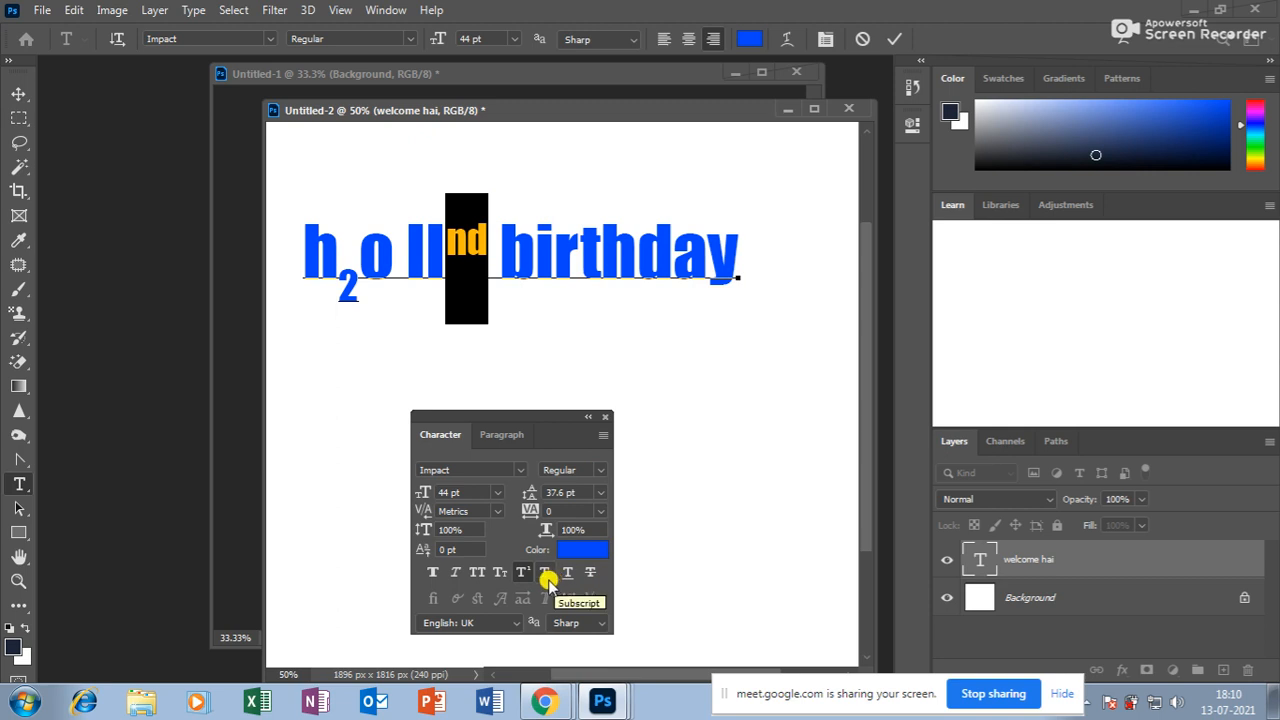
{"action": "left_click", "coordinate": [522, 573]}
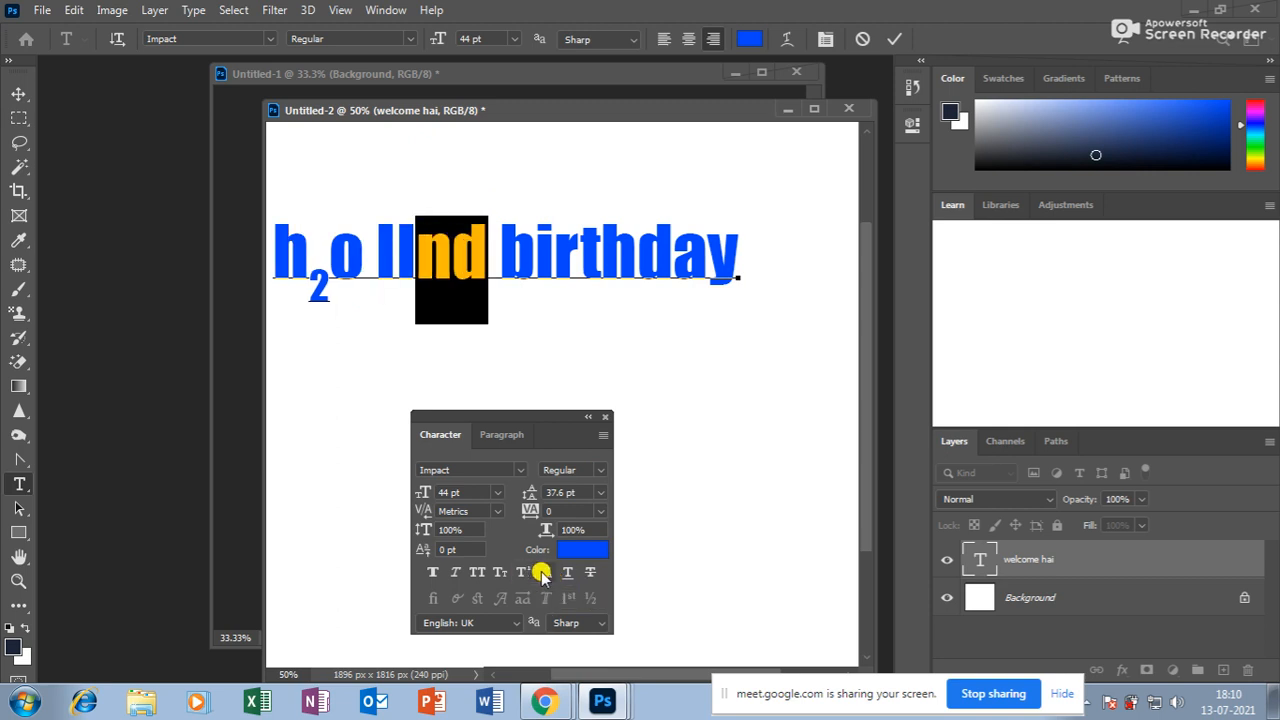
{"action": "left_click", "coordinate": [545, 573]}
{"action": "left_click", "coordinate": [546, 573]}
{"action": "left_click", "coordinate": [567, 574]}
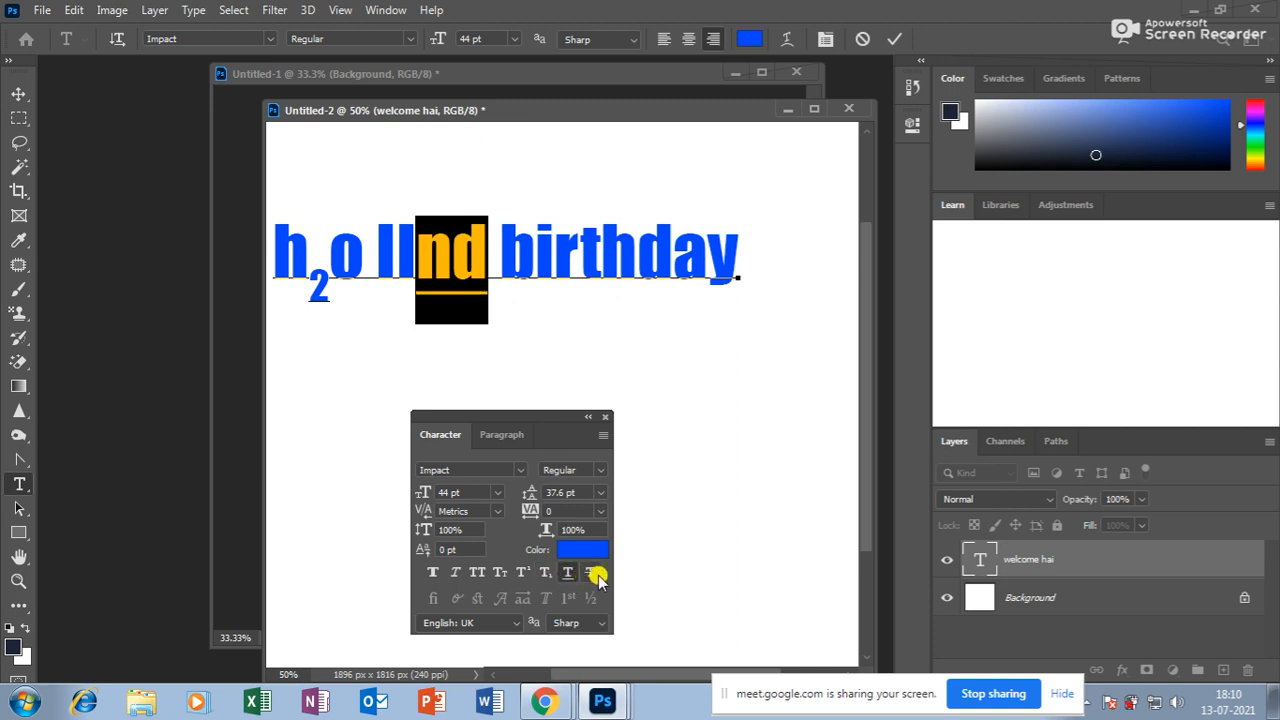
{"action": "left_click", "coordinate": [567, 573]}
{"action": "left_click", "coordinate": [18, 93]}
{"action": "left_click_drag", "start_coordinate": [409, 237], "coordinate": [489, 252]}
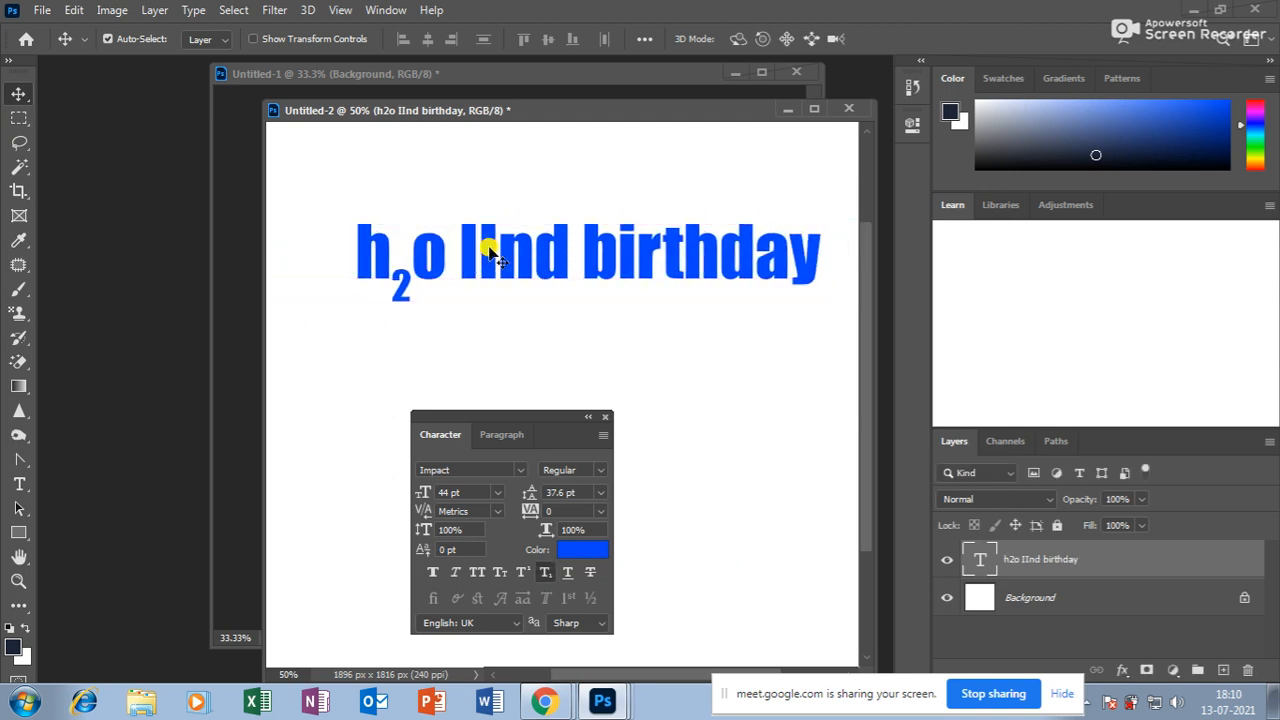
Retry superscript and subscript on nd, returning it to the normal baseline.
{"action": "left_click_drag", "start_coordinate": [547, 416], "coordinate": [617, 384]}
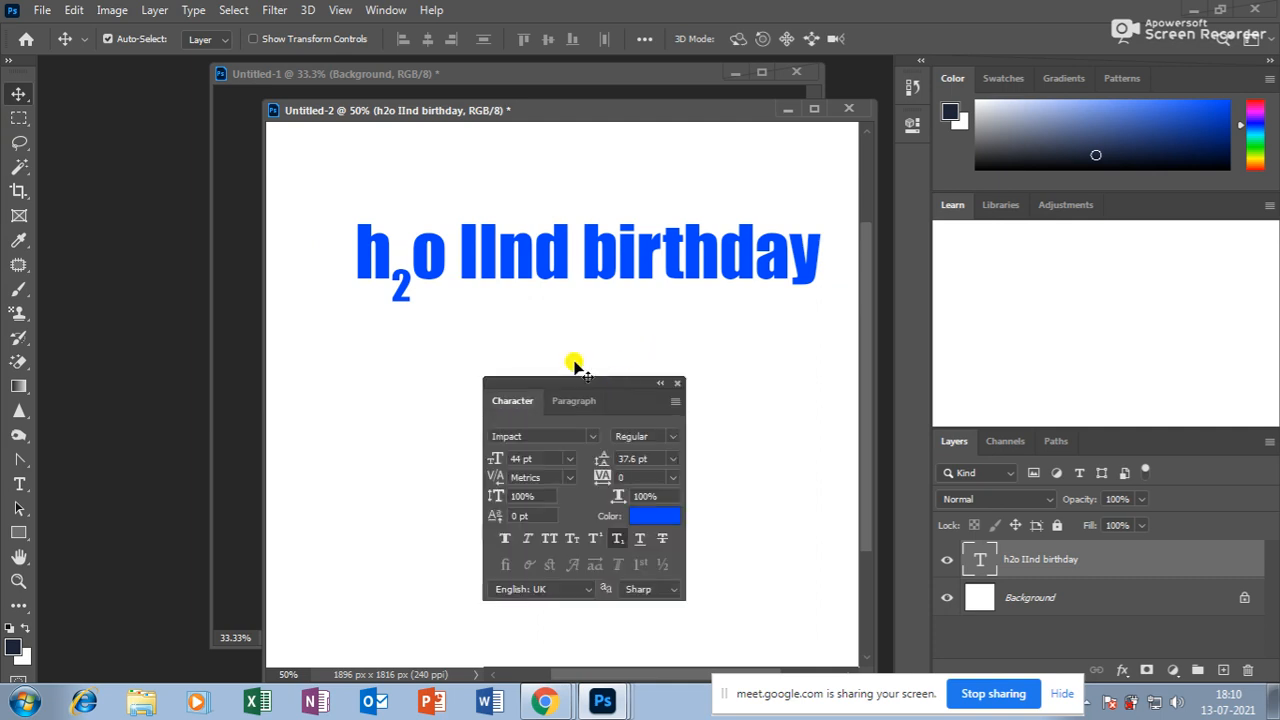
{"action": "left_click", "coordinate": [19, 484]}
{"action": "left_click_drag", "start_coordinate": [497, 246], "coordinate": [571, 250]}
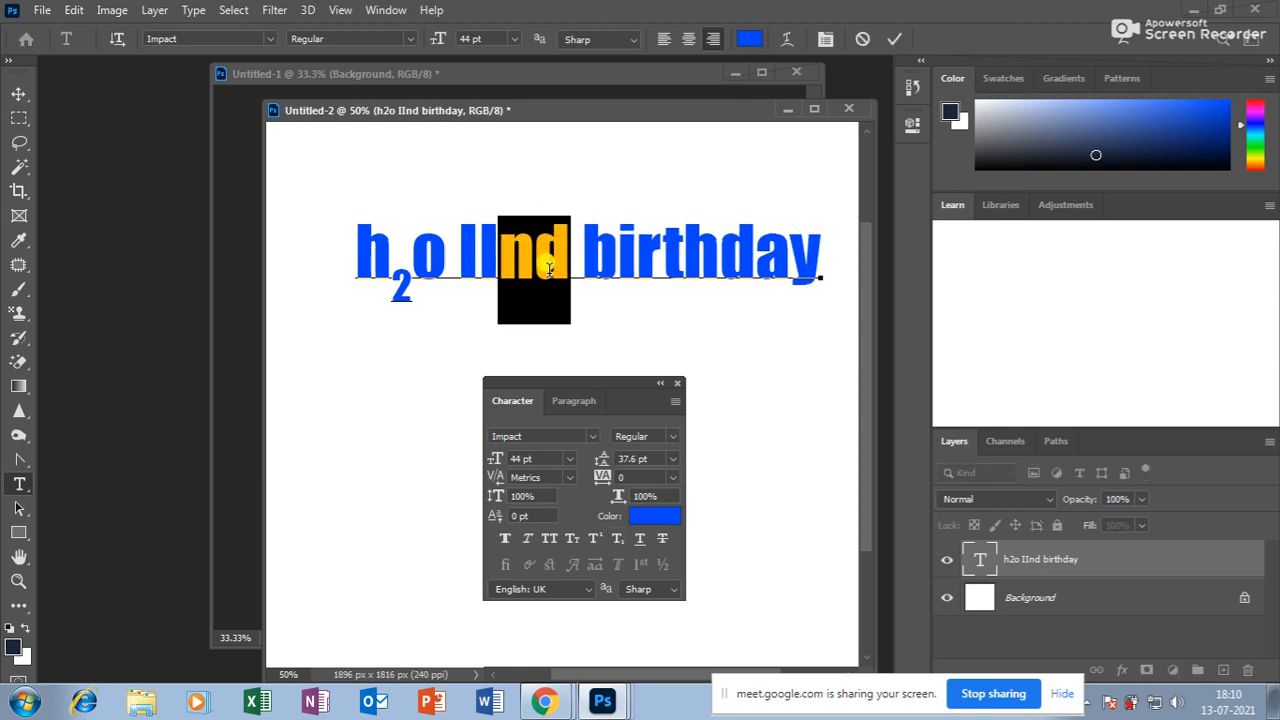
{"action": "left_click", "coordinate": [595, 539]}
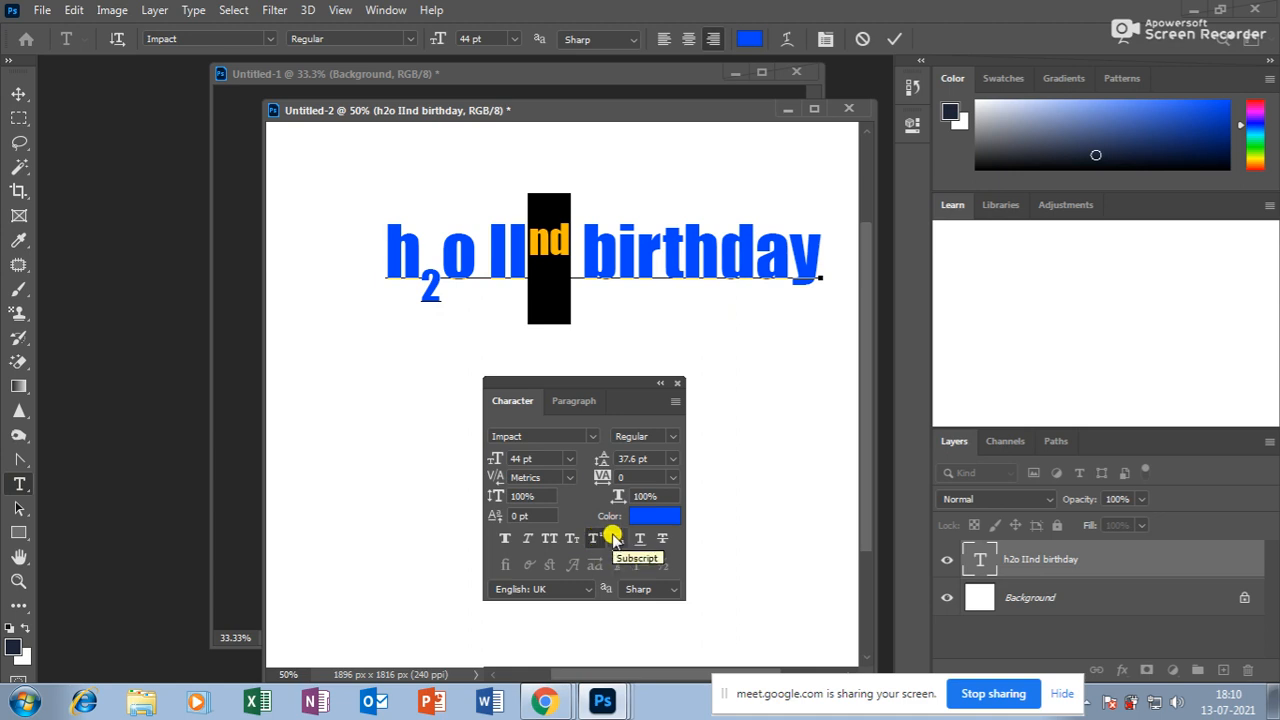
{"action": "left_click", "coordinate": [616, 539]}
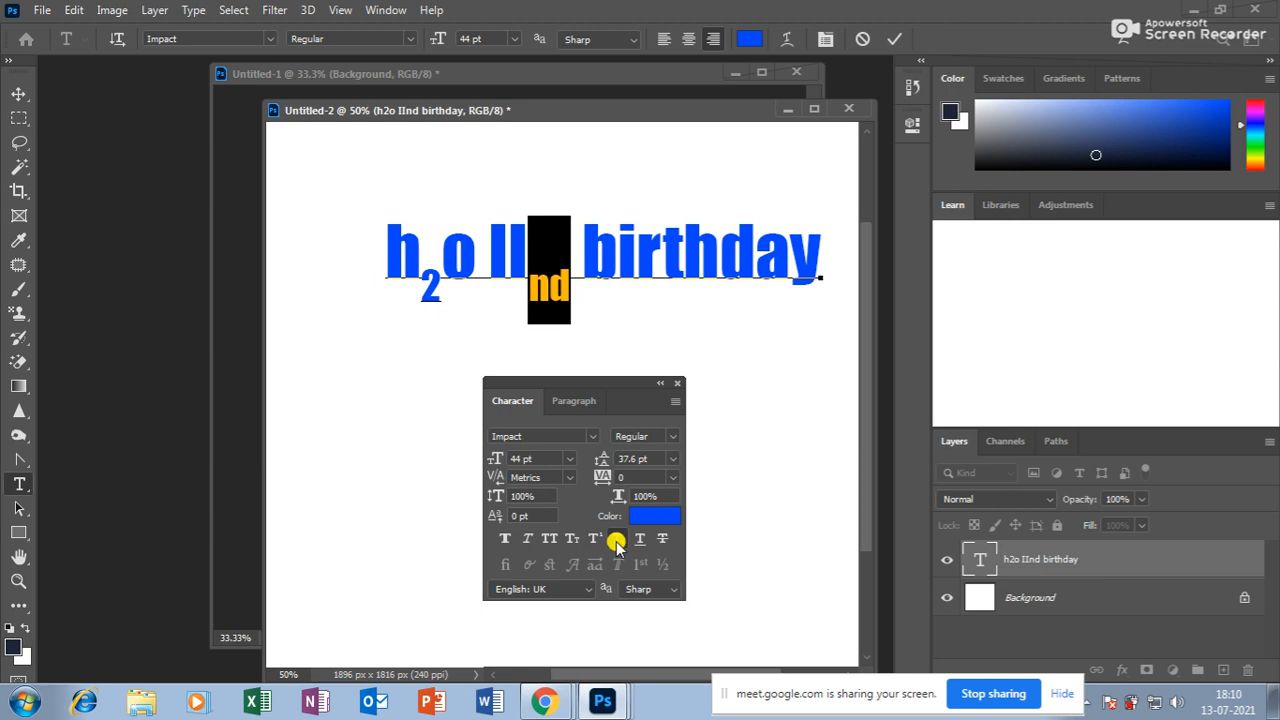
{"action": "left_click", "coordinate": [616, 539]}
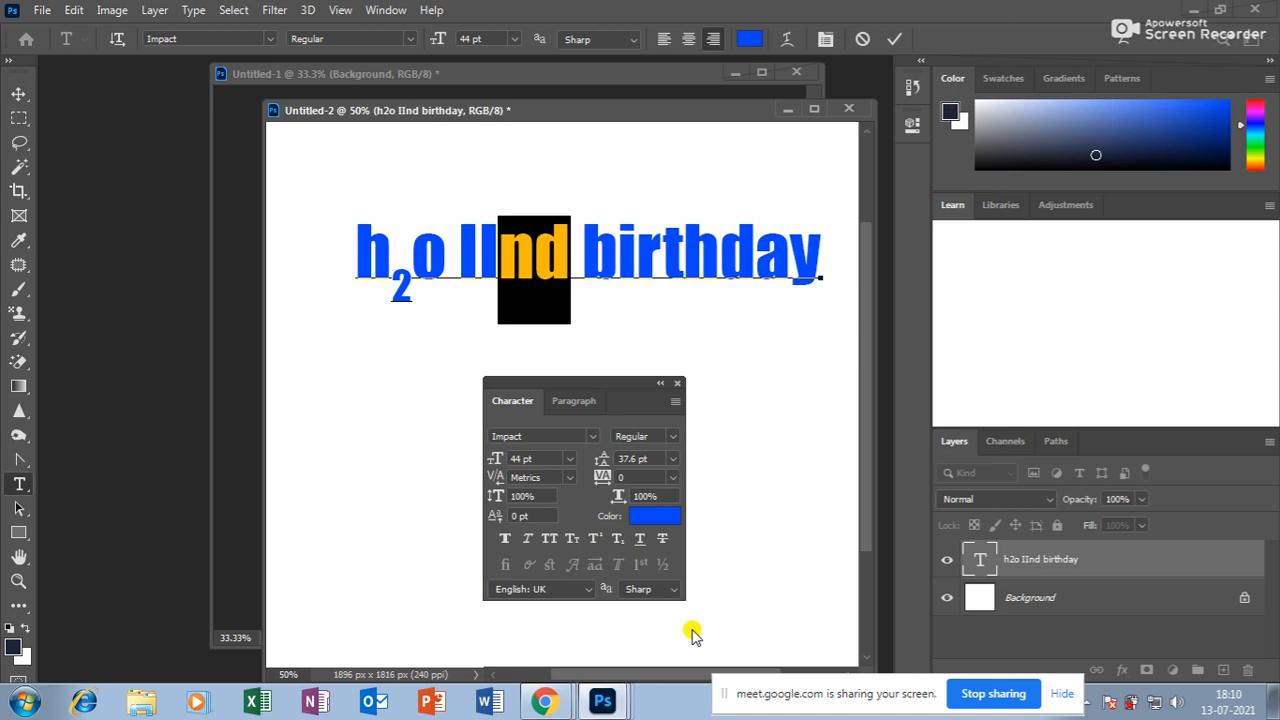
{"action": "left_click", "coordinate": [19, 94]}
Close the character panel and delete the h2o IInd birthday text layer.
{"action": "left_click_drag", "start_coordinate": [571, 234], "coordinate": [564, 216]}
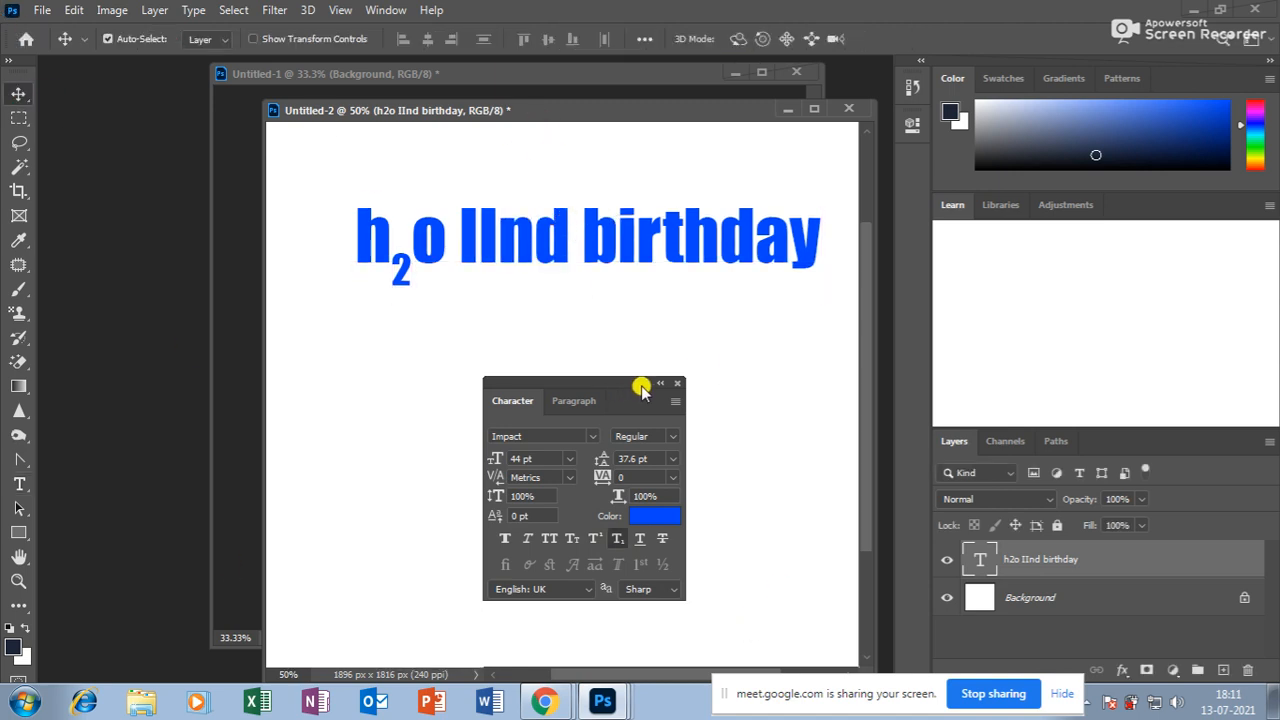
{"action": "left_click", "coordinate": [677, 383]}
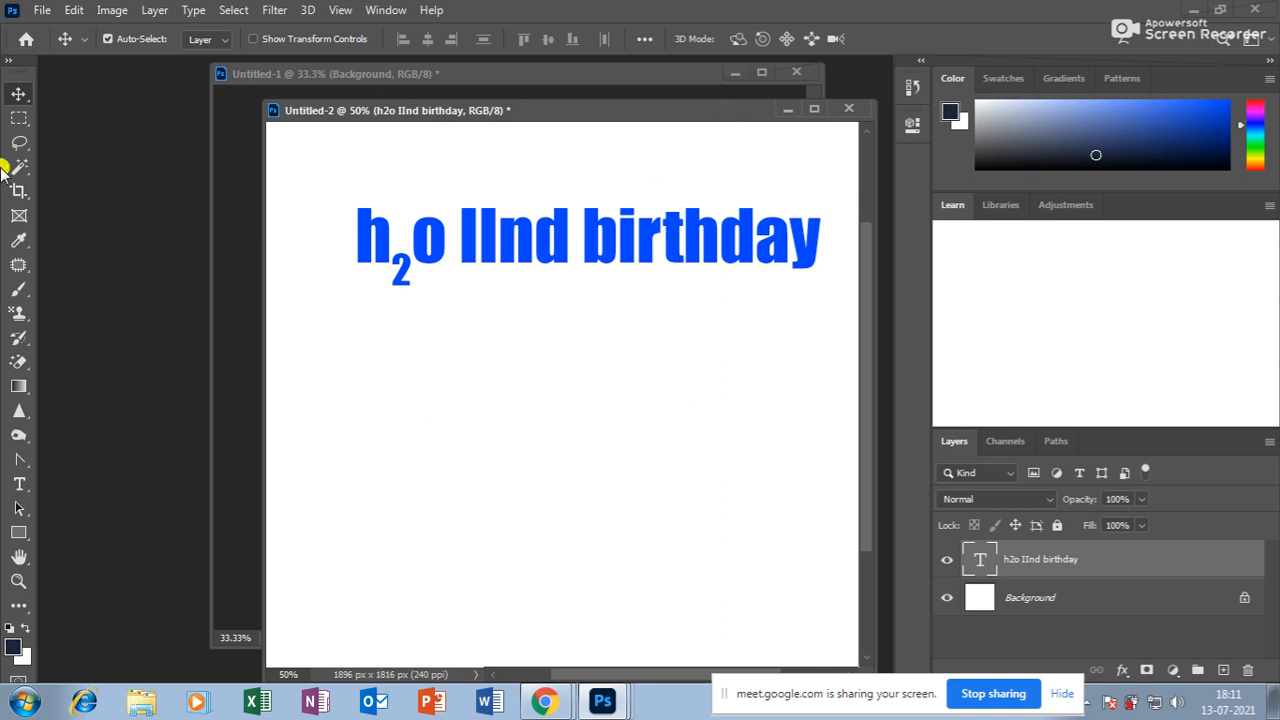
{"action": "left_click", "coordinate": [19, 484]}
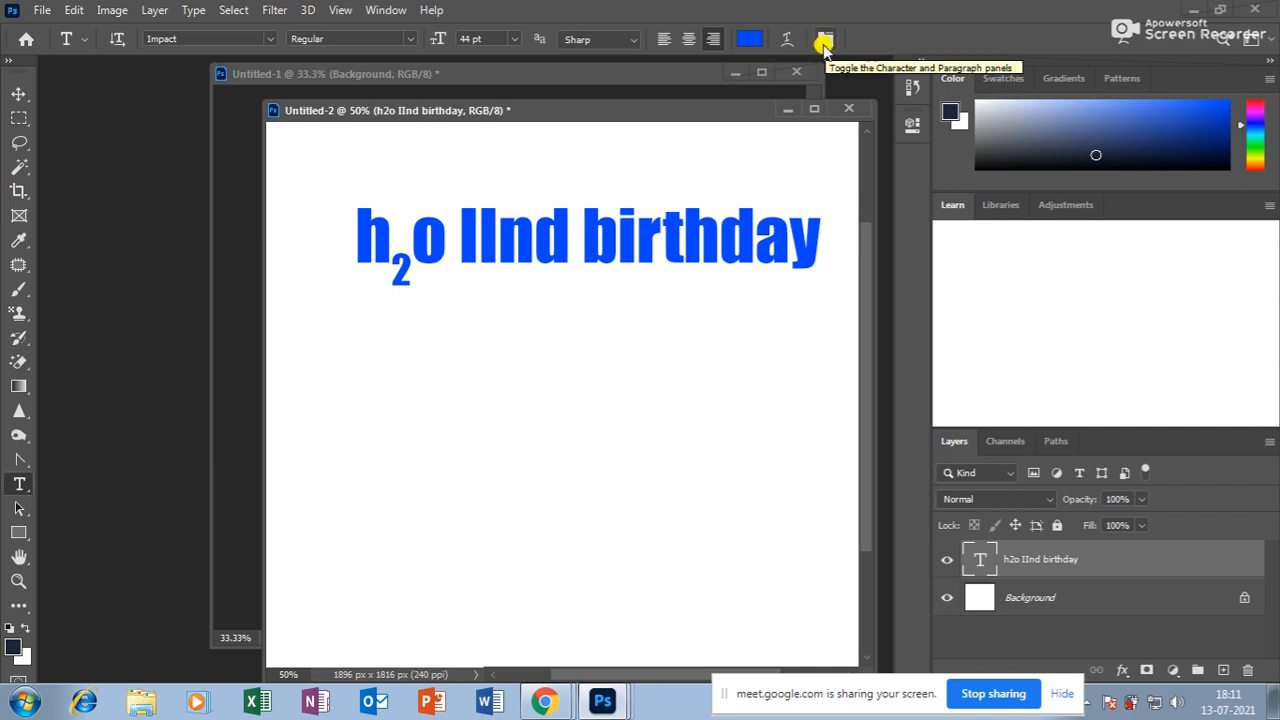
{"action": "left_click", "coordinate": [18, 93]}
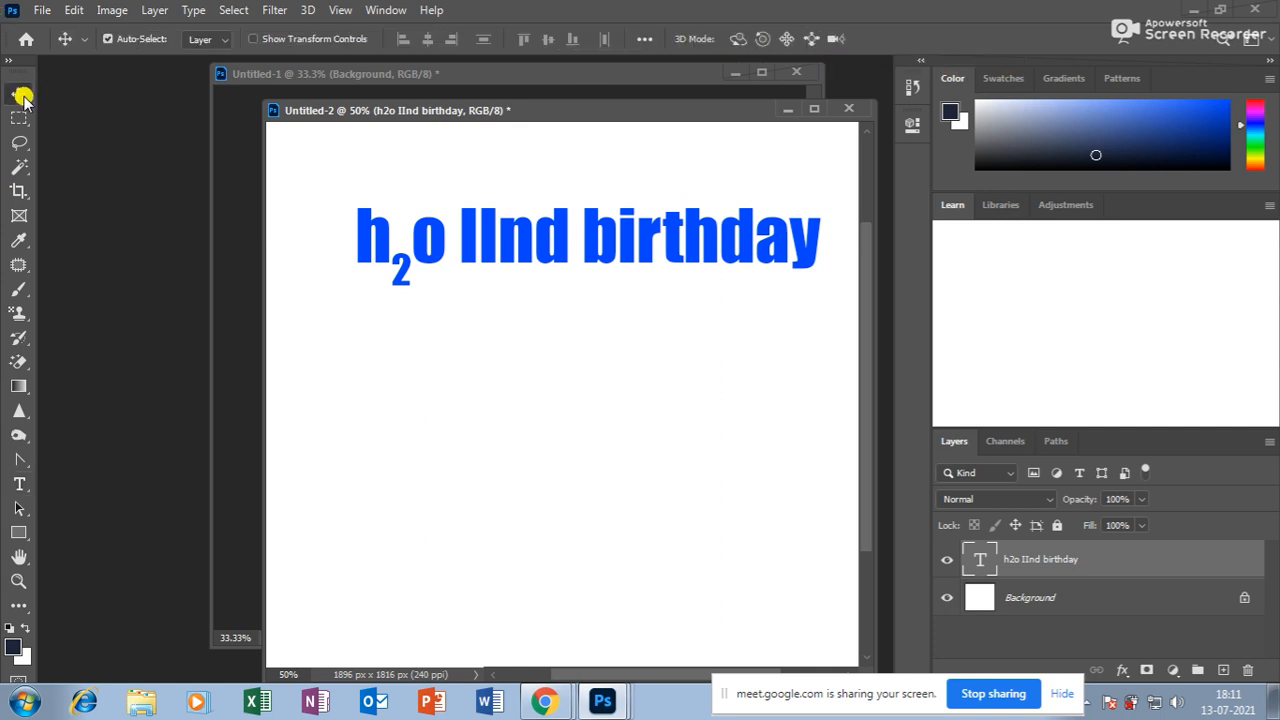
{"action": "left_click_drag", "start_coordinate": [491, 236], "coordinate": [483, 266]}
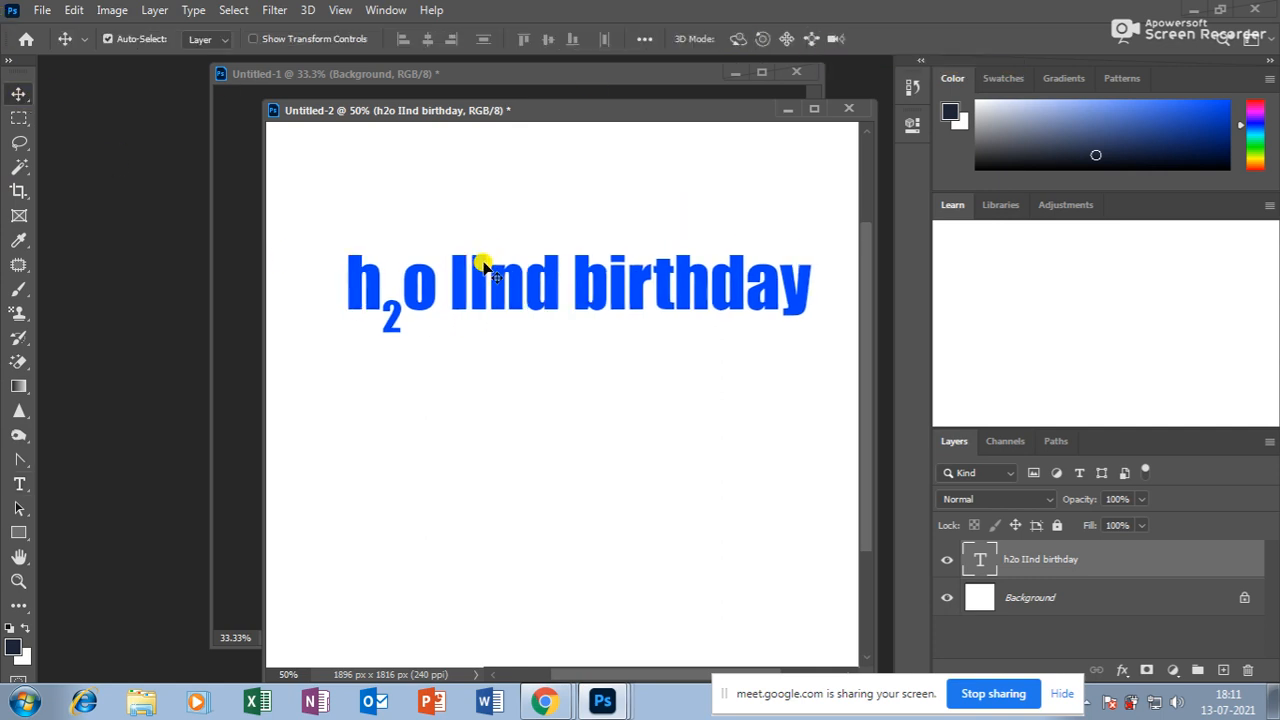
{"action": "key", "text": "Delete"}
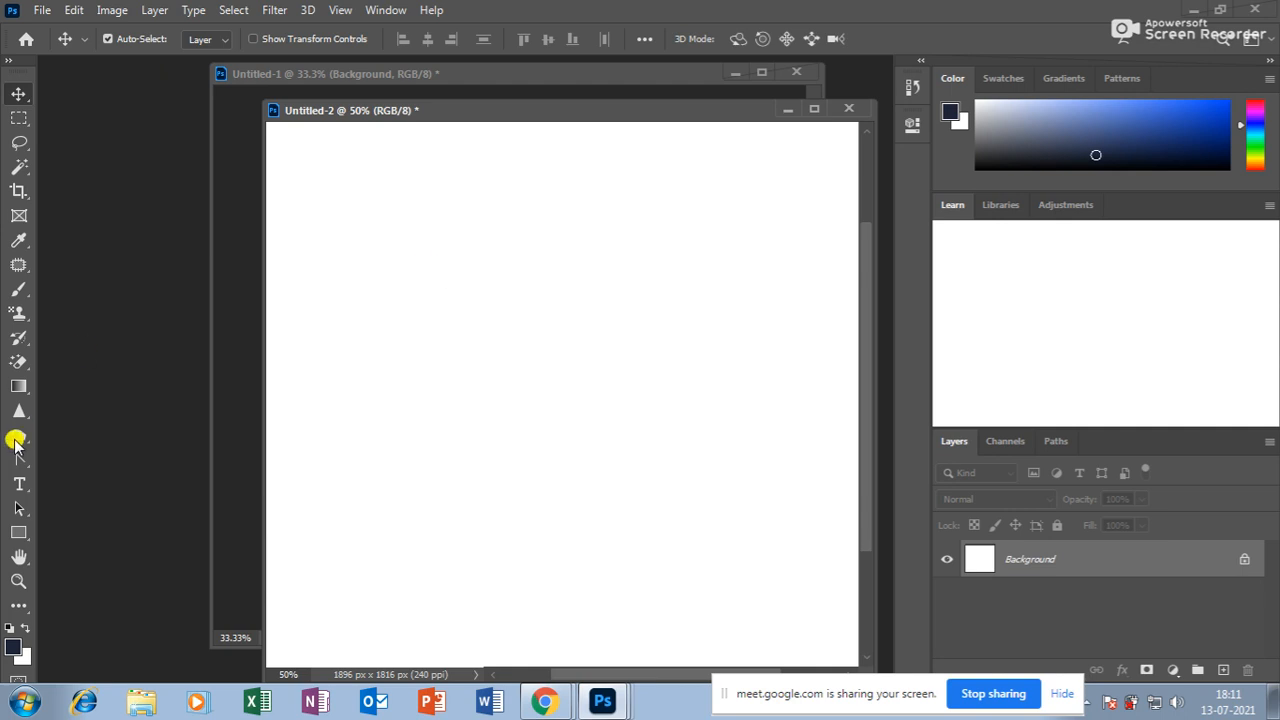
{"action": "left_click_drag", "start_coordinate": [20, 490], "coordinate": [62, 503]}
{"action": "left_click", "coordinate": [412, 238]}
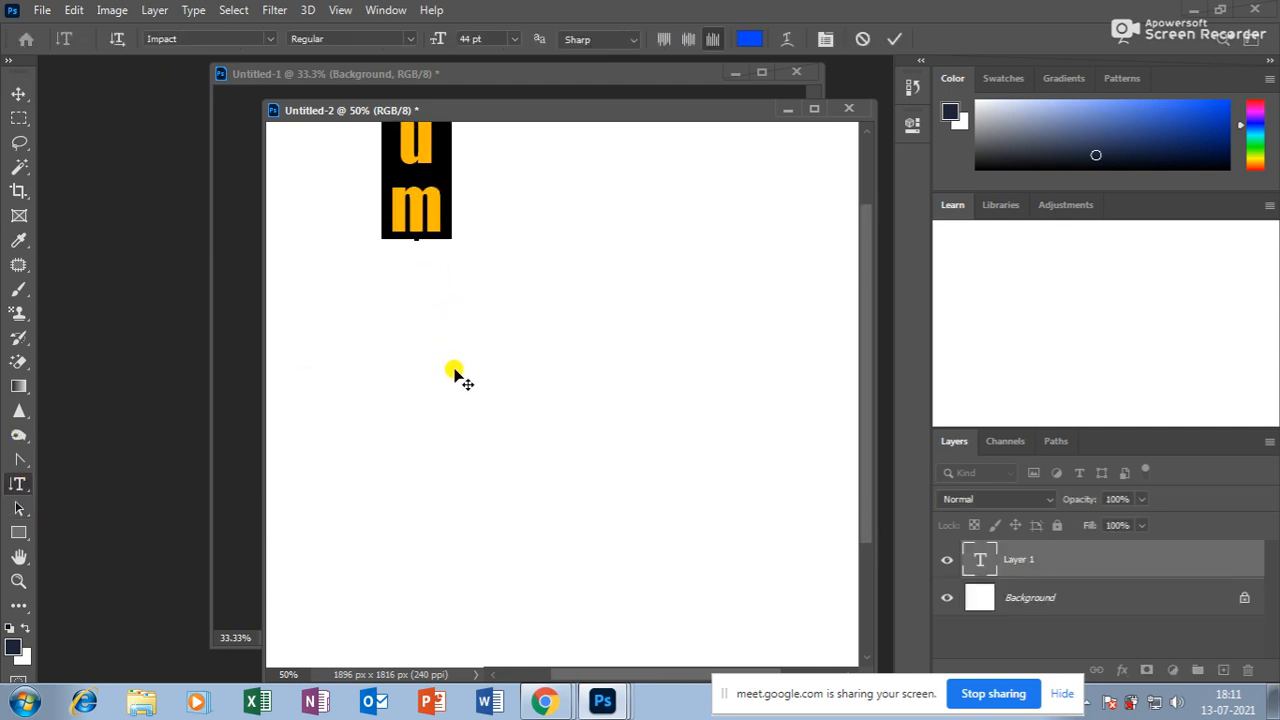
{"action": "type", "text": "gfhfgh"}
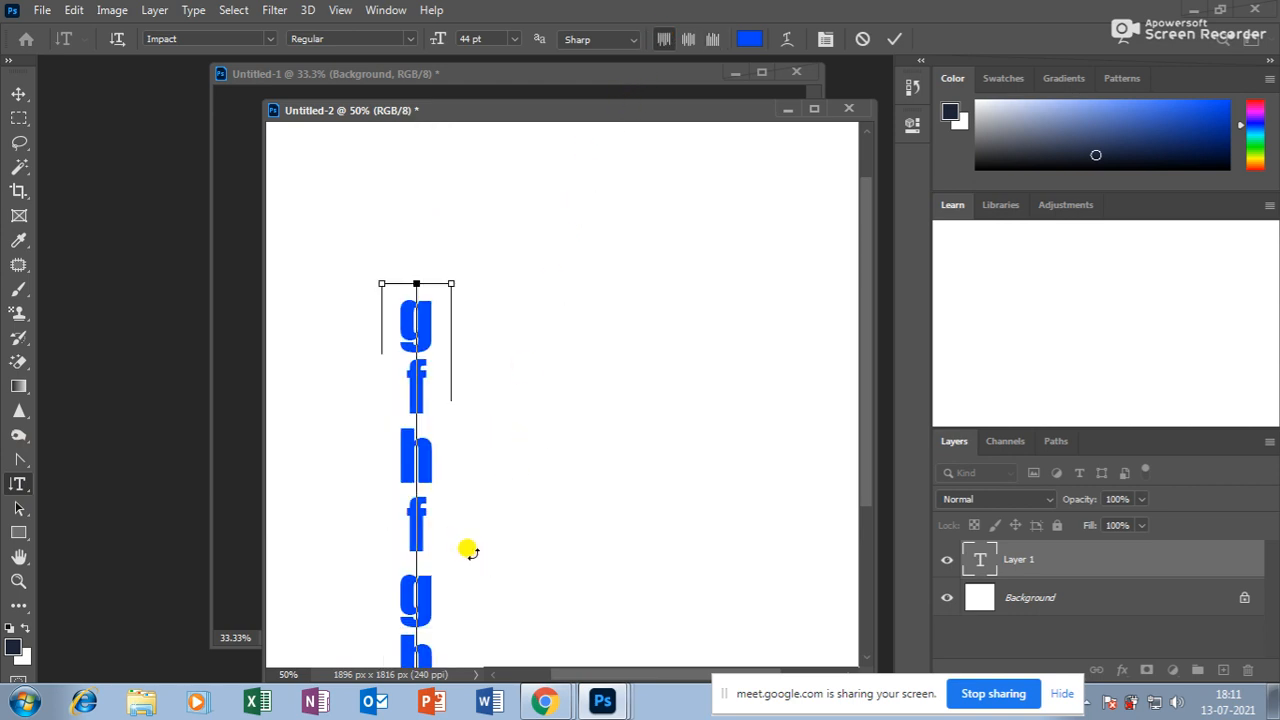
{"action": "left_click", "coordinate": [18, 93]}
{"action": "left_click_drag", "start_coordinate": [430, 325], "coordinate": [490, 305]}
{"action": "key", "text": "Delete"}
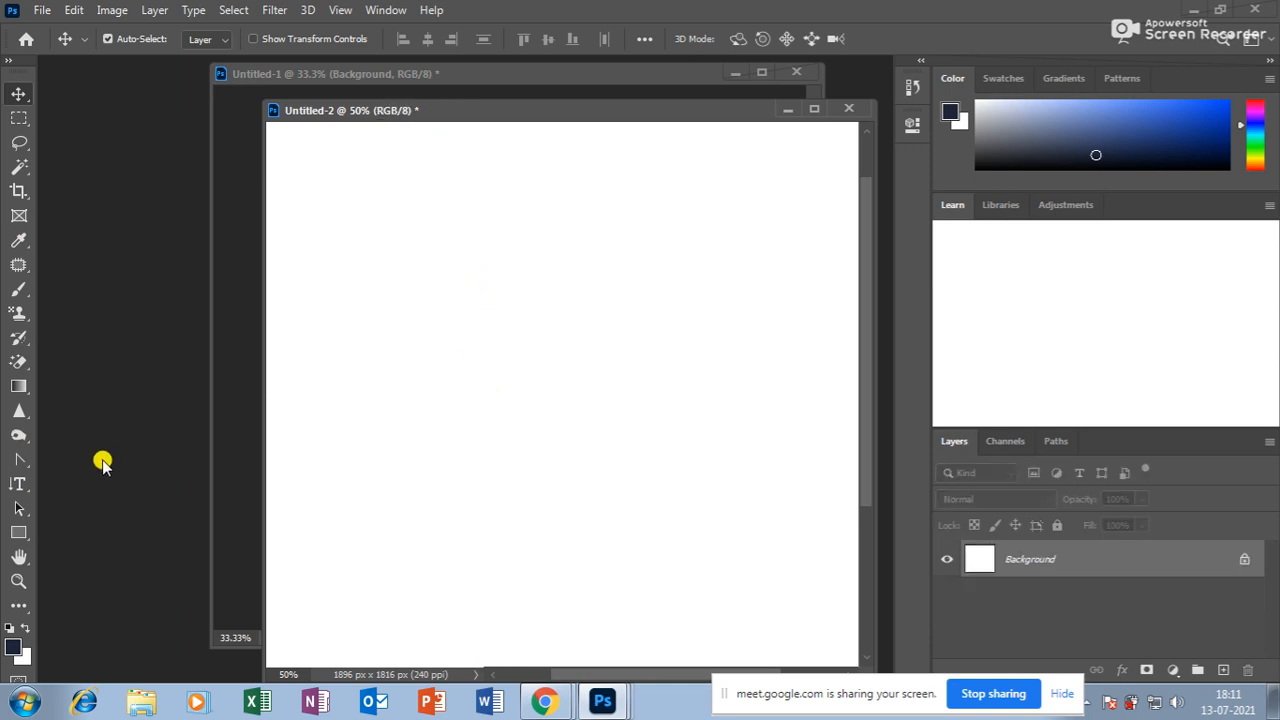
Type welcome with the Horizontal Type Mask Tool to make a letter-shaped selection.
{"action": "left_click", "coordinate": [20, 483]}
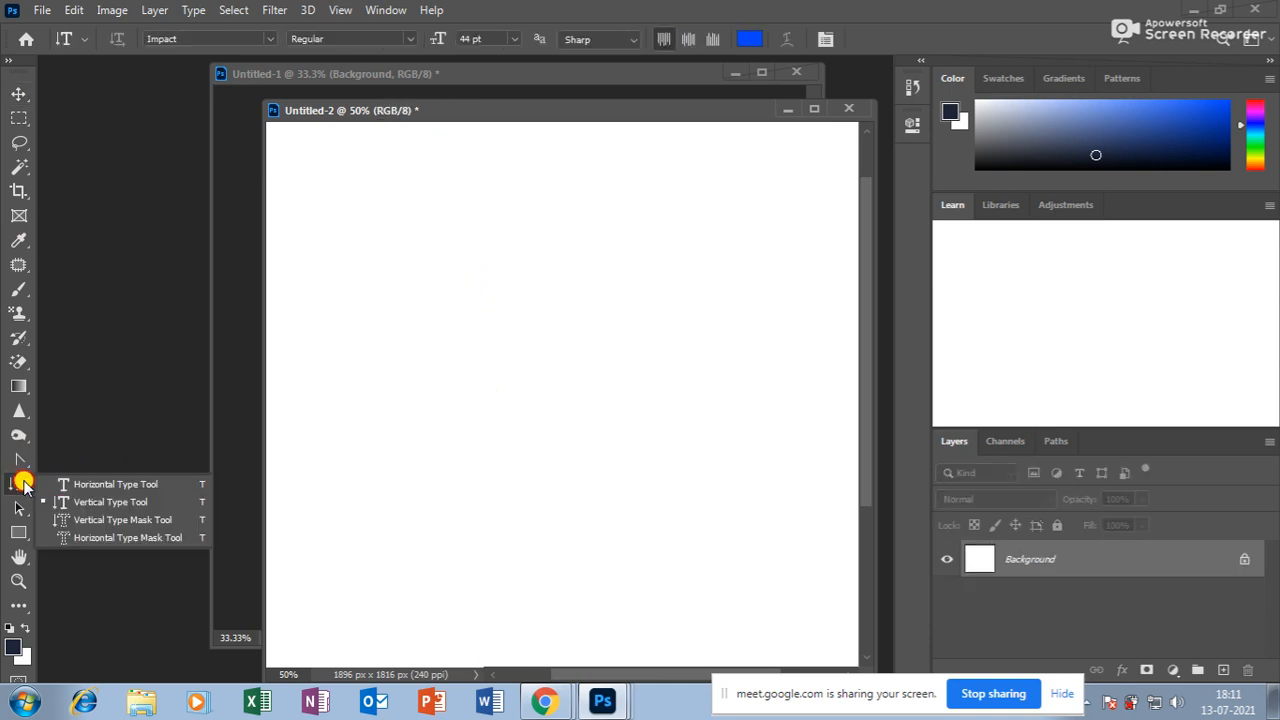
{"action": "left_click", "coordinate": [100, 538]}
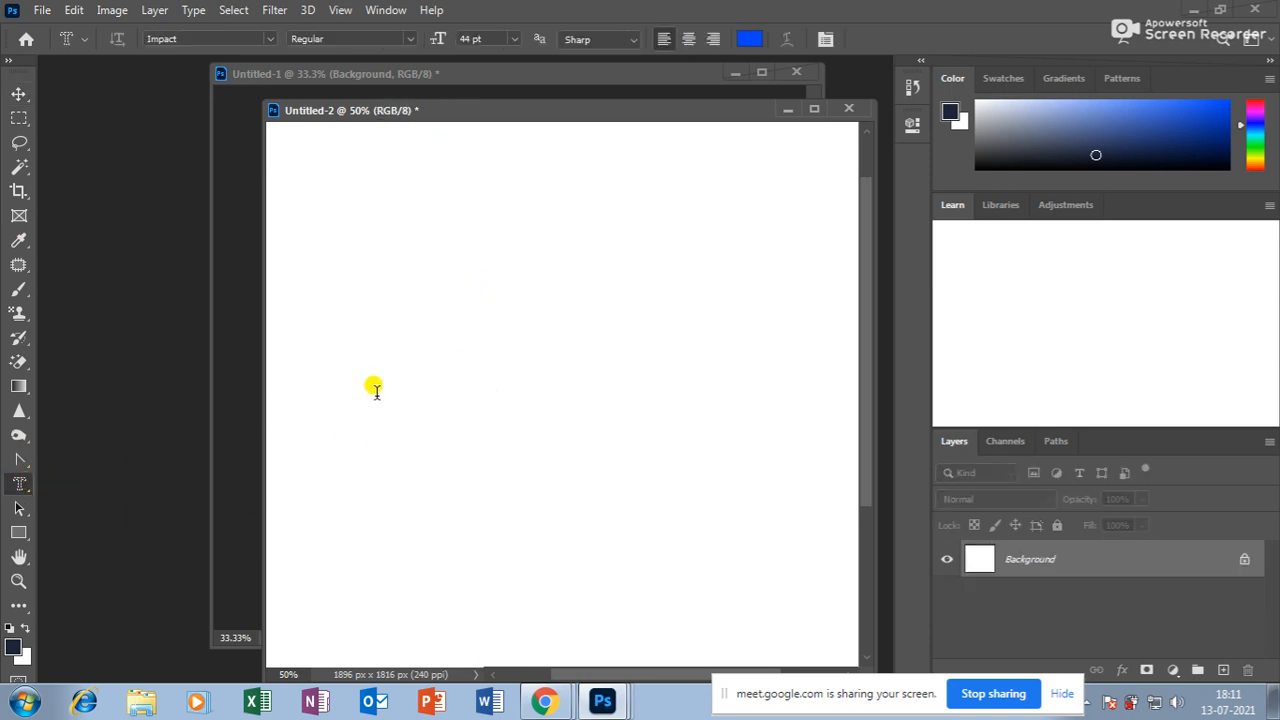
{"action": "left_click", "coordinate": [426, 509]}
{"action": "type", "text": "we"}
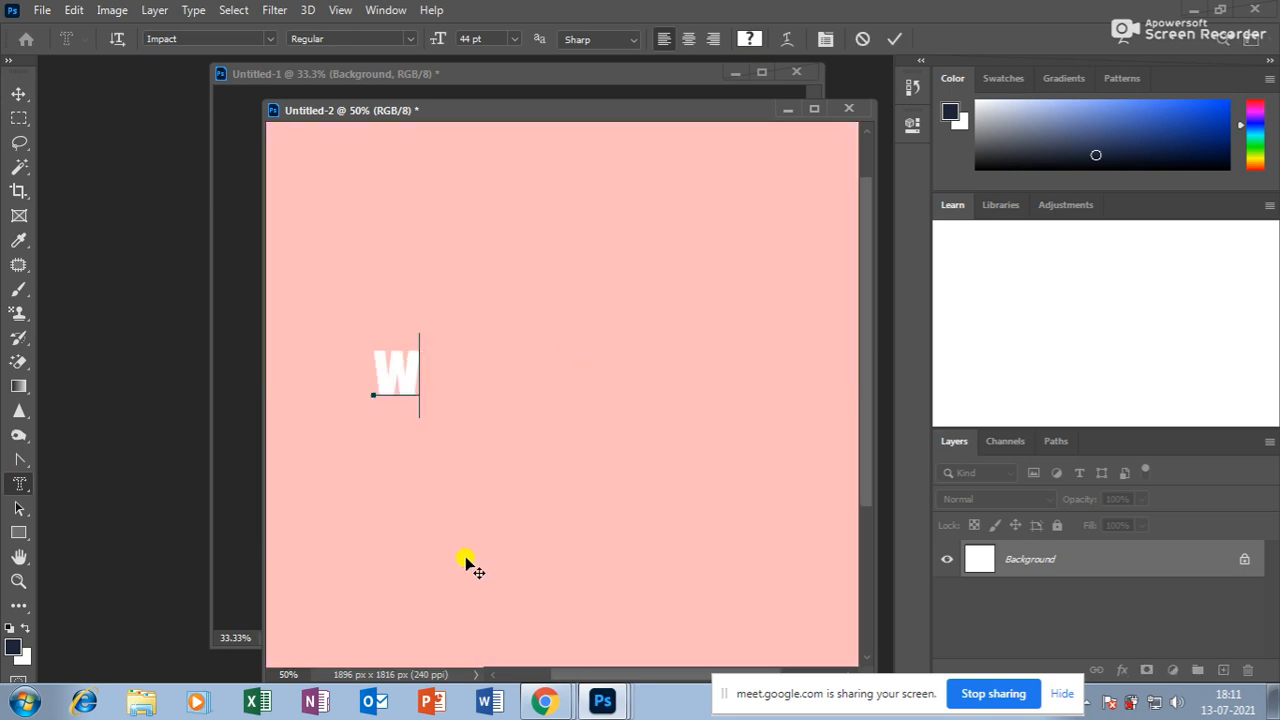
{"action": "type", "text": "lco e"}
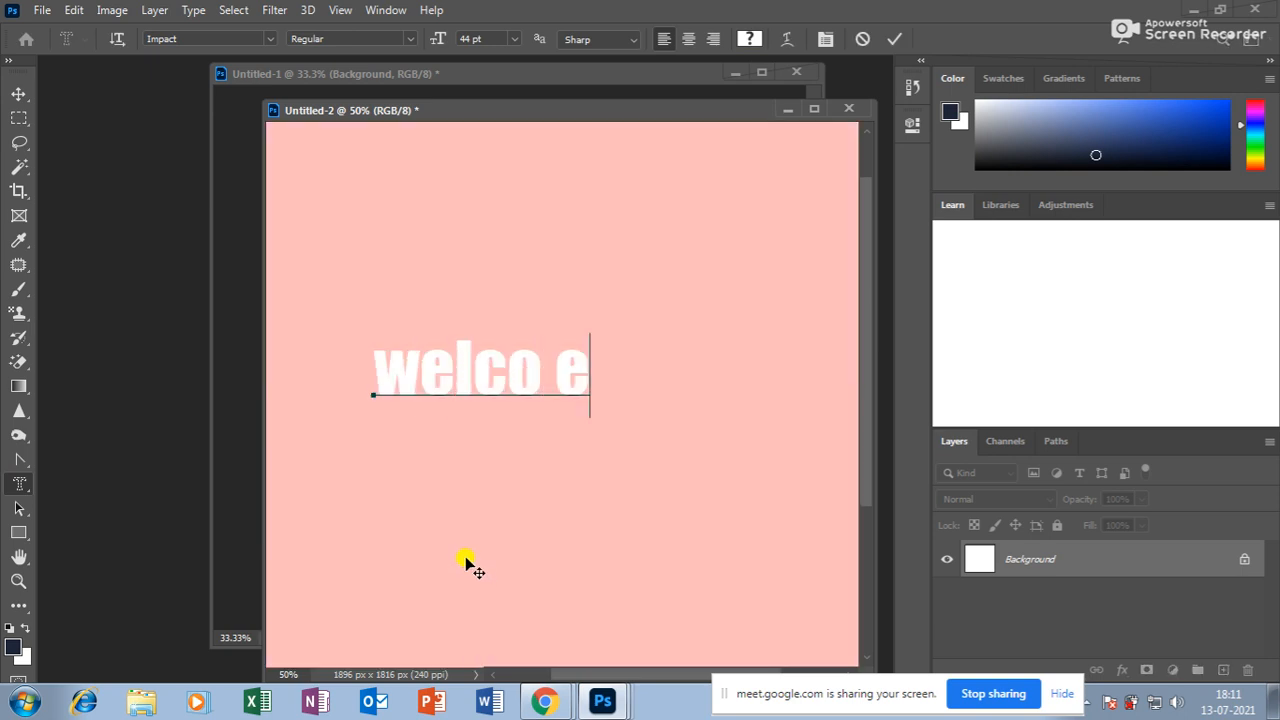
{"action": "key", "text": "BackSpace"}
{"action": "key", "text": "BackSpace"}
{"action": "type", "text": "me"}
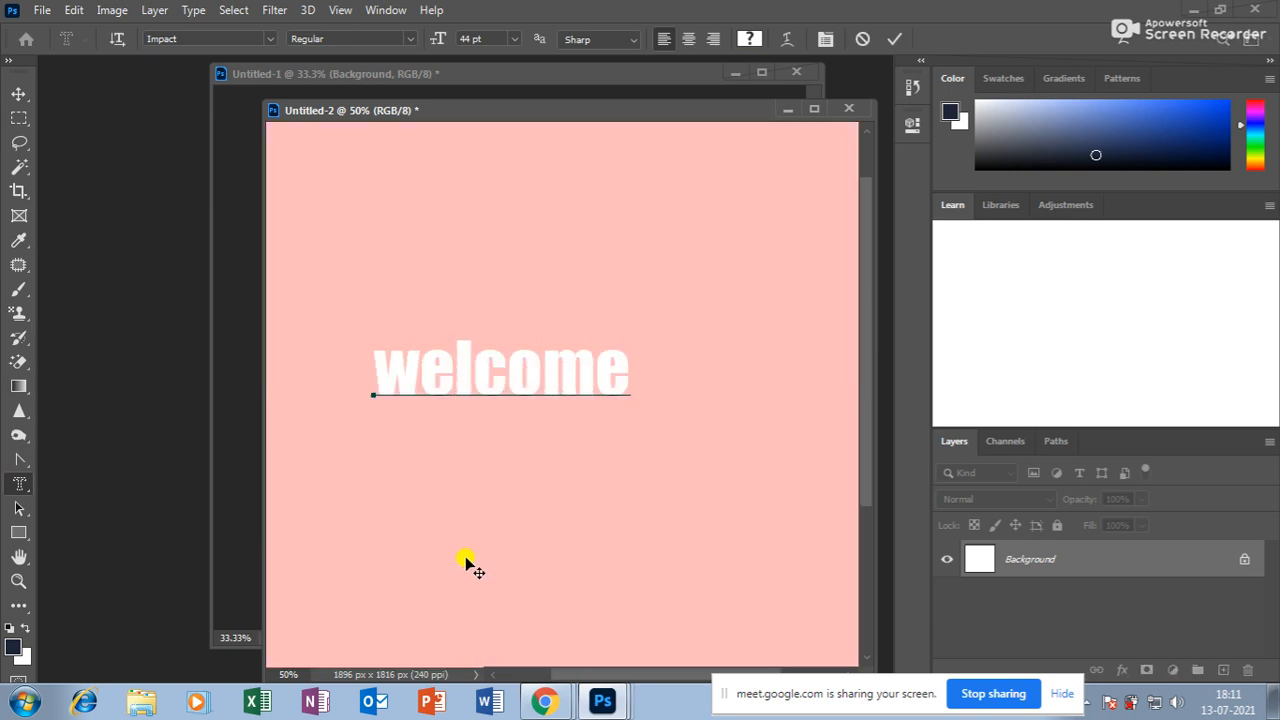
{"action": "left_click", "coordinate": [18, 93]}
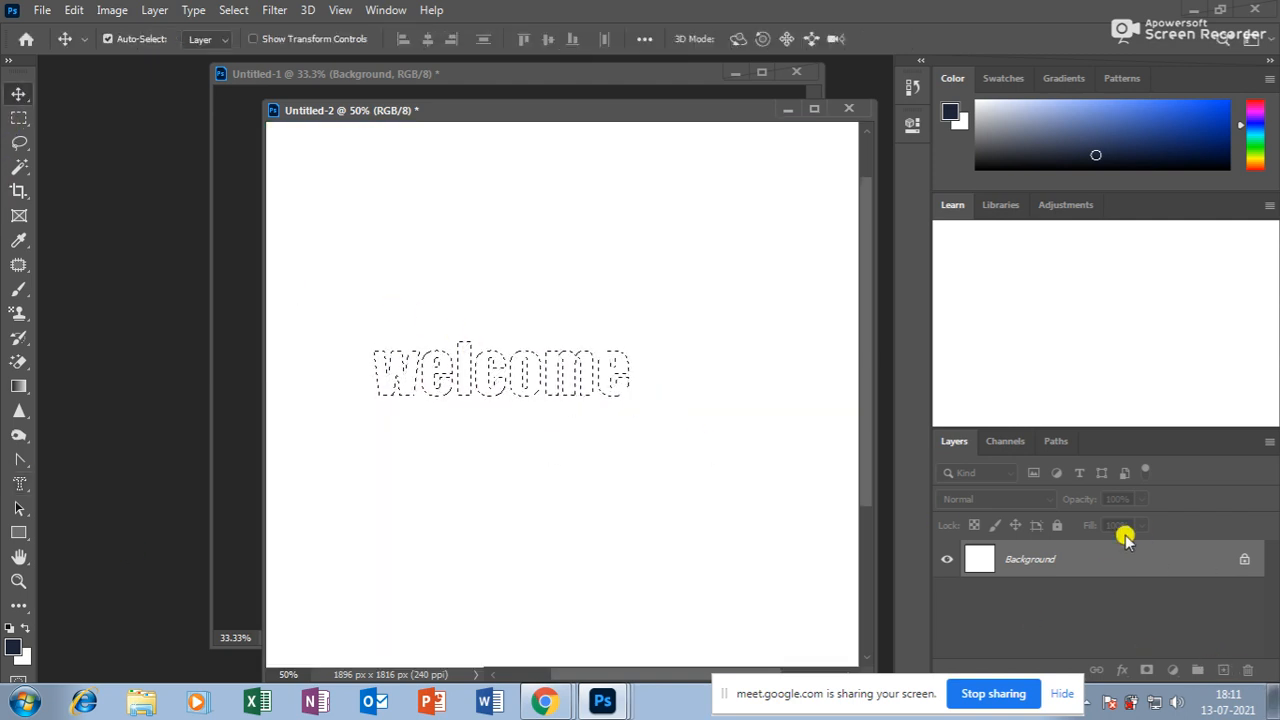
Add a new layer and brush bright blue inside the welcome selection.
{"action": "left_click", "coordinate": [1222, 670]}
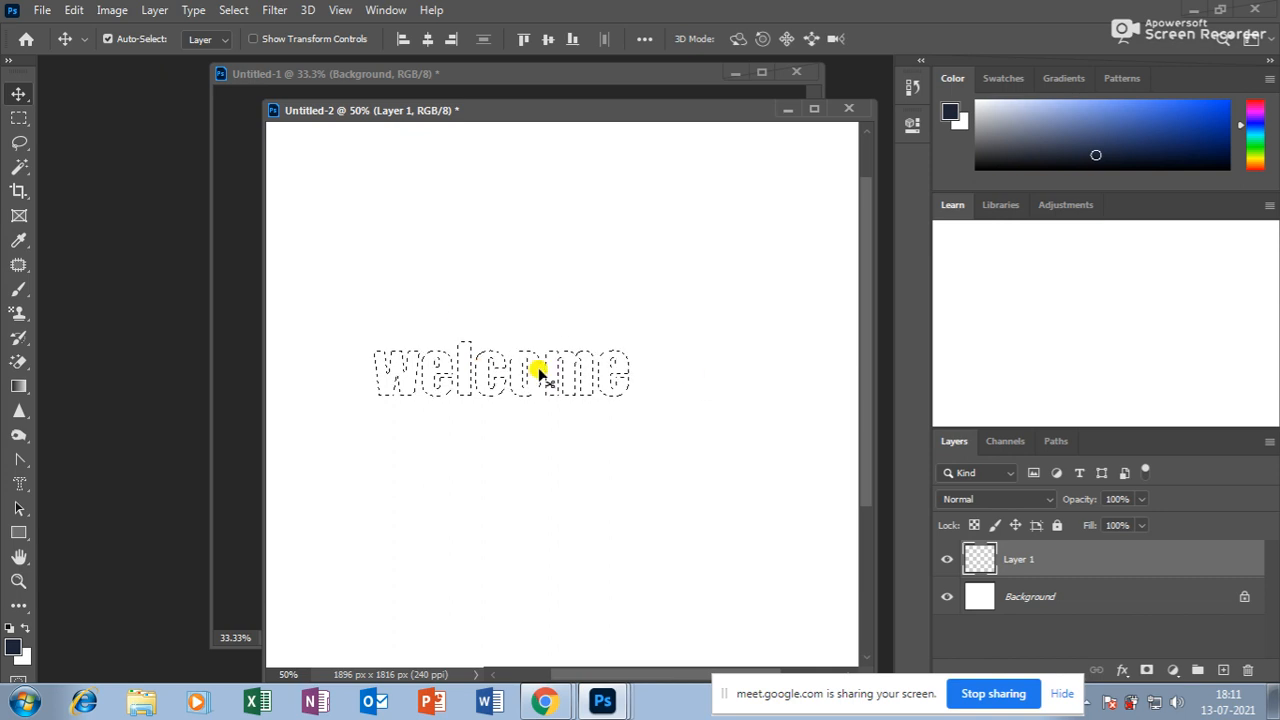
{"action": "left_click", "coordinate": [18, 484]}
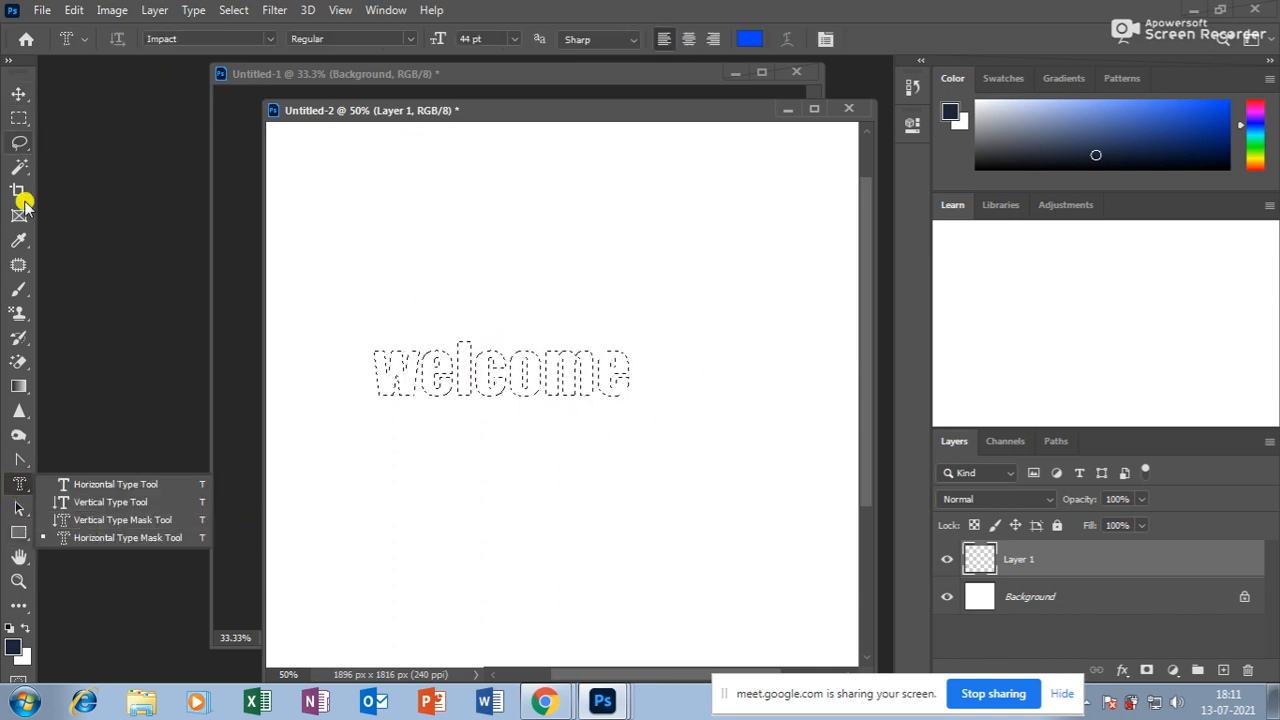
{"action": "left_click", "coordinate": [20, 287]}
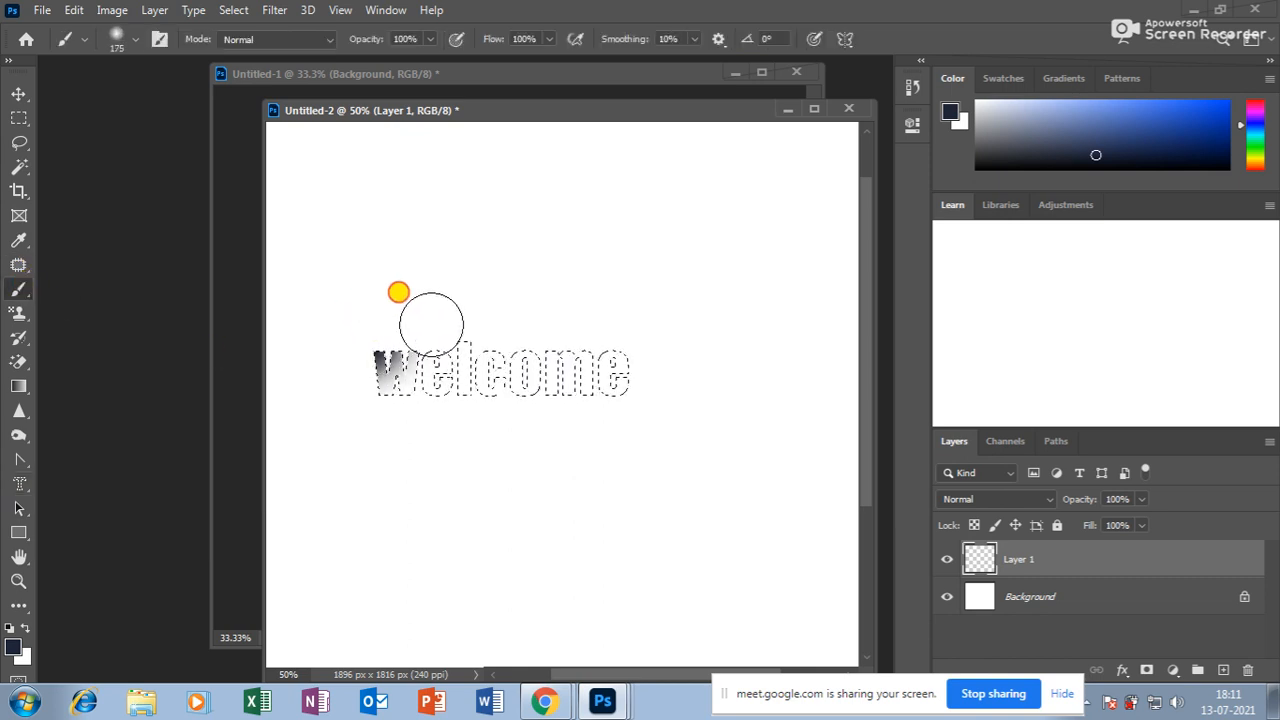
{"action": "left_click", "coordinate": [13, 647]}
{"action": "left_click", "coordinate": [629, 130]}
{"action": "left_click", "coordinate": [818, 121]}
{"action": "left_click_drag", "start_coordinate": [560, 416], "coordinate": [3, 612]}
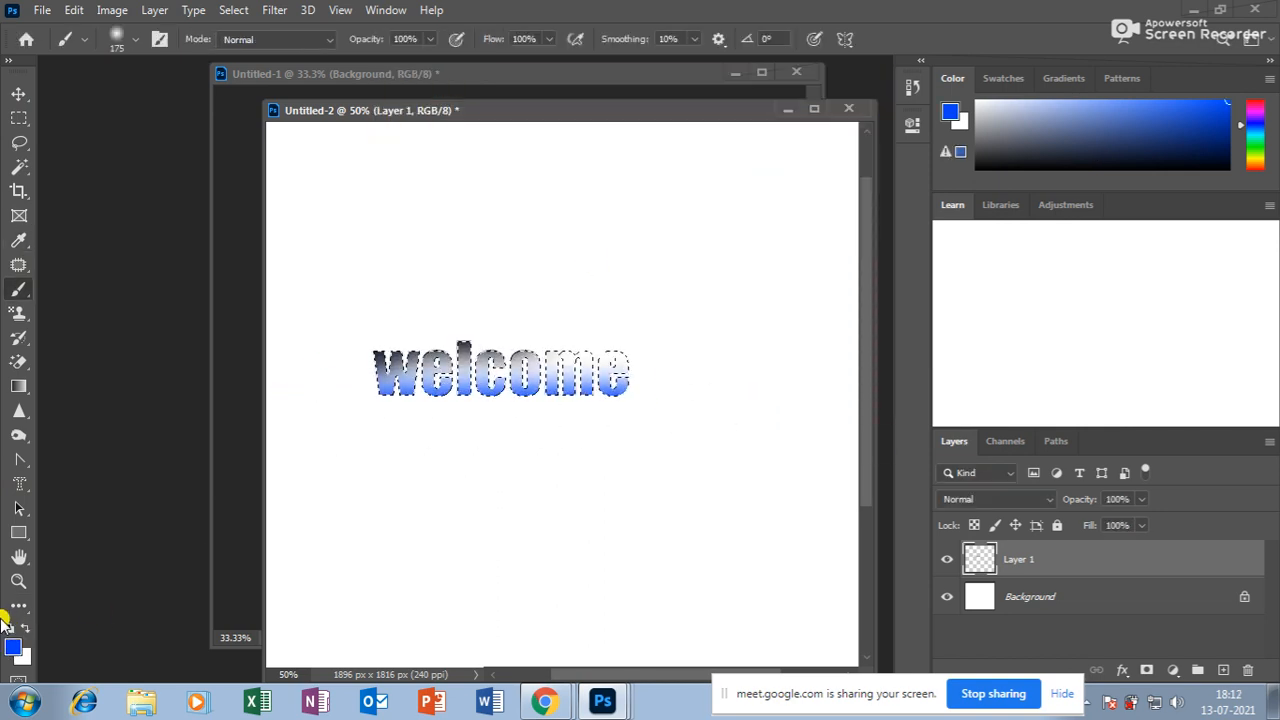
Paint red across the top and magenta over the lower half of the letters.
{"action": "left_click", "coordinate": [13, 644]}
{"action": "left_click", "coordinate": [649, 137]}
{"action": "left_click", "coordinate": [810, 123]}
{"action": "left_click_drag", "start_coordinate": [528, 317], "coordinate": [749, 331]}
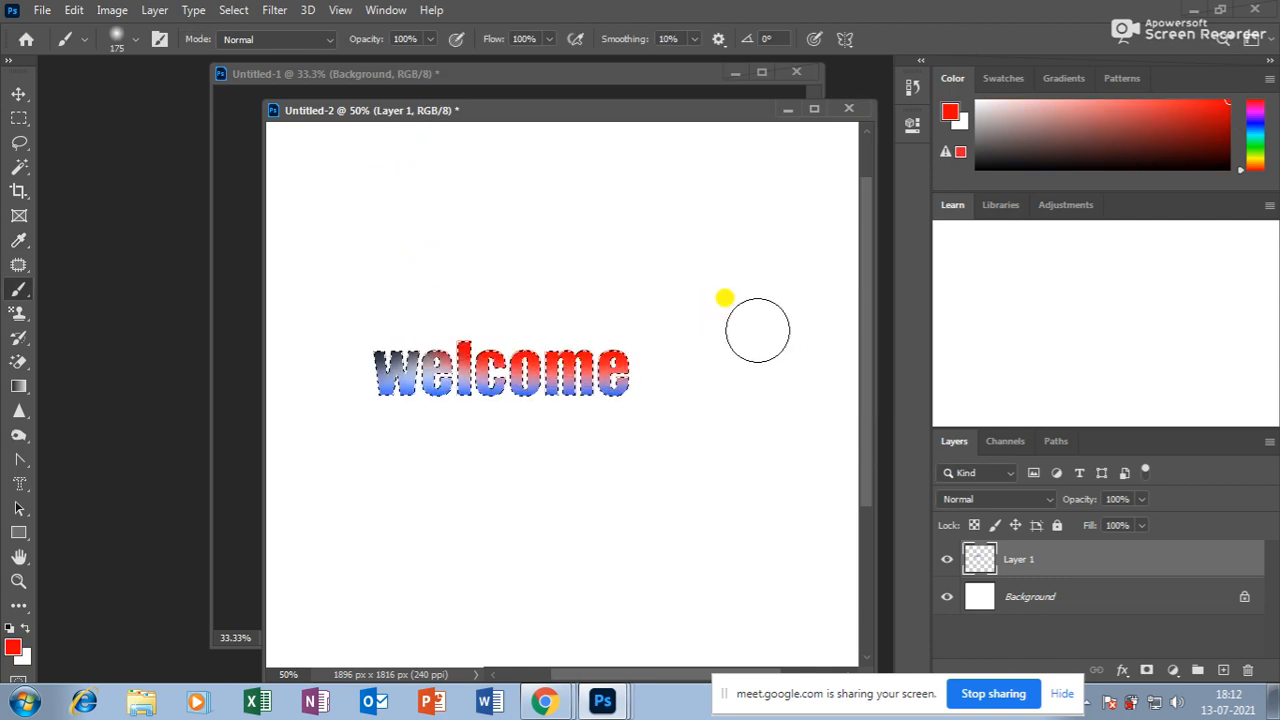
{"action": "left_click", "coordinate": [13, 645]}
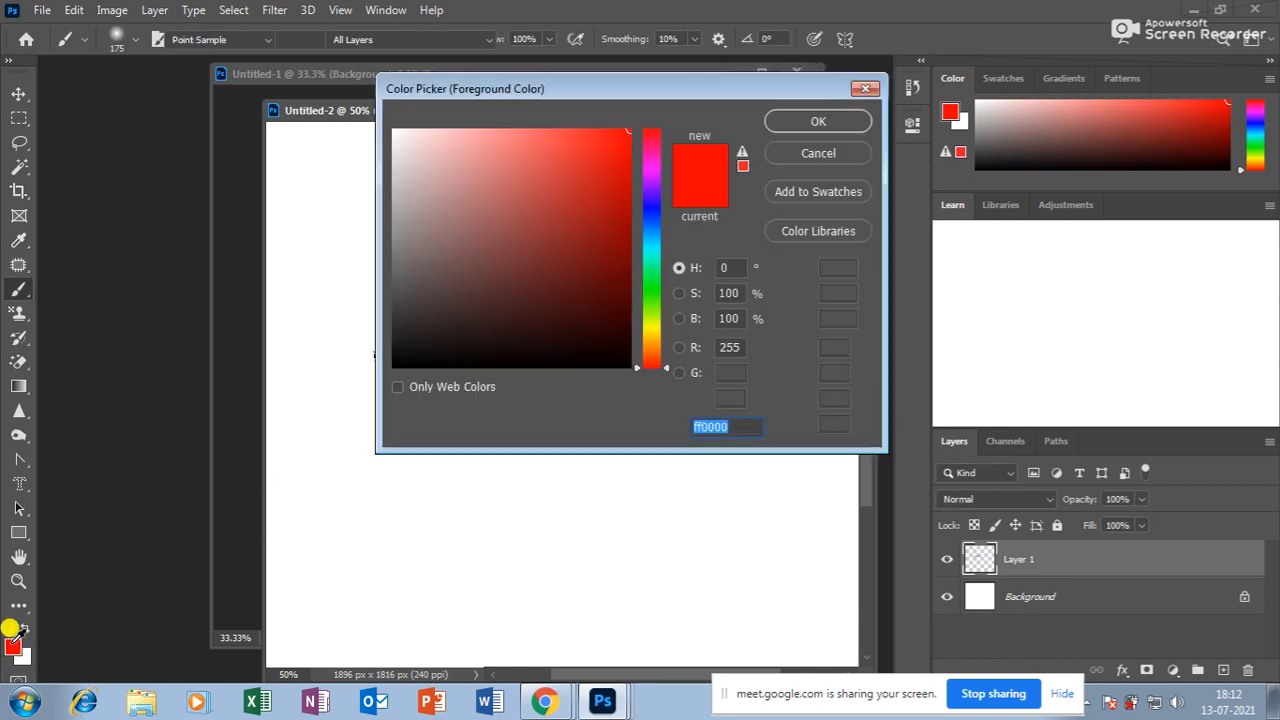
{"action": "left_click", "coordinate": [651, 177]}
{"action": "left_click", "coordinate": [819, 121]}
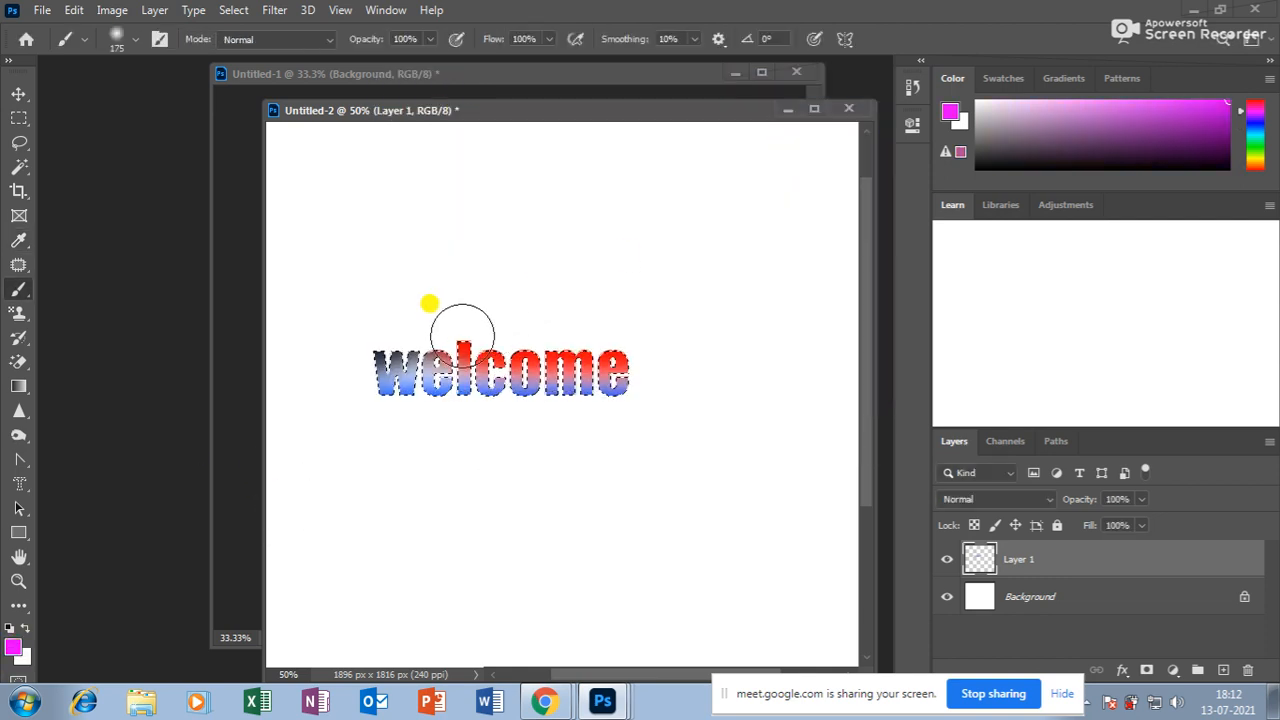
{"action": "left_click_drag", "start_coordinate": [365, 406], "coordinate": [749, 400]}
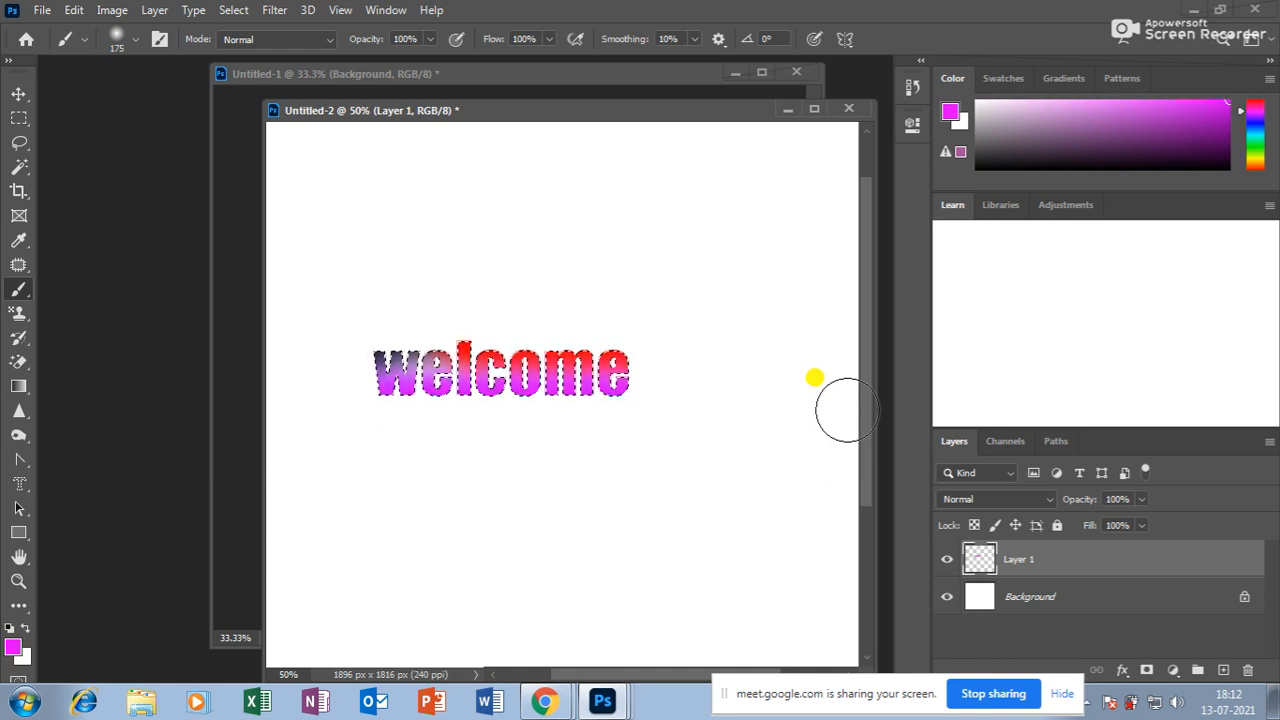
Switch to the Horizontal Type tool, then to the Vertical Type Mask Tool.
{"action": "left_click", "coordinate": [16, 484]}
{"action": "left_click", "coordinate": [110, 484]}
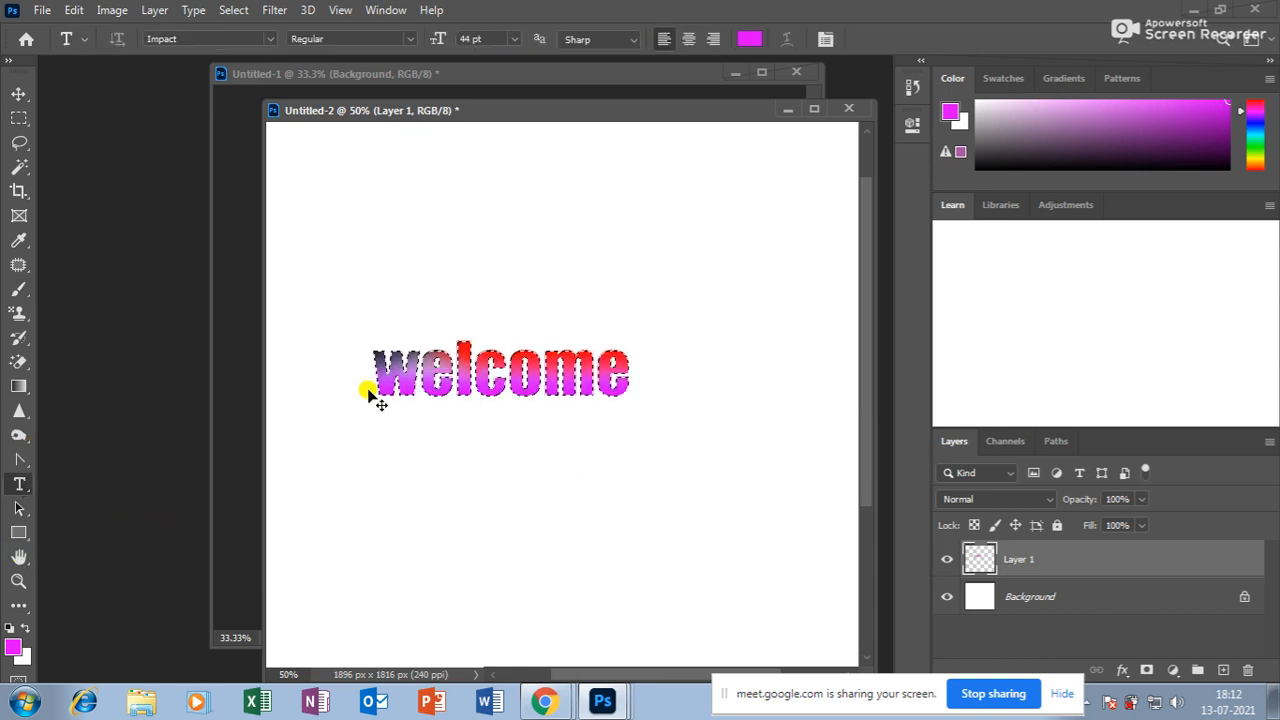
{"action": "left_click", "coordinate": [18, 484]}
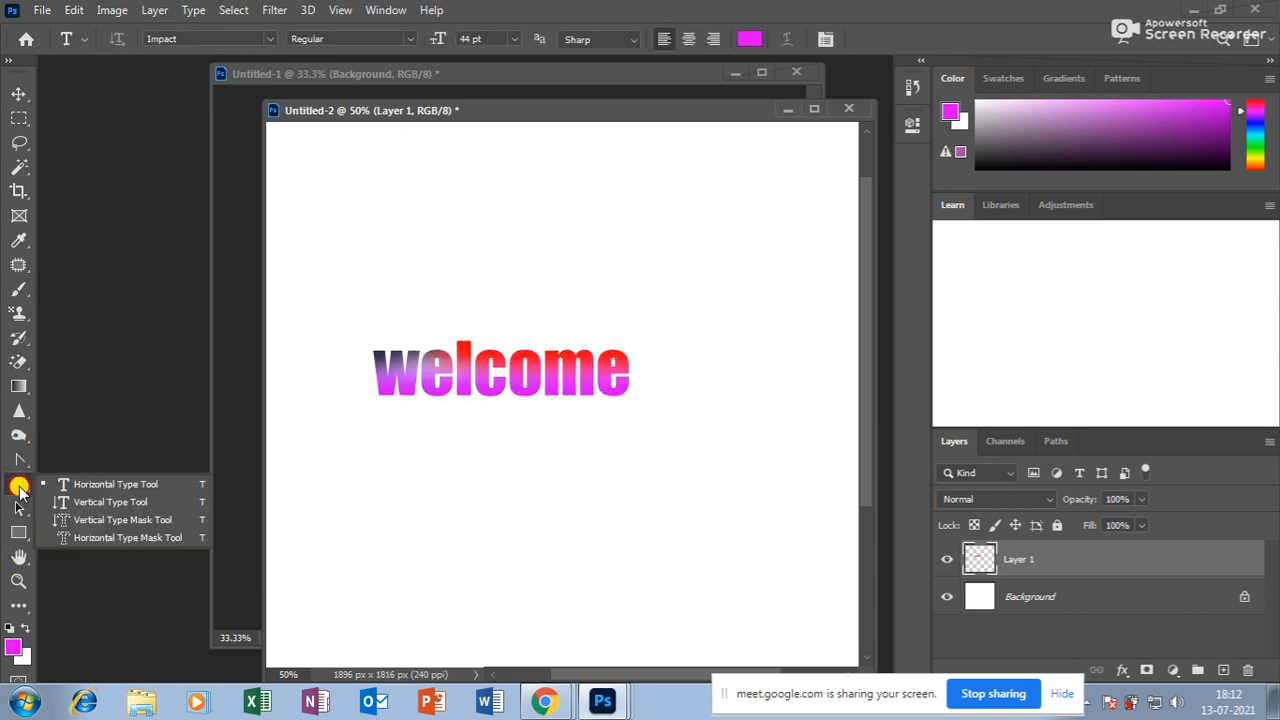
{"action": "left_click", "coordinate": [106, 521]}
Nudge the welcome layer slightly right, then delete it.
{"action": "left_click", "coordinate": [18, 93]}
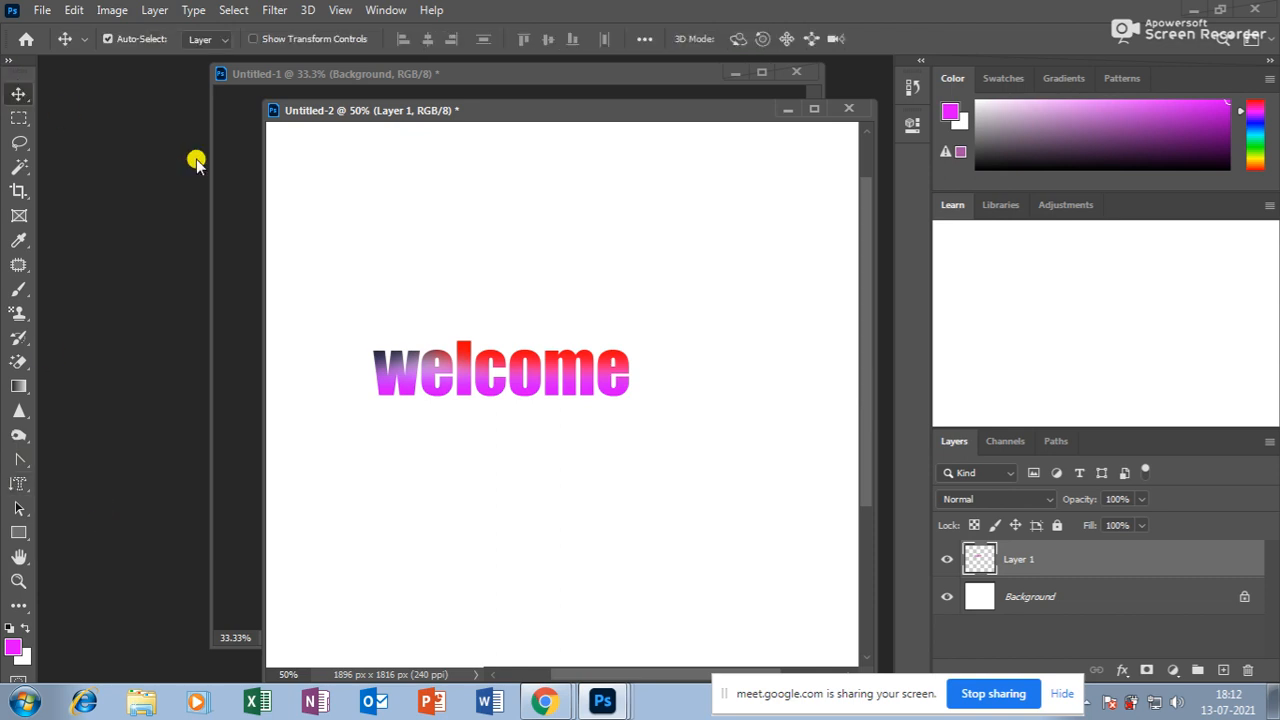
{"action": "left_click_drag", "start_coordinate": [490, 362], "coordinate": [498, 360]}
{"action": "key", "text": "Delete"}
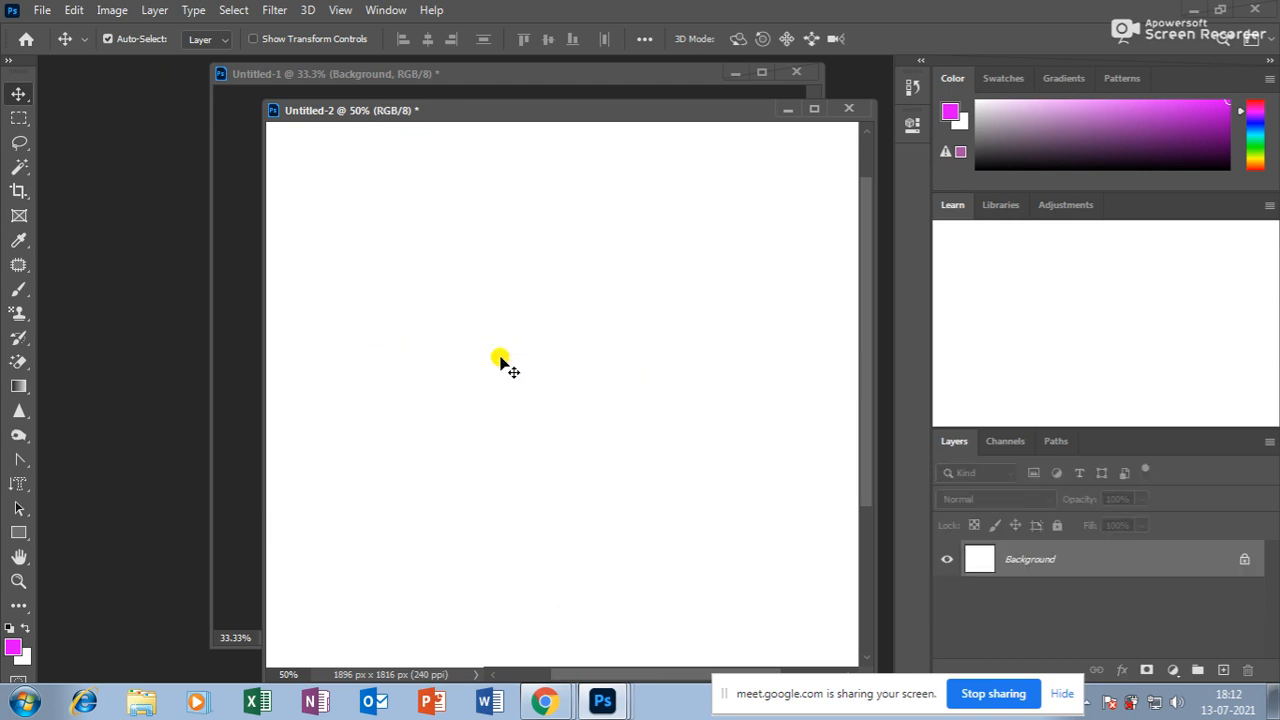
Browse Desktop and Downloads in the Open dialog, cancel it, and switch to Chrome.
{"action": "key", "text": "ctrl+o"}
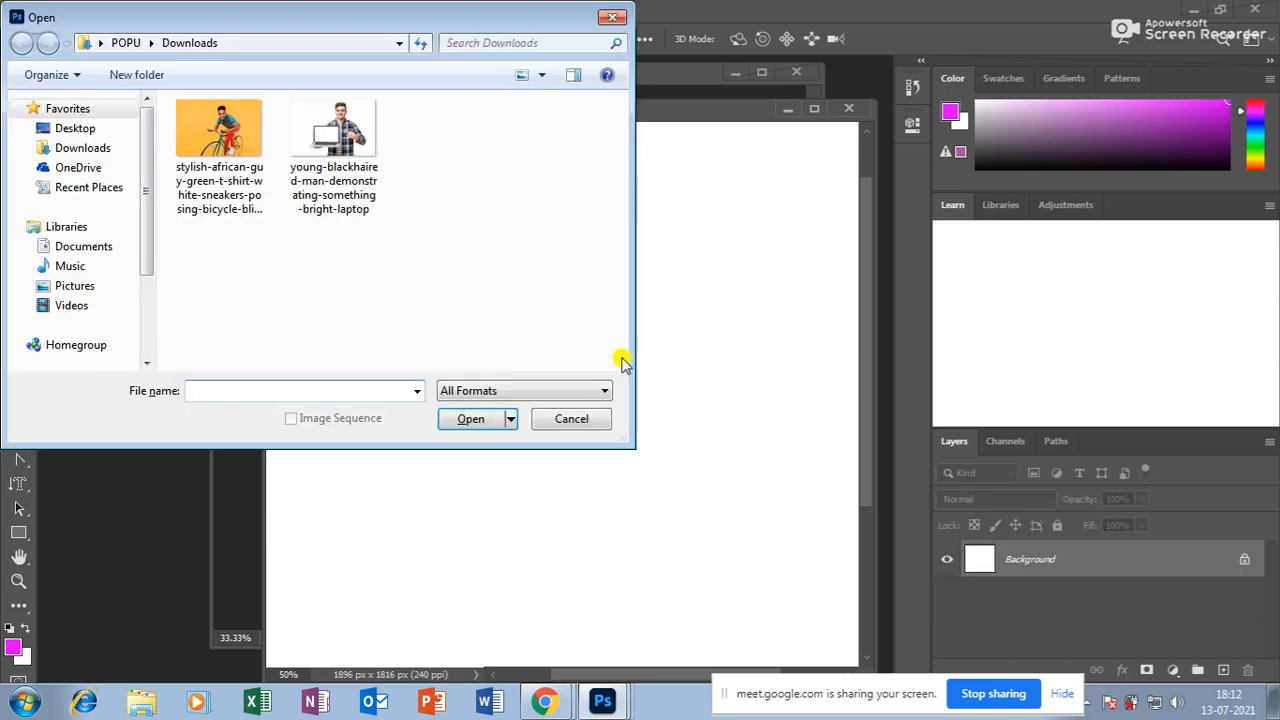
{"action": "left_click", "coordinate": [75, 128]}
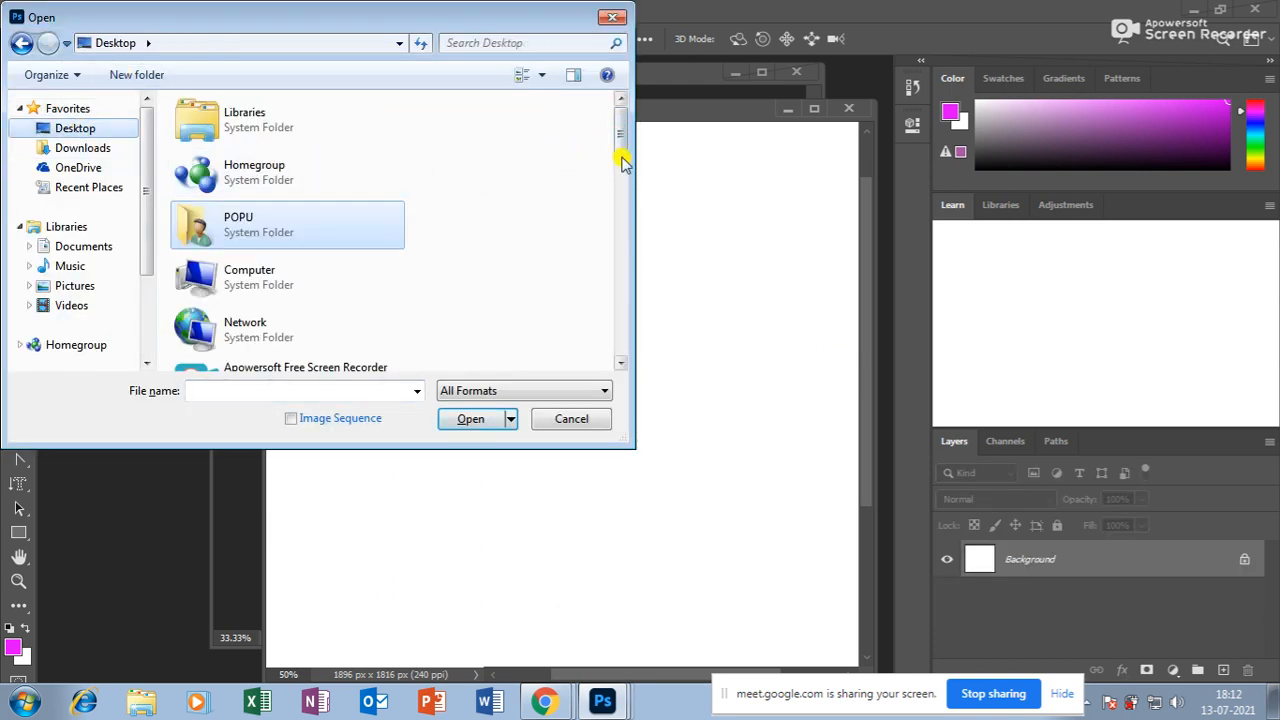
{"action": "left_click_drag", "start_coordinate": [613, 130], "coordinate": [620, 220]}
{"action": "left_click_drag", "start_coordinate": [620, 137], "coordinate": [620, 260]}
{"action": "left_click", "coordinate": [83, 149]}
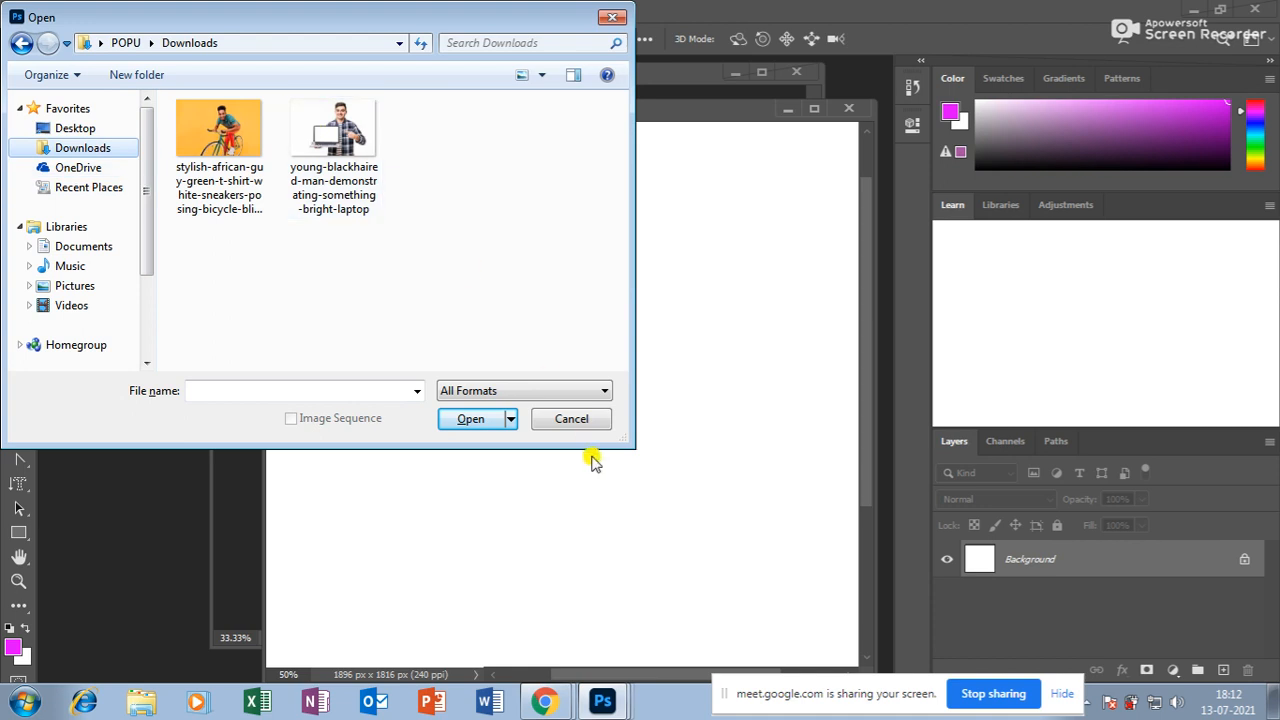
{"action": "left_click", "coordinate": [578, 420]}
{"action": "left_click", "coordinate": [546, 703]}
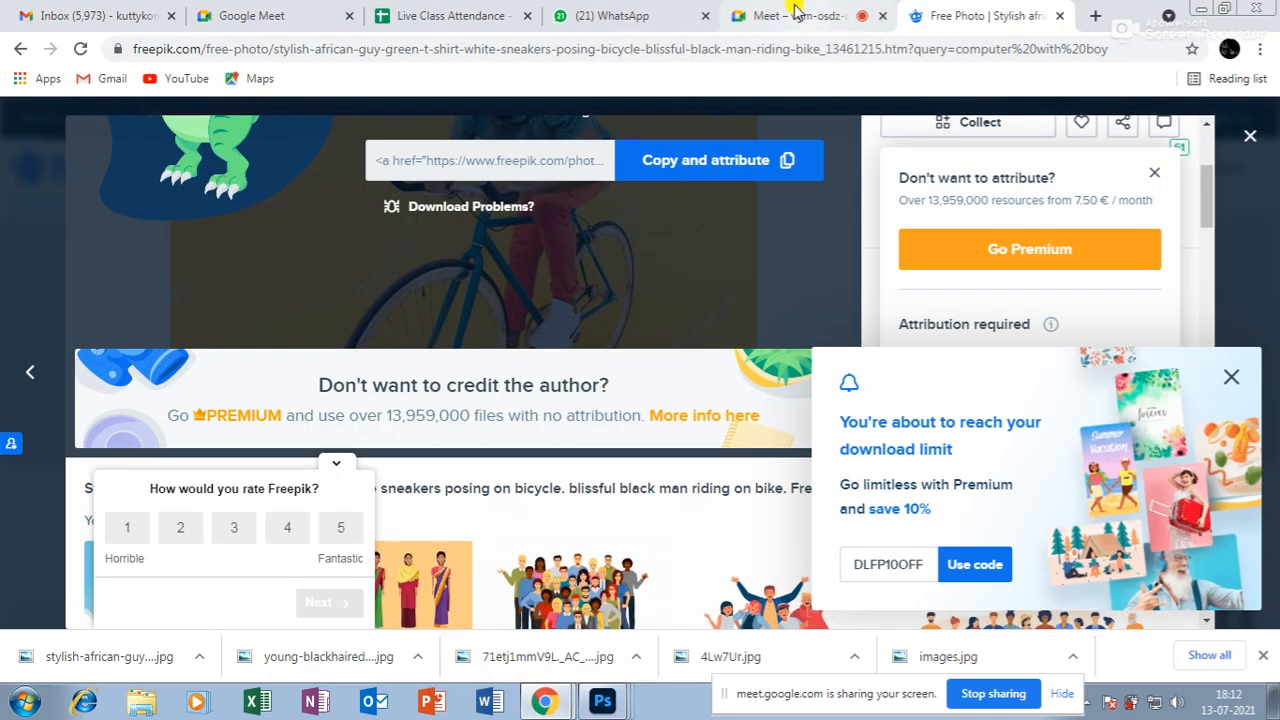
Search Google for 'sky' in a new Chrome tab.
{"action": "left_click", "coordinate": [800, 15]}
{"action": "left_click", "coordinate": [958, 12]}
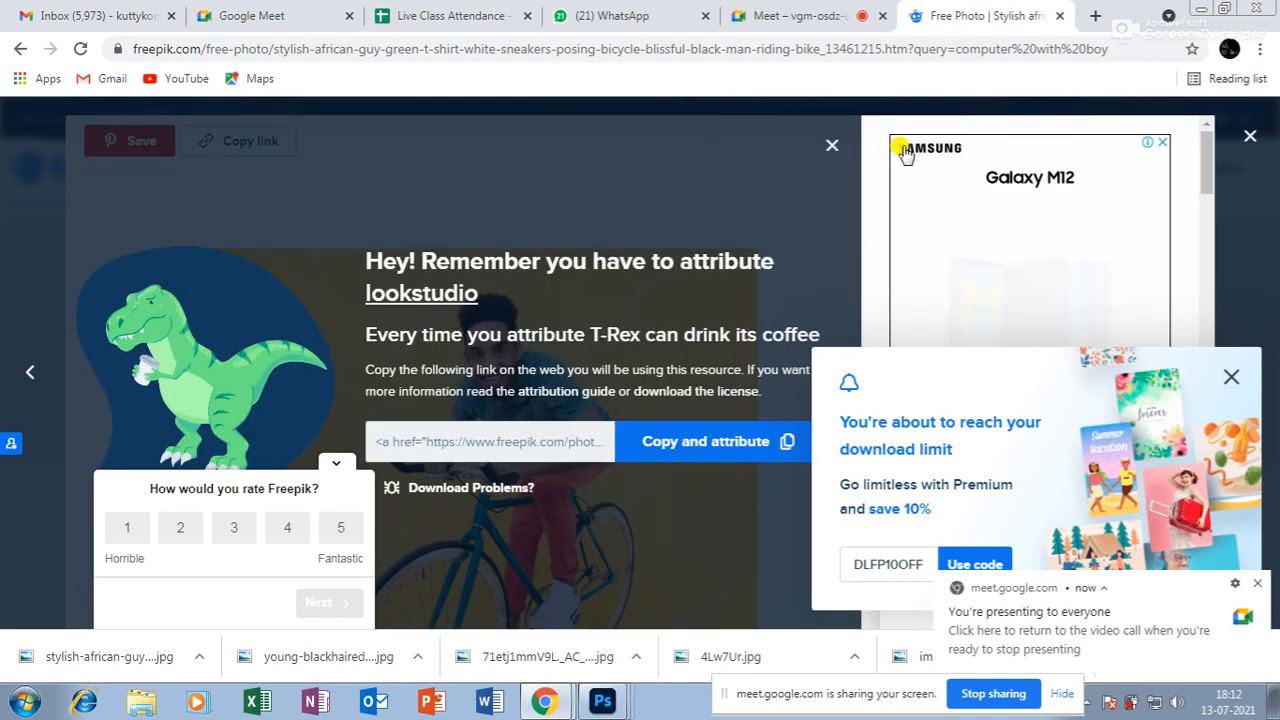
{"action": "left_click", "coordinate": [1087, 14]}
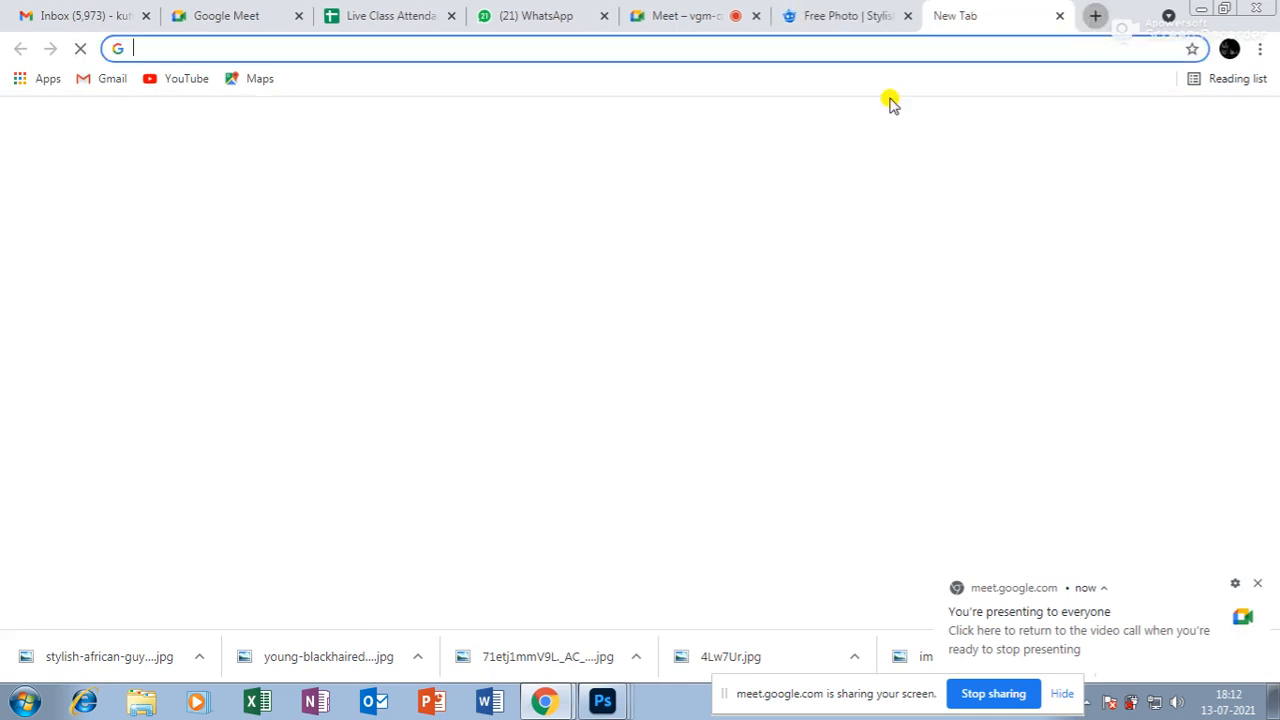
{"action": "left_click", "coordinate": [545, 393]}
{"action": "type", "text": "sky"}
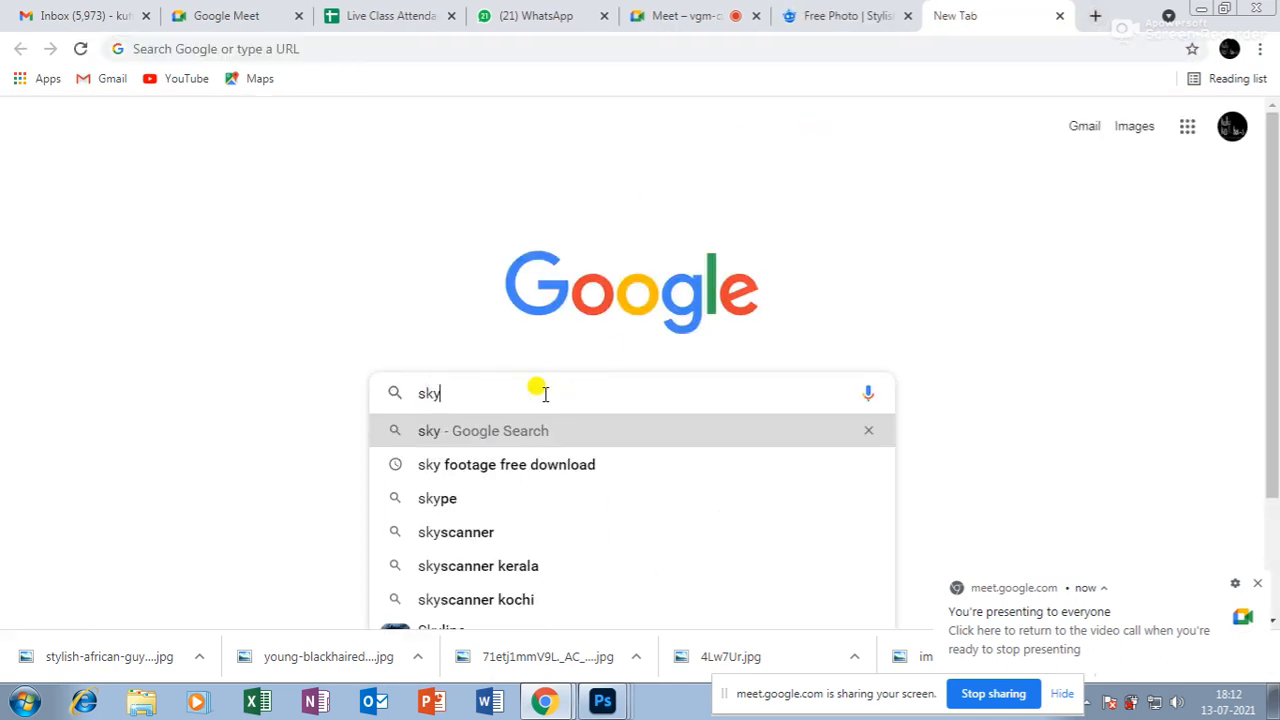
{"action": "key", "text": "Return"}
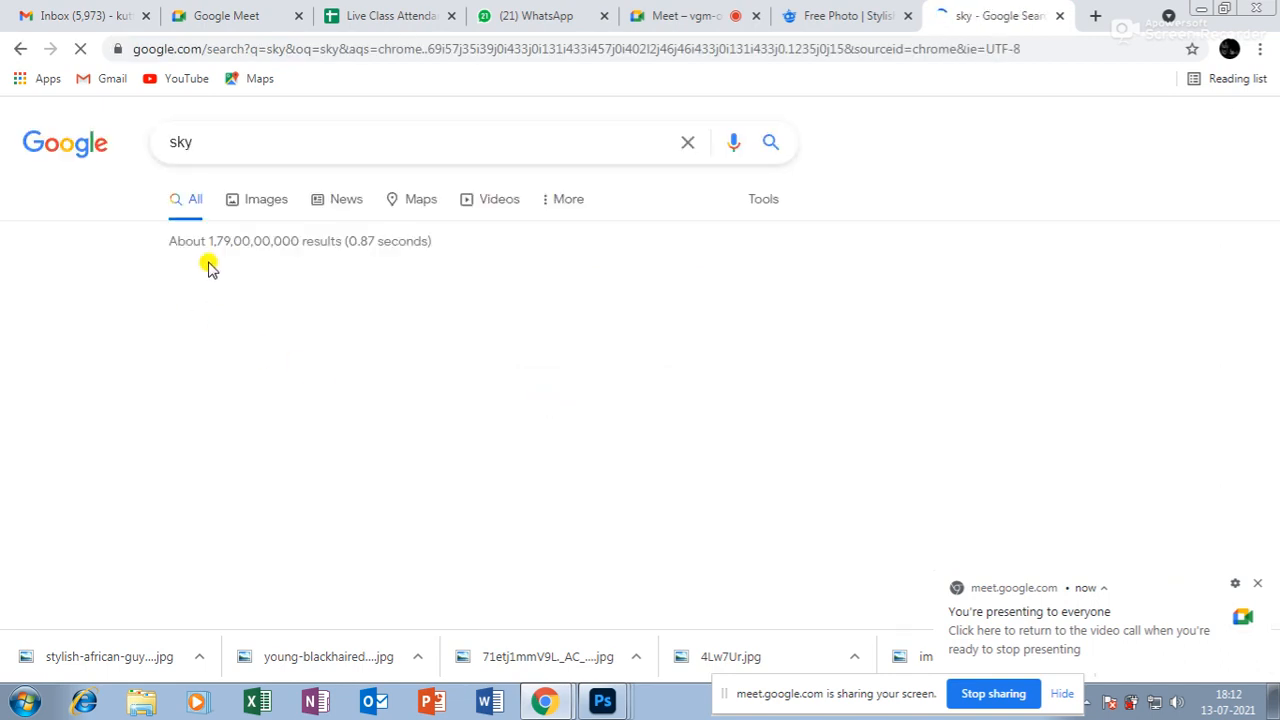
Save a Freepik blue cloudy sky photo from the image results to the Desktop.
{"action": "left_click", "coordinate": [258, 203]}
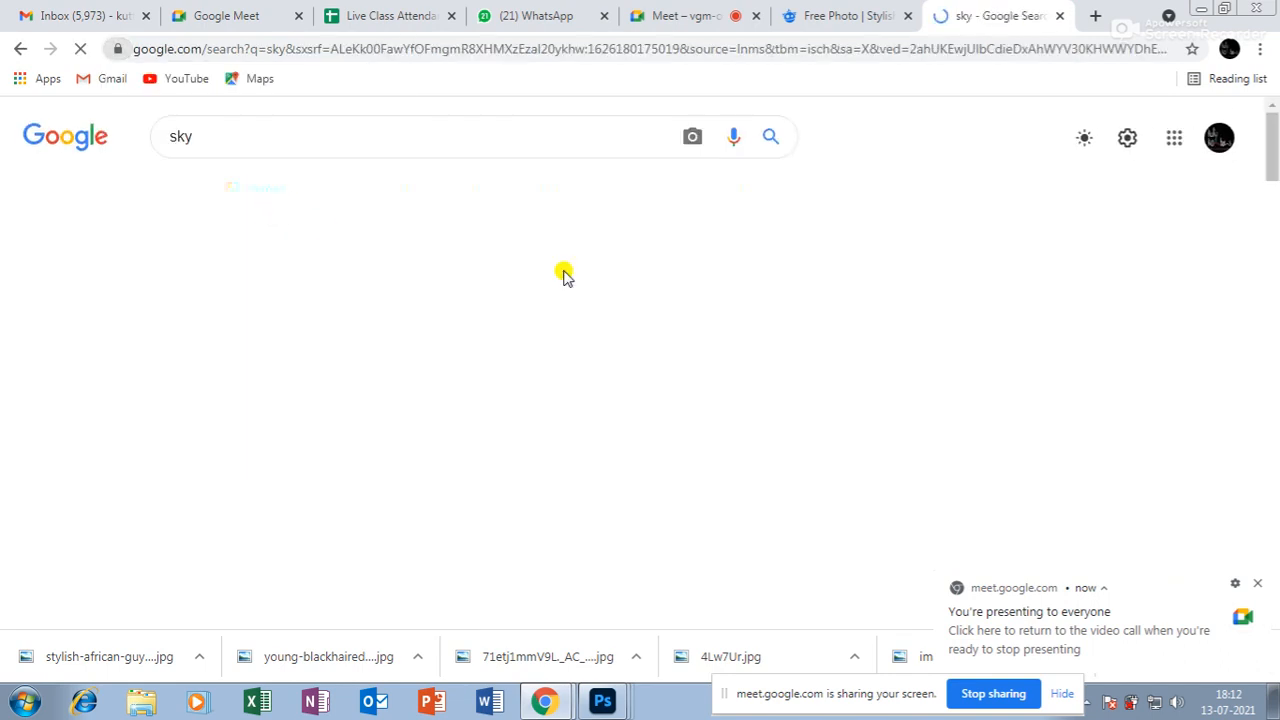
{"action": "scroll", "coordinate": [845, 405], "scroll_direction": "down", "scroll_amount": 5}
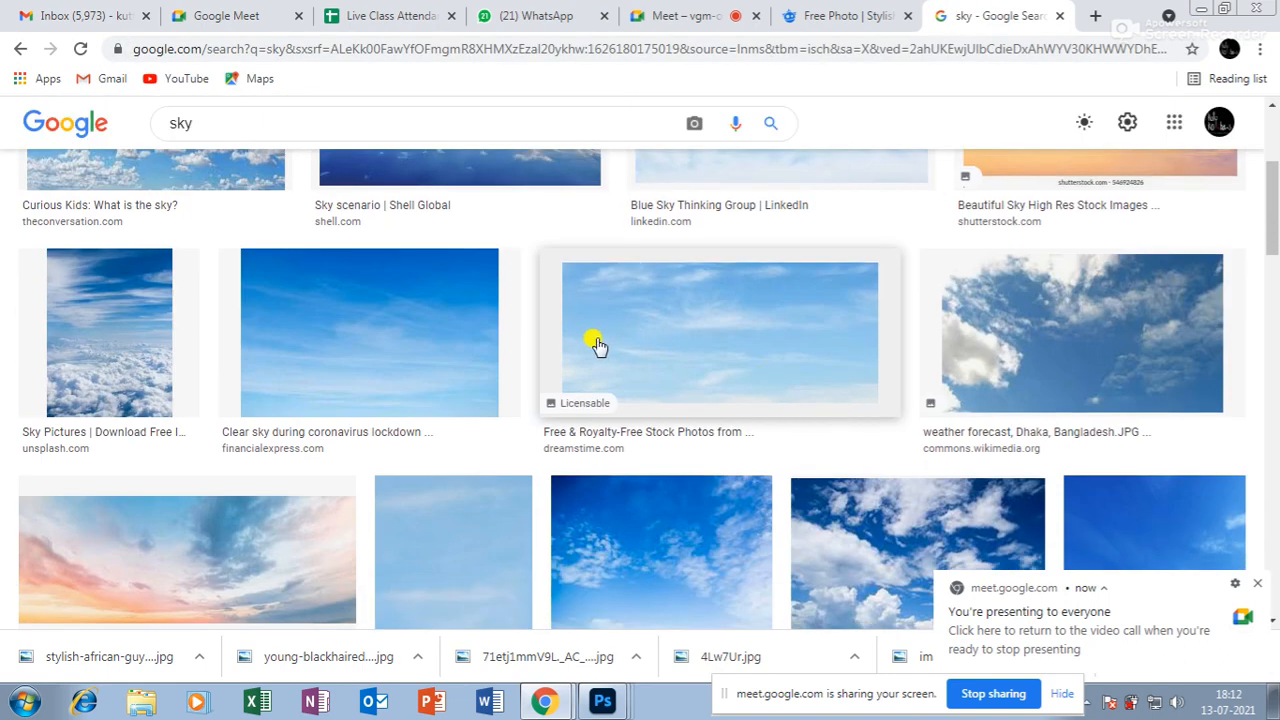
{"action": "left_click", "coordinate": [708, 383]}
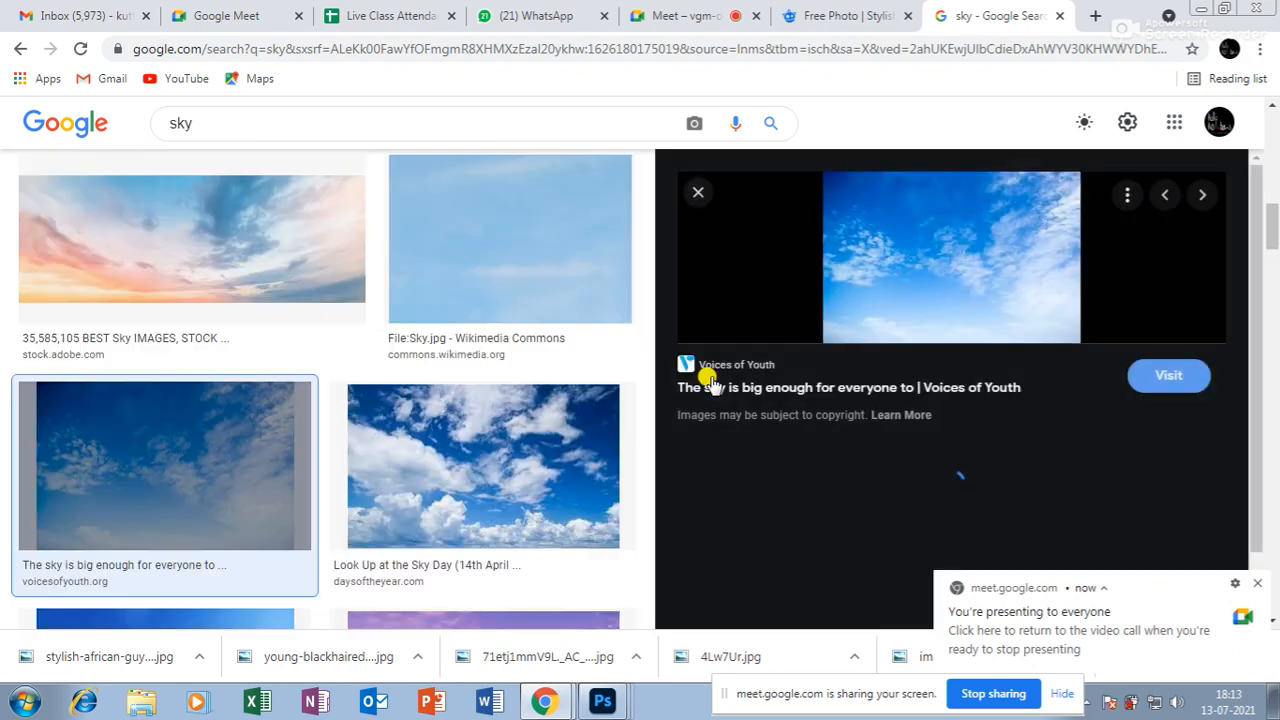
{"action": "left_click", "coordinate": [910, 512]}
{"action": "right_click", "coordinate": [928, 240]}
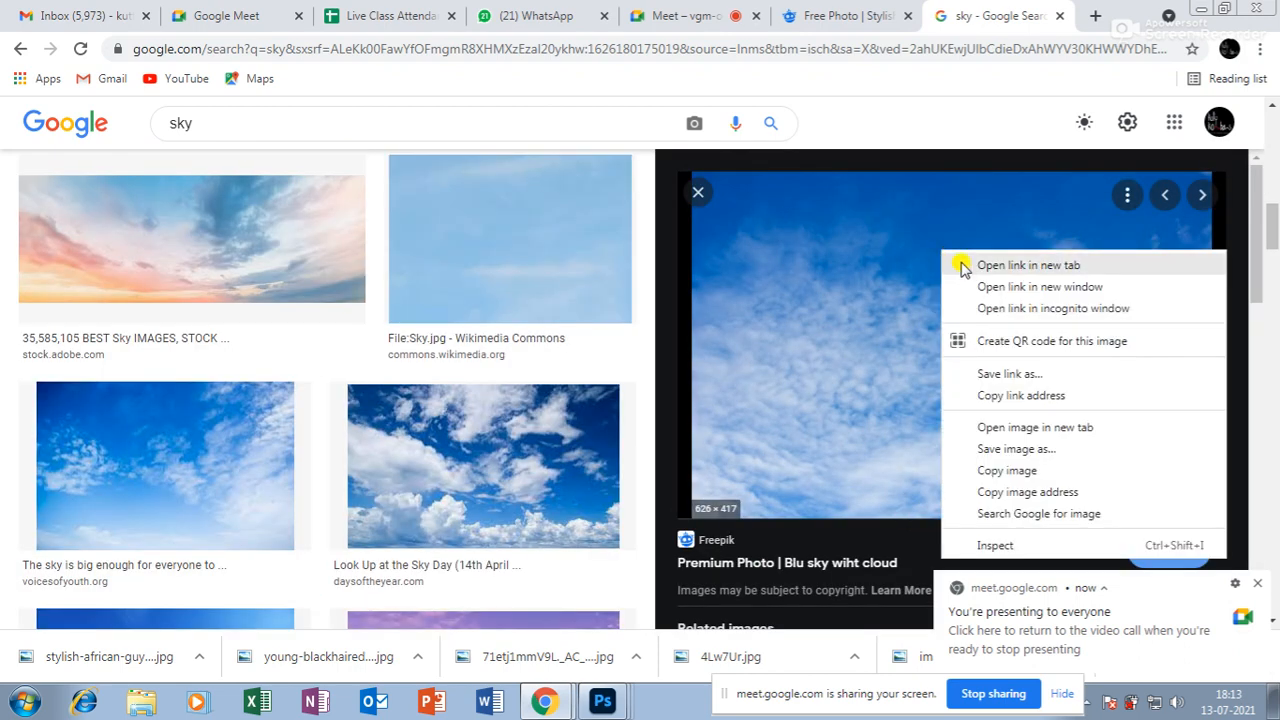
{"action": "left_click", "coordinate": [1008, 452]}
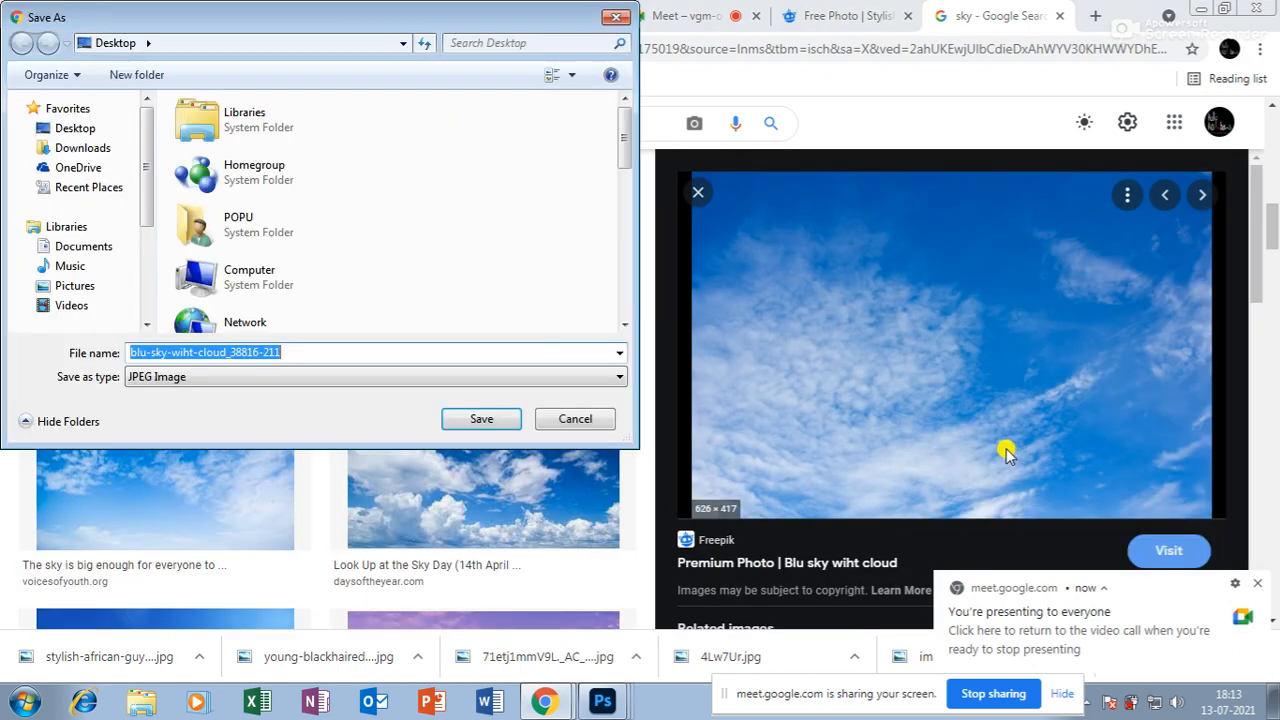
{"action": "left_click", "coordinate": [482, 420]}
{"action": "left_click", "coordinate": [604, 704]}
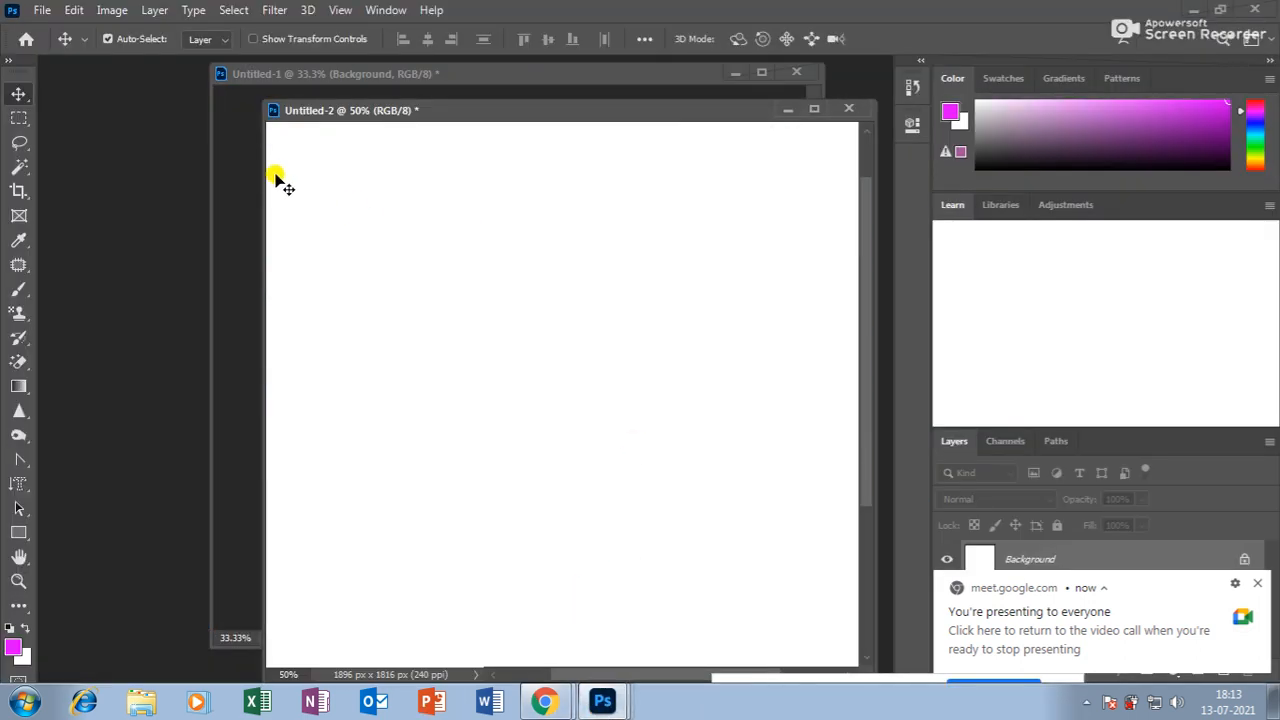
Open the blu-sky-wiht-cloud photo from the Desktop and copy it into Untitled-2 as a layer.
{"action": "left_click", "coordinate": [72, 10]}
{"action": "mouse_move", "coordinate": [42, 10]}
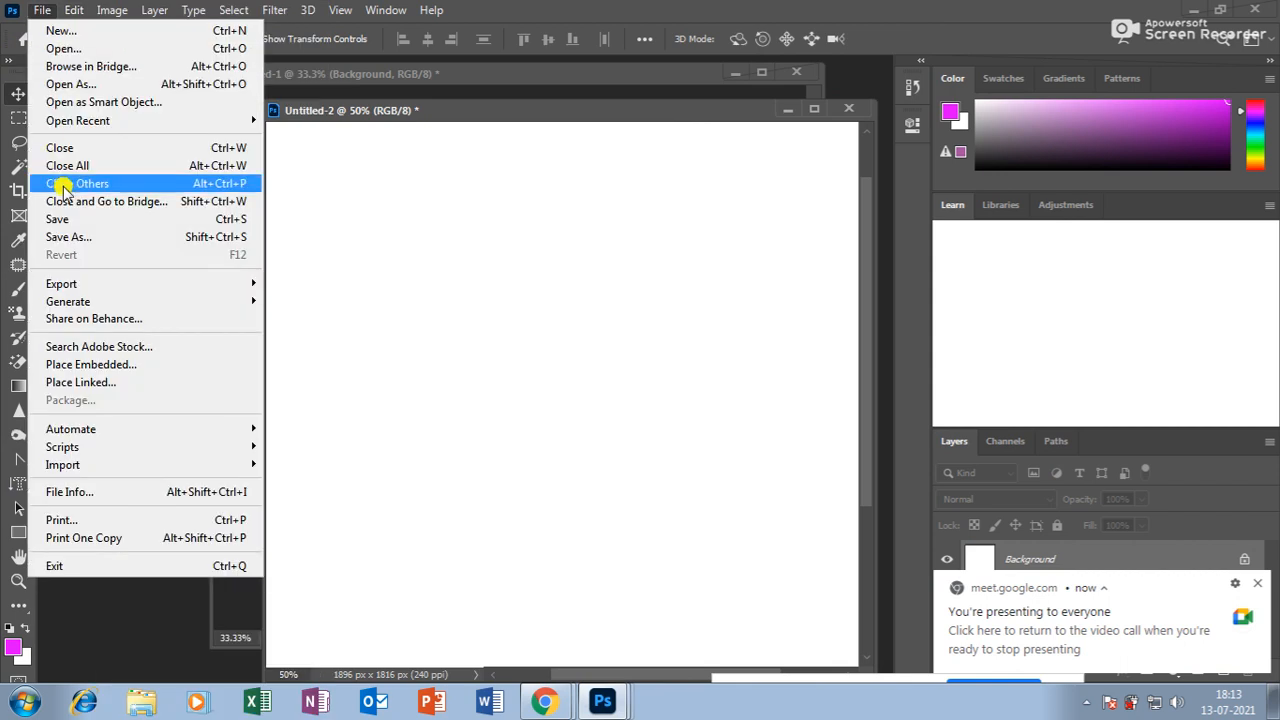
{"action": "left_click", "coordinate": [63, 48]}
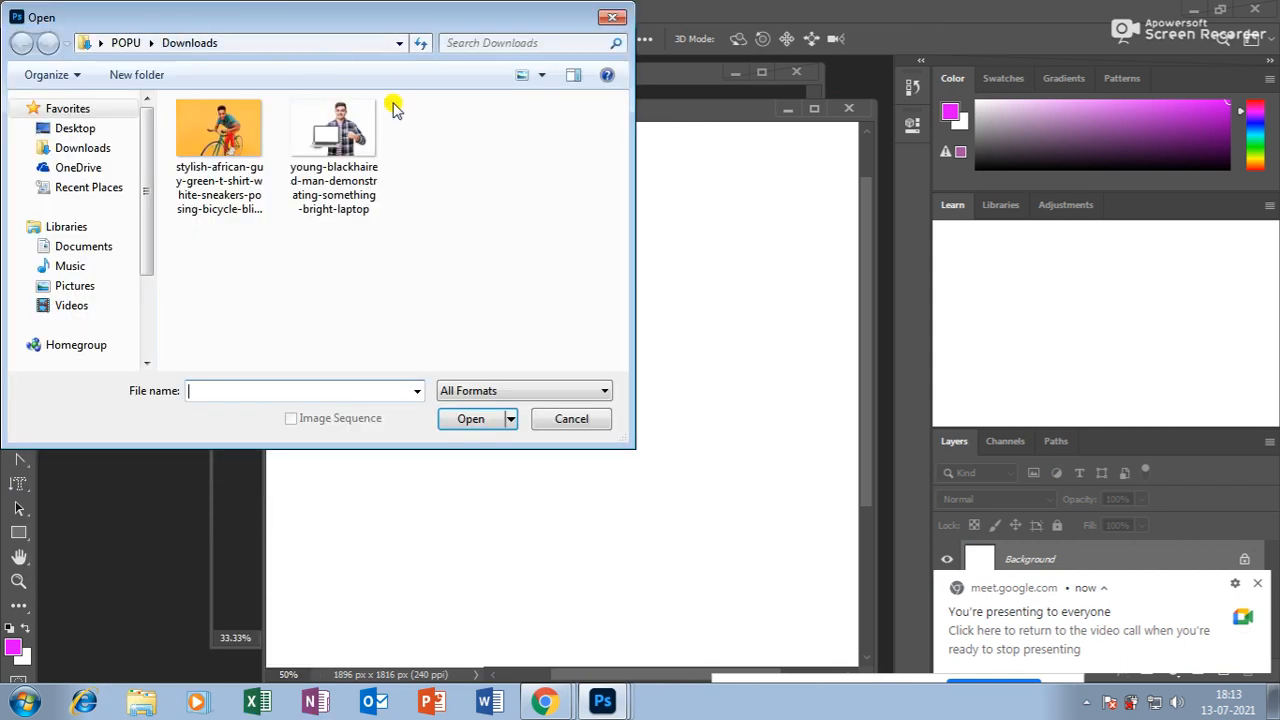
{"action": "left_click", "coordinate": [77, 133]}
{"action": "left_click_drag", "start_coordinate": [617, 129], "coordinate": [600, 266]}
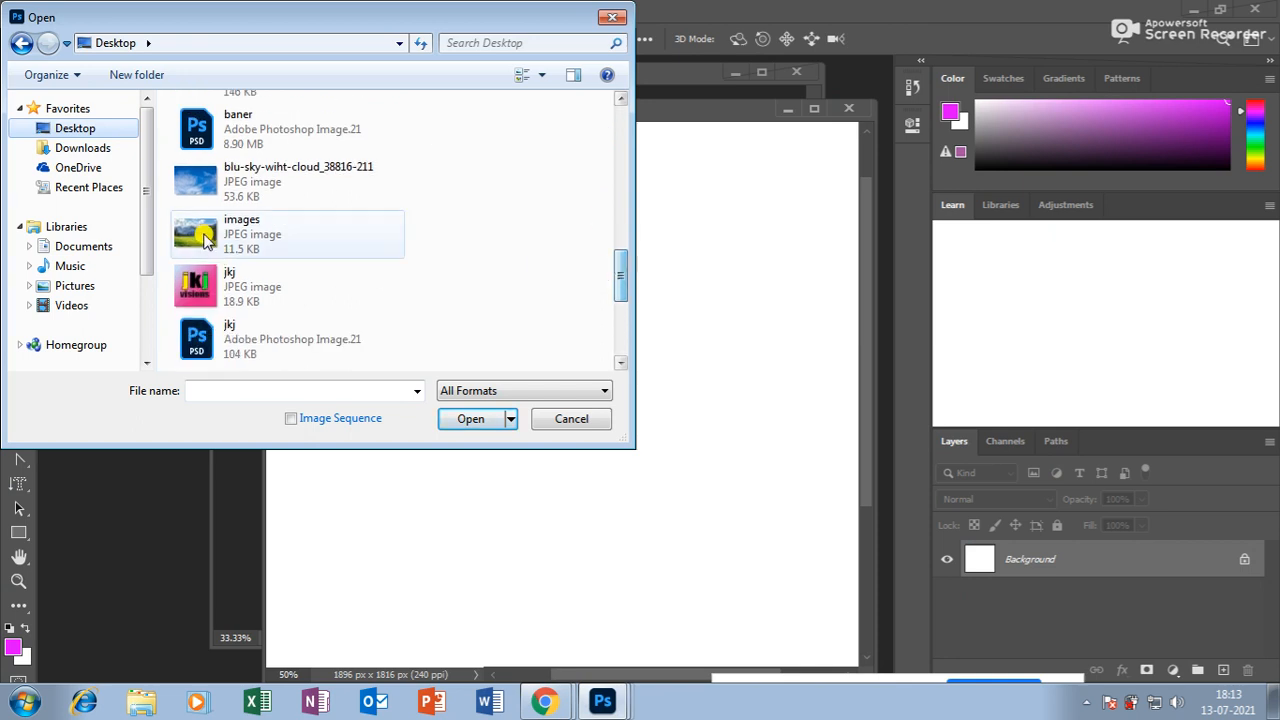
{"action": "left_click", "coordinate": [298, 181]}
{"action": "left_click", "coordinate": [473, 420]}
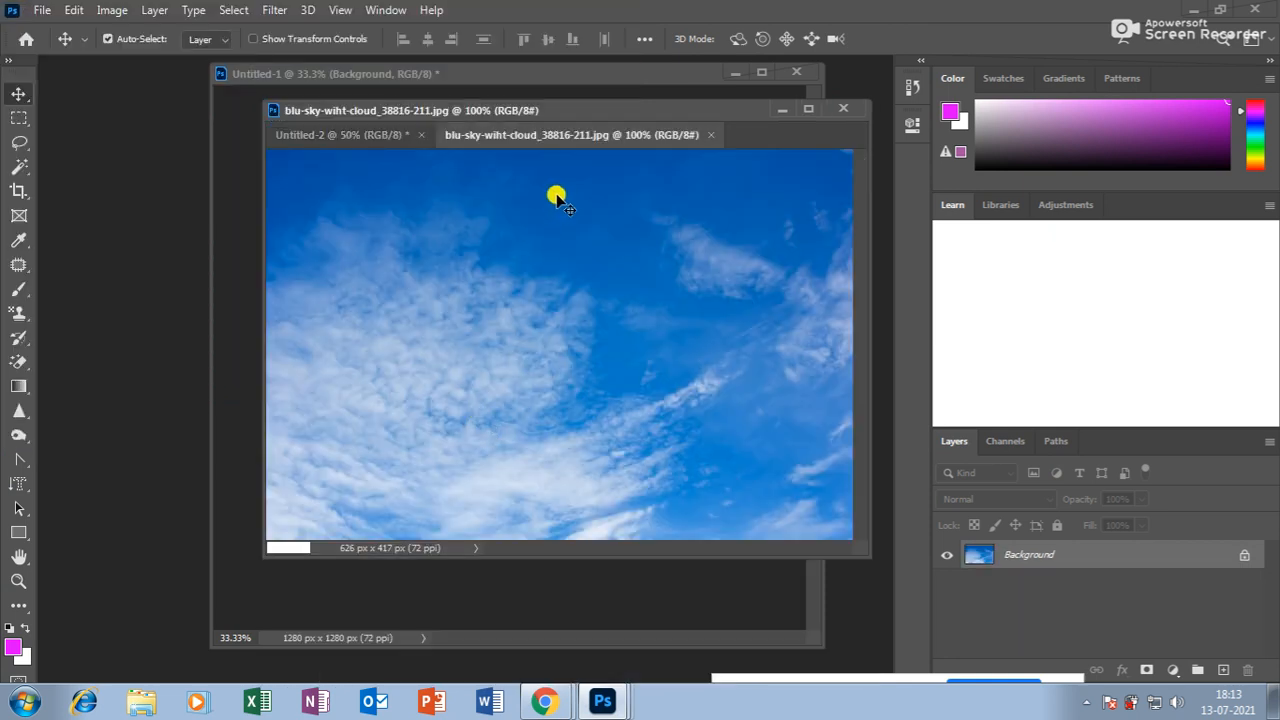
{"action": "left_click_drag", "start_coordinate": [569, 131], "coordinate": [600, 178]}
{"action": "left_click_drag", "start_coordinate": [604, 333], "coordinate": [380, 272]}
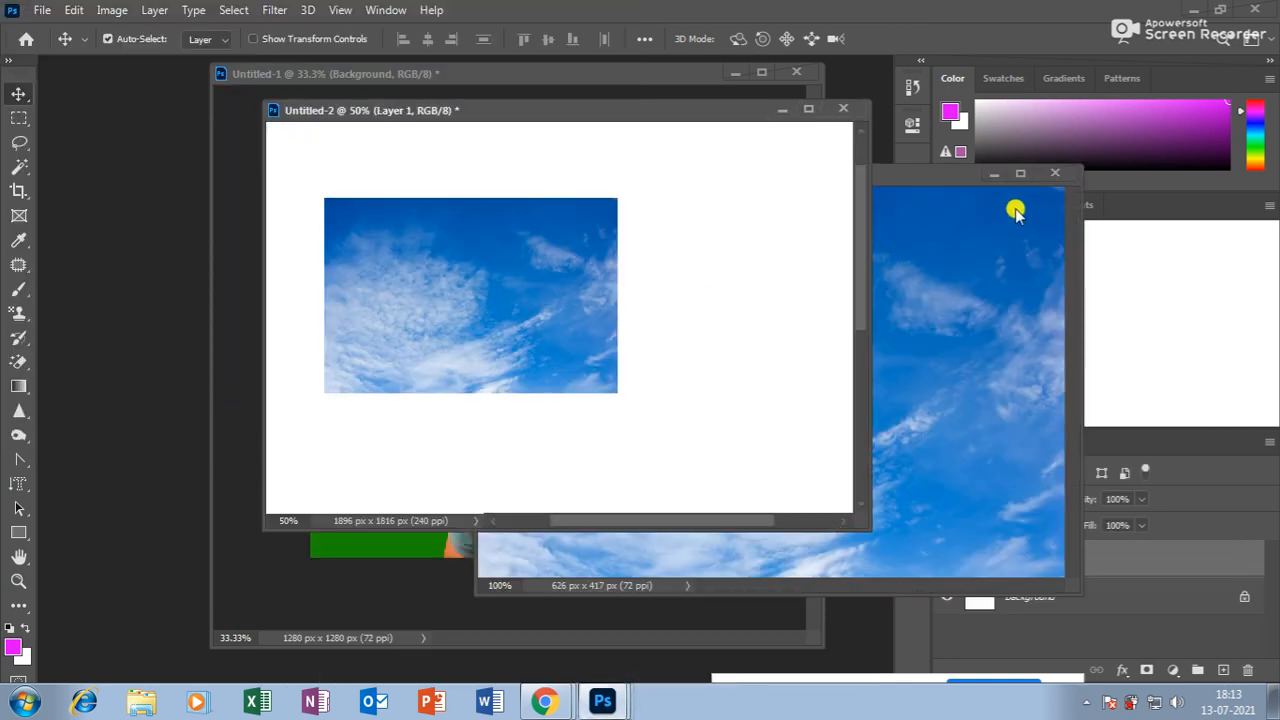
{"action": "left_click", "coordinate": [1054, 173]}
Scale the sky layer up to about 175% and position it over the white canvas.
{"action": "left_click_drag", "start_coordinate": [411, 353], "coordinate": [452, 352]}
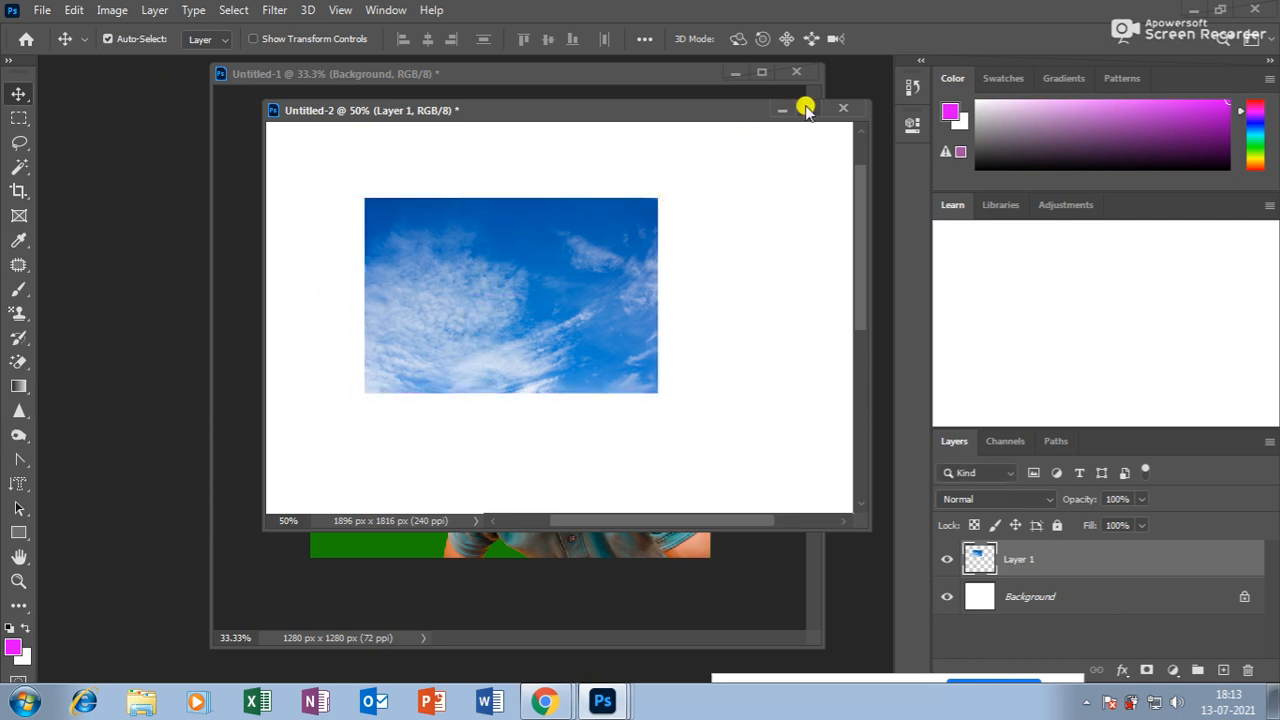
{"action": "left_click_drag", "start_coordinate": [602, 248], "coordinate": [611, 261]}
{"action": "key", "text": "ctrl+t"}
{"action": "left_click_drag", "start_coordinate": [665, 401], "coordinate": [772, 481]}
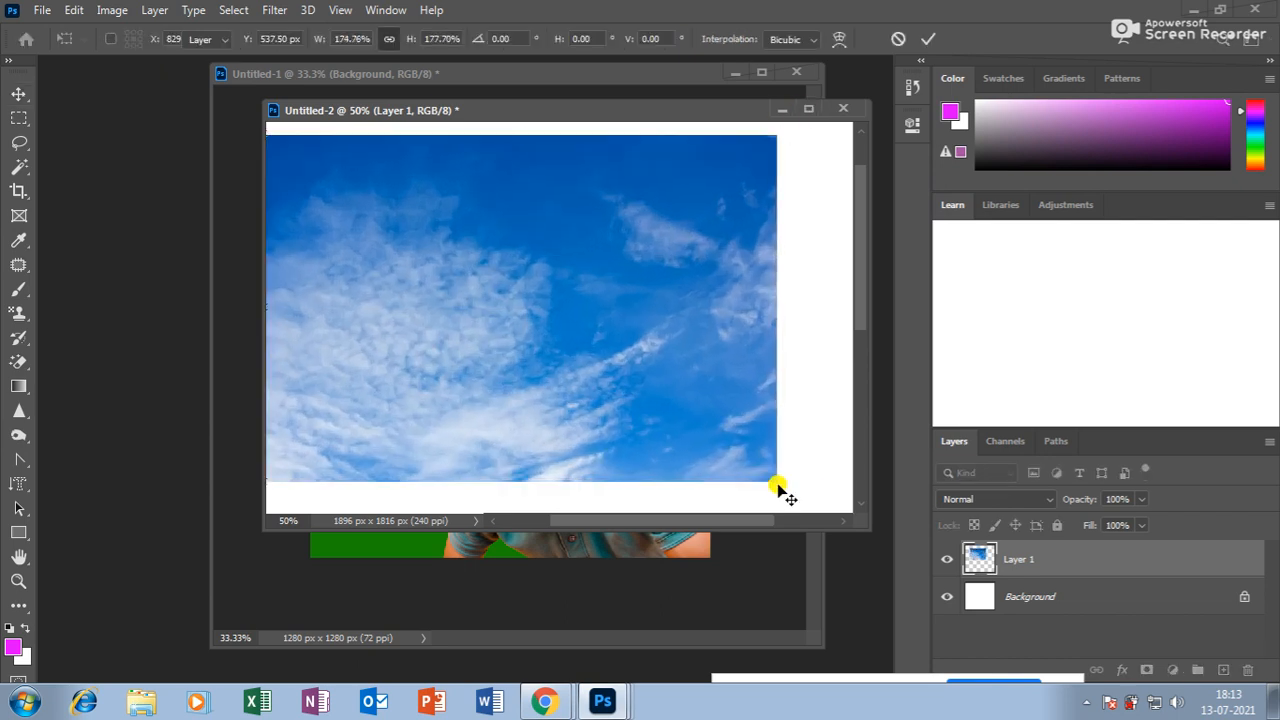
{"action": "key", "text": "Return"}
{"action": "left_click_drag", "start_coordinate": [586, 314], "coordinate": [624, 325]}
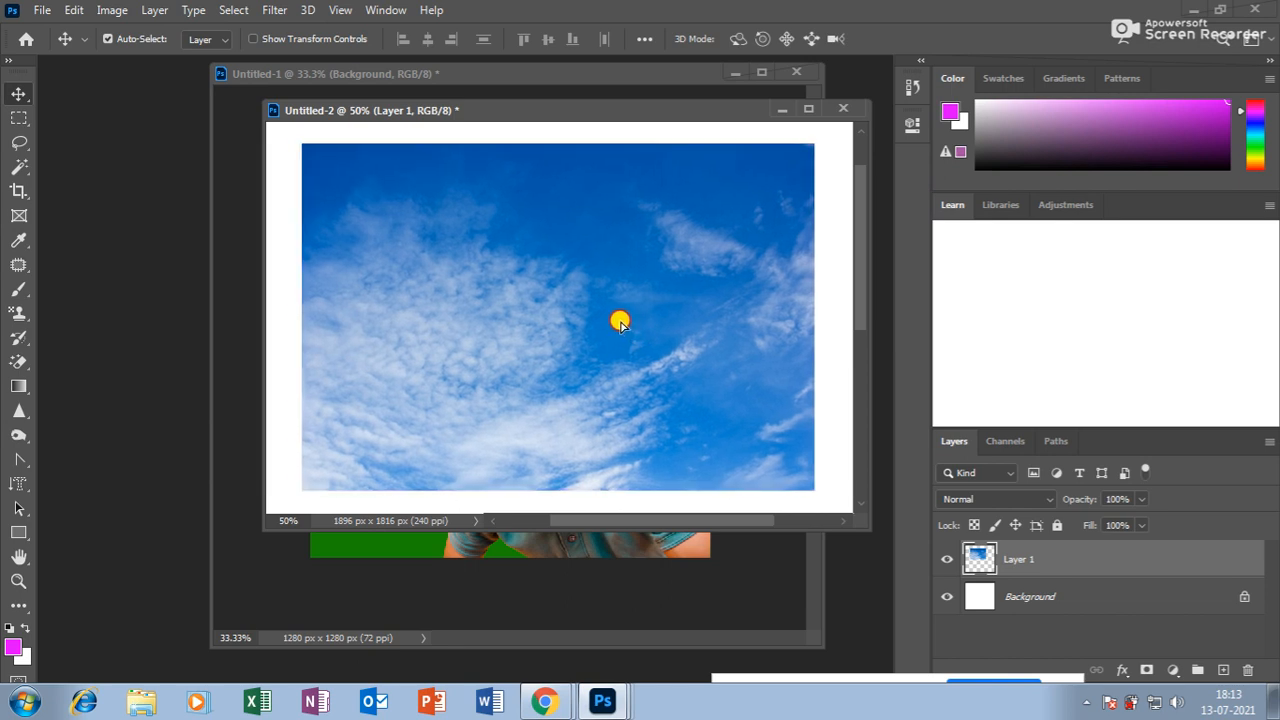
{"action": "left_click", "coordinate": [14, 483]}
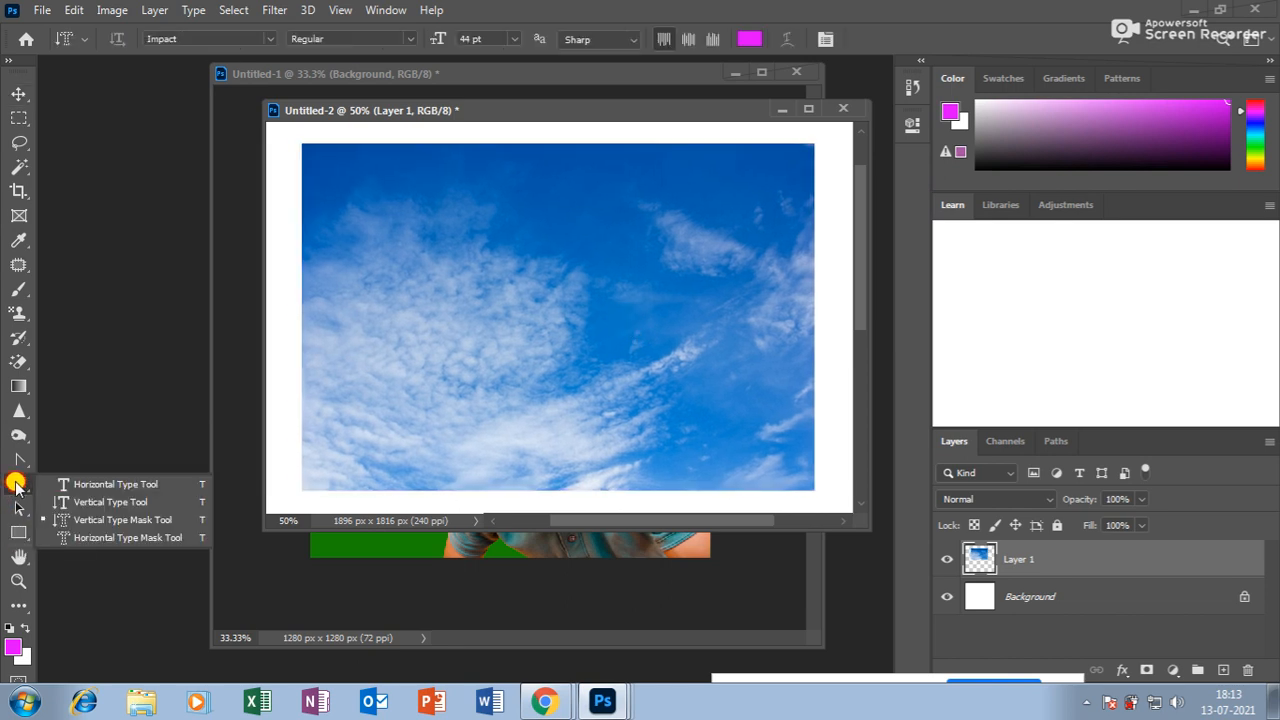
Make a 'sky' text-mask selection on the photo at 100 pt.
{"action": "left_click", "coordinate": [108, 537]}
{"action": "left_click", "coordinate": [437, 322]}
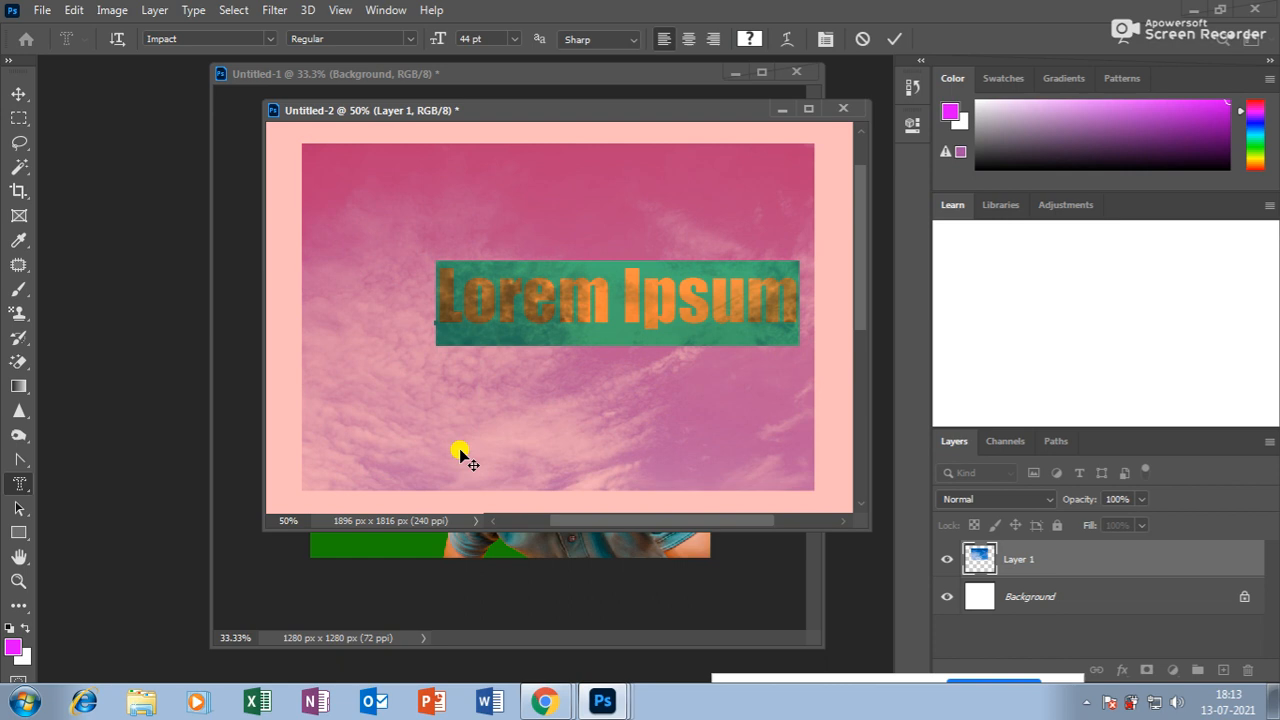
{"action": "type", "text": "sky"}
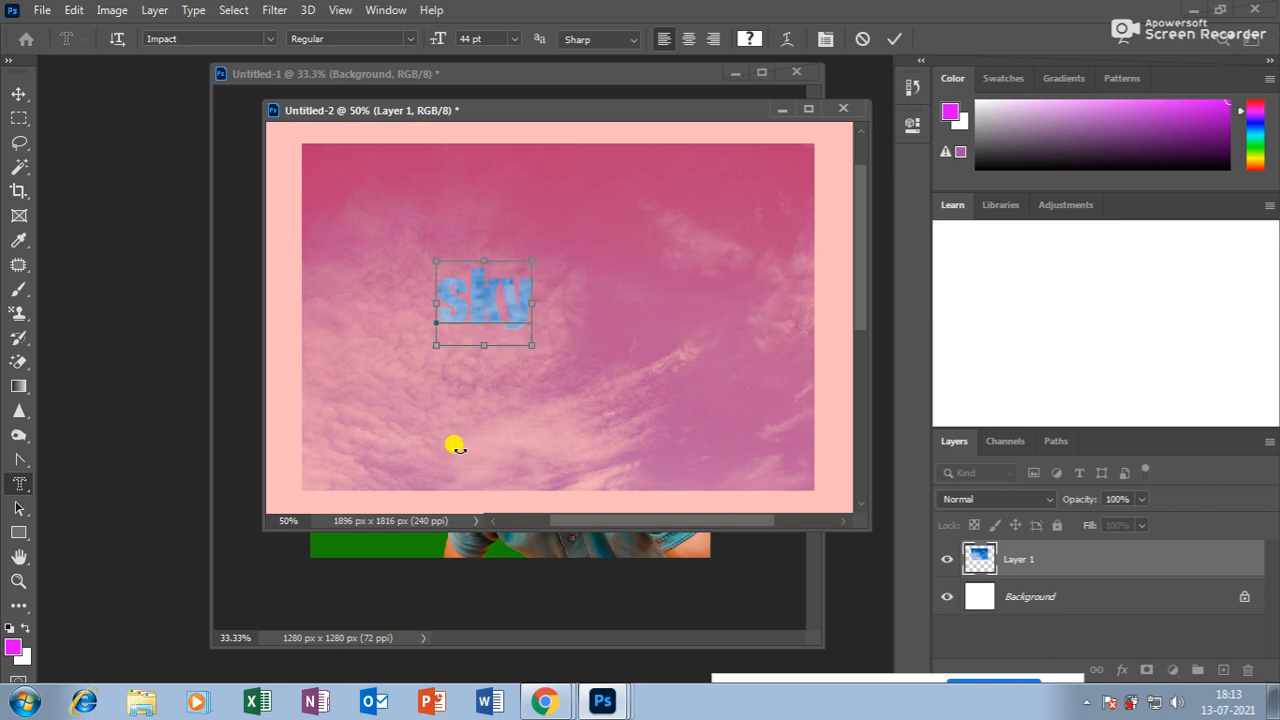
{"action": "left_click", "coordinate": [463, 35]}
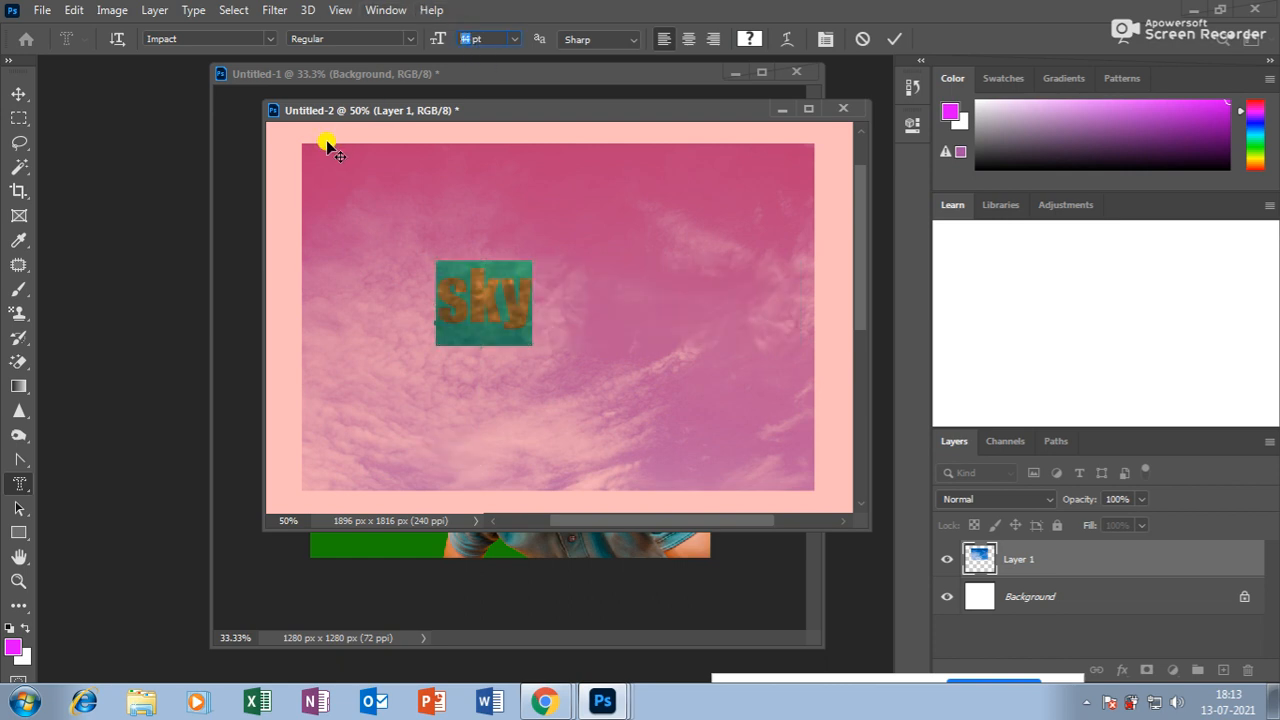
{"action": "type", "text": "250"}
{"action": "key", "text": "Return"}
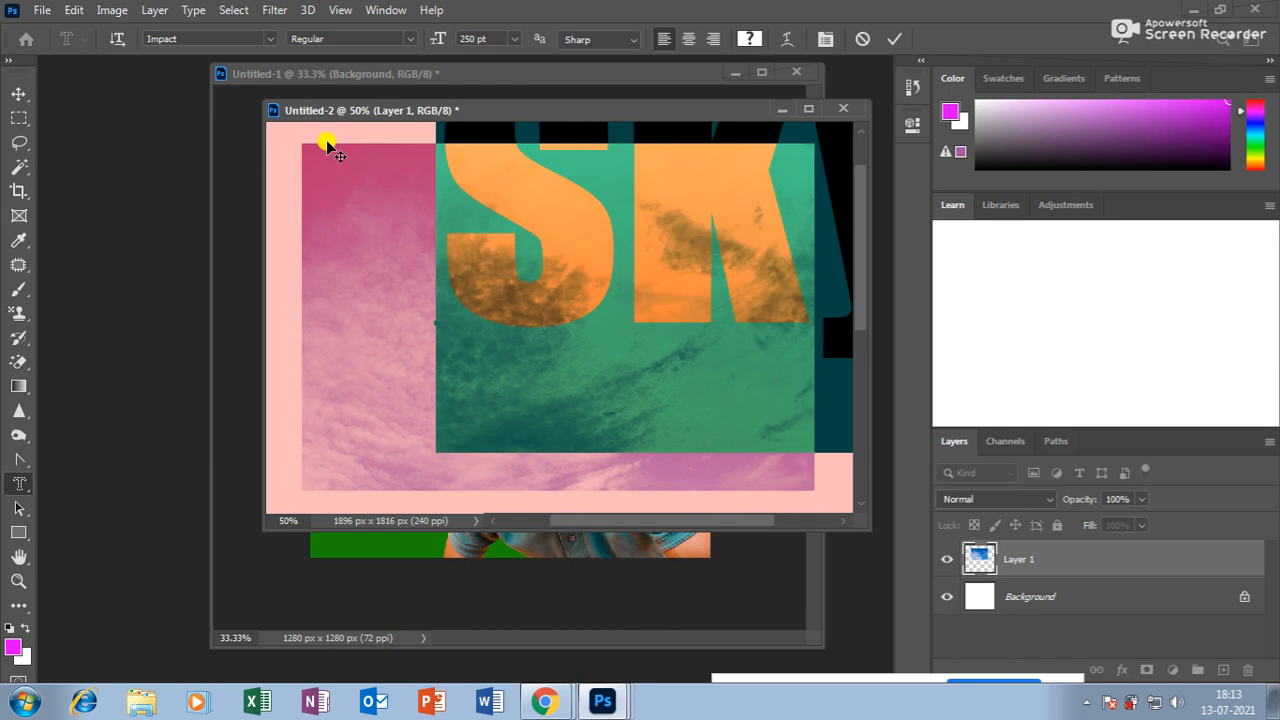
{"action": "left_click", "coordinate": [478, 36]}
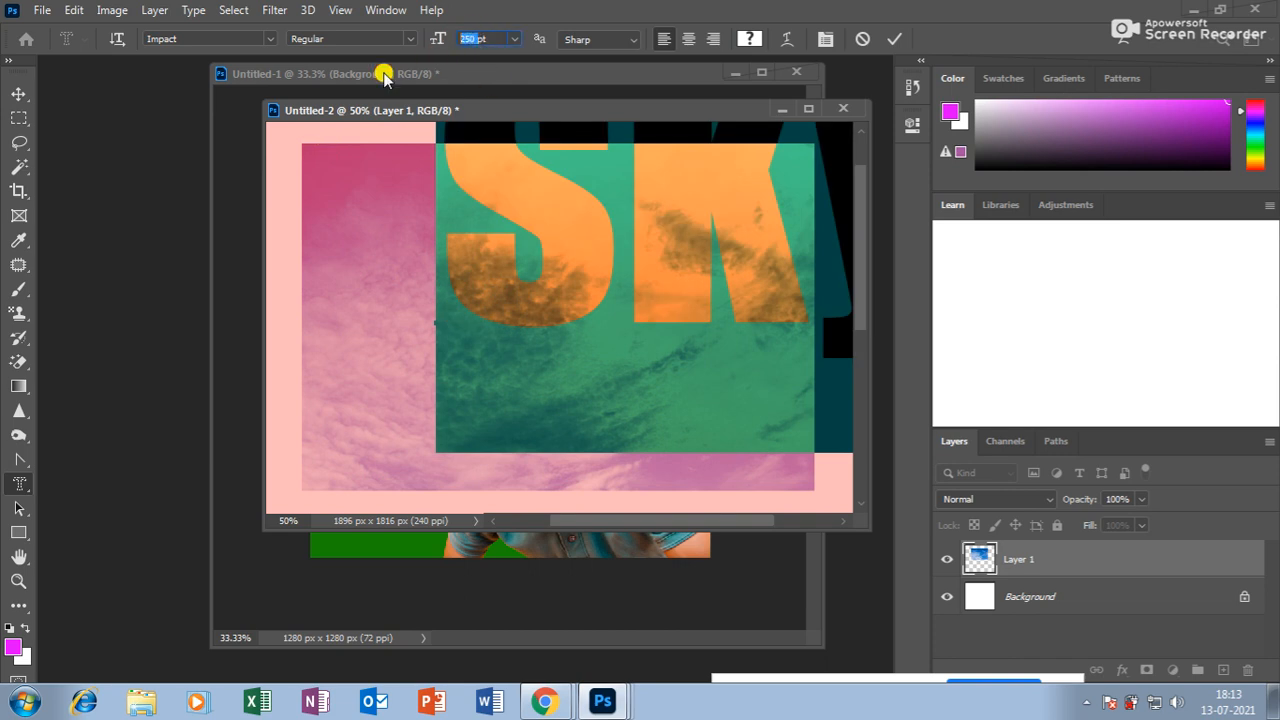
{"action": "type", "text": "100pt"}
{"action": "key", "text": "Return"}
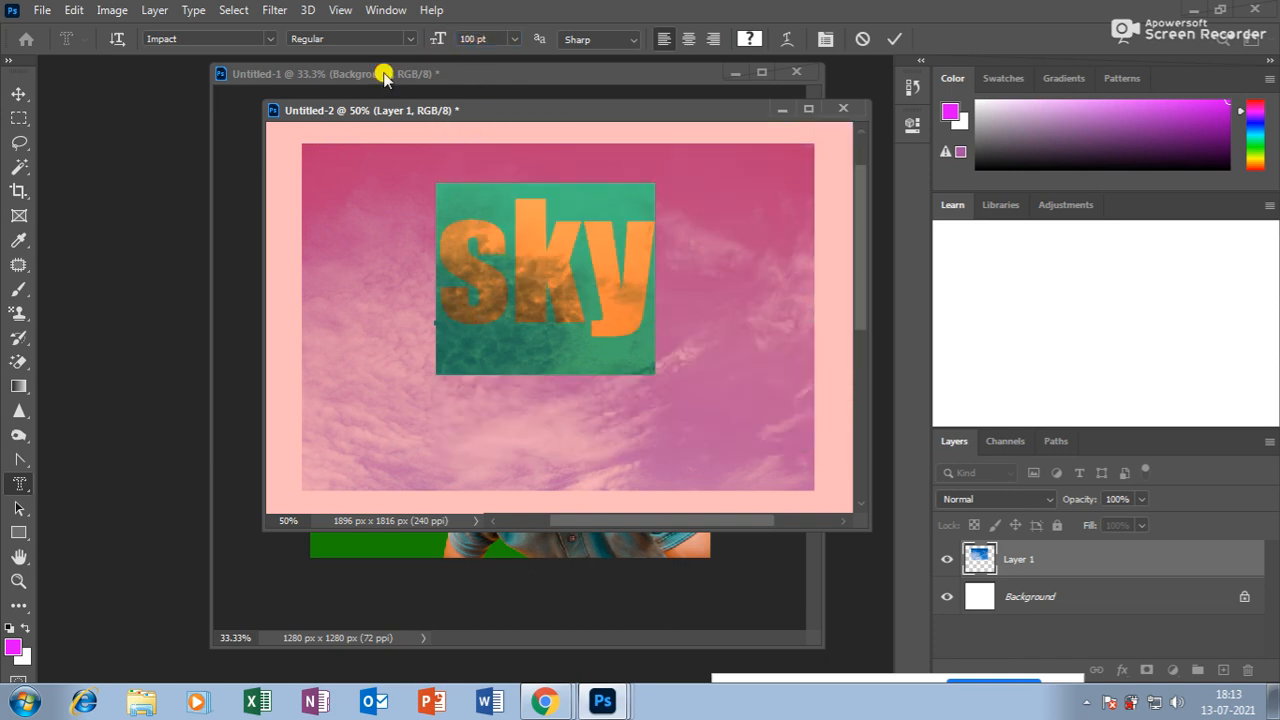
{"action": "left_click", "coordinate": [19, 93]}
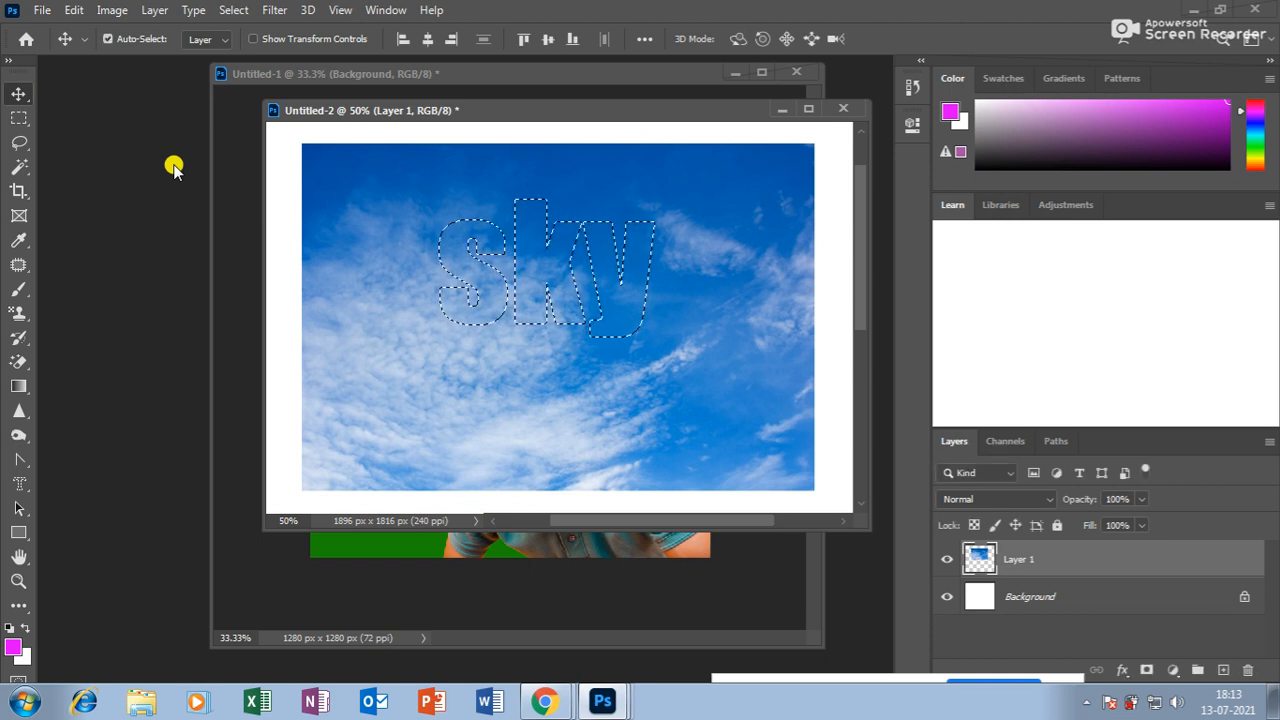
Delete the photo outside the letters, then enlarge the lettering to about 173% × 160% and centre it.
{"action": "key", "text": "ctrl+shift+i"}
{"action": "key", "text": "Delete"}
{"action": "key", "text": "ctrl+d"}
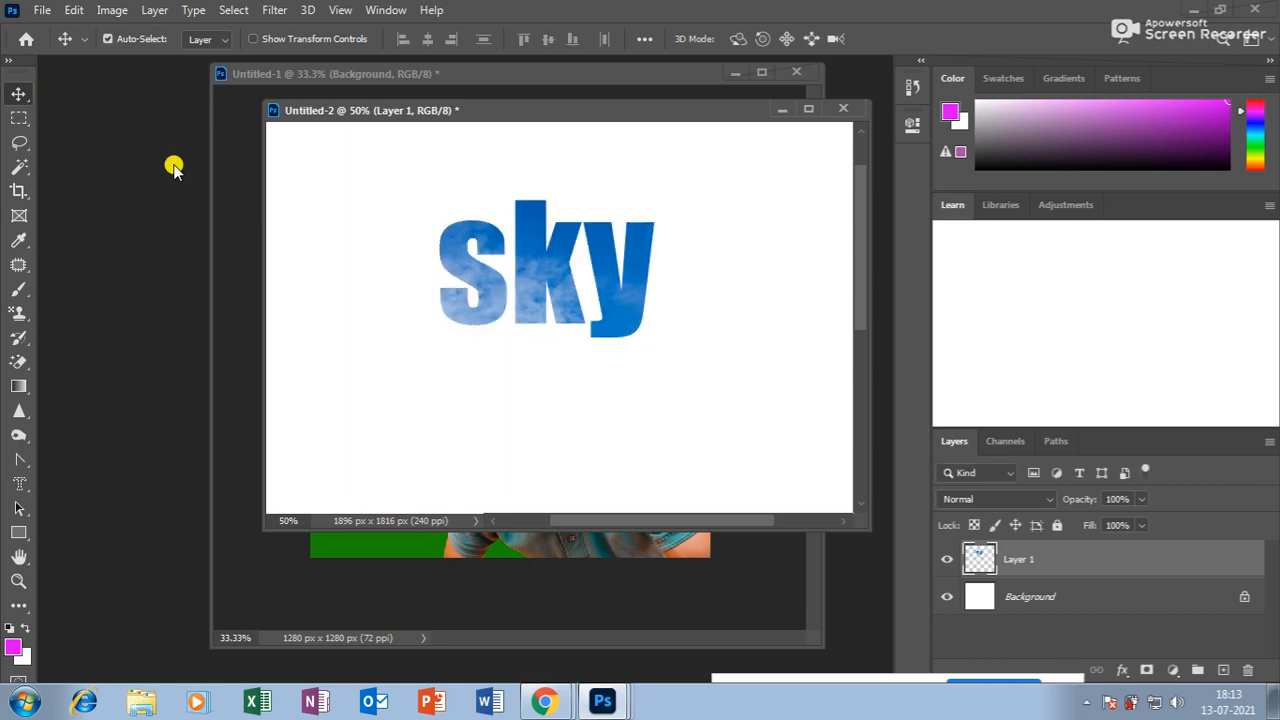
{"action": "left_click_drag", "start_coordinate": [542, 243], "coordinate": [540, 333]}
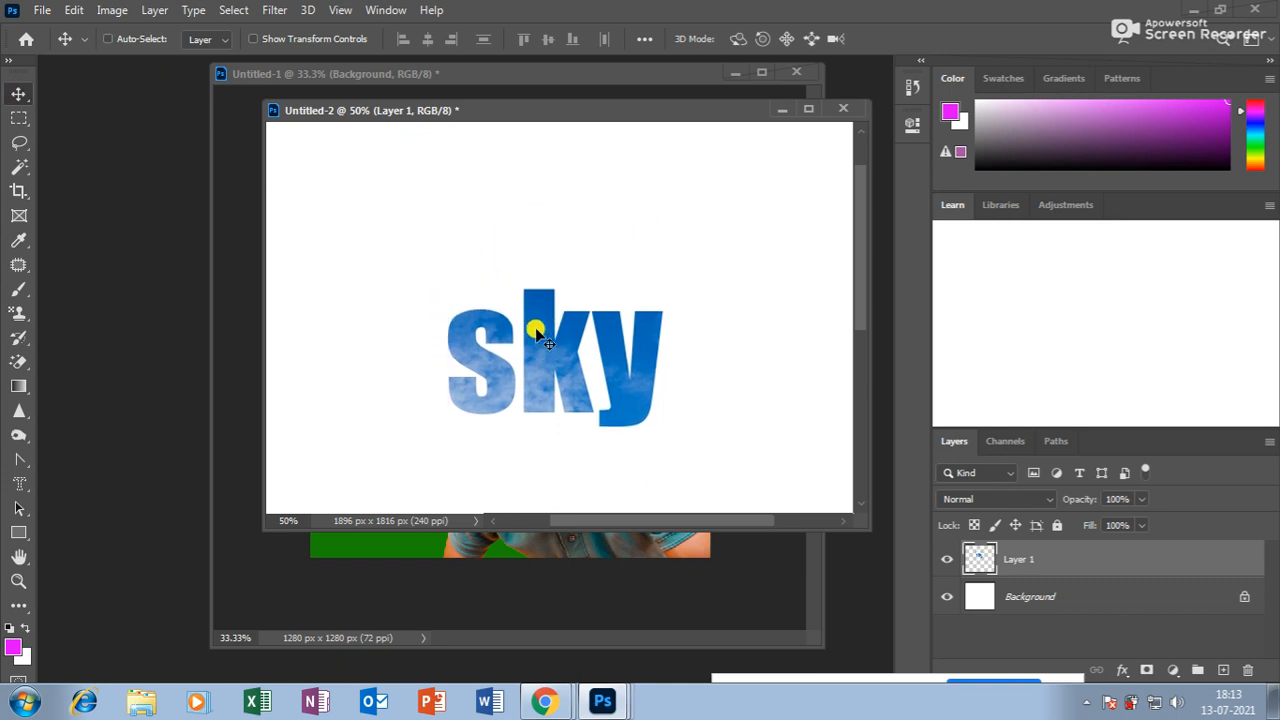
{"action": "key", "text": "ctrl+t"}
{"action": "left_click_drag", "start_coordinate": [655, 284], "coordinate": [743, 240]}
{"action": "key", "text": "Return"}
{"action": "left_click_drag", "start_coordinate": [543, 360], "coordinate": [554, 331]}
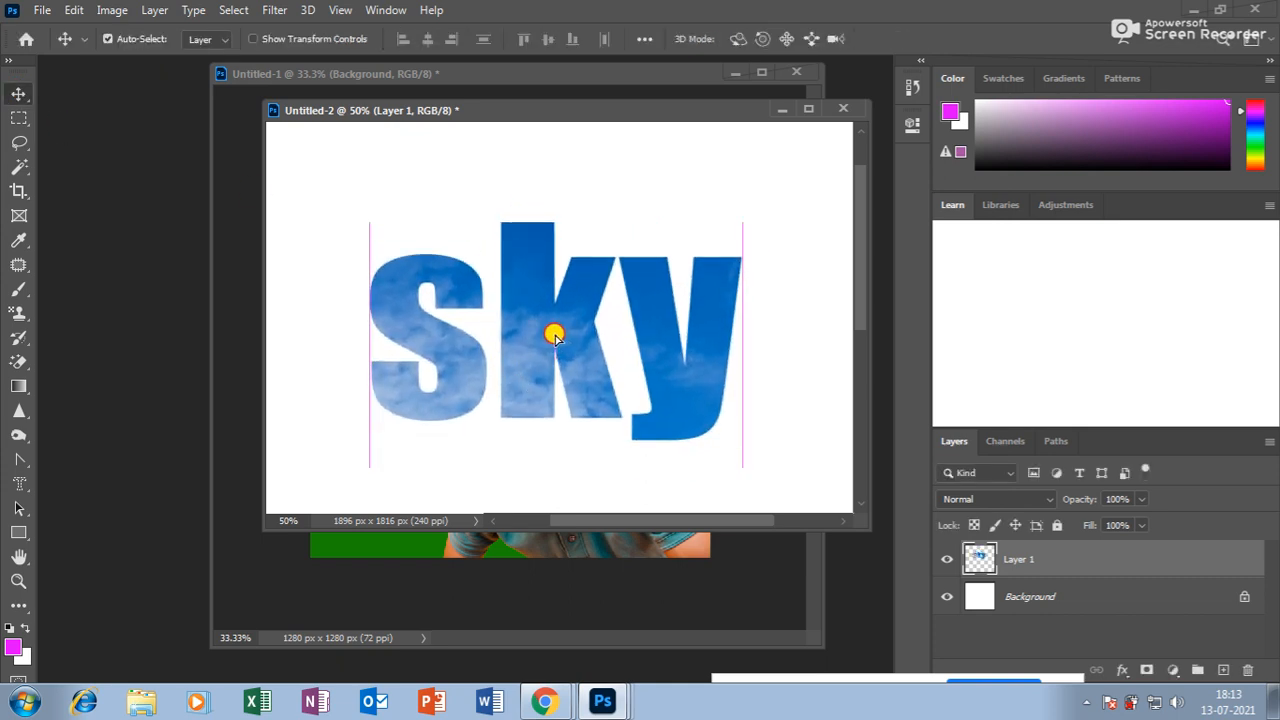
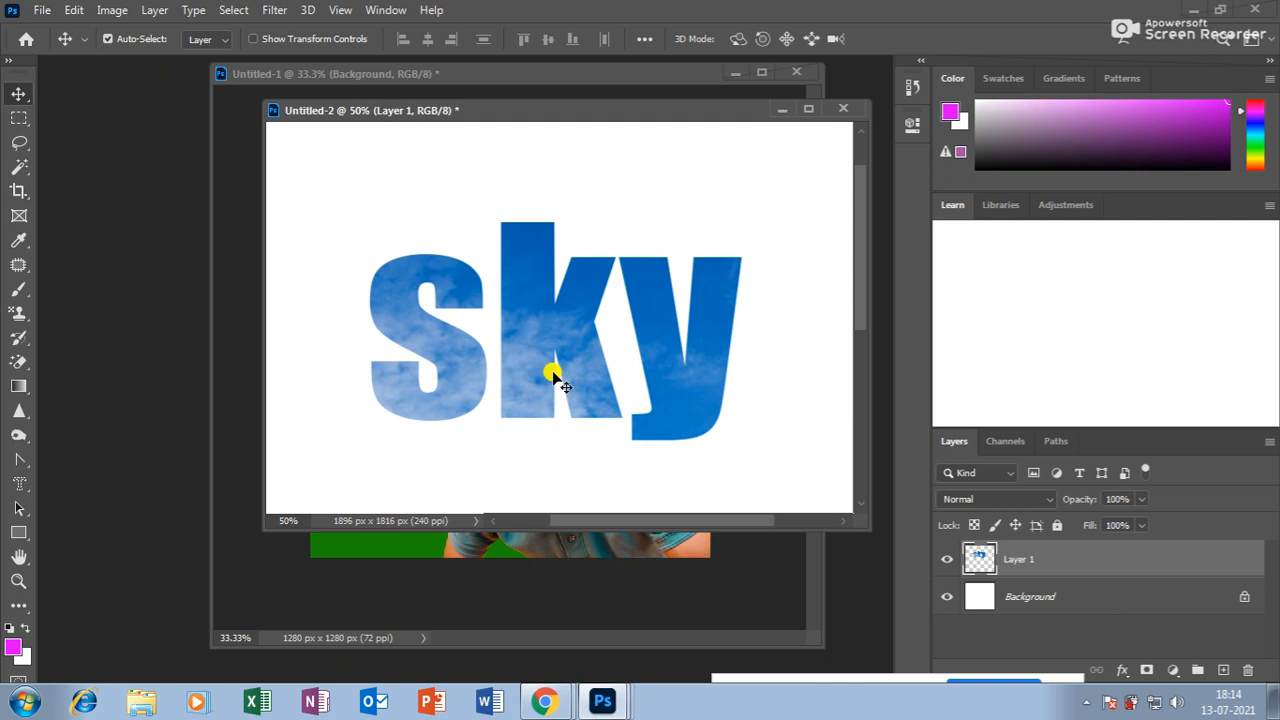
Draw a magenta rectangle over the sky lettering, shift it left, then delete it.
{"action": "left_click", "coordinate": [19, 534]}
{"action": "left_click_drag", "start_coordinate": [416, 194], "coordinate": [672, 323]}
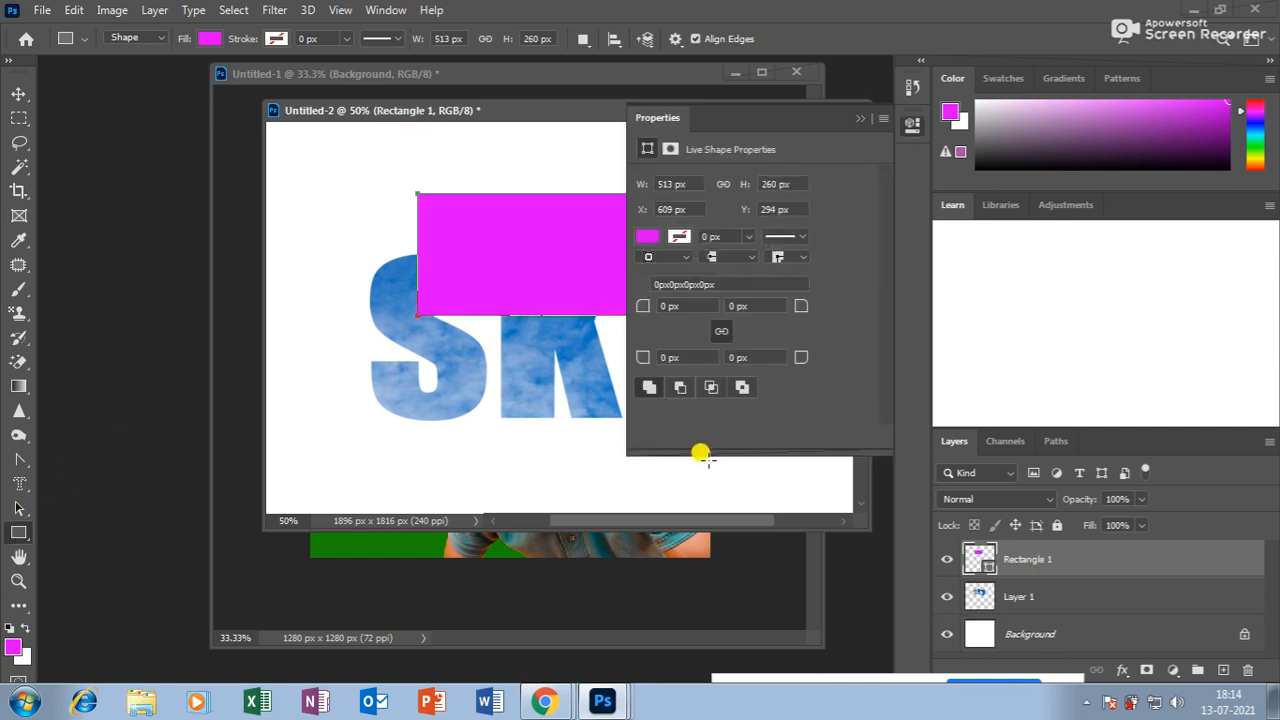
{"action": "left_click", "coordinate": [27, 92]}
{"action": "left_click_drag", "start_coordinate": [578, 232], "coordinate": [506, 263]}
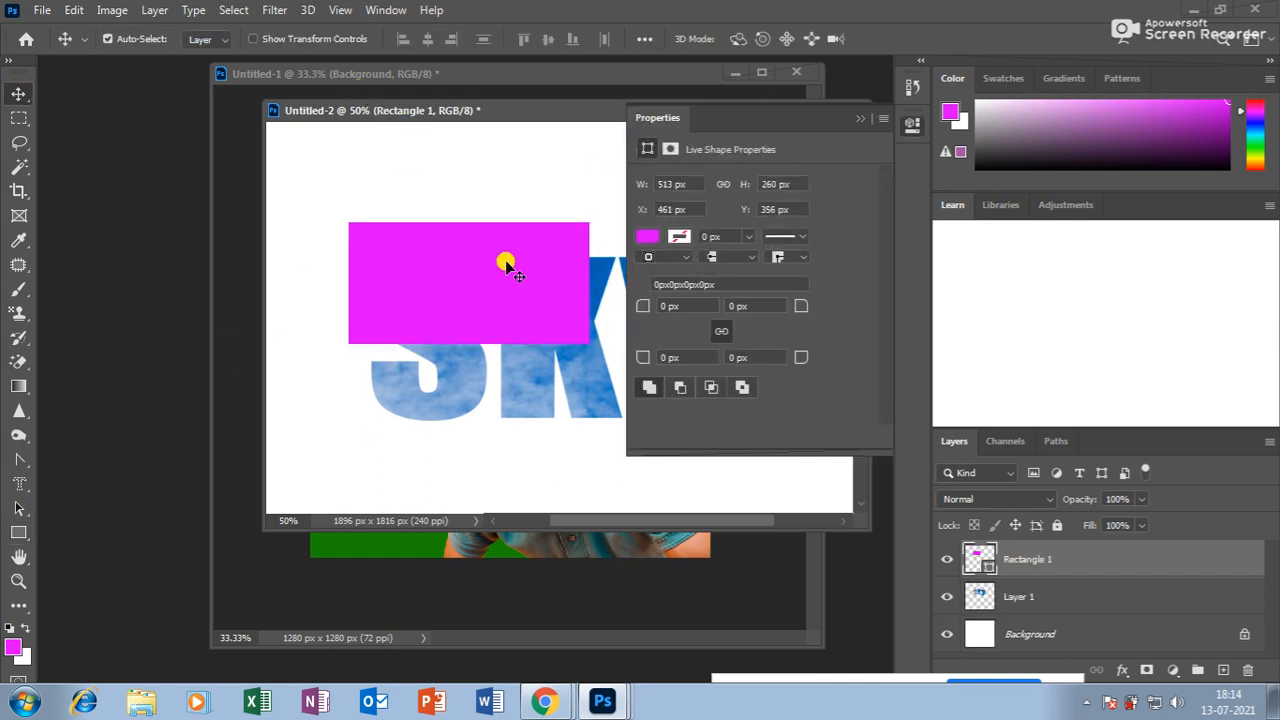
{"action": "key", "text": "Delete"}
Move the sky lettering layer aside and delete it.
{"action": "left_click_drag", "start_coordinate": [528, 109], "coordinate": [449, 110]}
{"action": "left_click_drag", "start_coordinate": [470, 347], "coordinate": [445, 340]}
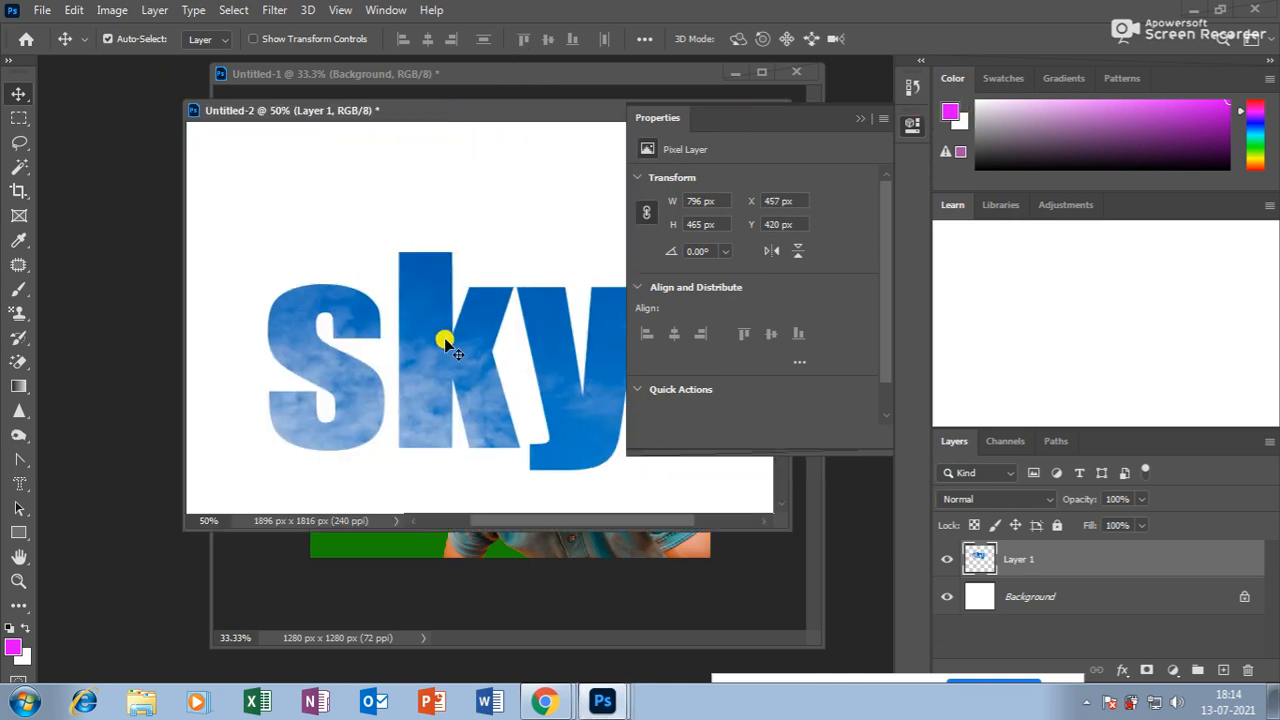
{"action": "key", "text": "Delete"}
Draw a magenta rounded rectangle with corner radii 0/50/0/0 px, rounding only the top-right.
{"action": "left_click", "coordinate": [20, 535]}
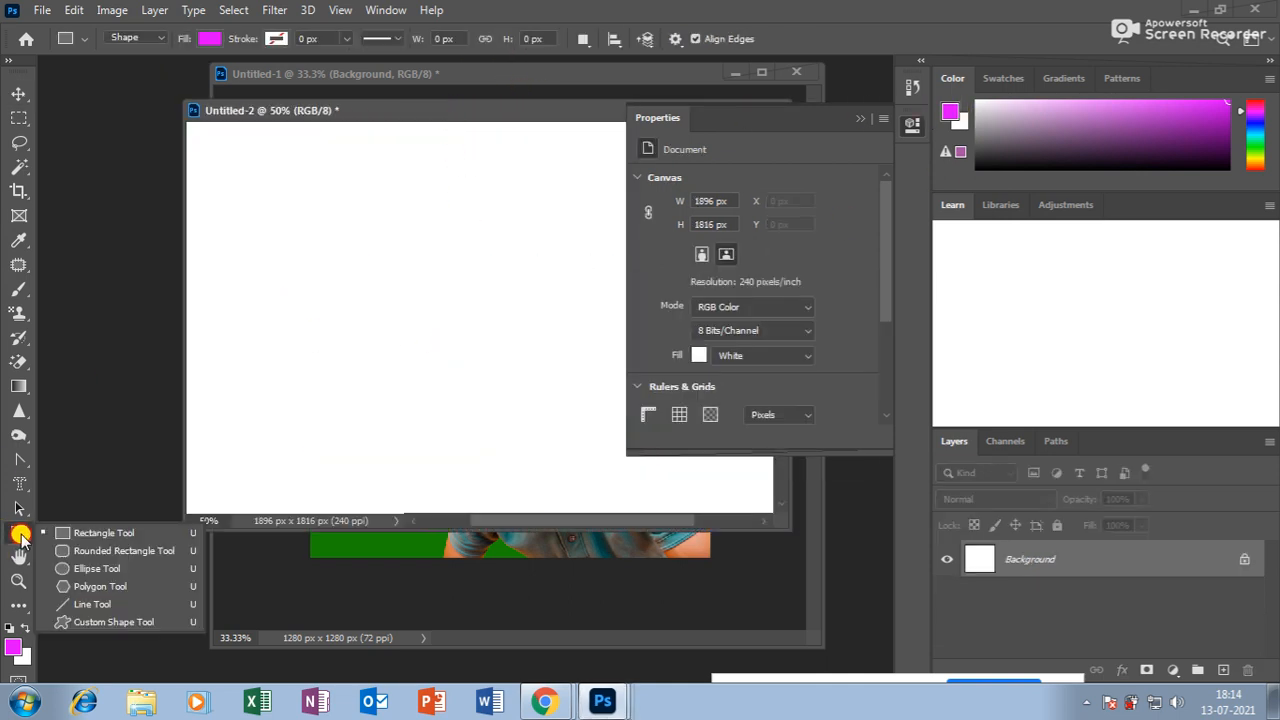
{"action": "left_click", "coordinate": [110, 551]}
{"action": "left_click_drag", "start_coordinate": [331, 243], "coordinate": [570, 385]}
{"action": "left_click_drag", "start_coordinate": [758, 124], "coordinate": [741, 158]}
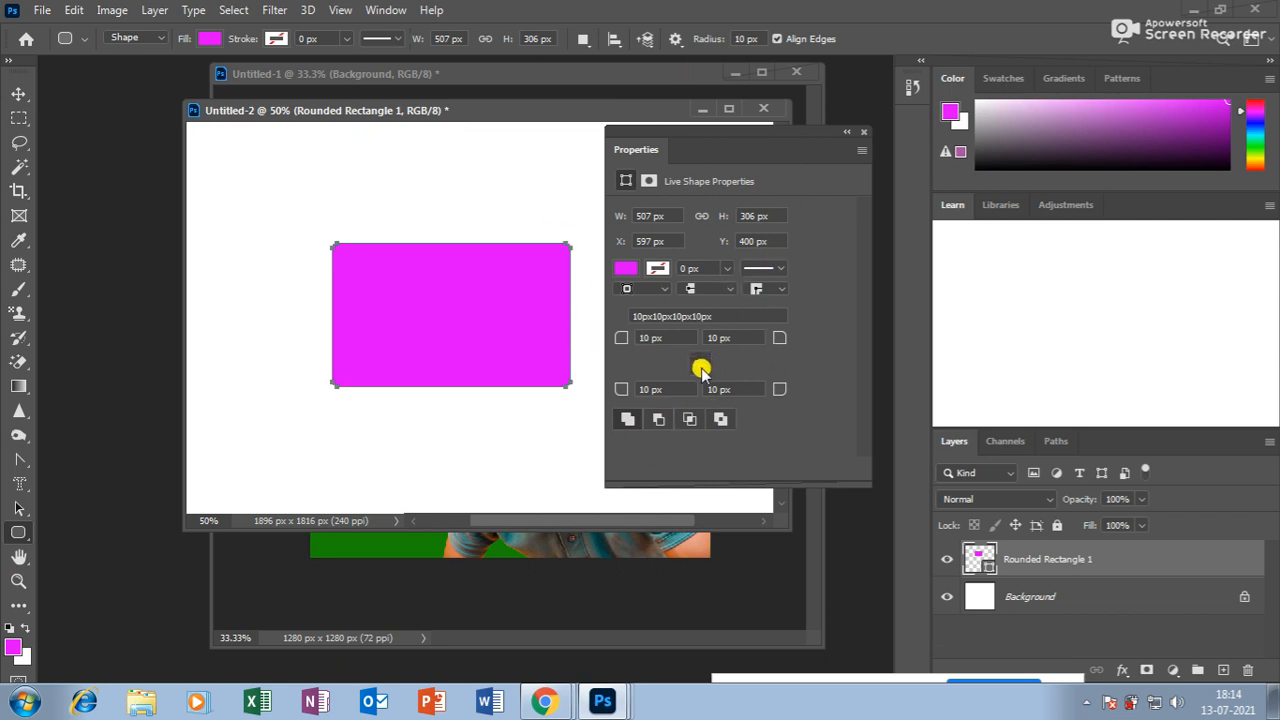
{"action": "double_click", "coordinate": [642, 338]}
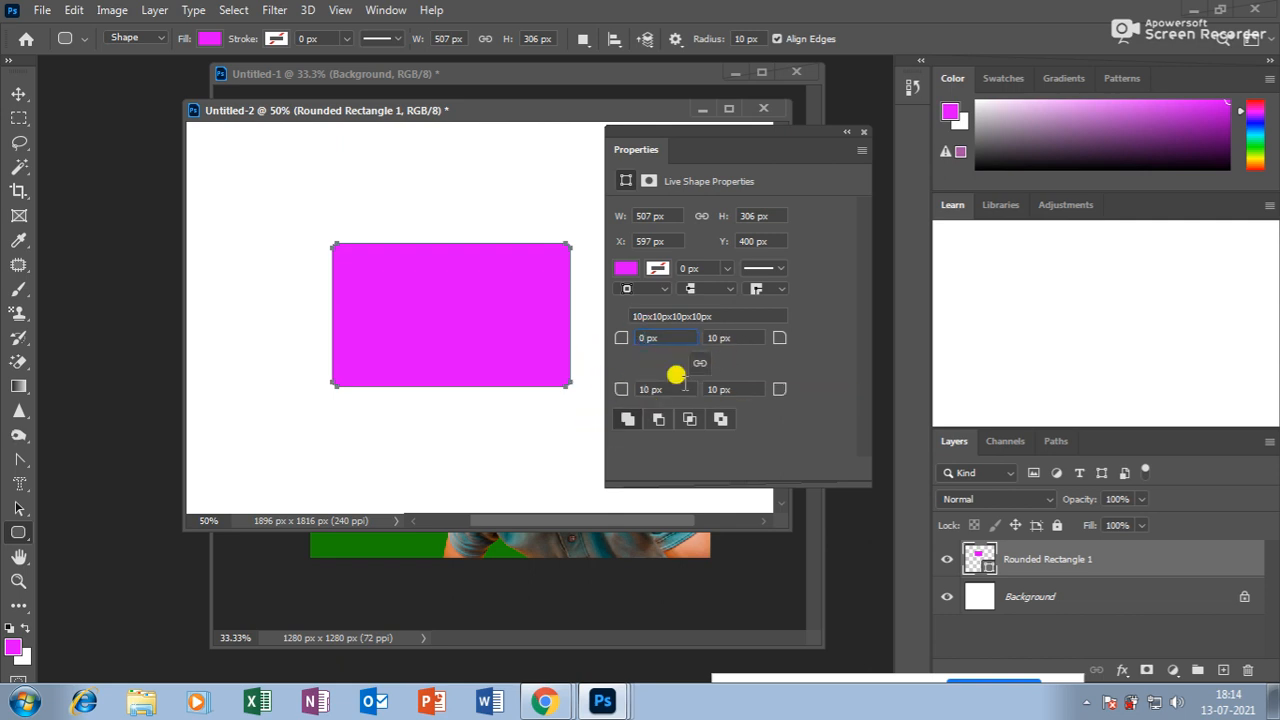
{"action": "double_click", "coordinate": [645, 389]}
{"action": "type", "text": "0"}
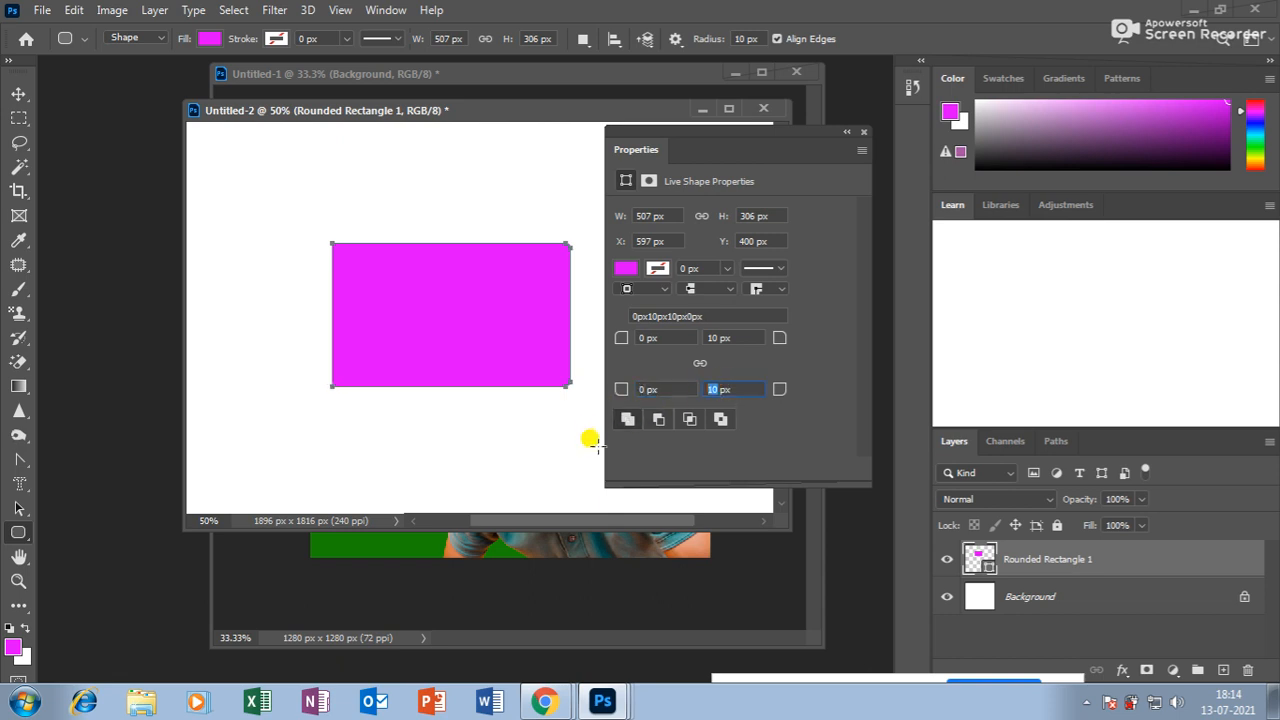
{"action": "double_click", "coordinate": [714, 337]}
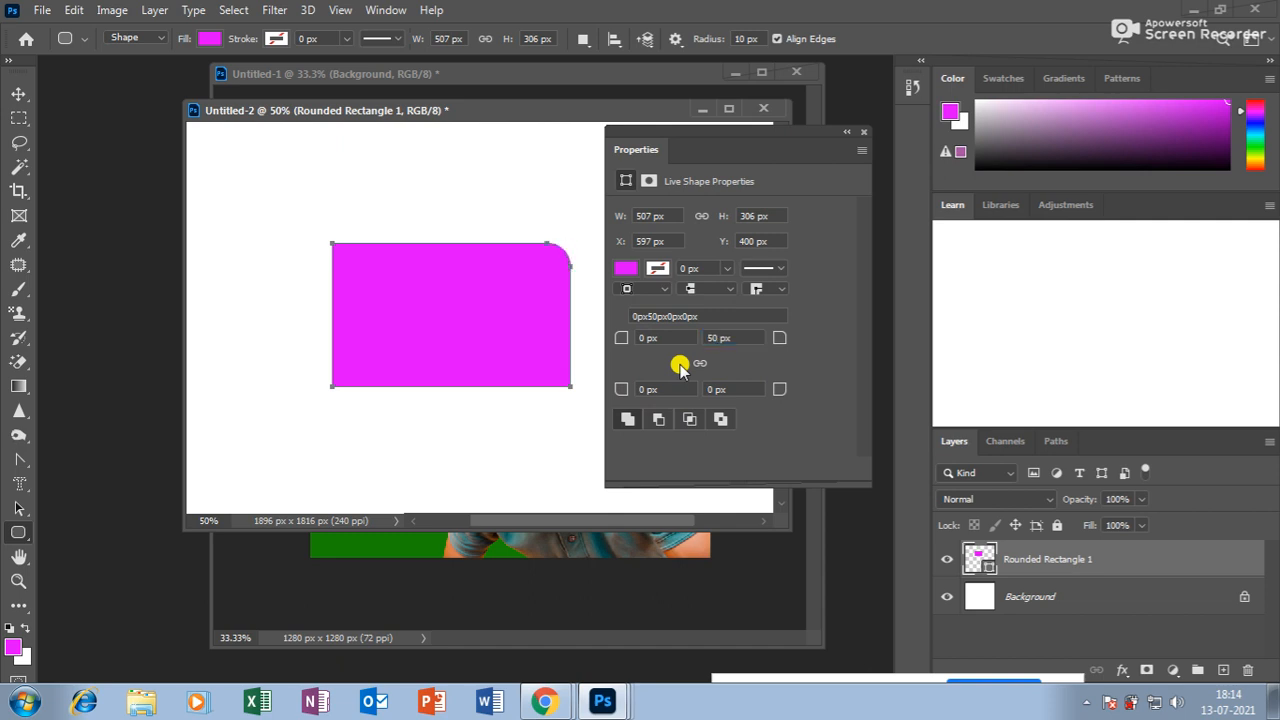
Move the rounded rectangle left and delete it.
{"action": "left_click", "coordinate": [19, 90]}
{"action": "left_click", "coordinate": [290, 185]}
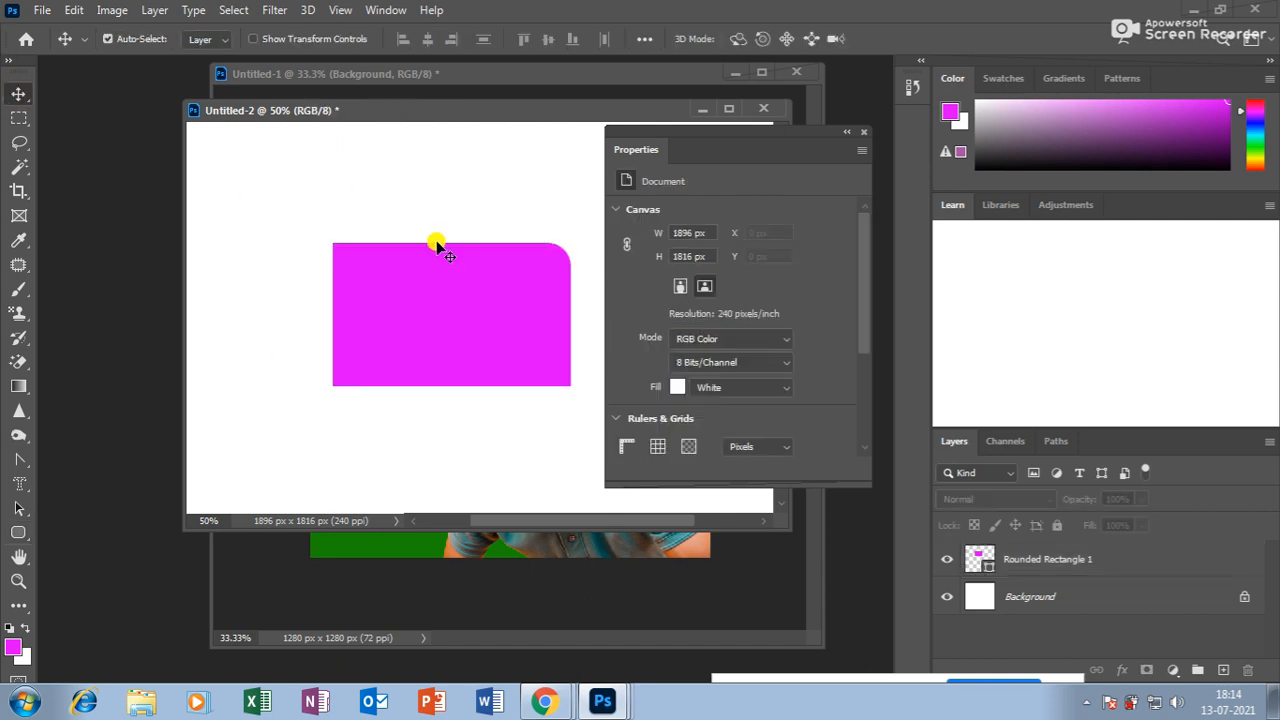
{"action": "left_click_drag", "start_coordinate": [530, 290], "coordinate": [478, 303]}
{"action": "key", "text": "Delete"}
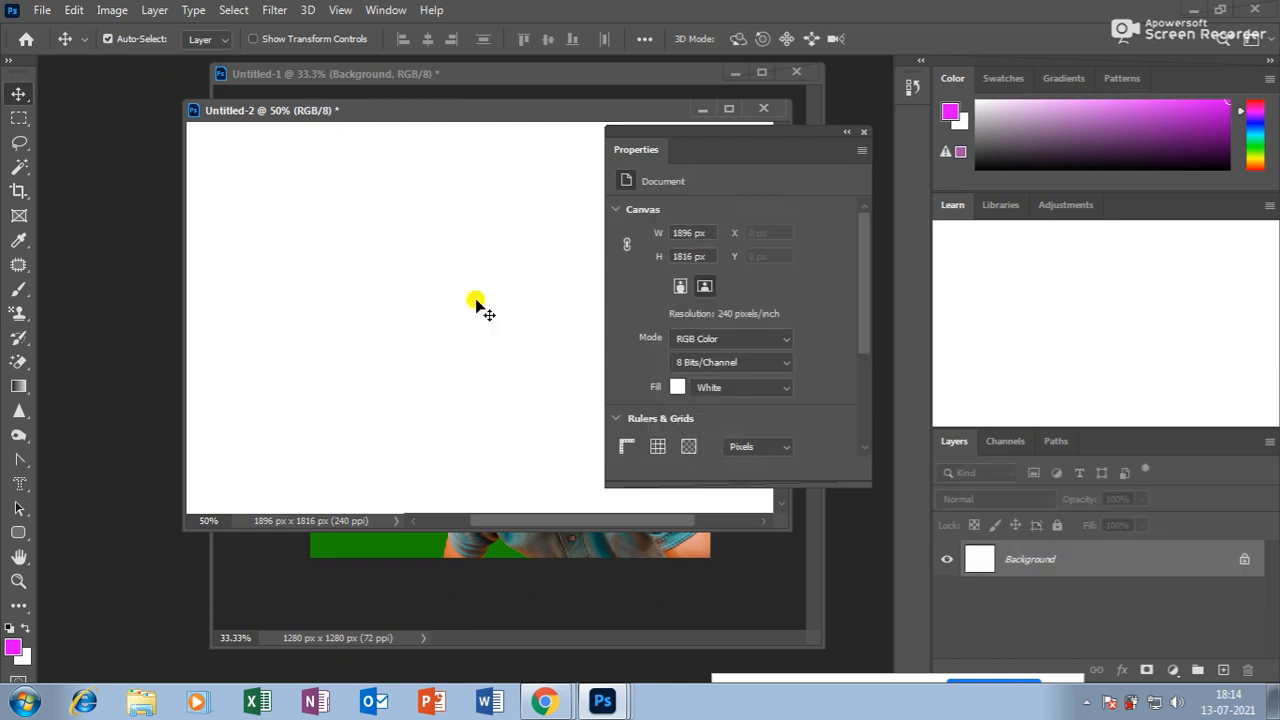
Draw a magenta rounded rectangle and a circle over its top-left corner, then undo them.
{"action": "left_click", "coordinate": [17, 535]}
{"action": "left_click_drag", "start_coordinate": [284, 246], "coordinate": [541, 400]}
{"action": "left_click_drag", "start_coordinate": [771, 149], "coordinate": [724, 147]}
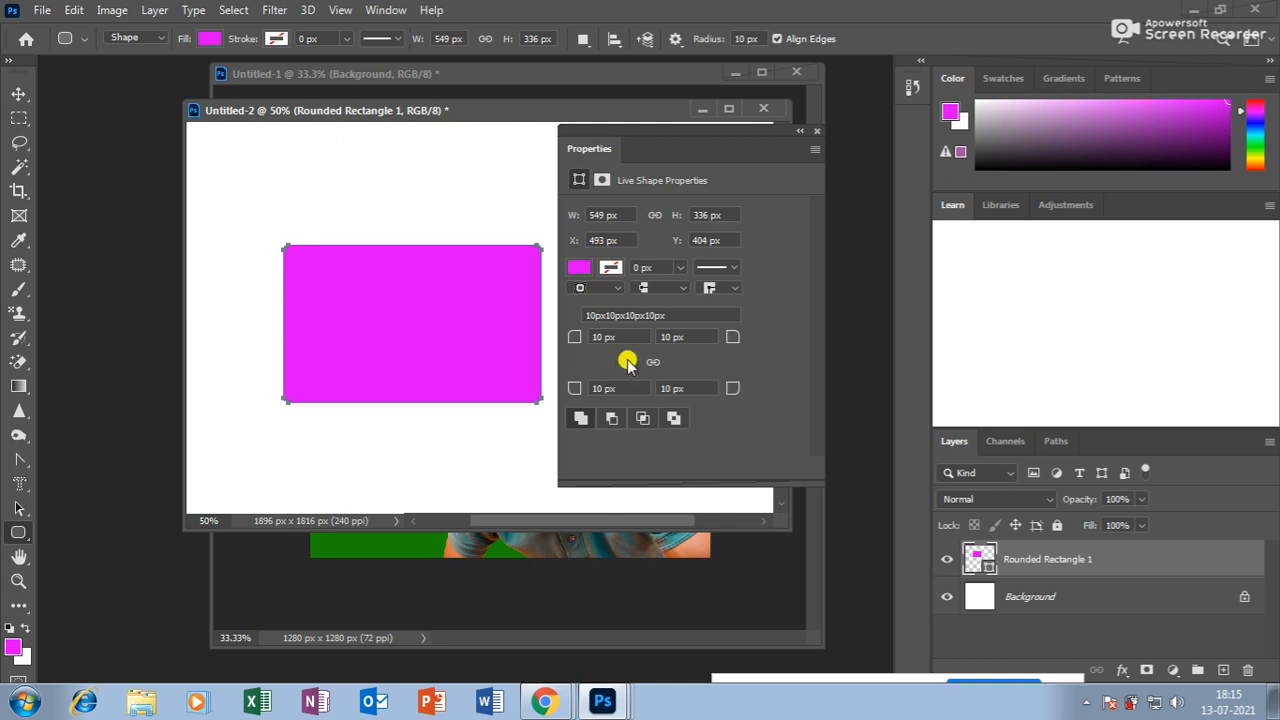
{"action": "right_click", "coordinate": [18, 532]}
{"action": "left_click", "coordinate": [108, 569]}
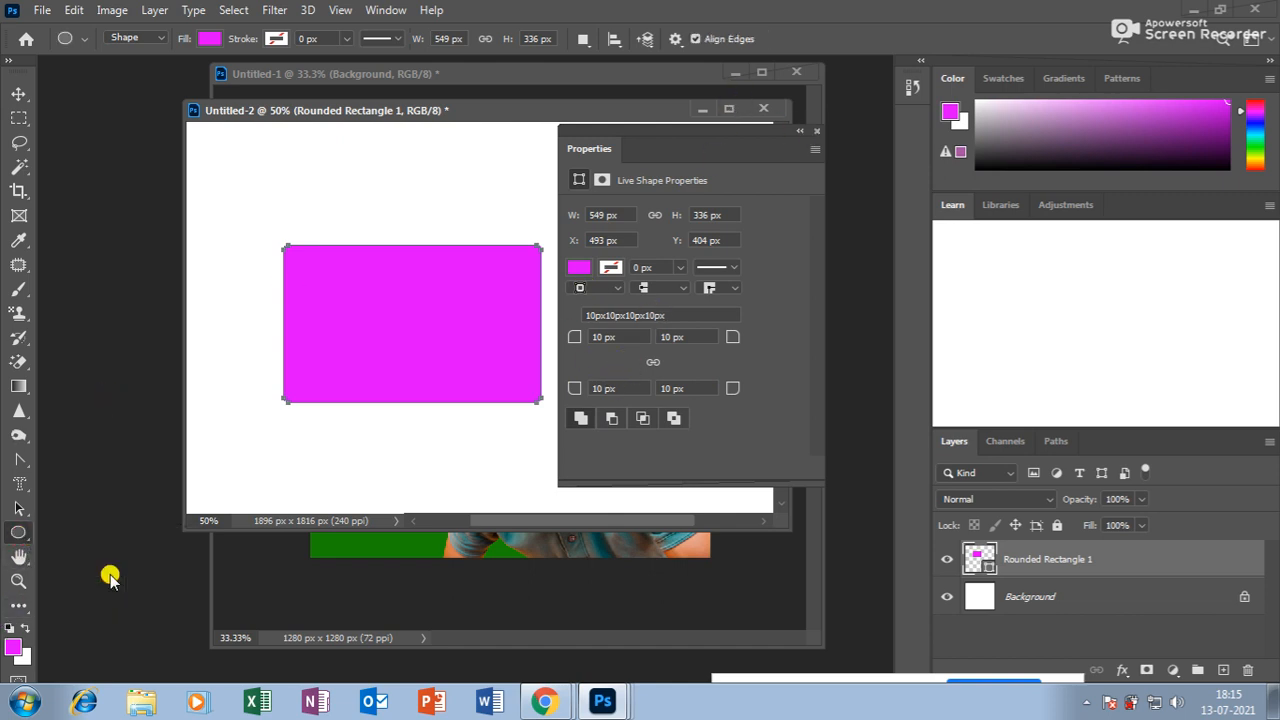
{"action": "left_click_drag", "start_coordinate": [270, 202], "coordinate": [412, 346]}
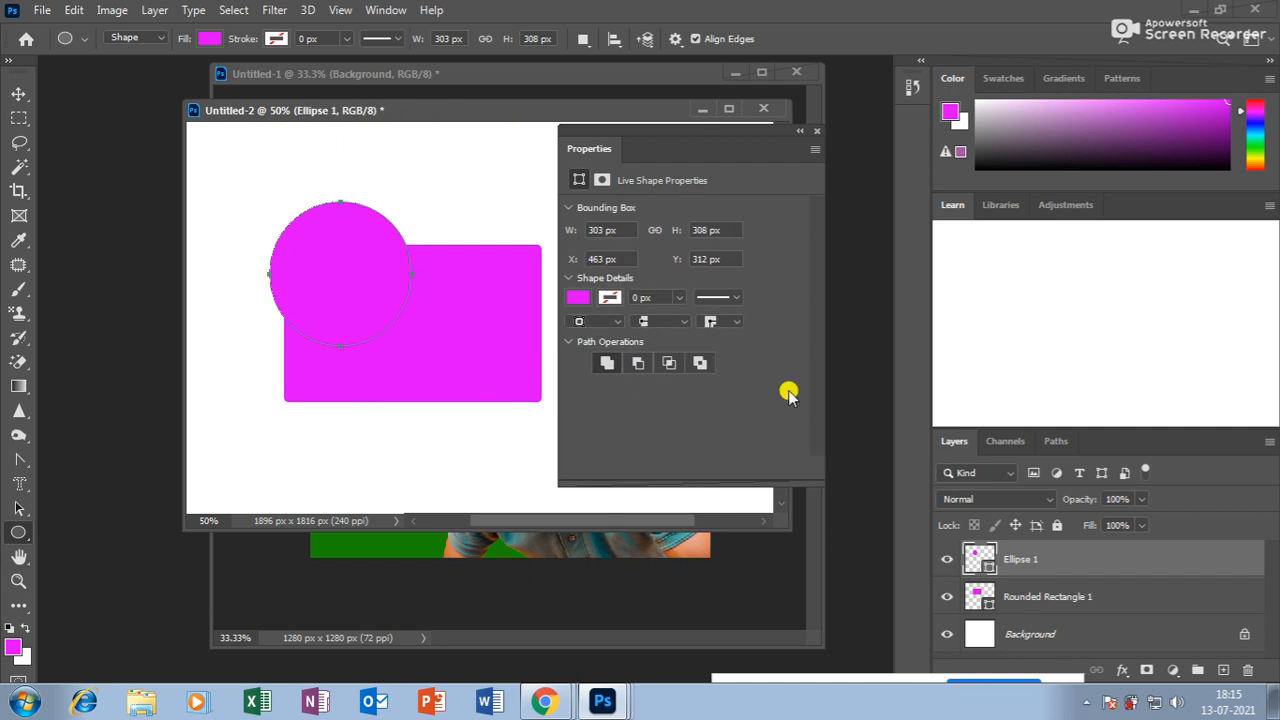
{"action": "key", "text": "ctrl+z"}
{"action": "key", "text": "ctrl+z"}
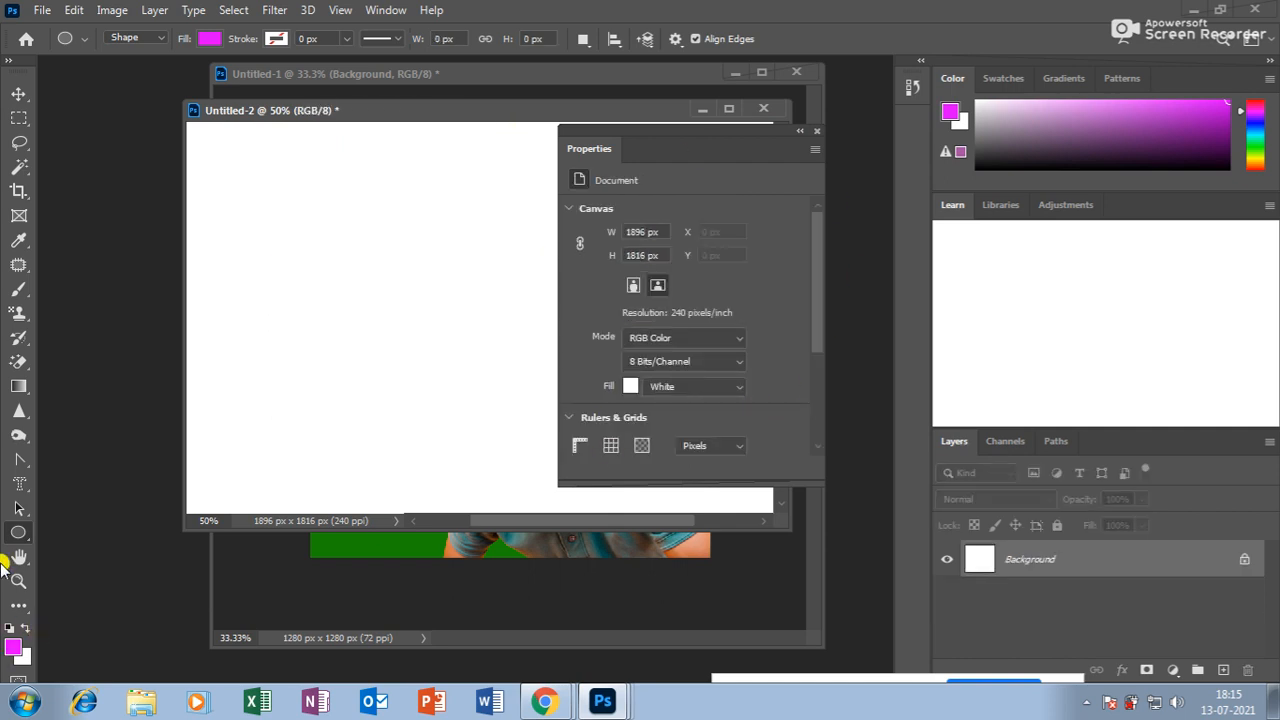
Draw a magenta pentagon, try lowering its mask density, then move and delete it.
{"action": "right_click", "coordinate": [19, 535]}
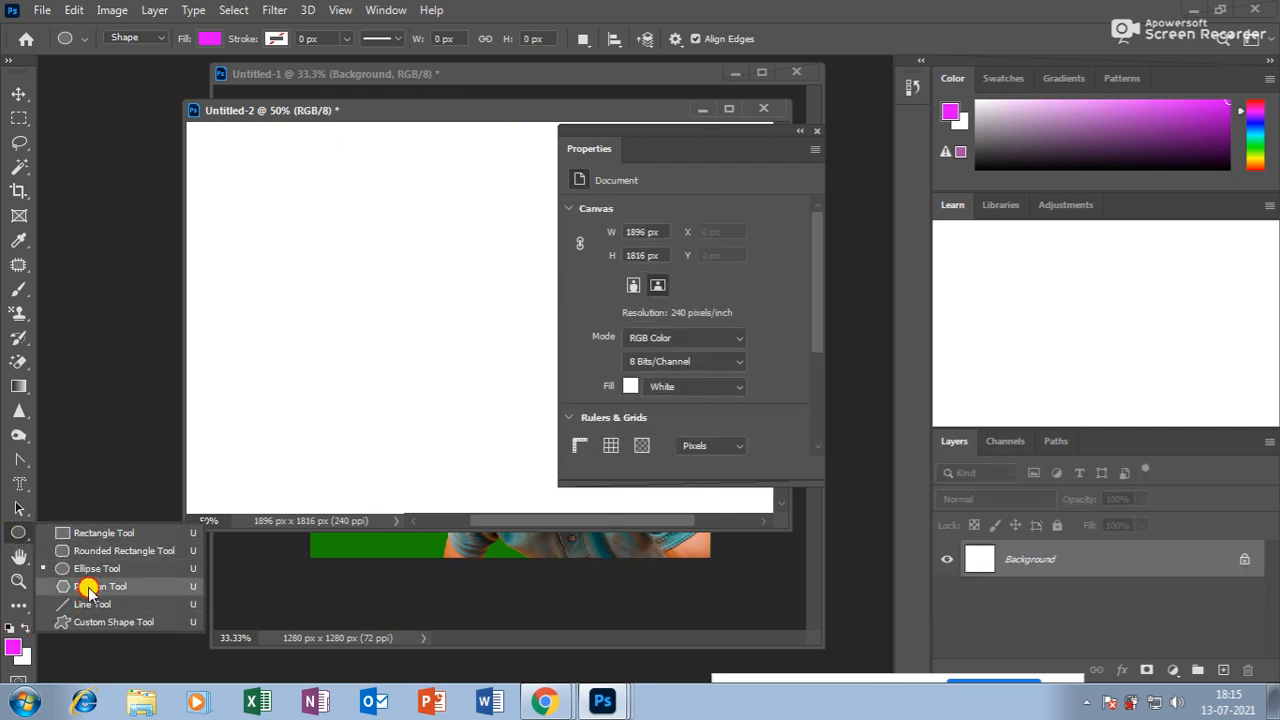
{"action": "left_click", "coordinate": [90, 584]}
{"action": "mouse_move", "coordinate": [320, 232]}
{"action": "left_mouse_down"}
{"action": "mouse_move", "coordinate": [480, 374]}
{"action": "mouse_move", "coordinate": [422, 254]}
{"action": "left_mouse_up"}
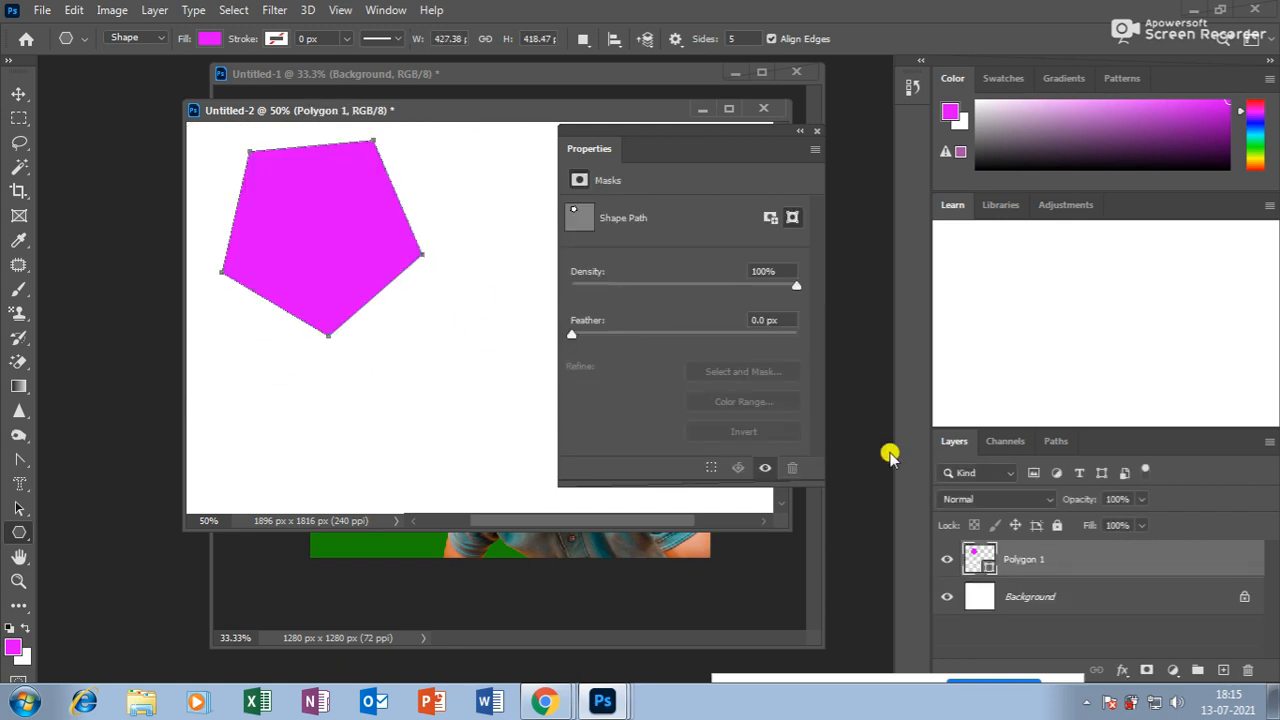
{"action": "mouse_move", "coordinate": [797, 286]}
{"action": "left_mouse_down"}
{"action": "mouse_move", "coordinate": [650, 289]}
{"action": "mouse_move", "coordinate": [800, 288]}
{"action": "left_mouse_up"}
{"action": "left_click", "coordinate": [18, 93]}
{"action": "left_click_drag", "start_coordinate": [356, 234], "coordinate": [383, 322]}
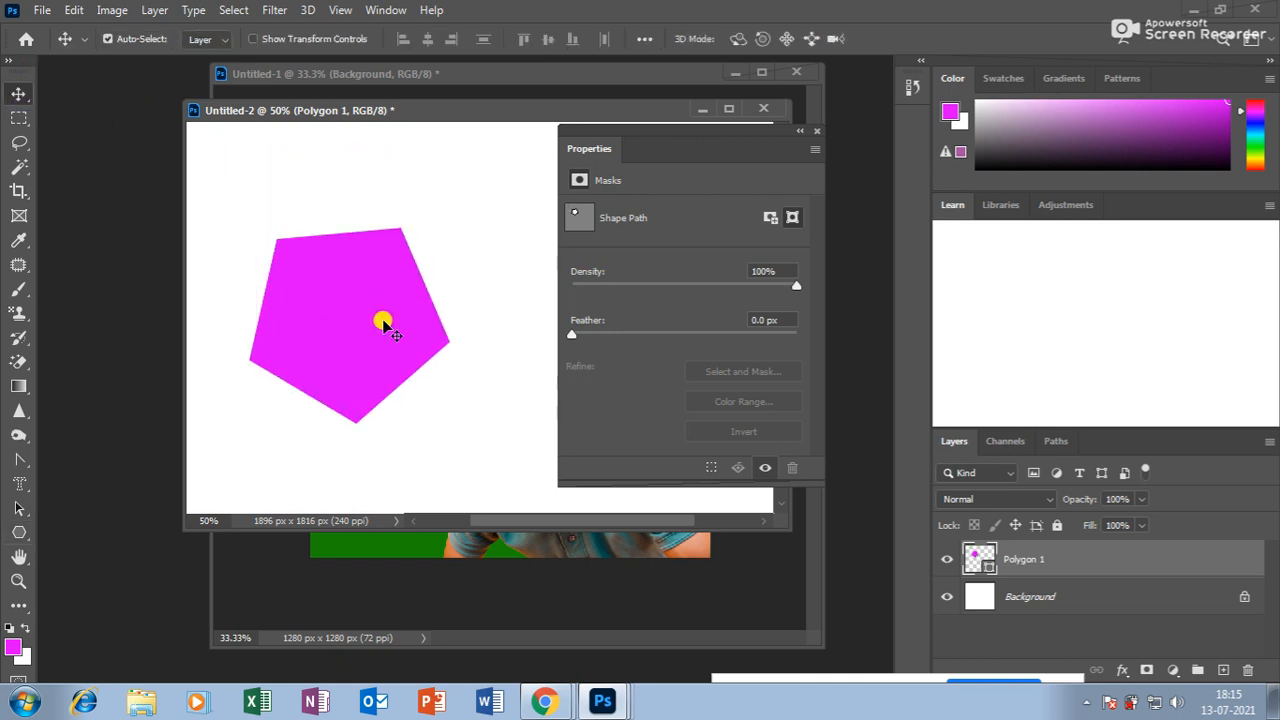
{"action": "key", "text": "Delete"}
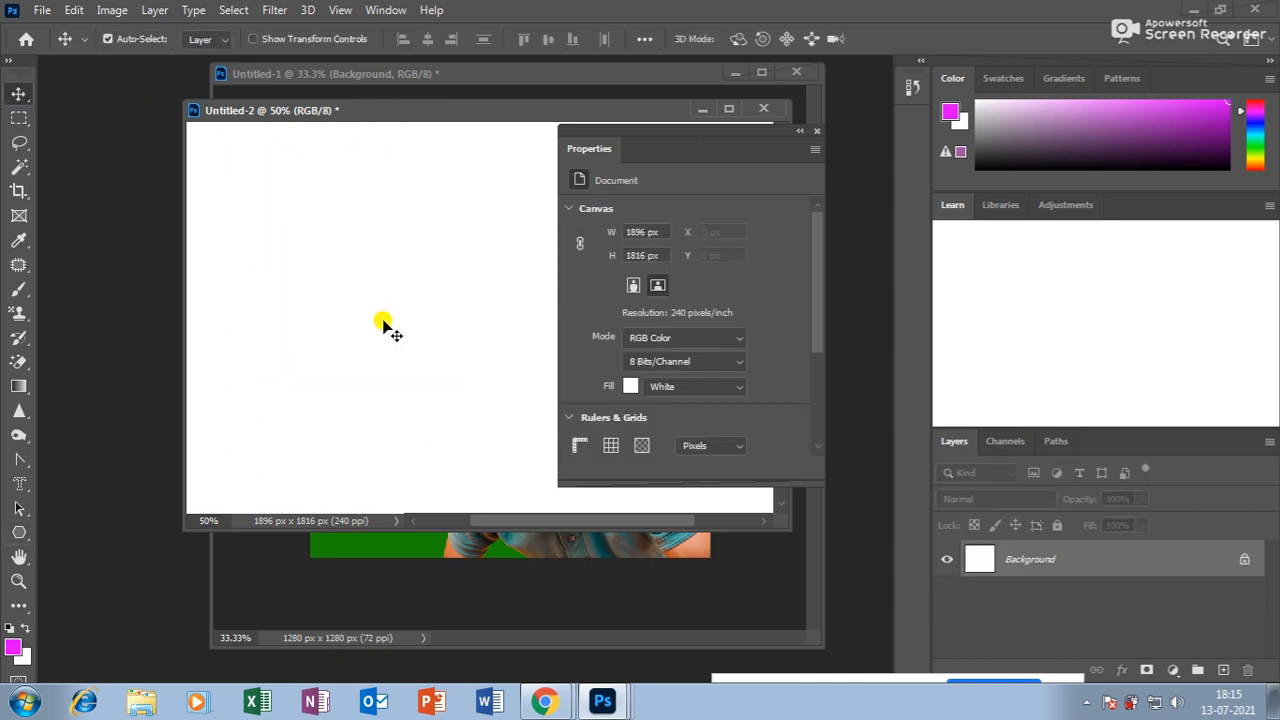
{"action": "left_click", "coordinate": [18, 534]}
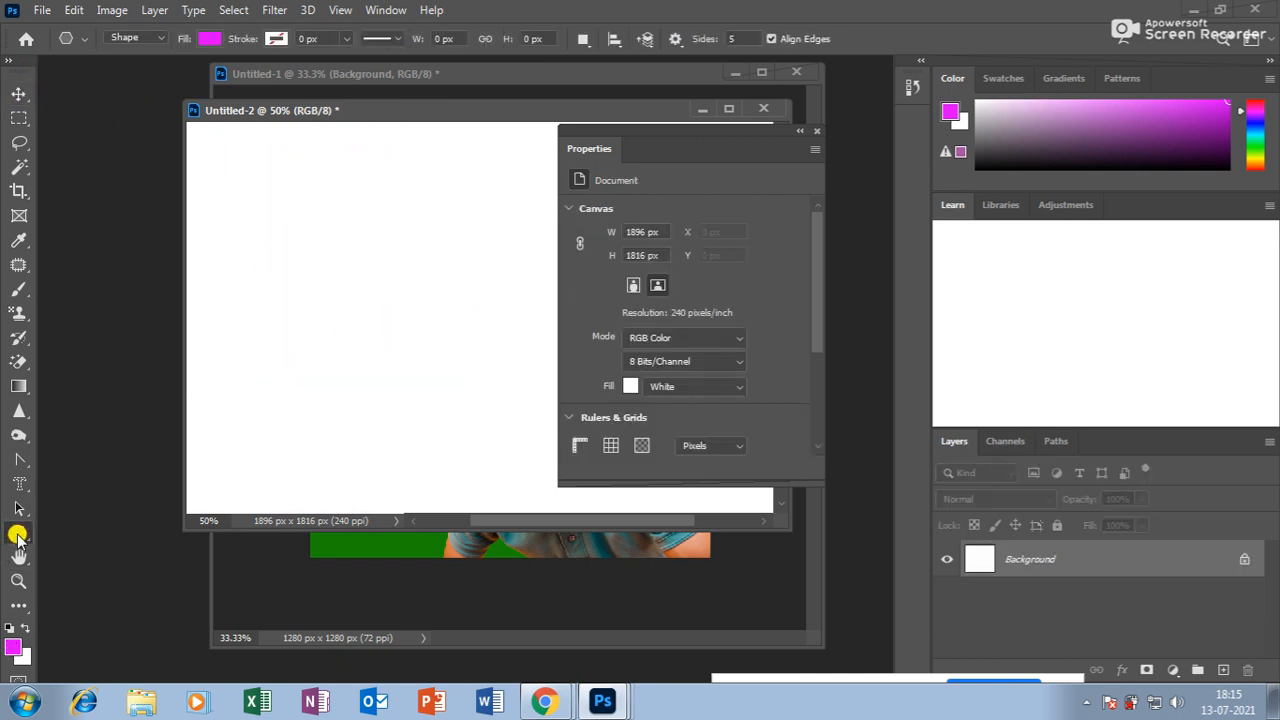
Set shape fill to No Color and draw an unfilled pentagon in the canvas's upper-left.
{"action": "left_click", "coordinate": [209, 39]}
{"action": "left_click", "coordinate": [100, 78]}
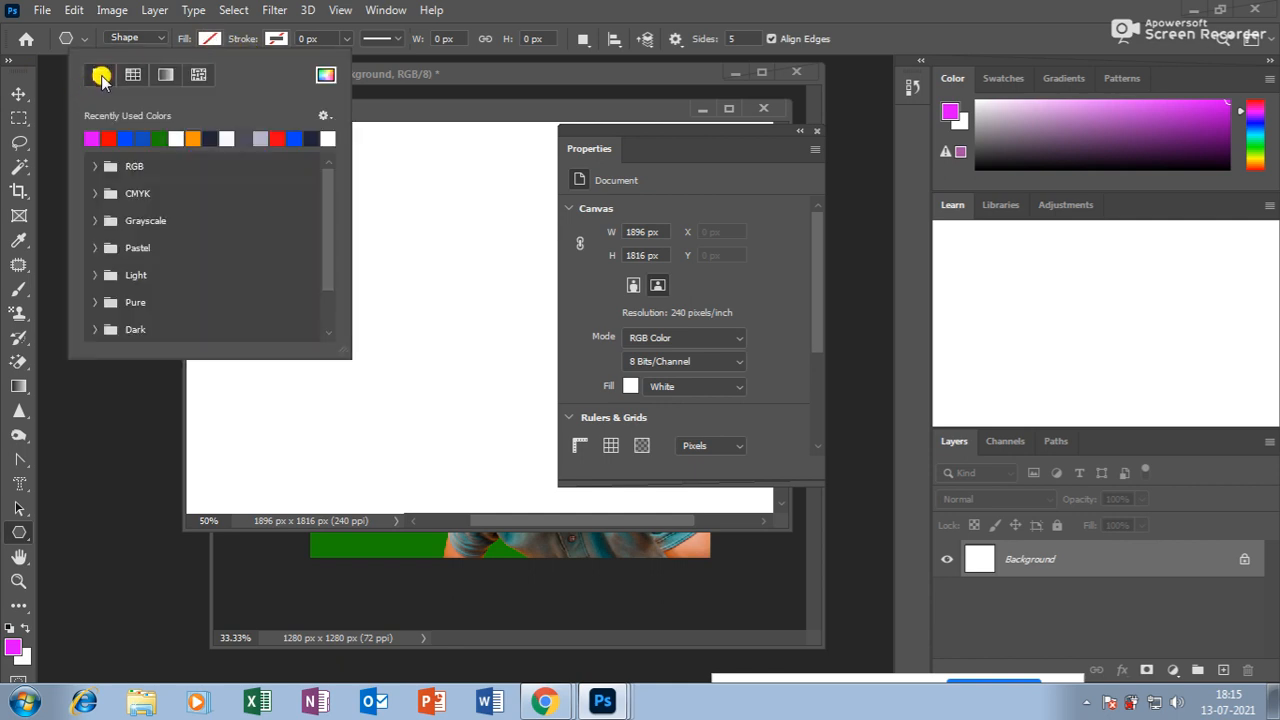
{"action": "left_click", "coordinate": [208, 40]}
{"action": "left_click", "coordinate": [209, 40]}
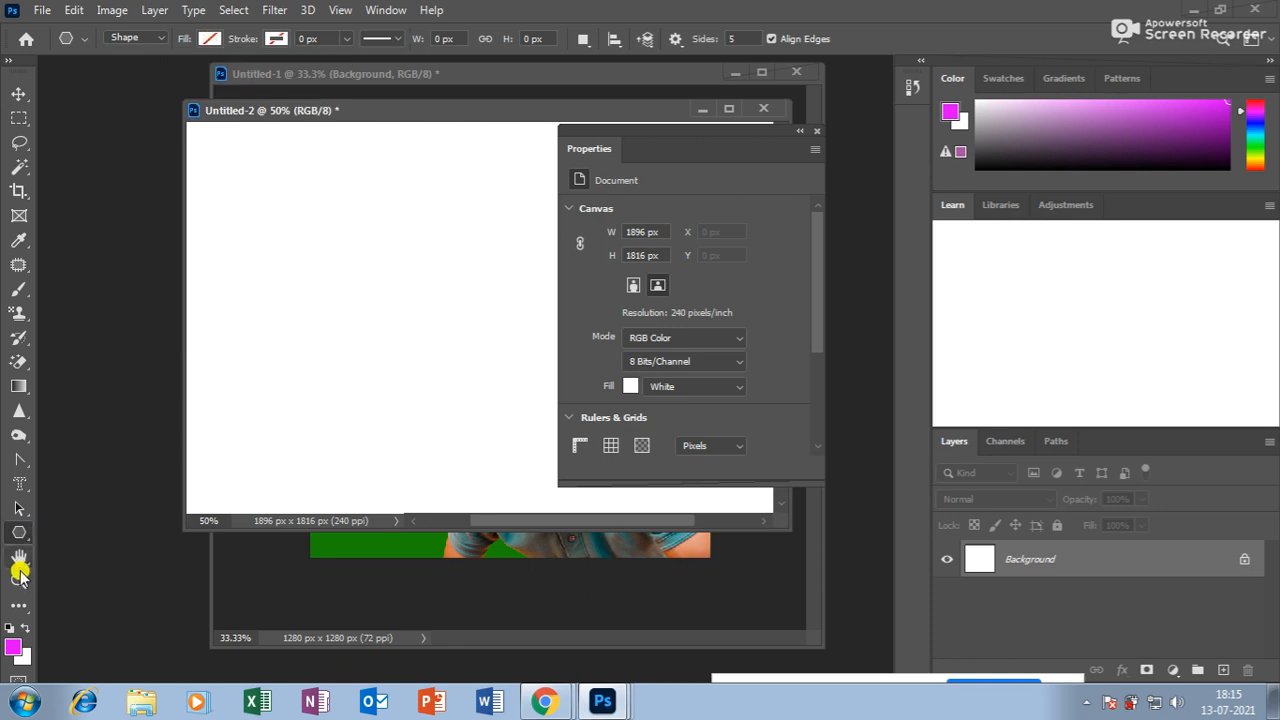
{"action": "left_click", "coordinate": [214, 40]}
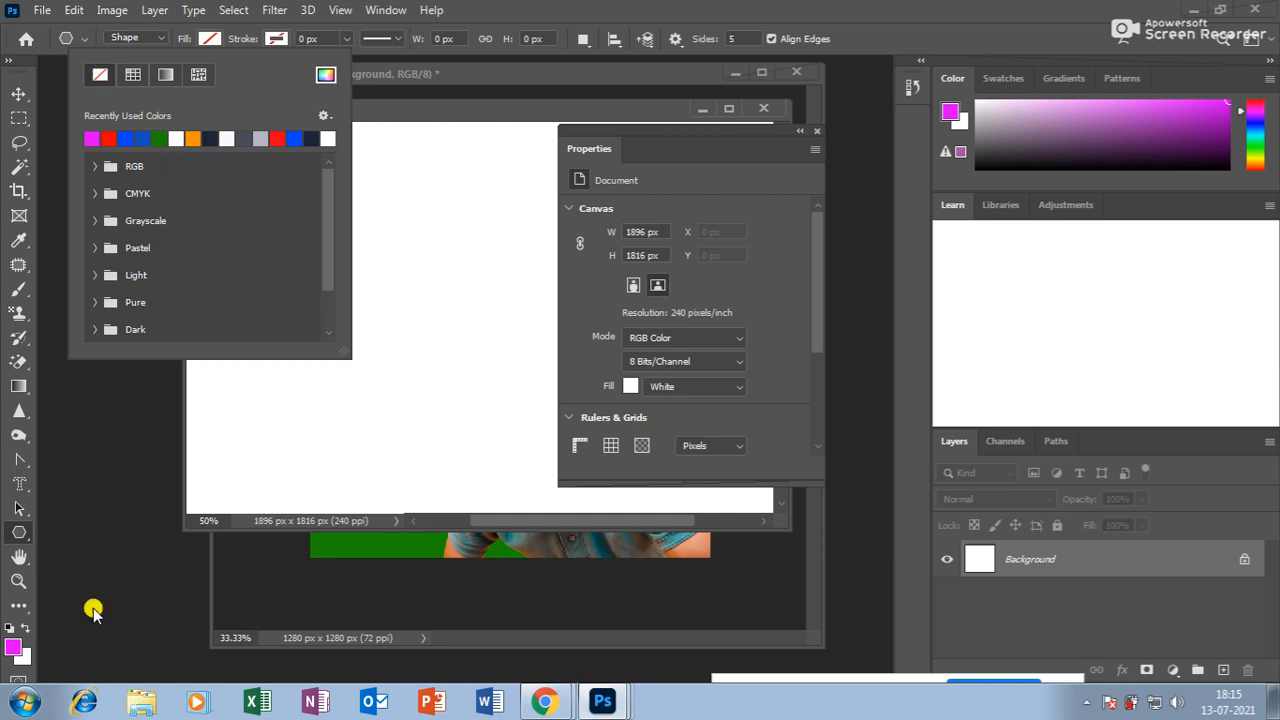
{"action": "left_click", "coordinate": [374, 275]}
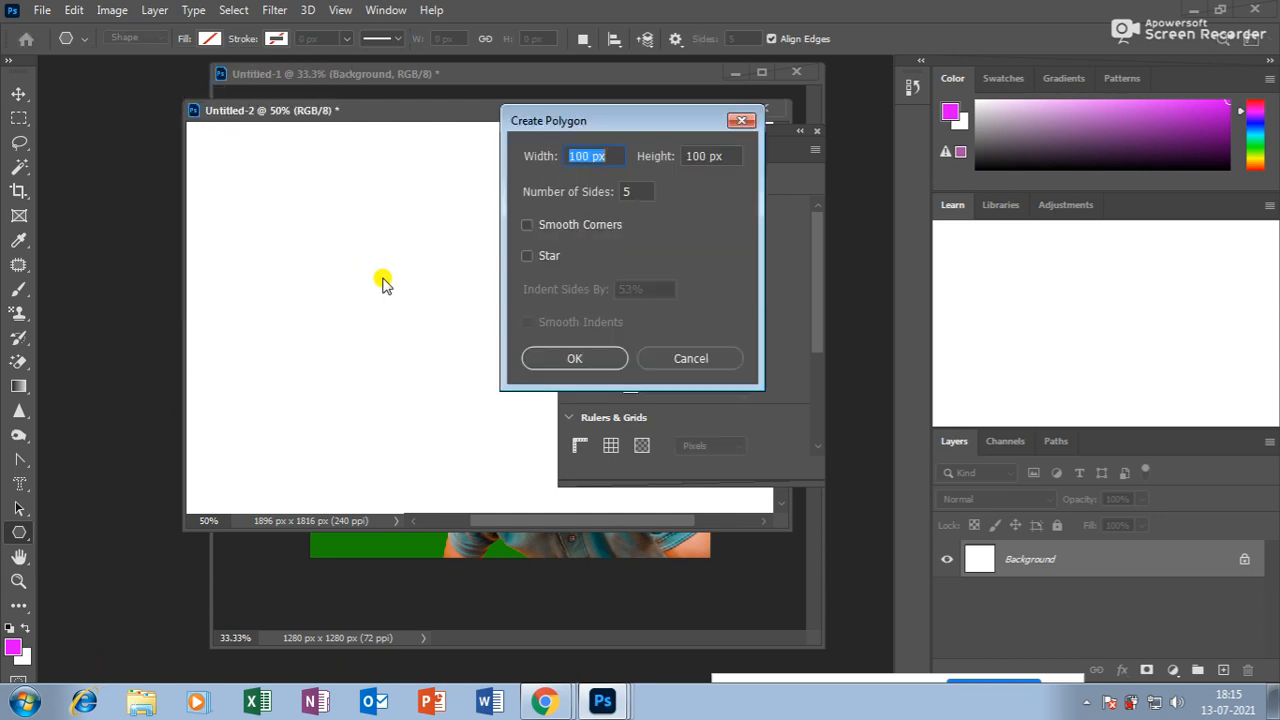
{"action": "left_click", "coordinate": [690, 358]}
{"action": "left_click_drag", "start_coordinate": [346, 248], "coordinate": [454, 218]}
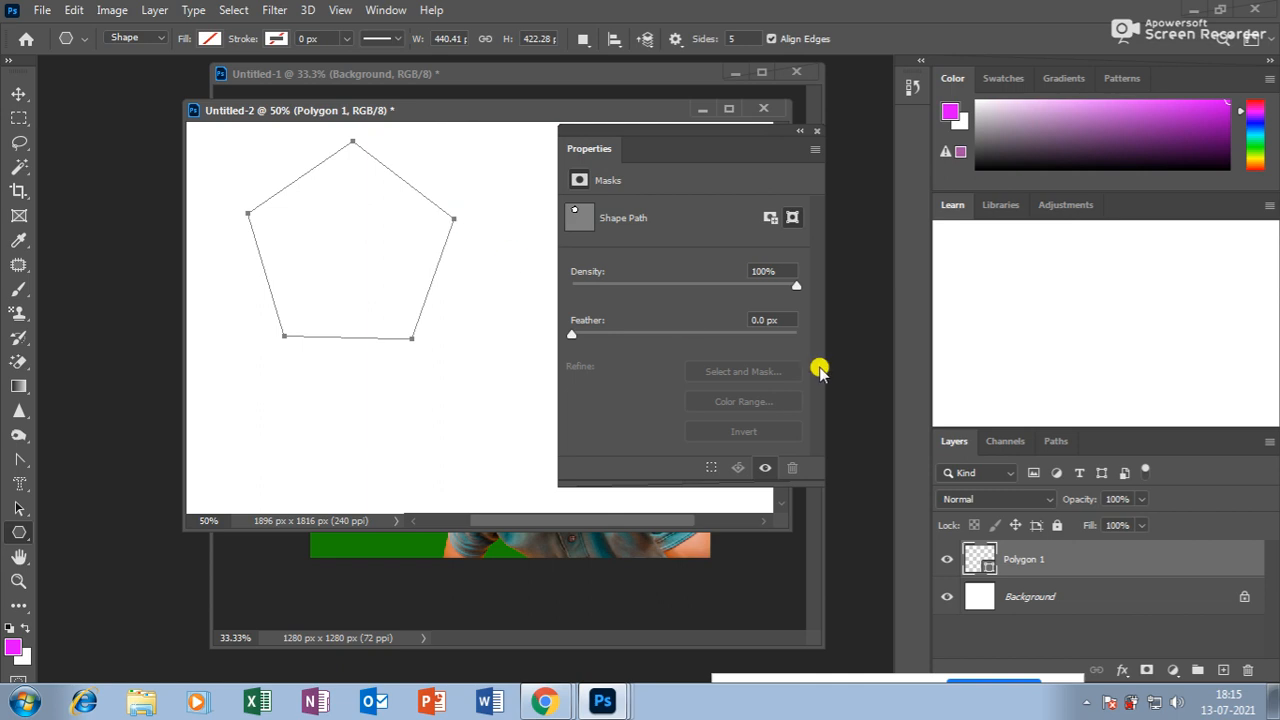
Load the pentagon as a selection, add Layer 1, fill it magenta, undo, and deselect.
{"action": "key", "text": "ctrl+Return"}
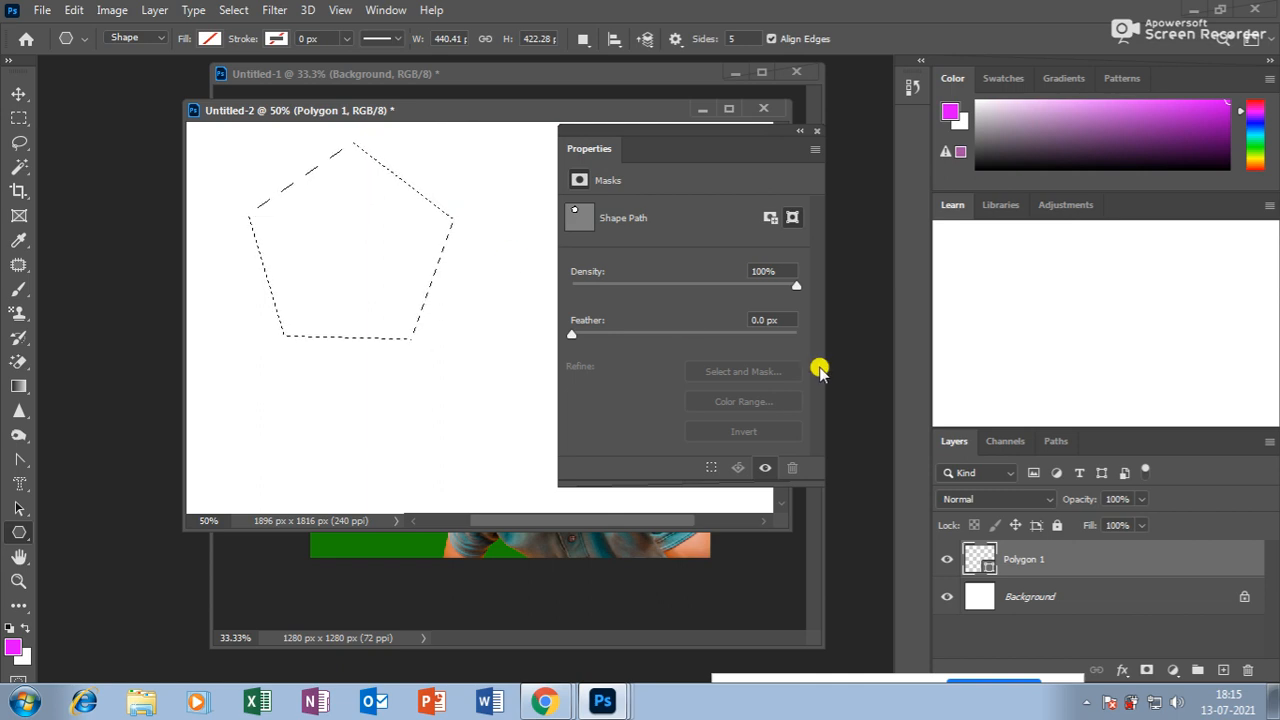
{"action": "left_click", "coordinate": [1222, 670]}
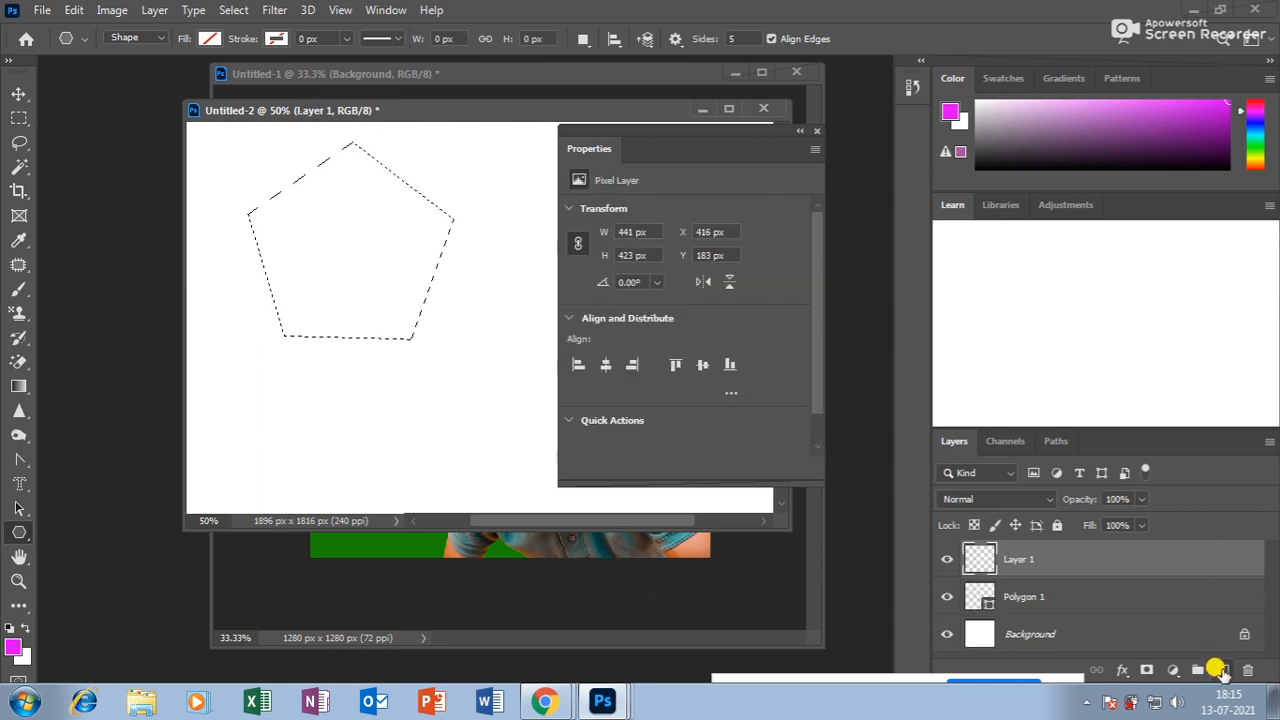
{"action": "key", "text": "alt+BackSpace"}
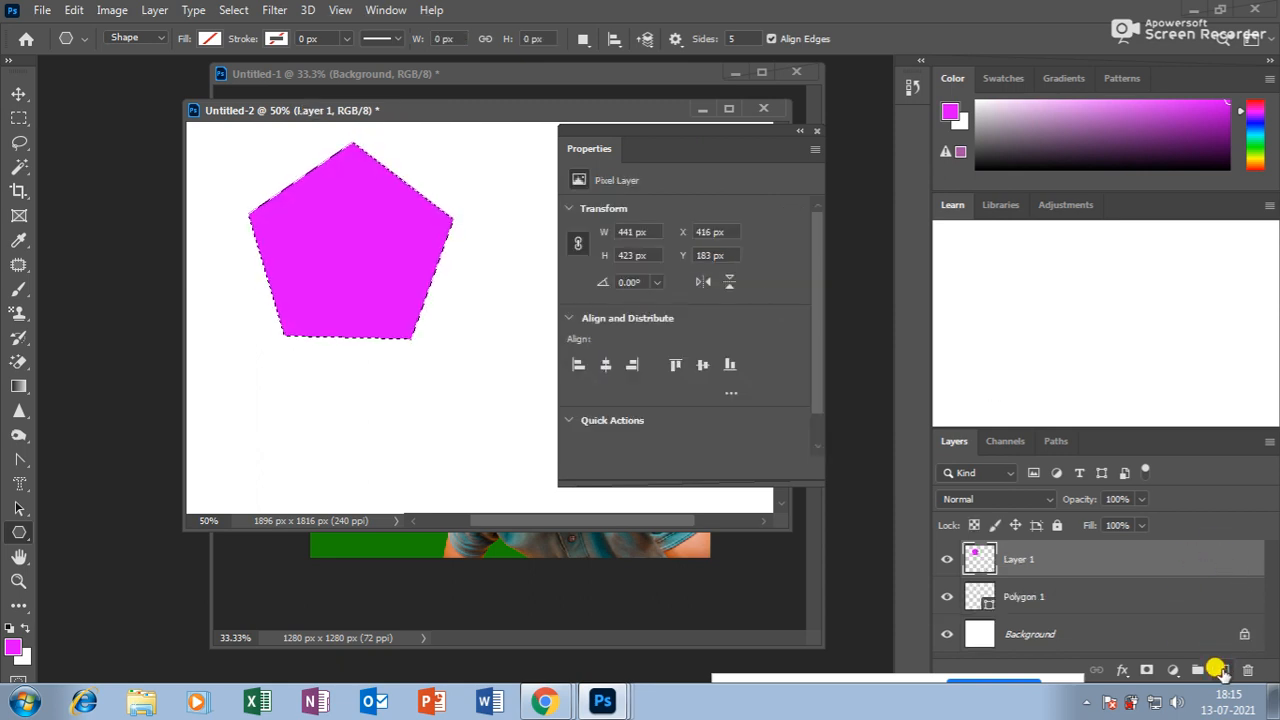
{"action": "key", "text": "ctrl+z"}
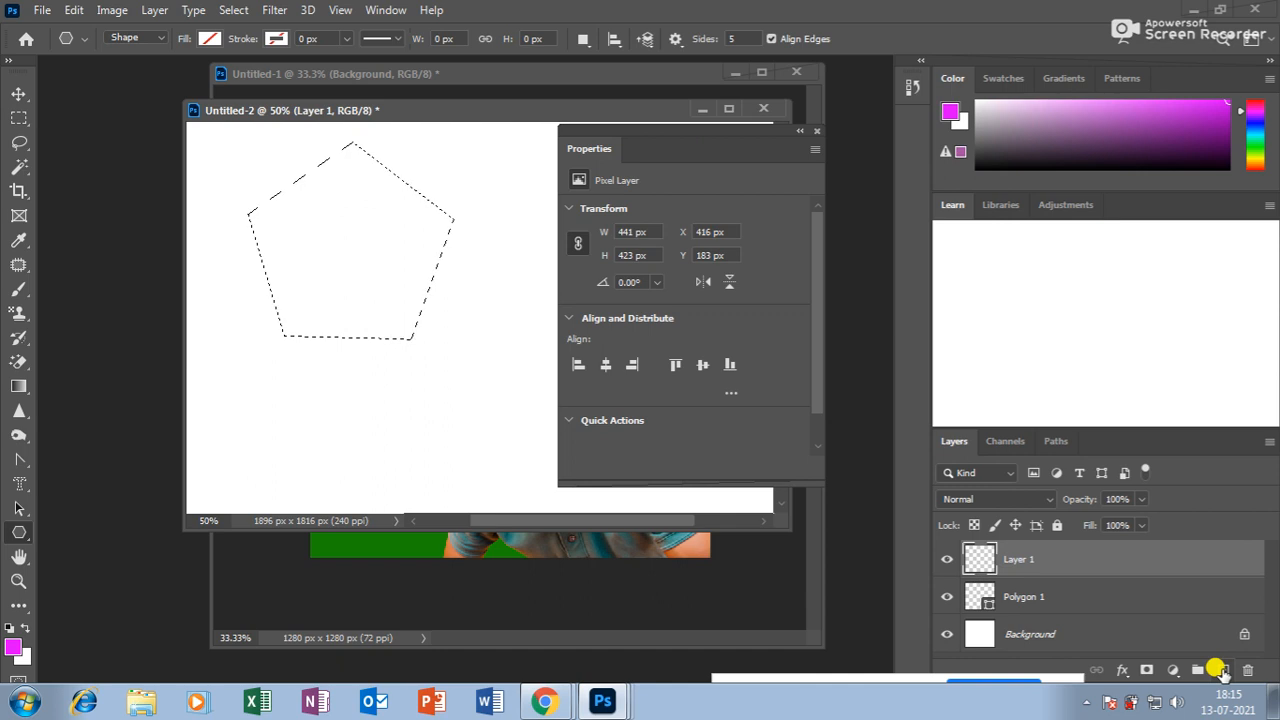
{"action": "key", "text": "ctrl+d"}
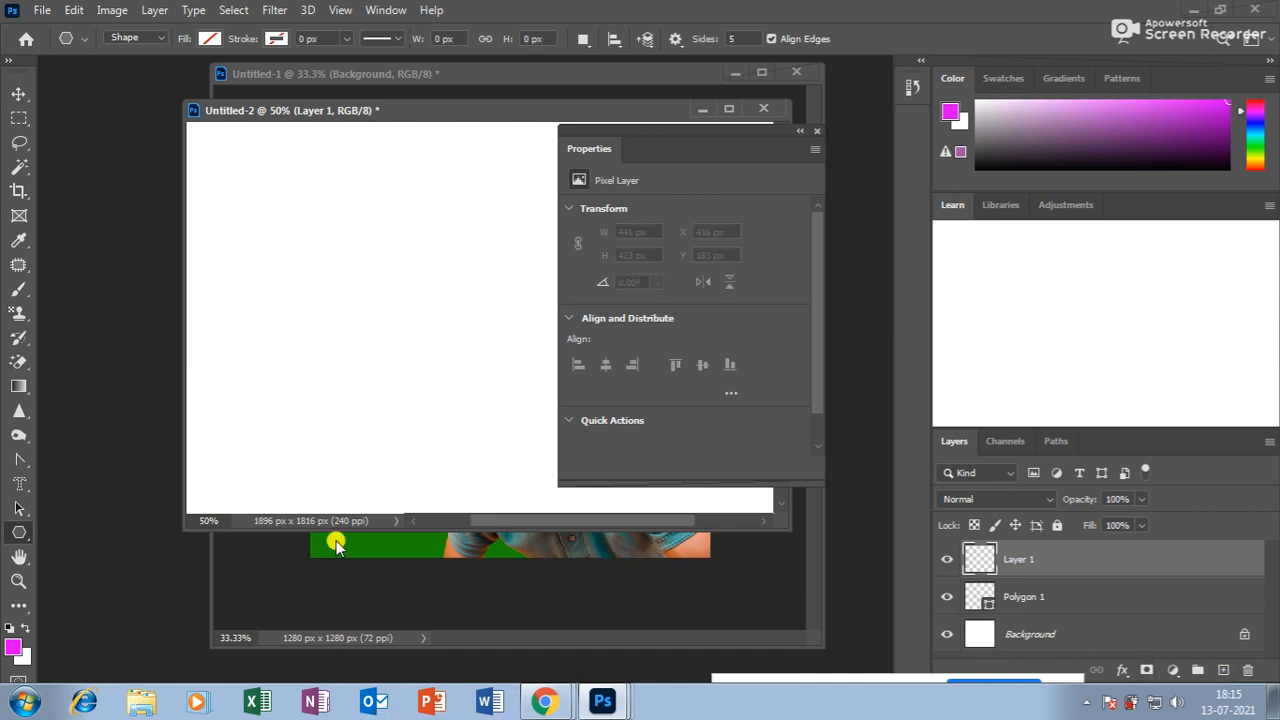
Zoom Untitled-2 to 100%, close the Properties panel, and close Untitled-2 without saving.
{"action": "left_click", "coordinate": [18, 580]}
{"action": "left_click", "coordinate": [390, 350]}
{"action": "left_click", "coordinate": [394, 352]}
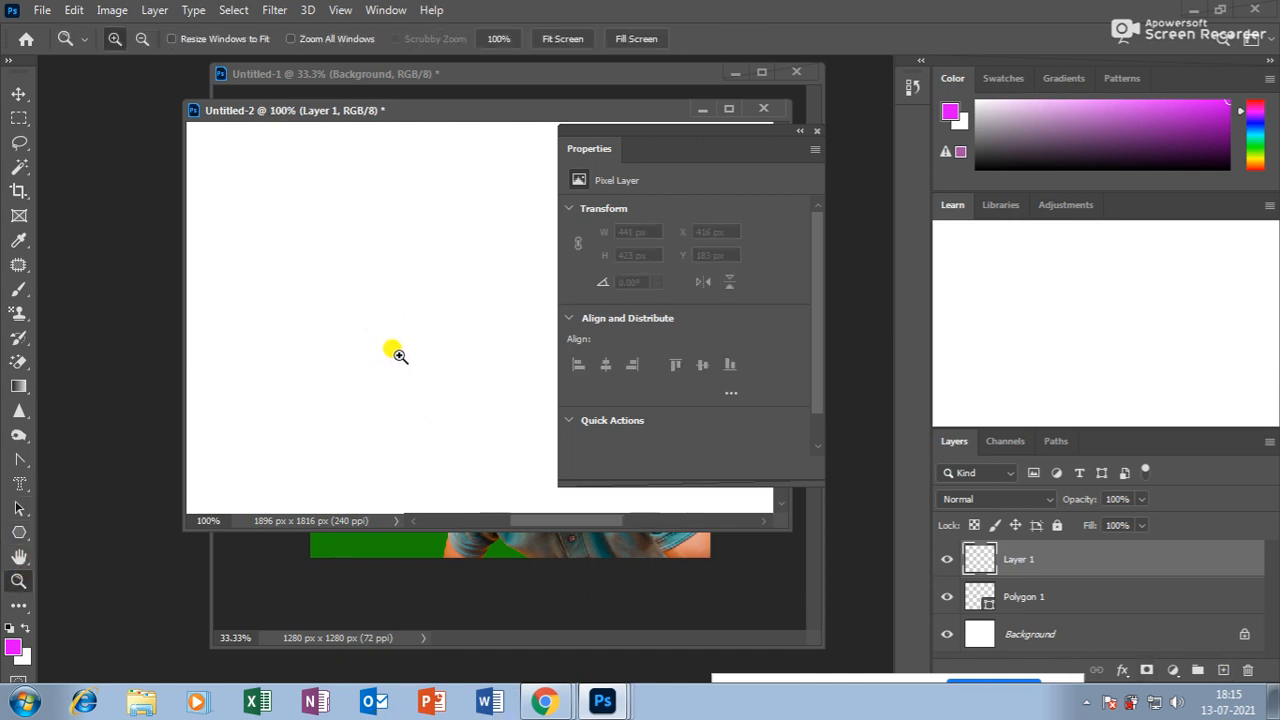
{"action": "left_click", "coordinate": [18, 556]}
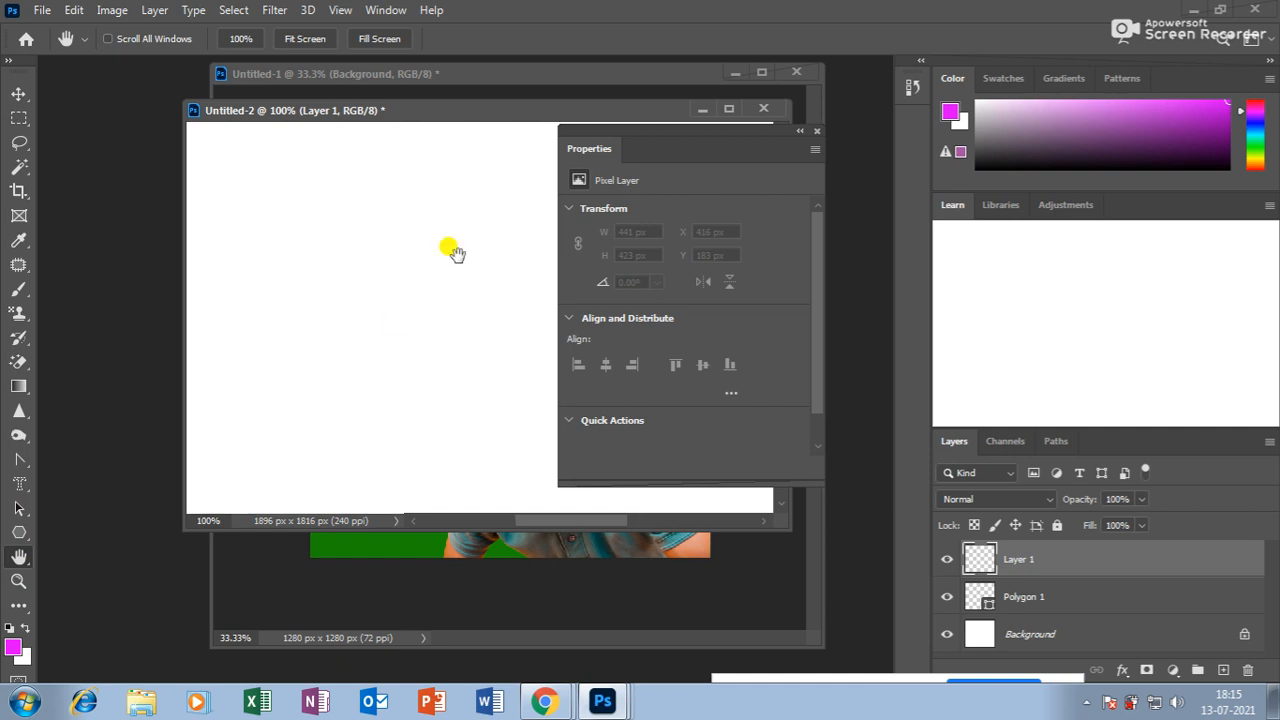
{"action": "left_click_drag", "start_coordinate": [669, 130], "coordinate": [660, 227]}
{"action": "left_click", "coordinate": [809, 229]}
{"action": "left_click", "coordinate": [763, 108]}
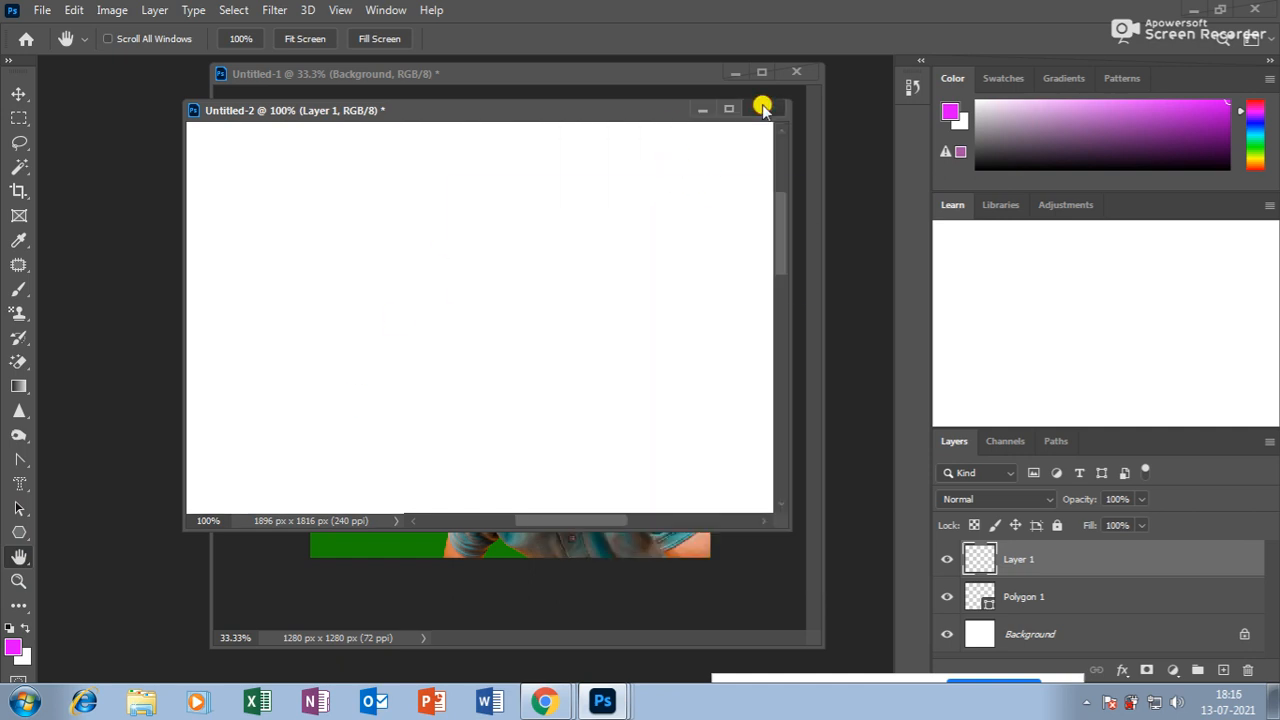
{"action": "left_click", "coordinate": [638, 284]}
Zoom the Untitled-1 portrait to 100% and pan around it.
{"action": "left_click", "coordinate": [20, 580]}
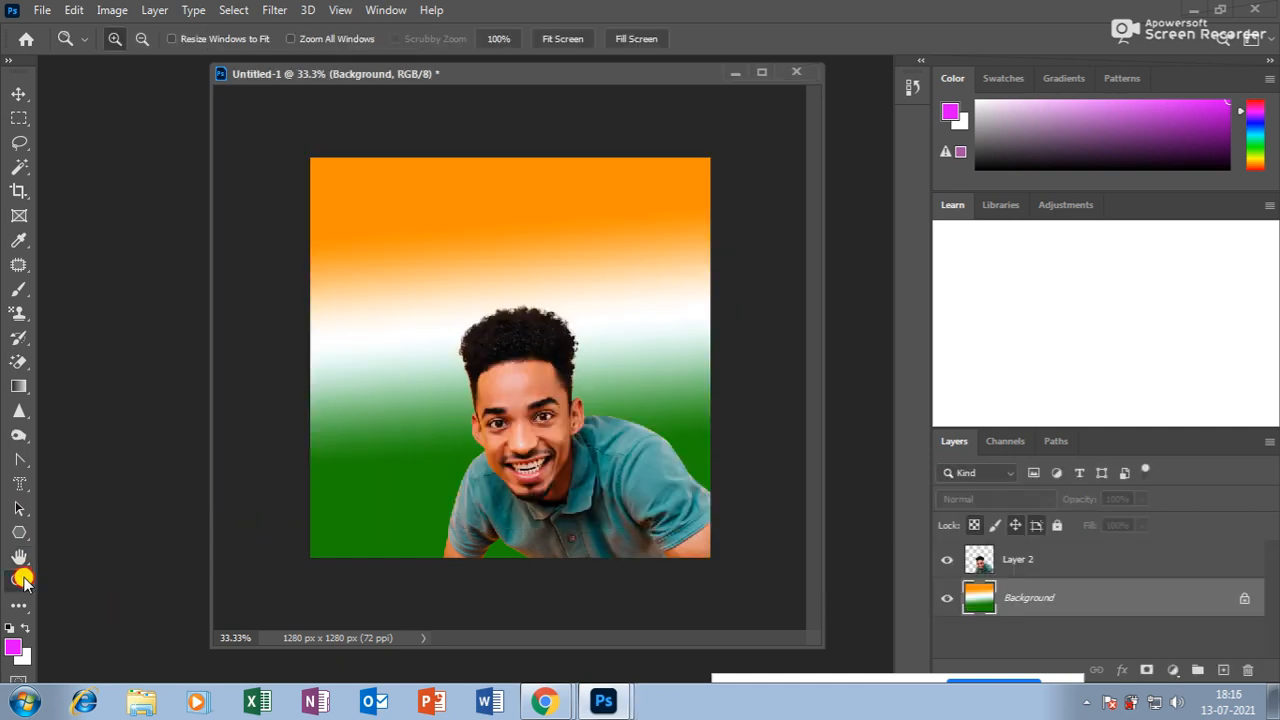
{"action": "left_click", "coordinate": [542, 372]}
{"action": "left_click", "coordinate": [552, 370]}
{"action": "left_click", "coordinate": [552, 374]}
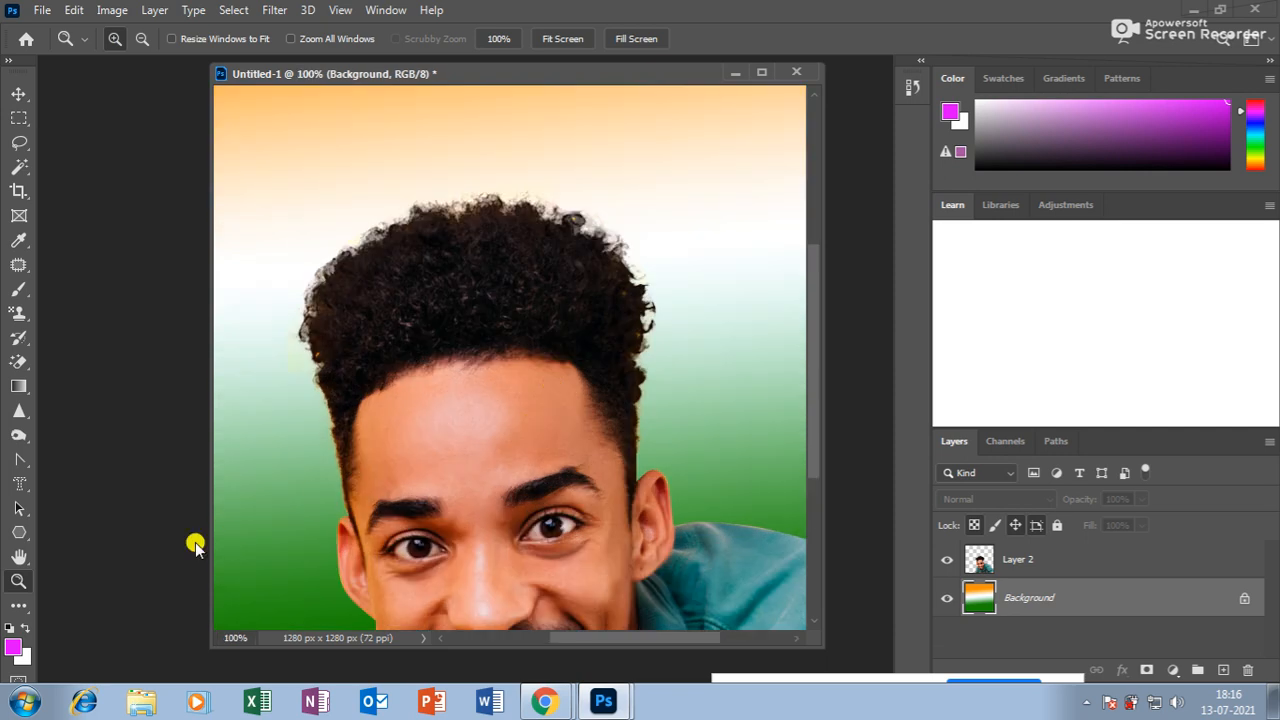
{"action": "left_click", "coordinate": [19, 557]}
{"action": "scroll", "coordinate": [411, 334], "scroll_direction": "down", "scroll_amount": 5}
{"action": "left_click_drag", "start_coordinate": [585, 135], "coordinate": [606, 343]}
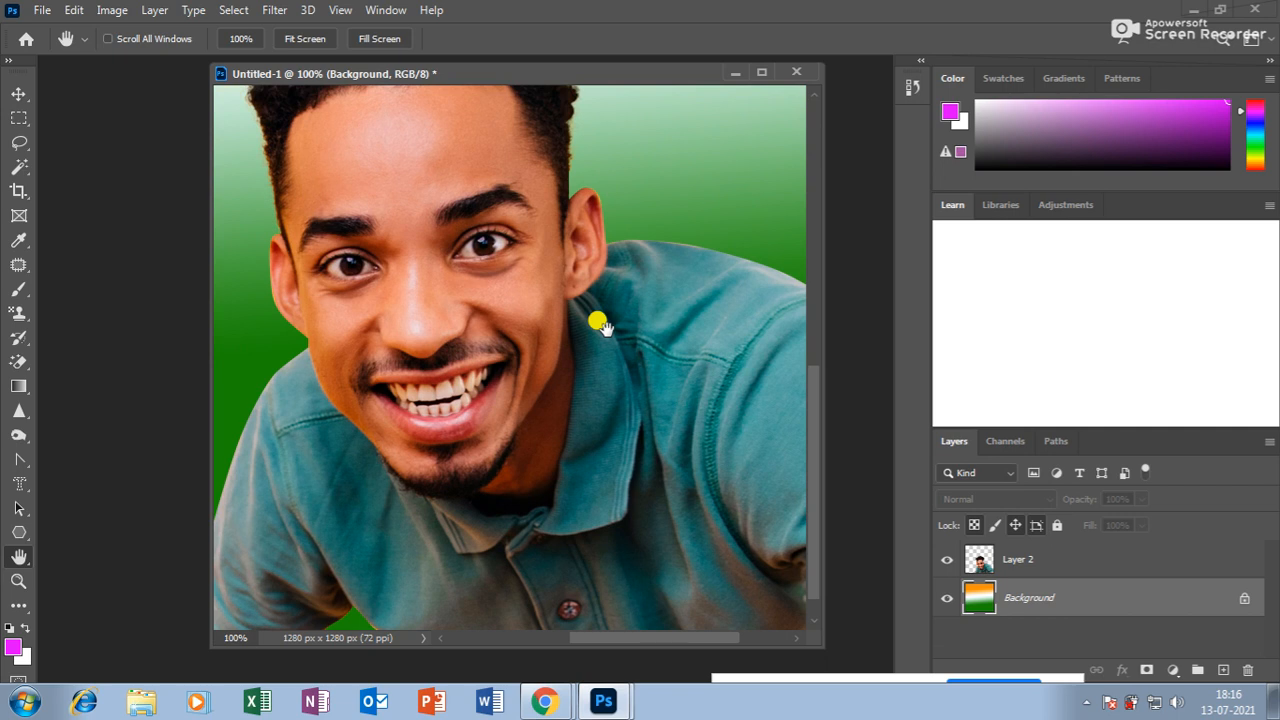
{"action": "left_click", "coordinate": [1087, 702]}
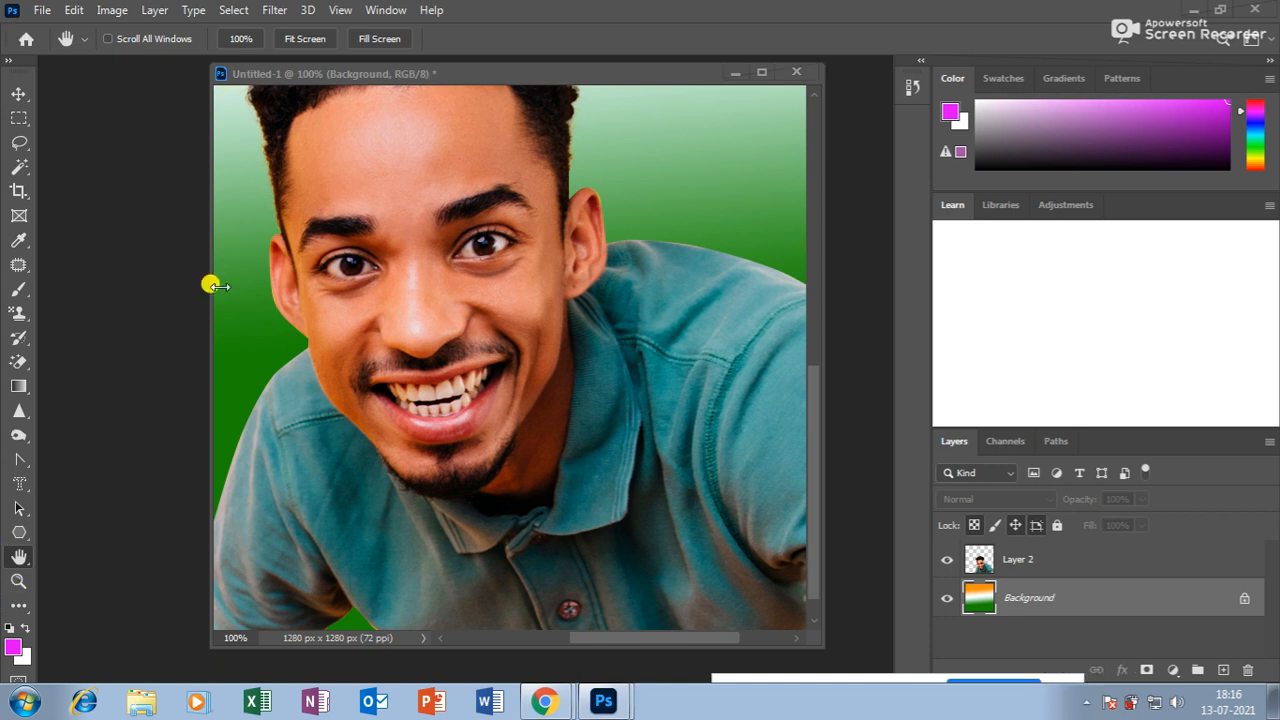
{"action": "left_click", "coordinate": [1084, 704]}
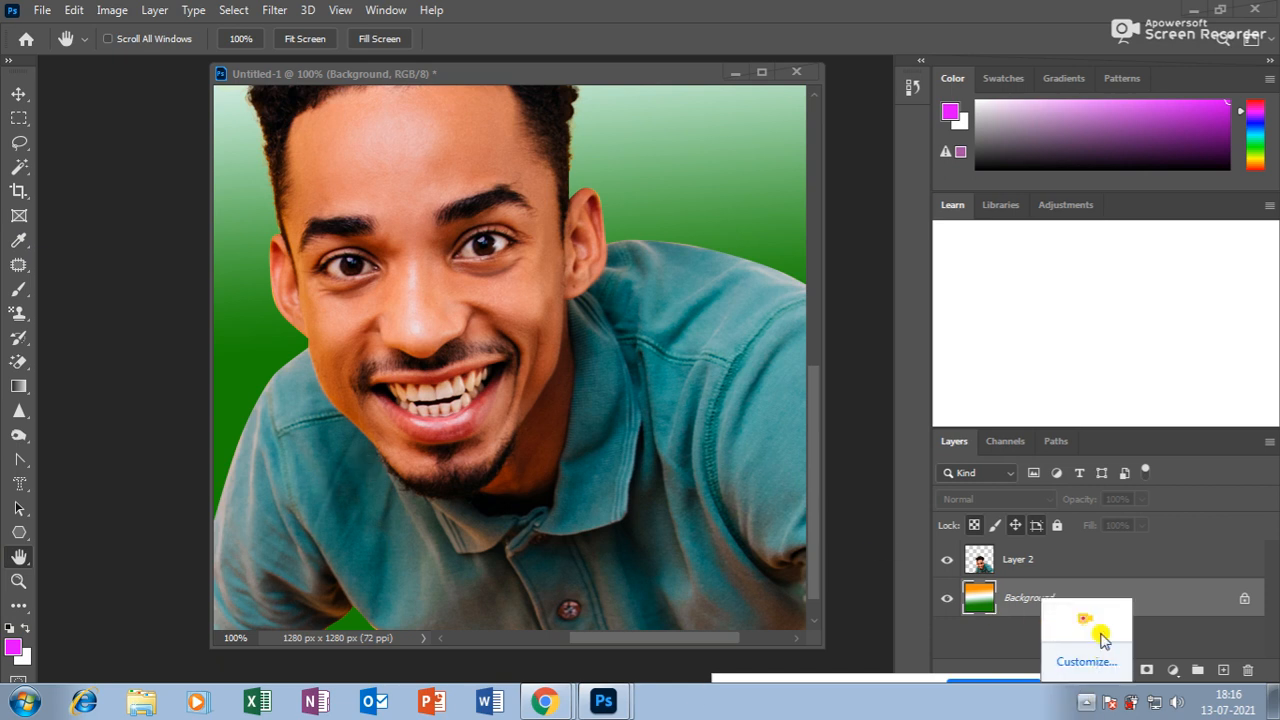